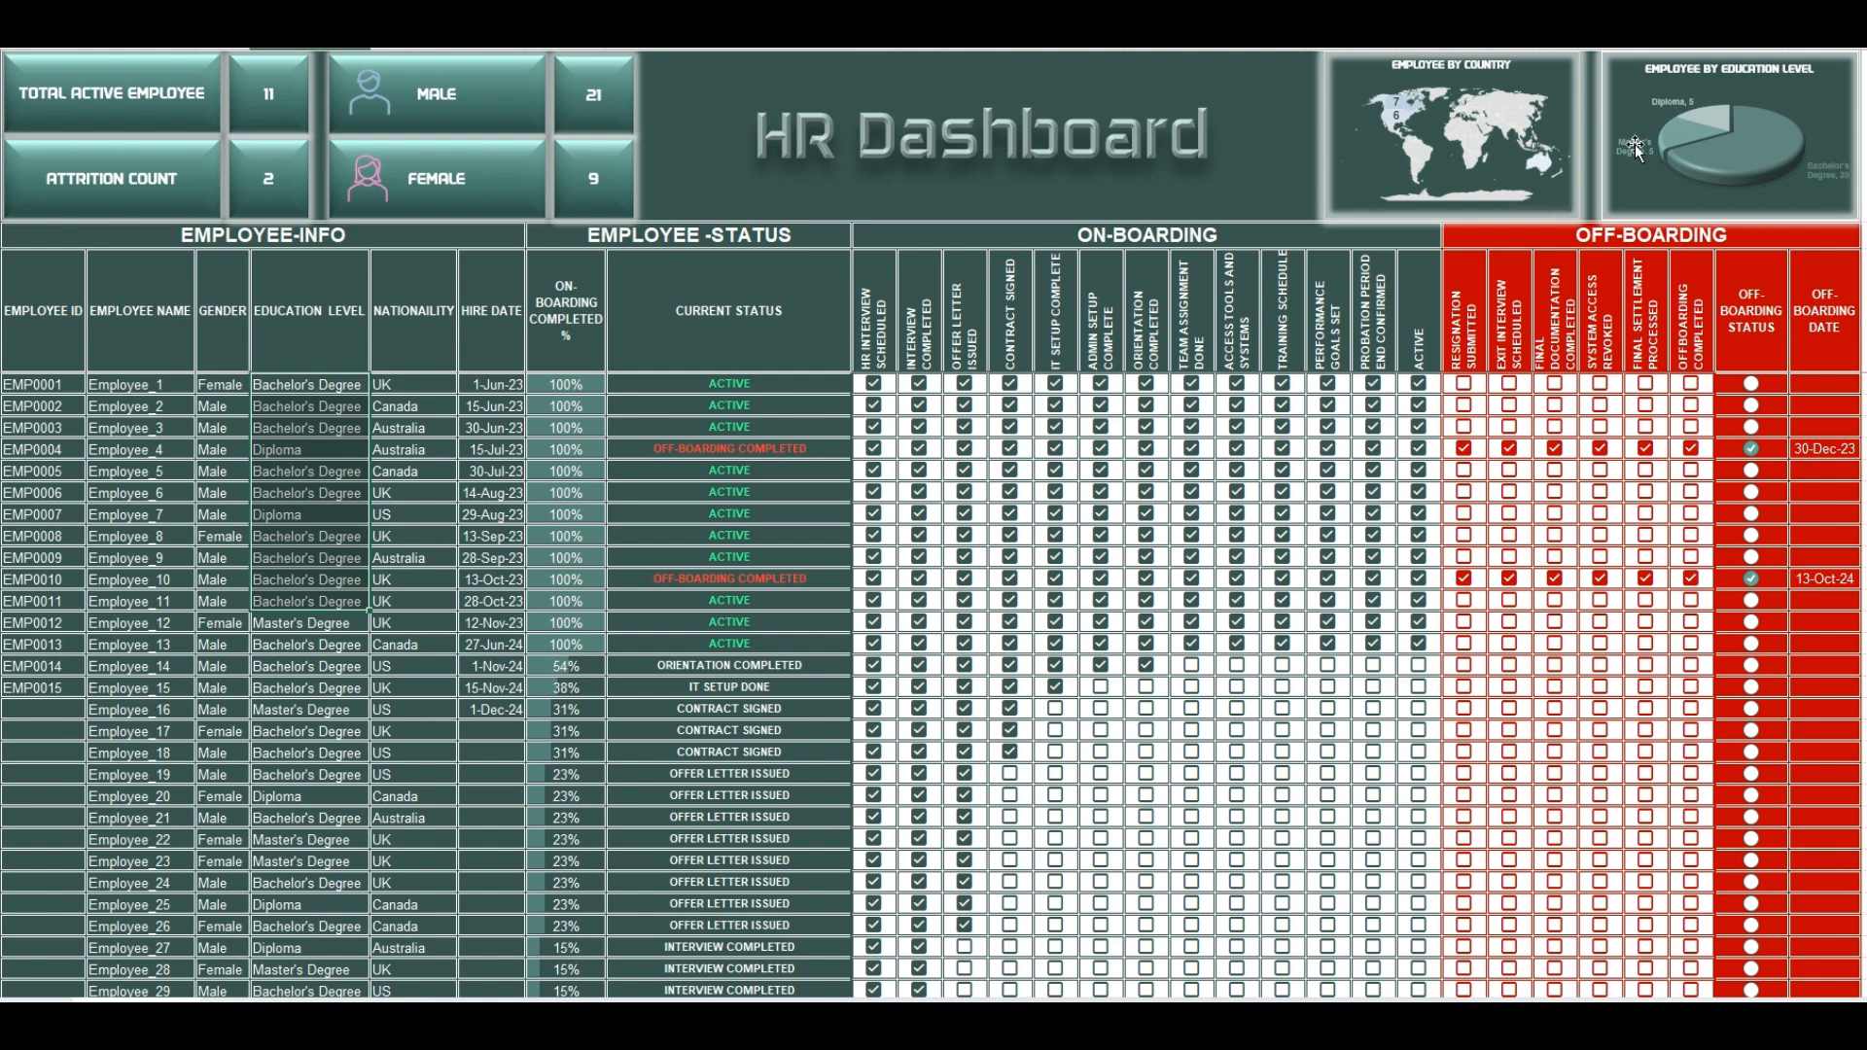
Step: Tick every off-boarding checkbox for Employee_13, from Resignation Submitted through Offboarding Completed, and check the date and current status cells
click(1419, 644)
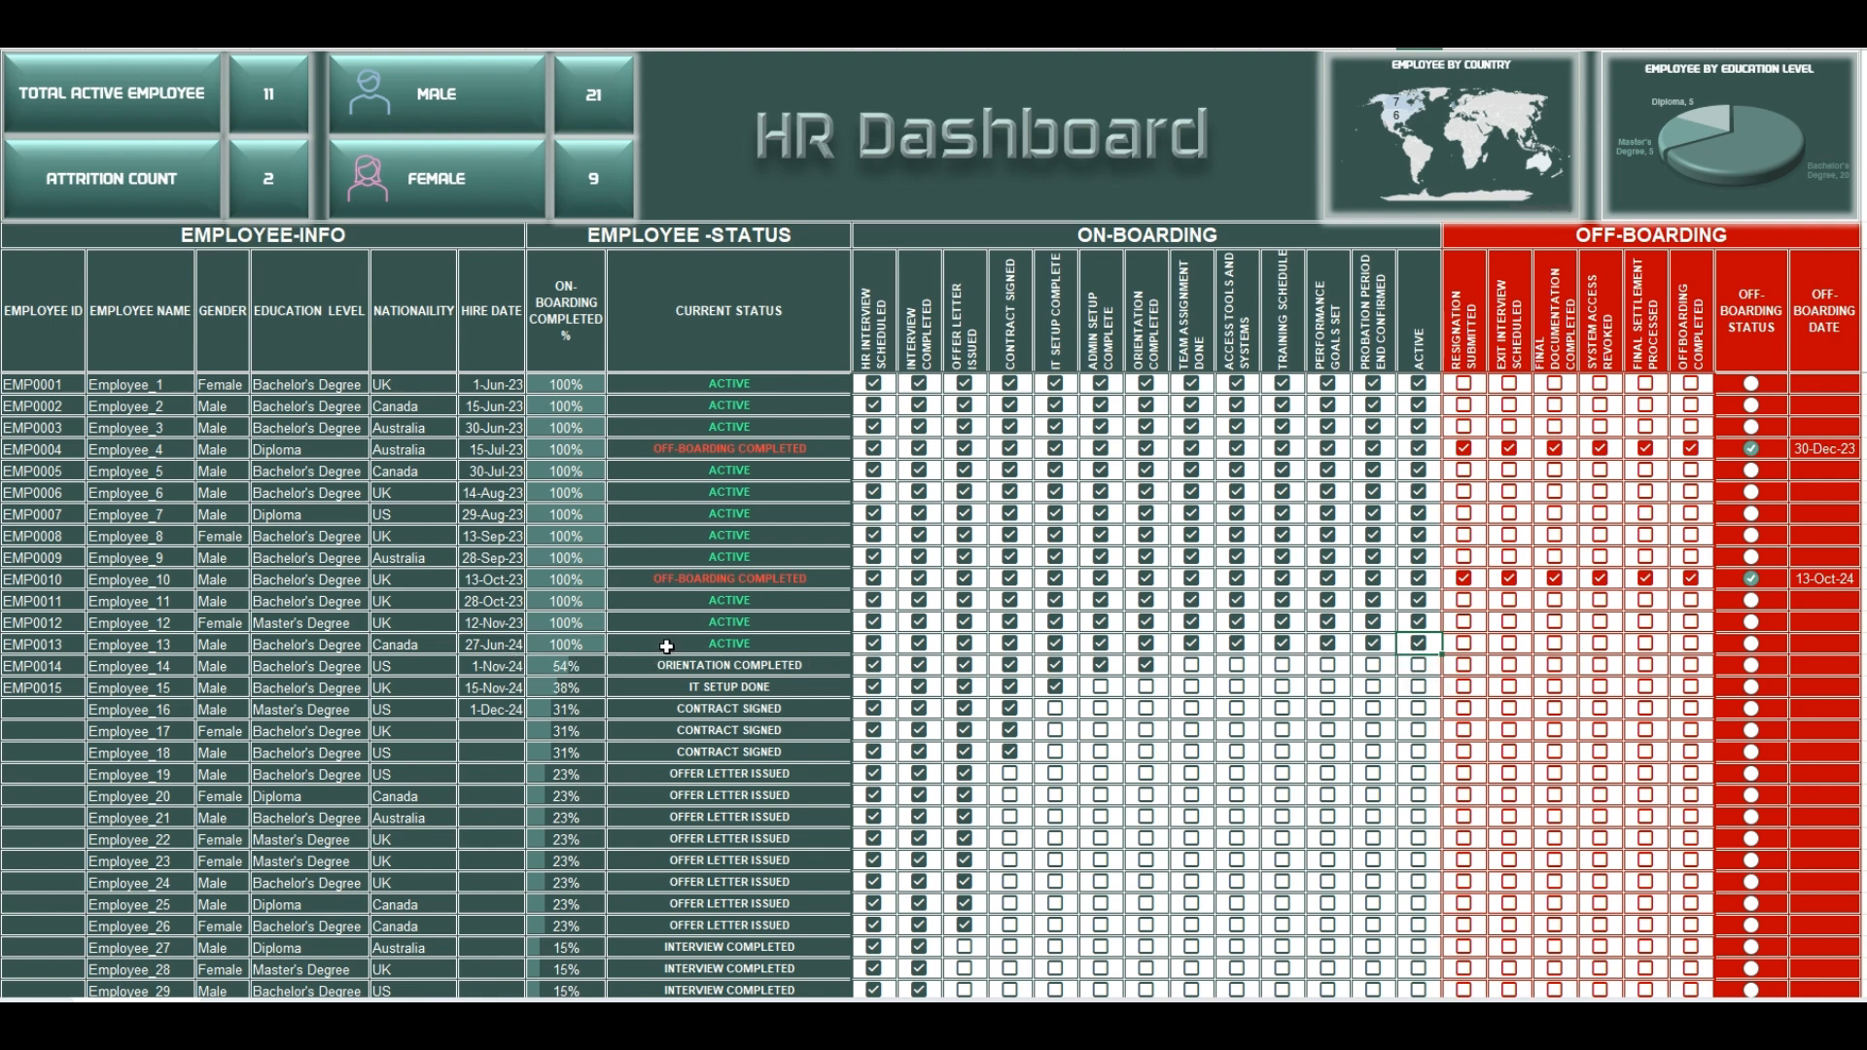
click(1464, 643)
click(1509, 643)
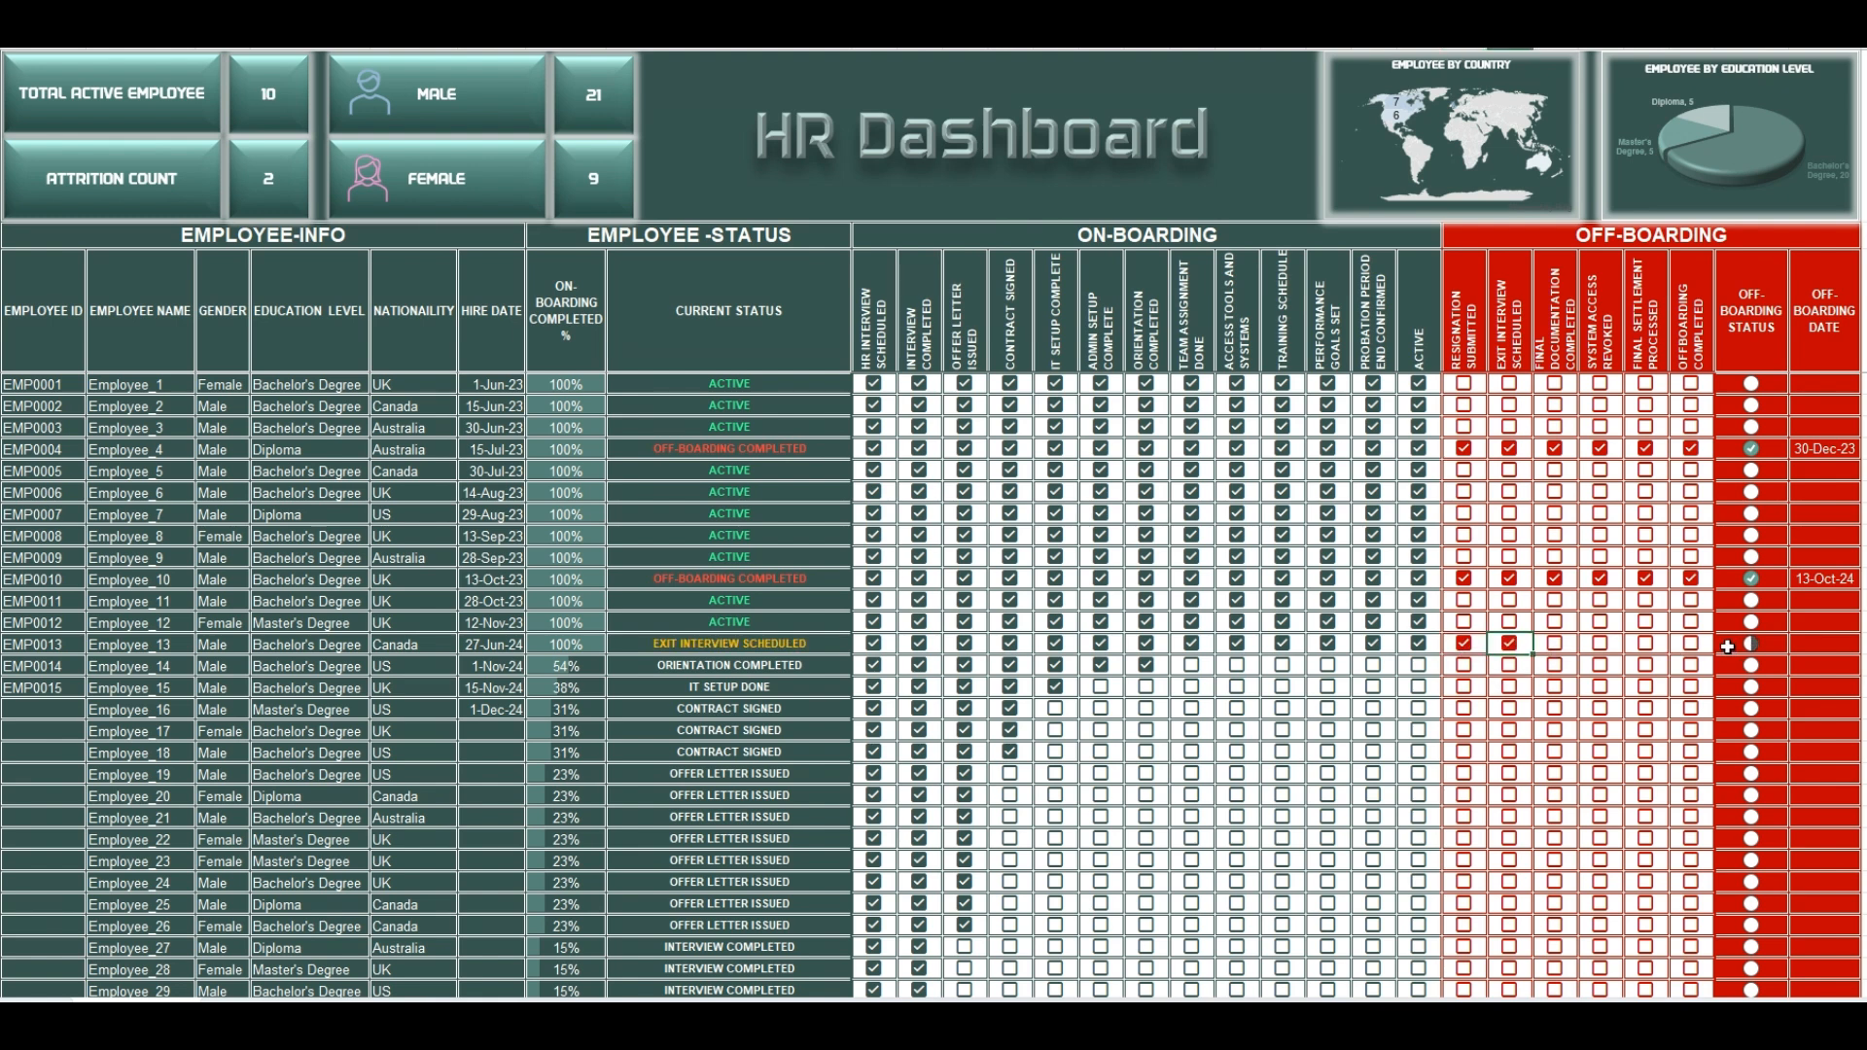
click(1690, 642)
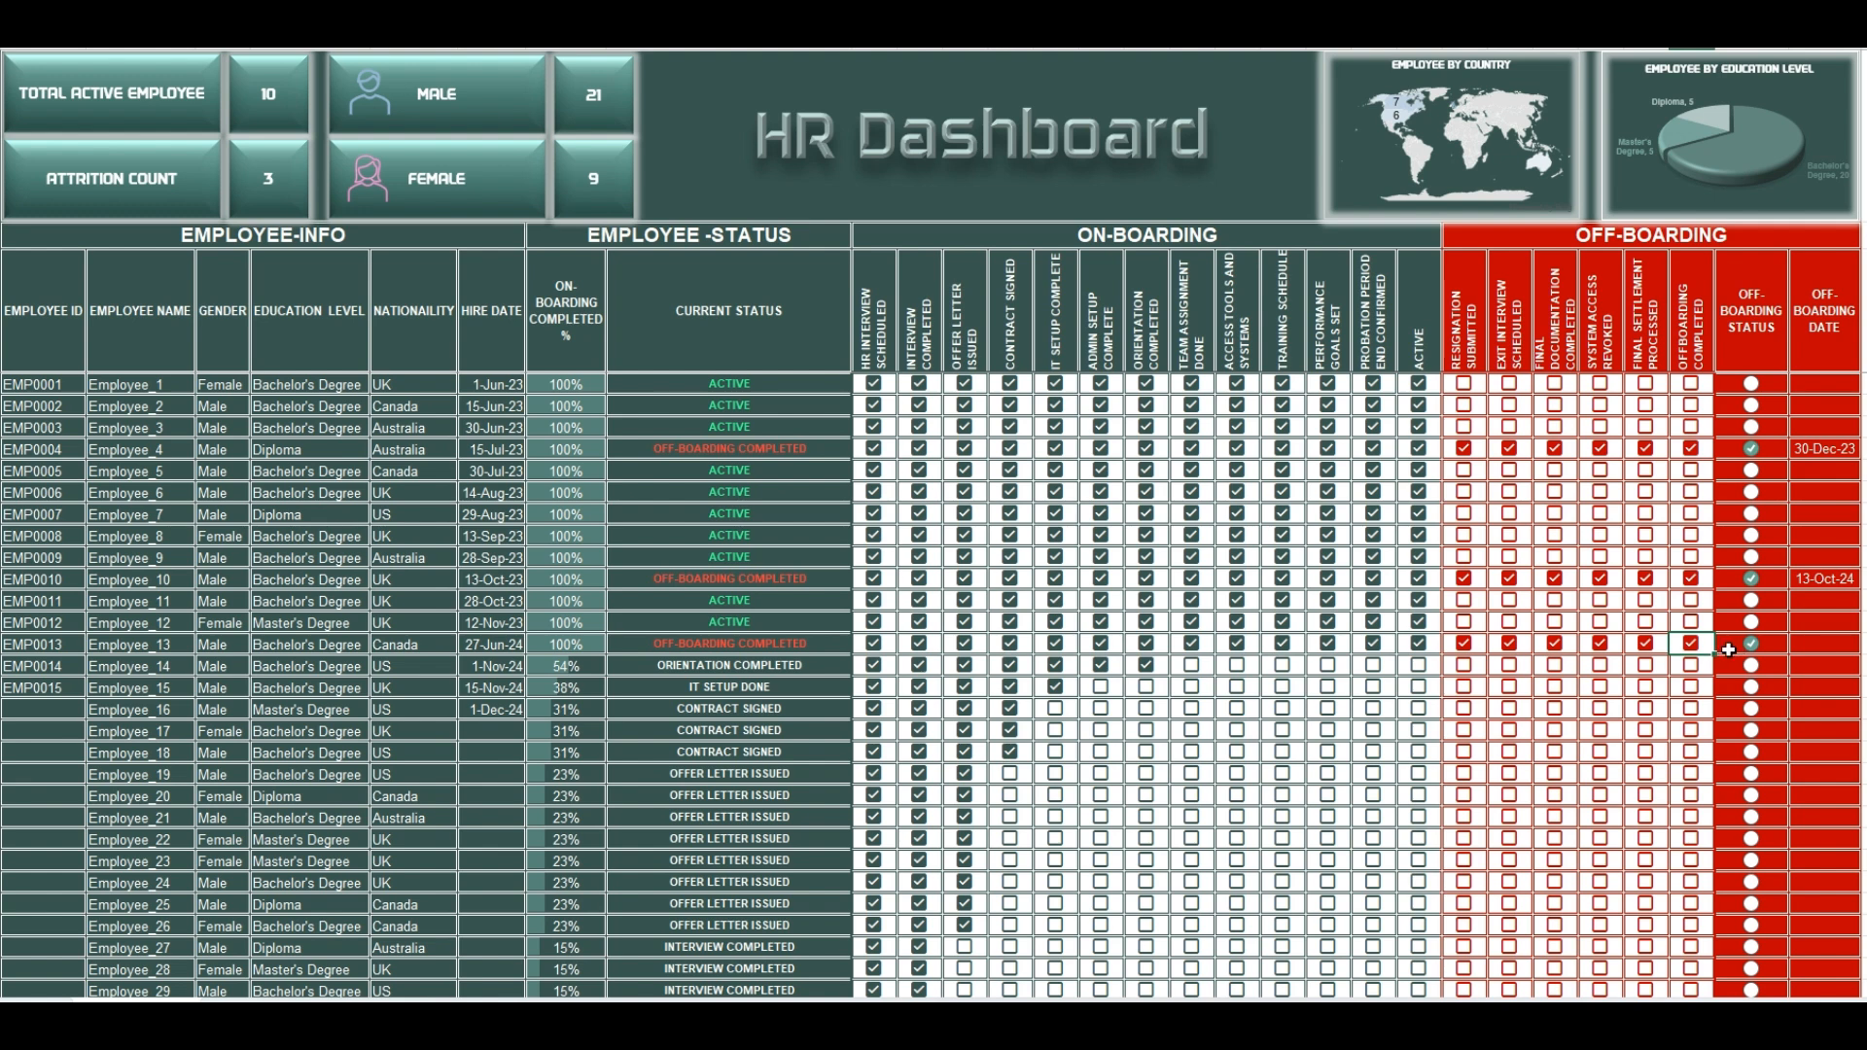
click(1810, 645)
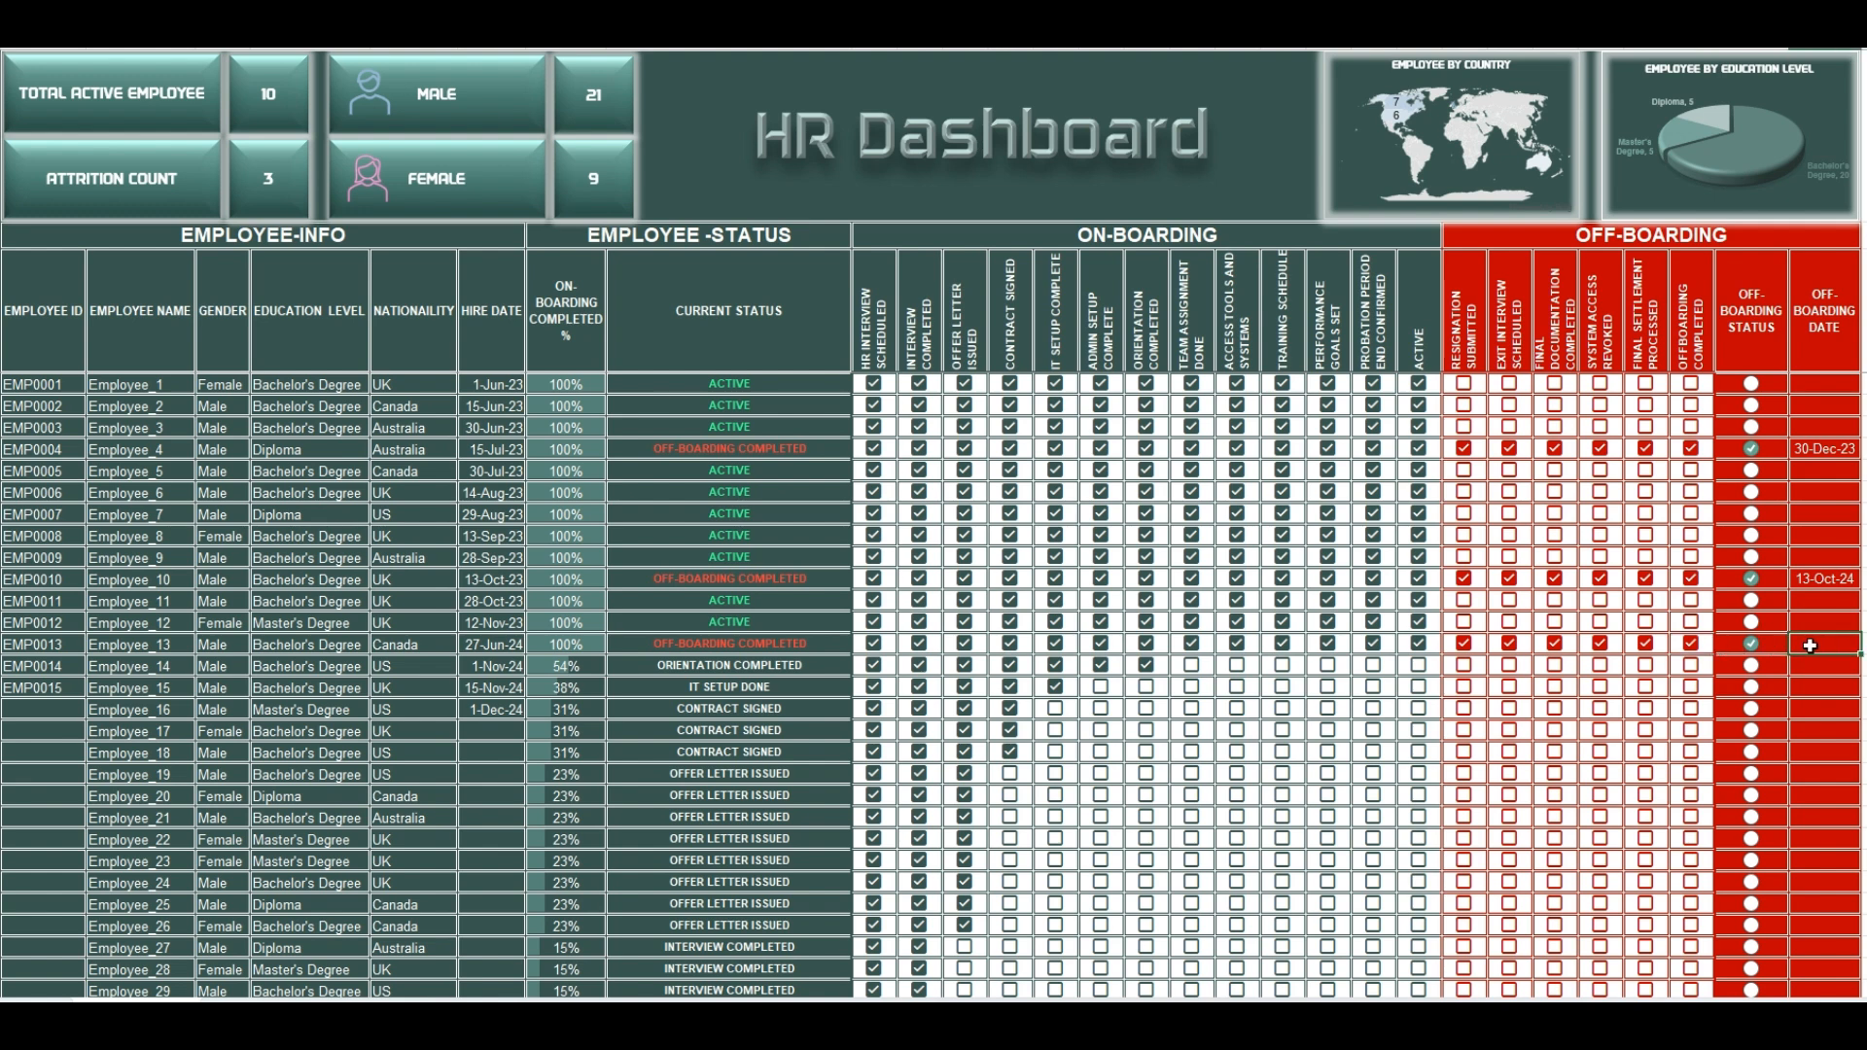
click(751, 650)
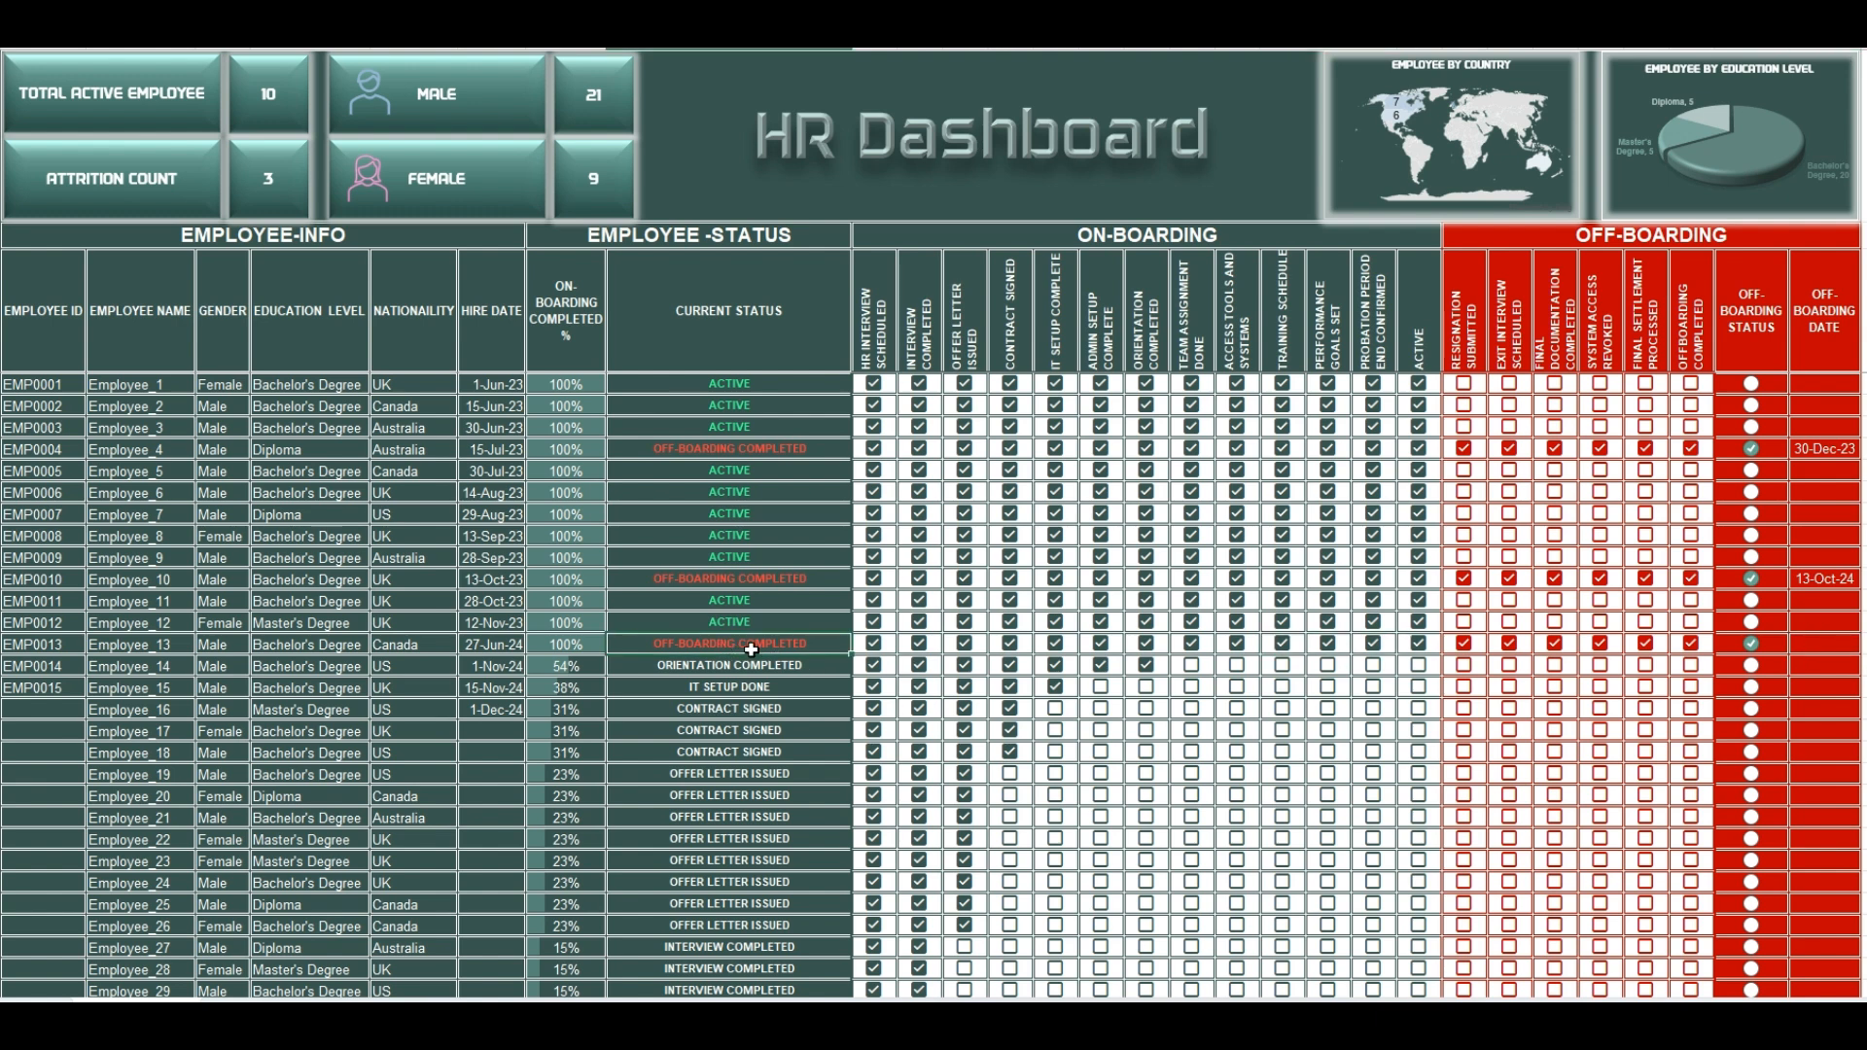
Step: Clear all off-boarding checkboxes in the Employee_13 row, from Offboarding Completed back to Resignation Submitted
click(1691, 643)
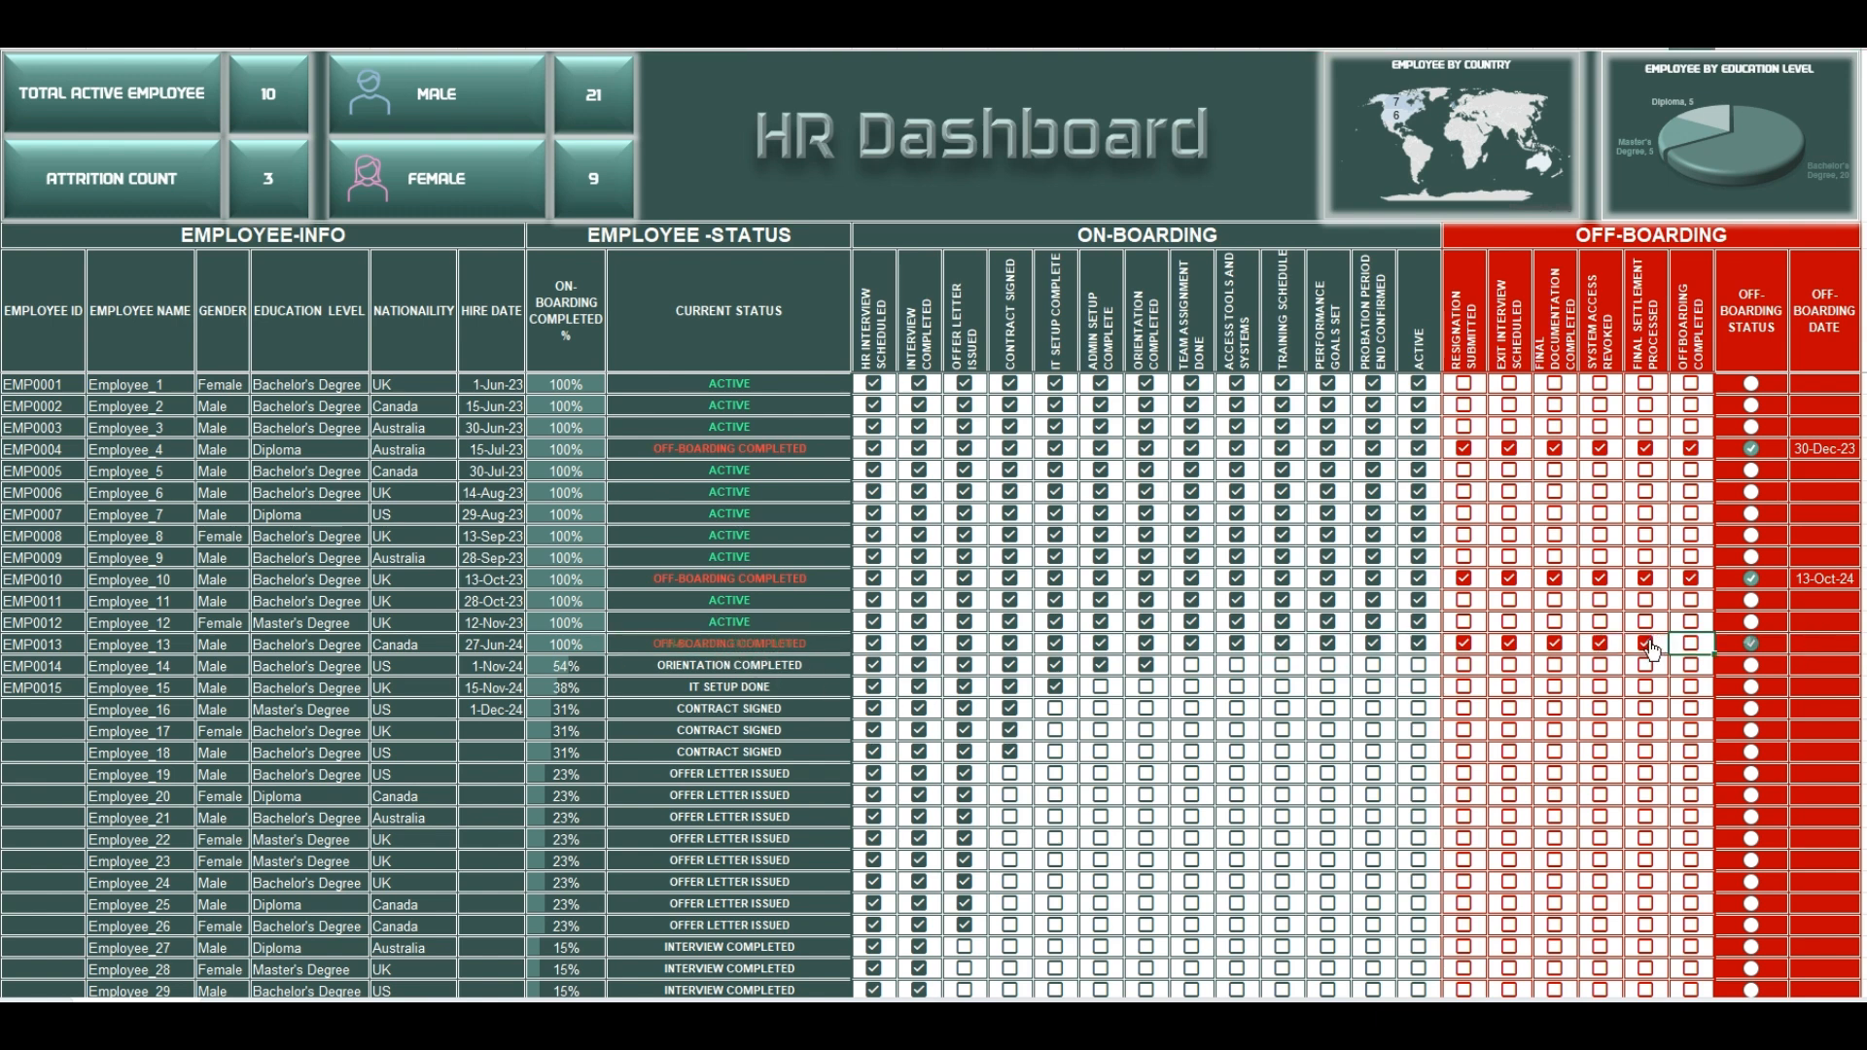
click(1645, 643)
click(1599, 643)
click(1560, 652)
click(1509, 642)
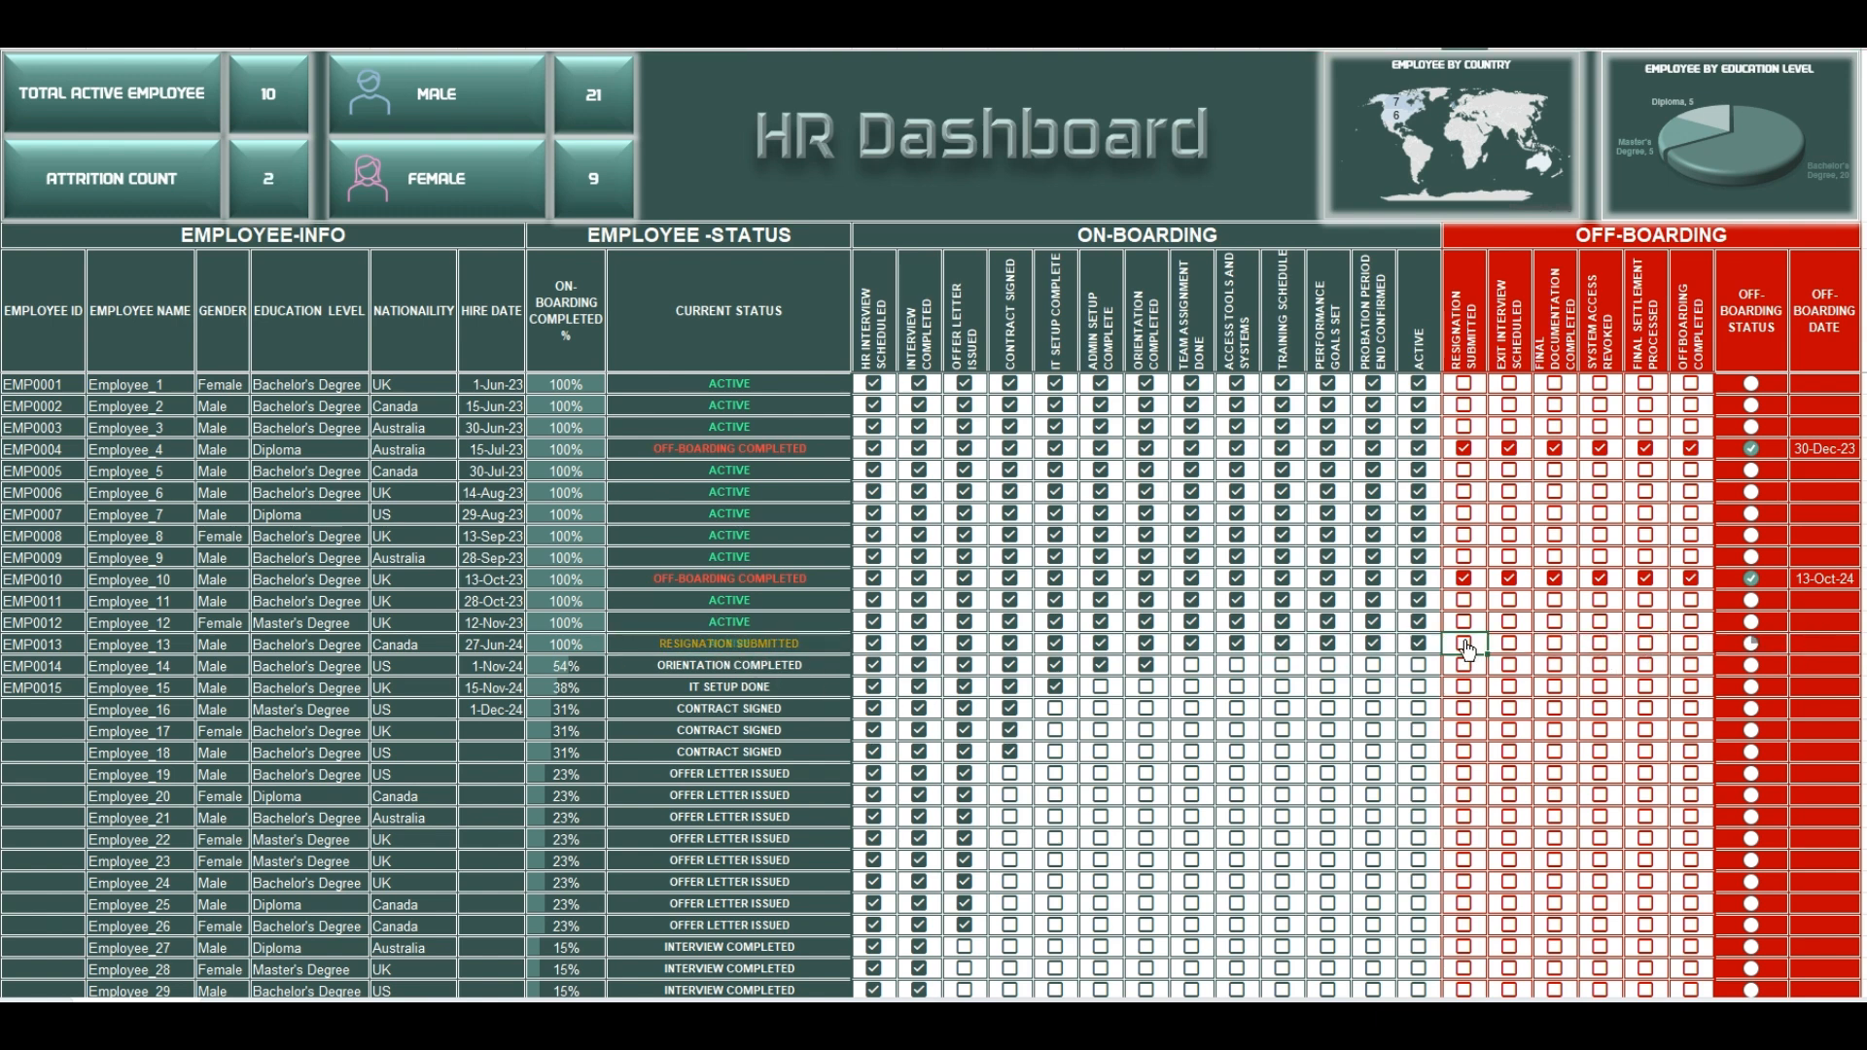
click(1463, 643)
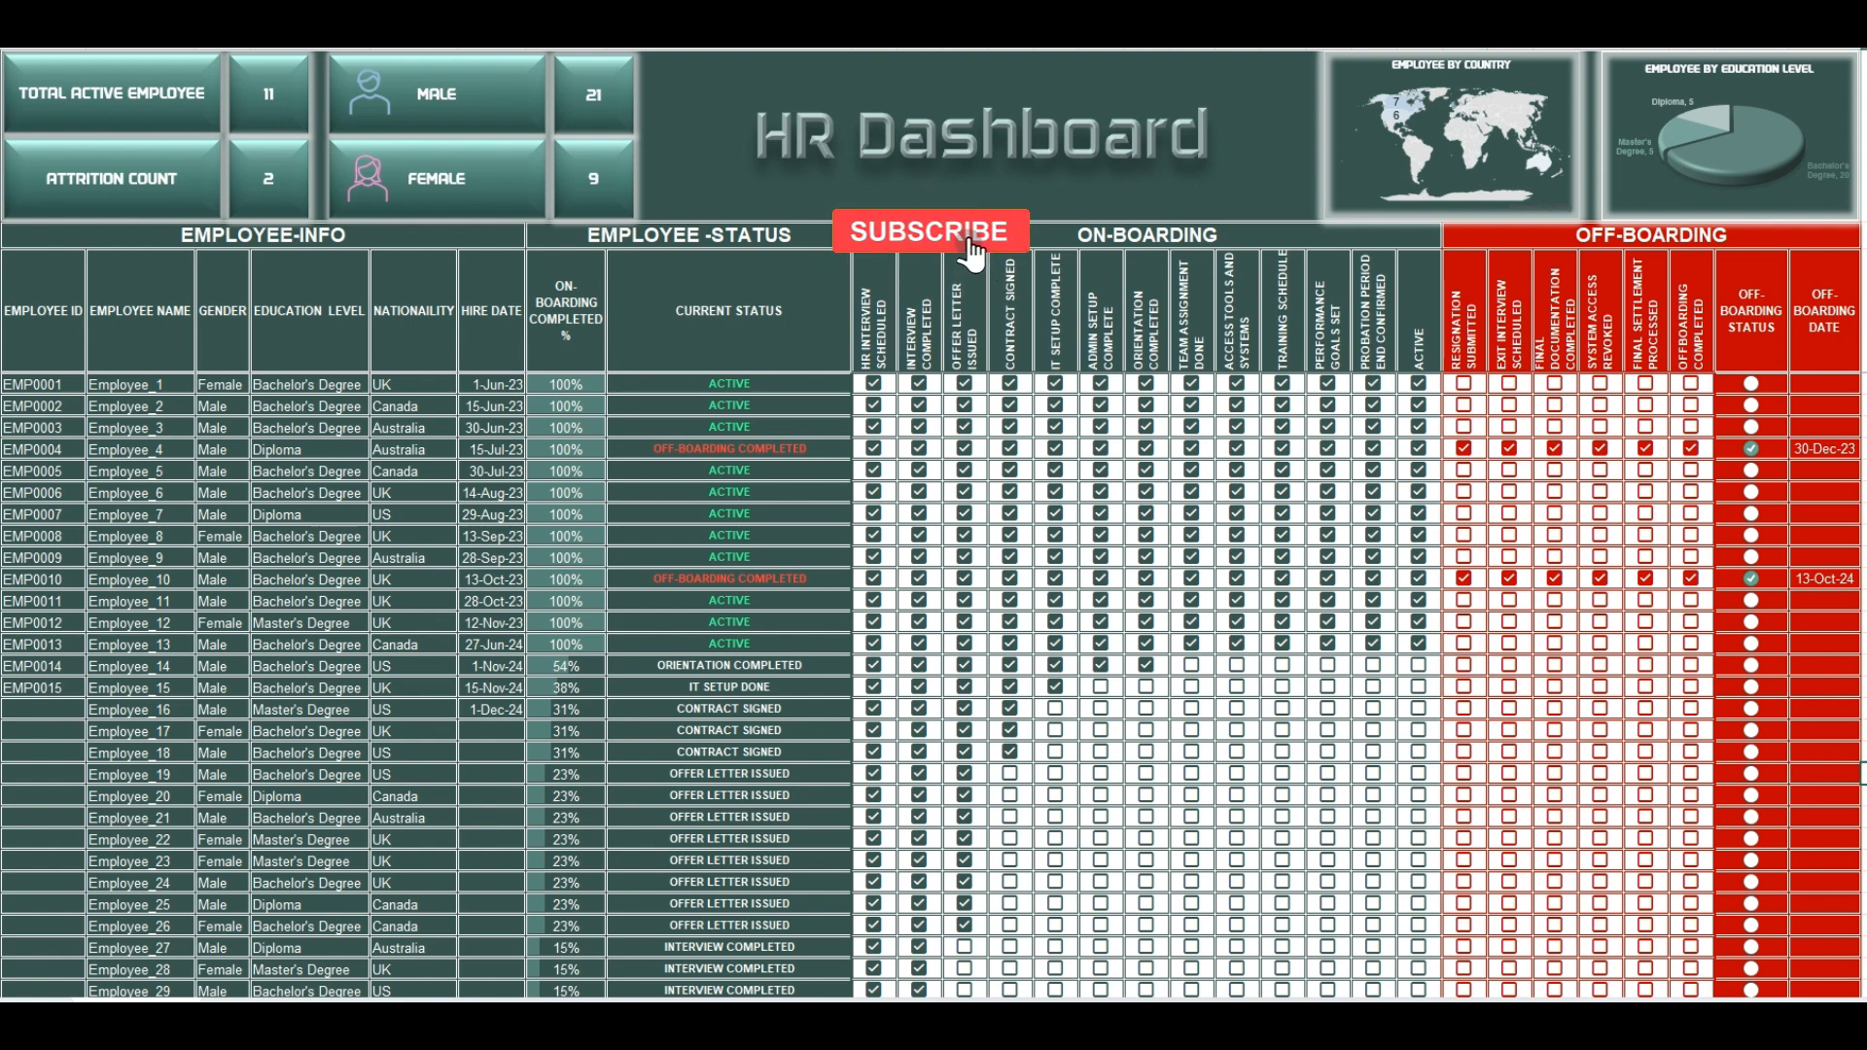
scroll(1716, 854, down, 7)
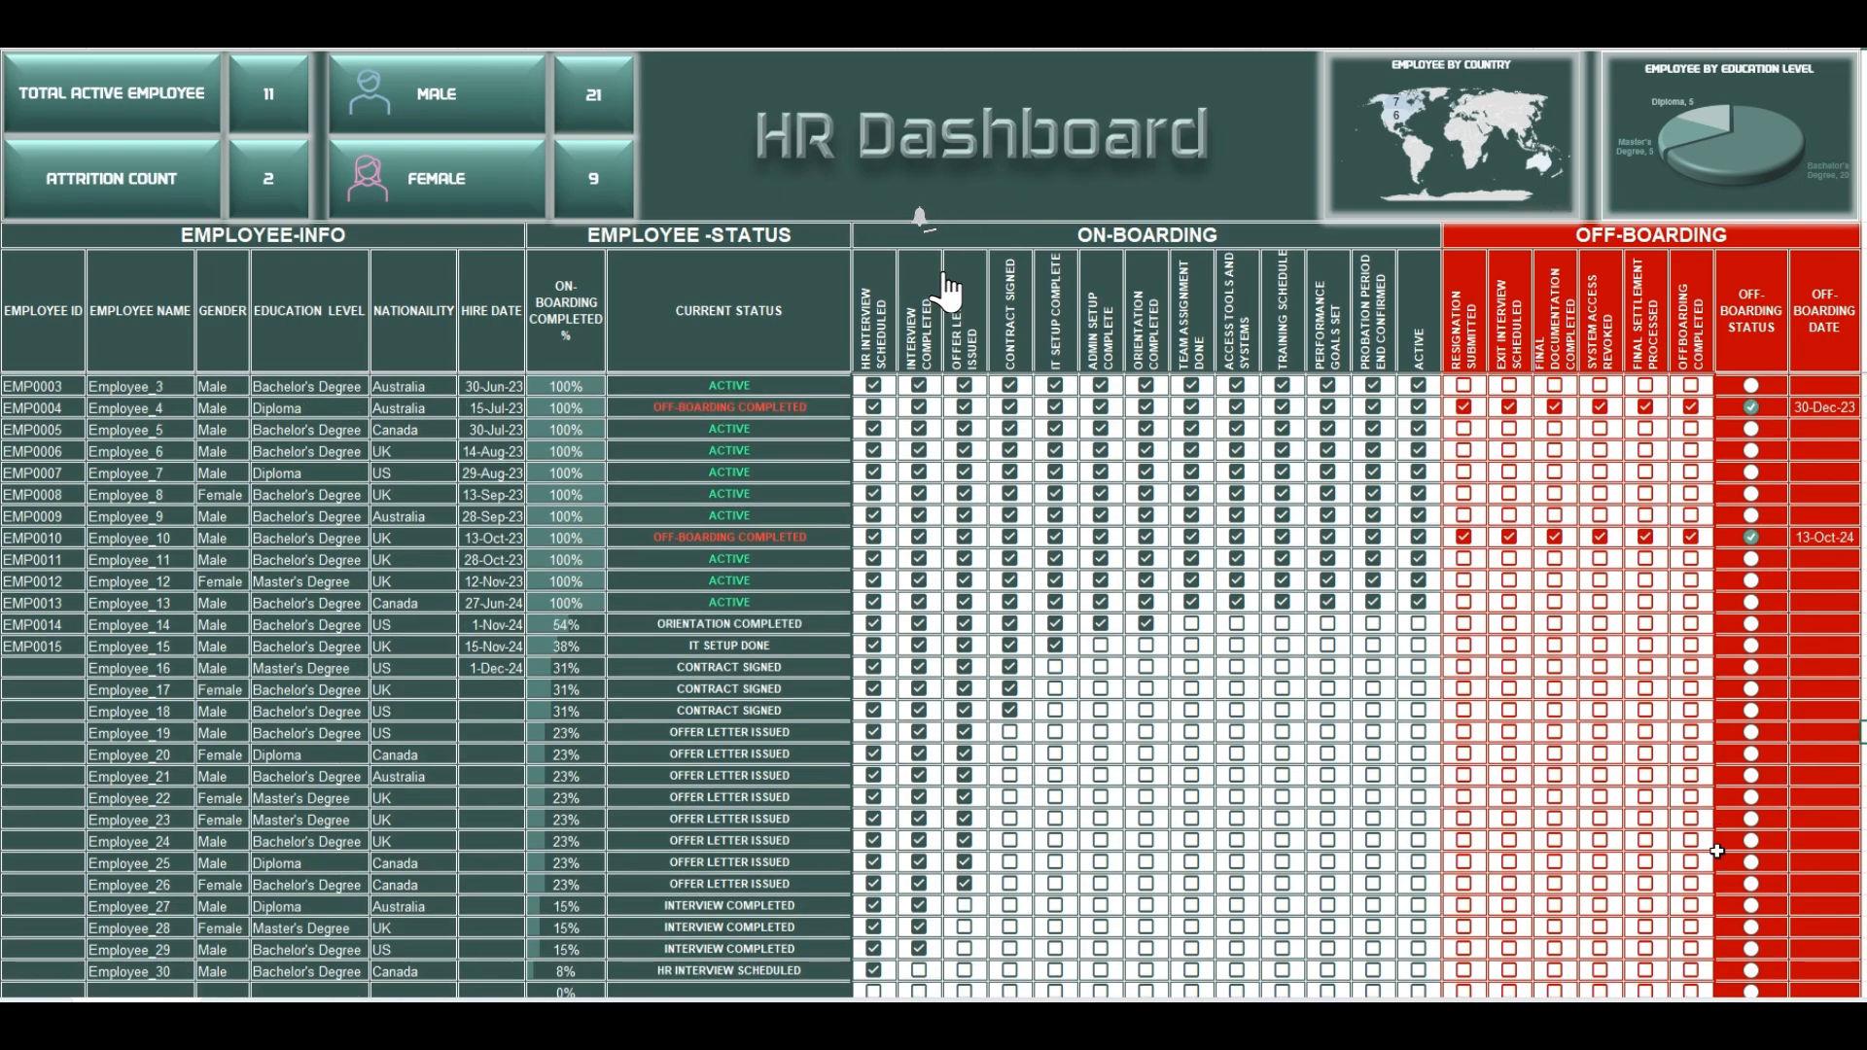
scroll(1716, 854, up, 7)
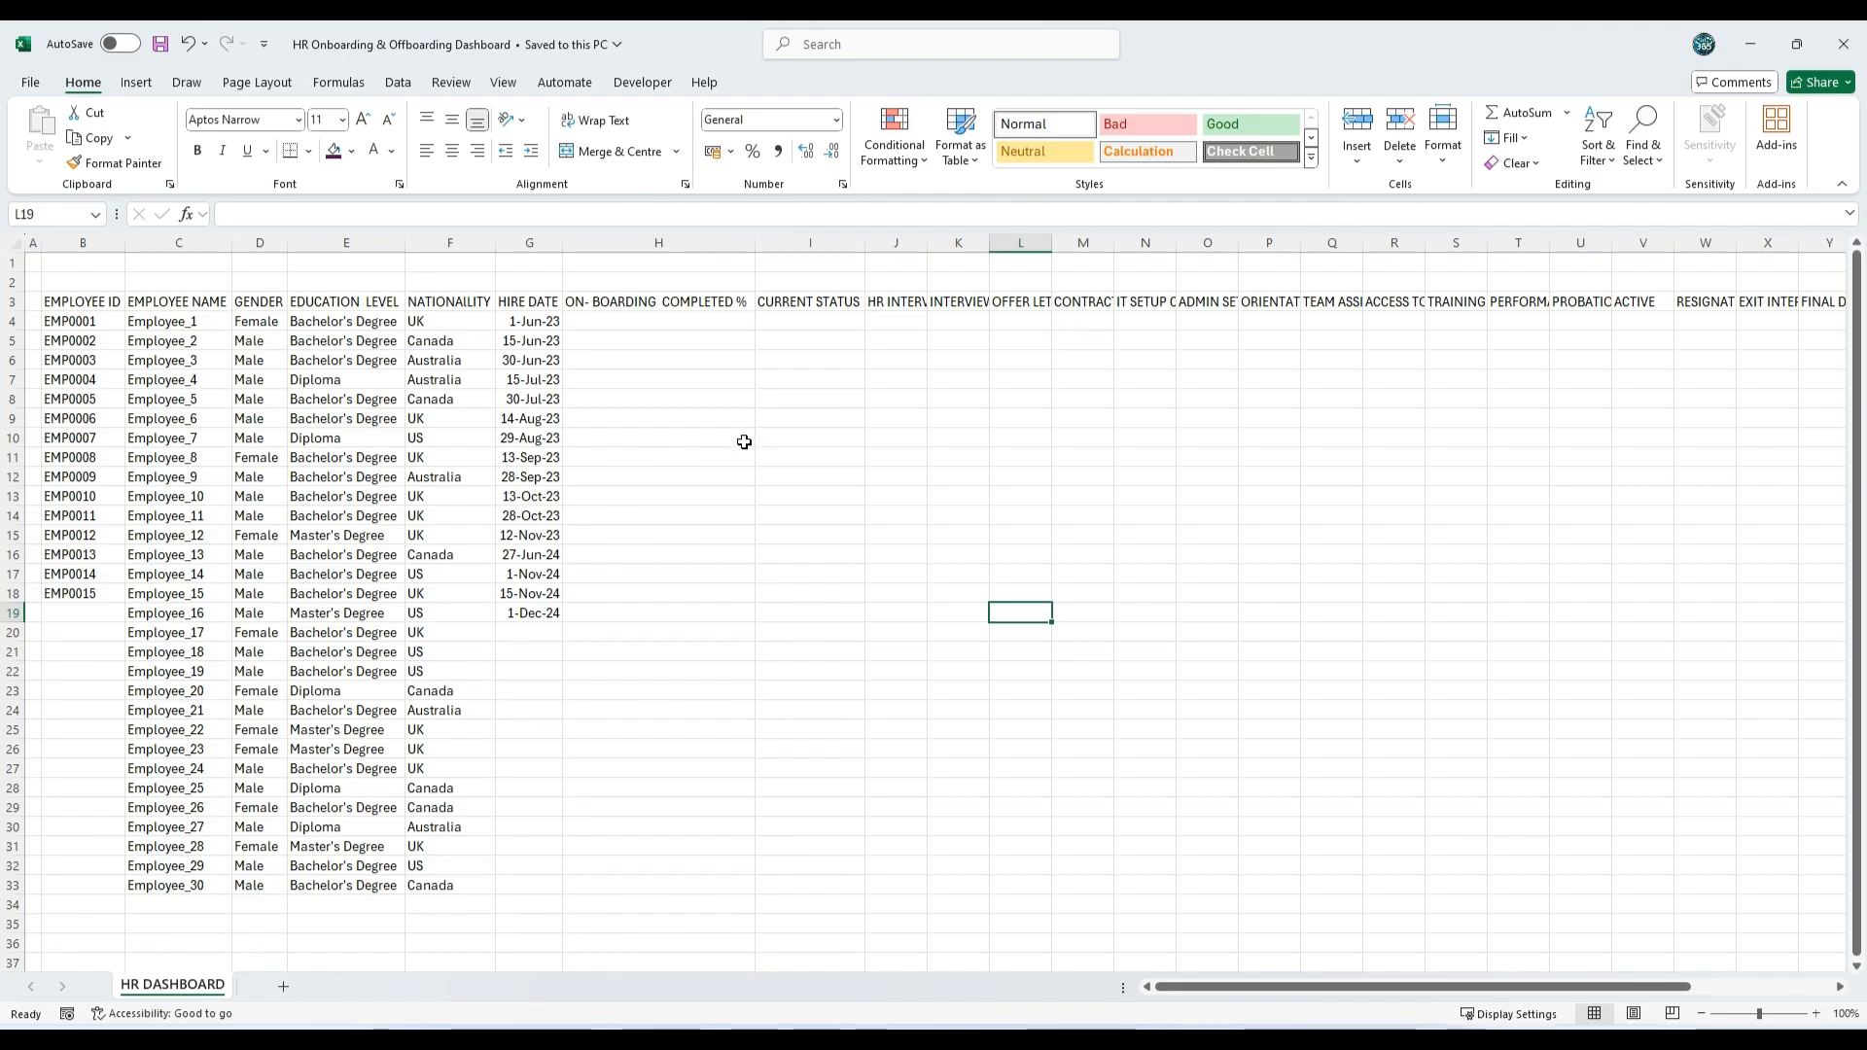
click(744, 441)
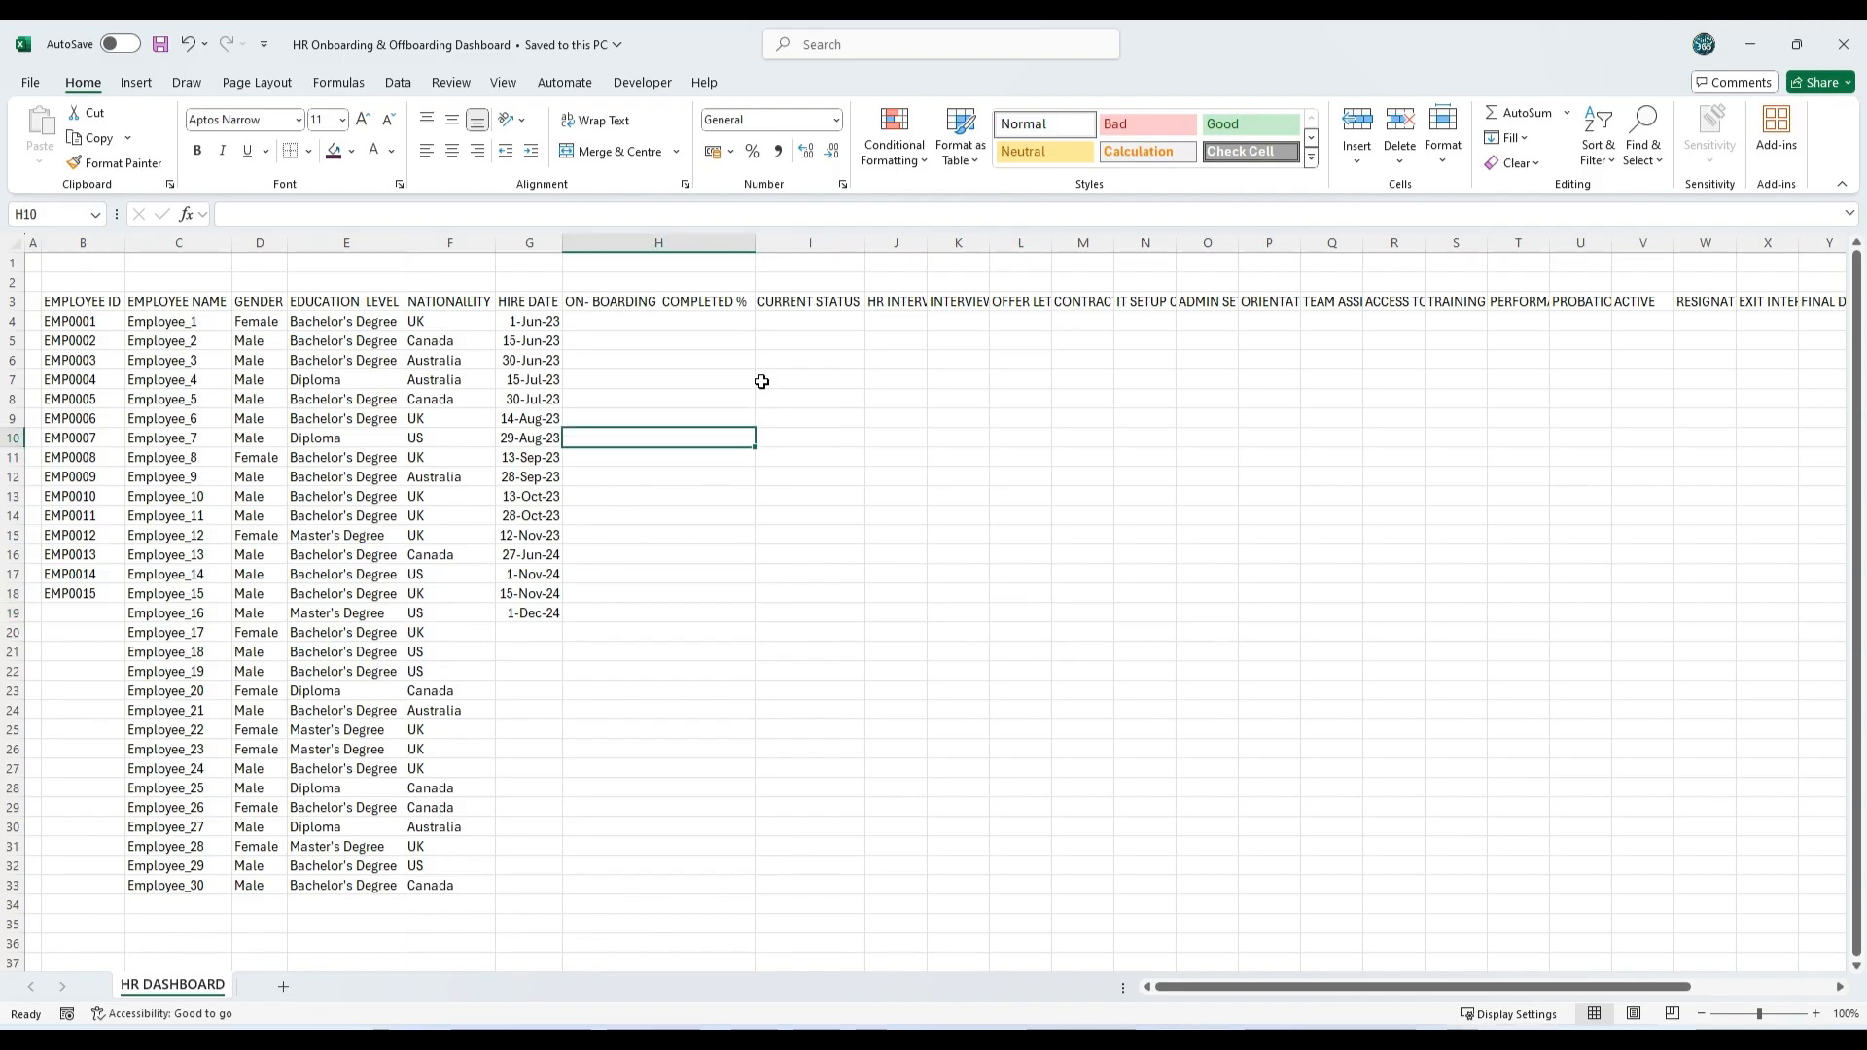
Step: Review the raw sheet's employee data and its completion, current status, on-boarding and off-boarding column headings in row 3
drag(83, 301, 522, 877)
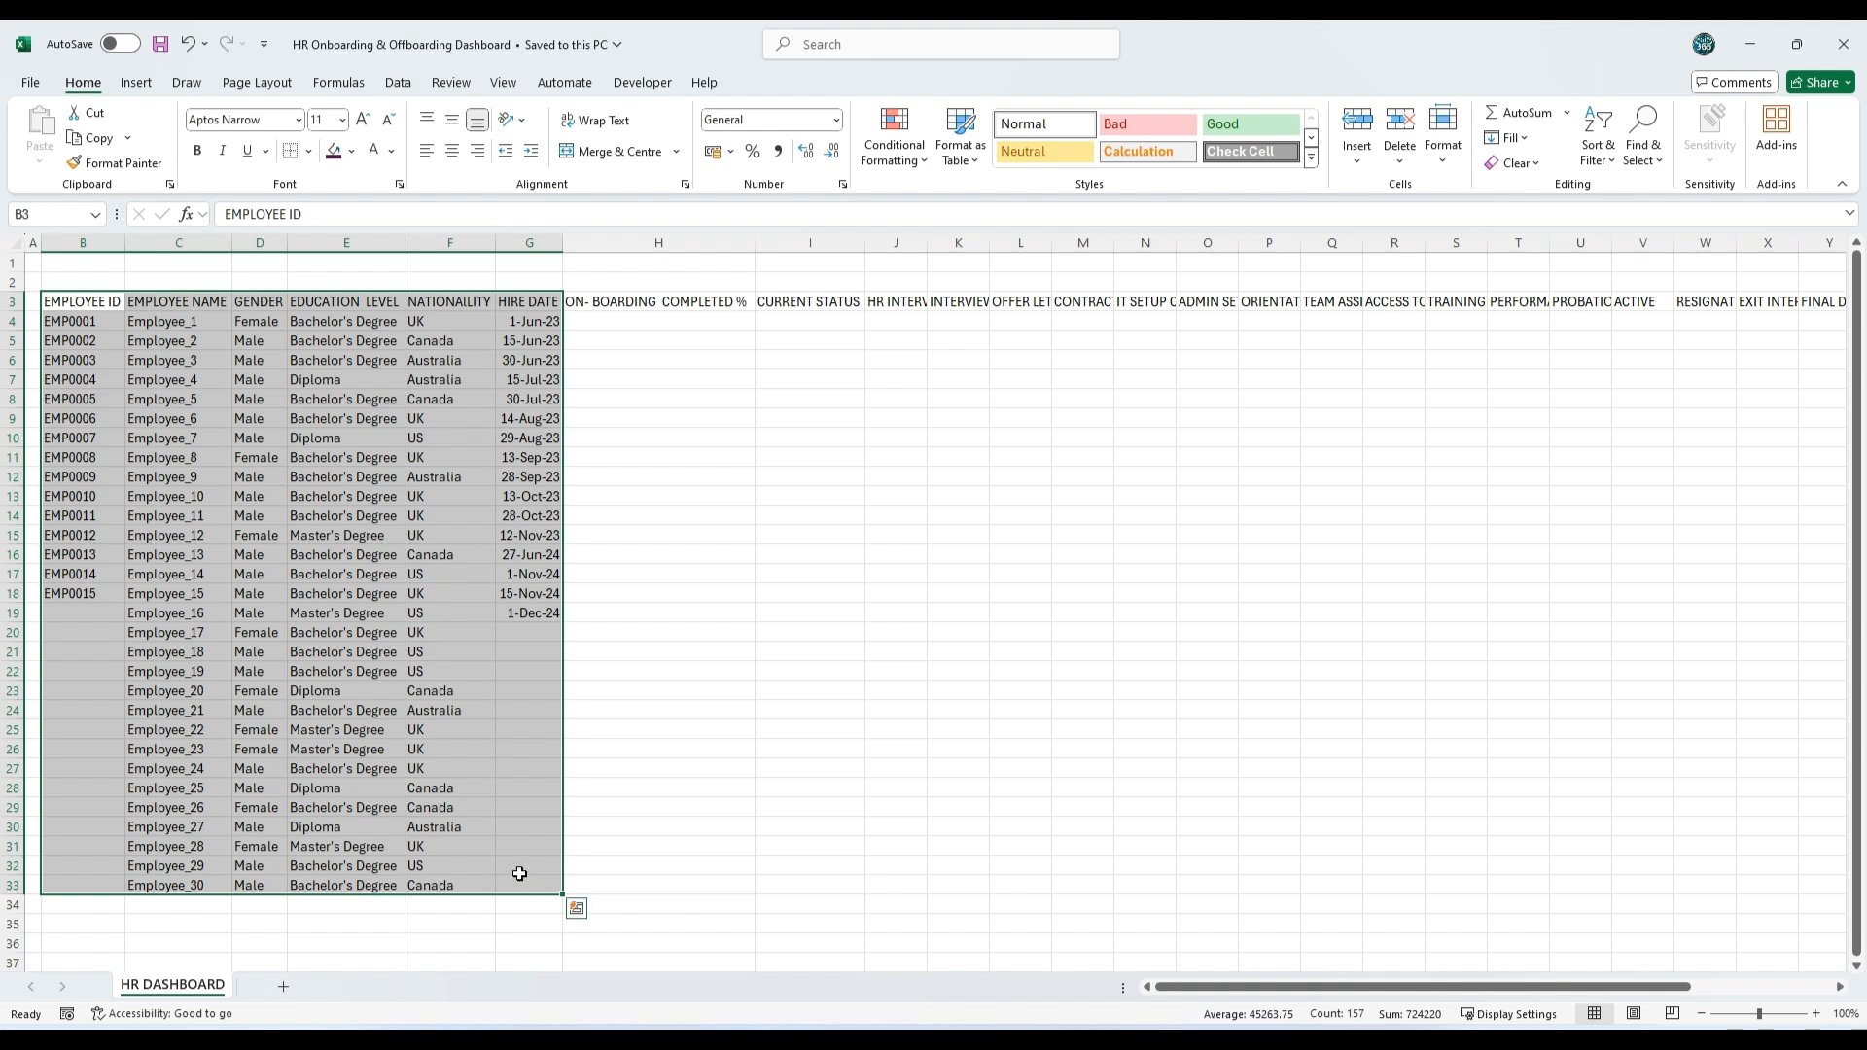
click(660, 307)
click(803, 303)
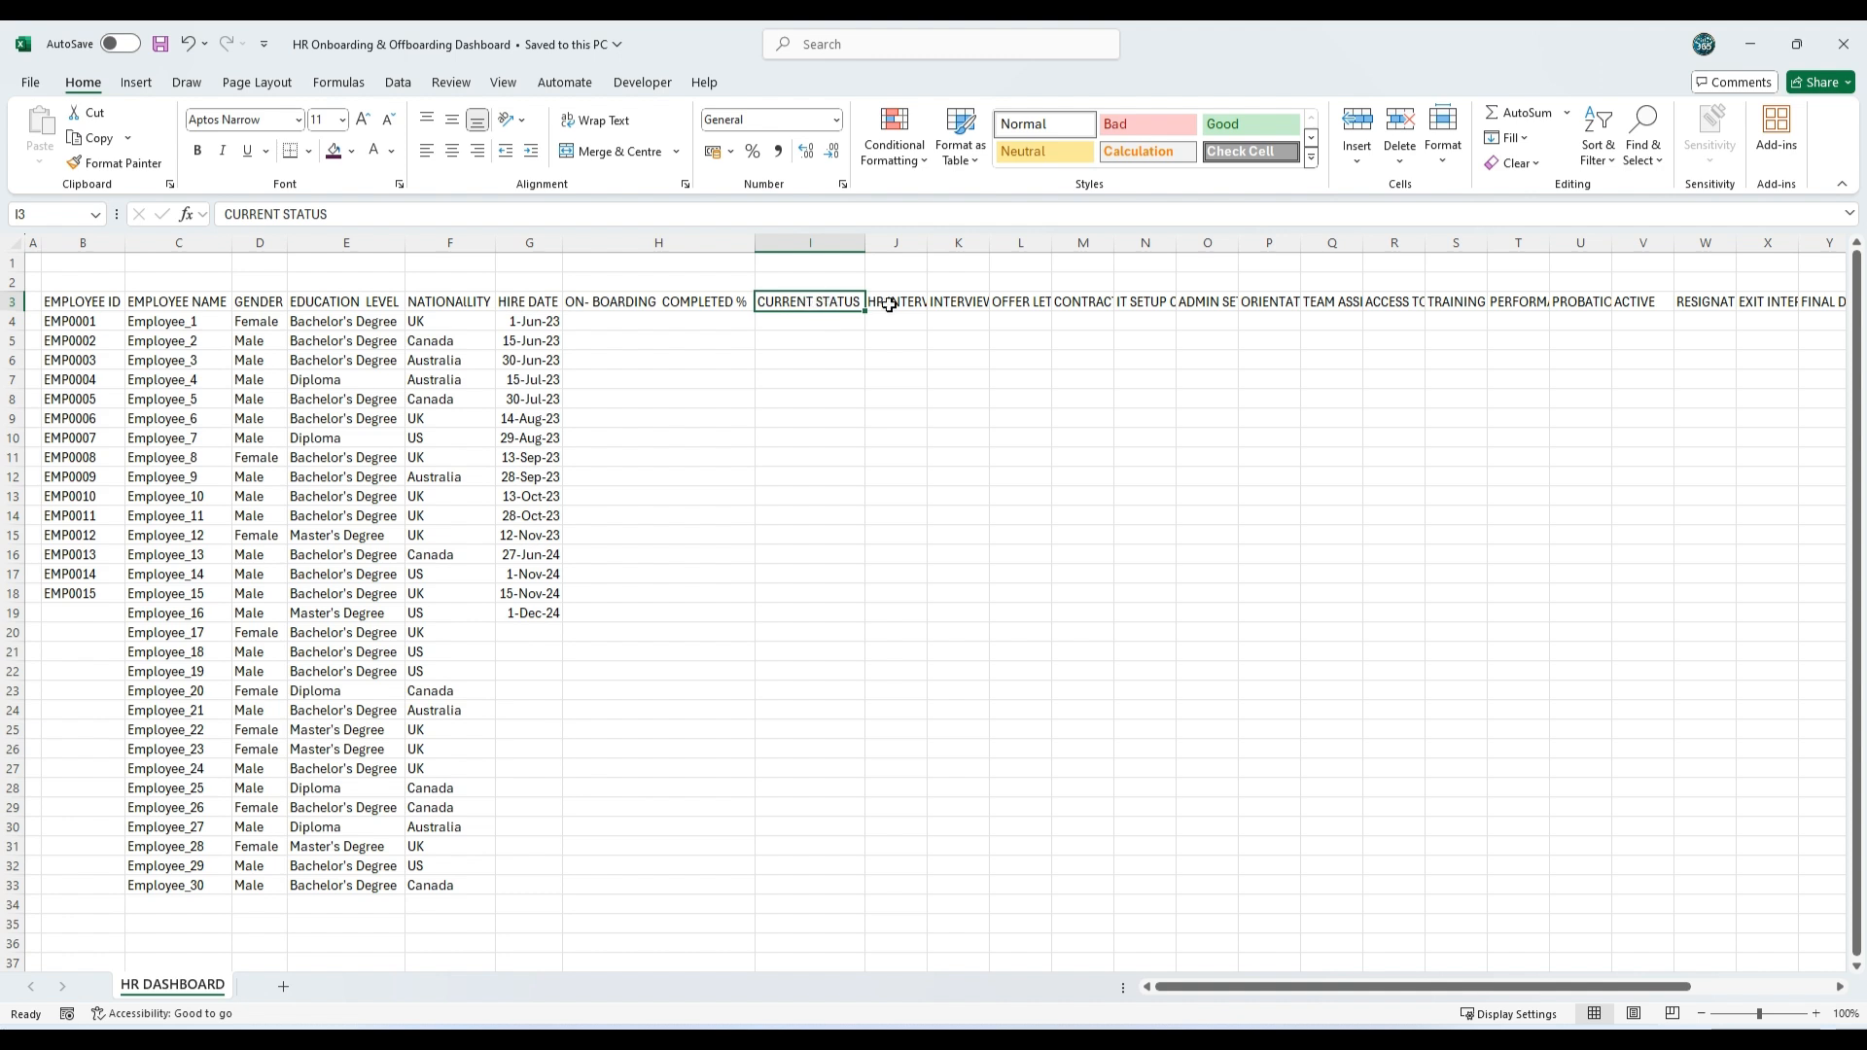
drag(889, 304, 1625, 308)
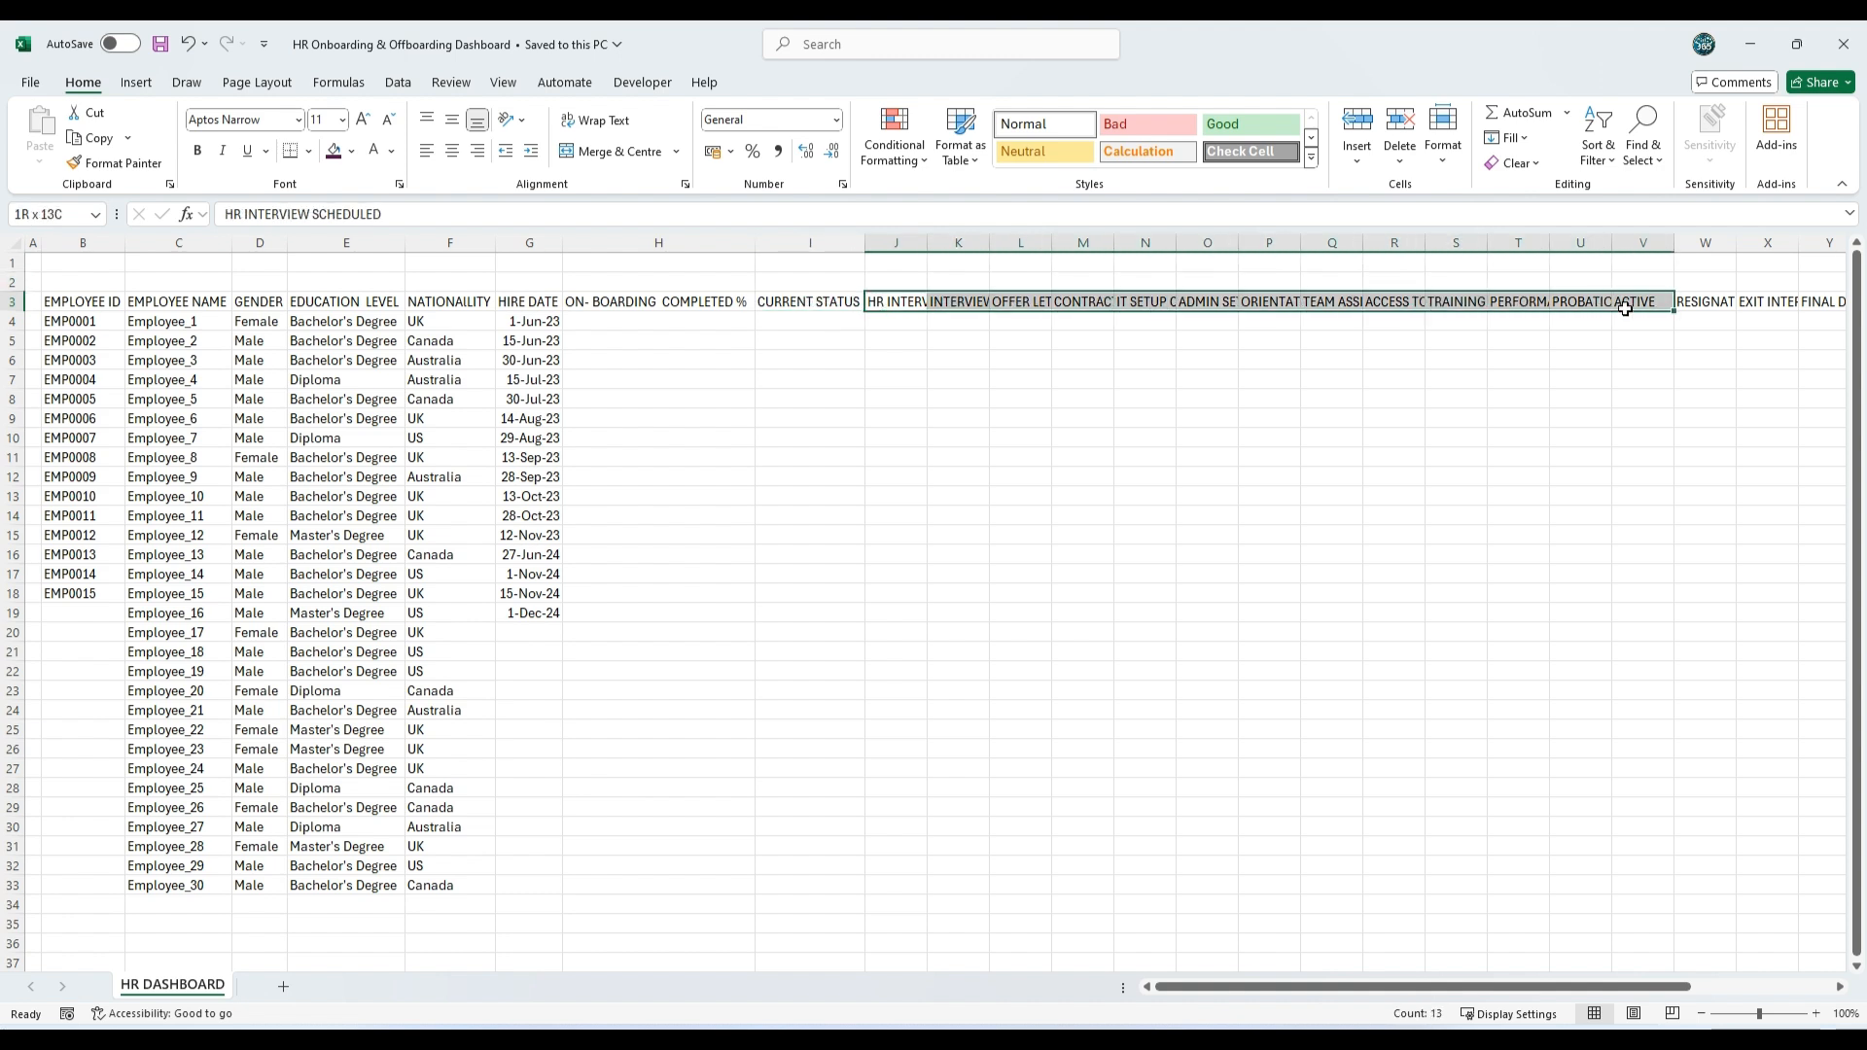
scroll(1517, 688, right, 2)
click(1274, 302)
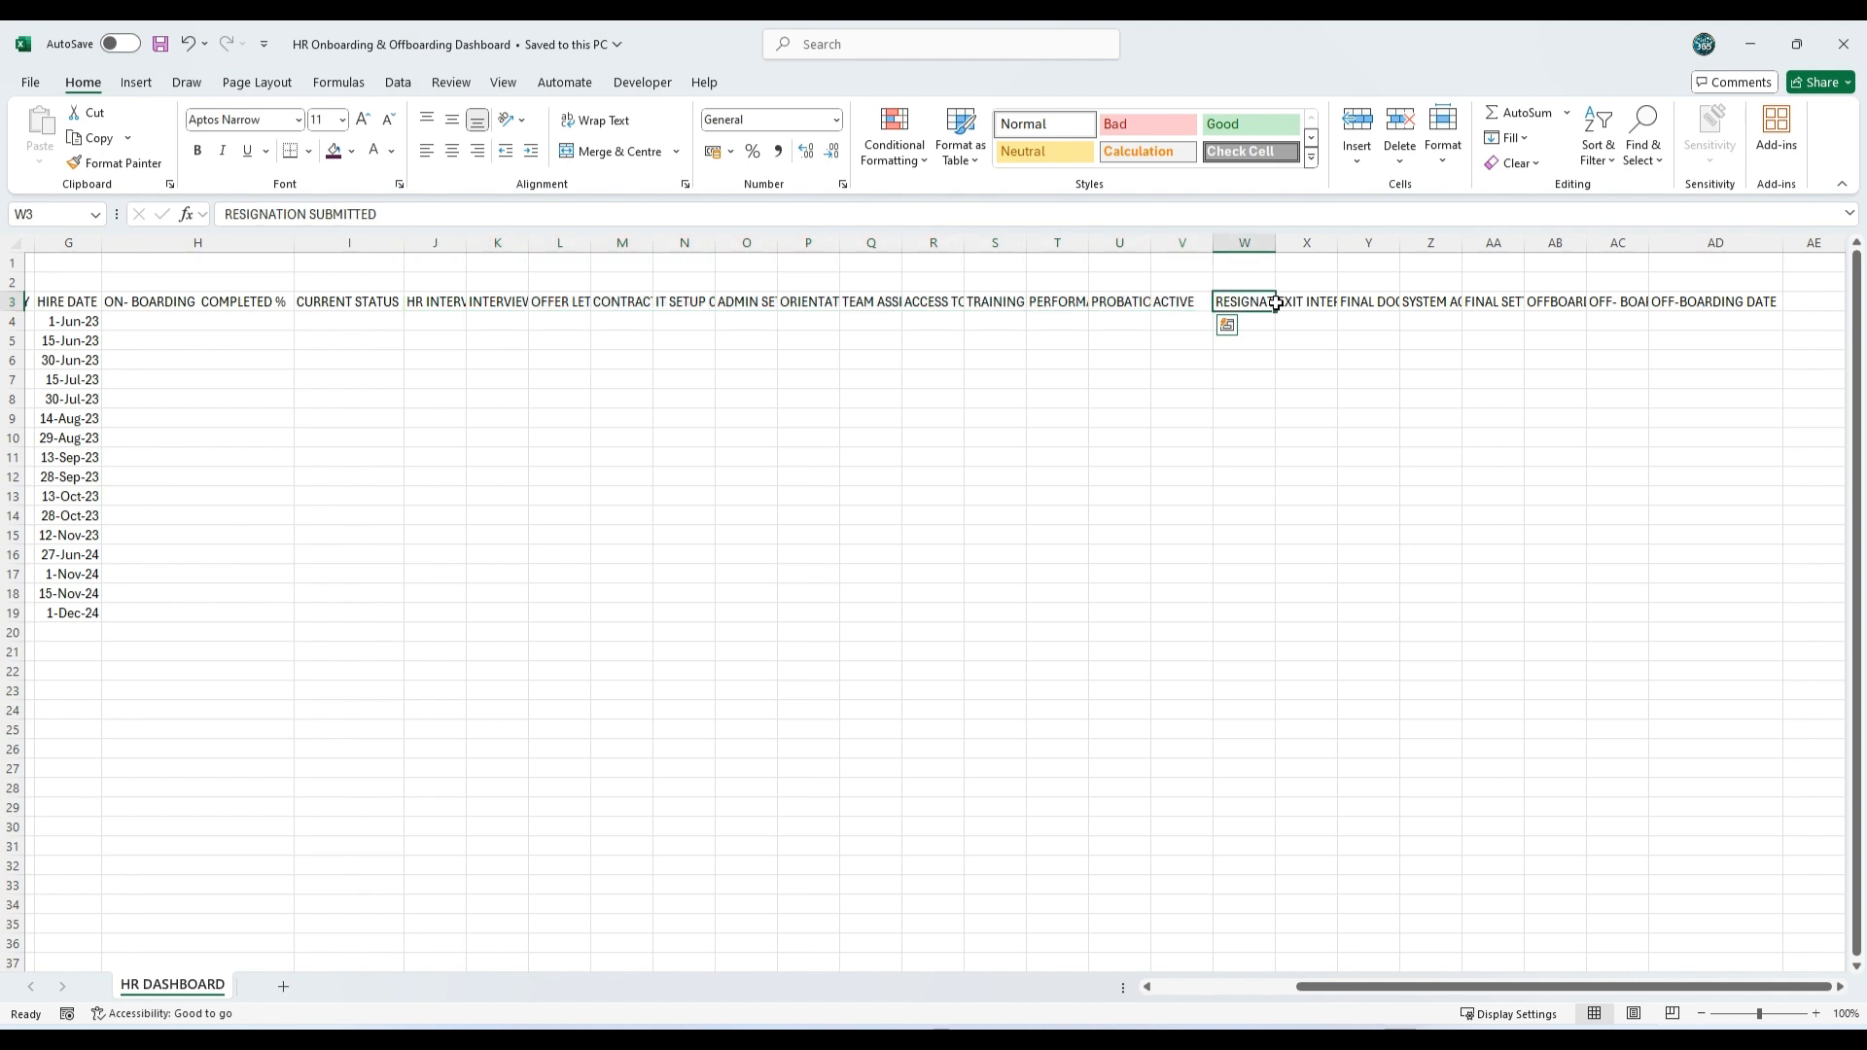
drag(1275, 303, 1746, 301)
scroll(1142, 957, left, 2)
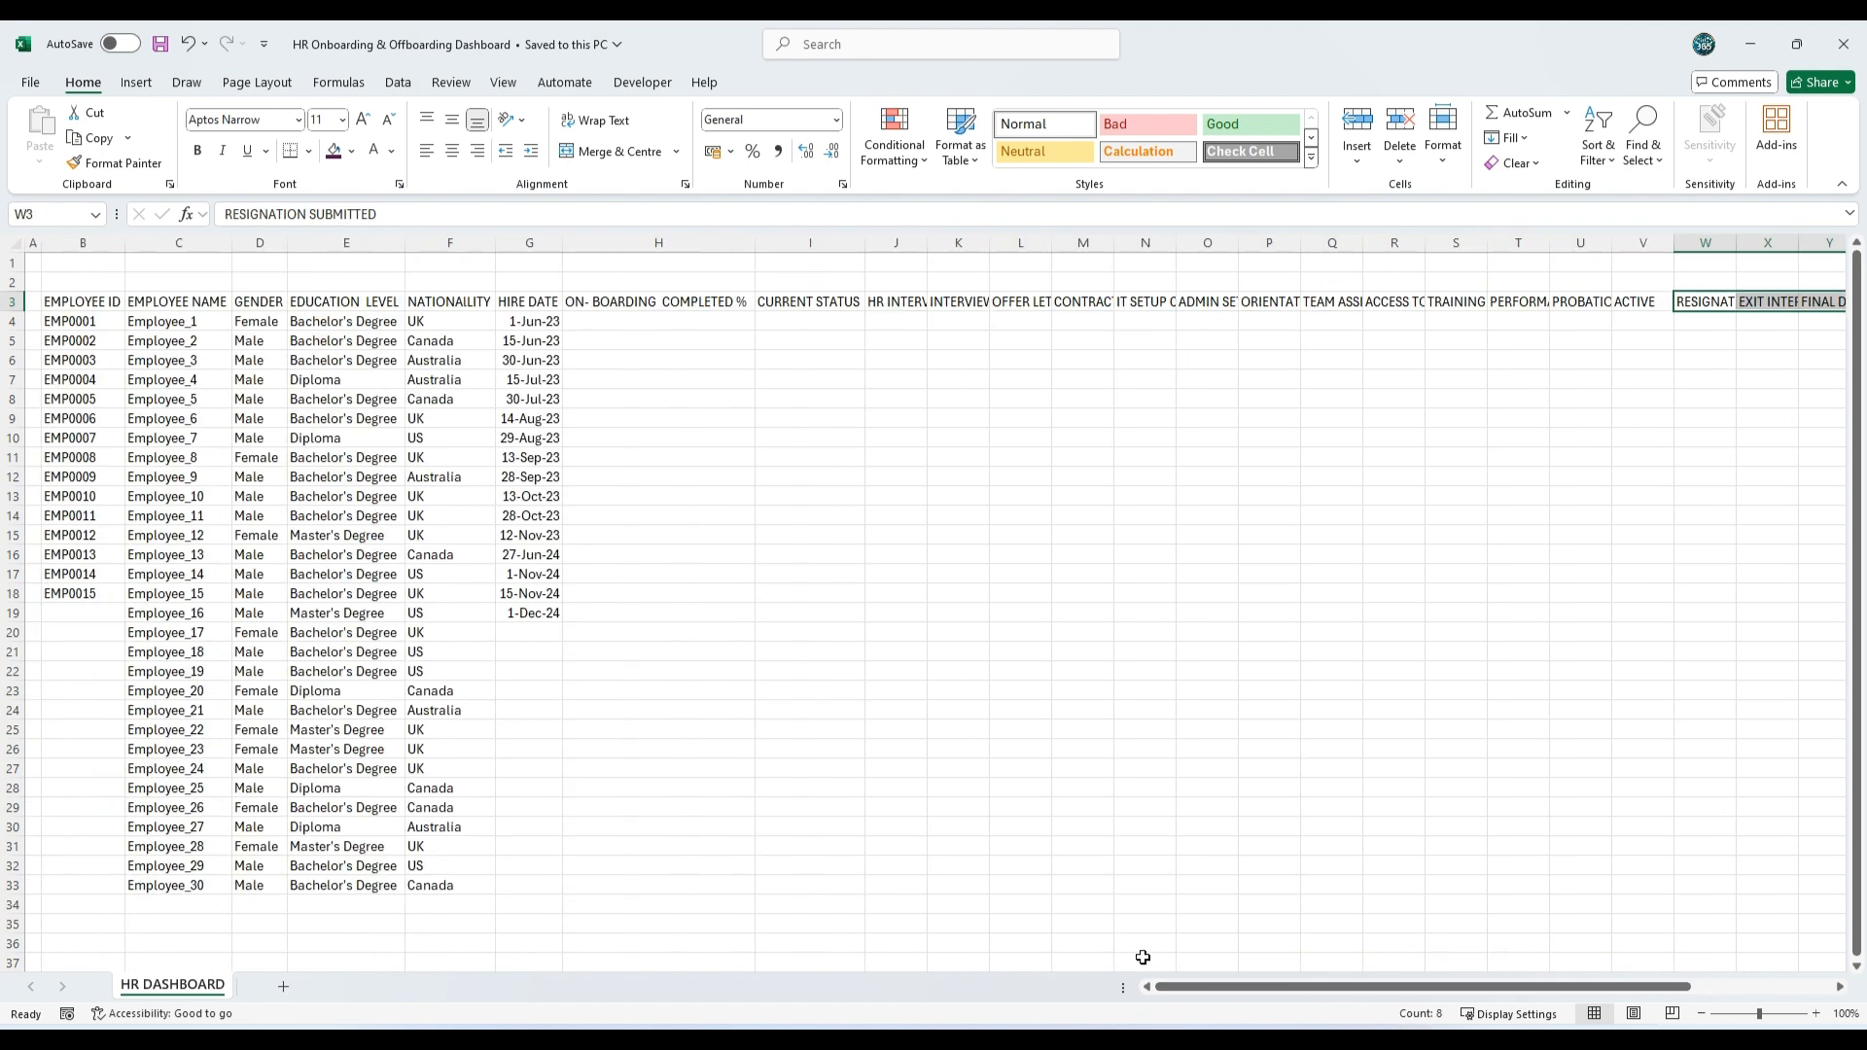
Step: Set the workbook theme to Median colours, Arial fonts and Glossy effects
click(255, 83)
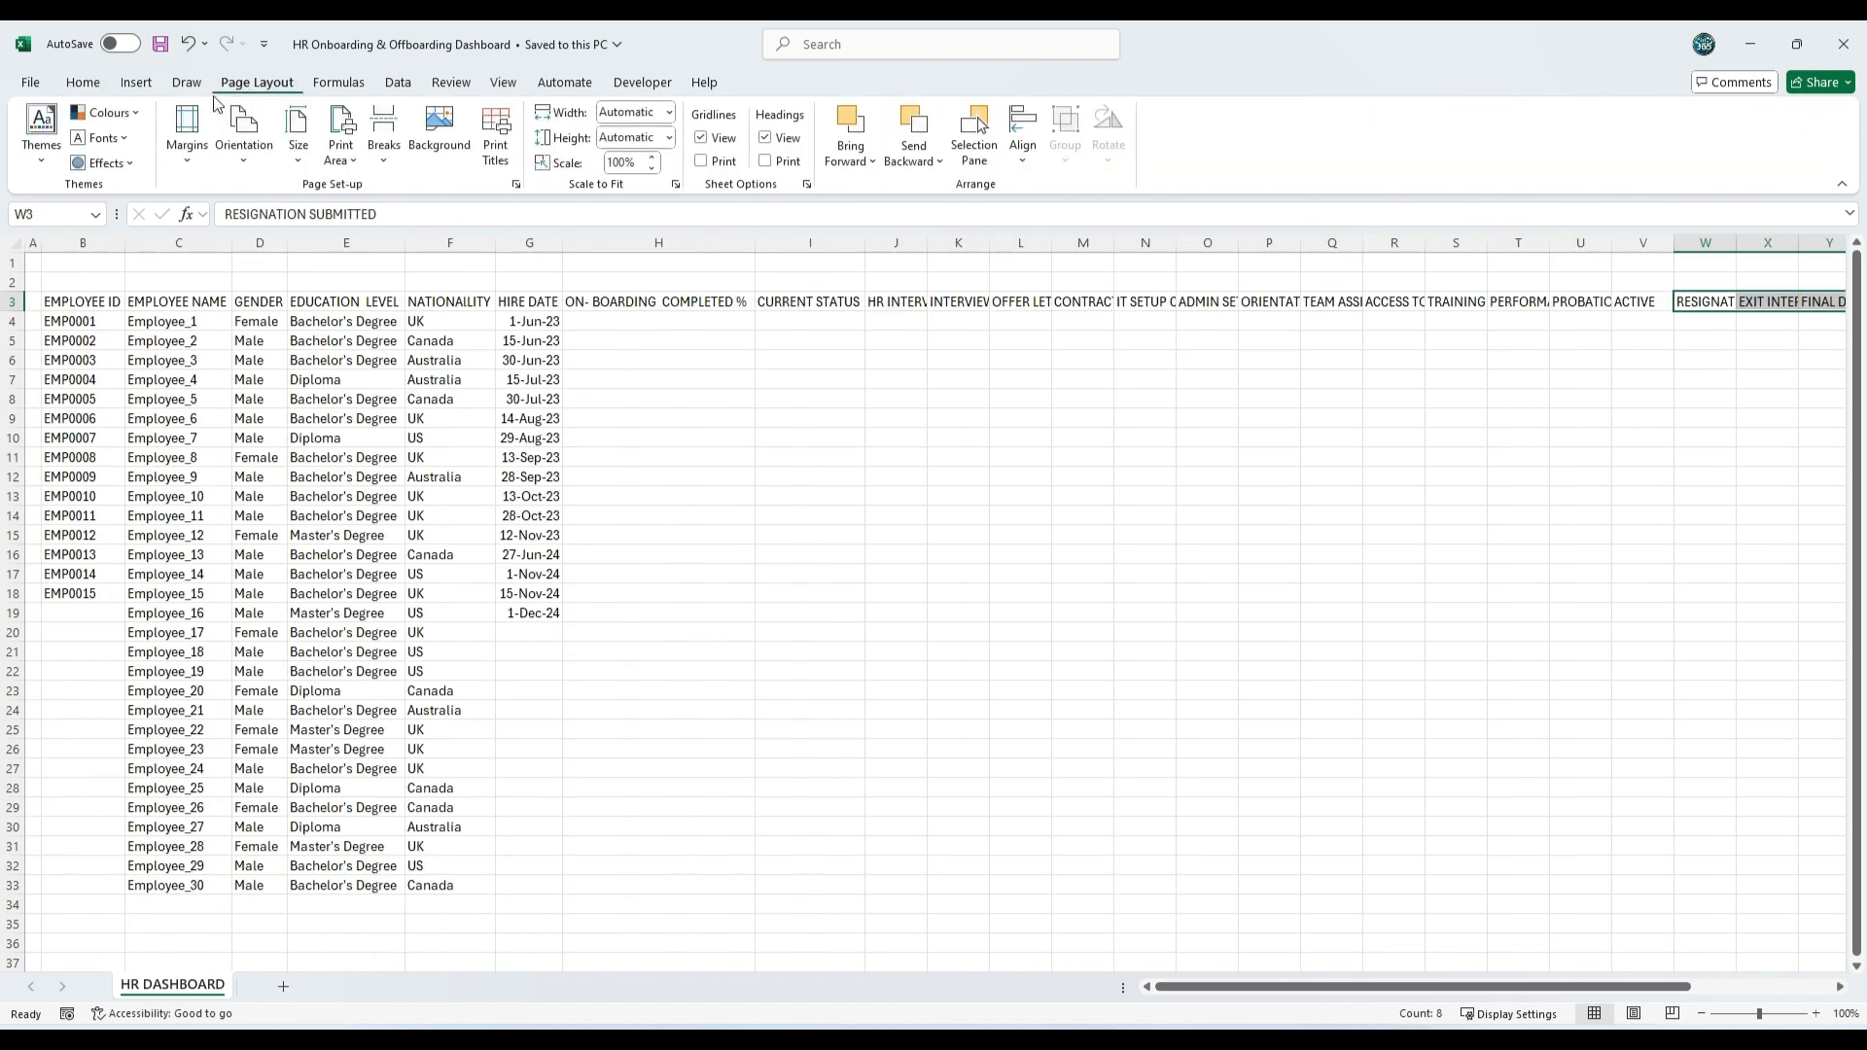
click(104, 113)
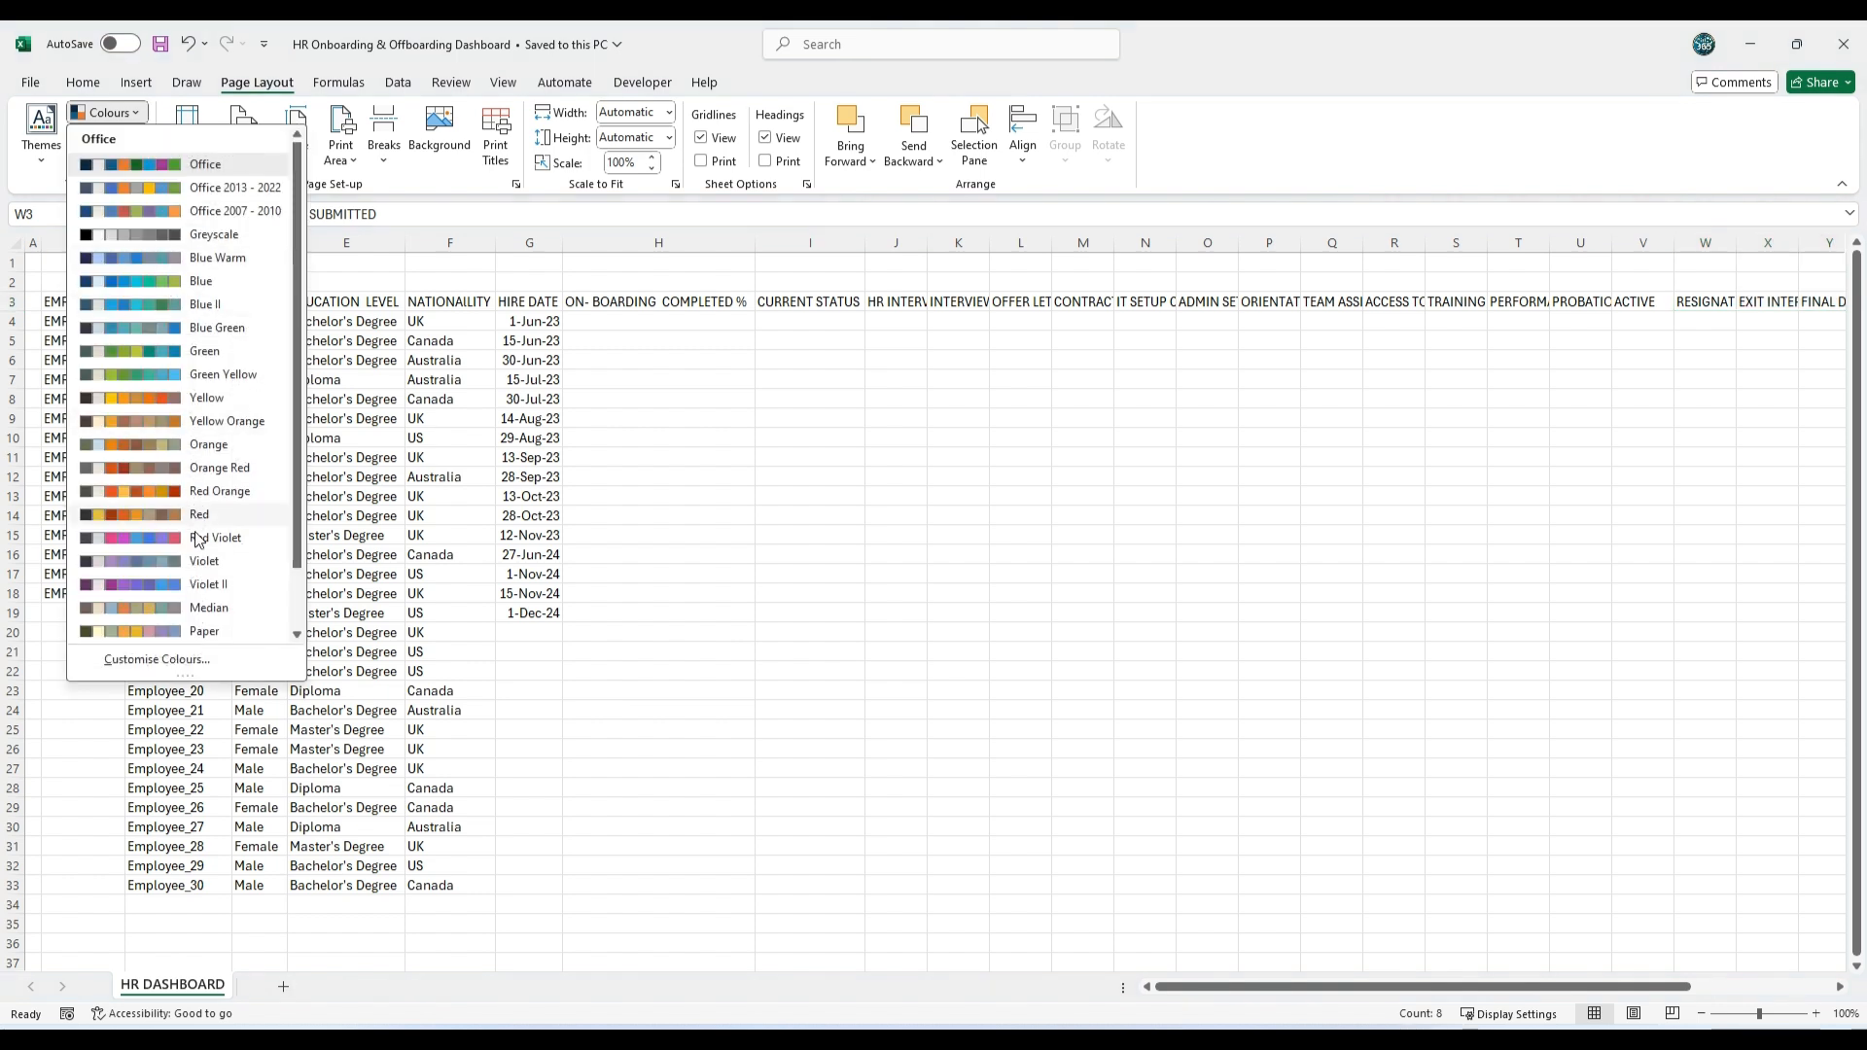
click(202, 608)
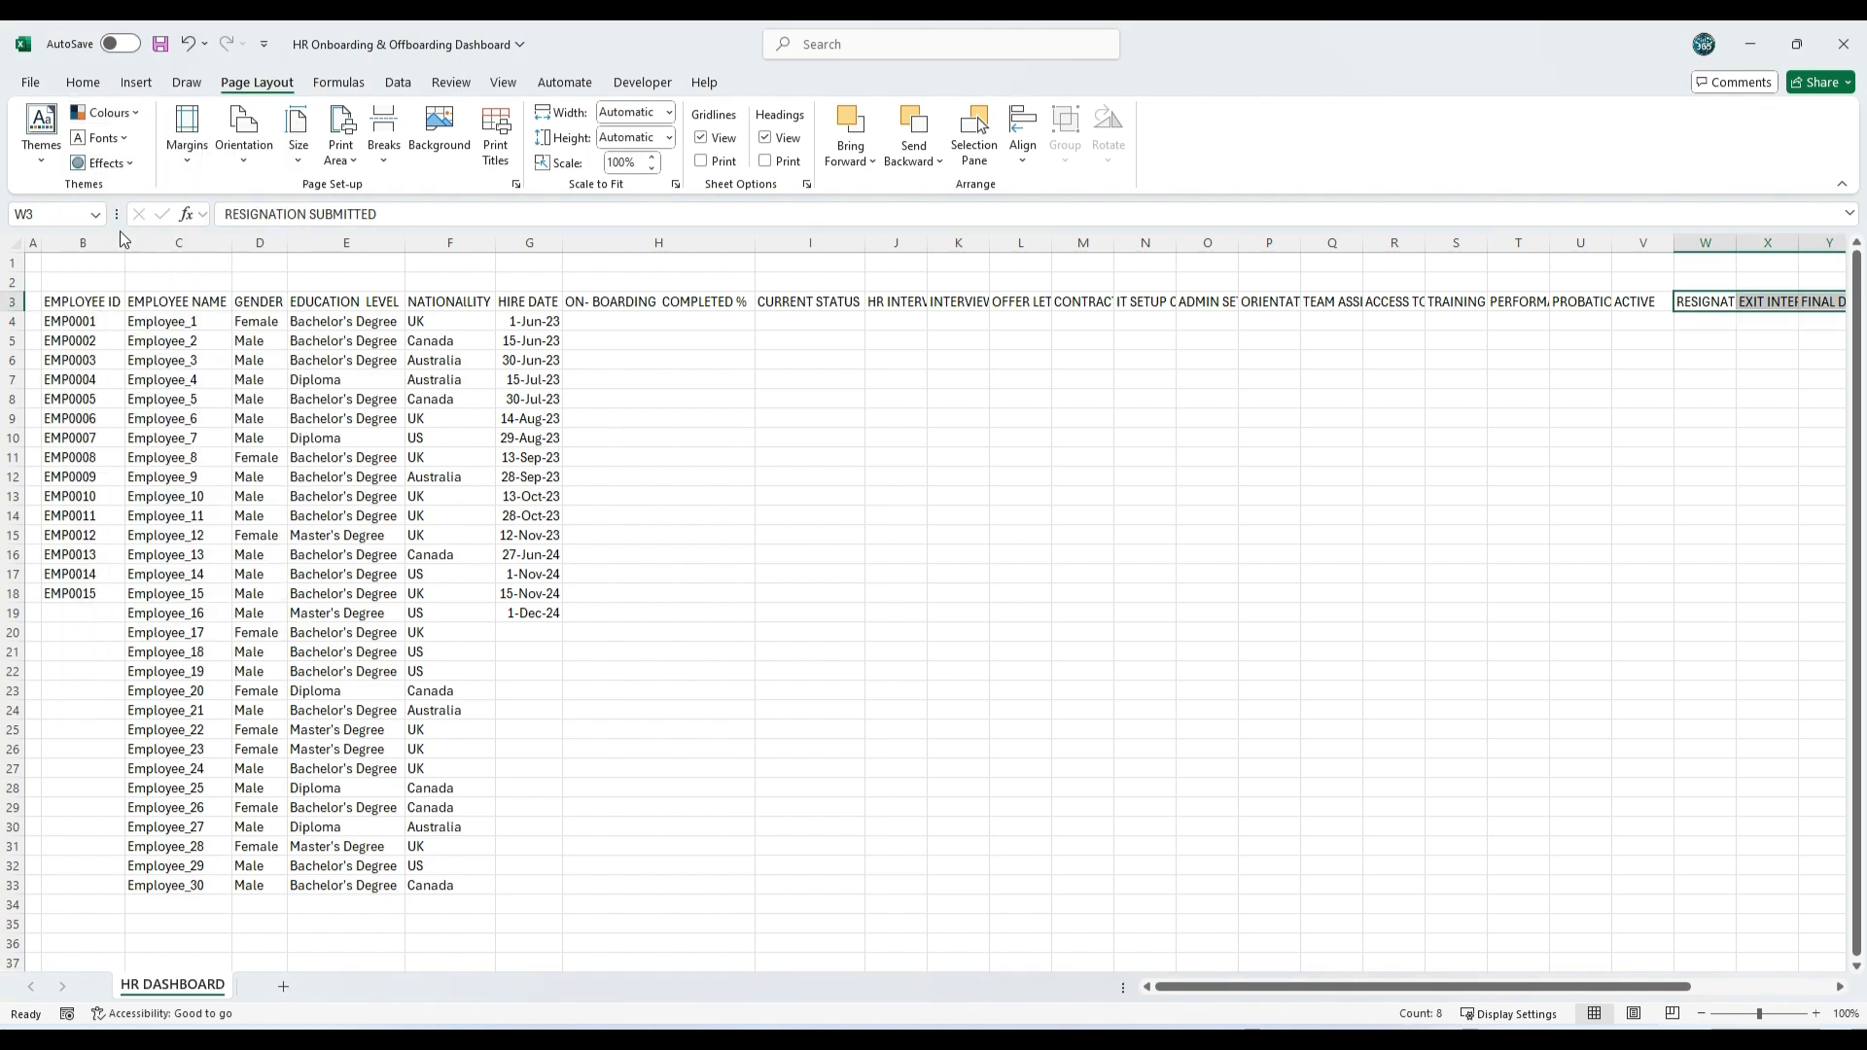
click(115, 138)
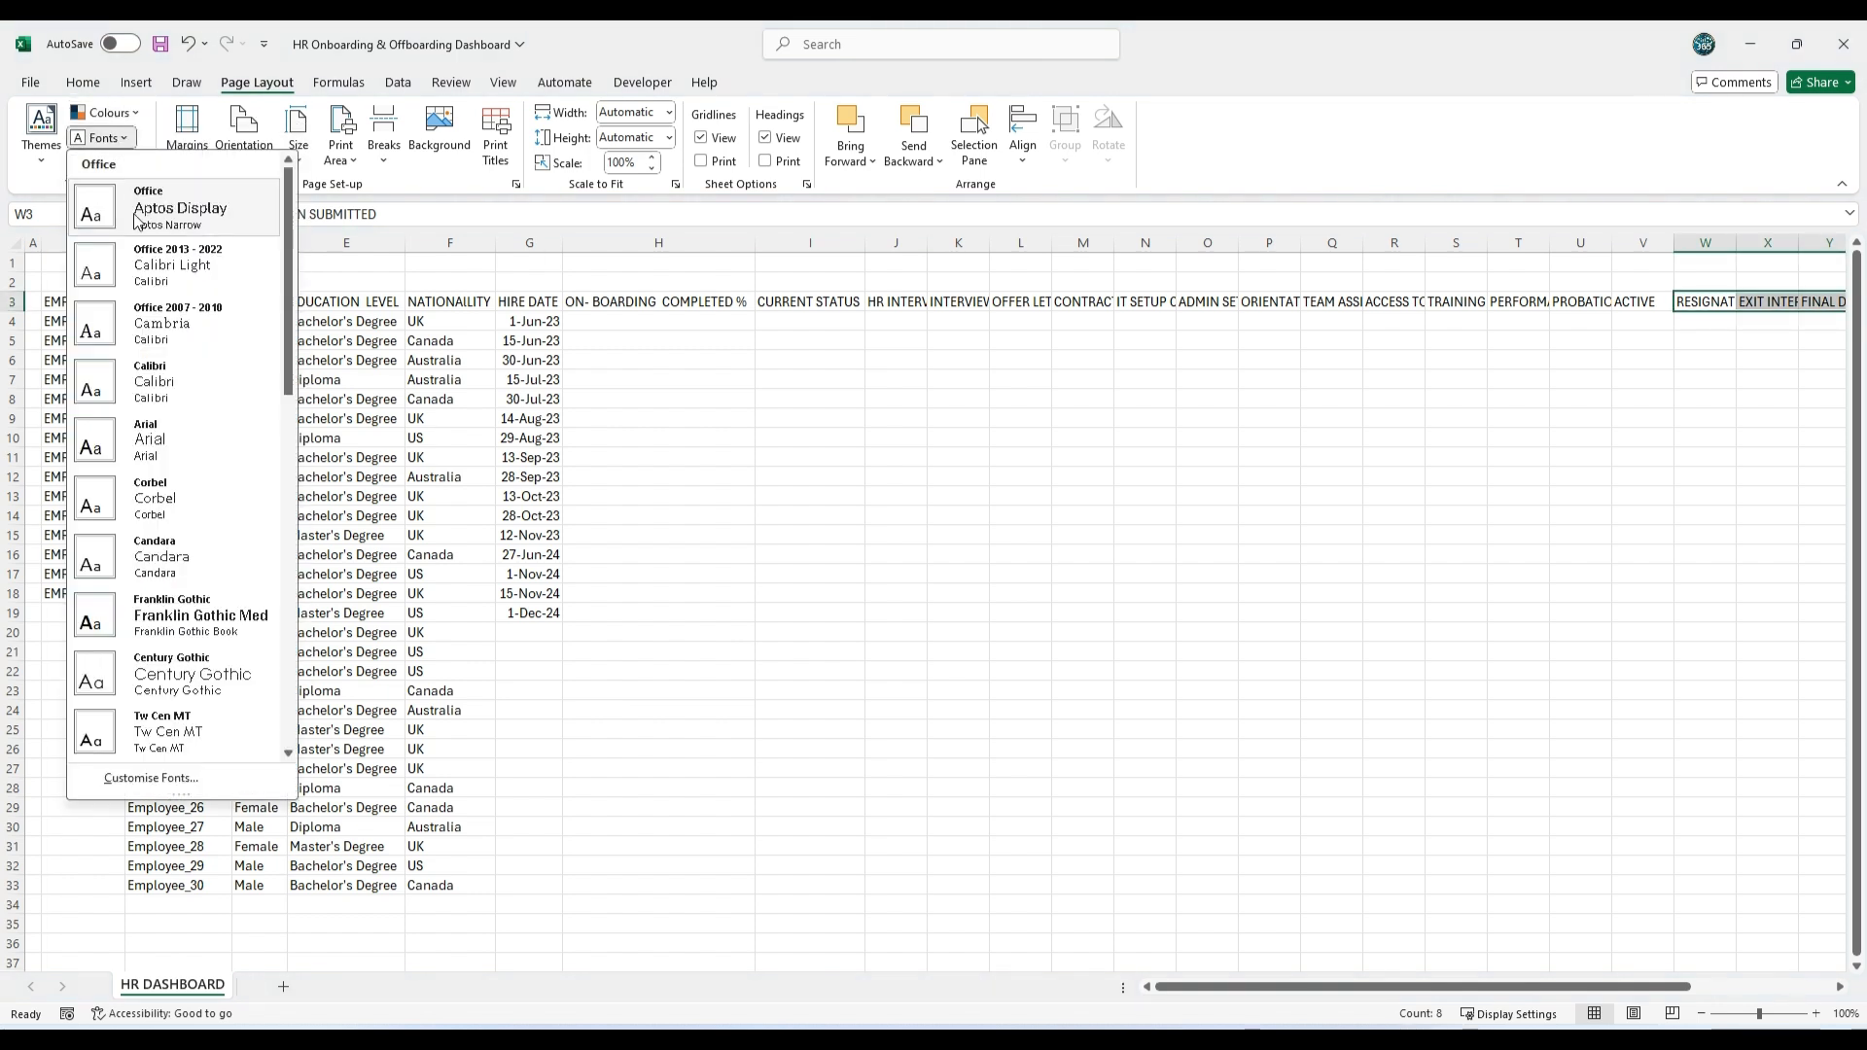
click(162, 434)
click(122, 163)
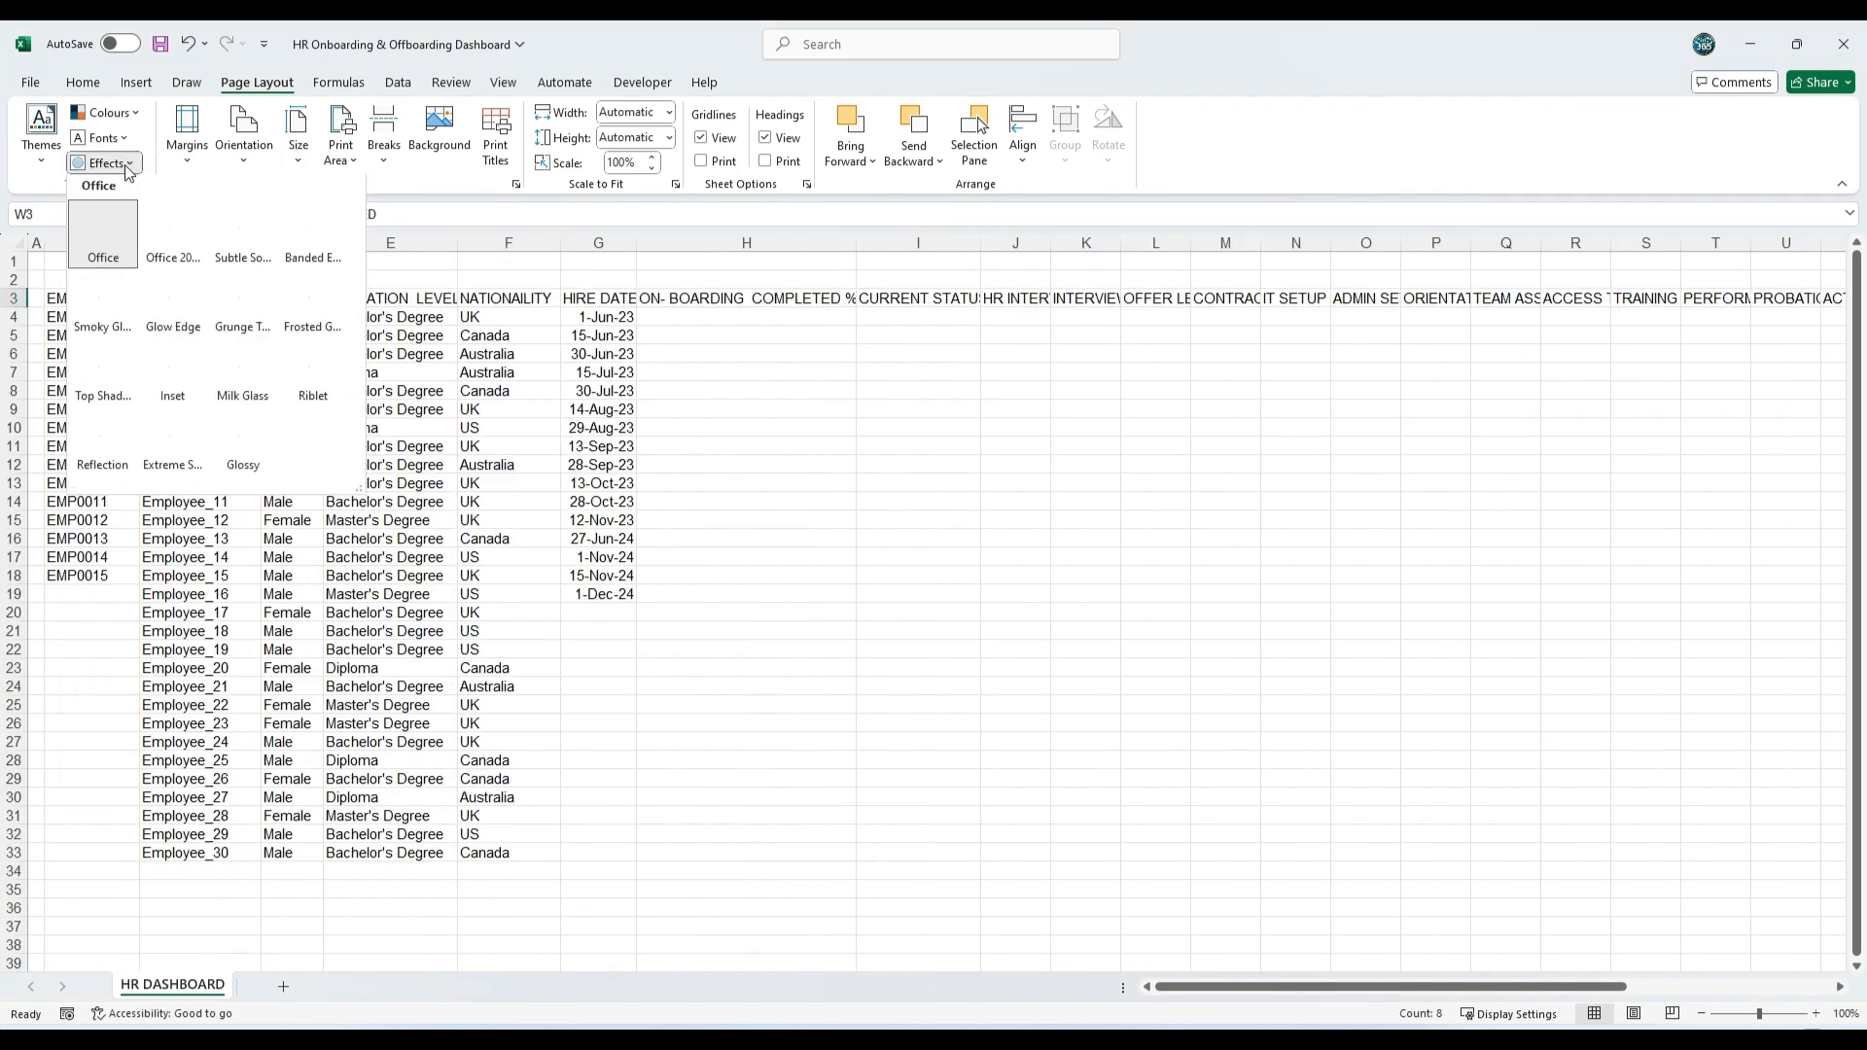
click(241, 444)
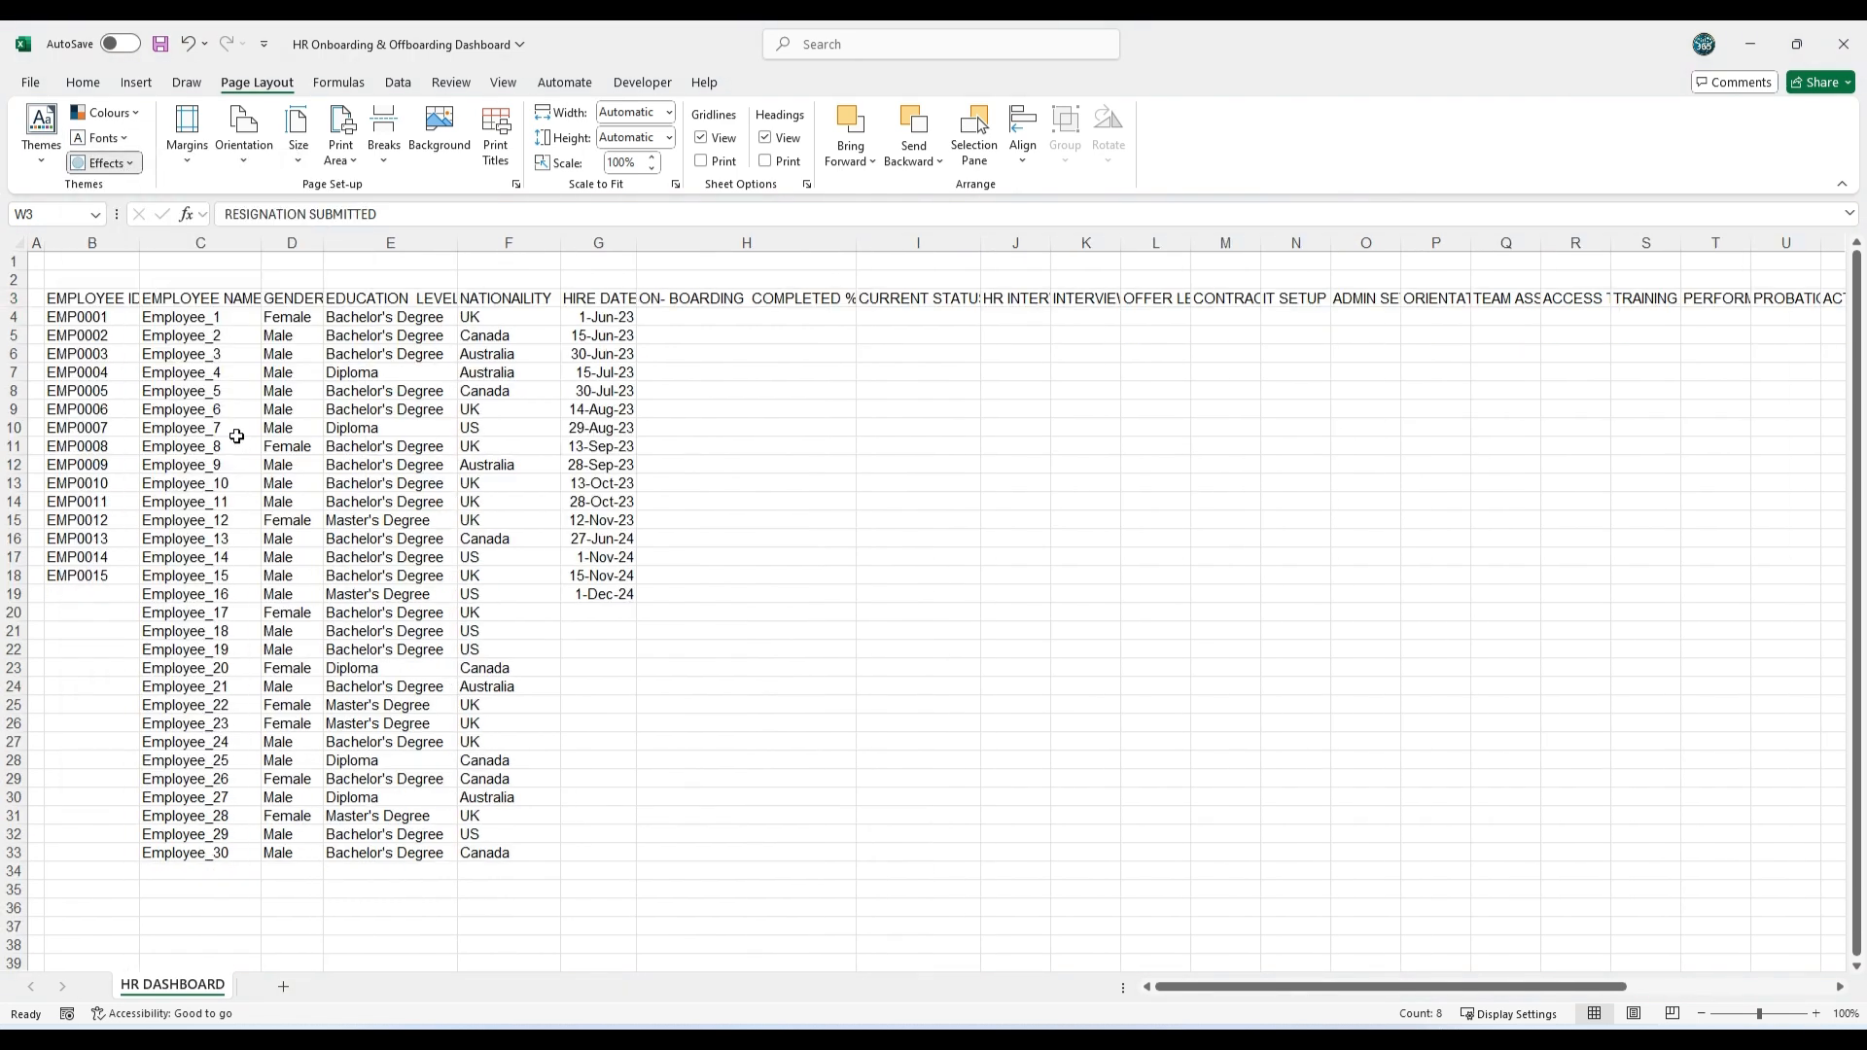
Step: Rotate the headings from HR Interview Scheduled to Offboarding Completed (J3:AB3) upwards and centre them horizontally
click(1015, 428)
drag(1015, 299, 1465, 301)
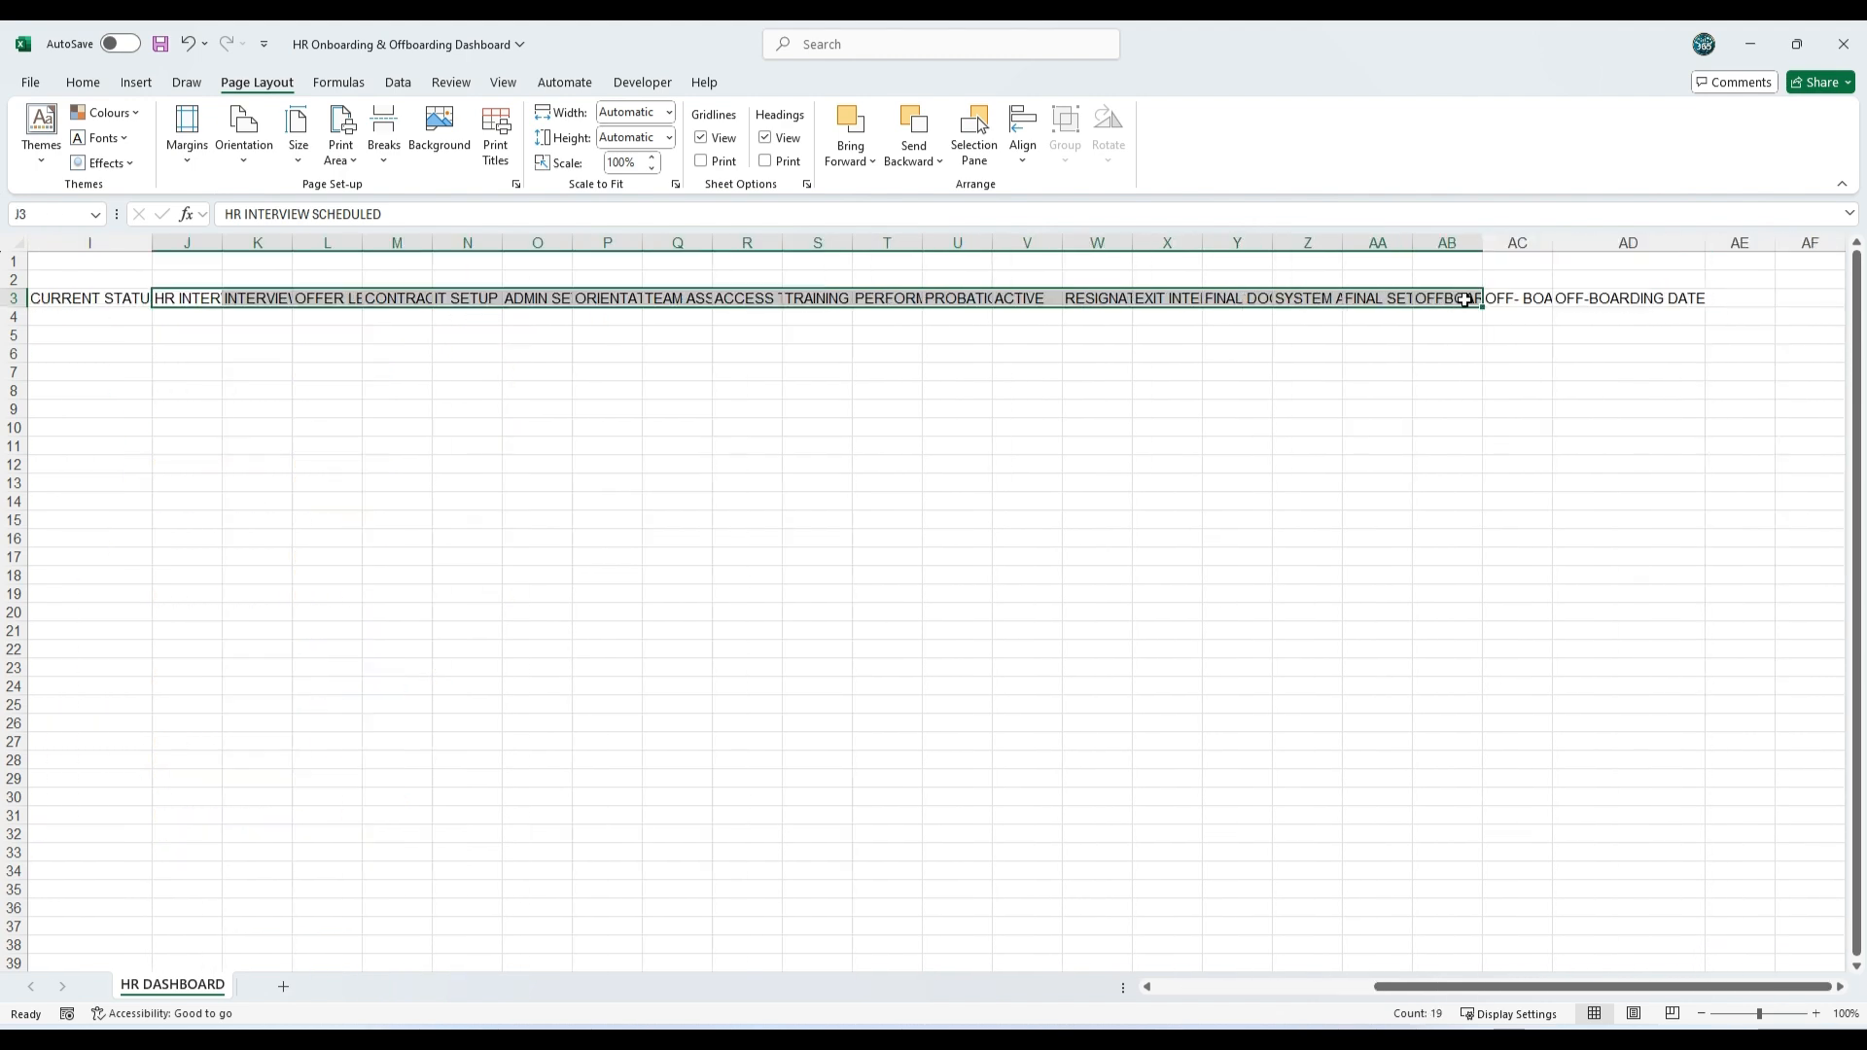
click(83, 82)
click(513, 120)
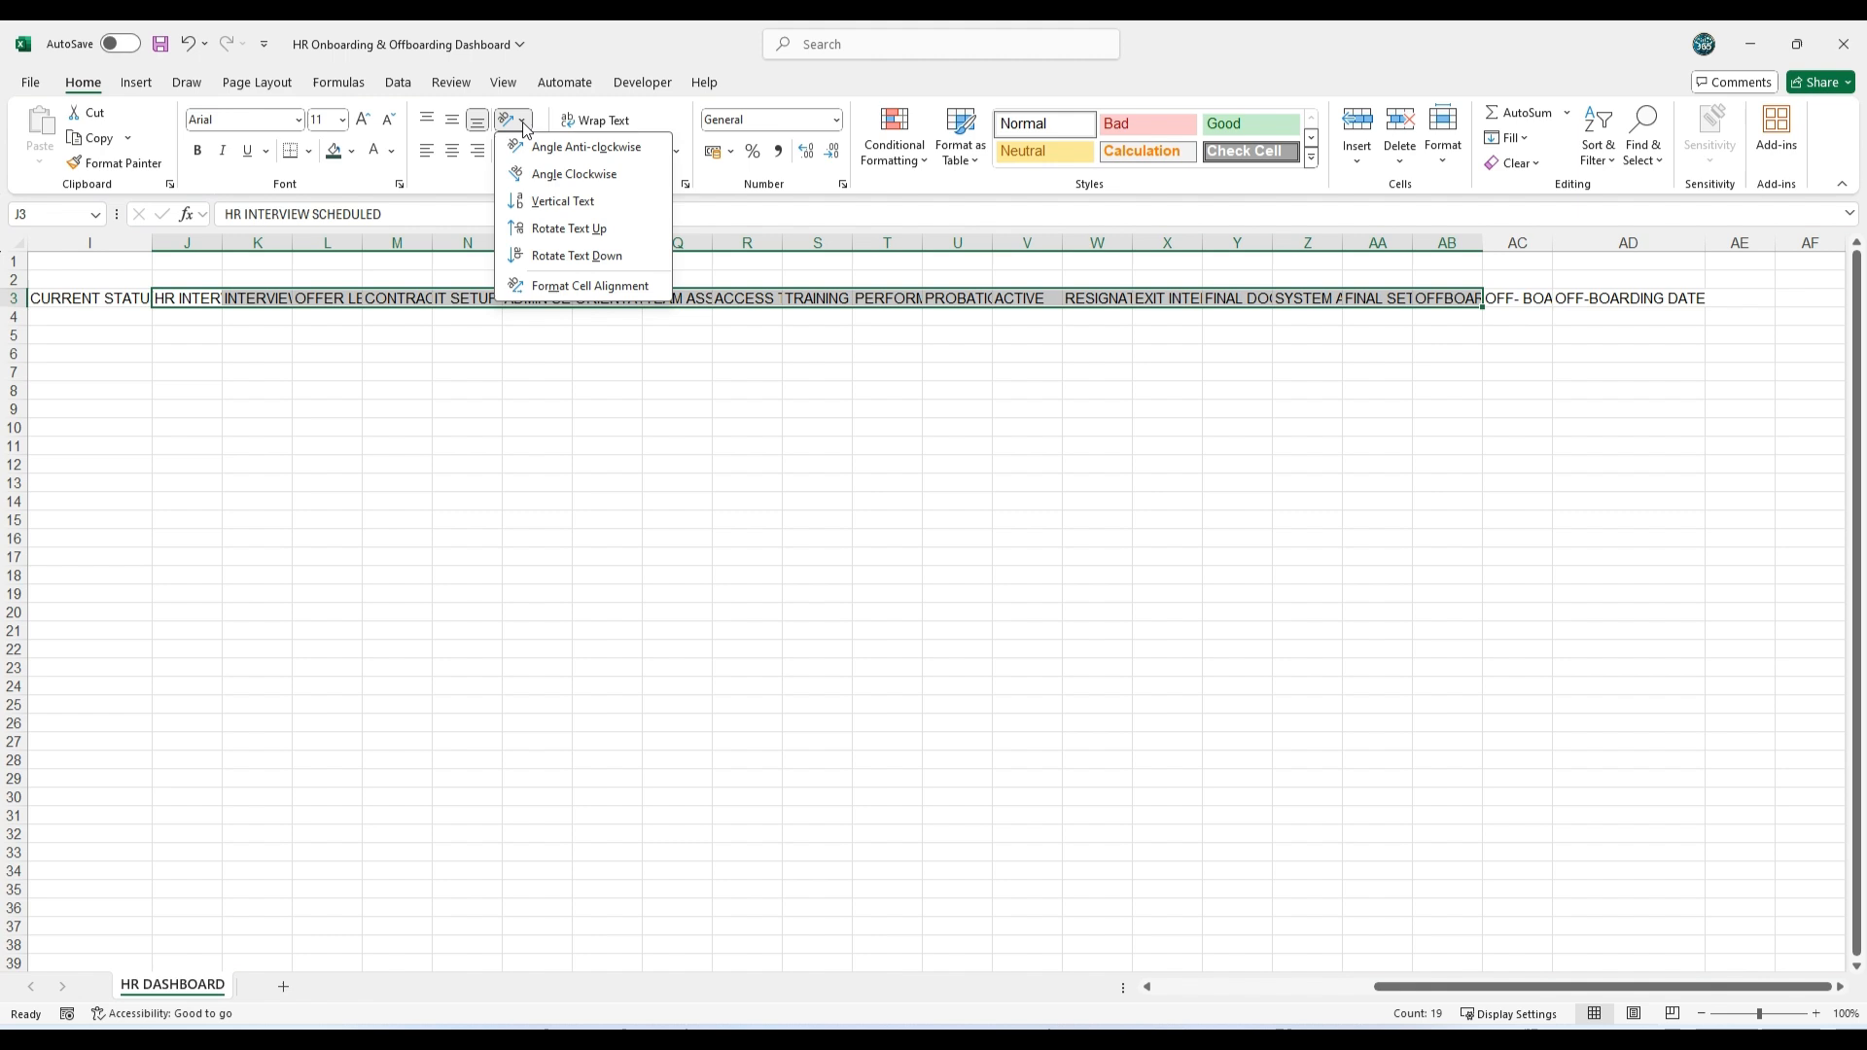
click(569, 229)
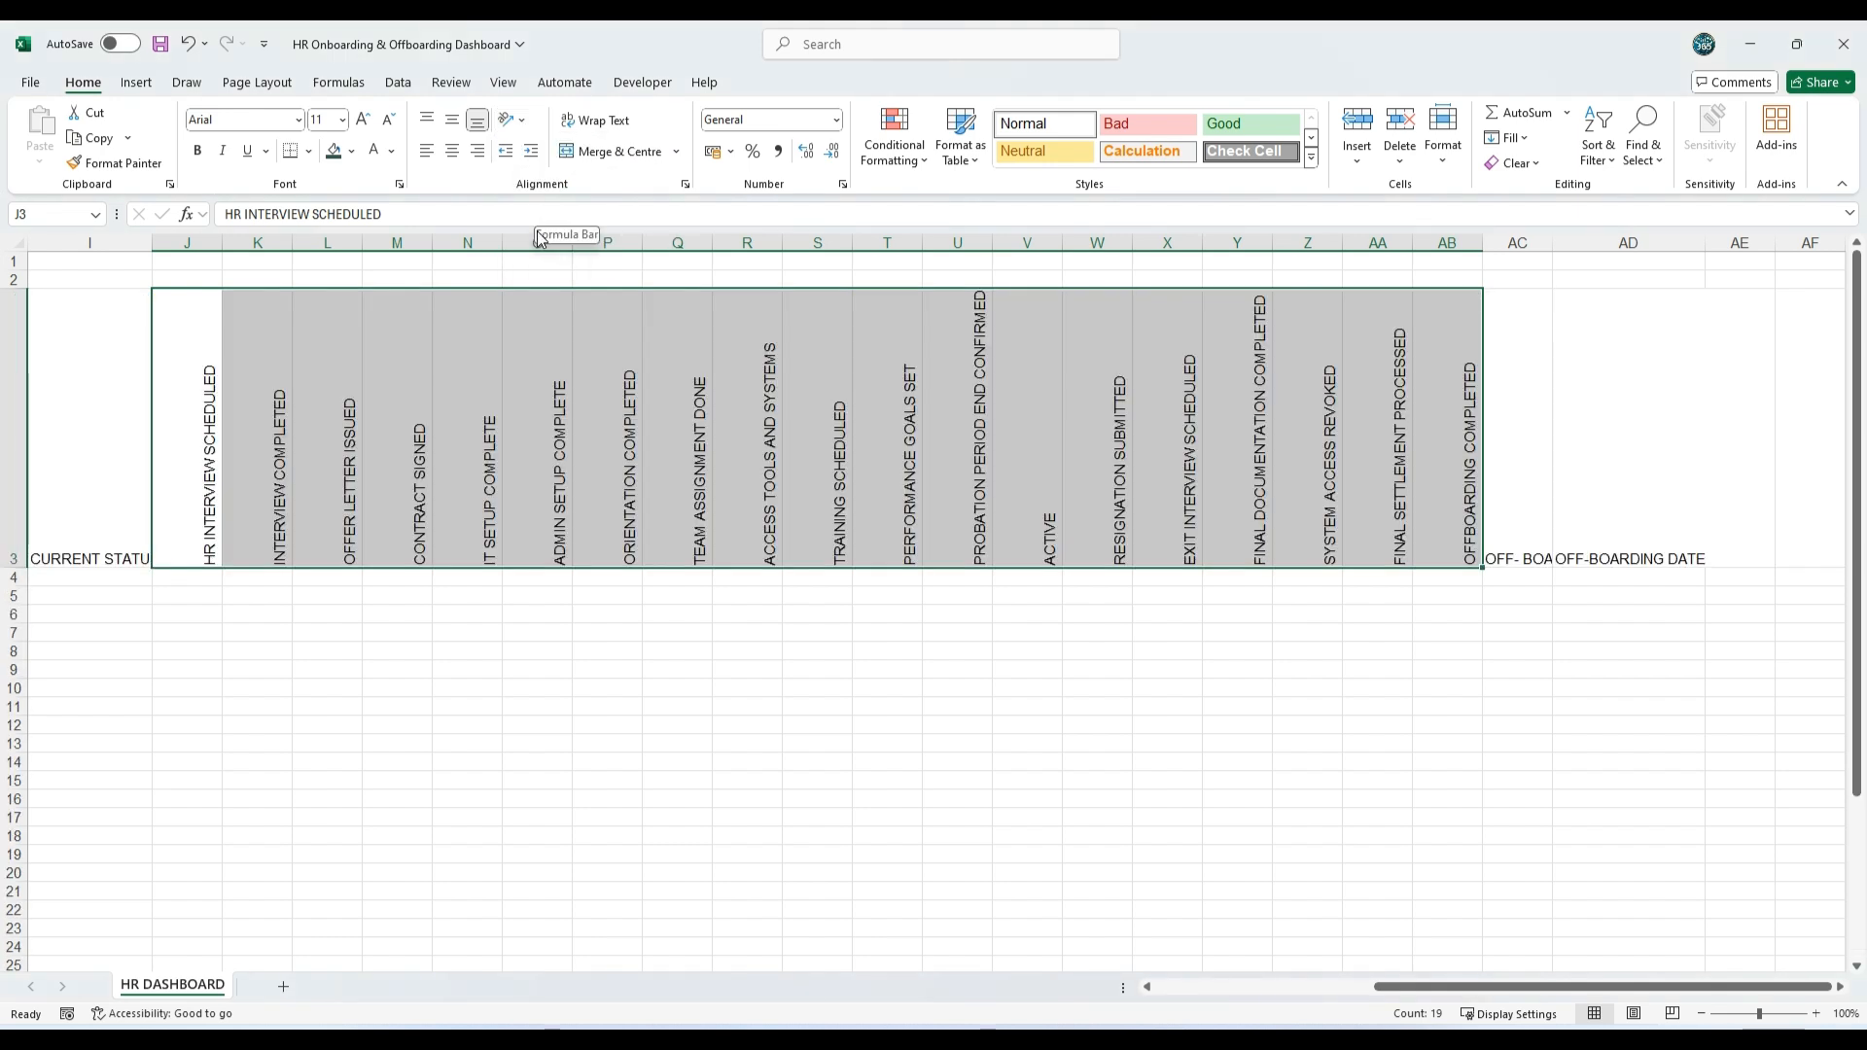
click(452, 153)
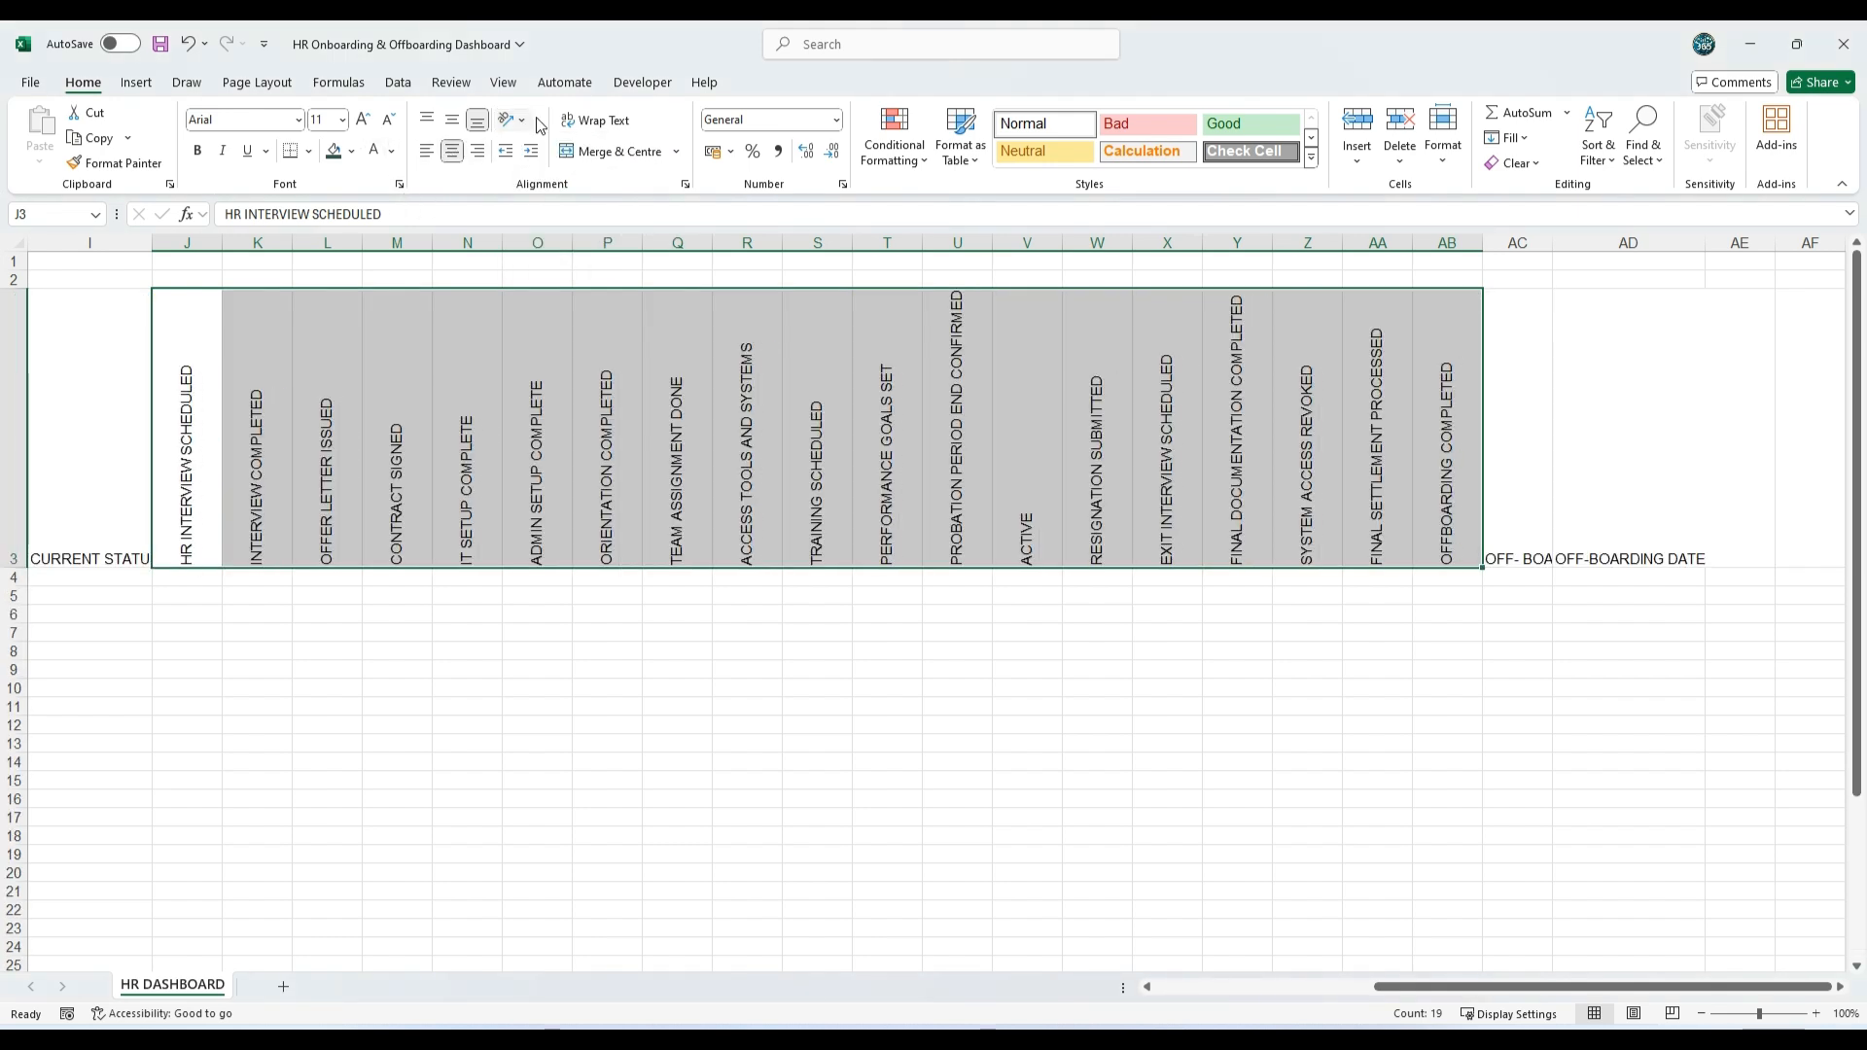
Step: Centre the Off-Boarding Status and Off-Boarding Date headings horizontally and vertically, with wrapped text
drag(1507, 499, 1634, 496)
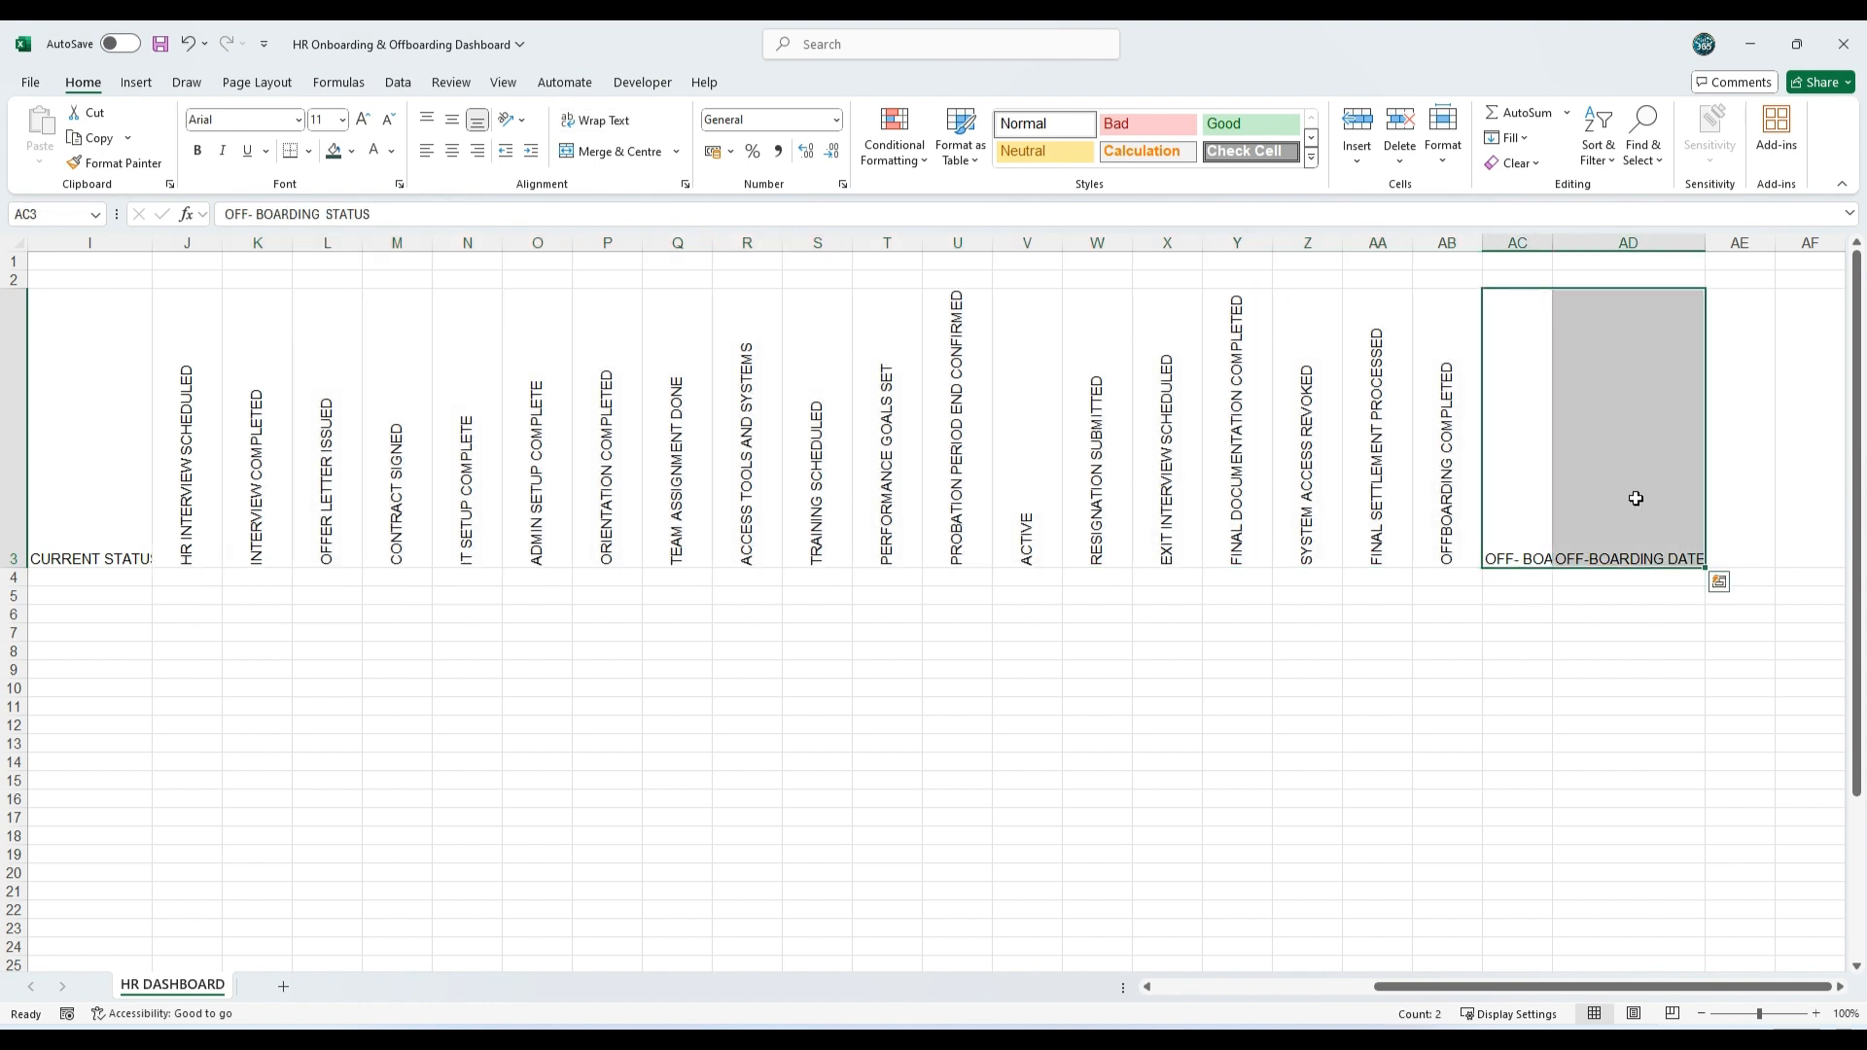
click(460, 154)
click(454, 124)
click(597, 124)
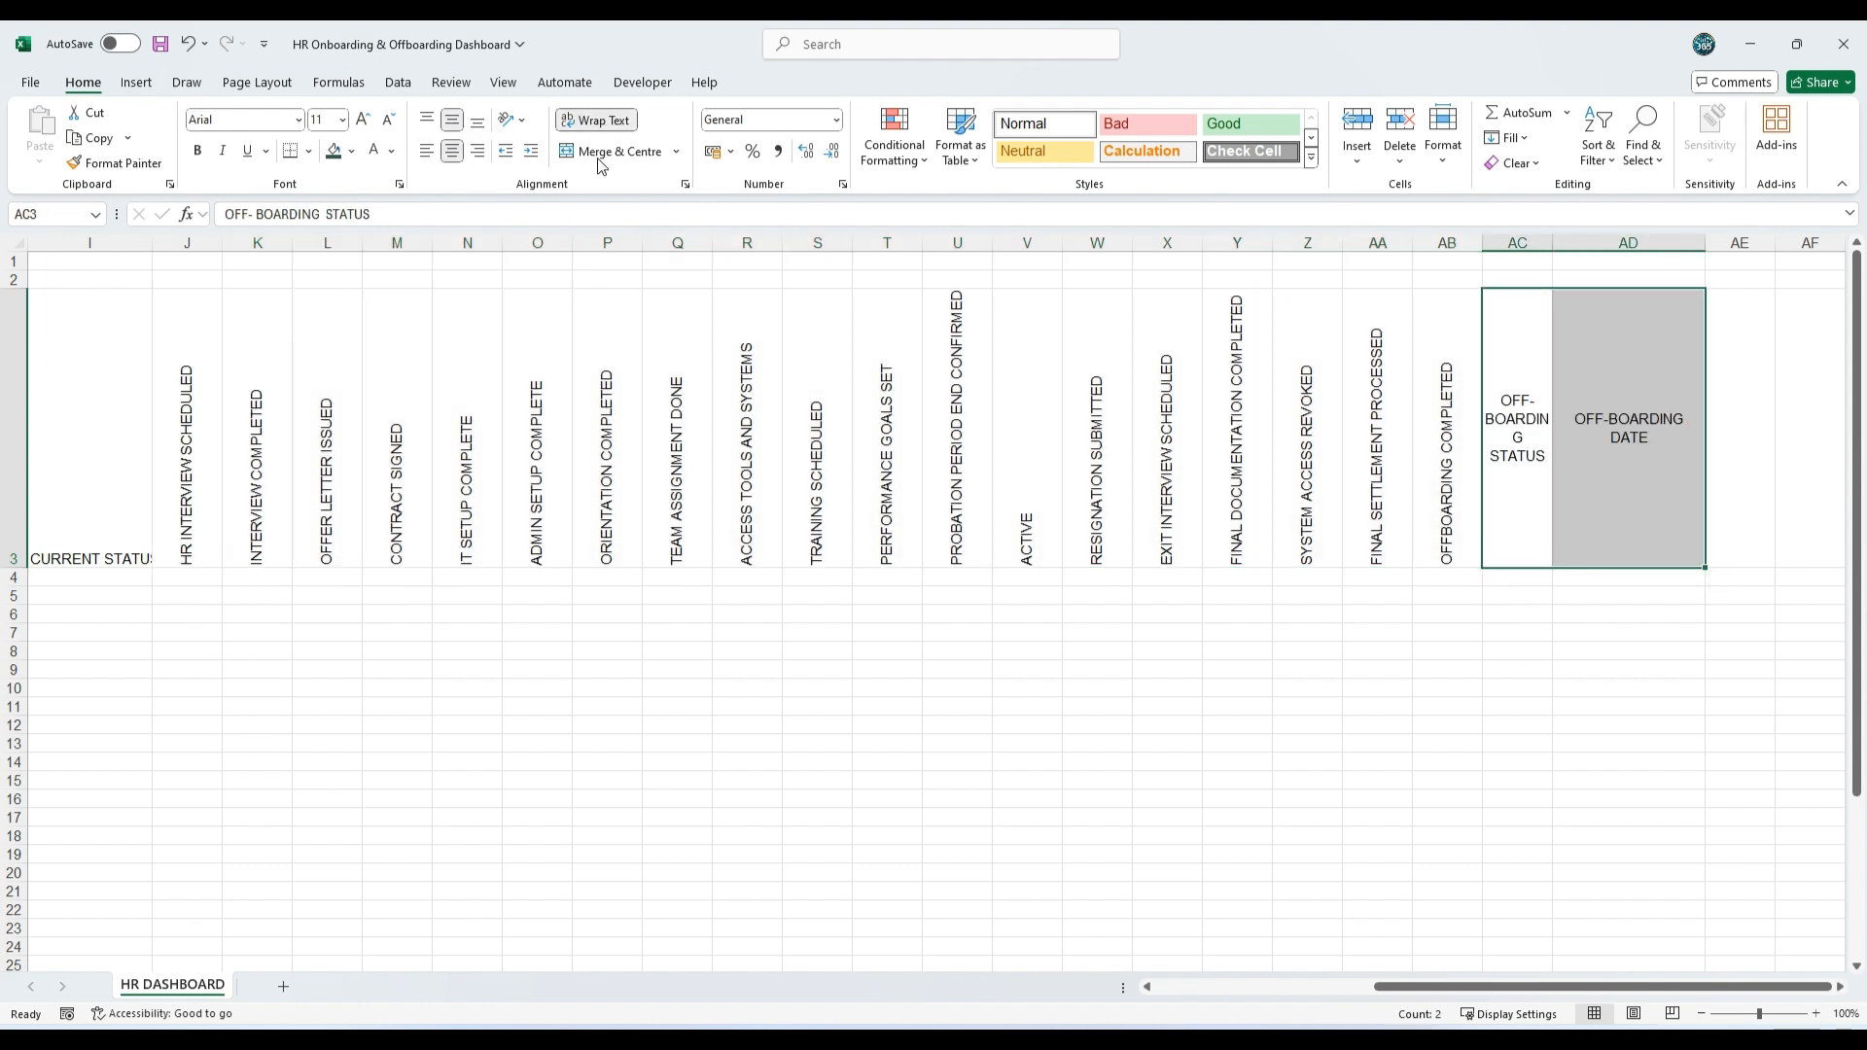
Step: Centre the headings from Employee ID to Current Status (B3:I3) horizontally and vertically, with wrapped text
drag(1455, 987, 1172, 1017)
drag(109, 478, 913, 438)
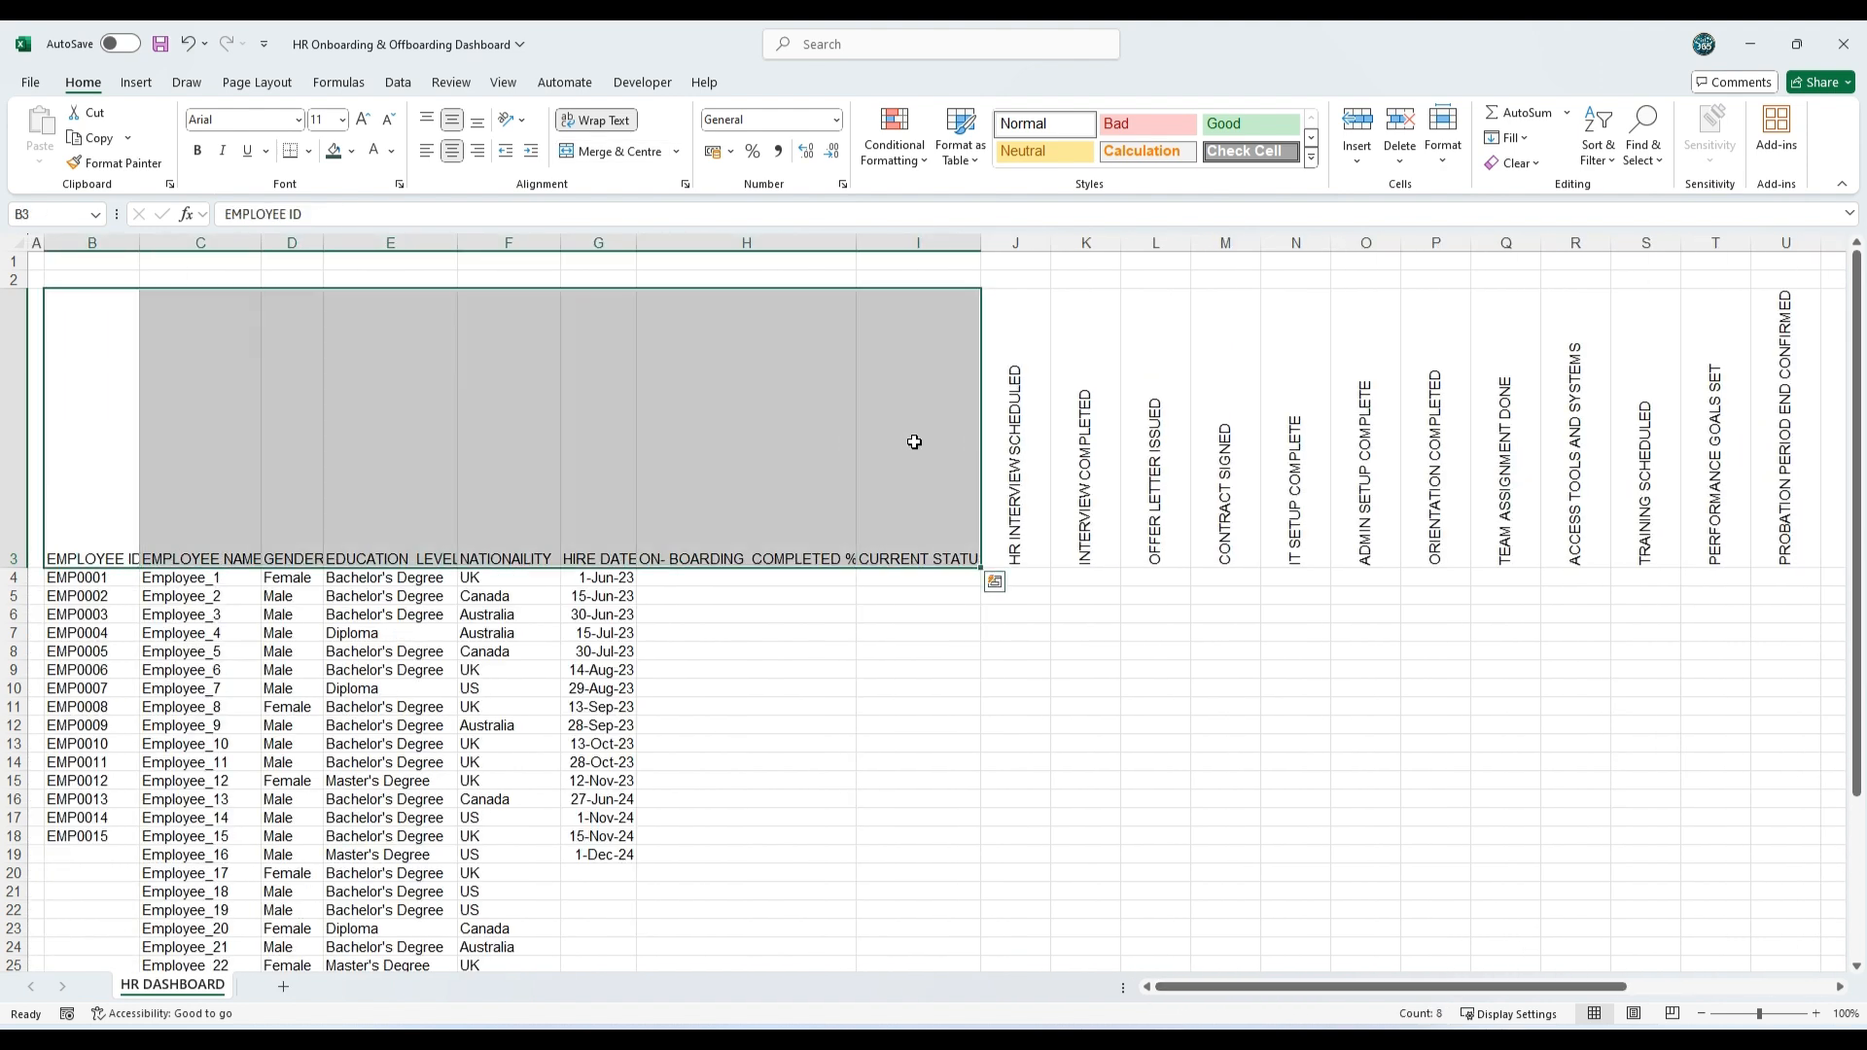
click(454, 153)
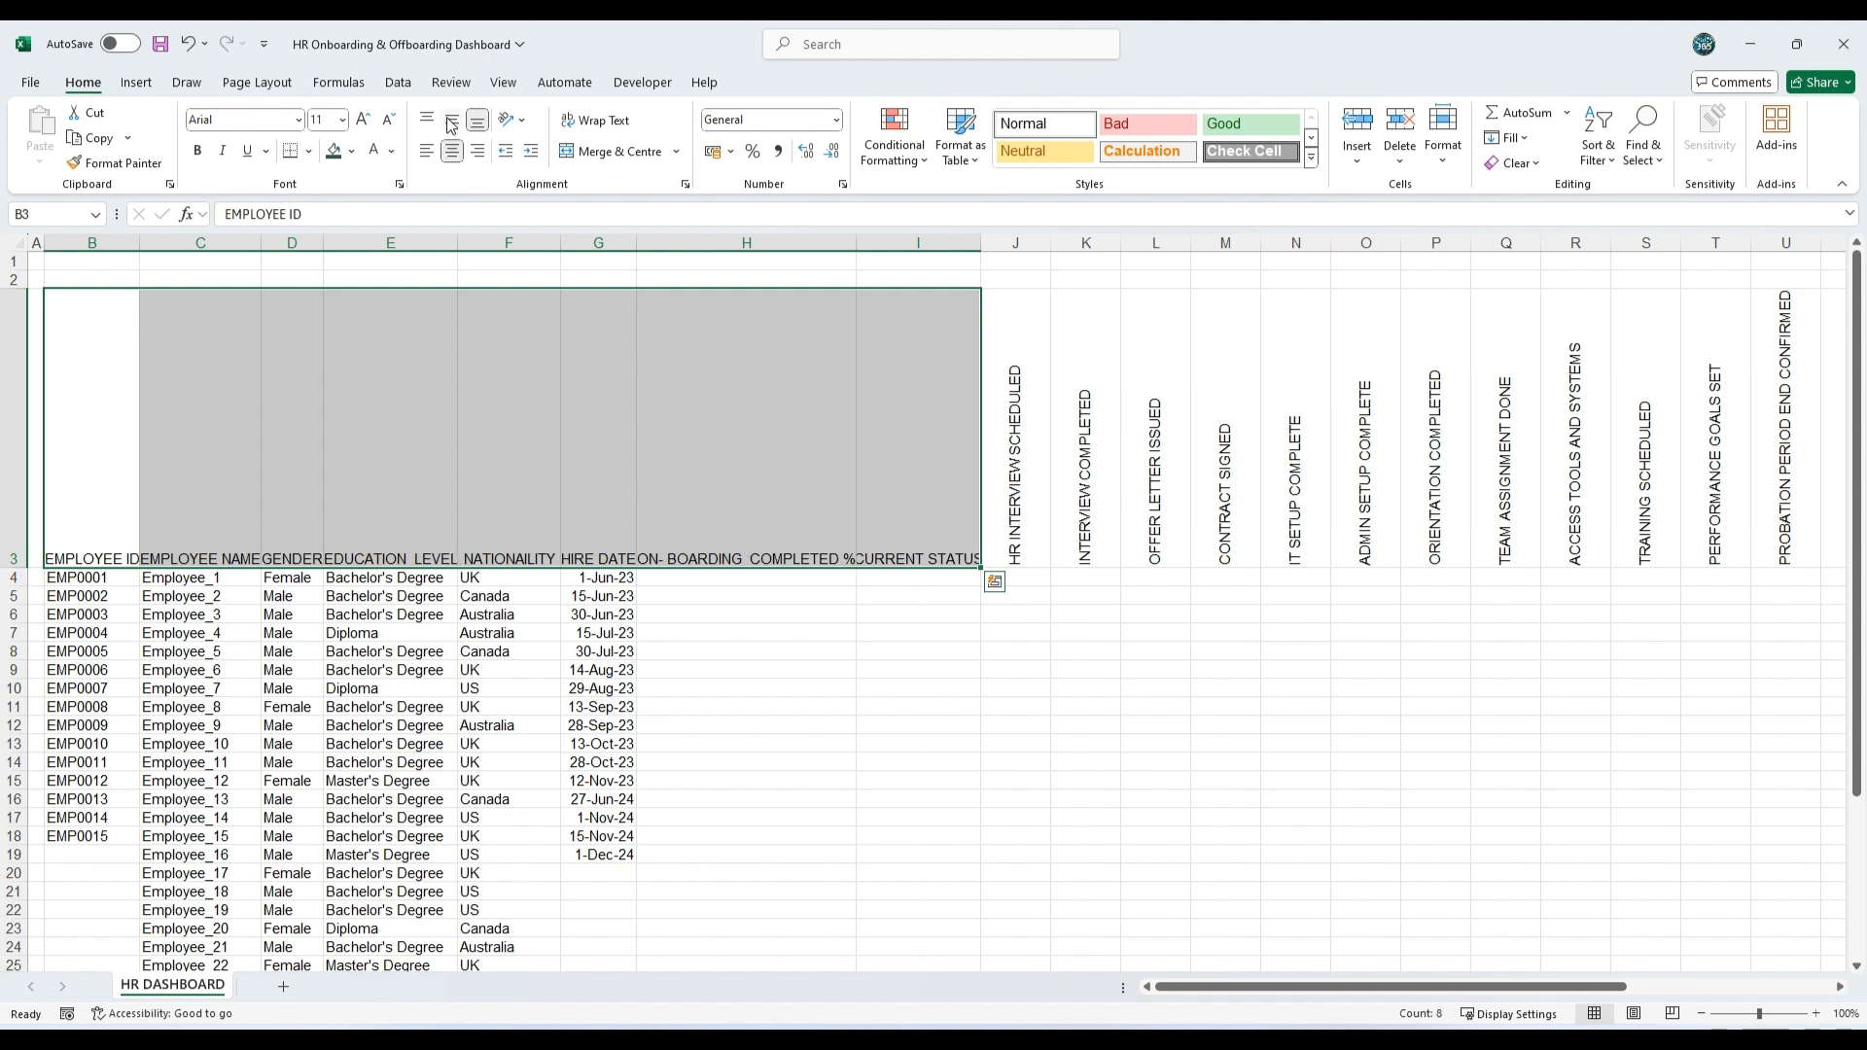
click(452, 119)
click(603, 121)
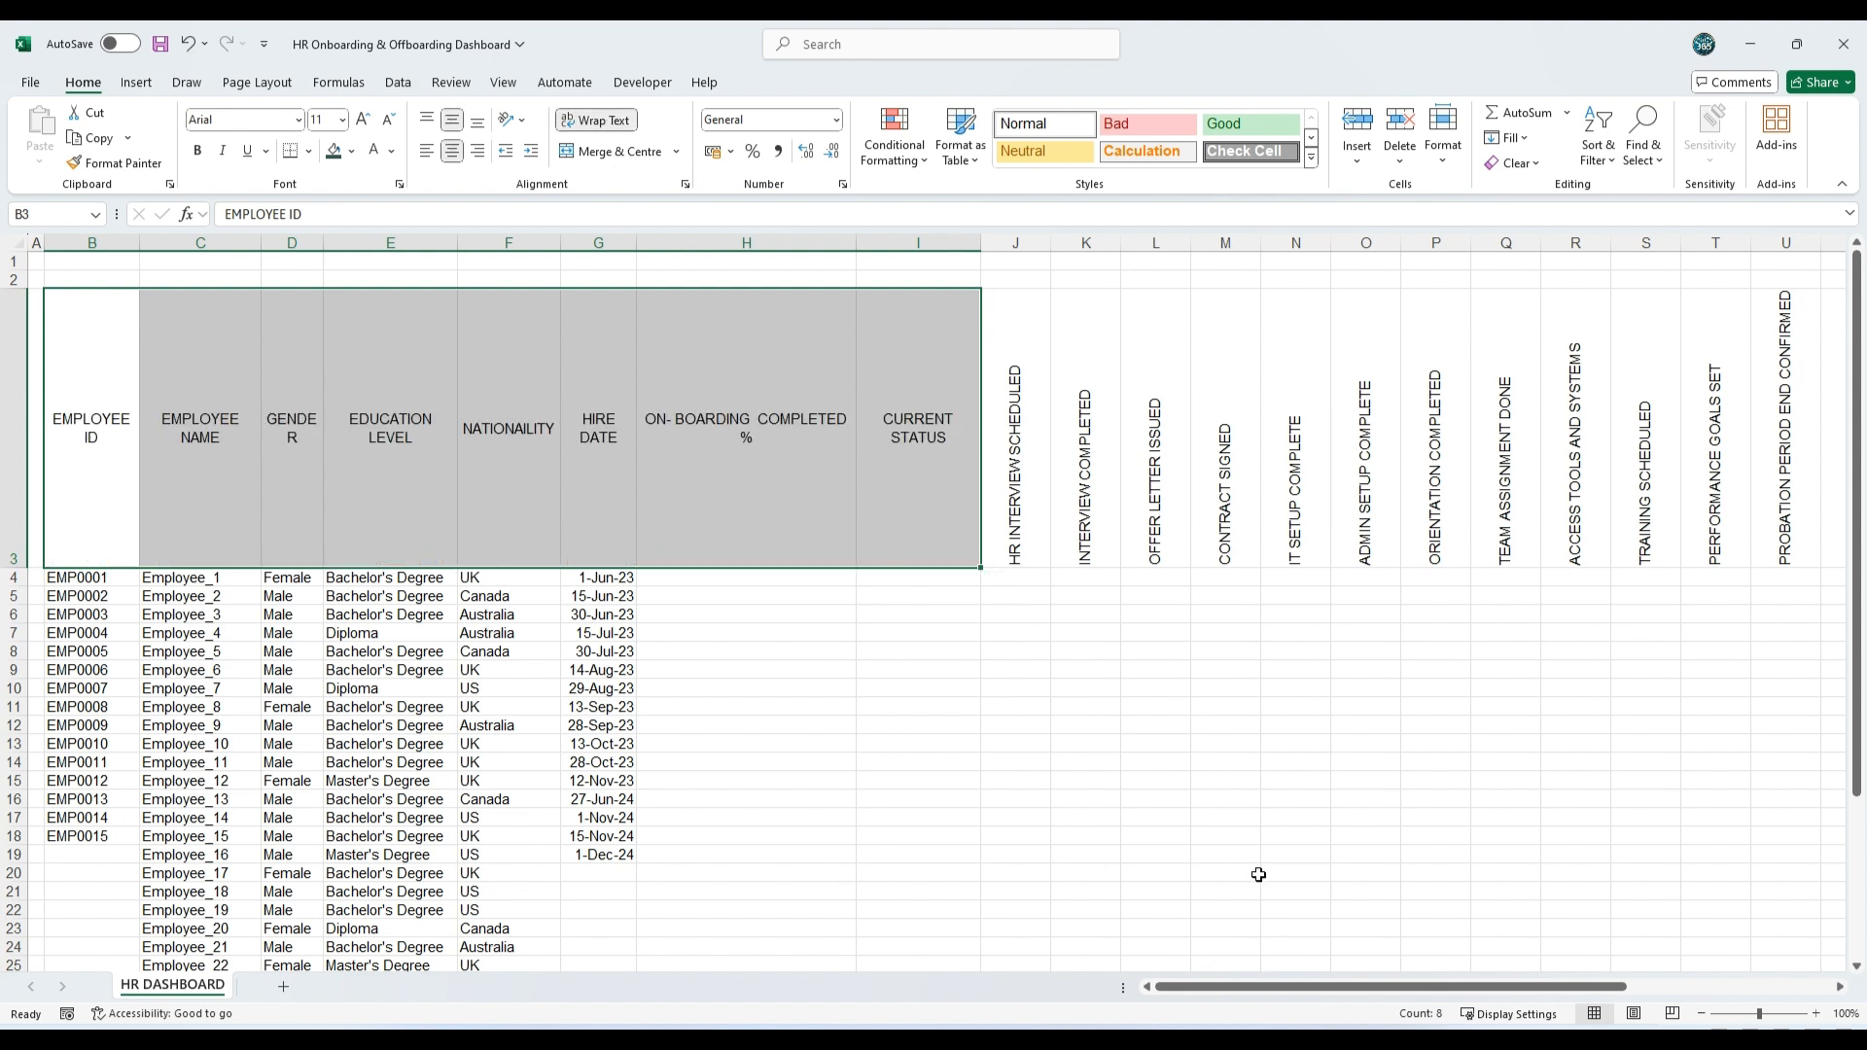
Step: Add the Off-Boarding Status and Date headings to the B3:I3 selection and format all of them as bold, size 9
drag(1255, 987, 1461, 987)
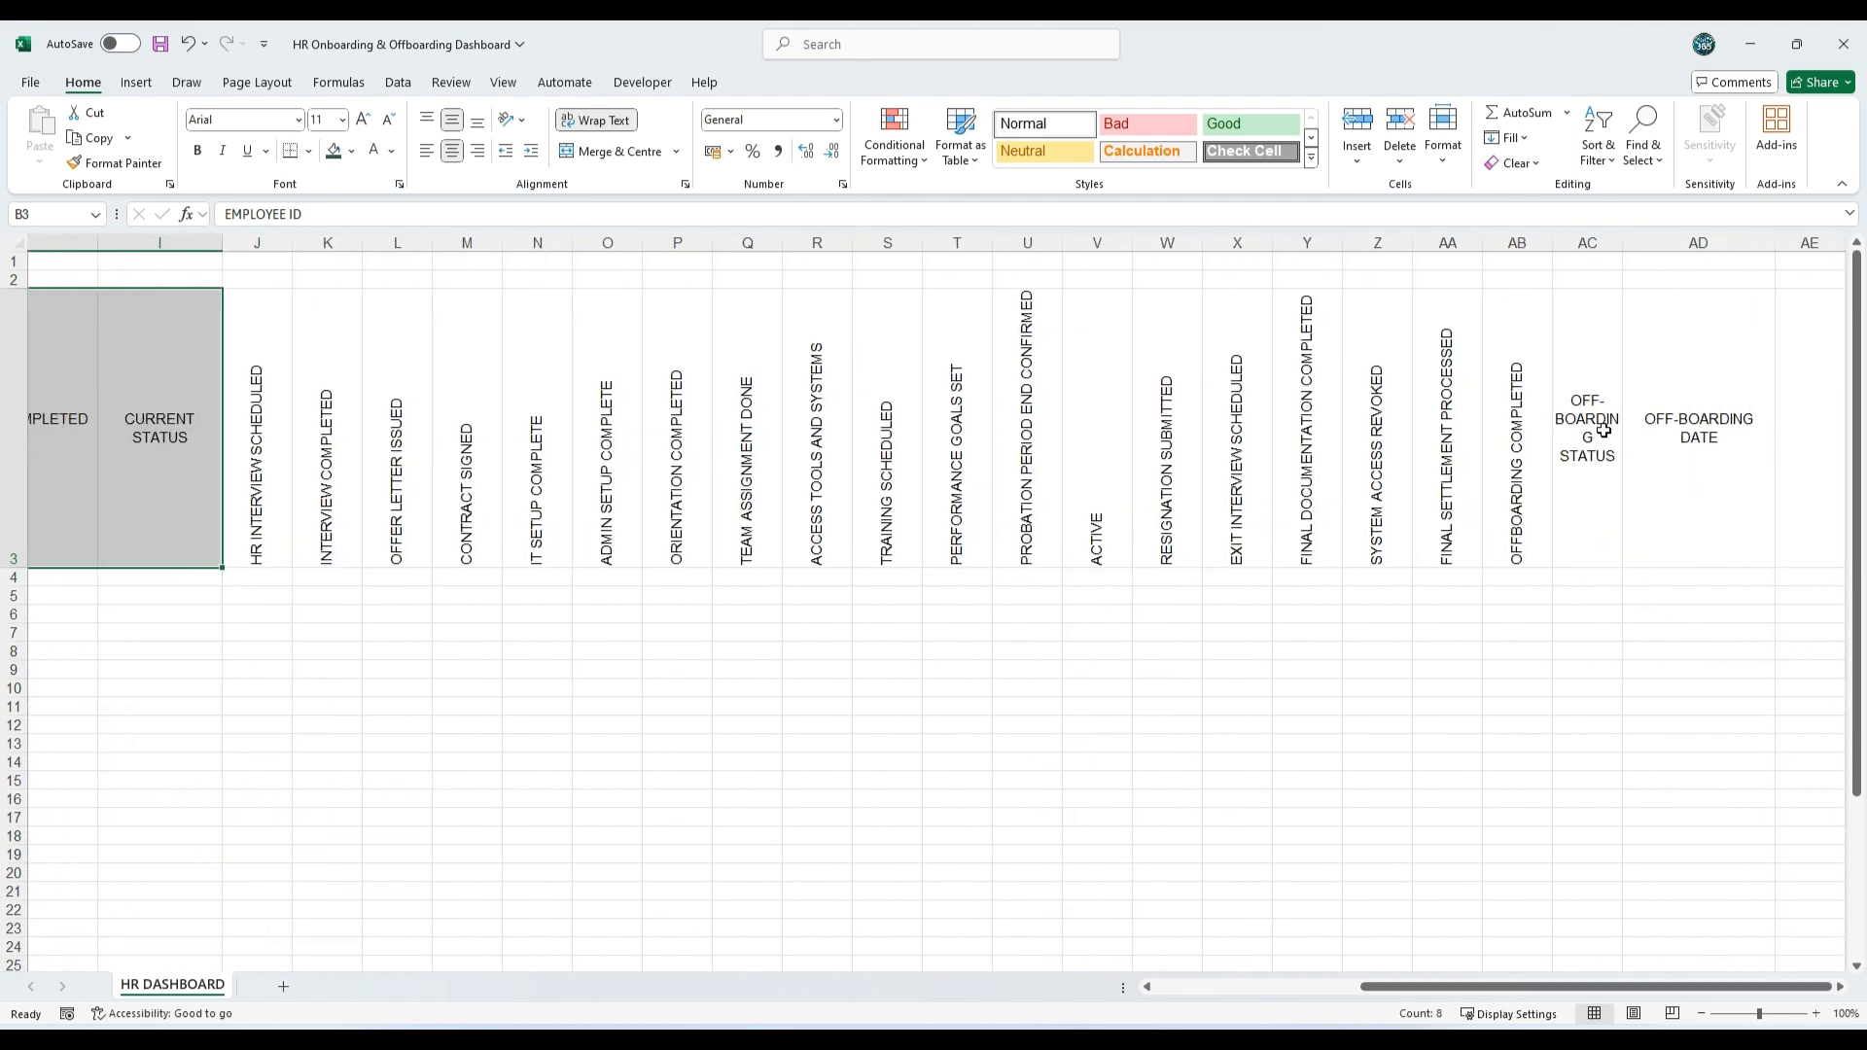
ctrl+drag(1603, 431, 1697, 431)
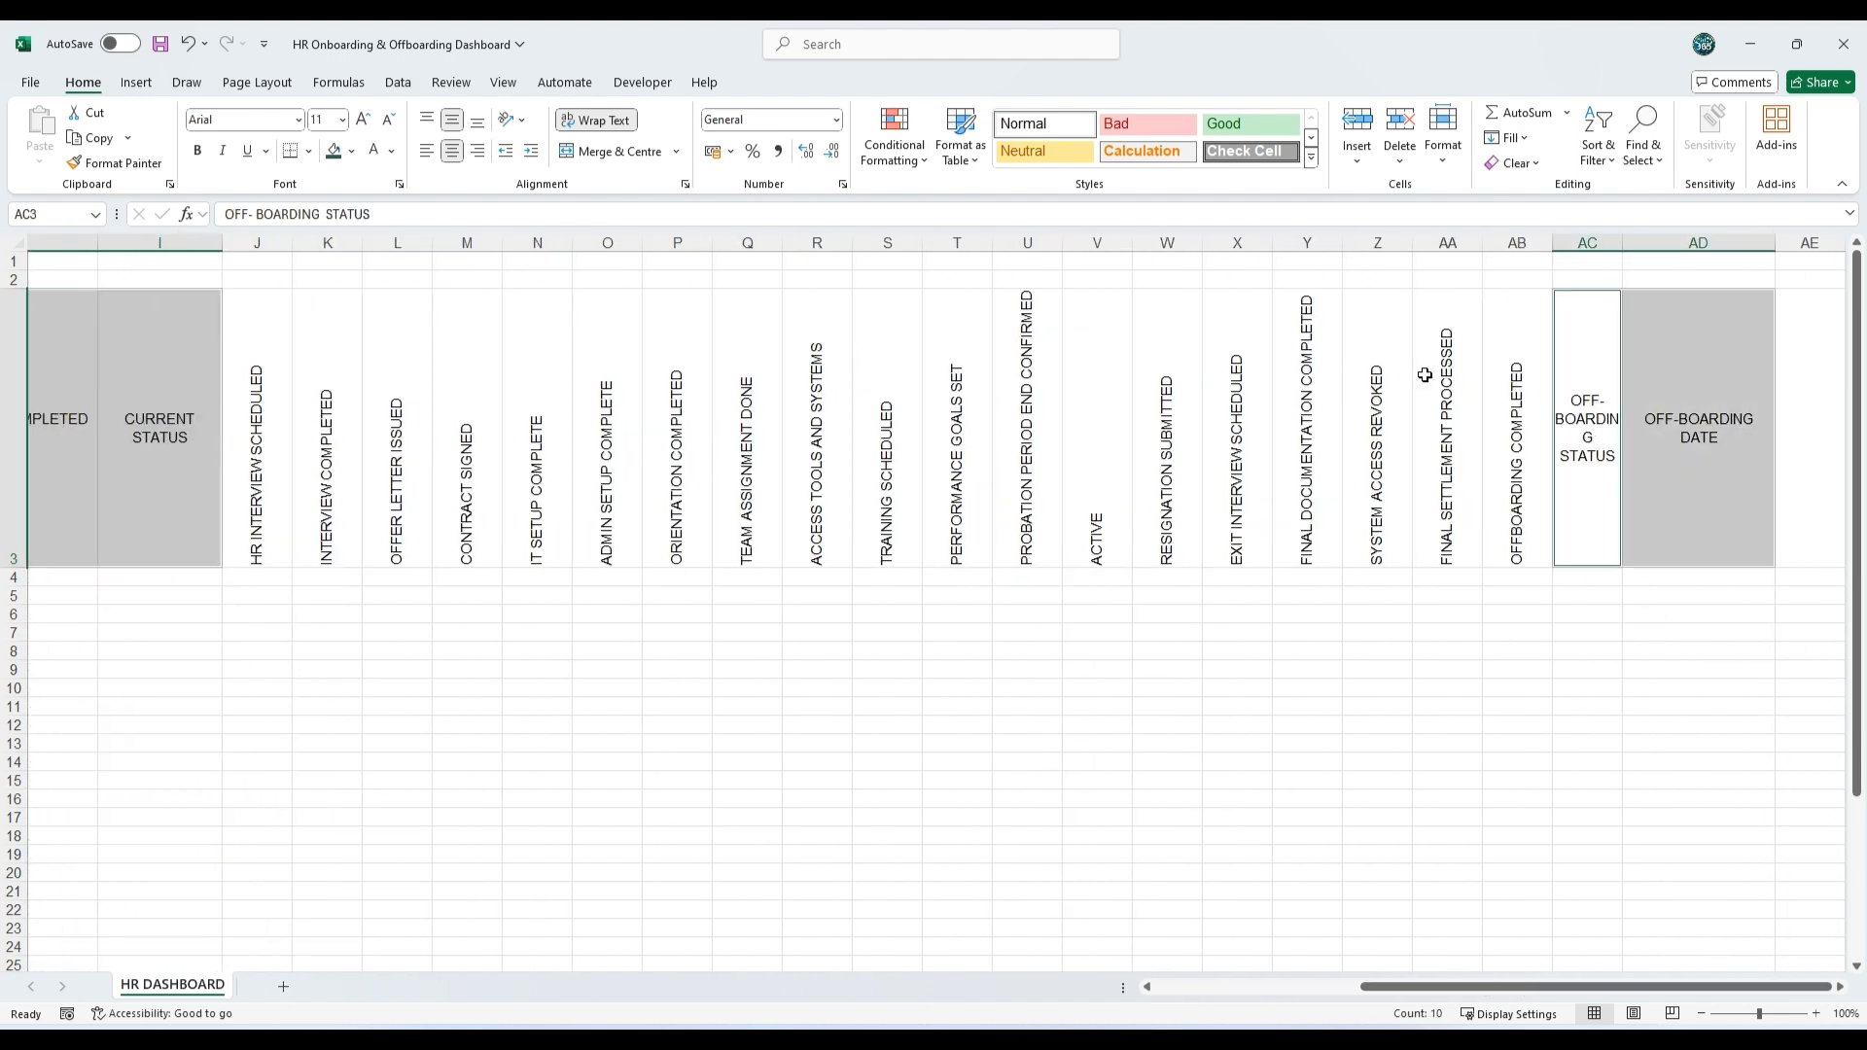
click(387, 119)
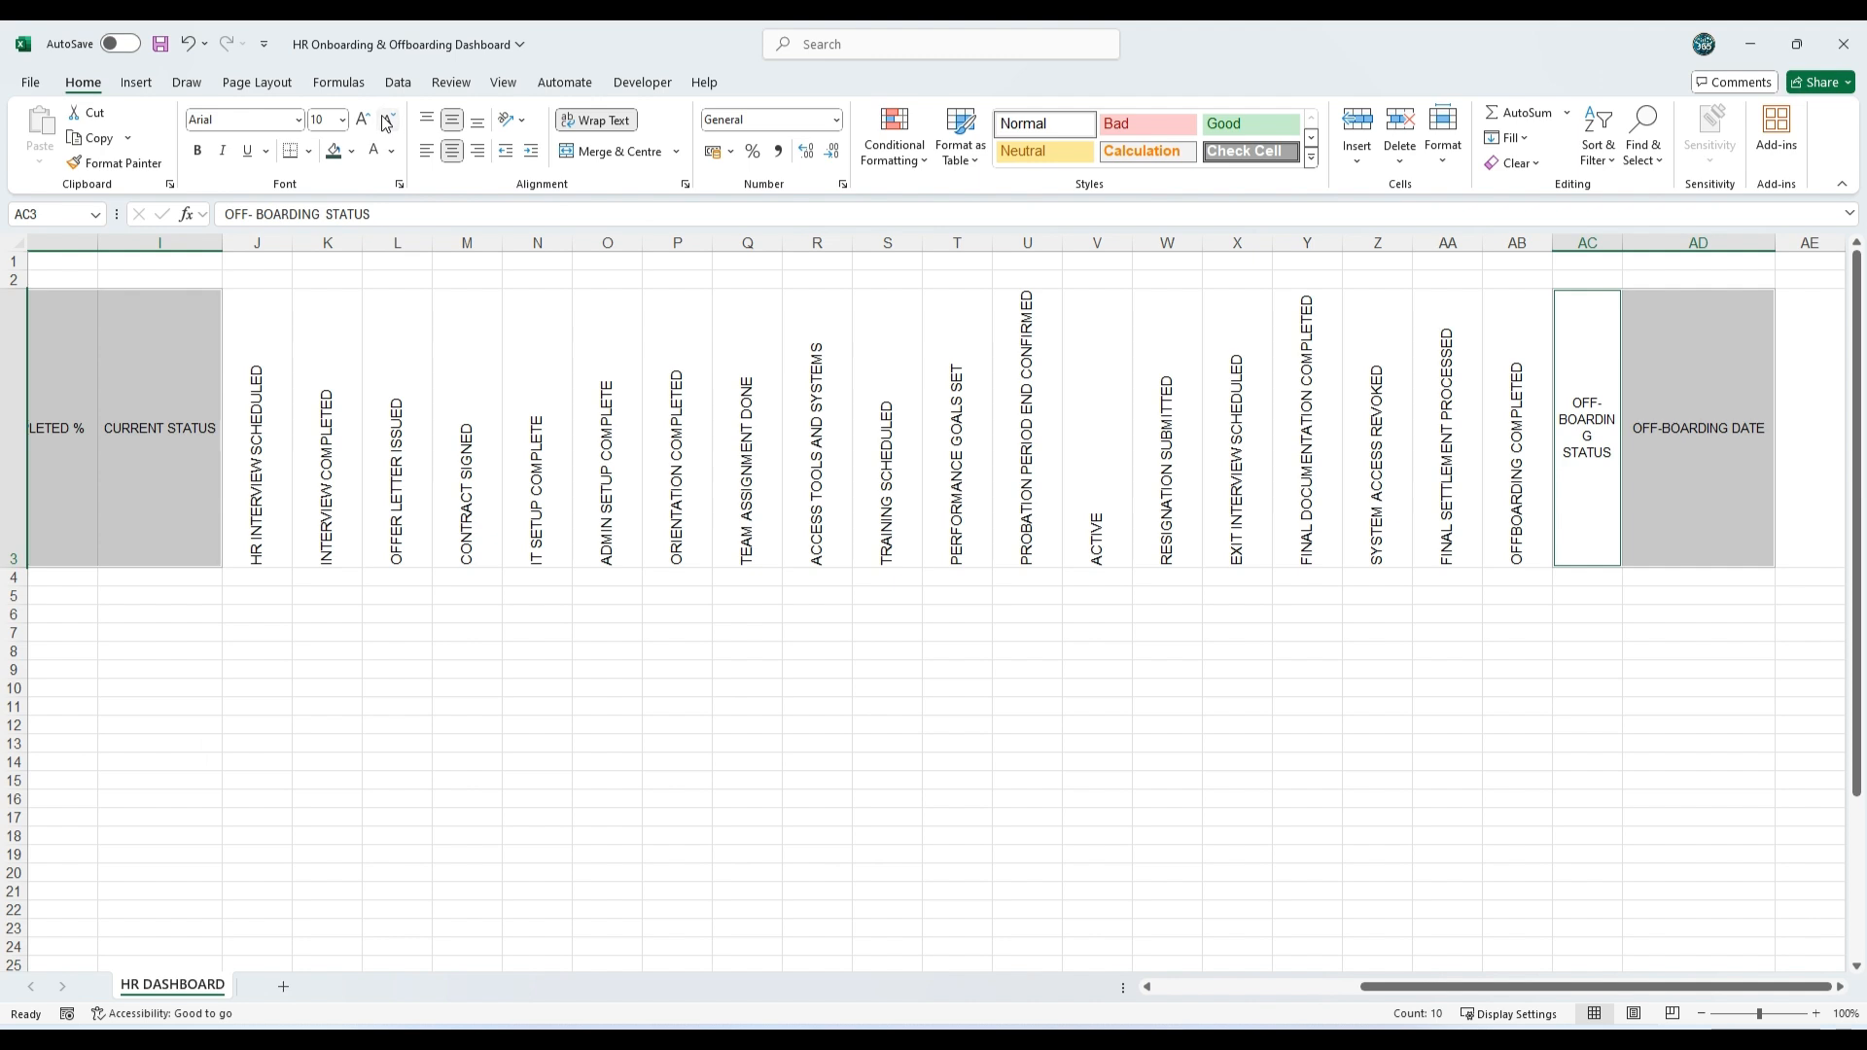
click(387, 119)
click(198, 152)
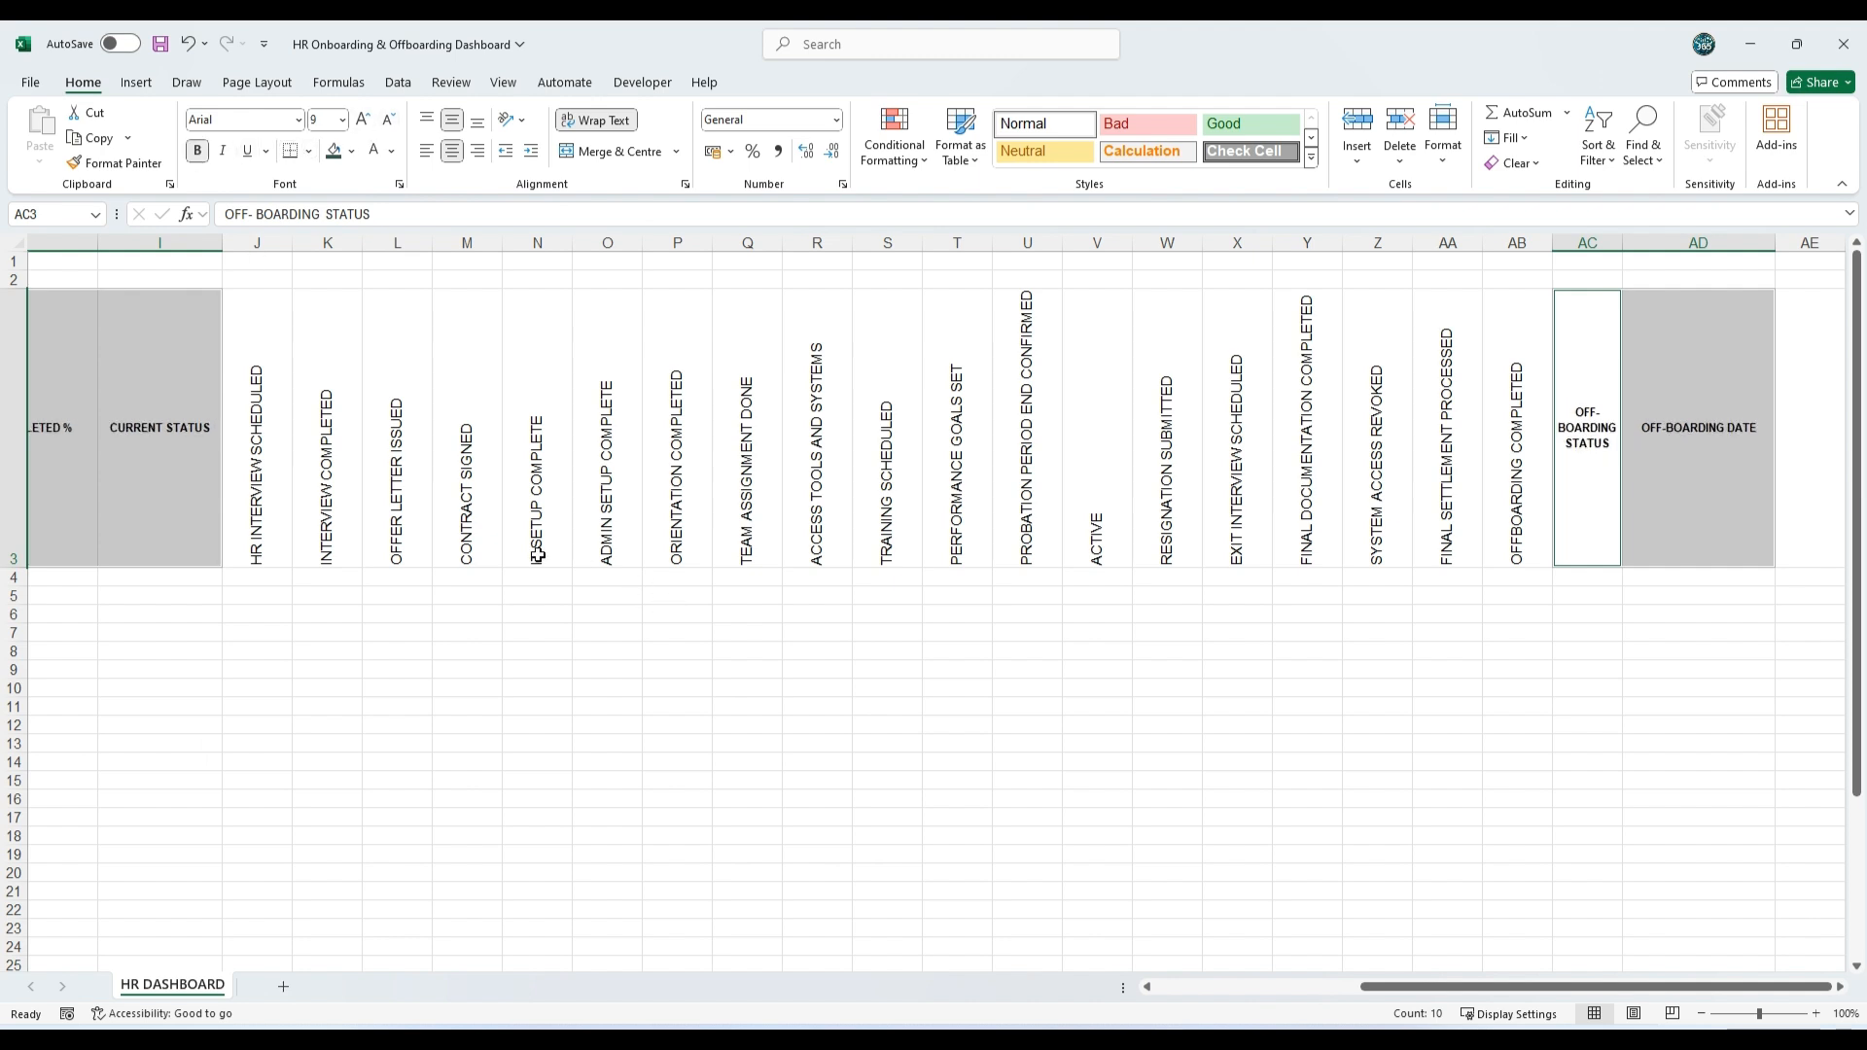
Step: Format the headings from HR Interview Scheduled to Offboarding Completed (J3:AB3) as bold, size 8
drag(271, 455, 1497, 495)
click(389, 120)
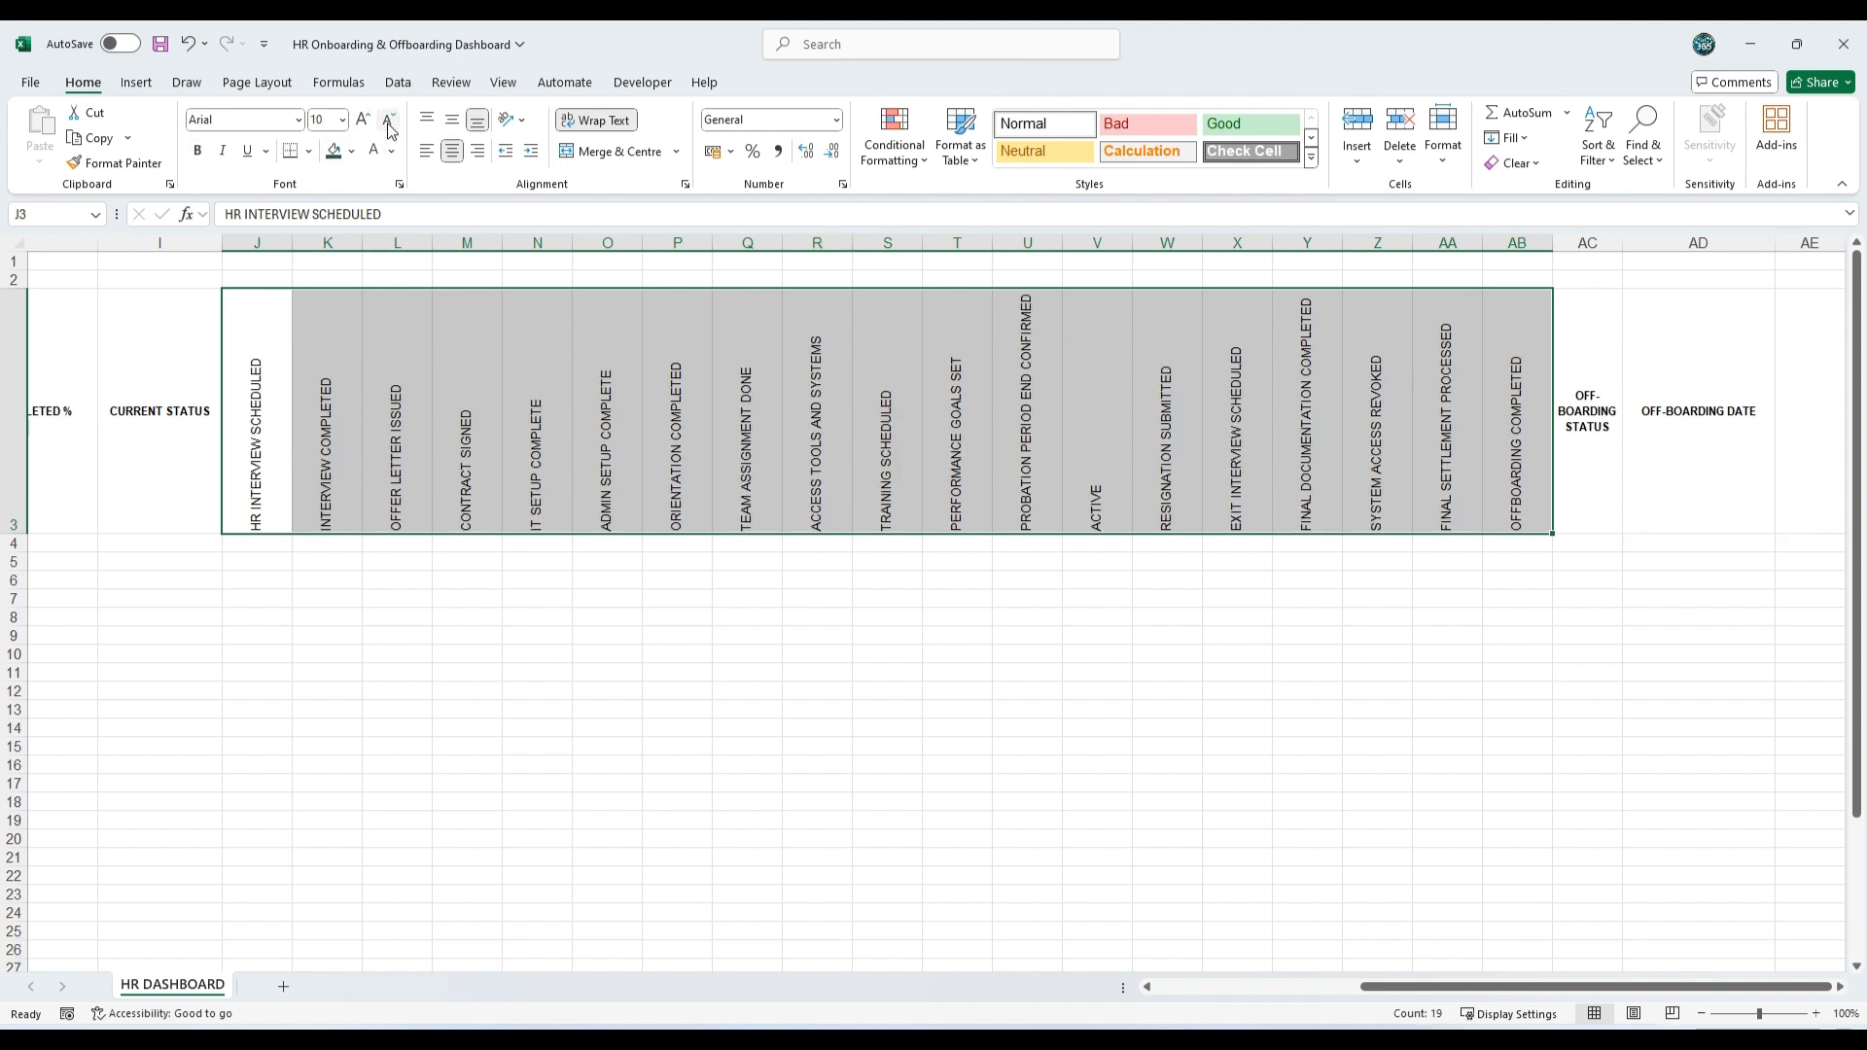
click(389, 121)
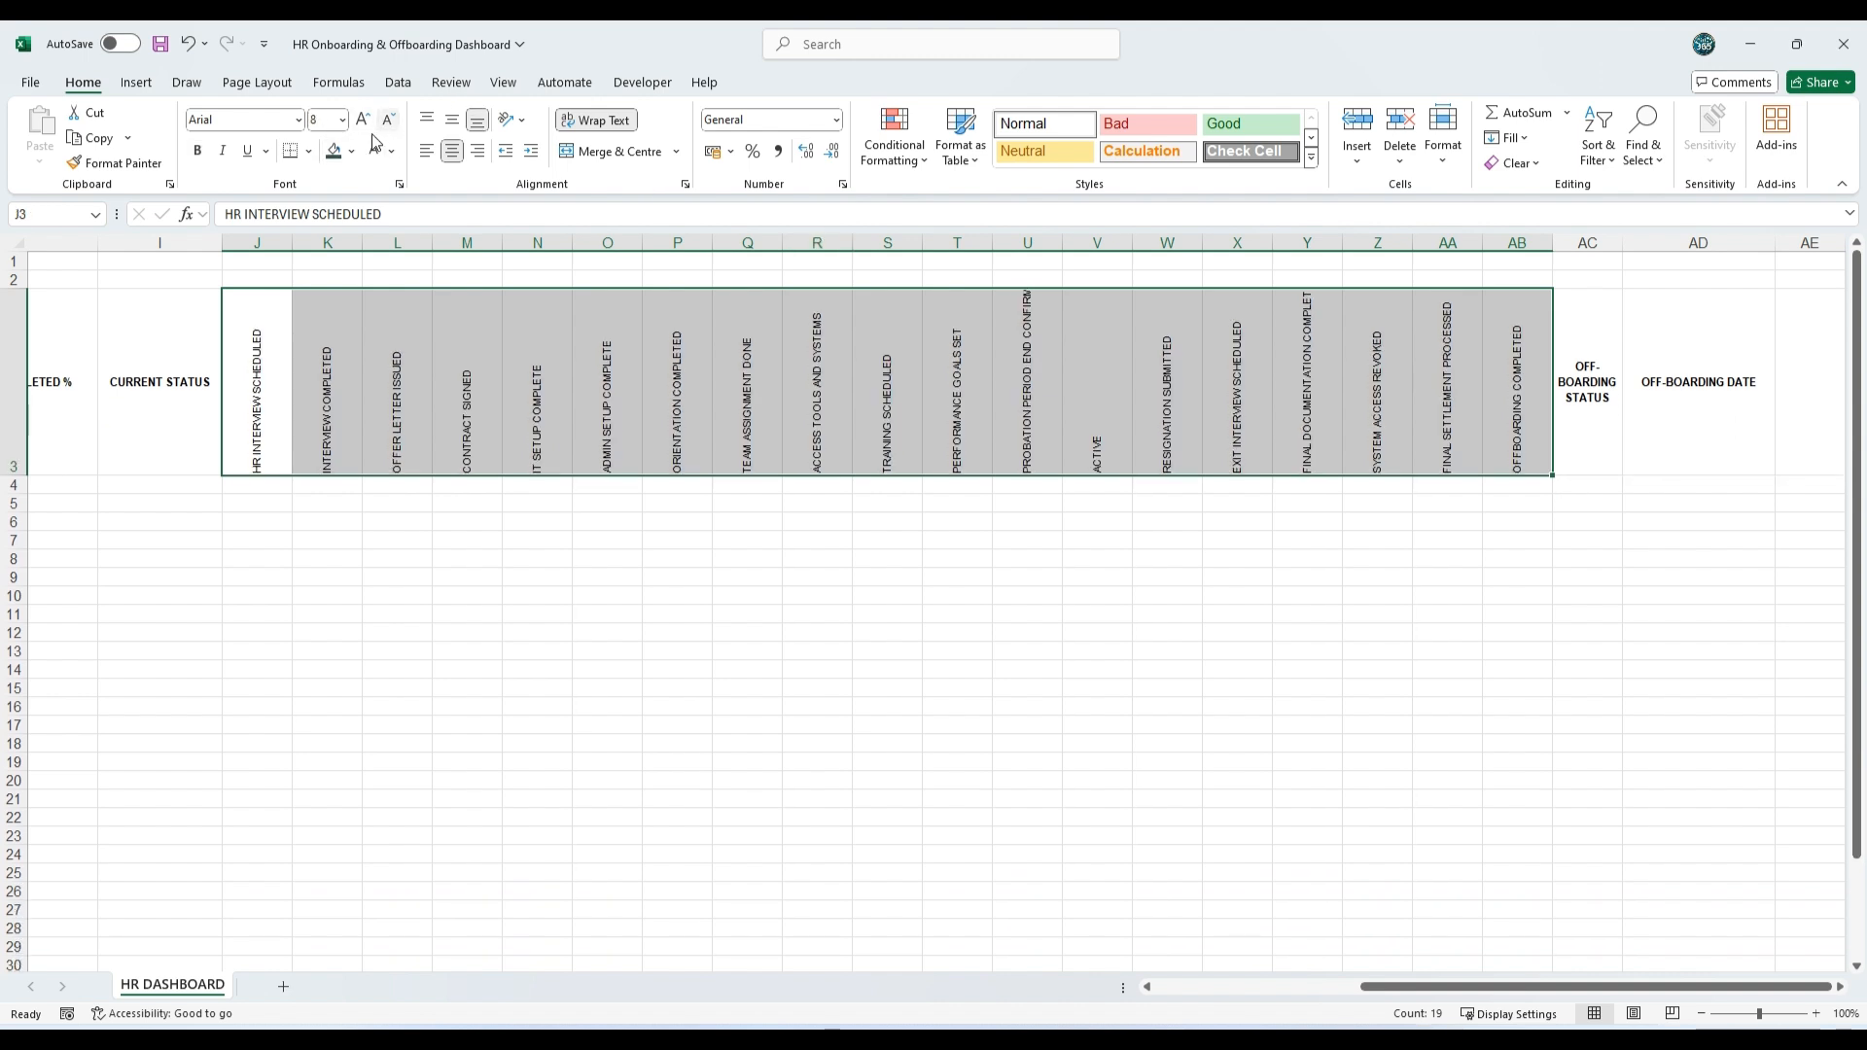
click(197, 153)
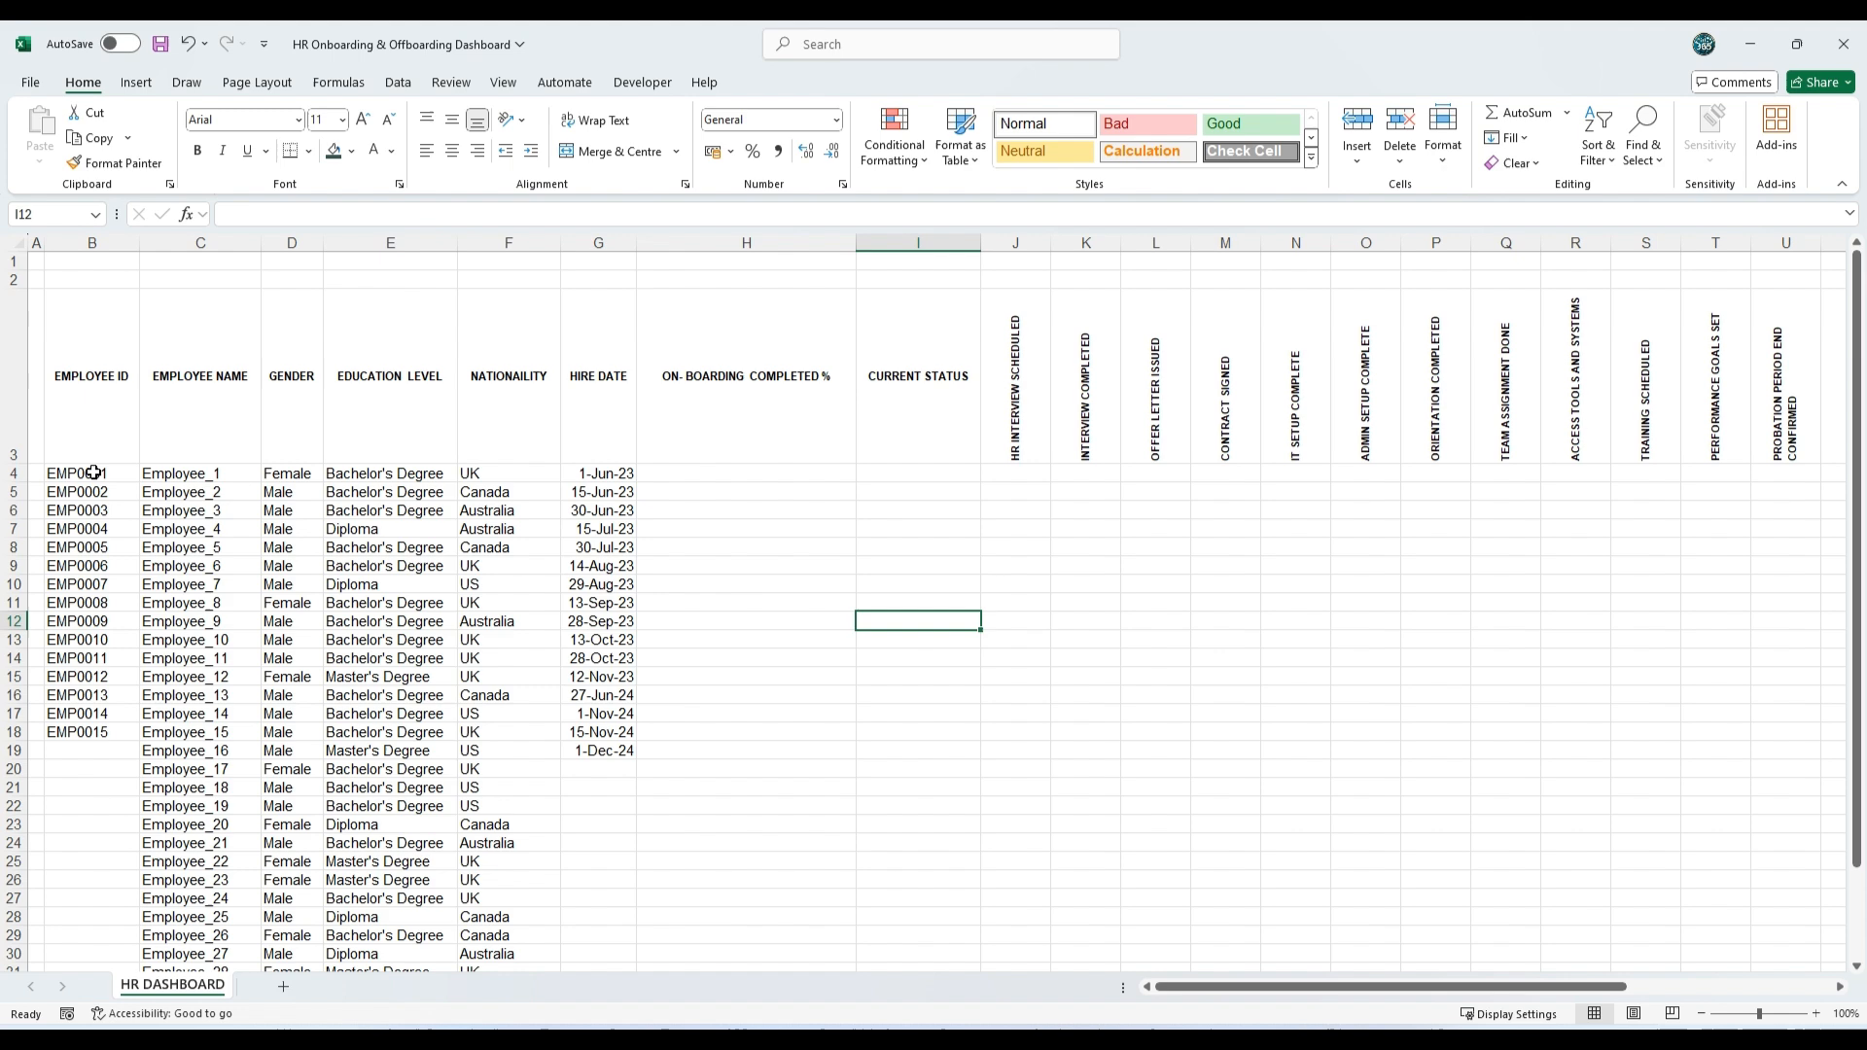
Step: Reduce the font size of the employee records from Employee ID to Hire Date (B4:G34) to 10
drag(92, 473, 617, 816)
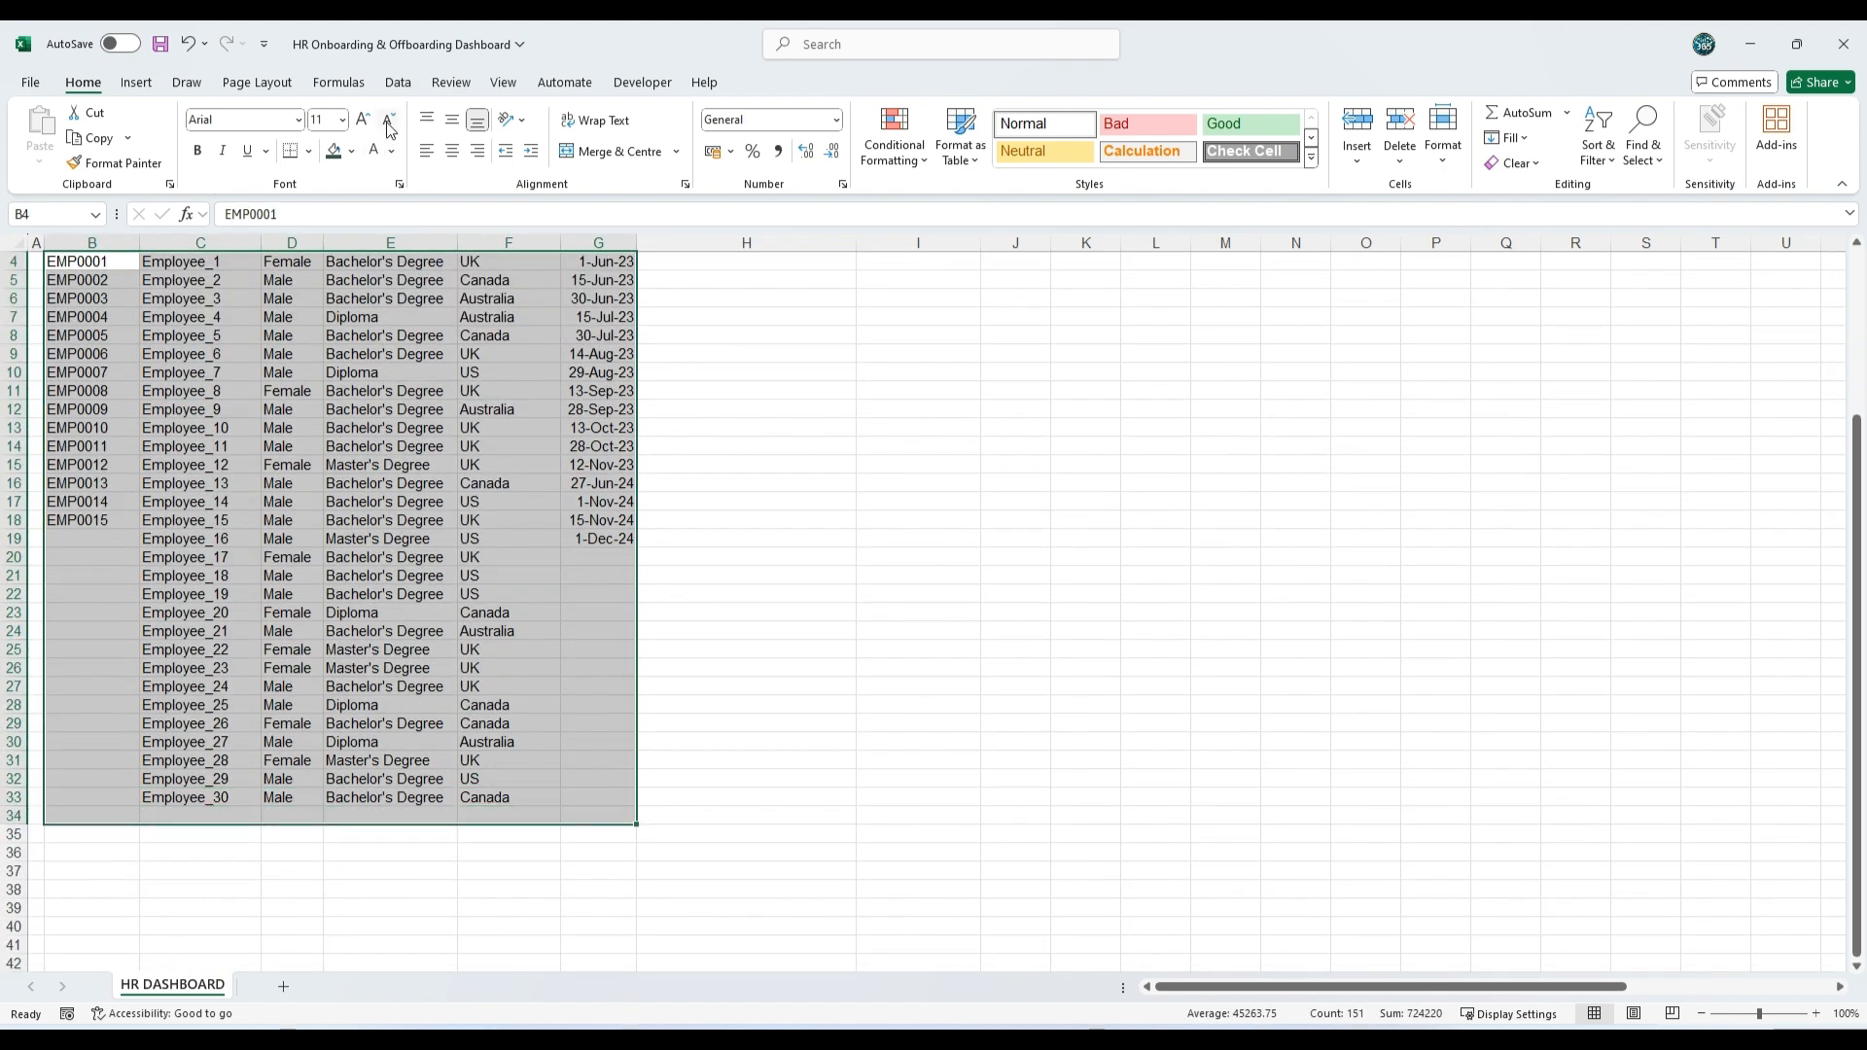
click(389, 121)
scroll(946, 618, up, 2)
click(946, 619)
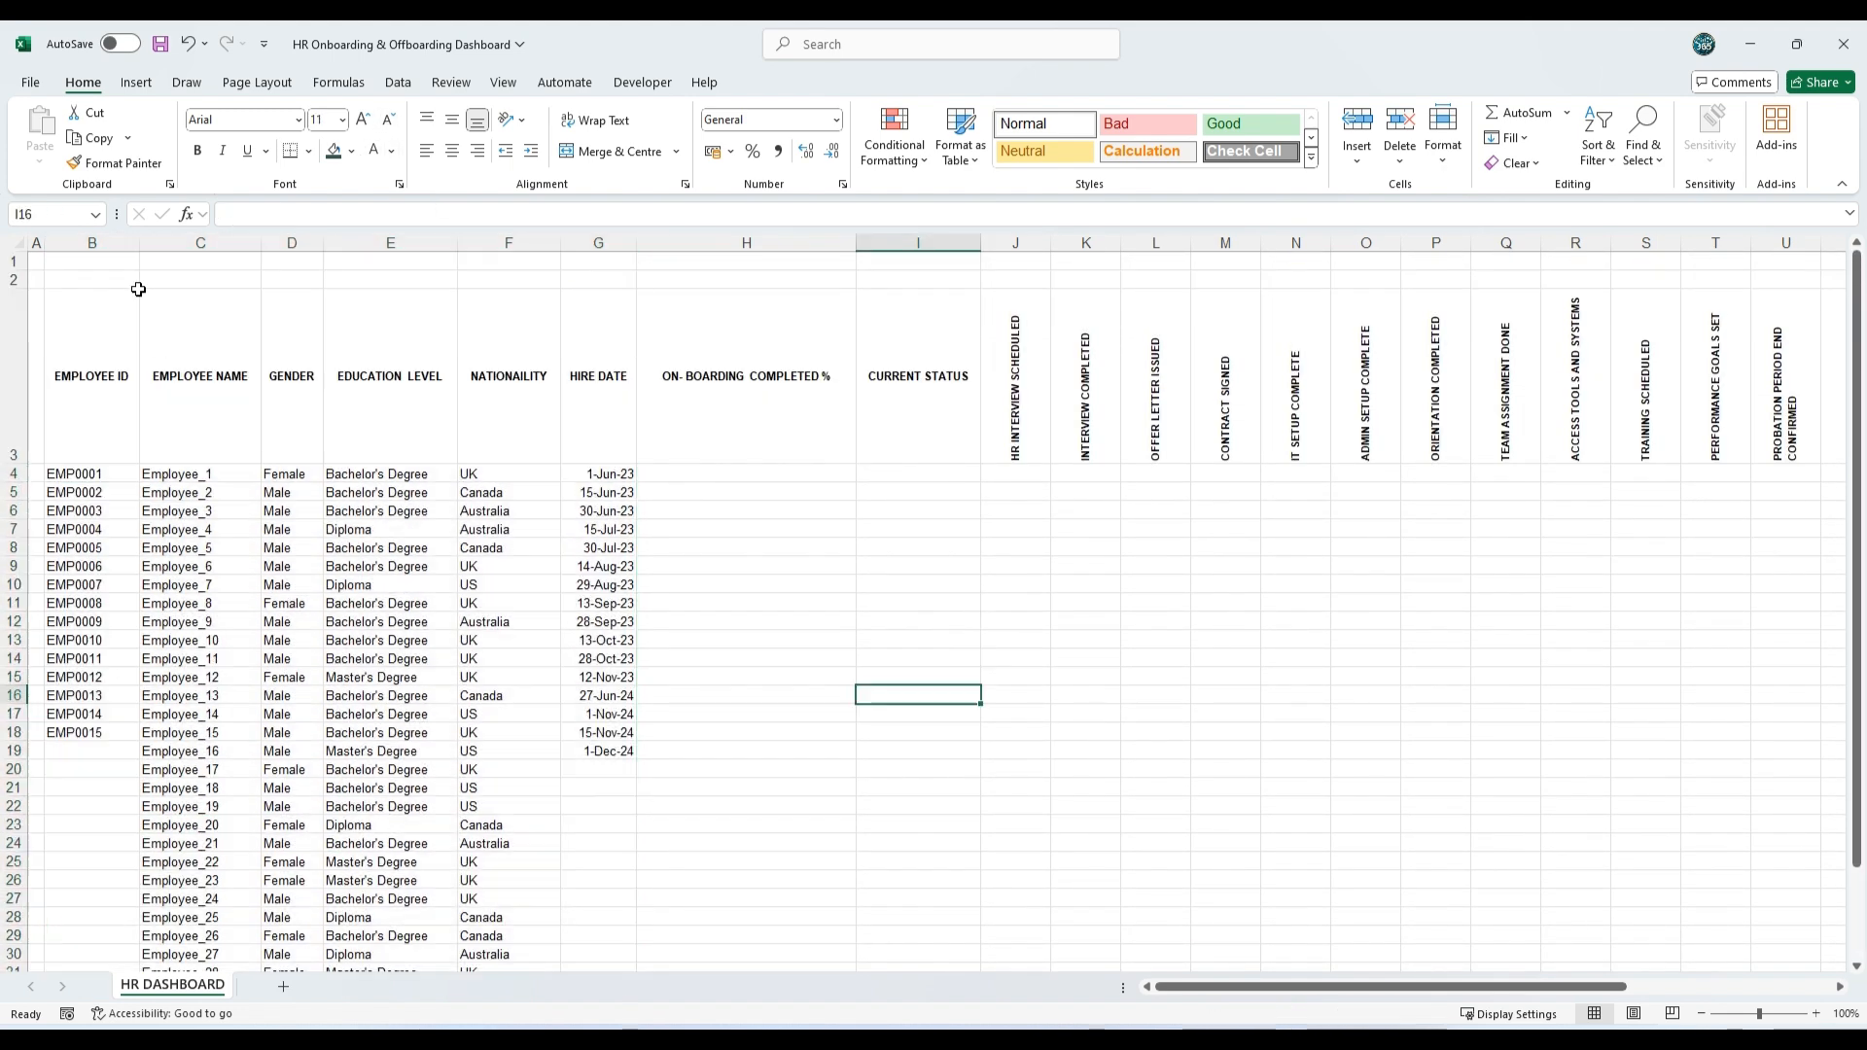
Step: Merge and centre the row 2 cells above the headings as four groups: B2:G2, H2:I2, J2:V2 and W2:AD2
drag(85, 281, 894, 277)
click(612, 150)
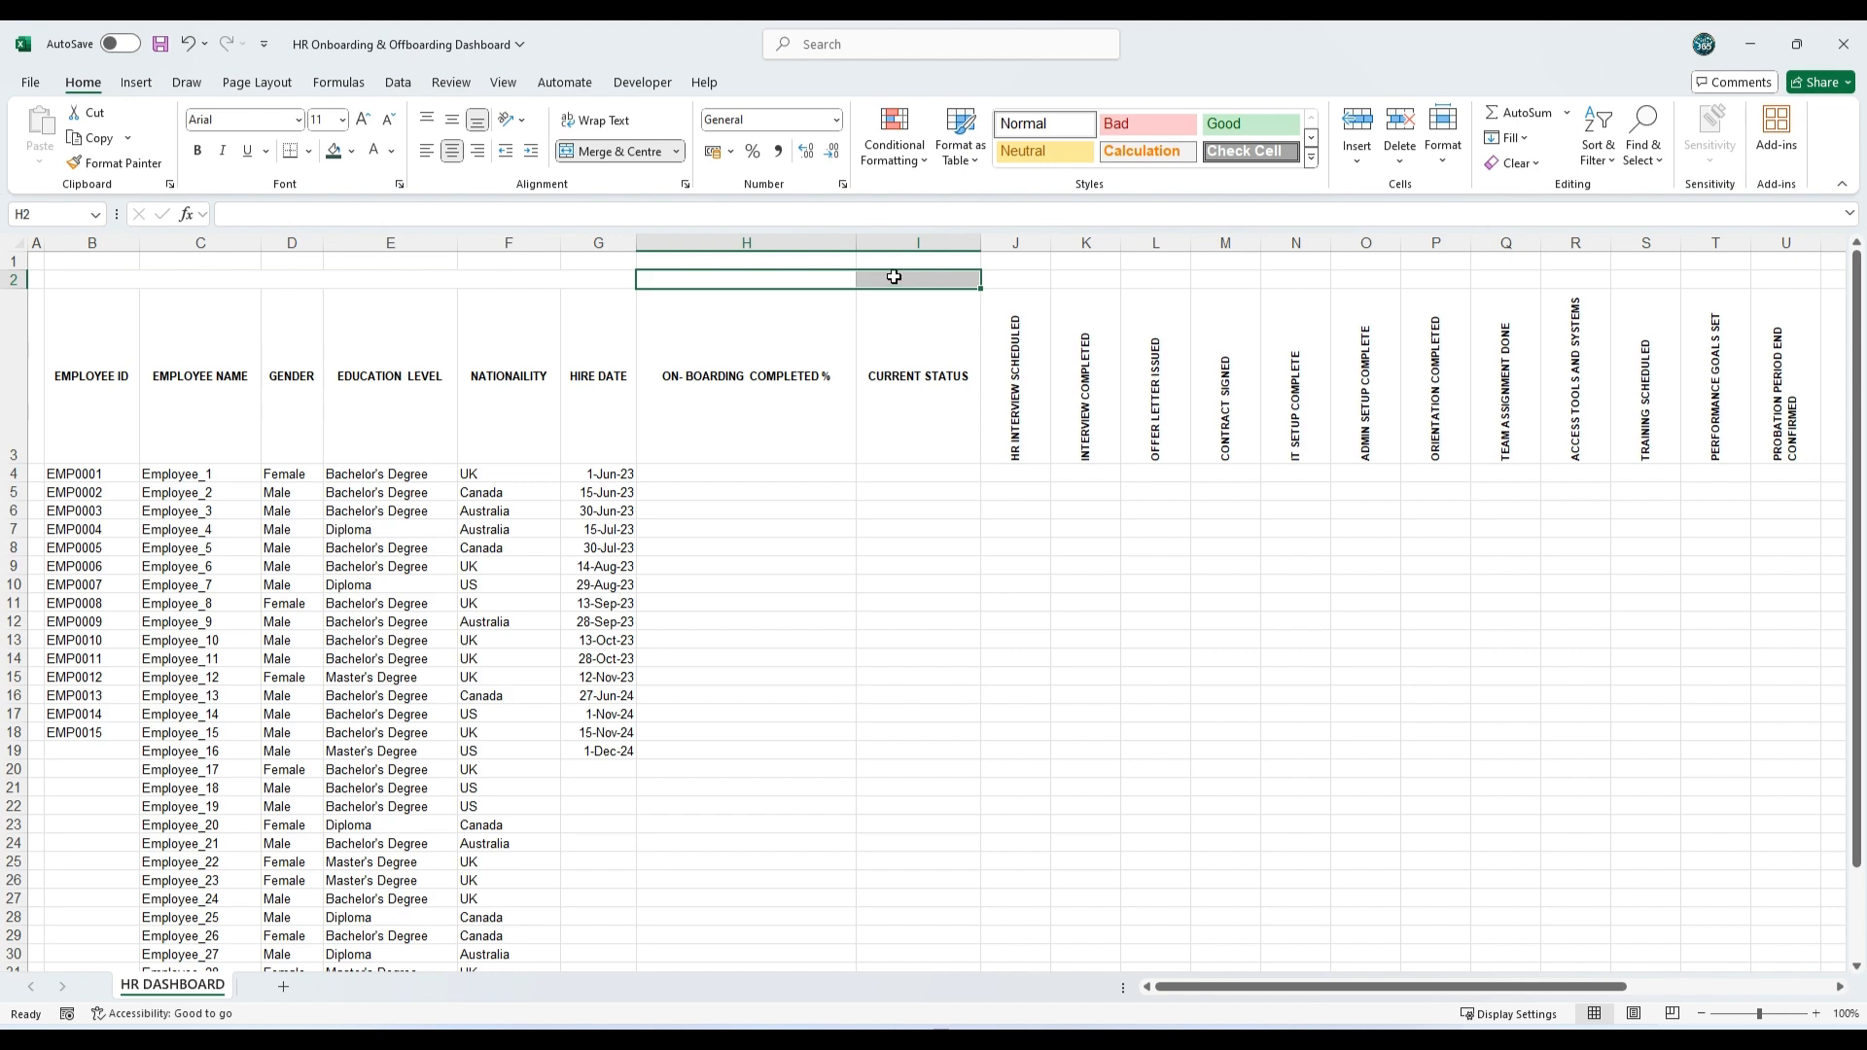
click(632, 152)
drag(1008, 277, 1630, 275)
click(618, 150)
click(618, 151)
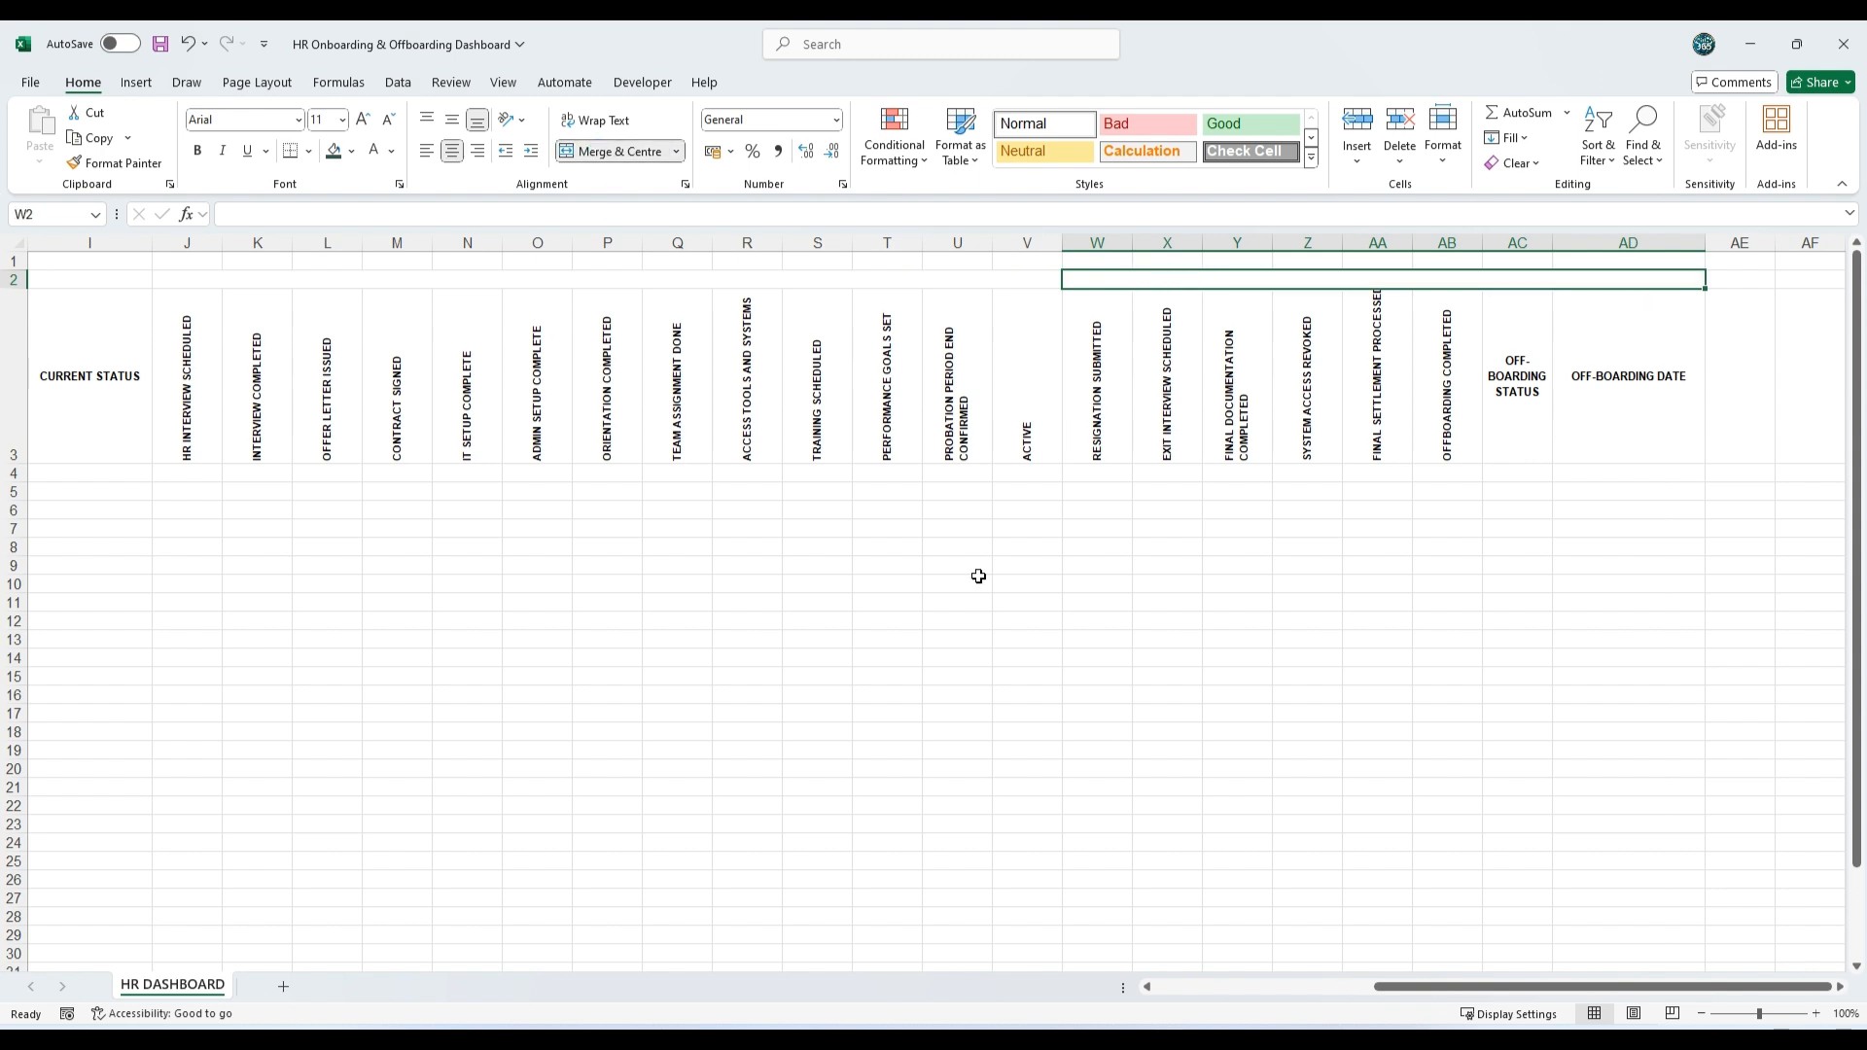
drag(1517, 986, 745, 976)
click(749, 736)
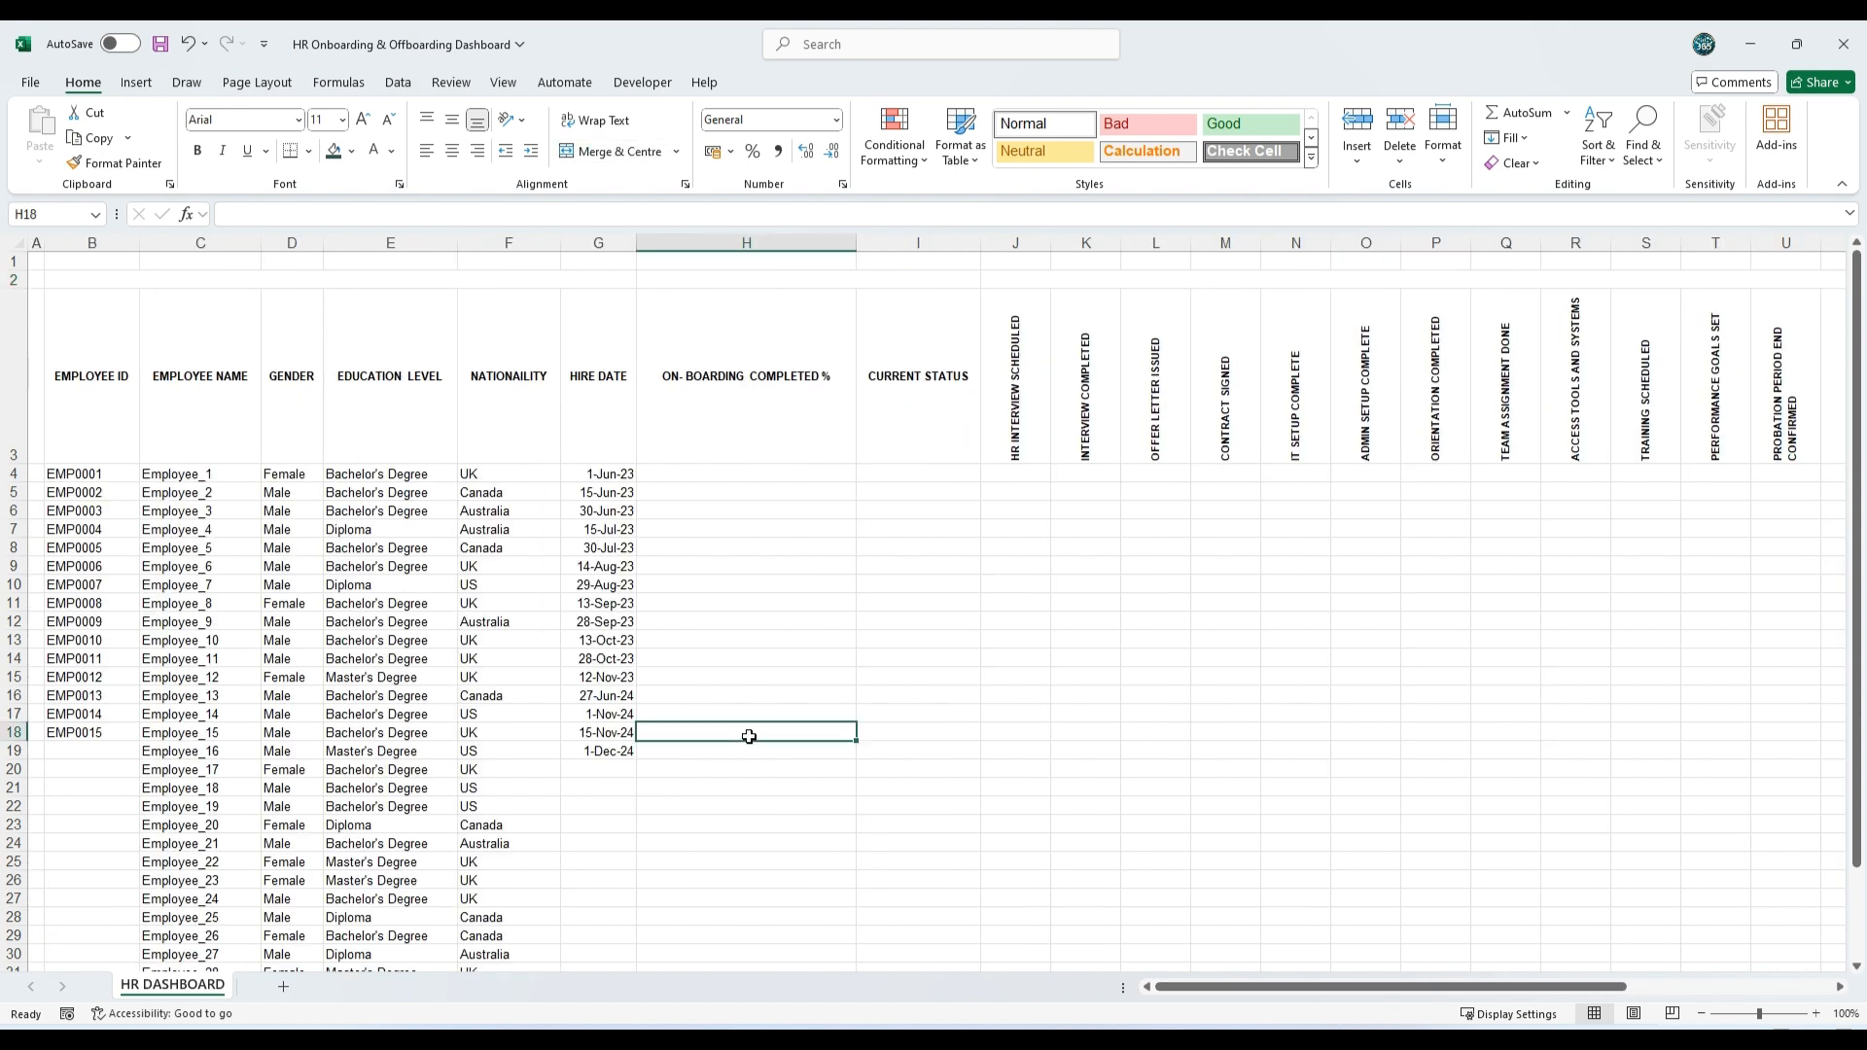
Step: Enter the group titles EMPLOYEE-INFO in merged cell B2 and EMPLOYEE -STATUS in merged cell H2
double_click(350, 279)
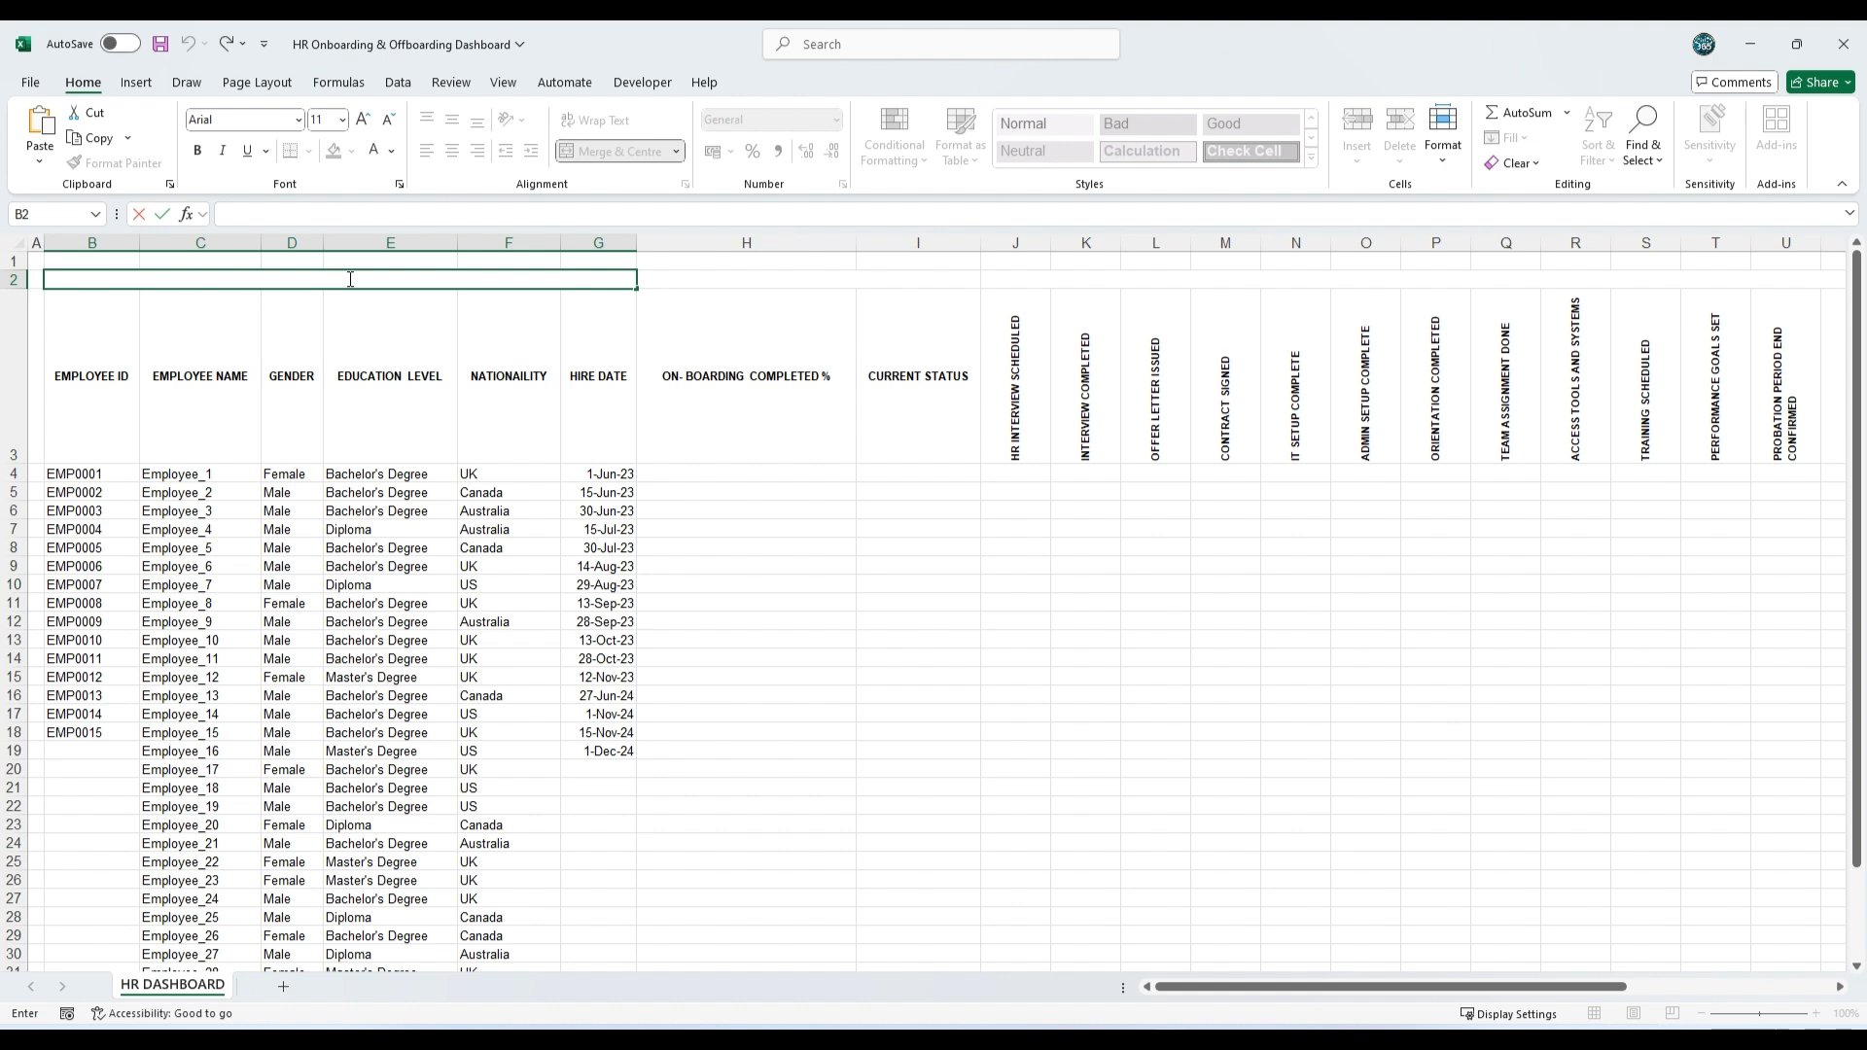
right_click(350, 279)
click(400, 380)
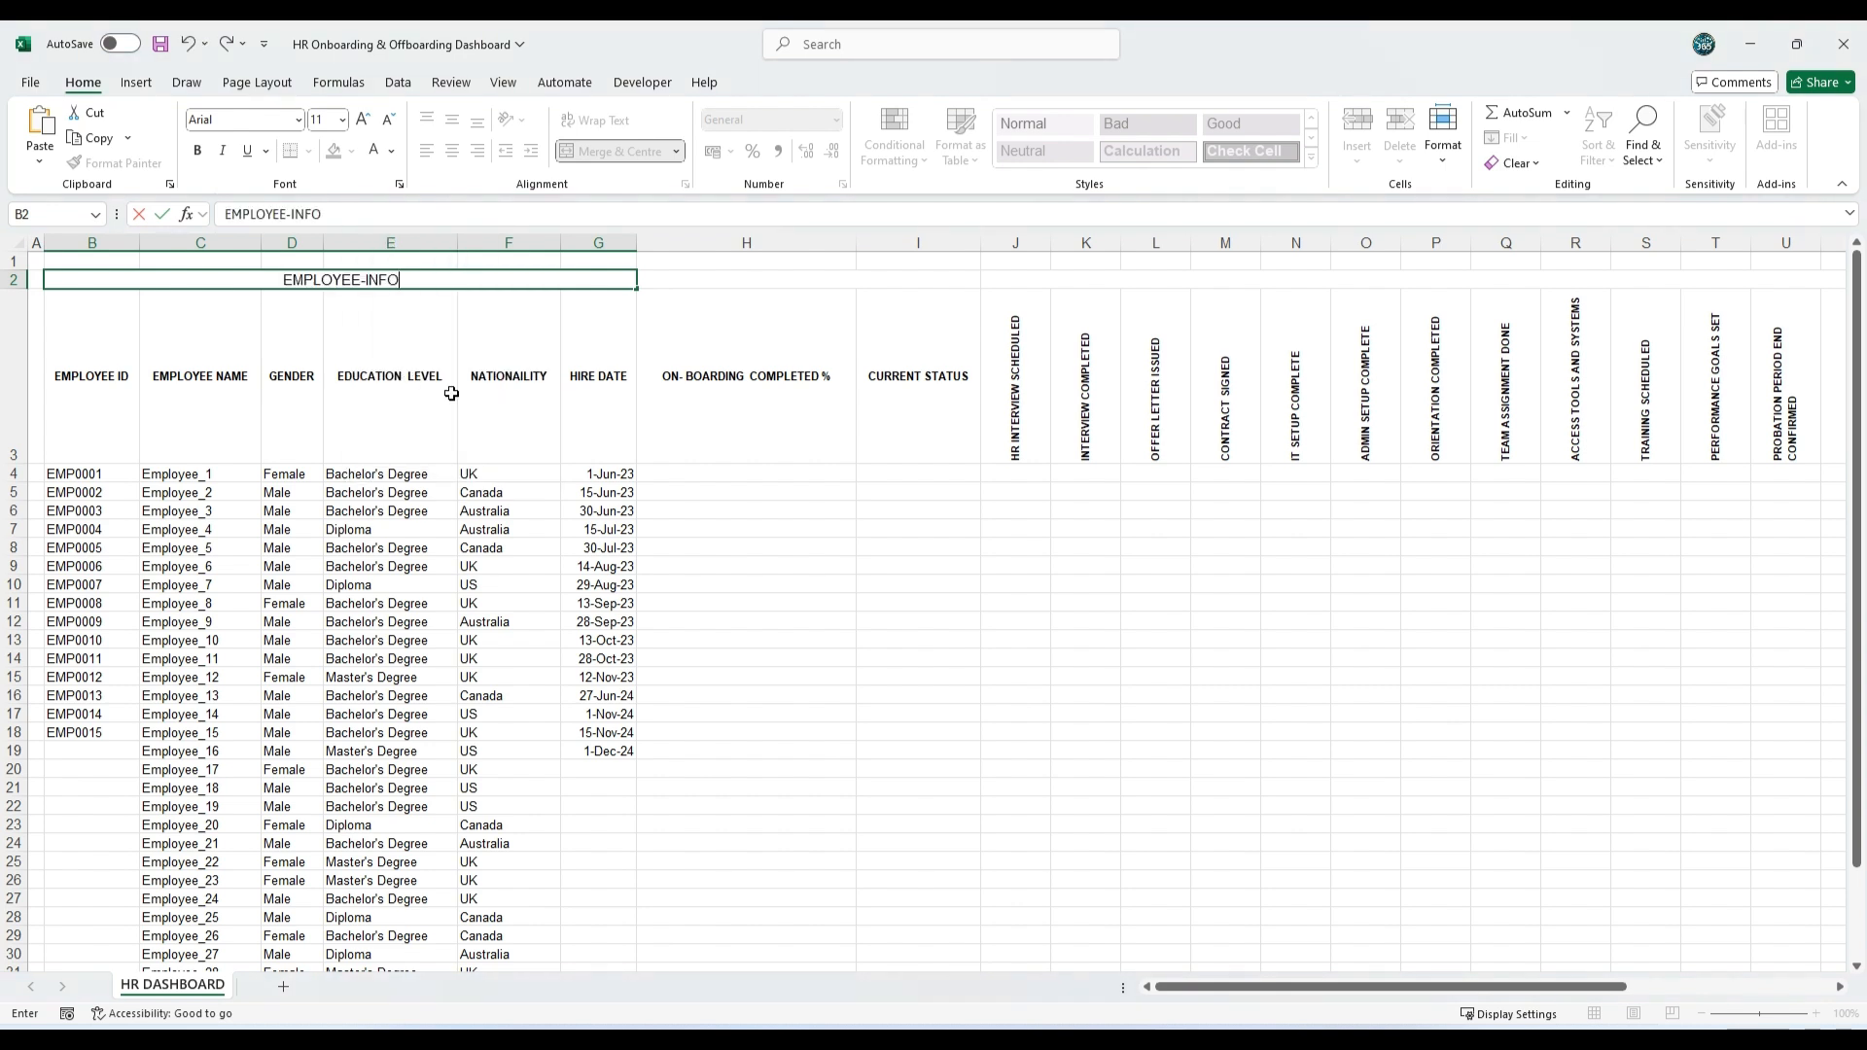
click(882, 590)
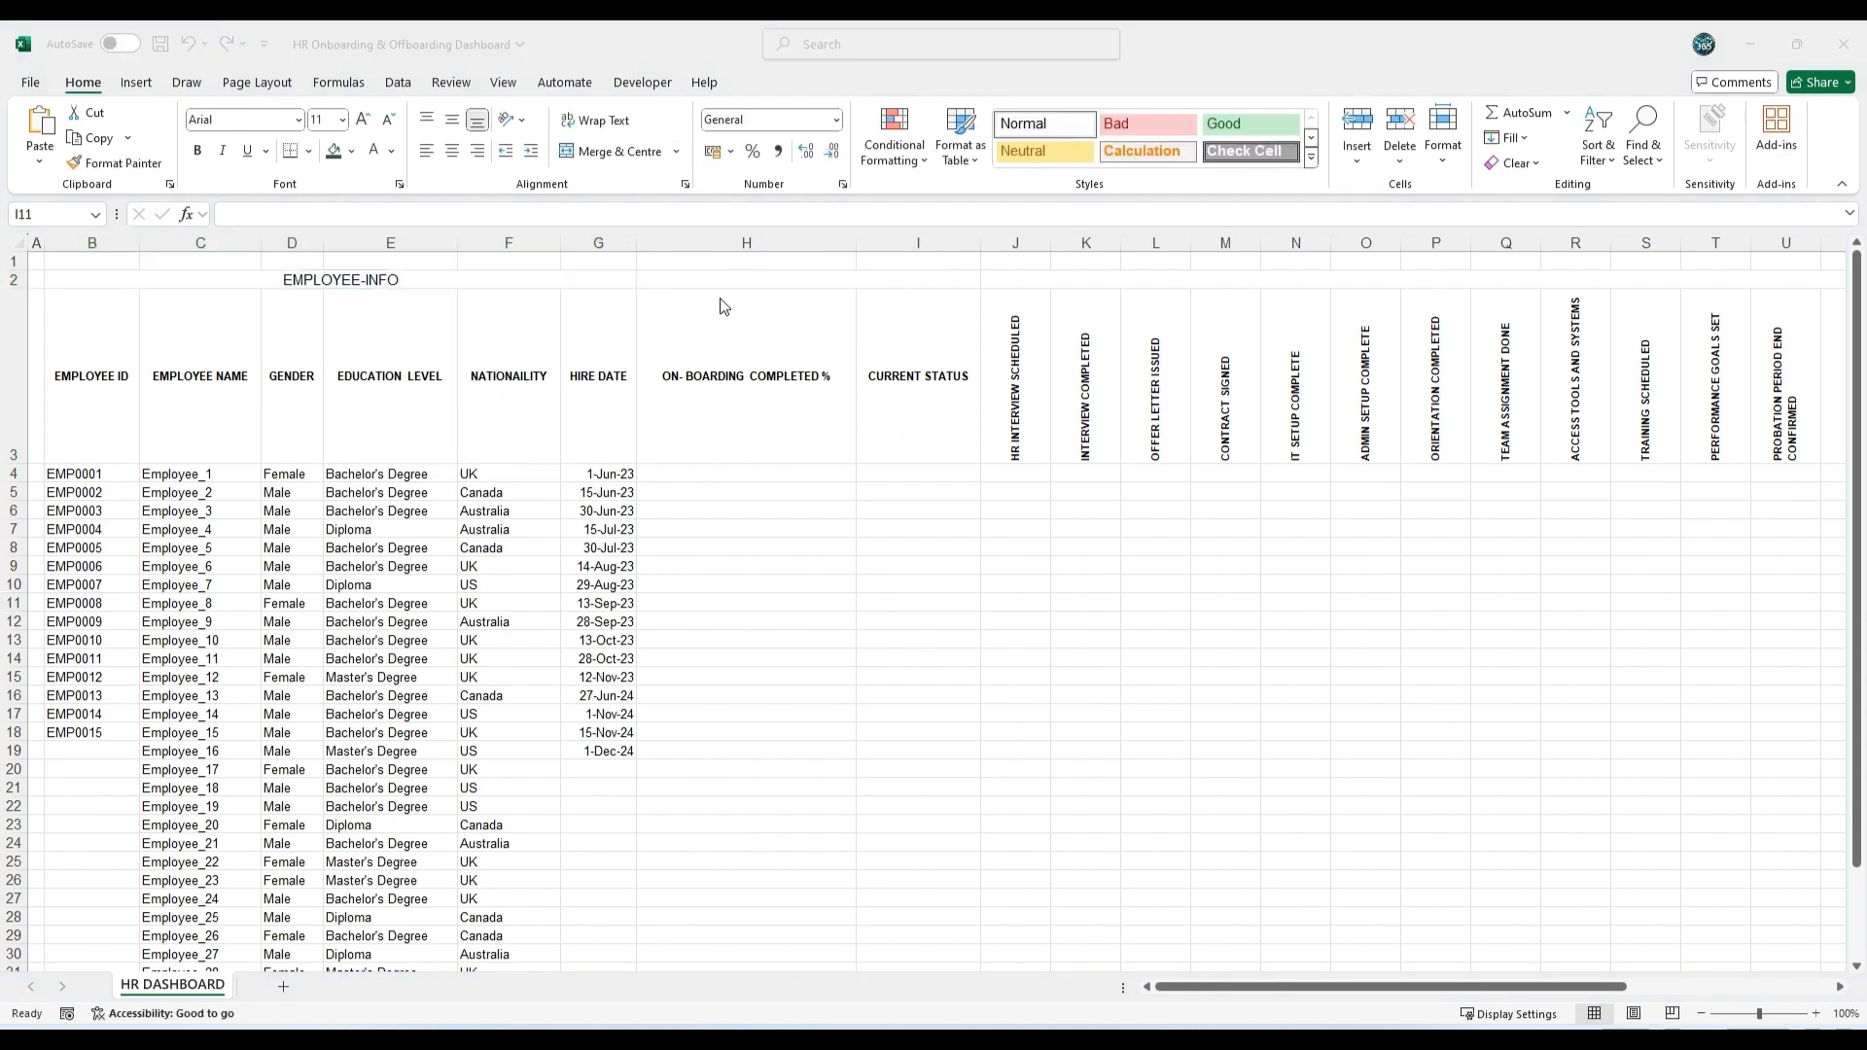
double_click(654, 276)
text(EMPLOYEE -STATUS)
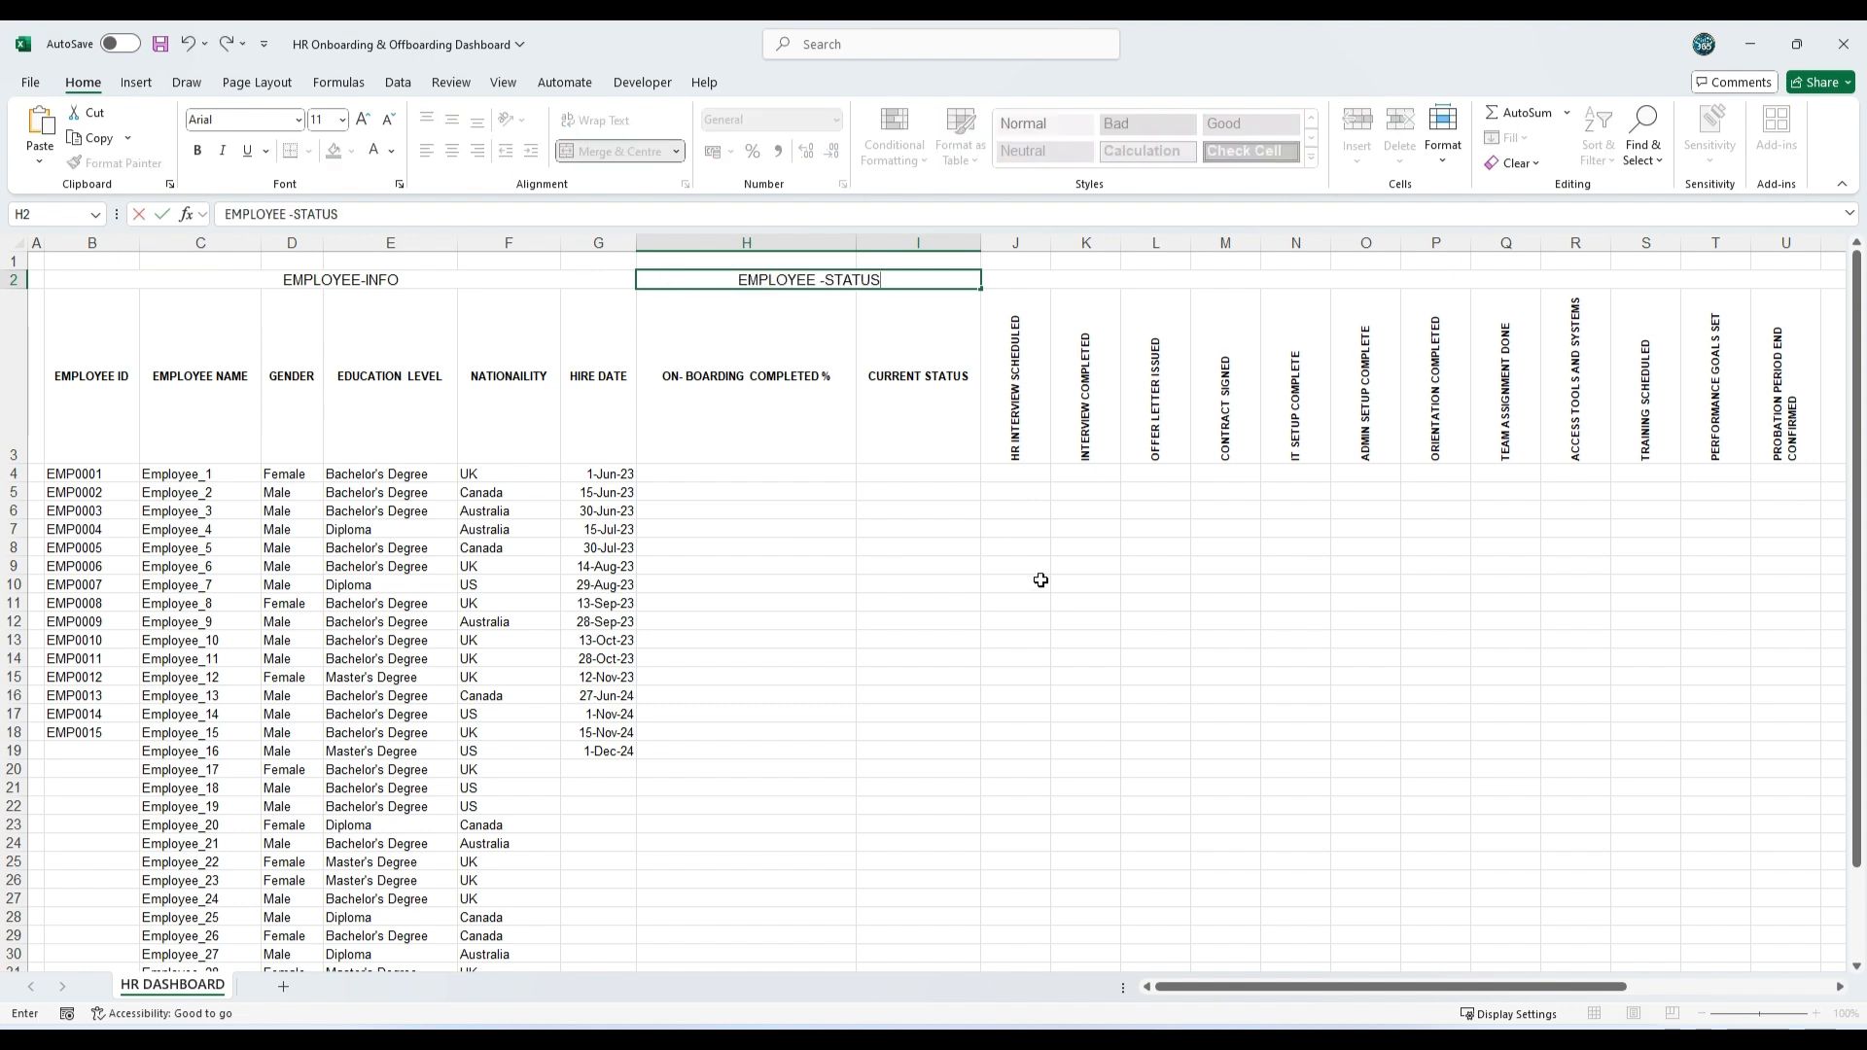
click(1079, 583)
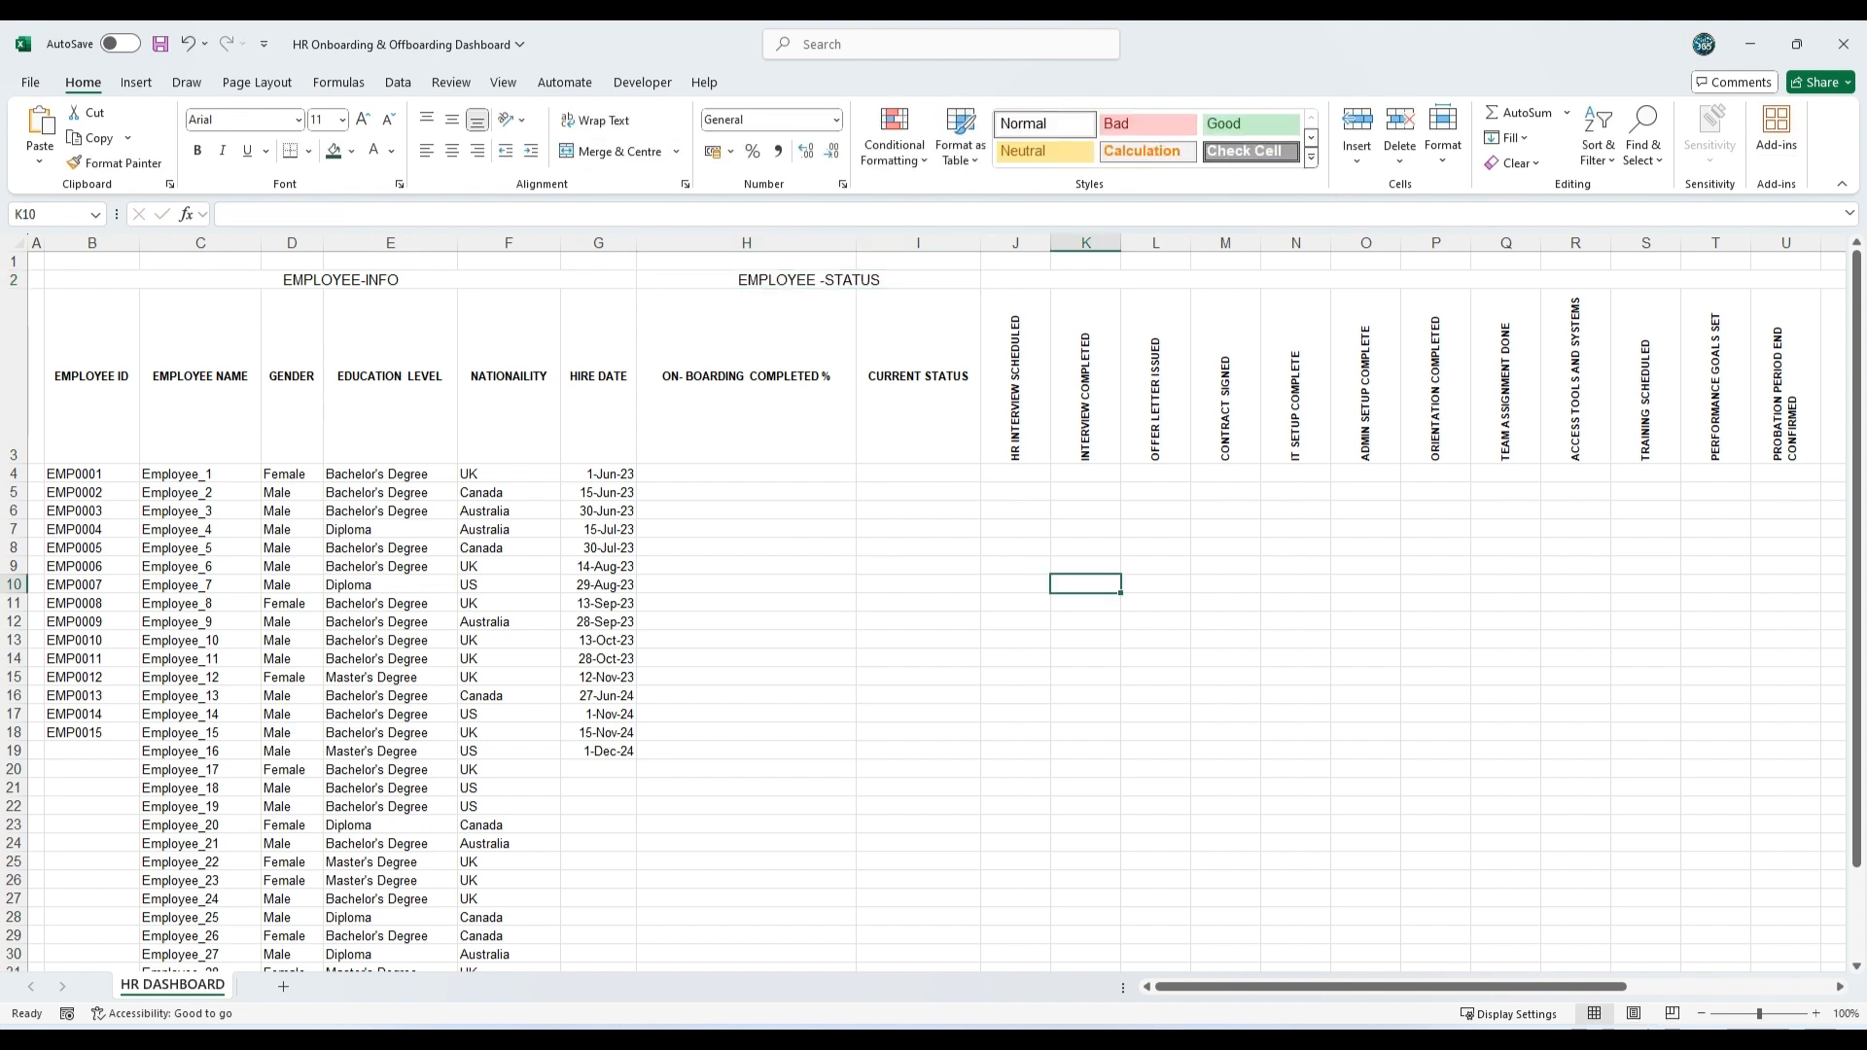
Step: Enter the group titles ON-BOARDING in merged cell J2 and OFF-BOARDING in merged cell W2
double_click(1221, 279)
text(ON-BOARDING)
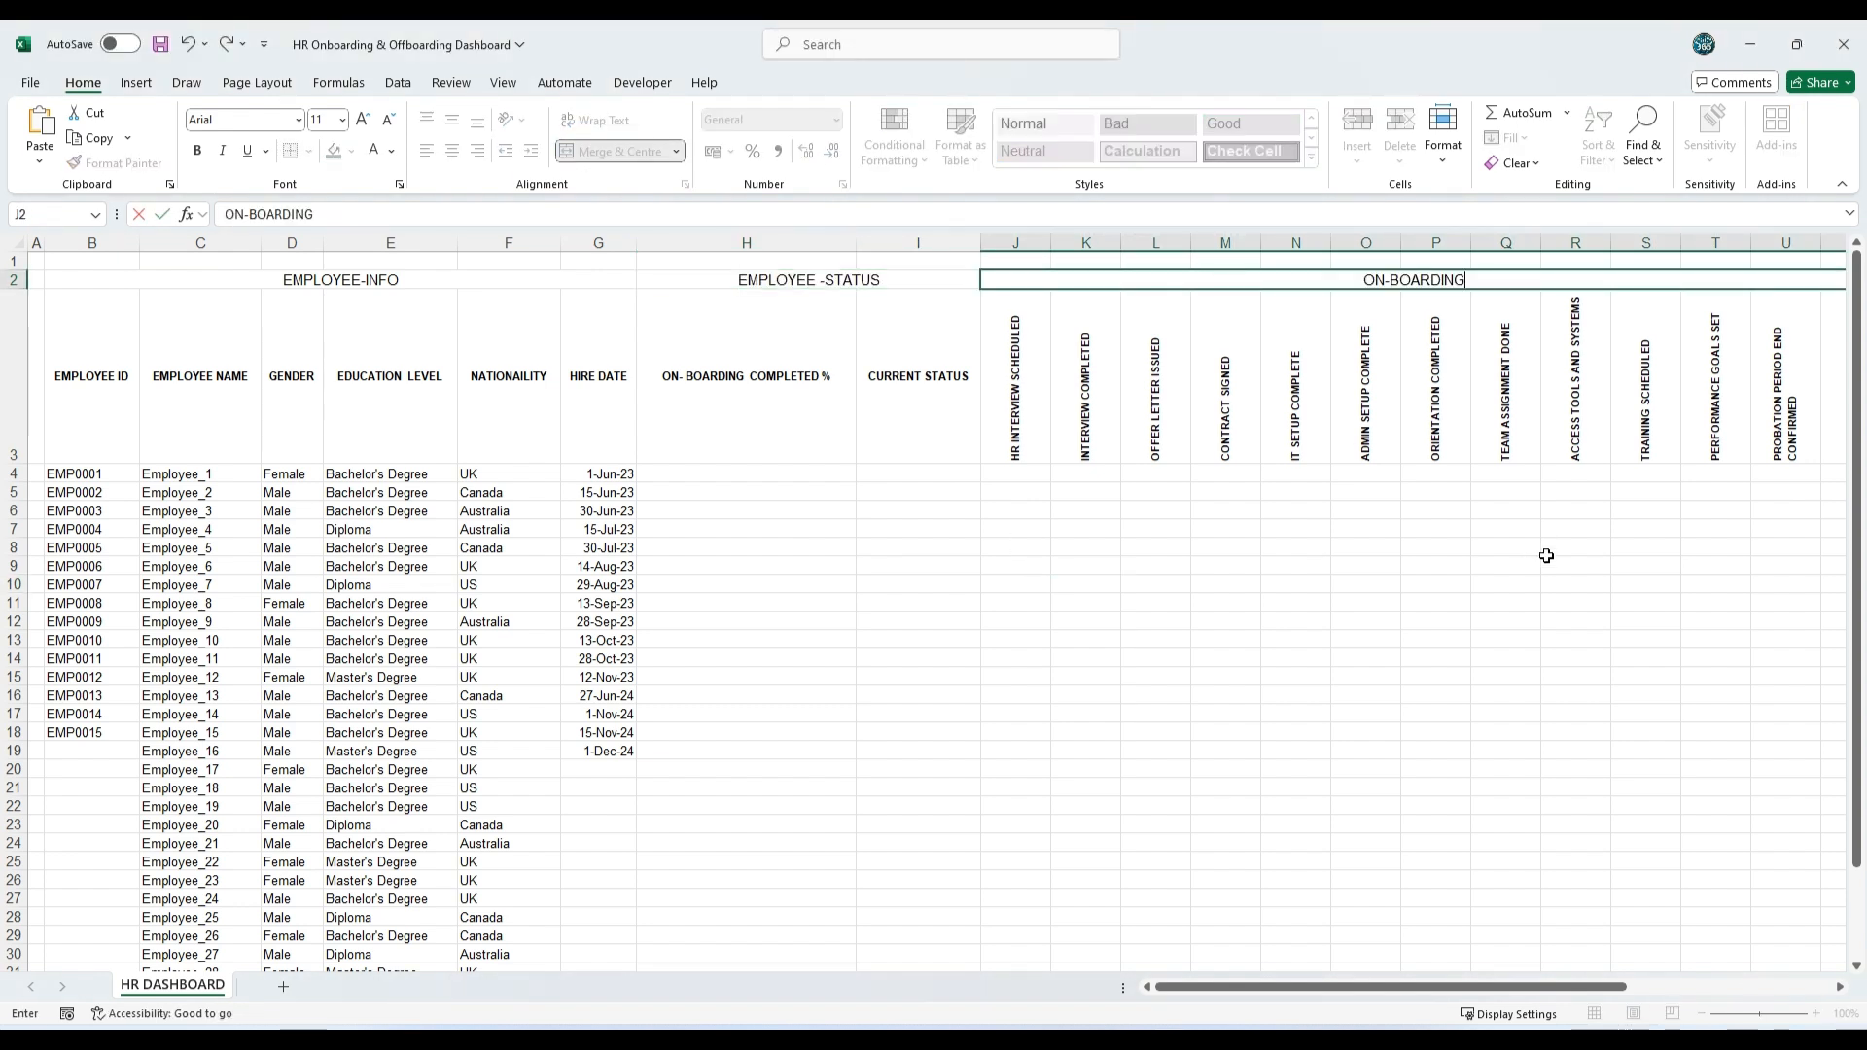
click(1546, 548)
drag(1527, 987, 1797, 999)
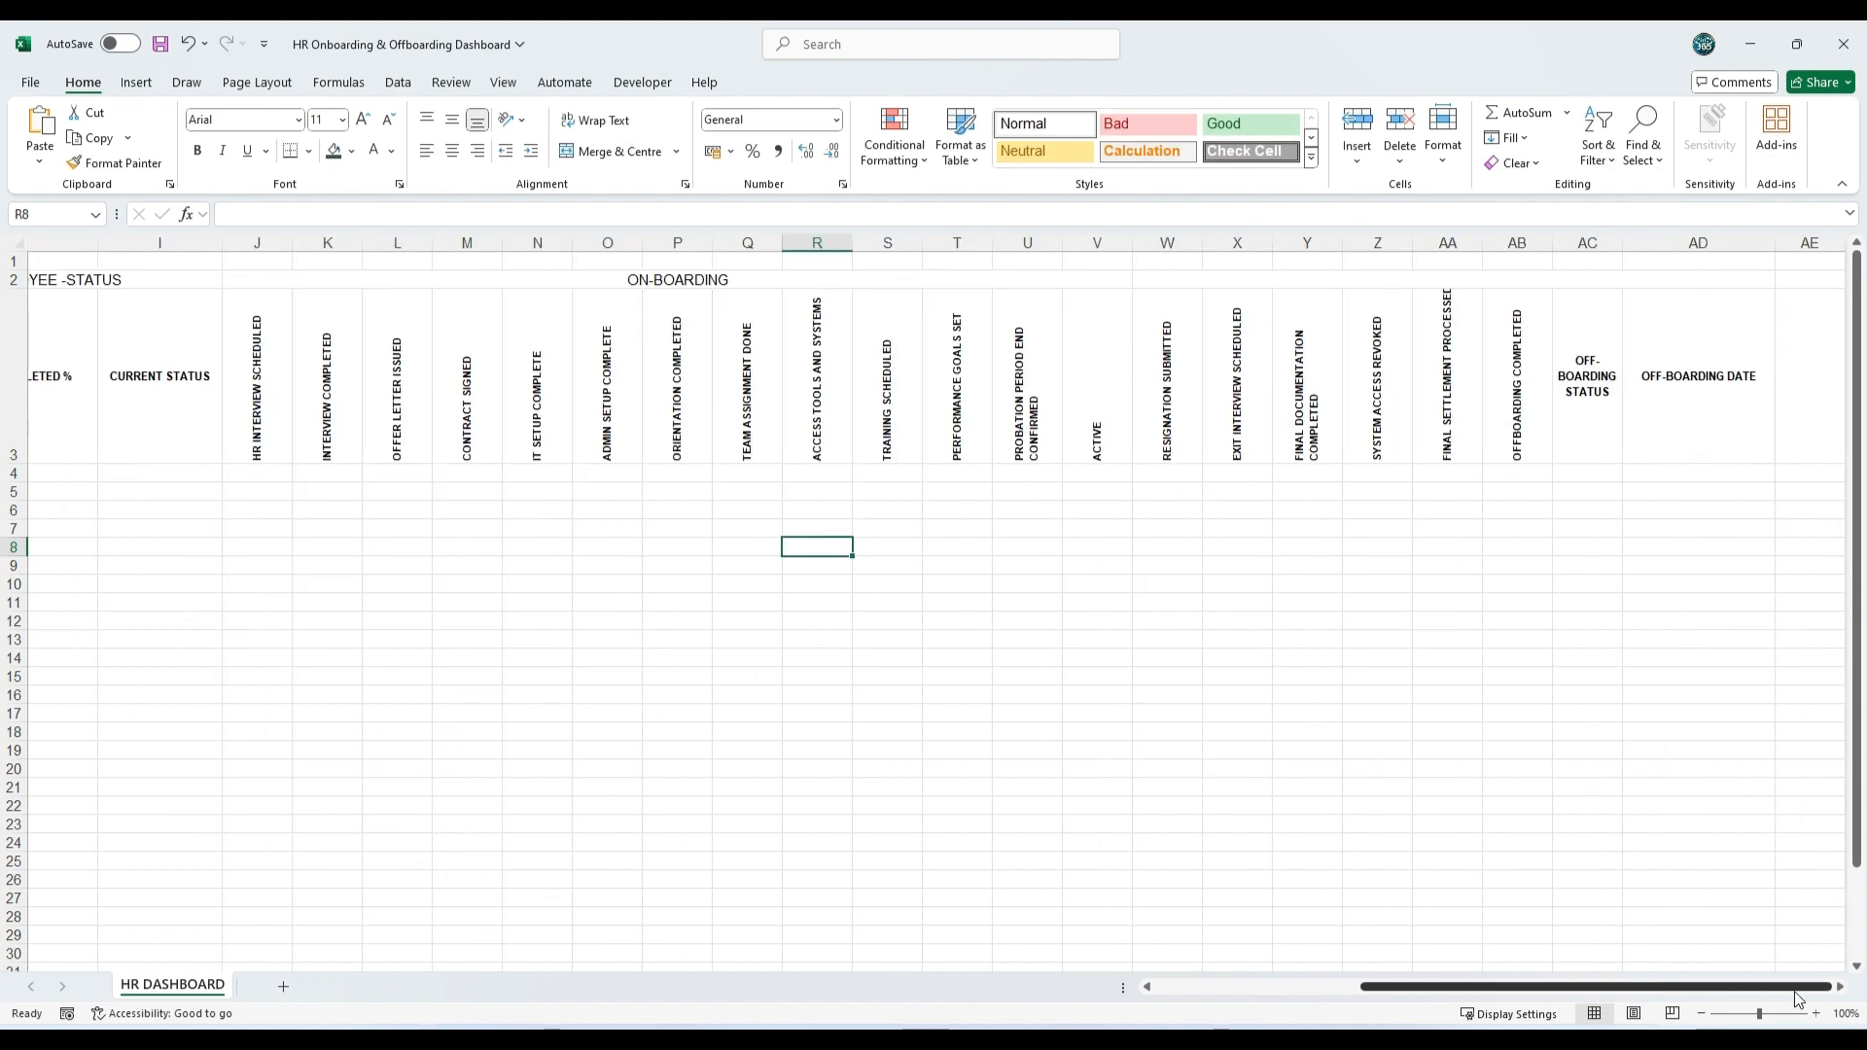
double_click(1204, 279)
text(OFF-BOARDING)
click(1070, 632)
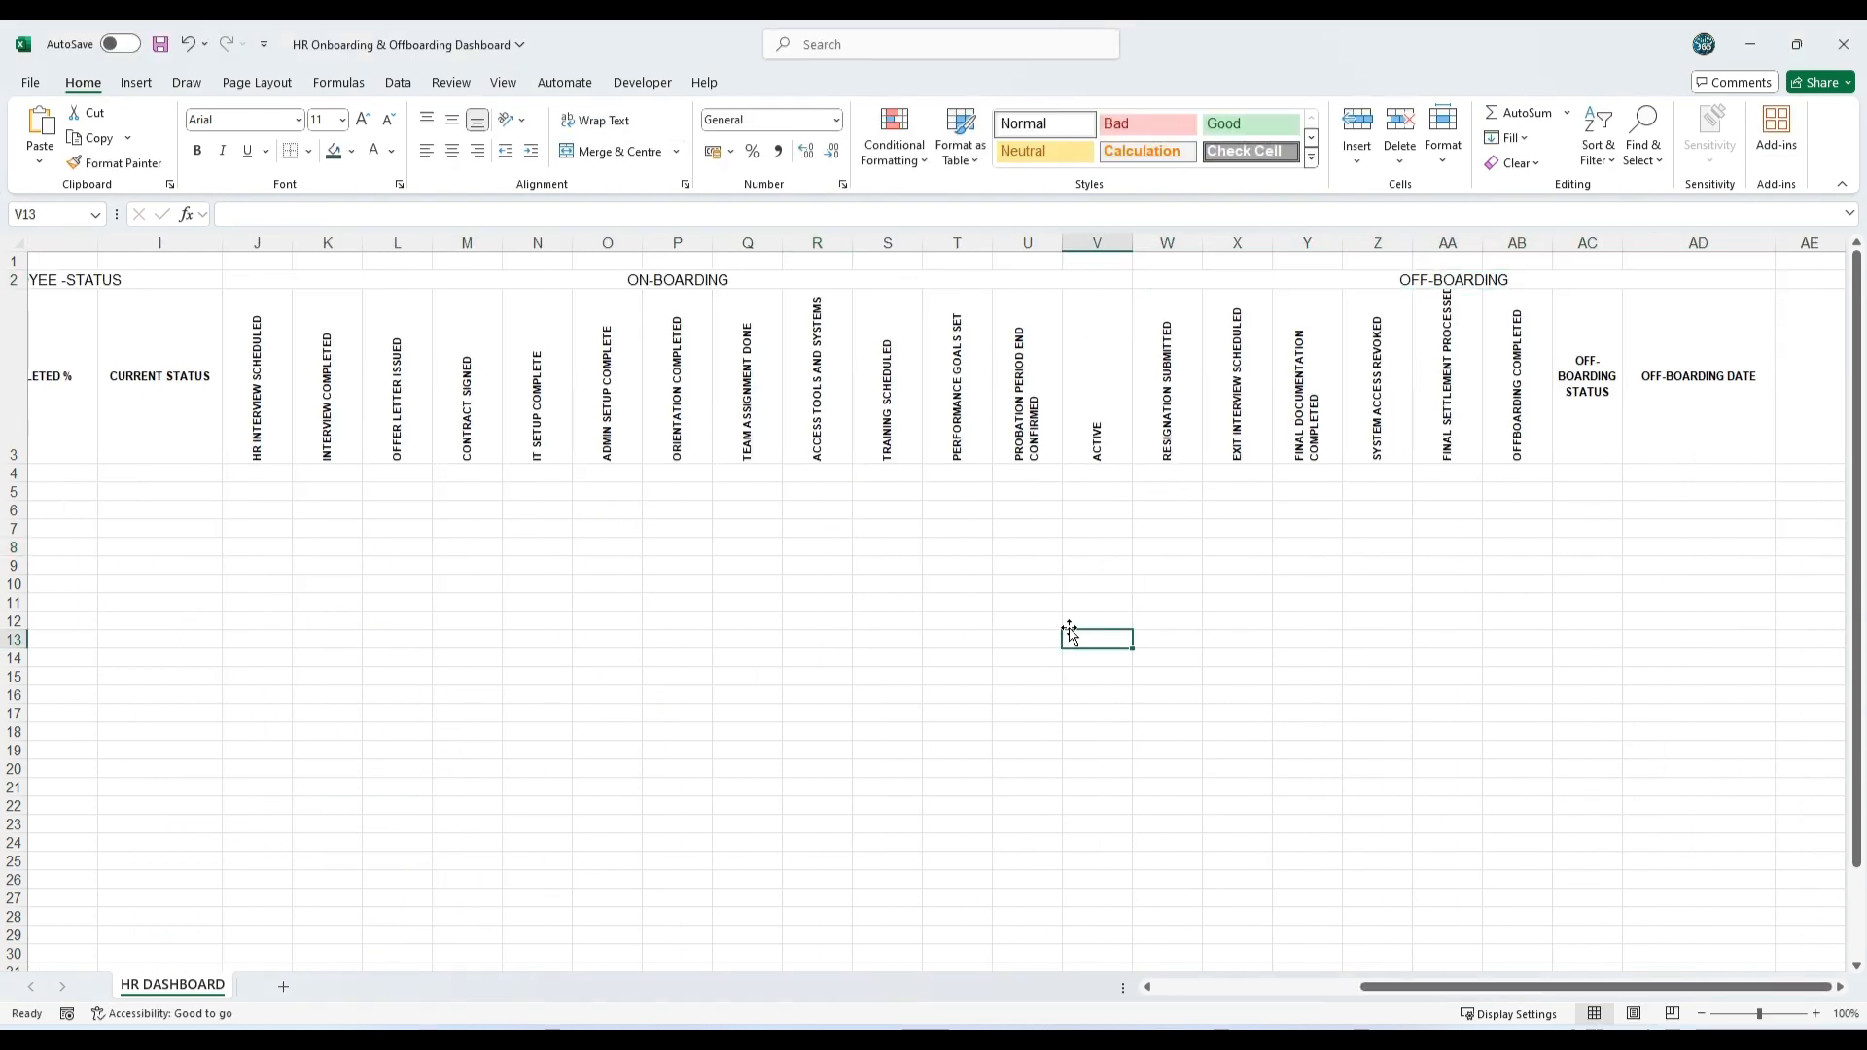
Step: Increase the height of row 1 to about nine standard rows to make banner space above the group titles
scroll(1403, 950, left, 8)
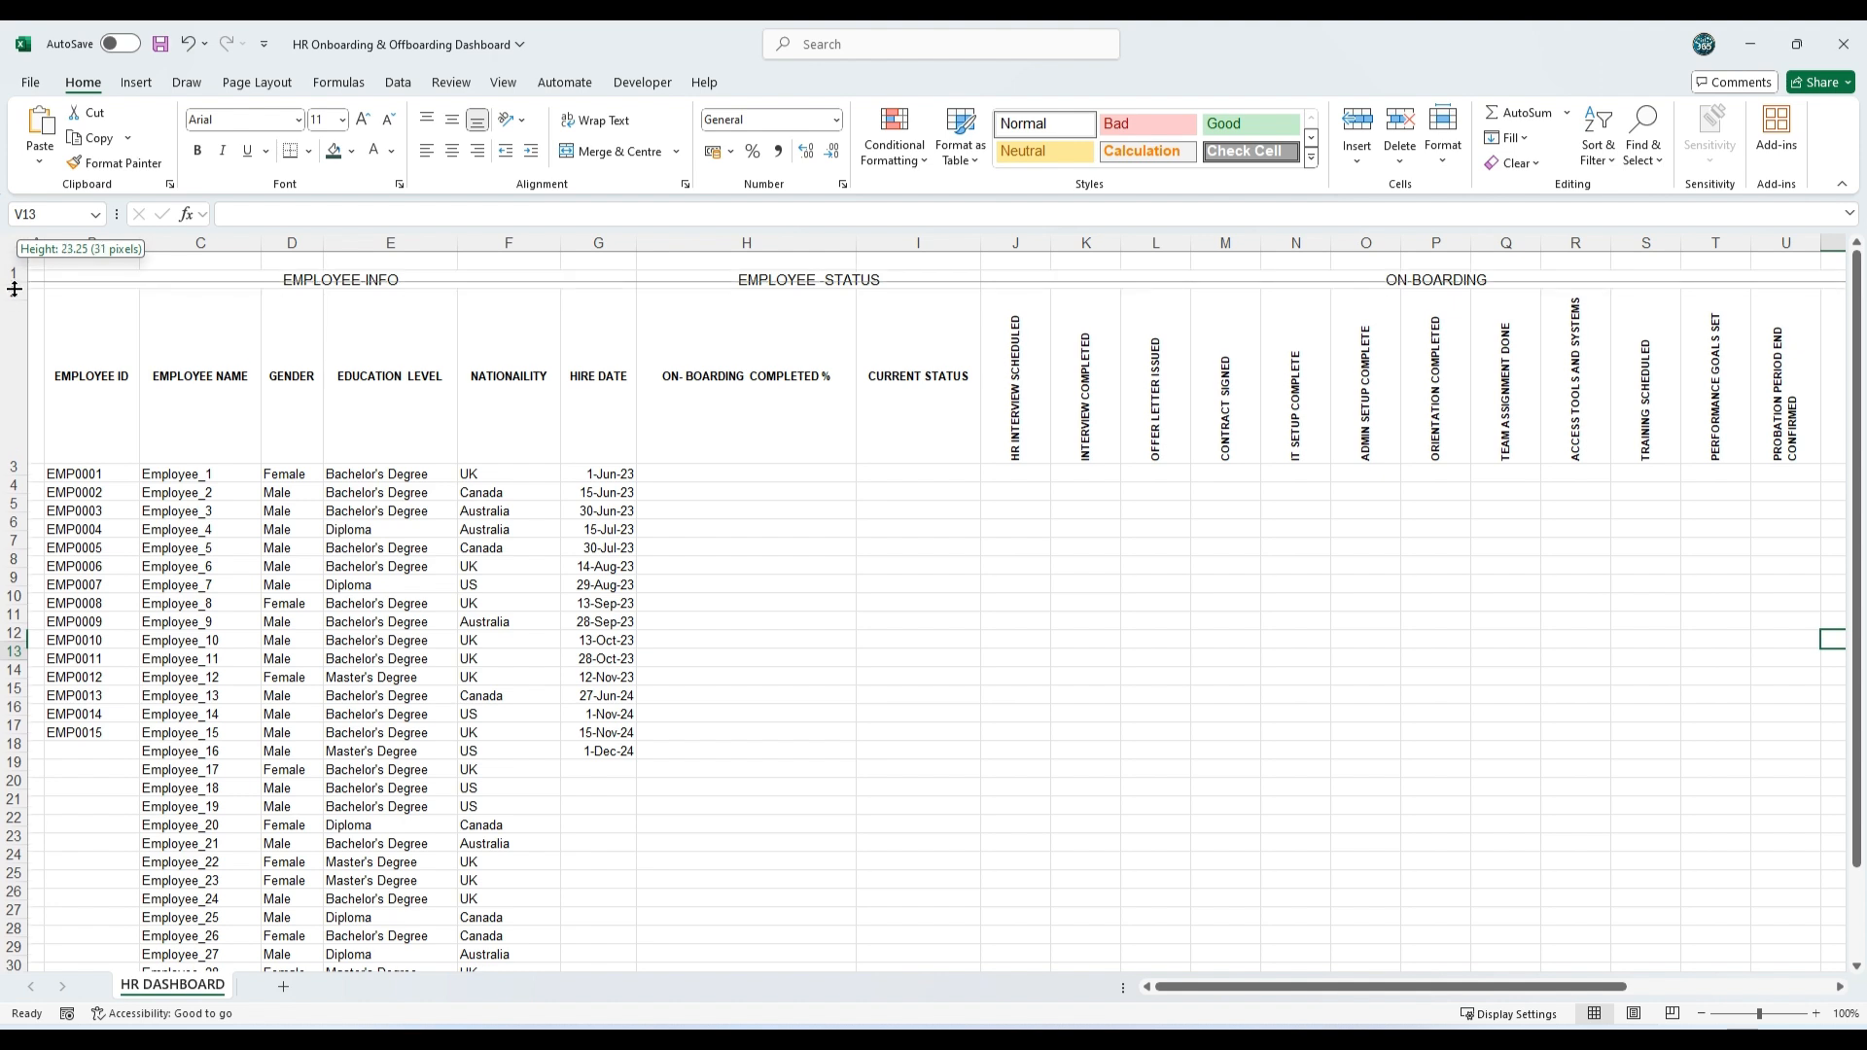
drag(11, 271, 16, 441)
click(884, 727)
click(735, 739)
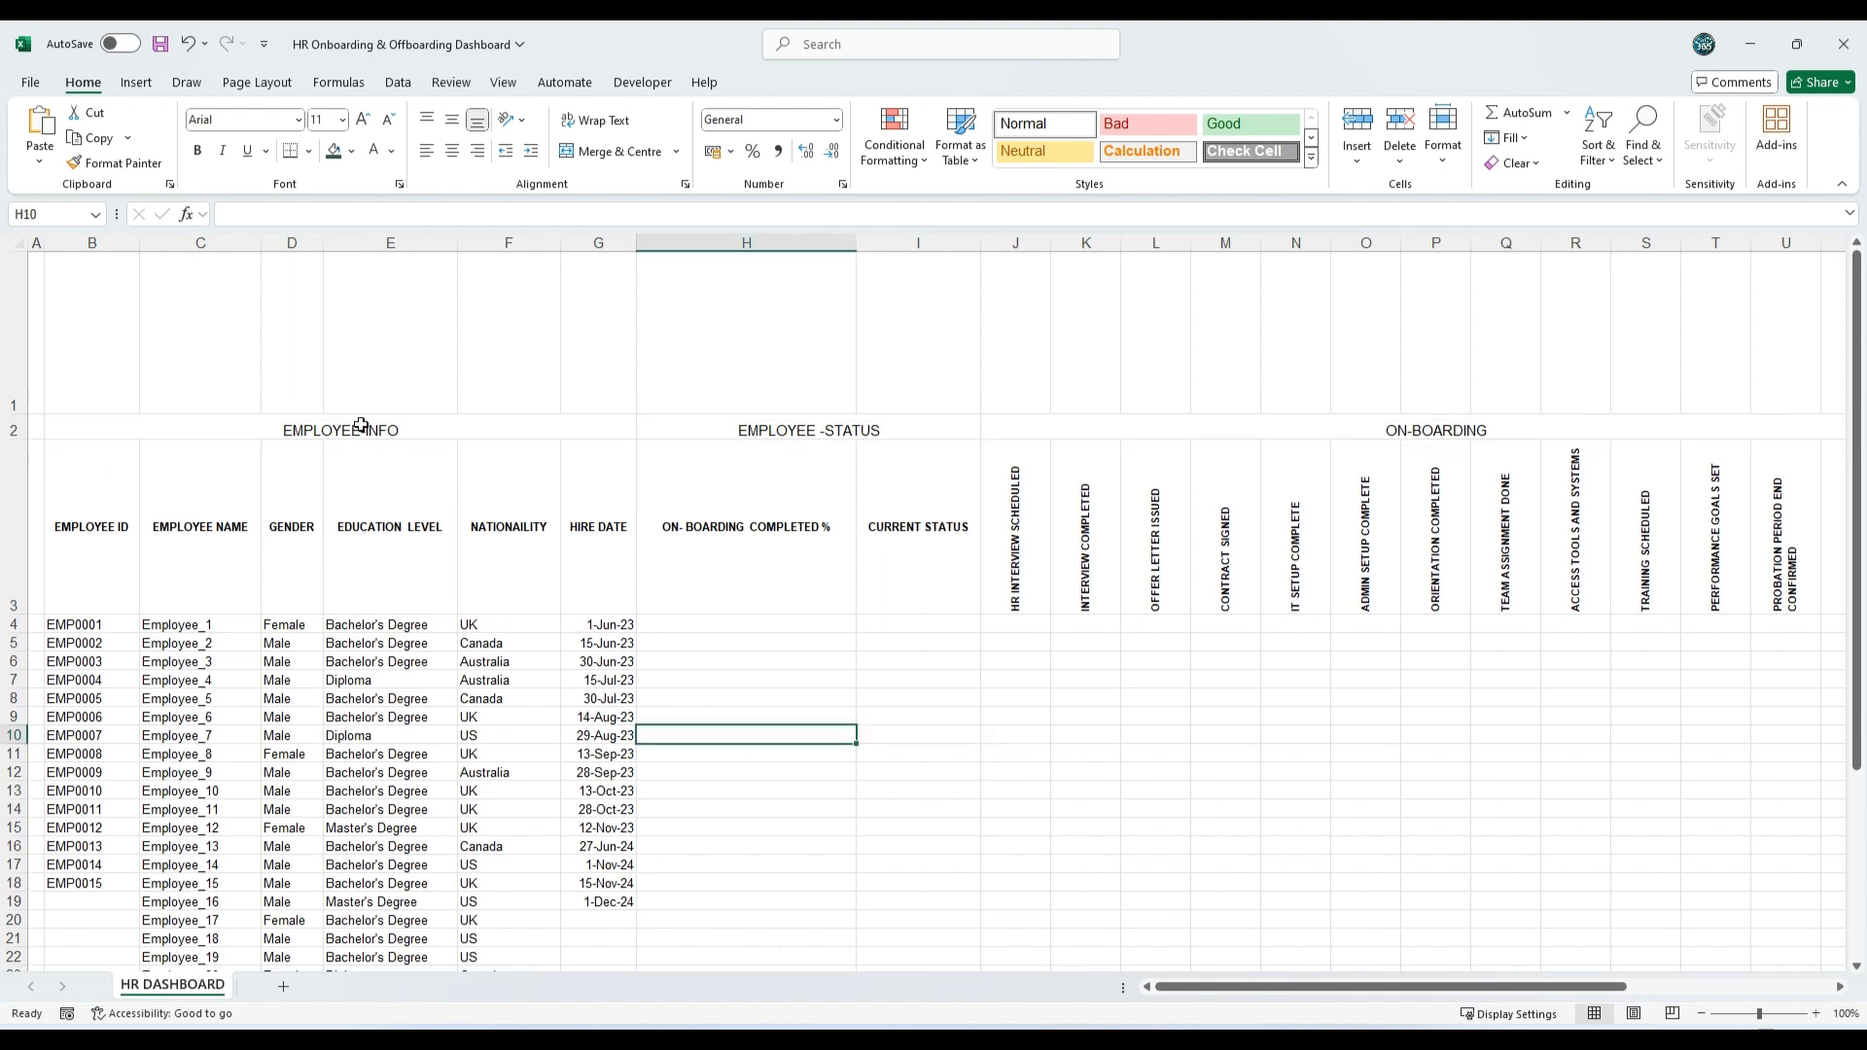
Step: Format the four group titles in row 2 as middle-aligned, bold, size 14
drag(361, 425, 1834, 429)
click(455, 122)
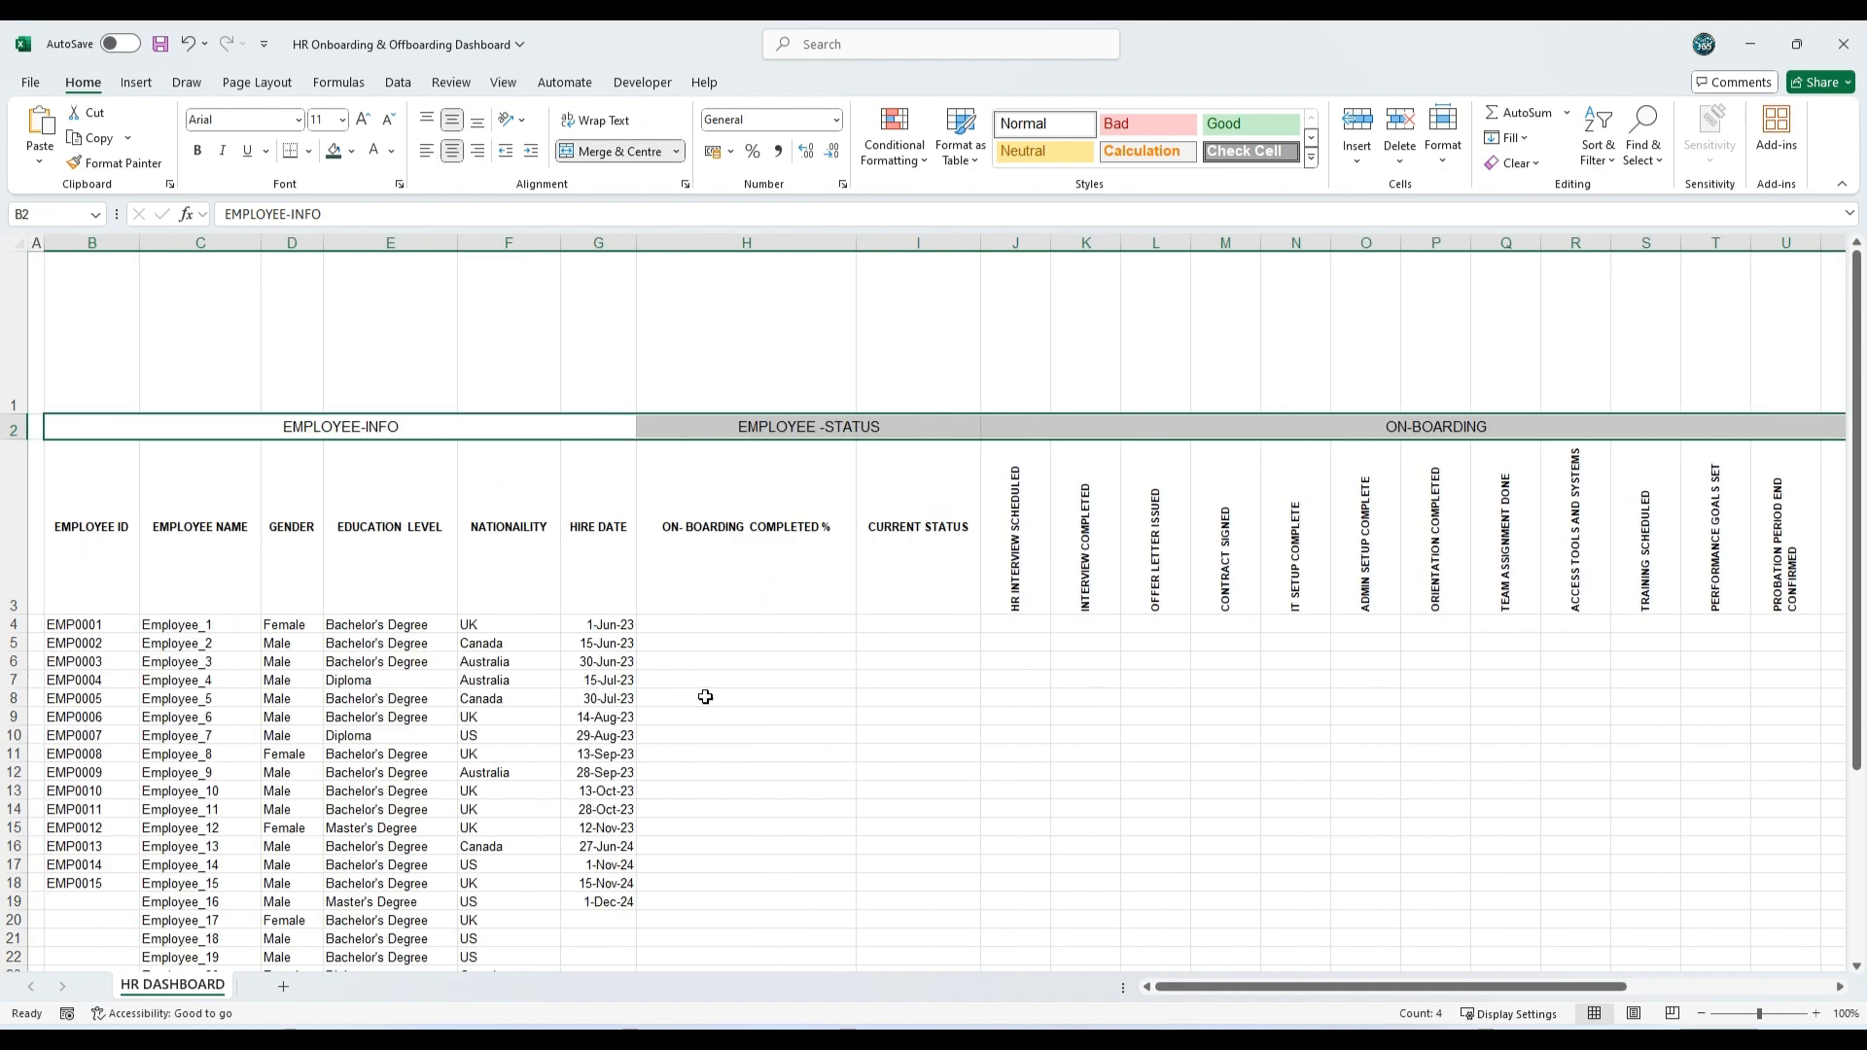
click(363, 120)
click(363, 119)
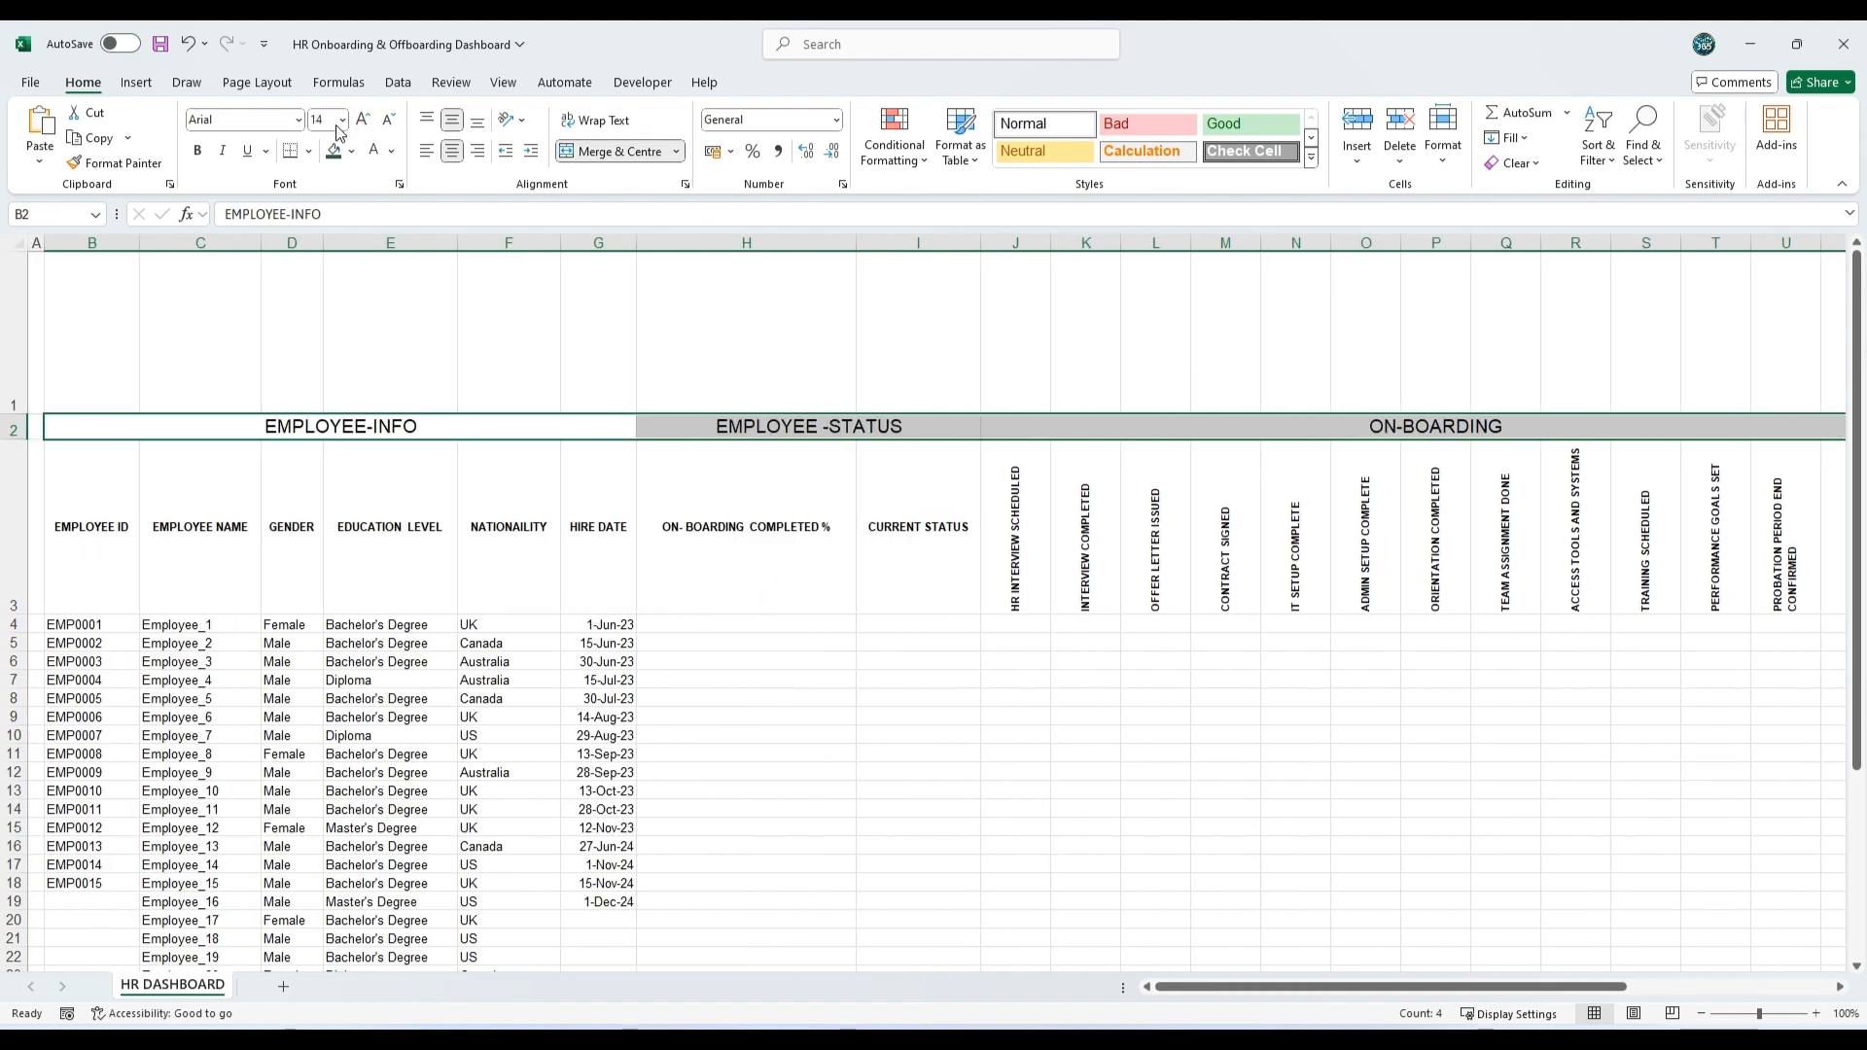
click(198, 151)
click(1220, 791)
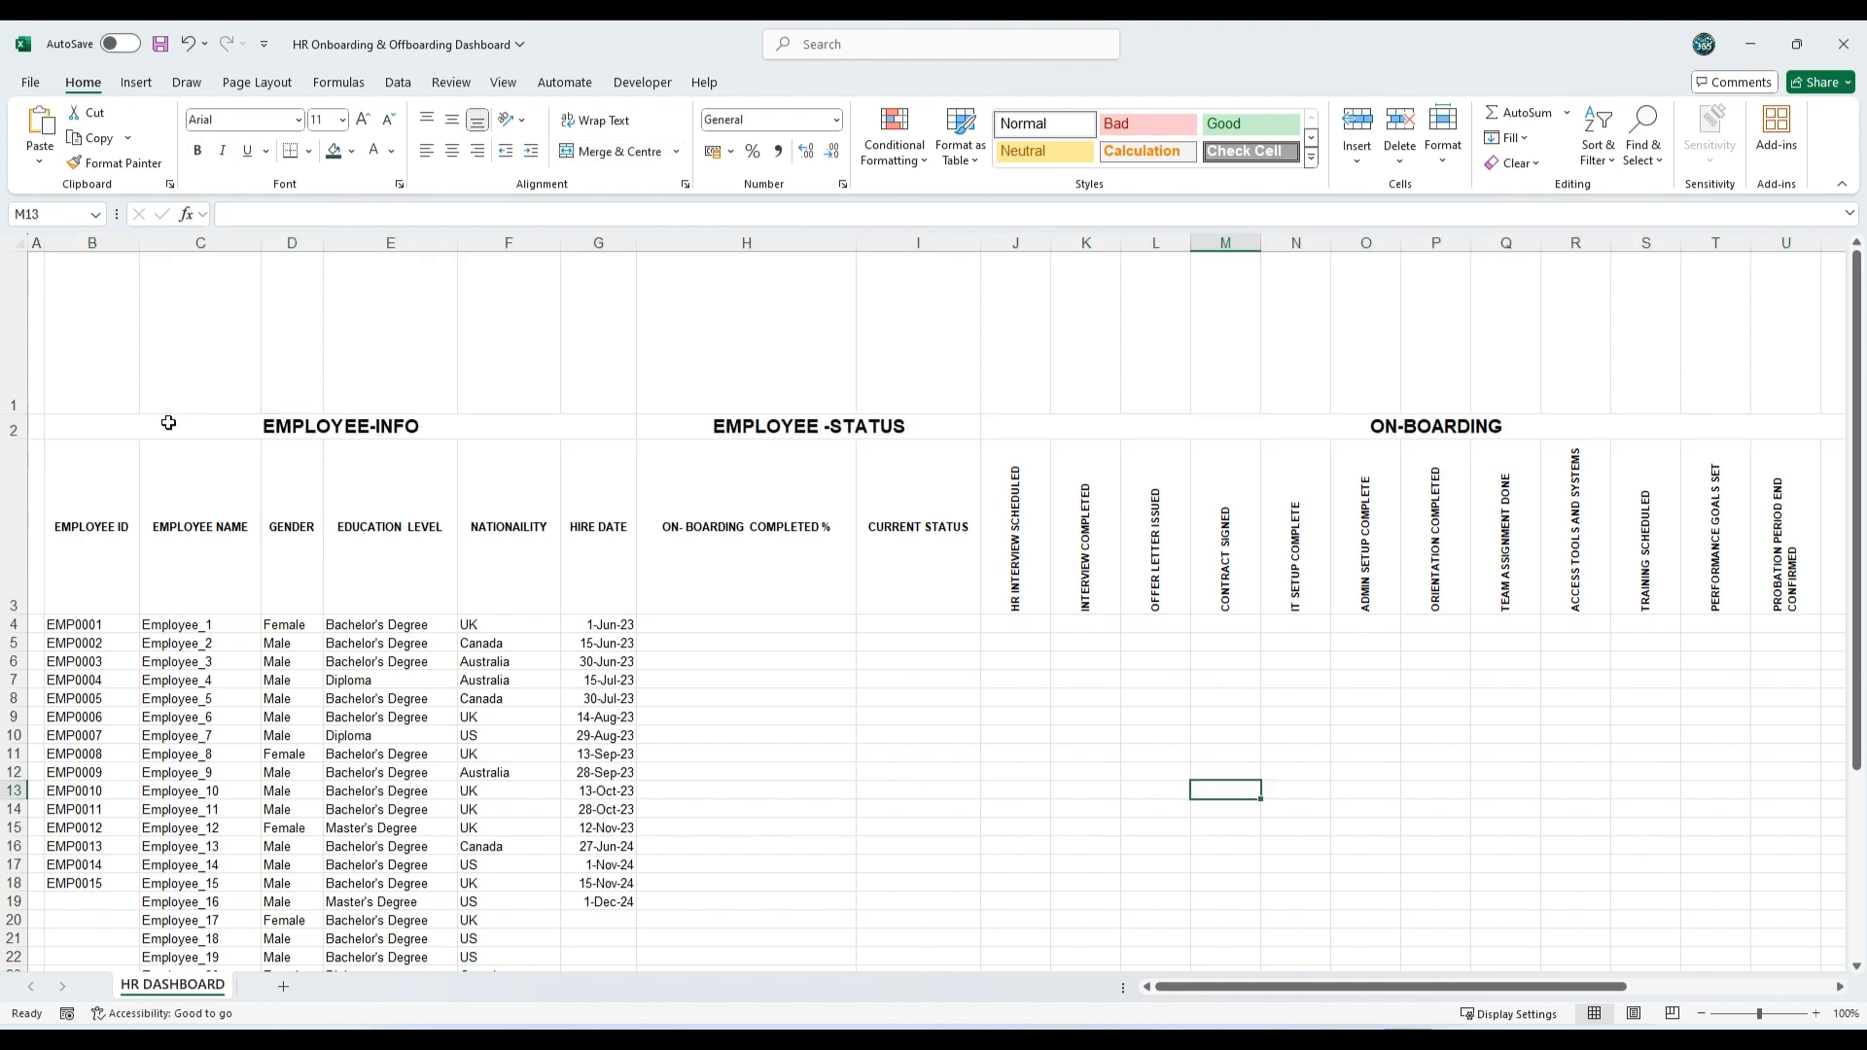
Step: Merge and centre the tall banner cells B1:AD1 across the full width of the table
drag(96, 312, 1698, 354)
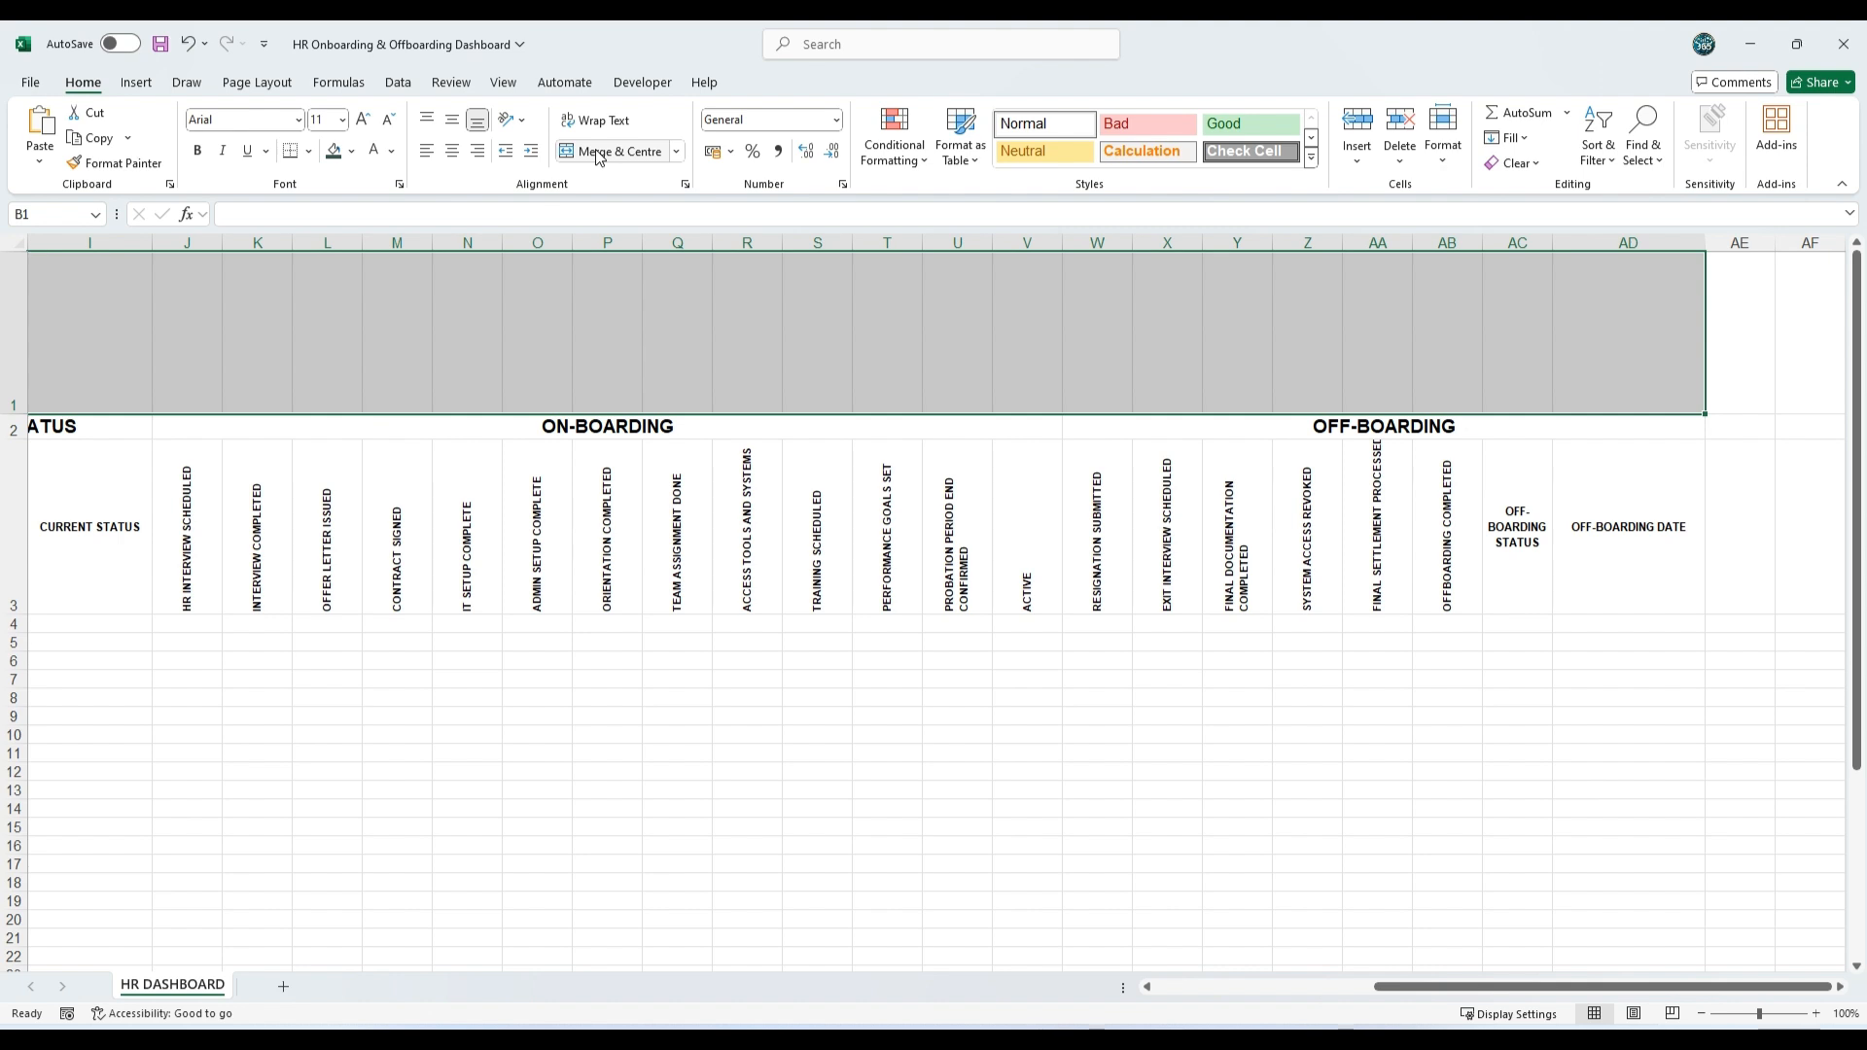
click(597, 153)
Step: Apply the darkest teal theme fill with white text to the banner, the headings through Active (B2:V3) and the employee records
drag(120, 425, 790, 447)
scroll(28, 405, down, 2)
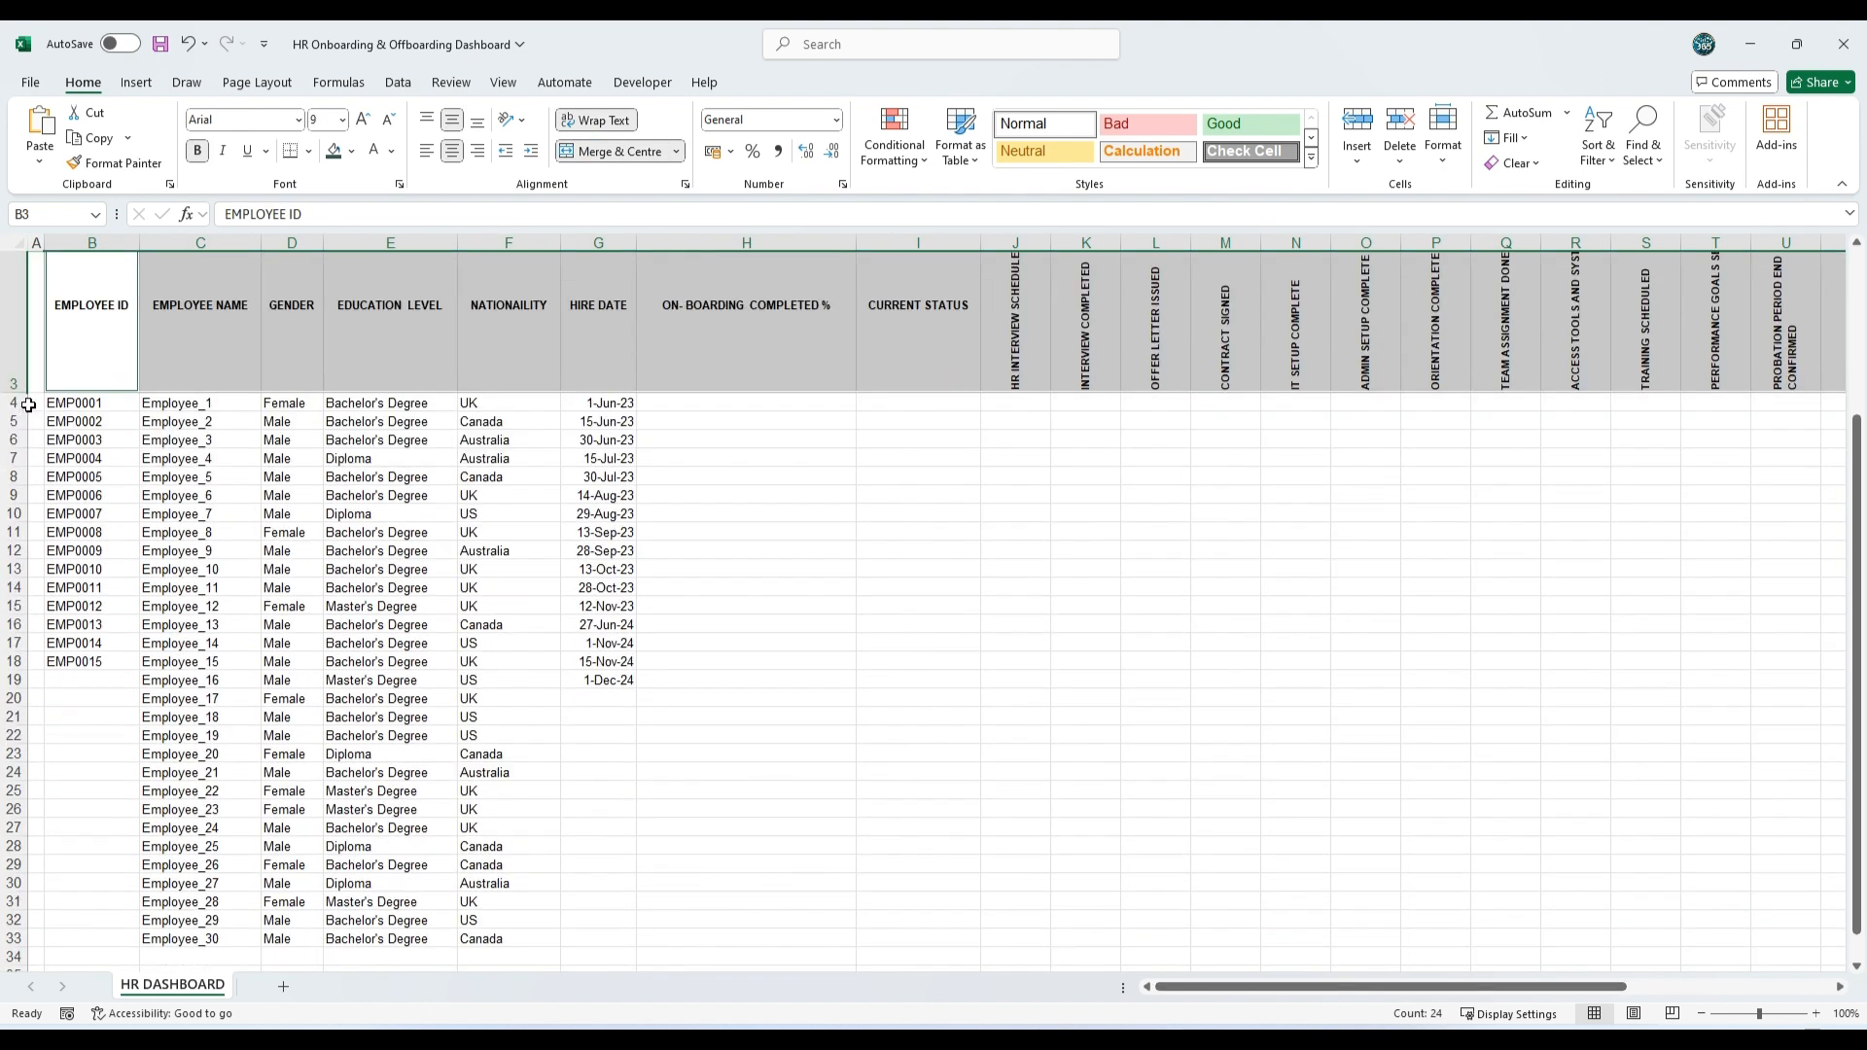
drag(63, 404, 584, 821)
scroll(1033, 800, up, 1)
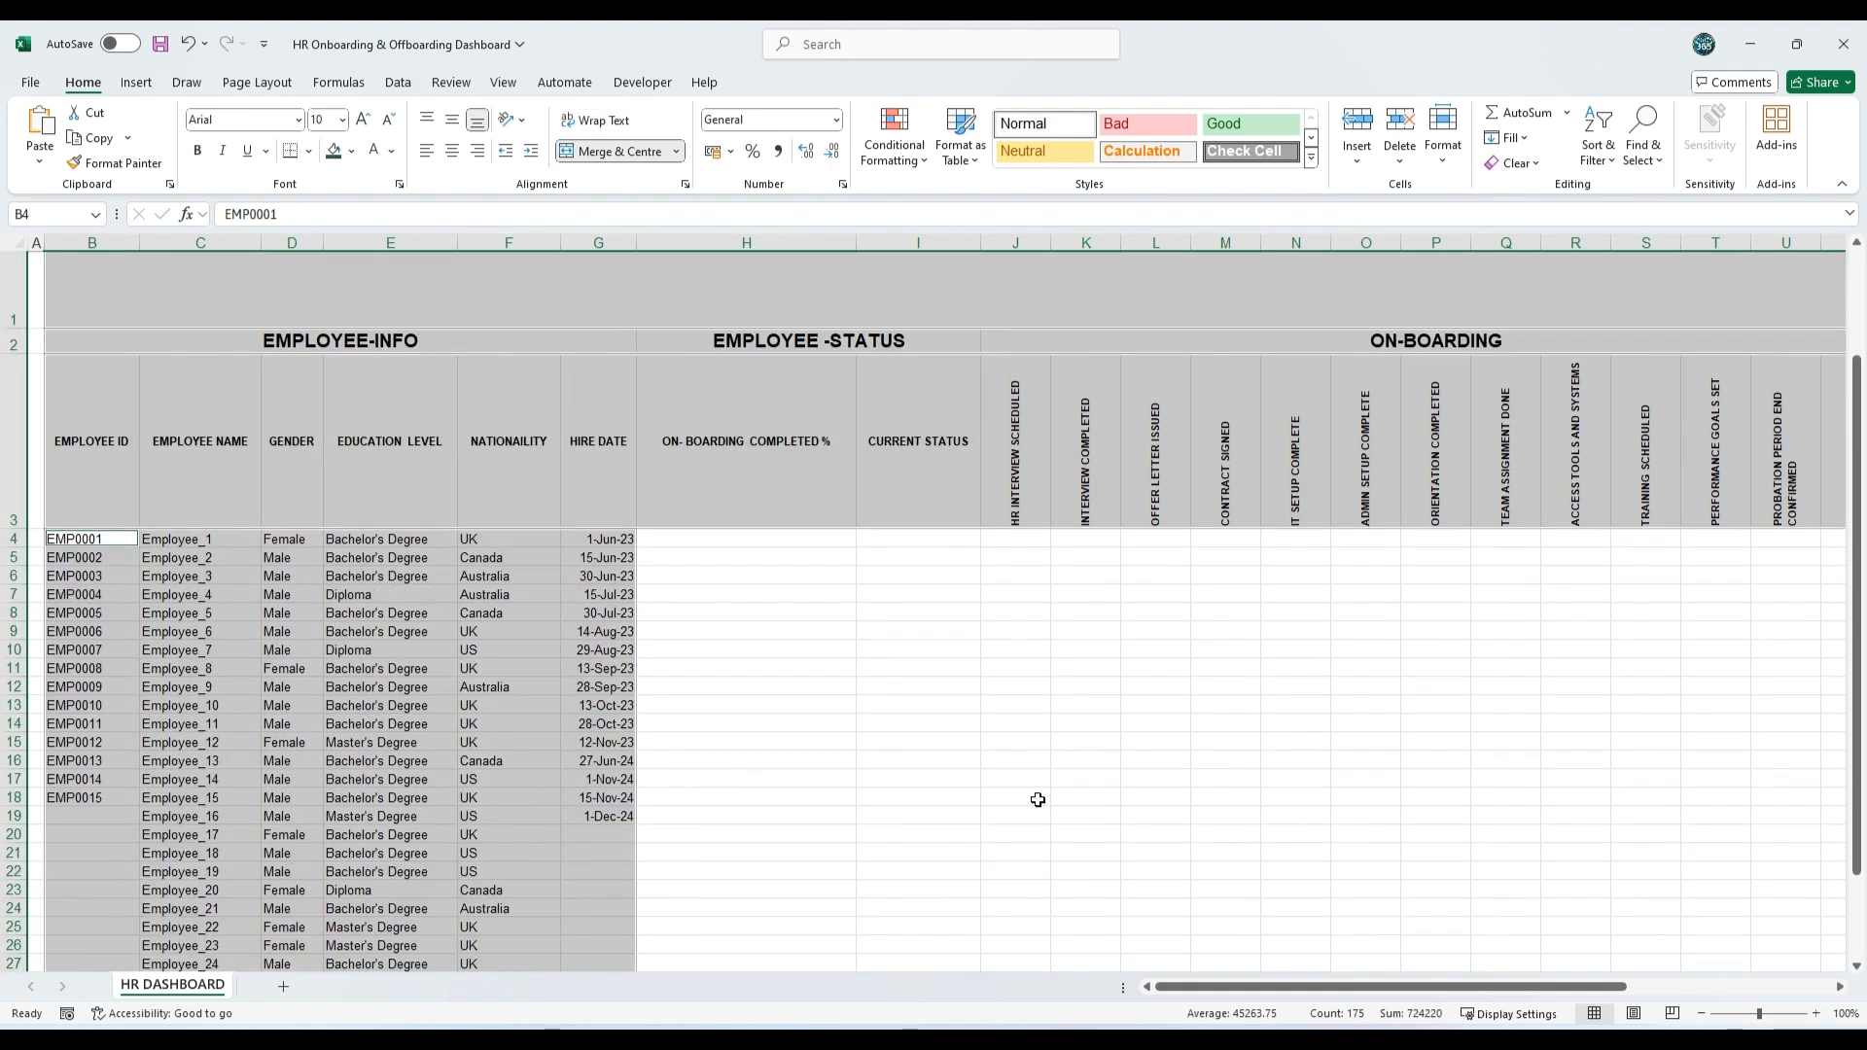
drag(1356, 987, 1656, 996)
drag(1638, 1000, 1289, 1000)
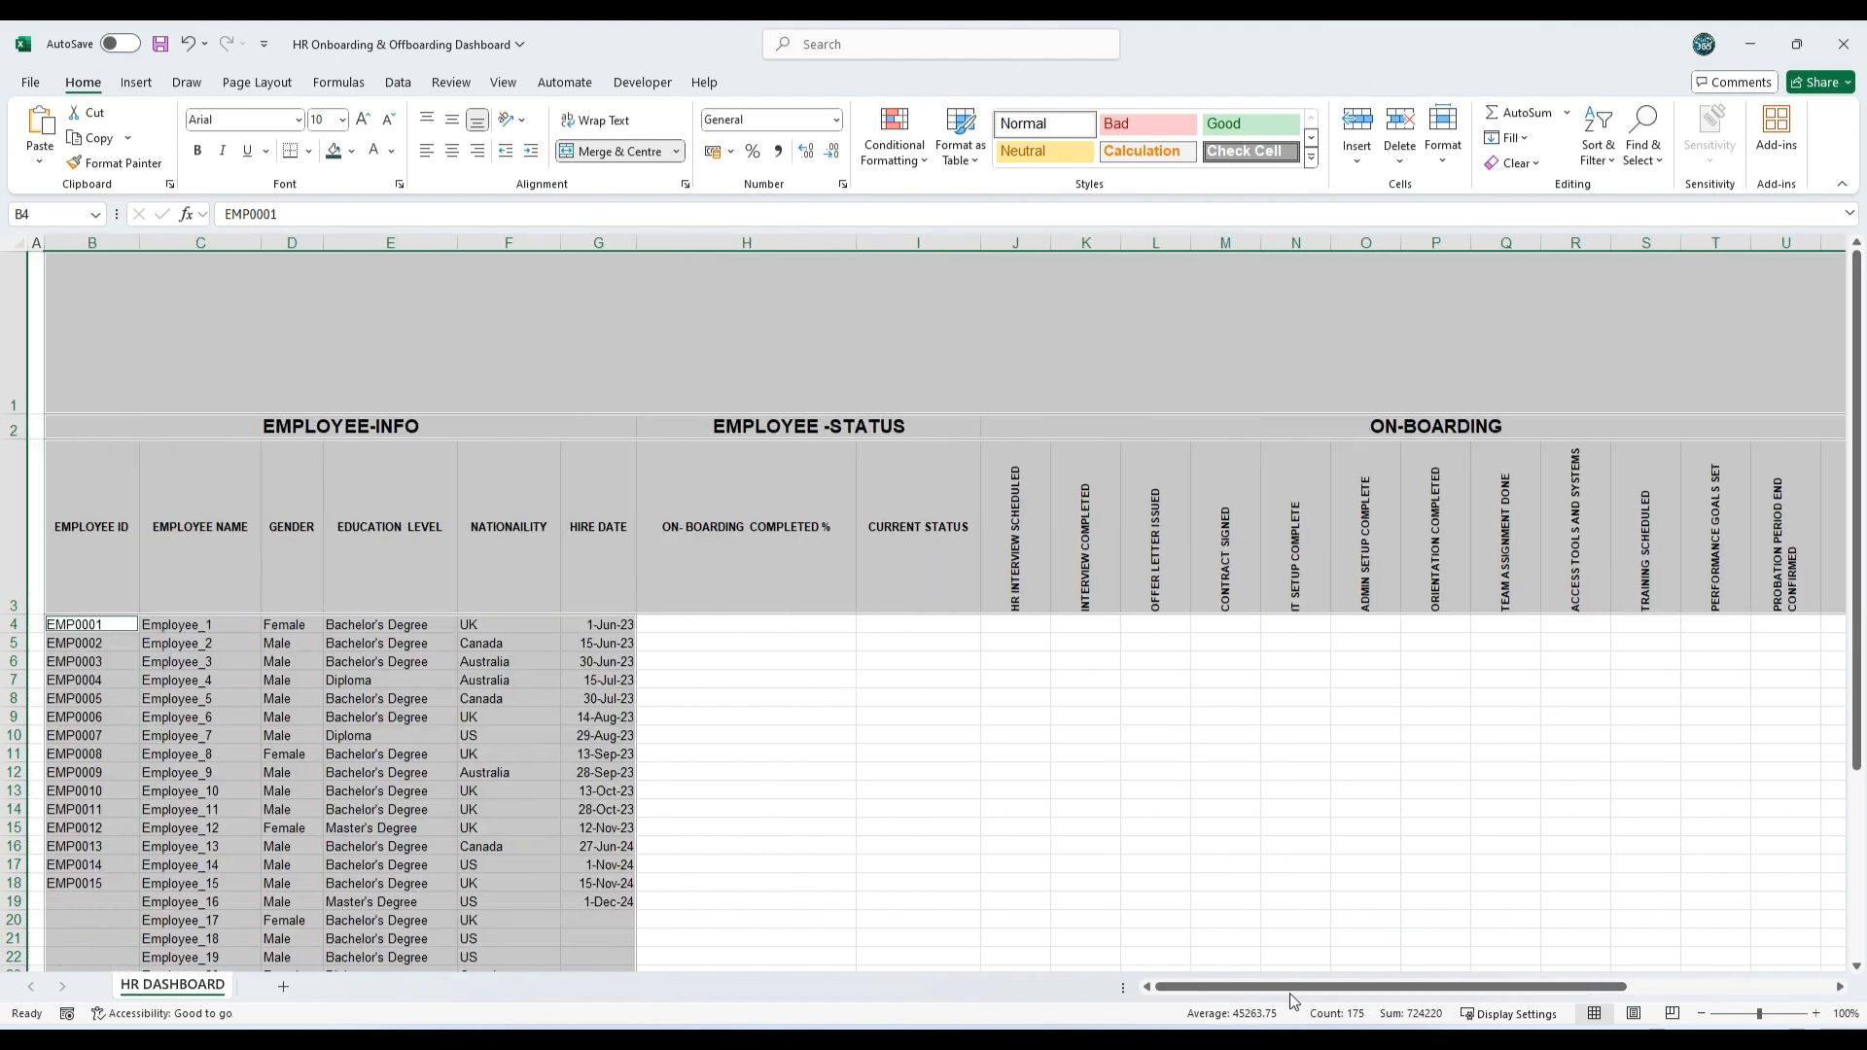
click(351, 151)
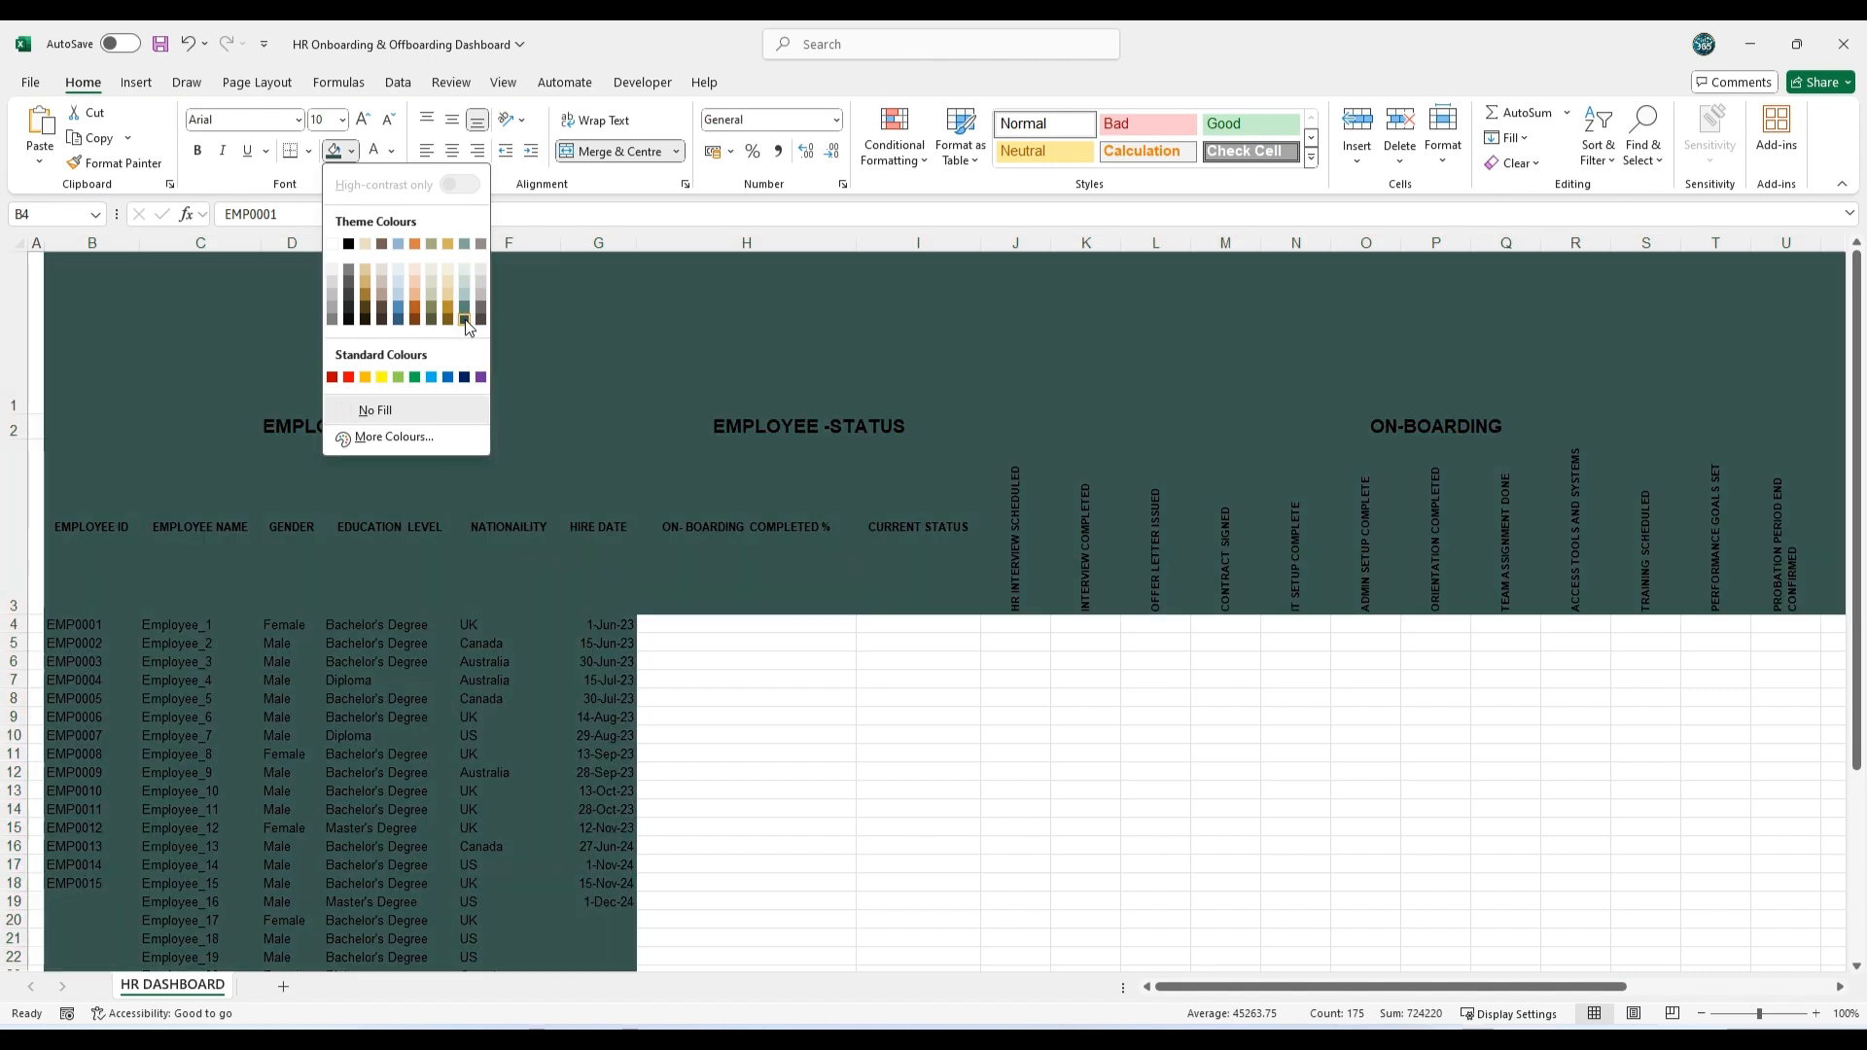
click(464, 321)
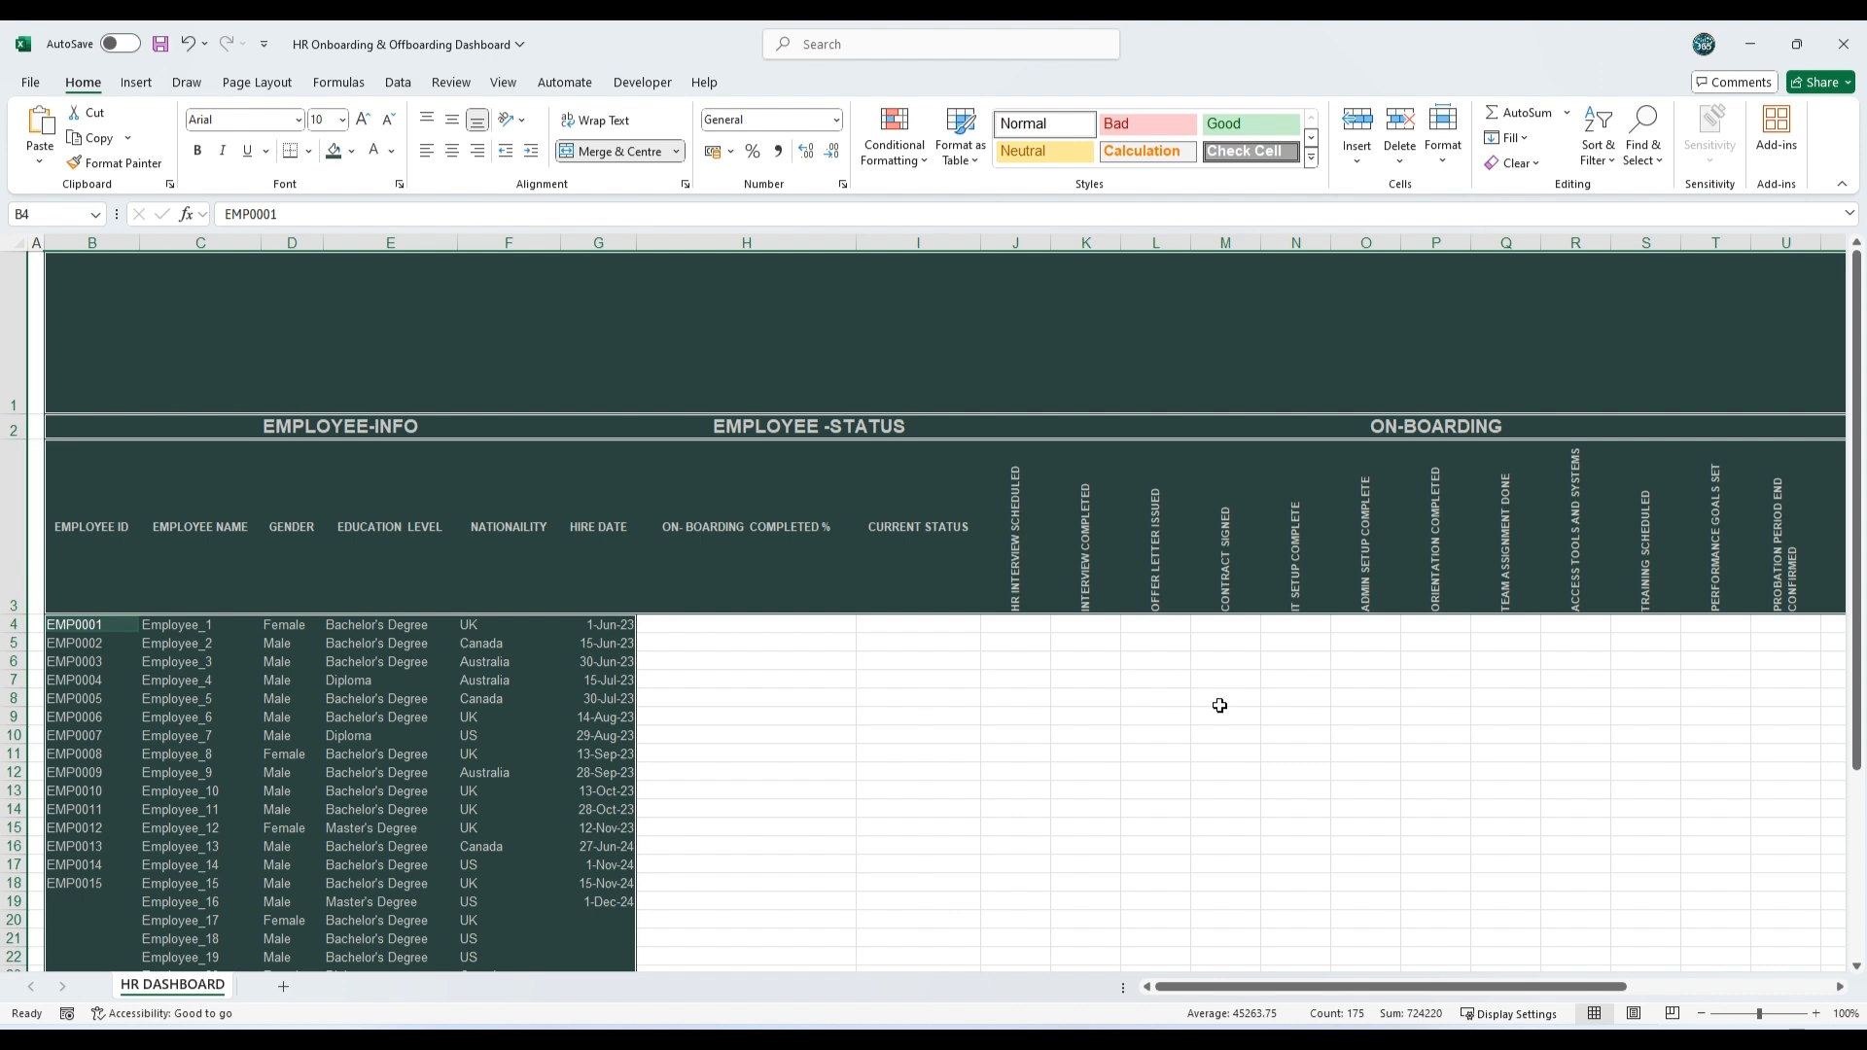
Step: Apply white double-line borders around all cells of the selected banner, headings and employee records
click(309, 152)
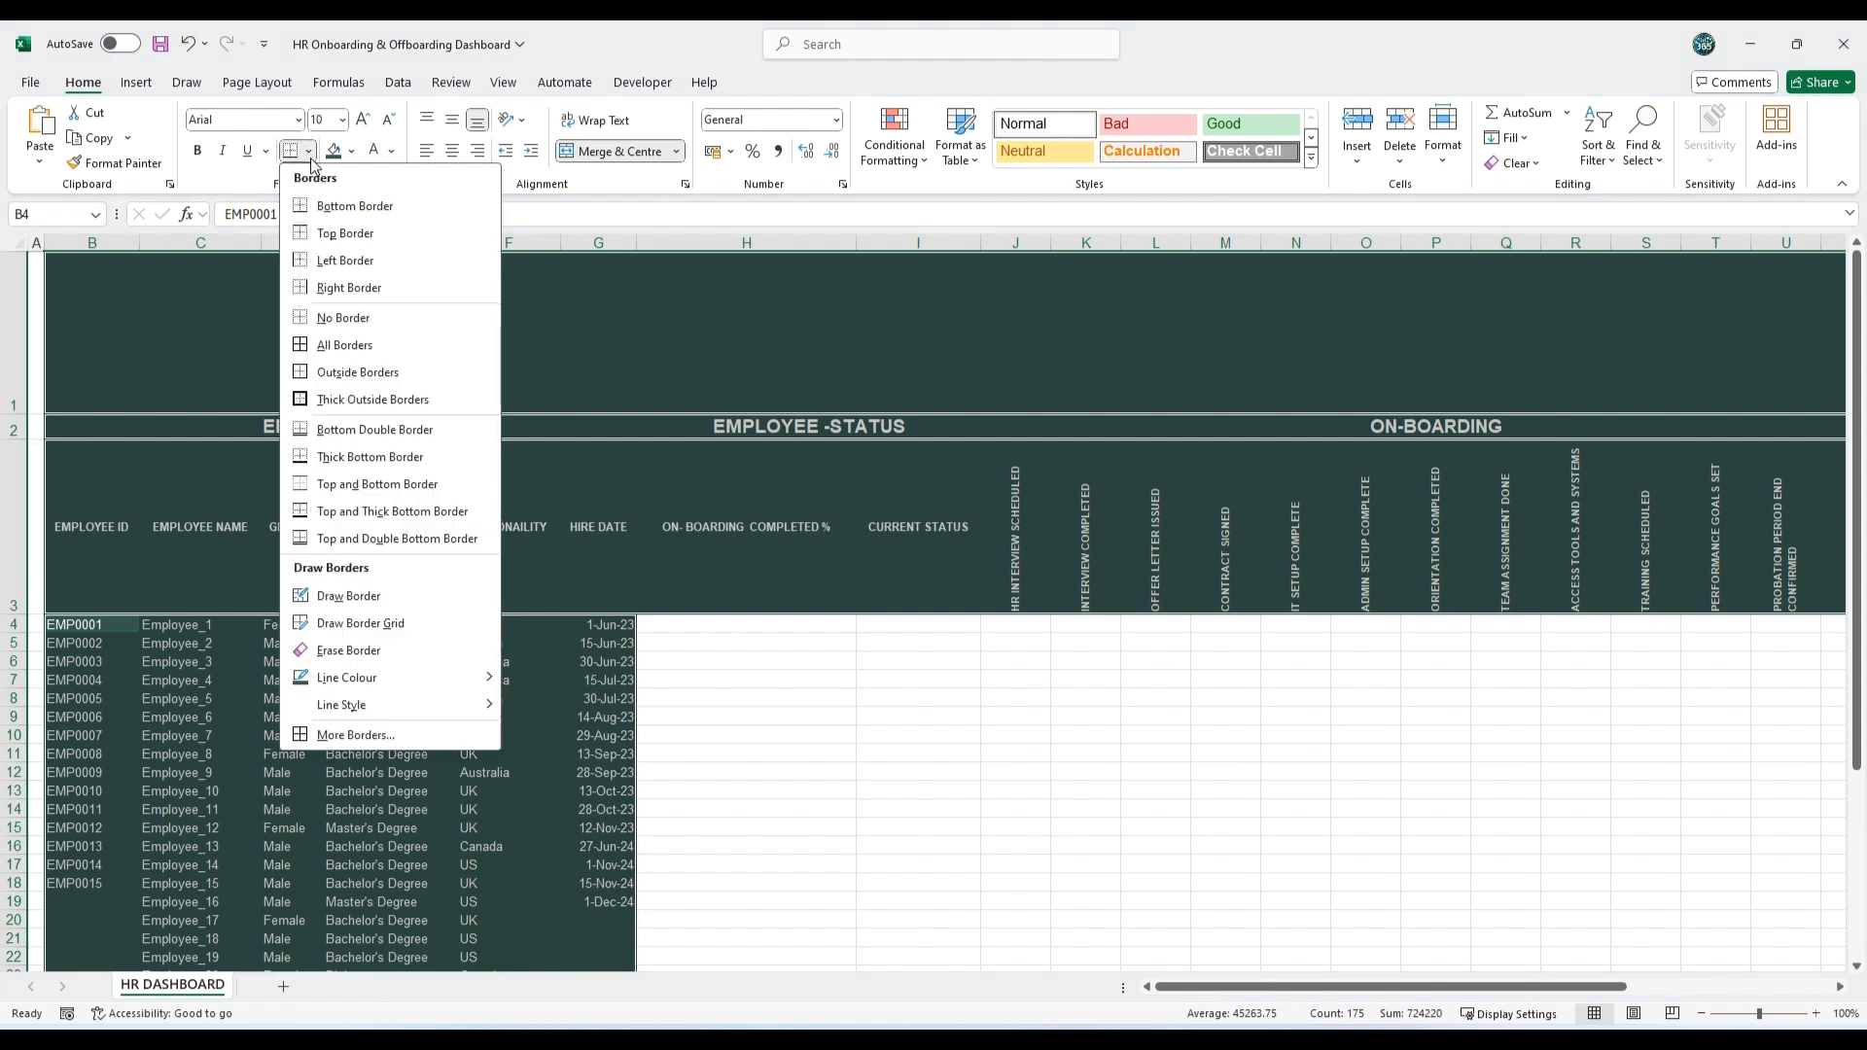
mouse_move(387, 708)
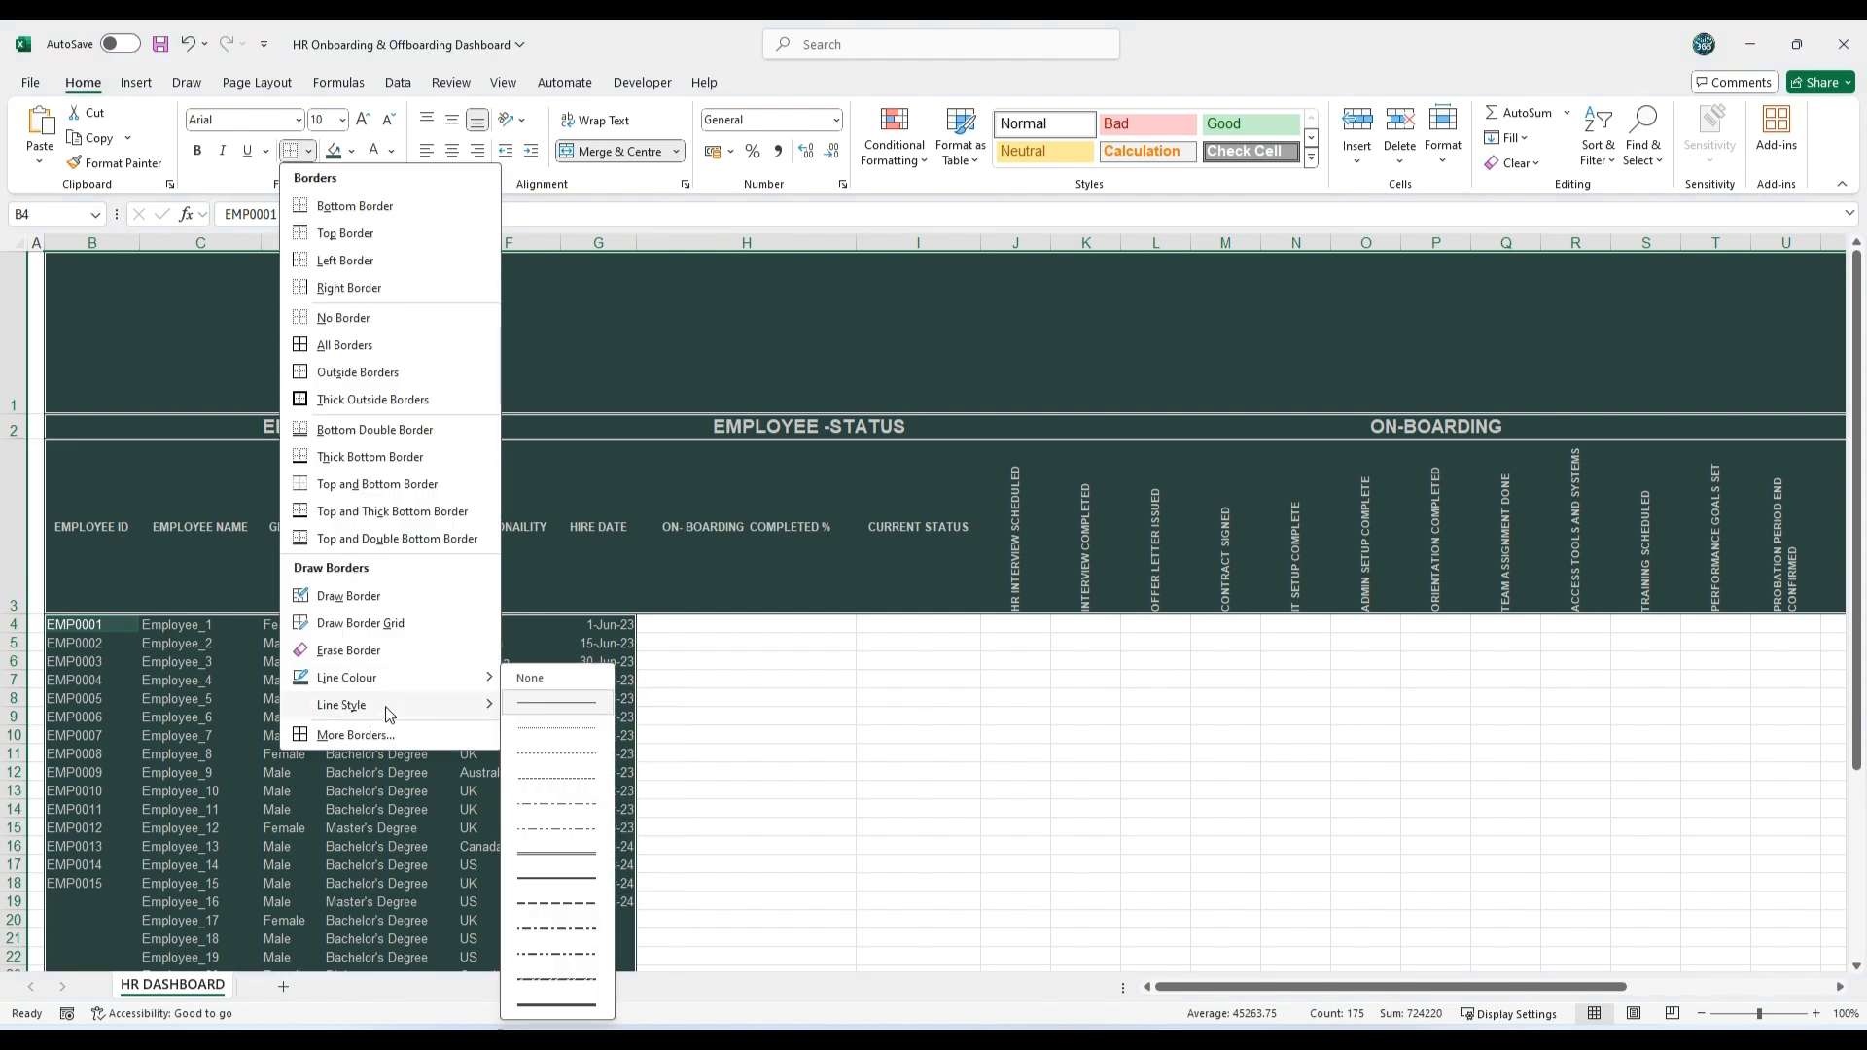
click(547, 850)
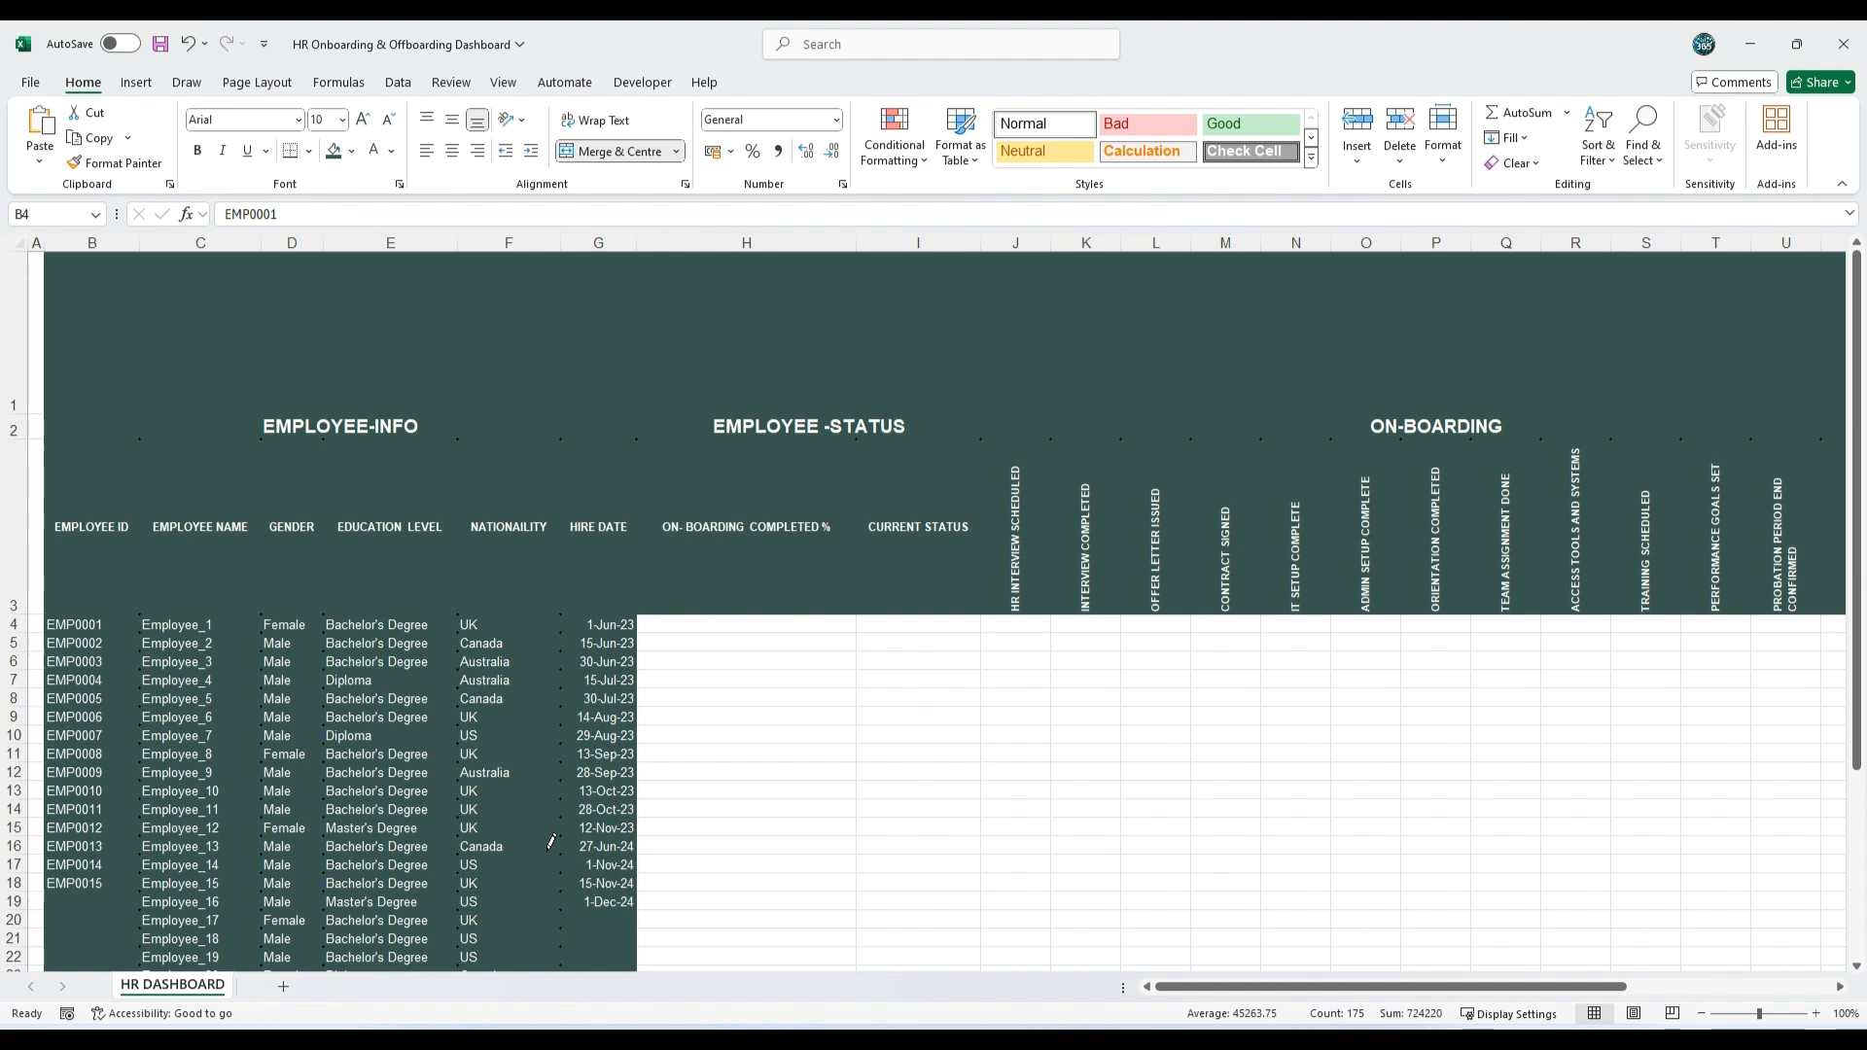
click(308, 151)
mouse_move(481, 678)
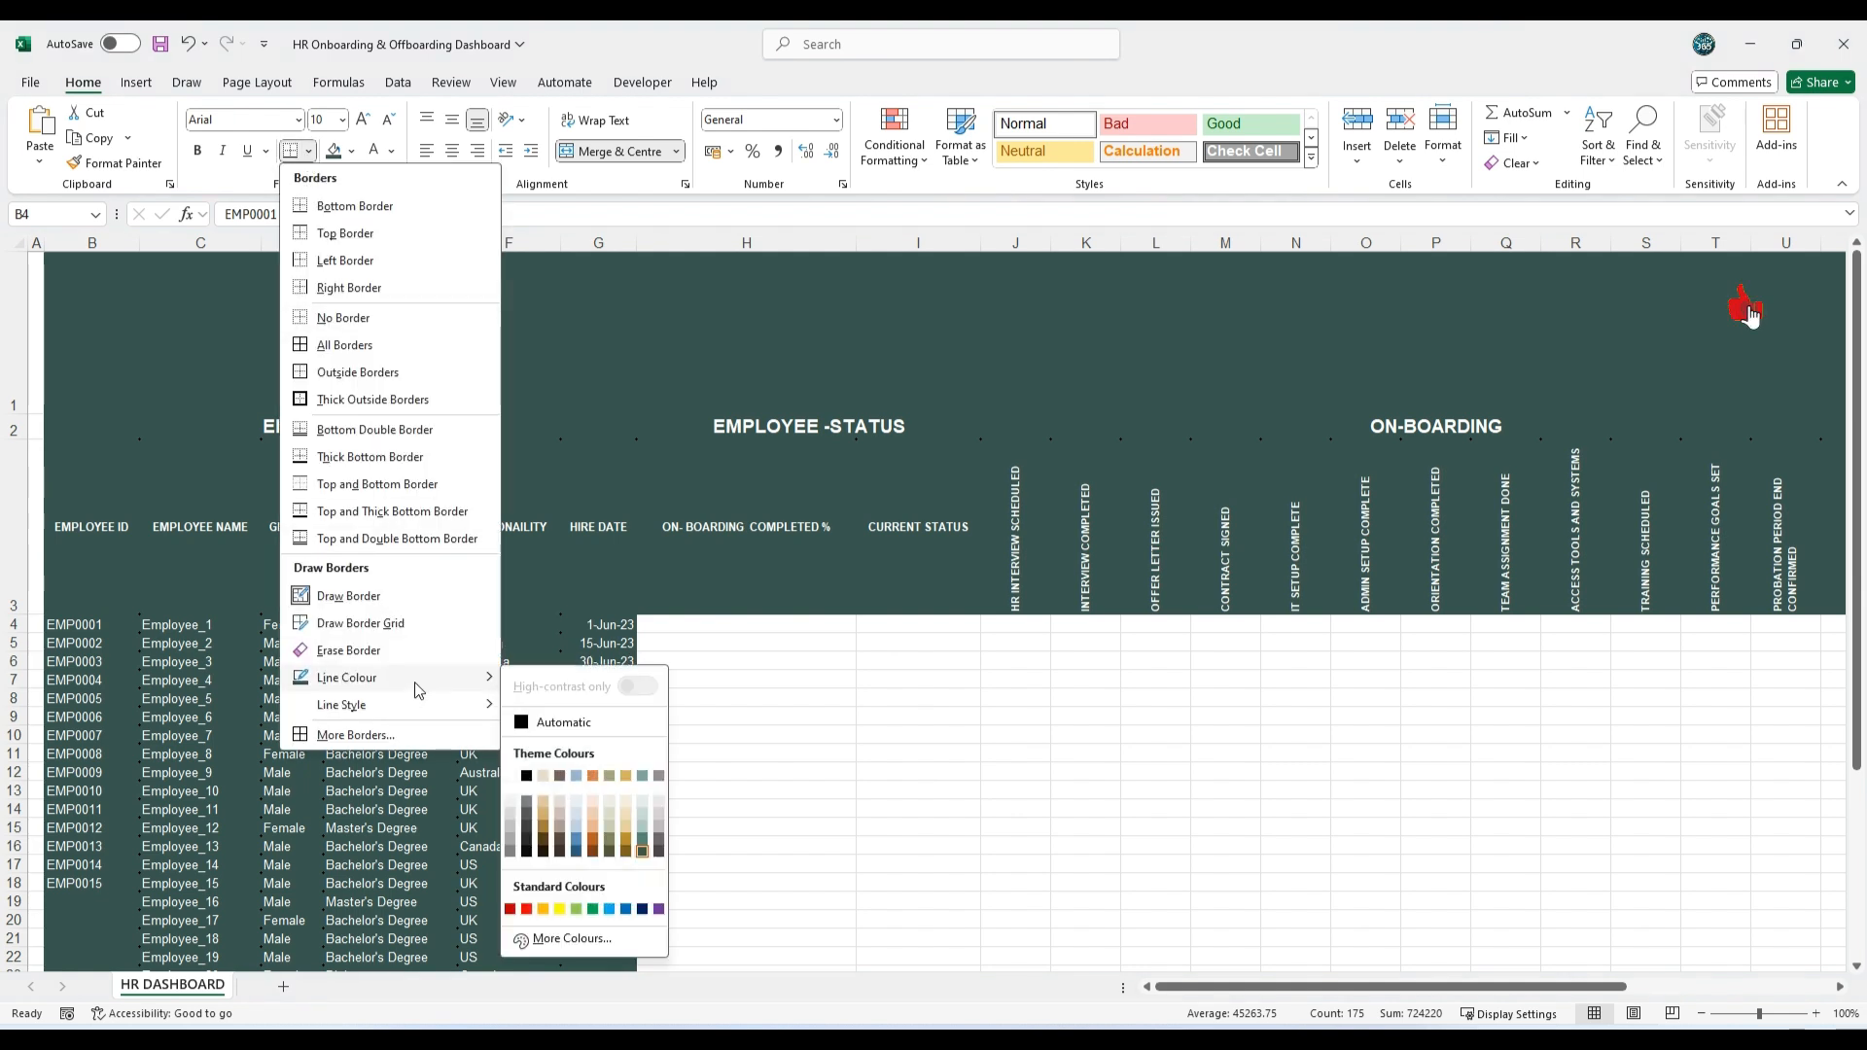
click(511, 775)
click(309, 152)
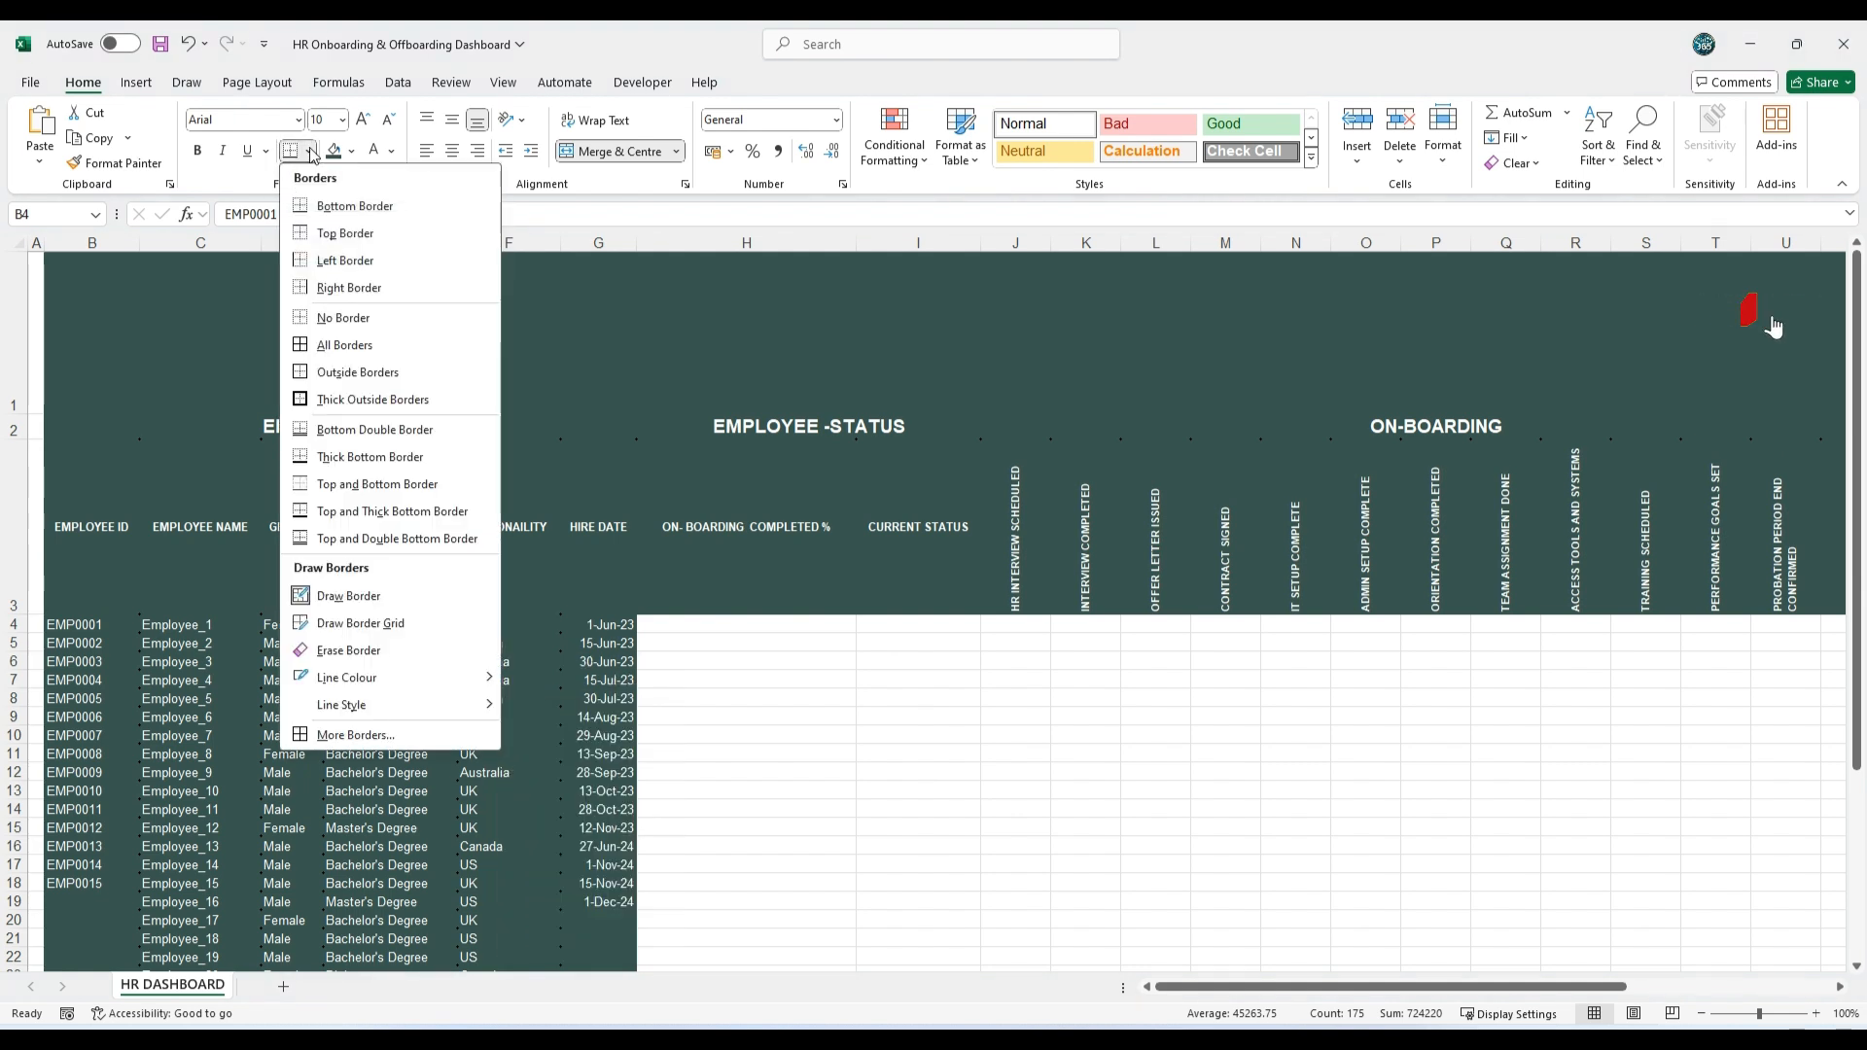
click(333, 346)
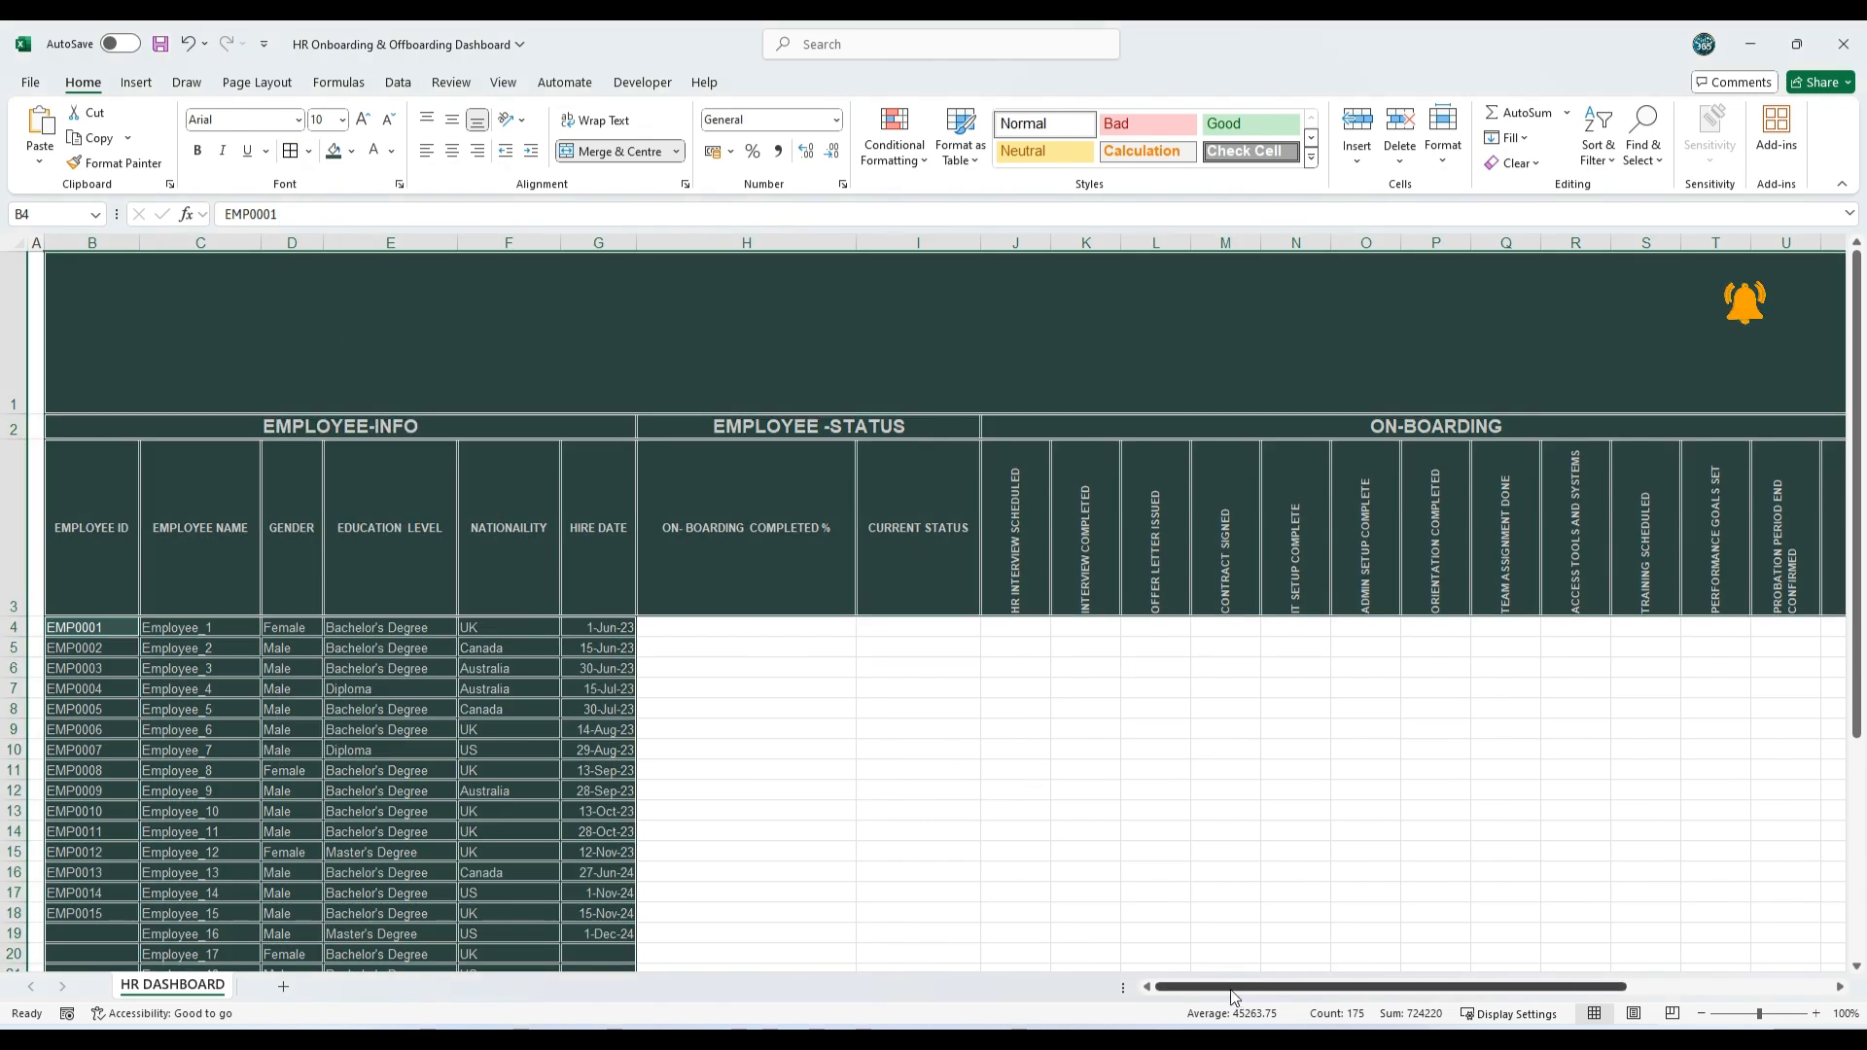
Step: Fill the OFF-BOARDING title and its headings from Resignation Submitted to Off-Boarding Date (W2:AD3) with standard red
drag(1233, 997, 1466, 955)
click(1263, 755)
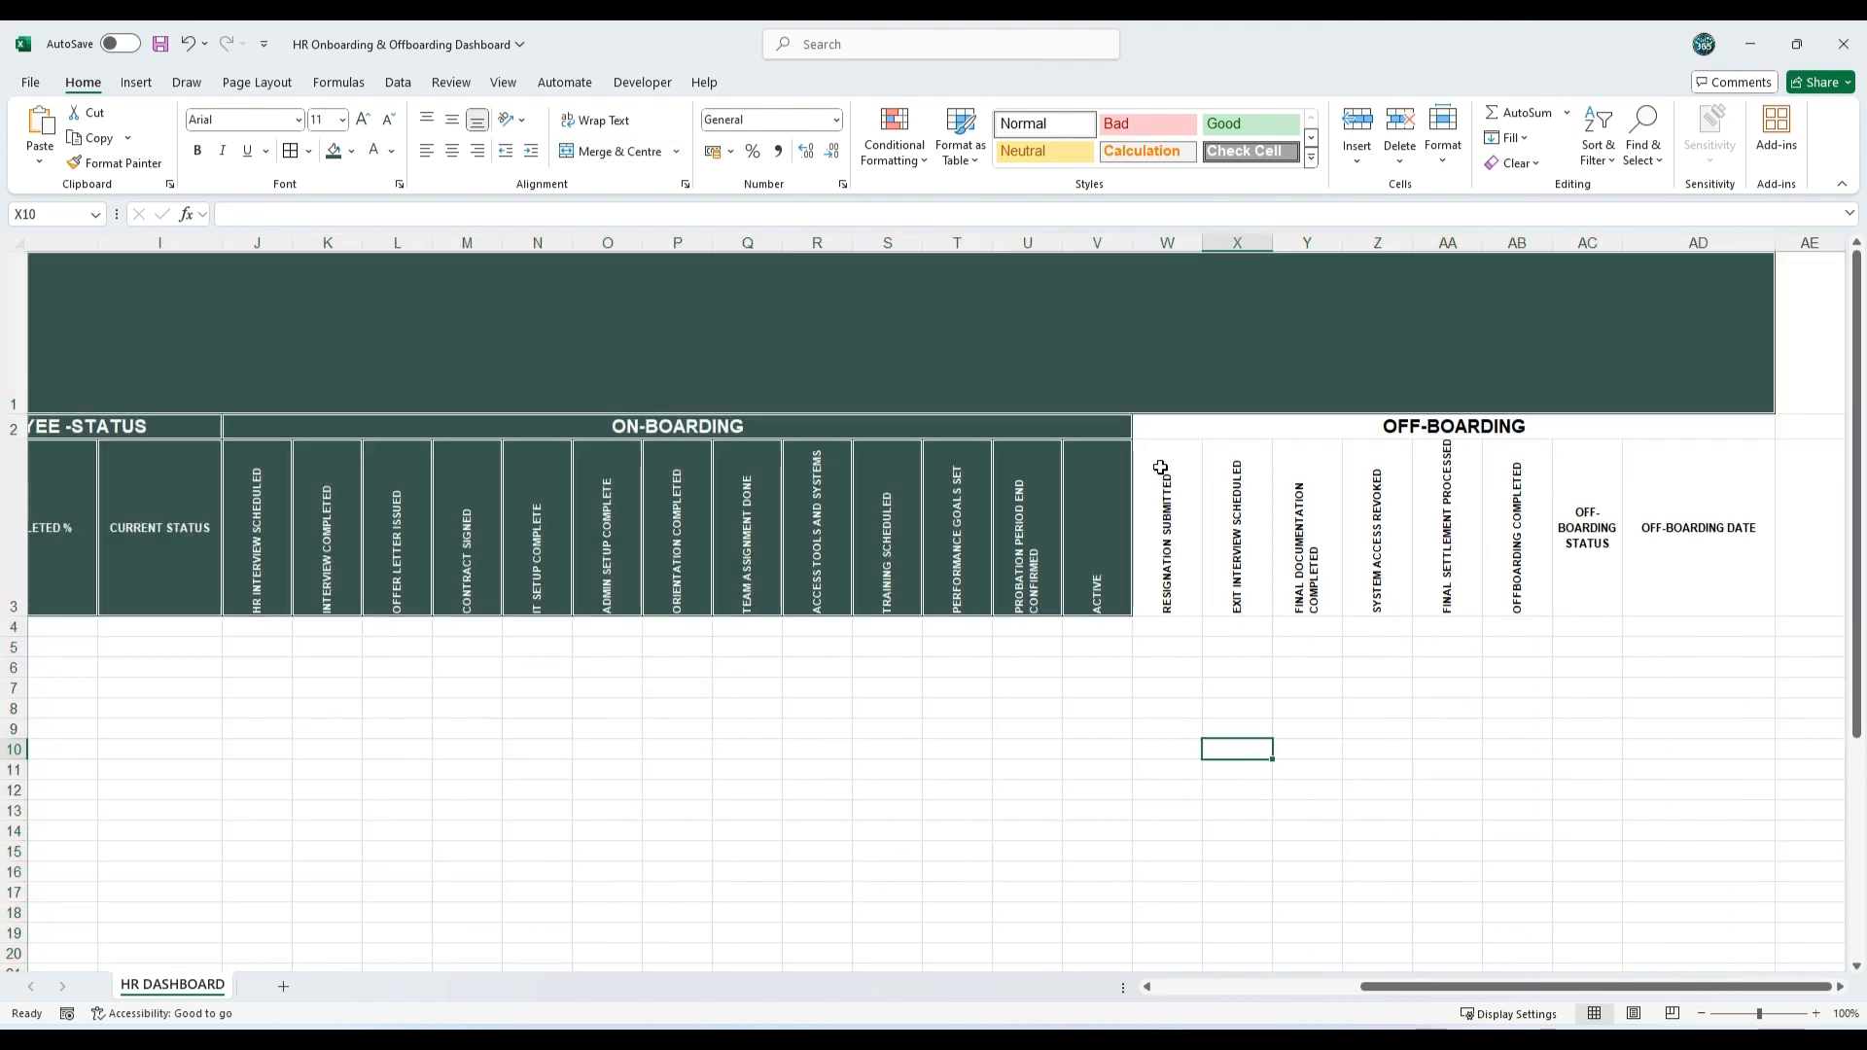
drag(1169, 428, 1701, 583)
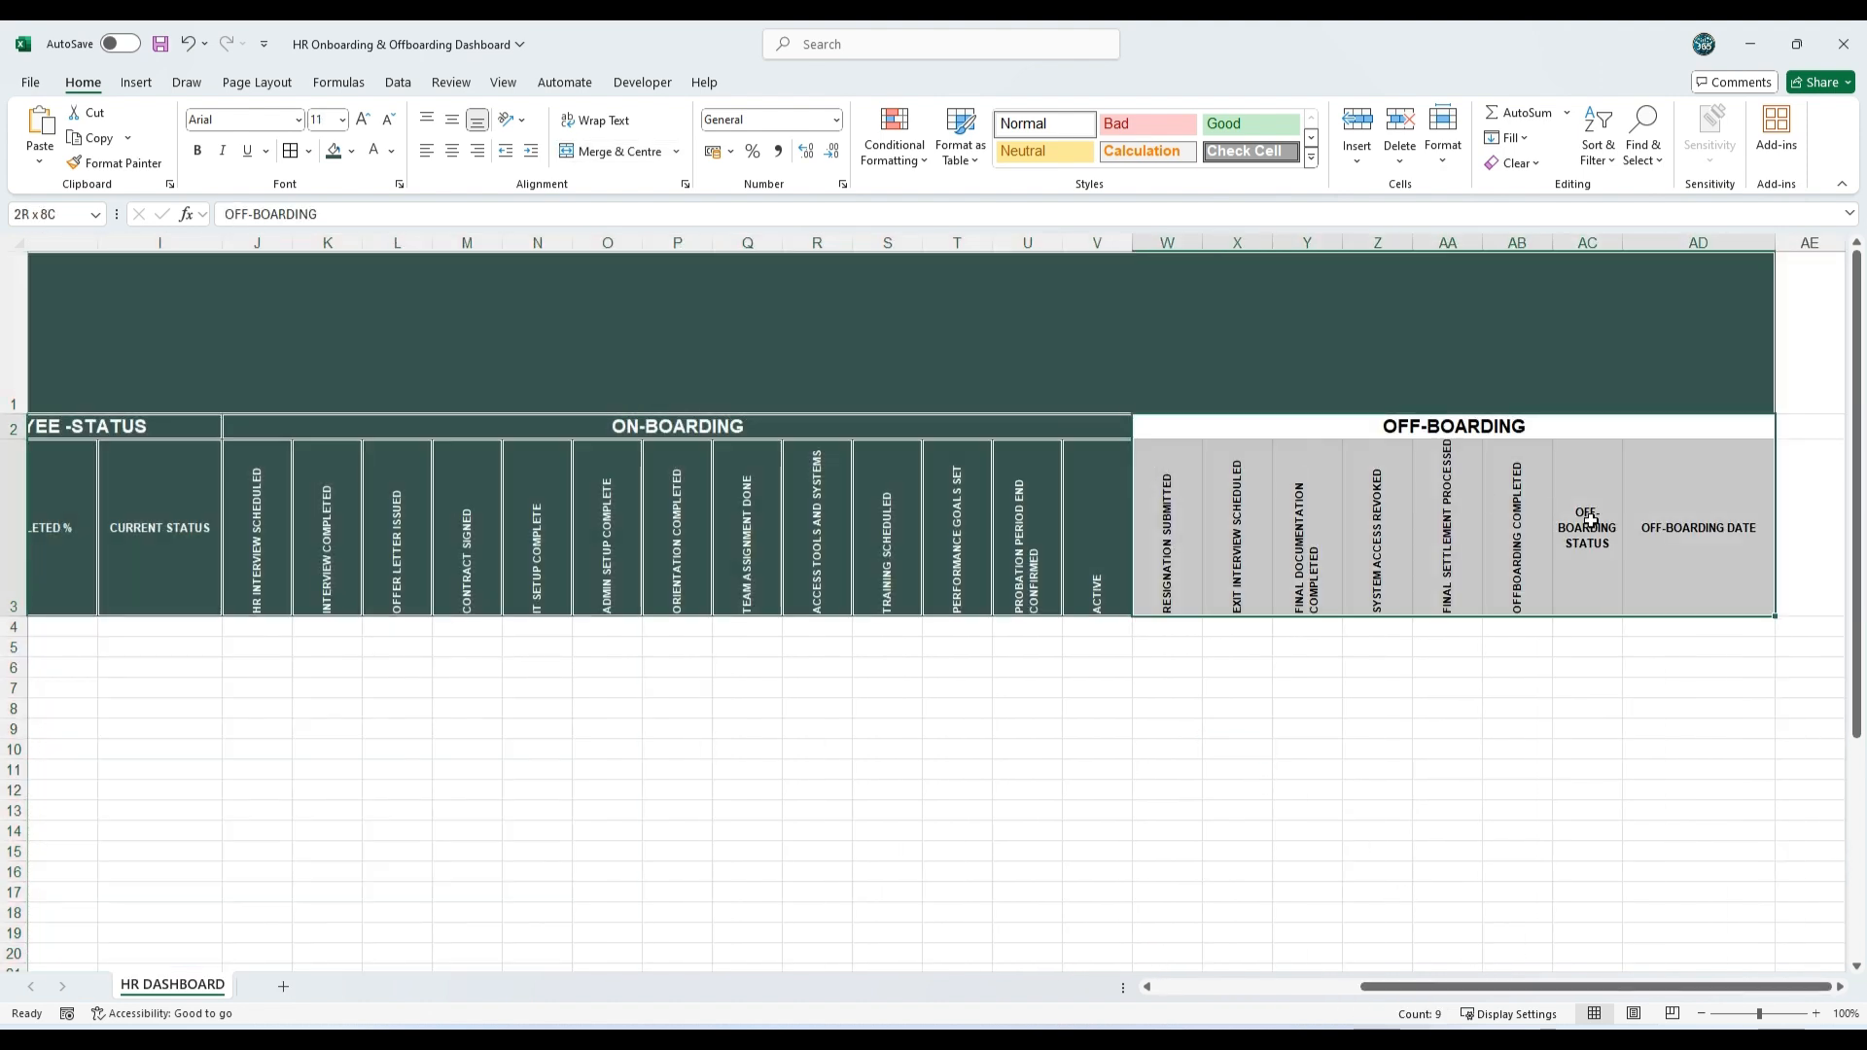
click(352, 153)
click(348, 377)
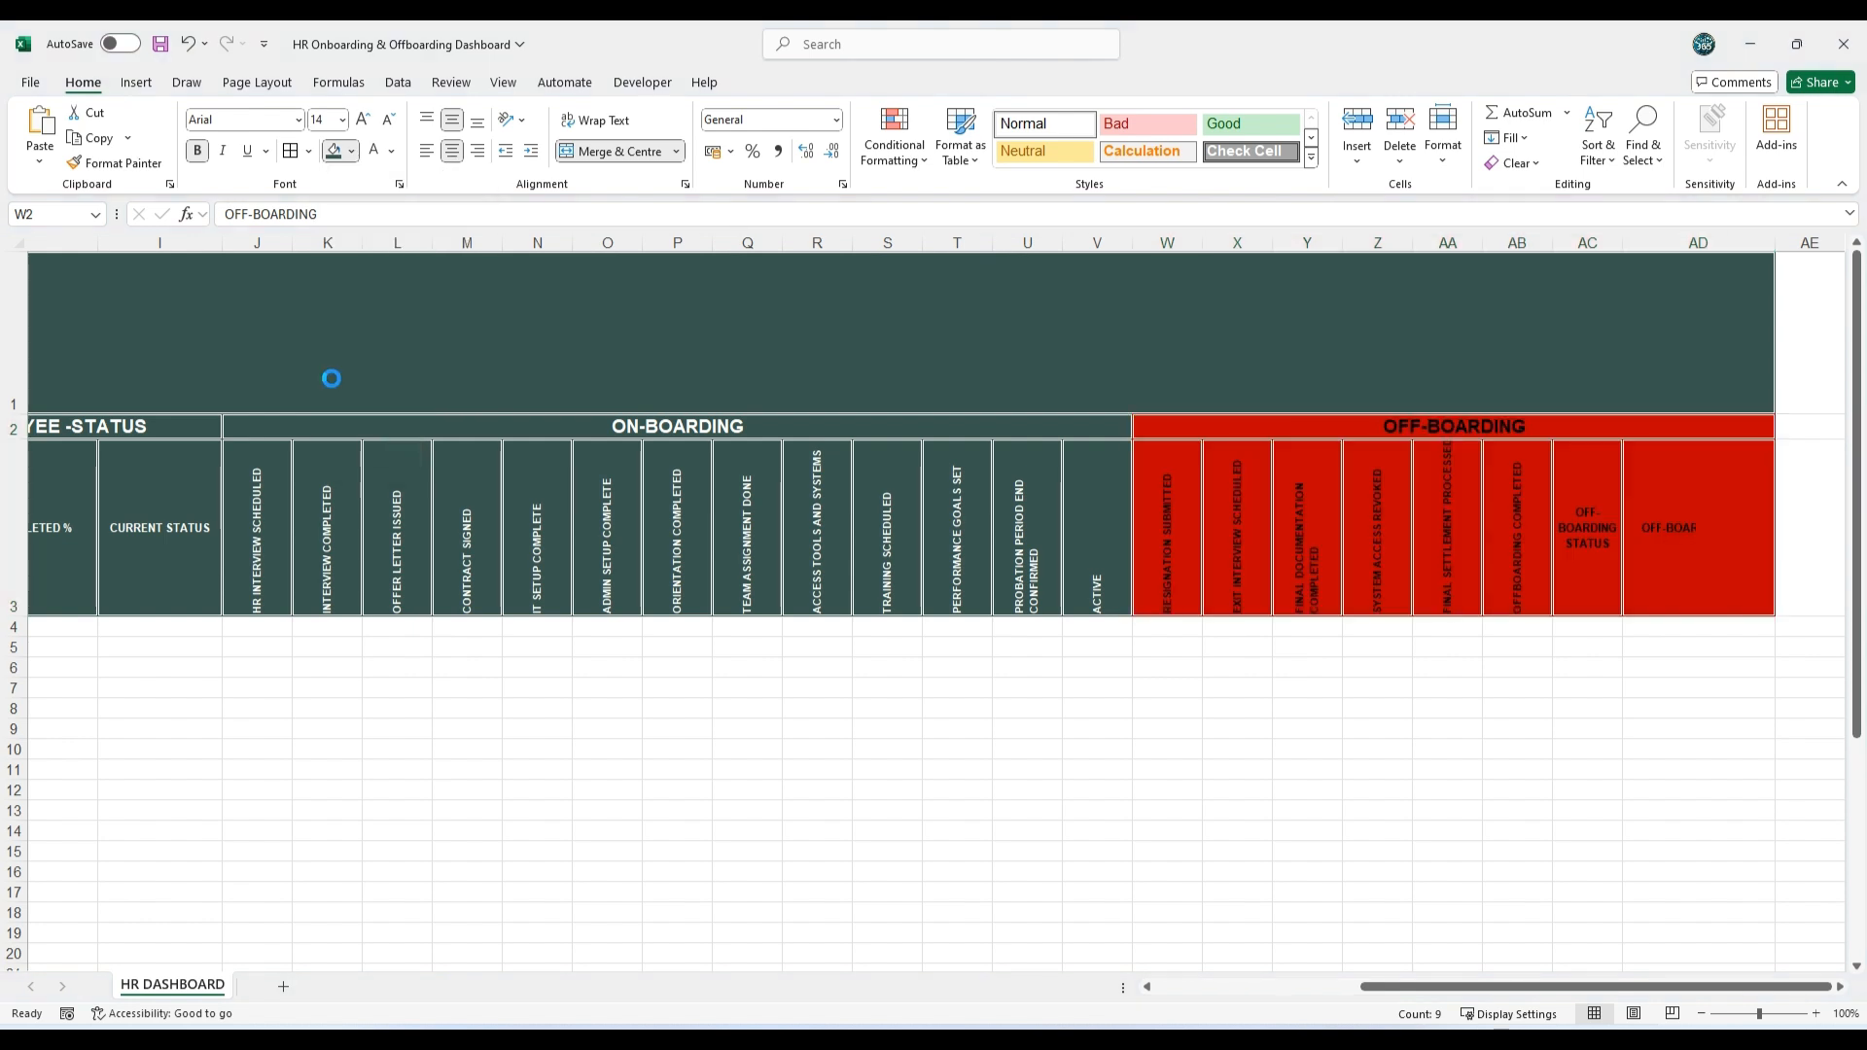
Step: Set the text of the OFF-BOARDING title and its headings (W2:AD3) to white
click(375, 153)
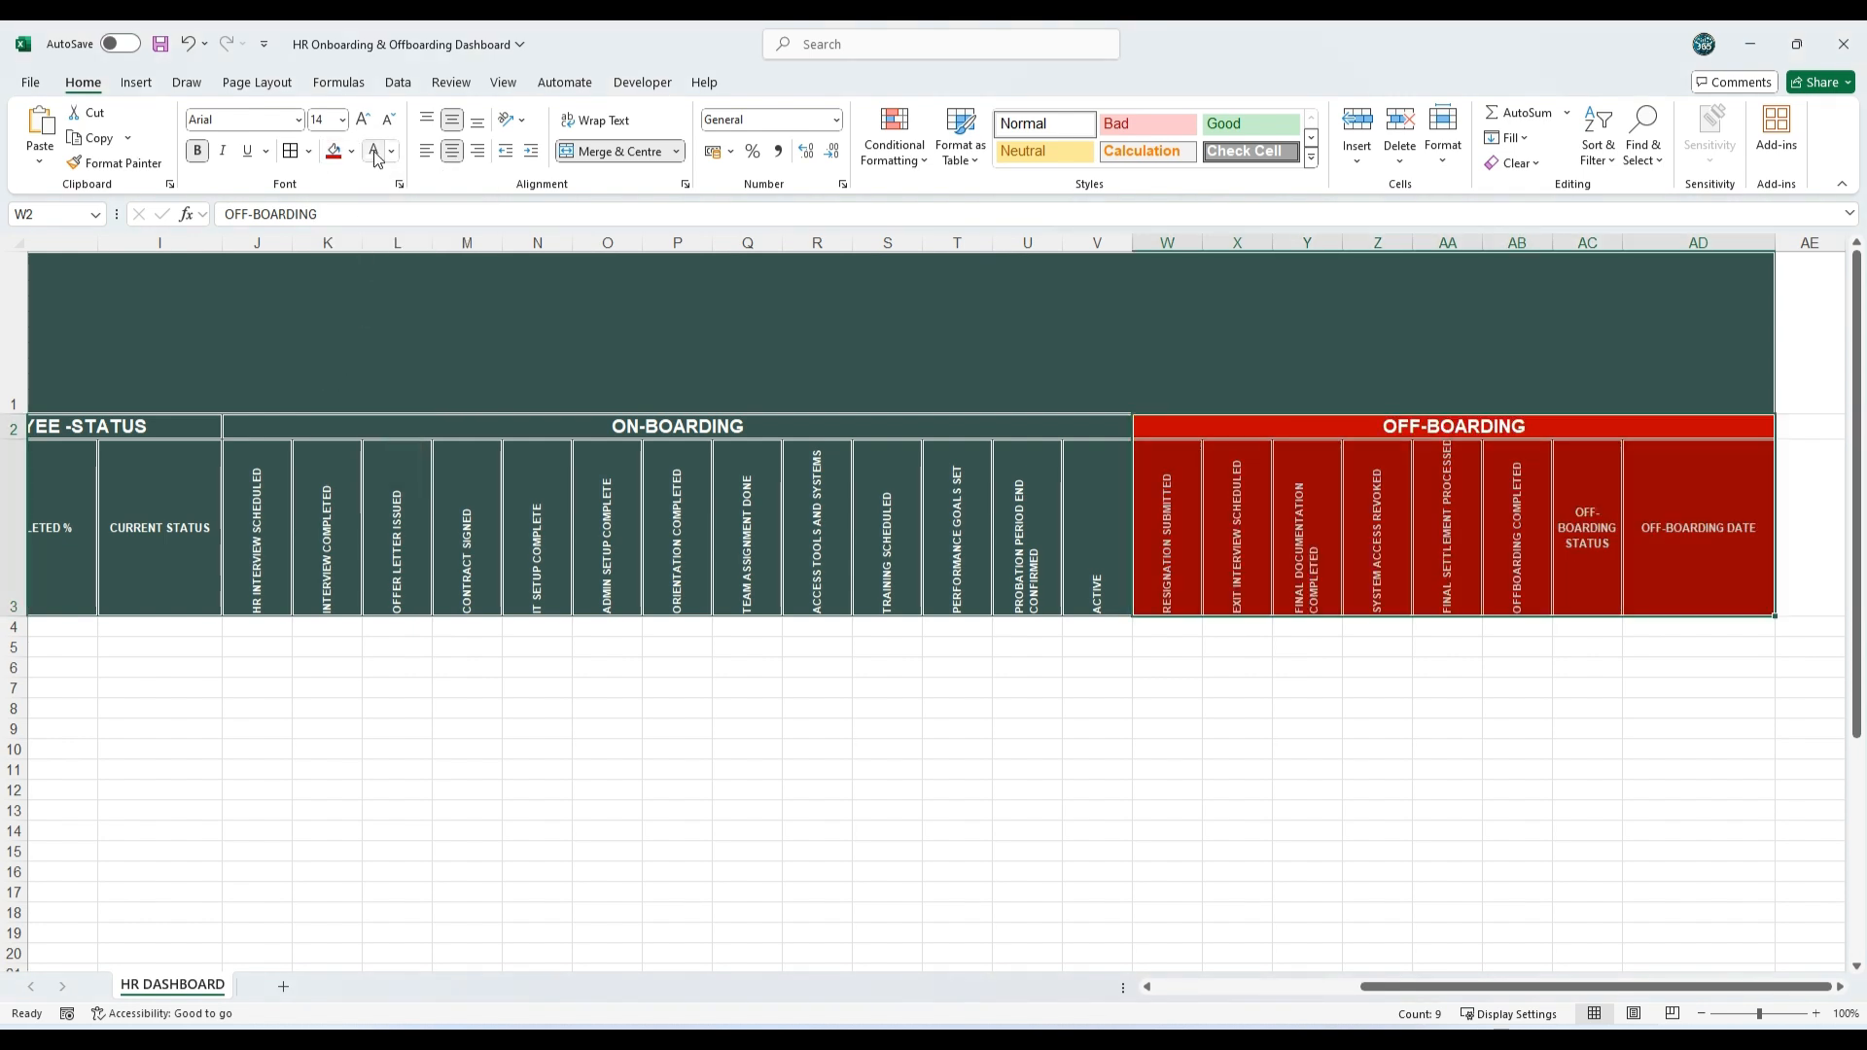
Step: Fill the empty employee status cells H4:I34 with the darkest teal theme colour and apply white double-line borders
scroll(729, 625, left, 8)
drag(729, 627, 921, 880)
click(354, 152)
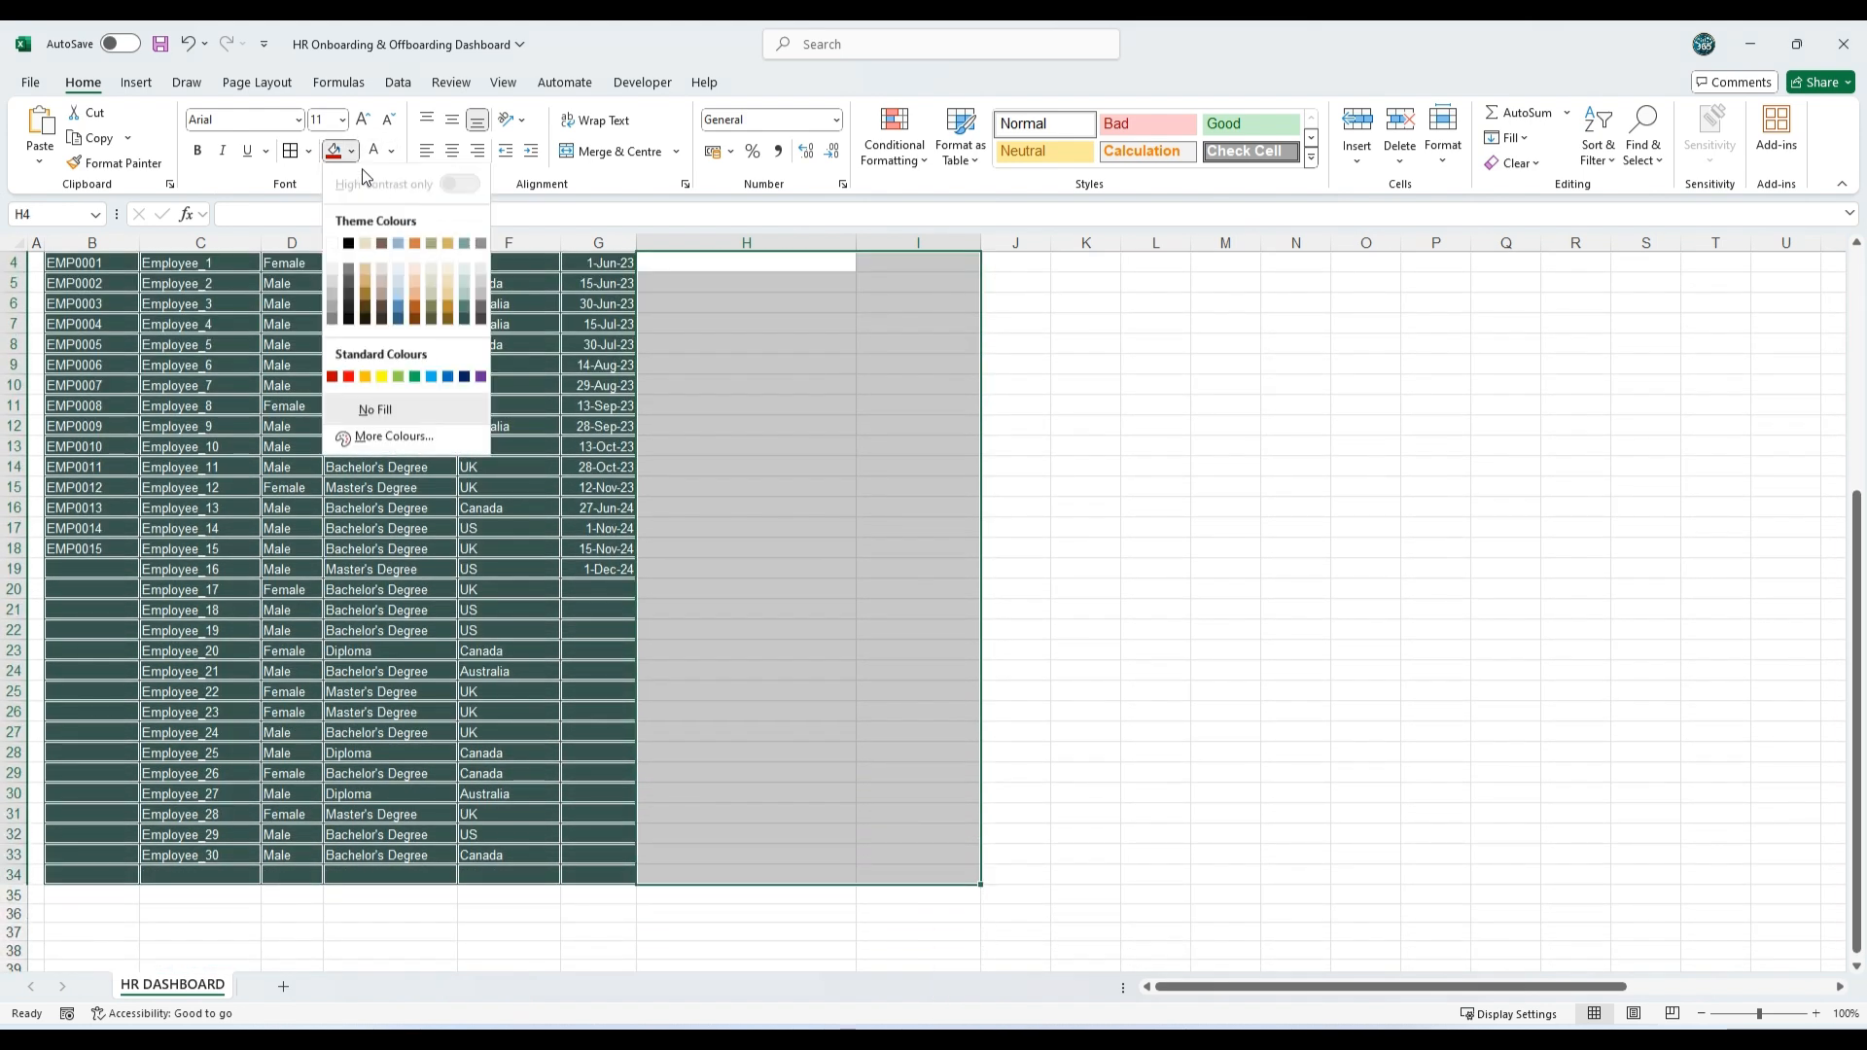
click(463, 322)
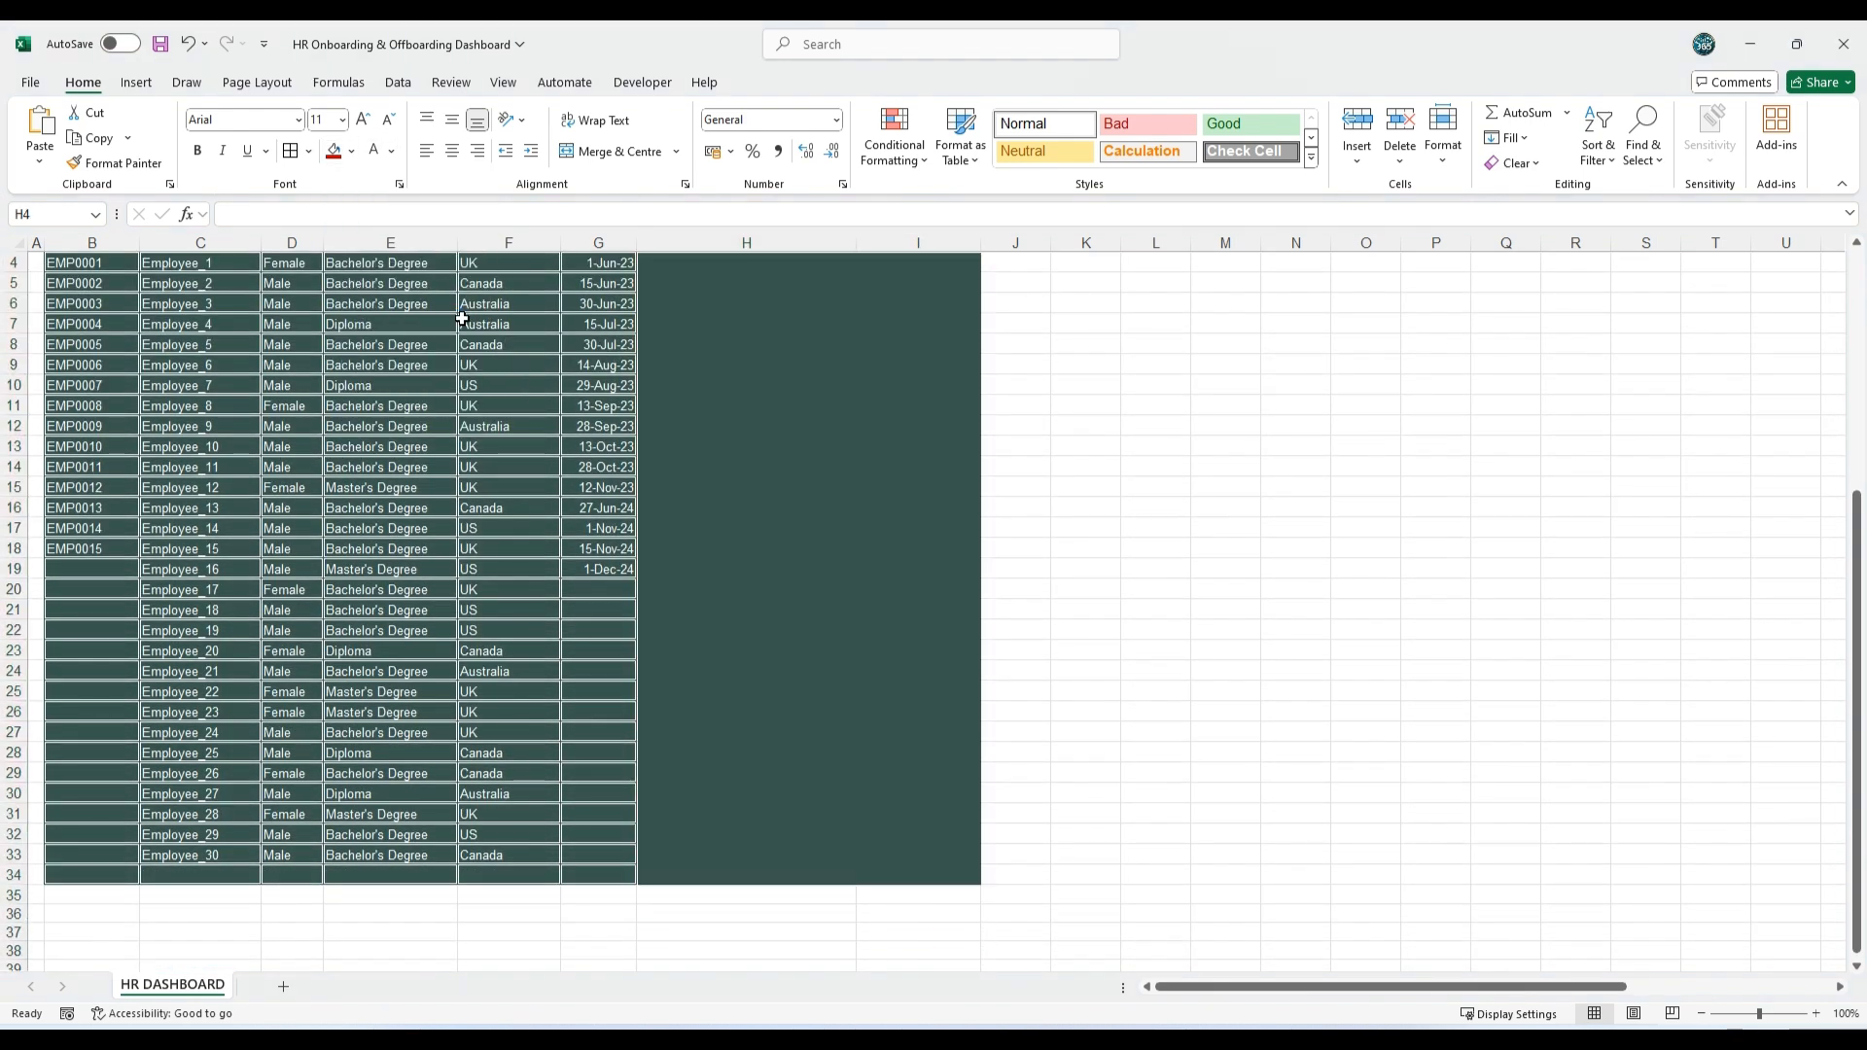
scroll(735, 365, up, 1)
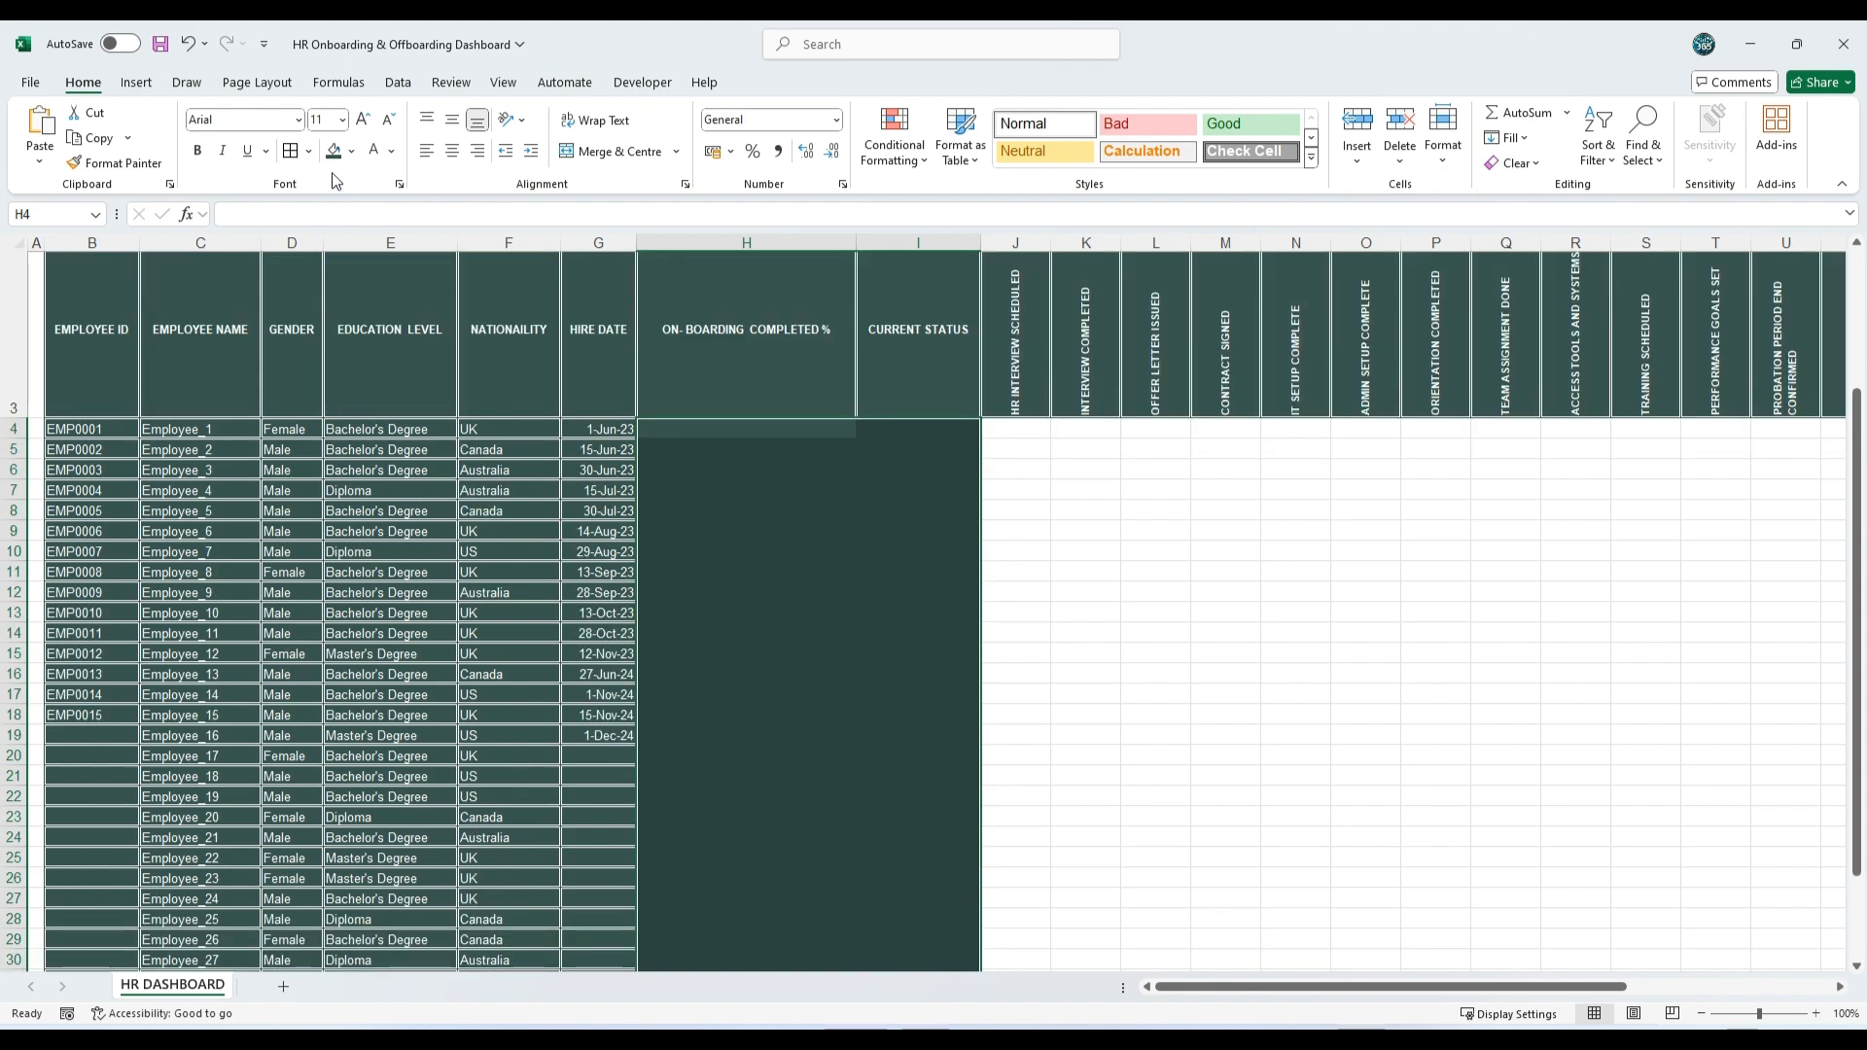
click(291, 152)
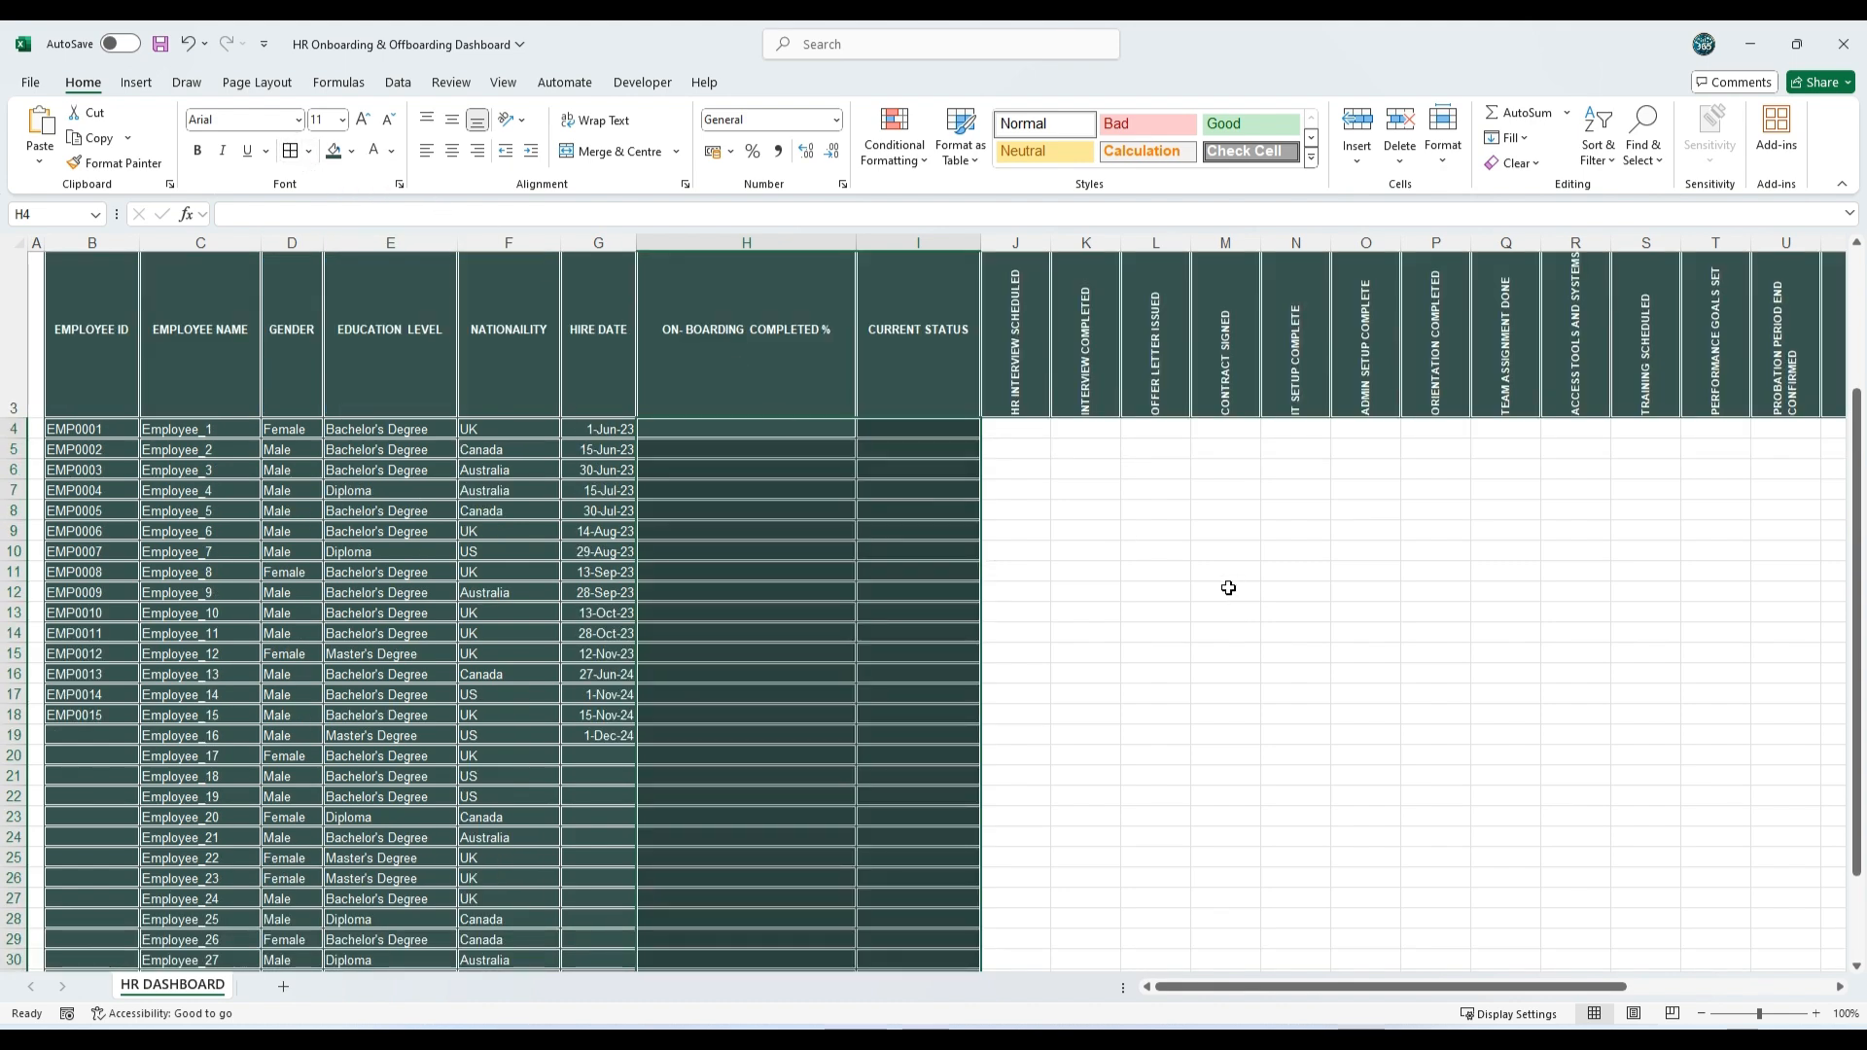
Step: Fill the Off-Boarding Status and Off-Boarding Date cells (AC4:AD34) with standard dark red and apply white double-line borders
scroll(1228, 587, up, 2)
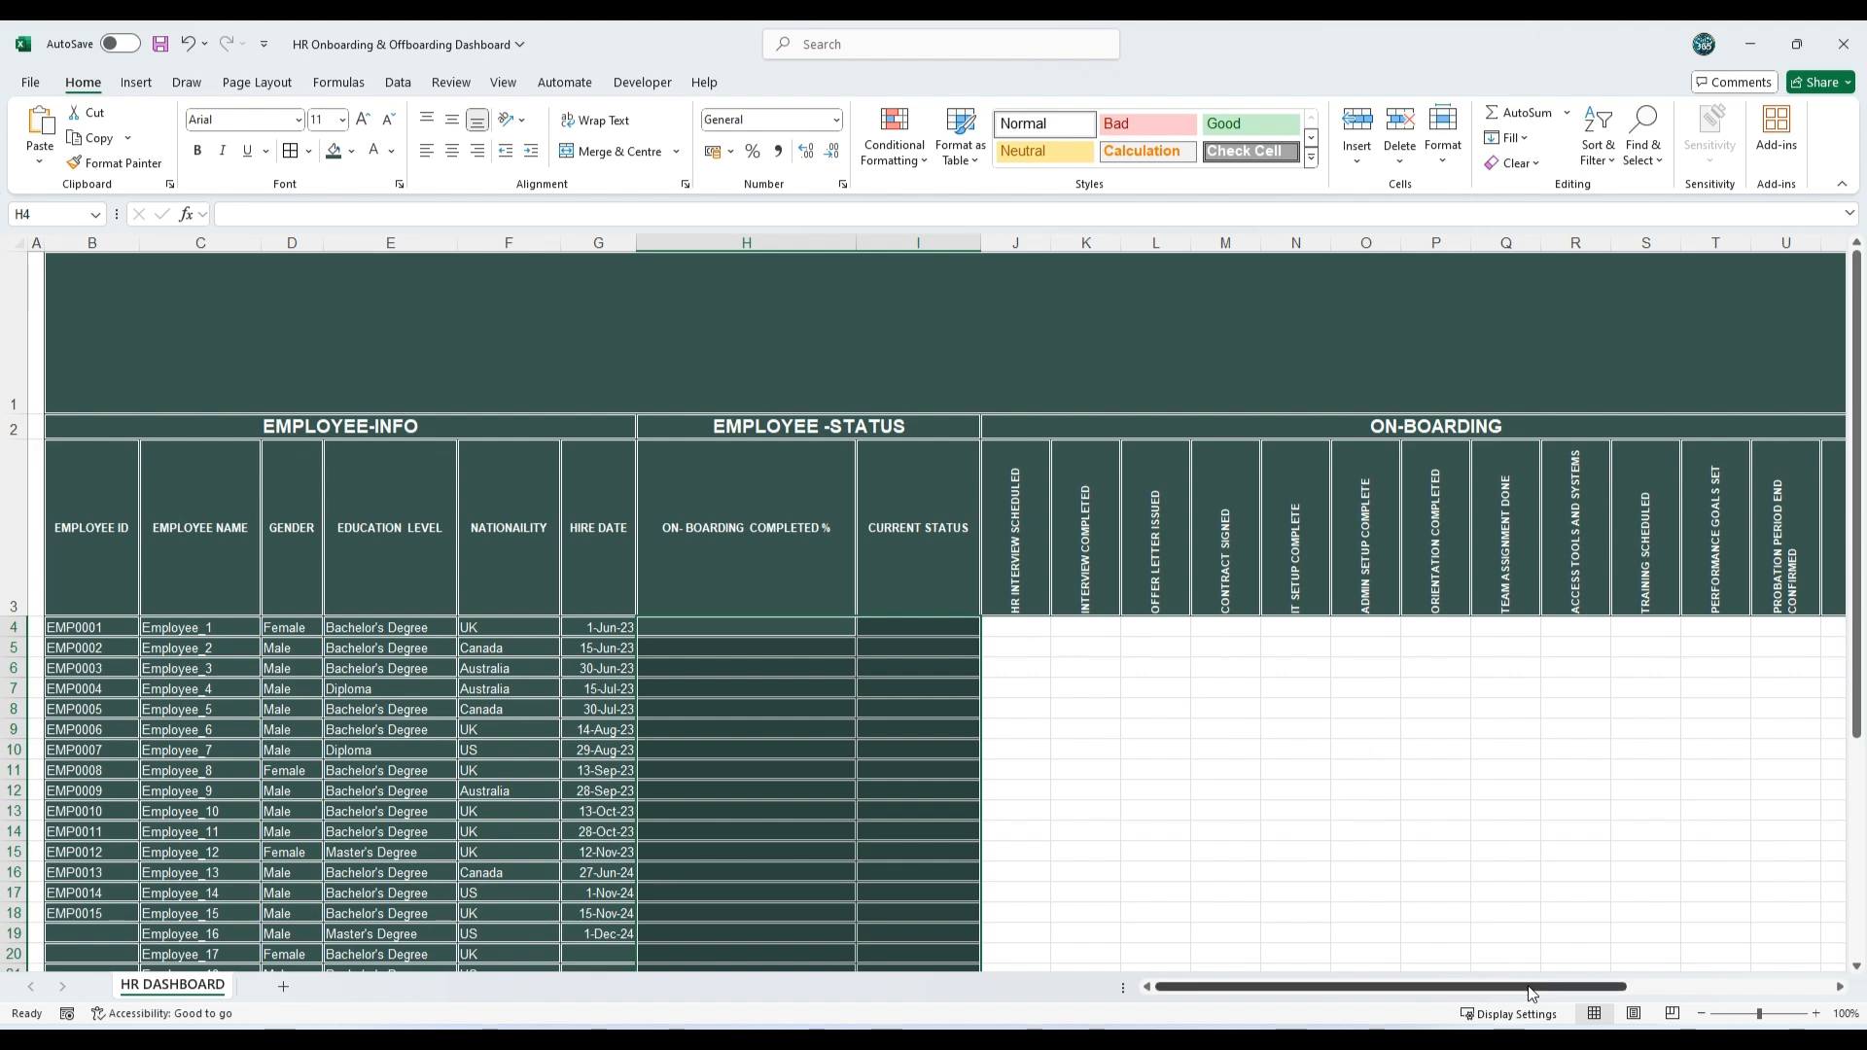
drag(1537, 987, 1743, 987)
drag(1587, 627, 1670, 875)
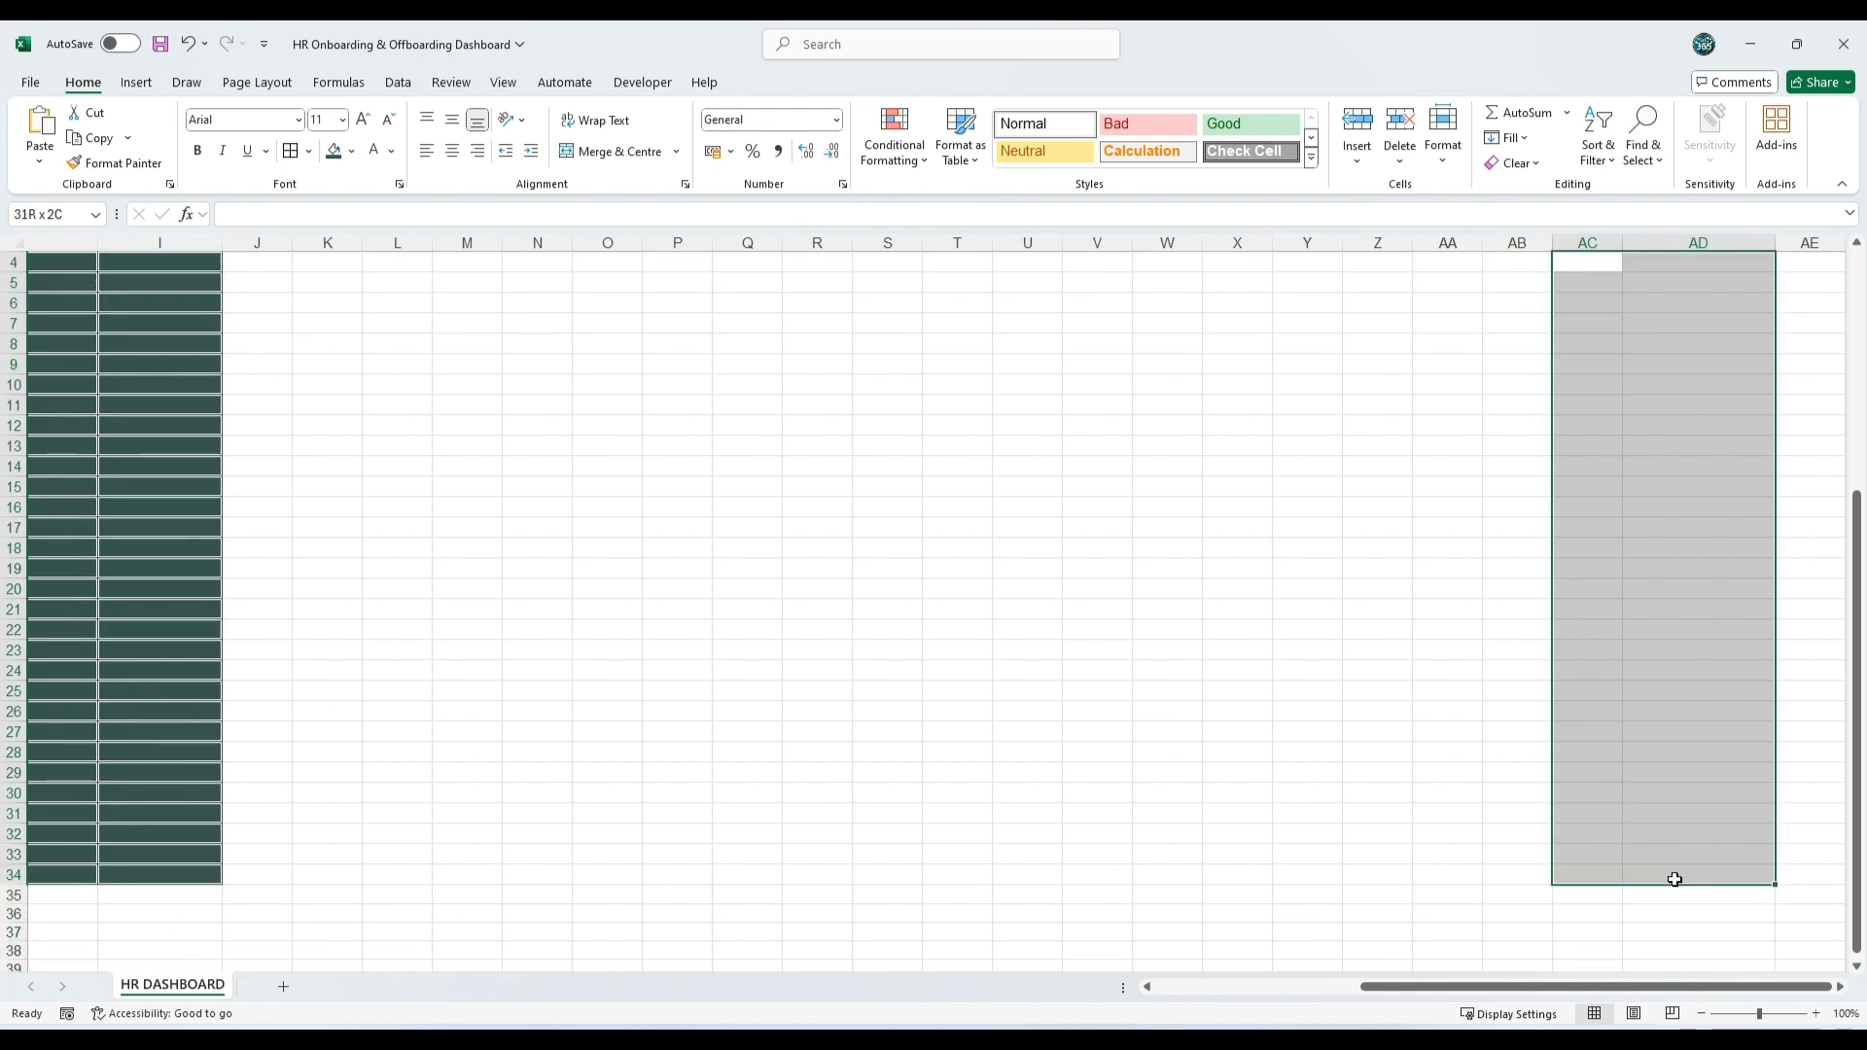
click(354, 151)
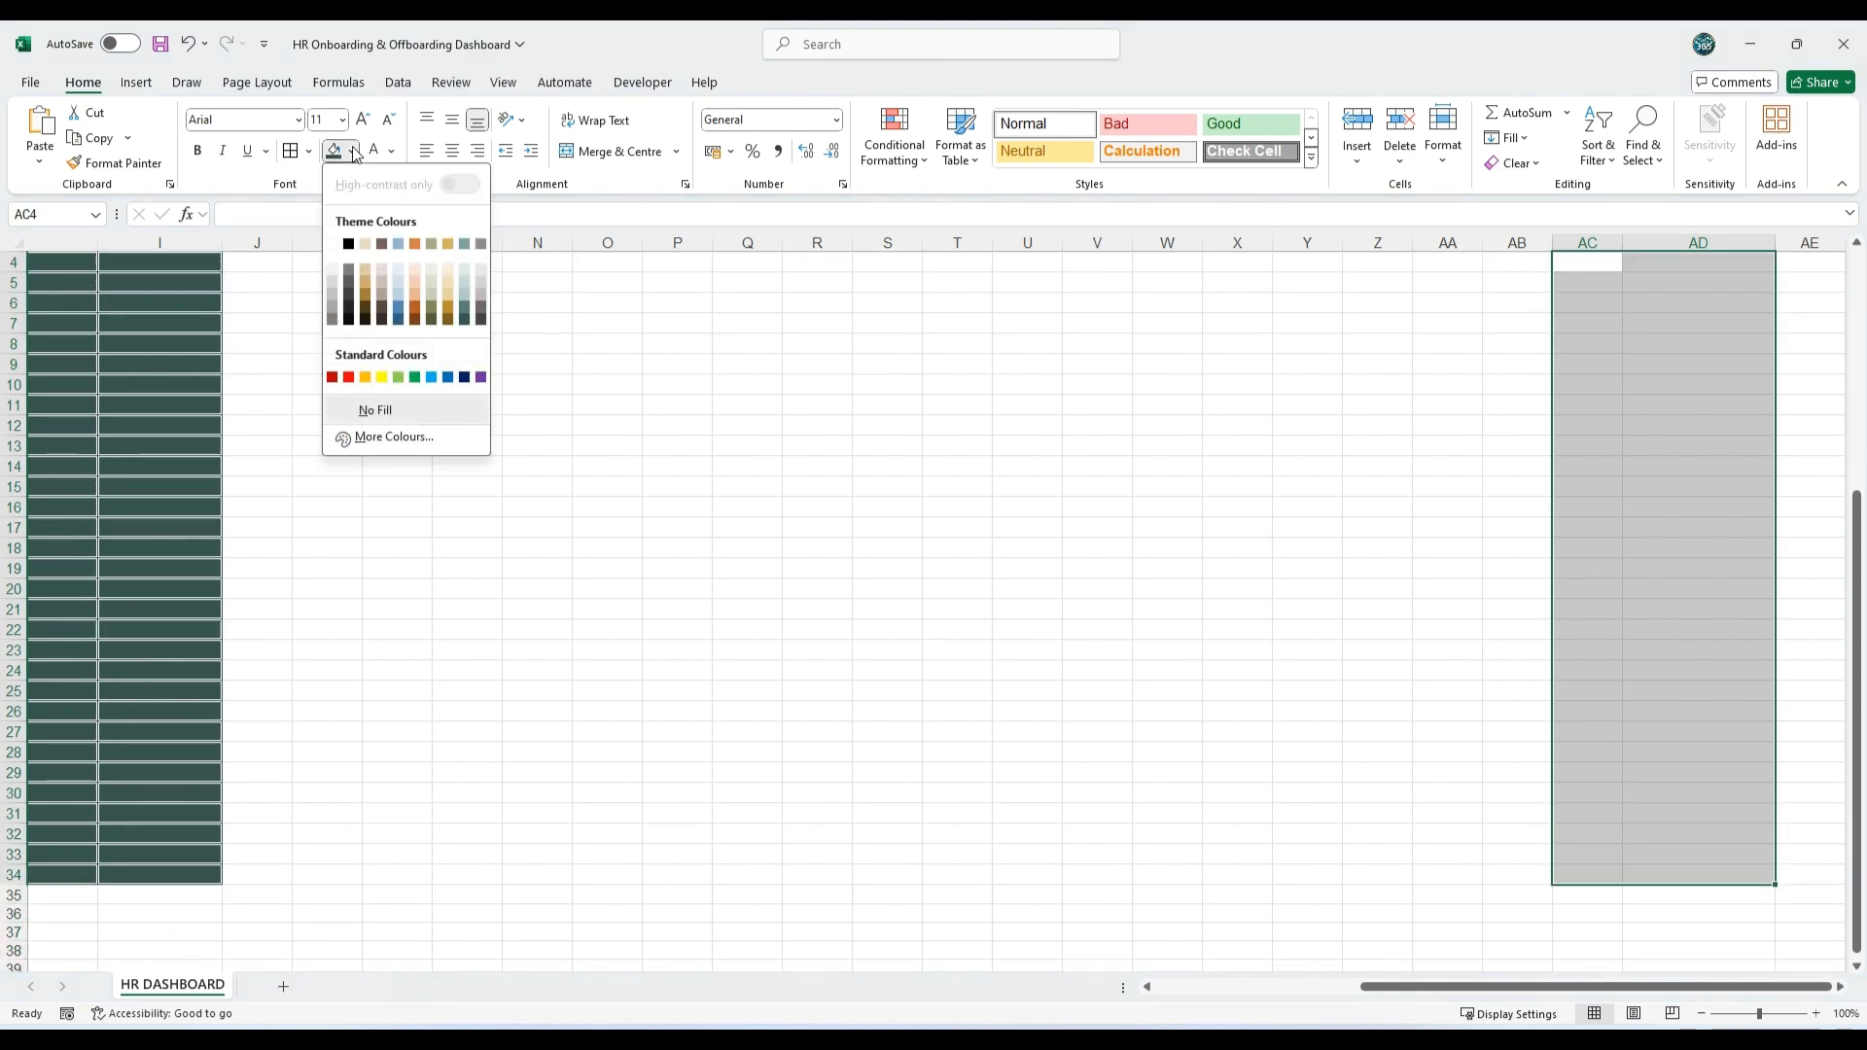
click(331, 378)
scroll(354, 382, up, 1)
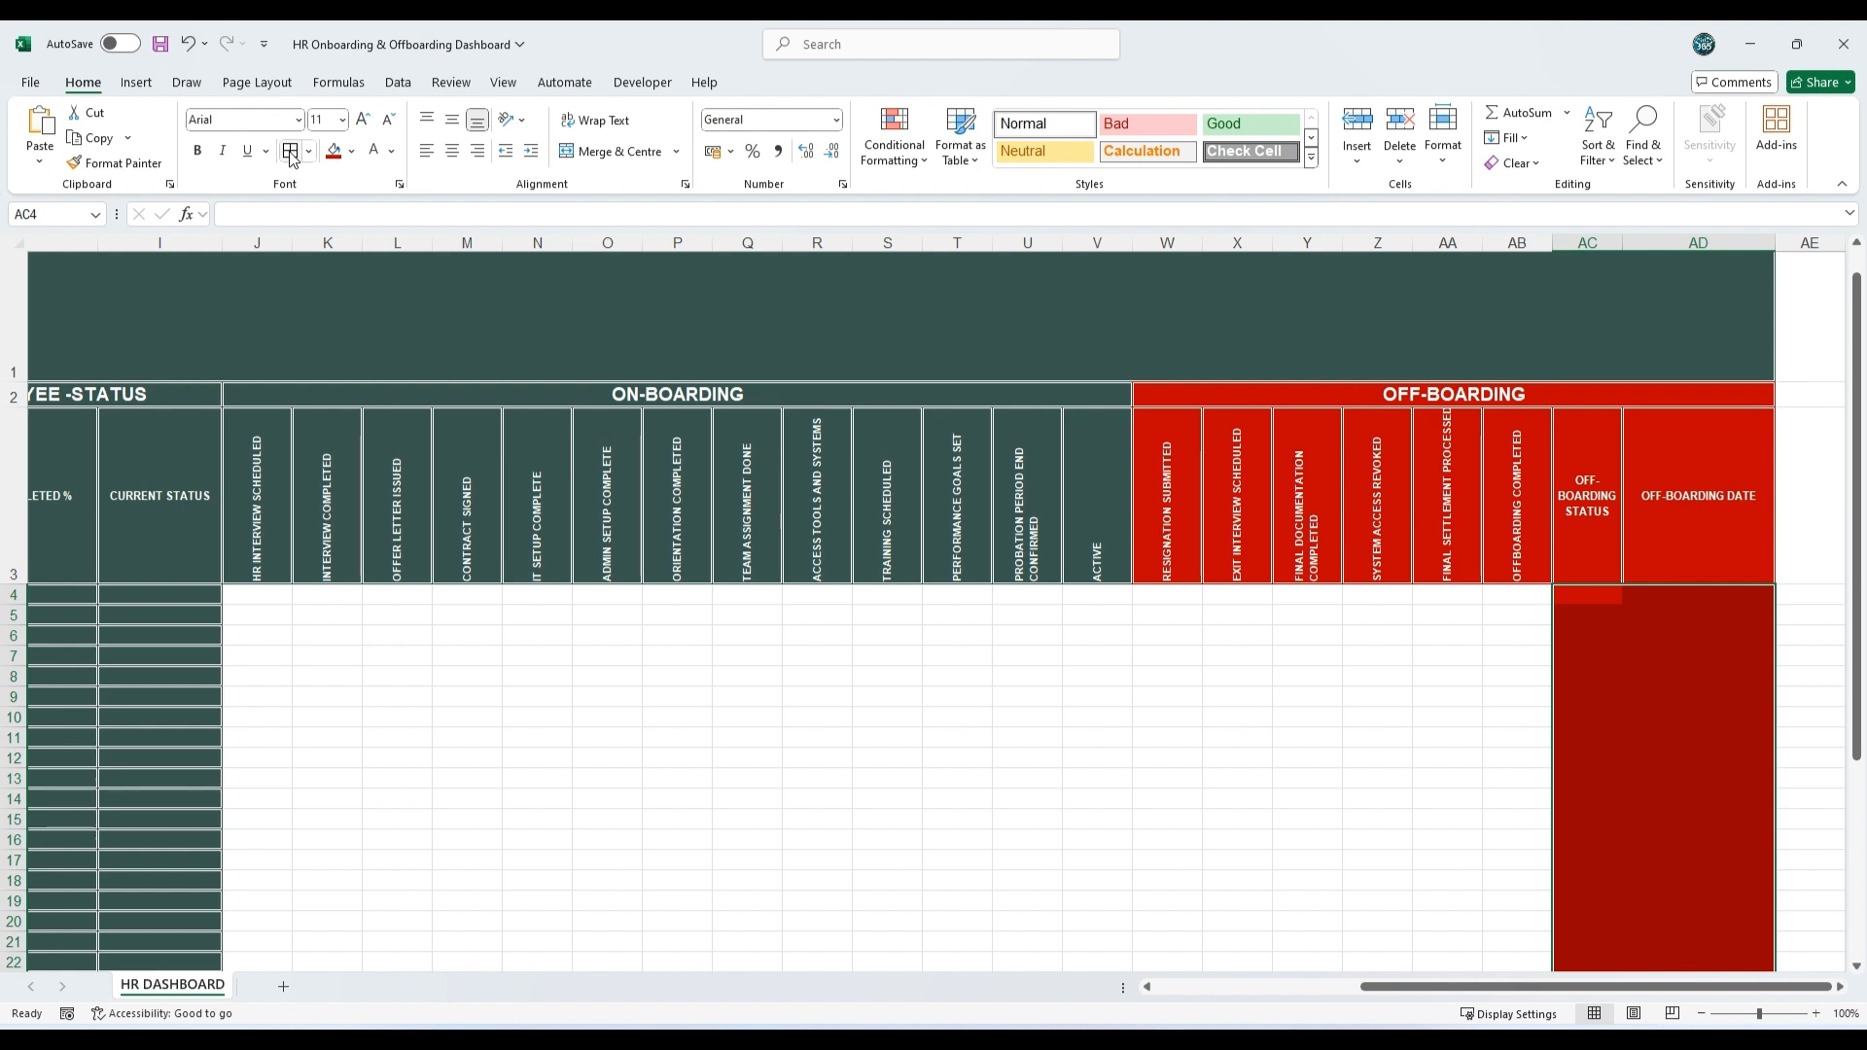
click(291, 153)
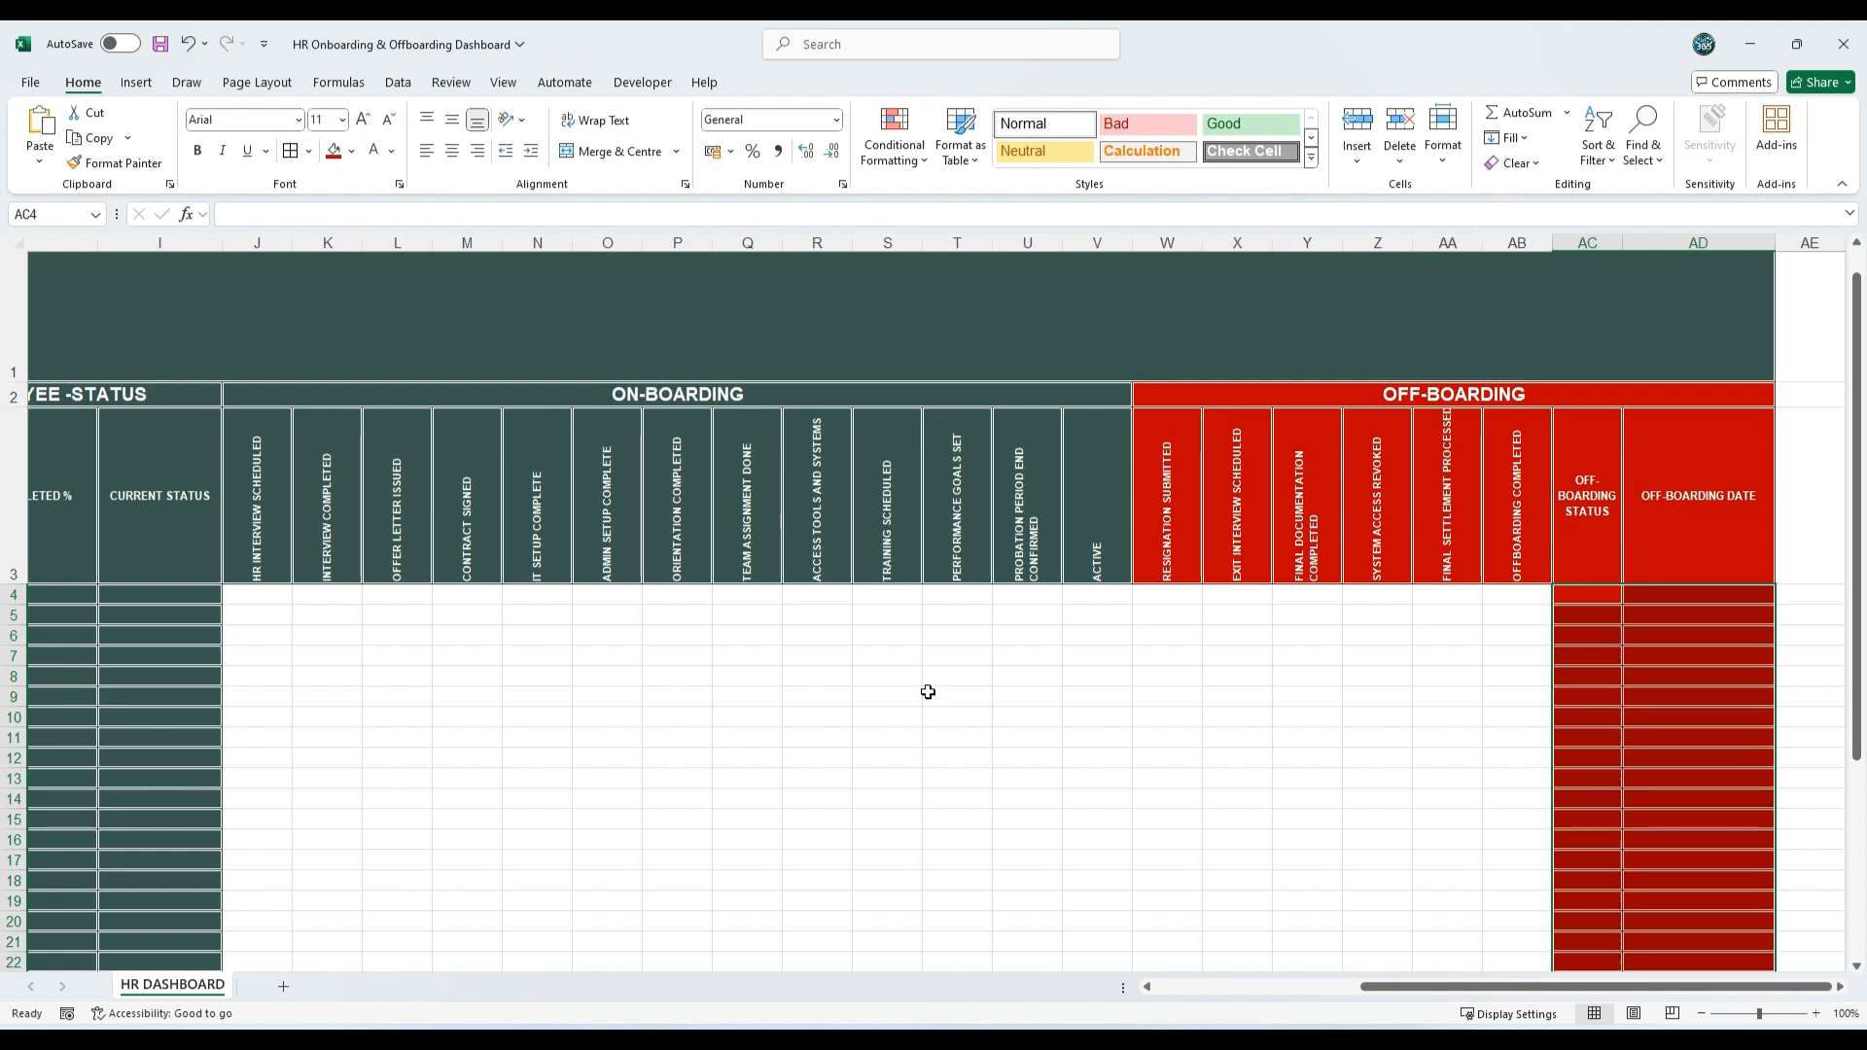
click(1068, 720)
Step: Reduce the height of heading row 3 and narrow columns J to AB to one uniform width that suits their vertical headings
drag(1474, 986, 1467, 1004)
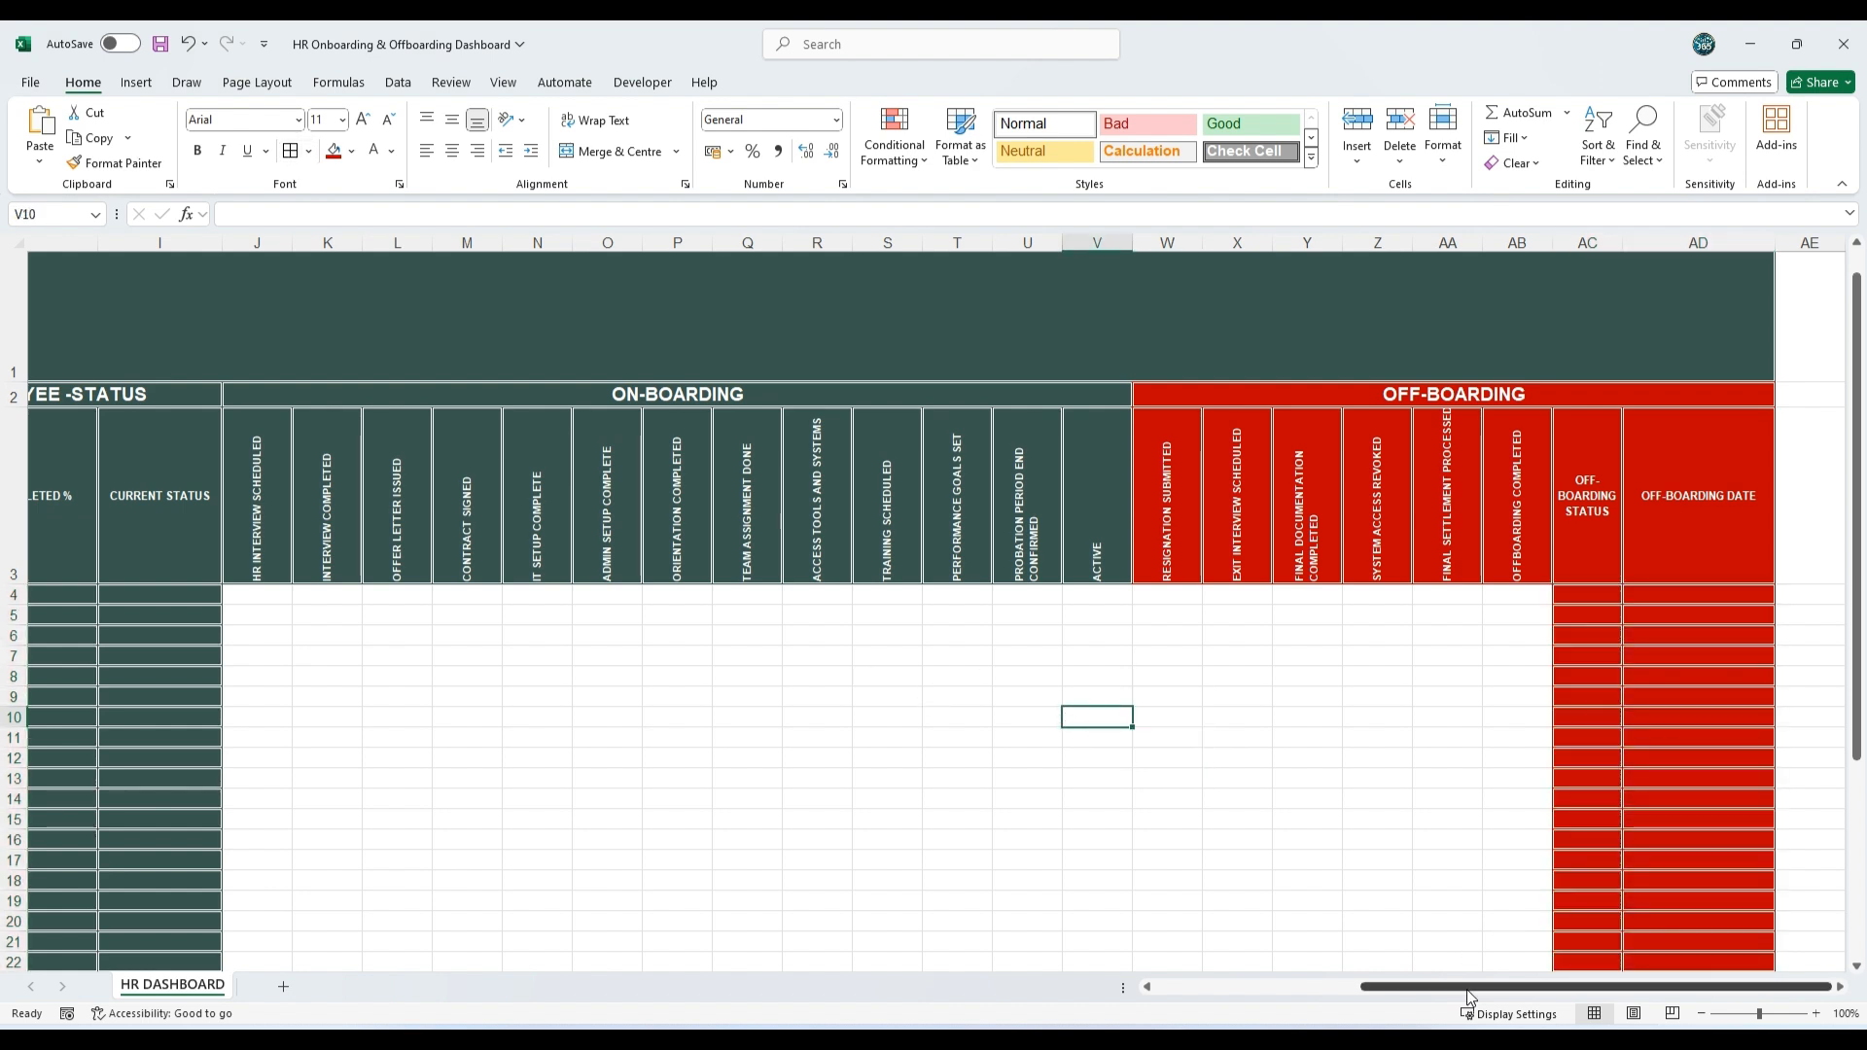
drag(1466, 1004, 1440, 1003)
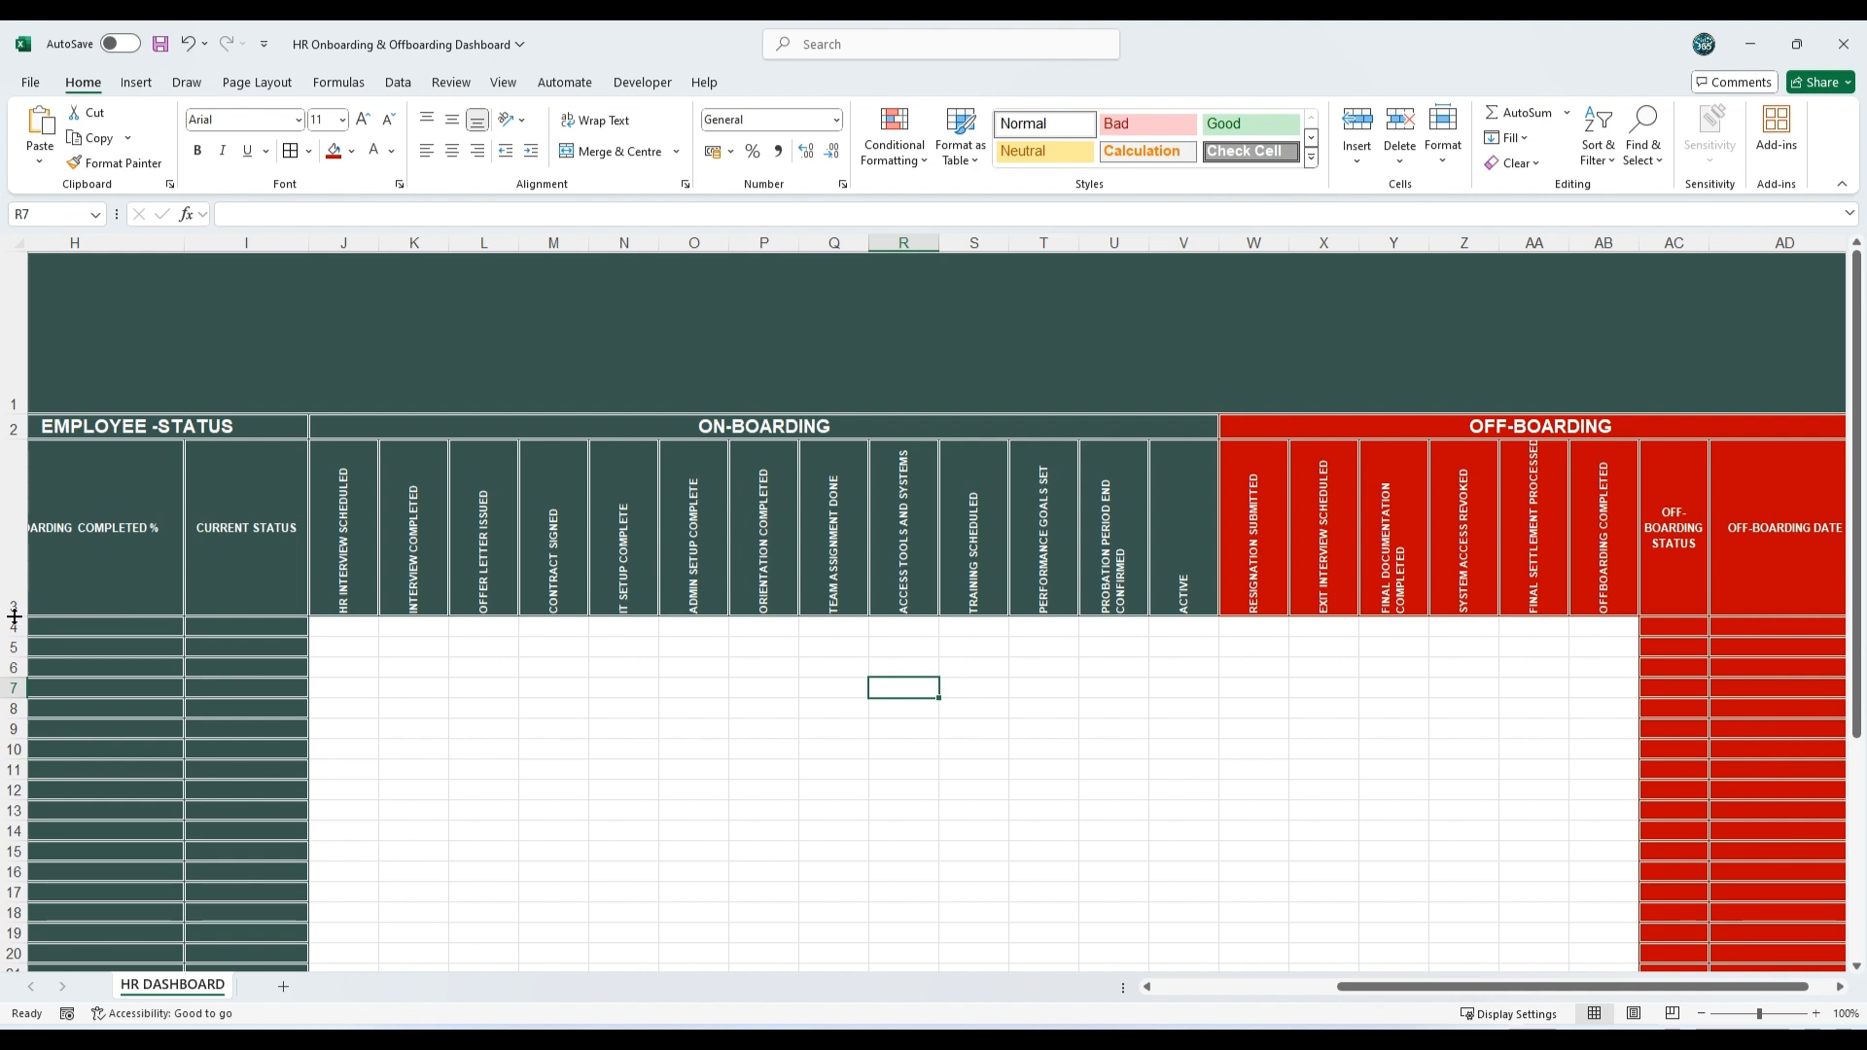
drag(15, 616, 16, 556)
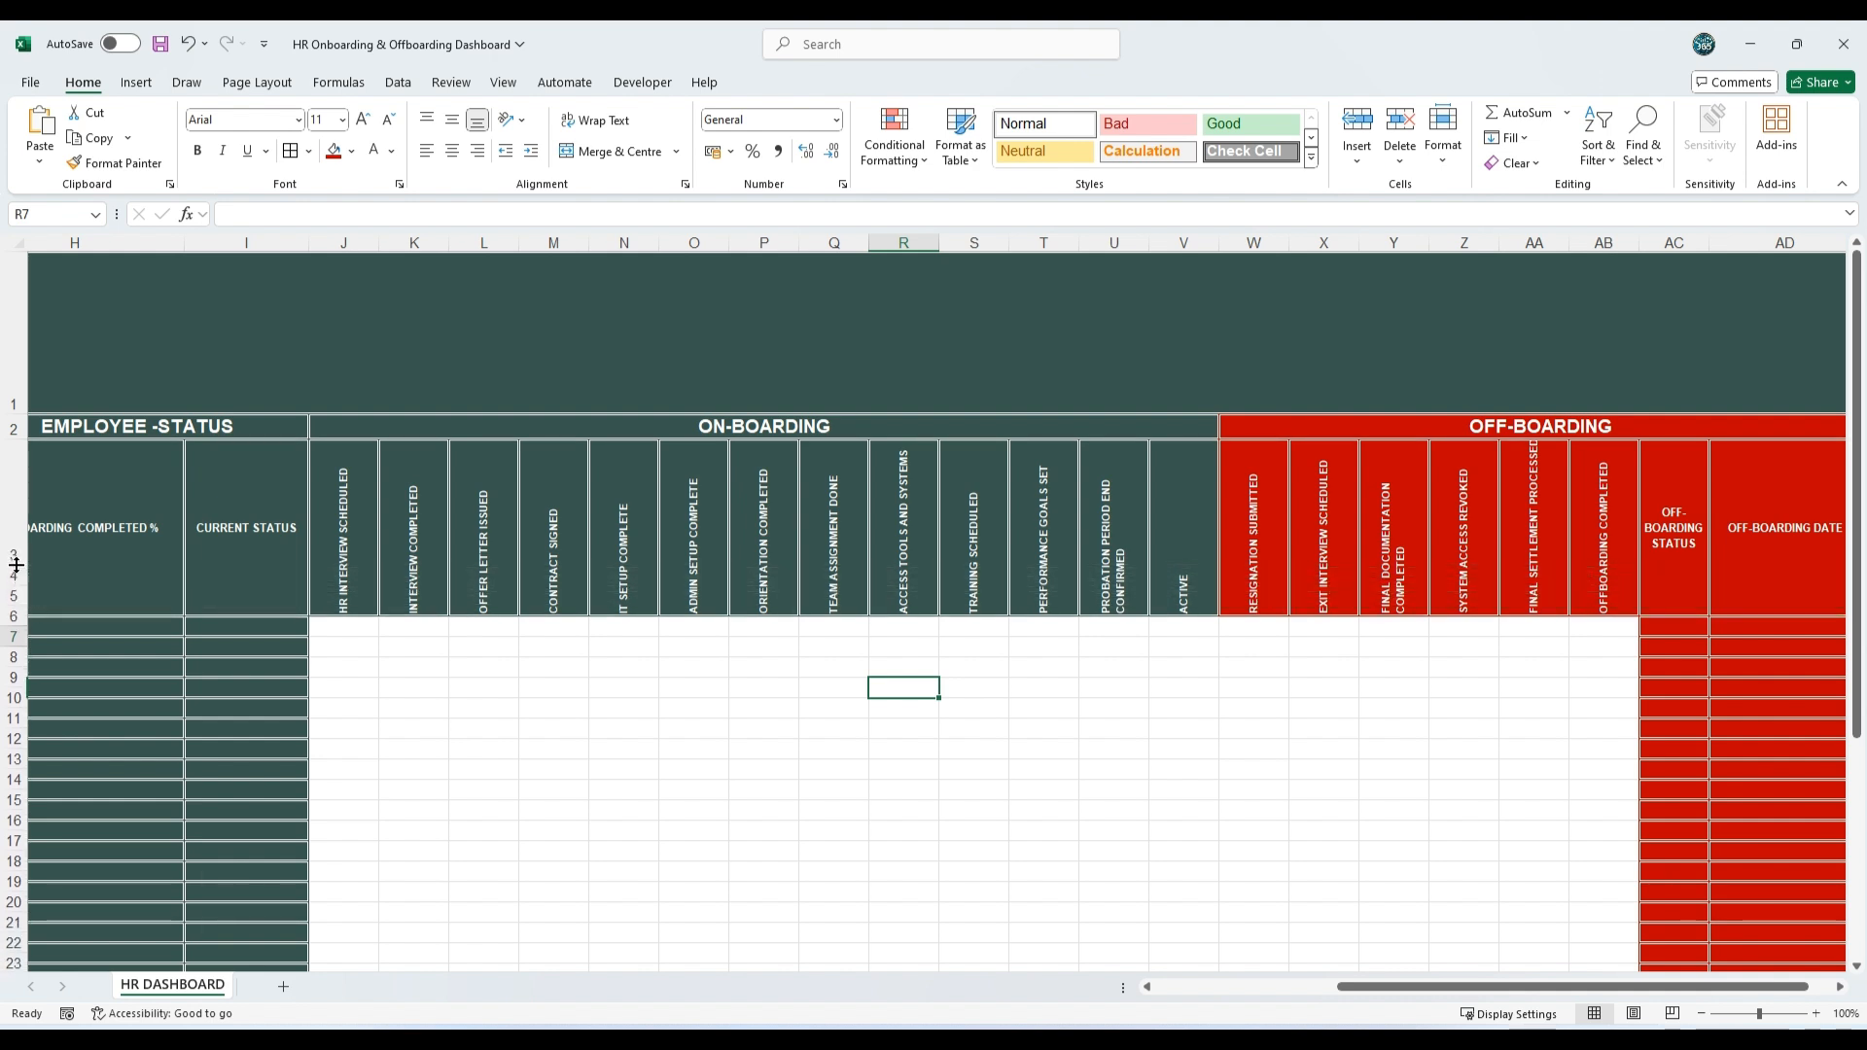
drag(343, 242, 1637, 239)
double_click(1636, 239)
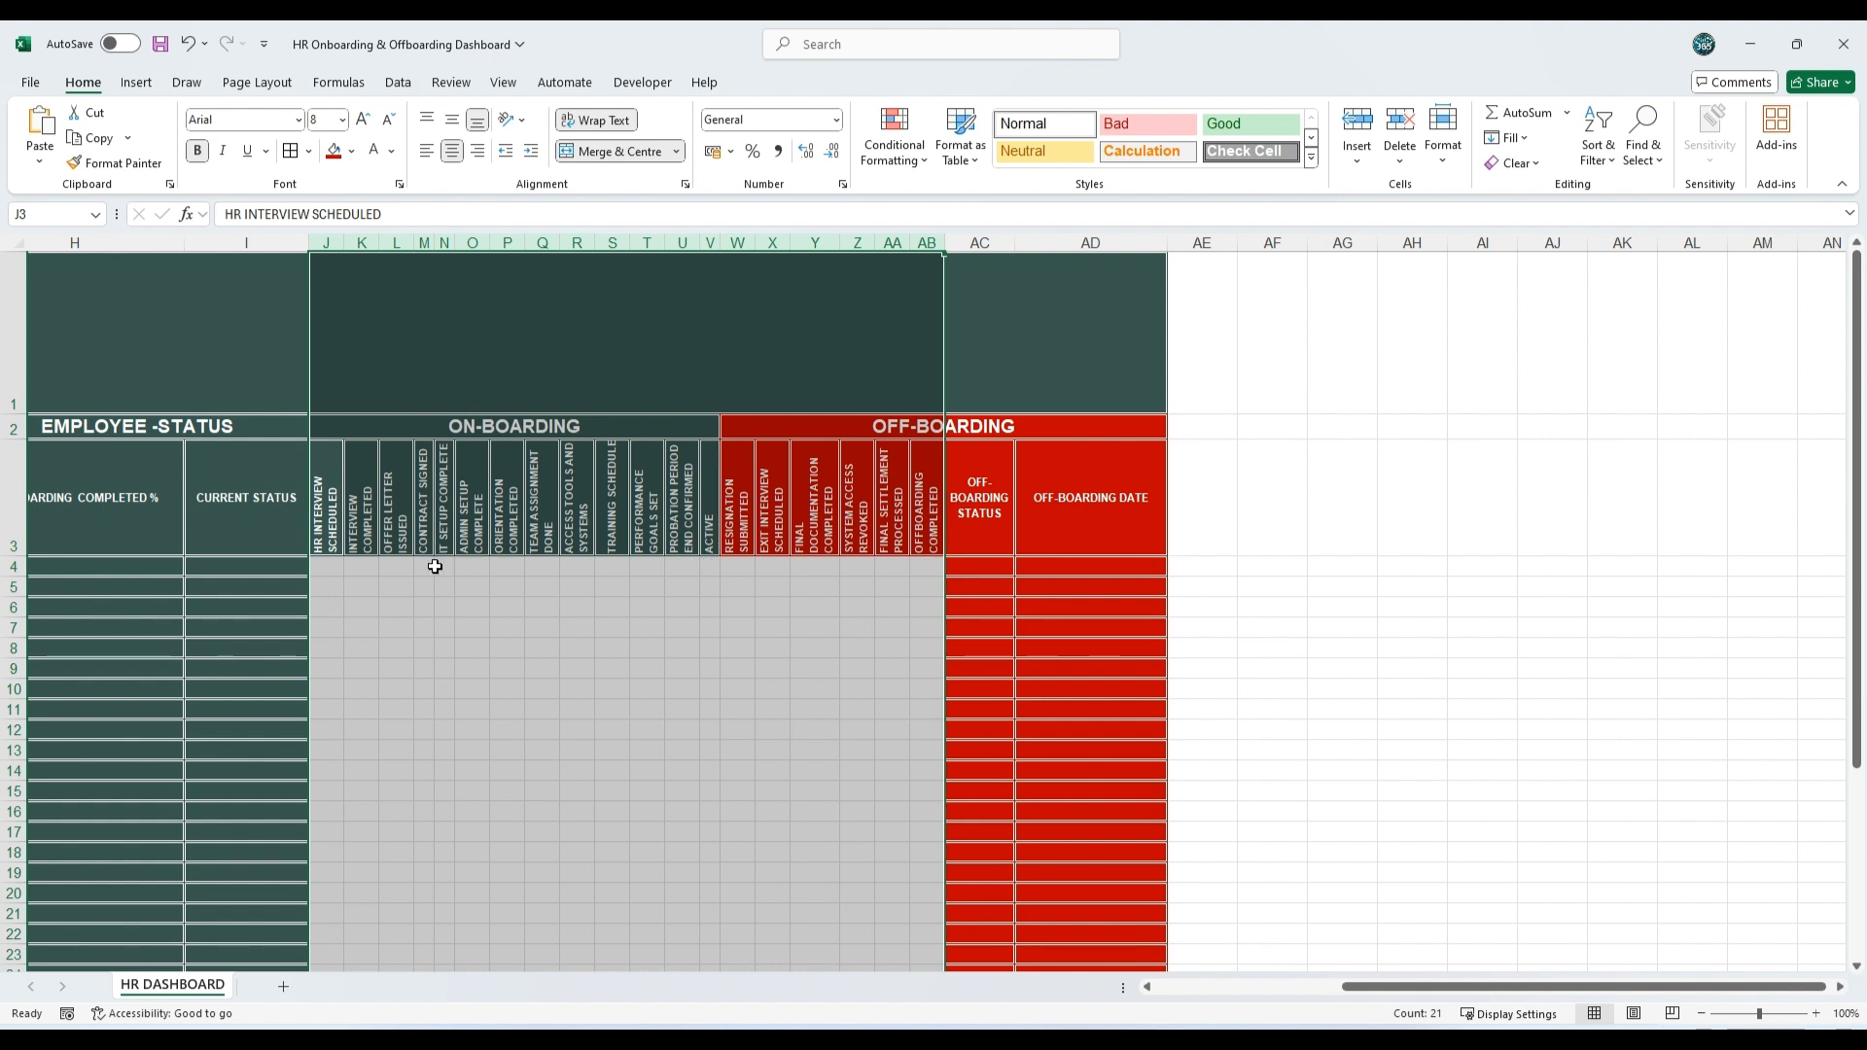
drag(940, 239, 950, 240)
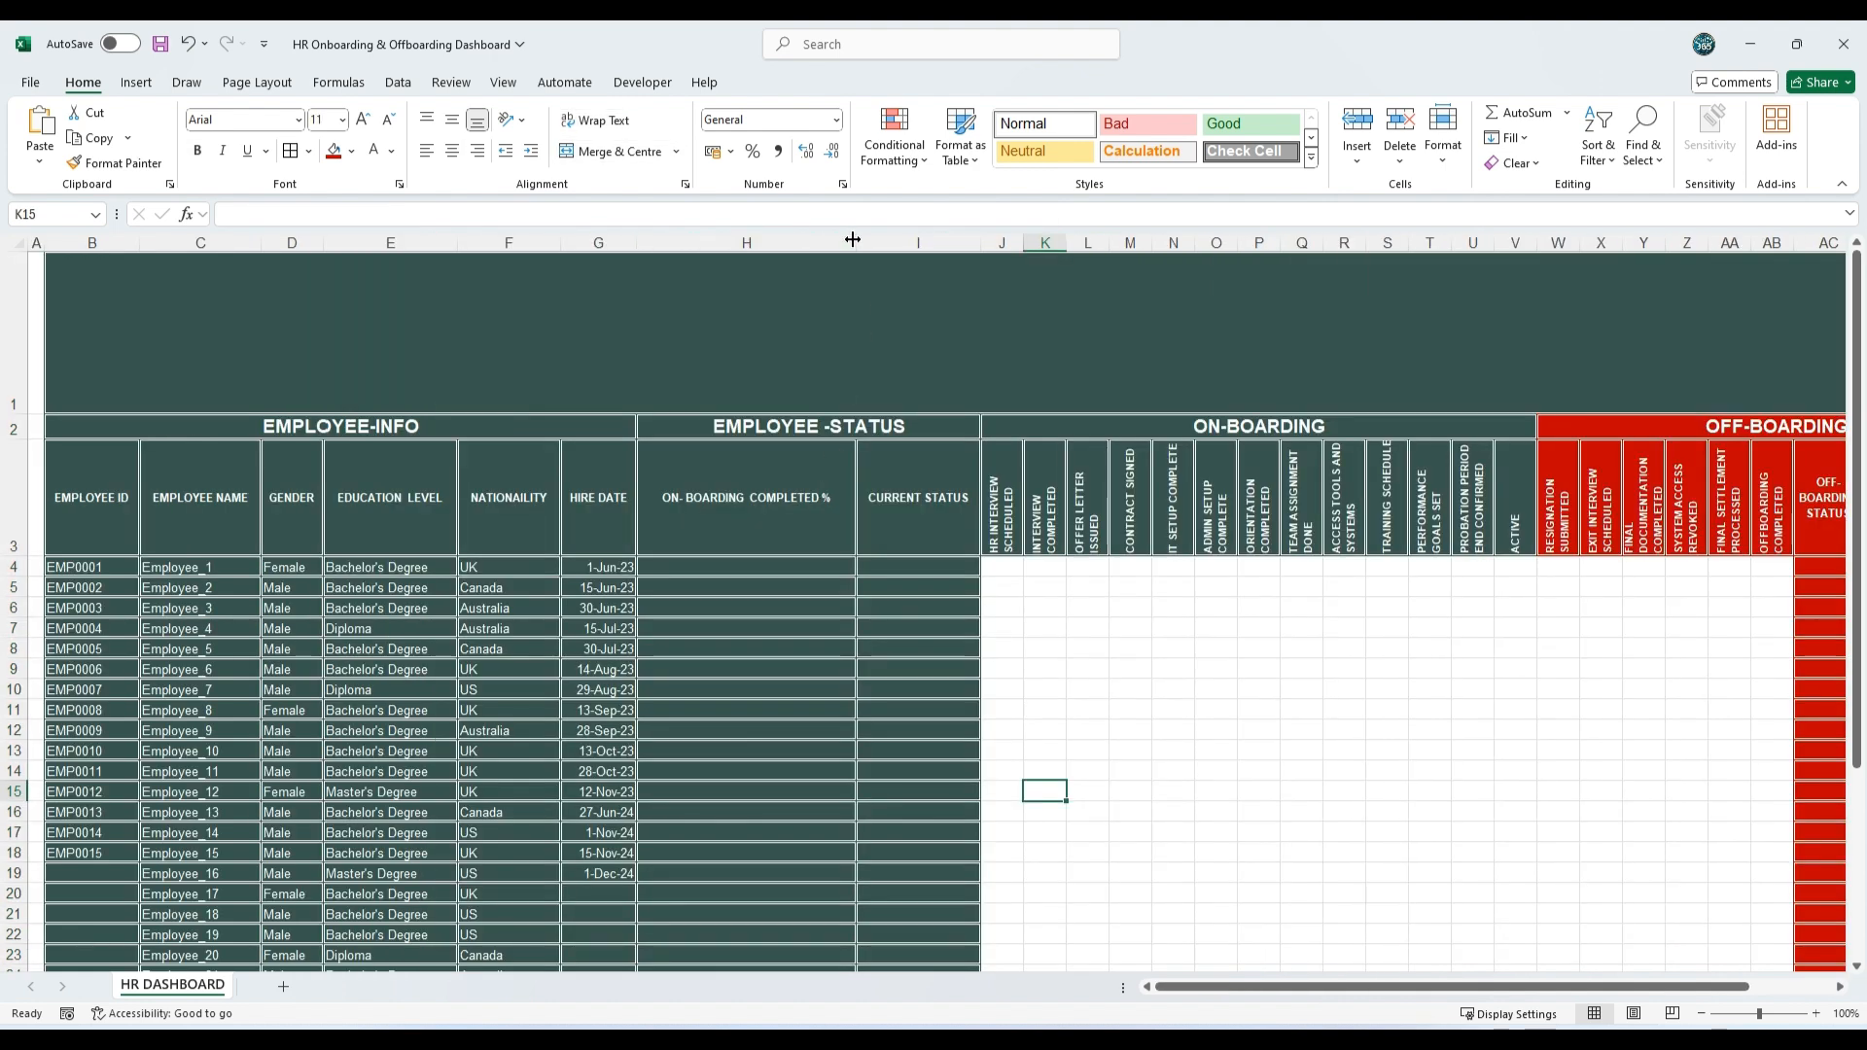
Step: Narrow the On-Boarding Completed % column (H) and autofit the employee info columns B to G
drag(853, 239, 713, 241)
click(986, 627)
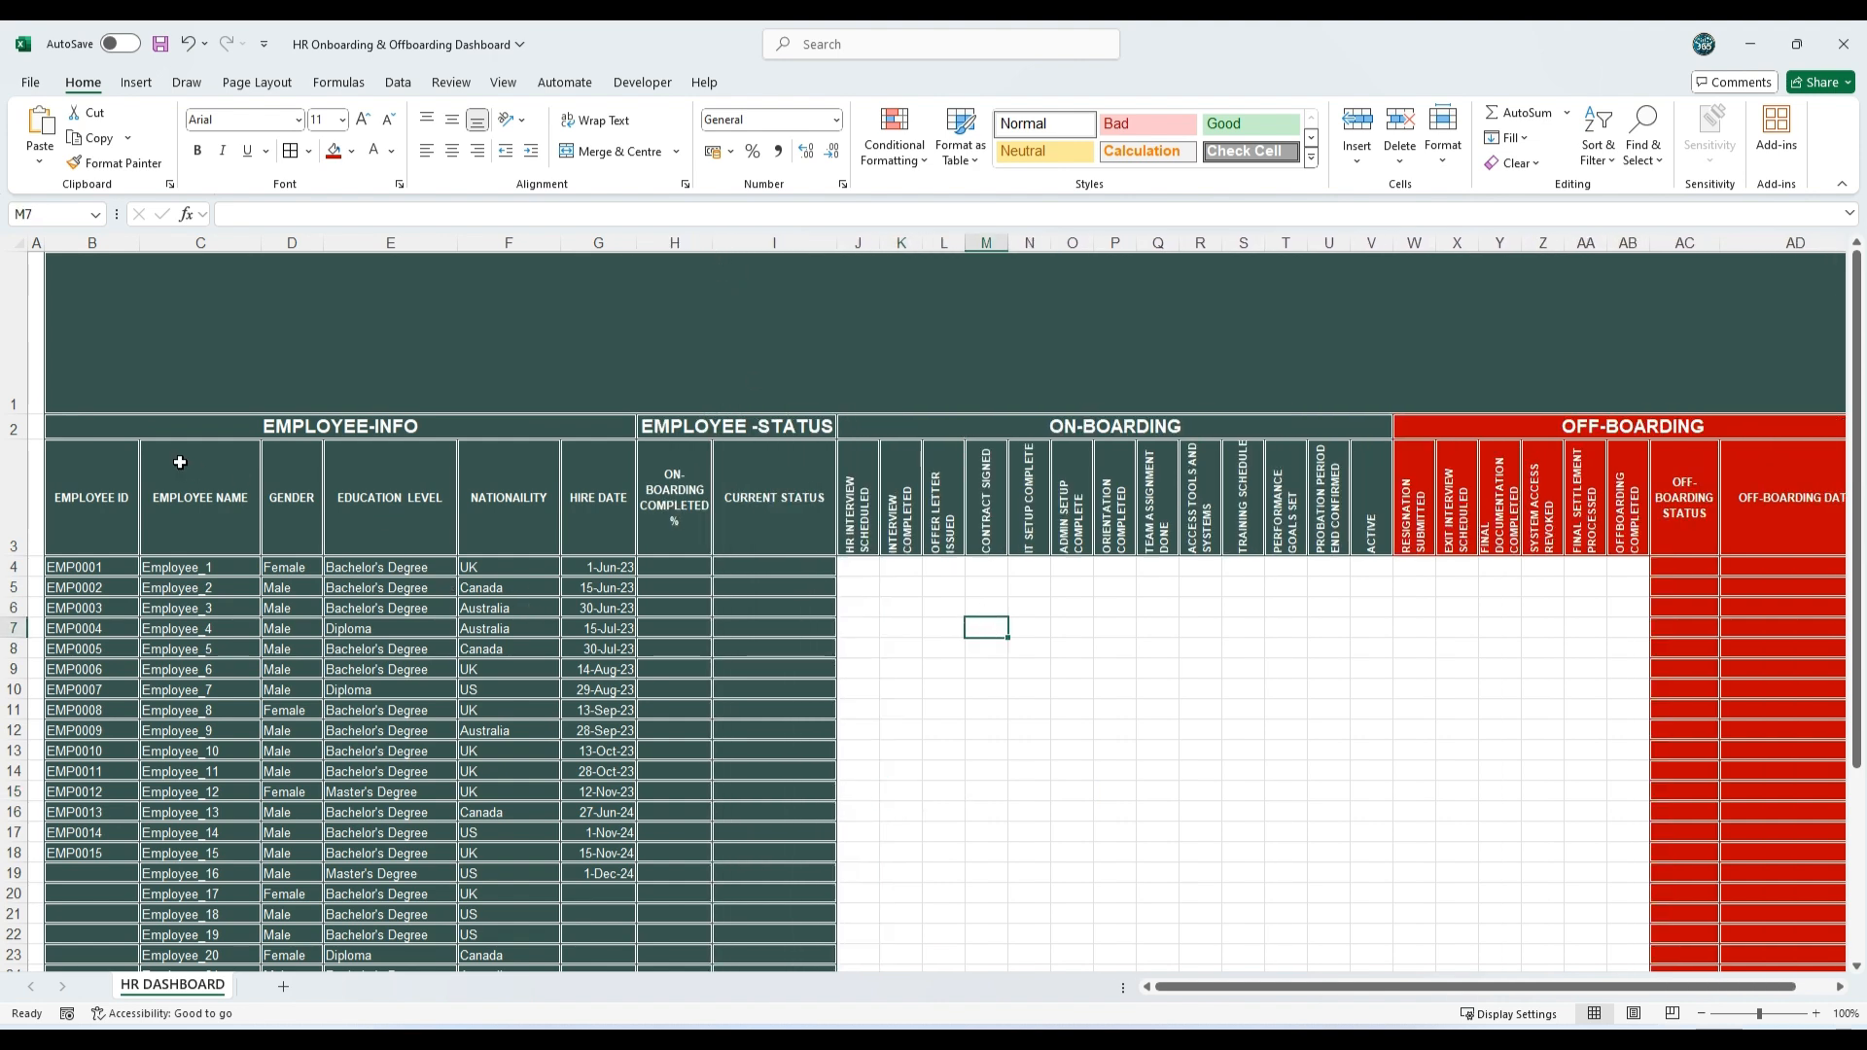
drag(107, 242, 607, 242)
double_click(636, 242)
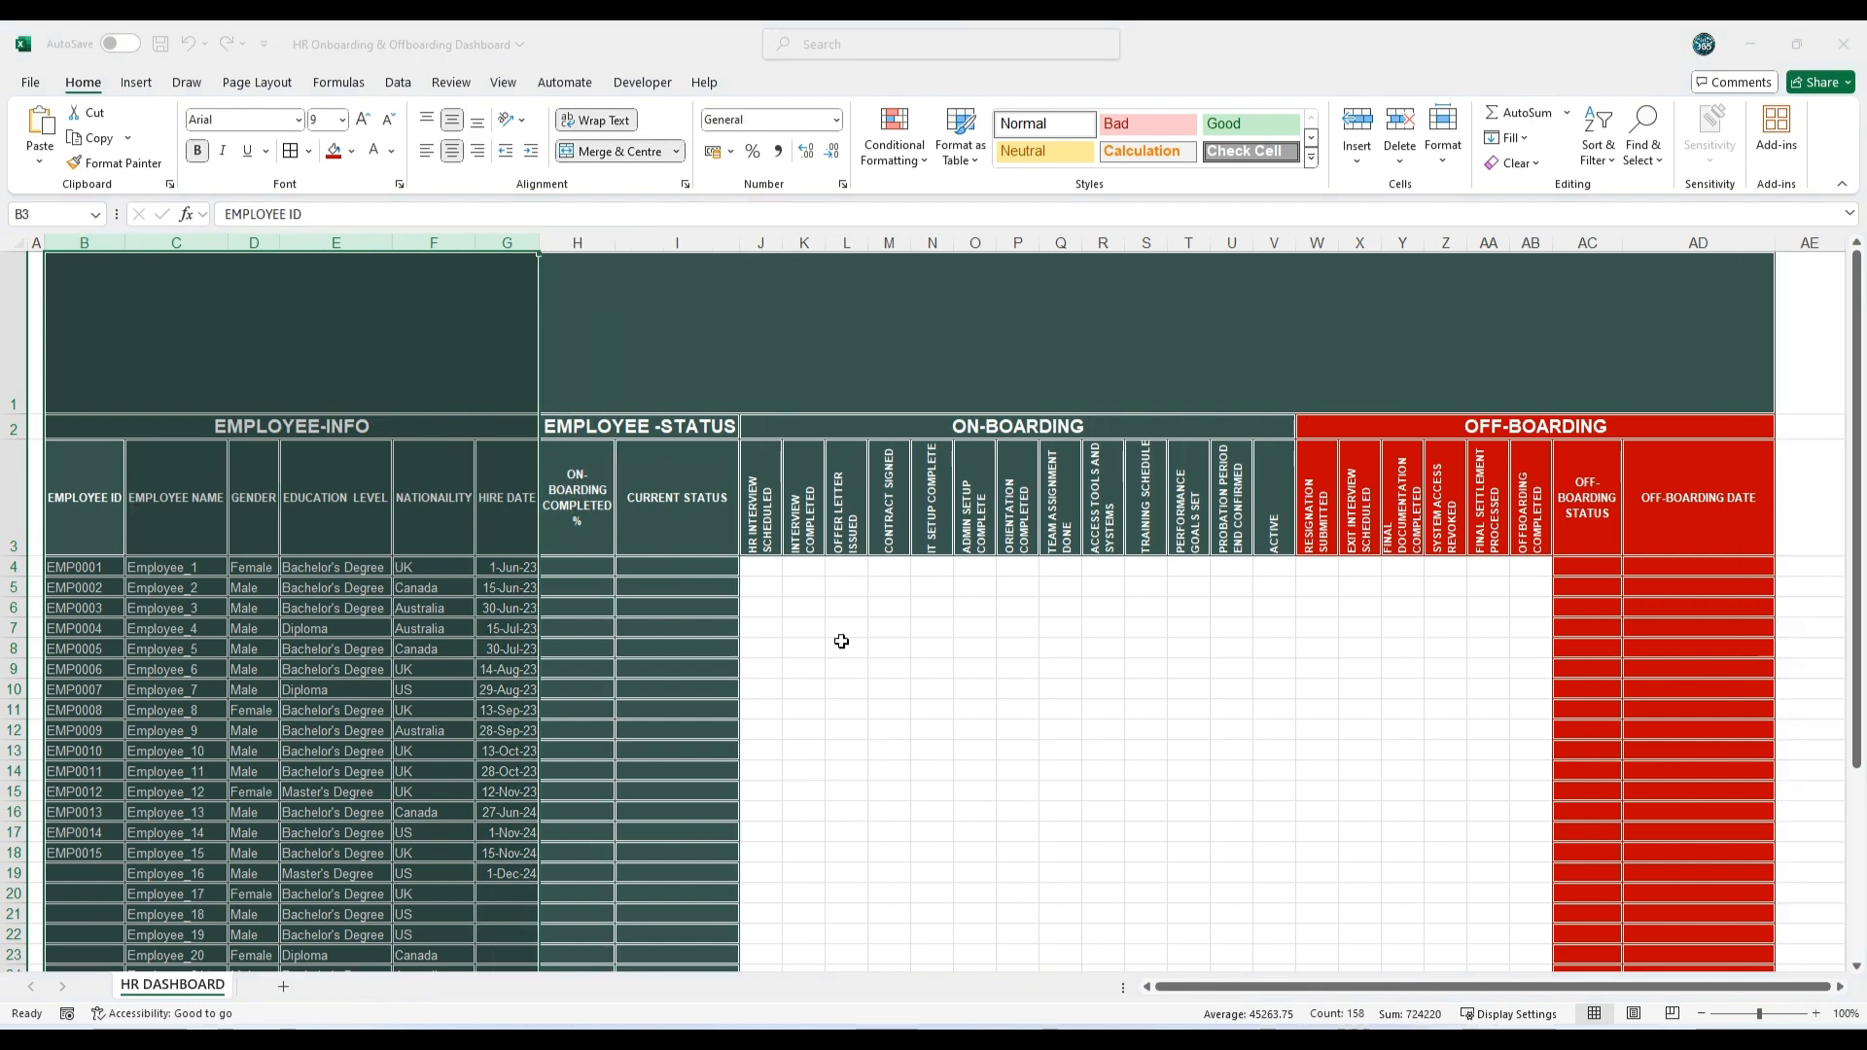
click(943, 682)
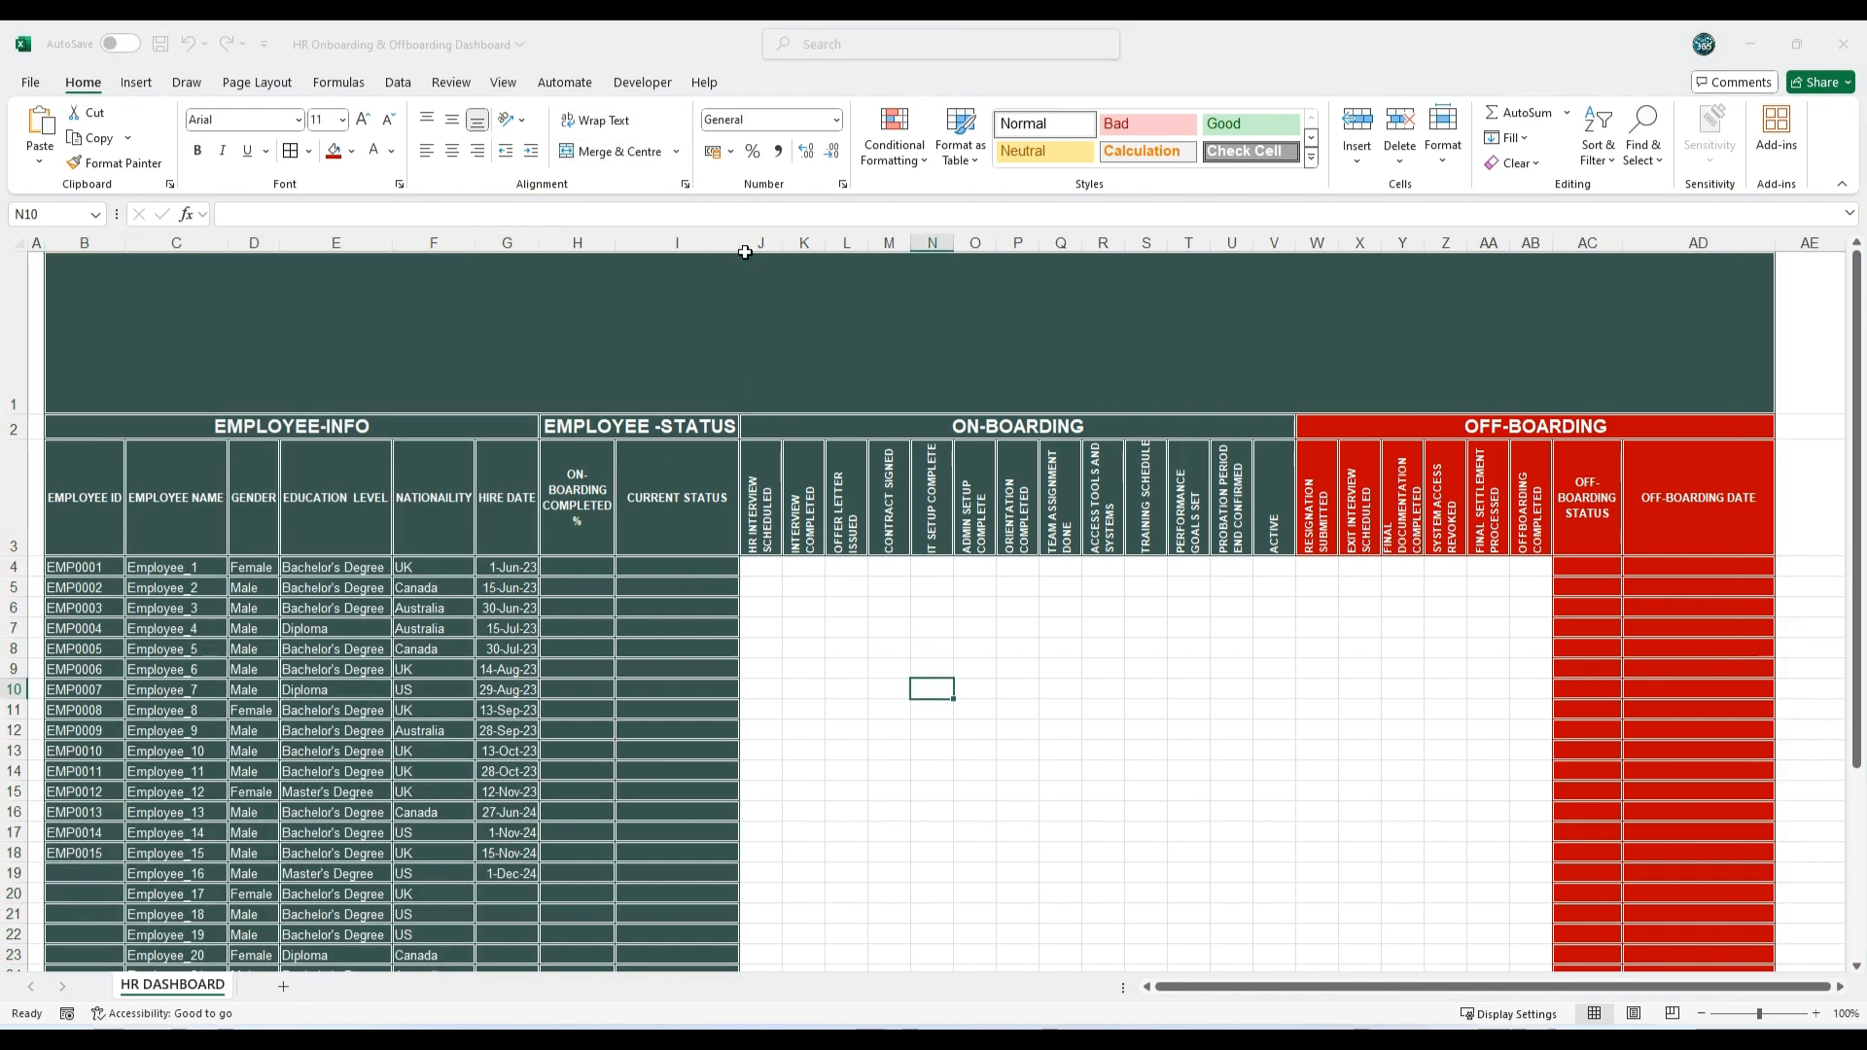
Step: Widen the Current Status column (I)
drag(744, 252, 793, 261)
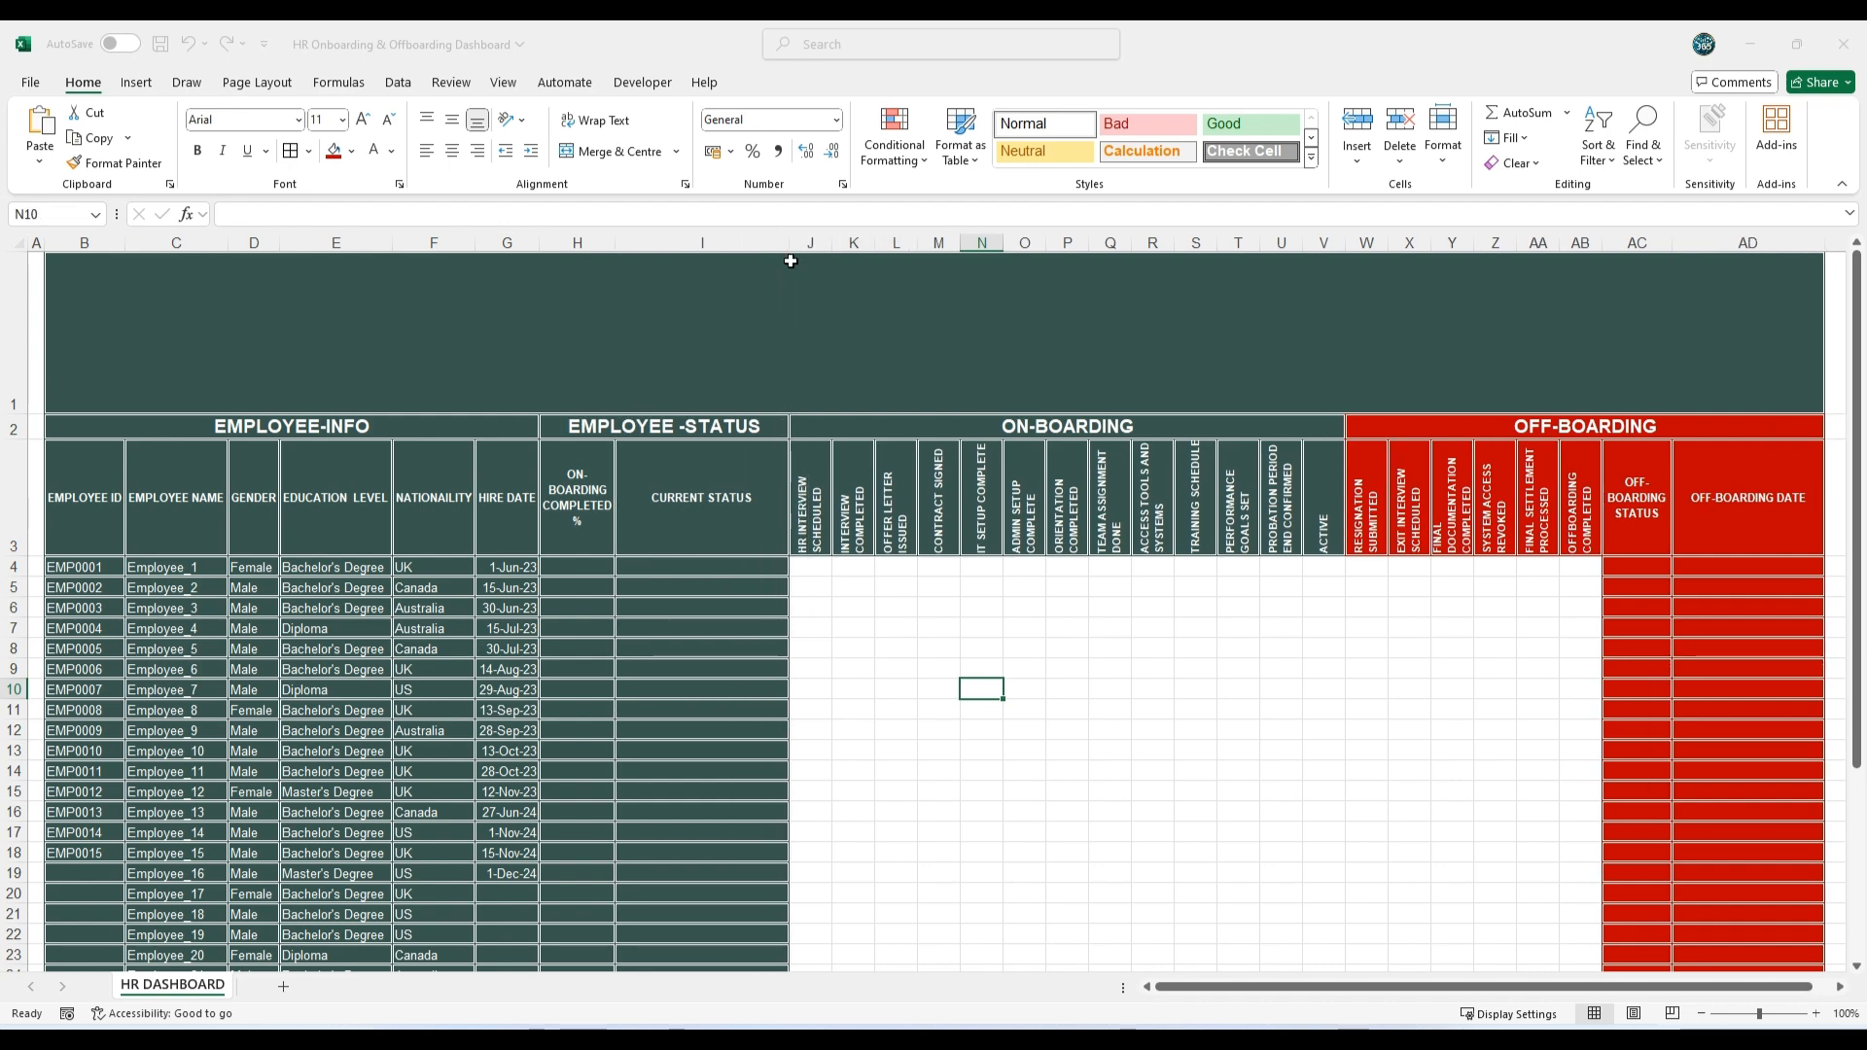
click(958, 833)
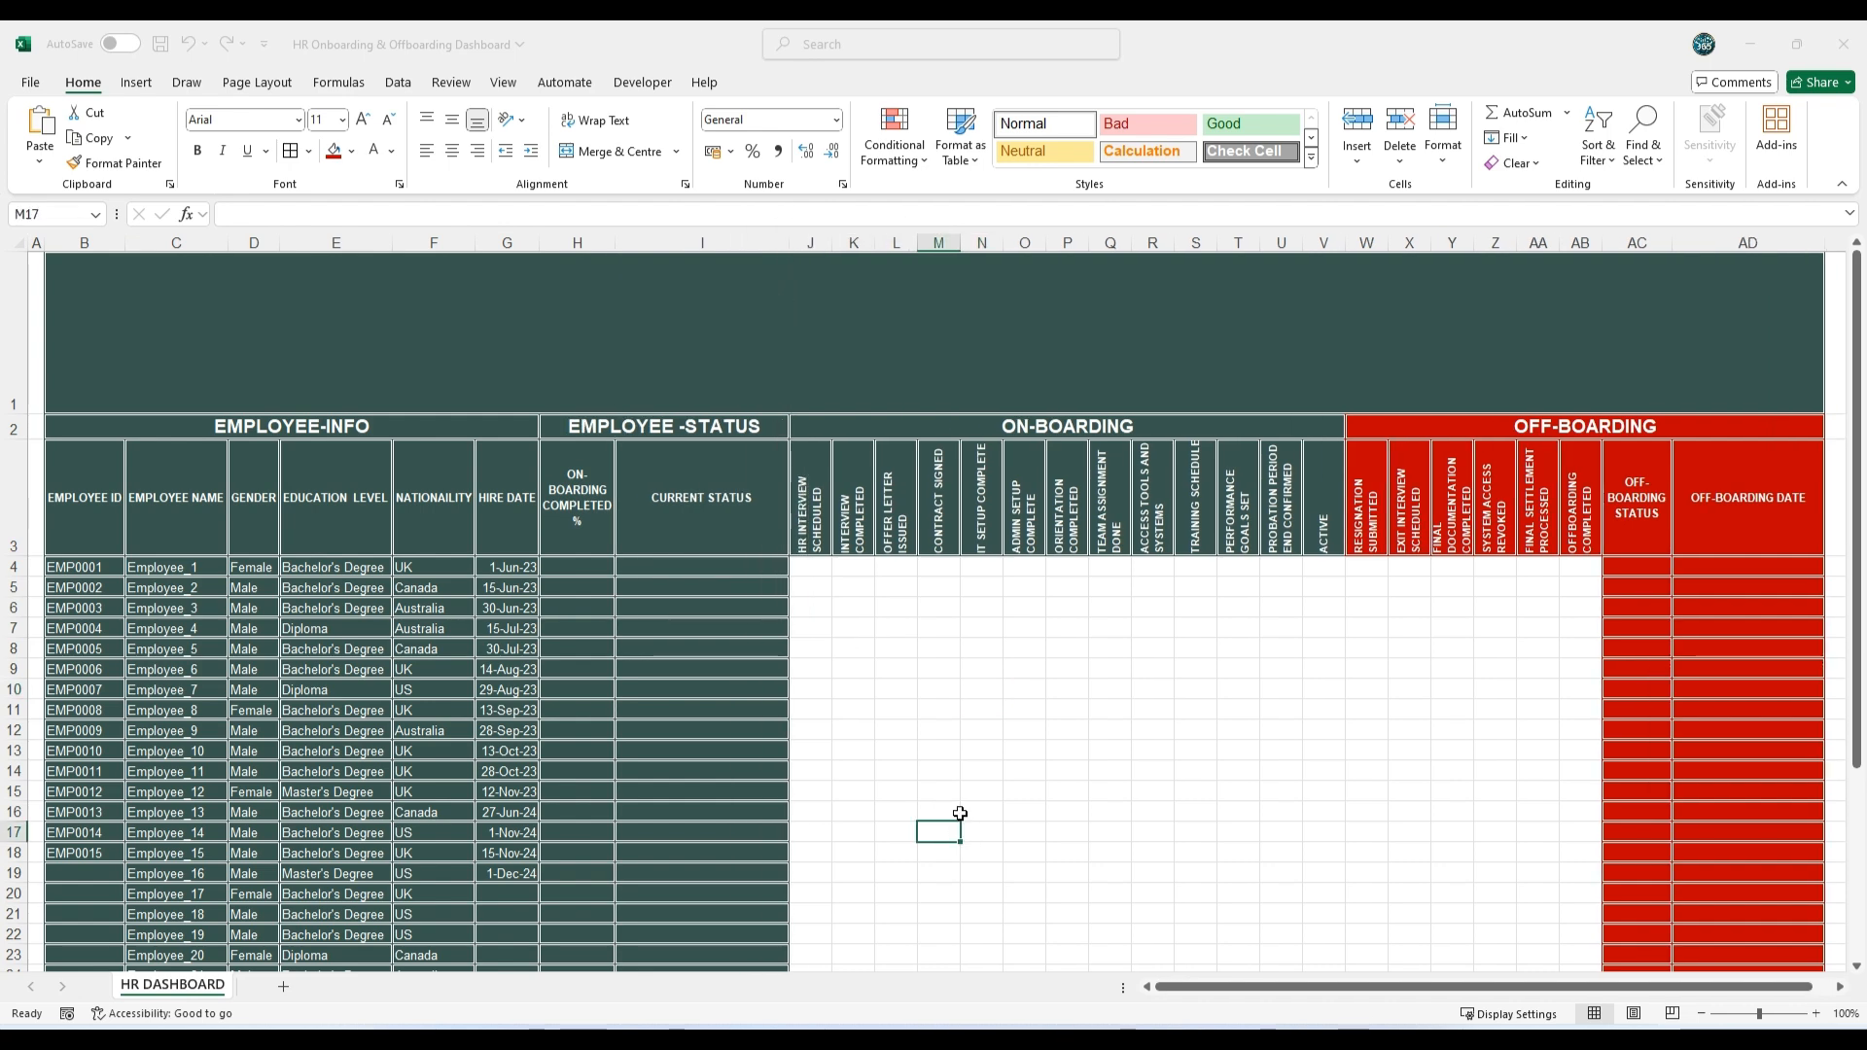
scroll(951, 797, down, 6)
scroll(952, 797, up, 6)
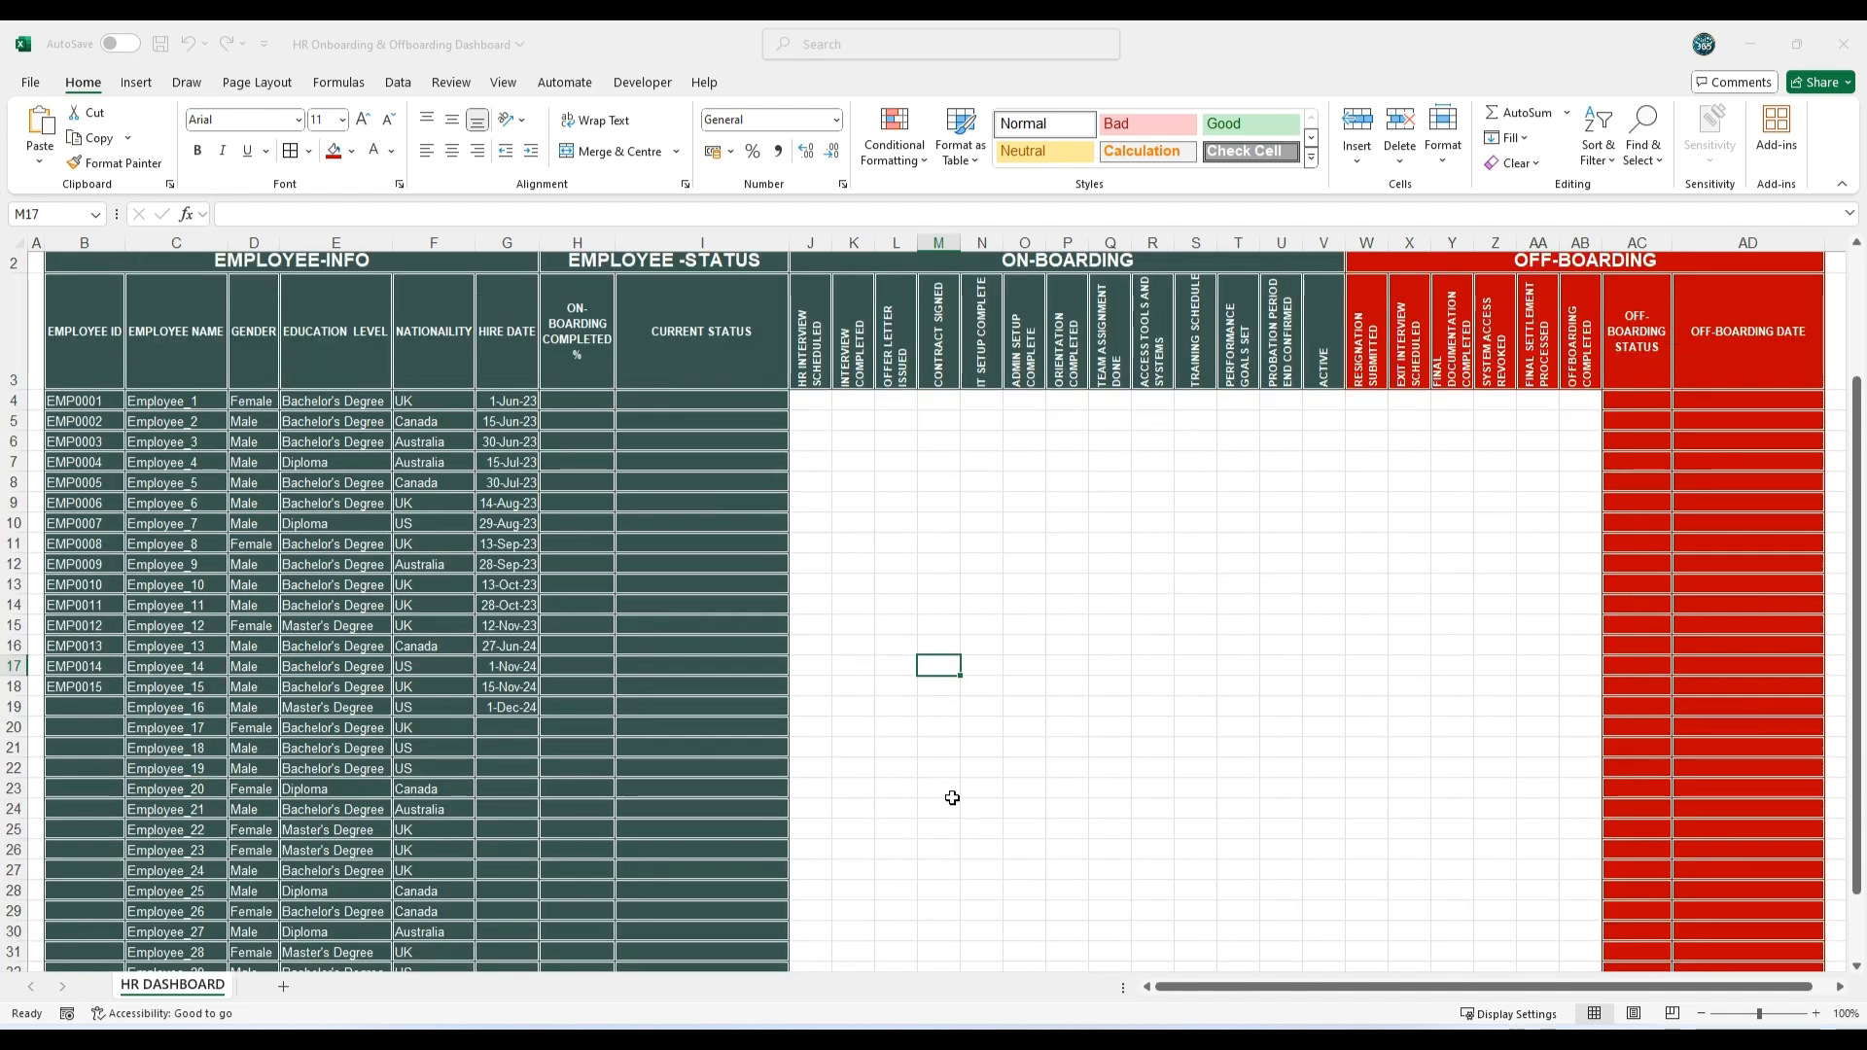
Step: Insert checkboxes in all on-boarding and off-boarding task cells (J4:AB34)
drag(810, 567, 1572, 869)
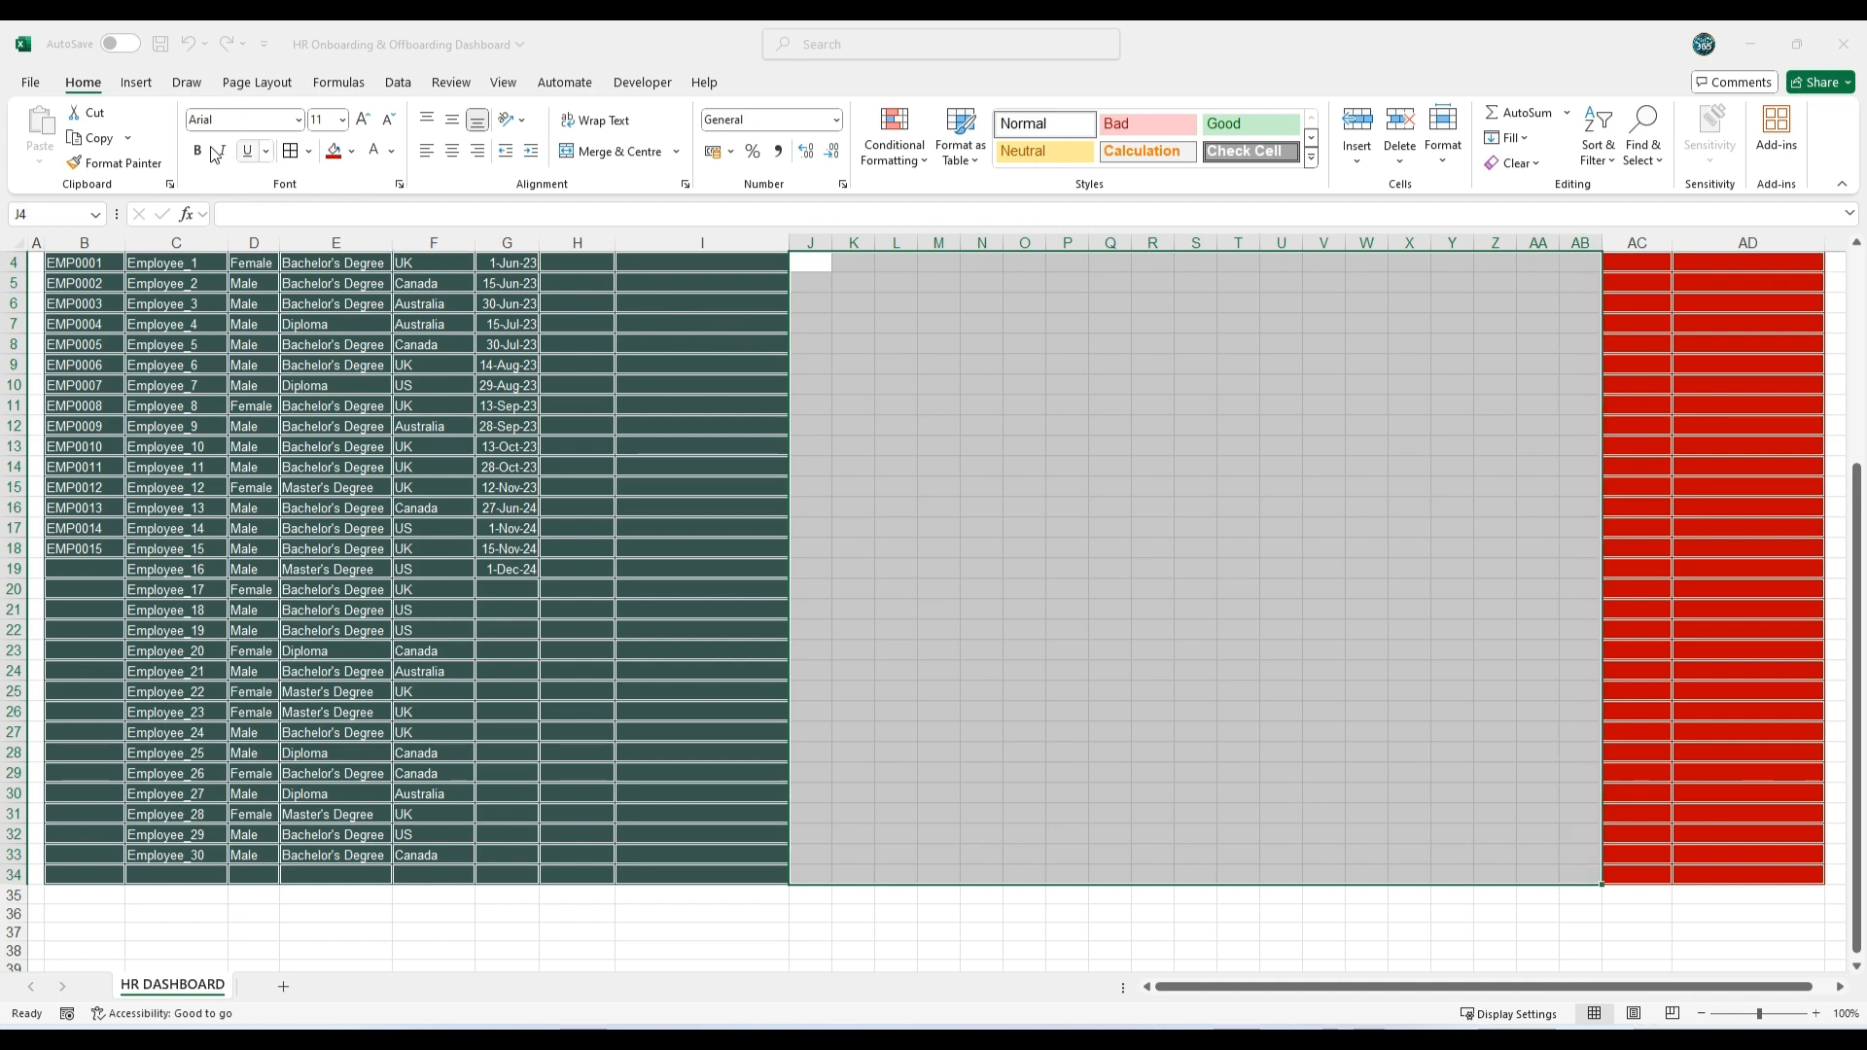
click(138, 83)
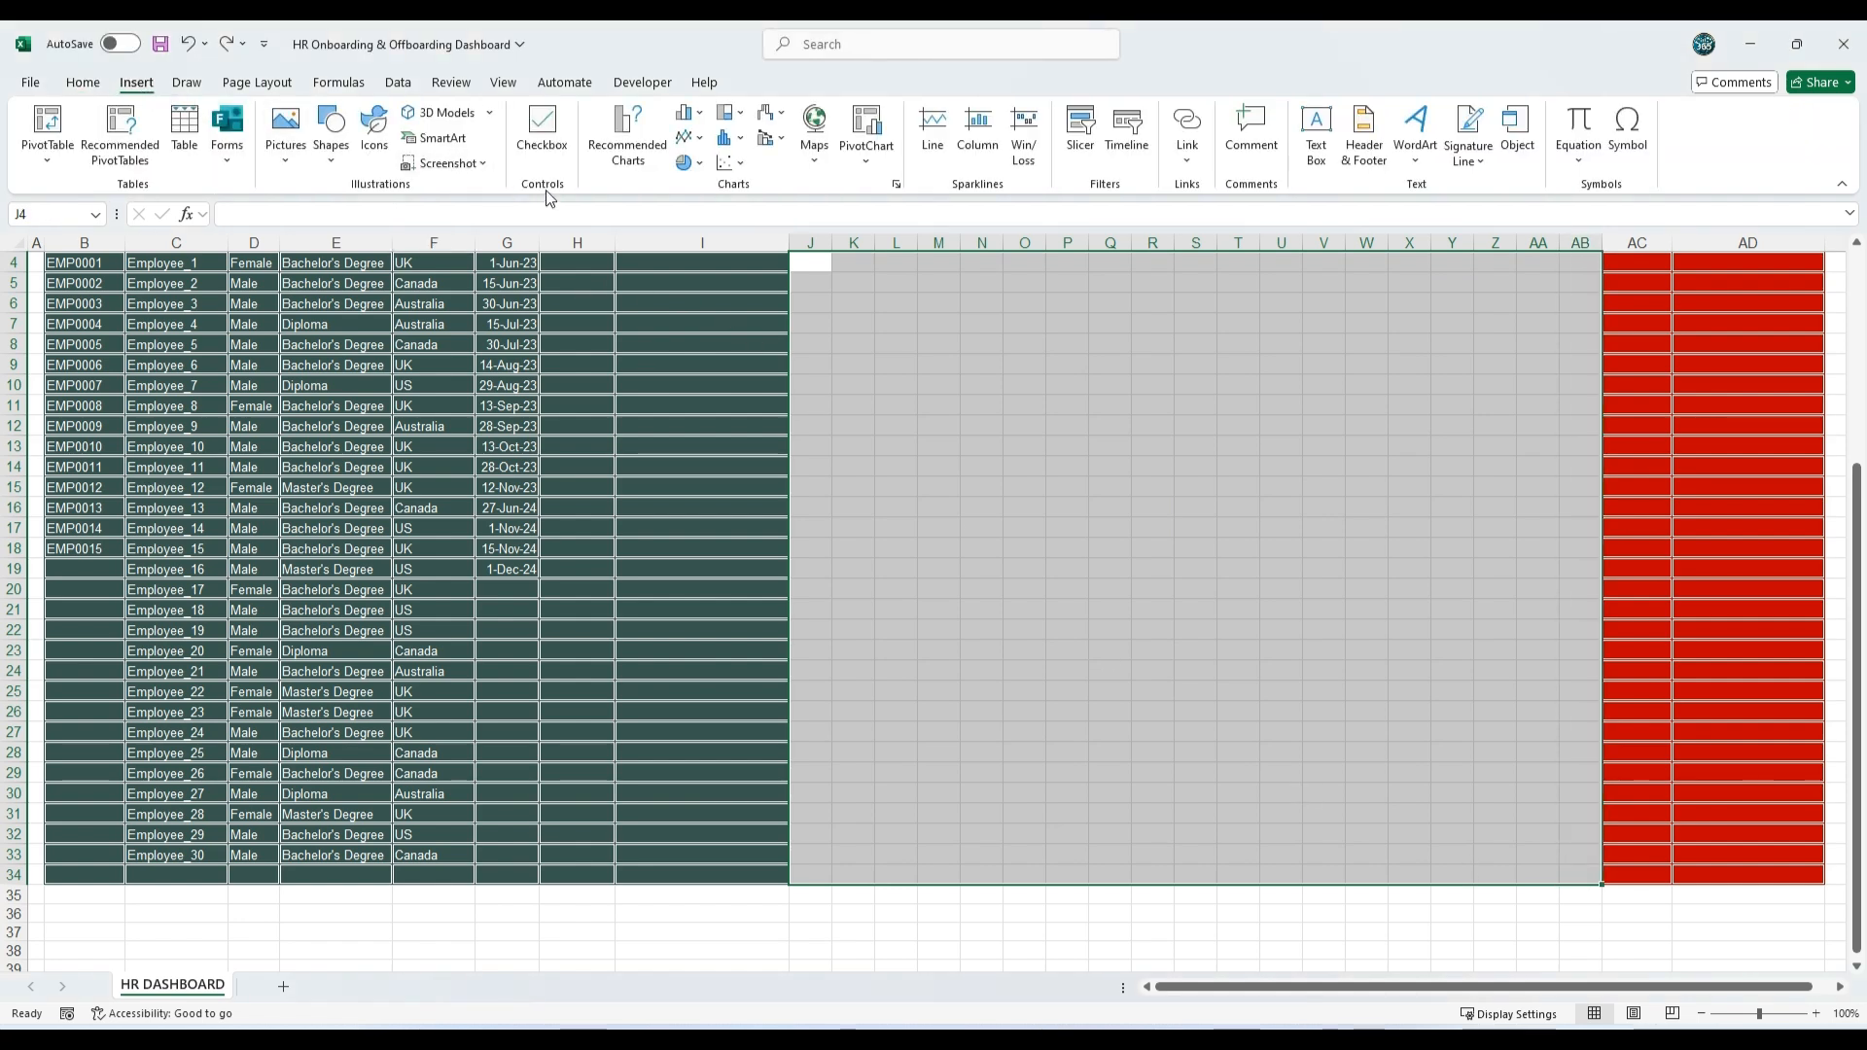
click(541, 129)
Step: Apply all borders and font colour in the darkest teal theme colour to the on-boarding checkbox cells J4:V34
scroll(875, 487, up, 1)
drag(810, 373, 1331, 887)
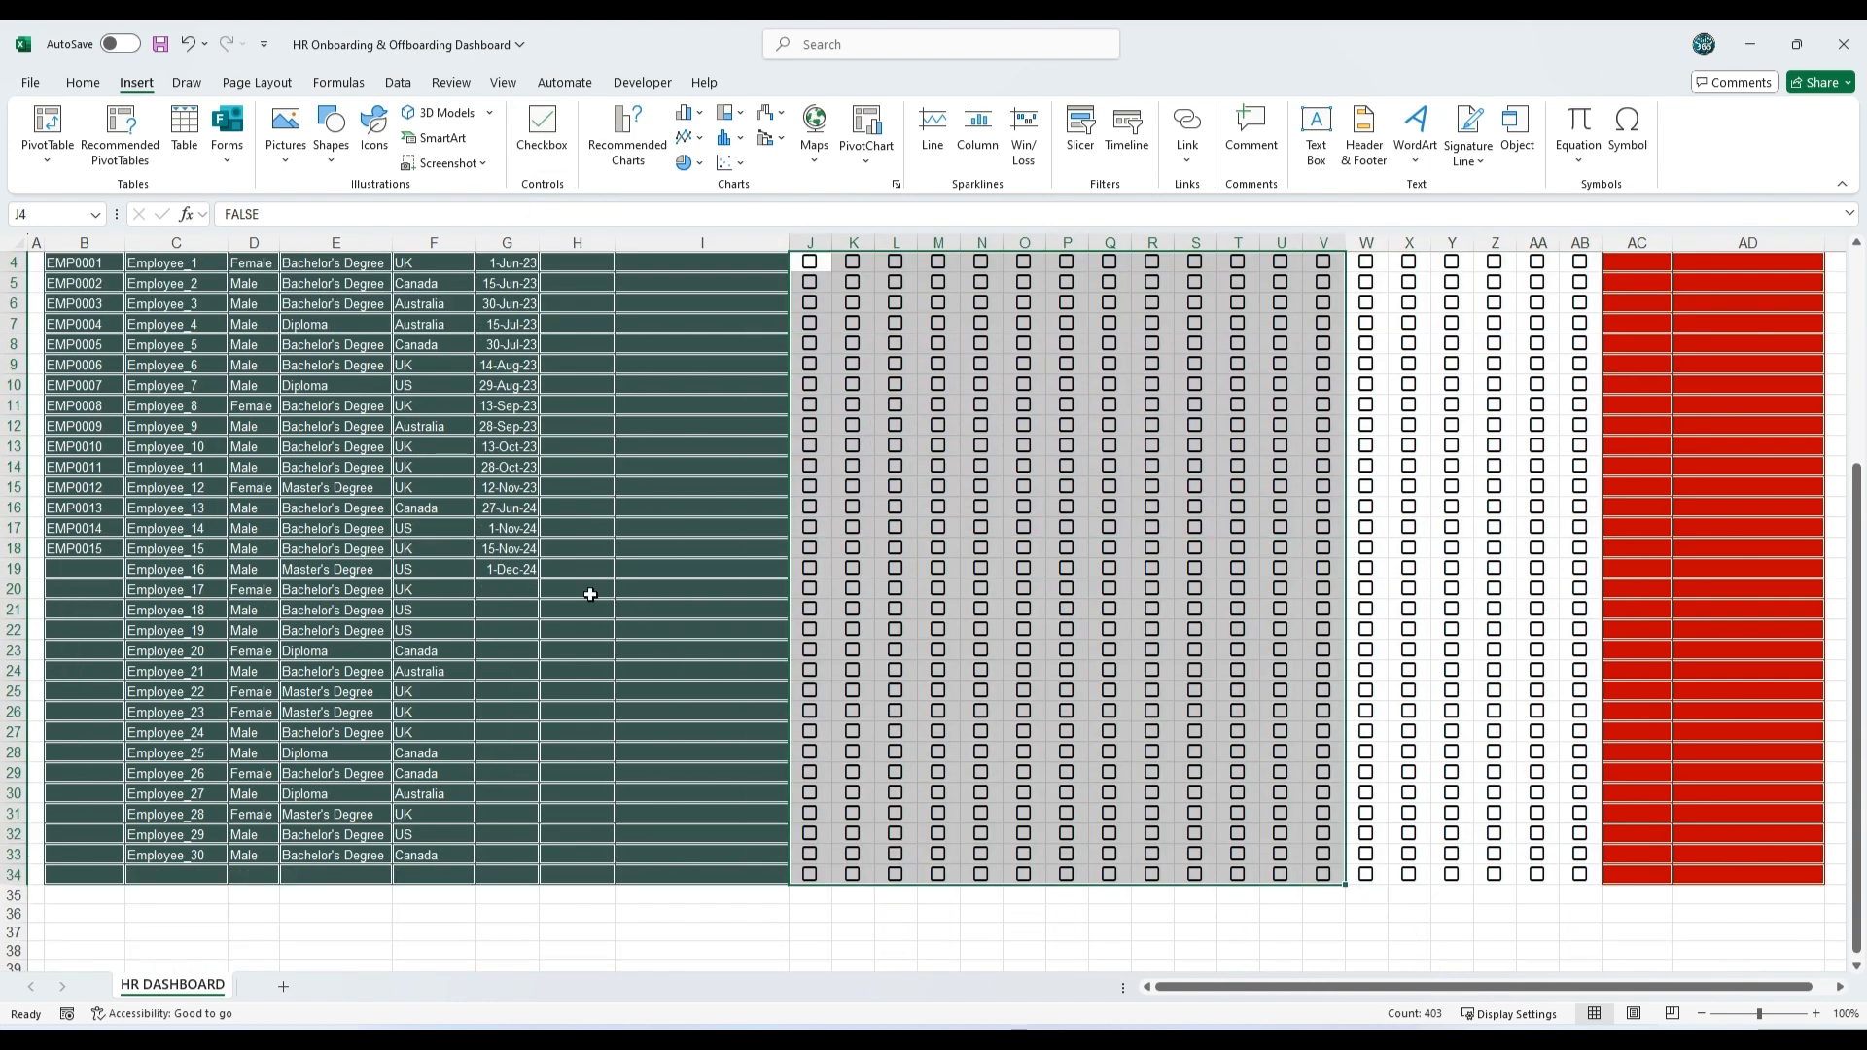
click(83, 82)
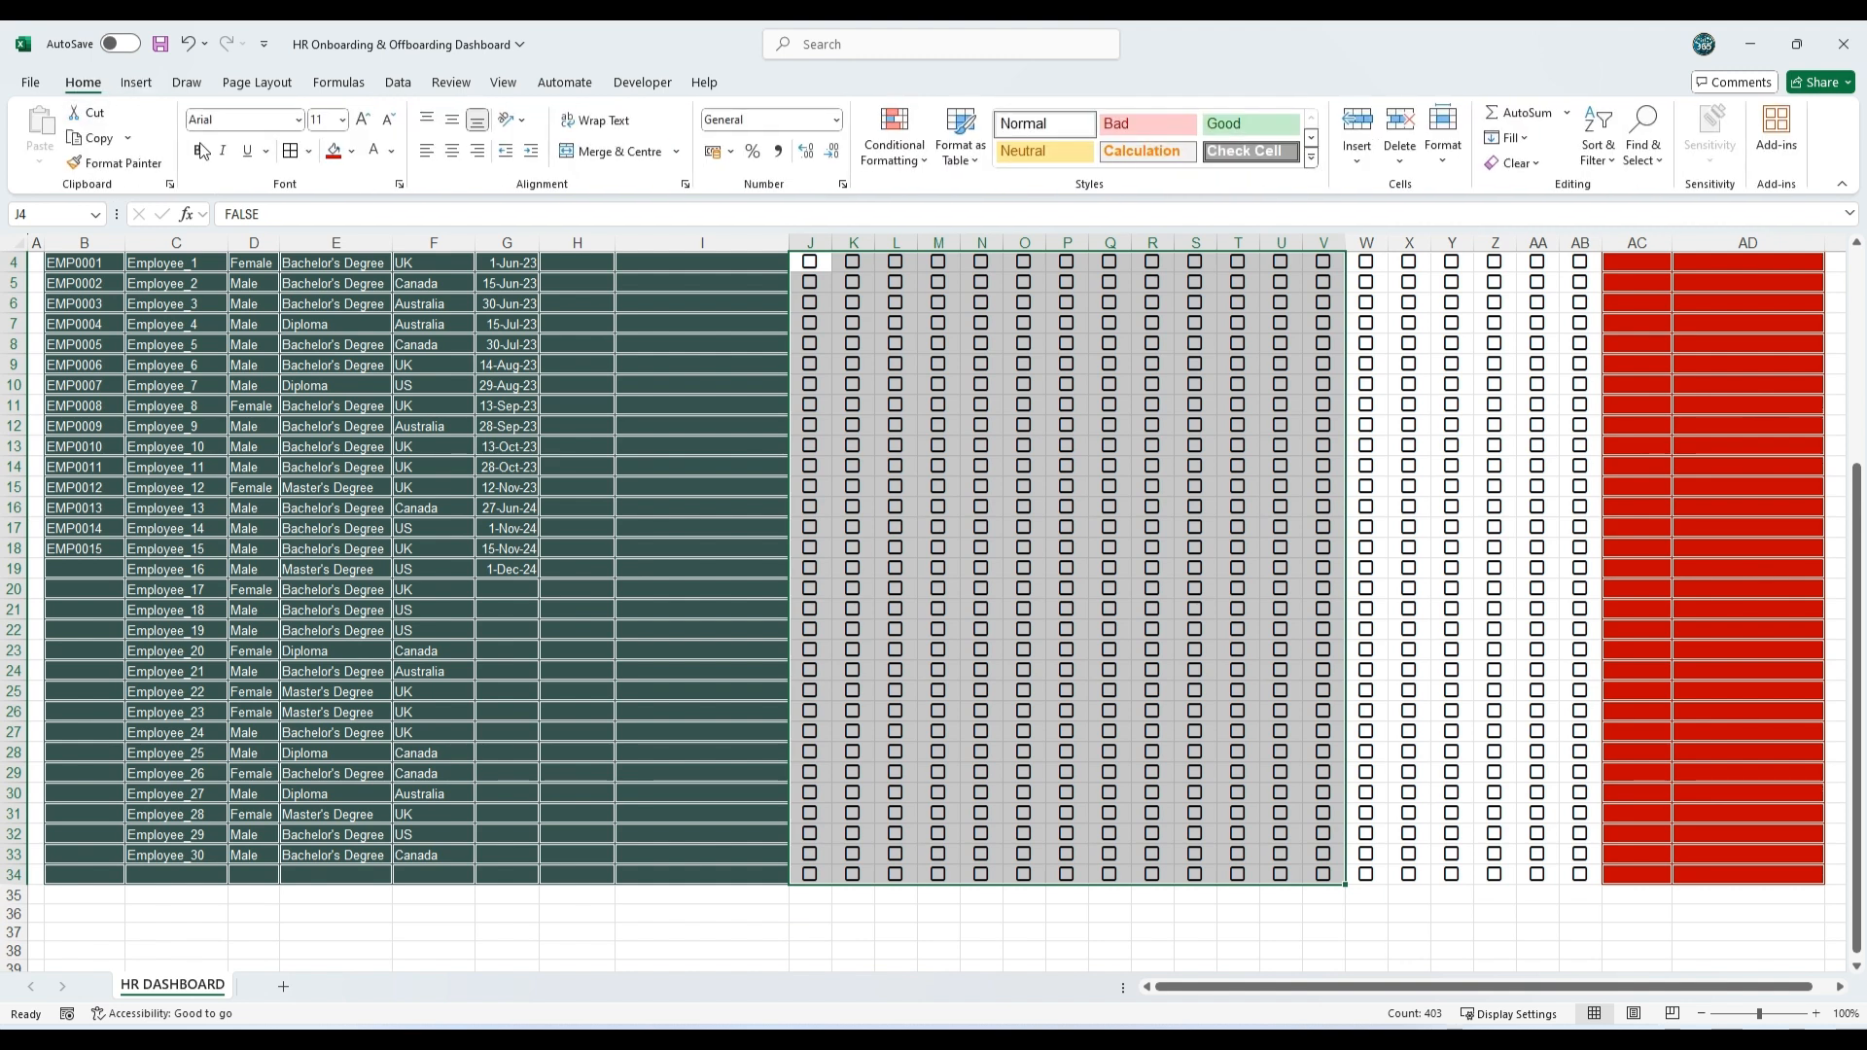
click(309, 150)
mouse_move(406, 680)
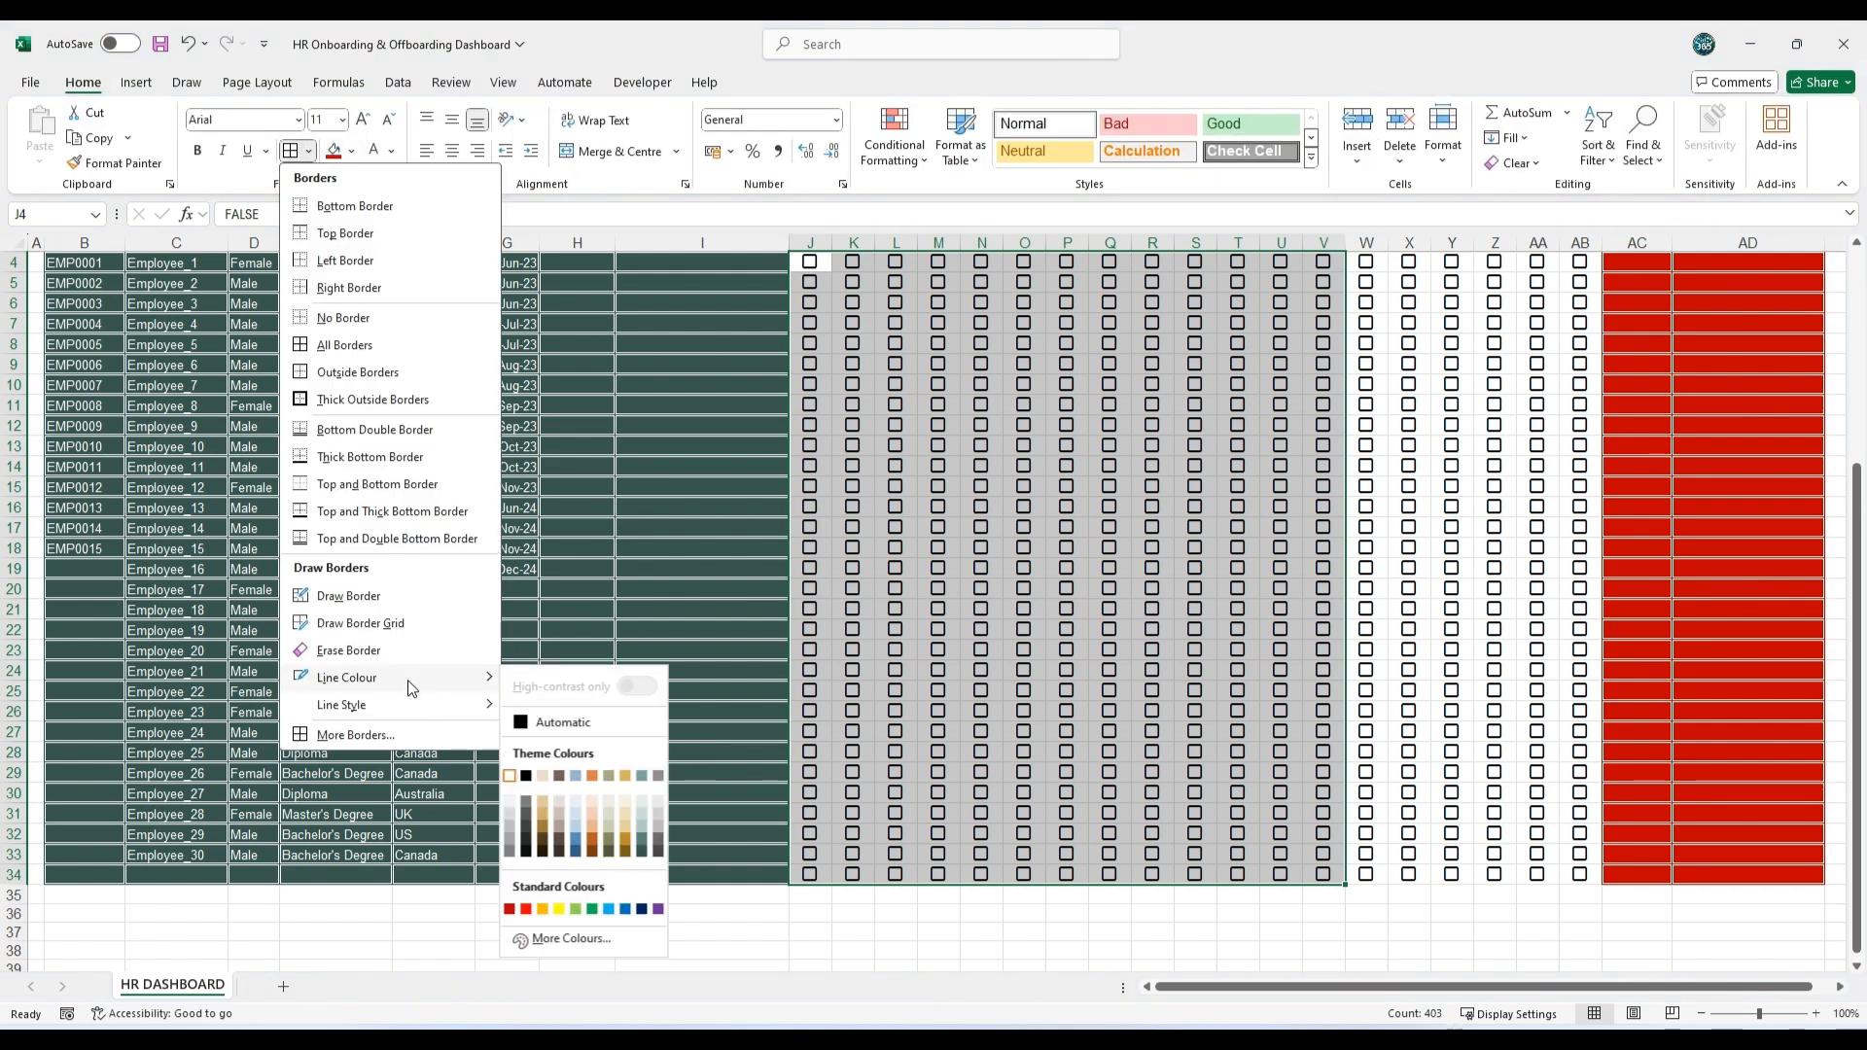
click(645, 850)
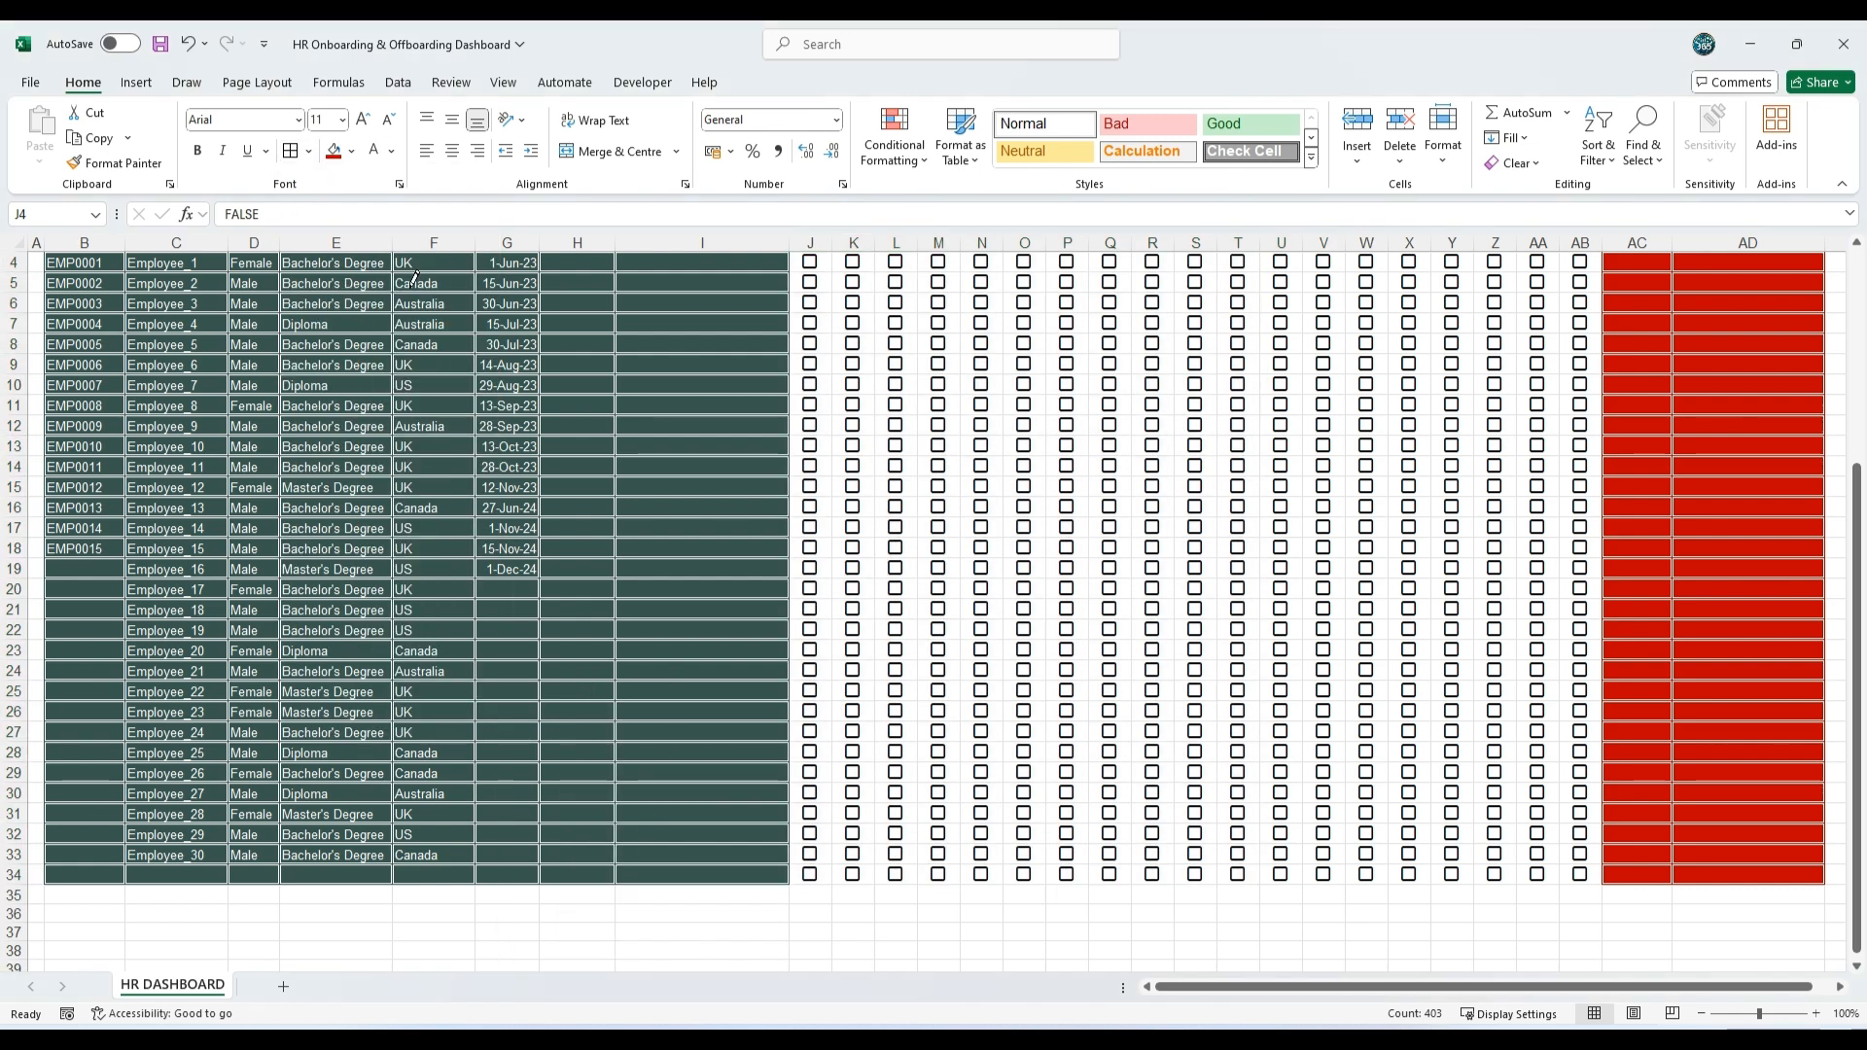
click(290, 151)
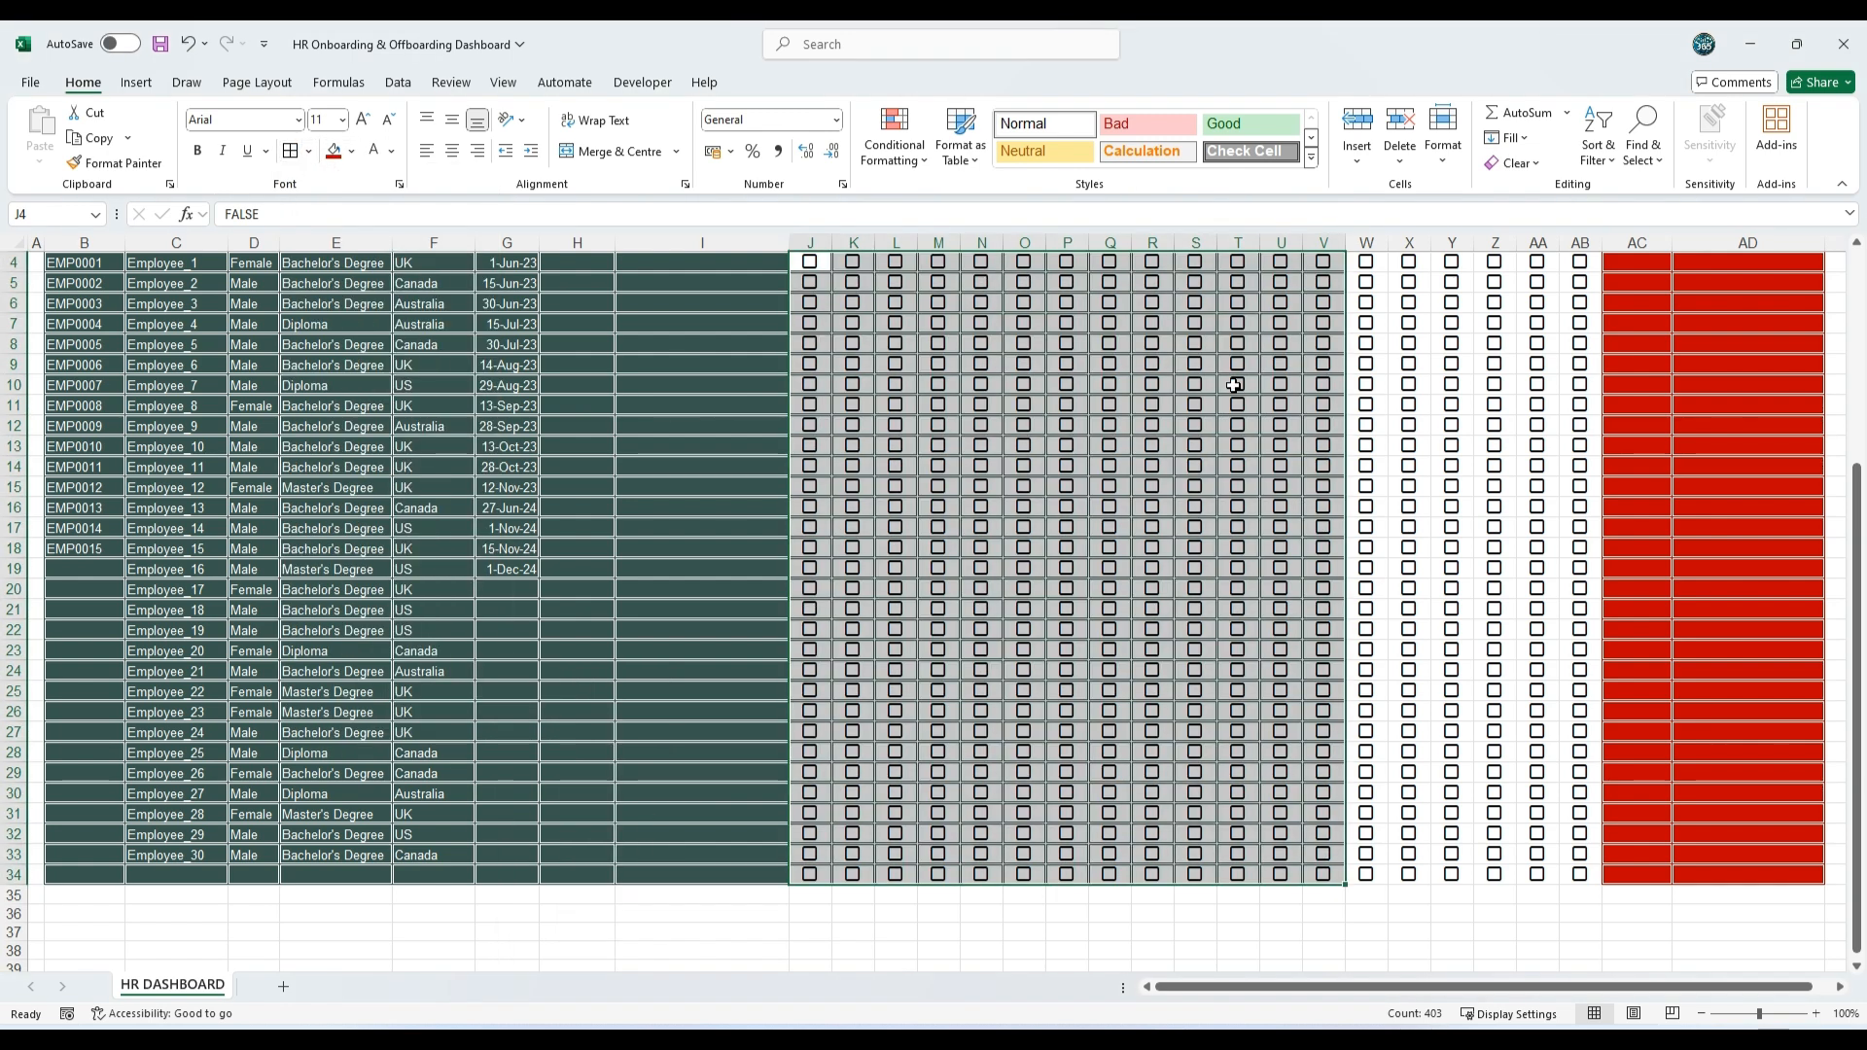
click(393, 153)
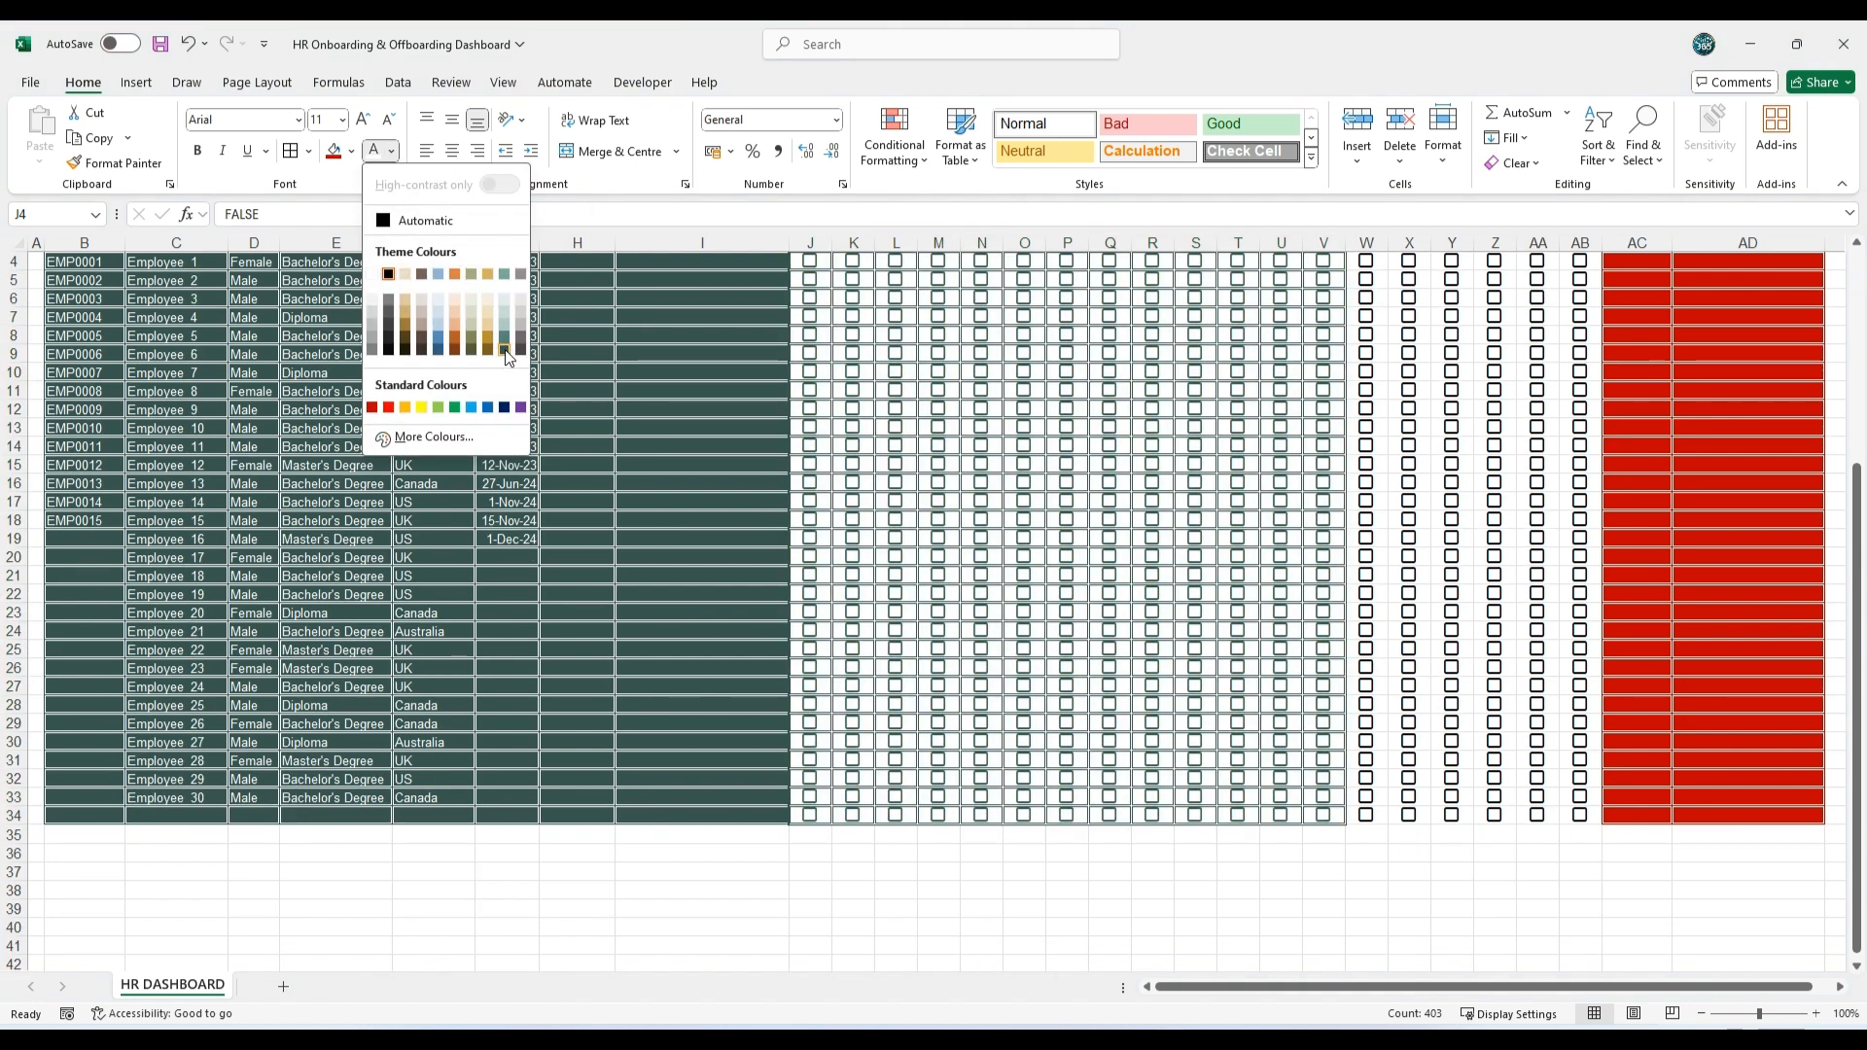
click(506, 352)
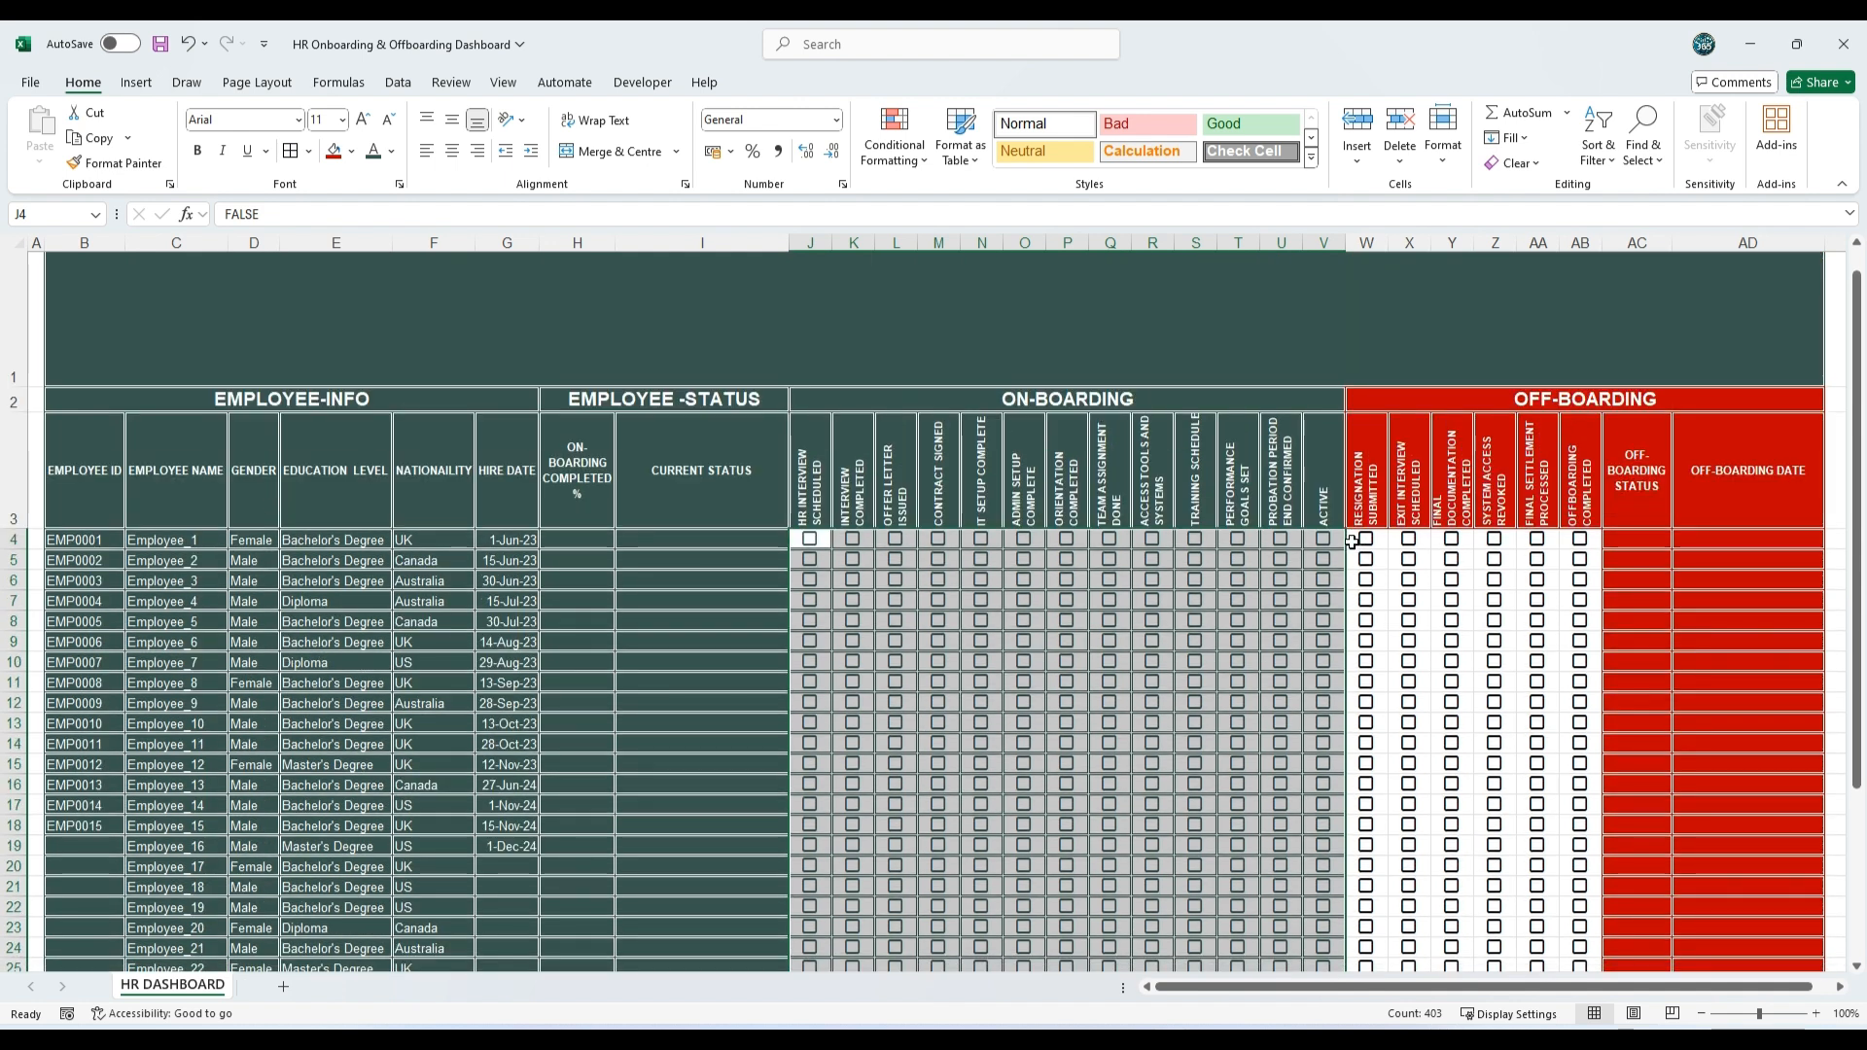
Step: Apply all borders and font colour in standard dark red to the off-boarding checkbox cells W4:AB34, and save the workbook
drag(1353, 542, 1581, 875)
click(308, 151)
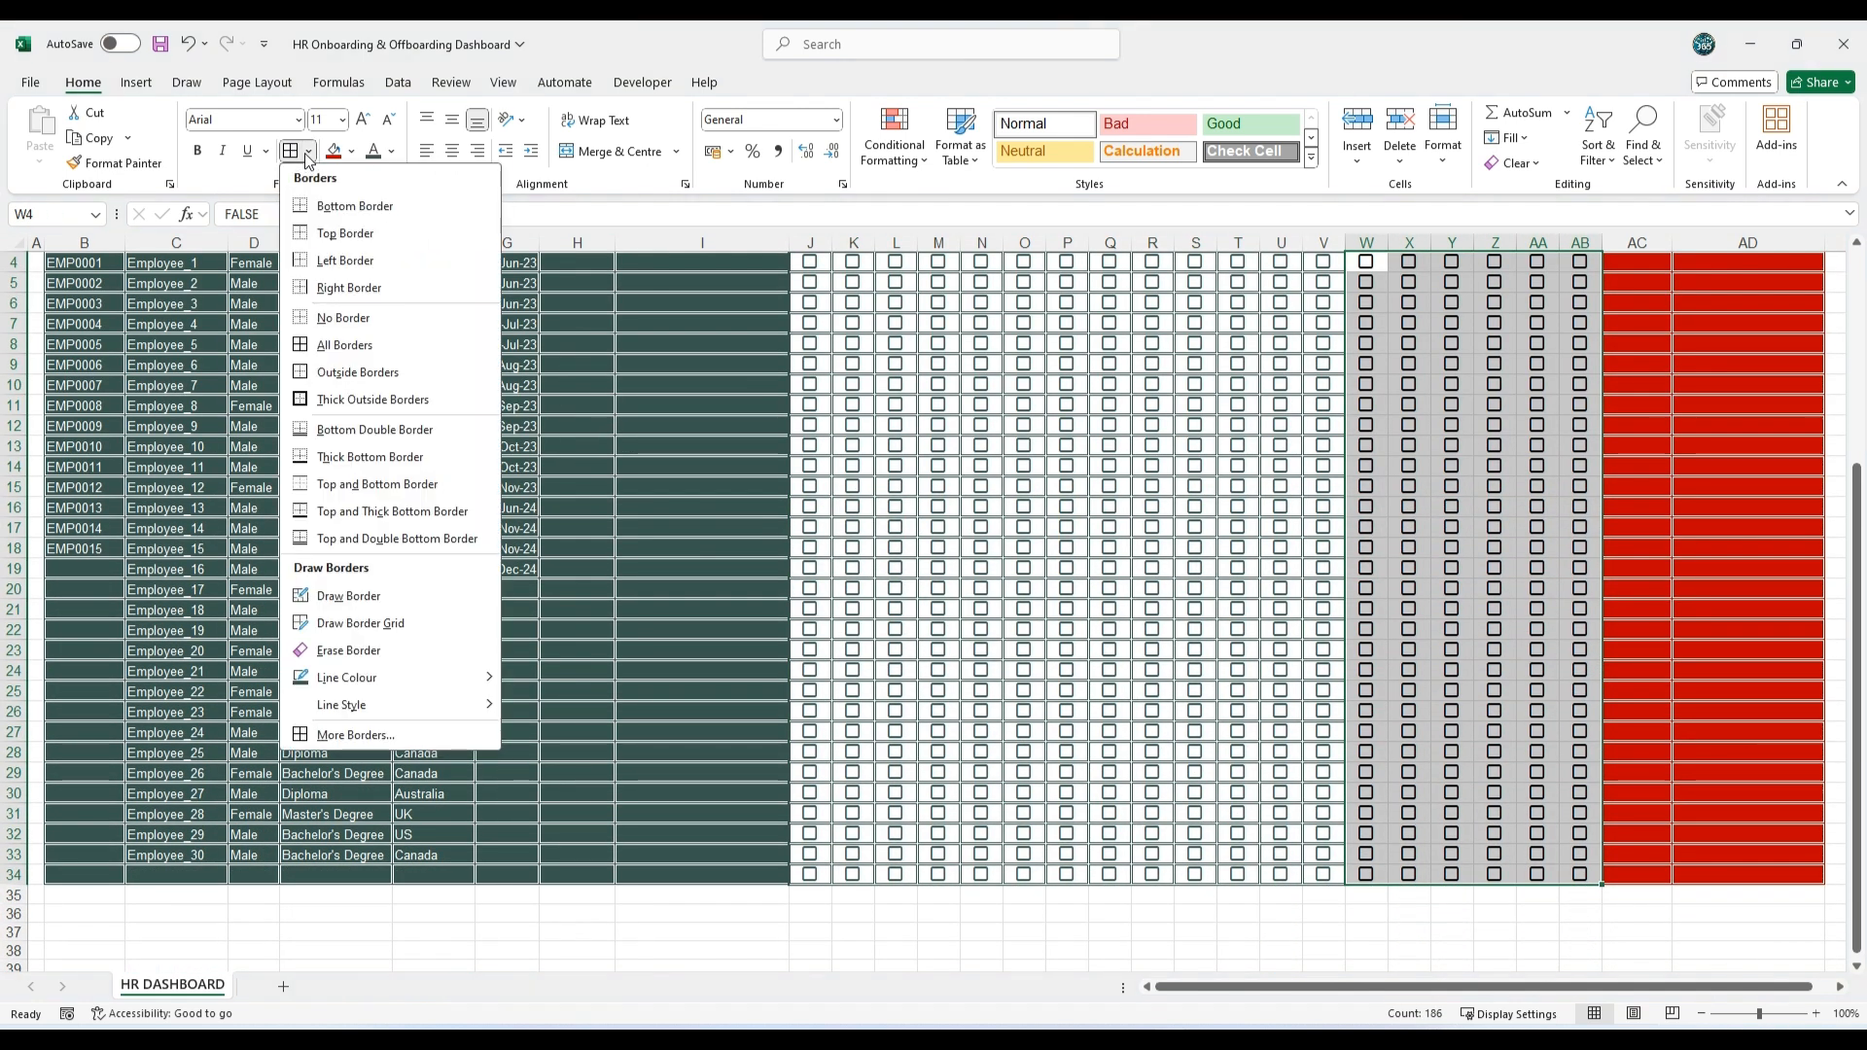
mouse_move(467, 686)
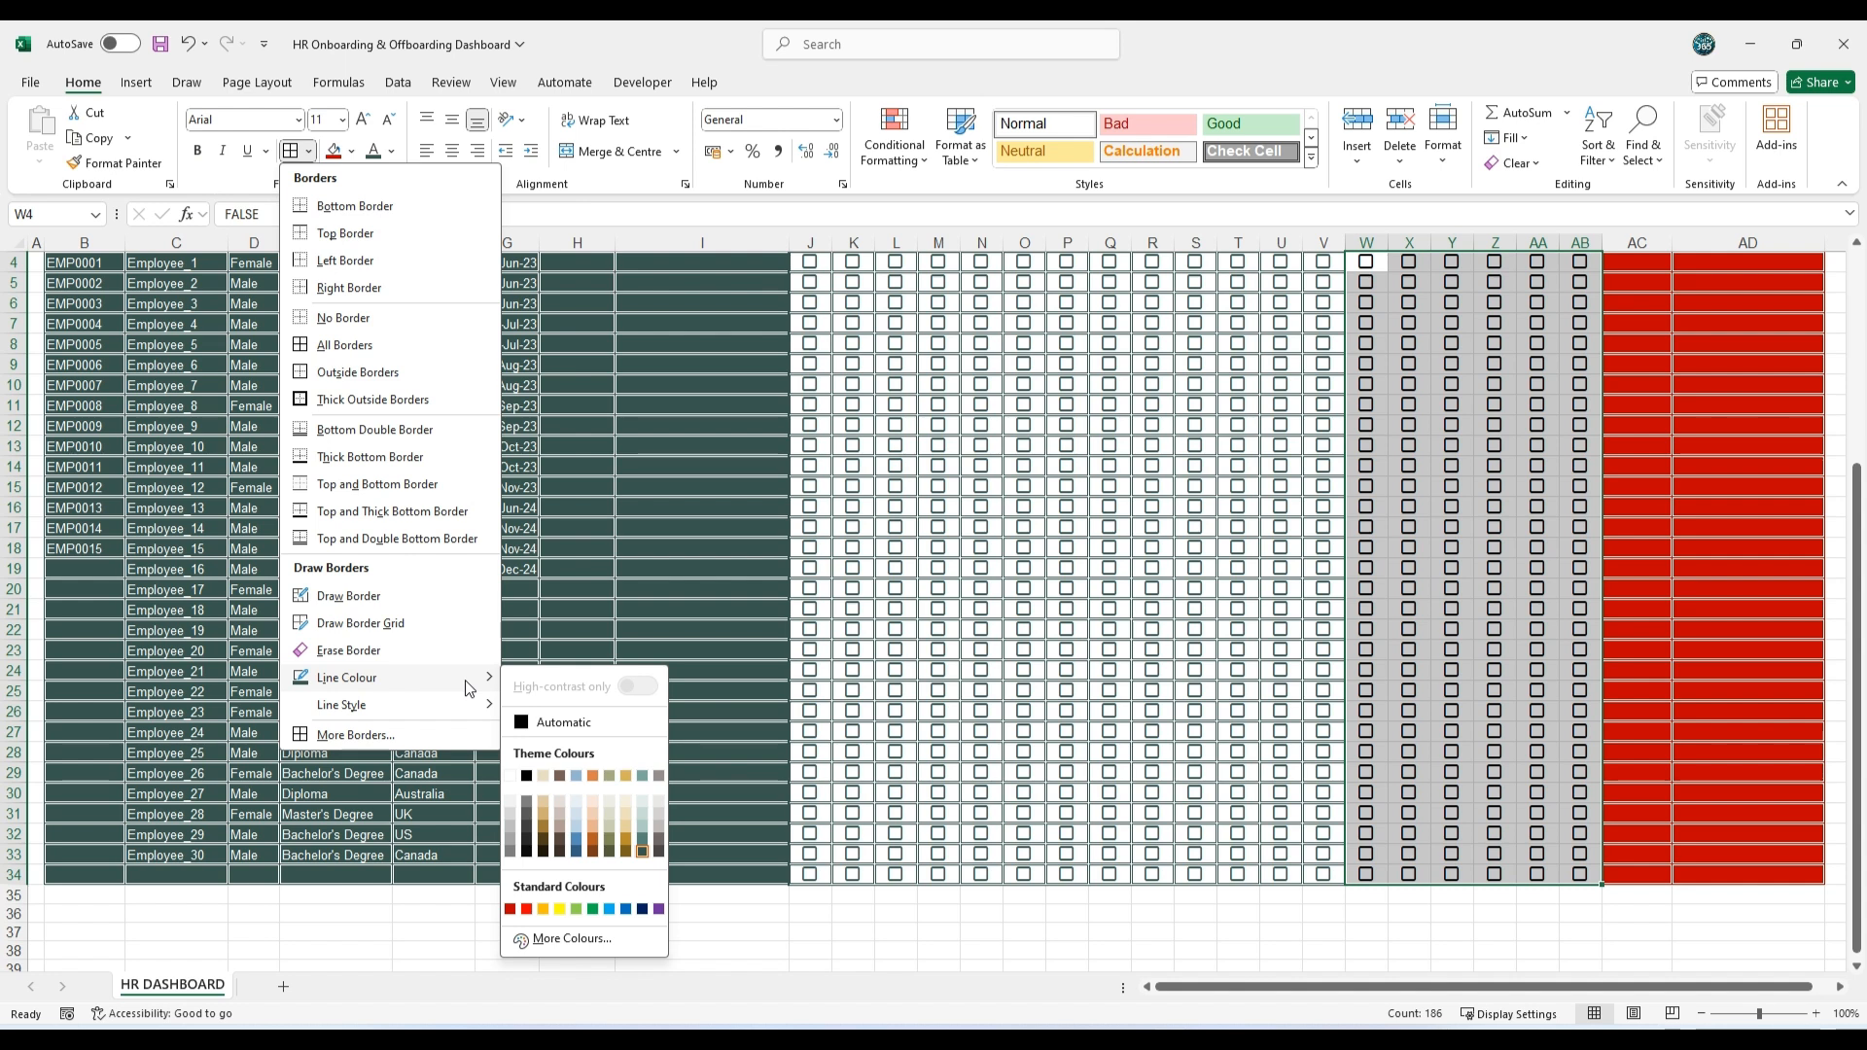
click(510, 910)
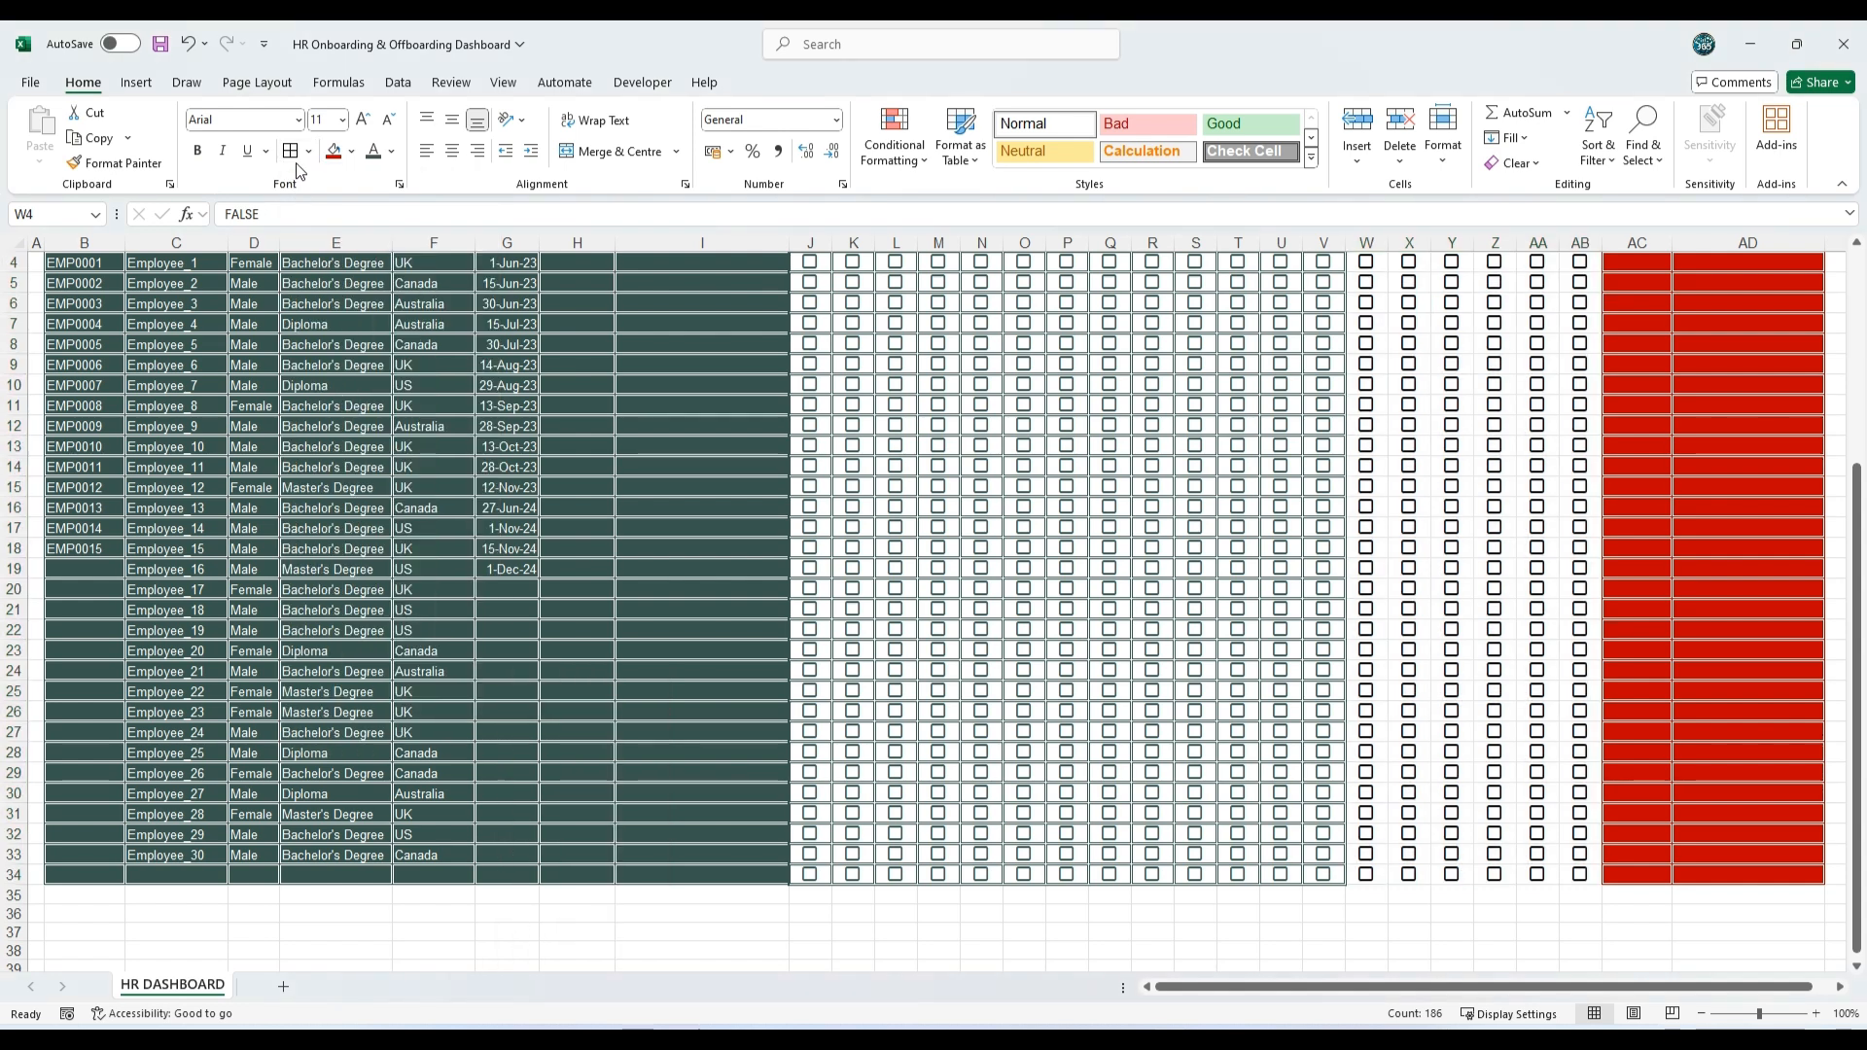
click(291, 150)
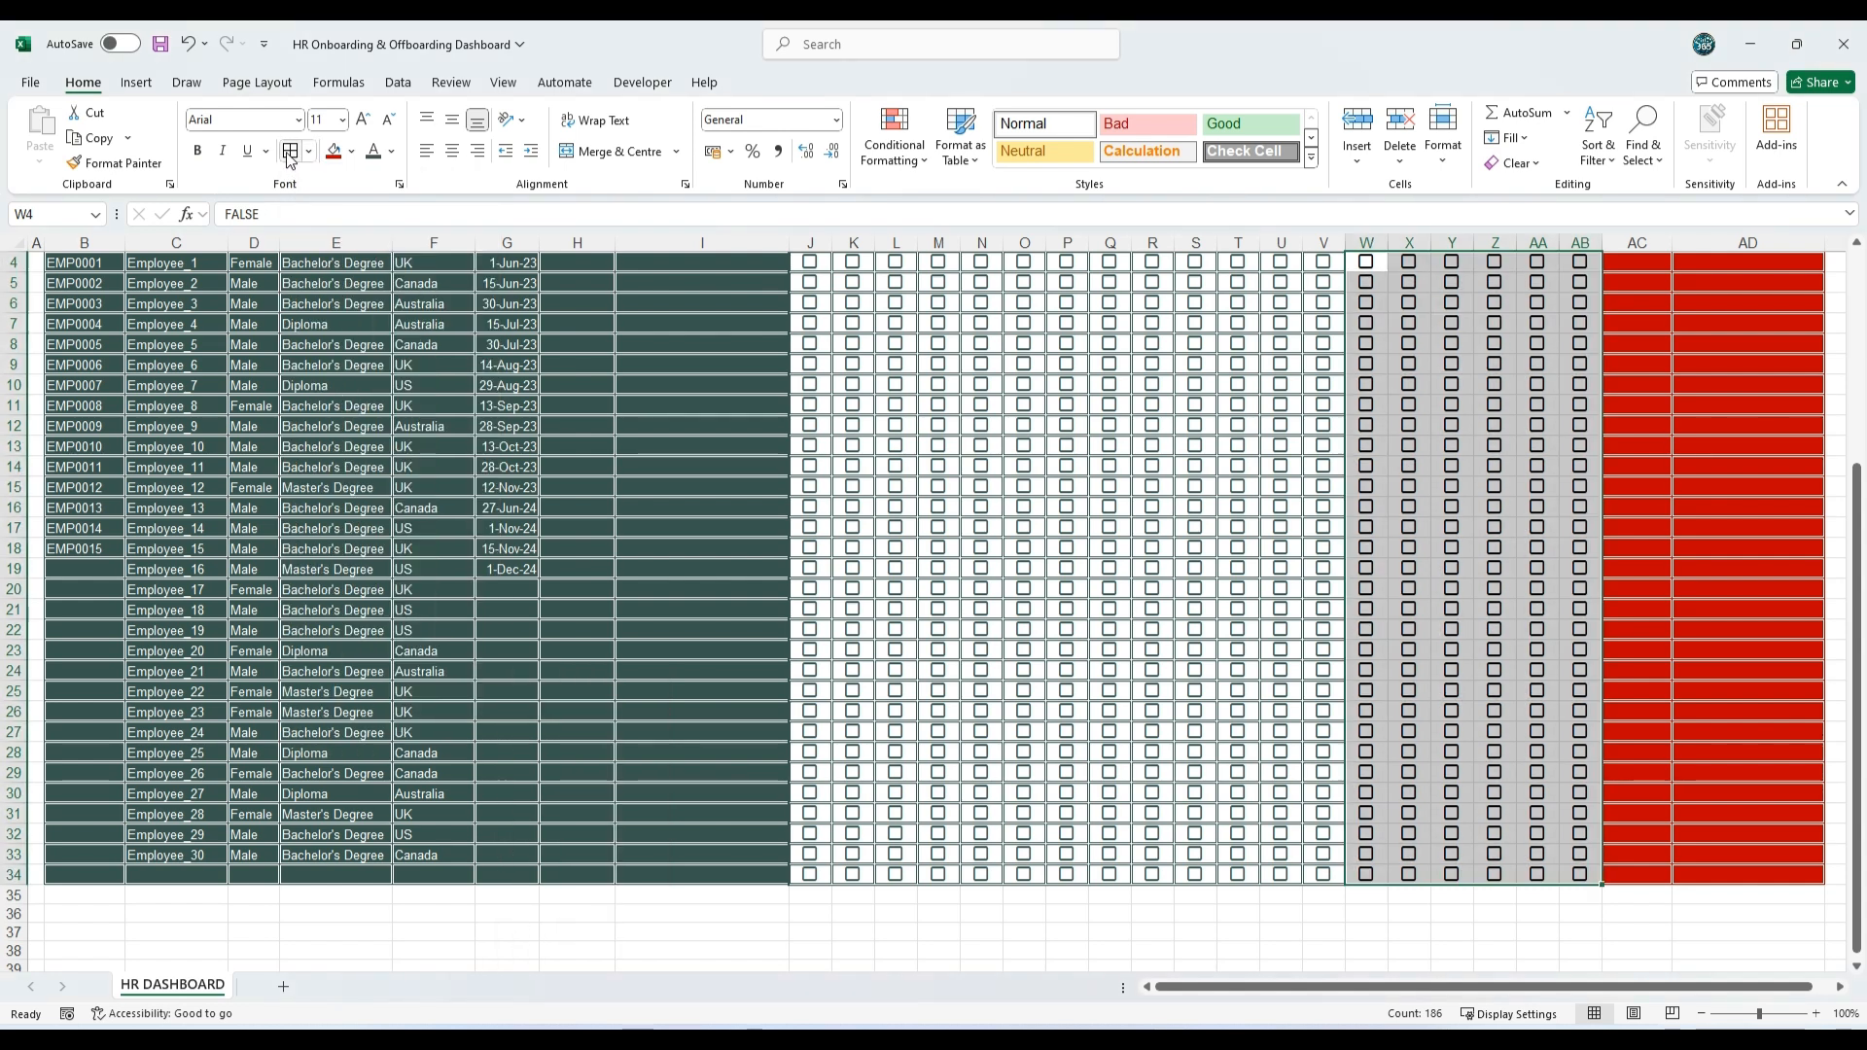
click(391, 152)
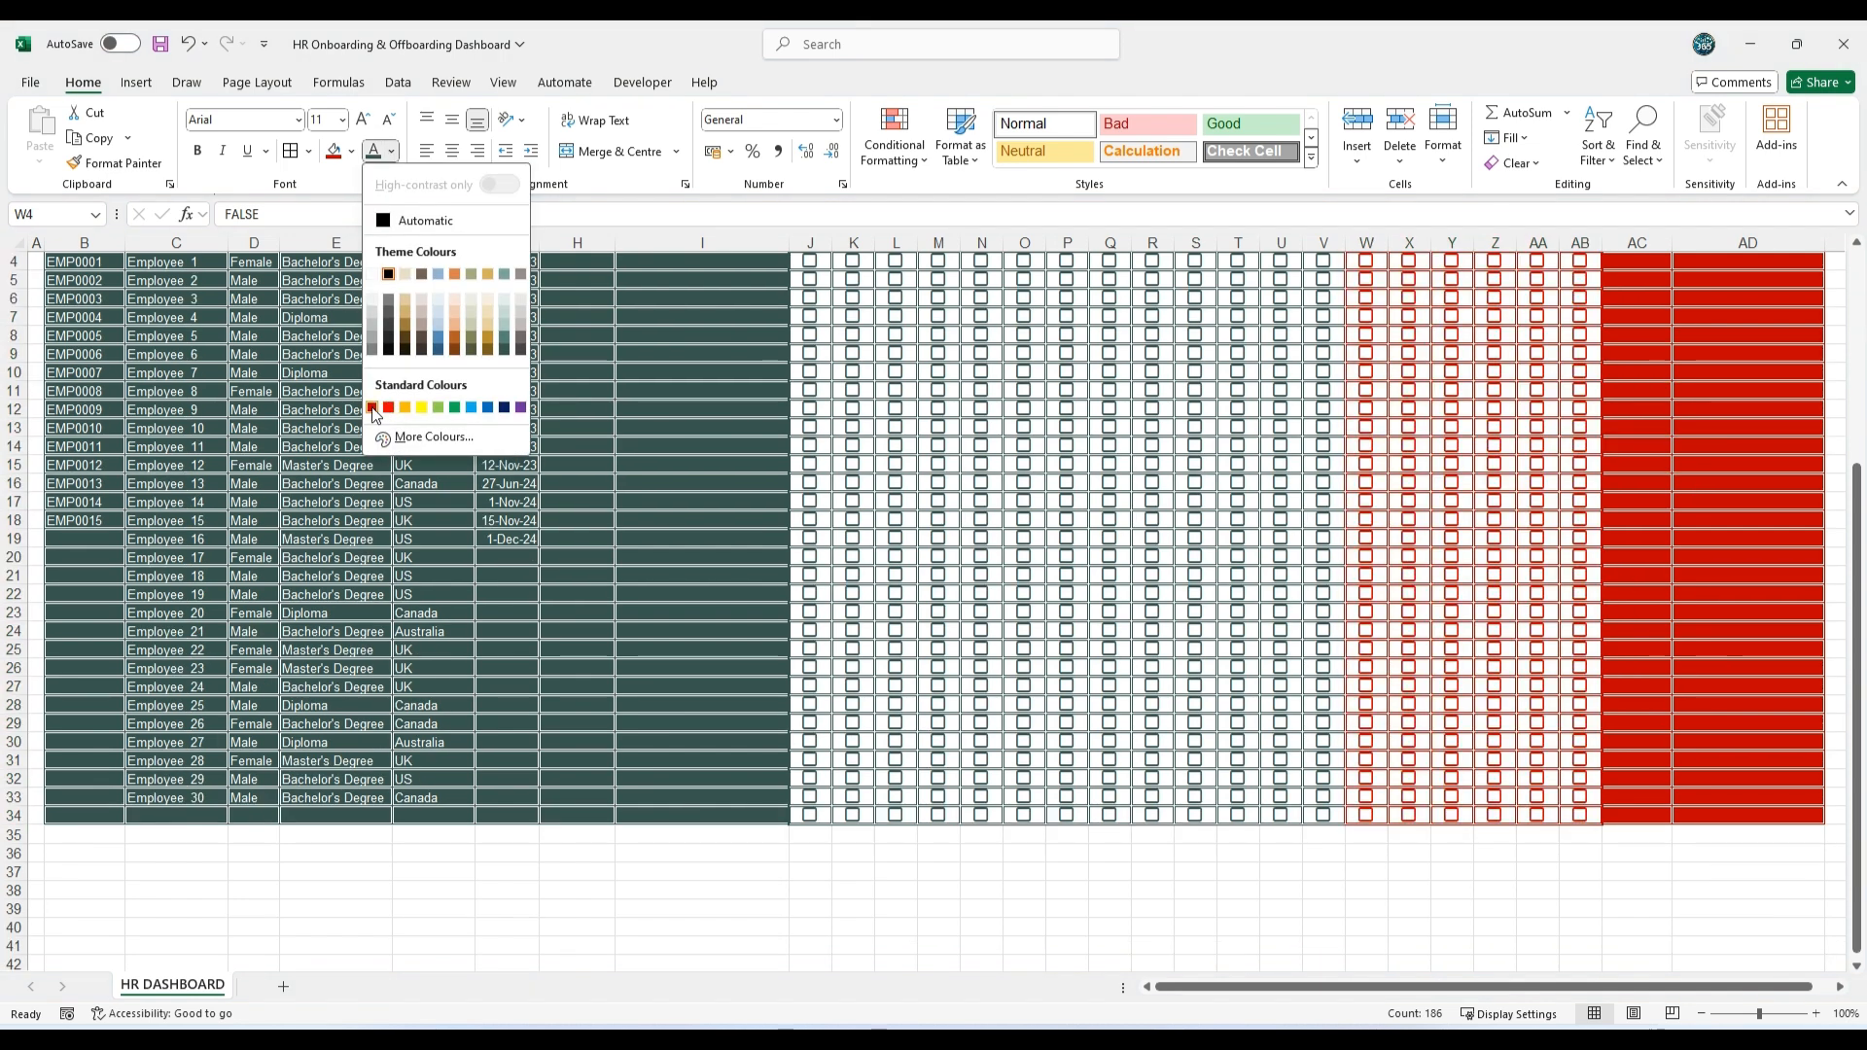
click(371, 407)
key(ctrl+s)
scroll(5, 566, up, 1)
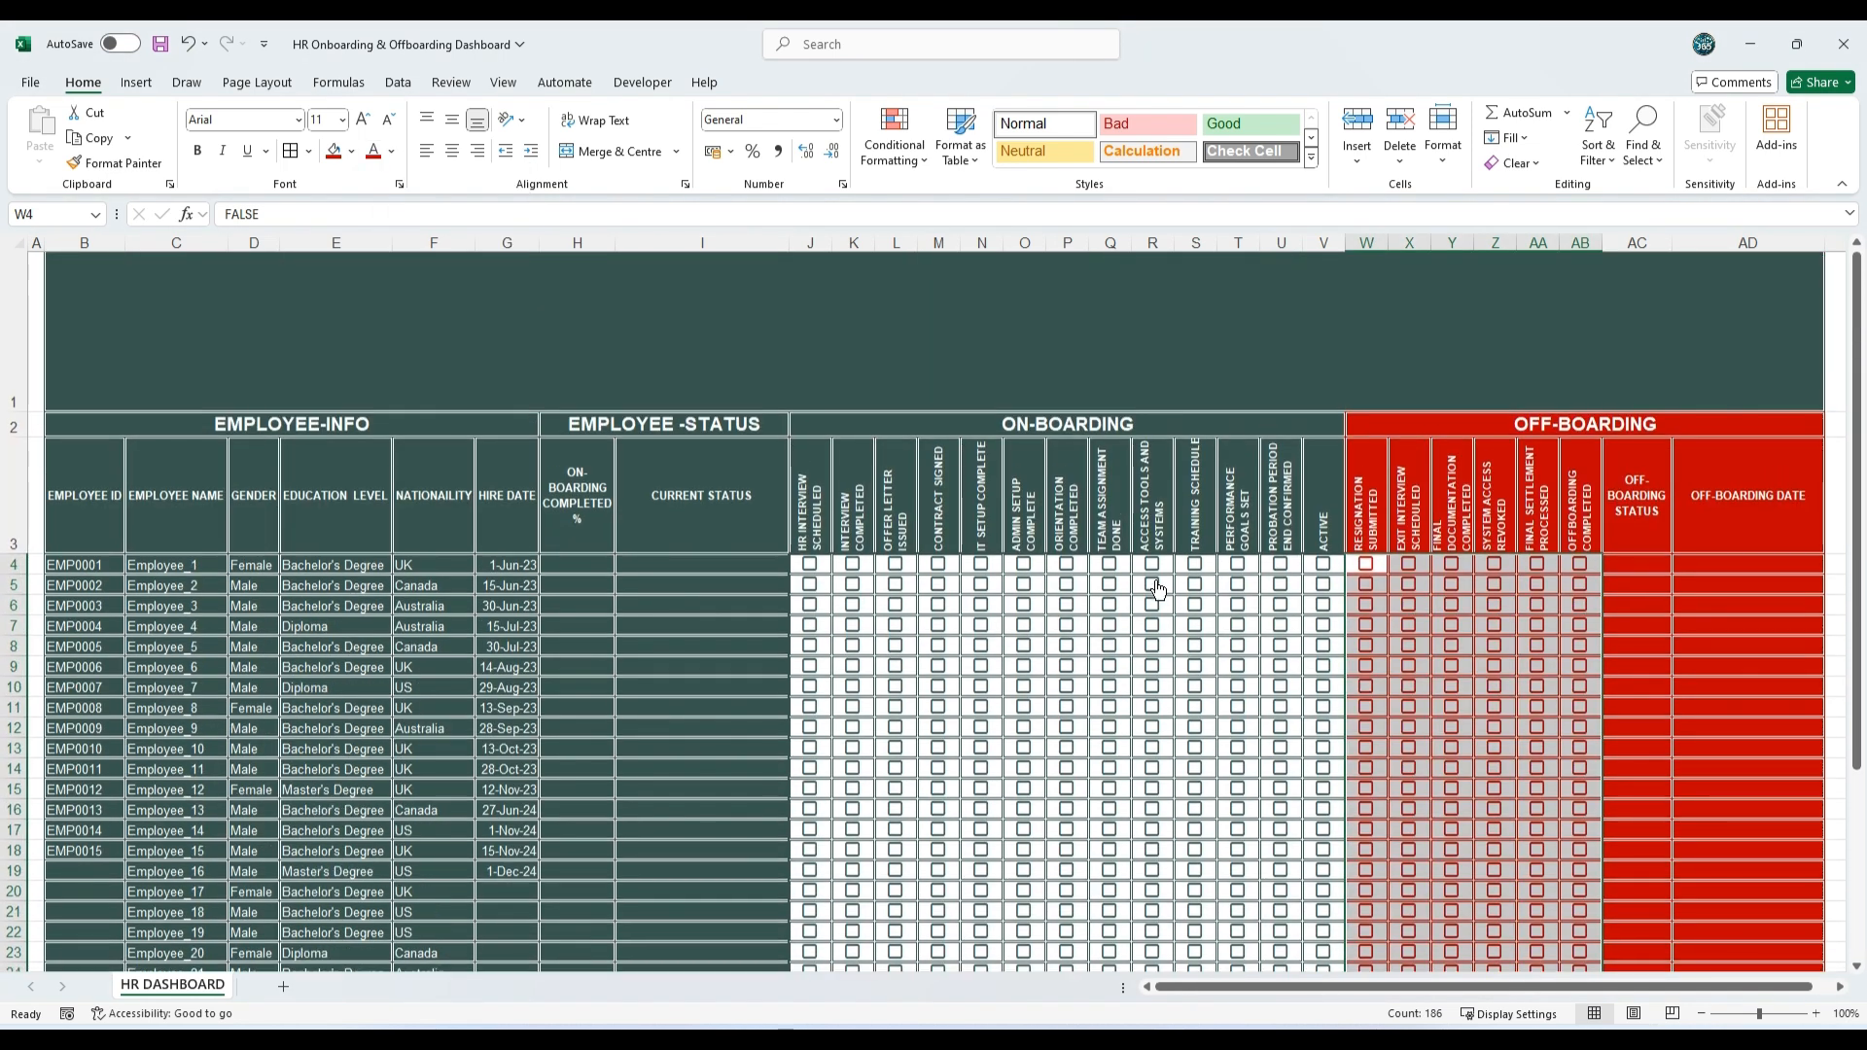
Step: Freeze the panes above row 4 so the banner and header rows stay in place during scrolling
click(5, 566)
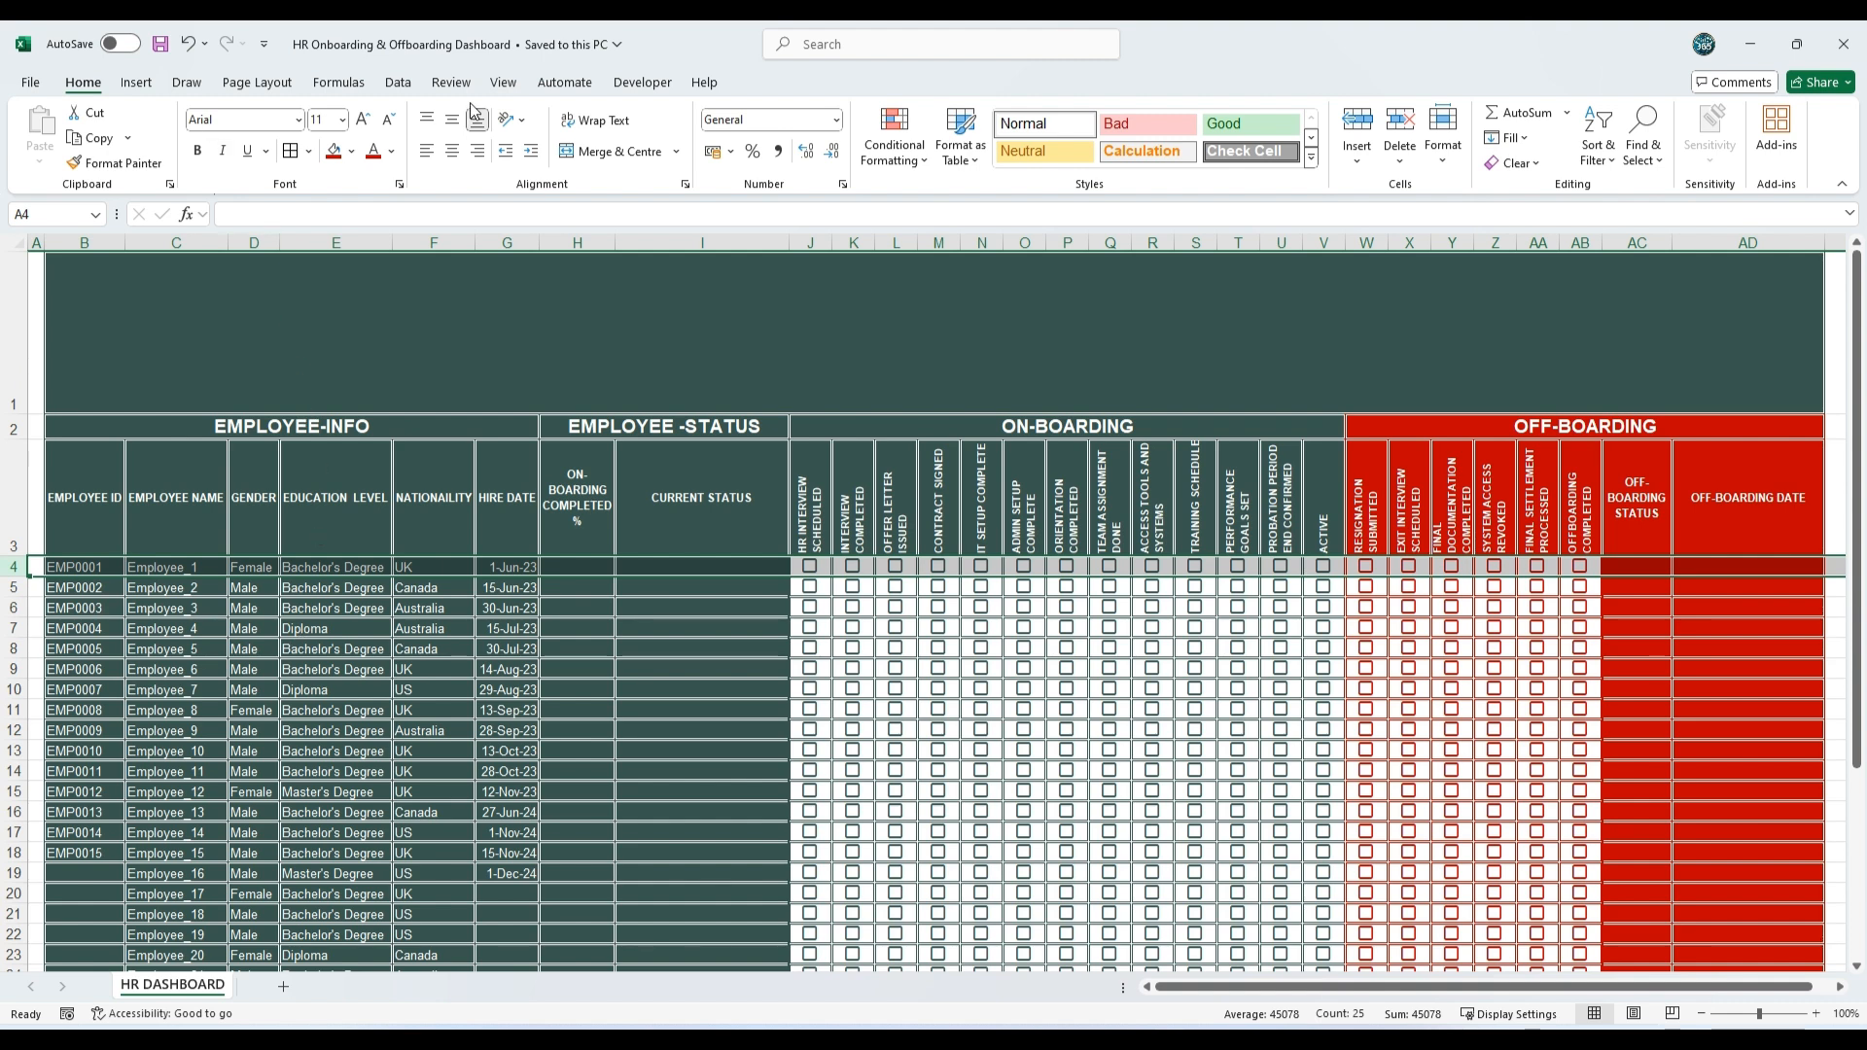
click(503, 82)
click(1048, 159)
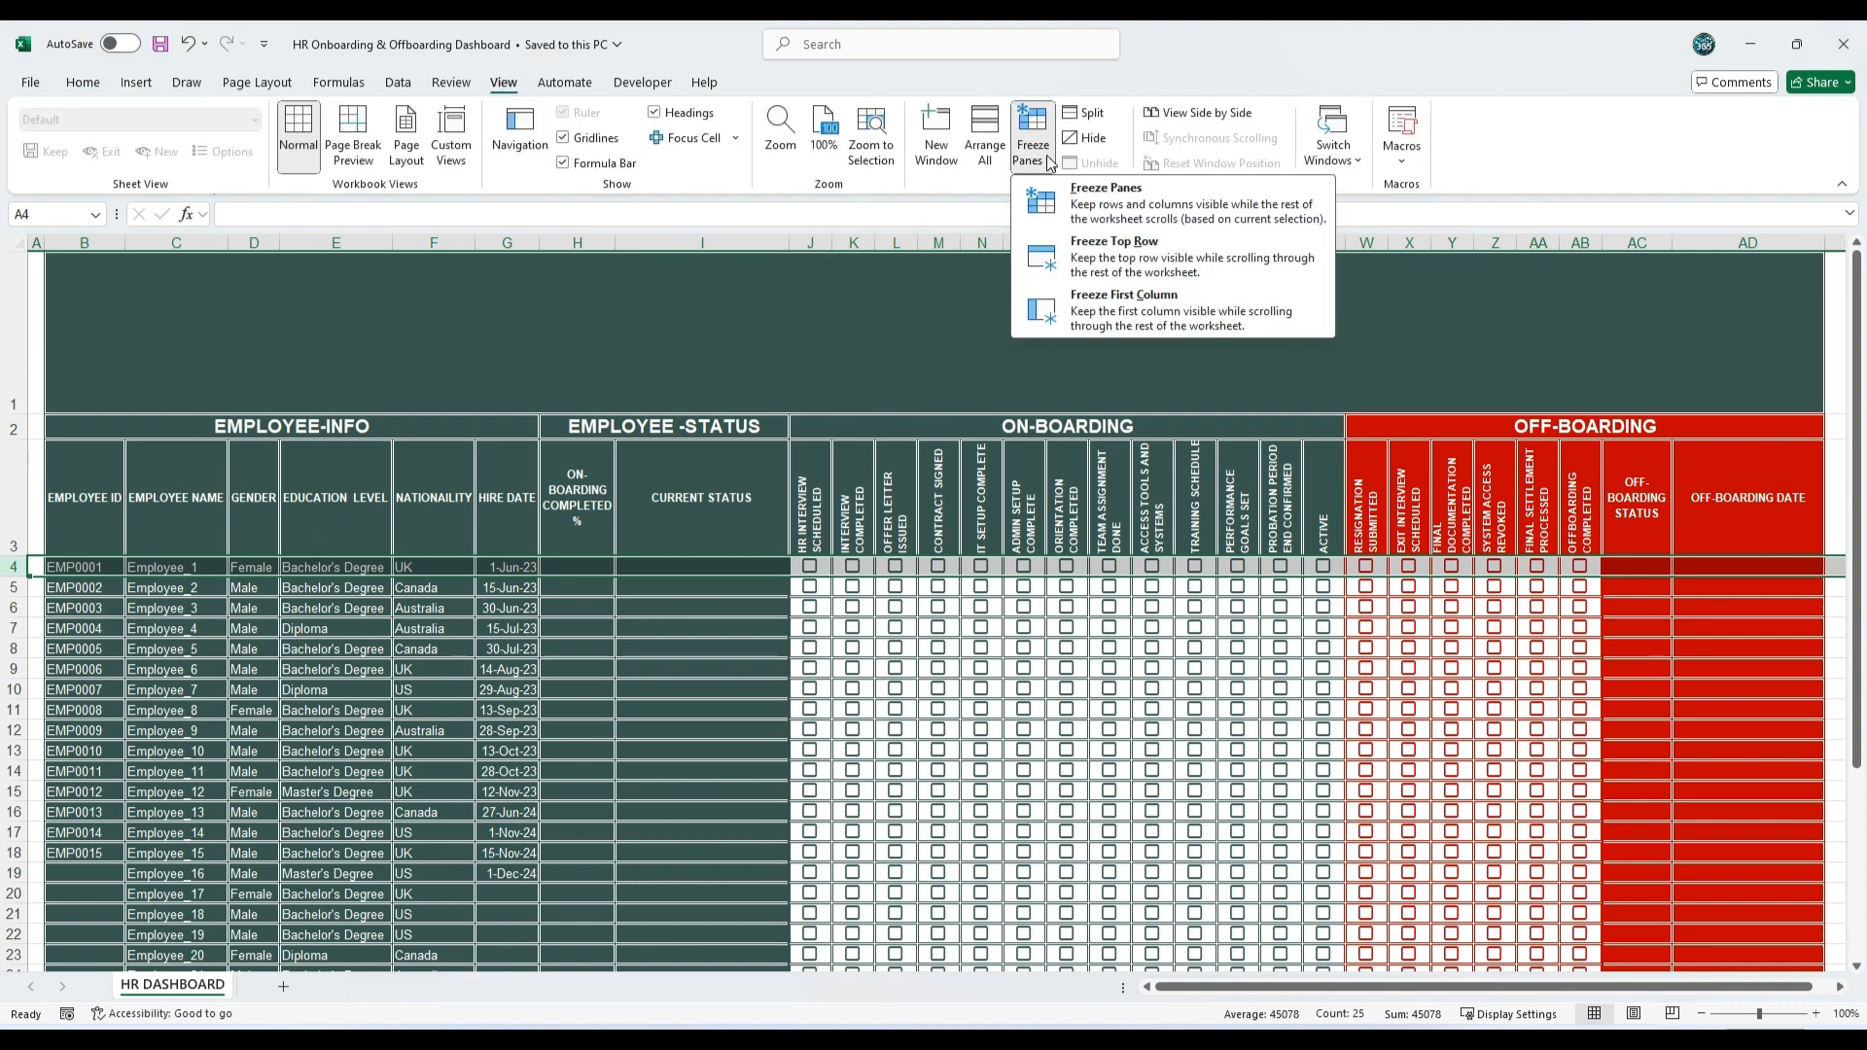
click(1118, 204)
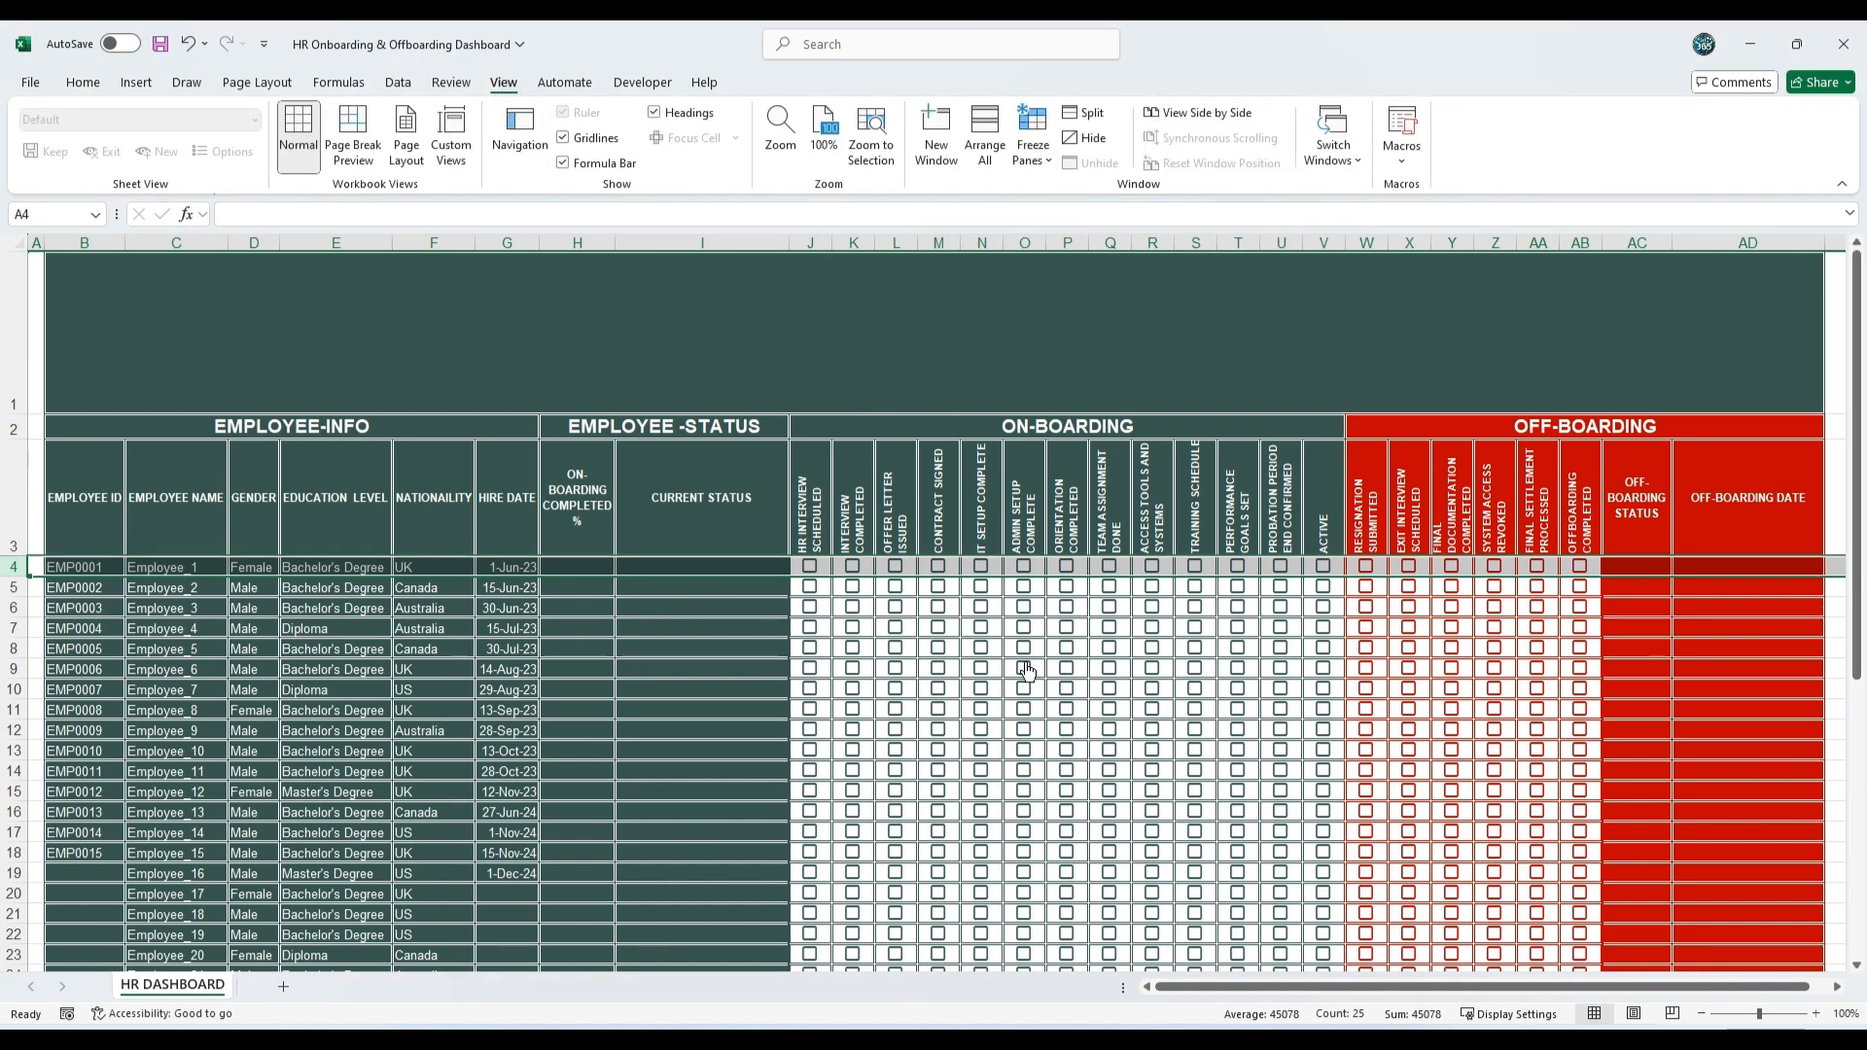
scroll(1020, 661, down, 4)
scroll(1020, 662, down, 4)
scroll(1020, 651, up, 8)
scroll(1021, 638, down, 5)
scroll(1021, 638, up, 5)
Step: Enter =COUNTIF('HR DASHBOARD'!$J4:$V4,TRUE)/COUNTA('HR DASHBOARD'!$J4:$V4) in H4 and fill it down to H34
click(590, 565)
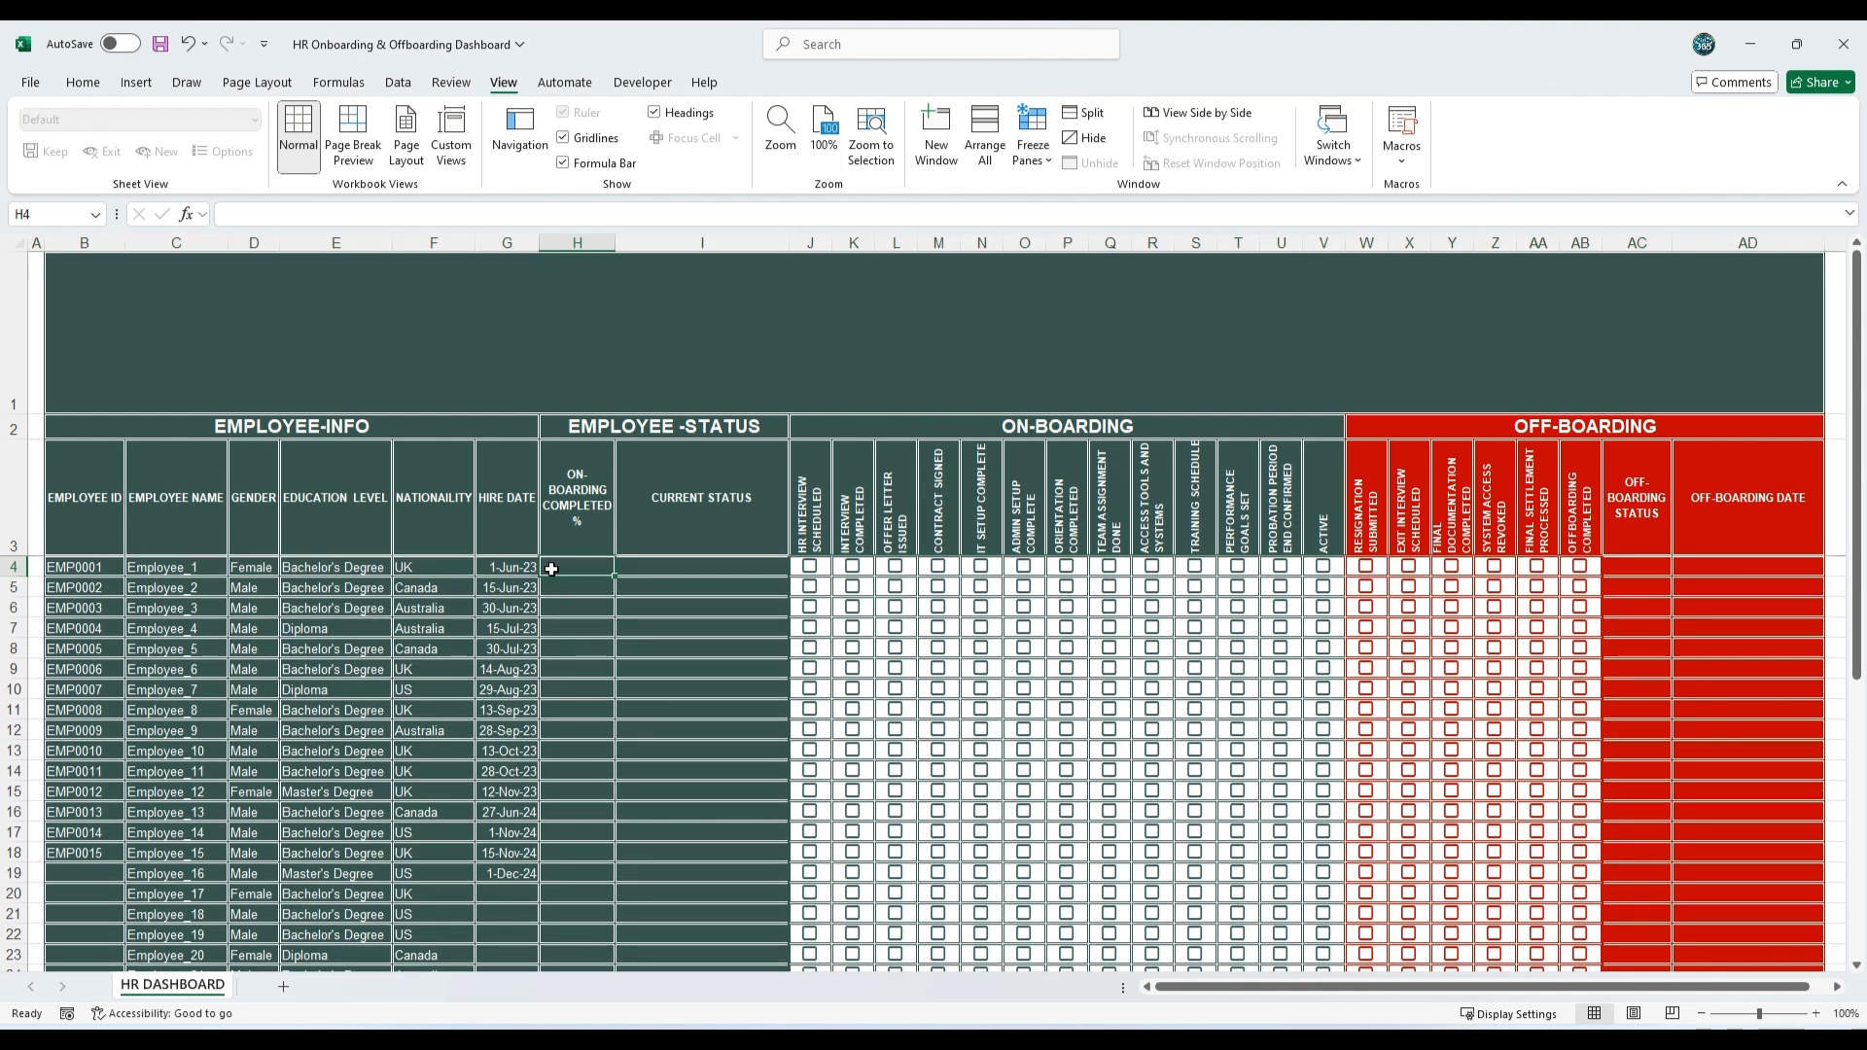
double_click(554, 564)
text(=COUNTIF('HR DASHBOARD'!$J4:$V4,TRUE)/COUNTA('HR DASHBOARD'!$J4:$V4))
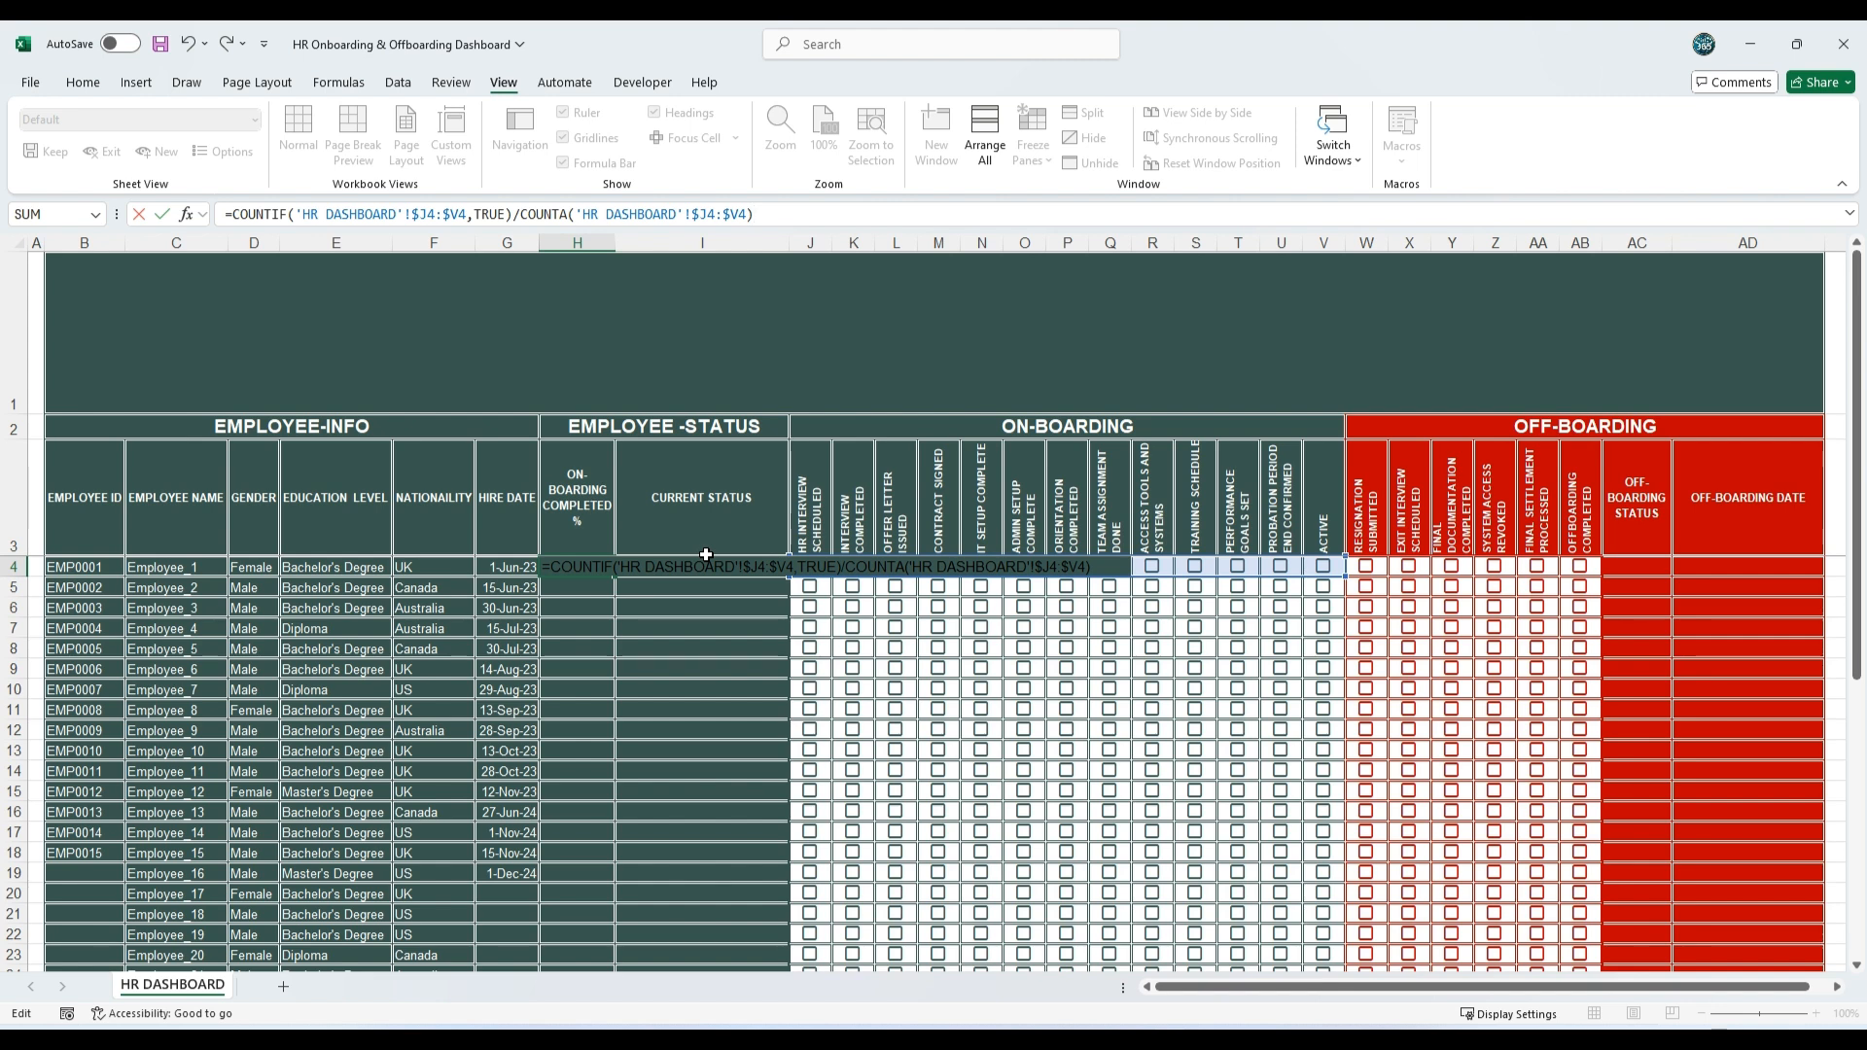
key(Return)
click(600, 568)
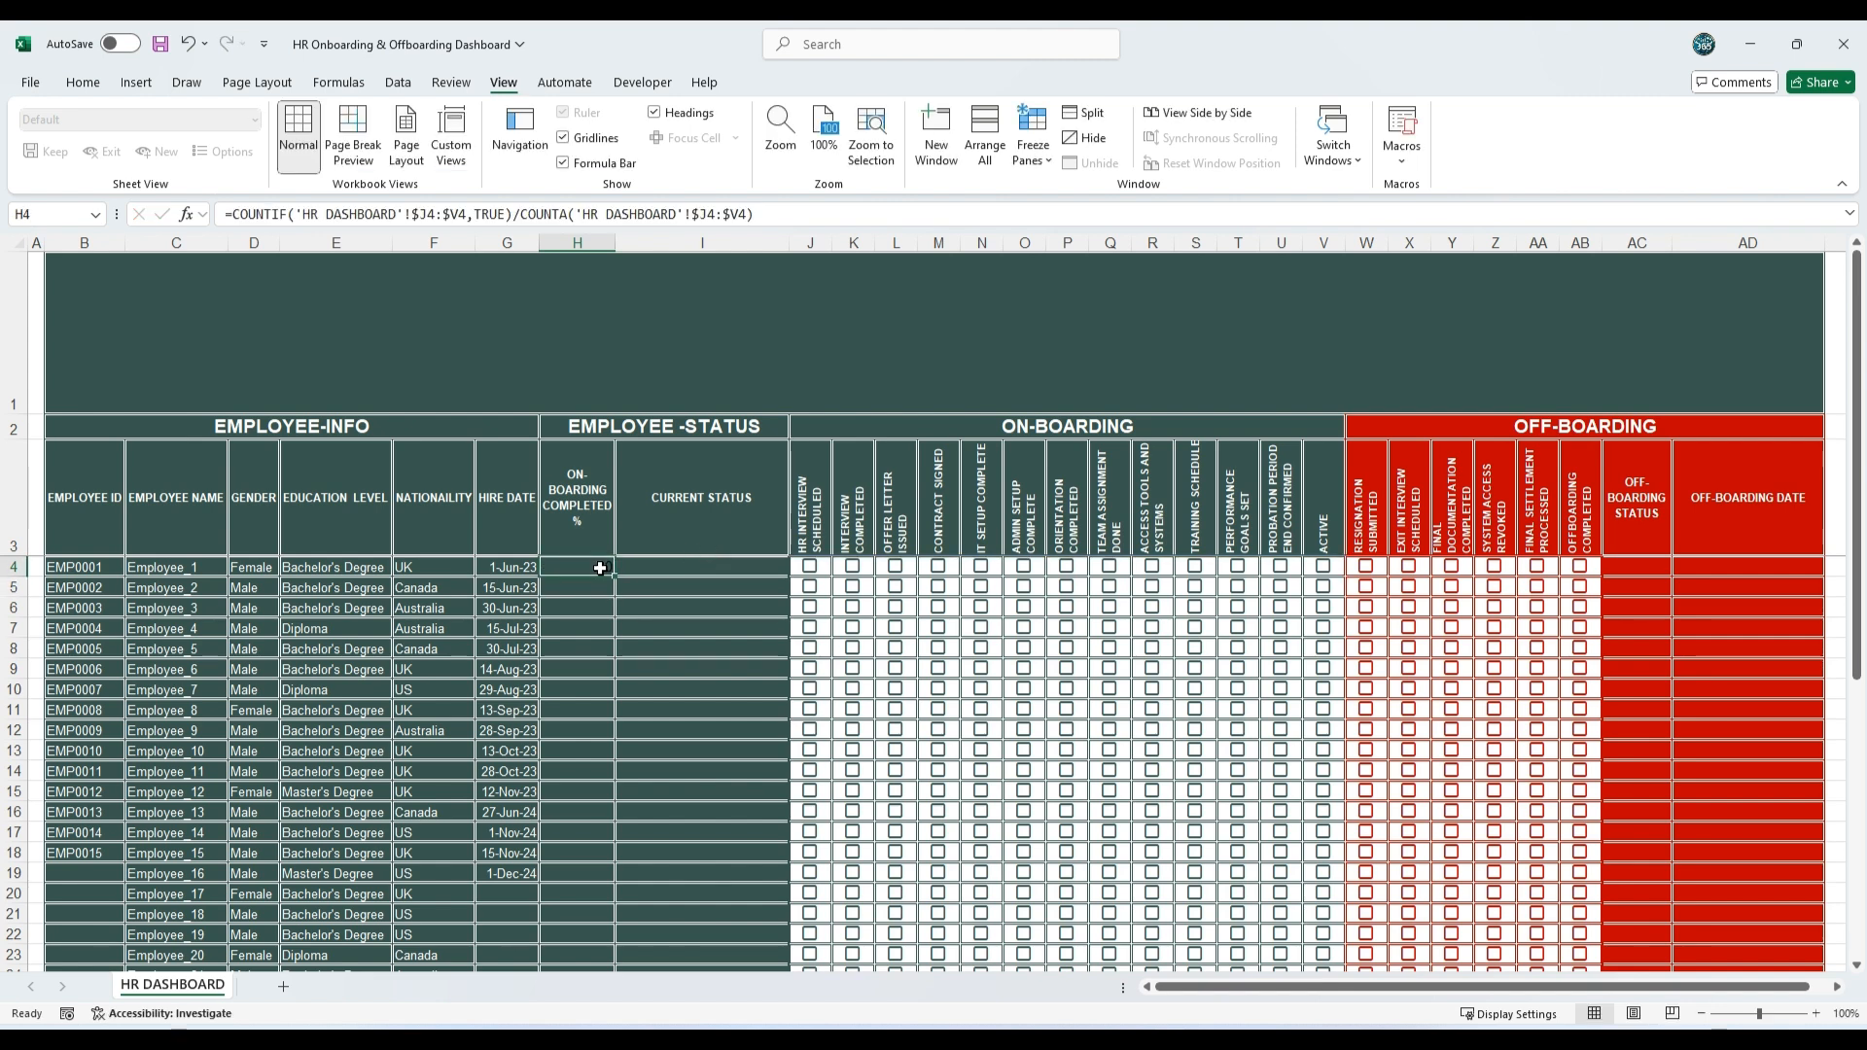
double_click(615, 578)
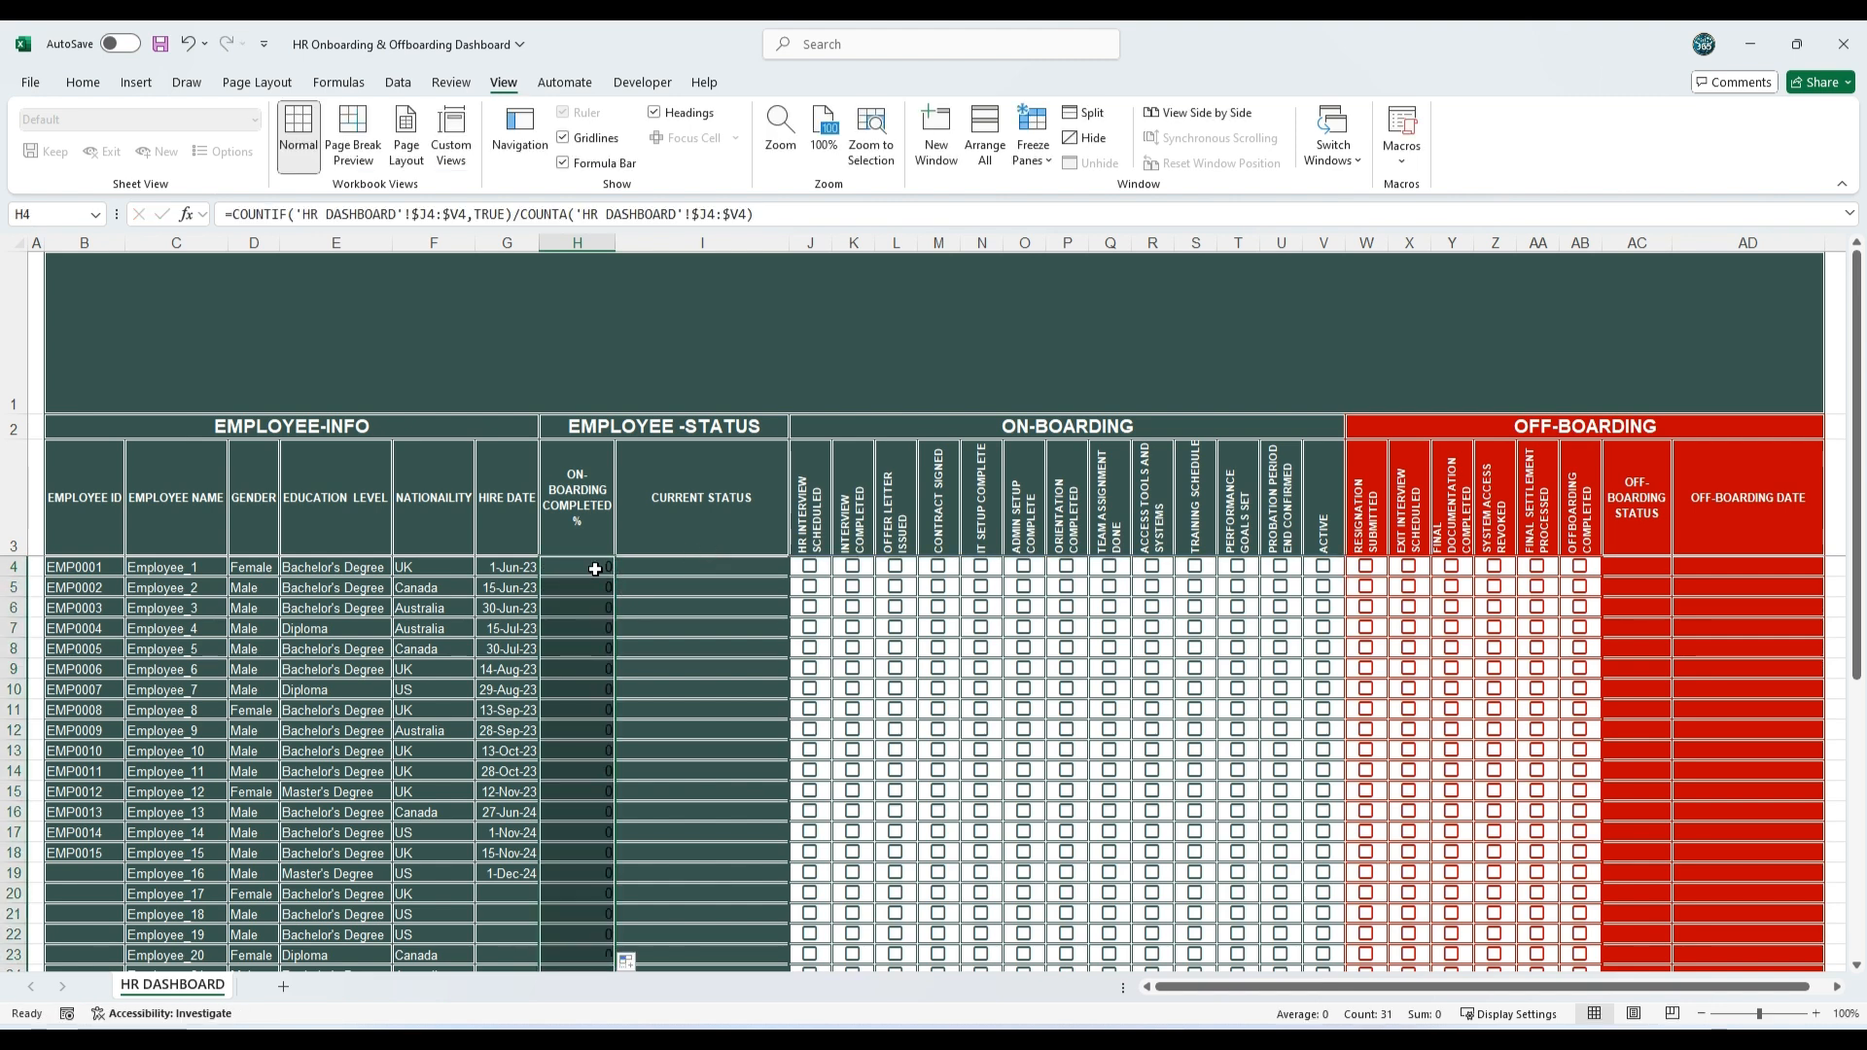
Step: Format the on-boarding completion cells H4:H34 as centred white percentages at font size 10
click(83, 84)
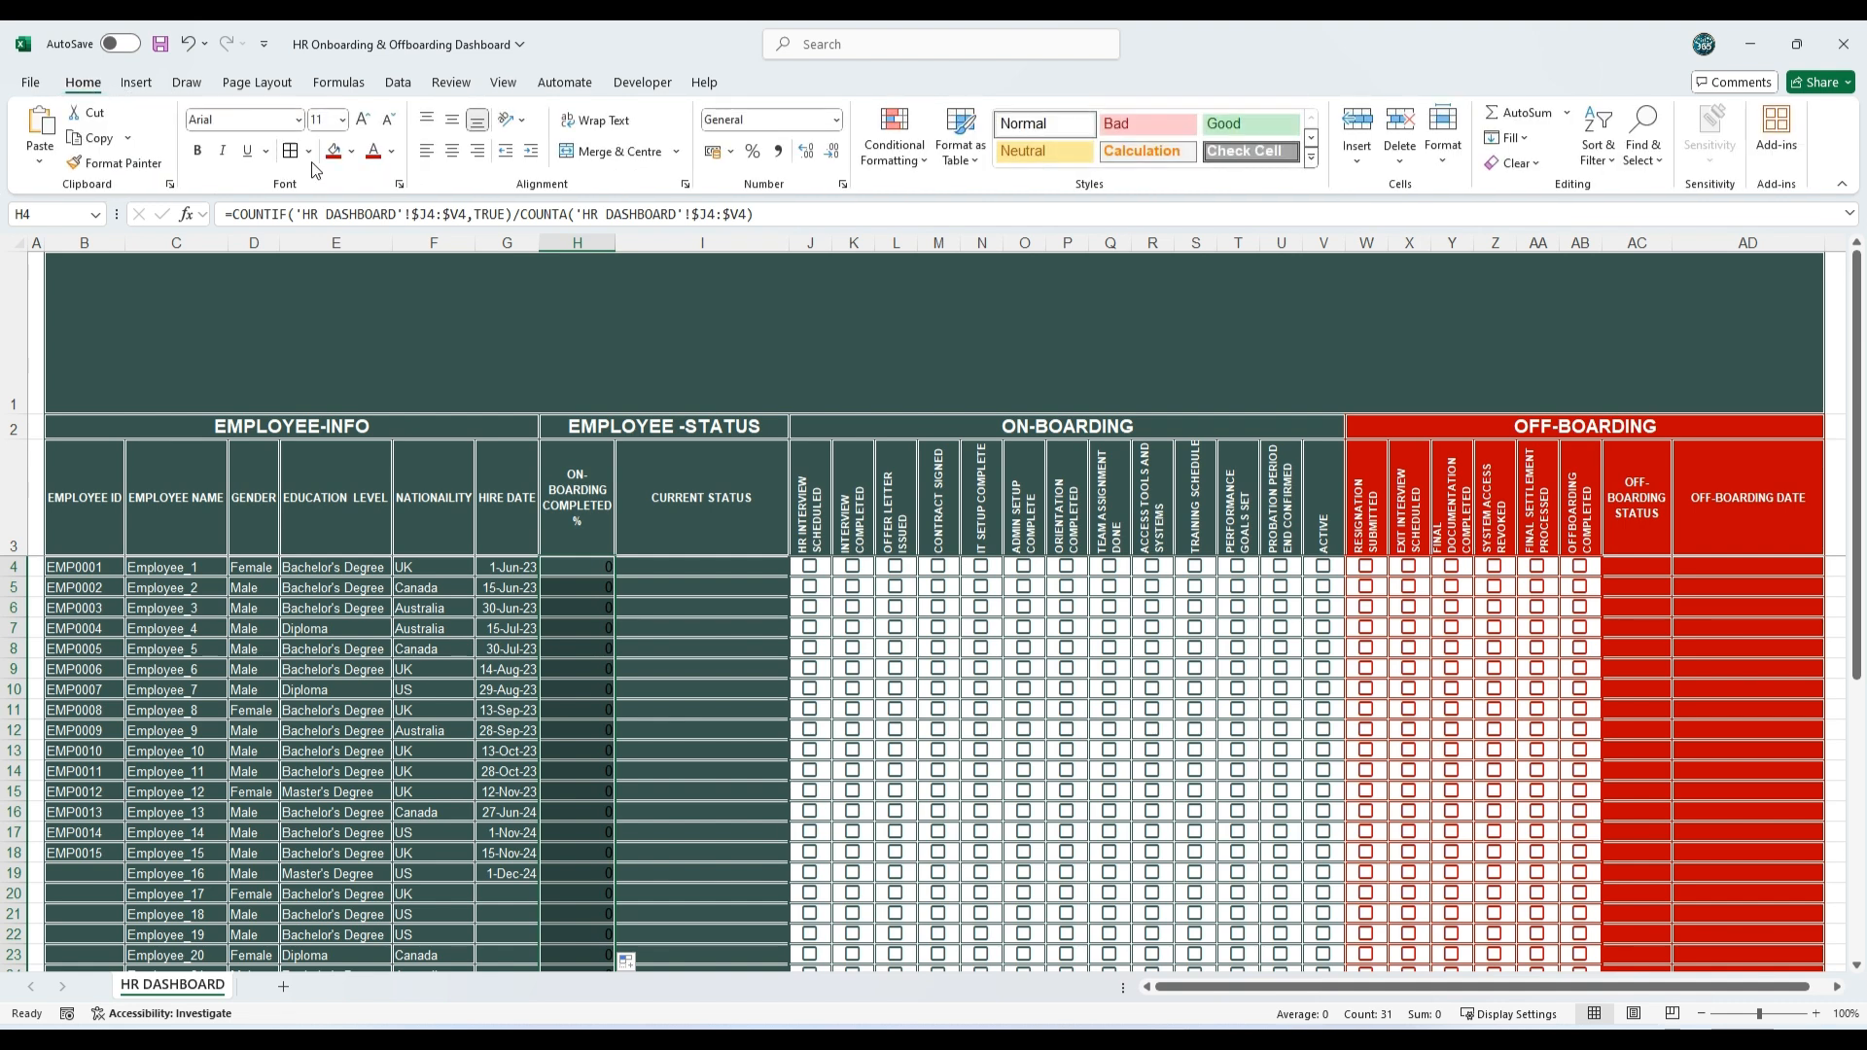
click(453, 152)
click(391, 153)
click(369, 271)
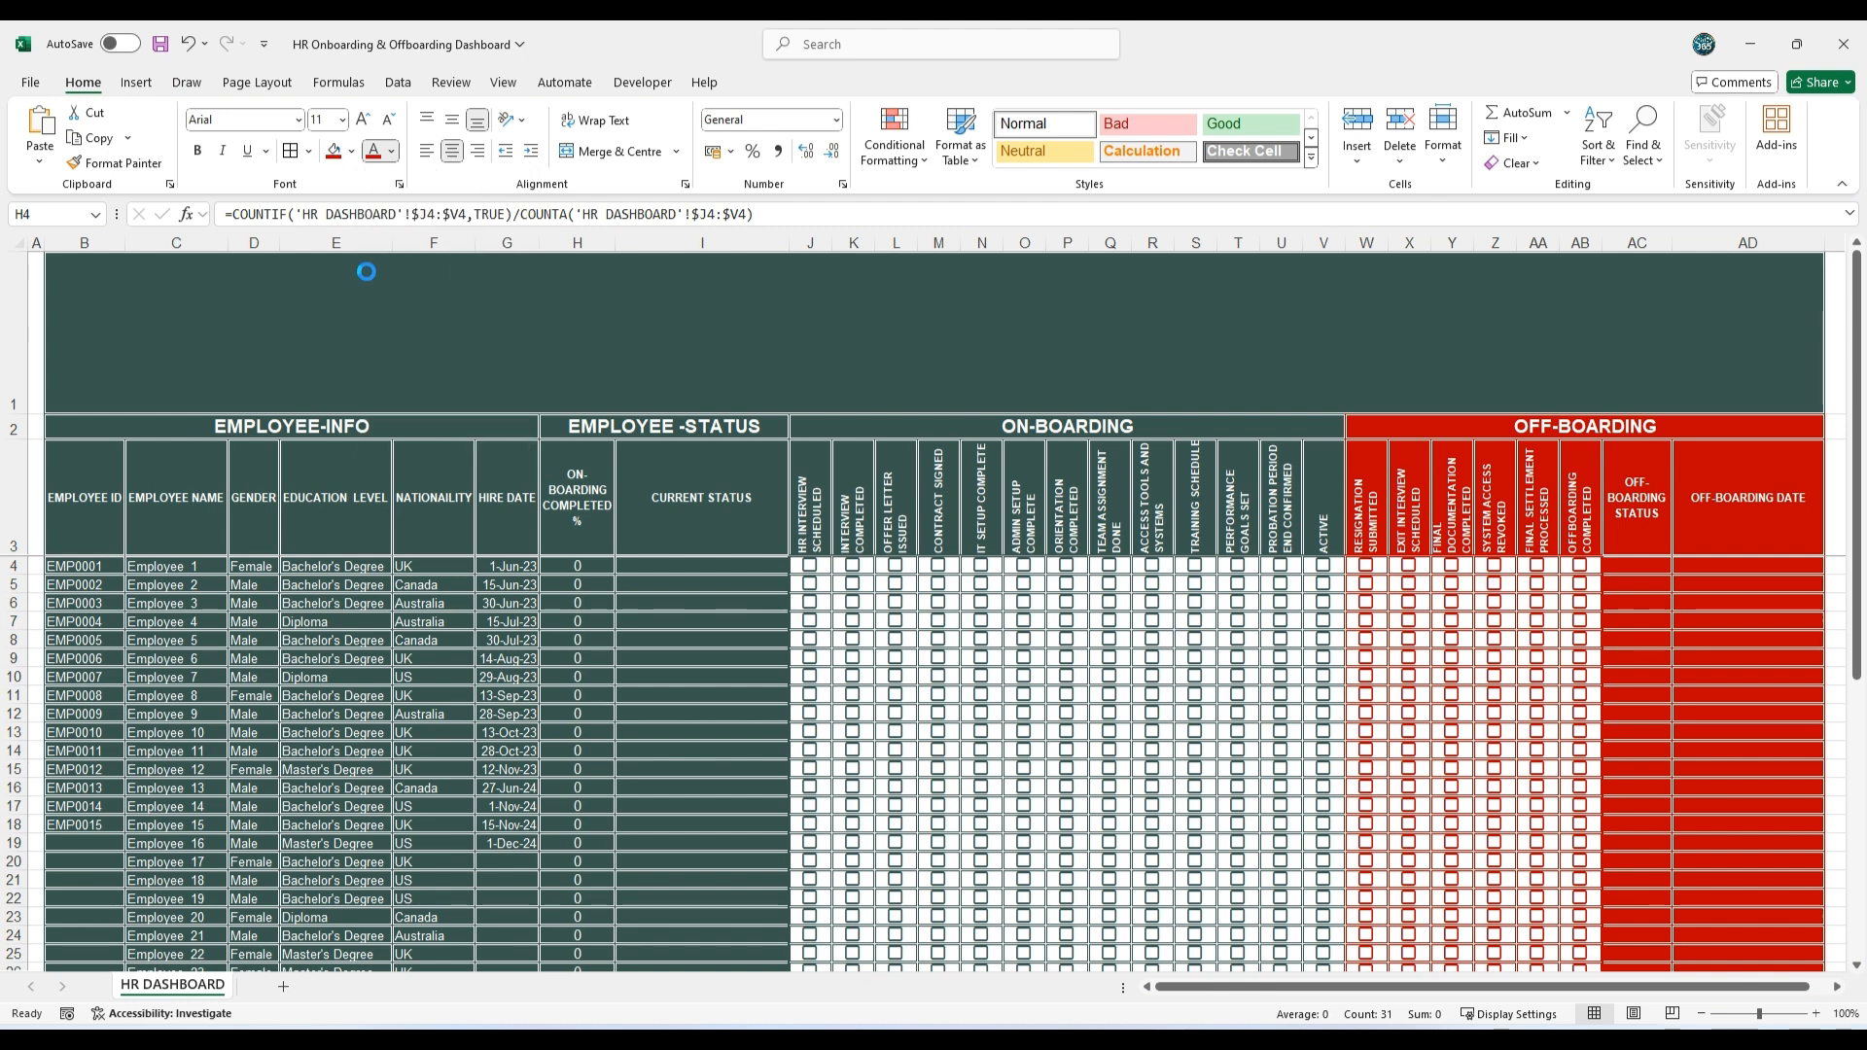
click(753, 153)
click(391, 121)
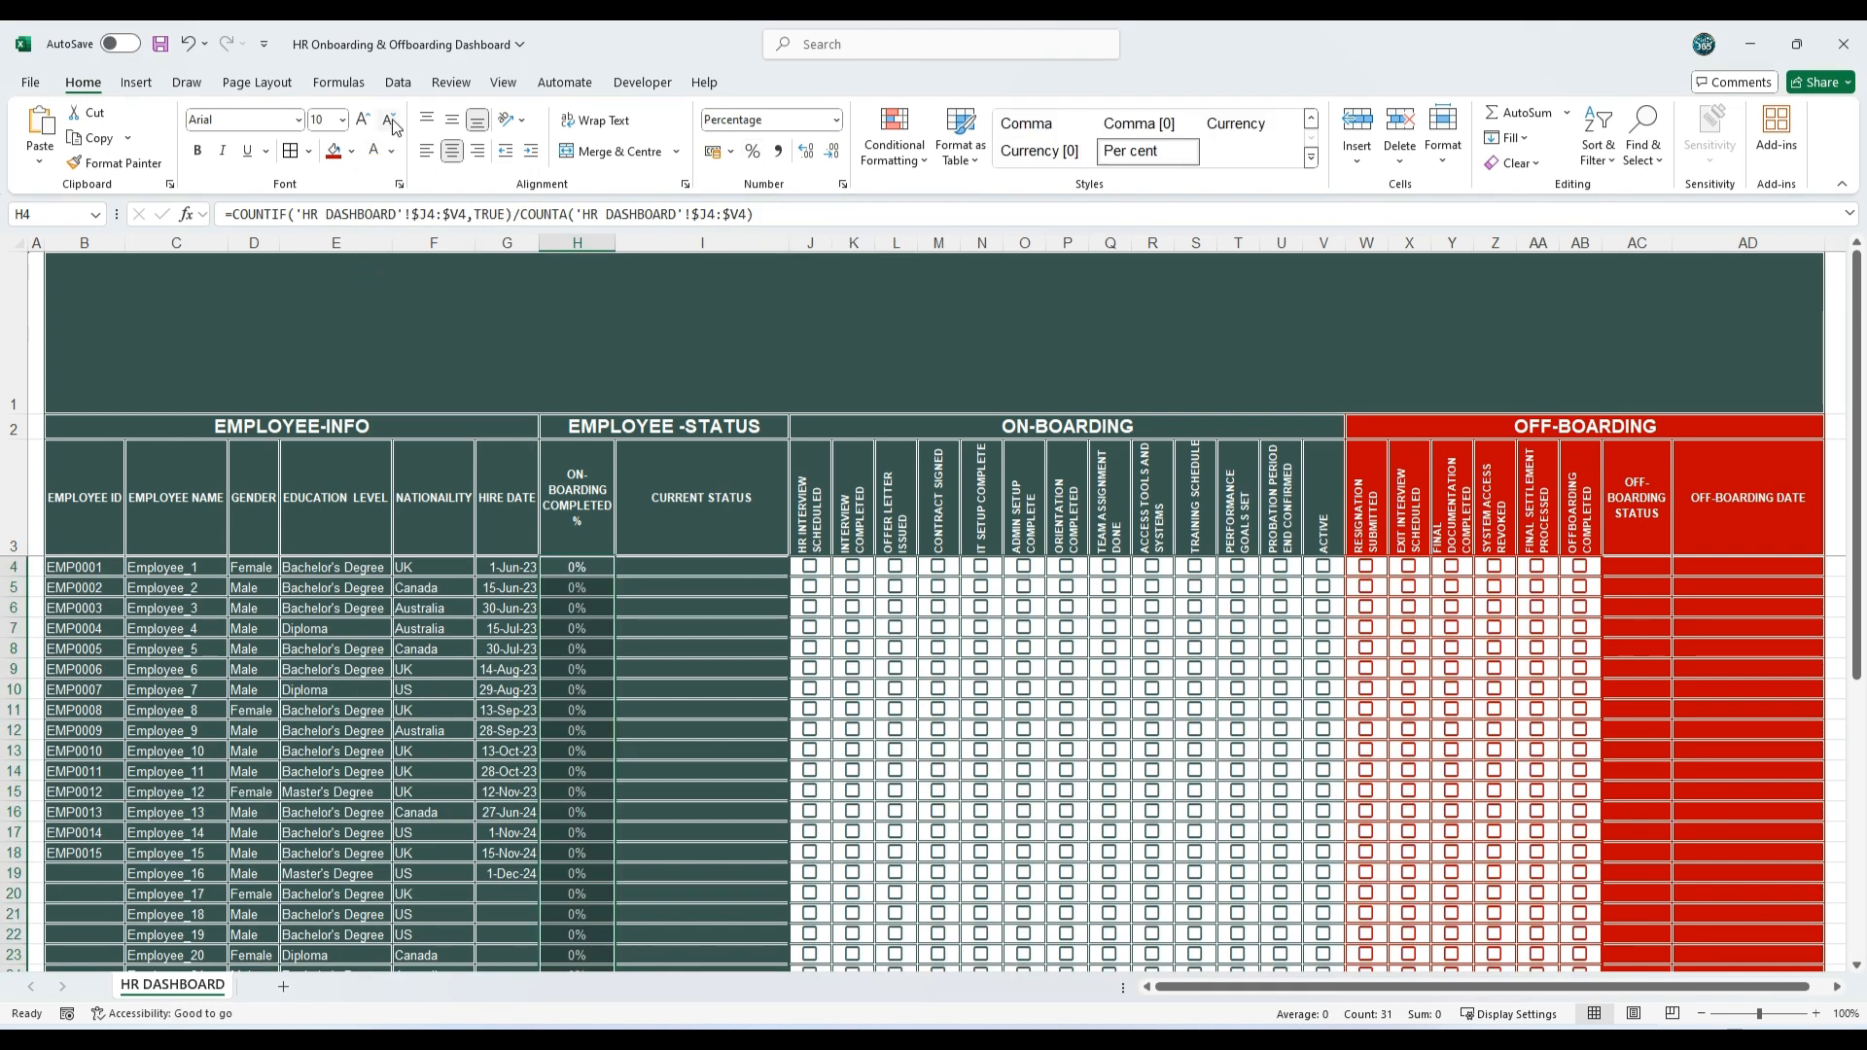
Step: Add solid-fill green data bars to the on-boarding completion cells H4:H34 with conditional formatting
scroll(605, 571, down, 4)
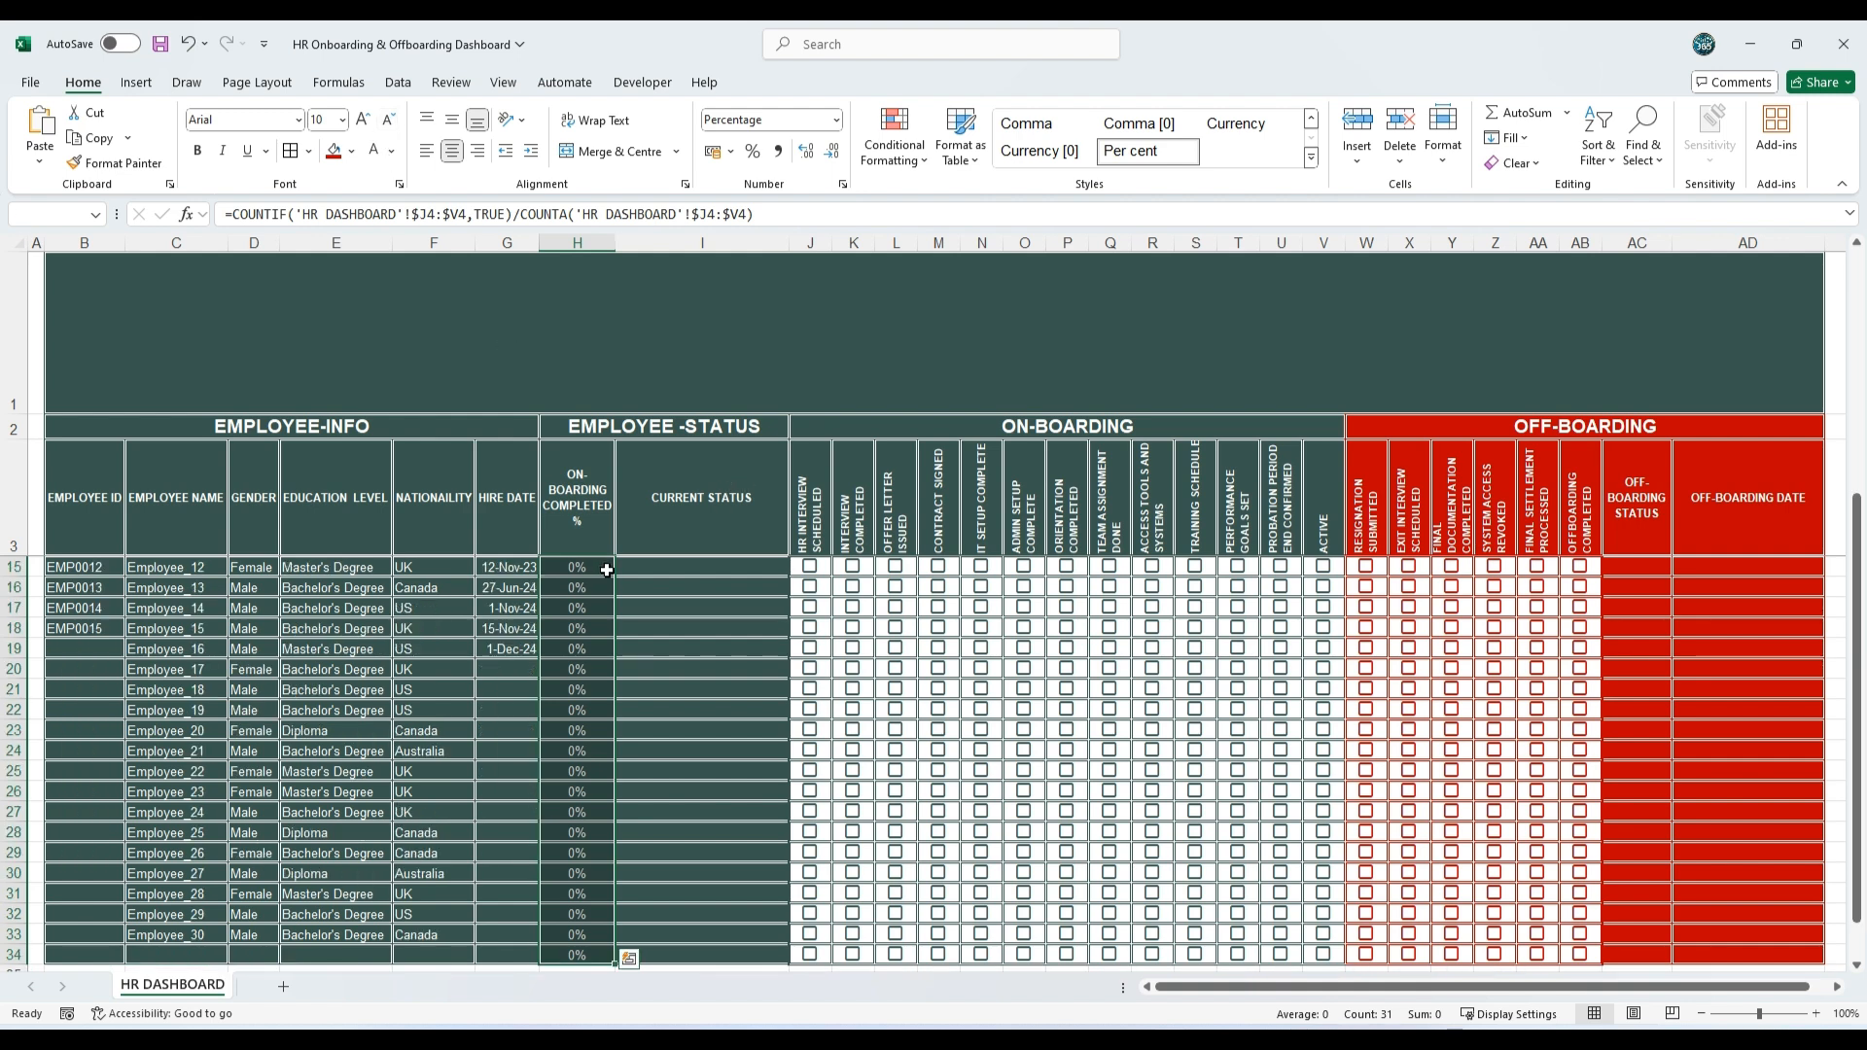
scroll(608, 571, up, 2)
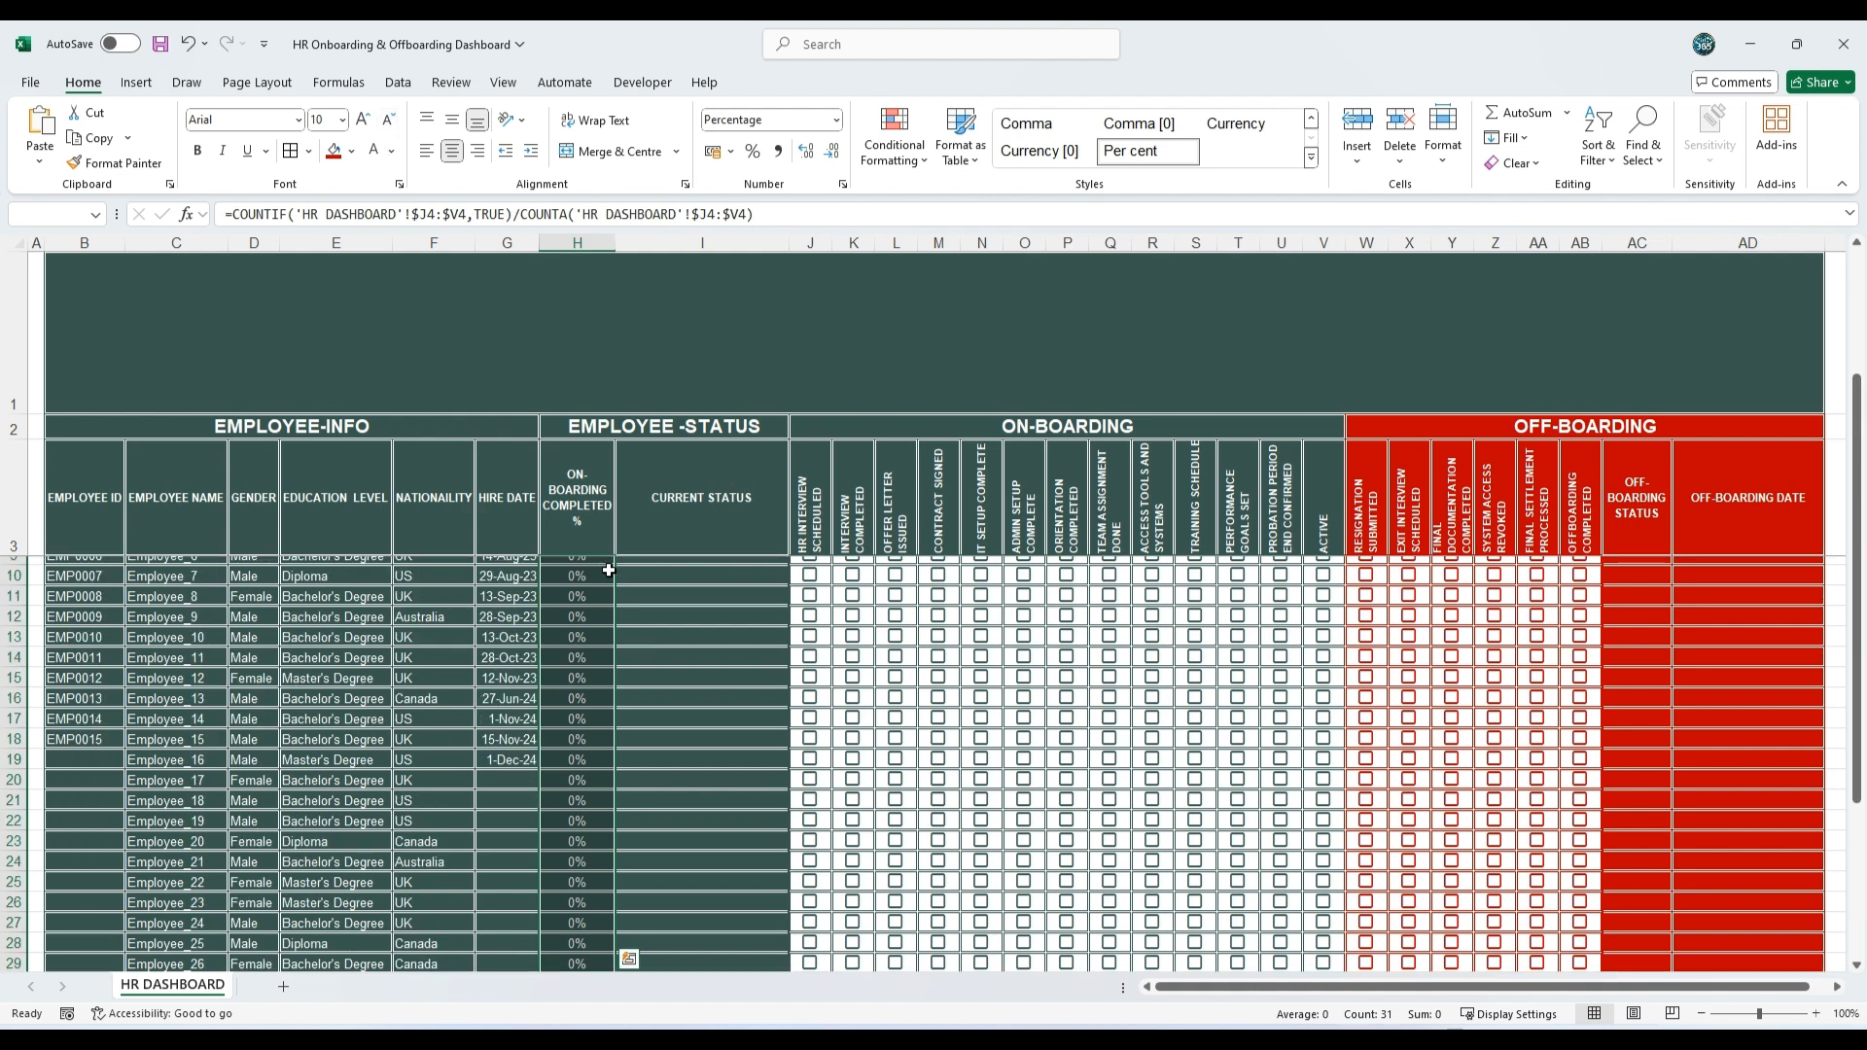
click(894, 141)
mouse_move(951, 293)
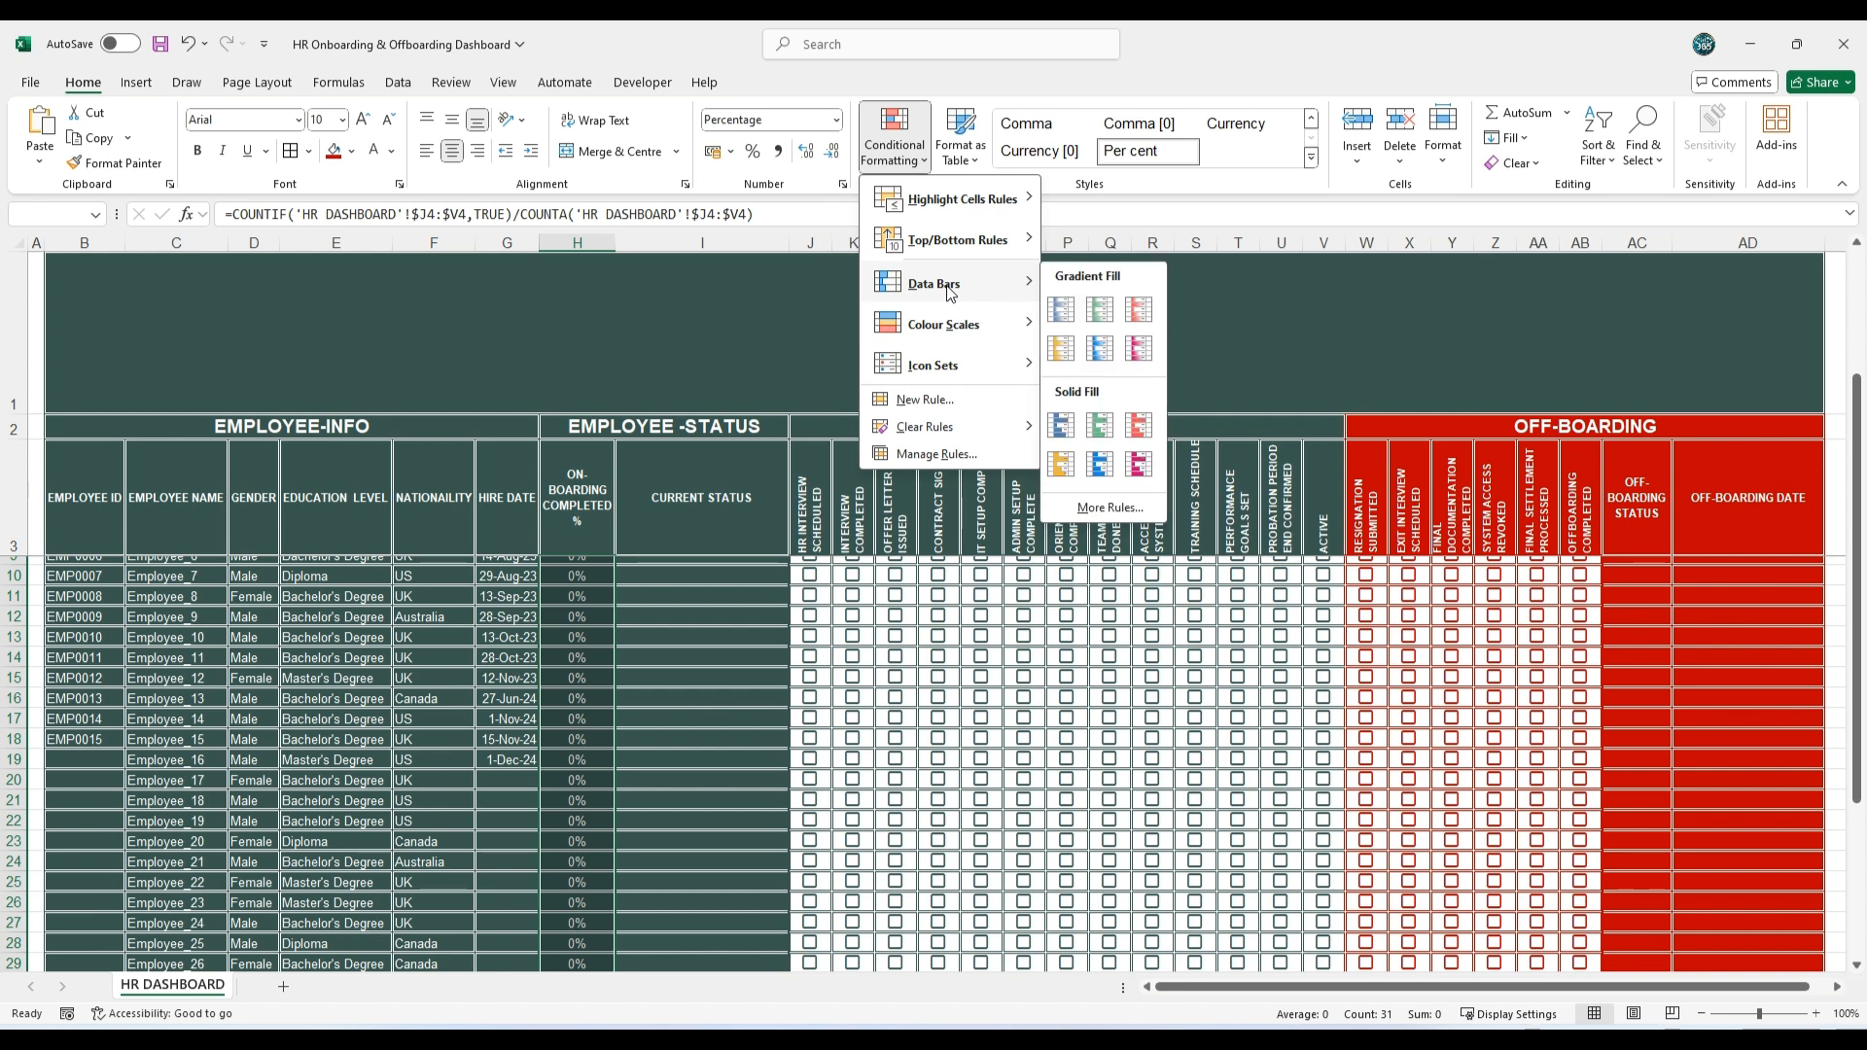
click(1102, 428)
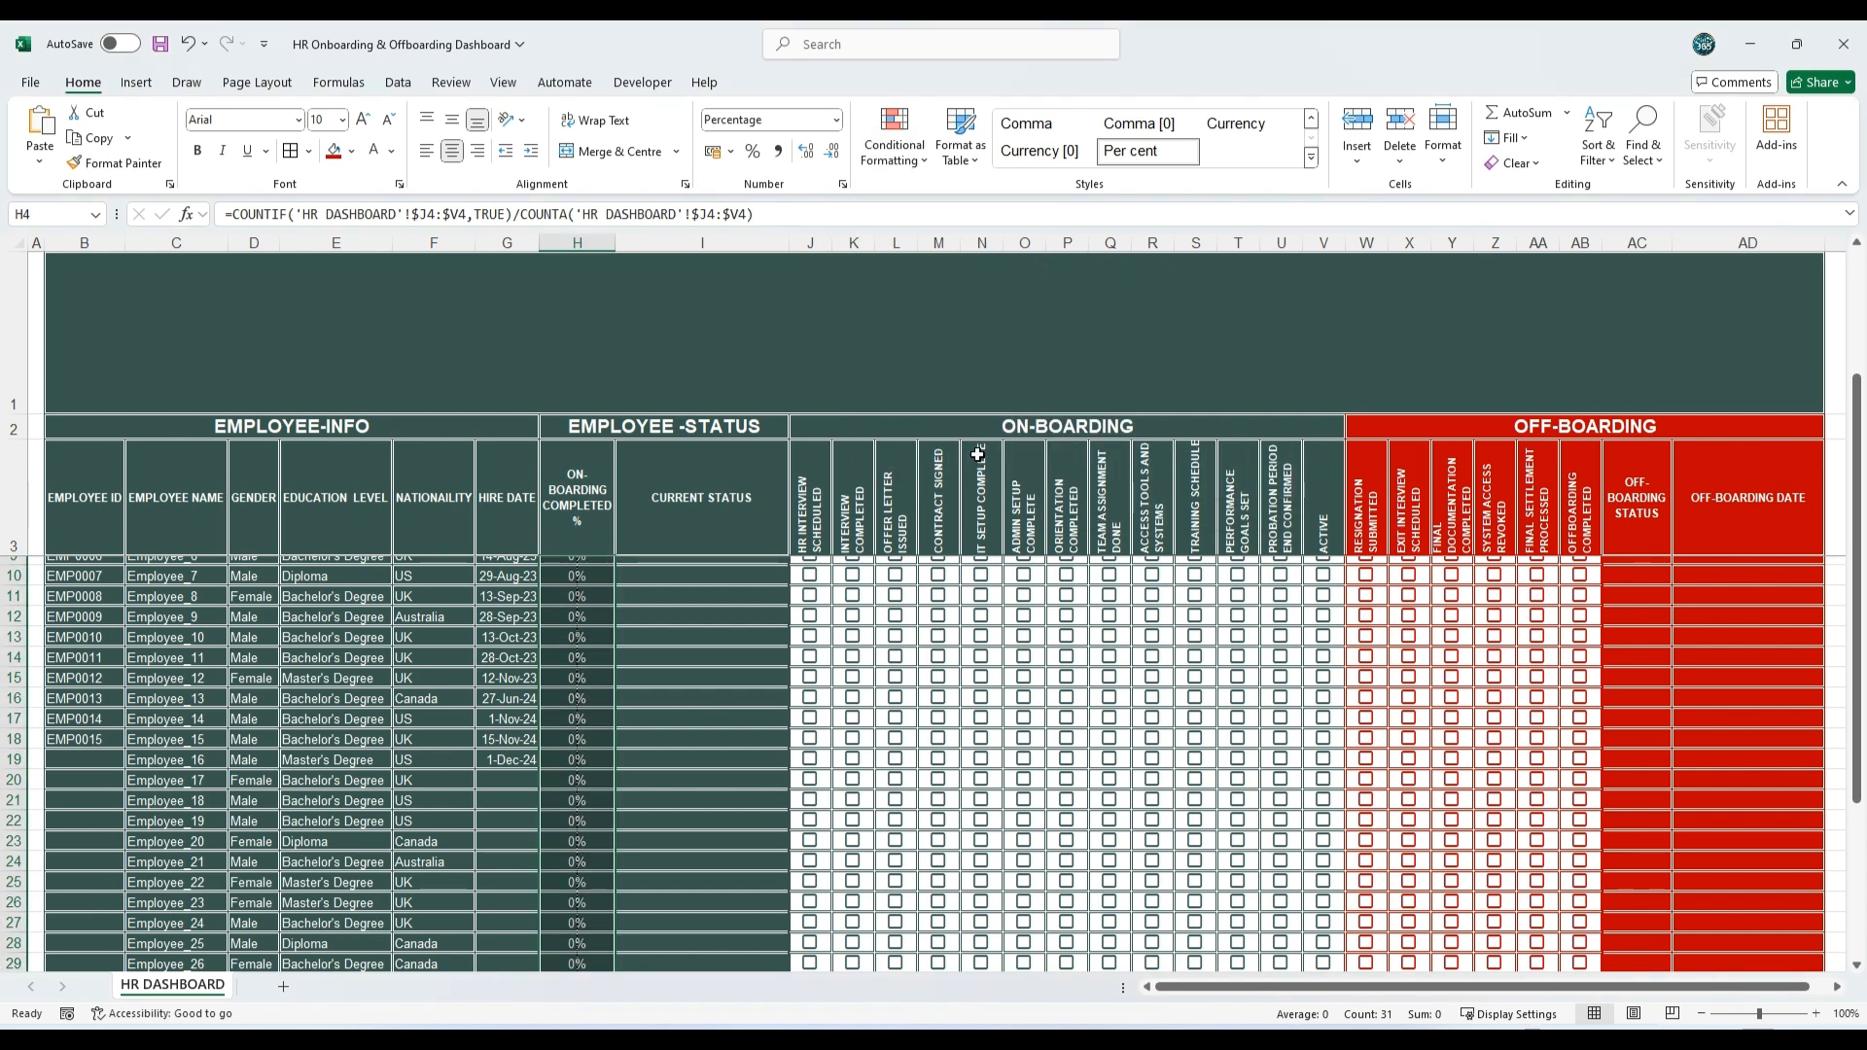
Step: Edit the data bar rule for H4:H34 to run from Number 0 as minimum to Number 1 as maximum
click(905, 155)
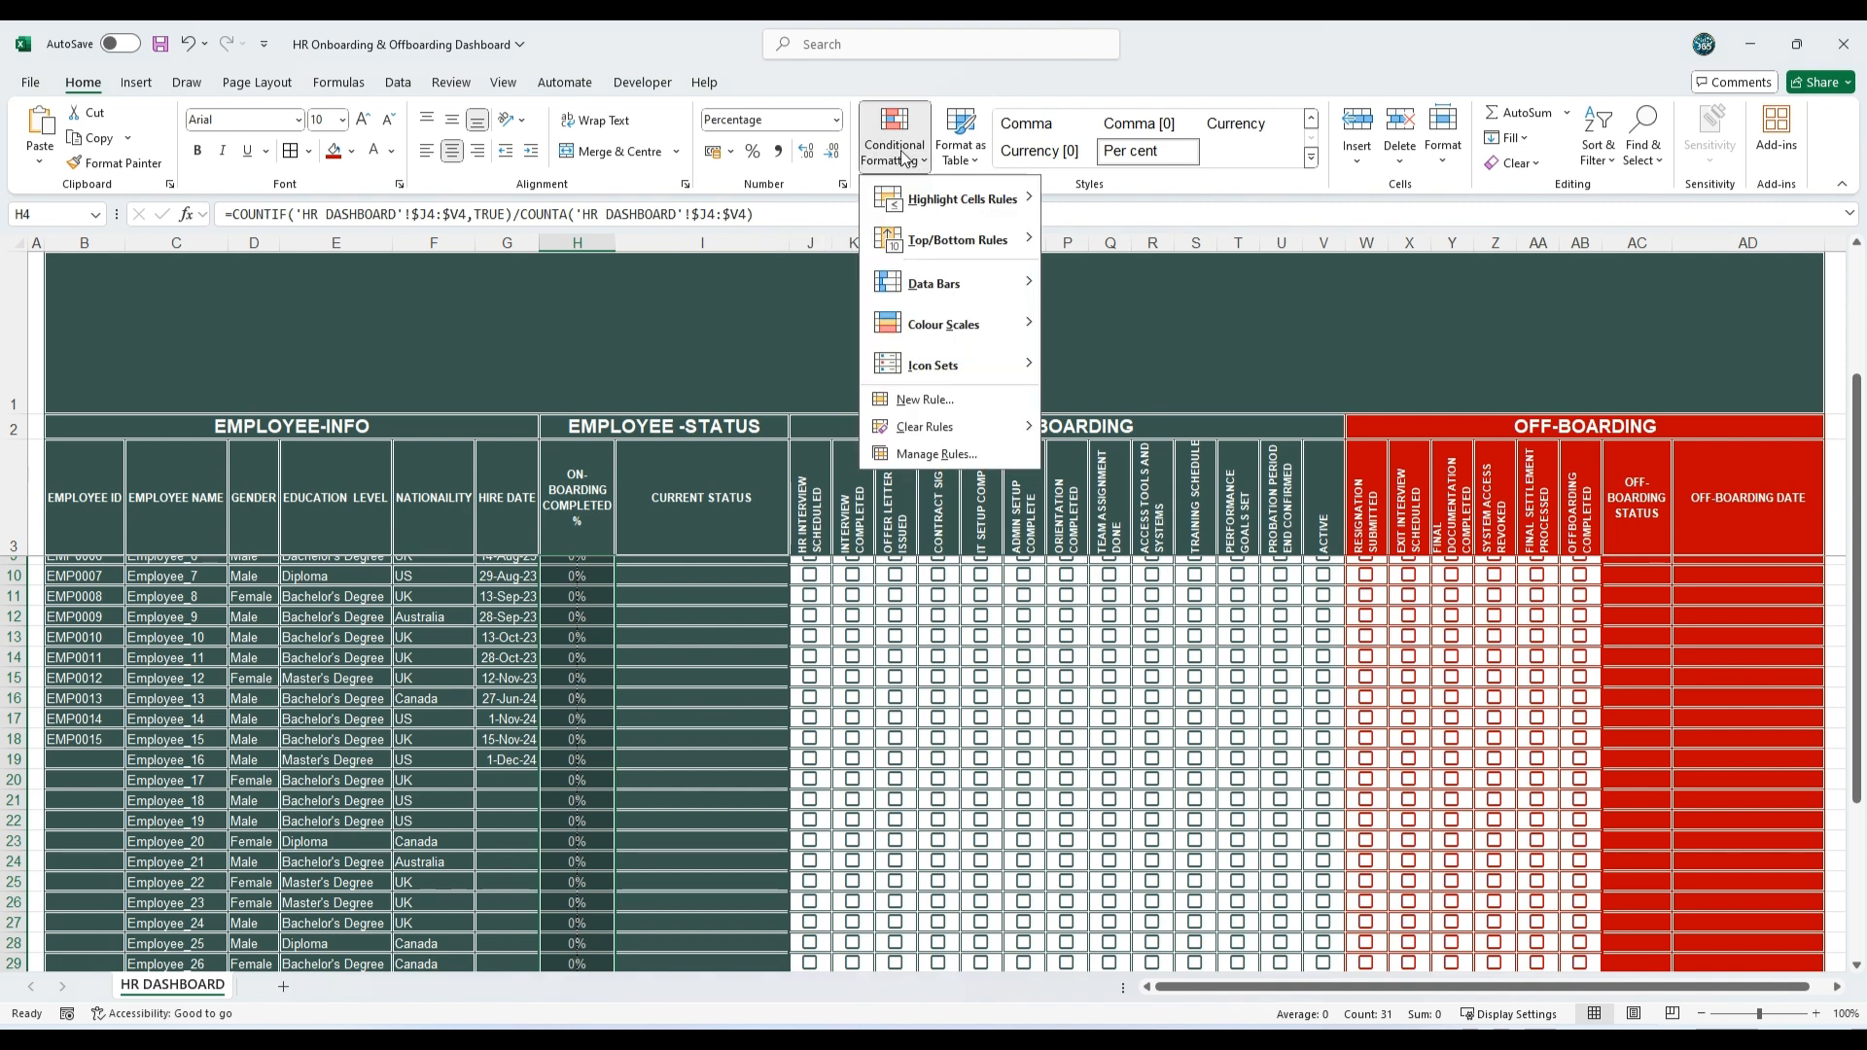
click(943, 455)
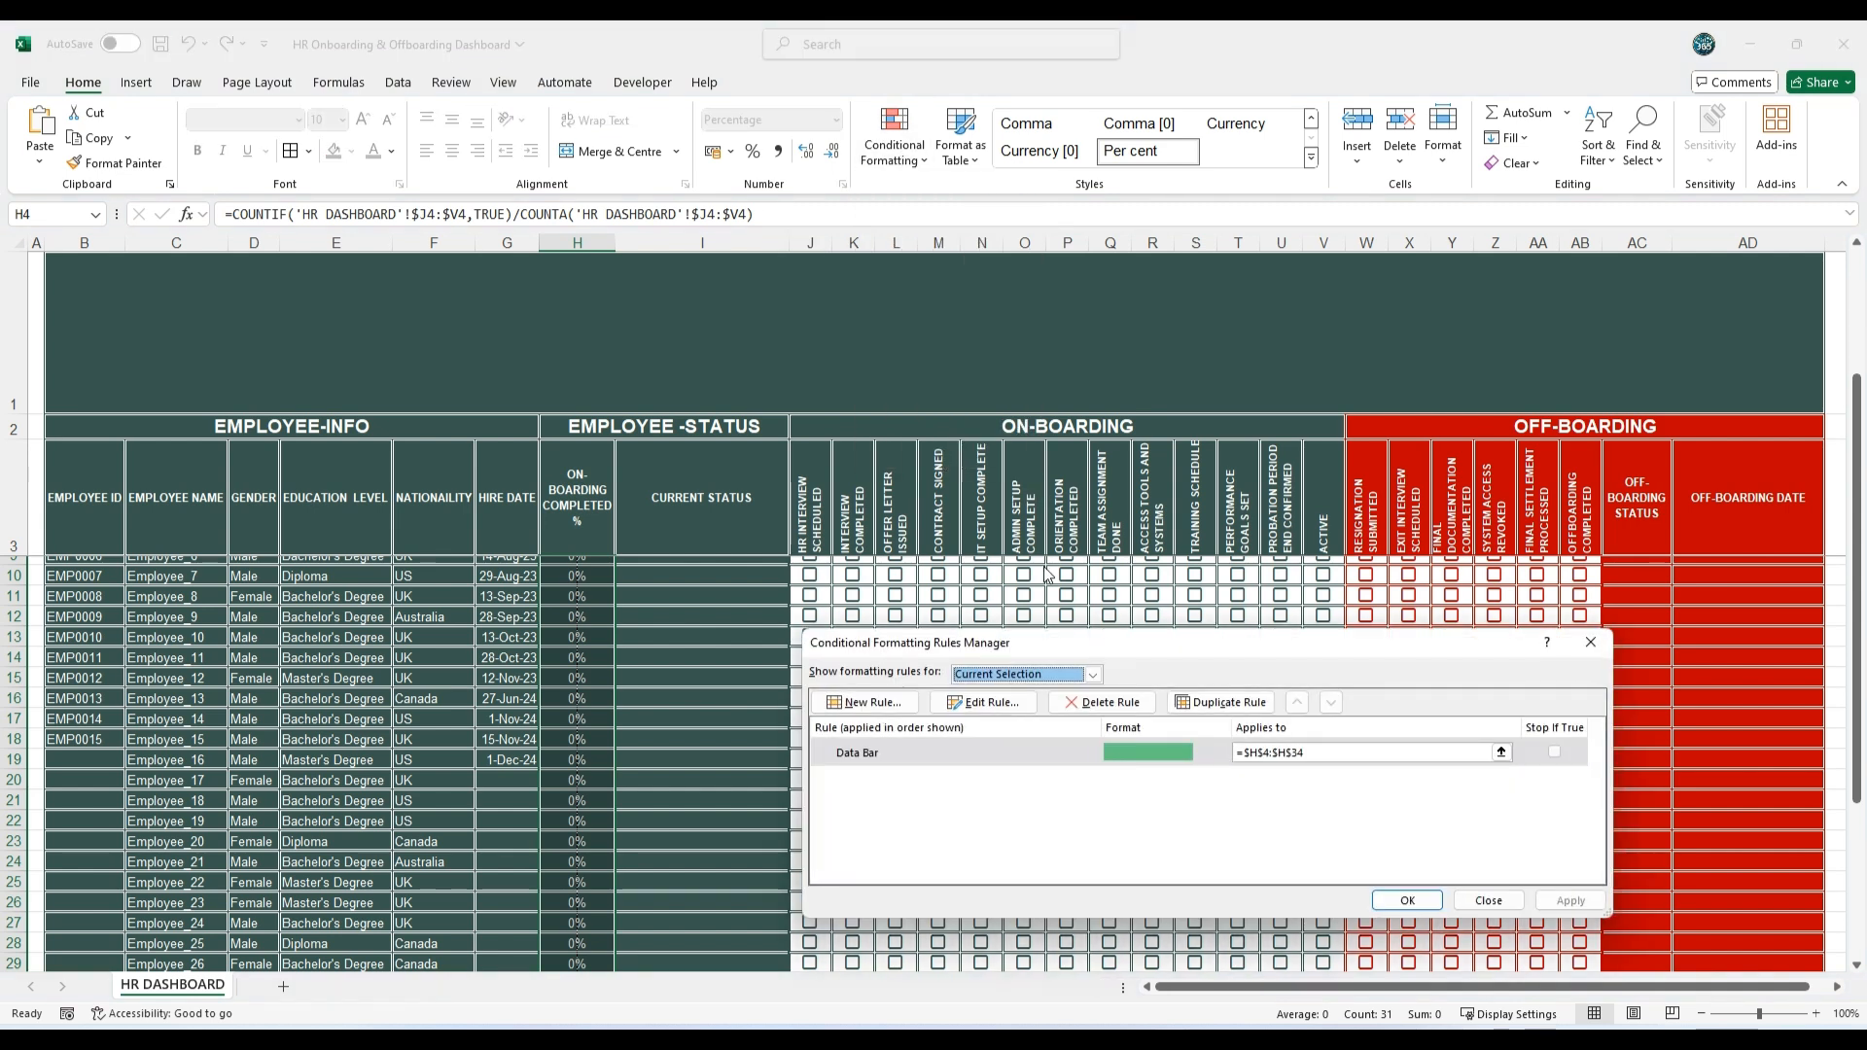
double_click(1019, 751)
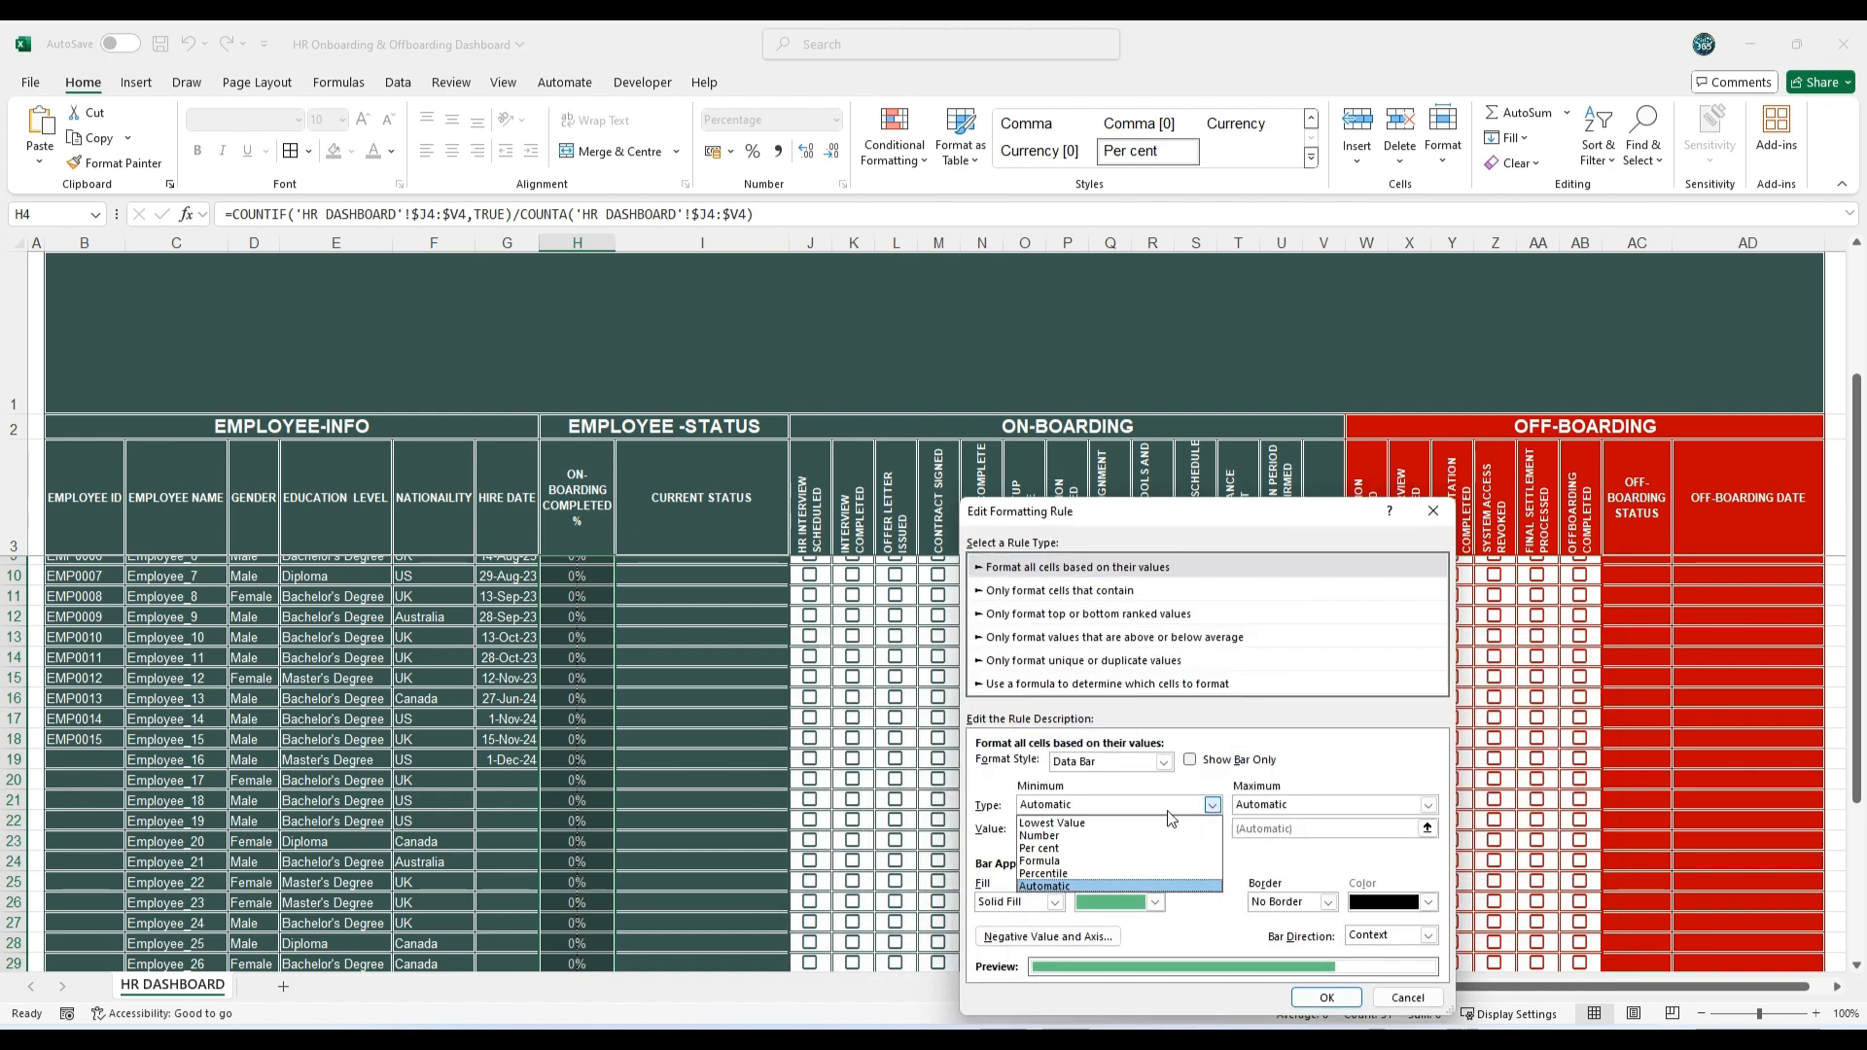
click(1048, 835)
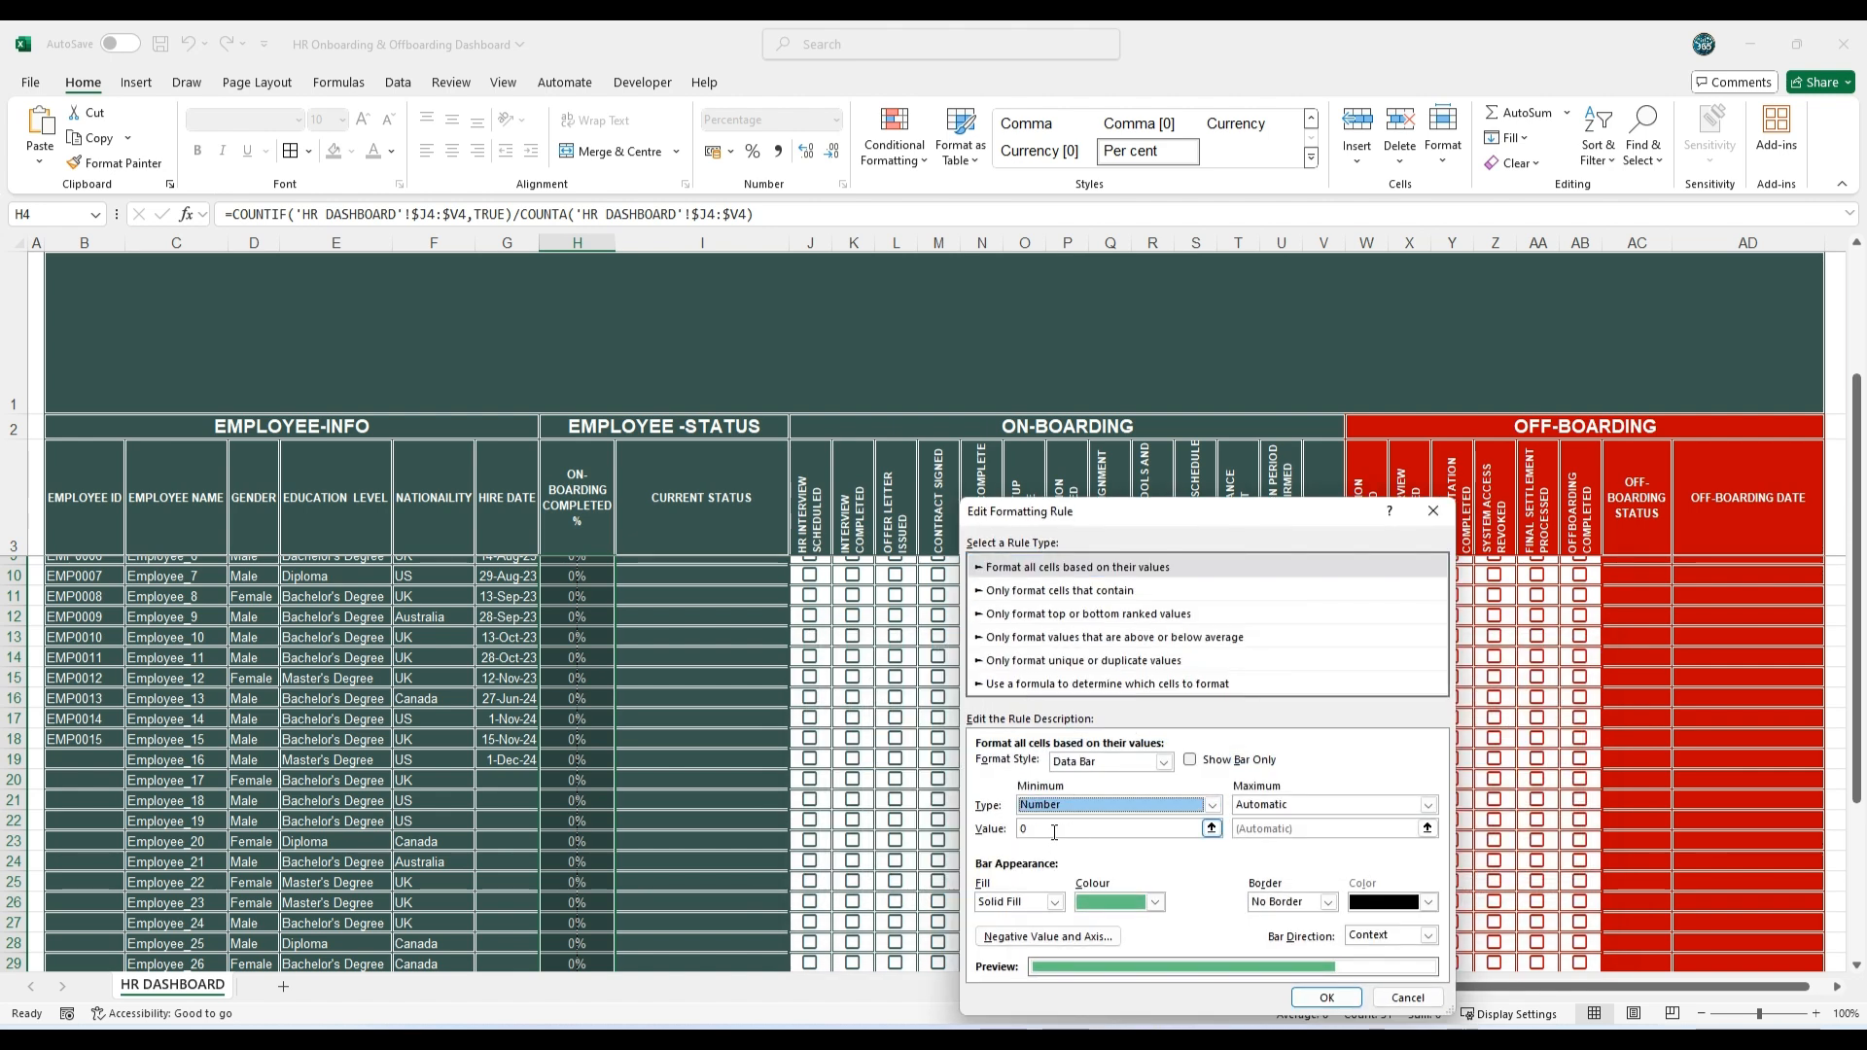
click(1428, 805)
click(1269, 833)
click(1272, 829)
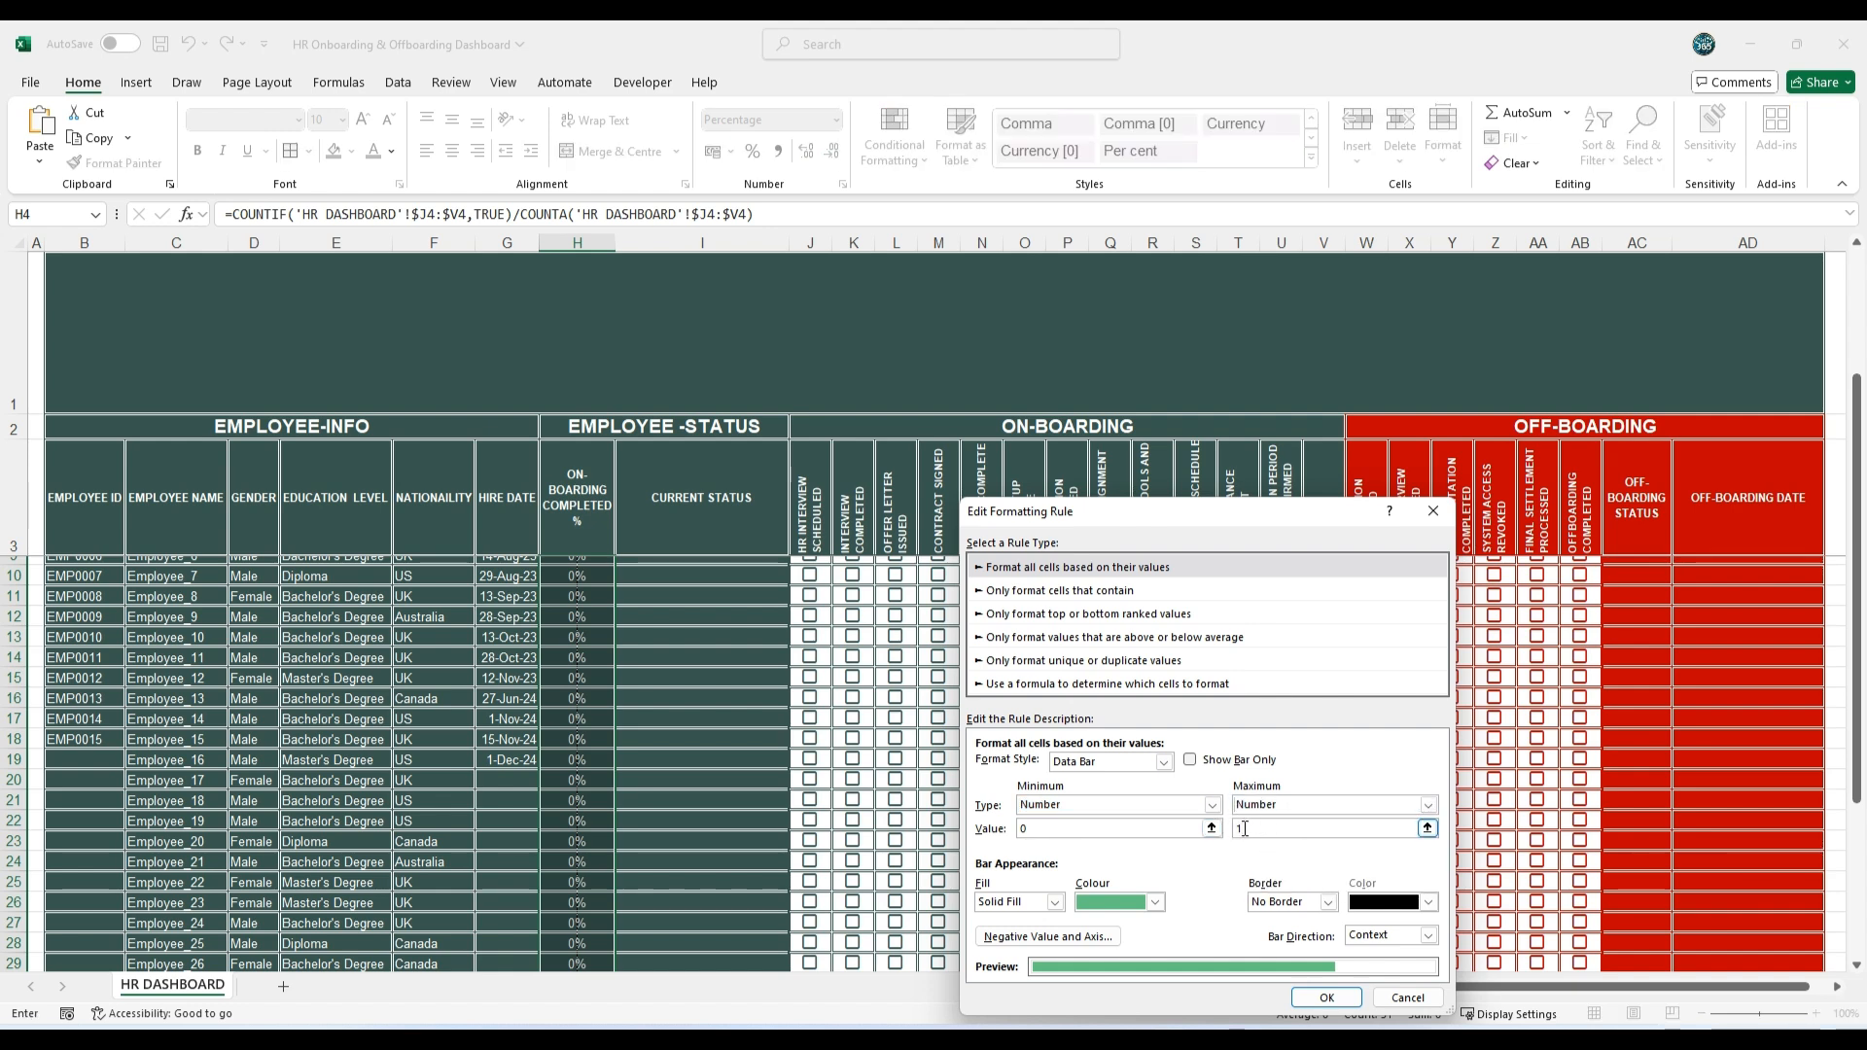
Step: Change the data bar colour to a darker teal theme colour and apply the edited rule
click(1155, 901)
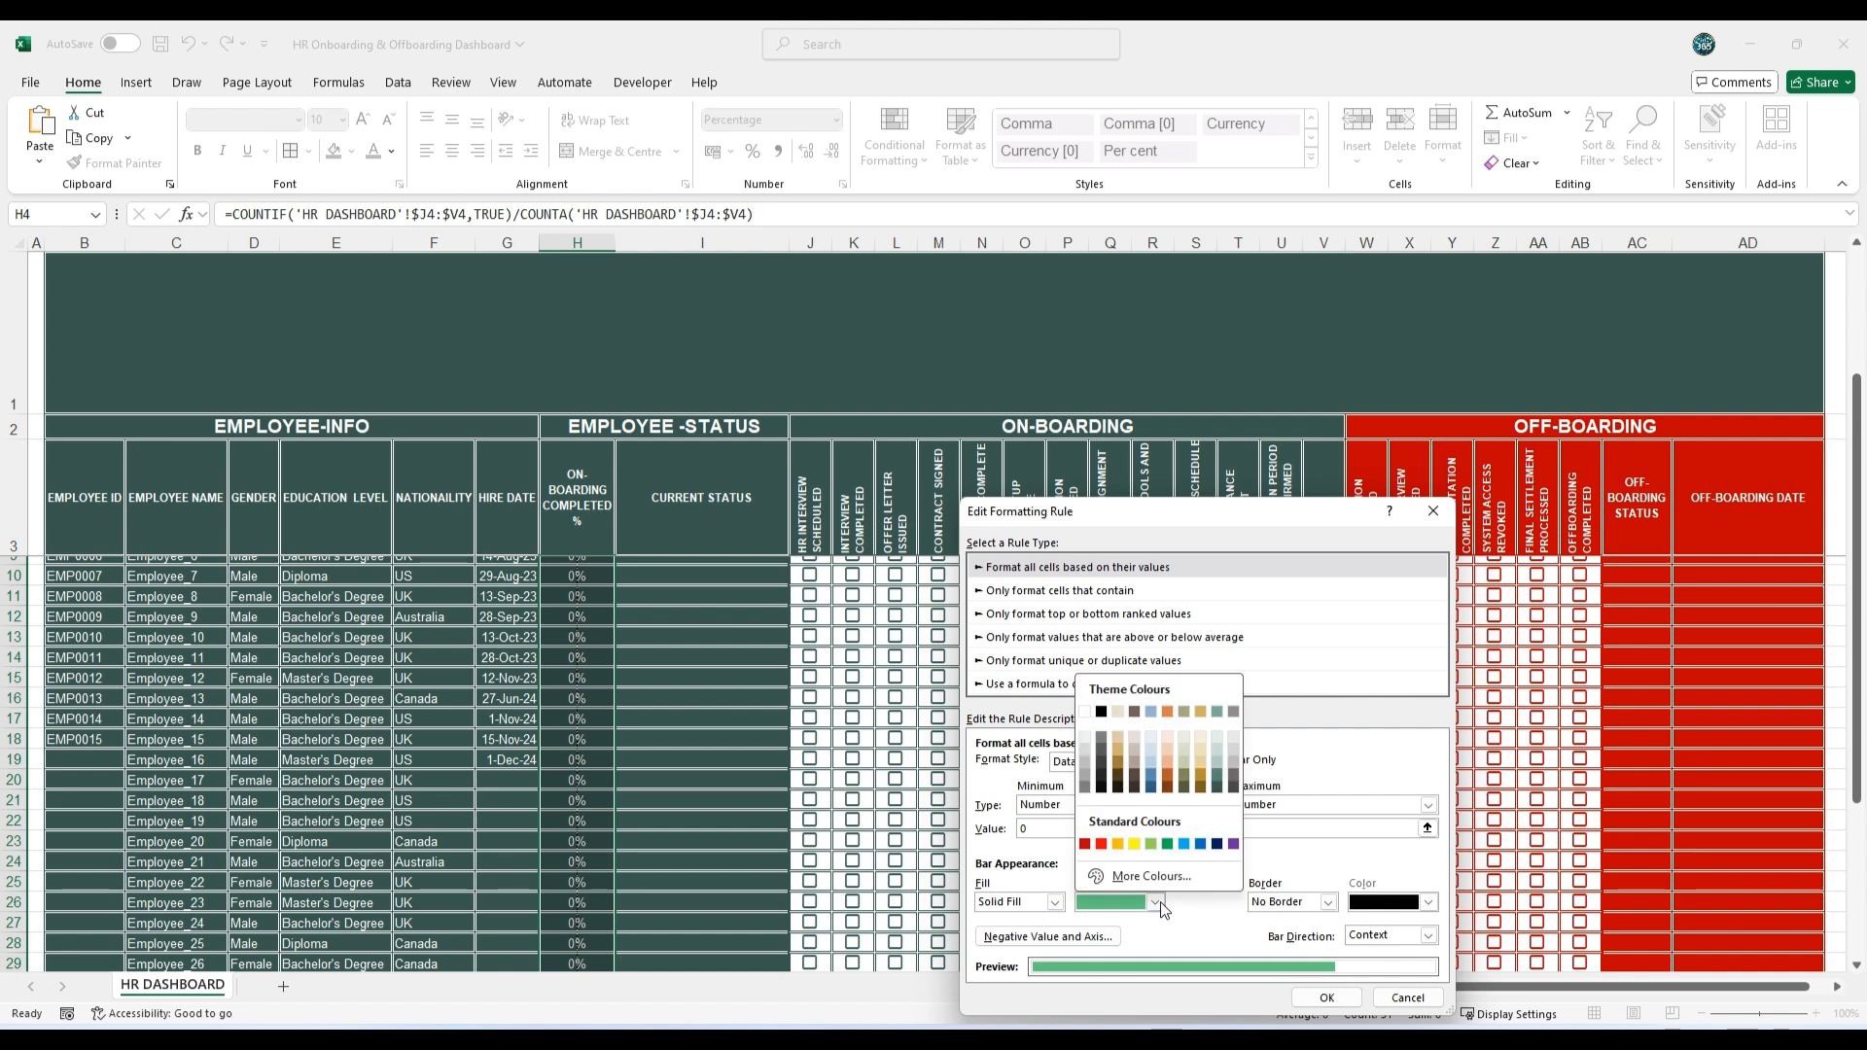
click(1219, 782)
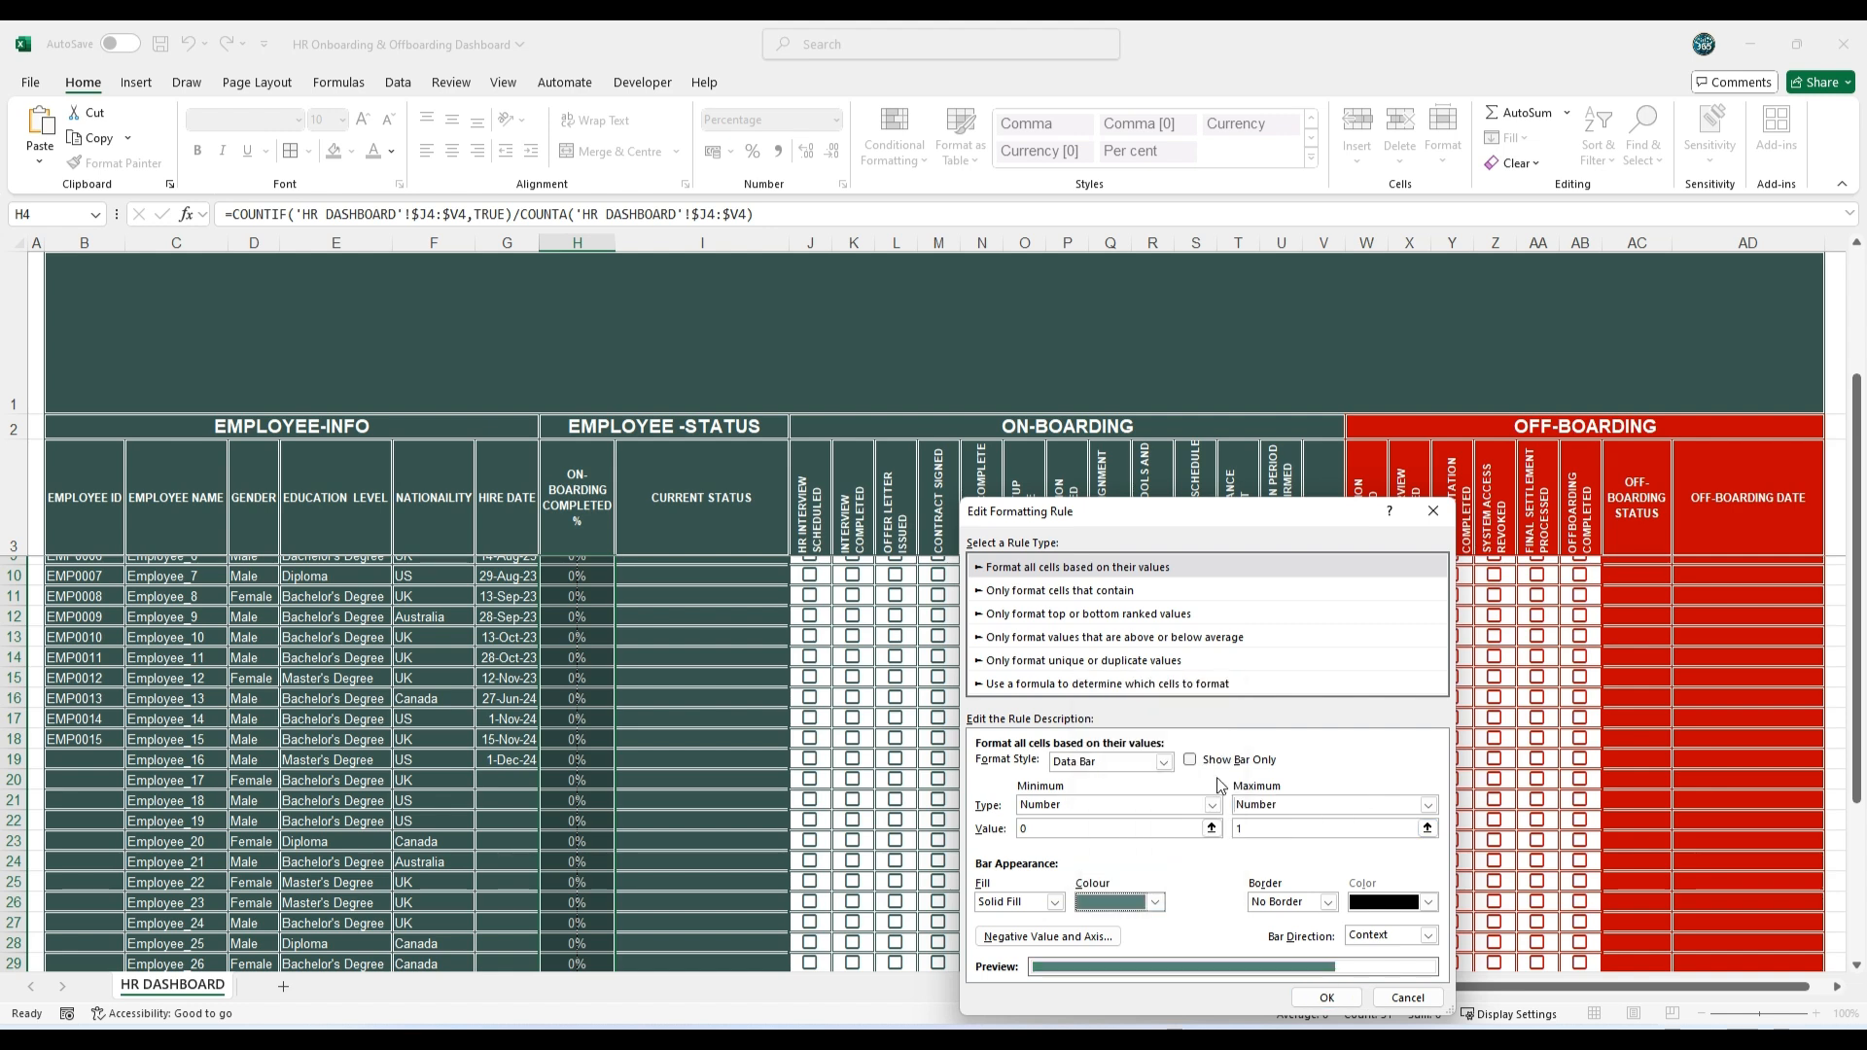
click(1326, 997)
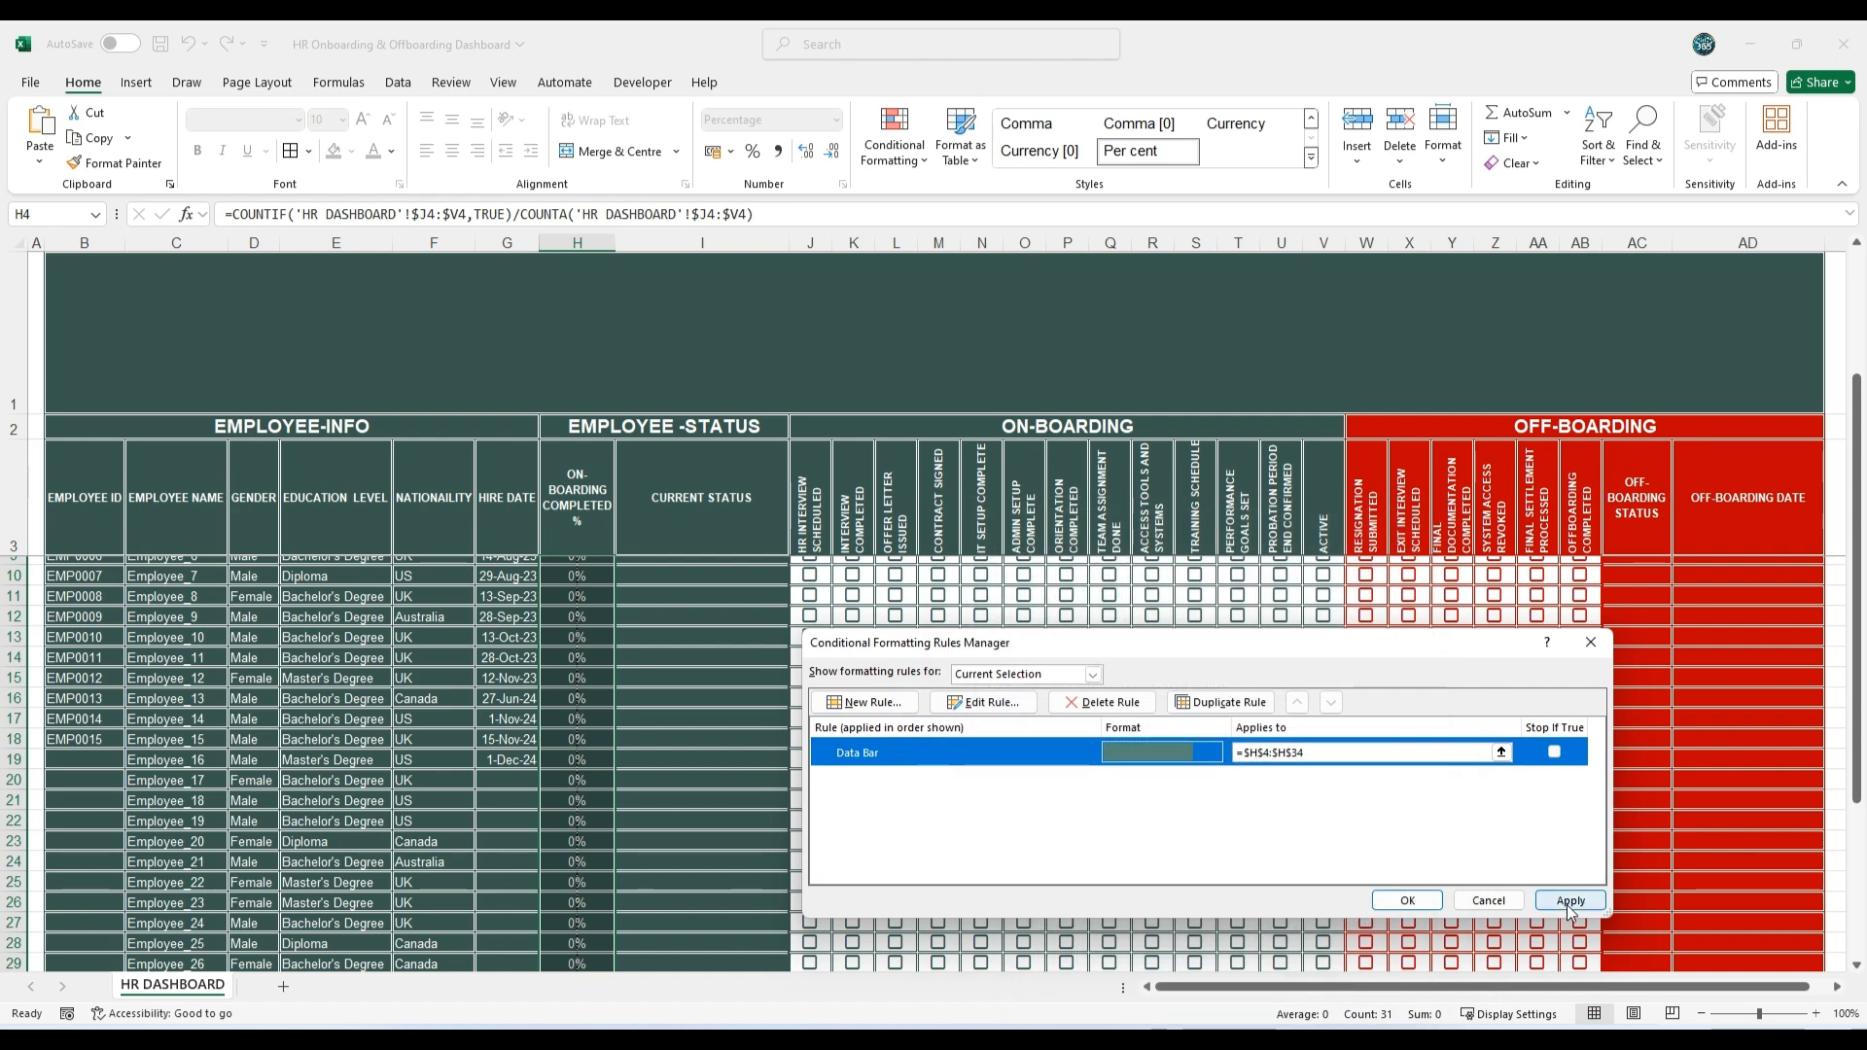
click(1568, 901)
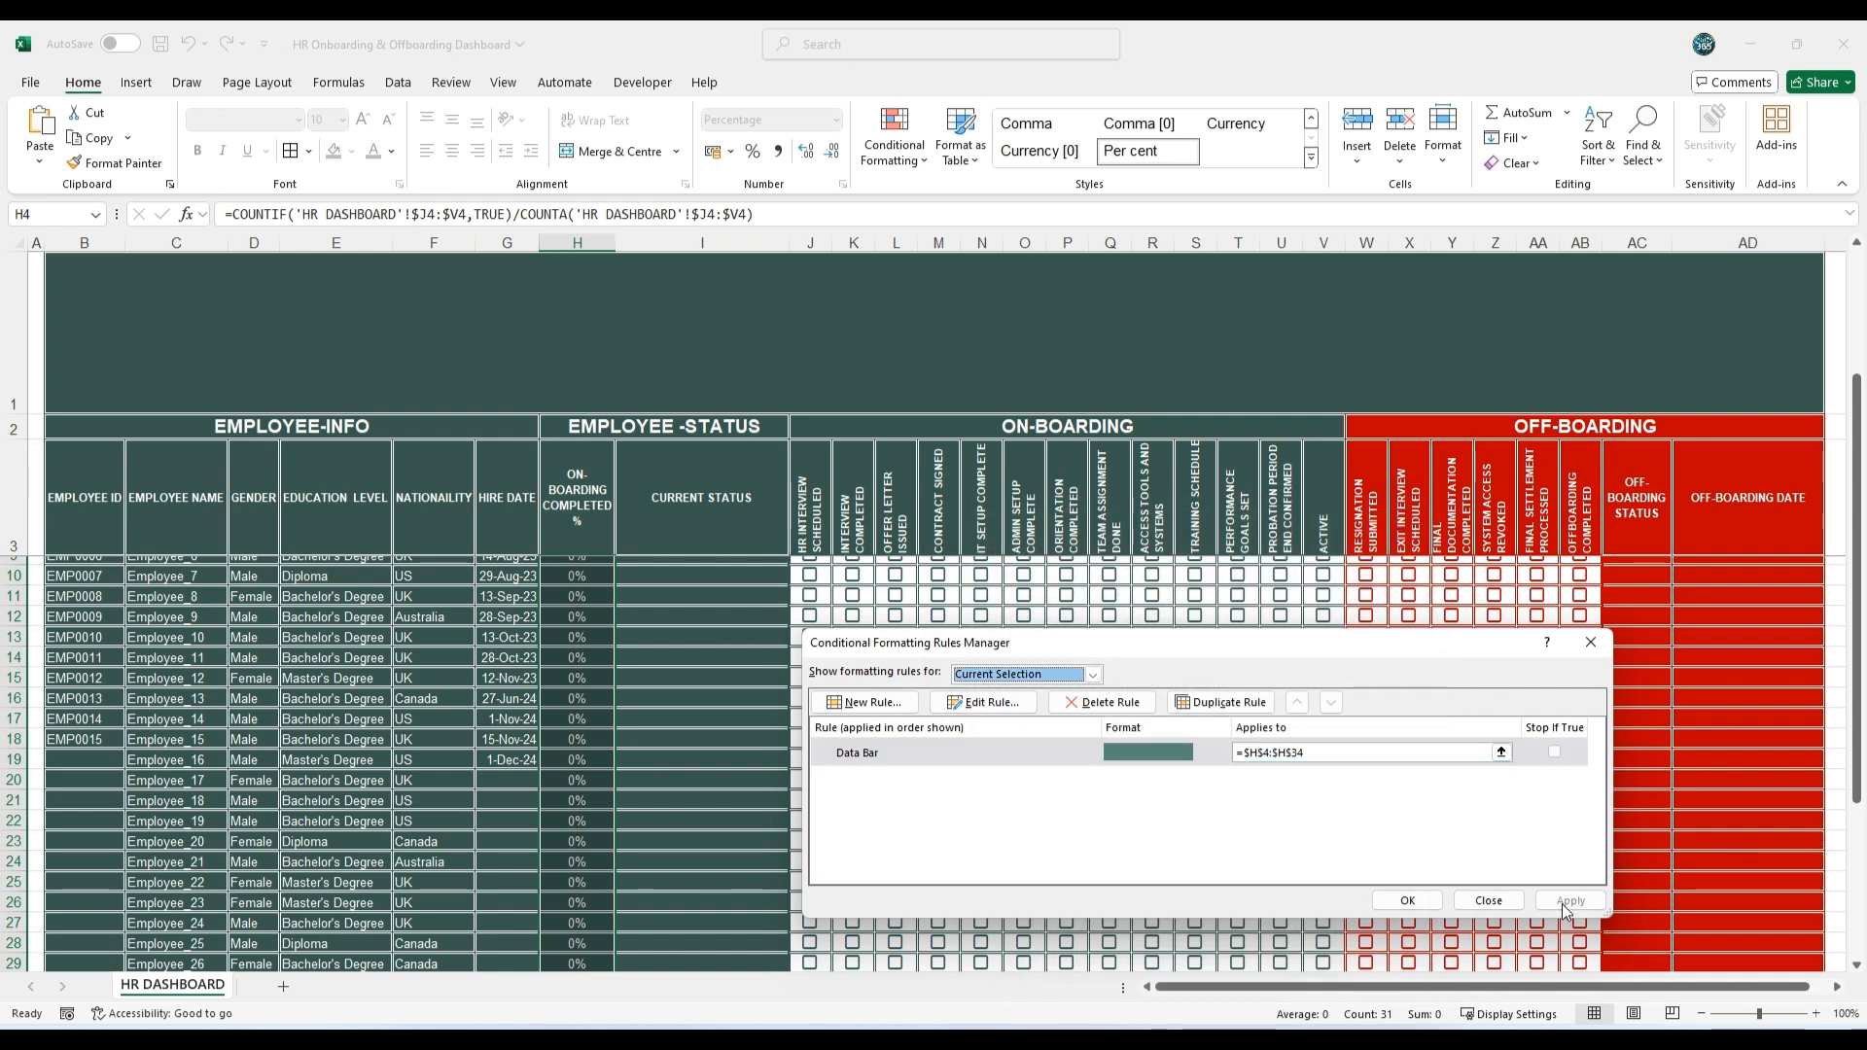
click(1407, 901)
Step: Tick the on-boarding checkboxes J4:V4 of the first employee to test the completion percentage and data bar
scroll(730, 741, up, 2)
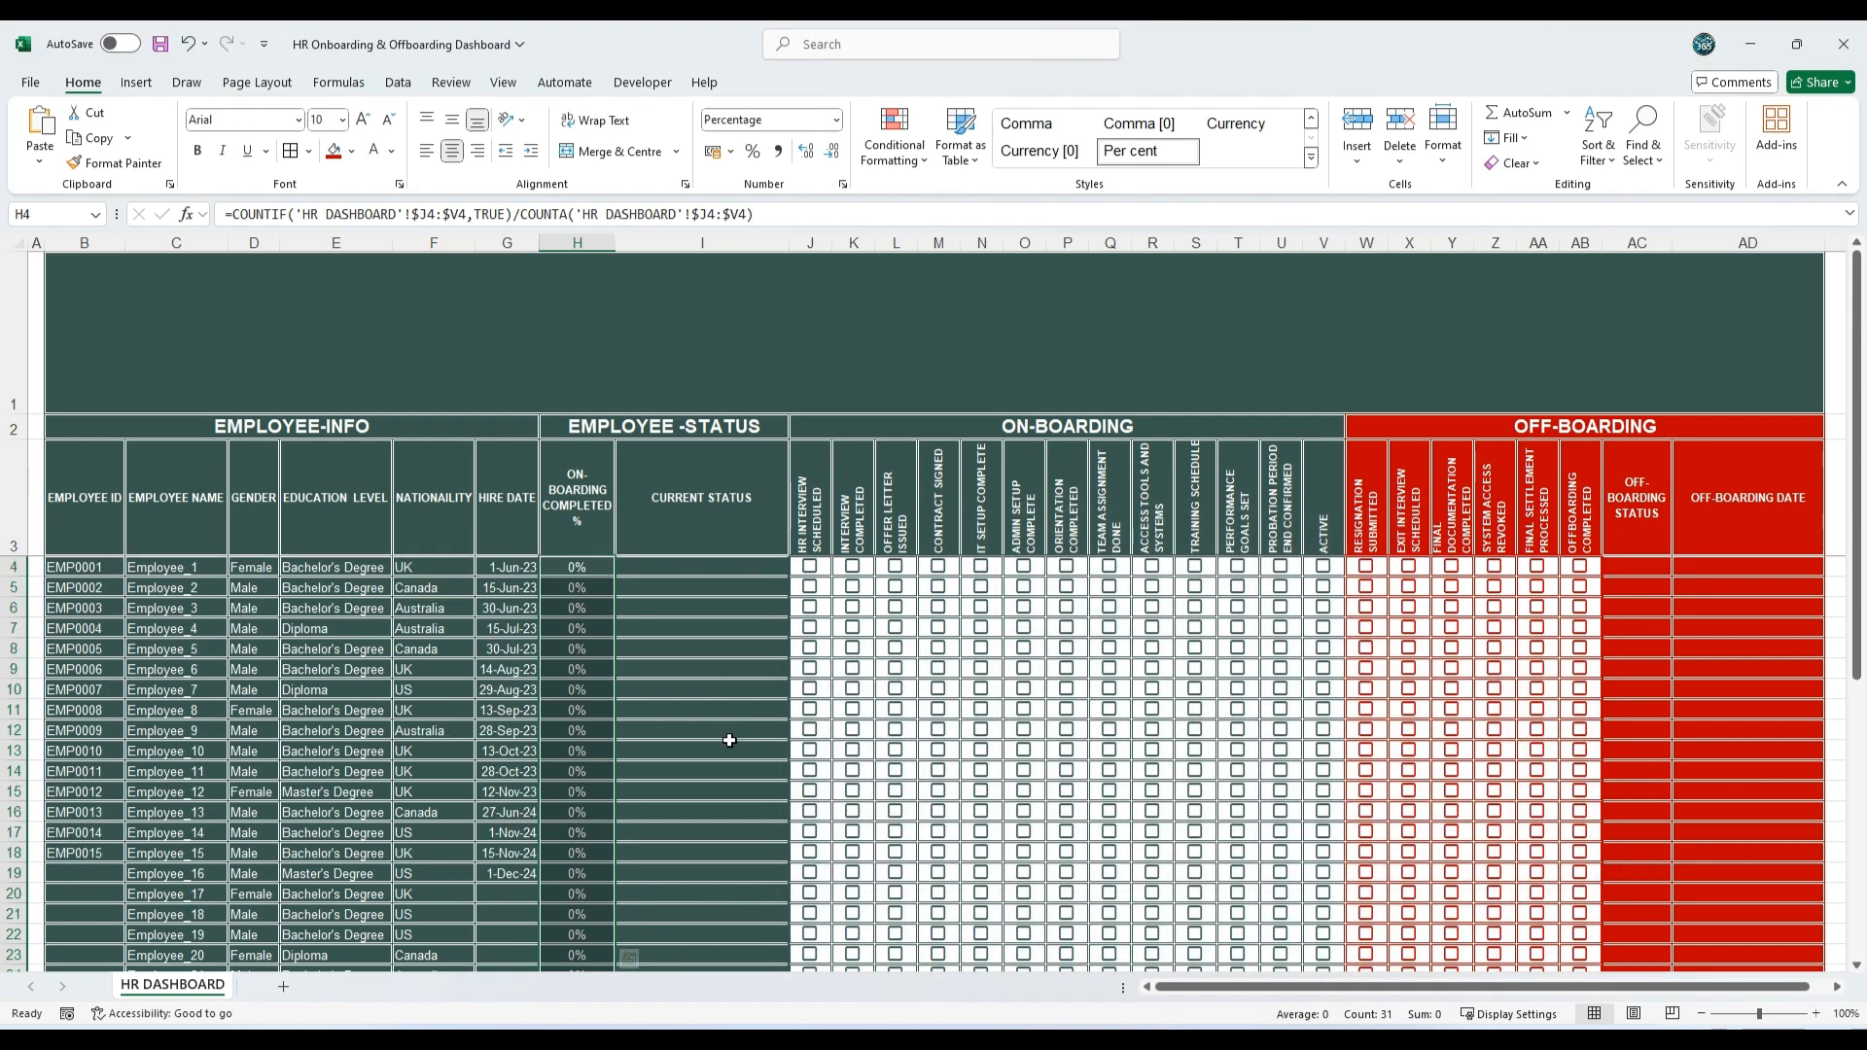
click(810, 568)
click(852, 576)
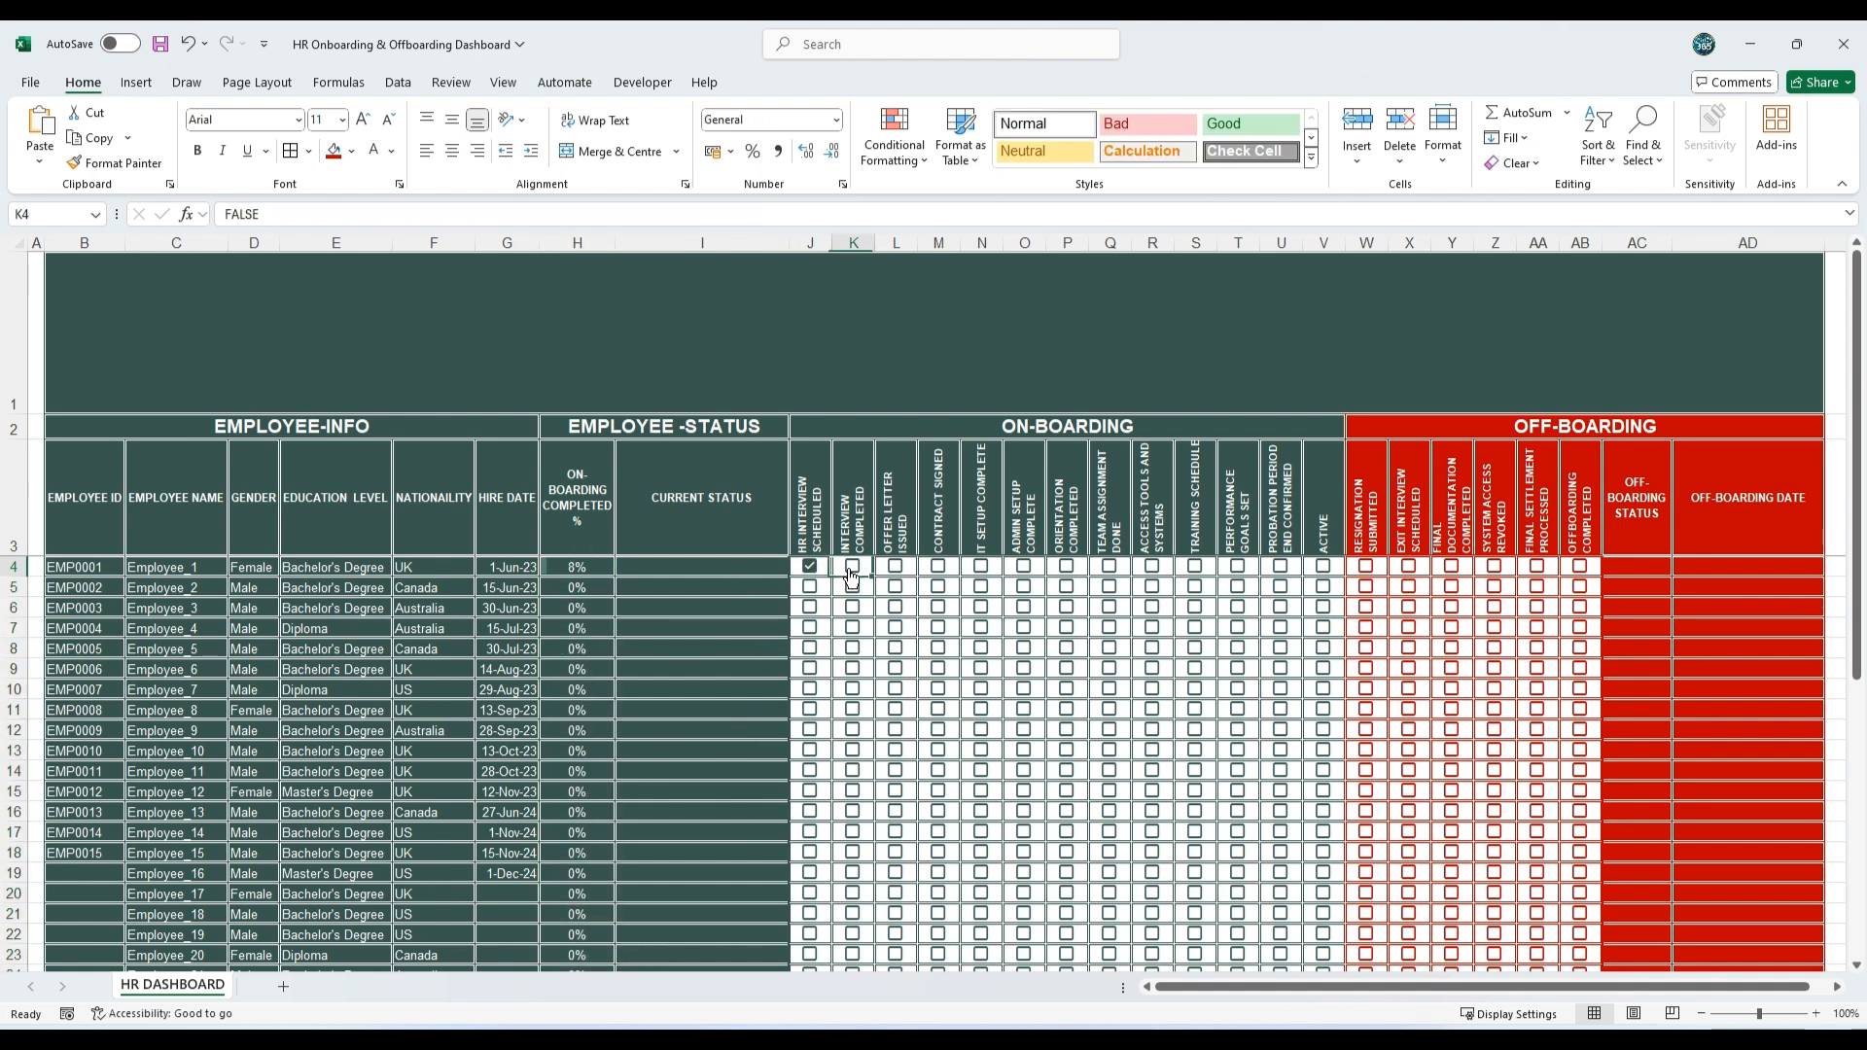
click(852, 574)
click(895, 572)
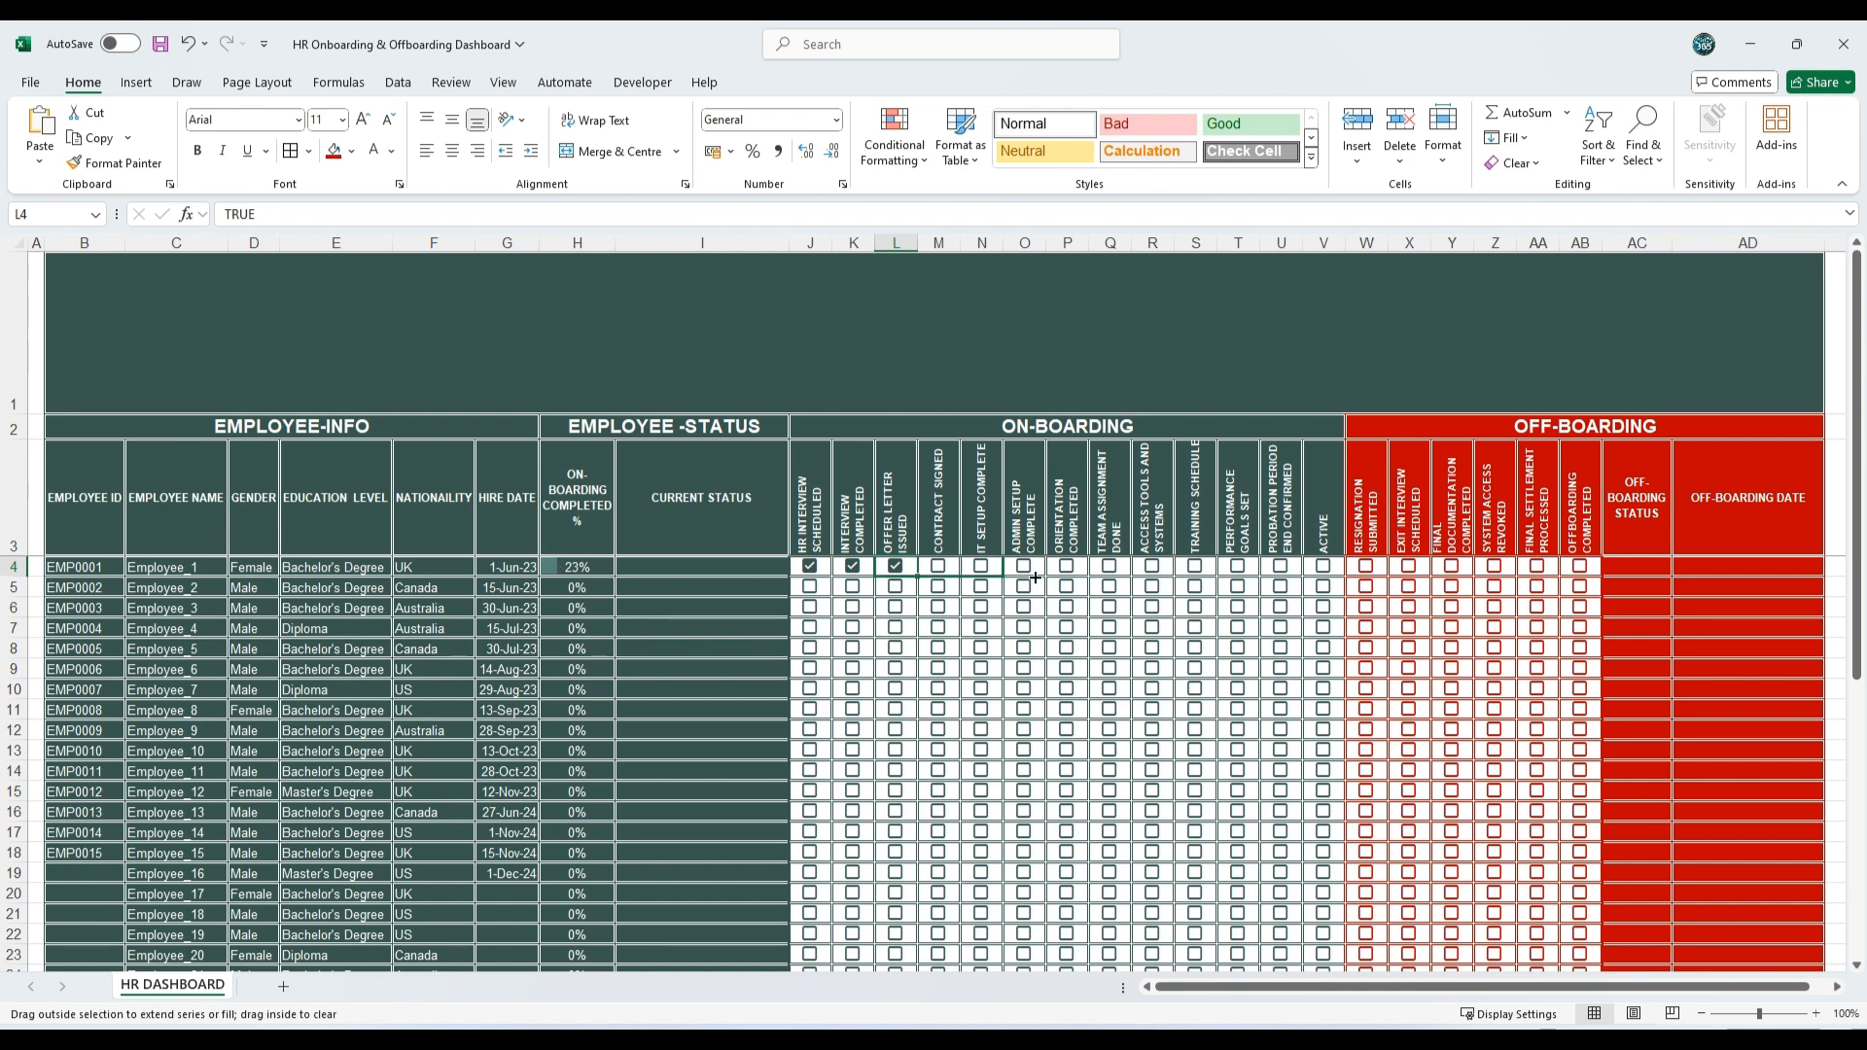
drag(1036, 578, 1325, 576)
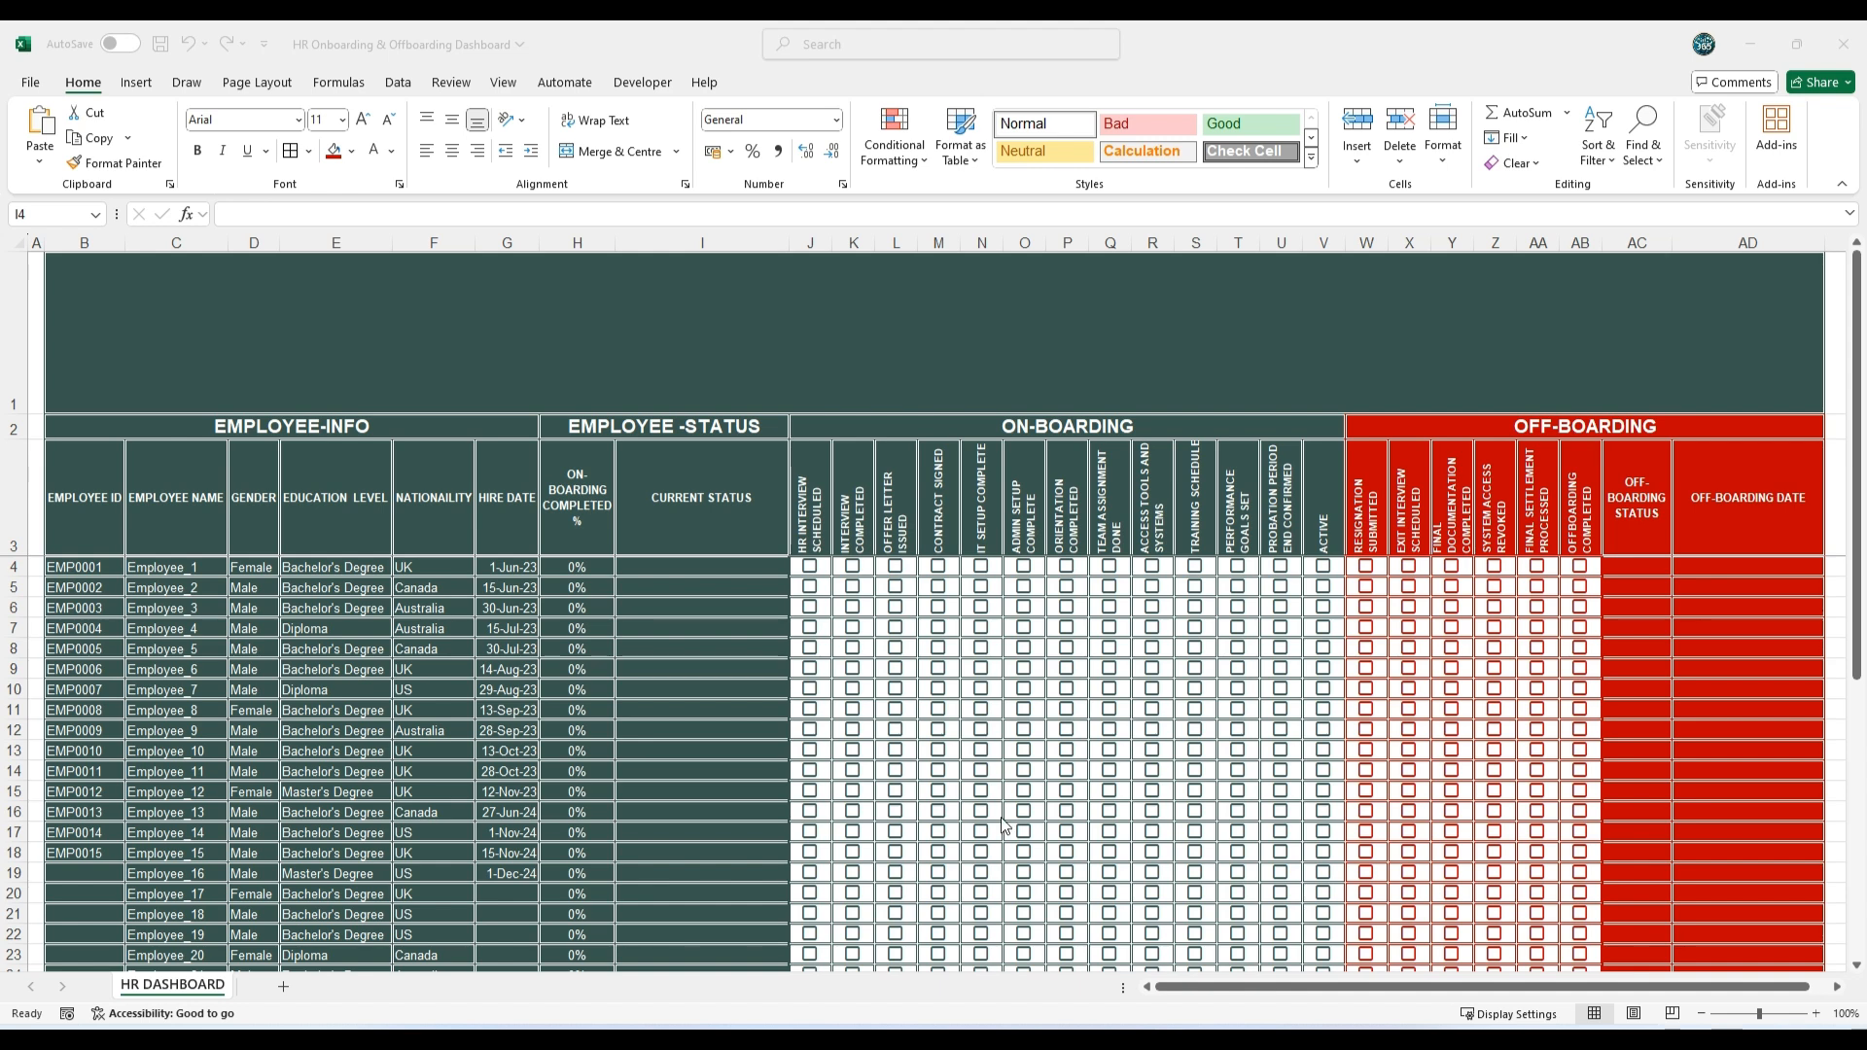
Step: Enter a nested IF formula in I4 returning the latest ticked stage, checking AB4 back to J4, otherwise blank, and fill it down to I34
click(697, 560)
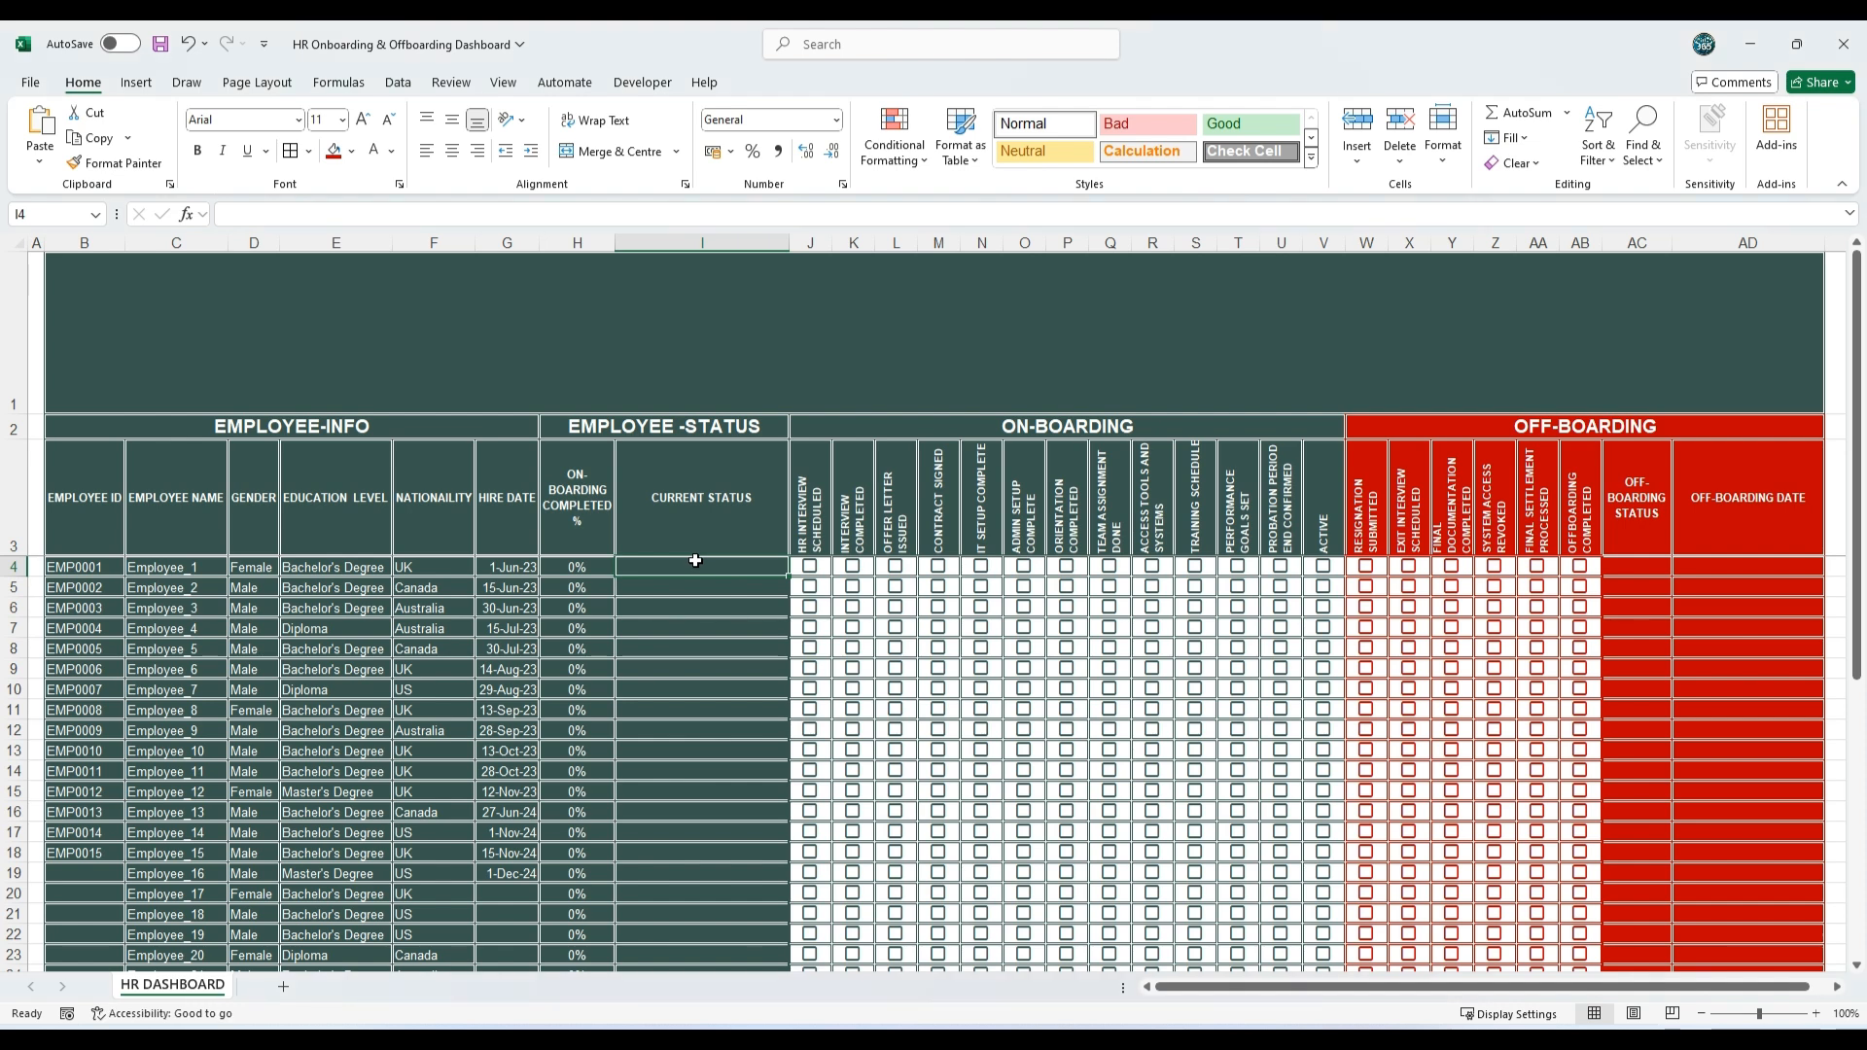
text(=IF(AB4=TRUE,"OFF-BOARDING COMPLETED",IF(AA4=TRUE,"FINAL SETTLEMENT DONE",IF(Z4=TRUE,"ACCESS REVOKED",IF(Y4=TRUE,"DOCUMENTATION COMPLETED",IF(X4=TRUE,"EXIT INTERVIEW SCHEDULED",IF(W4=TRUE,"RESIGNATION SUBMITTED",IF(V4=TRUE,"ACTIVE",IF(U4=TRUE,"PROBATION ENDED",IF(T4=TRUE,"GOALS SET",IF(S4=TRUE,"TRAINING COMPLETED",IF(R4=TRUE,"TOOLS ACCESS GRANTED",IF(Q4=TRUE,"TEAM ASSIGNED",IF(P4=TRUE,"ORIENTATION COMPLETED",IF(O4=TRUE,"ADMIN SETUP DONE",IF(N4=TRUE,"IT SETUP DONE",IF(M4=TRUE,"CONTRACT SIGNED",IF(L4=TRUE,"OFFER LETTER ISSUED",IF(K4=TRUE,"INTERVIEW COMPLETED",IF(J4=TRUE,"HR INTERVIEW SCHEDULED",""))))))))))))))))))))
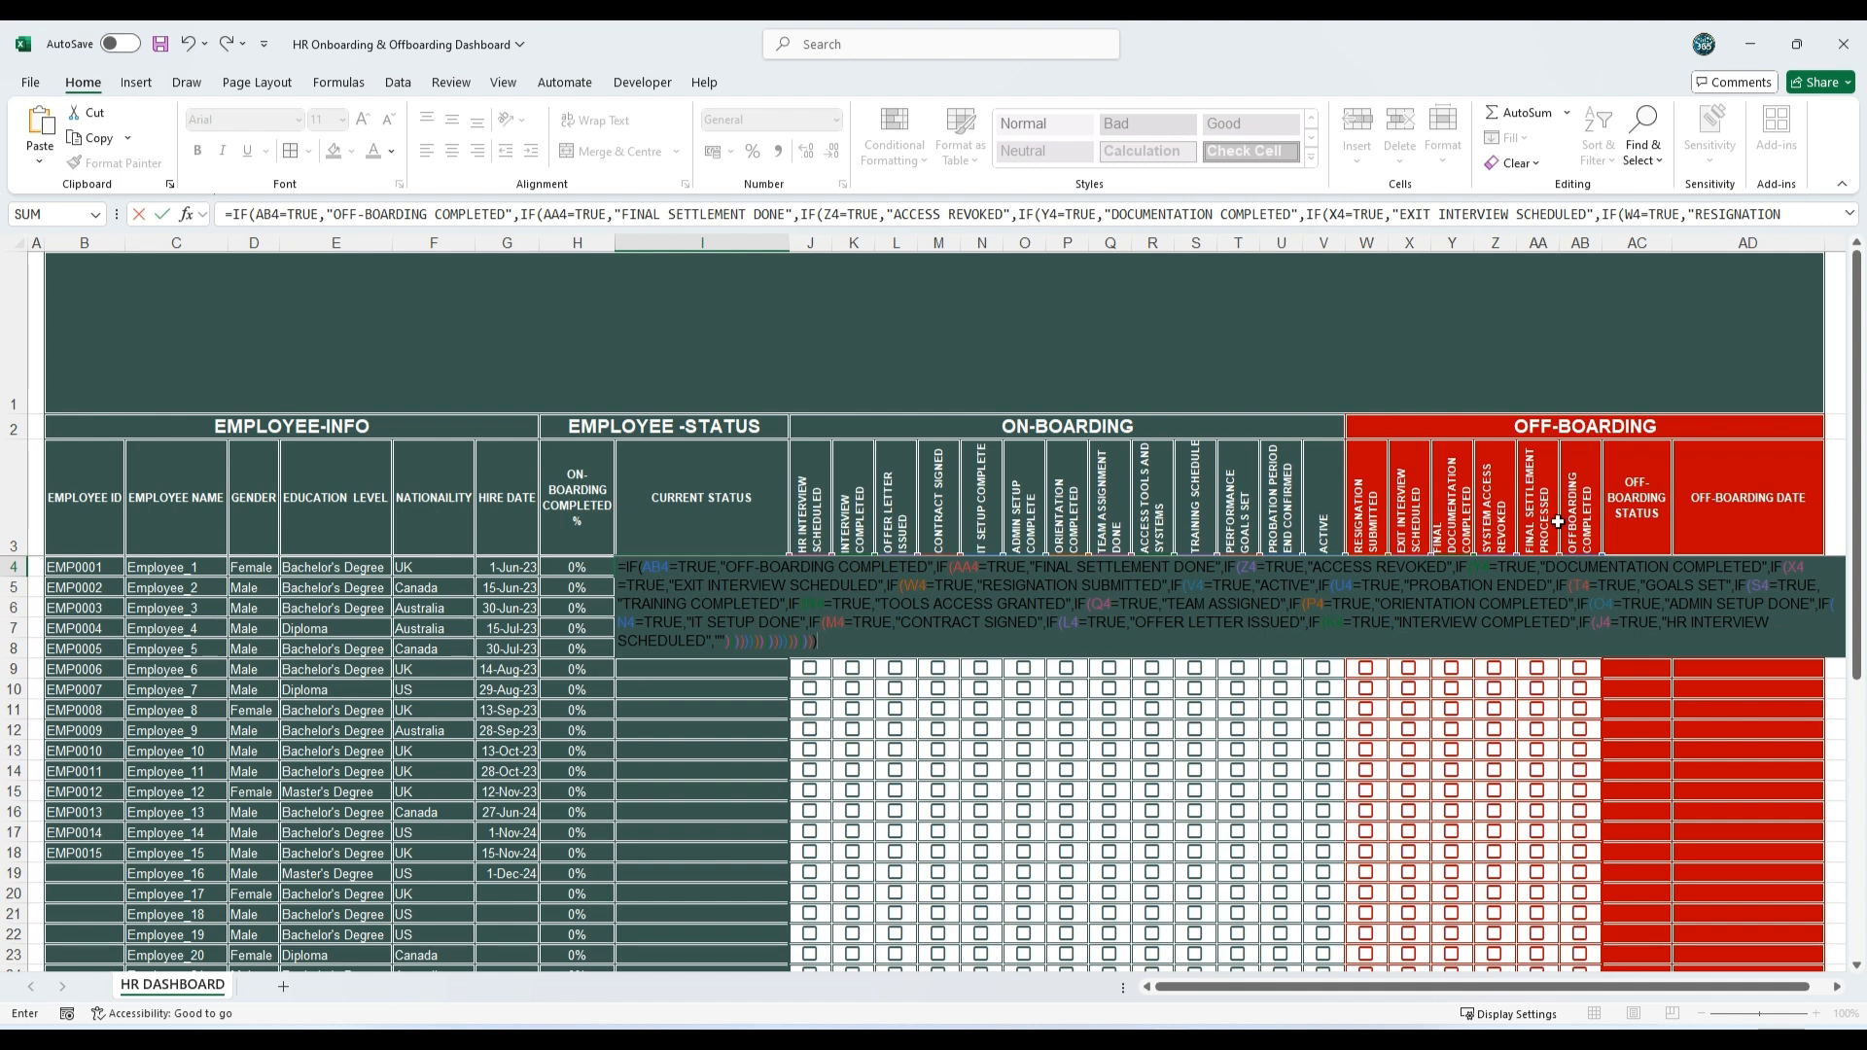
key(Return)
key(Up)
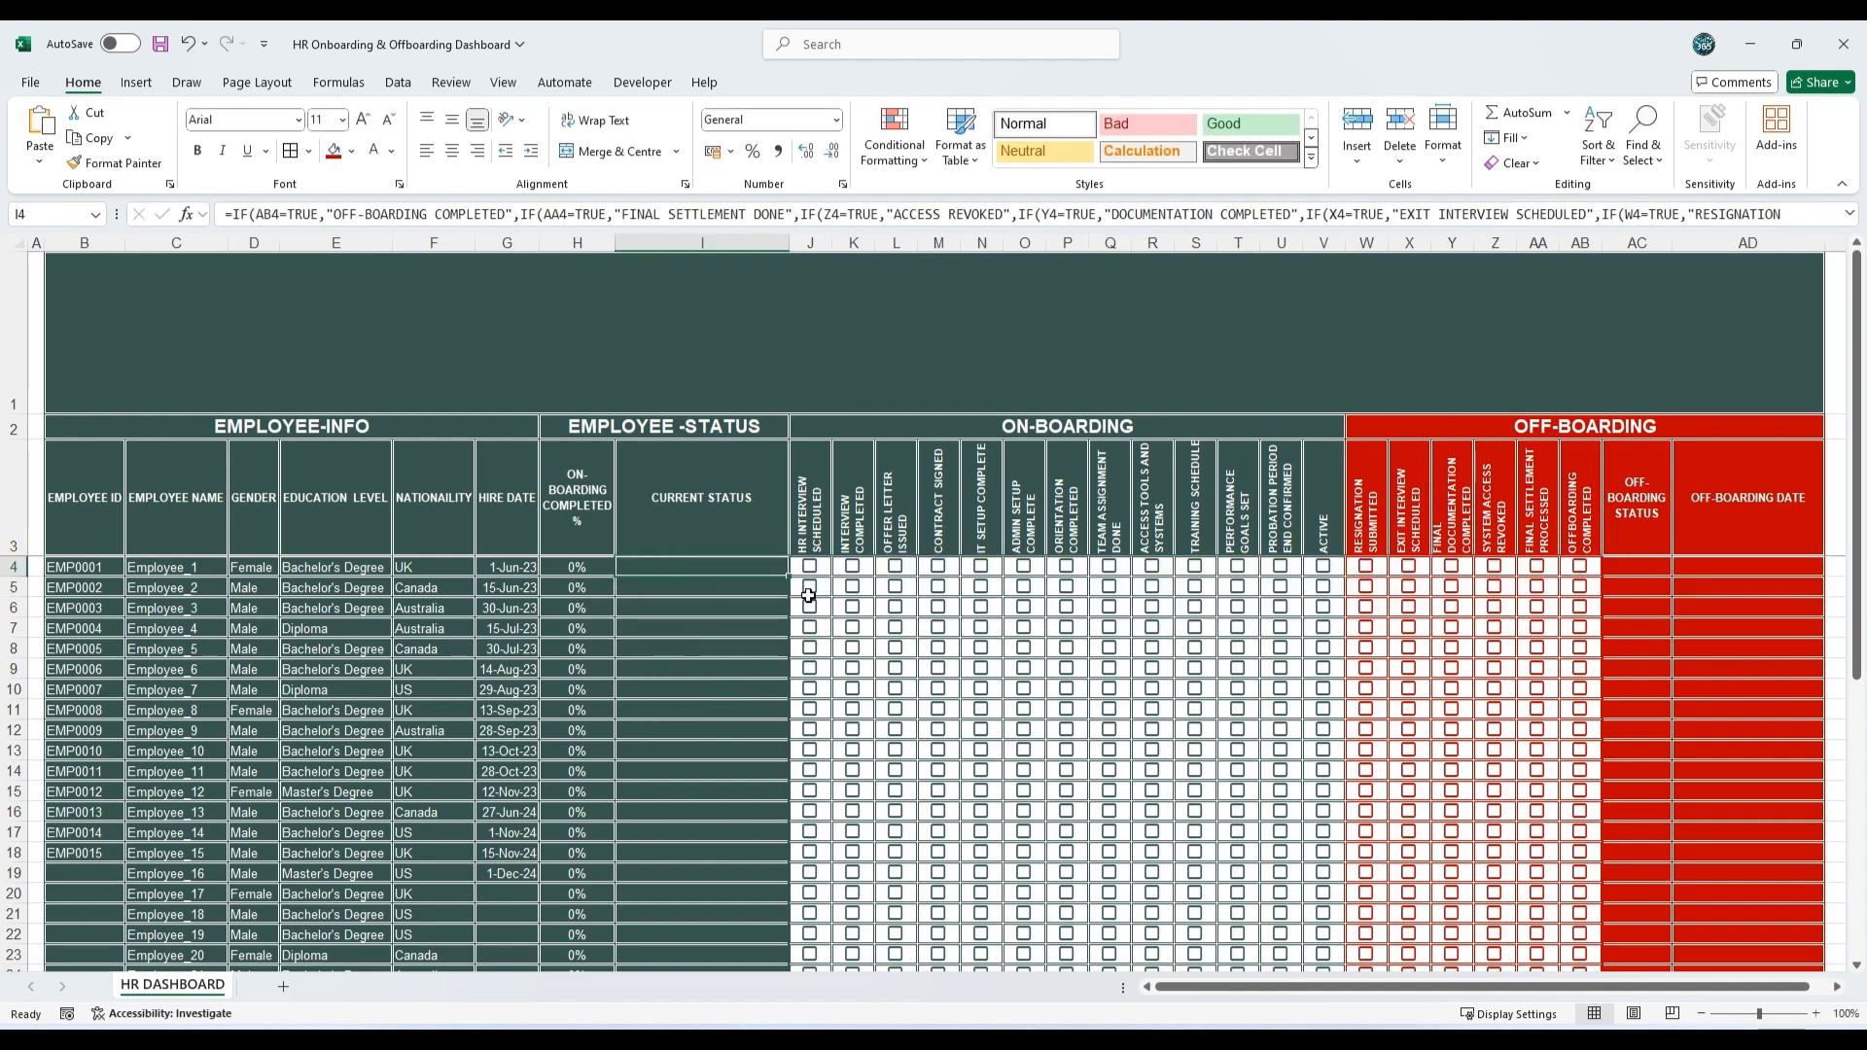
double_click(790, 576)
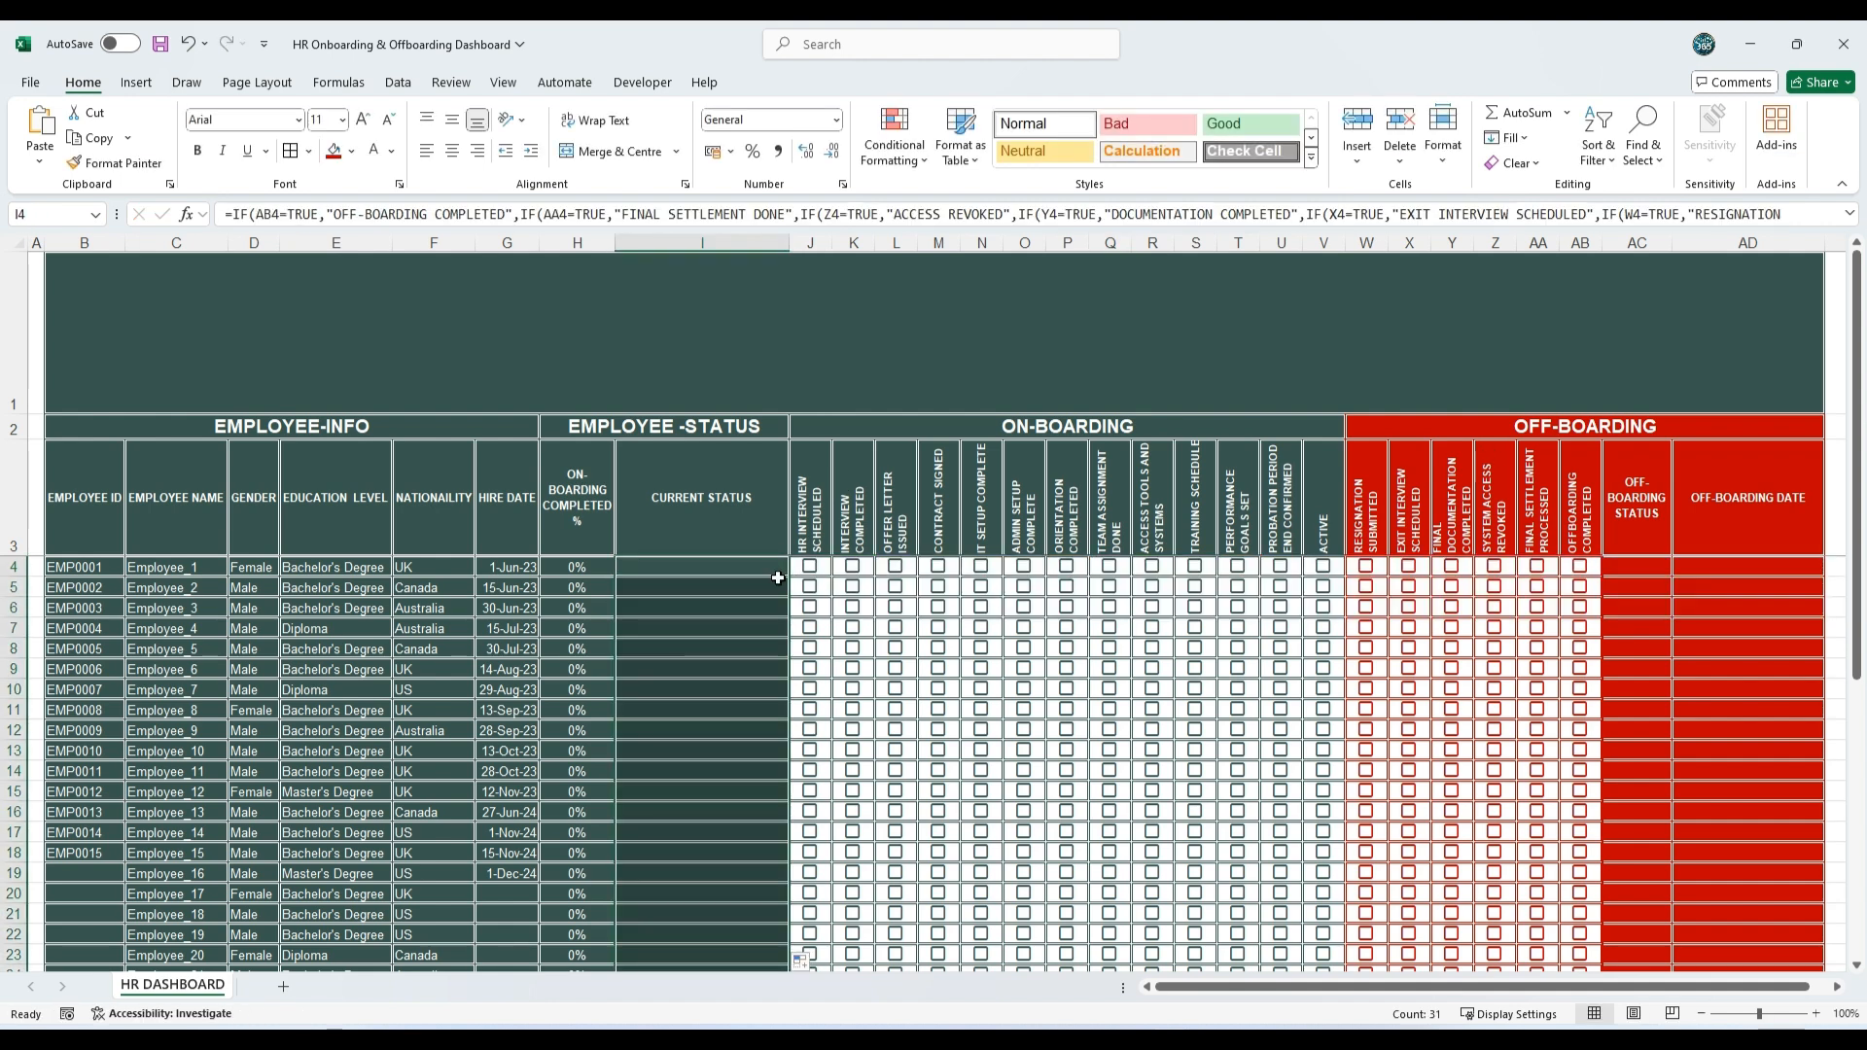
Step: Reduce the font of the Current Status cells I4:I34 to size 8 and make it bold
scroll(739, 627, down, 6)
scroll(739, 630, up, 5)
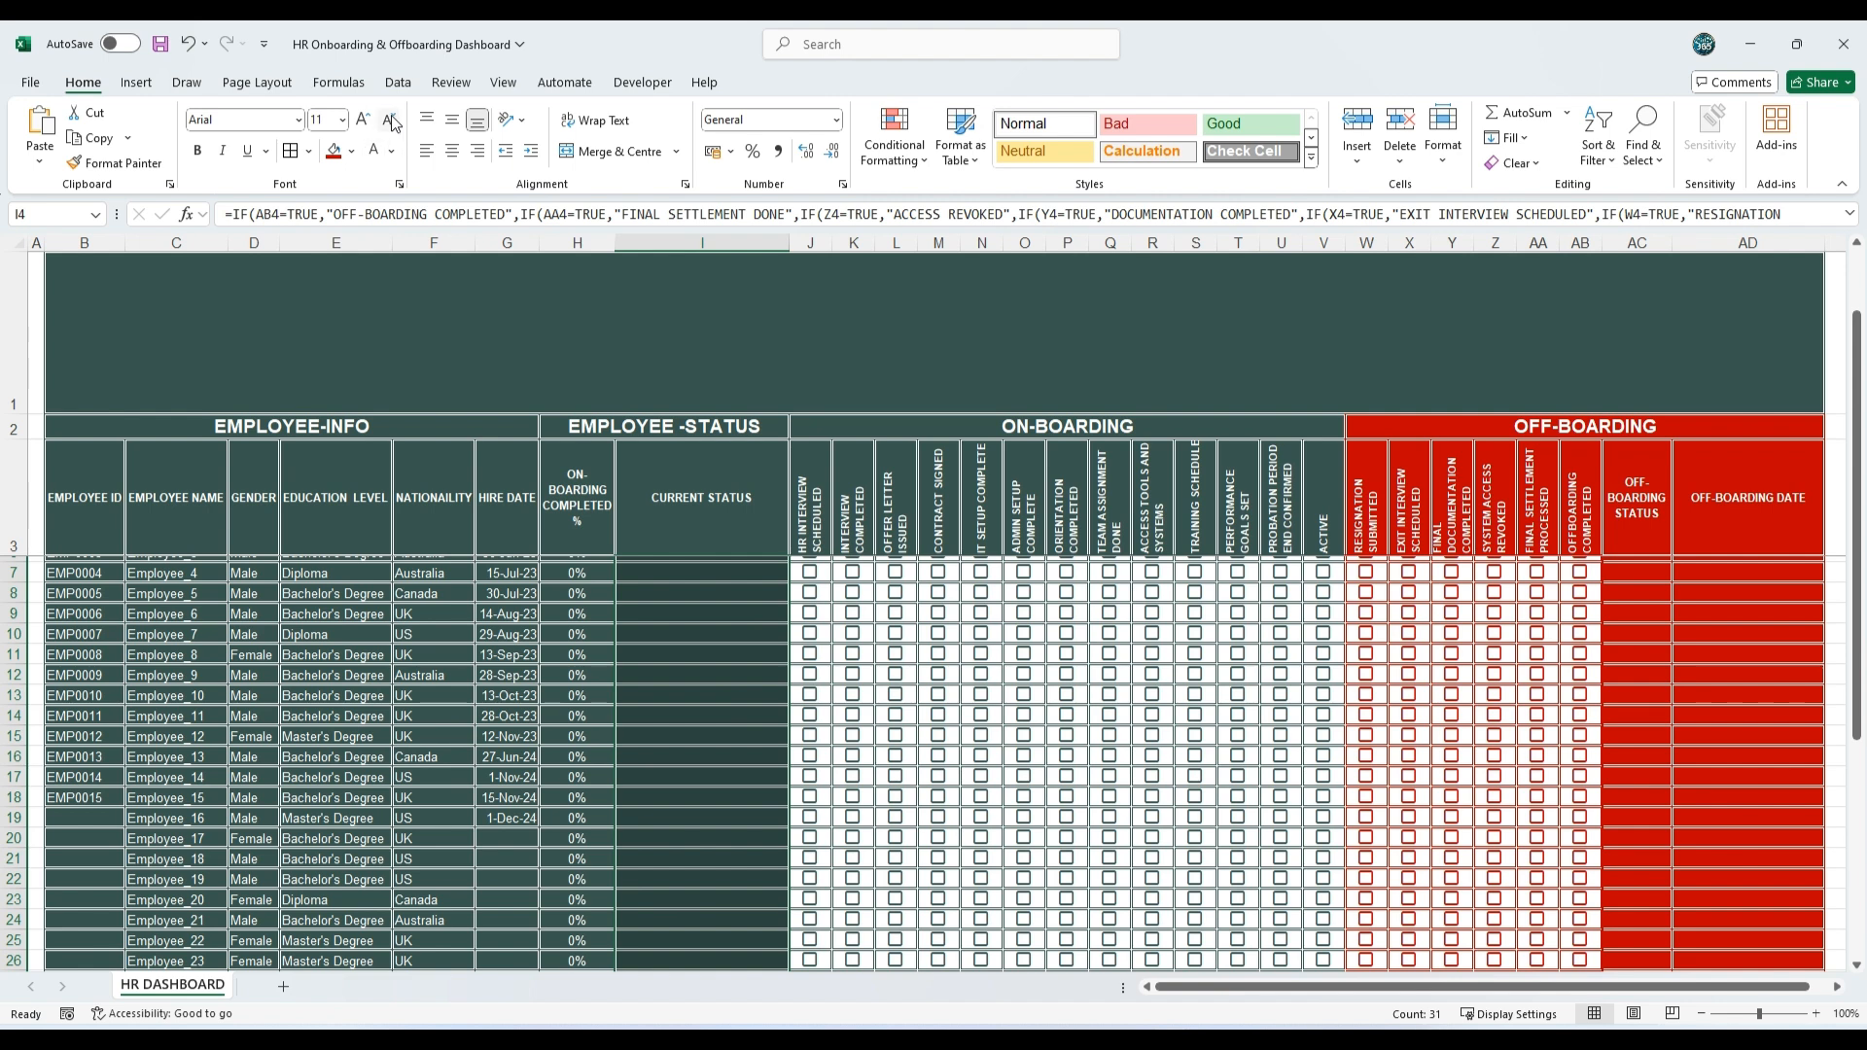
click(389, 118)
click(389, 119)
click(389, 118)
click(197, 151)
scroll(839, 628, up, 1)
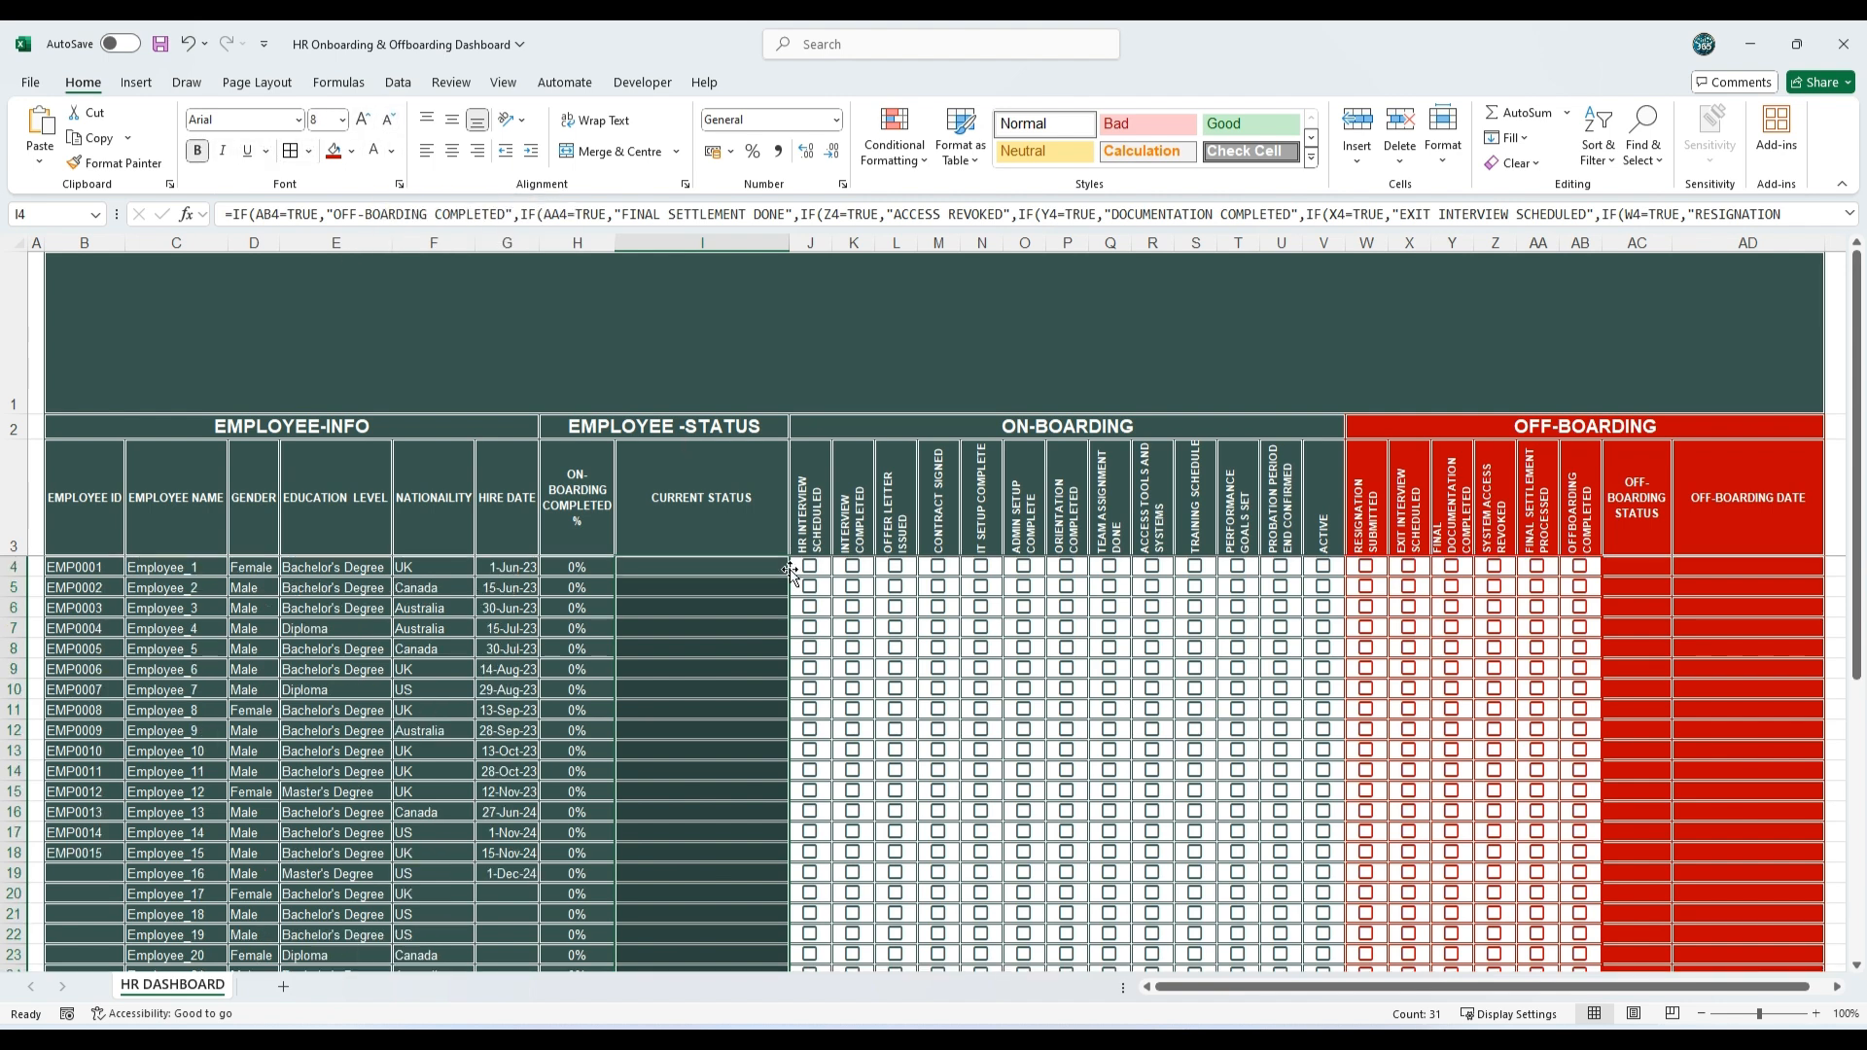
Step: Tick HR Interview Scheduled, Interview Completed and Offer Letter Issued for the first employee to test the status formula
click(742, 533)
click(811, 570)
click(811, 573)
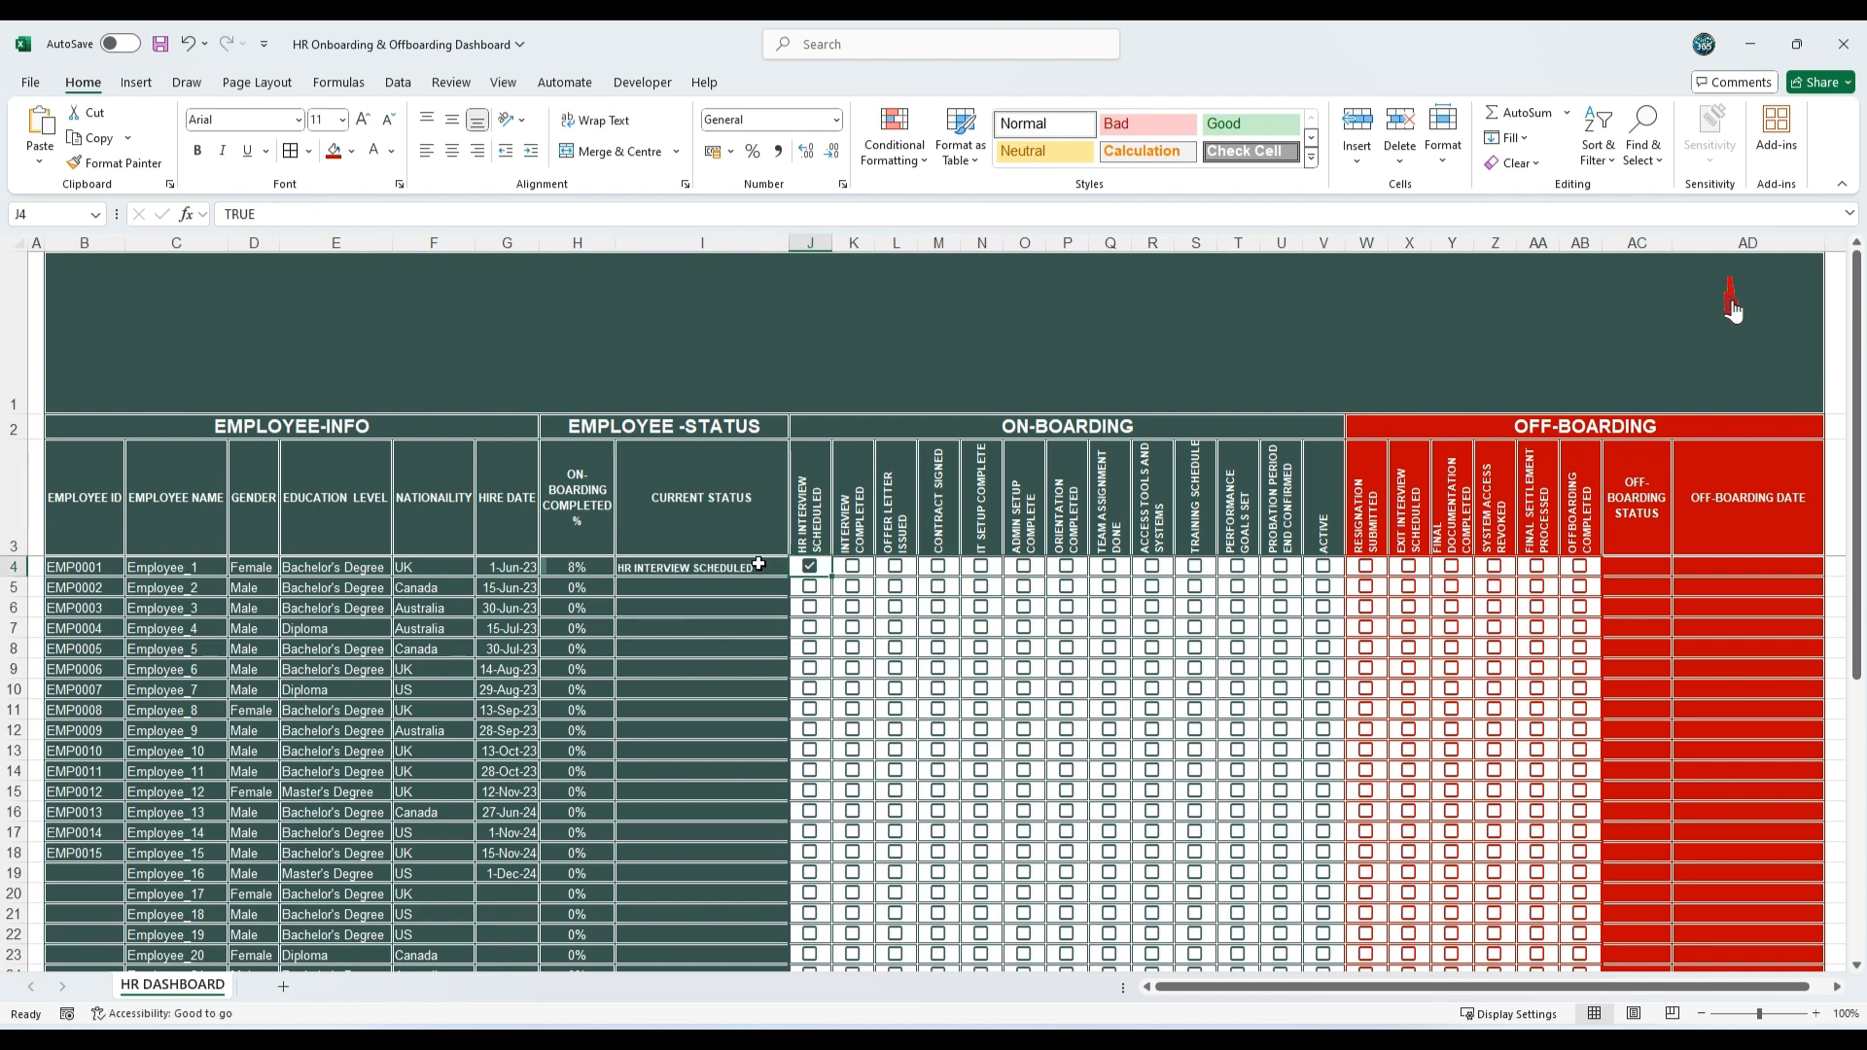
click(853, 566)
click(897, 569)
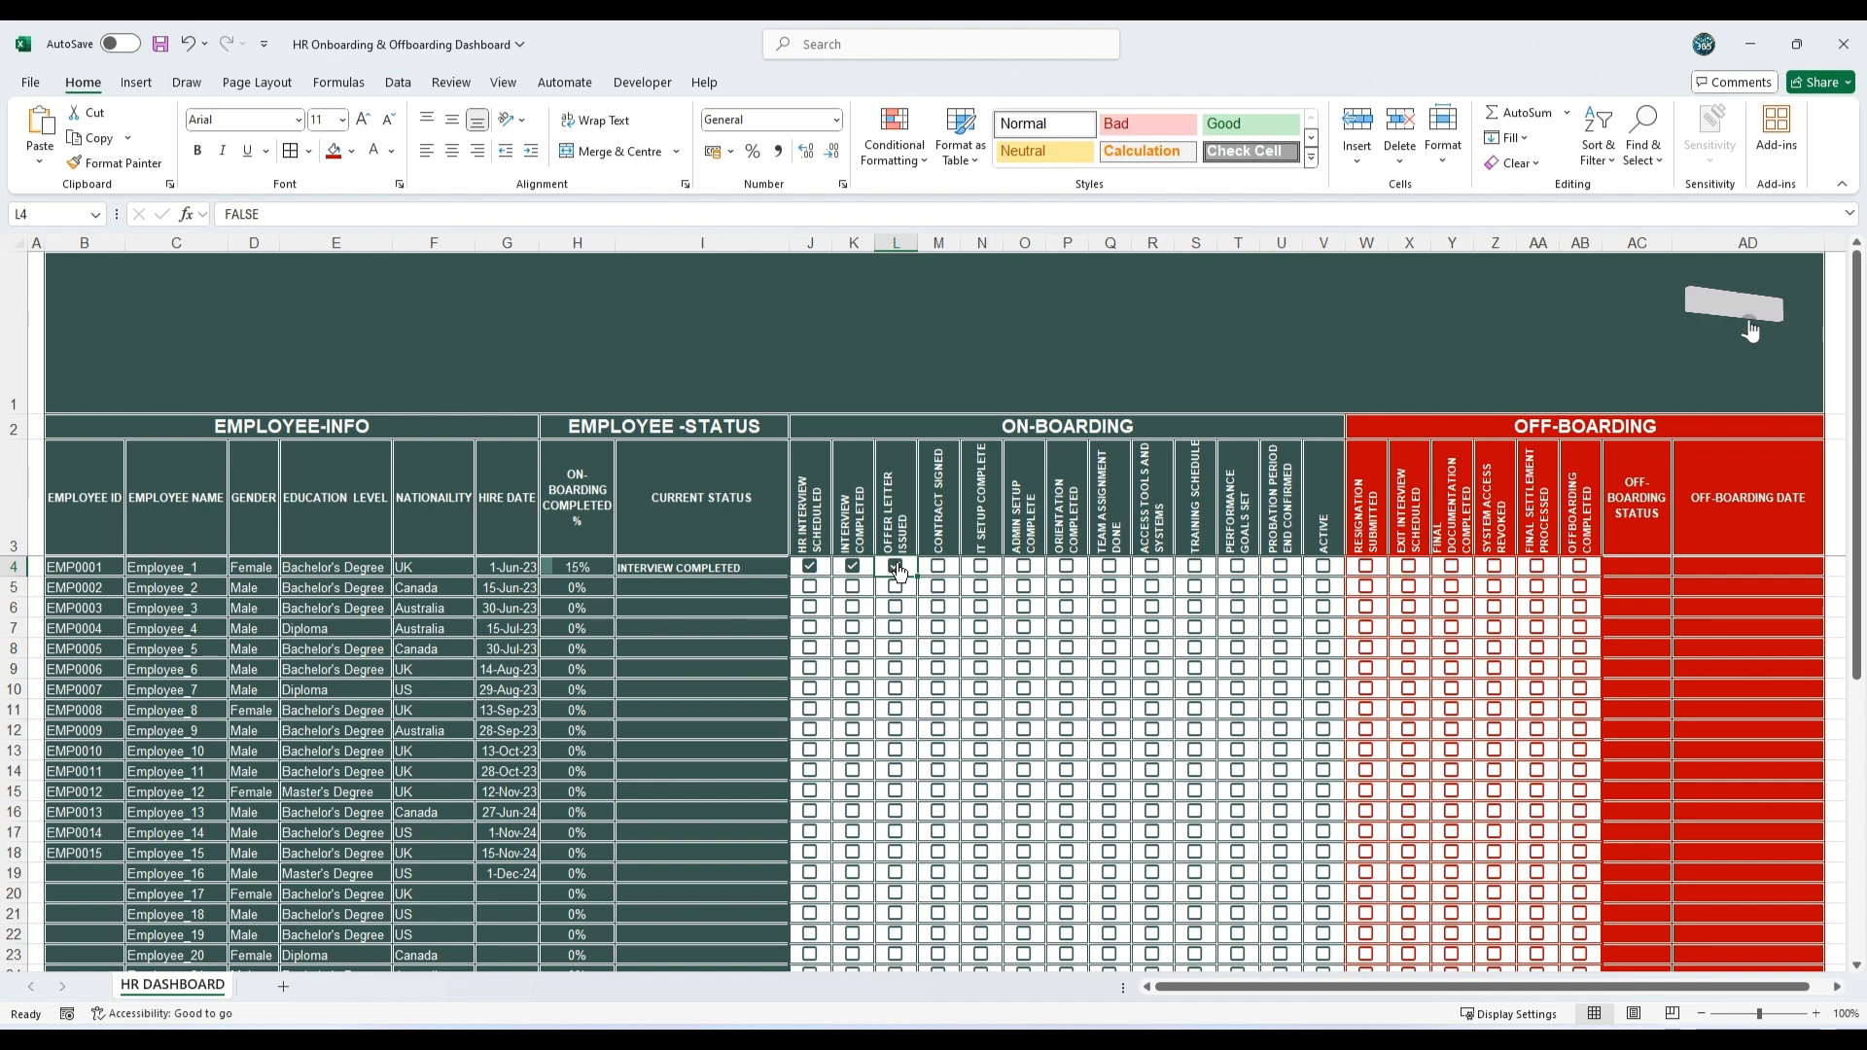
Step: Centre the Current Status cells I4:I34 both horizontally and vertically
click(931, 564)
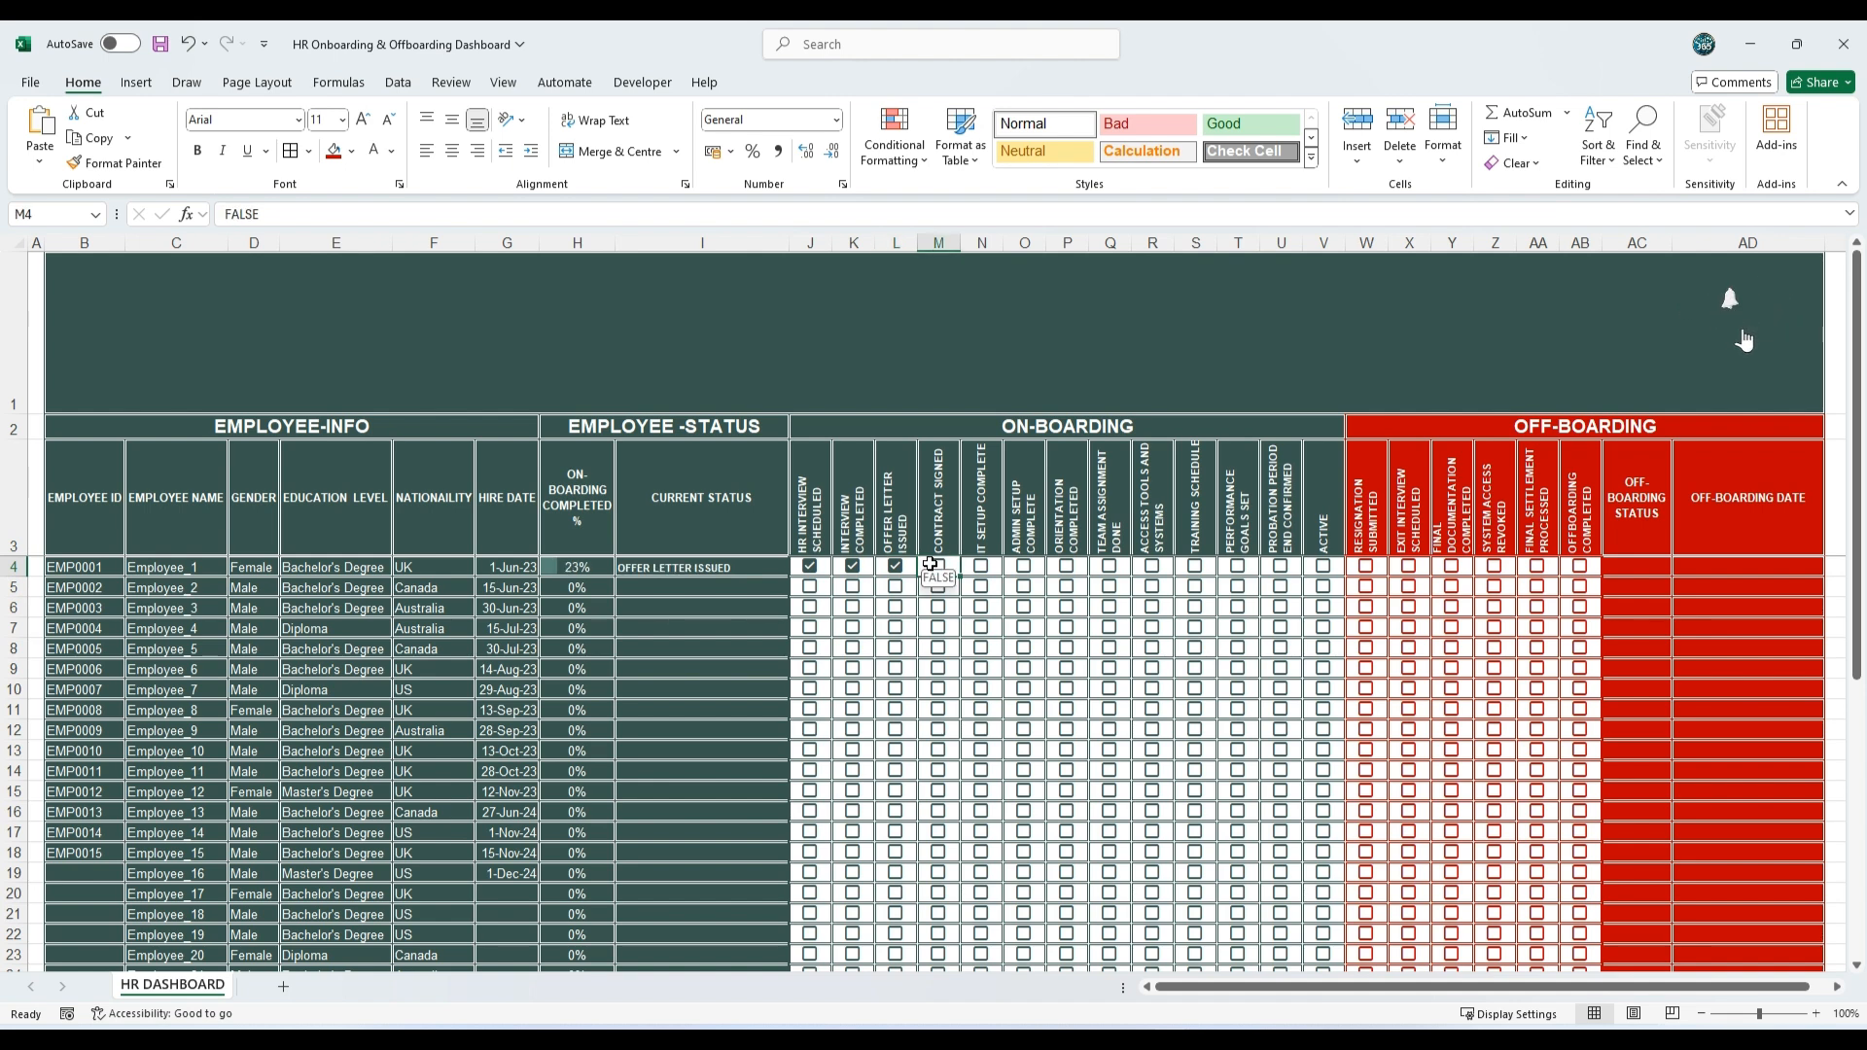
click(702, 567)
key(ctrl+shift+Down)
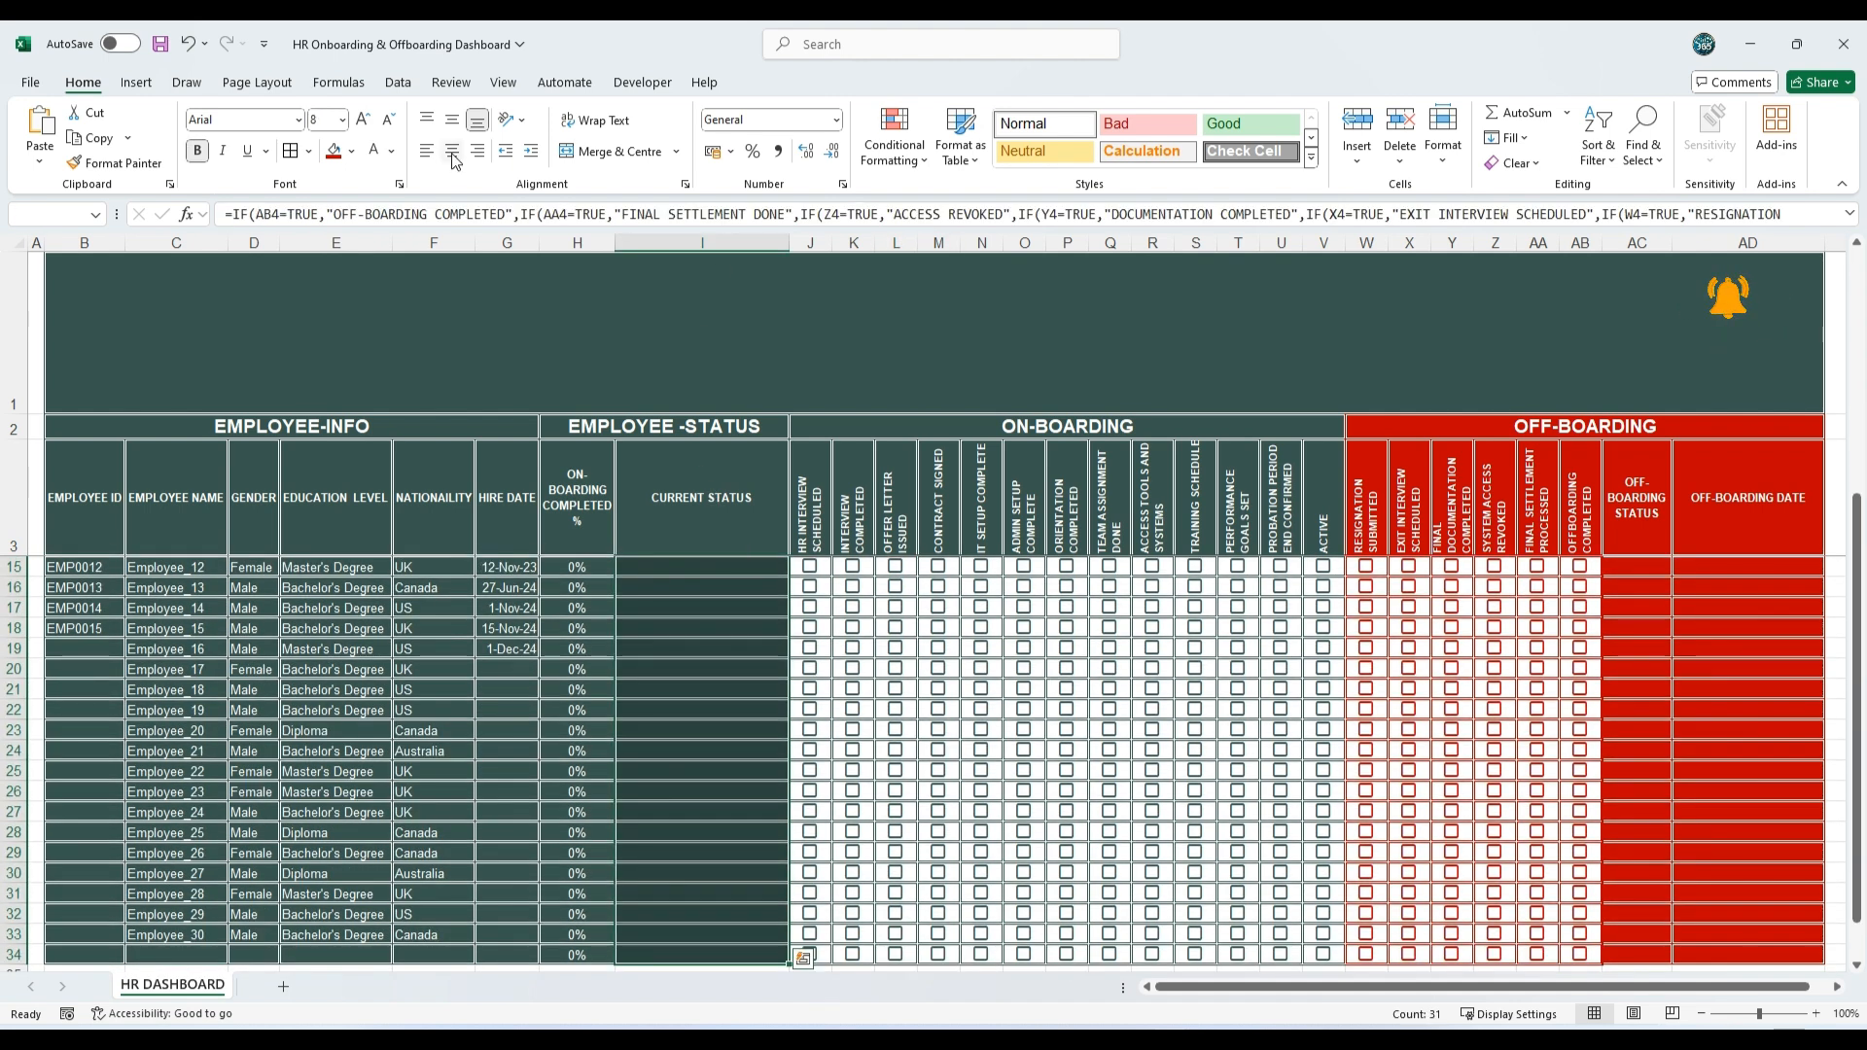
click(452, 151)
click(450, 113)
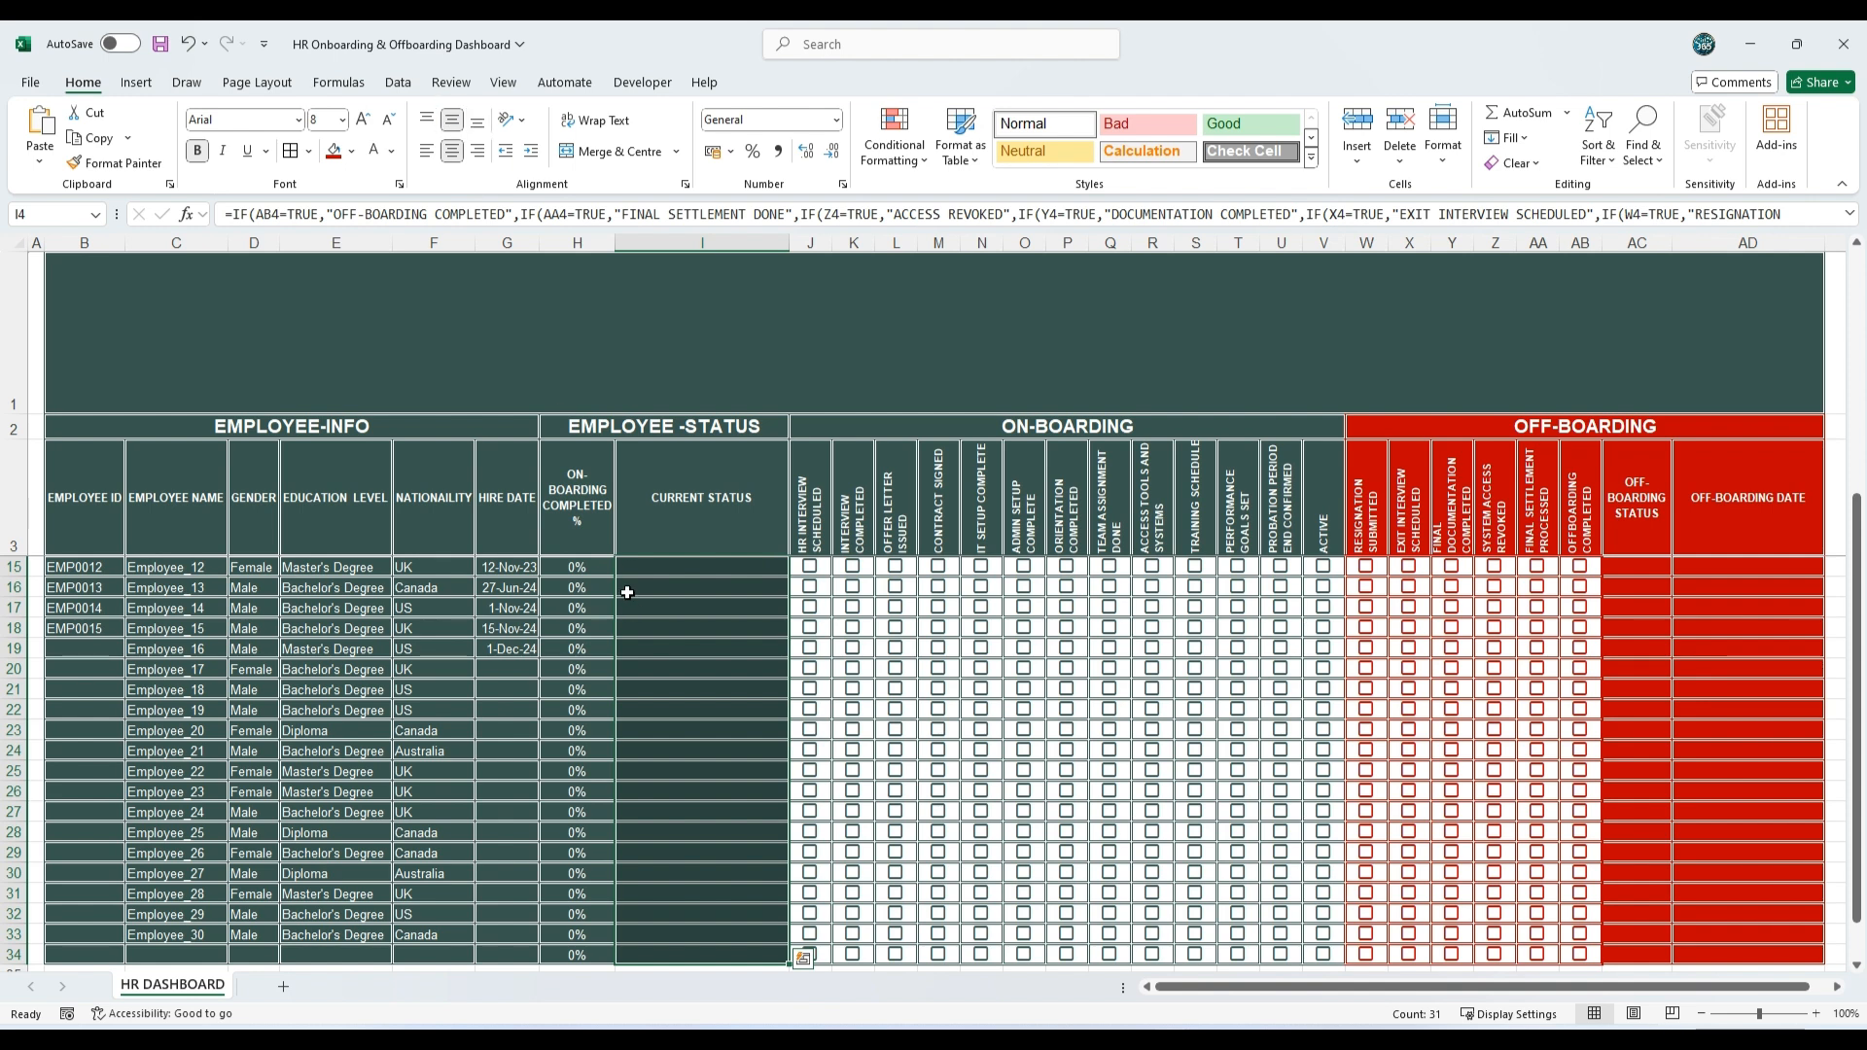
scroll(628, 581, up, 4)
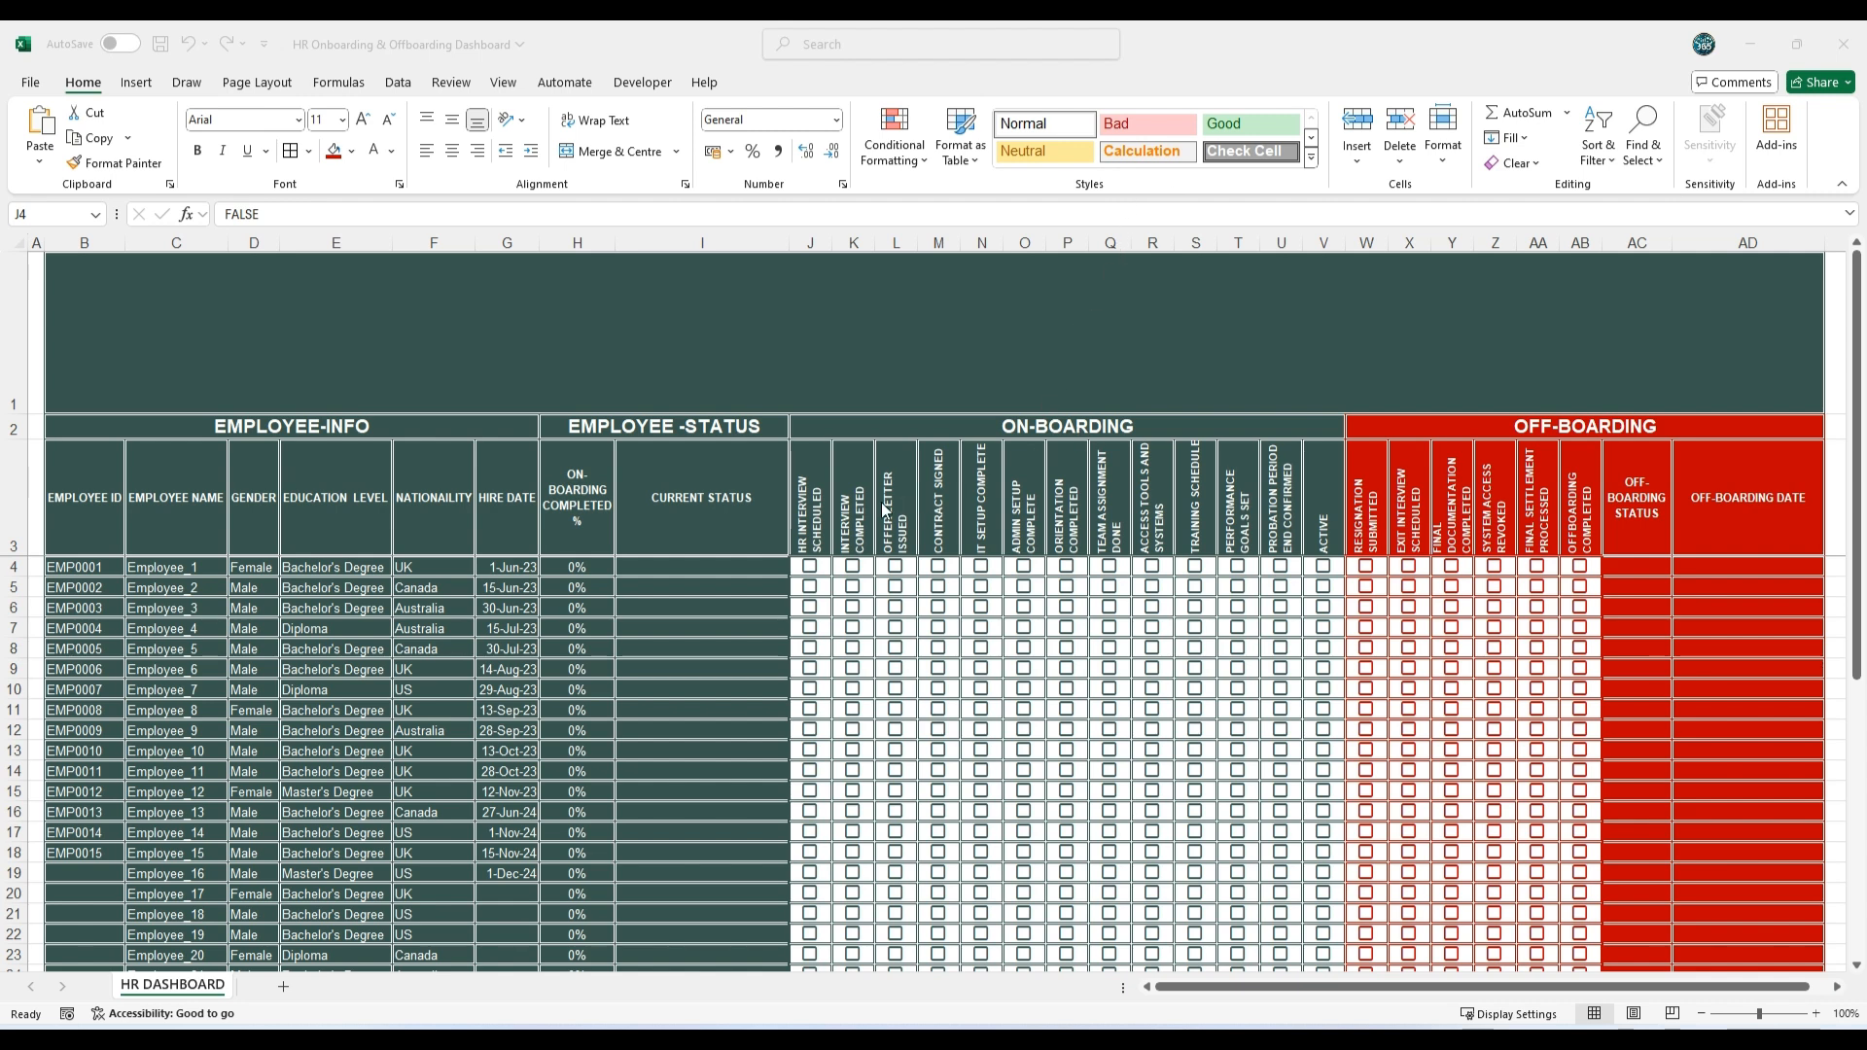
Step: Start a Text That Contains rule for ACTIVE on the Current Status cells I4:I34, using a customised format
click(1323, 497)
double_click(245, 214)
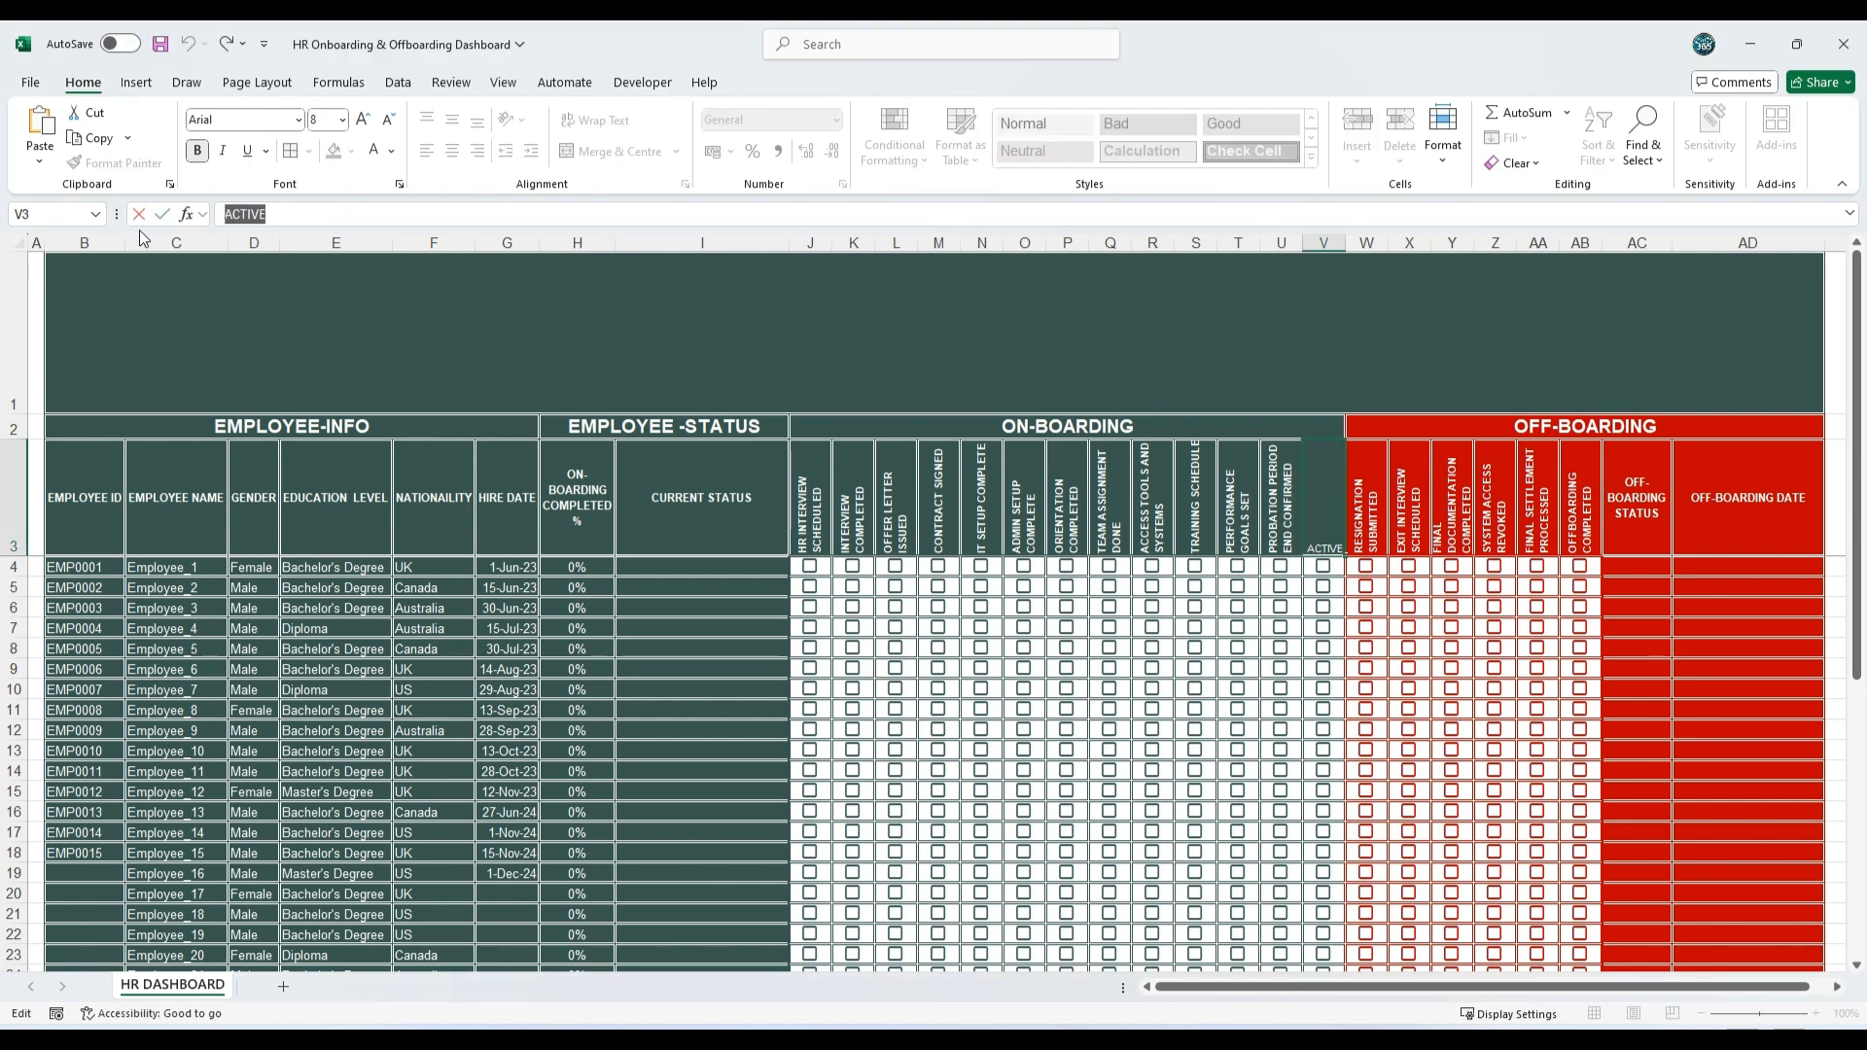
key(Escape)
click(723, 566)
key(ctrl+shift+Down)
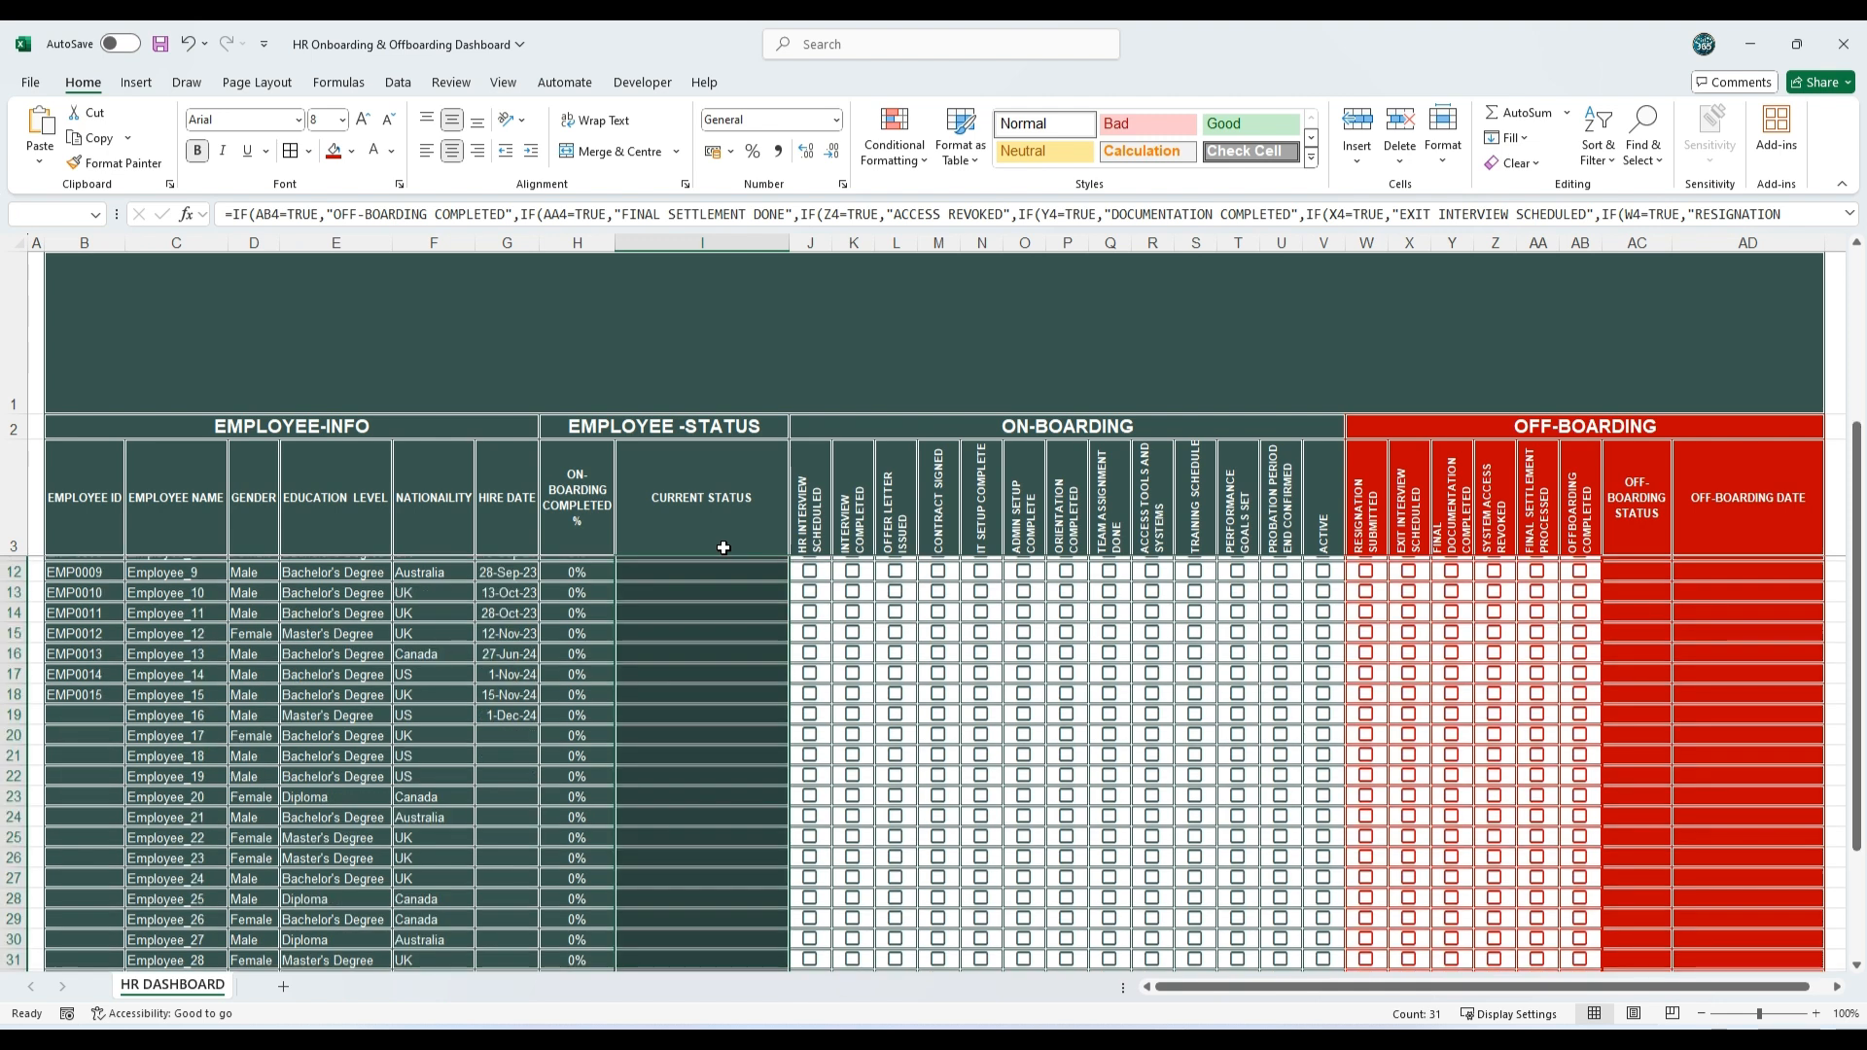
click(908, 155)
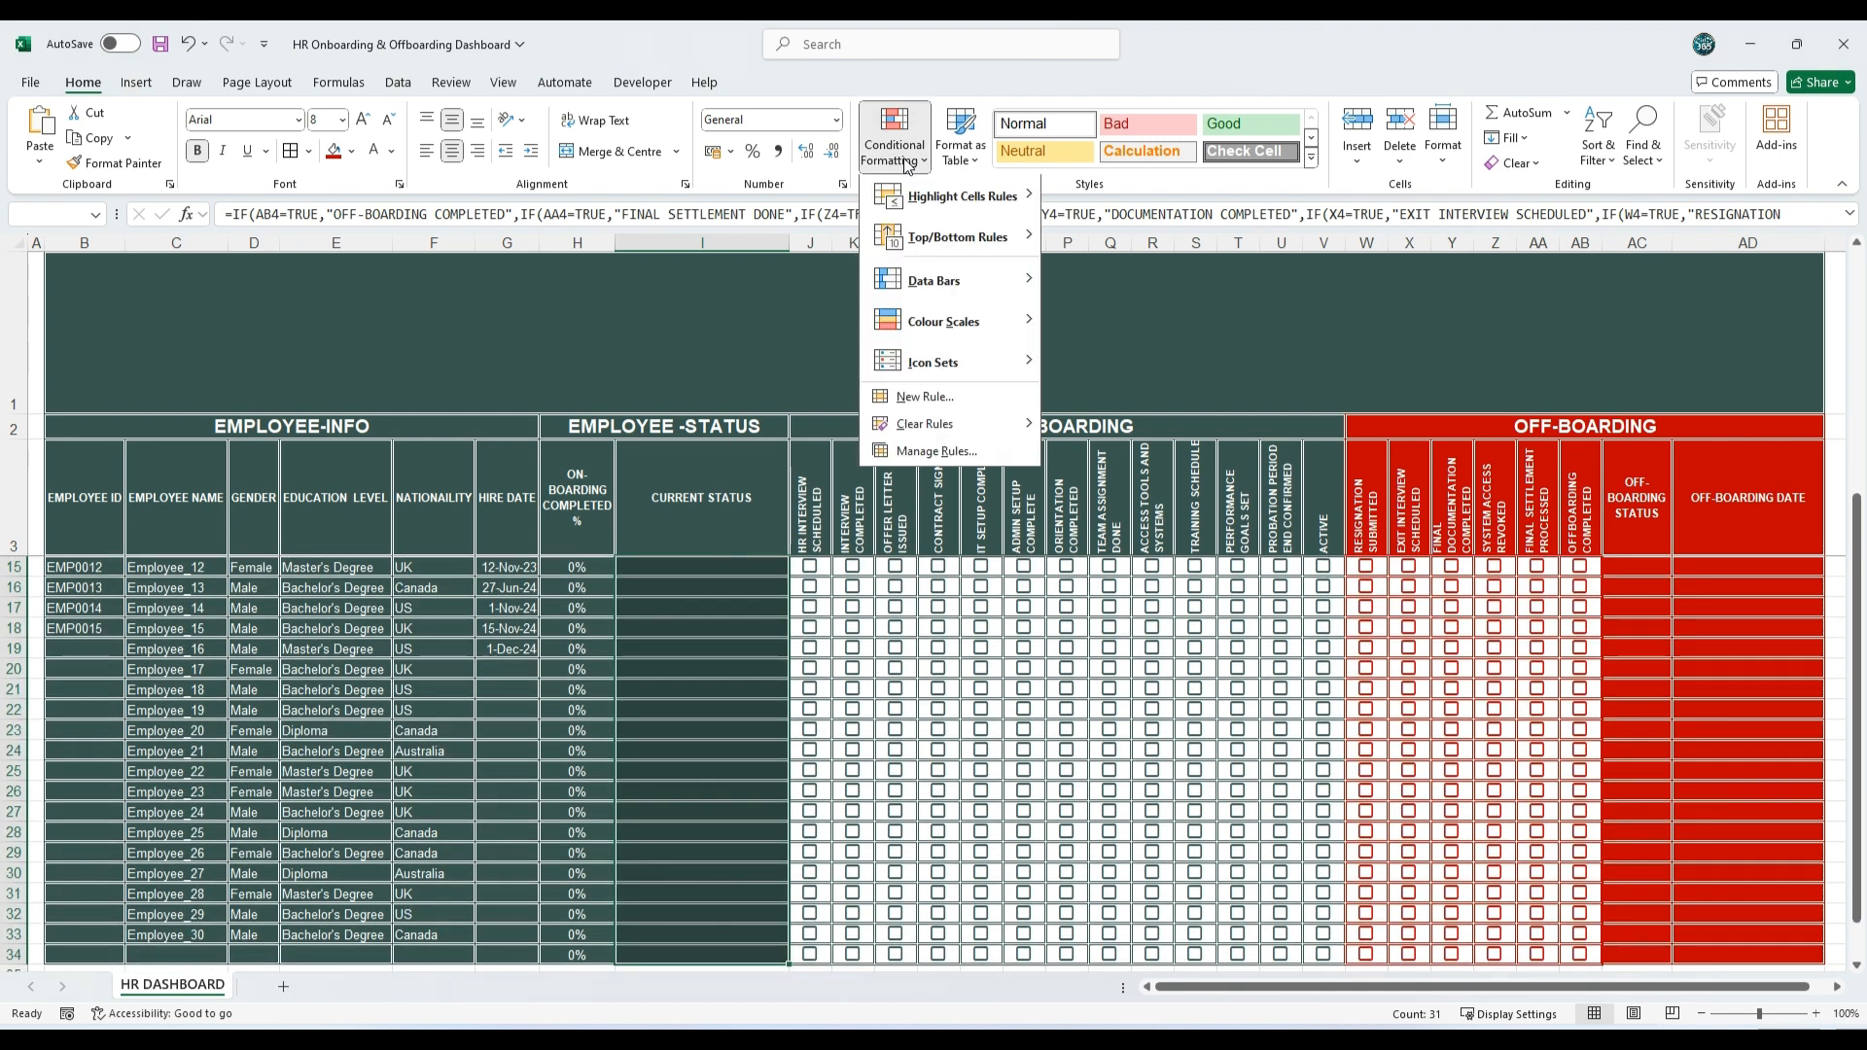
mouse_move(948, 199)
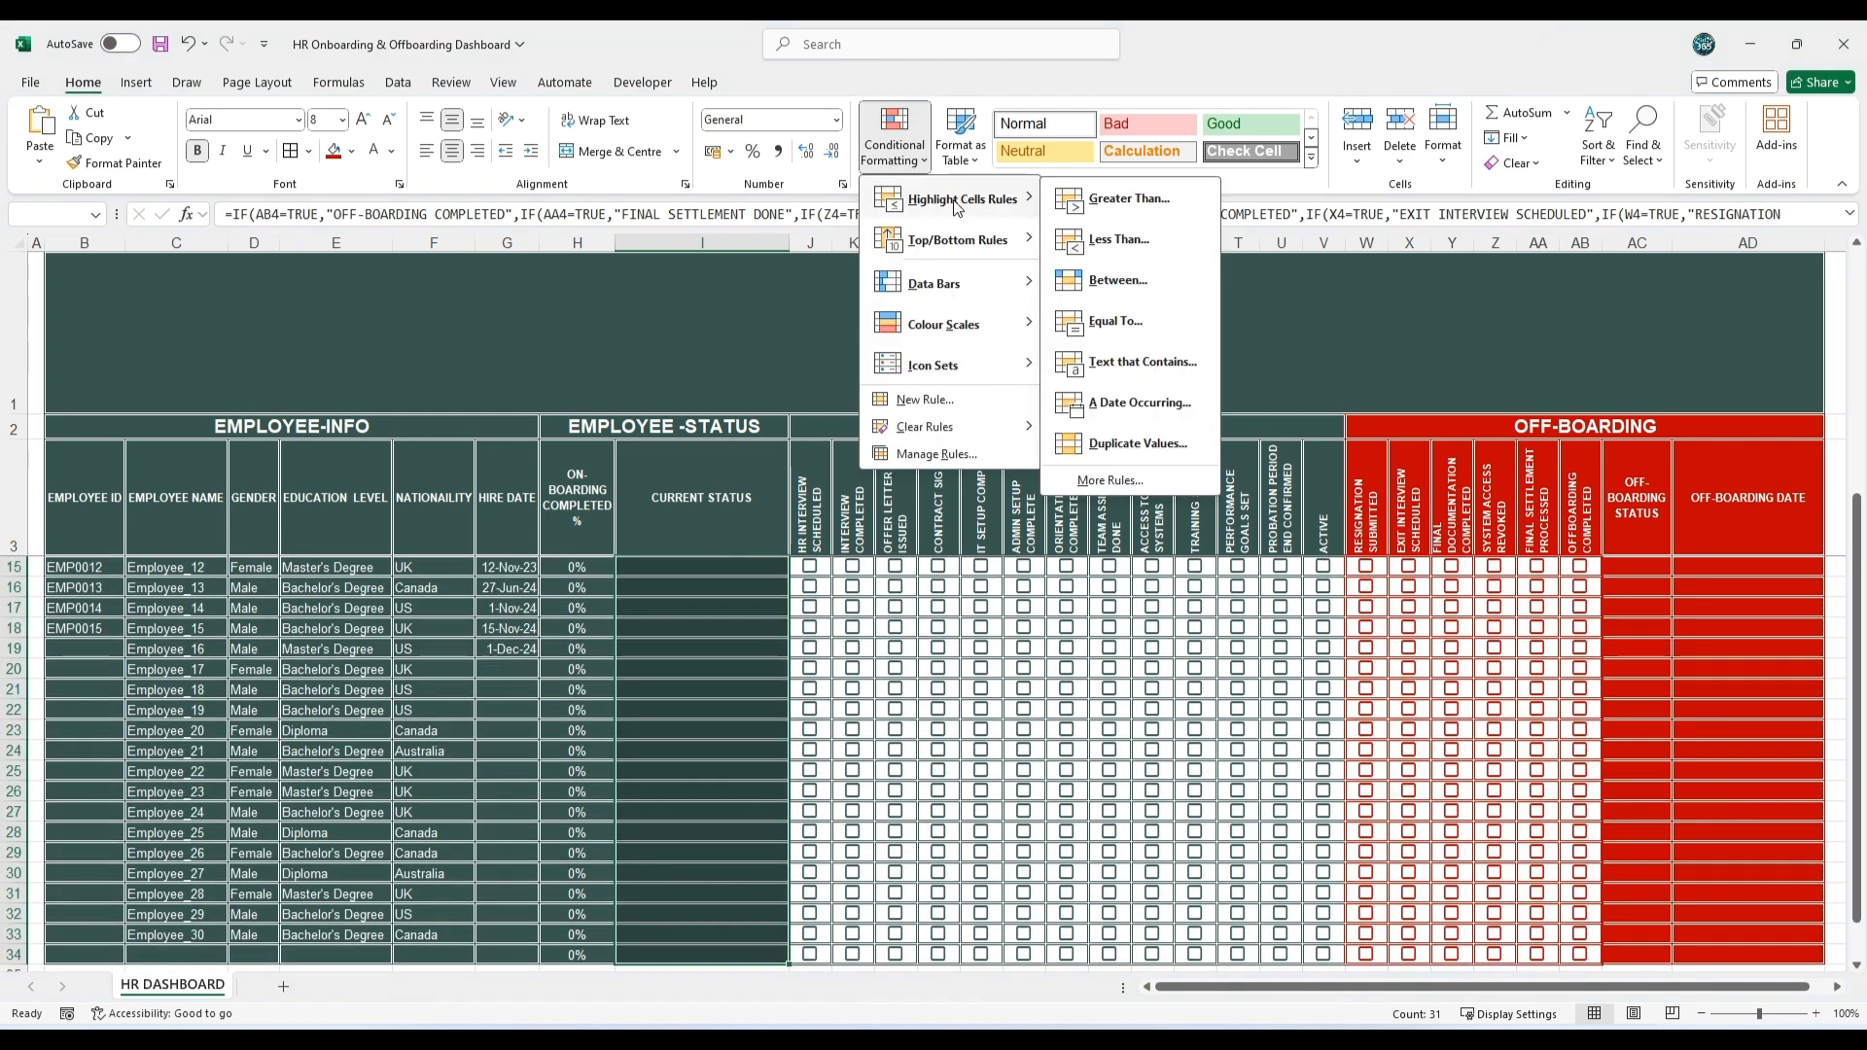
click(1137, 365)
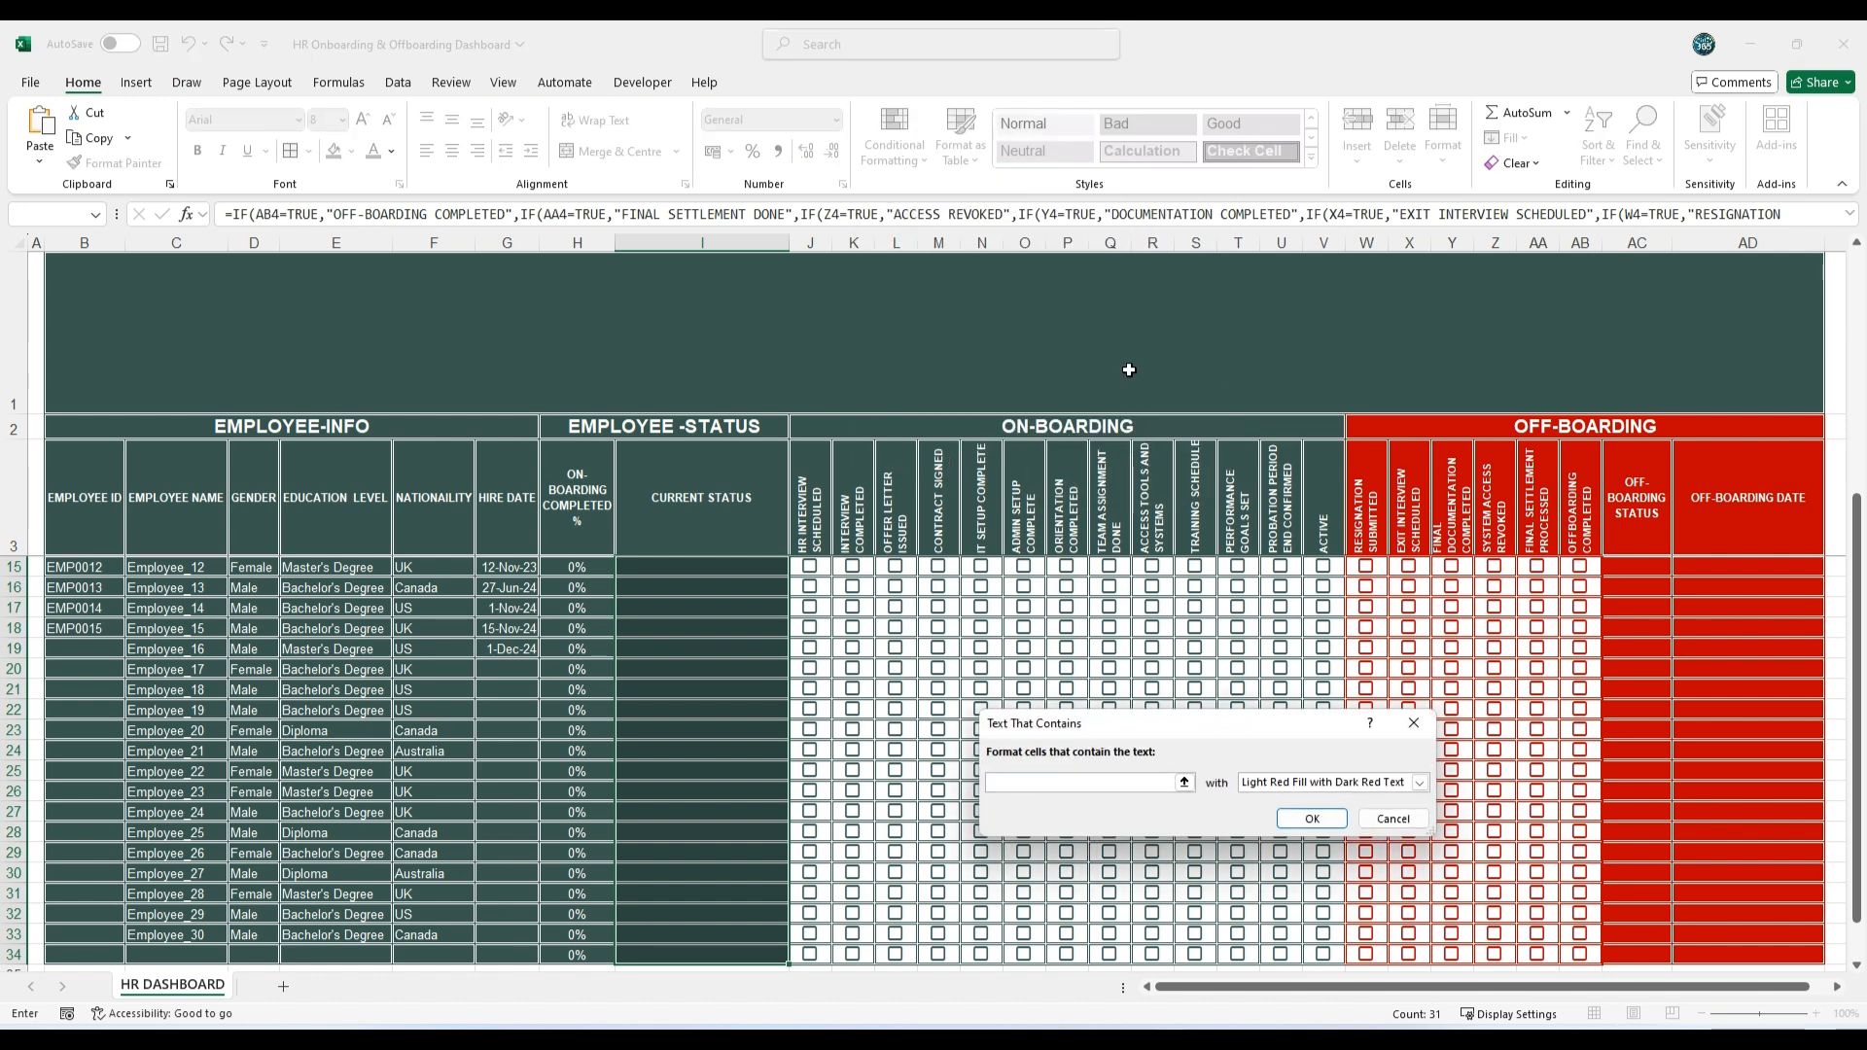
text(ACTIVE)
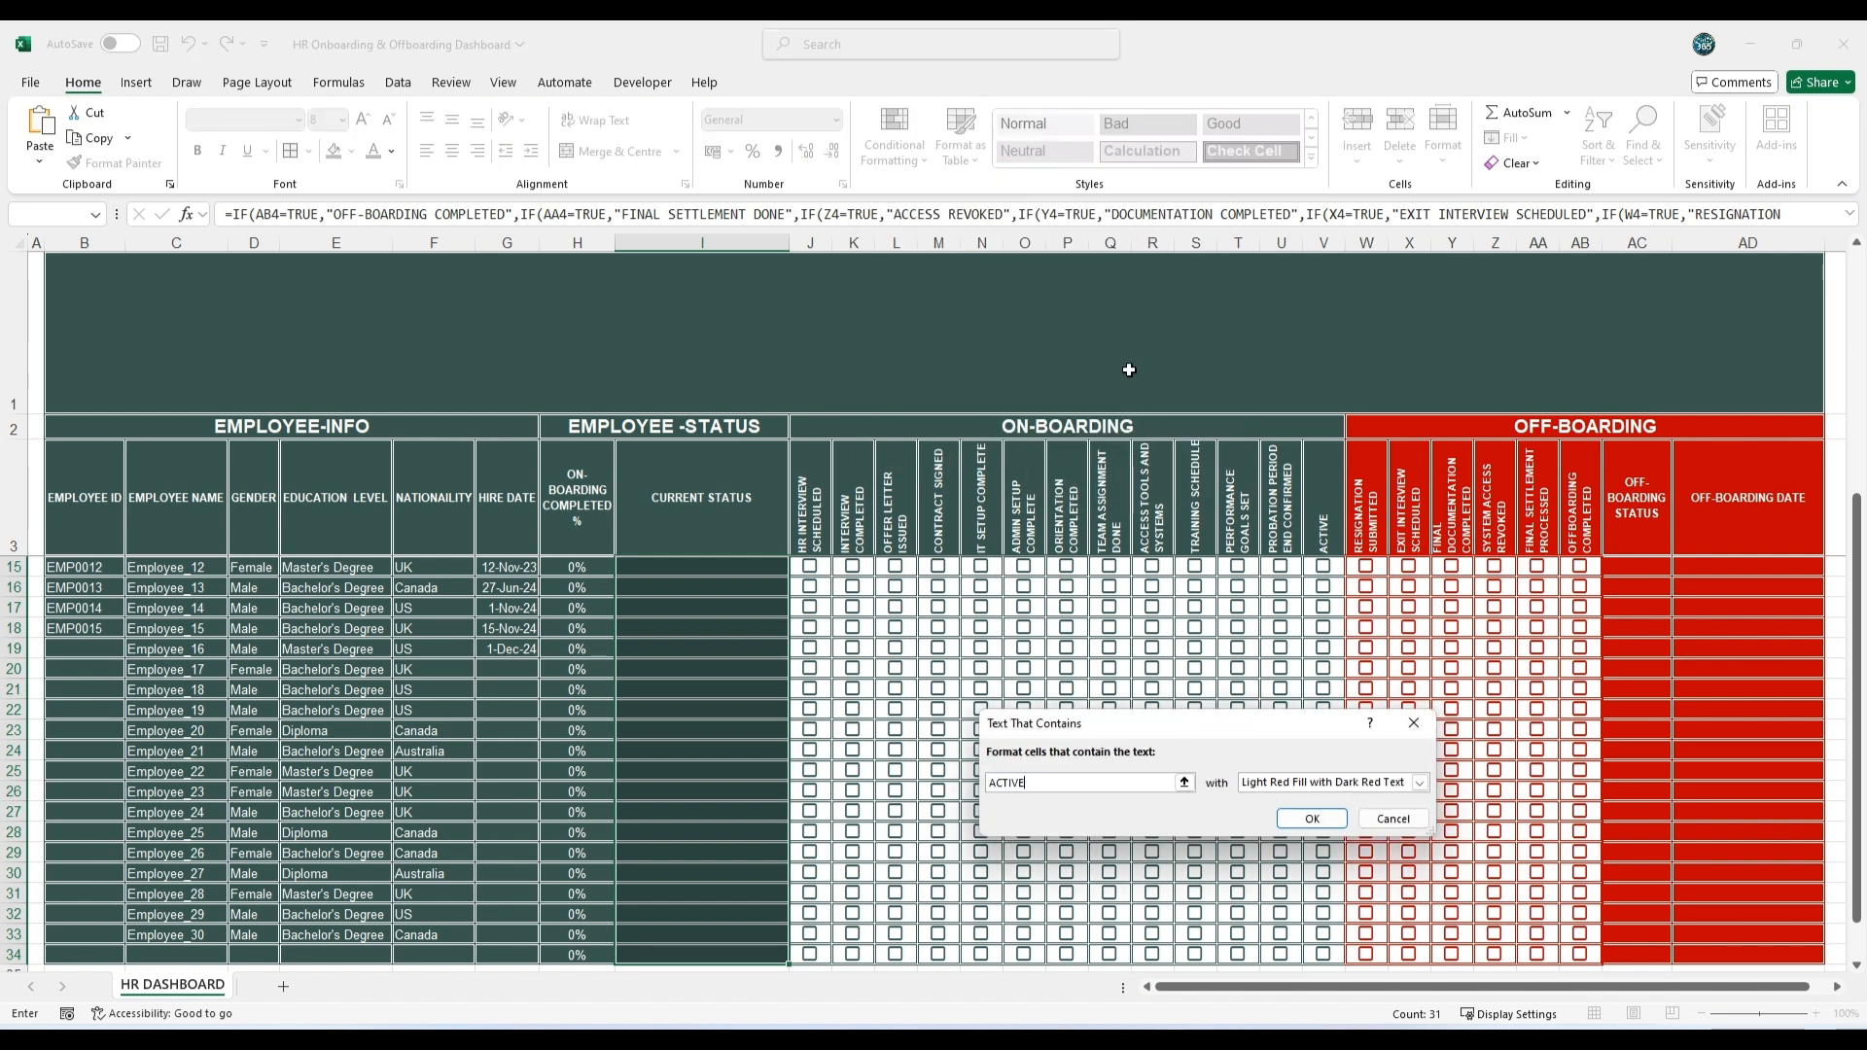
click(1422, 786)
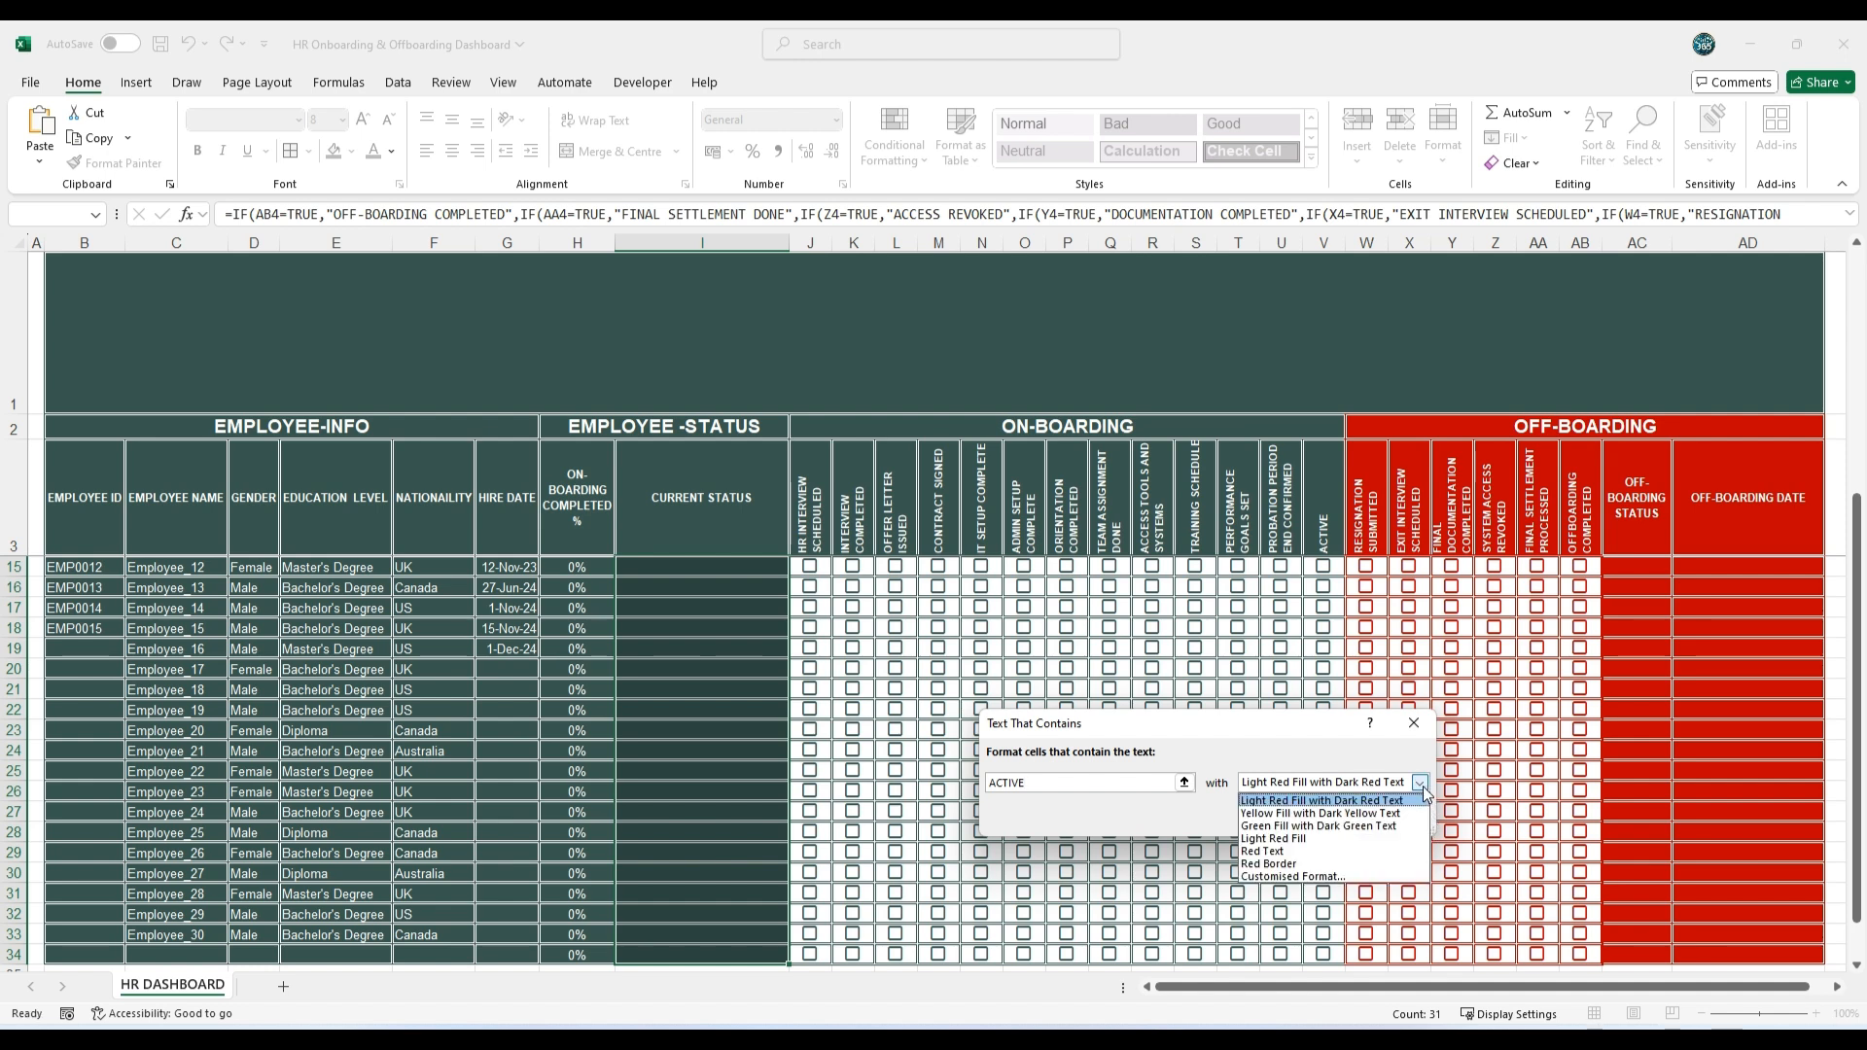
click(1306, 878)
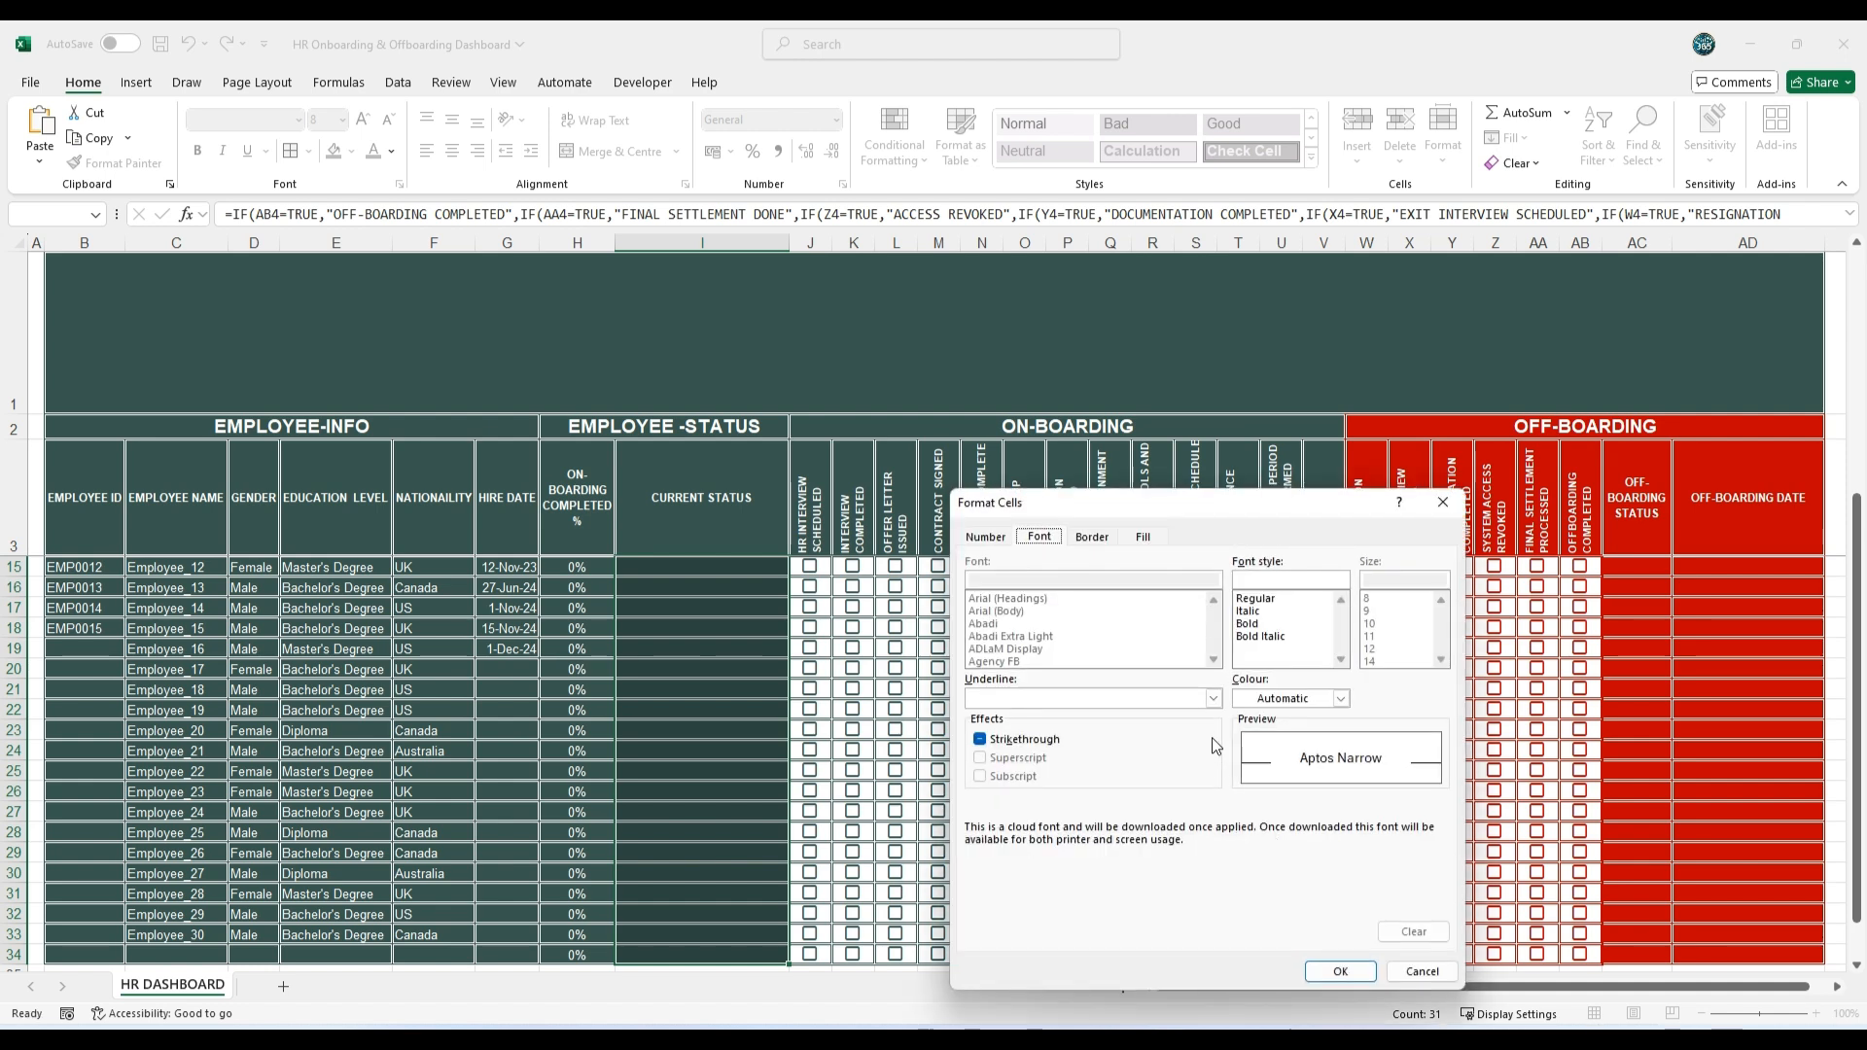
Step: Set the ACTIVE rule's font colour to the custom bright green #3BFF94 and apply the rule
click(1341, 699)
click(1327, 909)
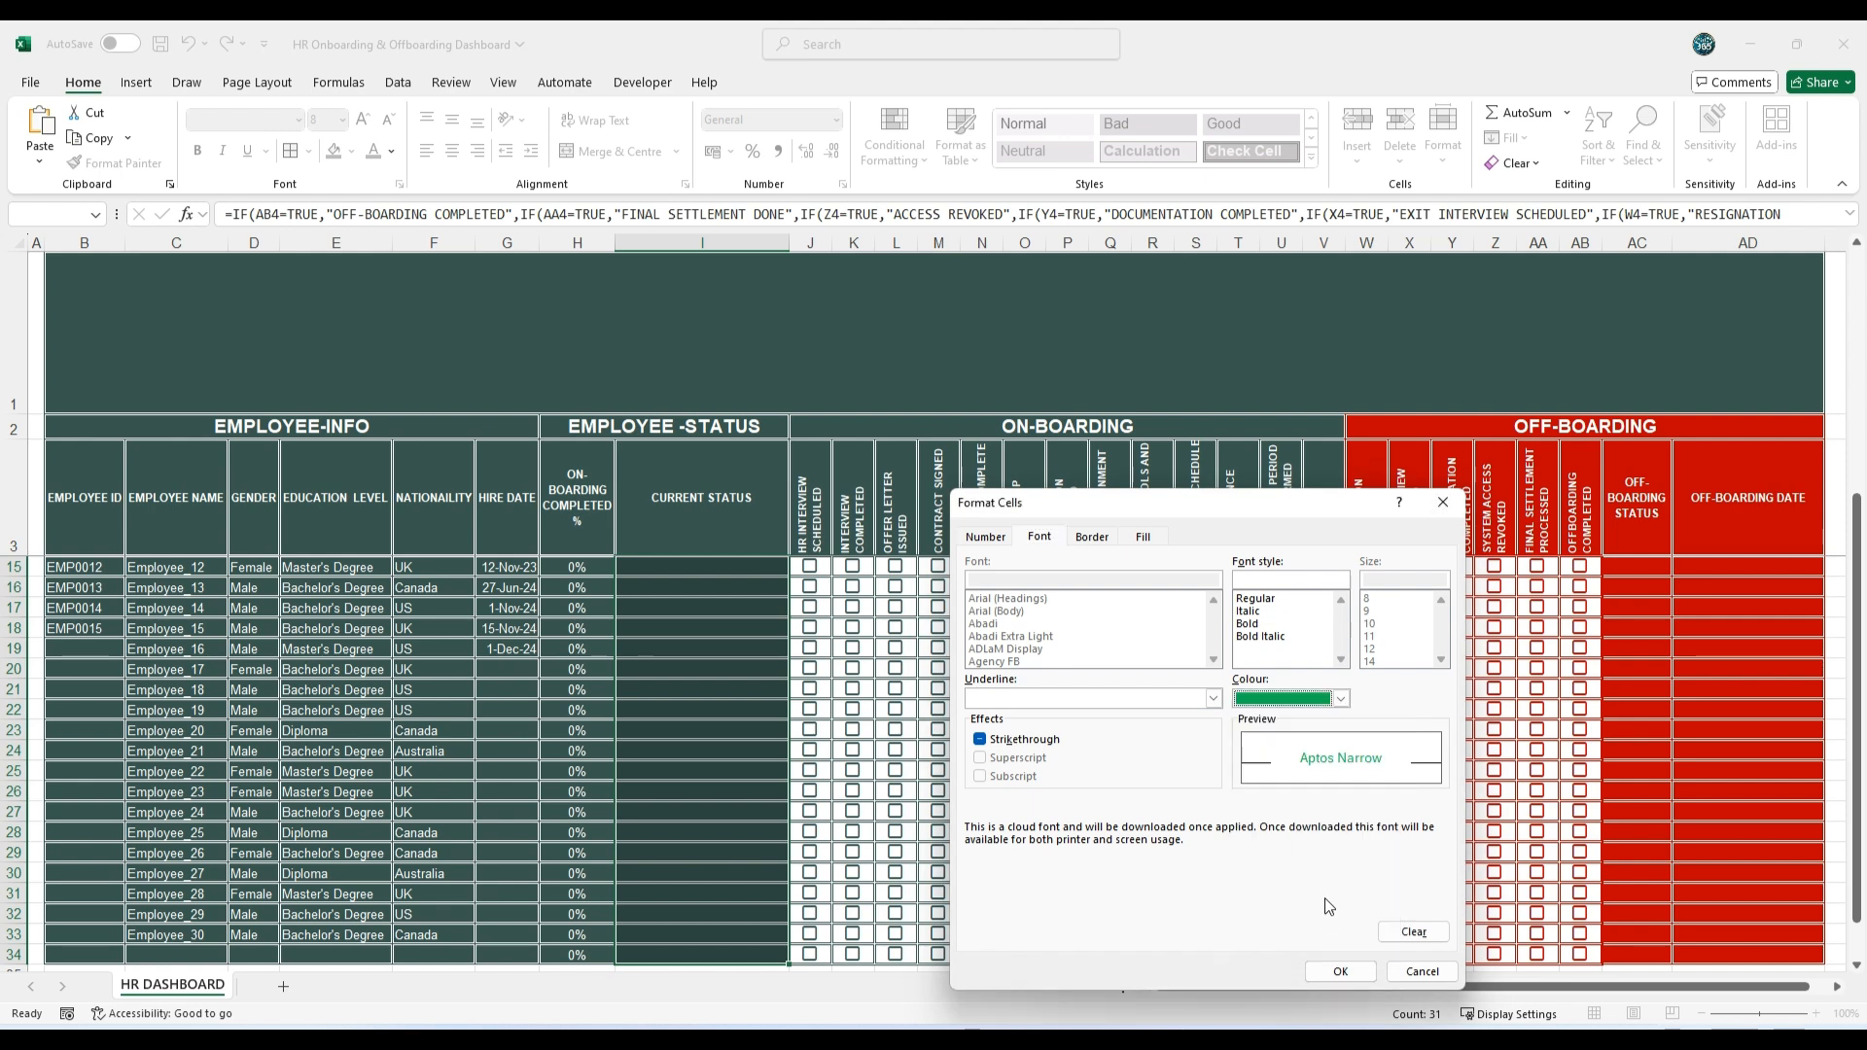
click(1341, 699)
click(1310, 937)
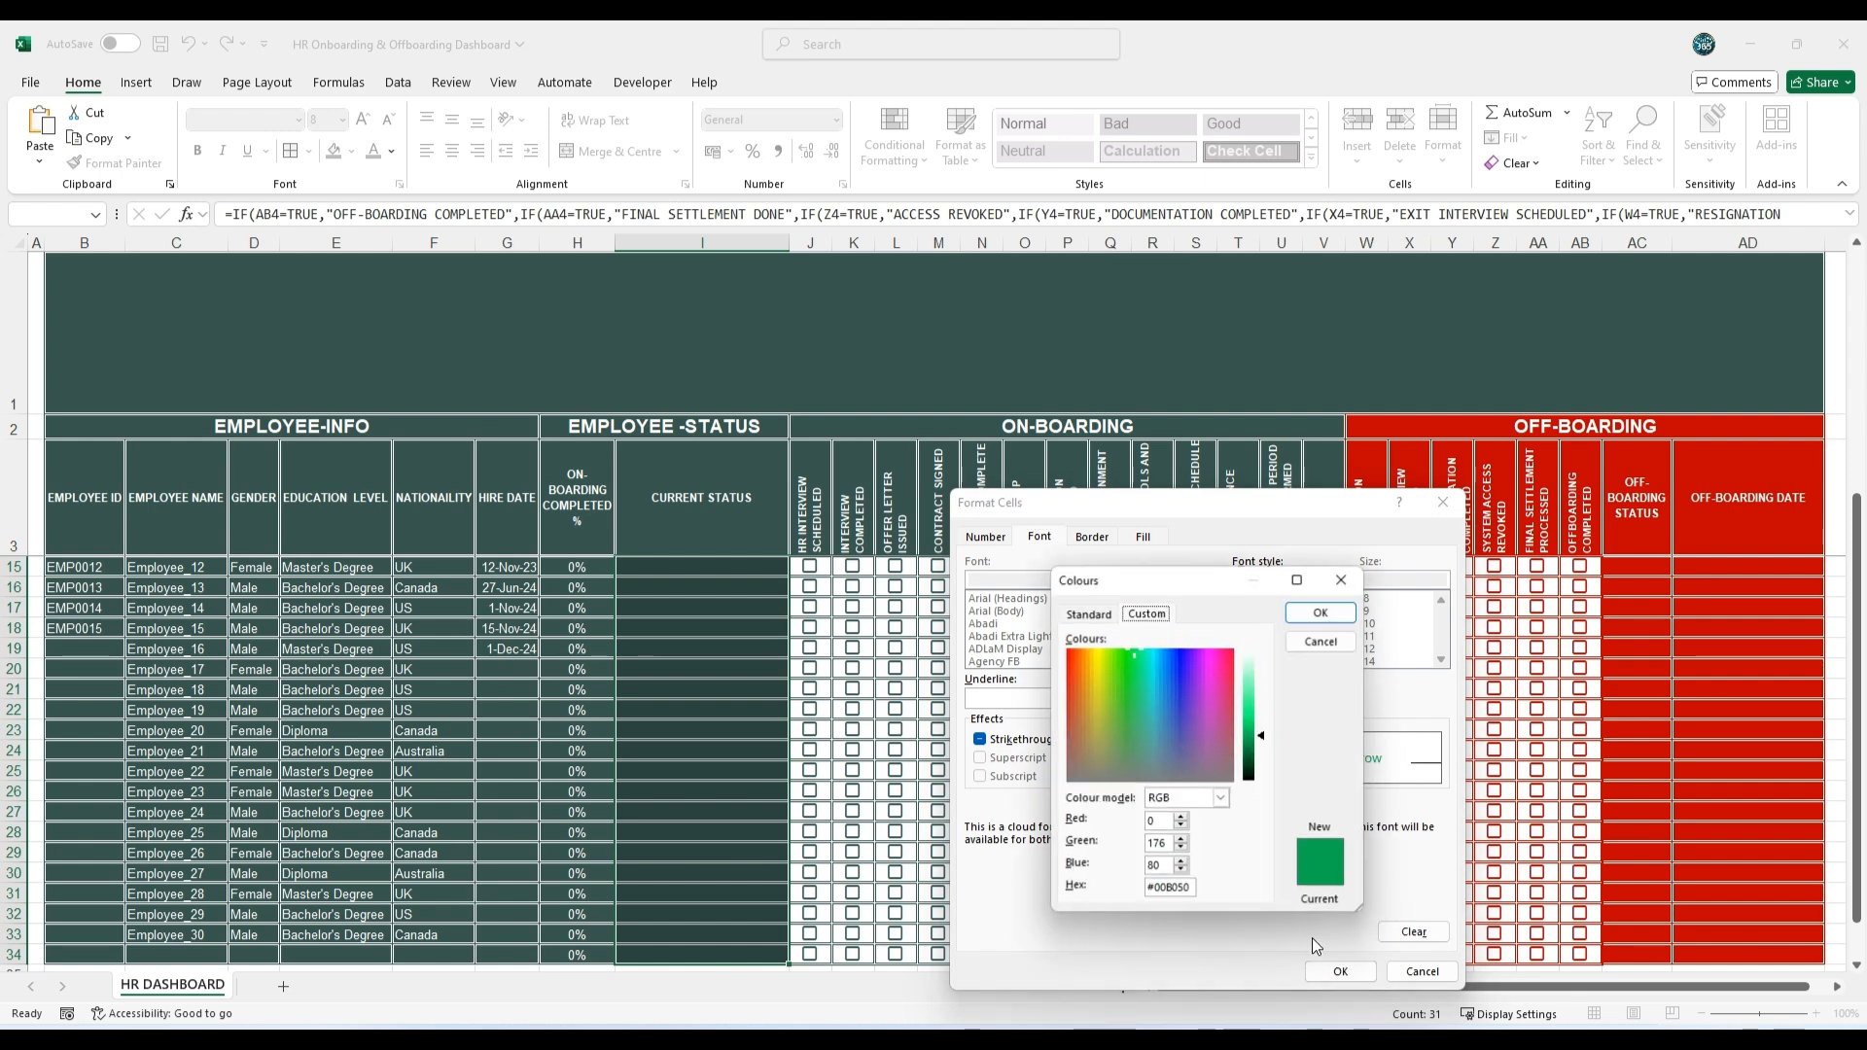
click(1264, 722)
drag(1261, 715, 1262, 701)
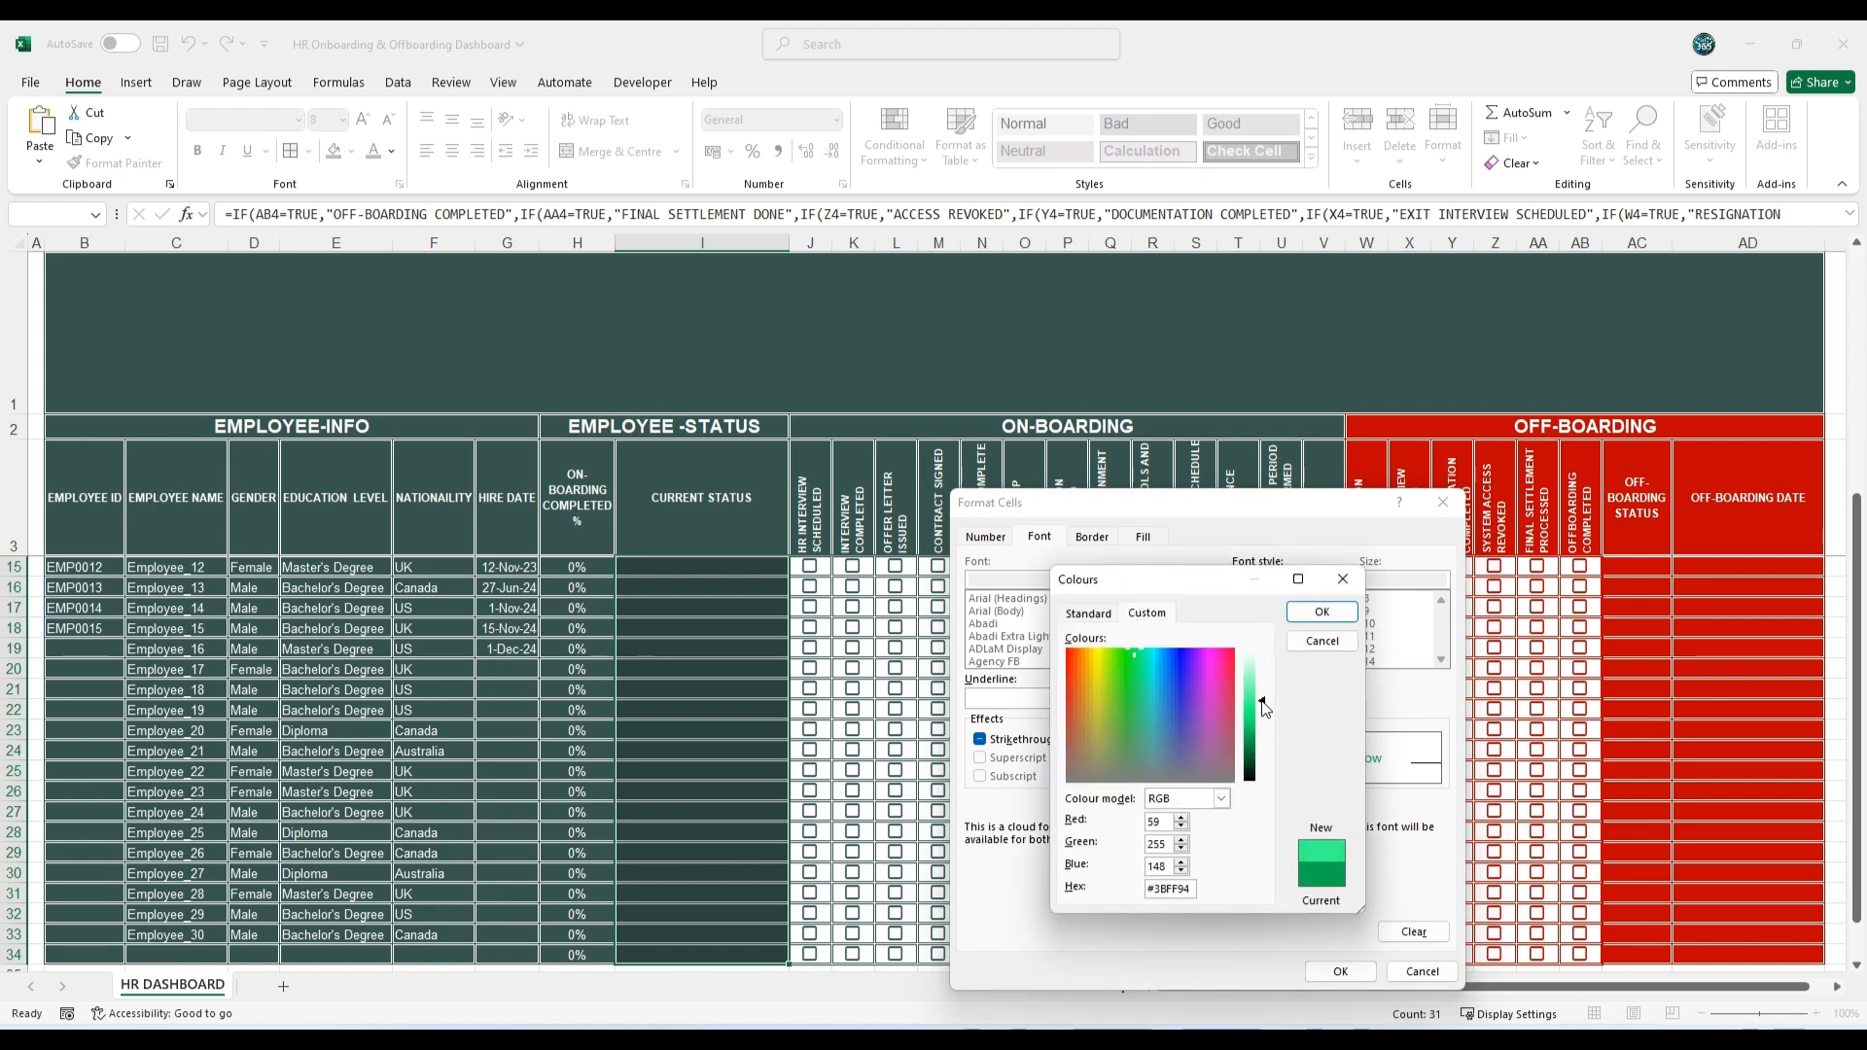
click(1321, 611)
click(1250, 625)
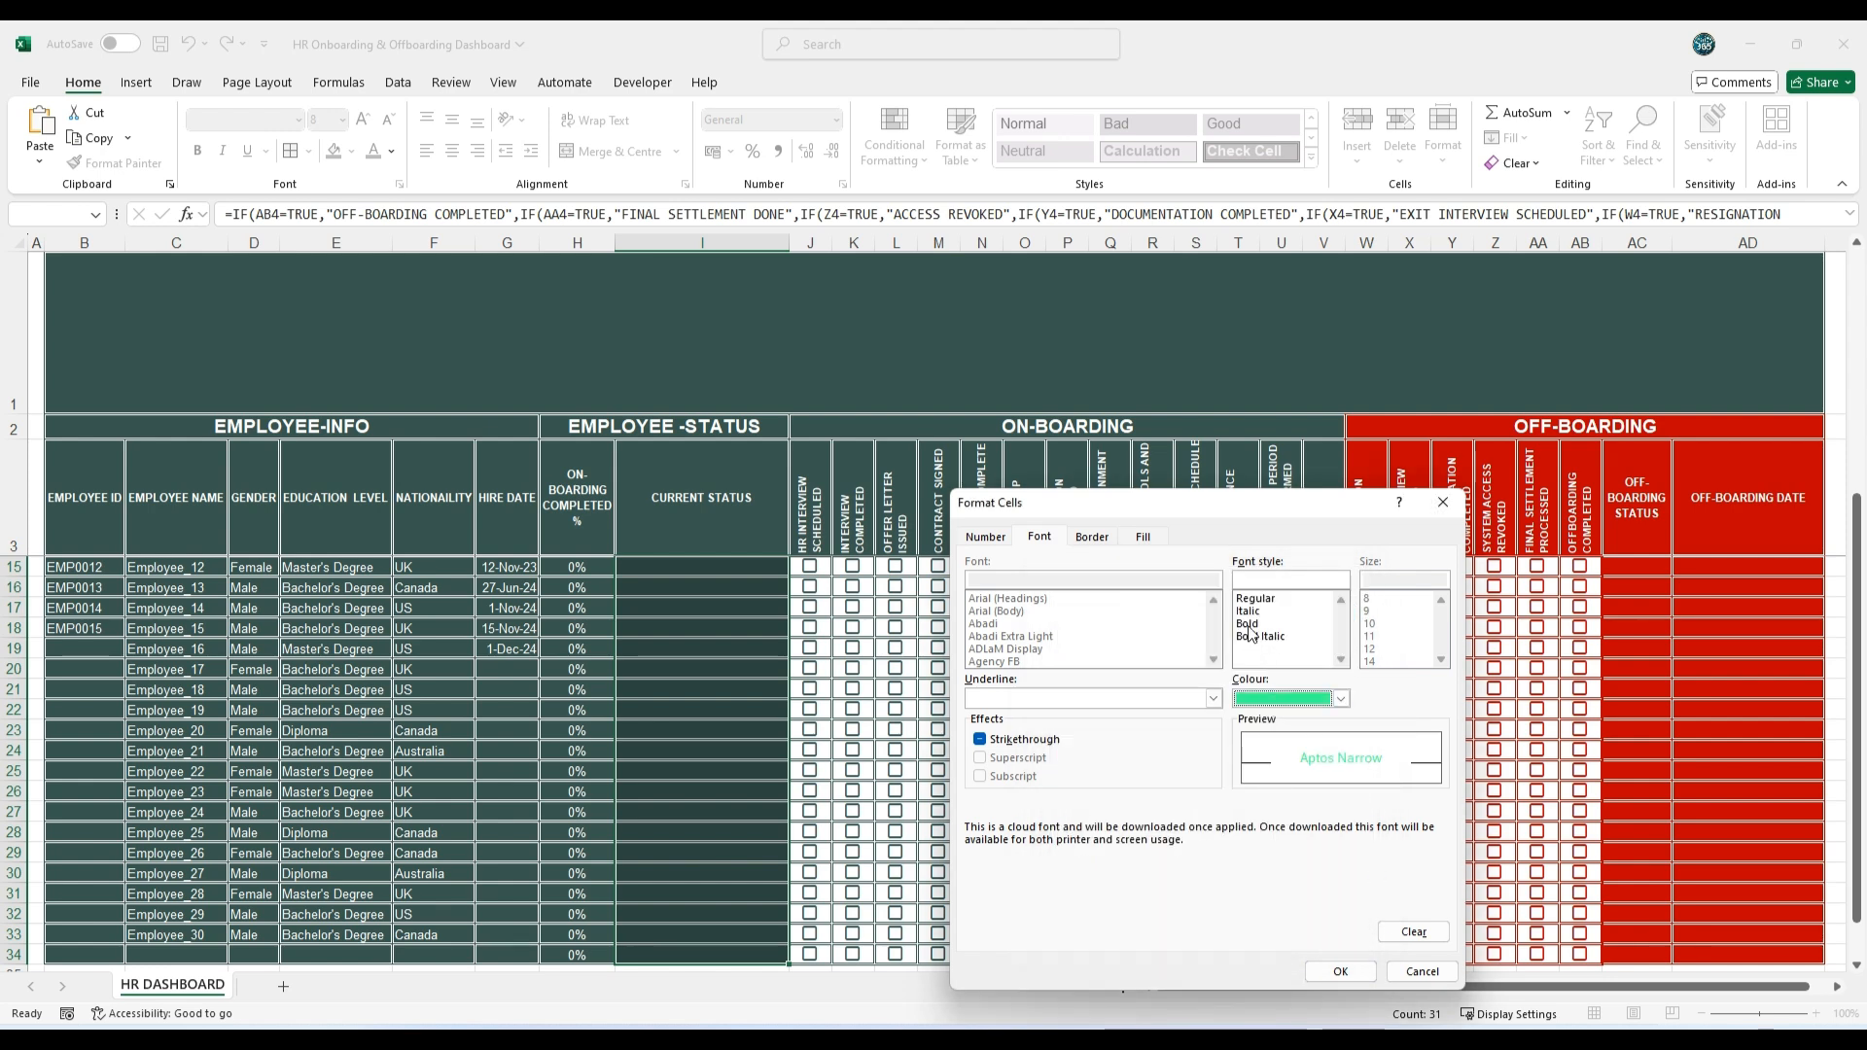
click(1341, 972)
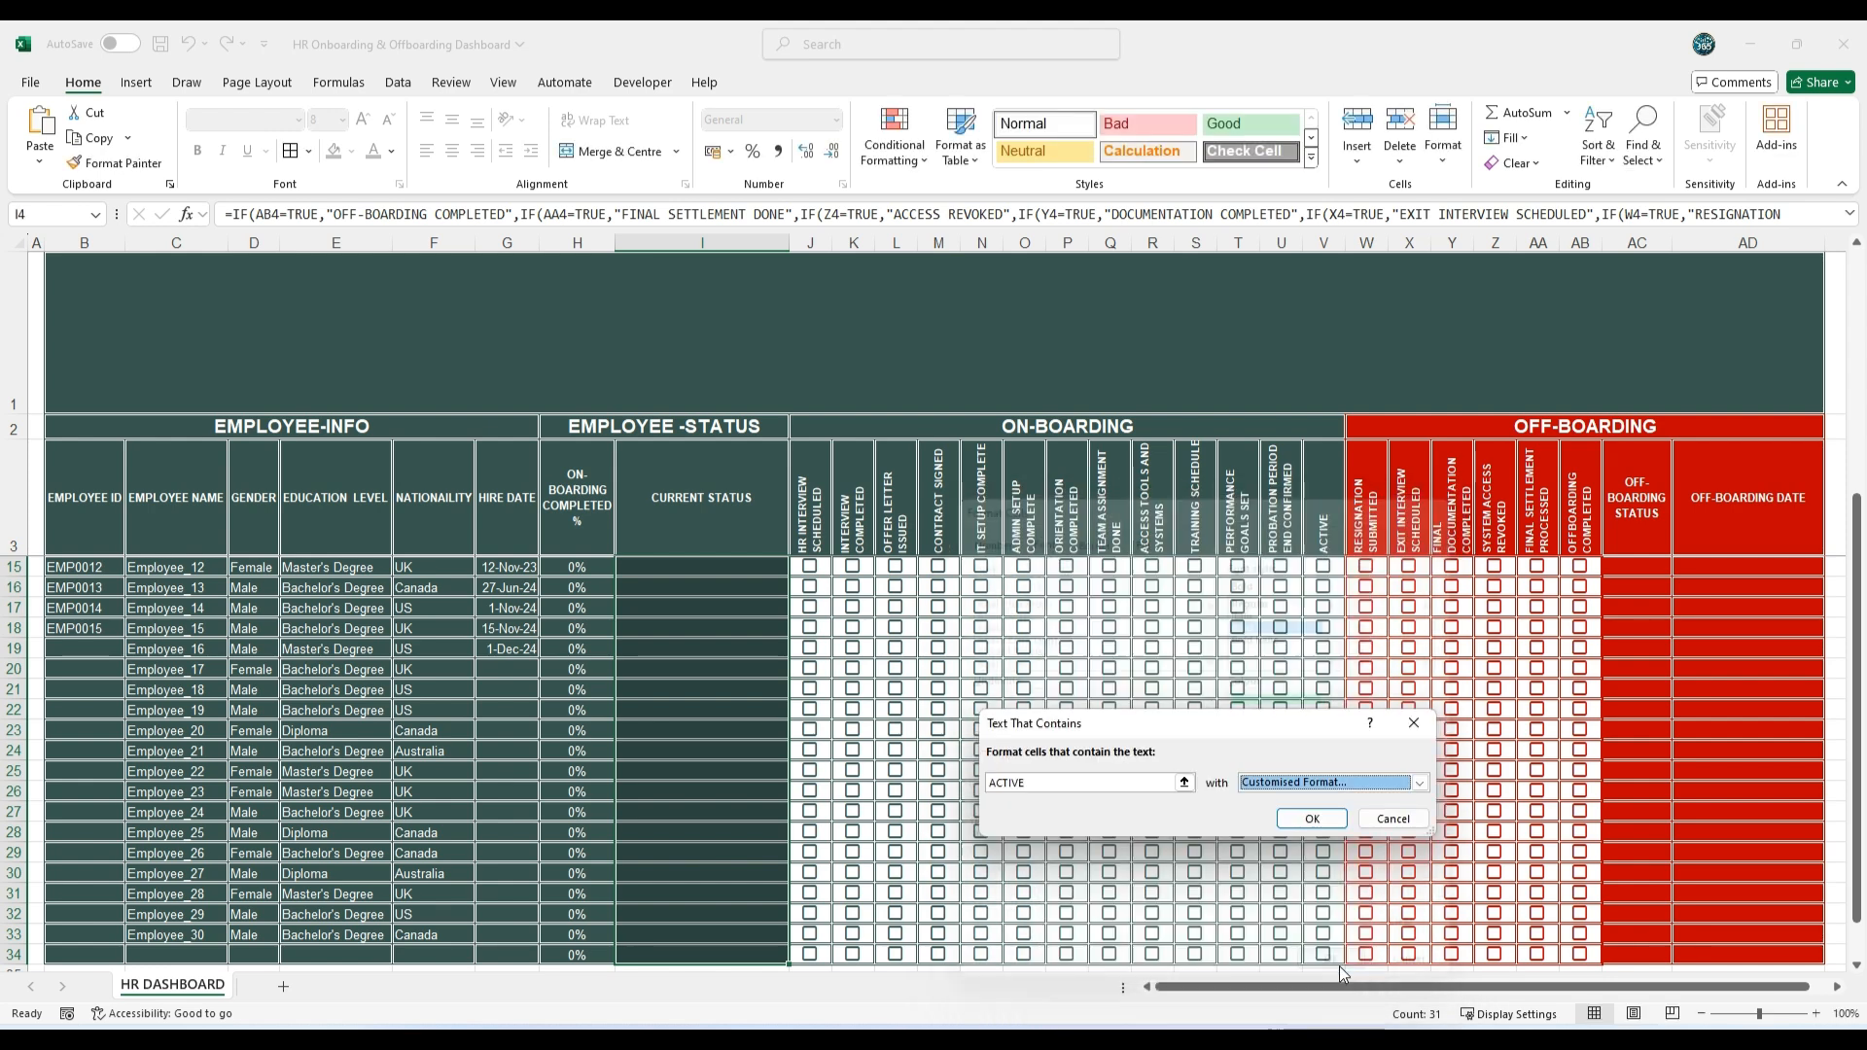
click(1322, 819)
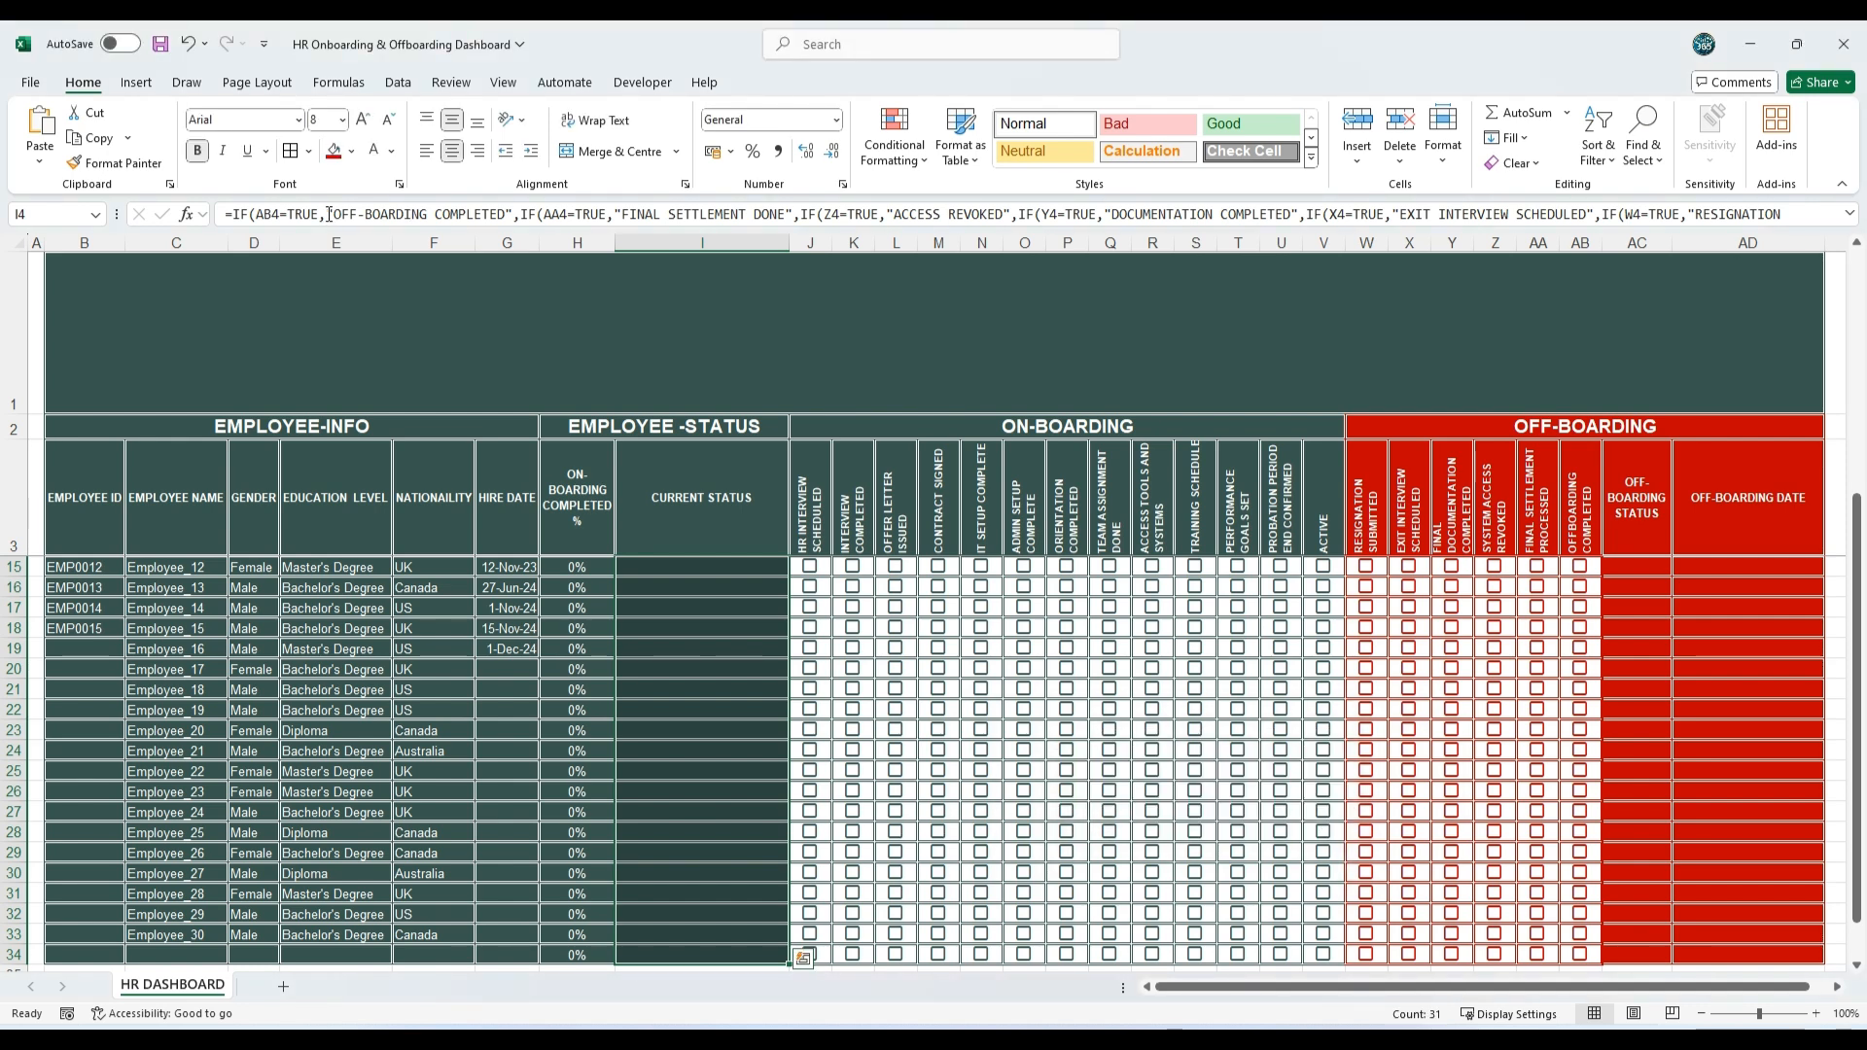
Step: Copy OFF-BOARDING COMPLETED from the I4 formula and use it in a Text That Contains rule on I4:I34 with a customised format
drag(333, 213, 504, 211)
key(ctrl+c)
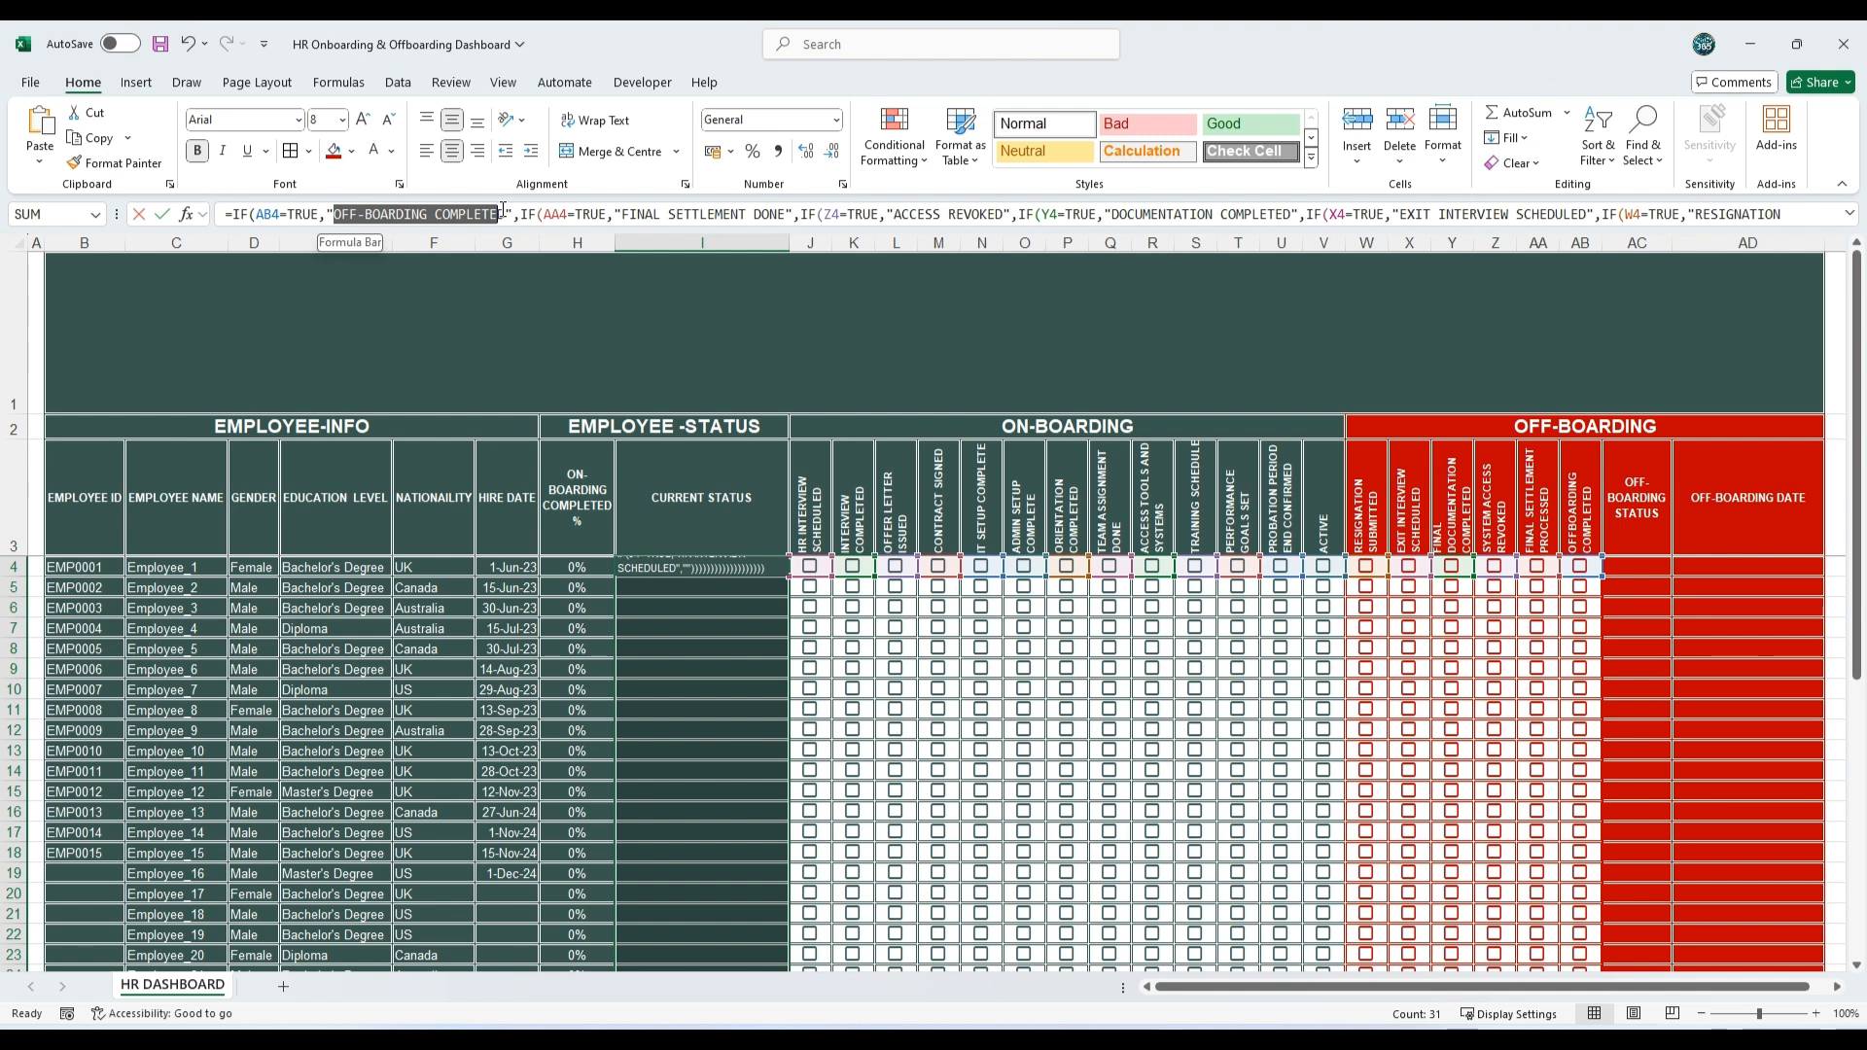
key(Escape)
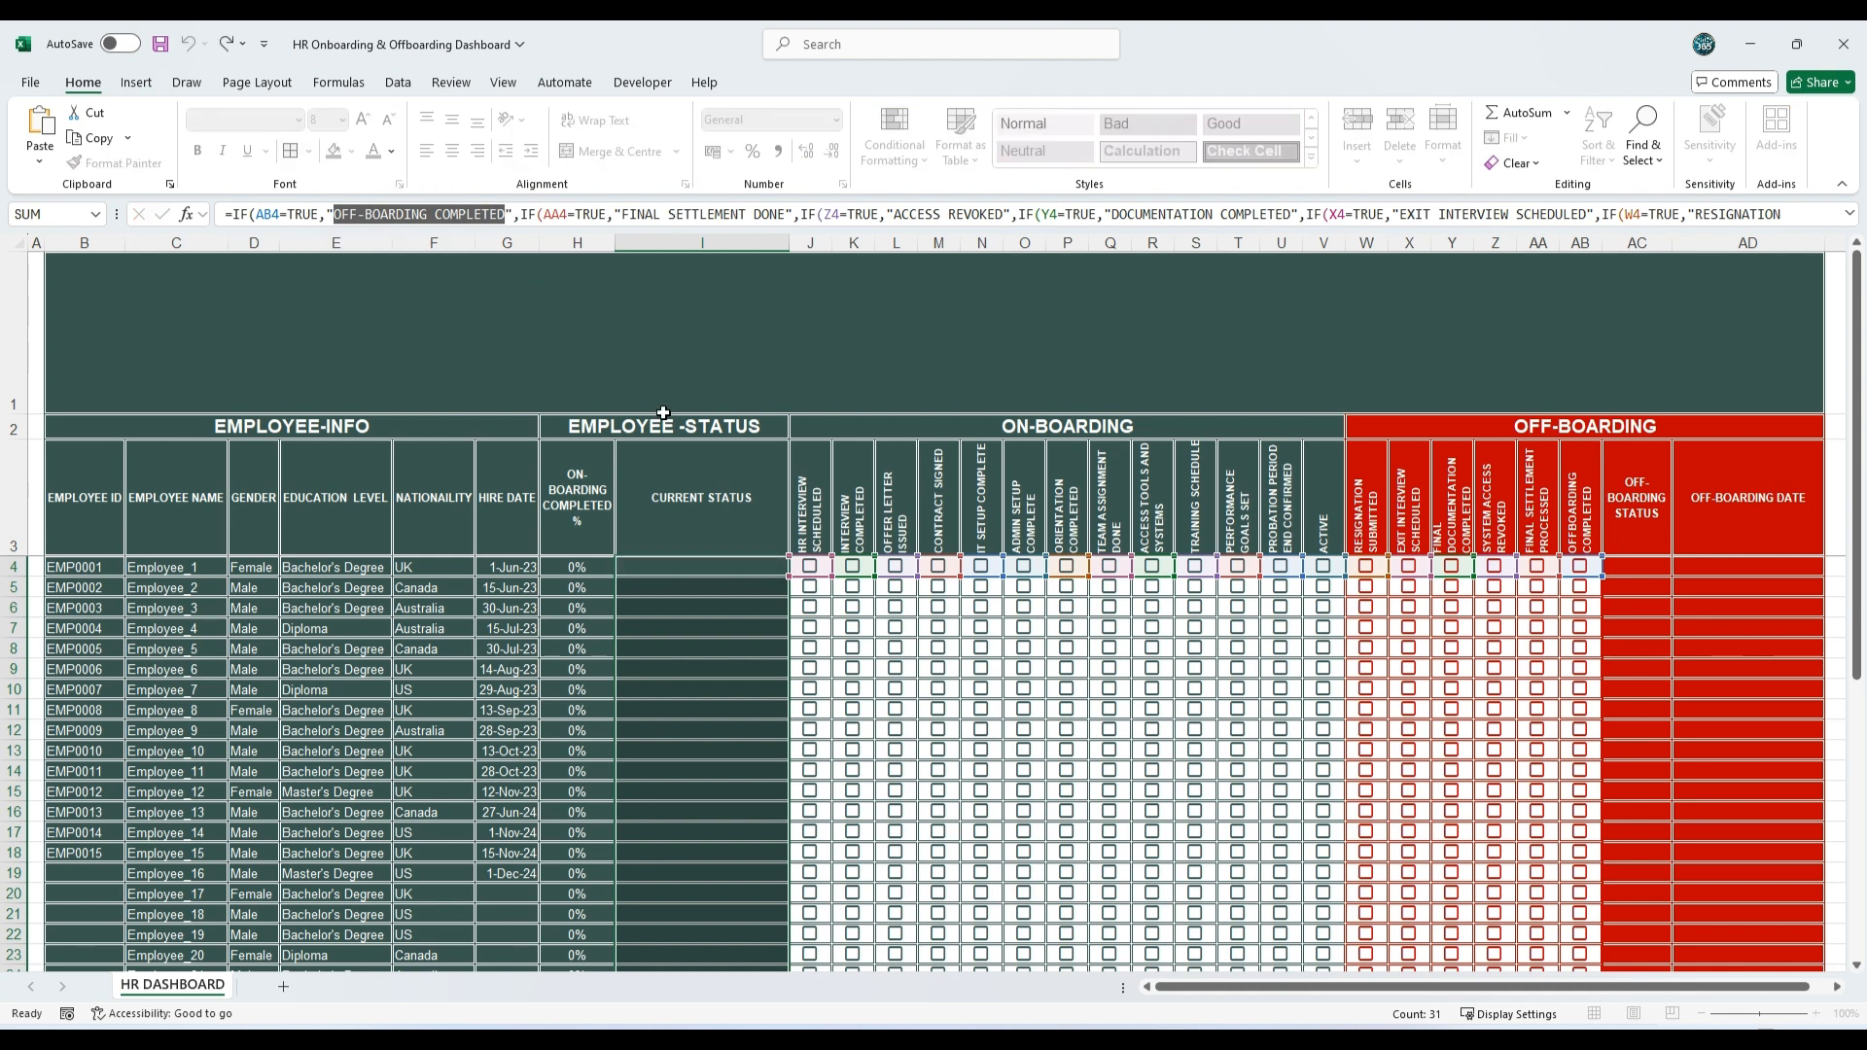
scroll(744, 574, down, 4)
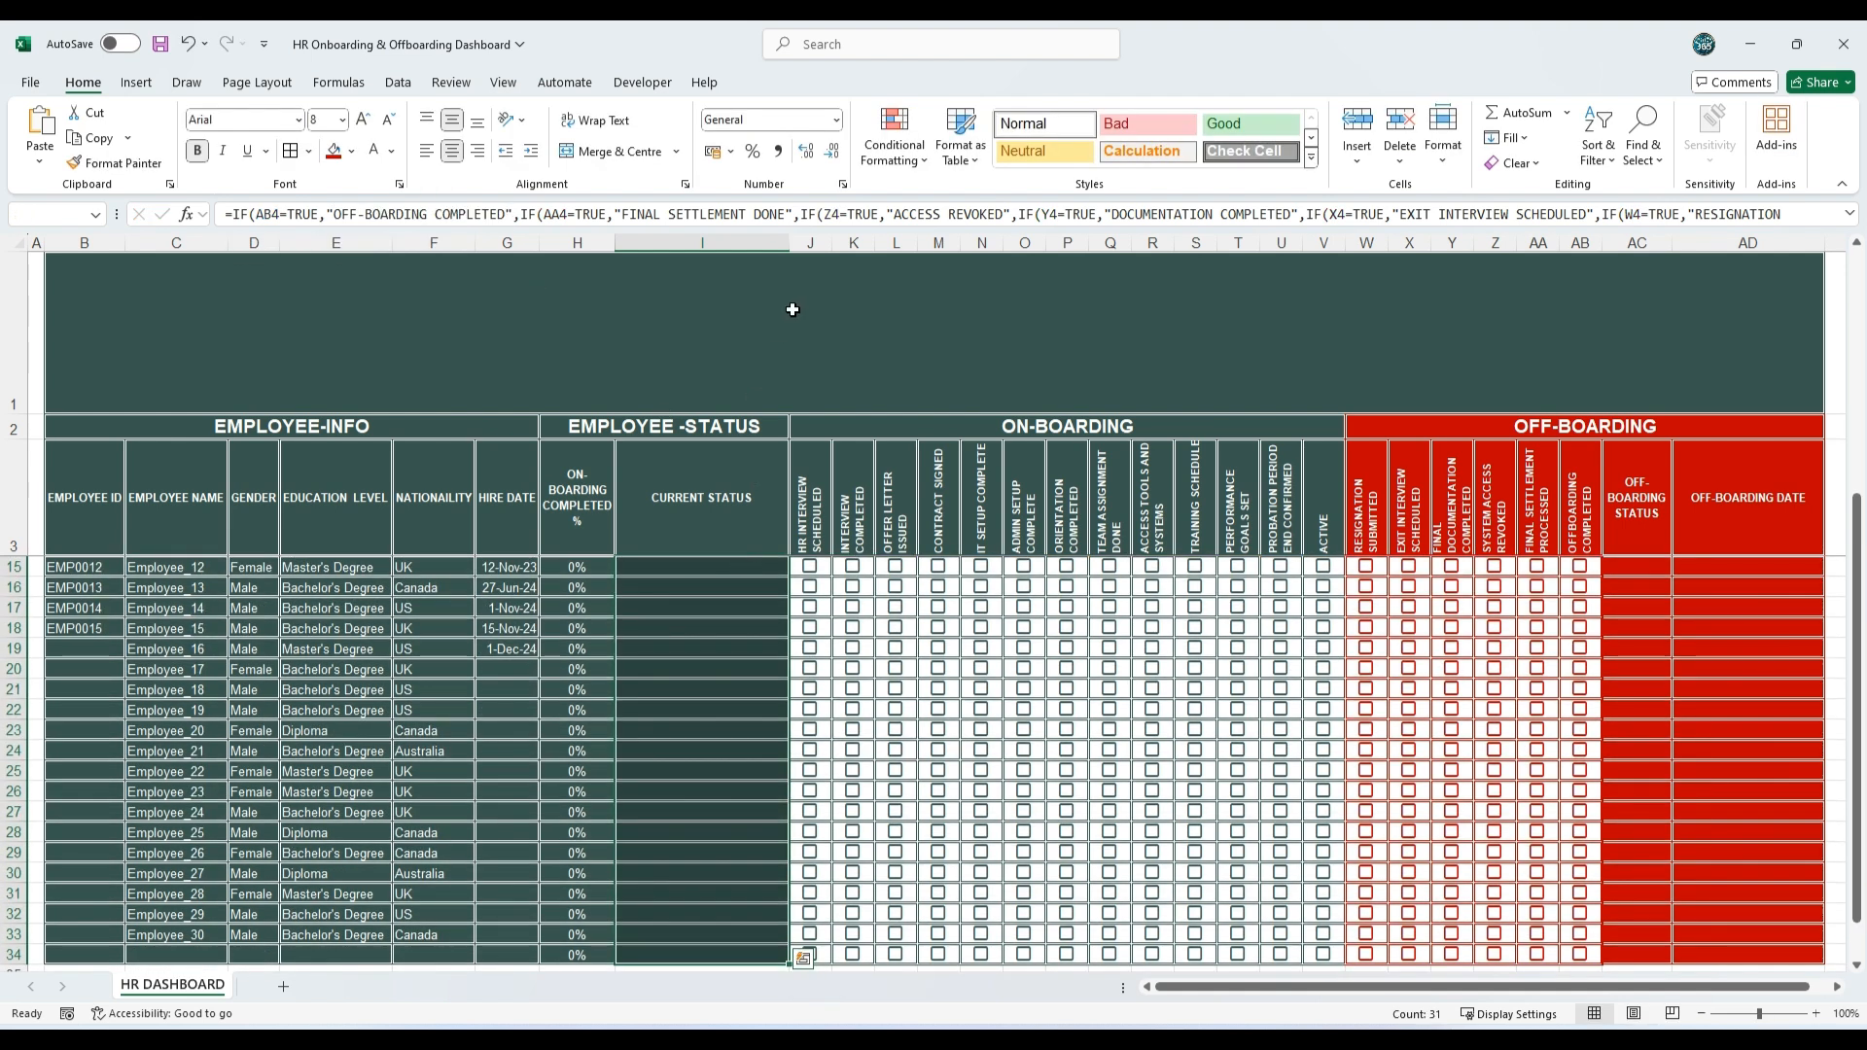
click(885, 167)
mouse_move(1012, 199)
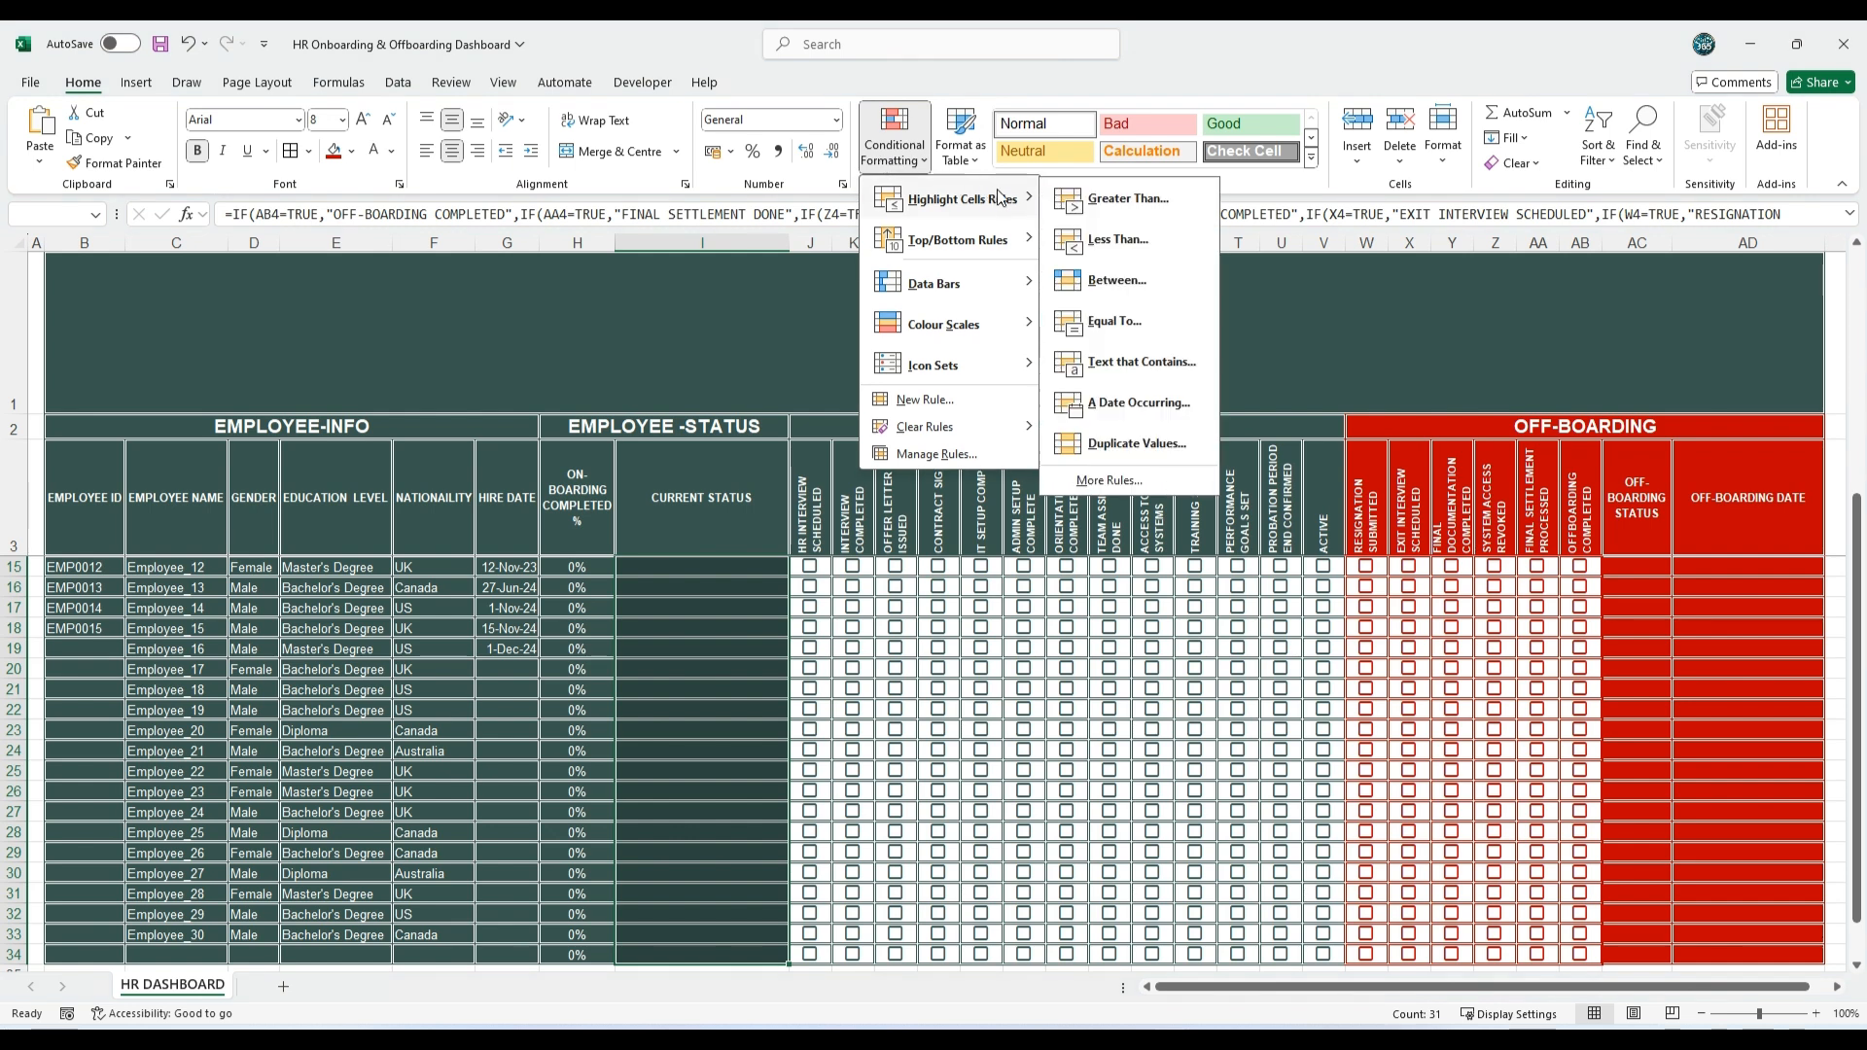
click(1138, 364)
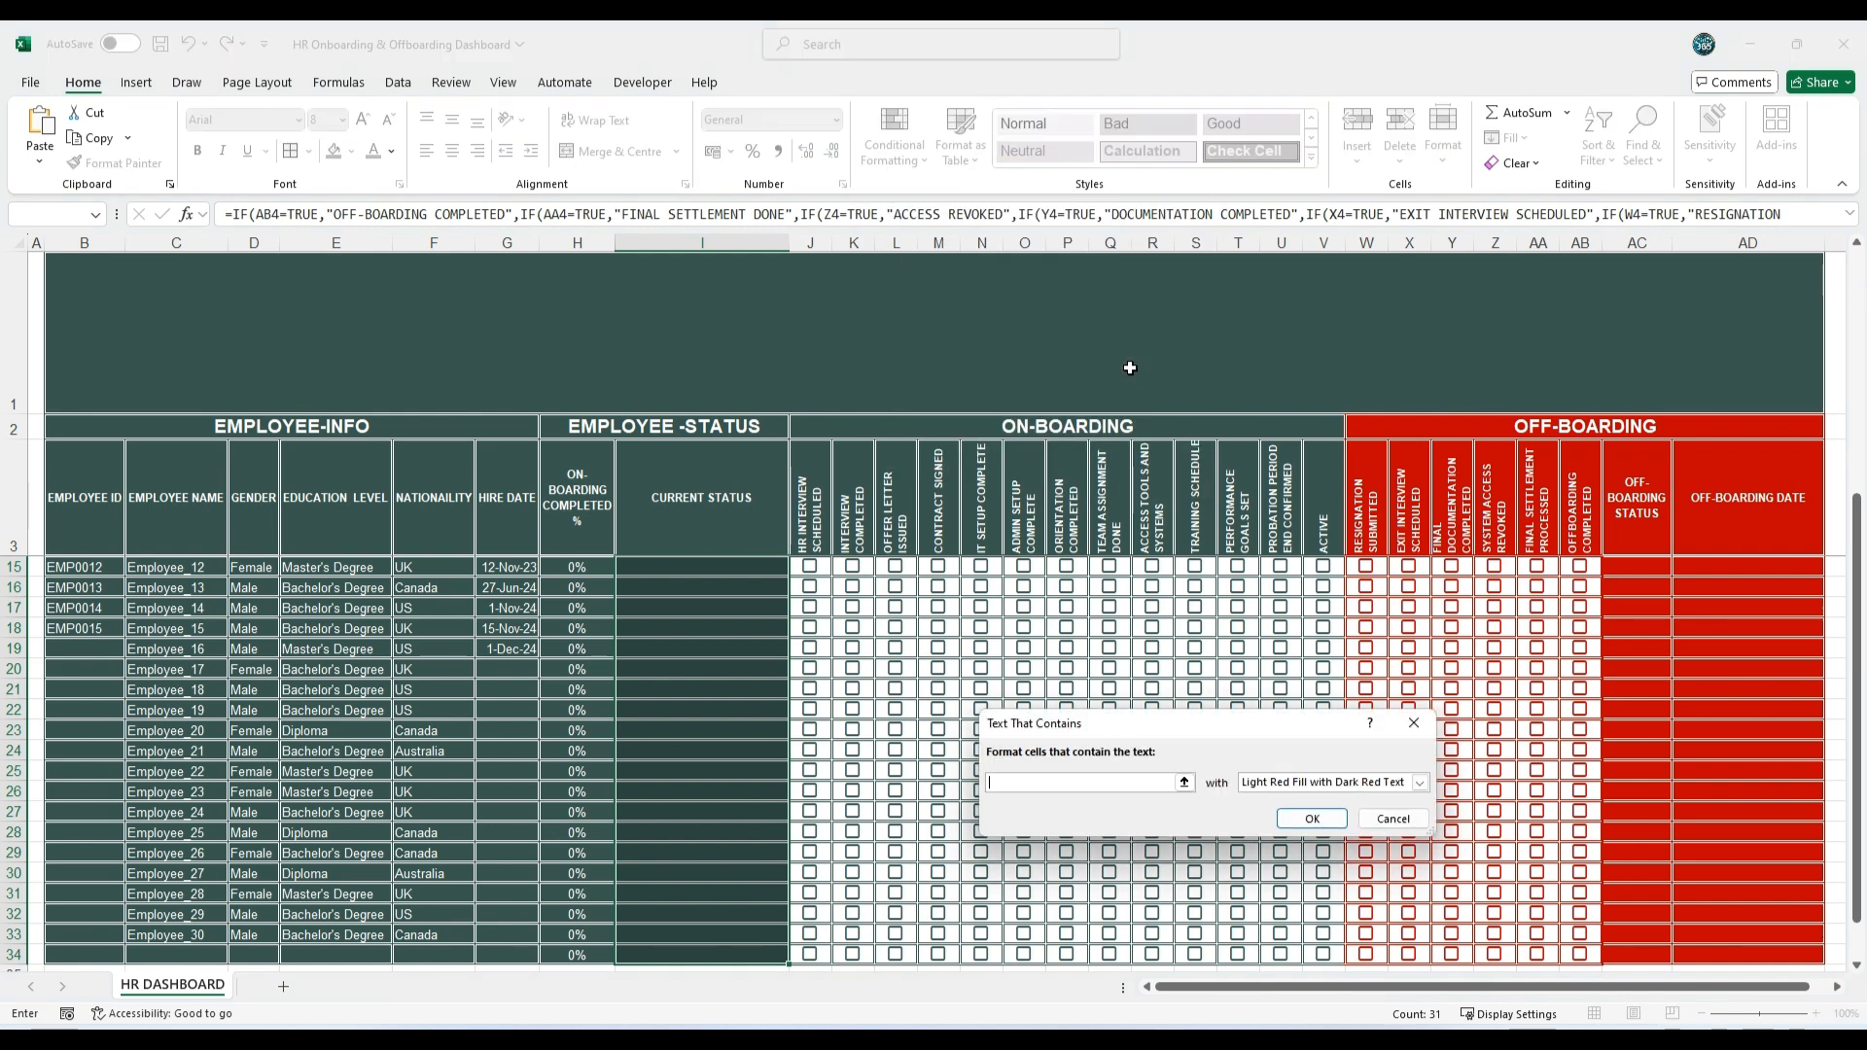
key(ctrl+v)
click(1420, 783)
click(1263, 873)
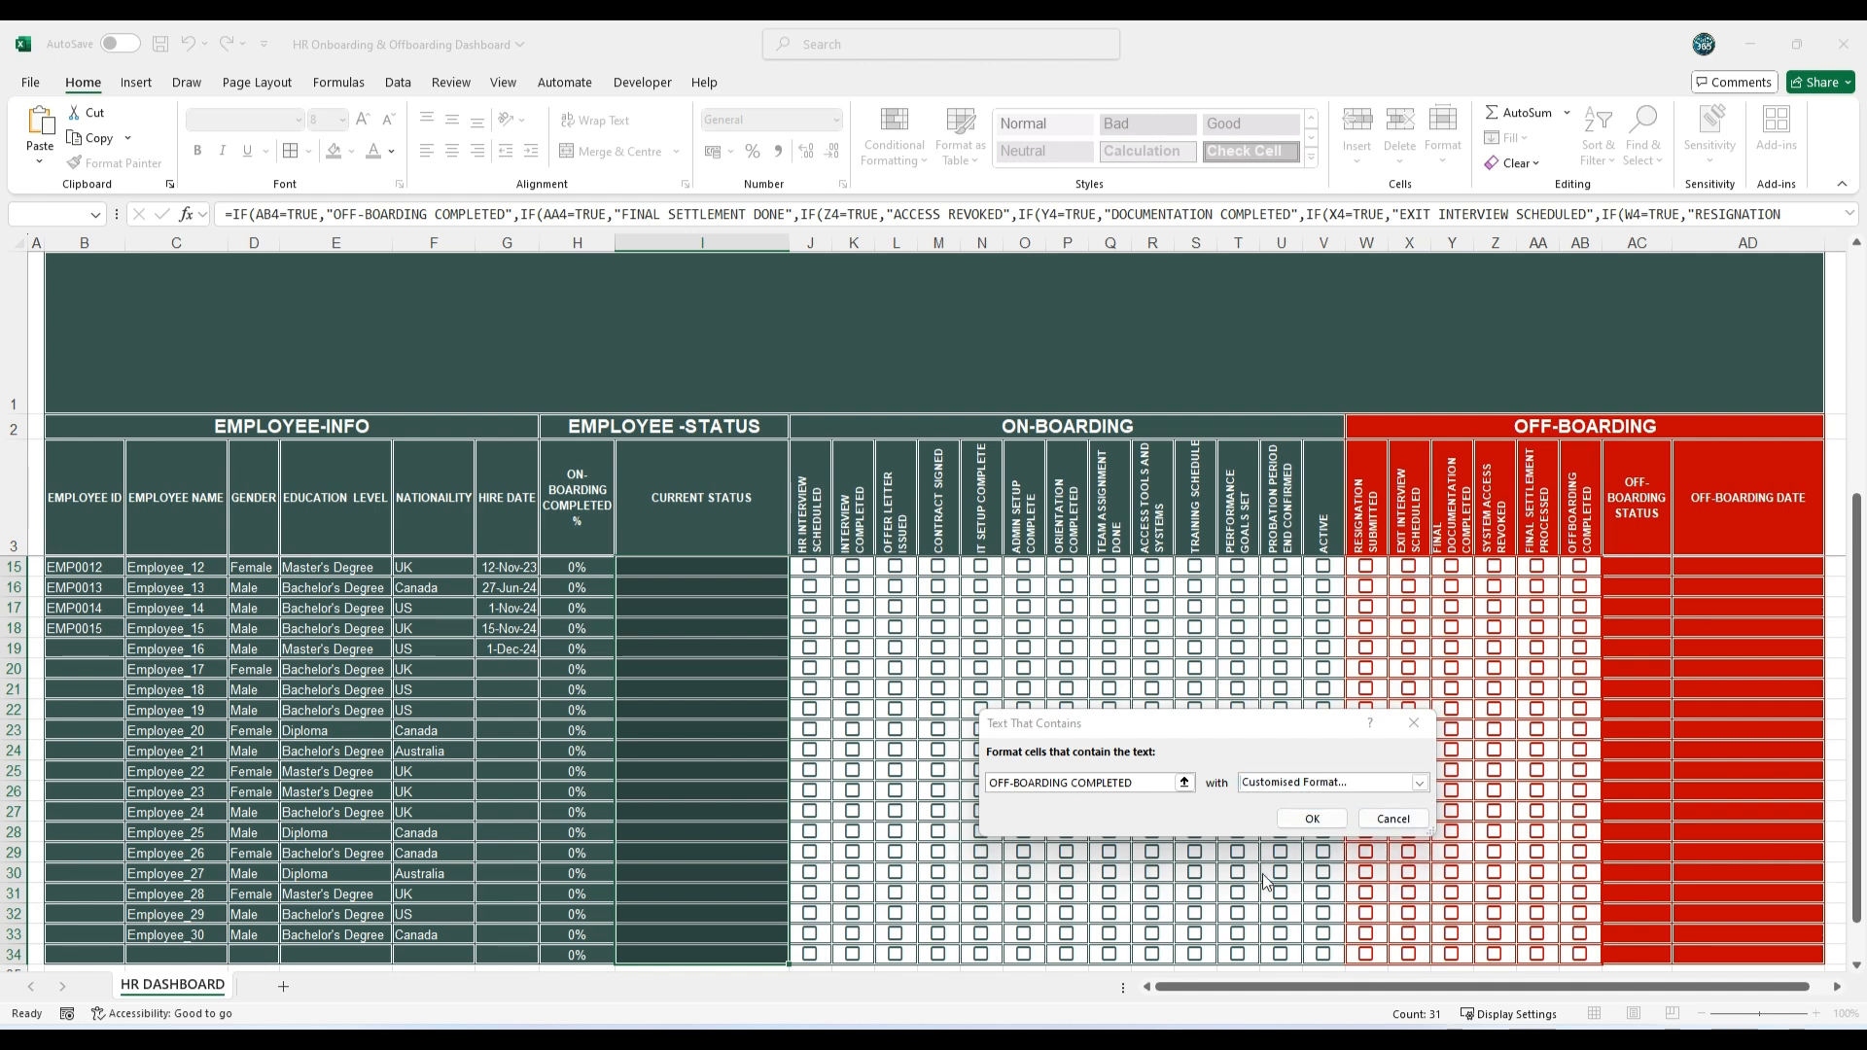
Step: Set the OFF-BOARDING COMPLETED rule's font colour to the custom light red #FF3B3B and apply the rule
click(1343, 699)
click(1259, 909)
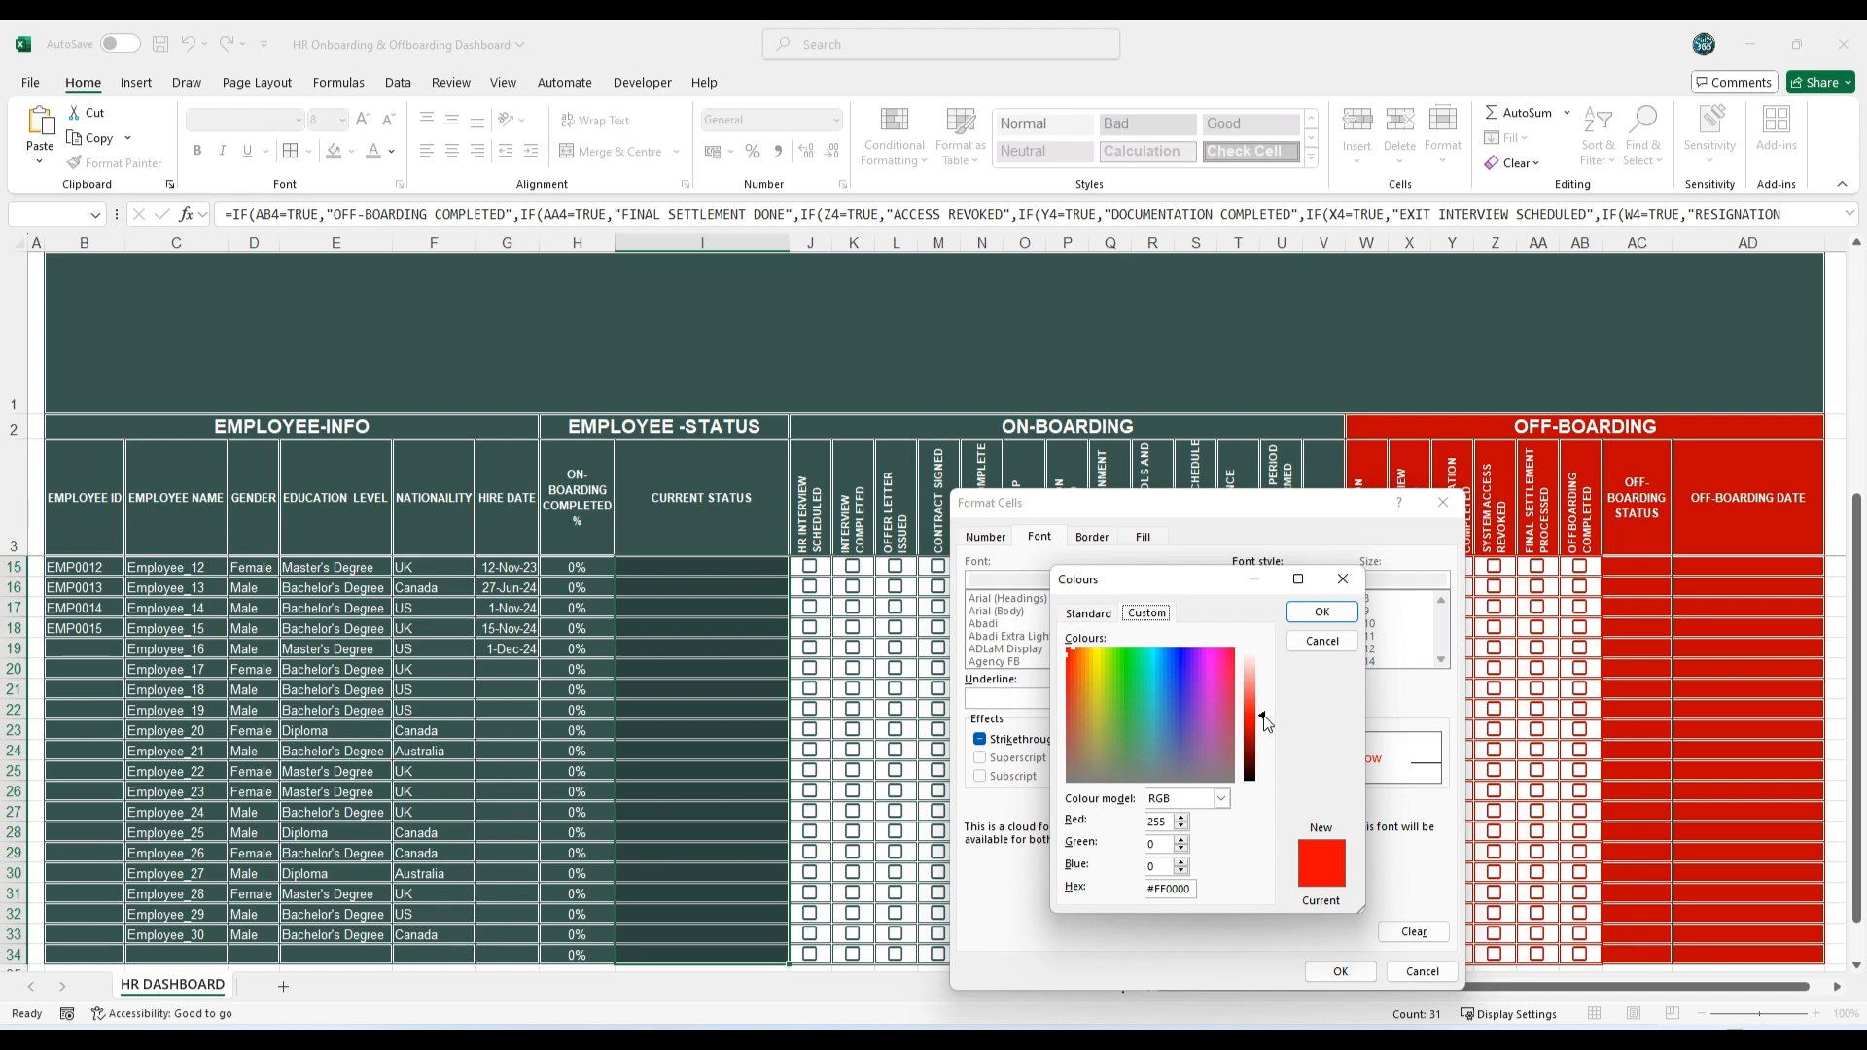
drag(1266, 721, 1265, 704)
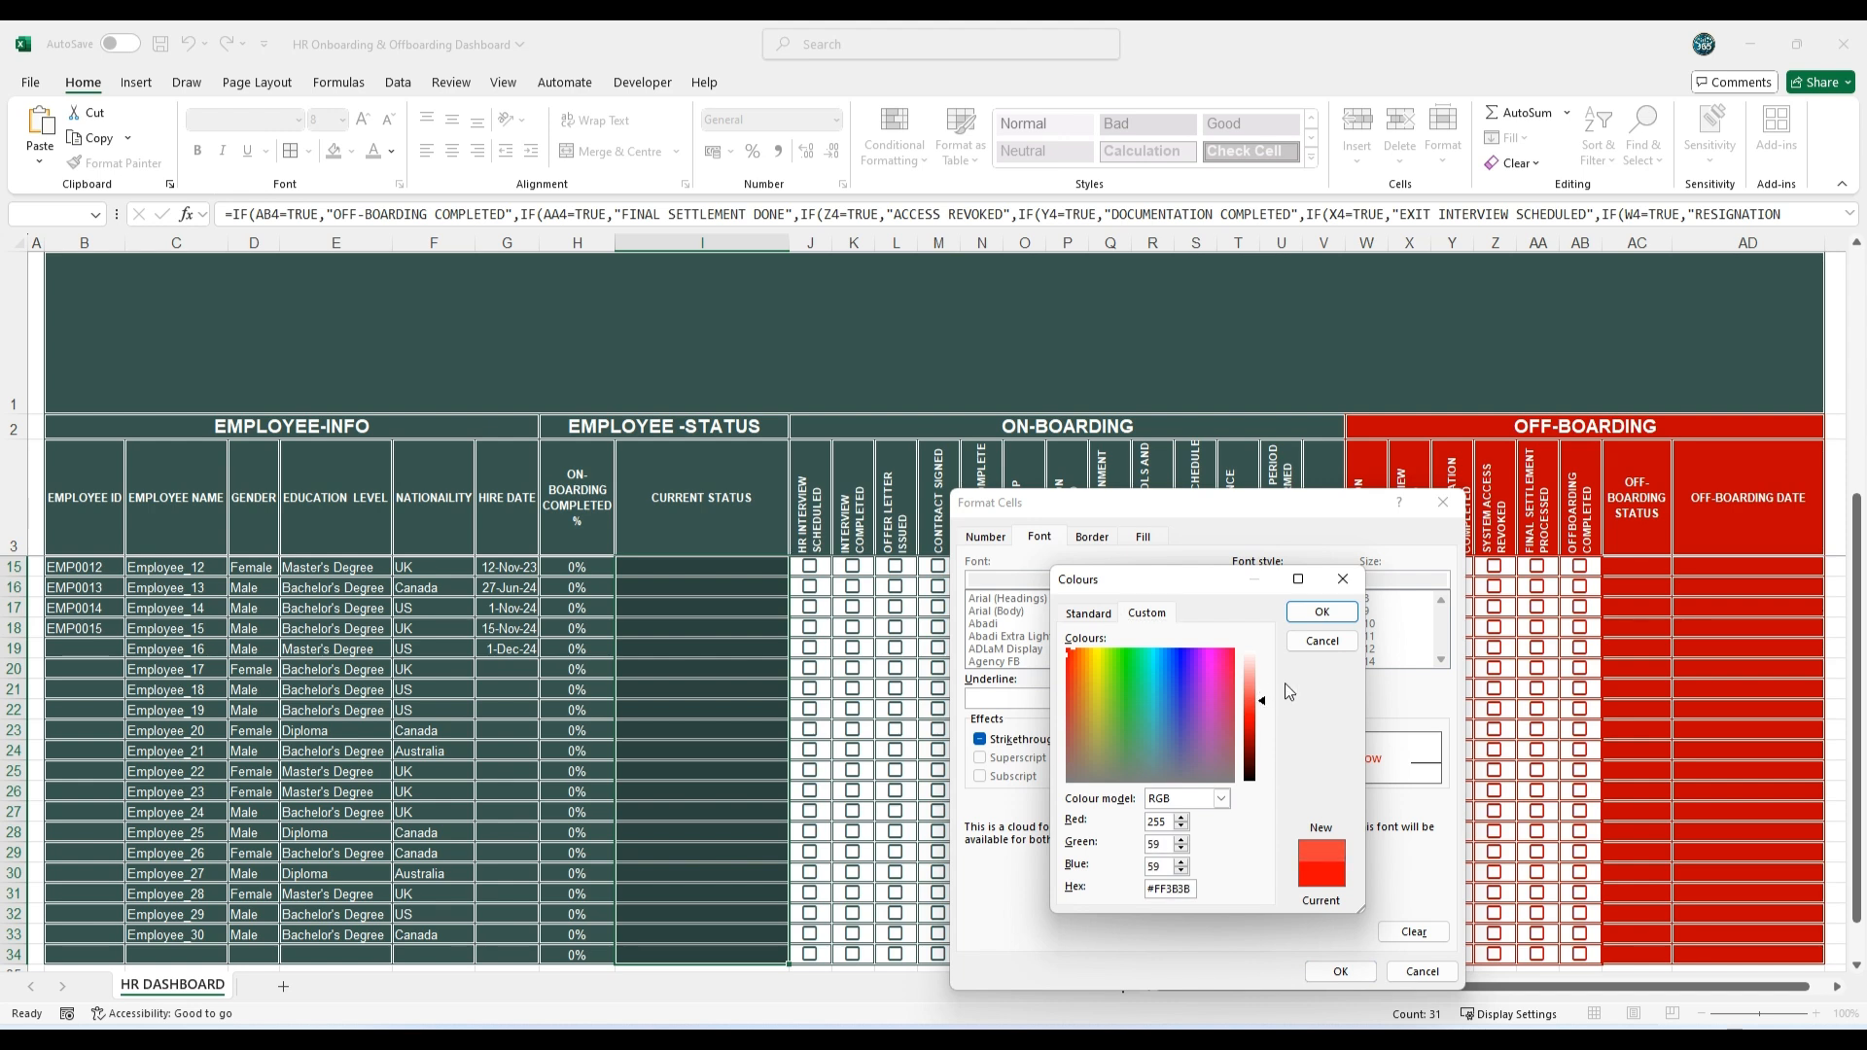
click(1325, 613)
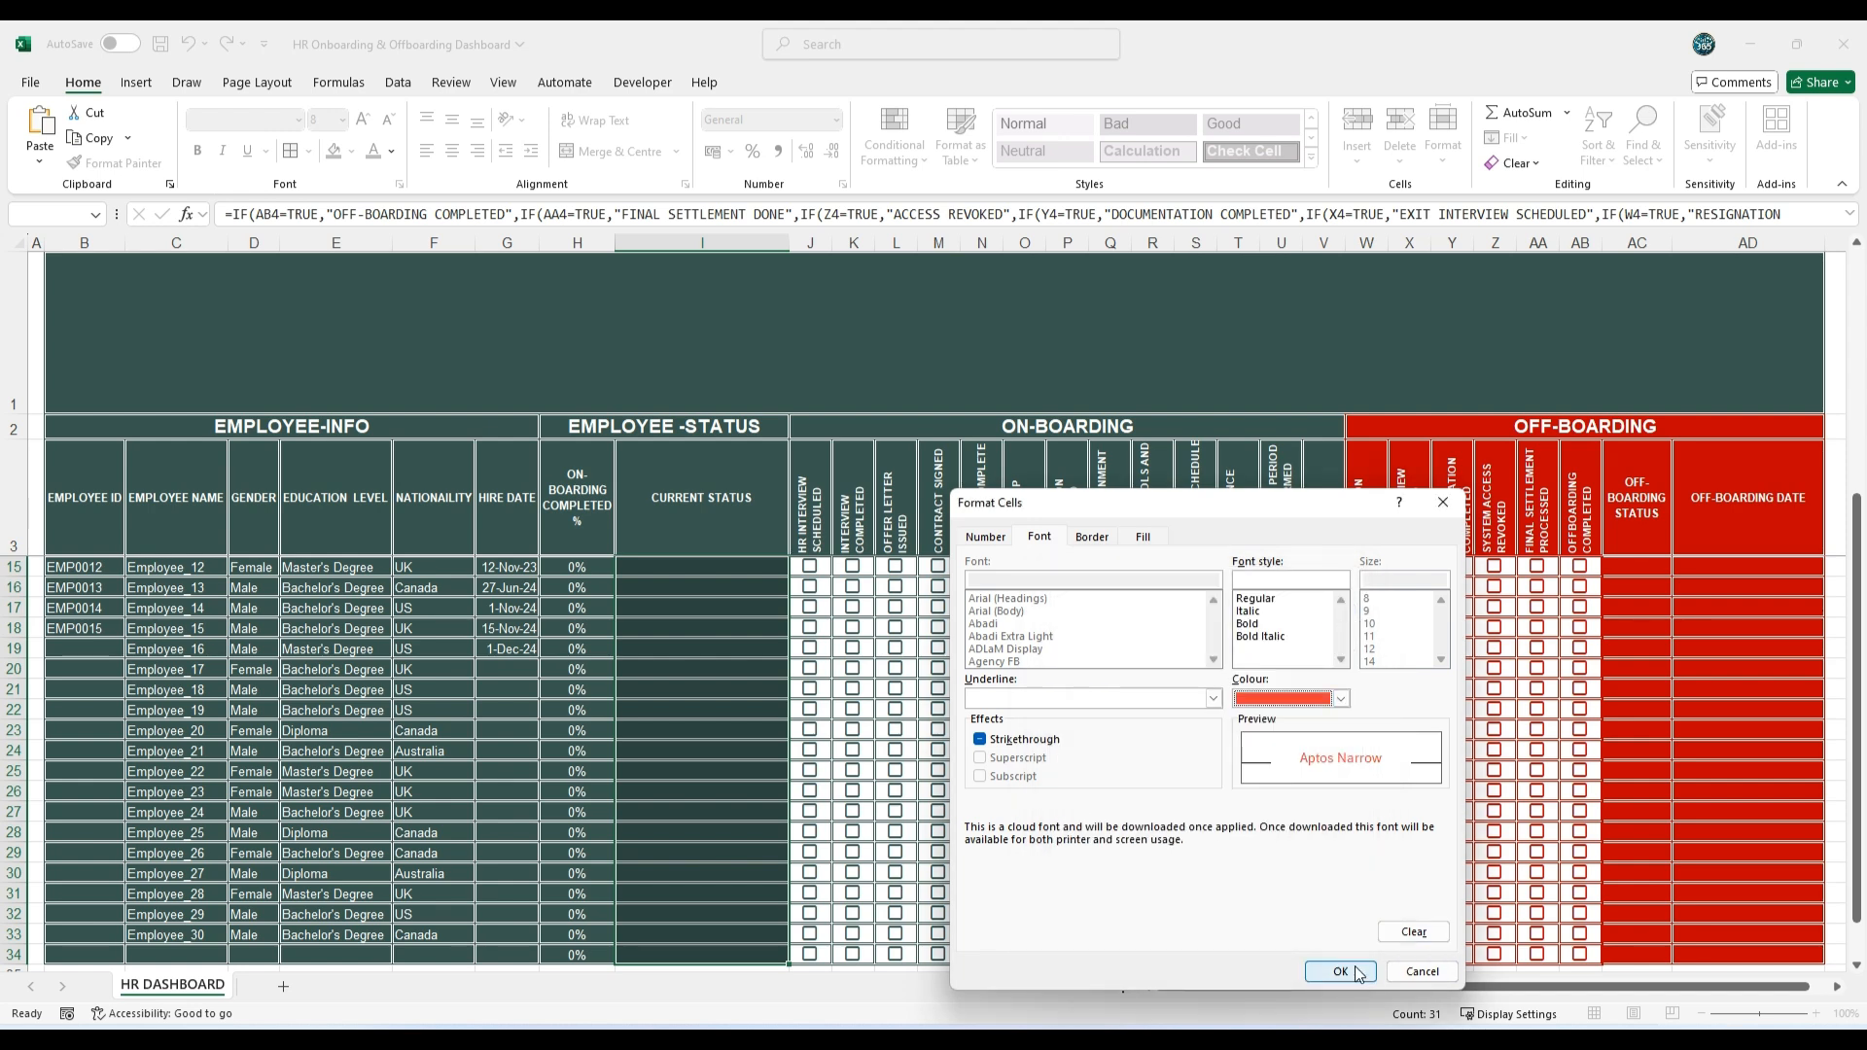
click(1340, 972)
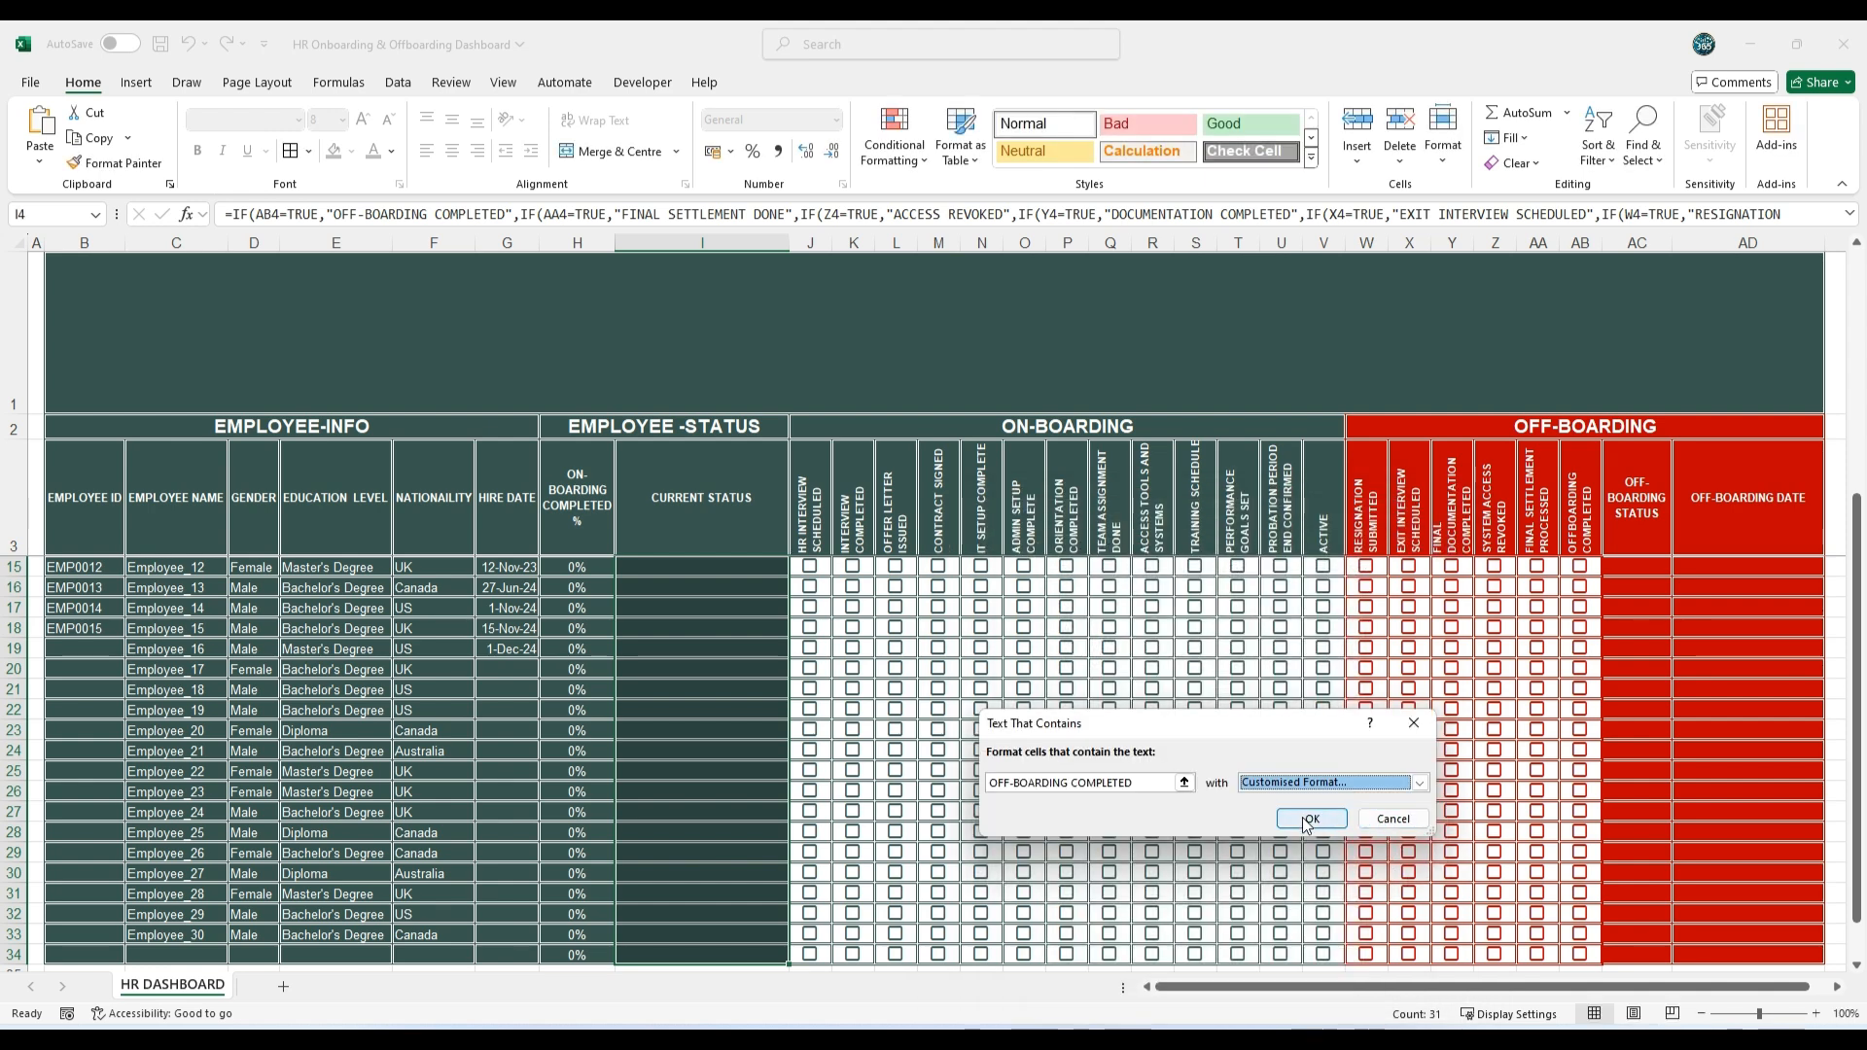
click(1309, 821)
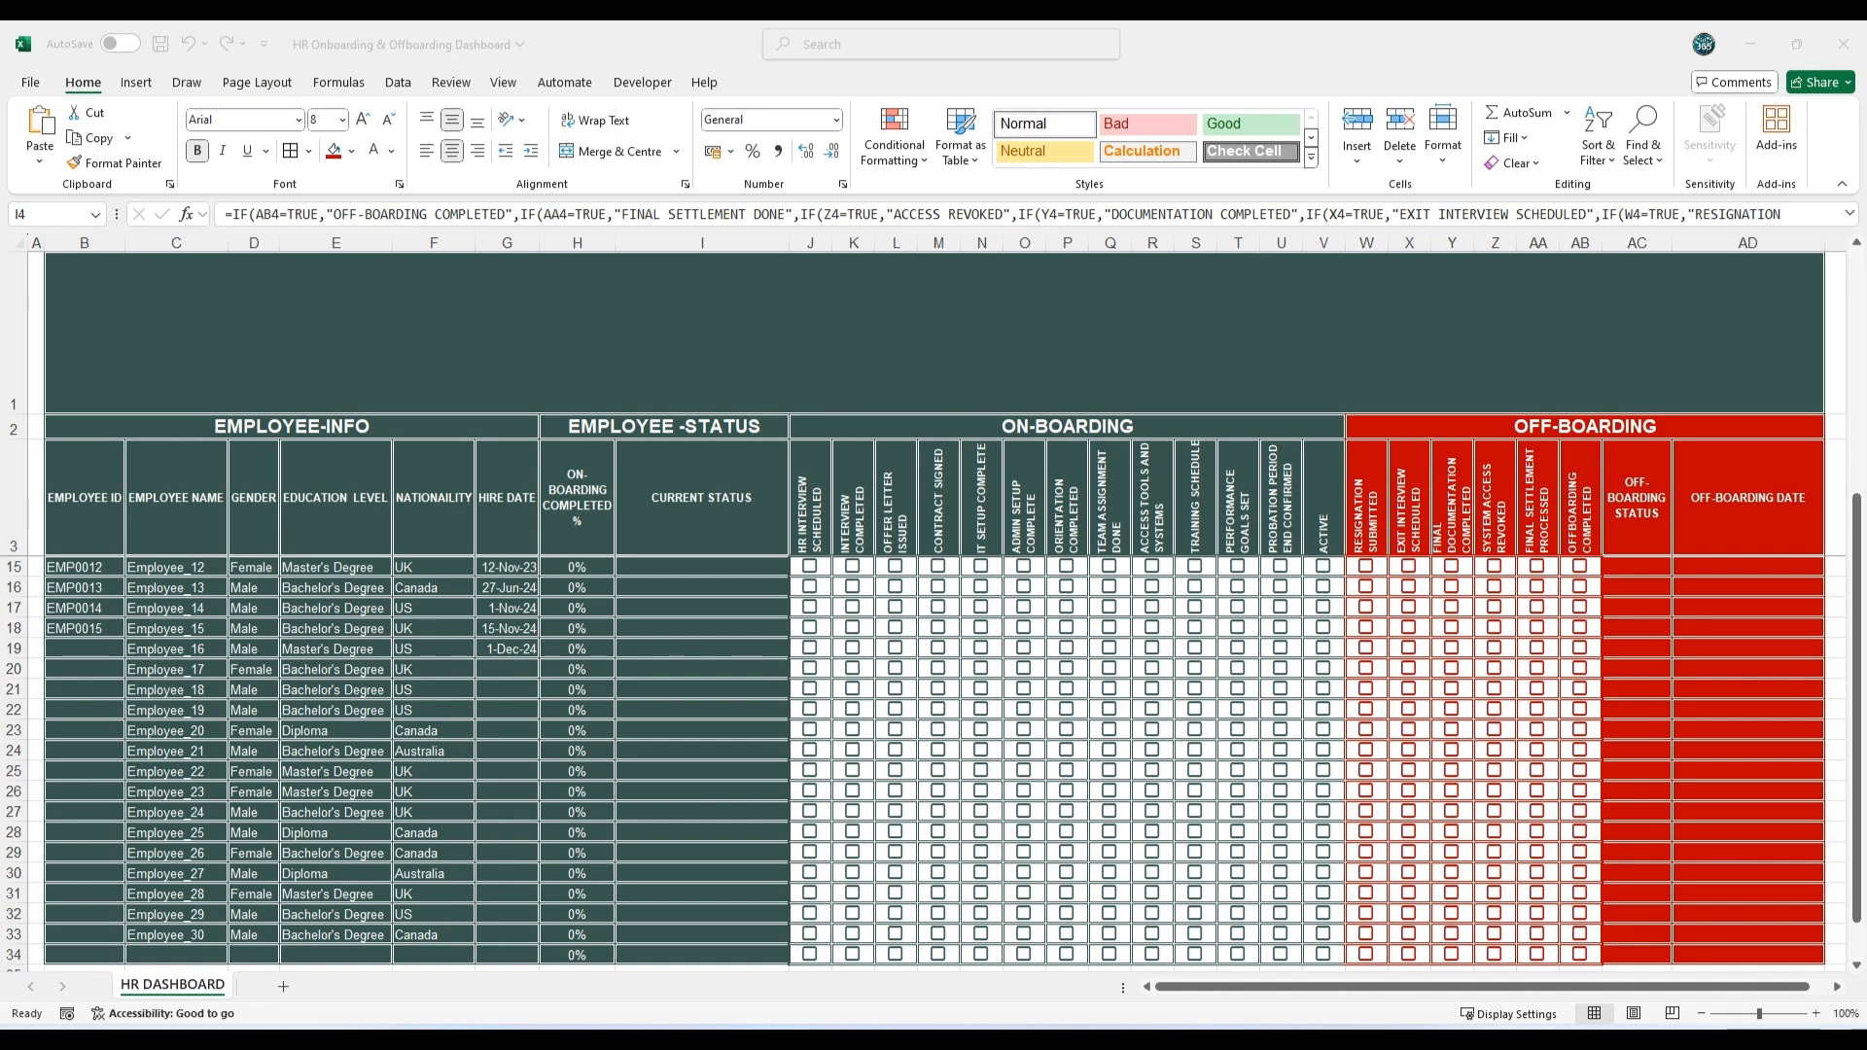
Step: Start a formula-based rule on Current Status I4:I34, pasting the copied I4 tests that include "Exit Interview Scheduled" and "Resignation Submitted"
click(721, 566)
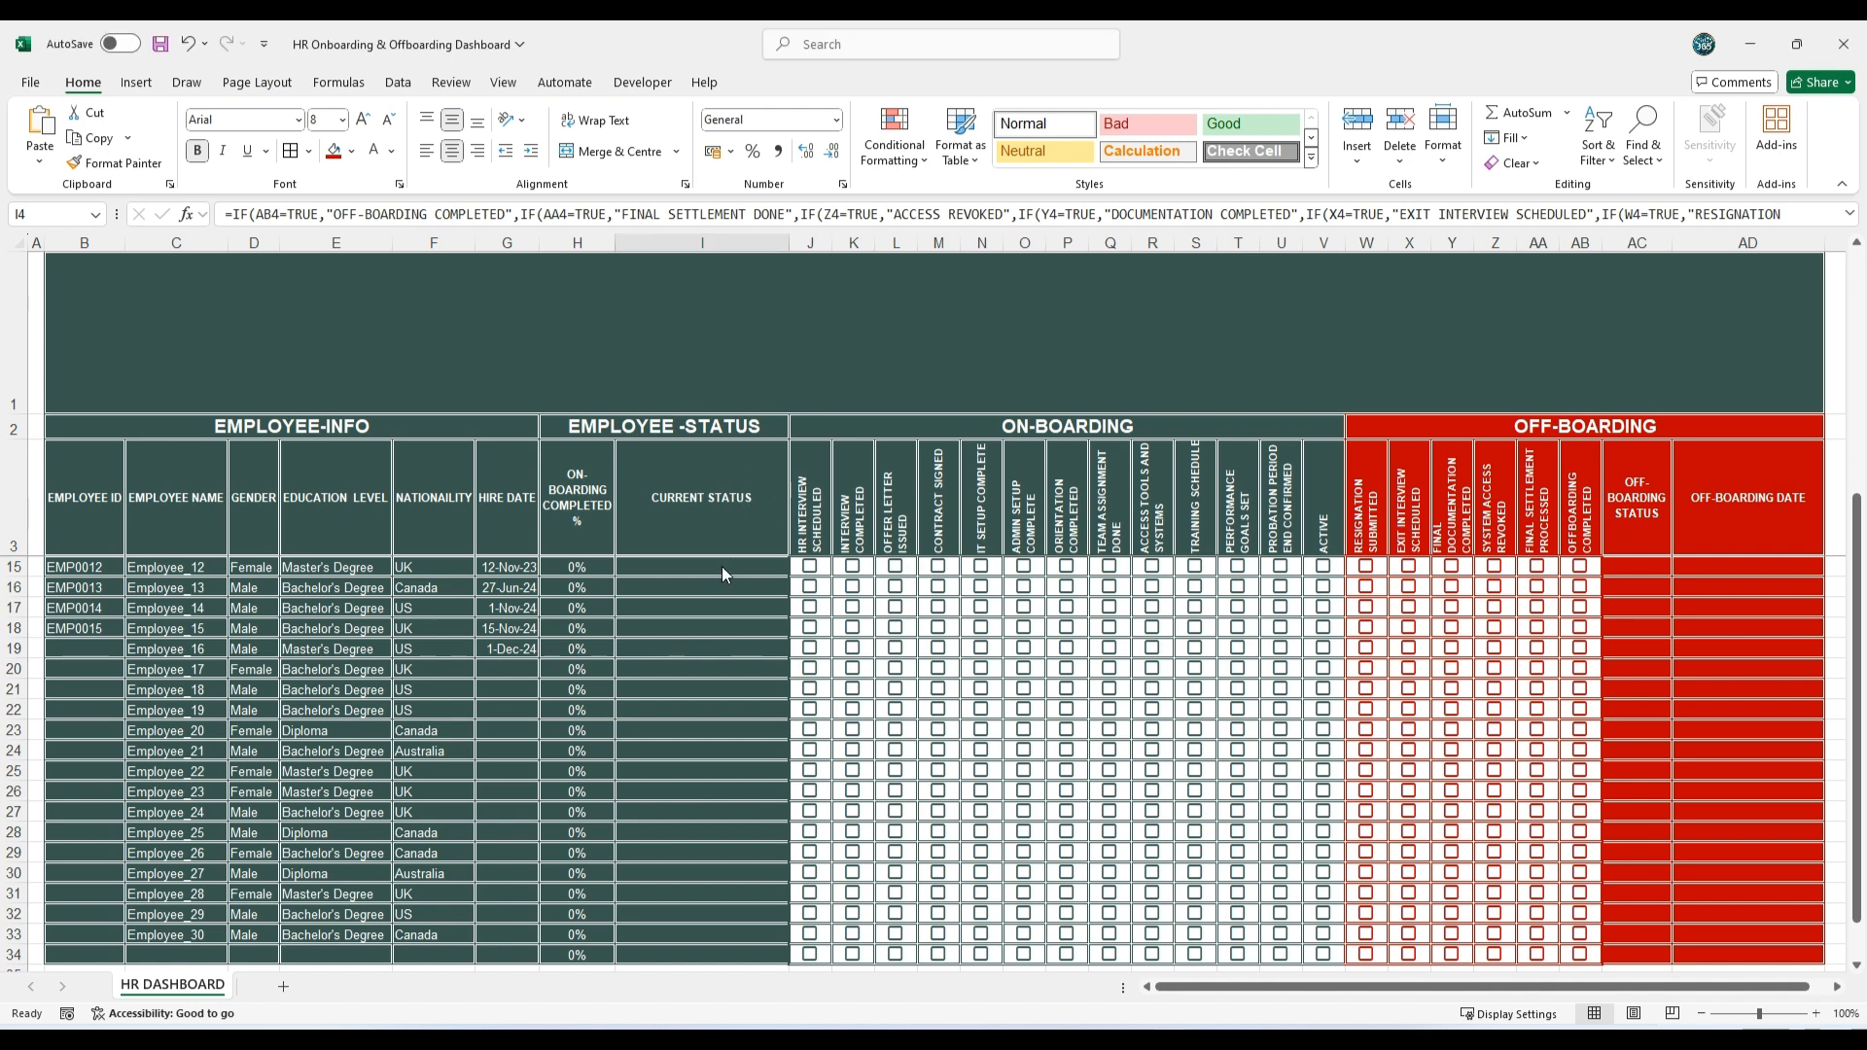
click(894, 131)
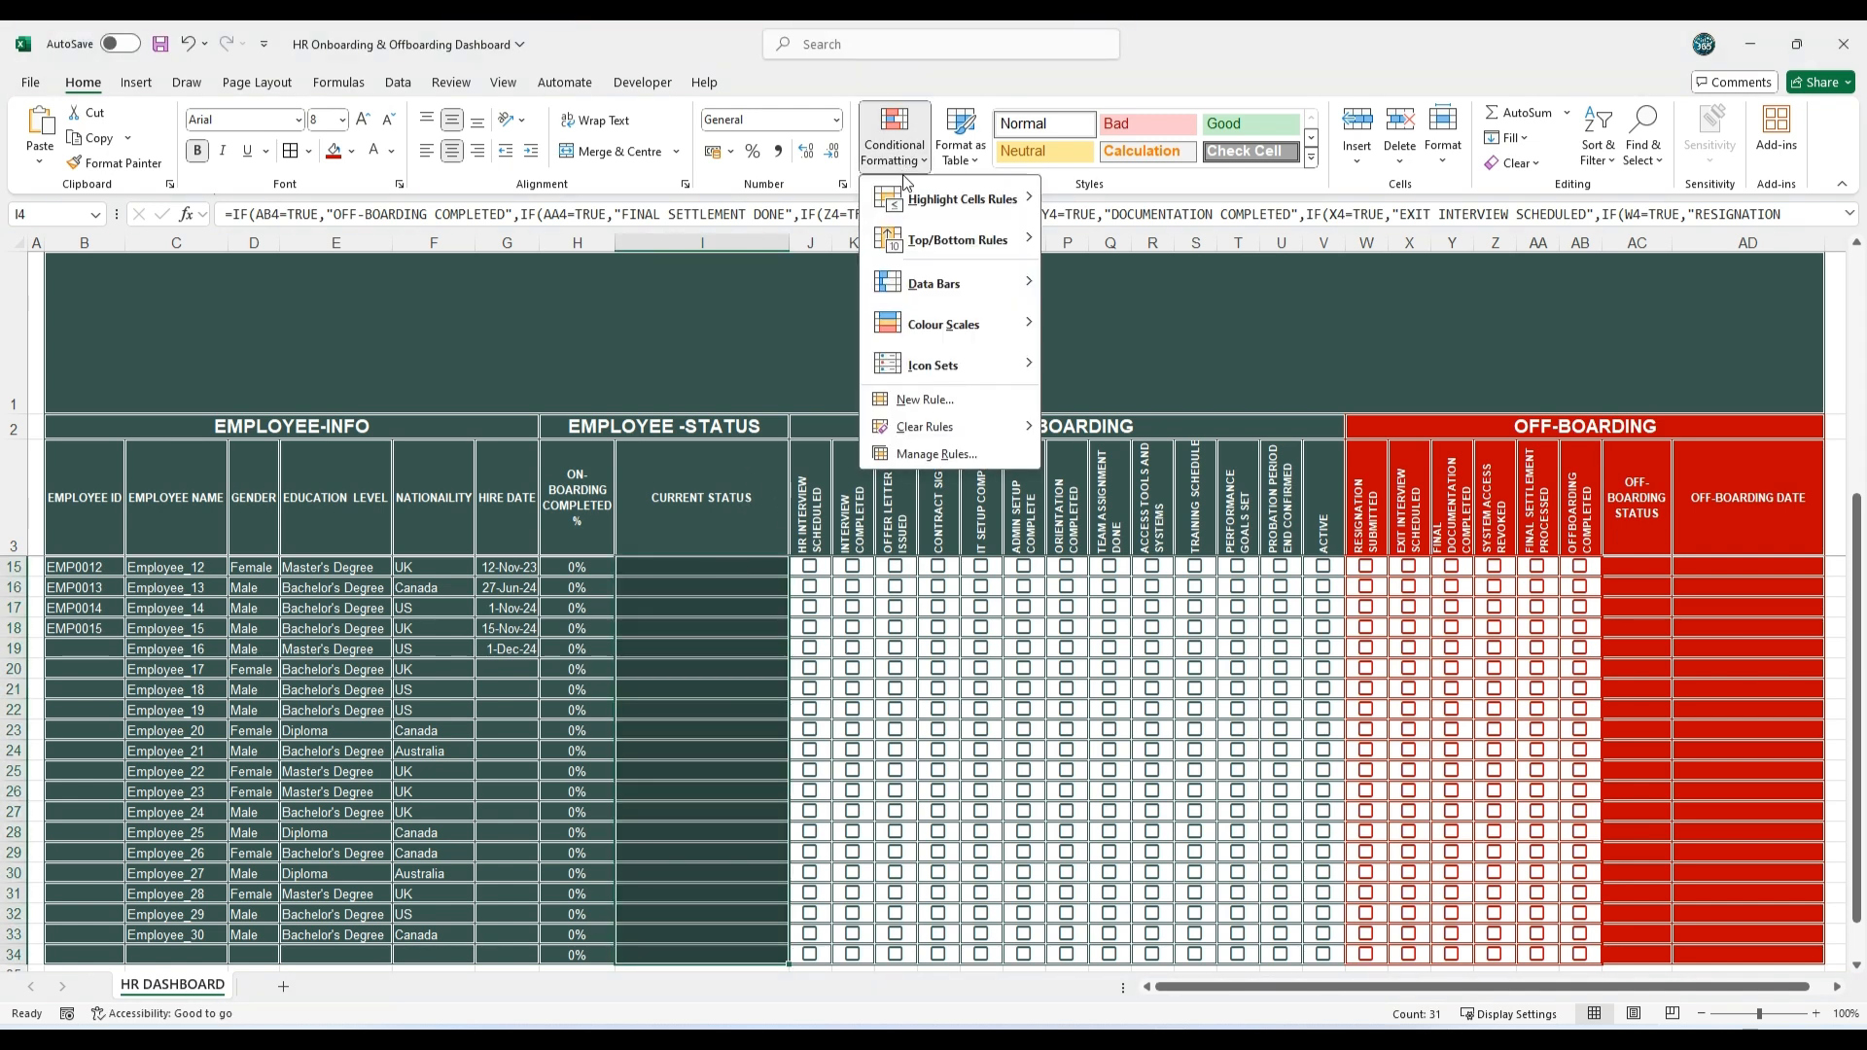
mouse_move(924, 204)
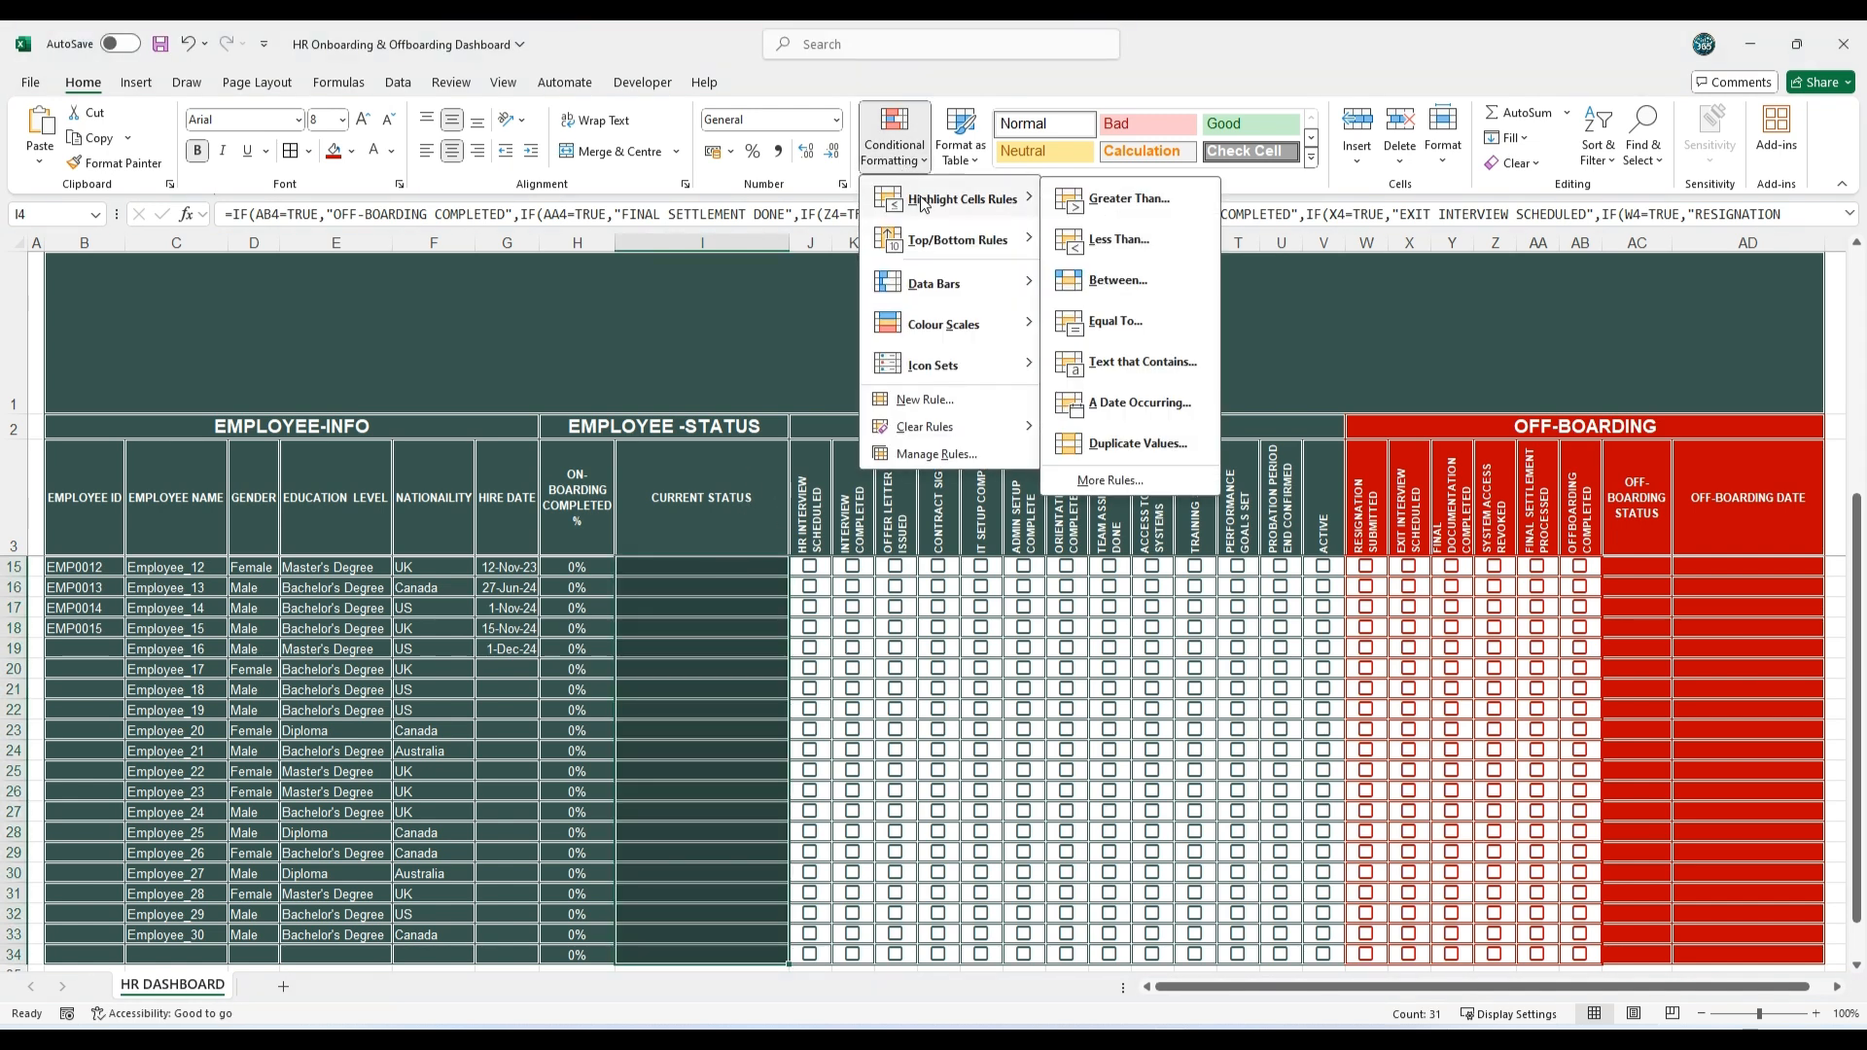
click(915, 399)
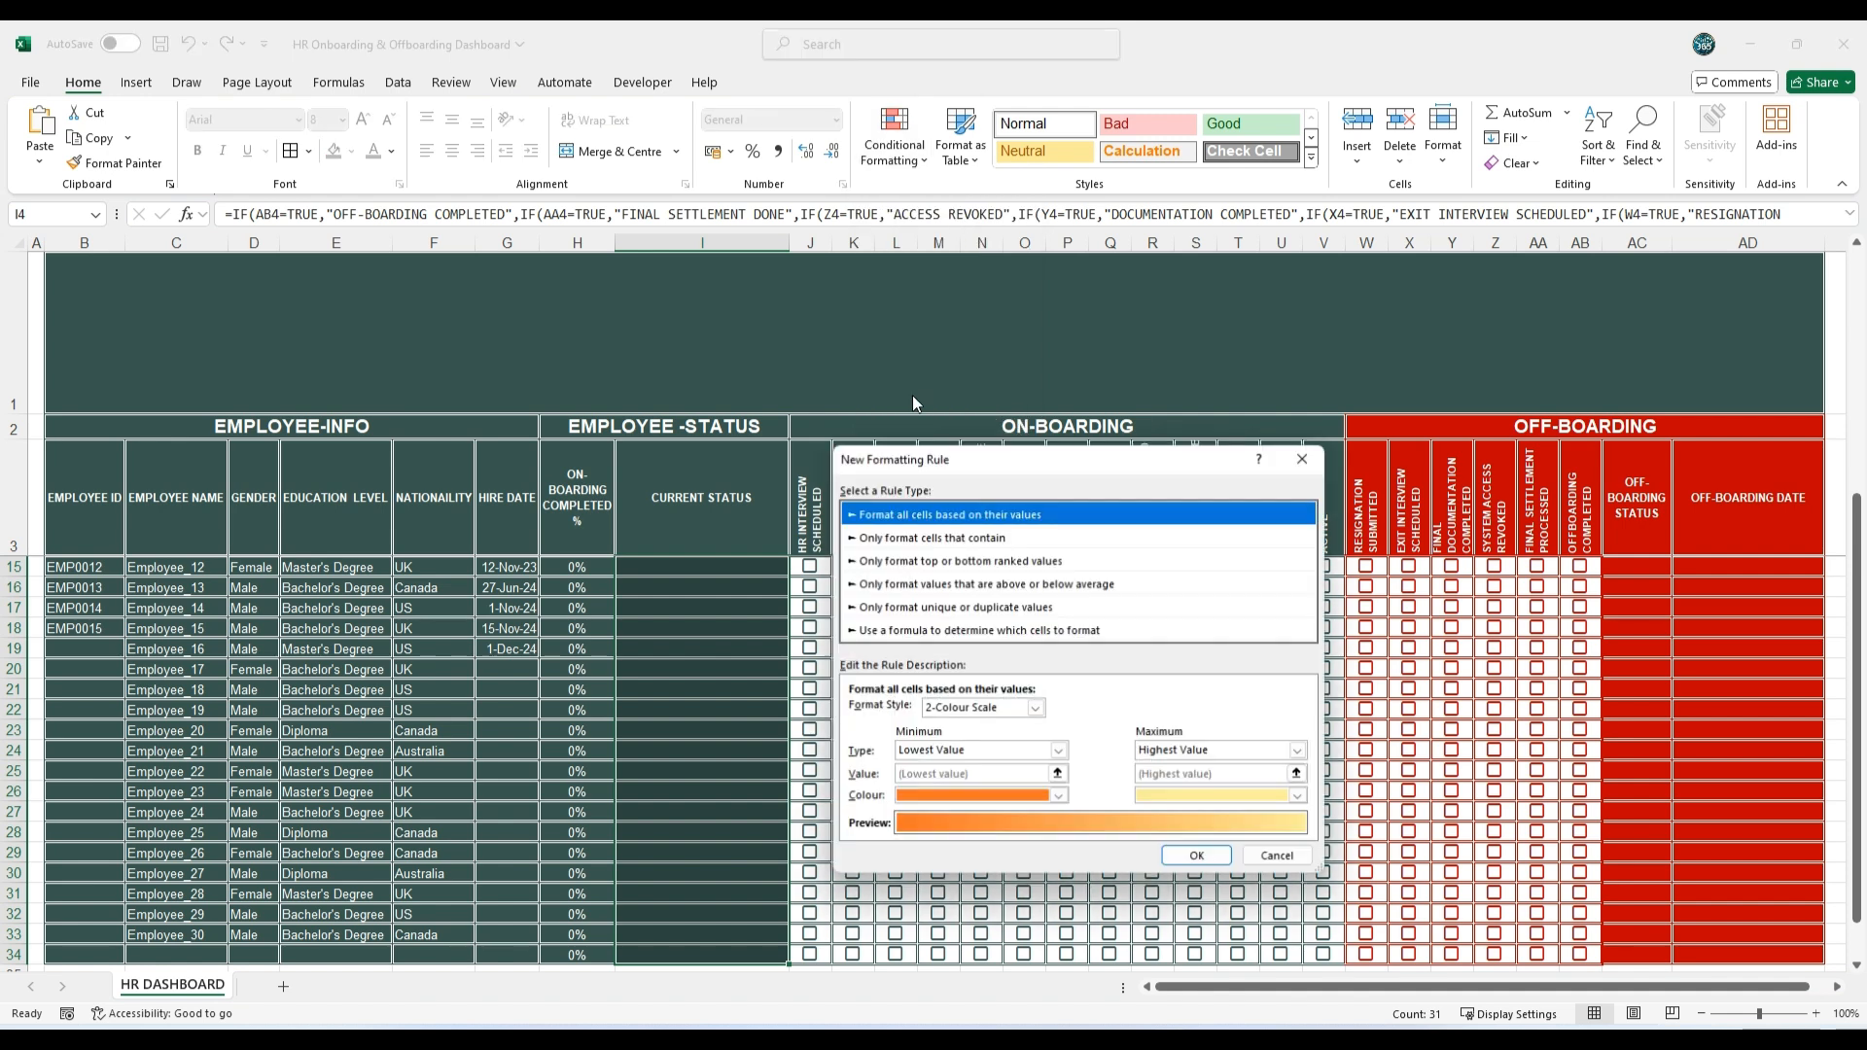
click(982, 631)
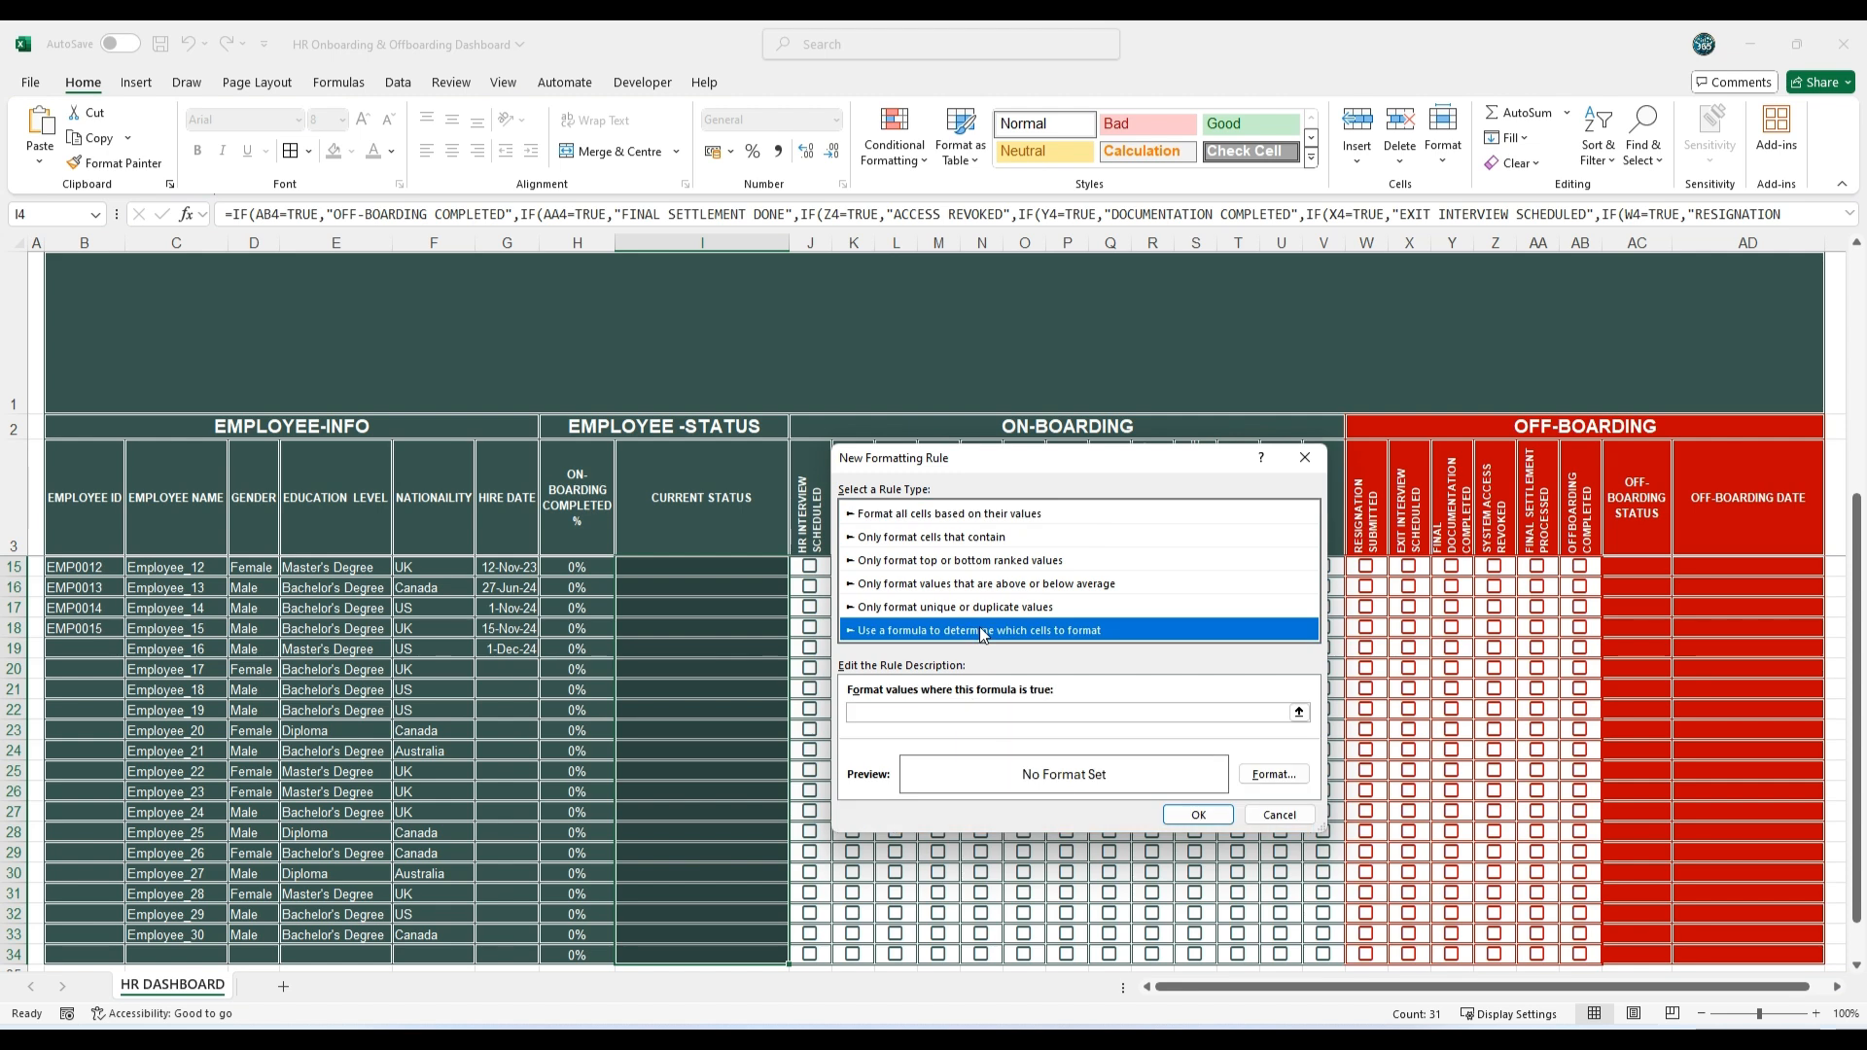
click(963, 713)
key(ctrl+v)
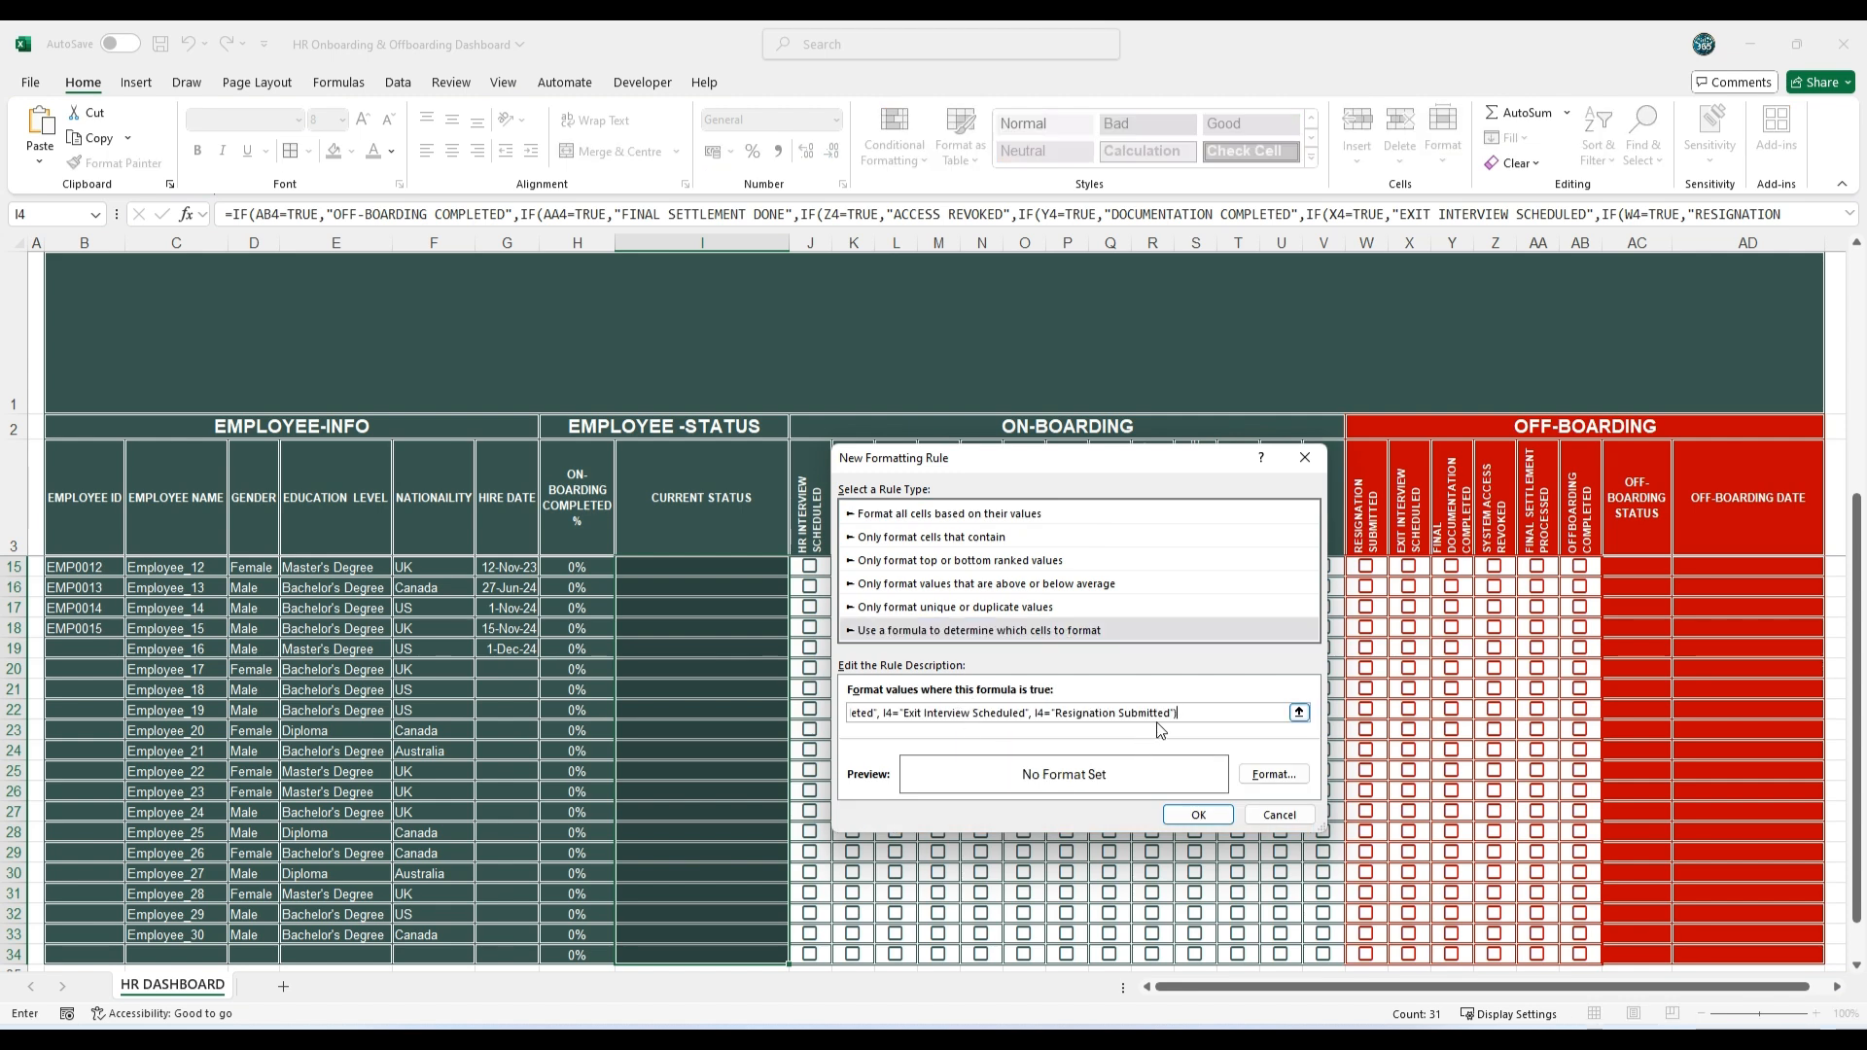
Step: Set the formula rule's font colour to the standard orange and apply the rule
click(1274, 774)
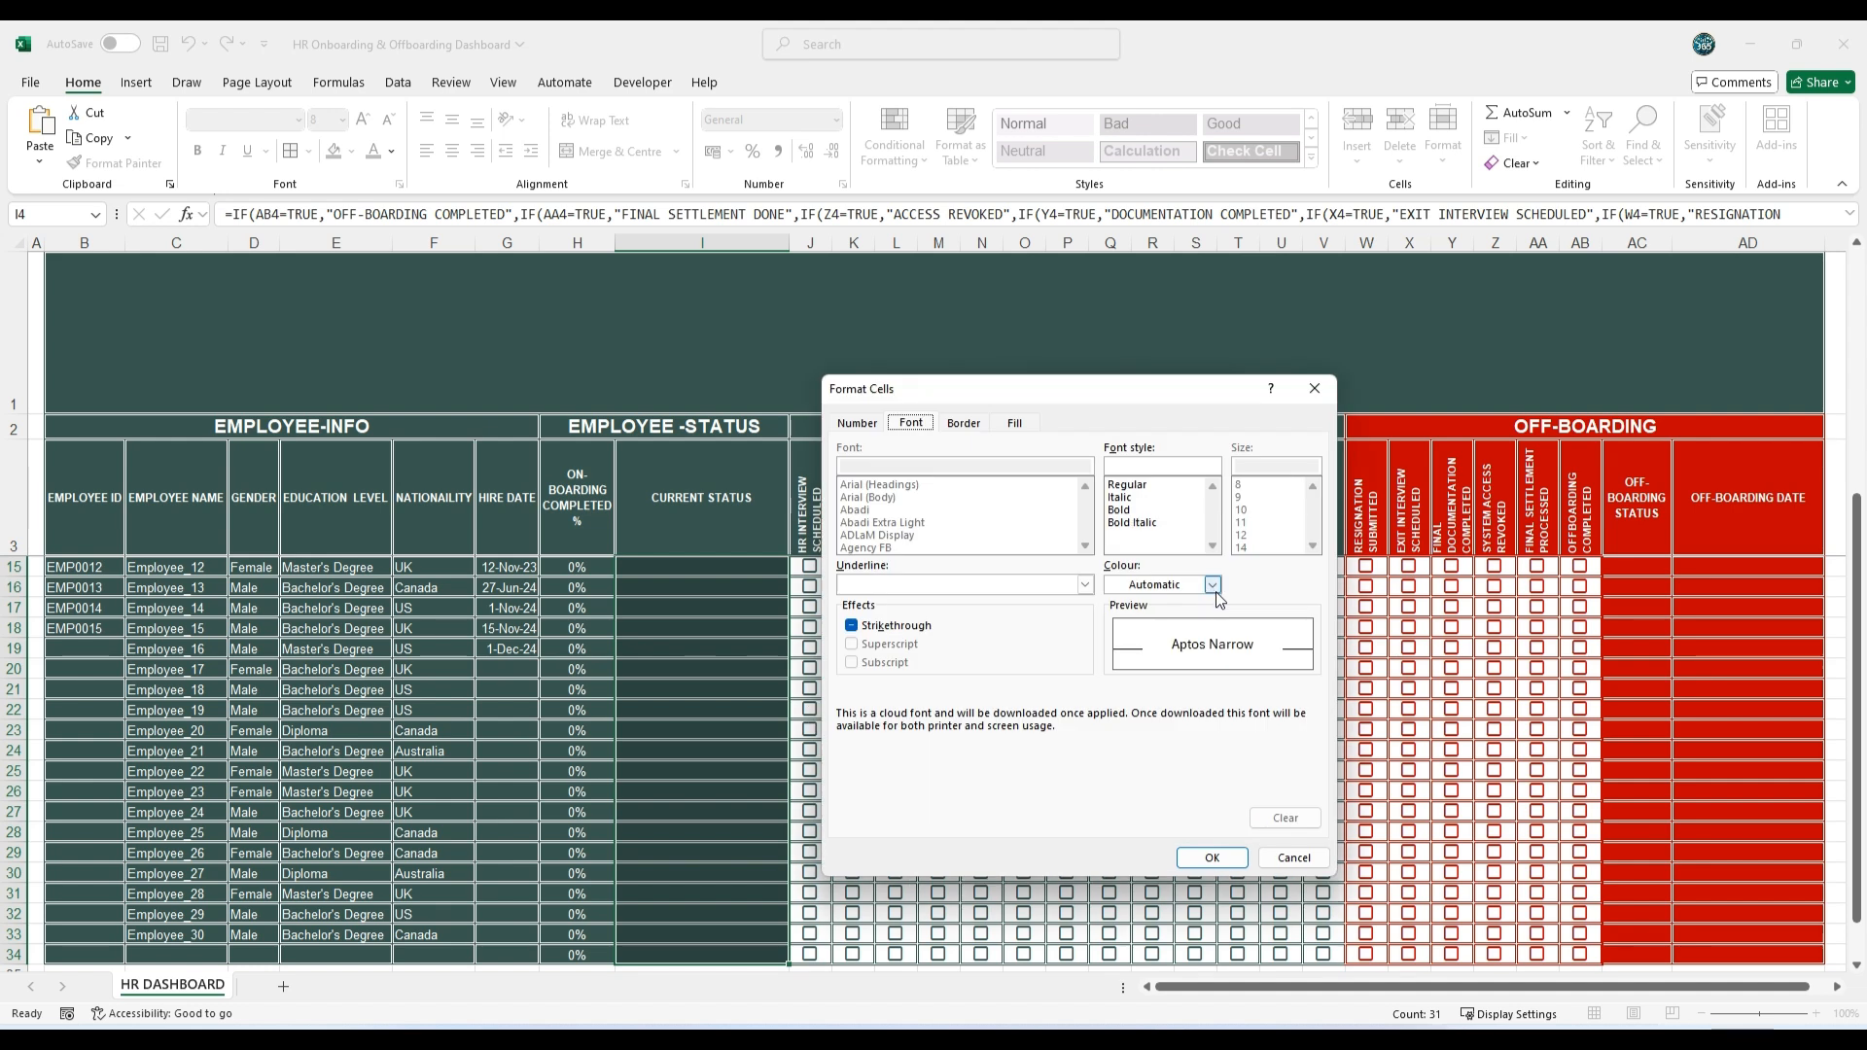
click(1213, 584)
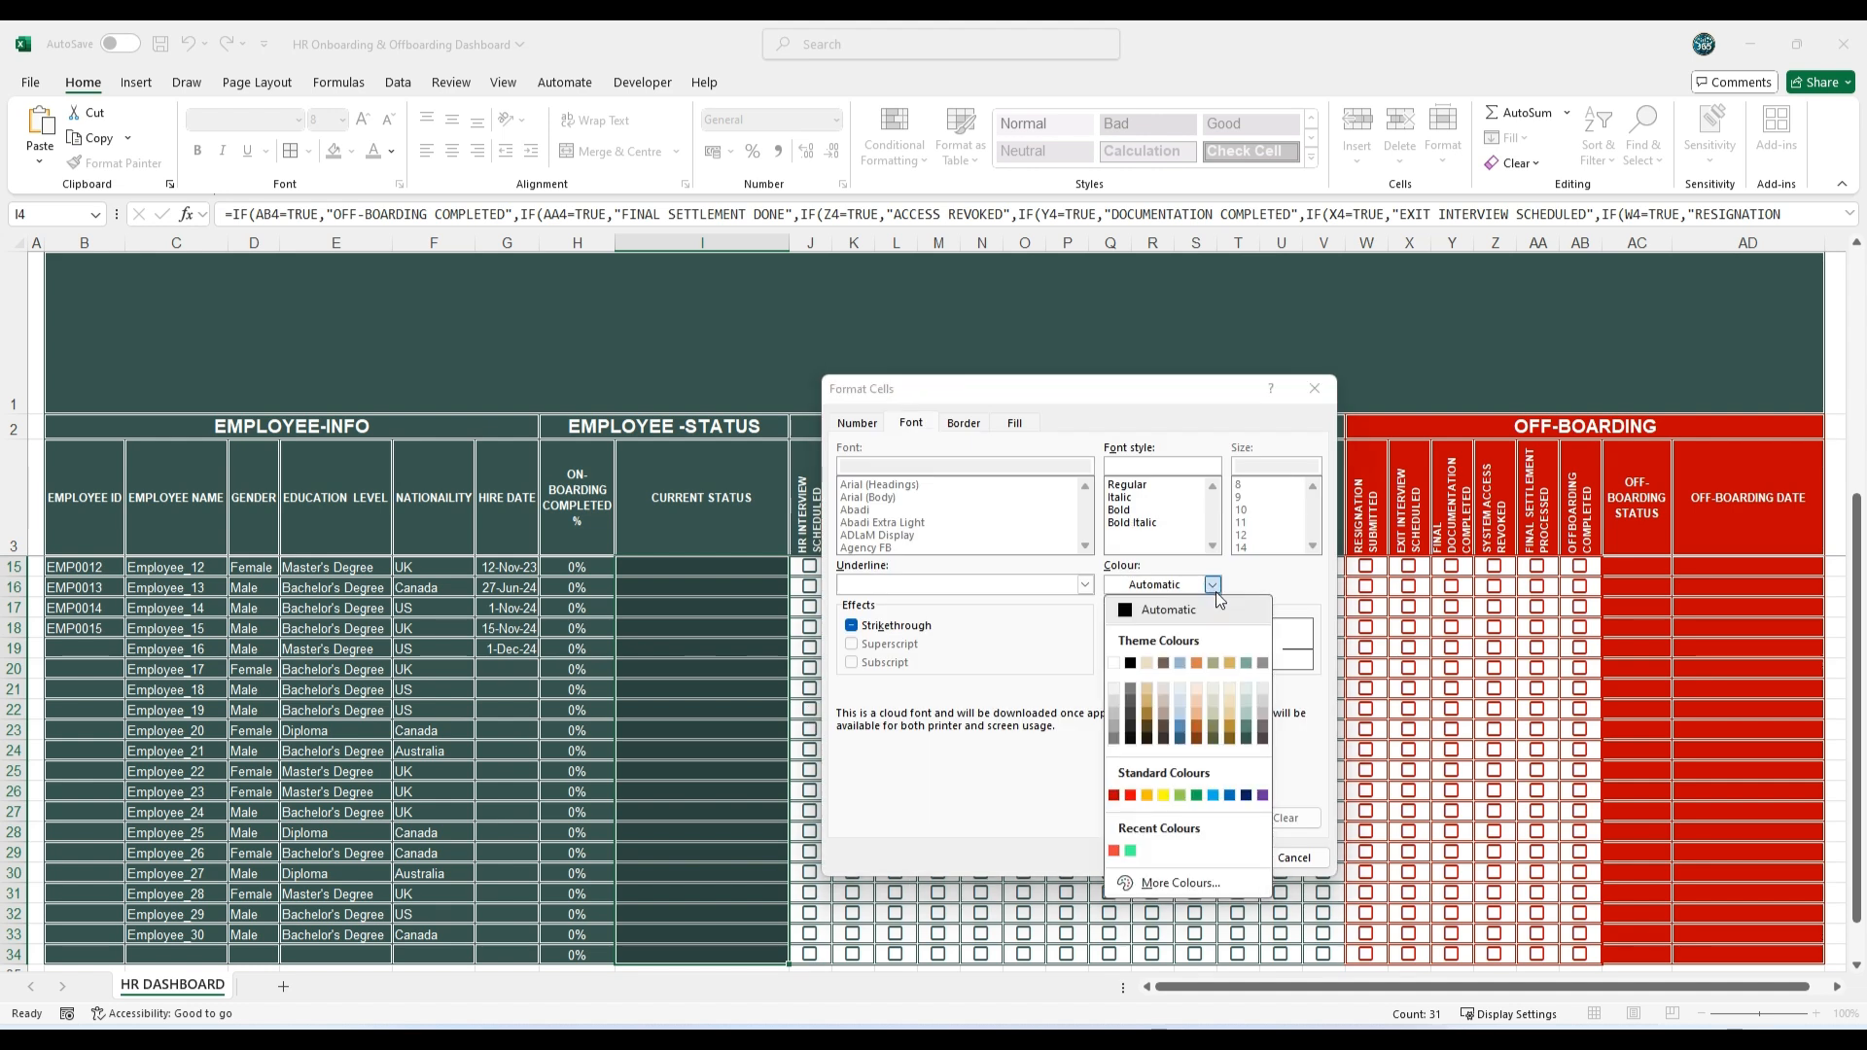
click(1146, 797)
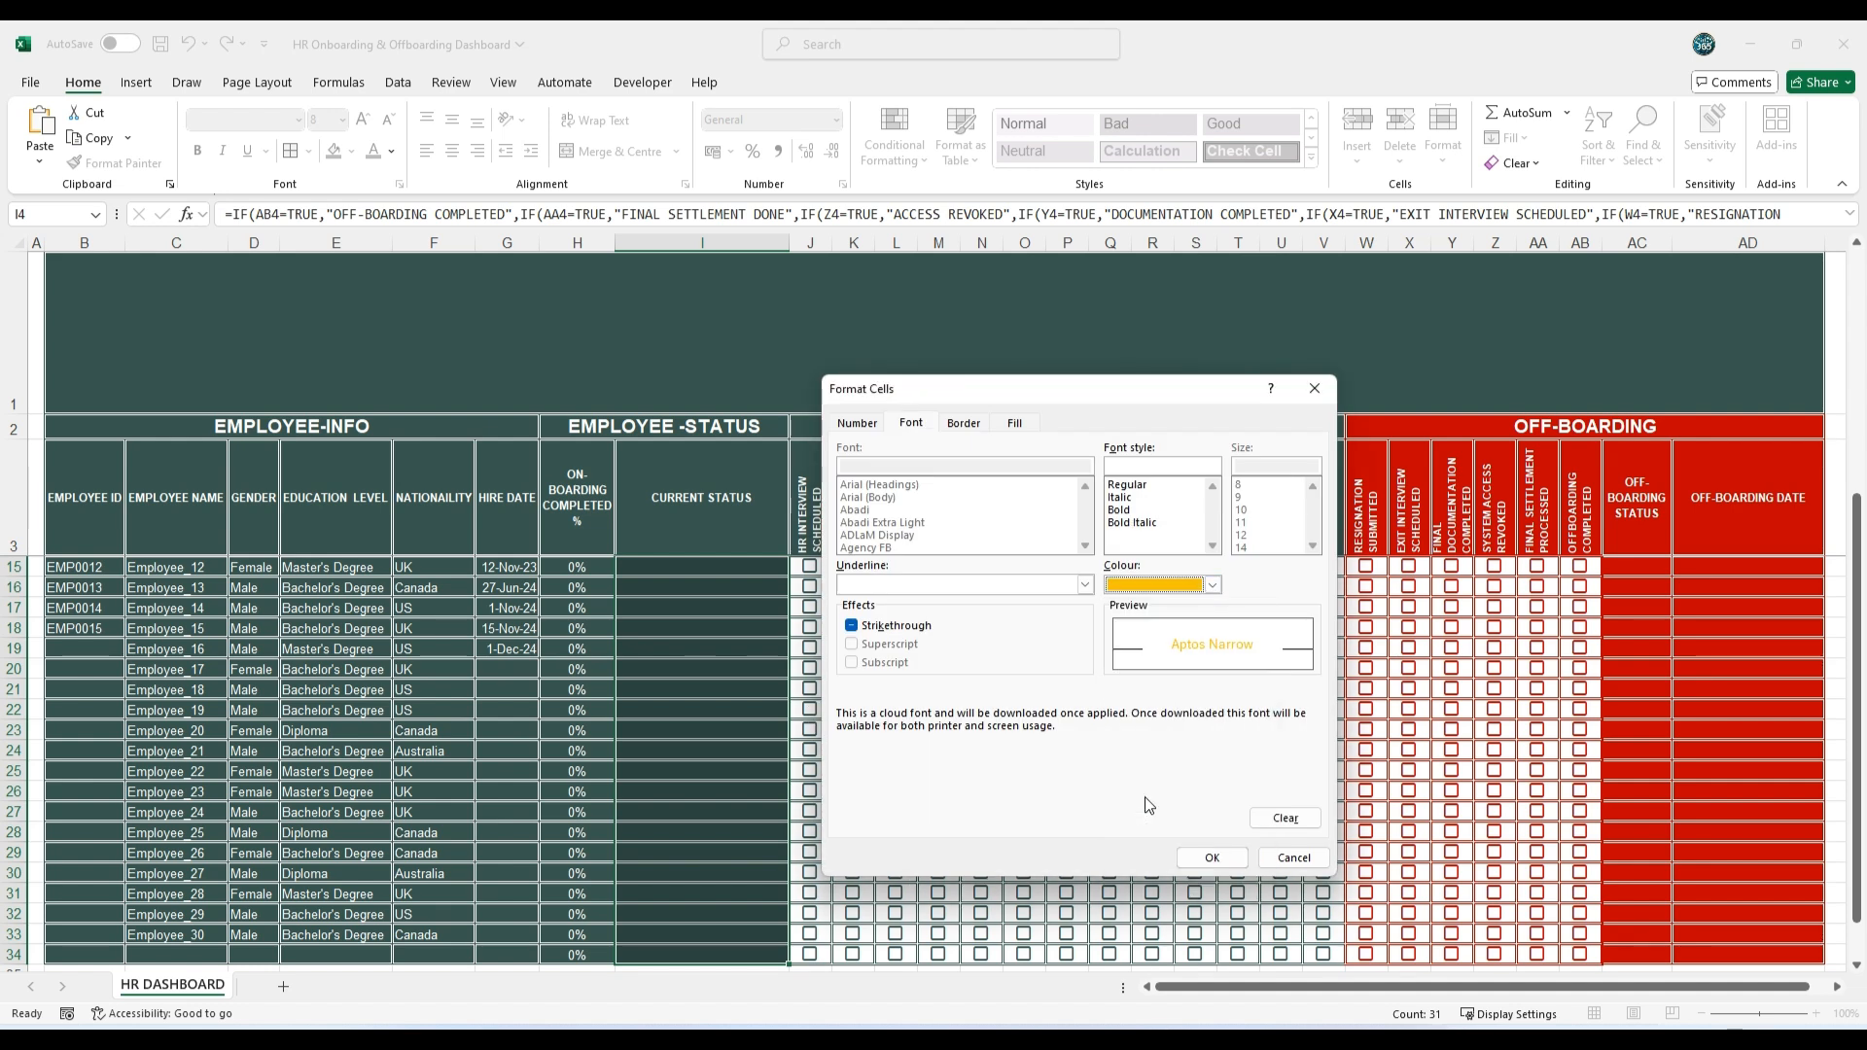
click(1211, 859)
click(1194, 774)
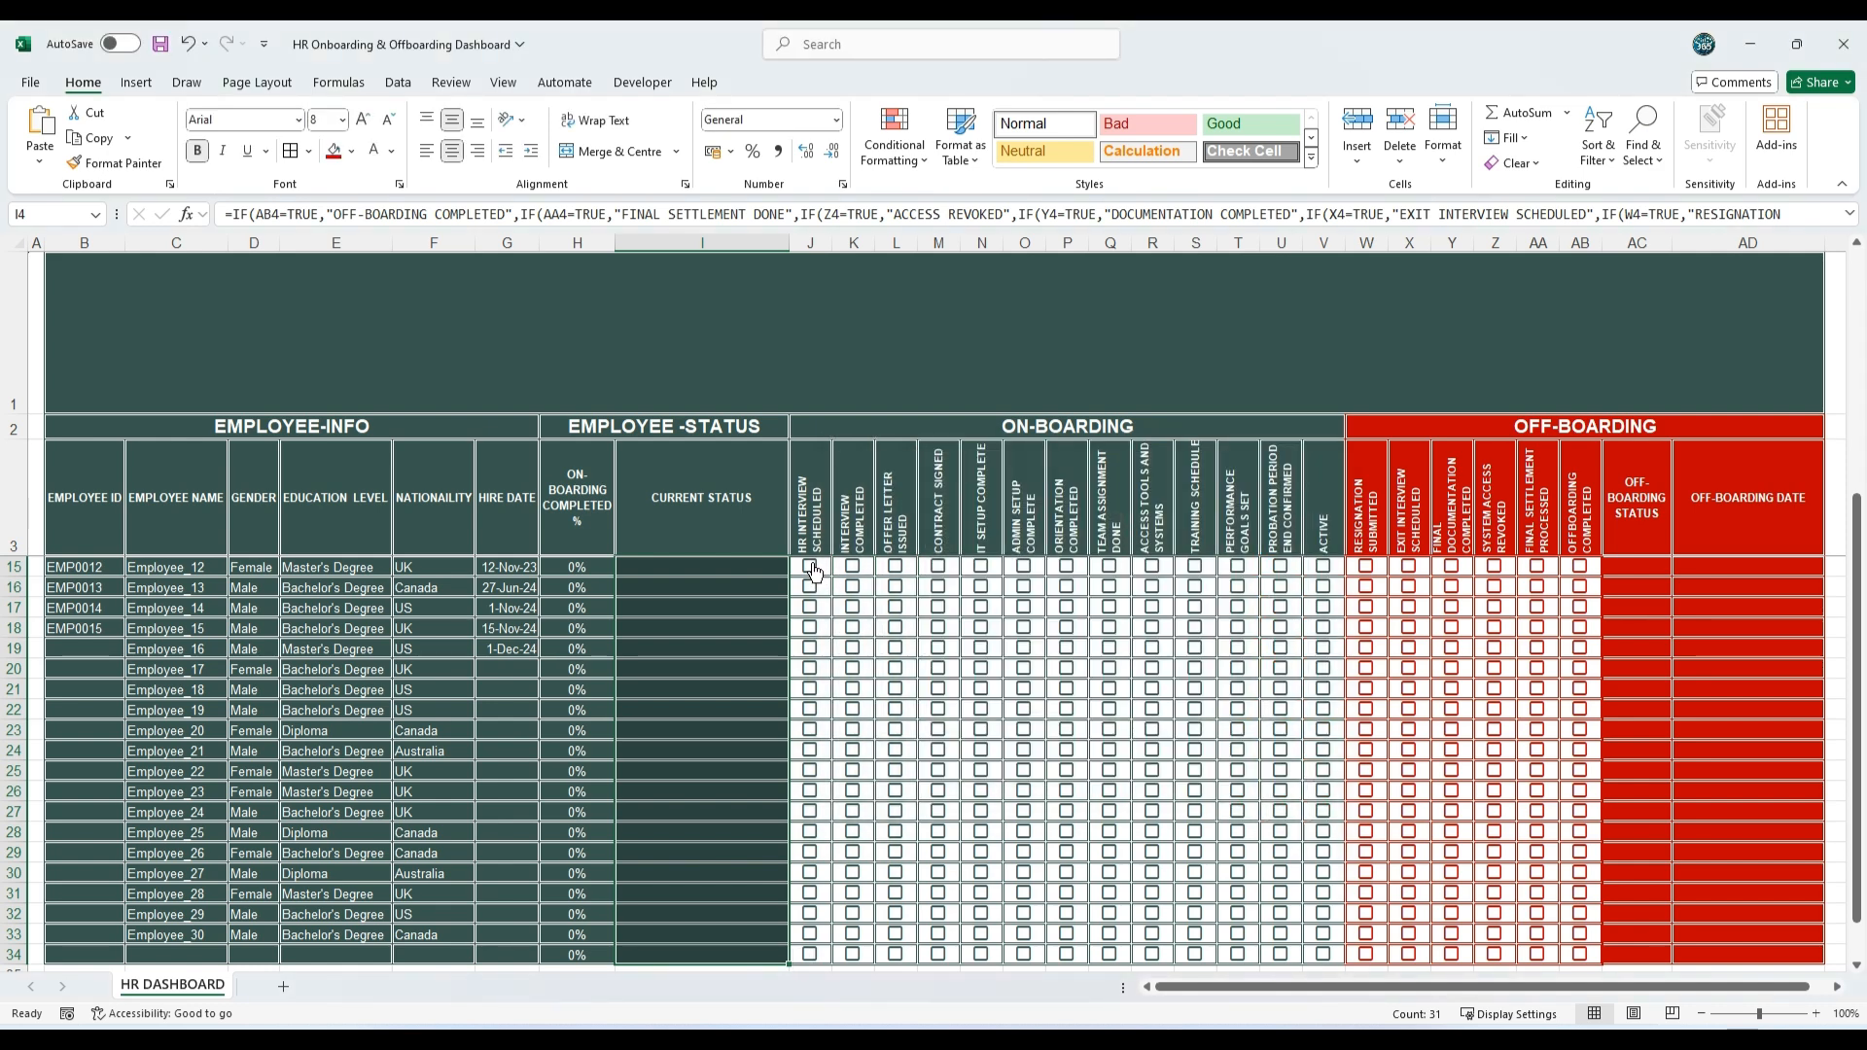
Step: Test the status formula by ticking every on-boarding checkbox in row 15, from HR Interview Scheduled through Active
click(857, 377)
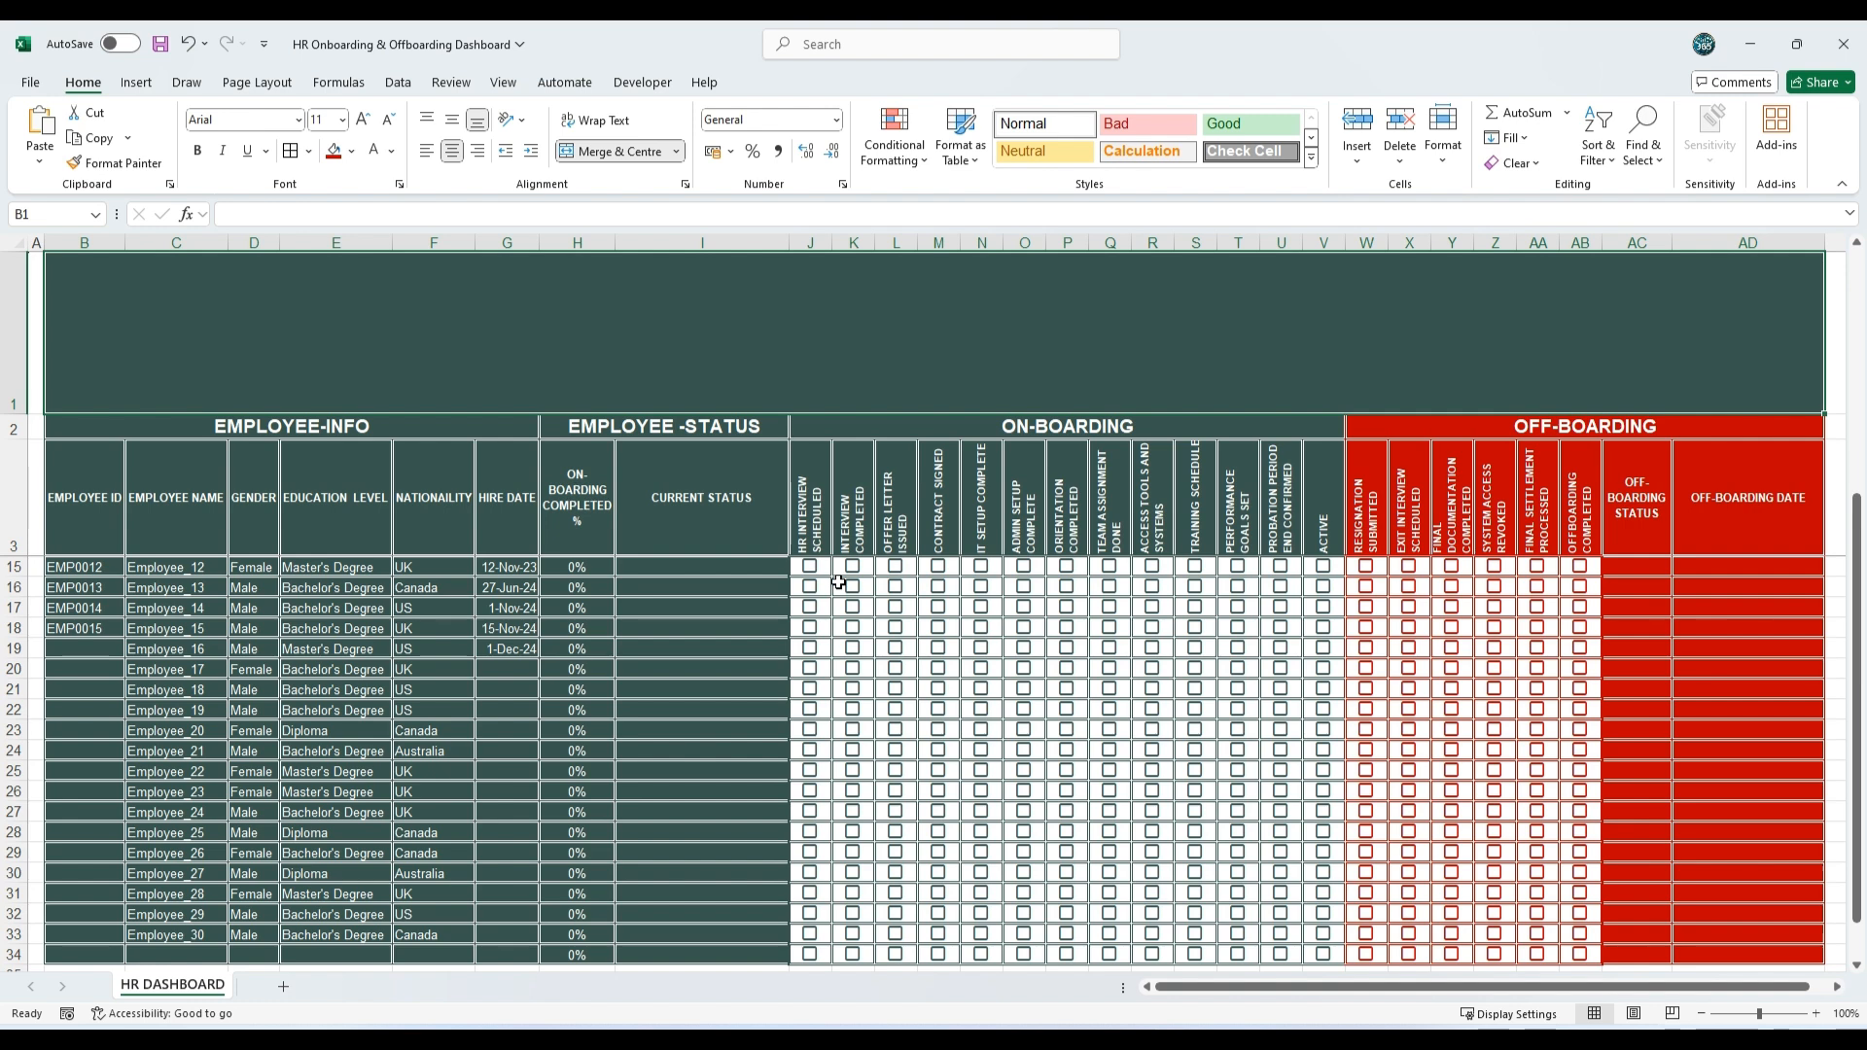
click(810, 567)
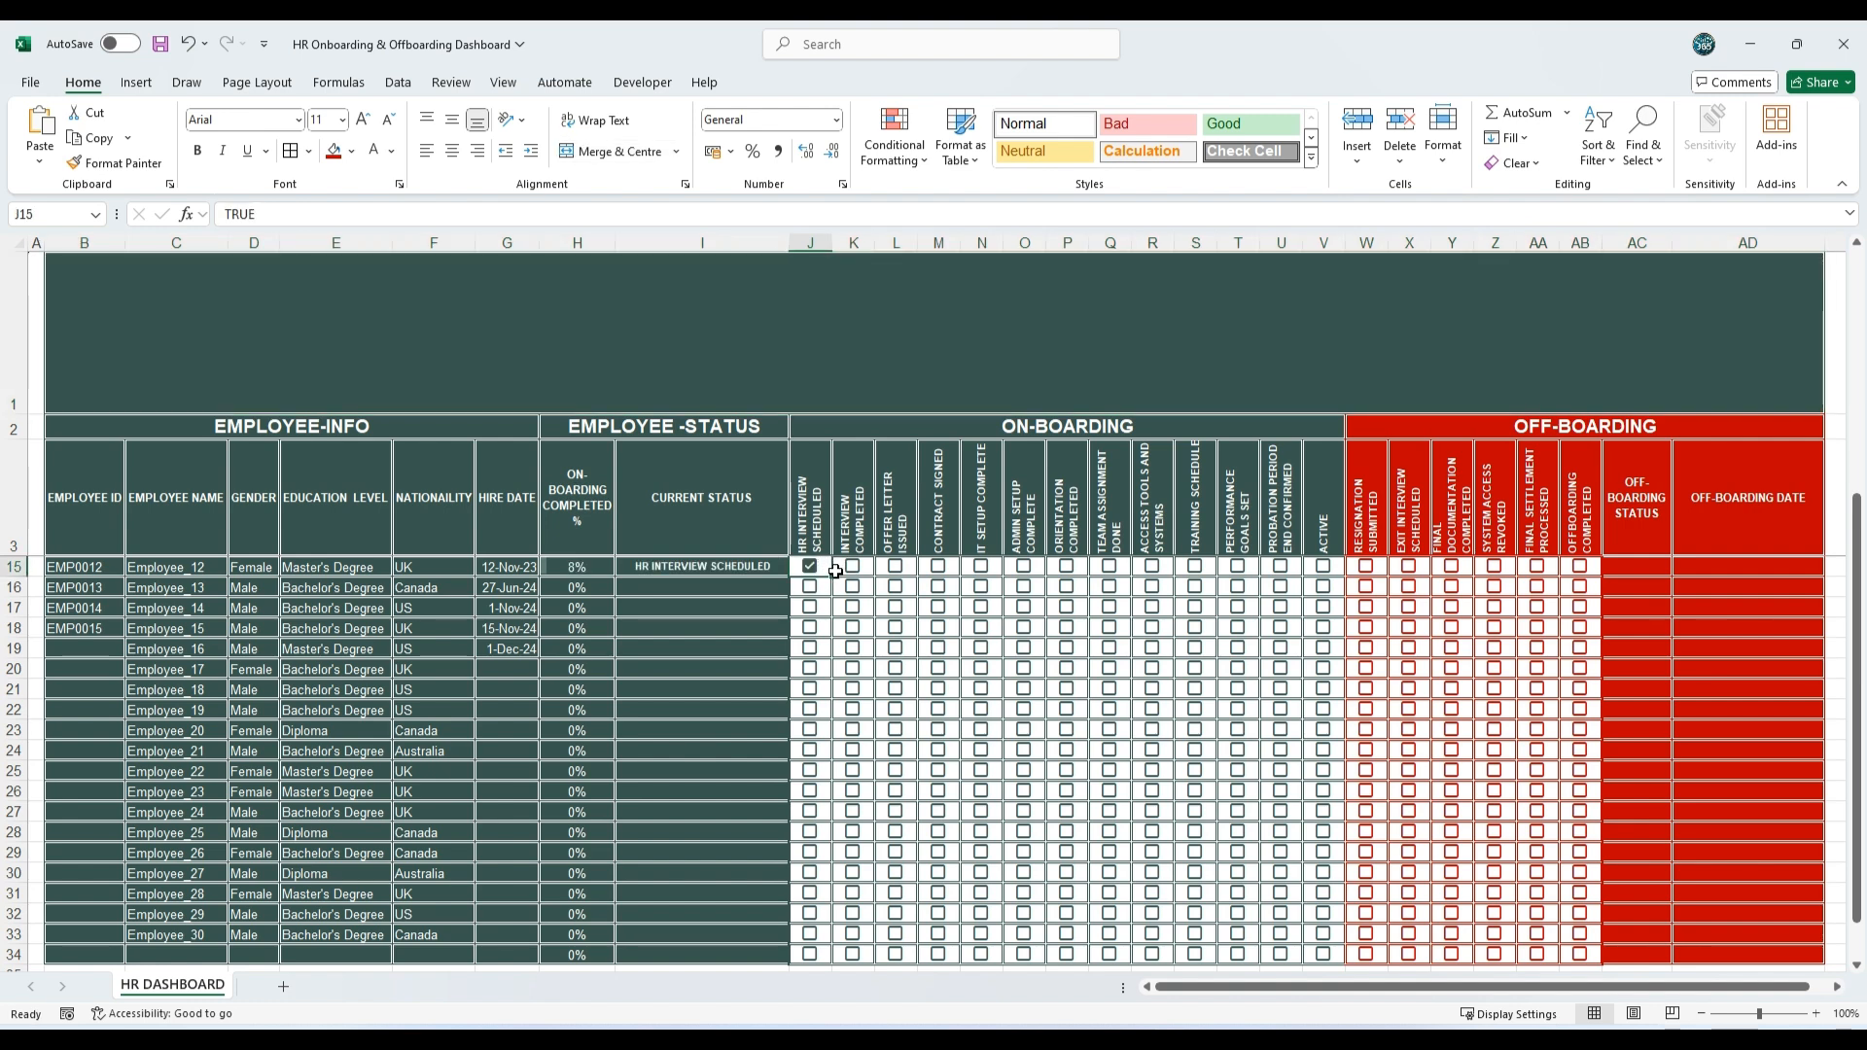
drag(833, 576, 1280, 577)
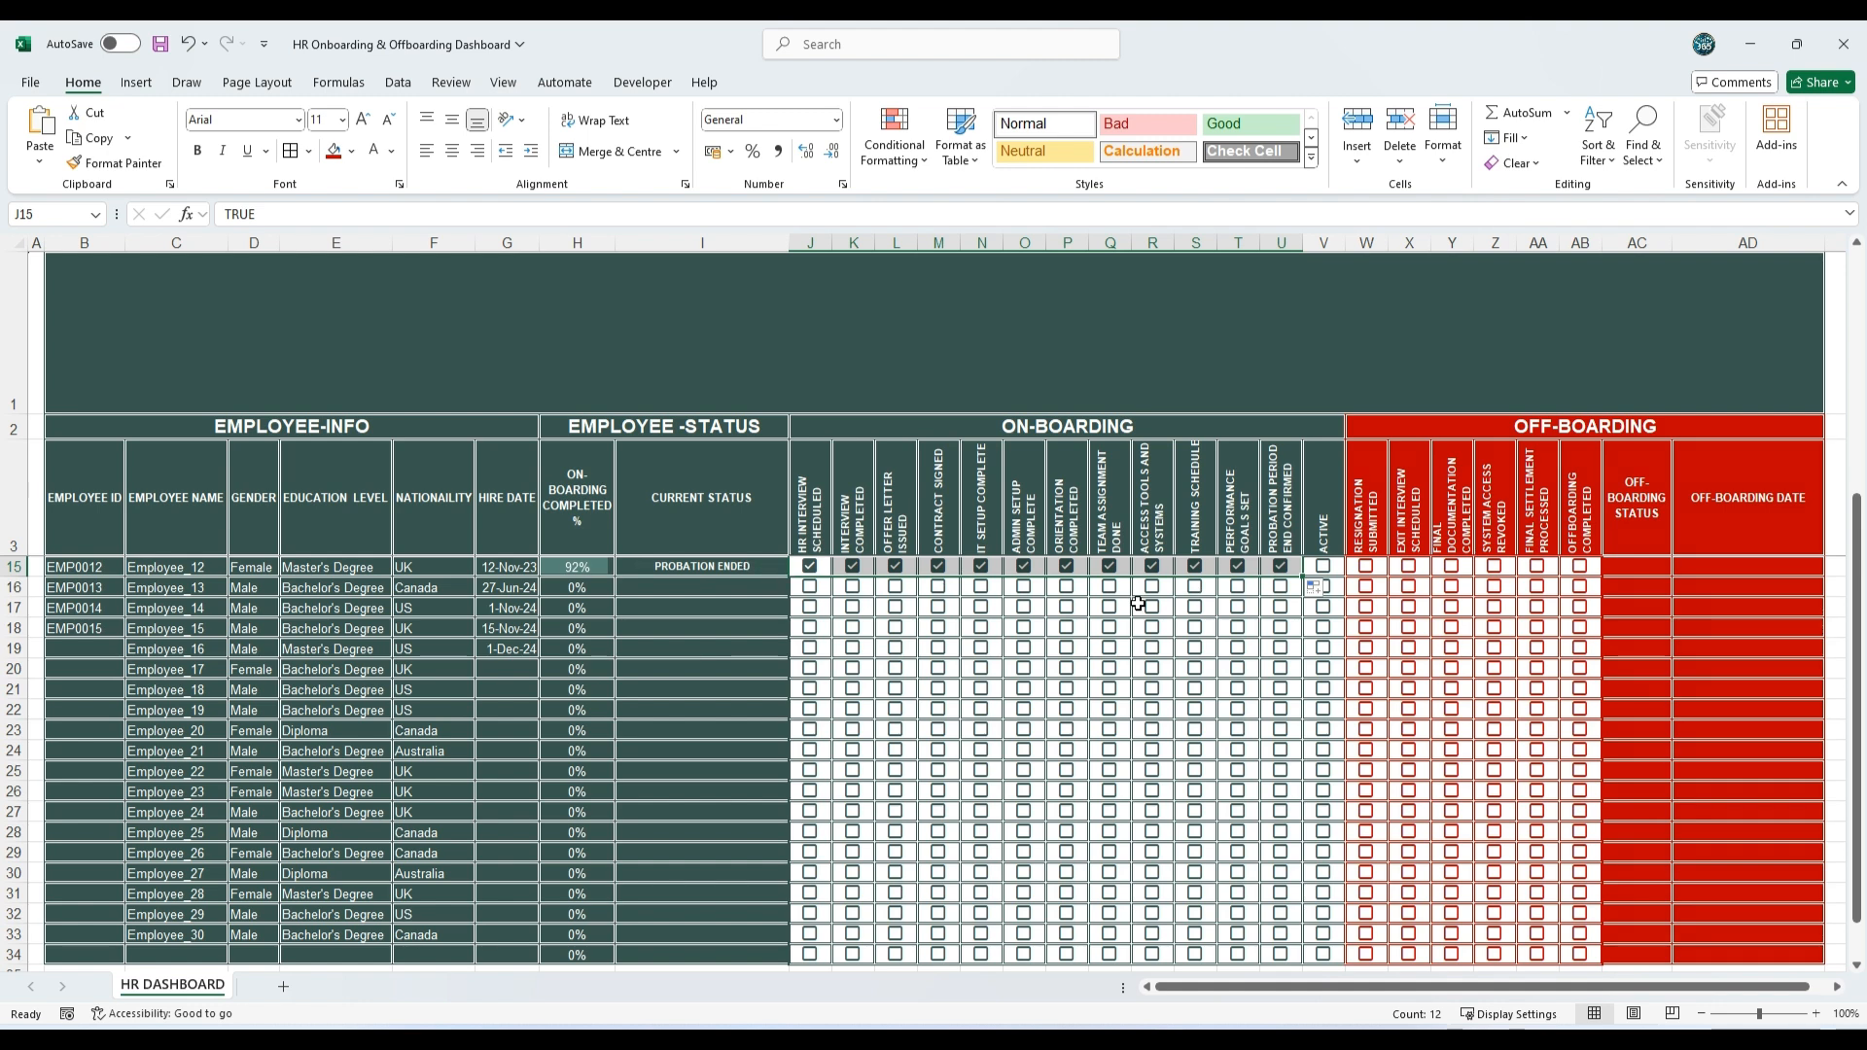
click(1324, 568)
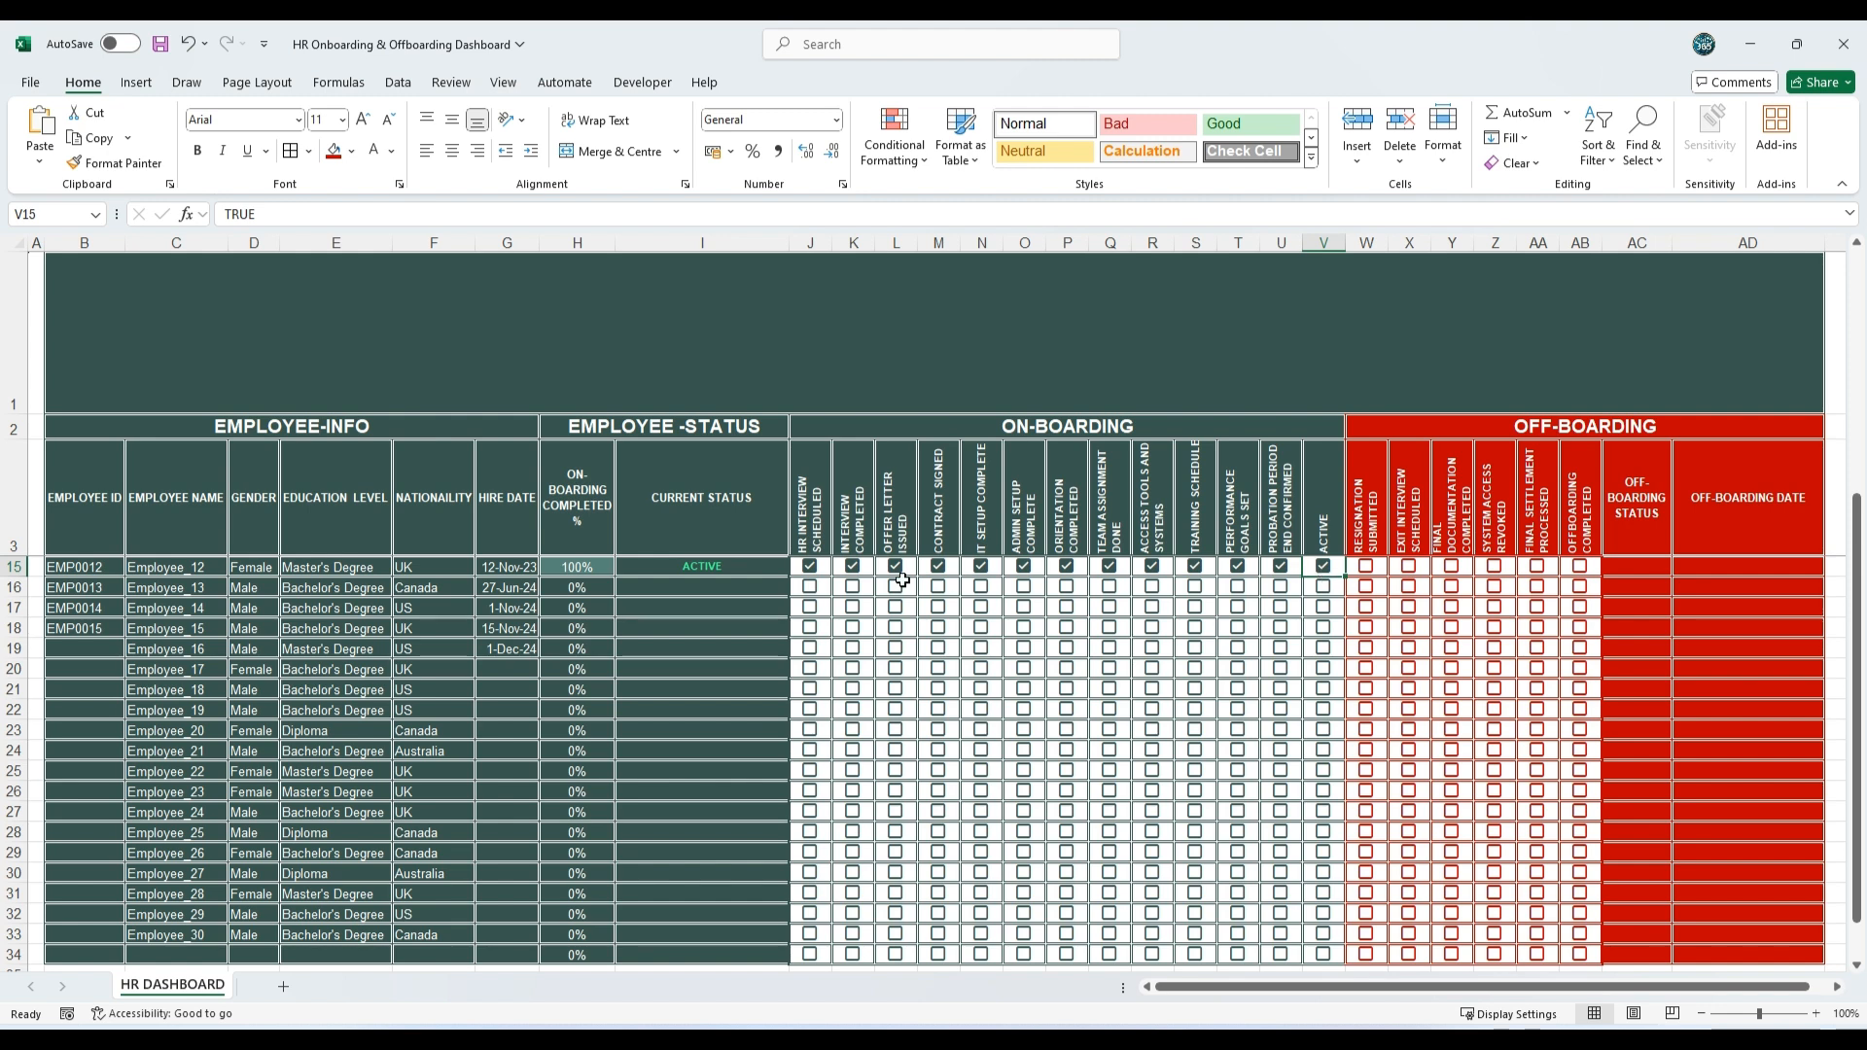
Step: Tick the off-boarding checkboxes in row 15 one after another, from Resignation Submitted through Offboarding Completed
click(1365, 566)
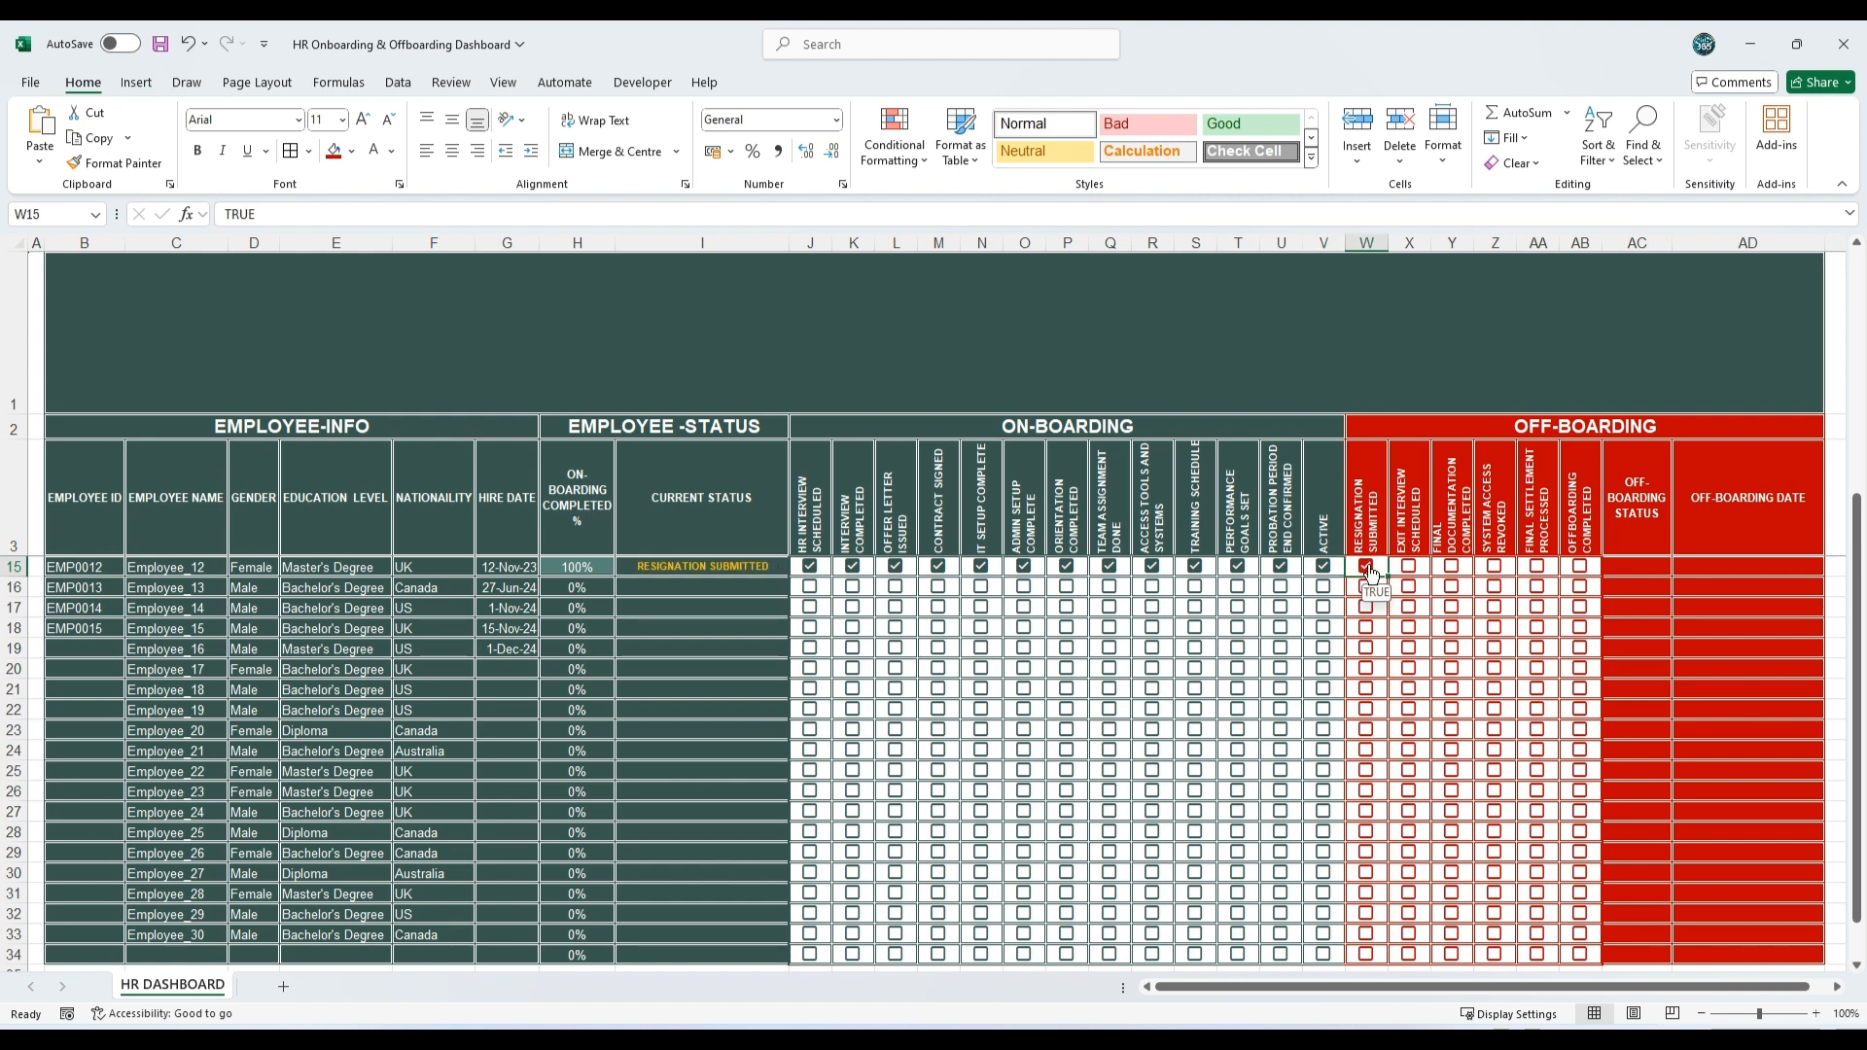
click(1408, 565)
click(1451, 566)
click(1494, 566)
click(1536, 566)
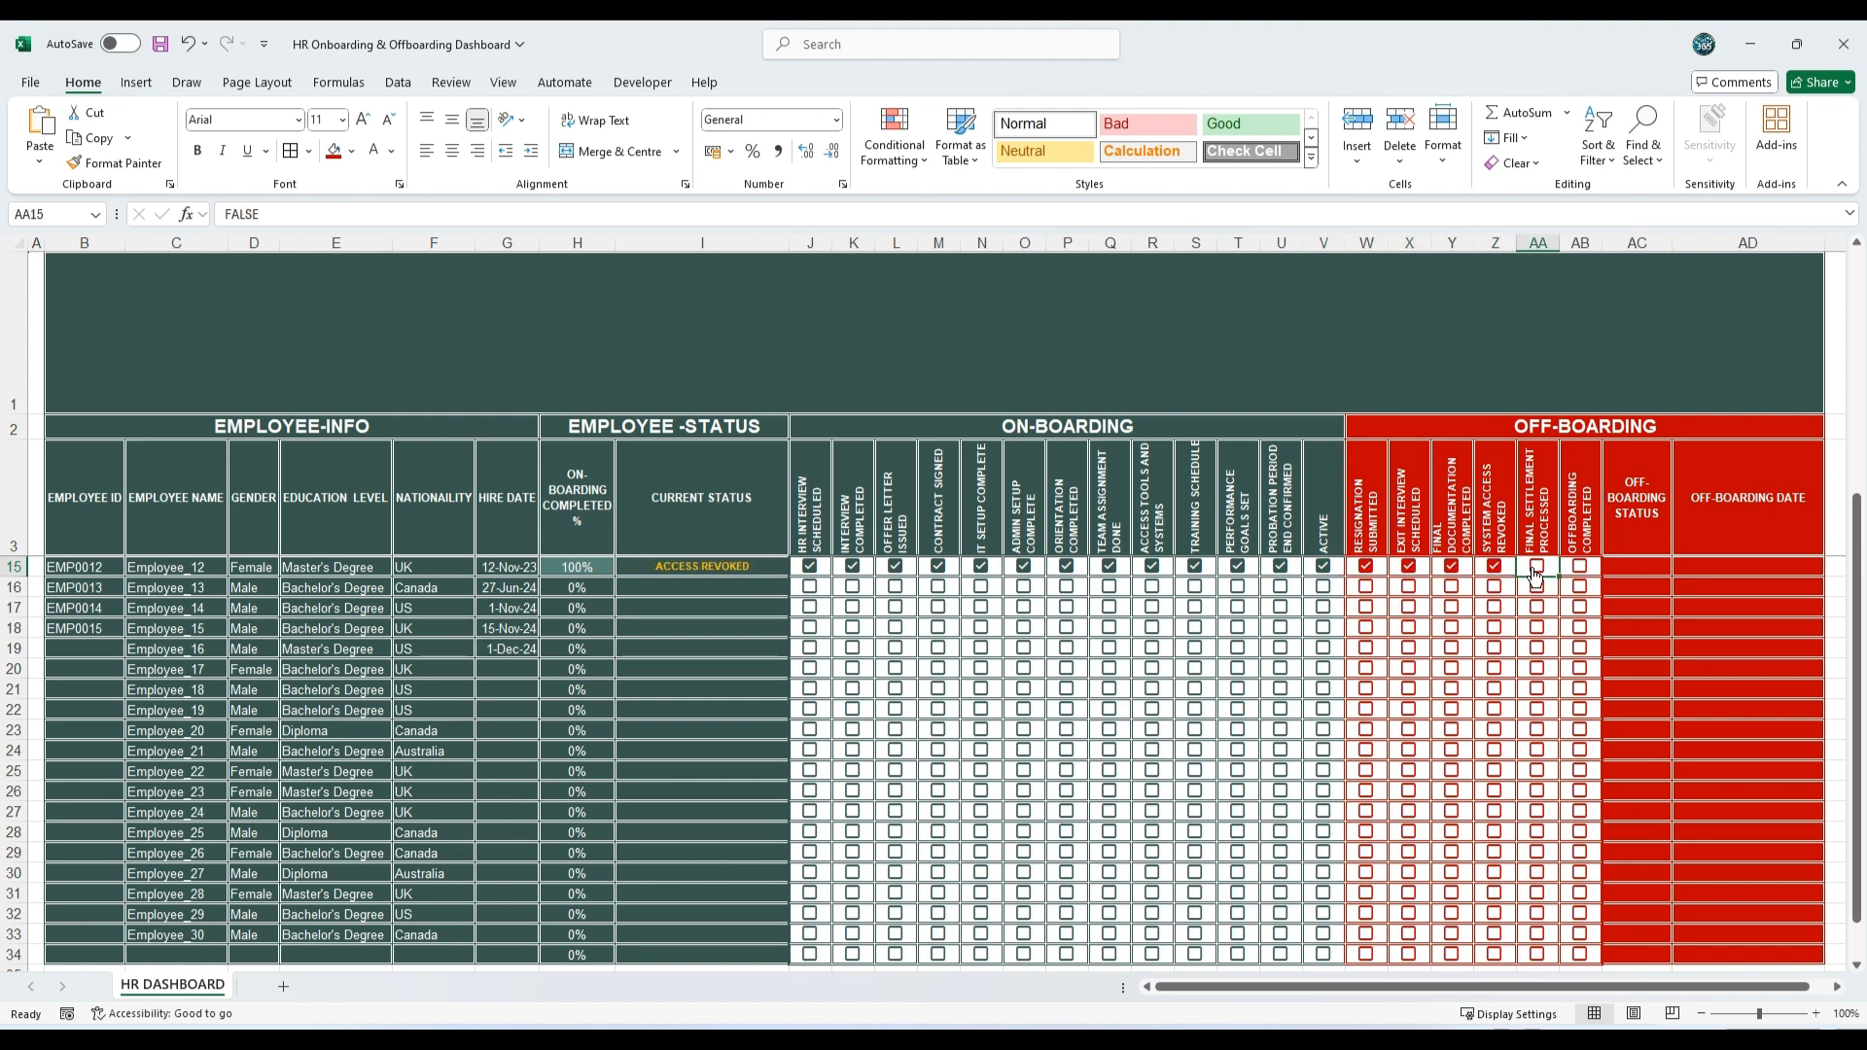
click(1583, 571)
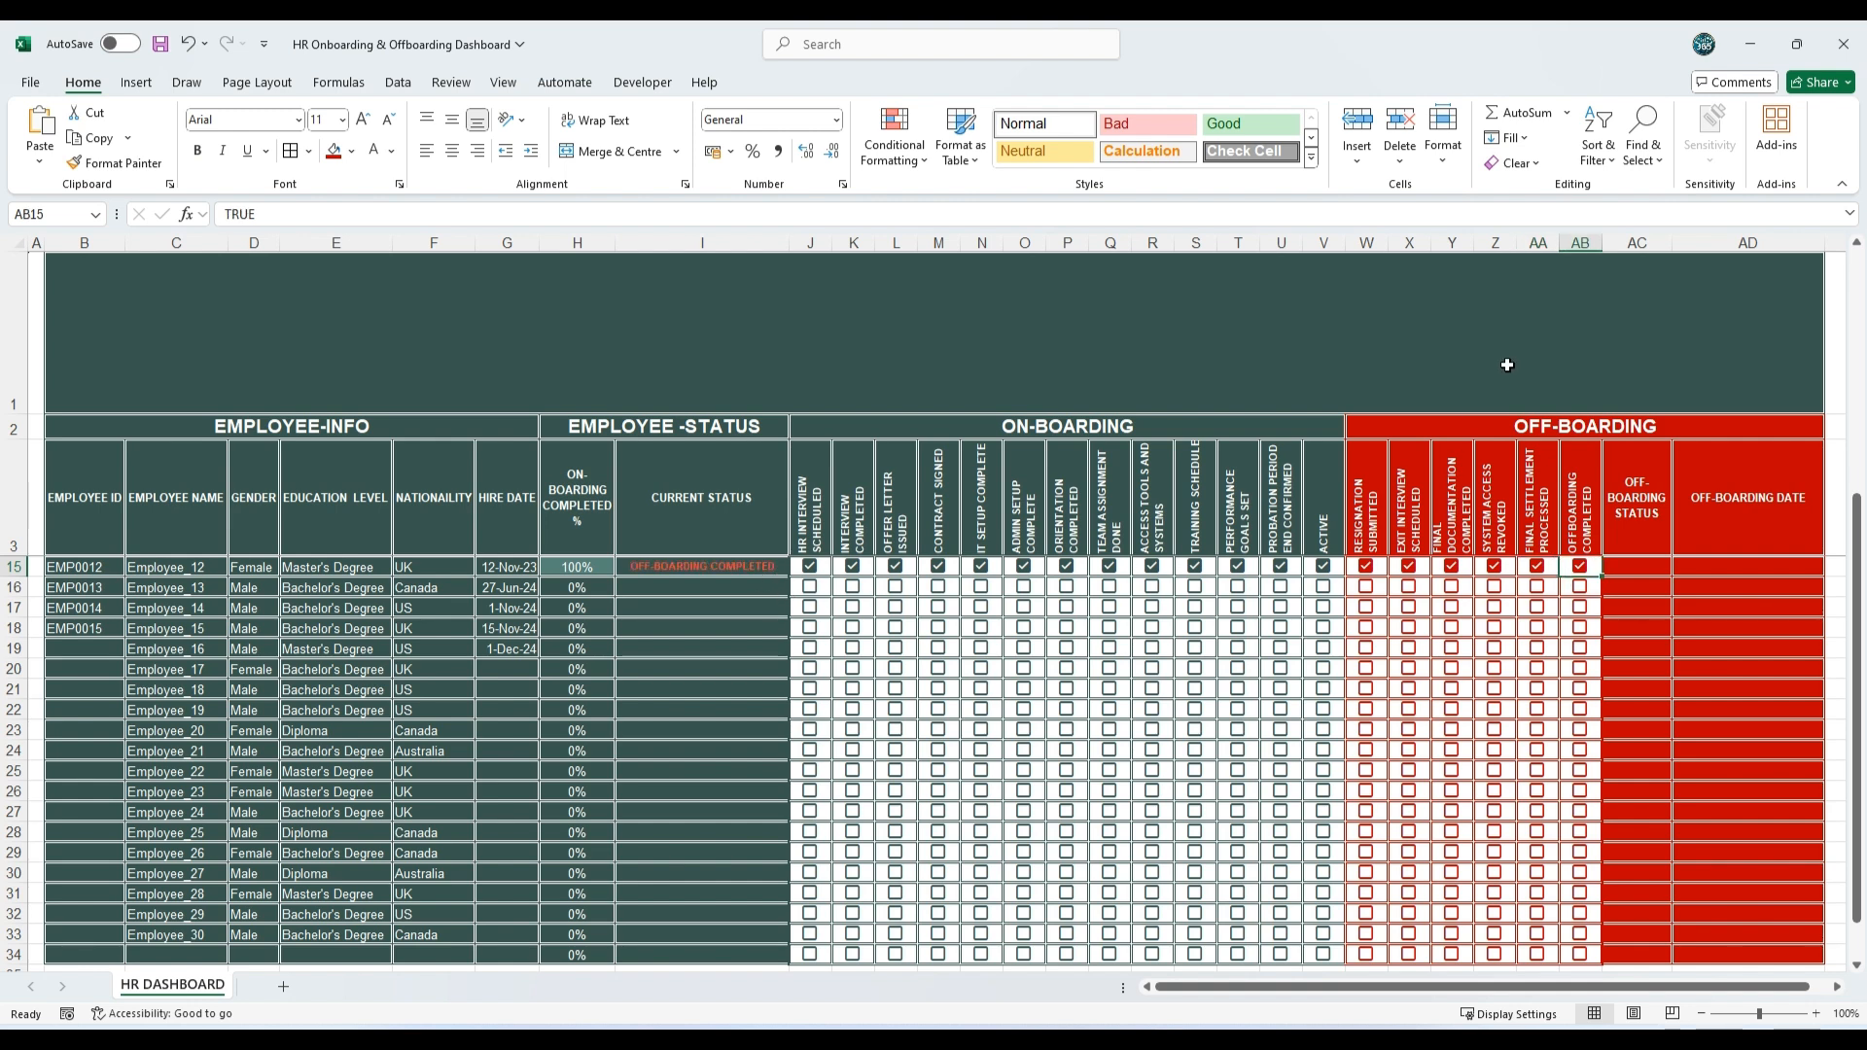
Step: Untick all on-boarding and off-boarding test checkboxes in row 15, J15 through AB15
click(780, 567)
key(Right)
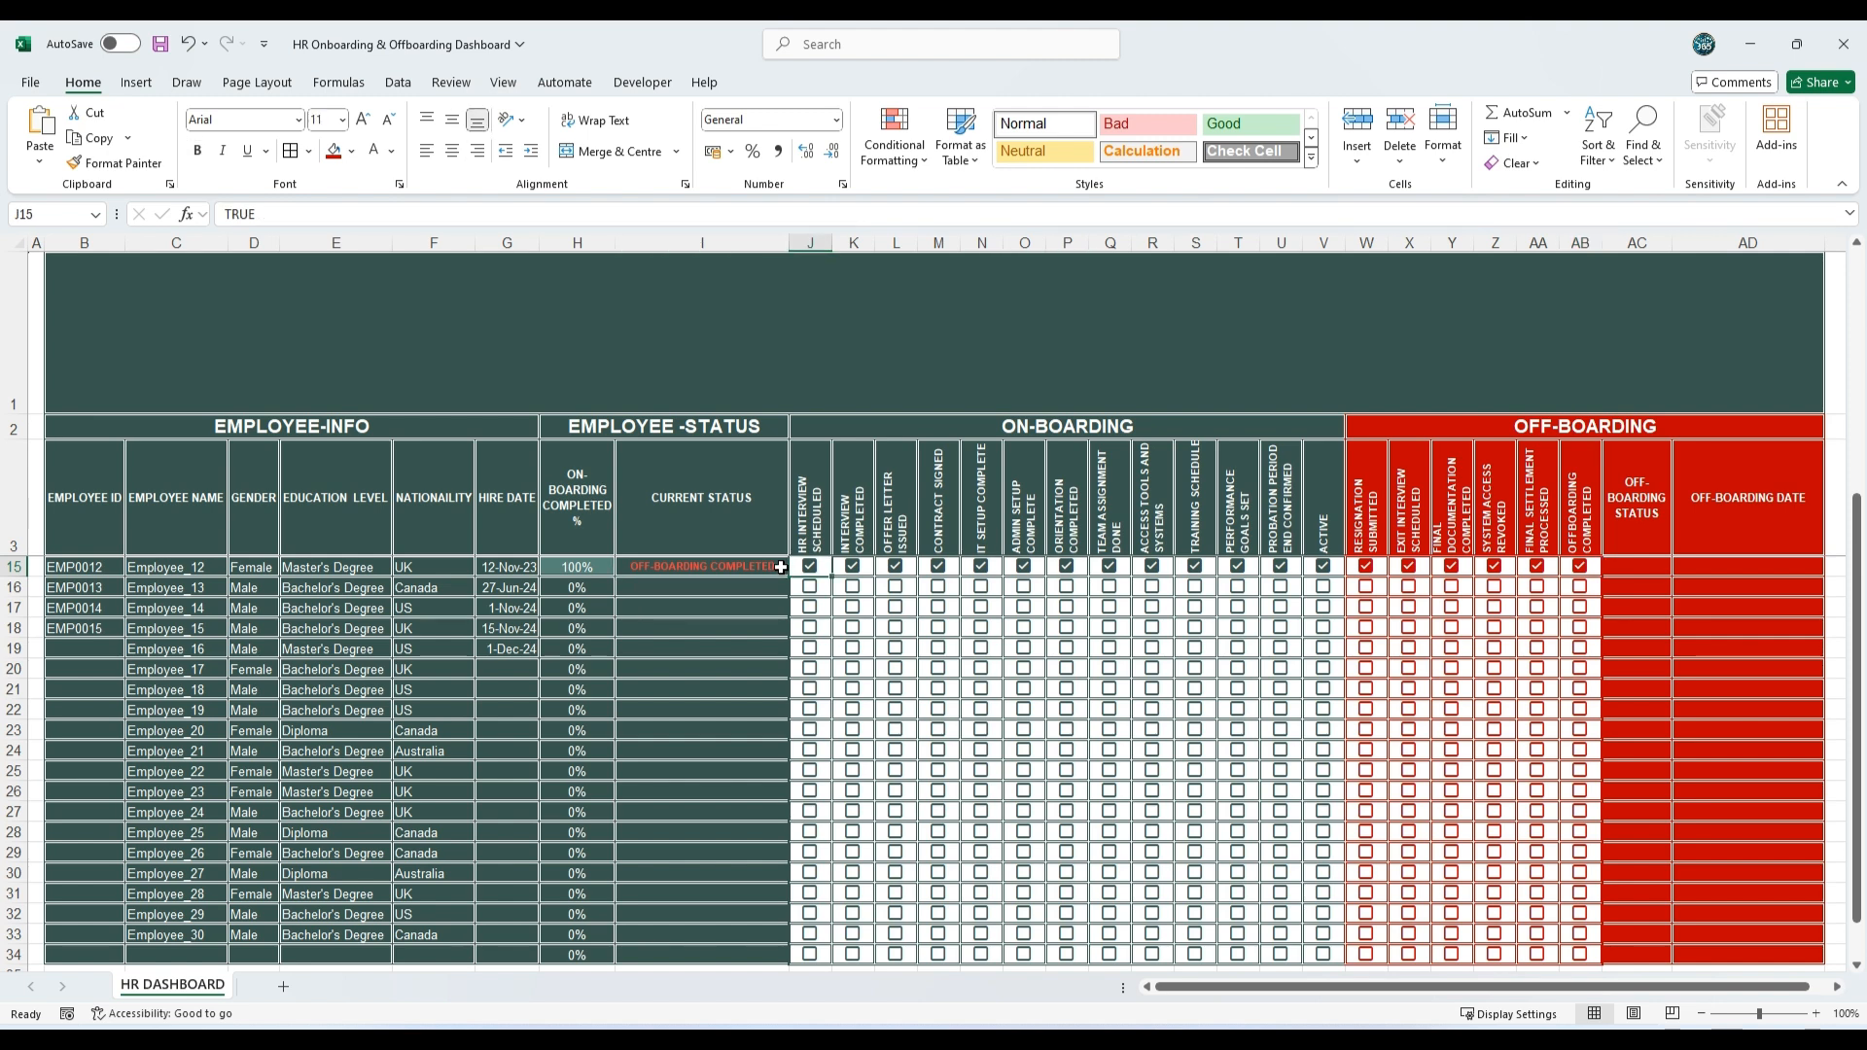
key(shift+Right)
key(shift+Right)
key(shift+Right)
key(shift+Right)
key(shift+Right)
key(shift+Right)
key(shift+Right)
key(shift+Right)
key(shift+Right)
key(shift+Right)
key(shift+Right)
key(shift+Right)
key(shift+Right)
key(shift+Right)
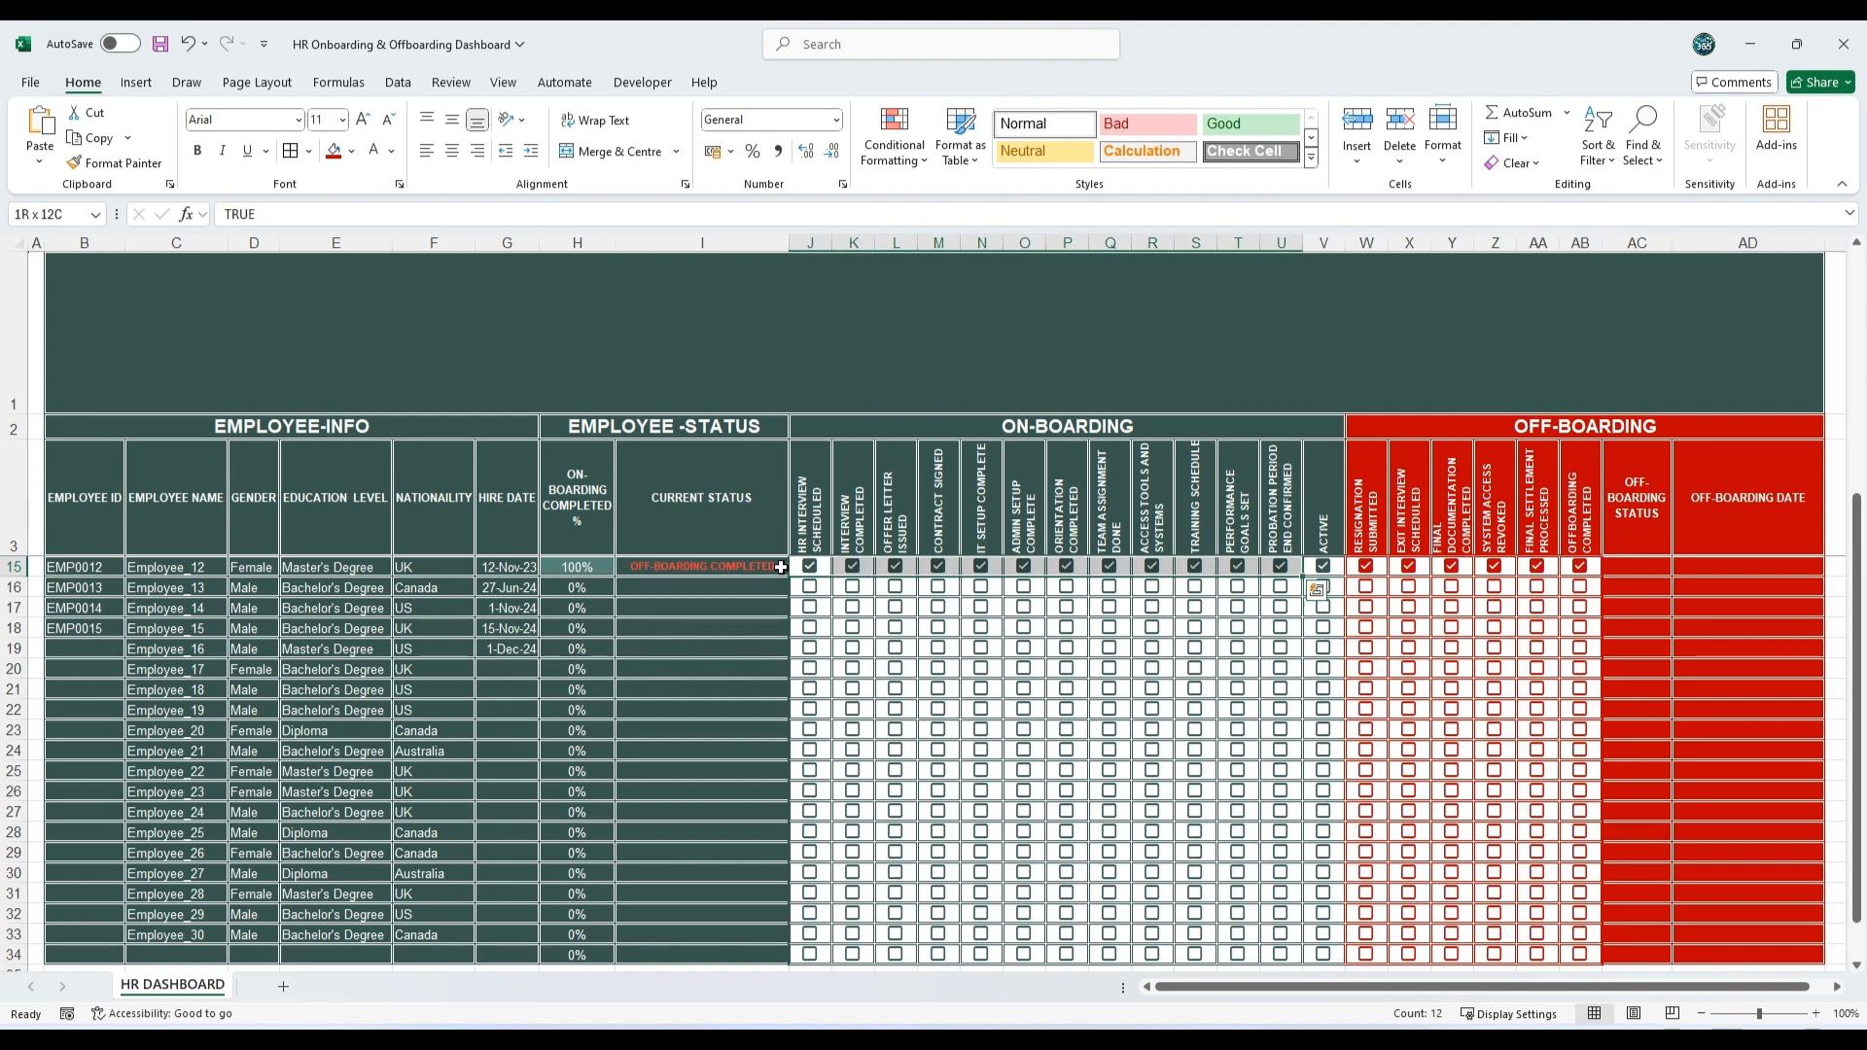
key(shift+Right)
key(shift+Right)
key(shift+Right)
key(shift+Right)
key(space)
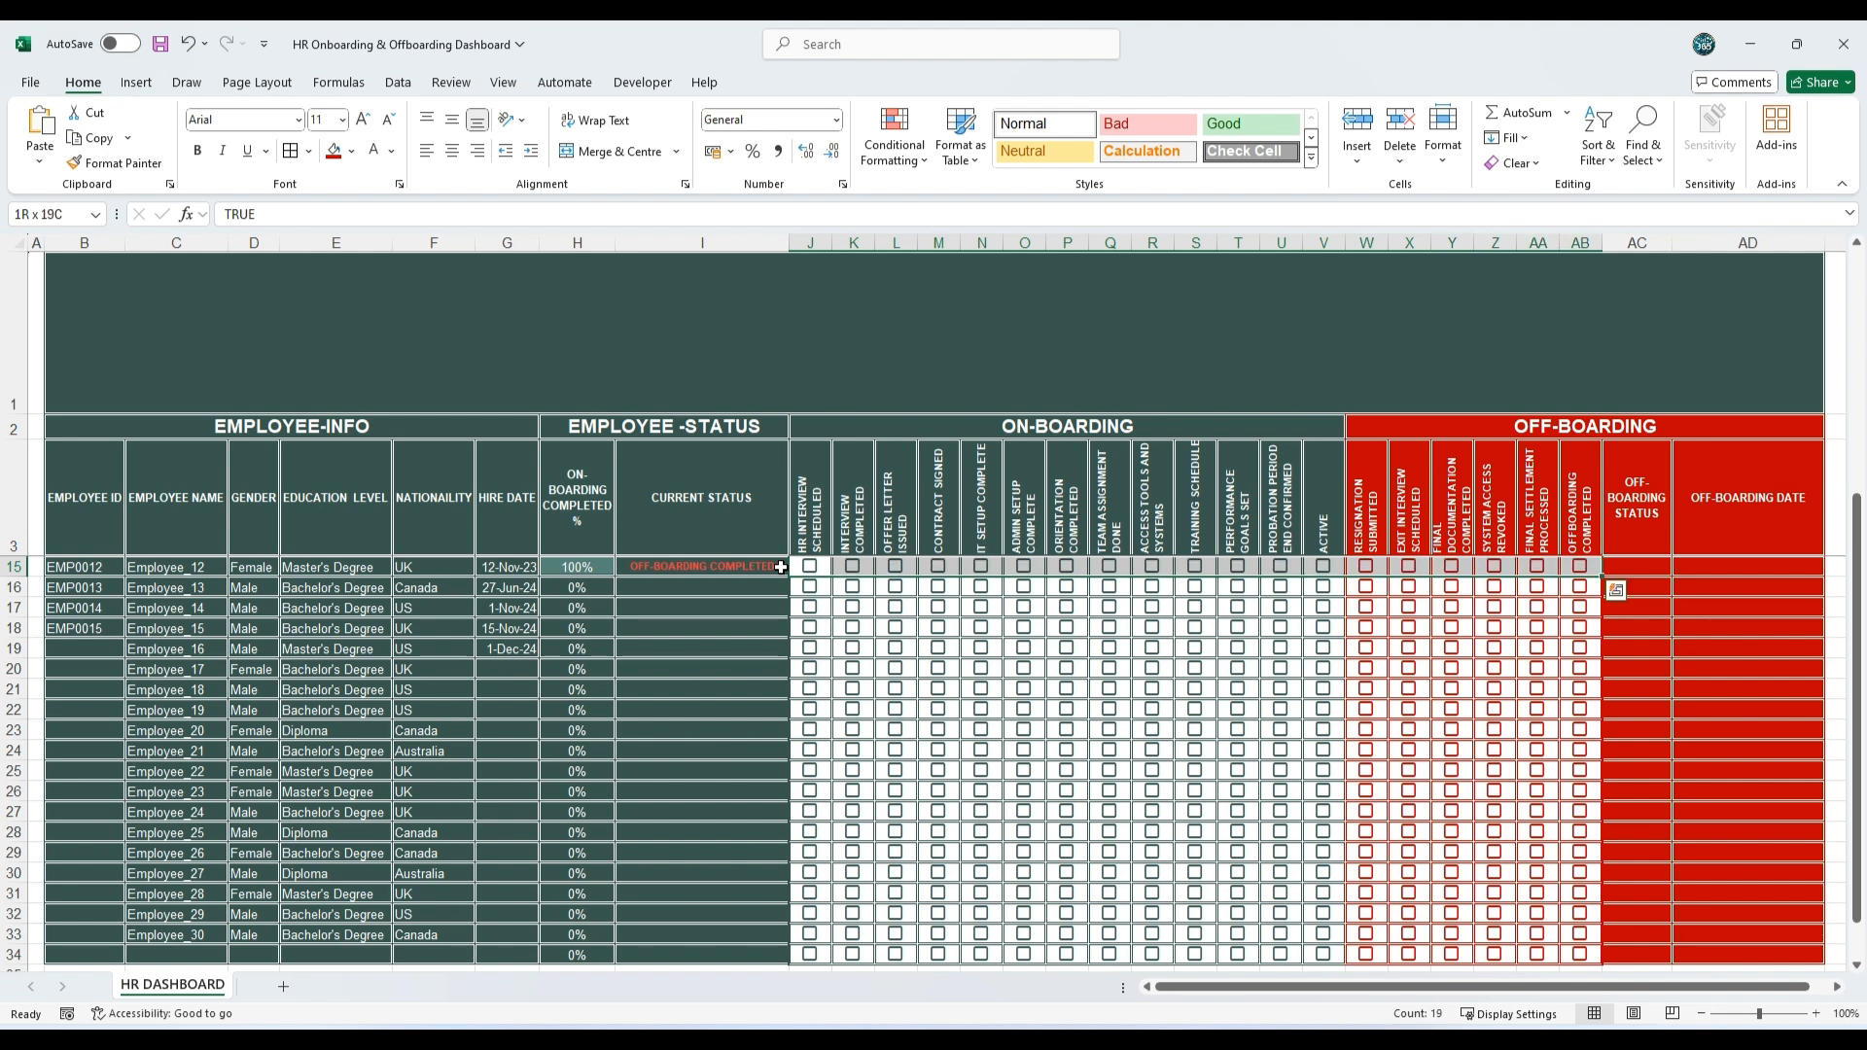
click(1678, 627)
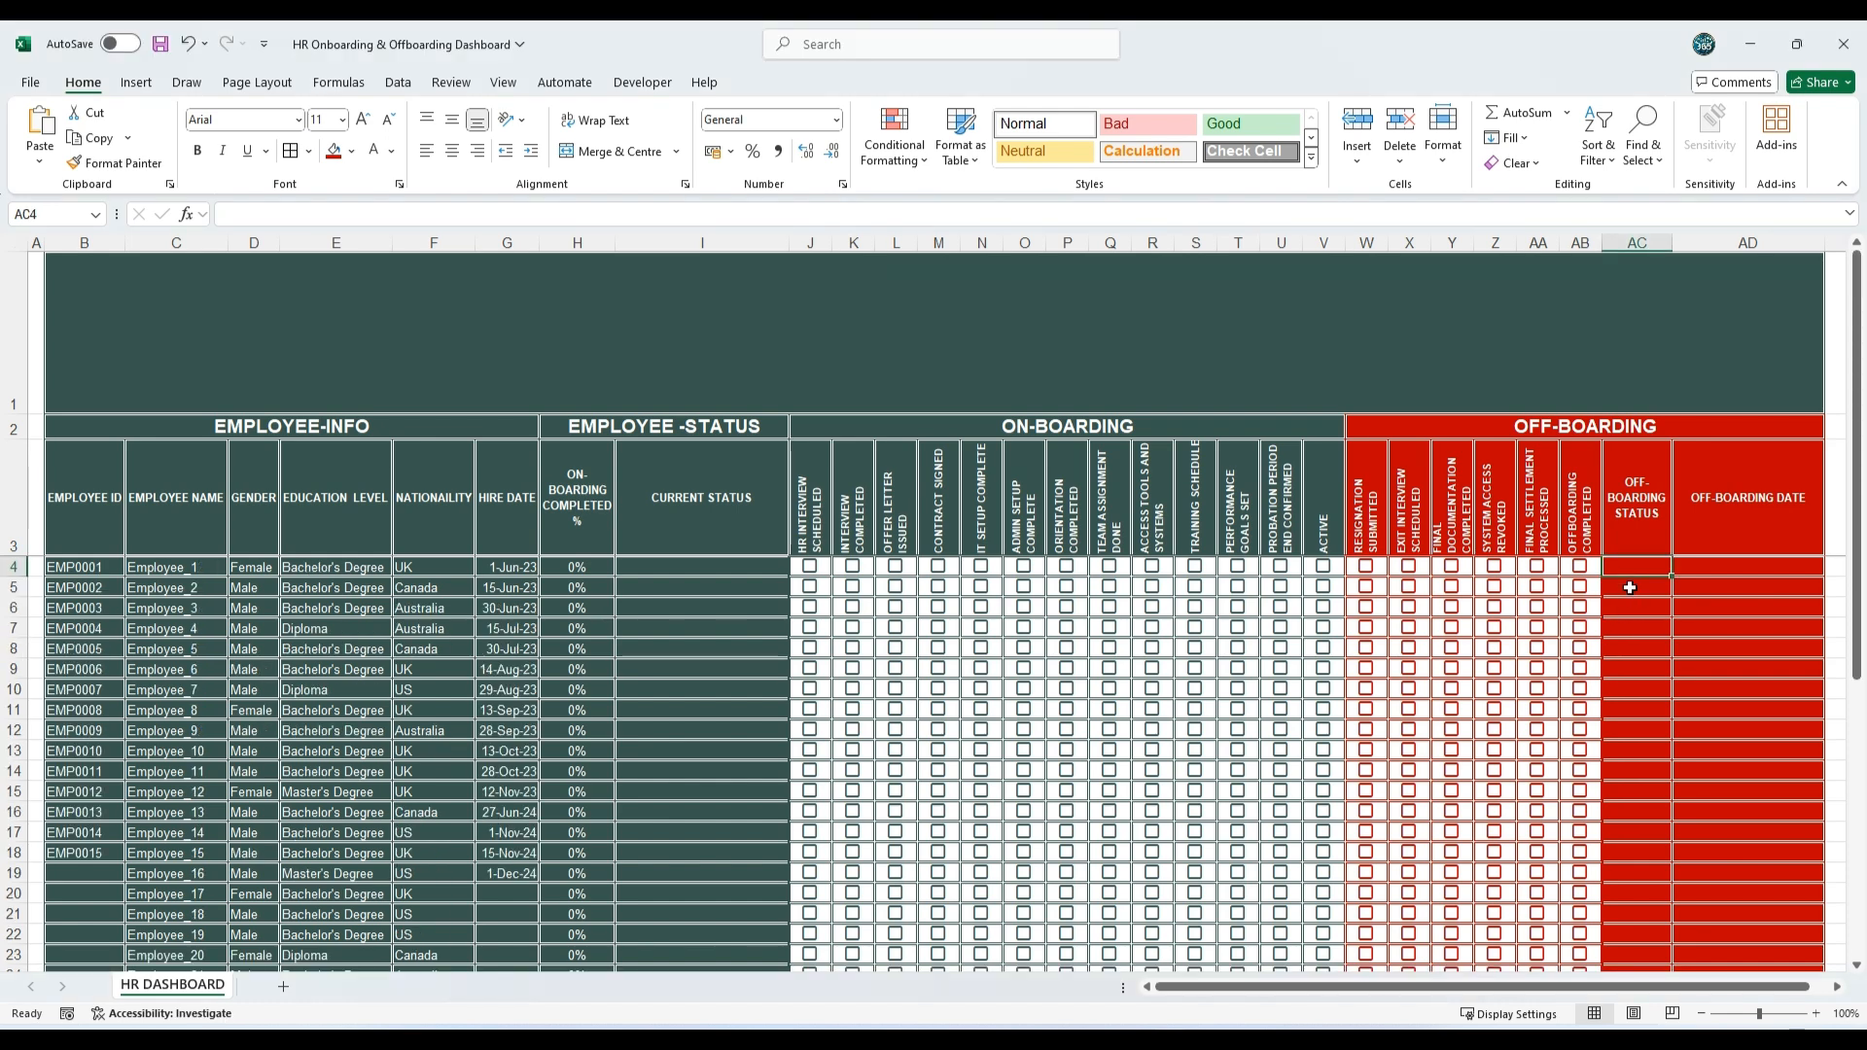
Step: Enter =COUNTIF('HR DASHBOARD'!$W4:$AB4,TRUE)/COUNTA('HR DASHBOARD'!$W4:$AB4) in Off-boarding Status cell AC4 and fill it down to AC34
double_click(1633, 566)
text(=COUNTIF('HR DASHBOARD'!$W4:$AB4,TRUE)/COUNTA('HR DASHBOARD'!$W4:$AB4))
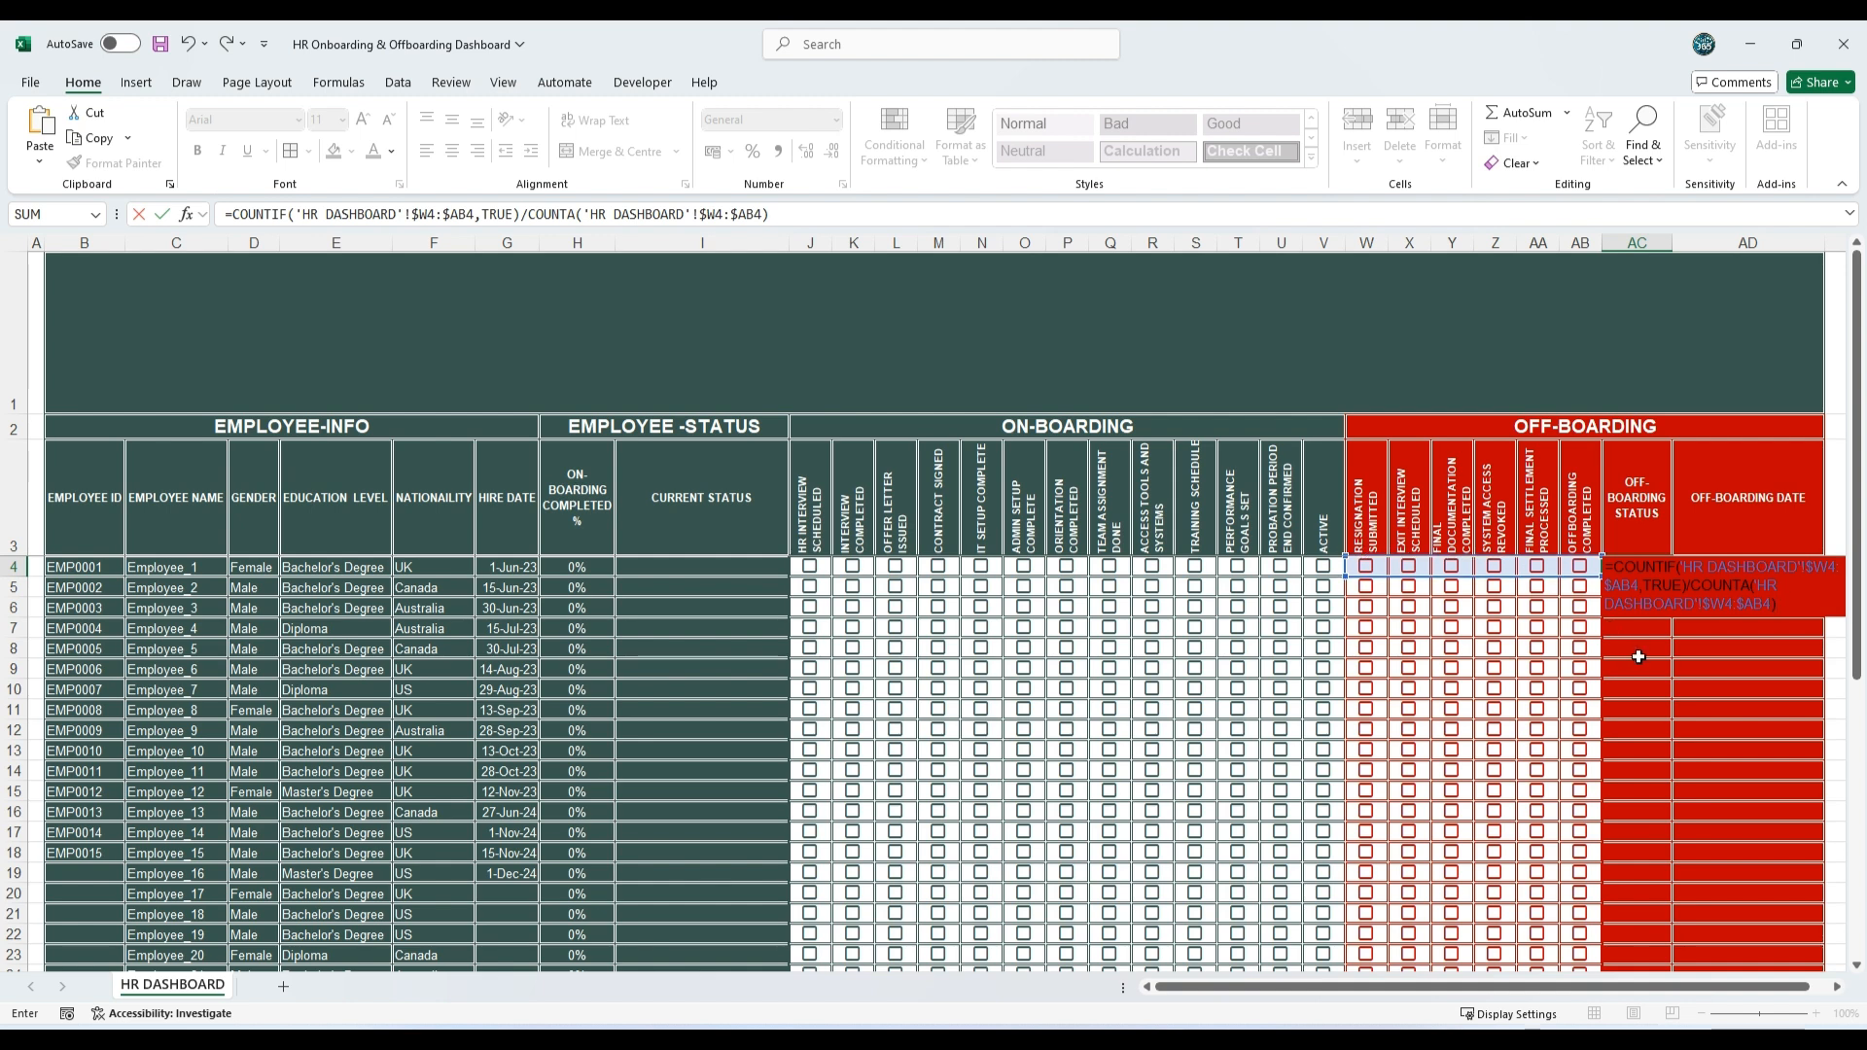
key(Return)
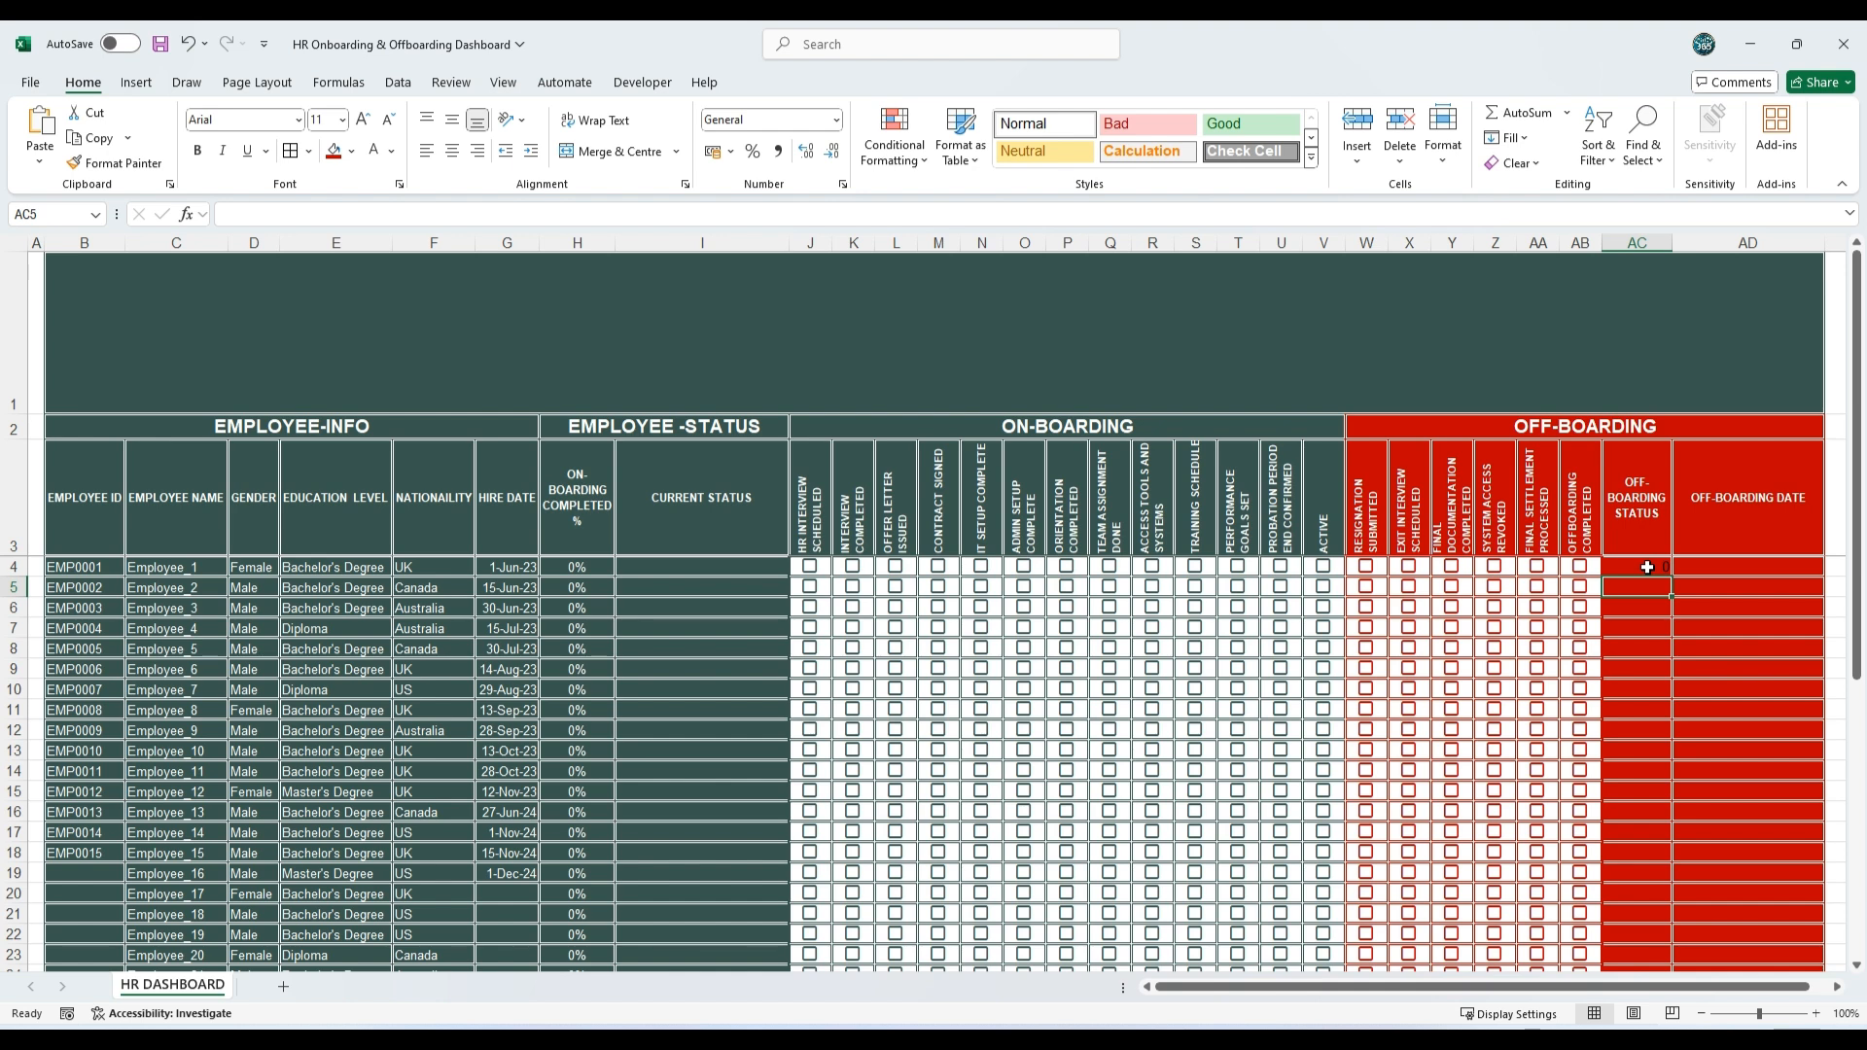
click(1653, 568)
double_click(1671, 576)
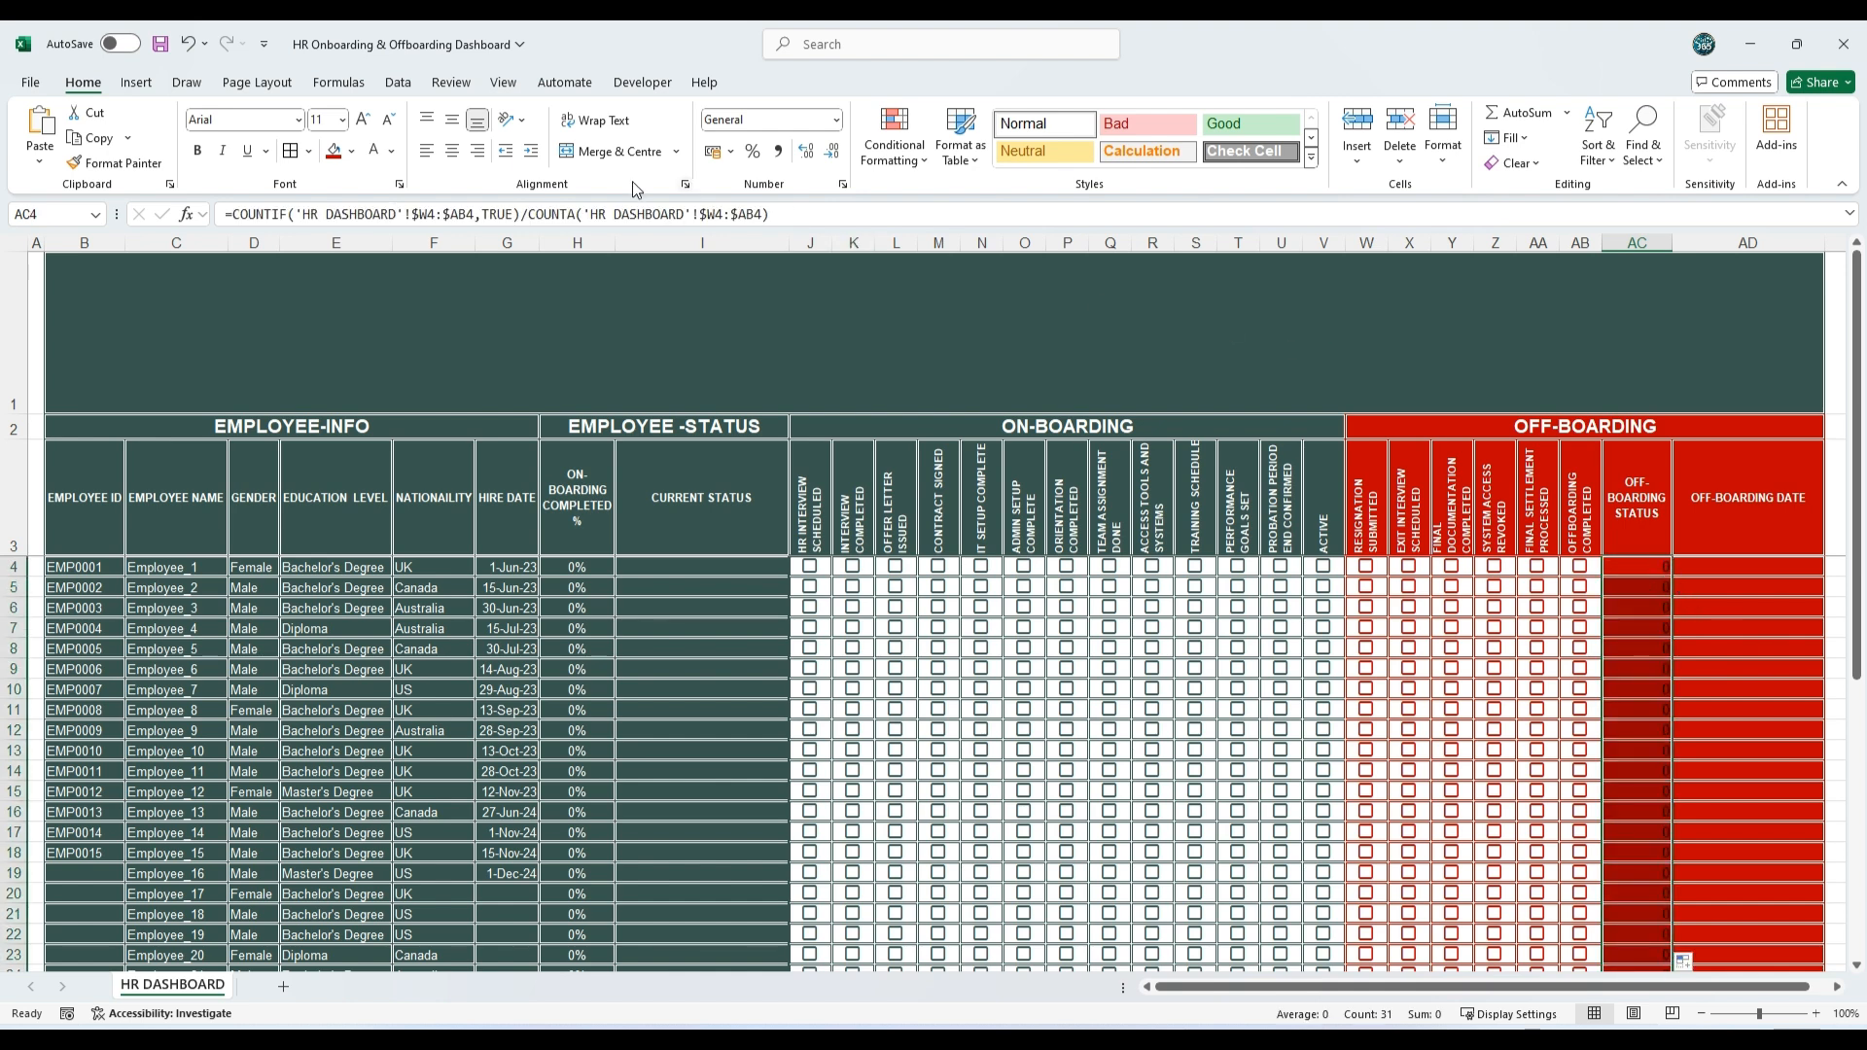
Step: Centre the Off-boarding Status values horizontally and vertically and make their font white
click(452, 152)
click(452, 120)
click(374, 152)
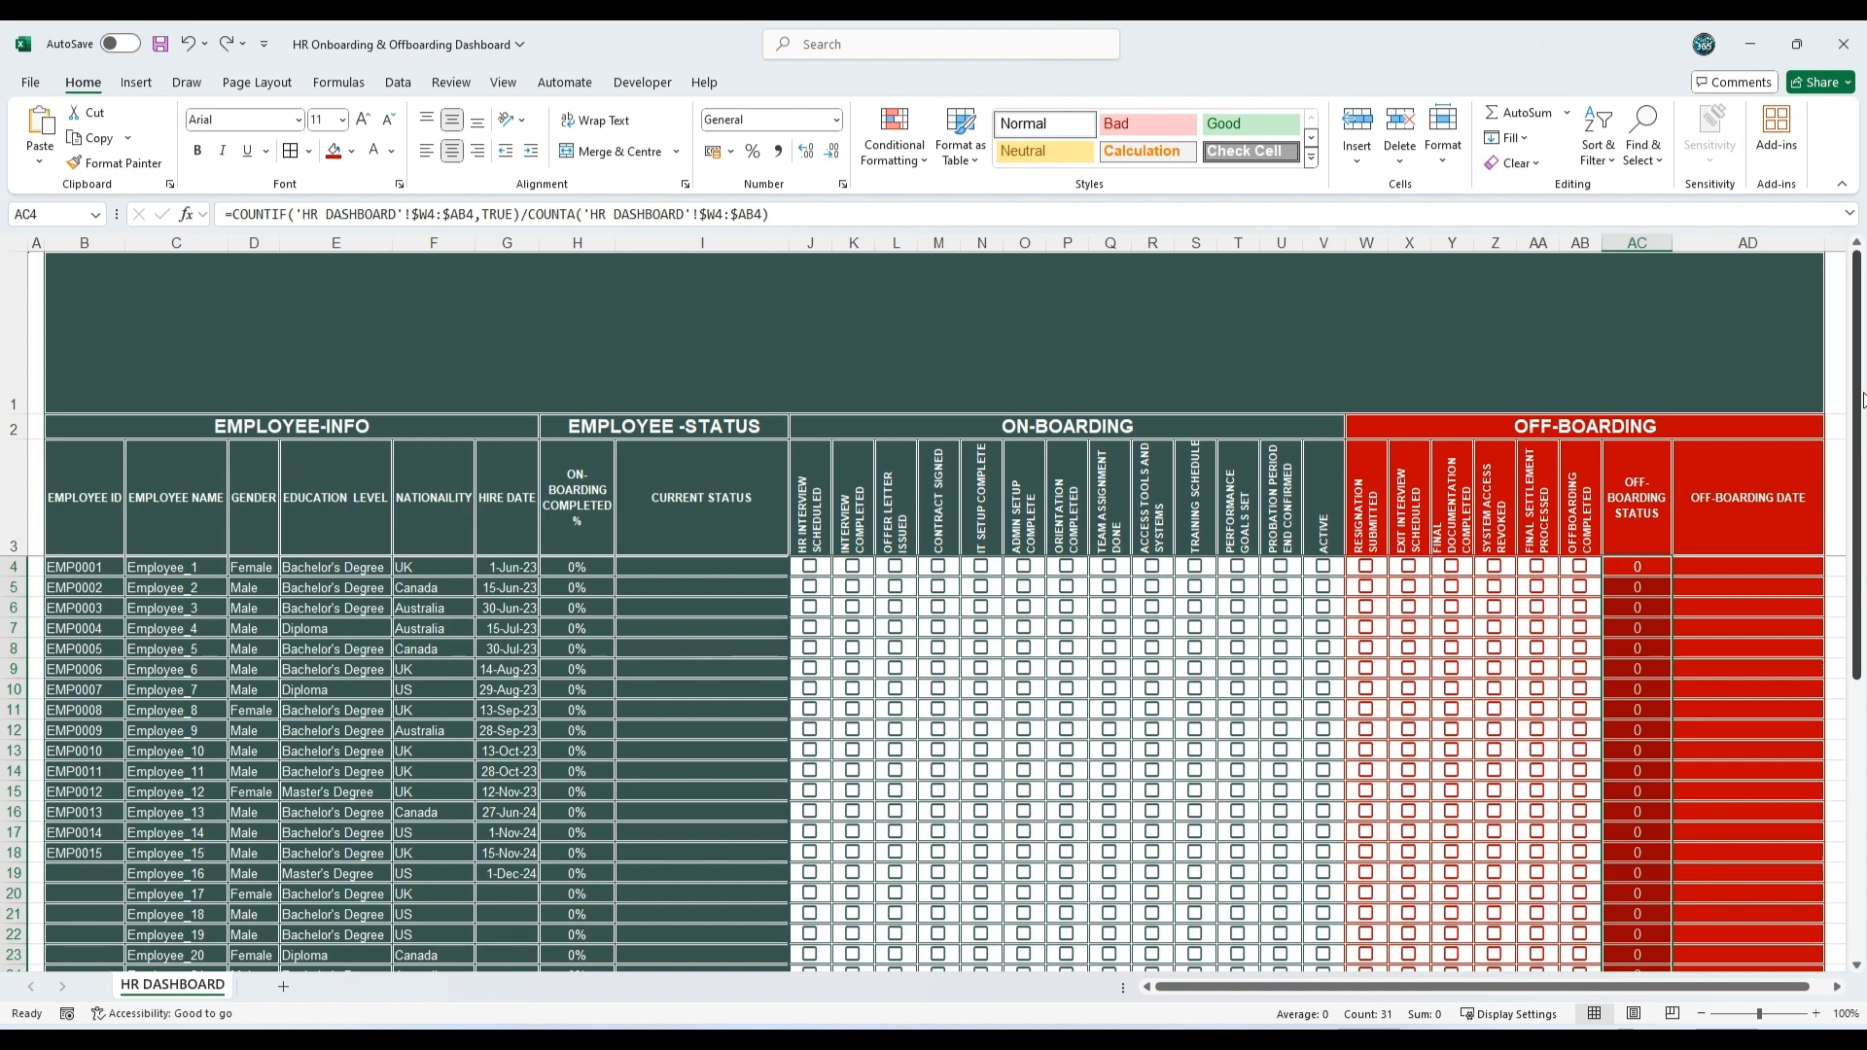
Step: Apply the five-icon quarter-circle Ratings icon set to the Off-boarding Status cells AC4:AC34
click(894, 136)
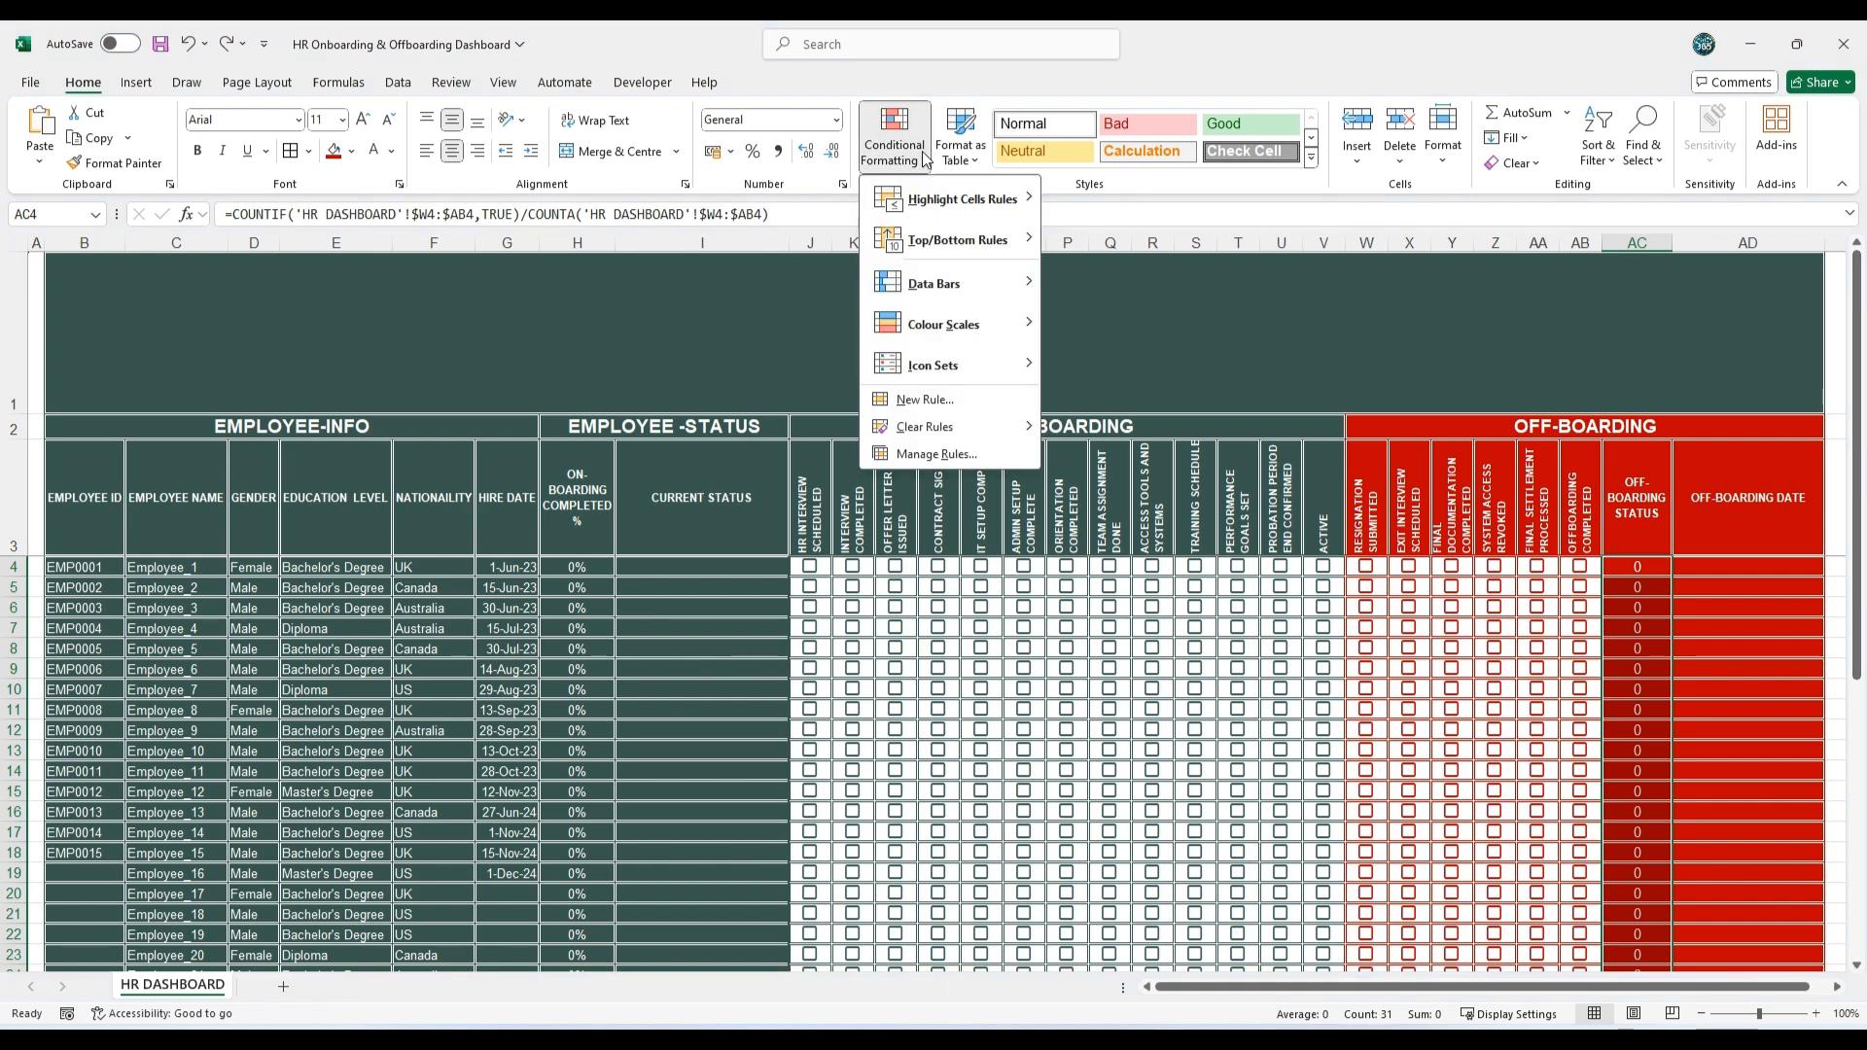
mouse_move(977, 374)
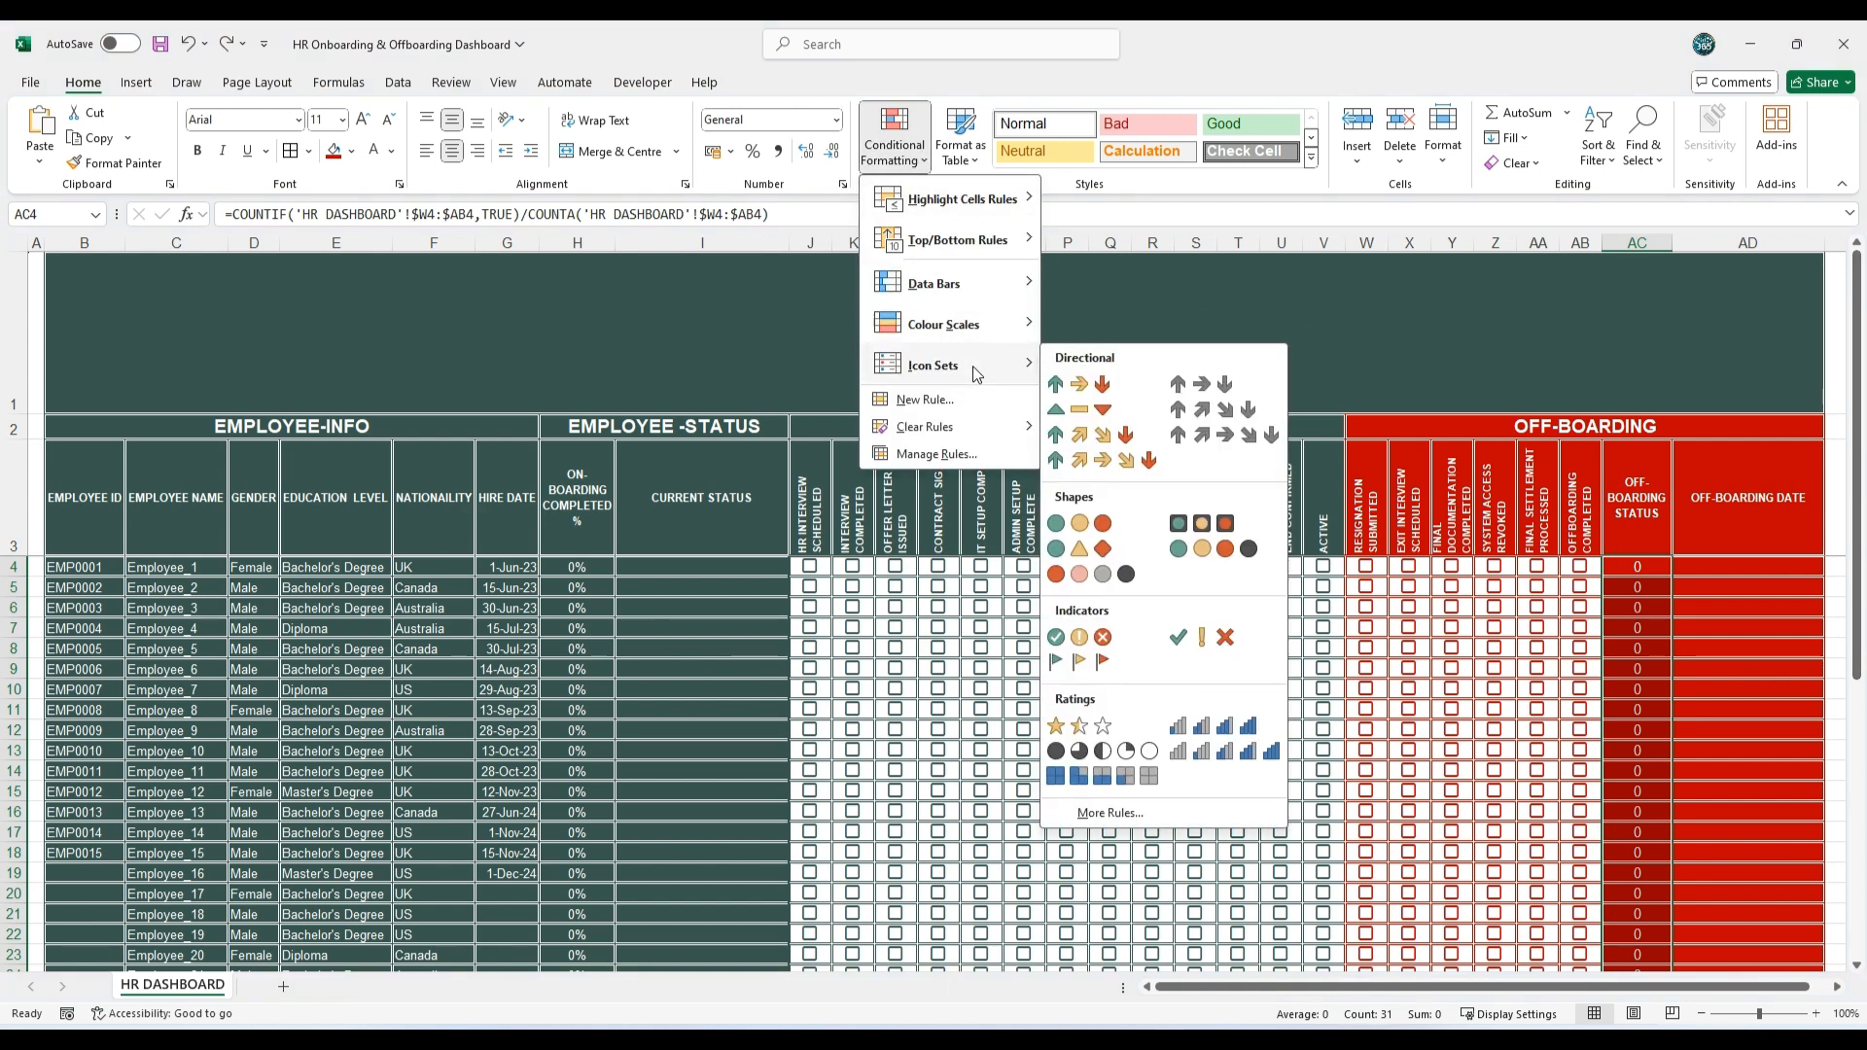
click(1102, 752)
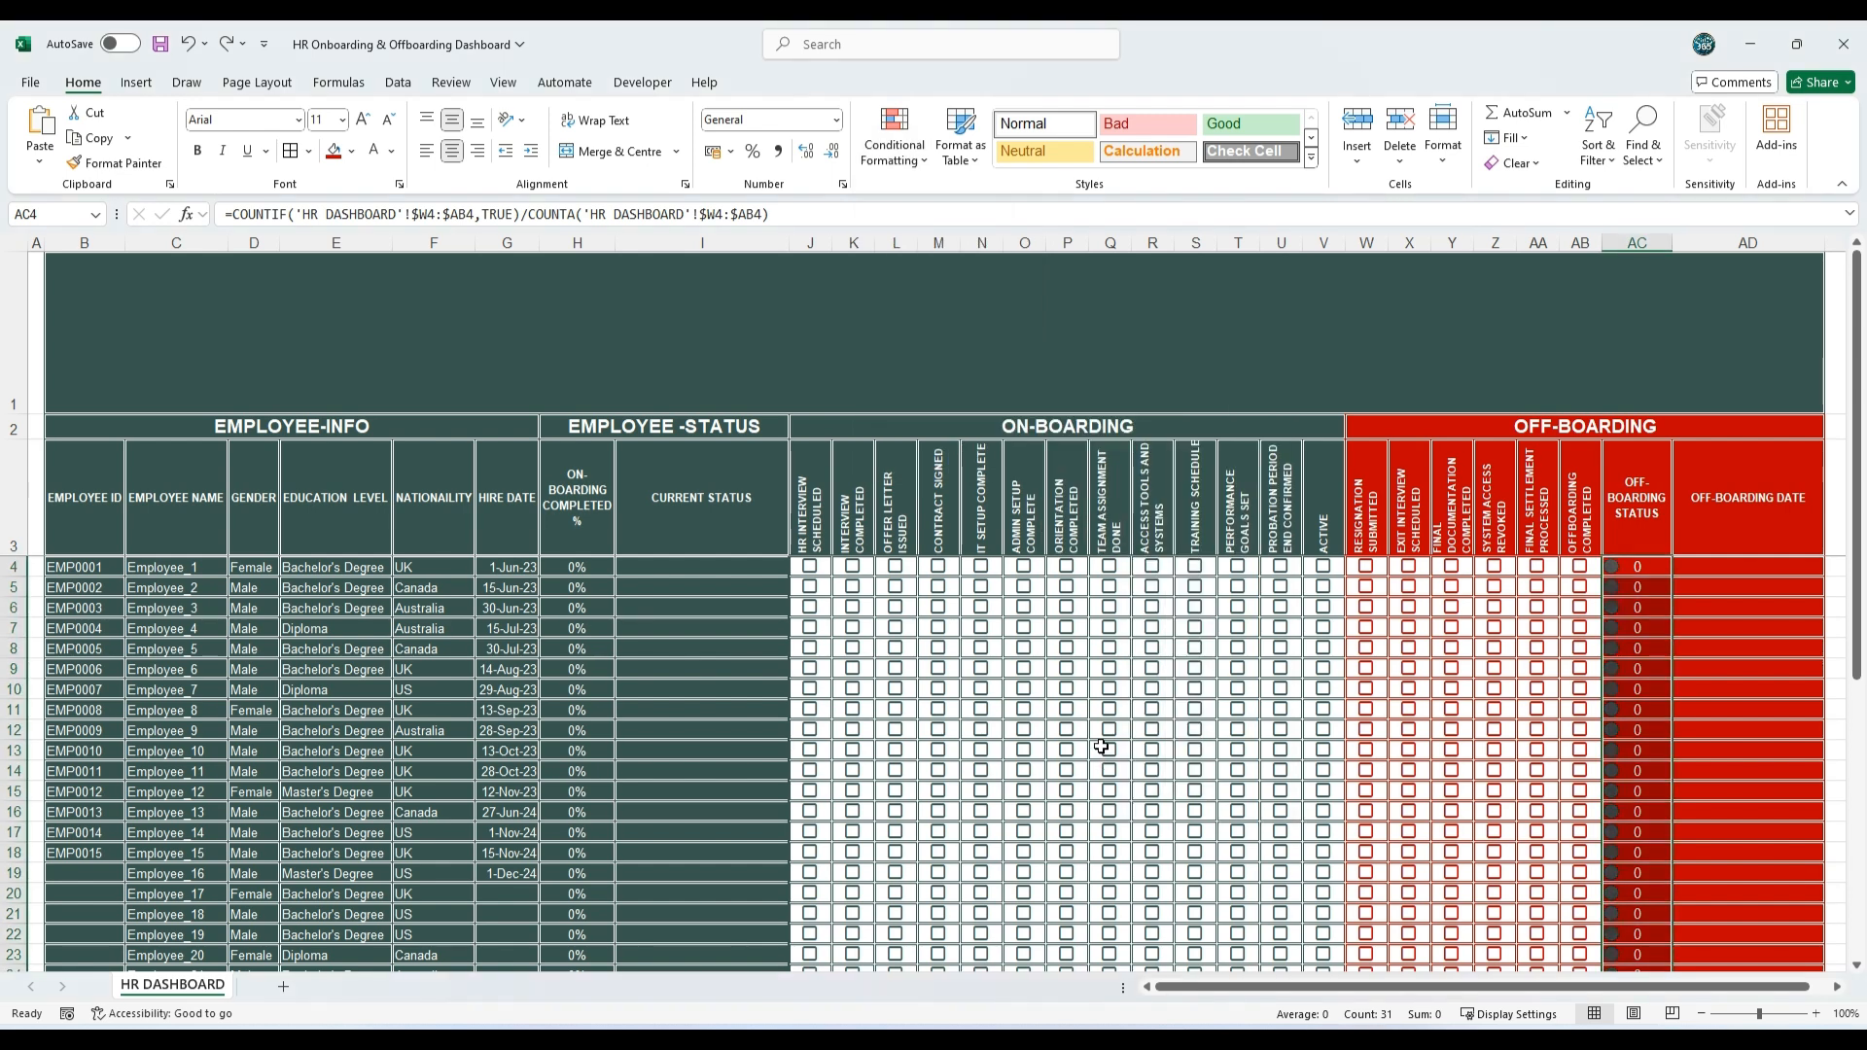
Step: Open the AC4:AC34 icon set rule for editing and enable Show Icon Only
click(892, 160)
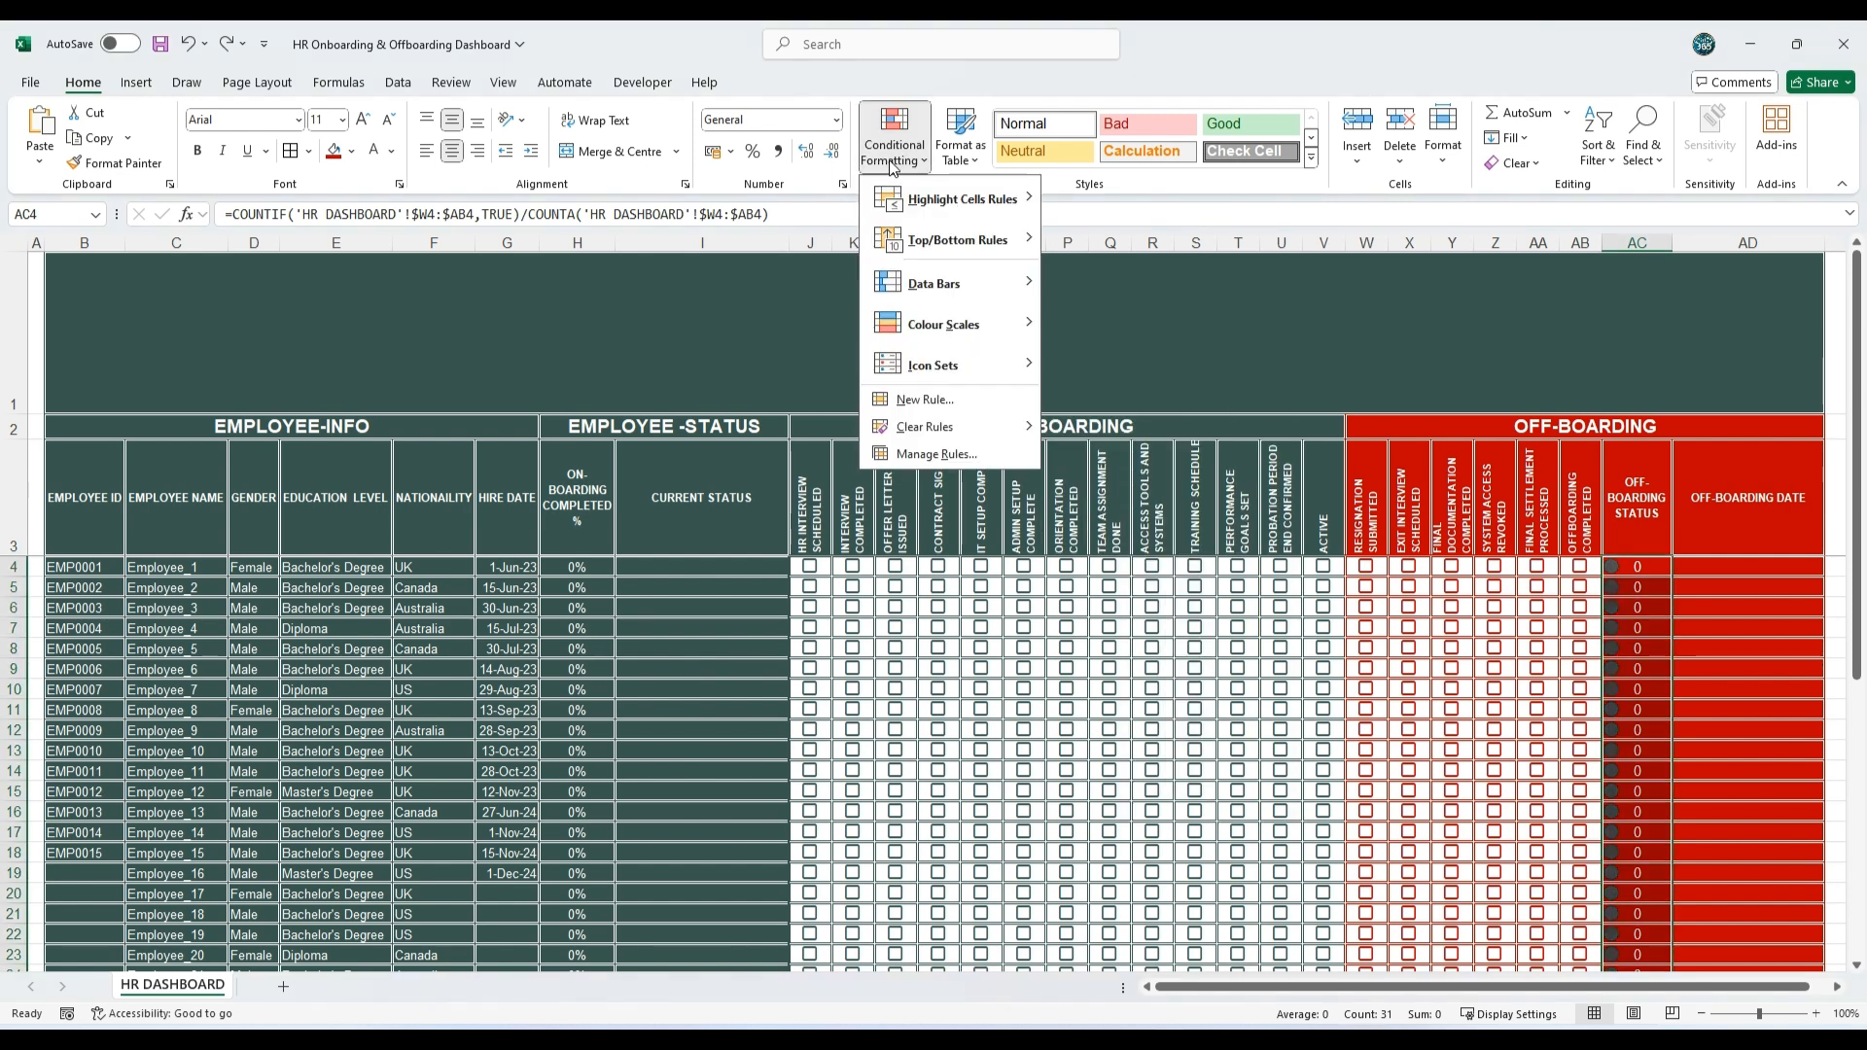
click(941, 455)
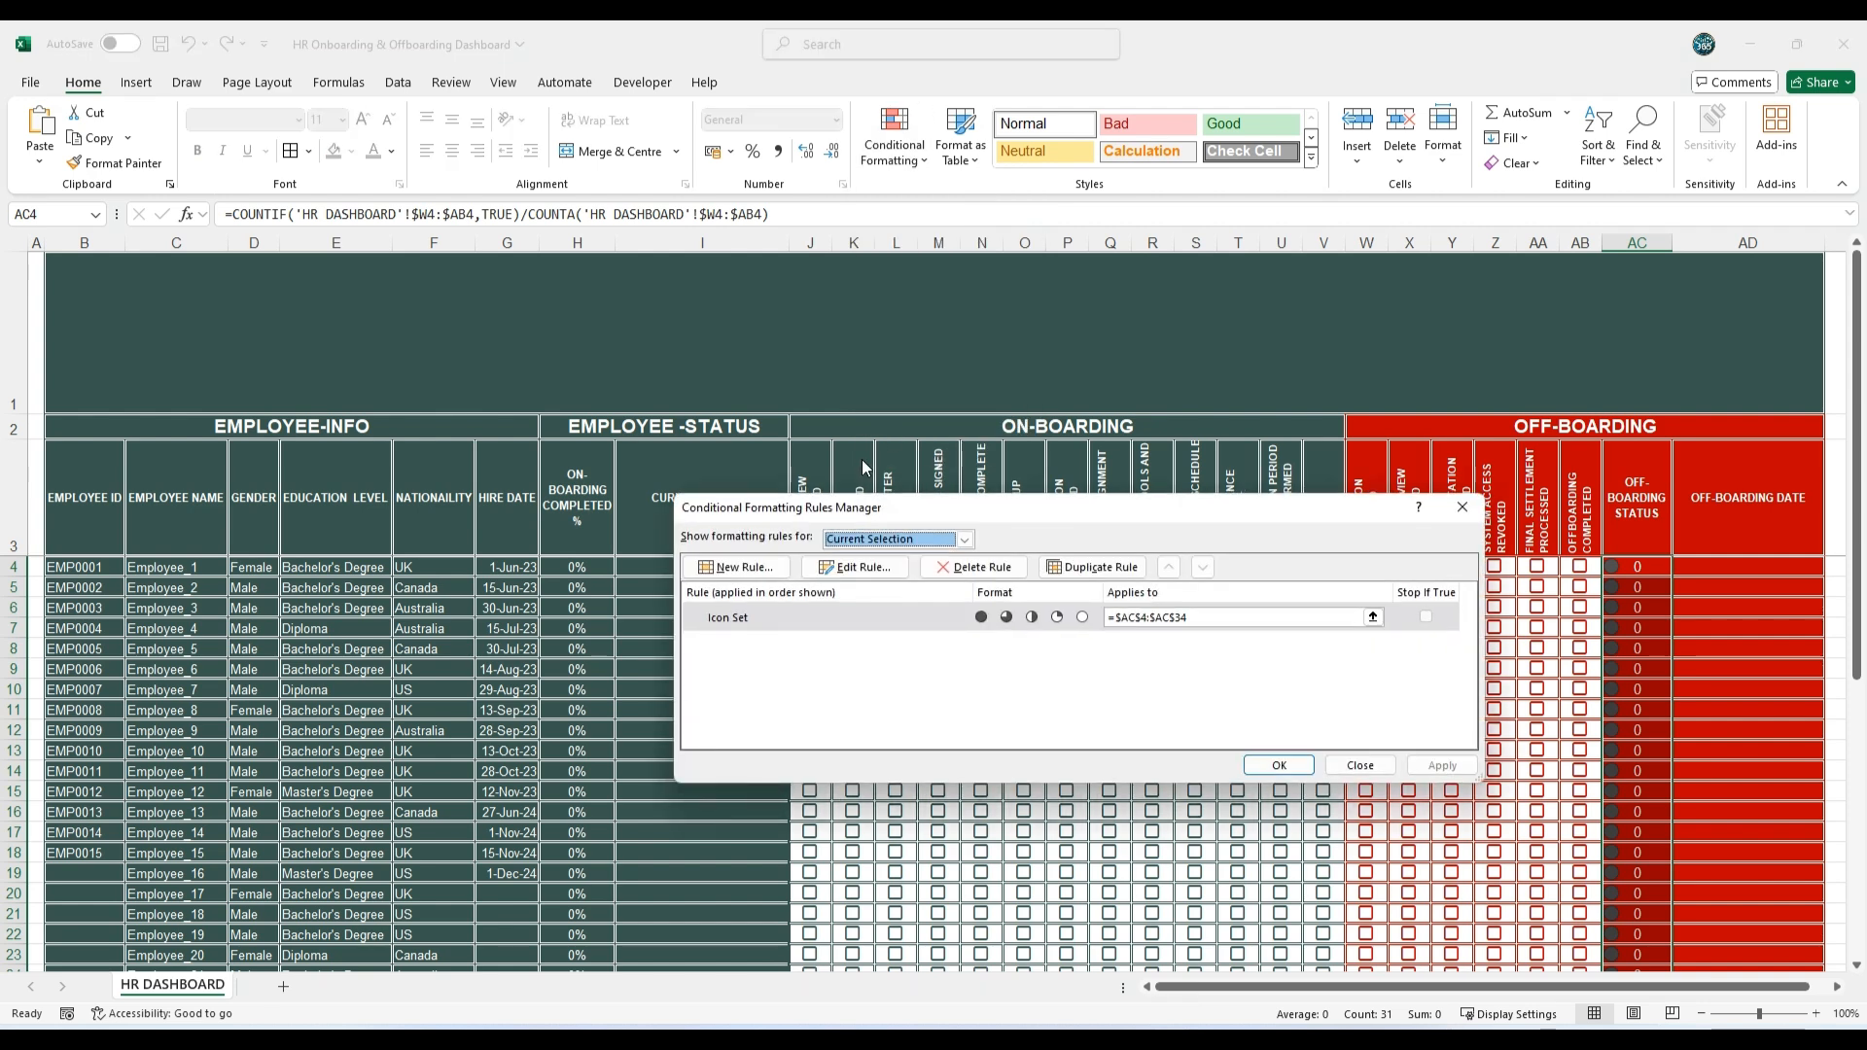
double_click(902, 616)
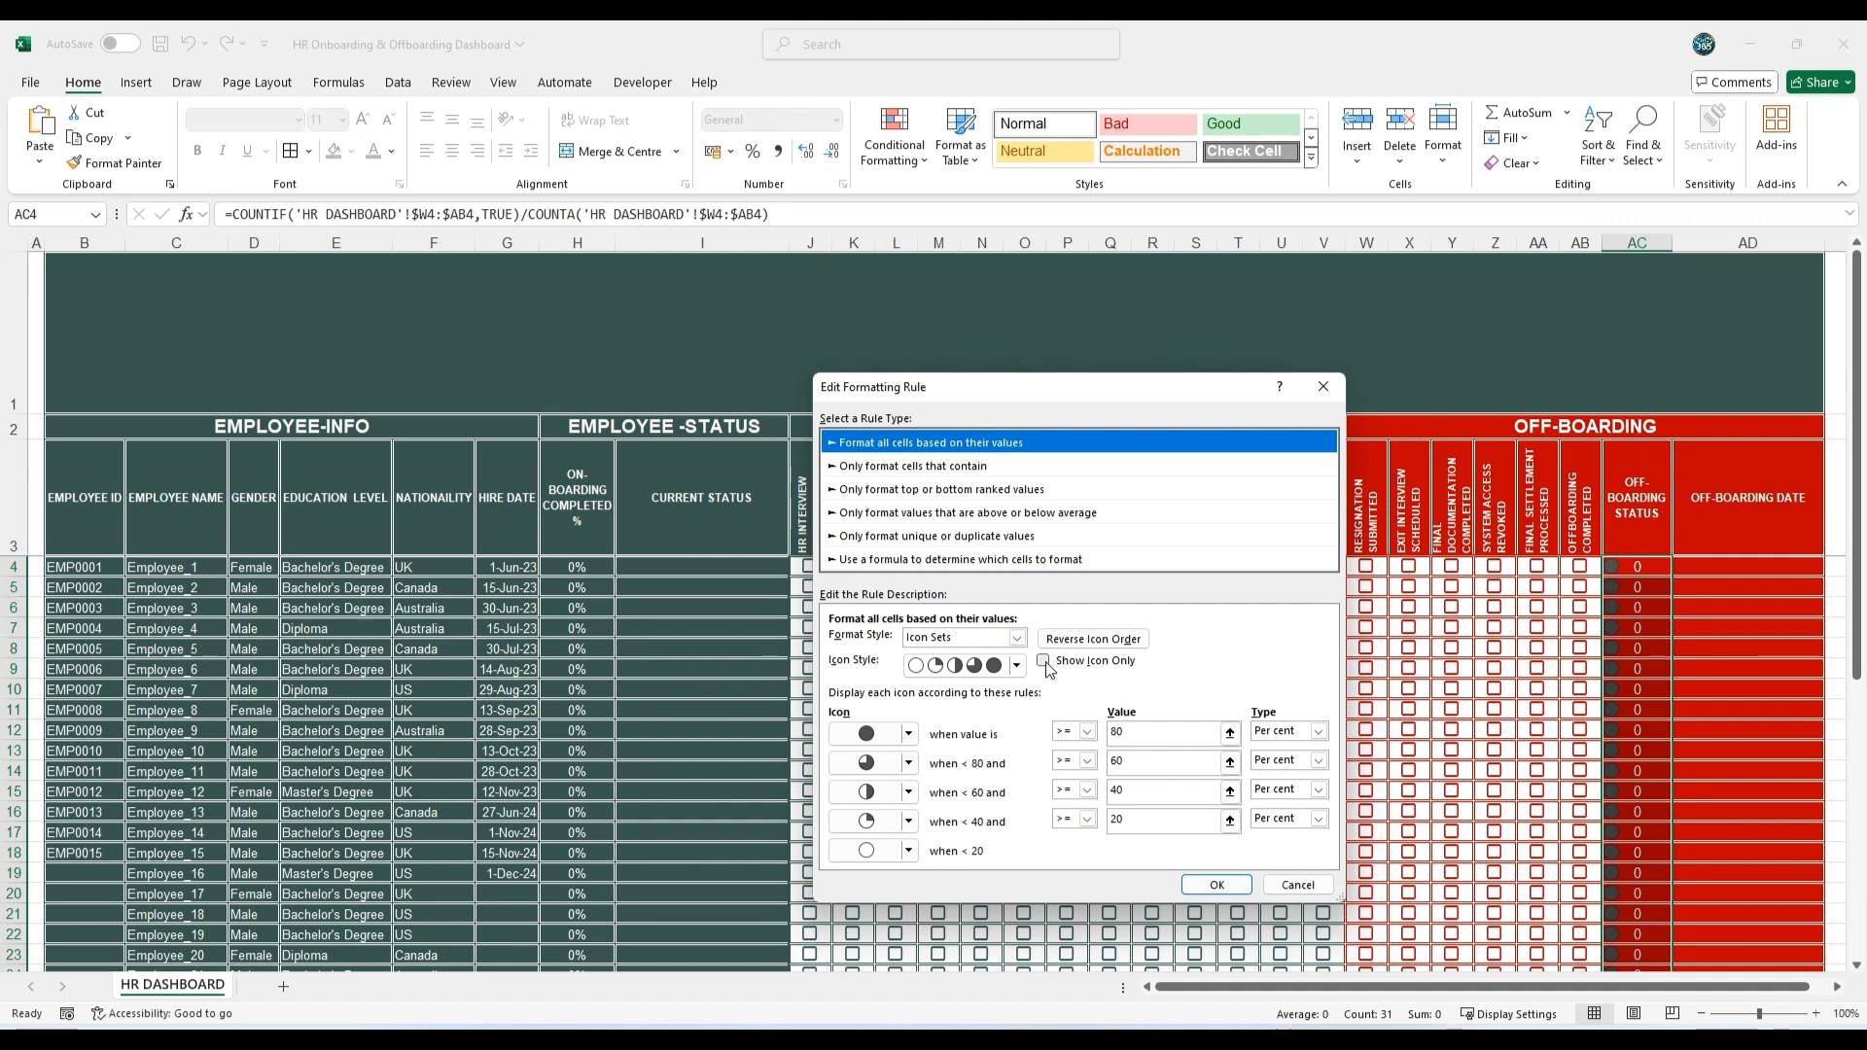
click(1044, 663)
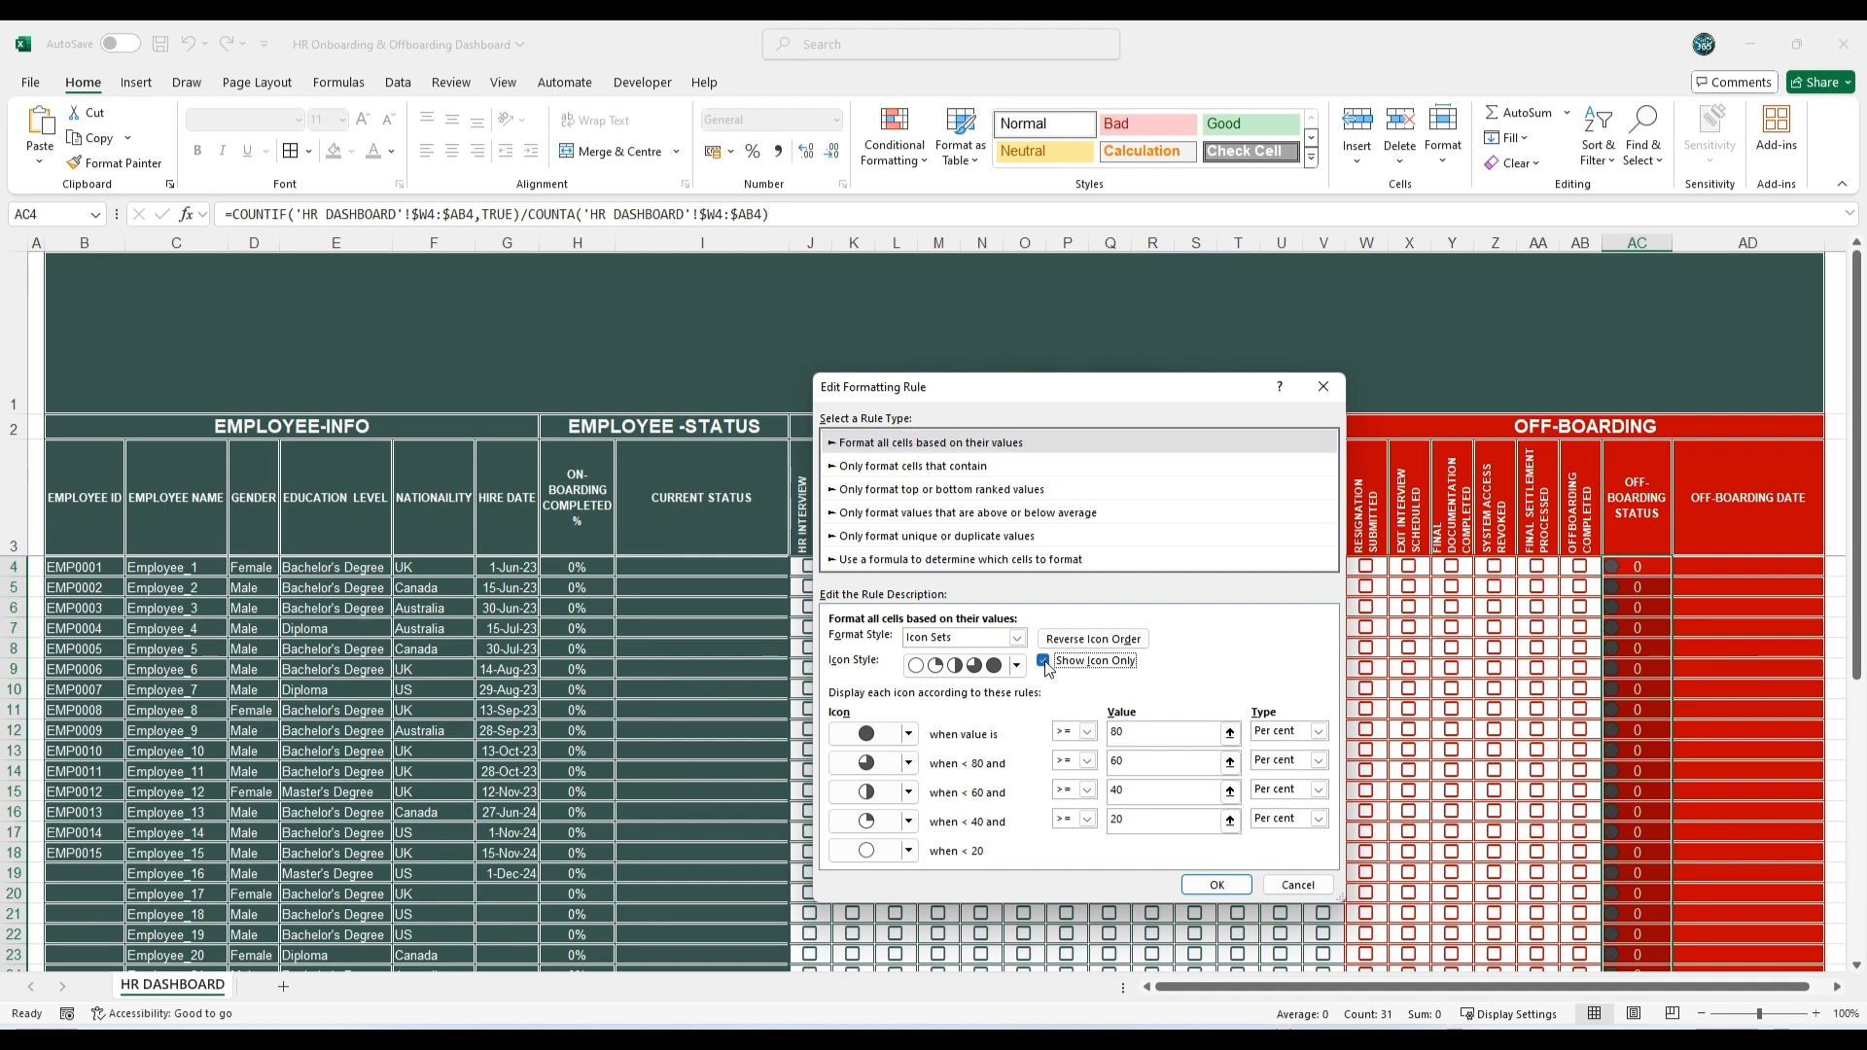
Step: Change the highest-value icon to the green circled check mark and set all four threshold types to Number
click(910, 733)
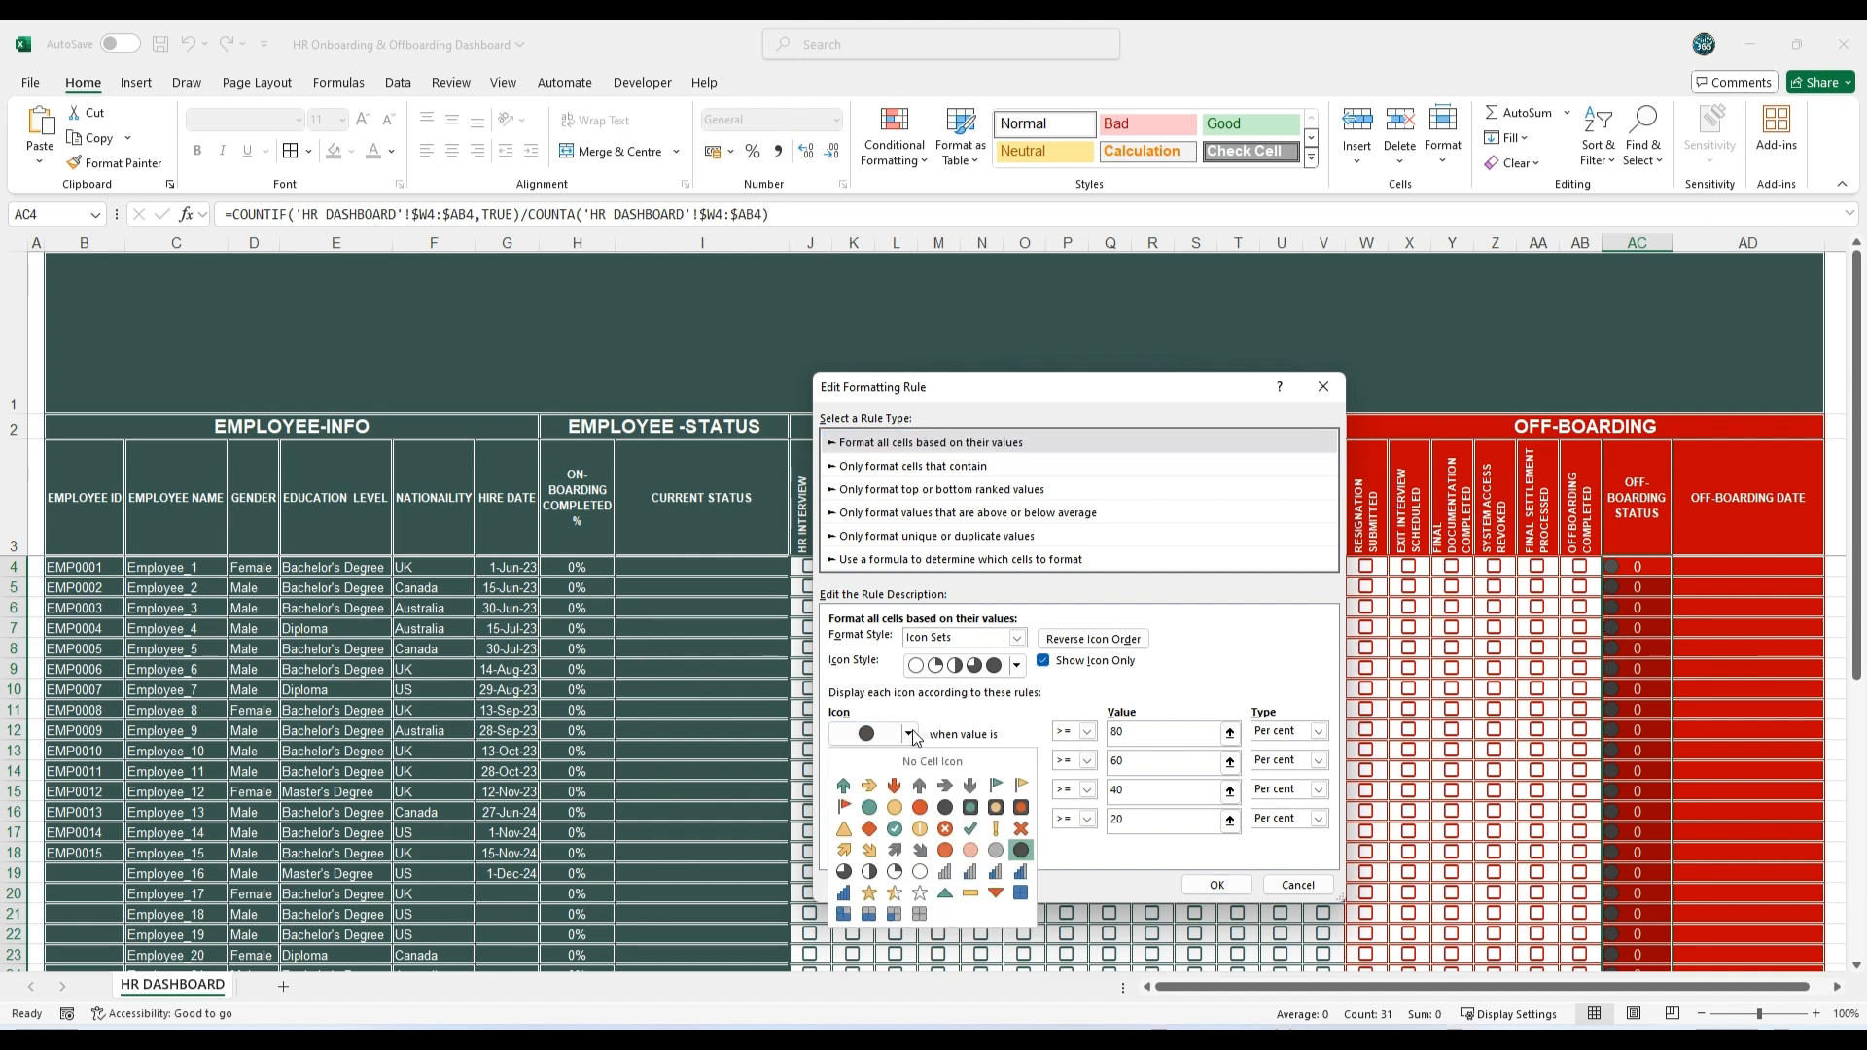
click(898, 830)
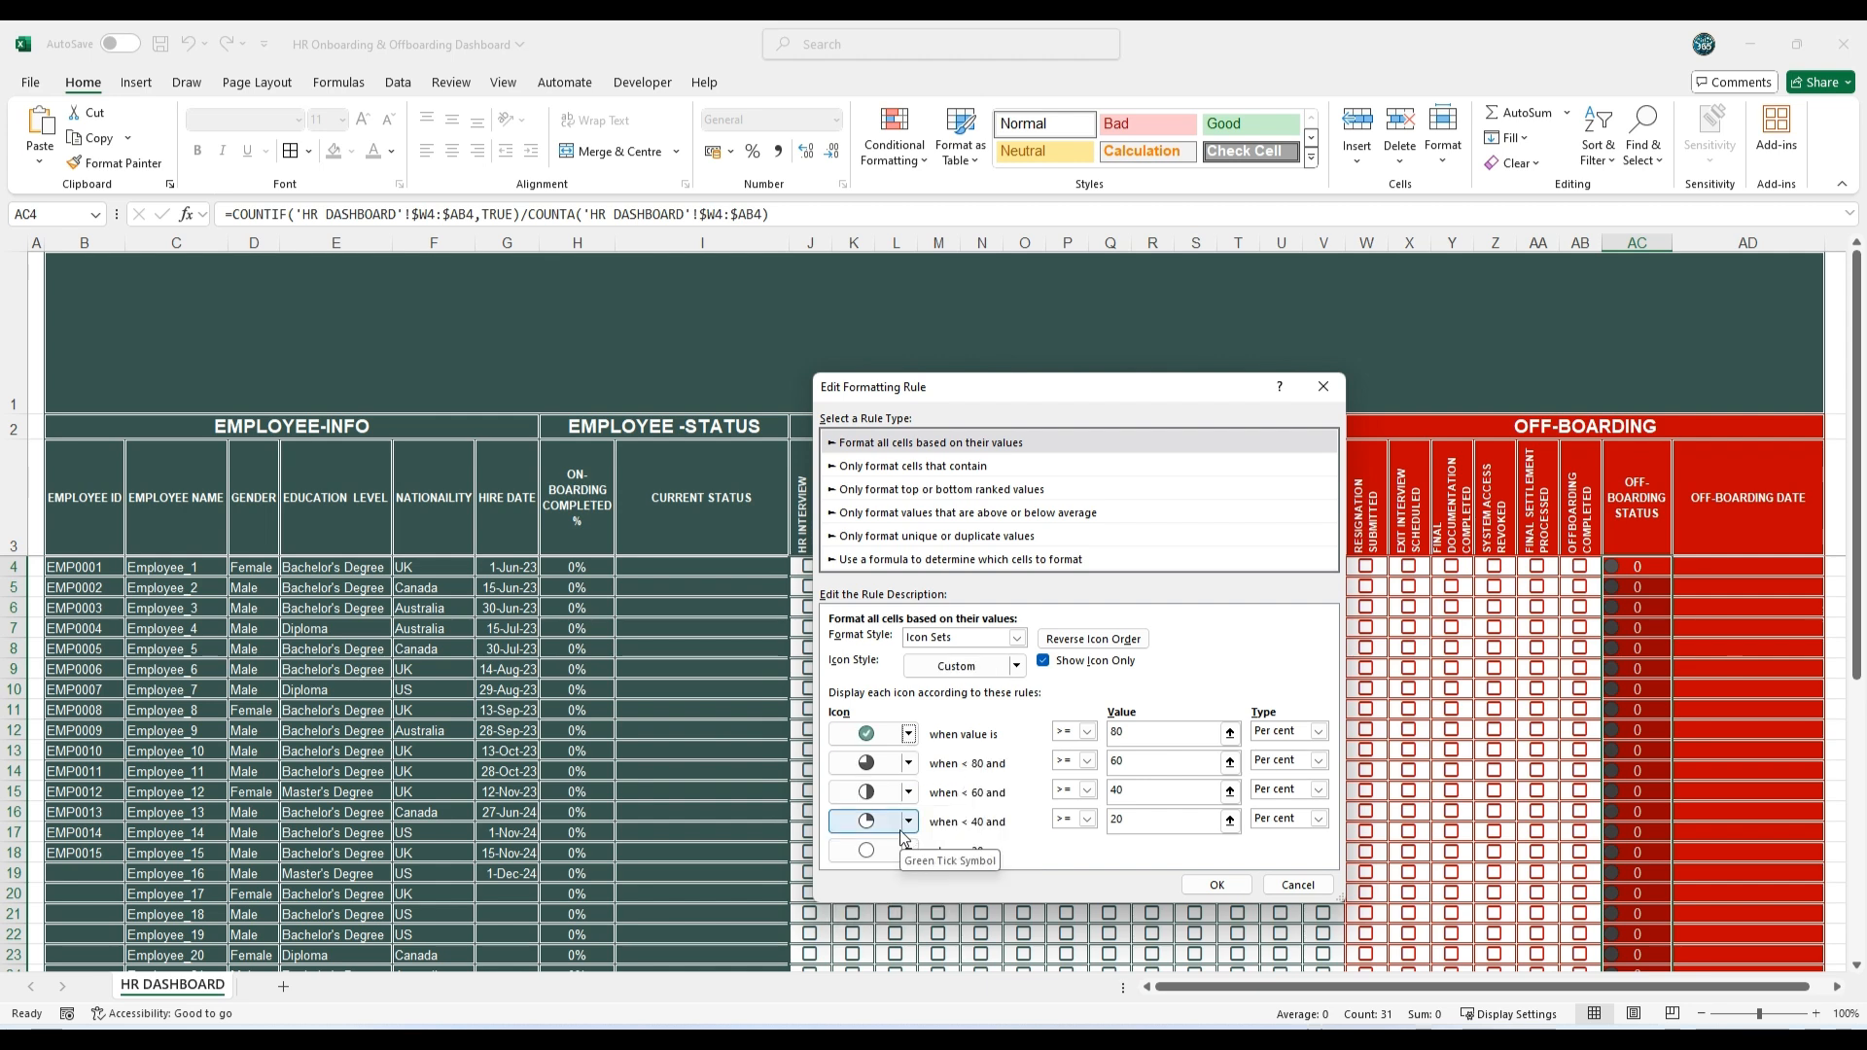
click(1319, 732)
click(1282, 750)
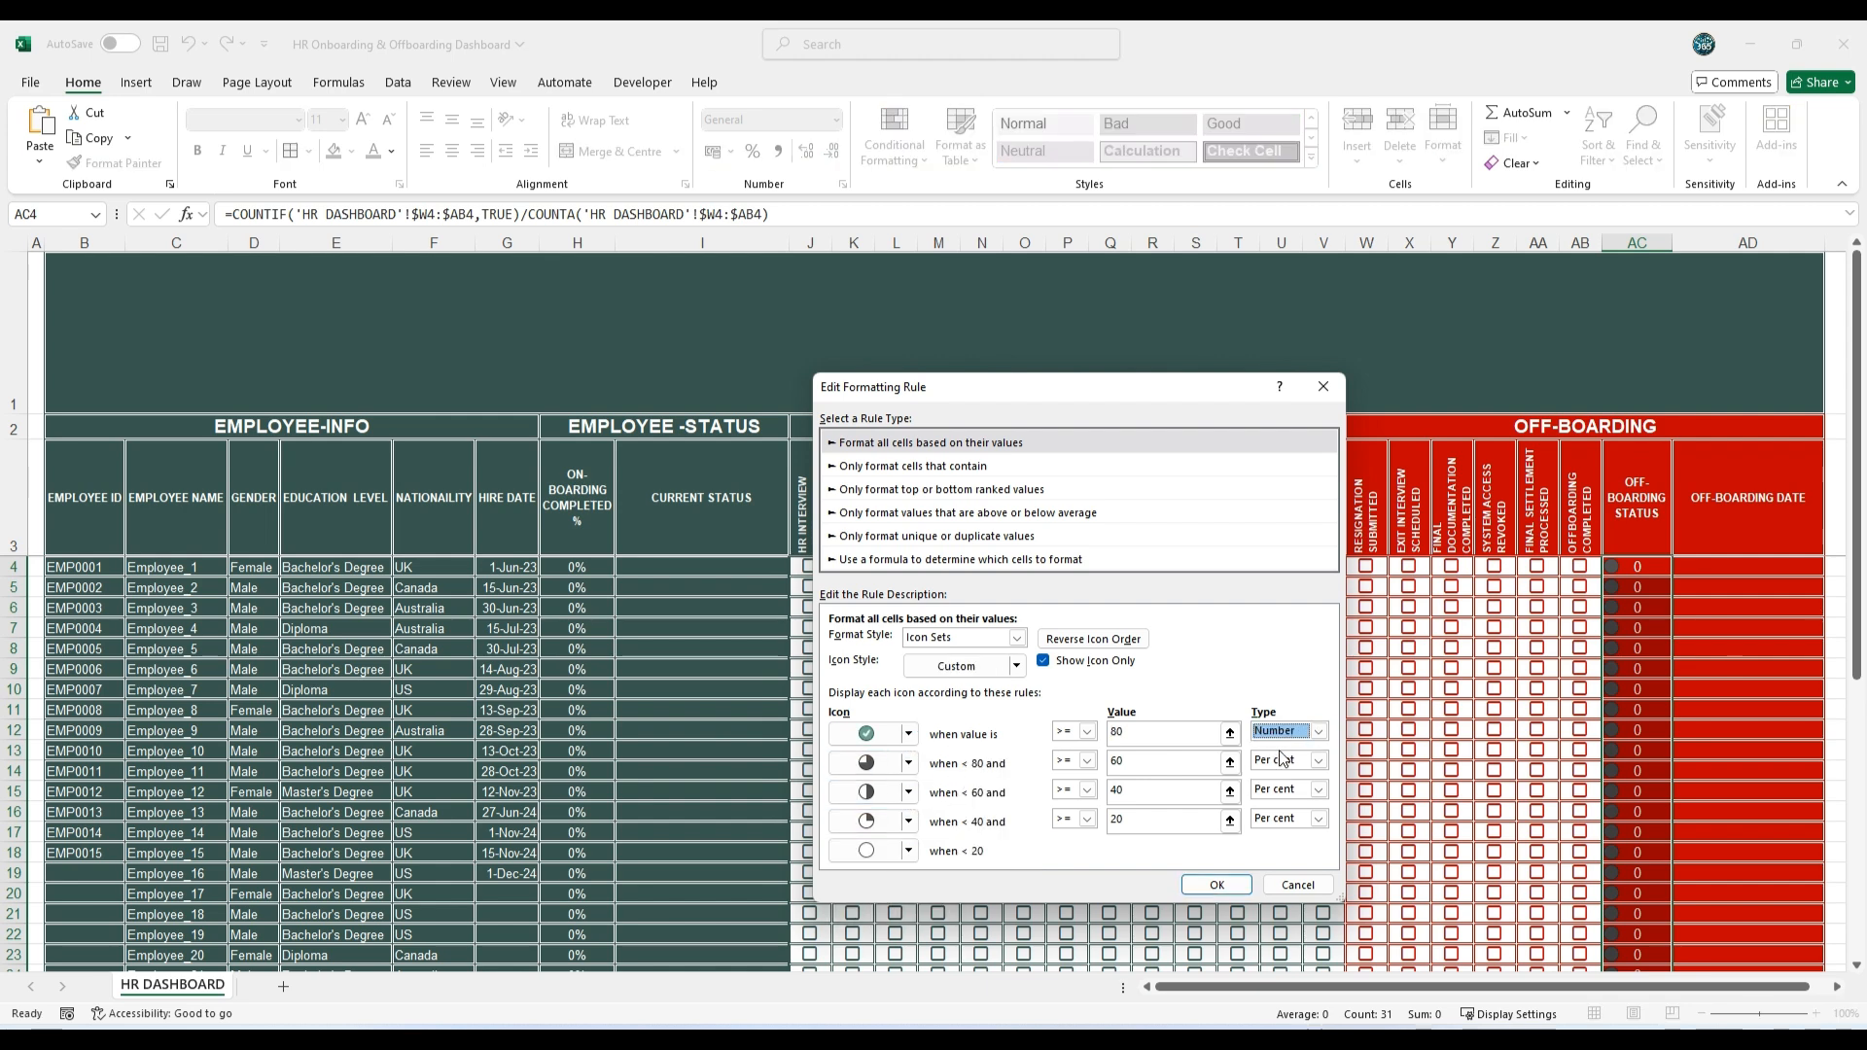
click(1283, 761)
click(1288, 779)
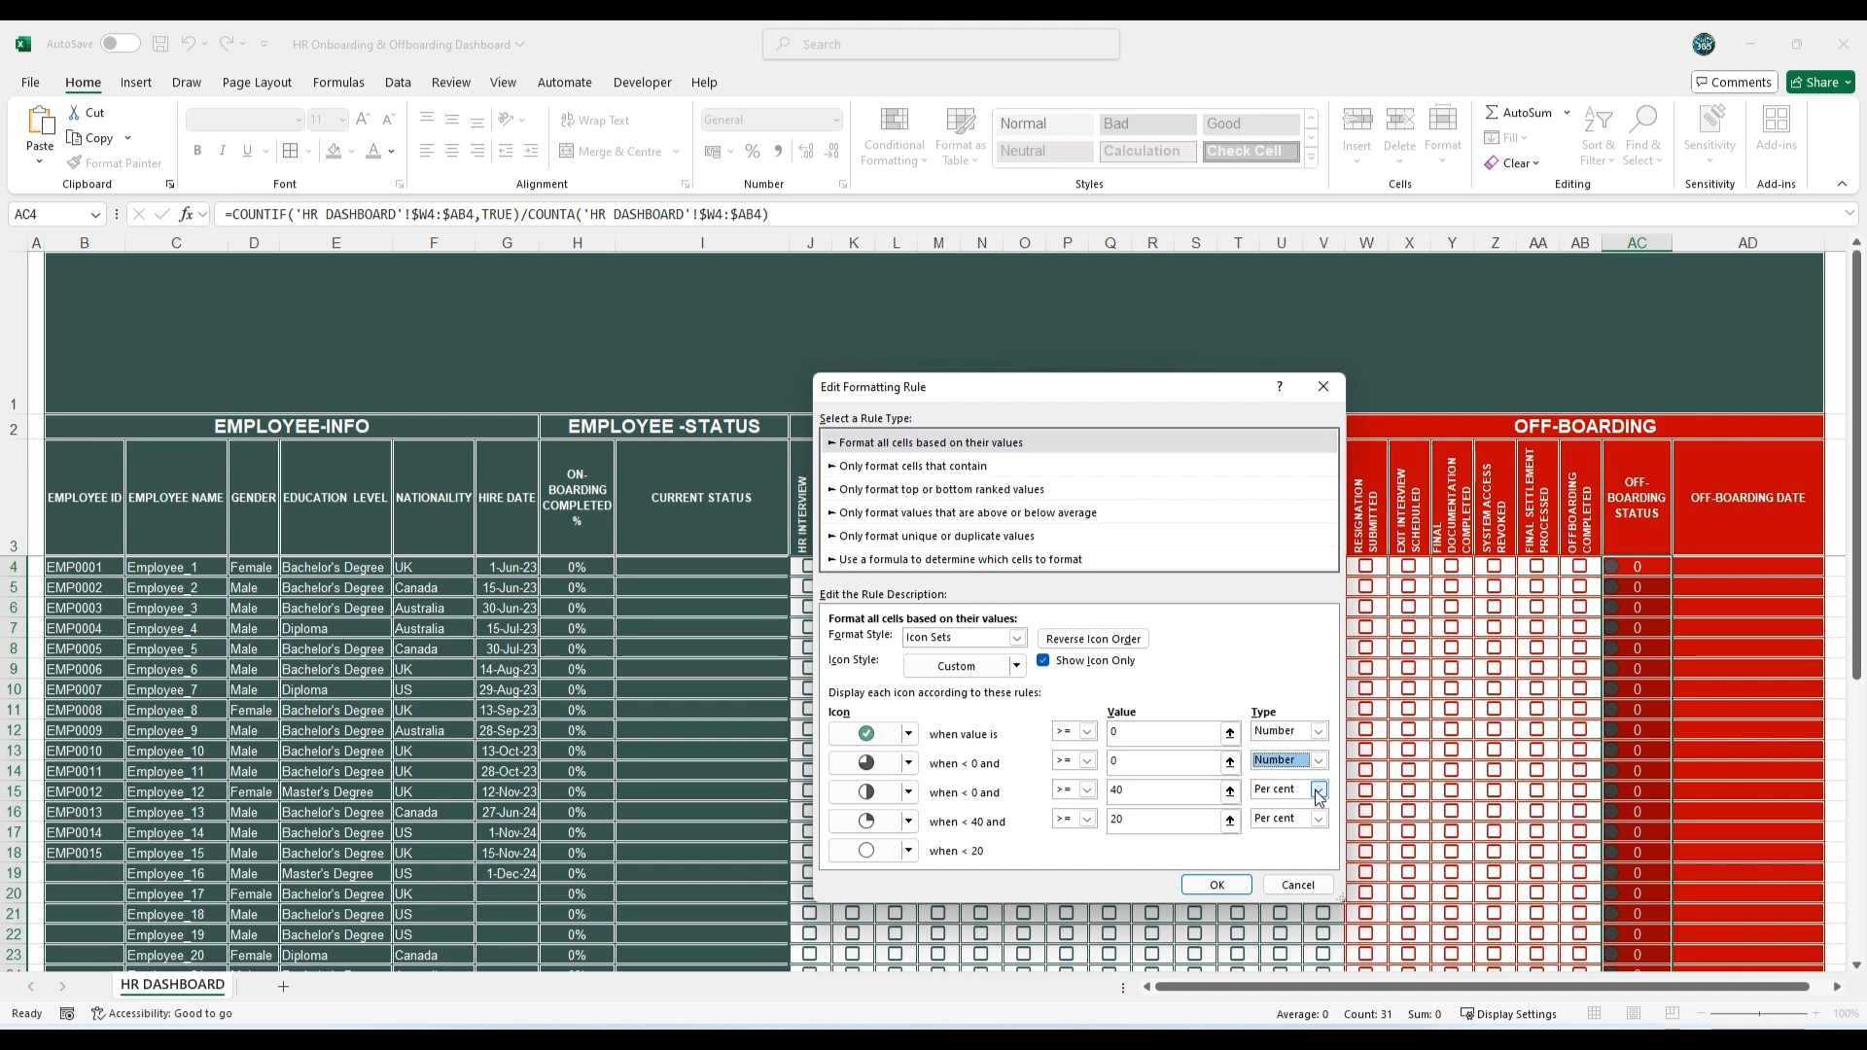
click(1286, 790)
click(1288, 808)
click(1286, 819)
click(1289, 838)
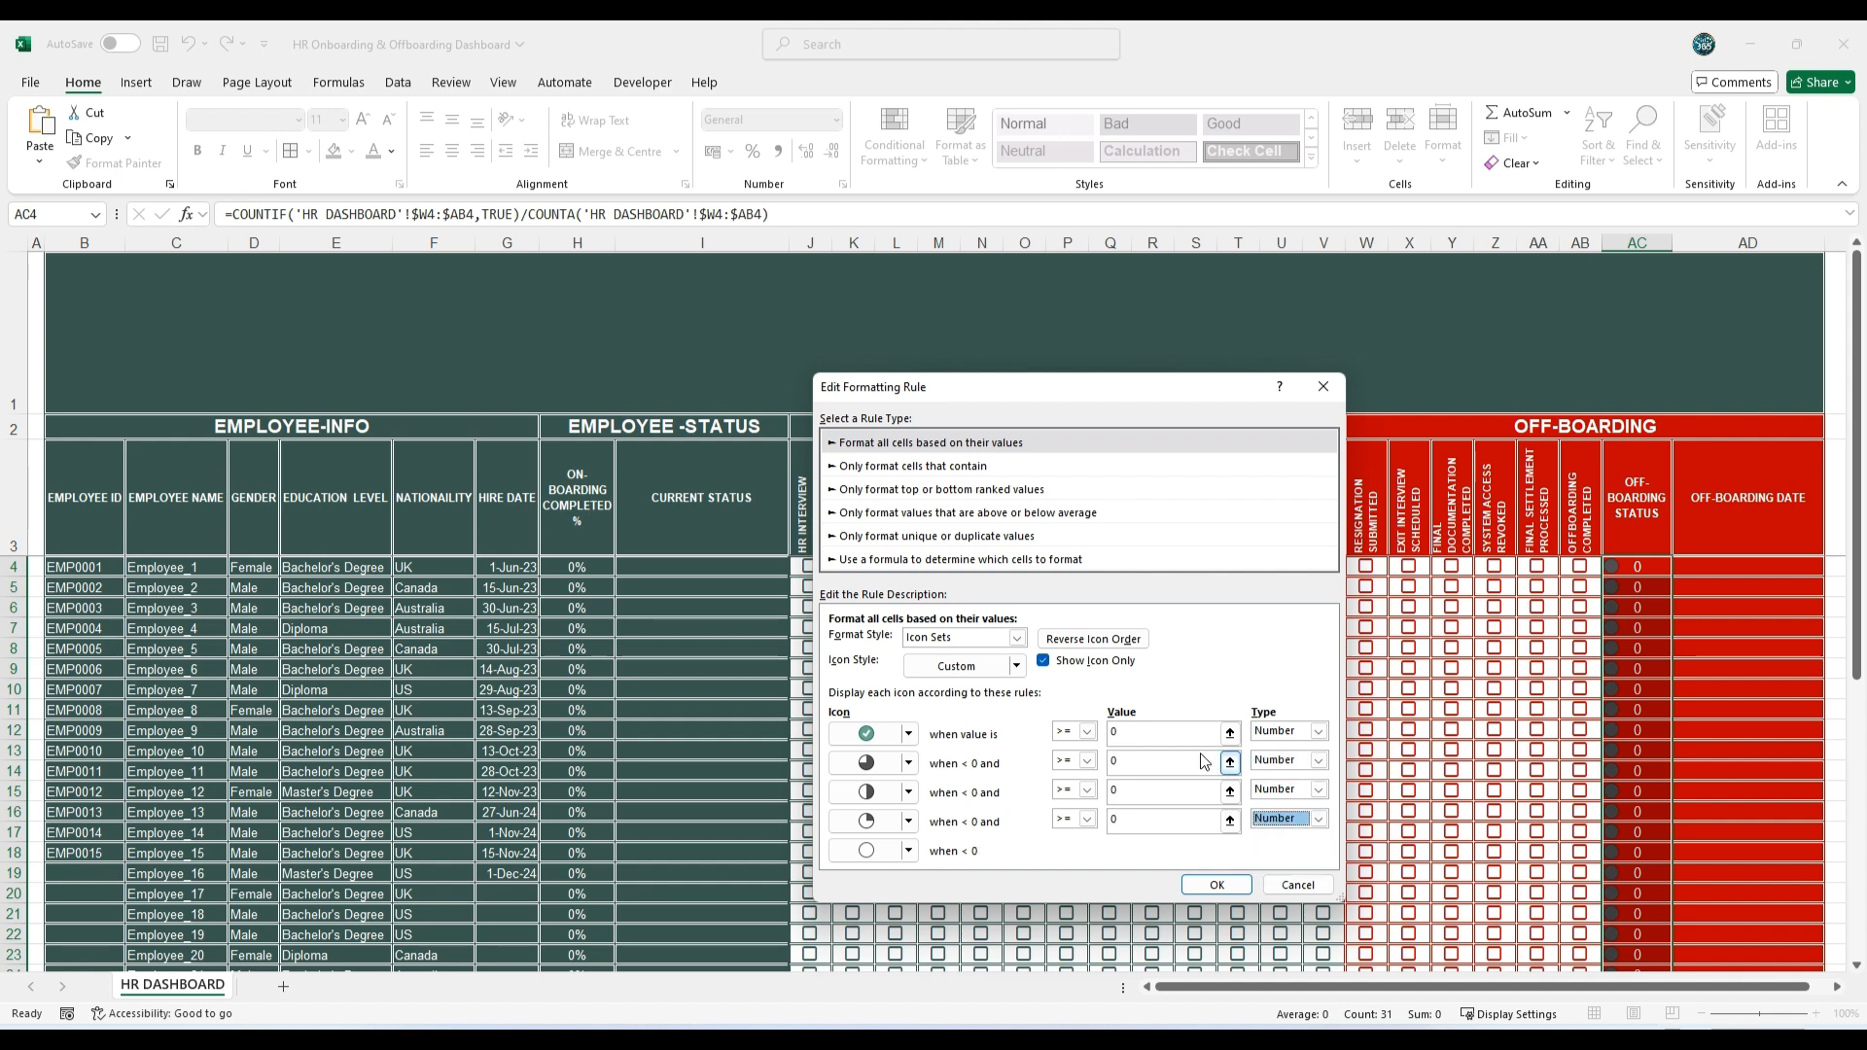
Step: Set the icon thresholds to 0.99, 0.7, 0.3 and 0.1 from highest to lowest and apply the edited rule
click(1139, 734)
text(.99)
click(1128, 762)
text(.)
click(1133, 791)
key(Tab)
text(0.1)
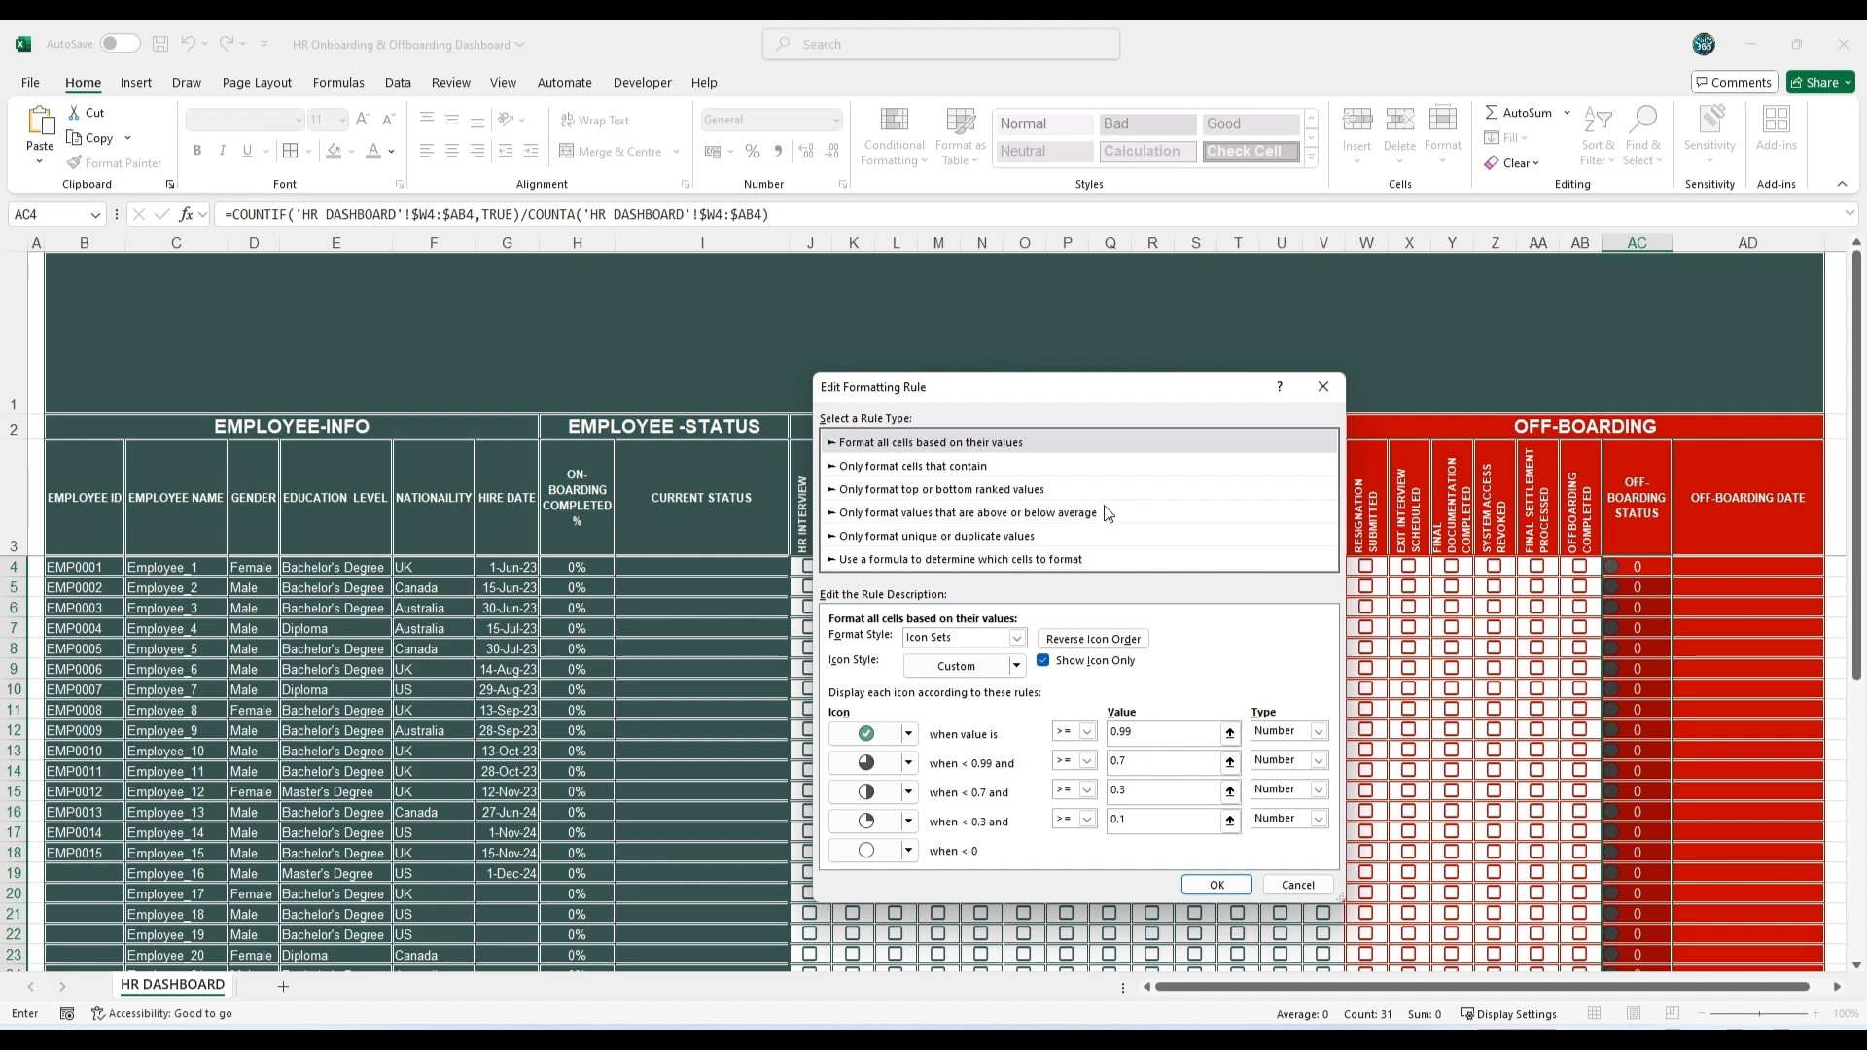
click(1217, 885)
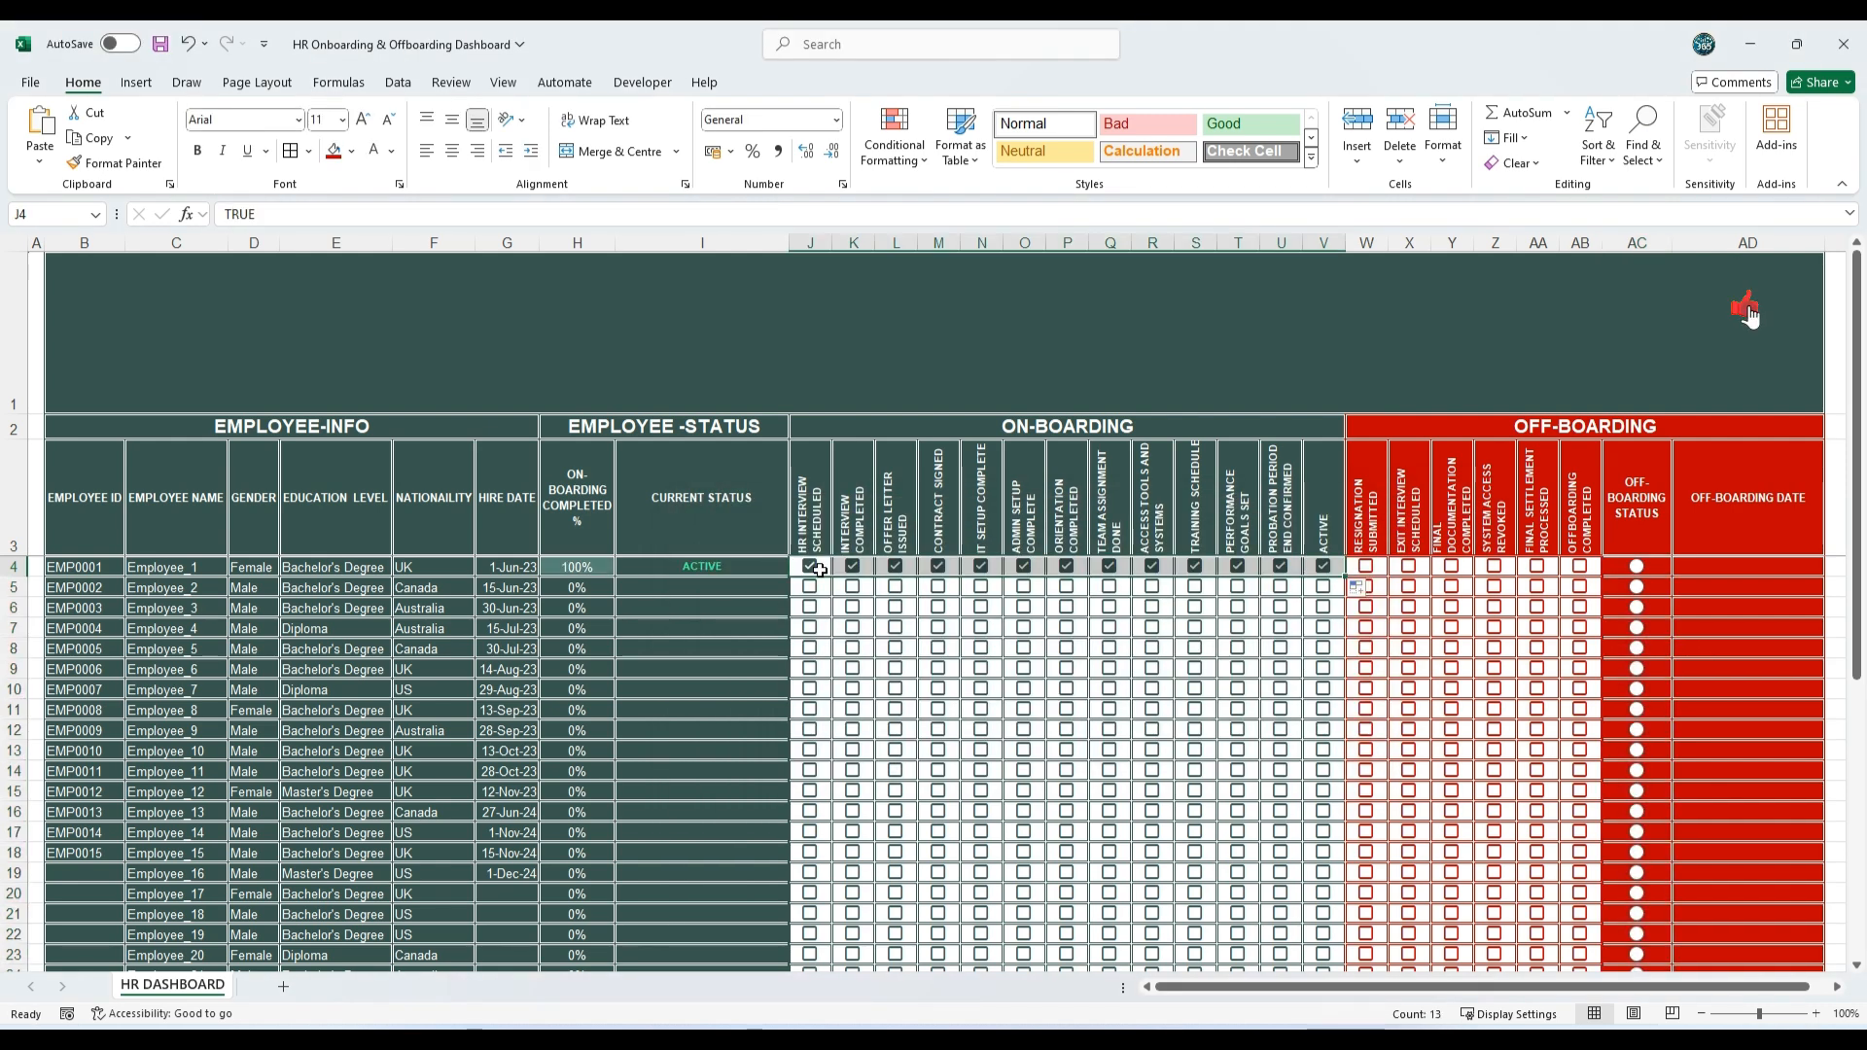
Step: Tick the six off-boarding checkboxes W4:AB4 one after another to test the status text and icon of row 4
click(1367, 566)
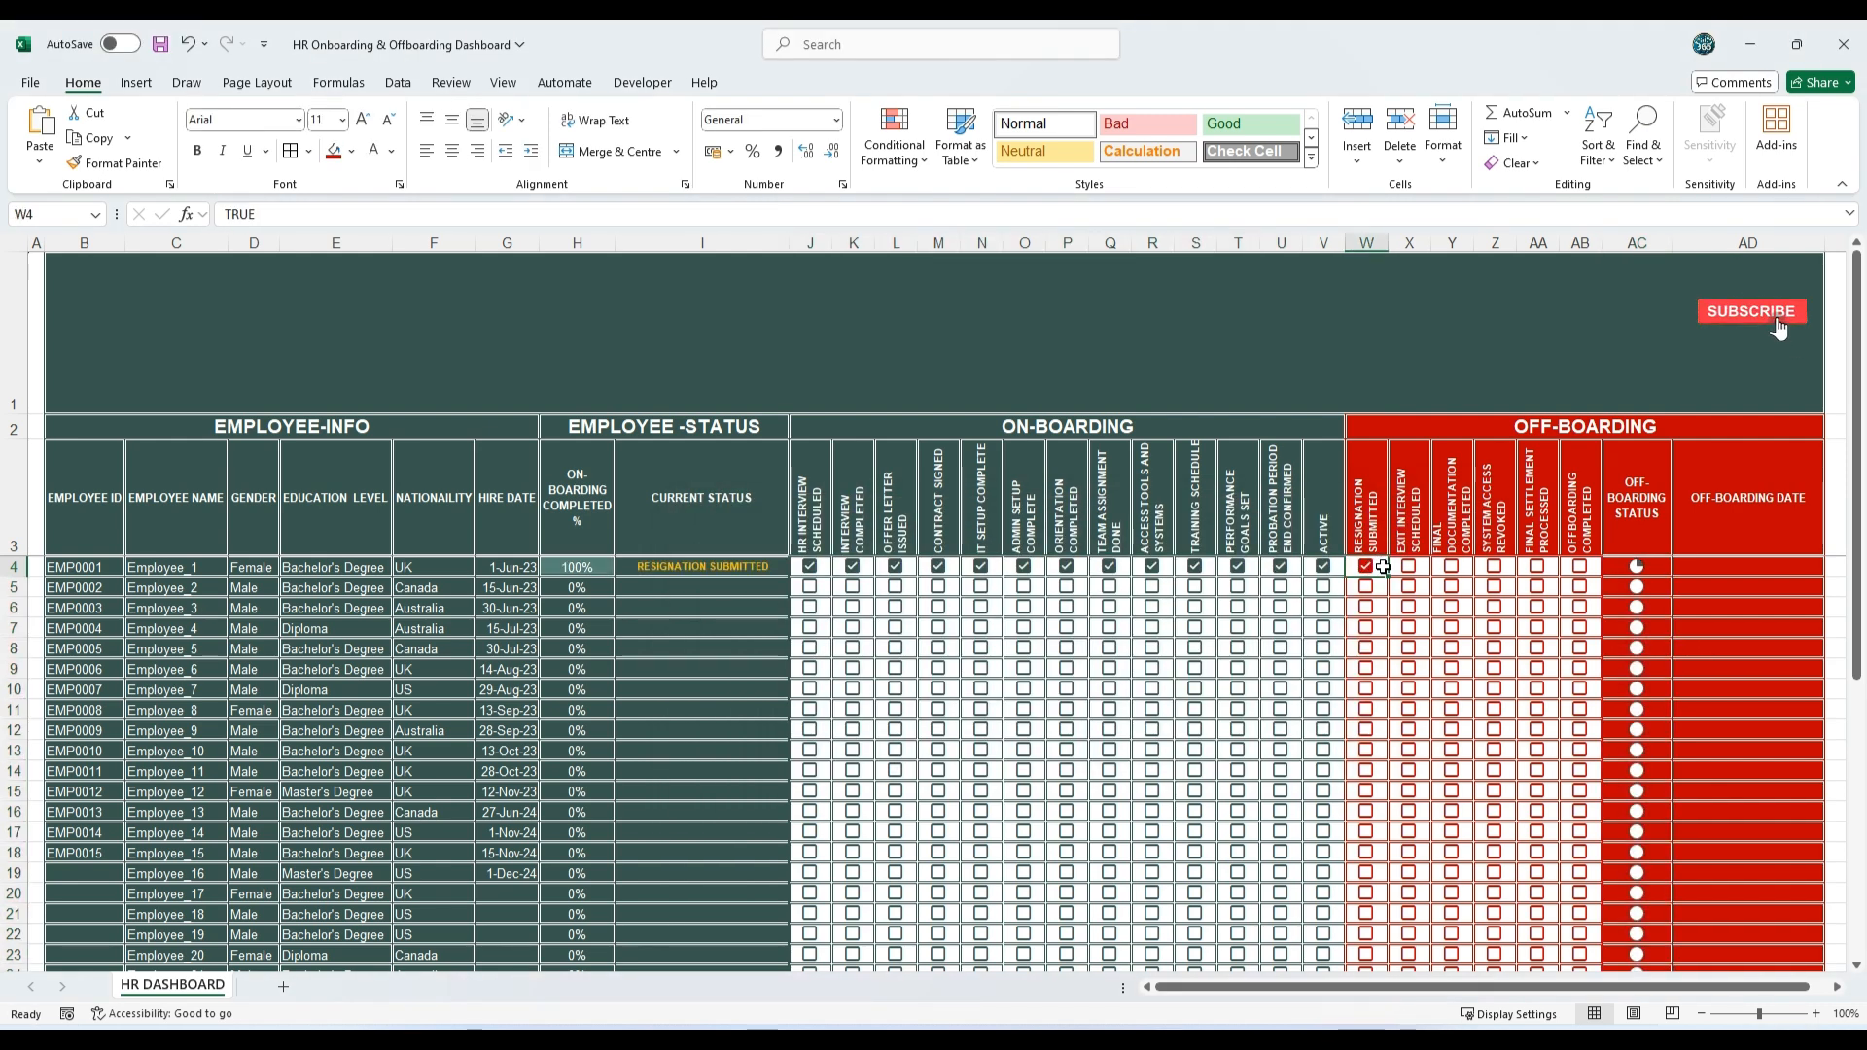
click(1409, 567)
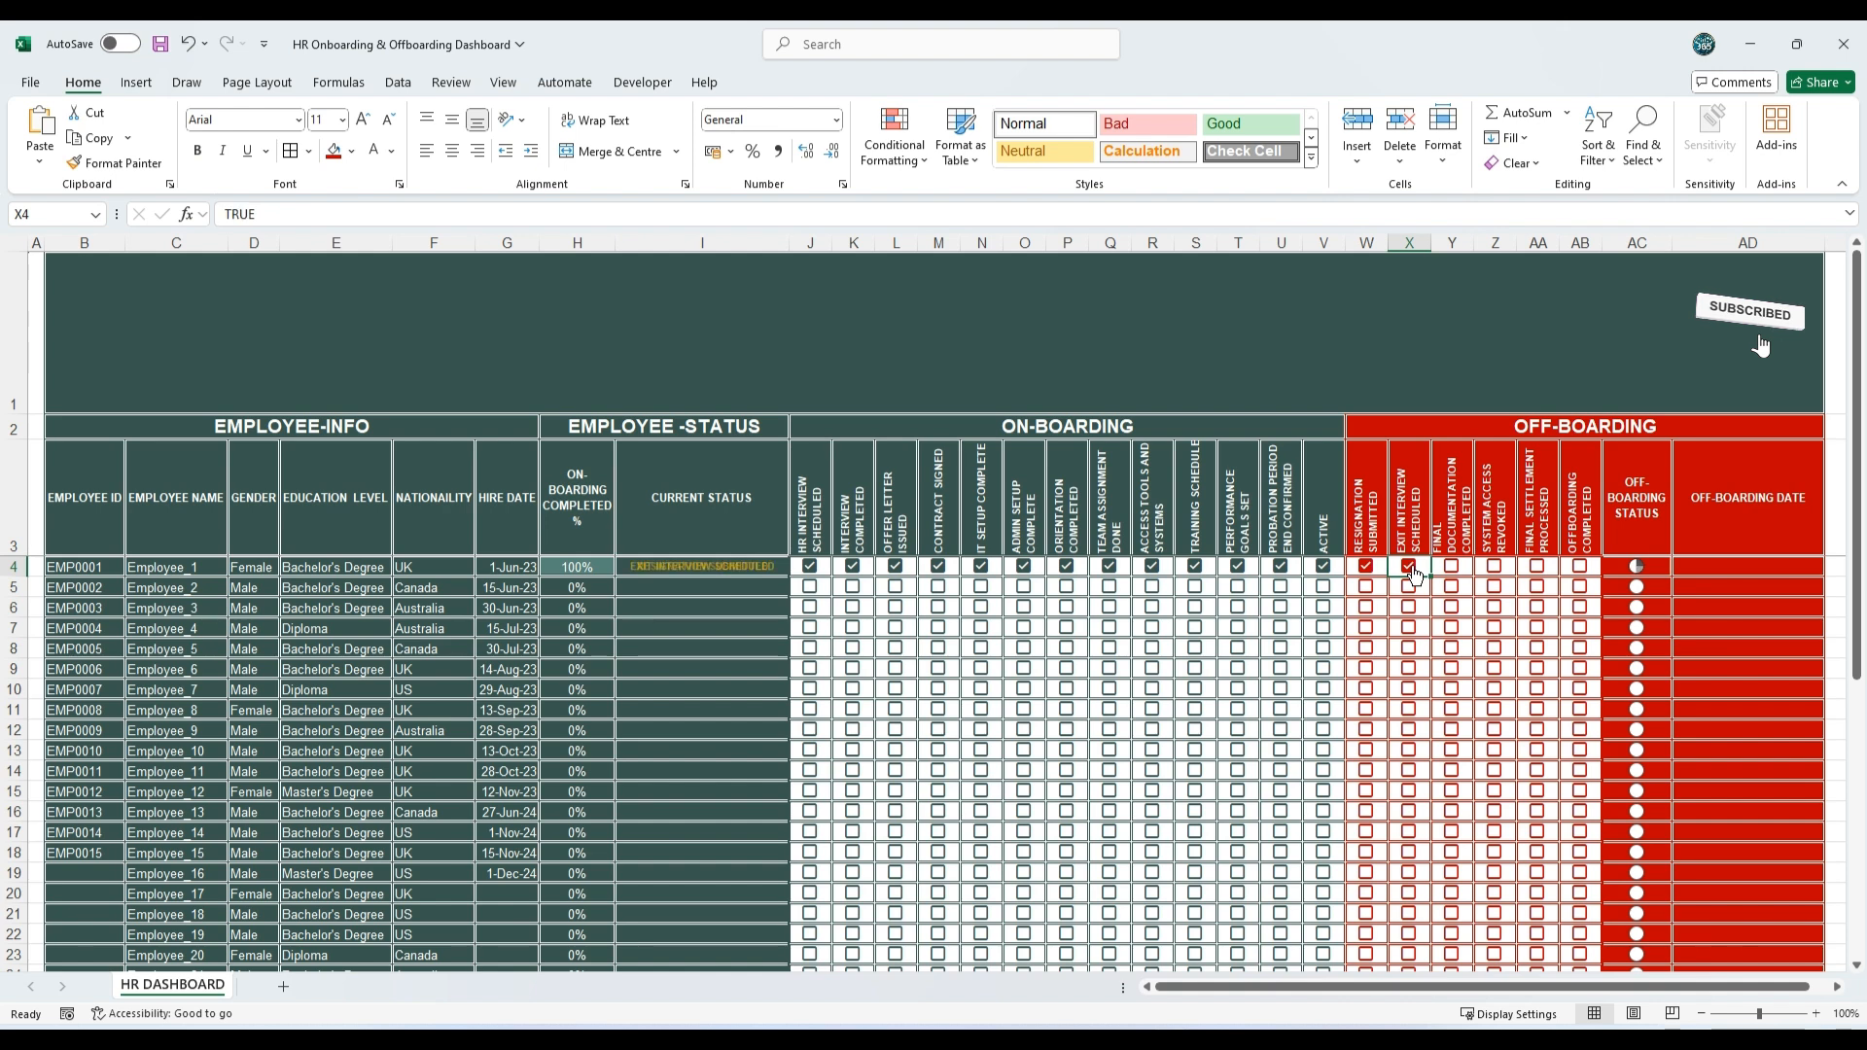
click(1452, 566)
click(1495, 566)
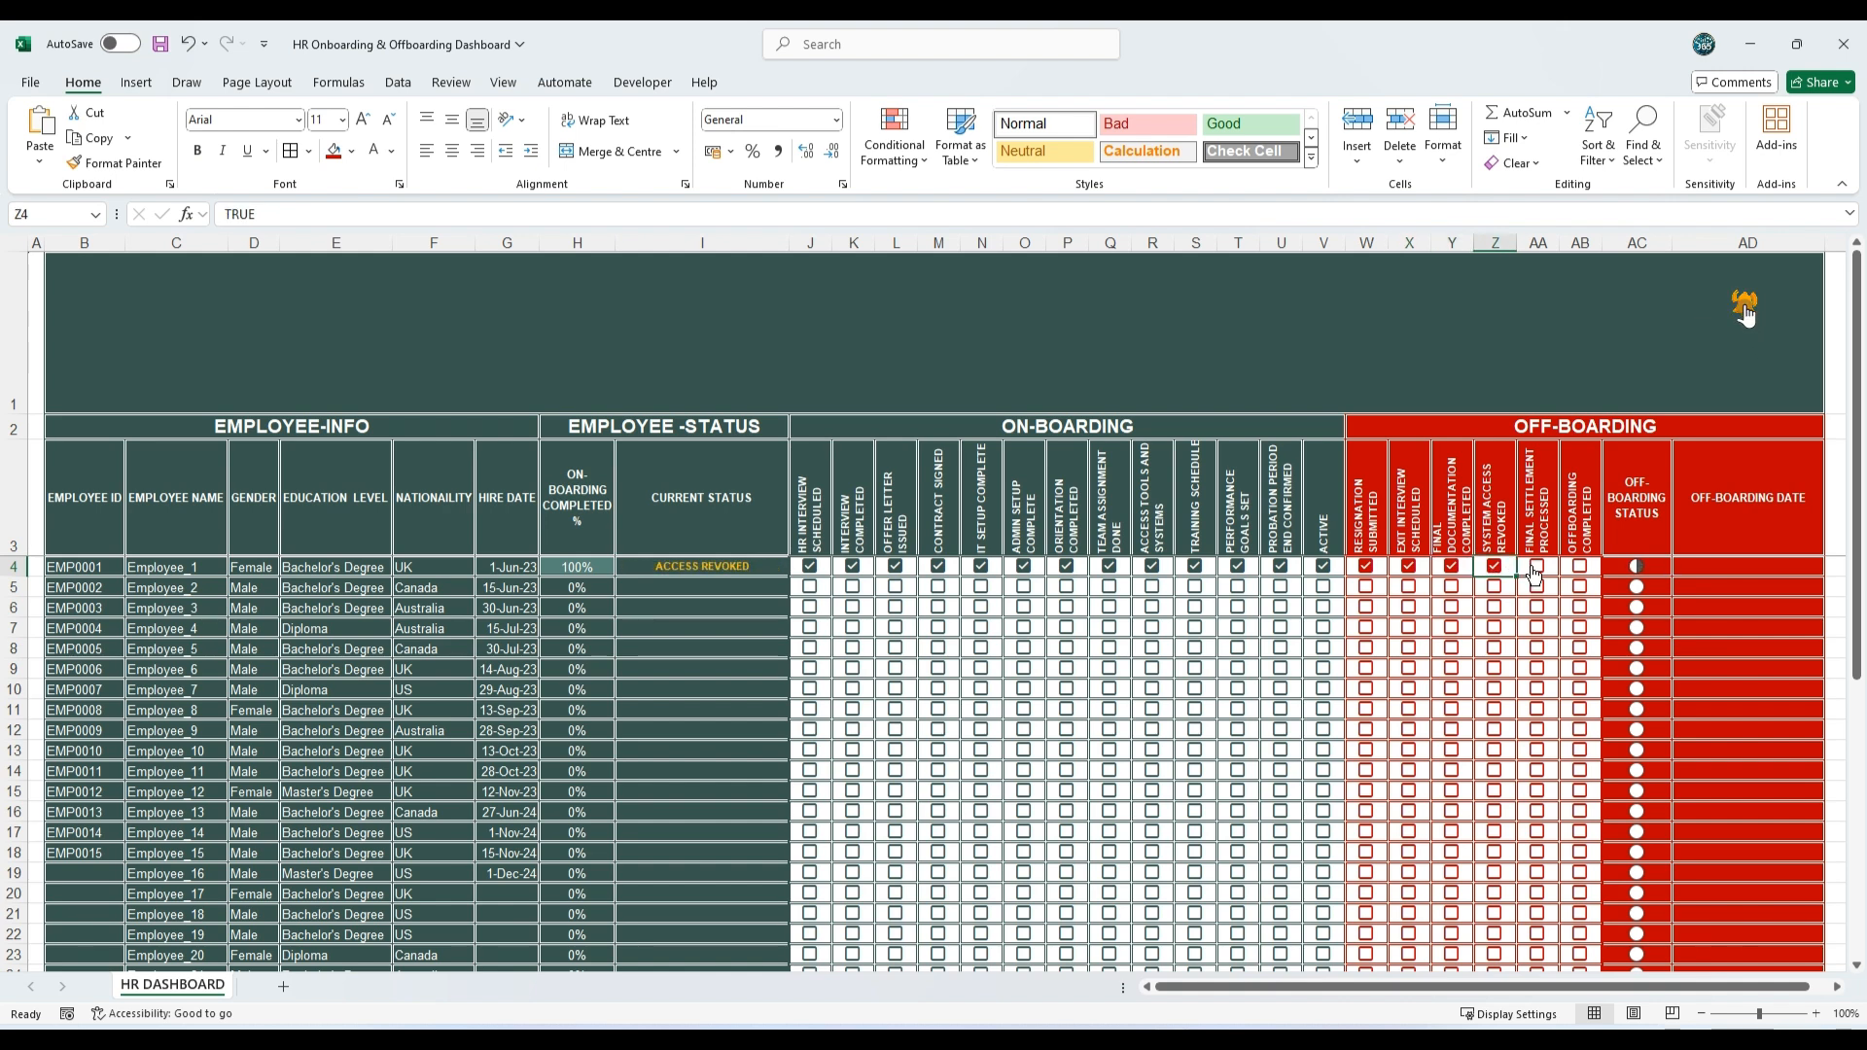
click(1536, 567)
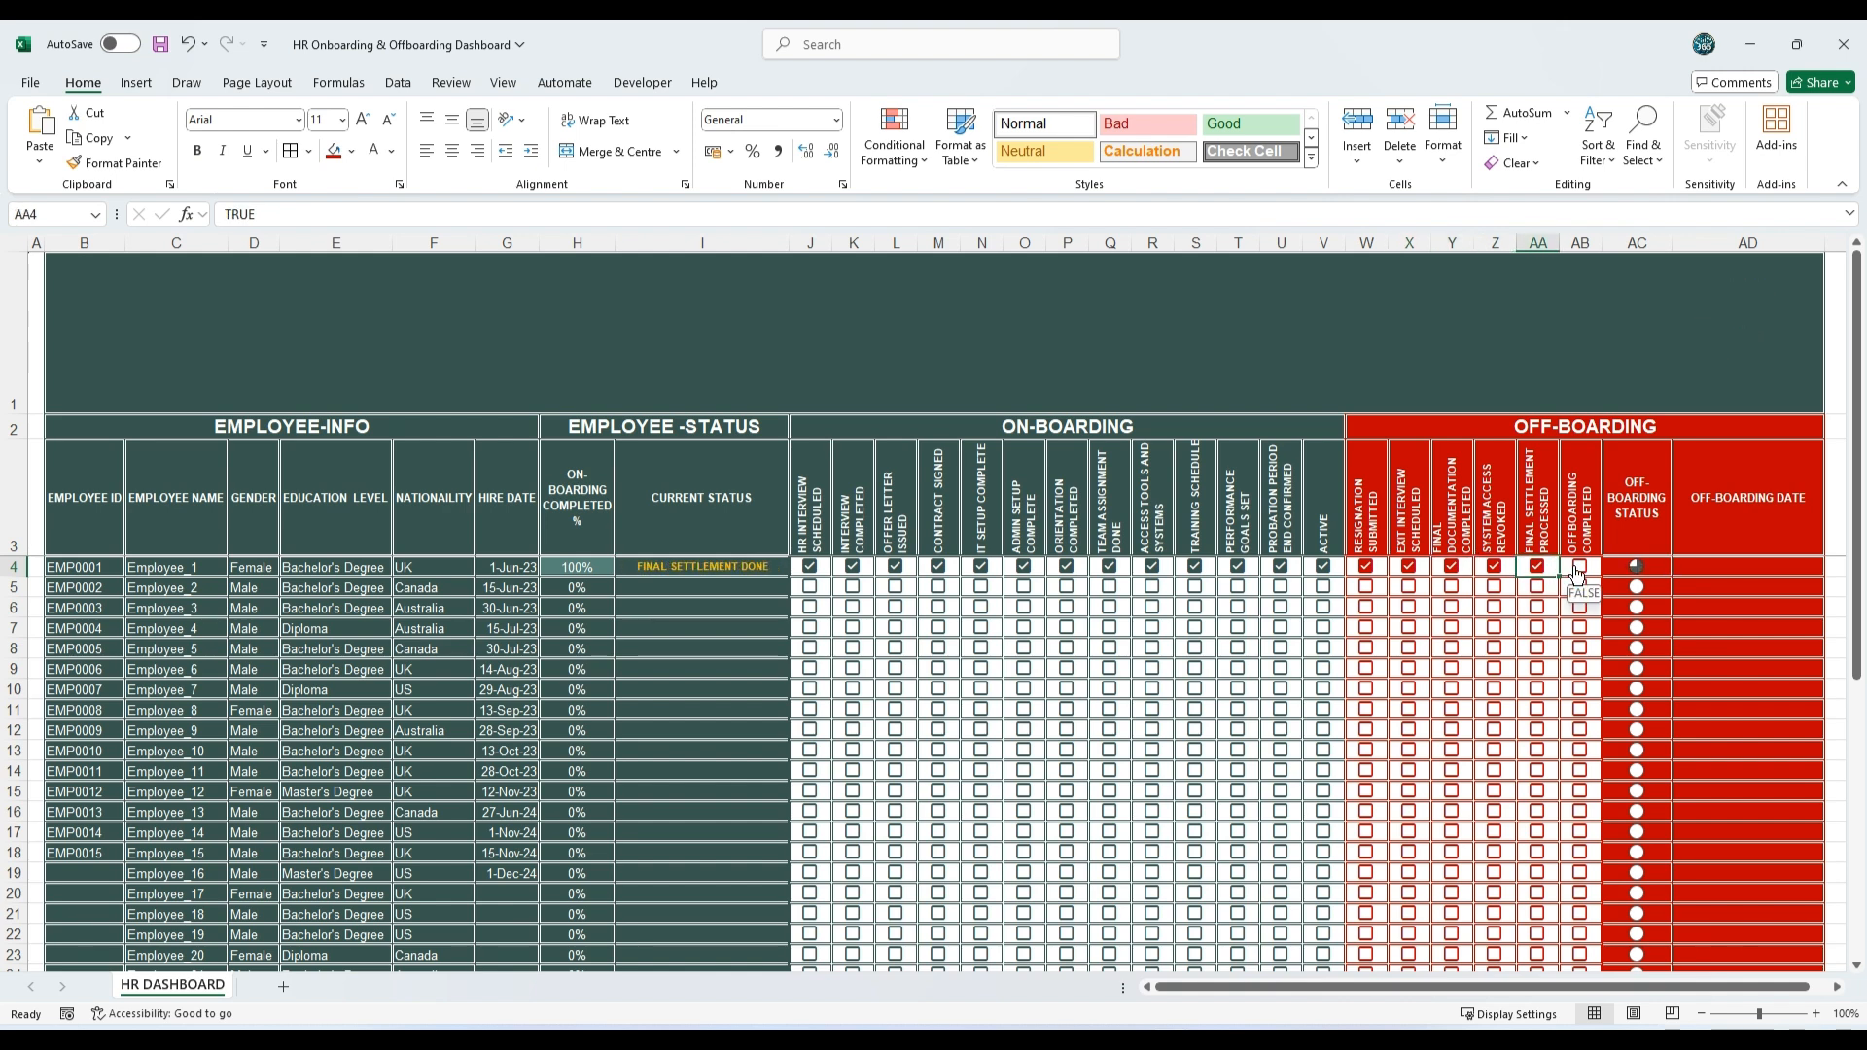
click(1578, 569)
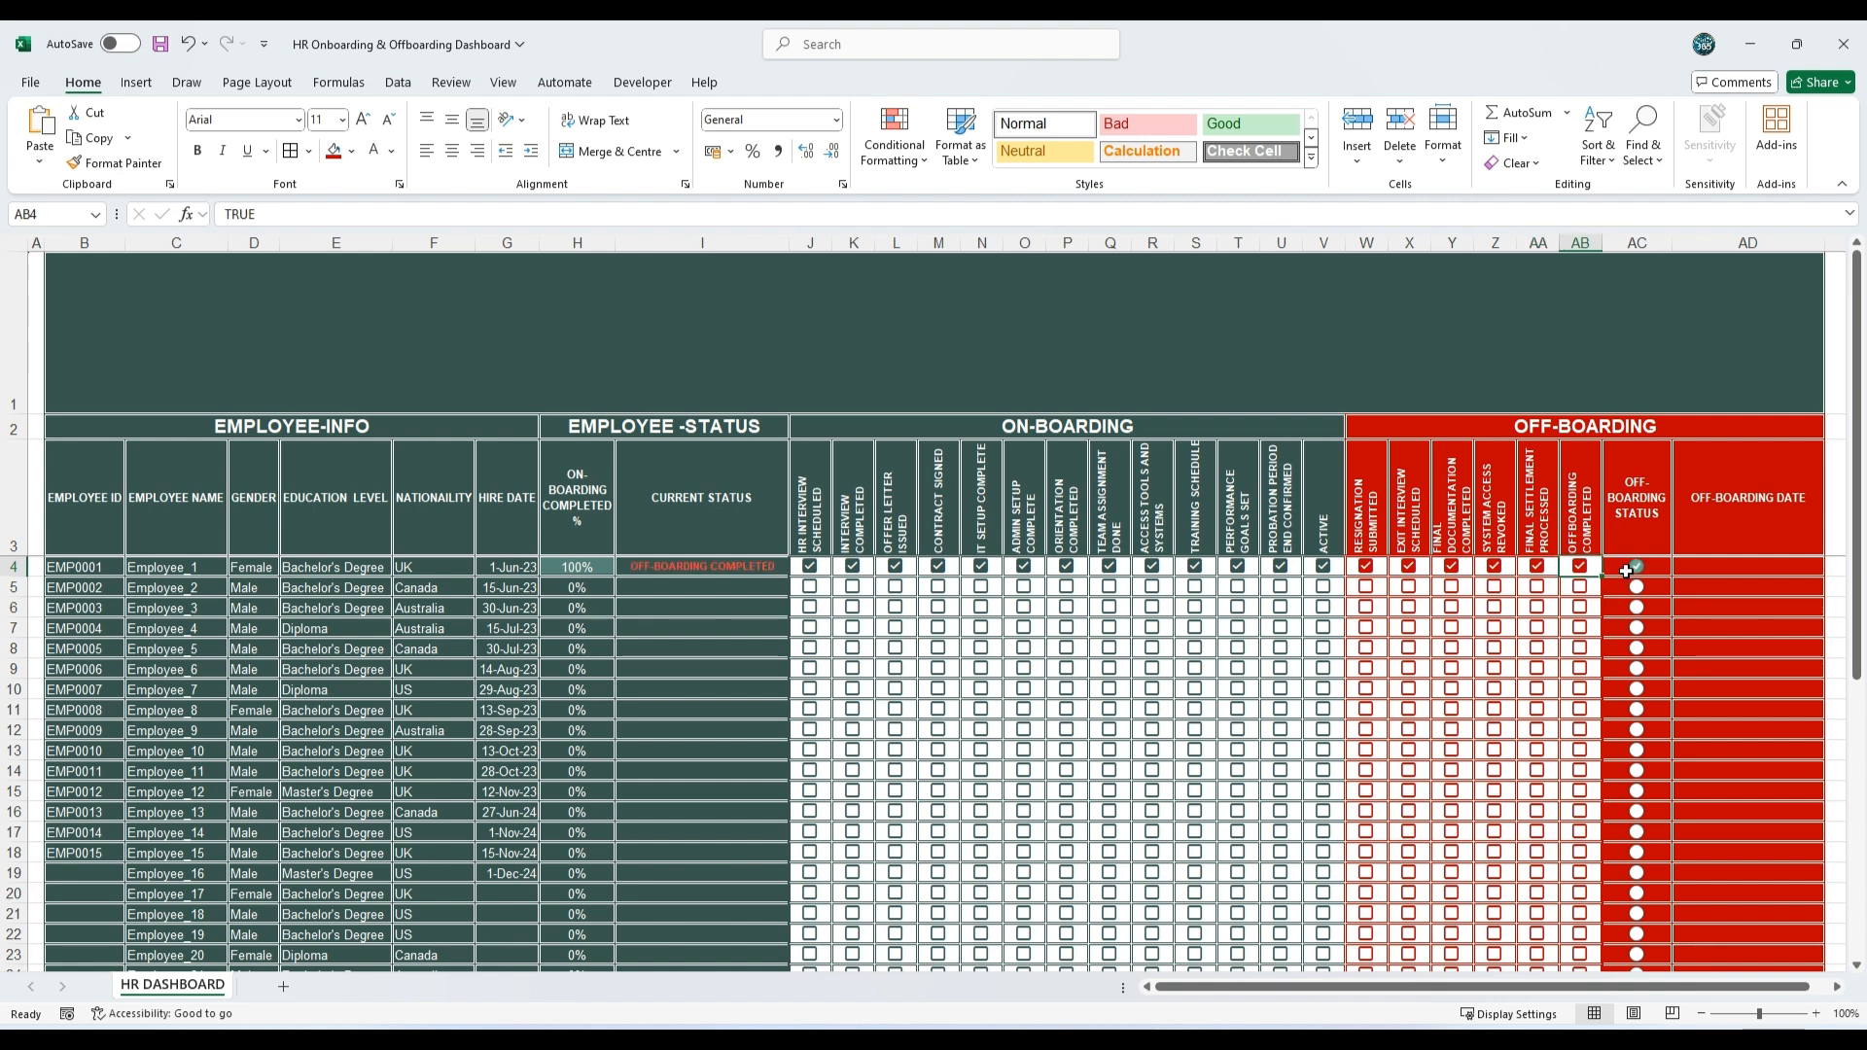
click(1713, 565)
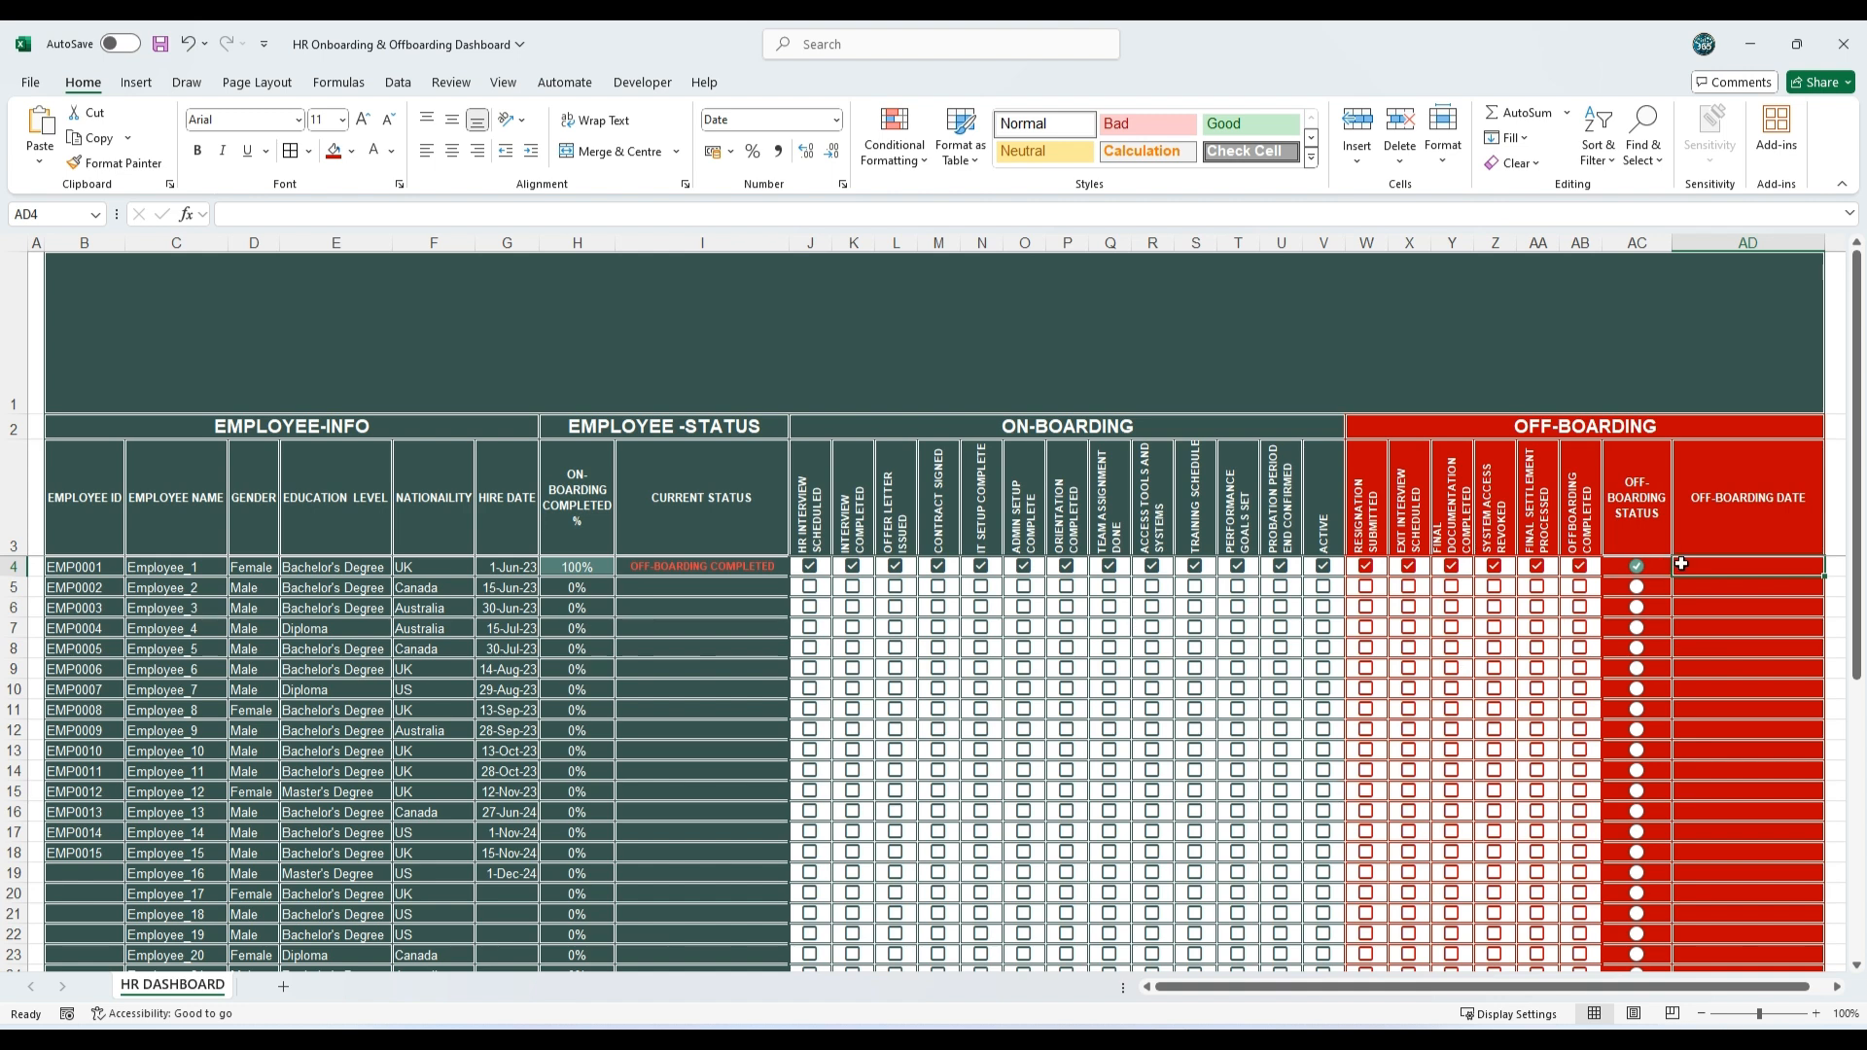
scroll(1580, 816, down, 1)
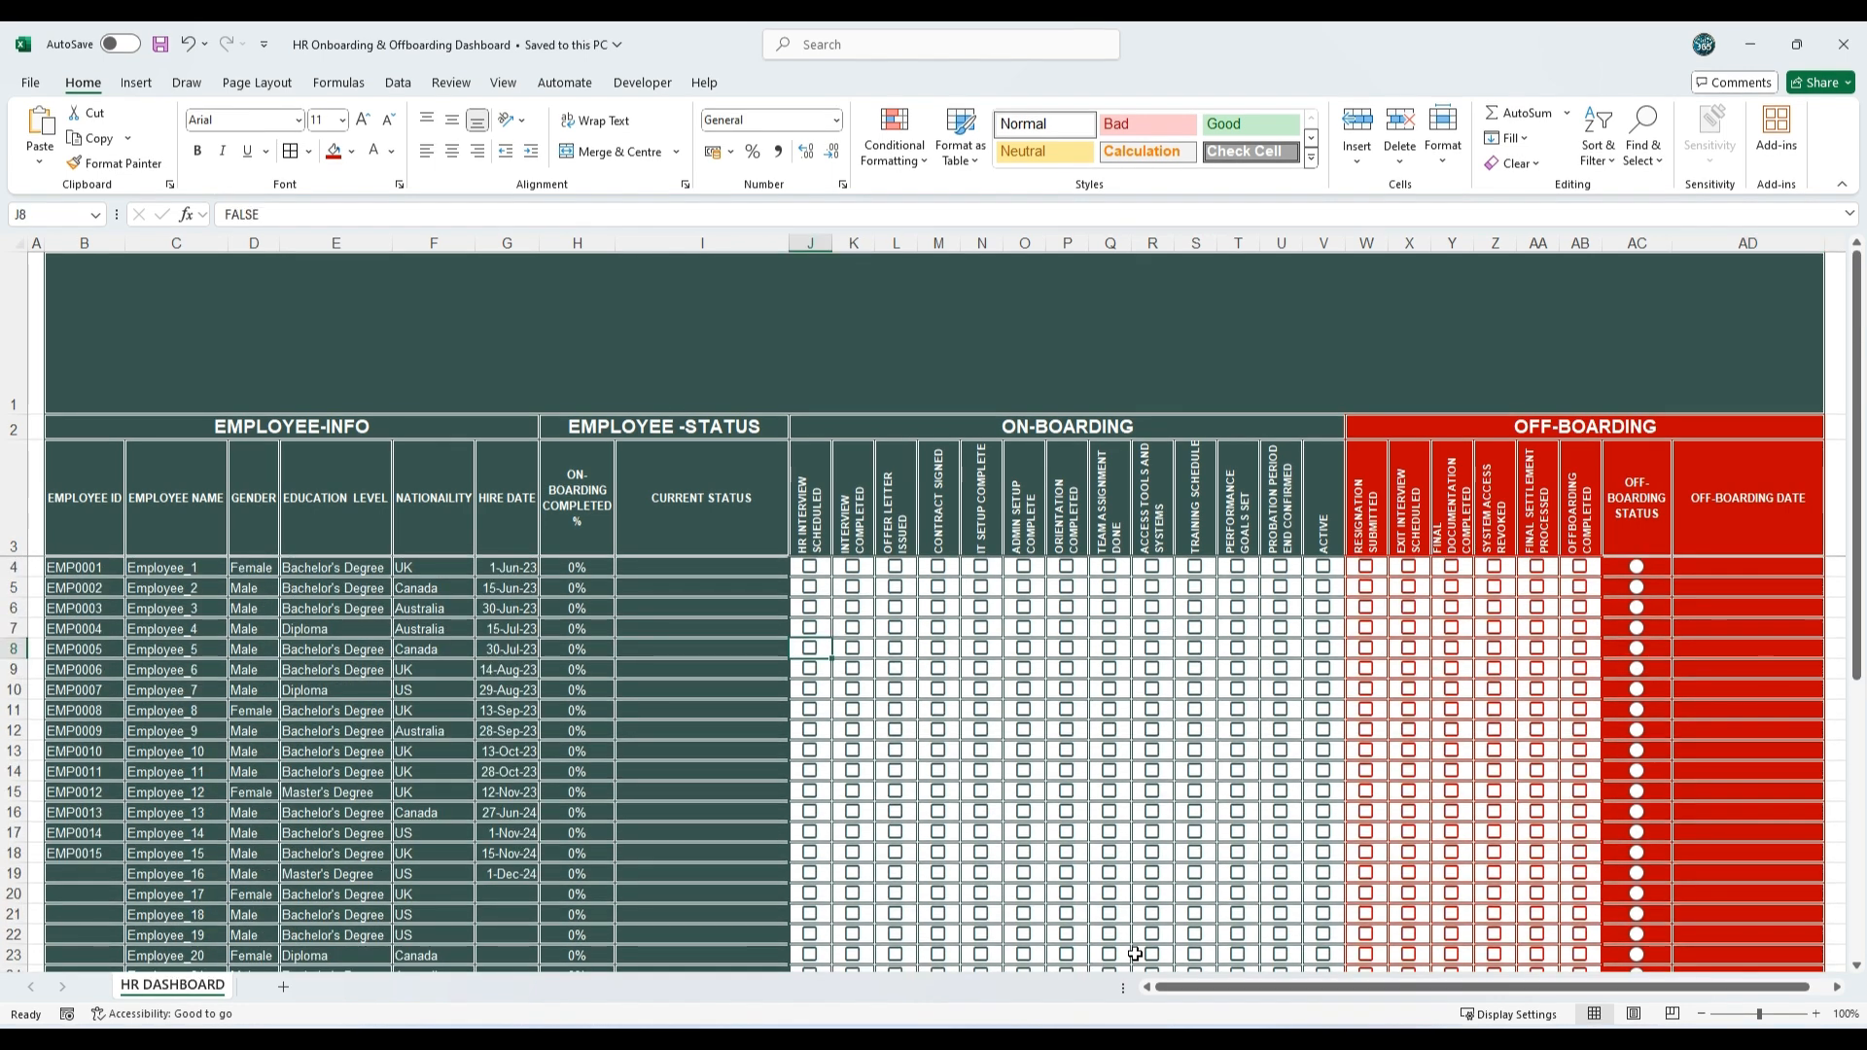
Step: Paste the labels Total Active Employees, Attrition Count, Male, female, Bachelor's Degree, Master's Degree and Diploma into AG4:AG12, with a blank row between groups
drag(1188, 988, 1407, 994)
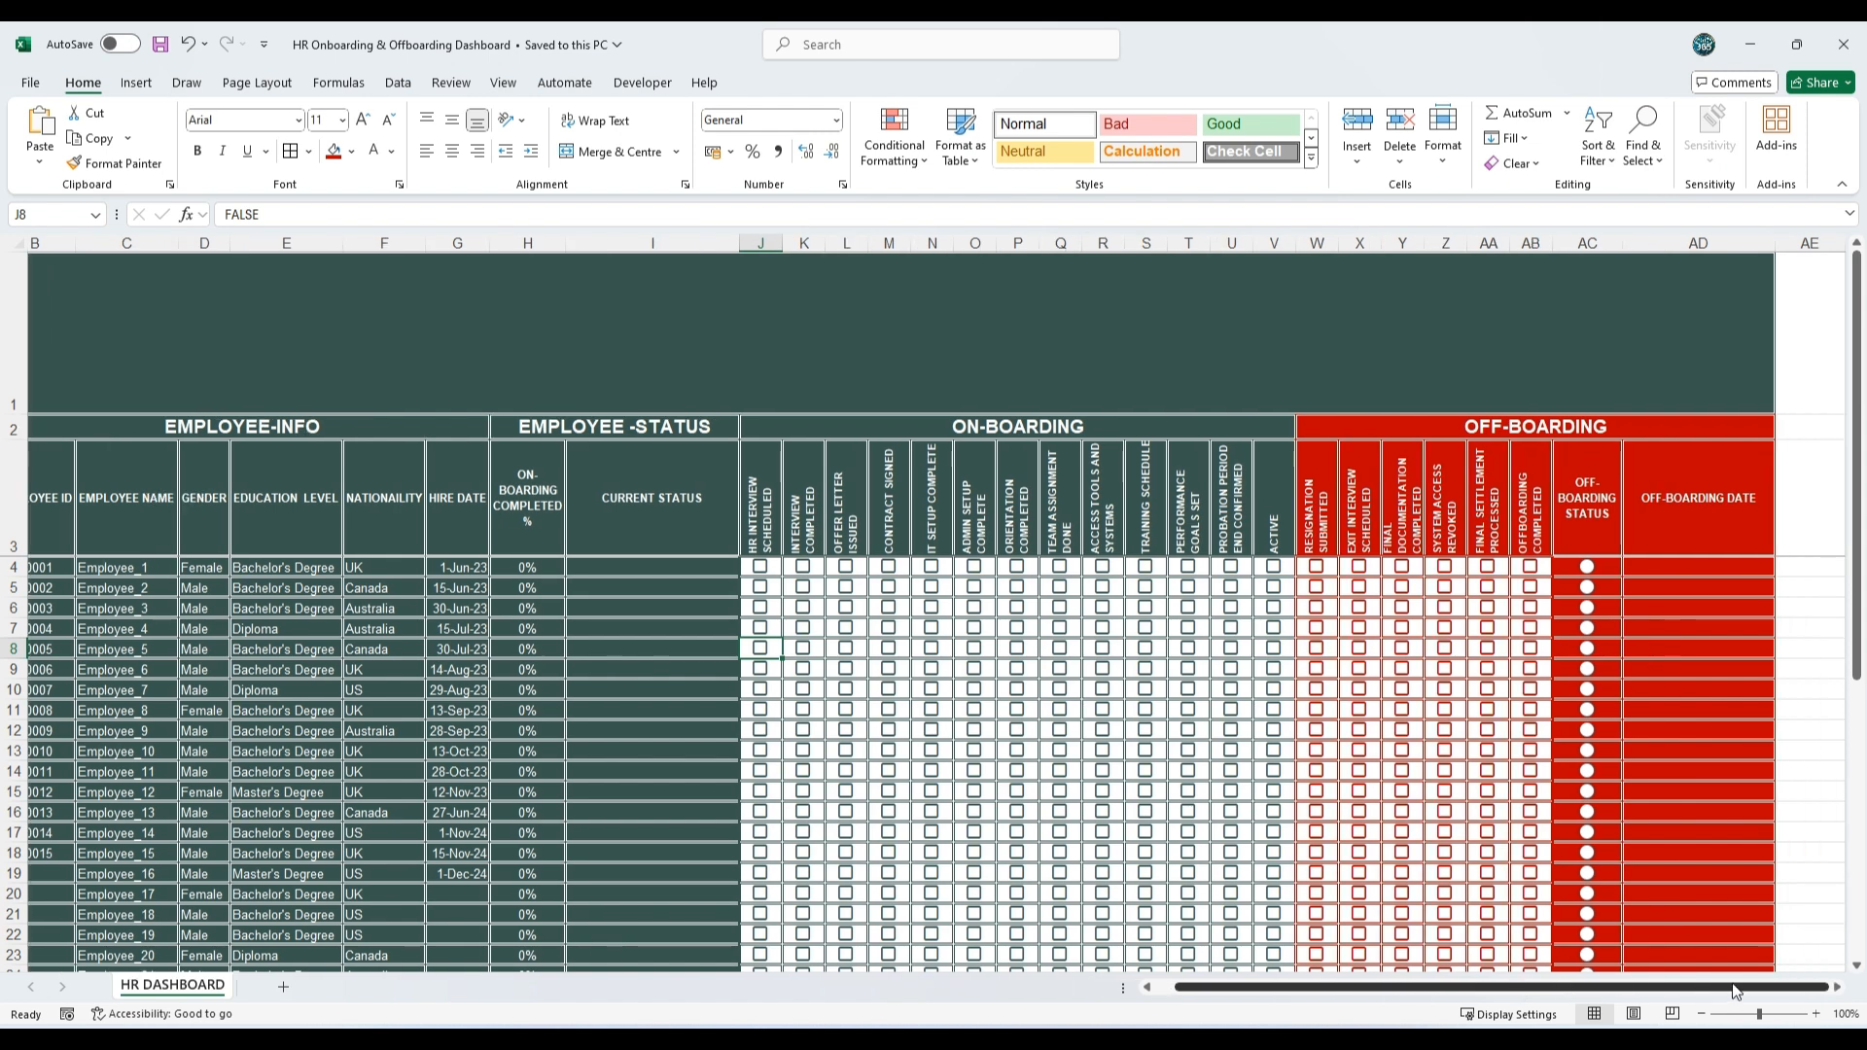
click(1835, 988)
click(1836, 988)
click(1836, 988)
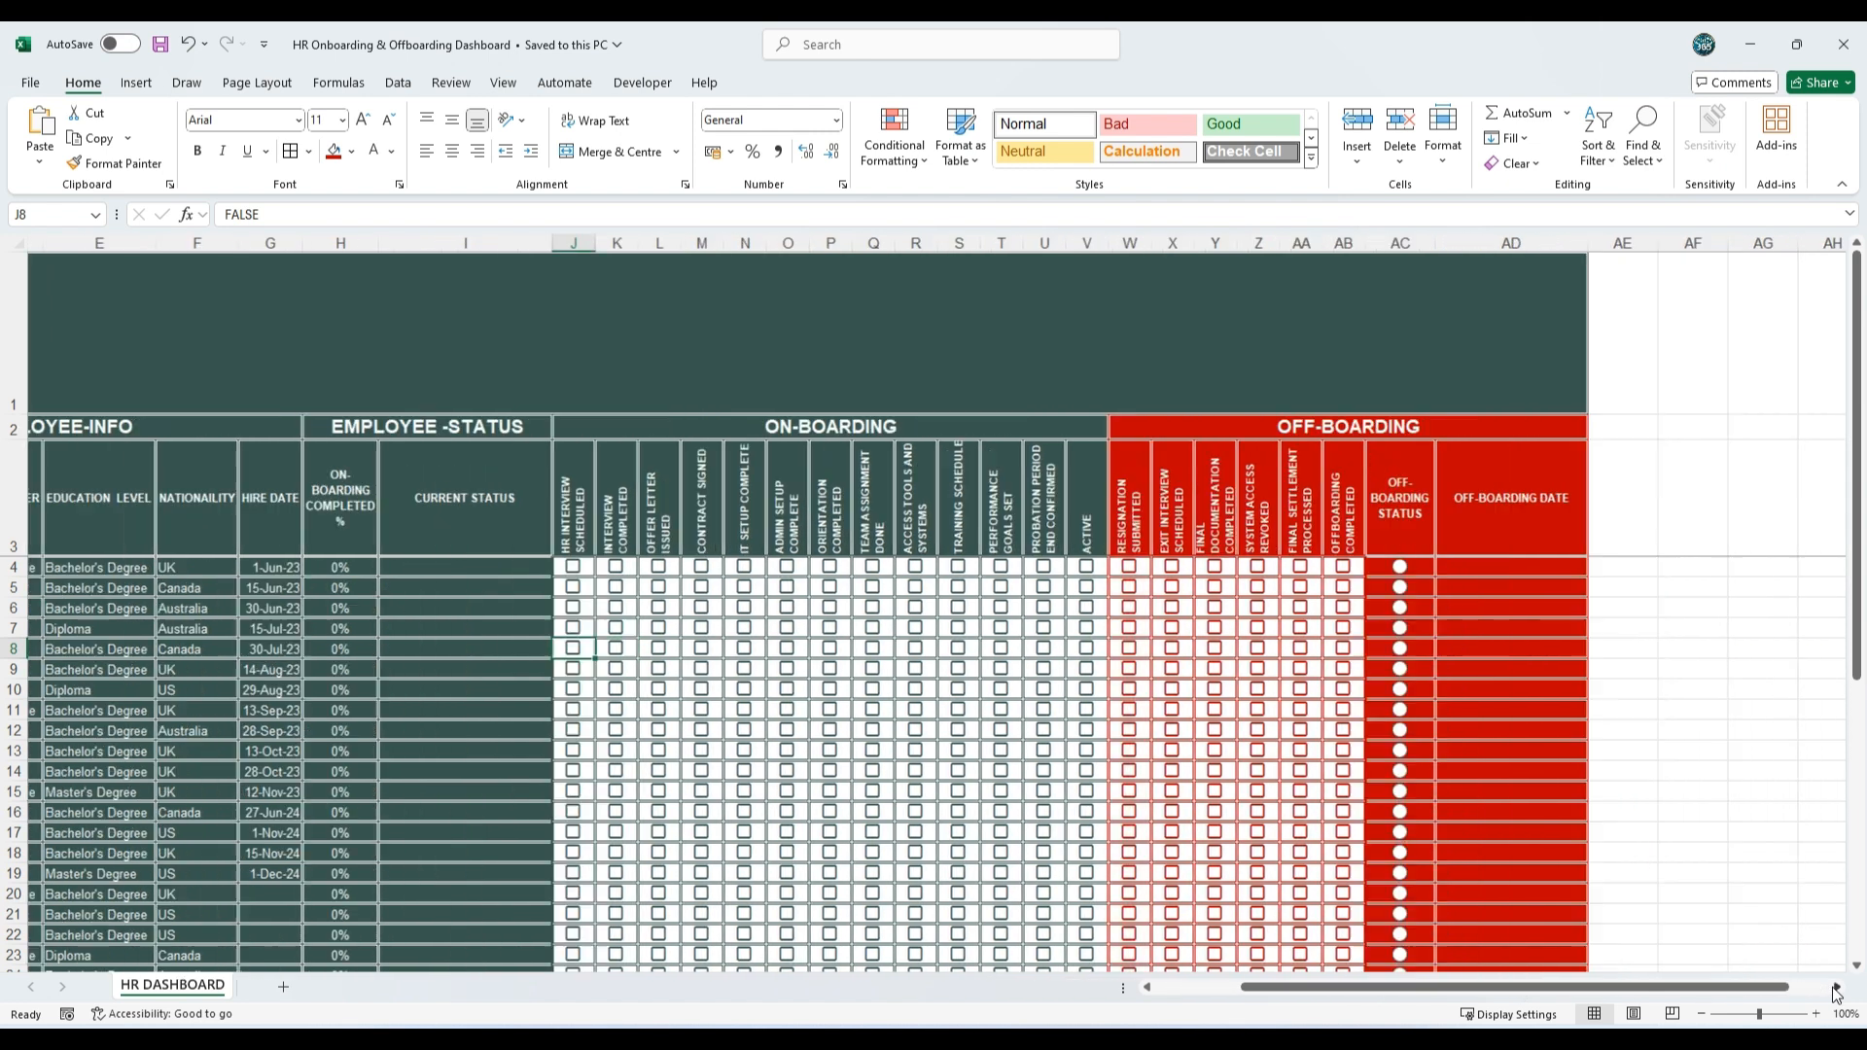
click(1836, 988)
click(1836, 988)
click(1835, 988)
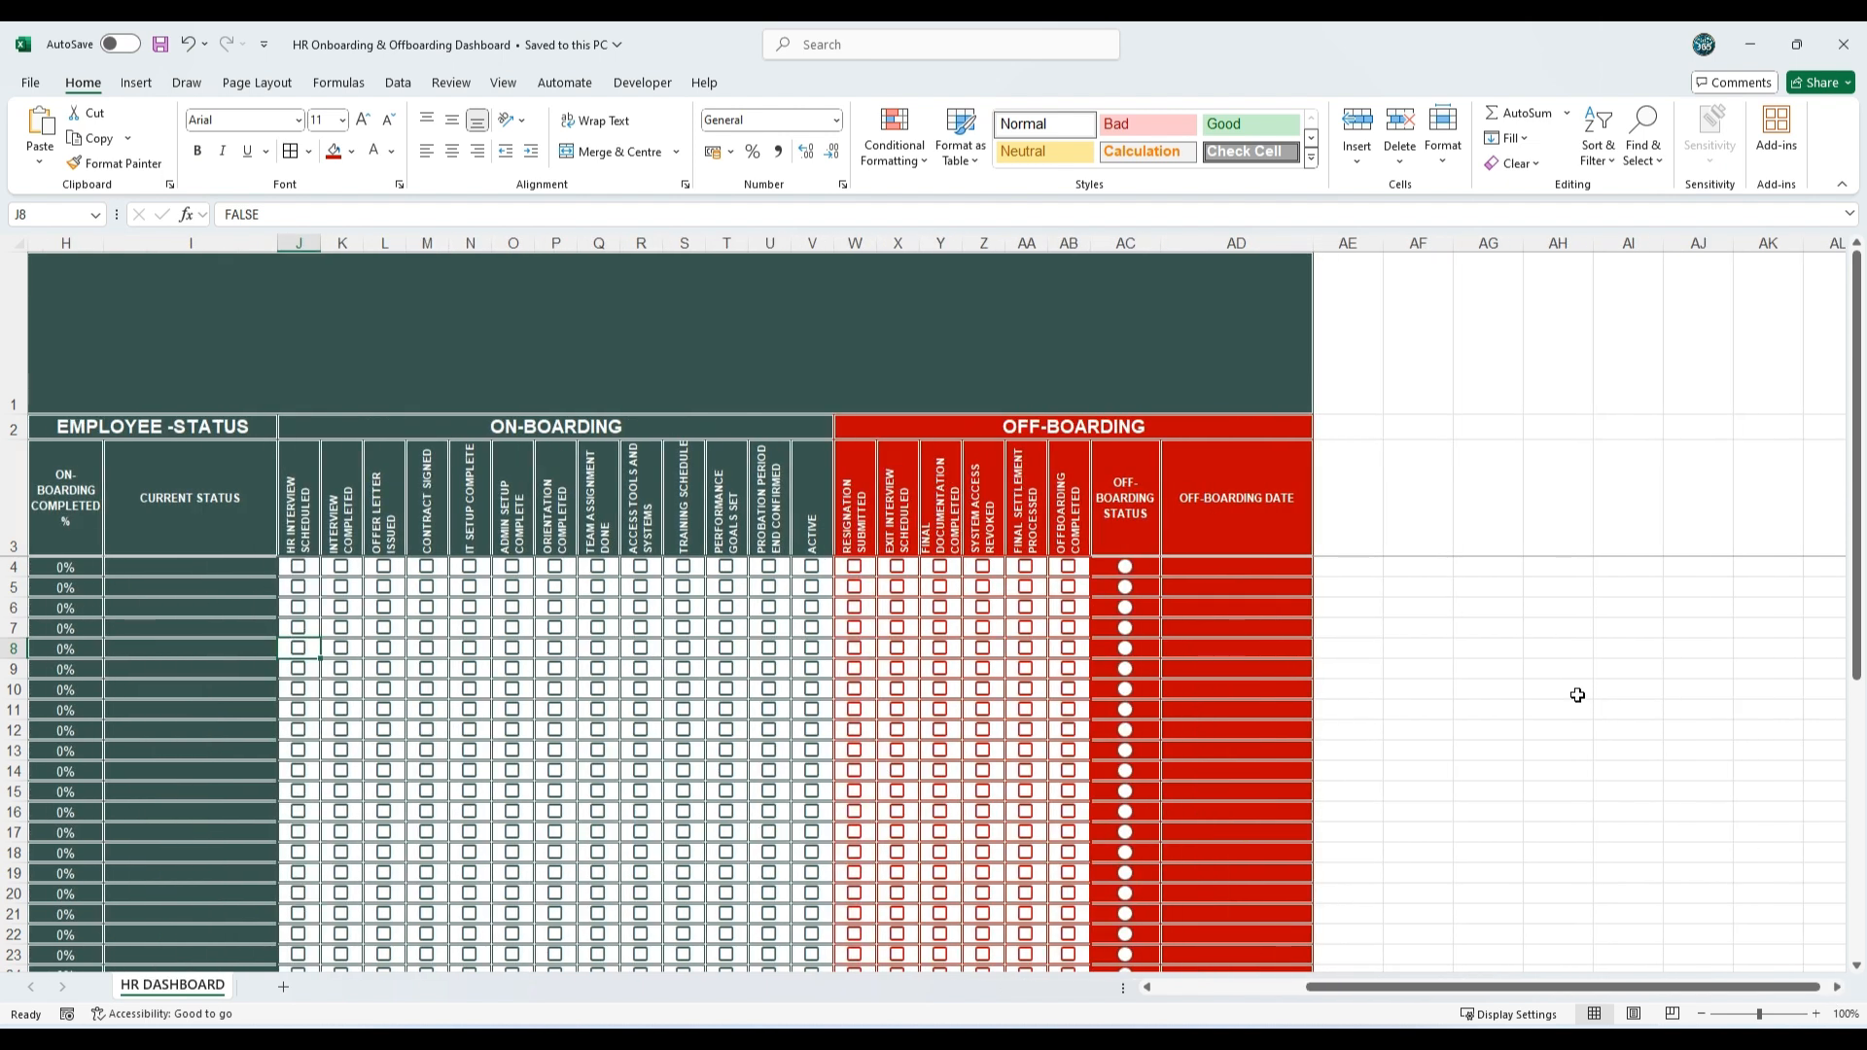
click(1564, 588)
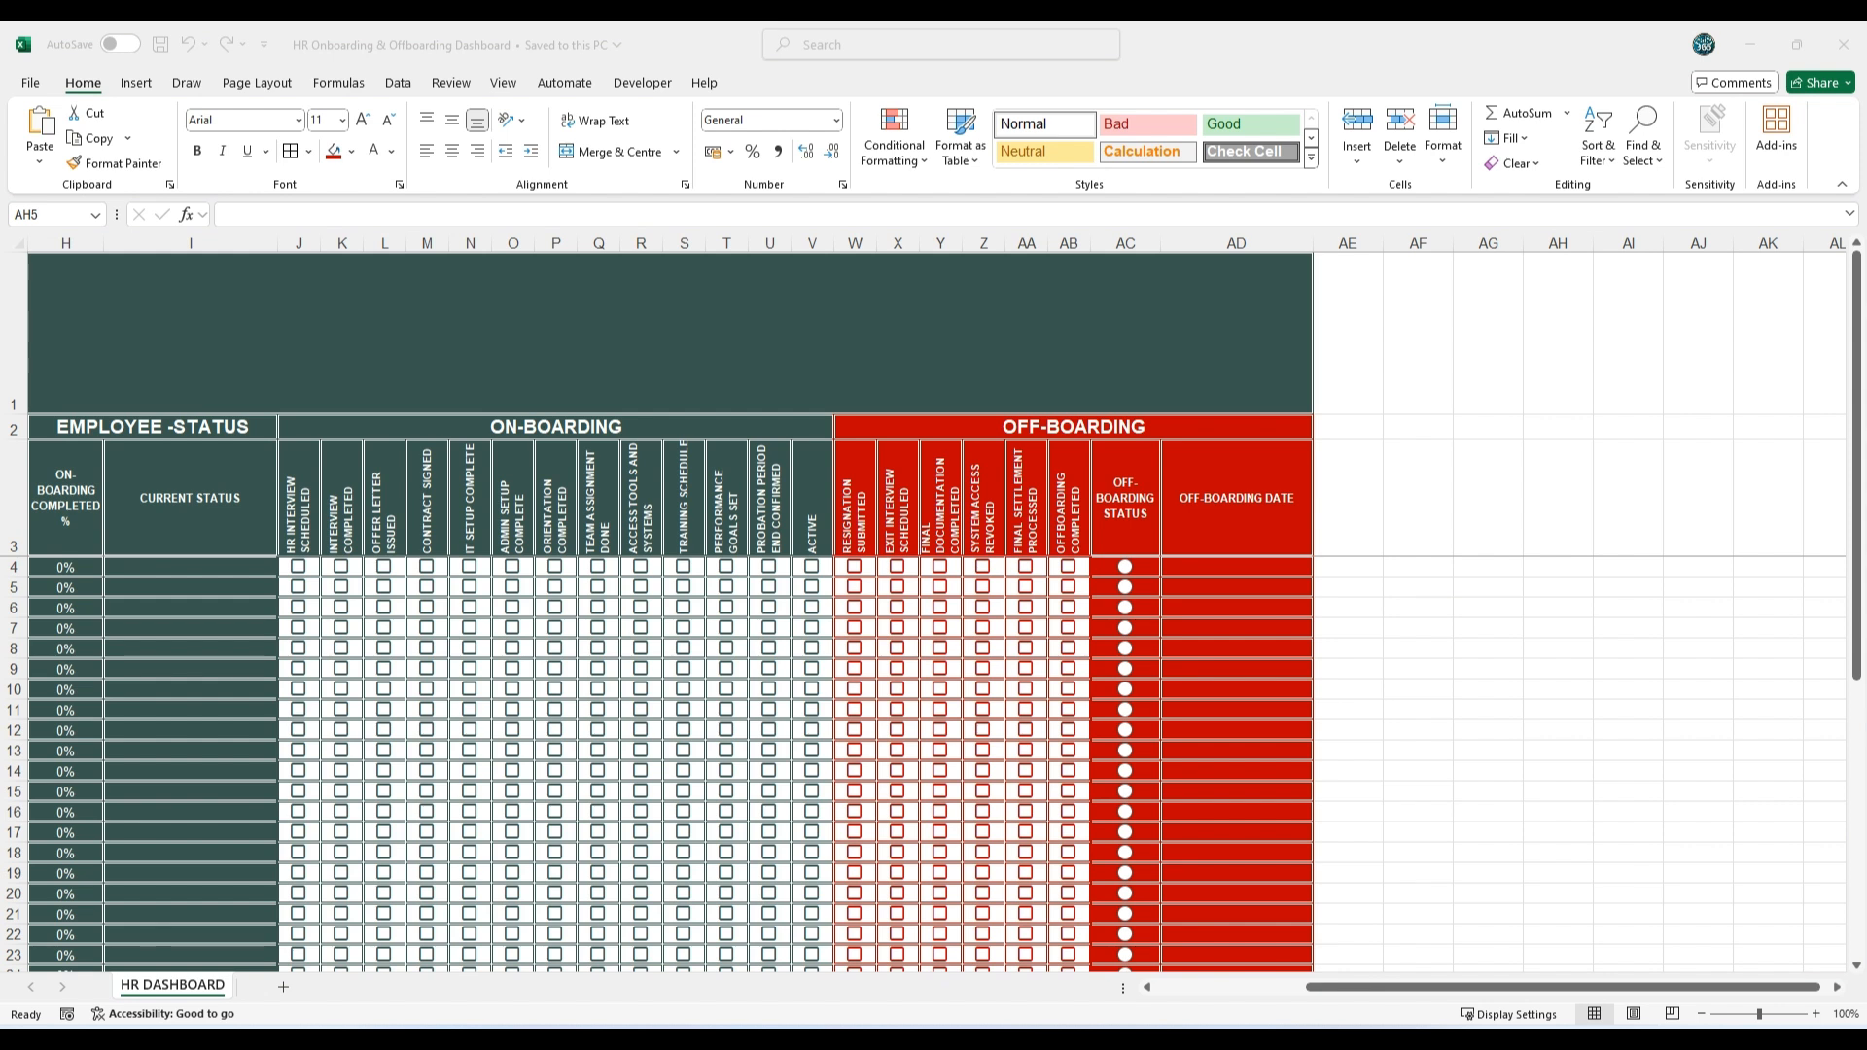
key(ctrl+c)
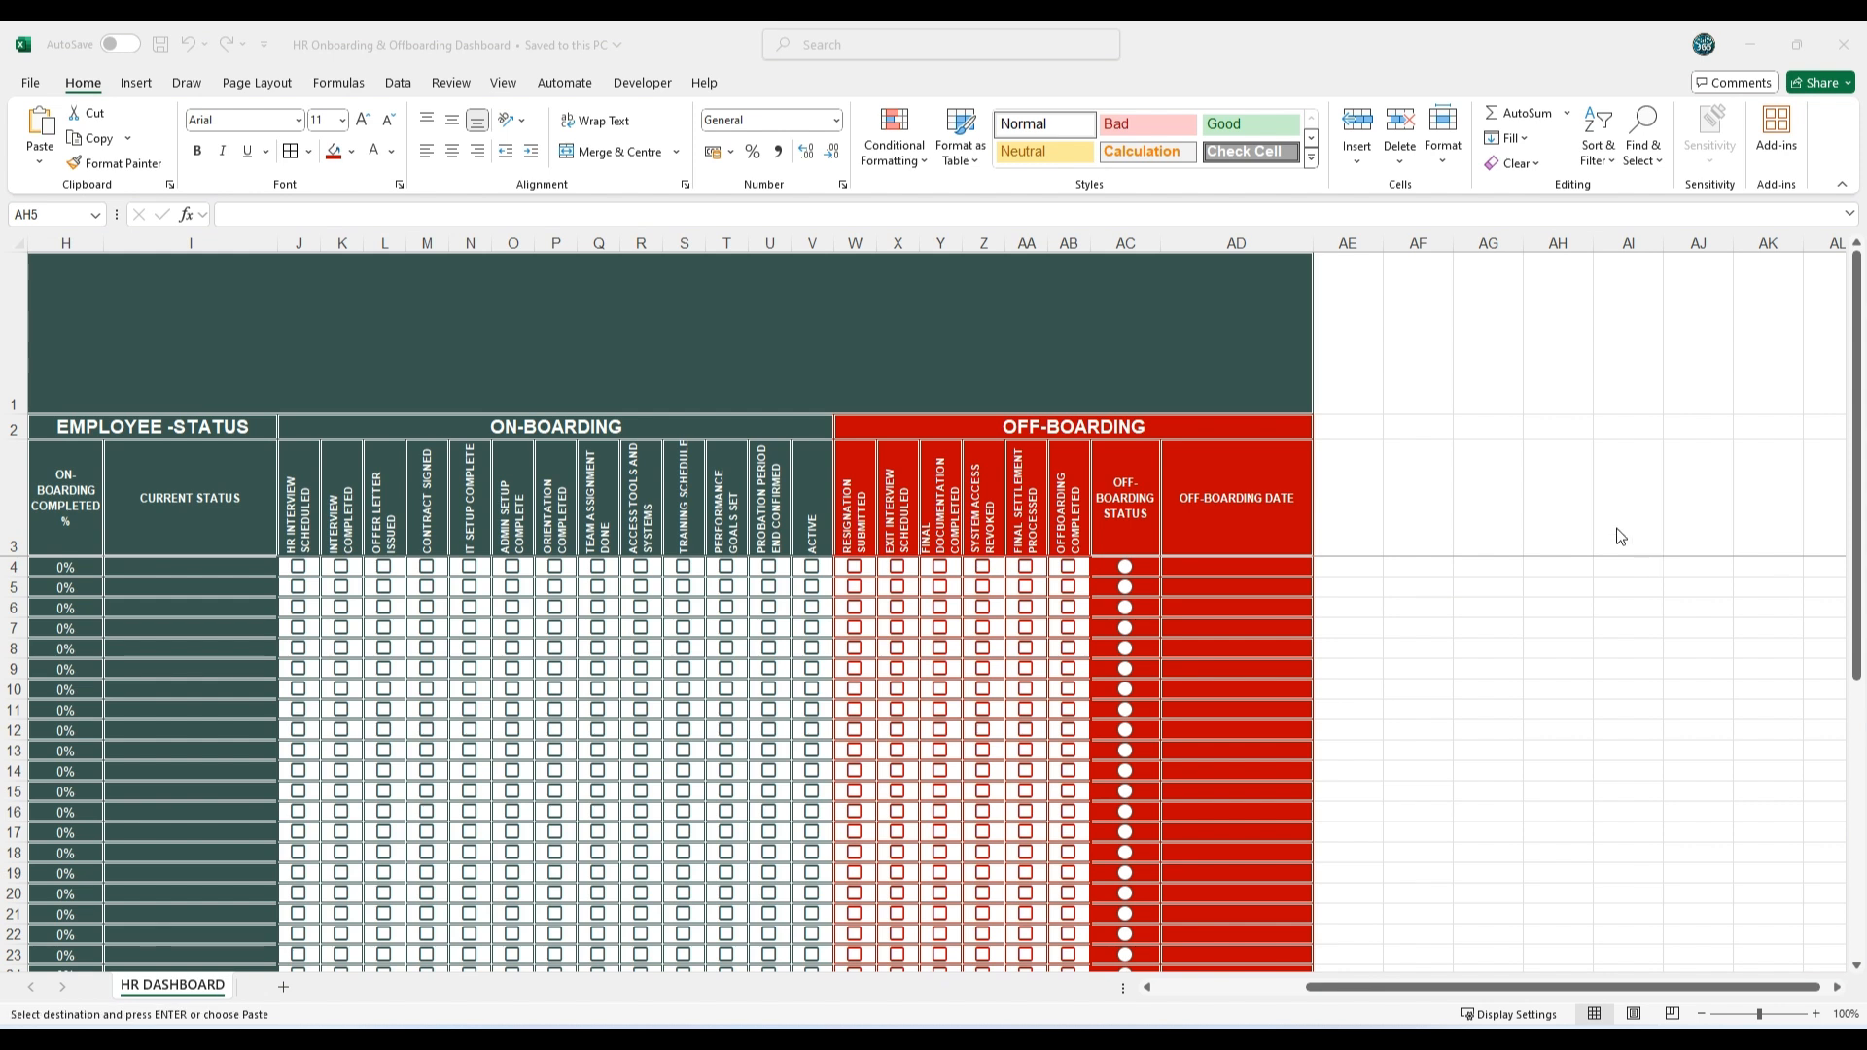
click(1480, 564)
right_click(1480, 562)
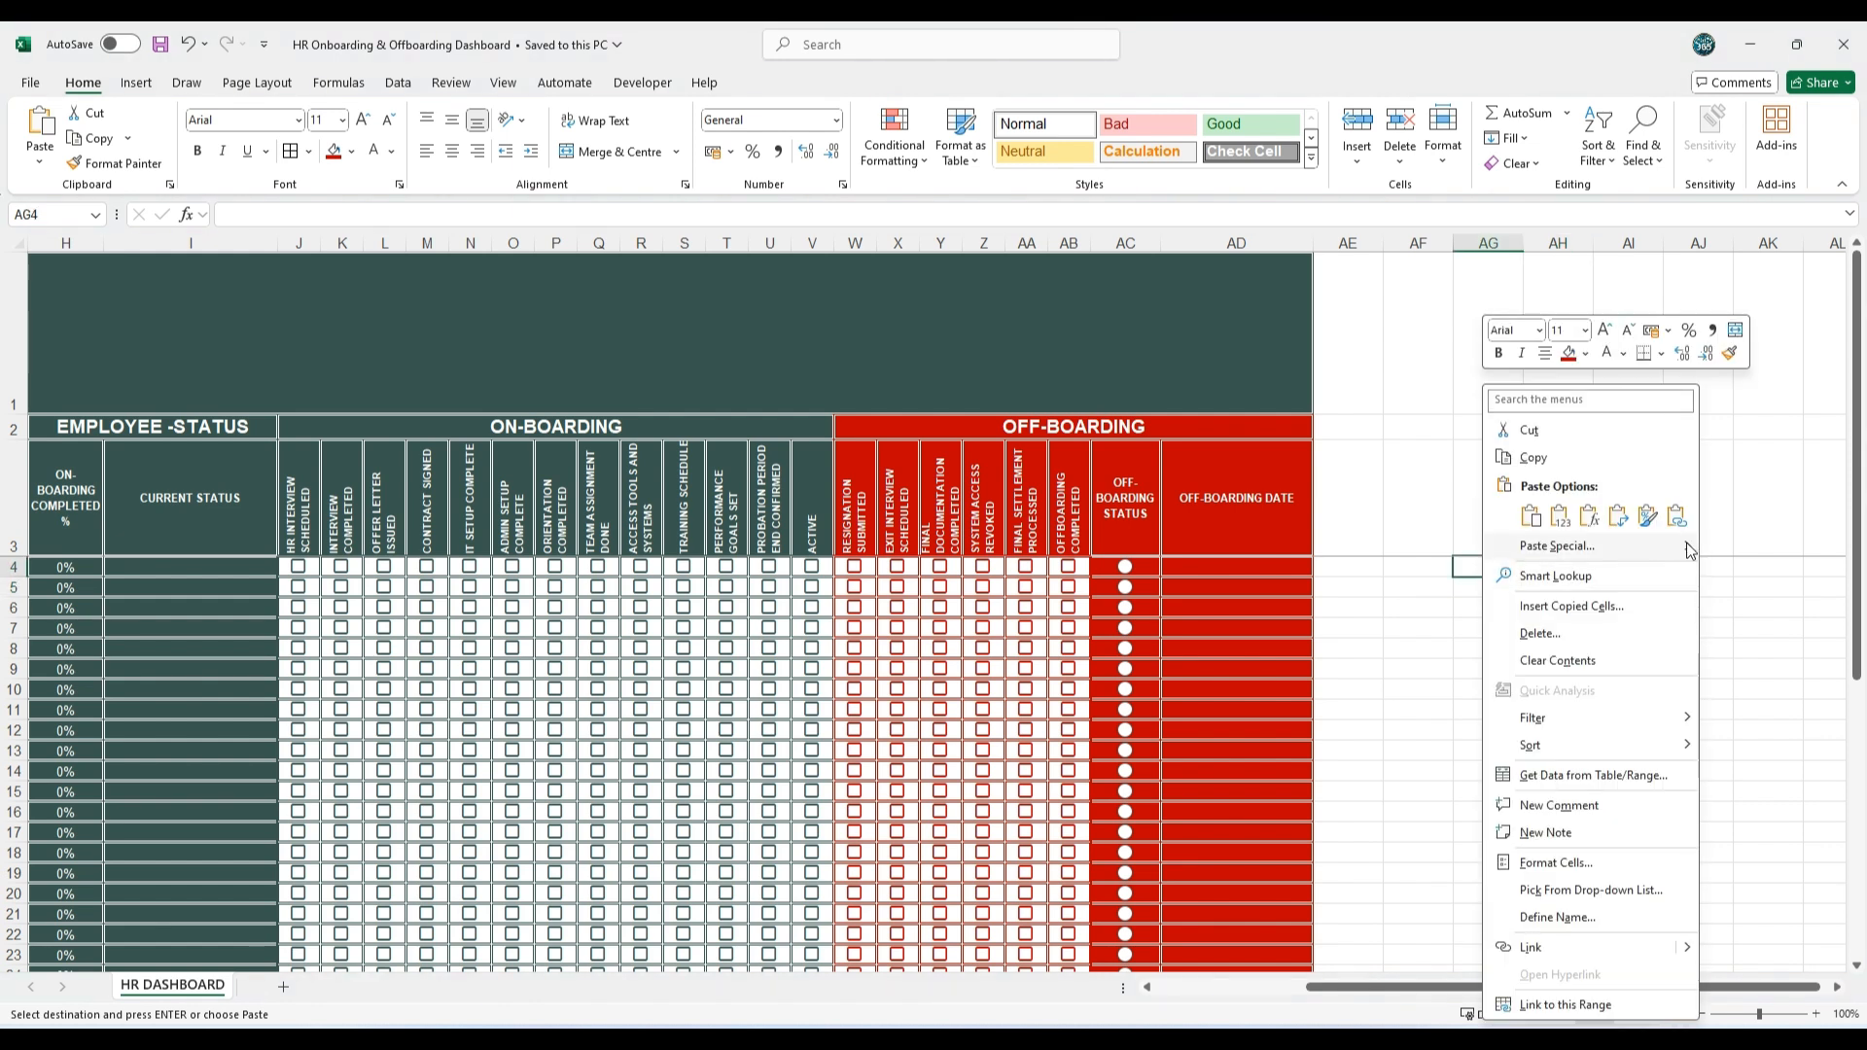
mouse_move(1687, 547)
click(1741, 653)
click(1650, 688)
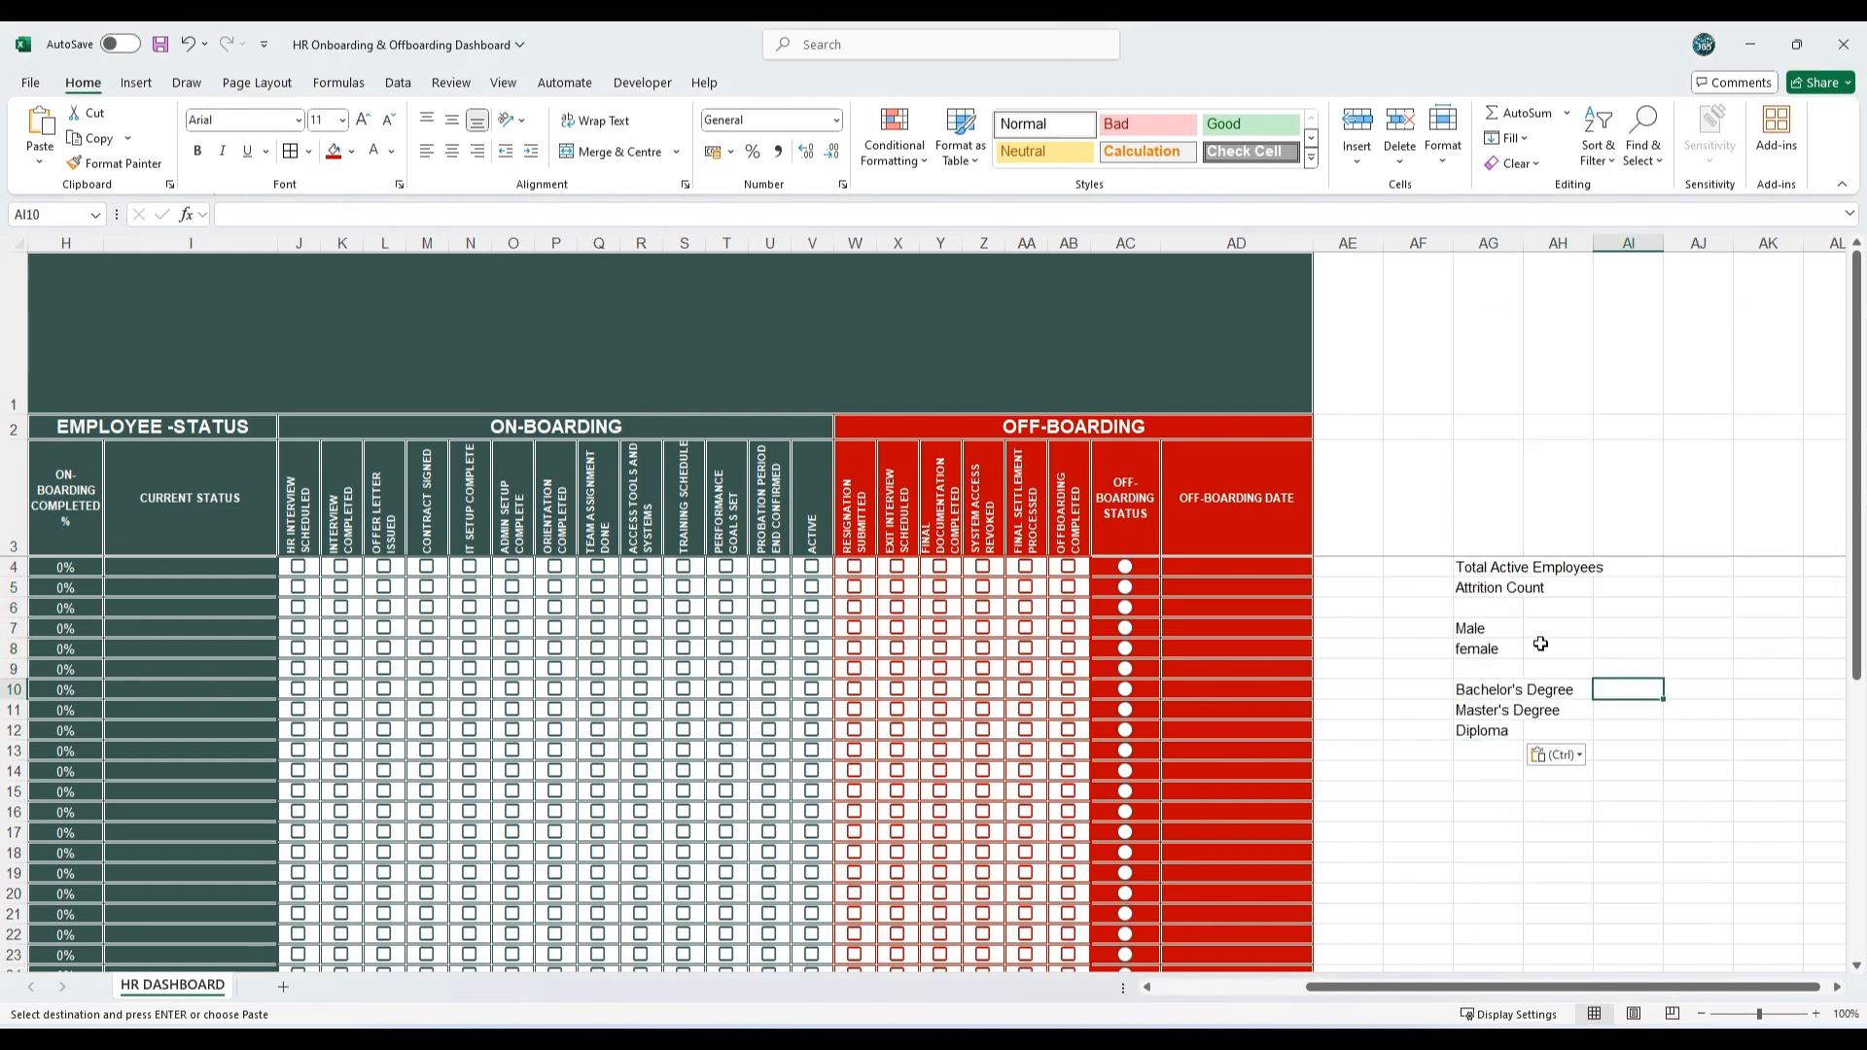
Step: Auto-fit the width of column AG to its longest summary label
double_click(1523, 243)
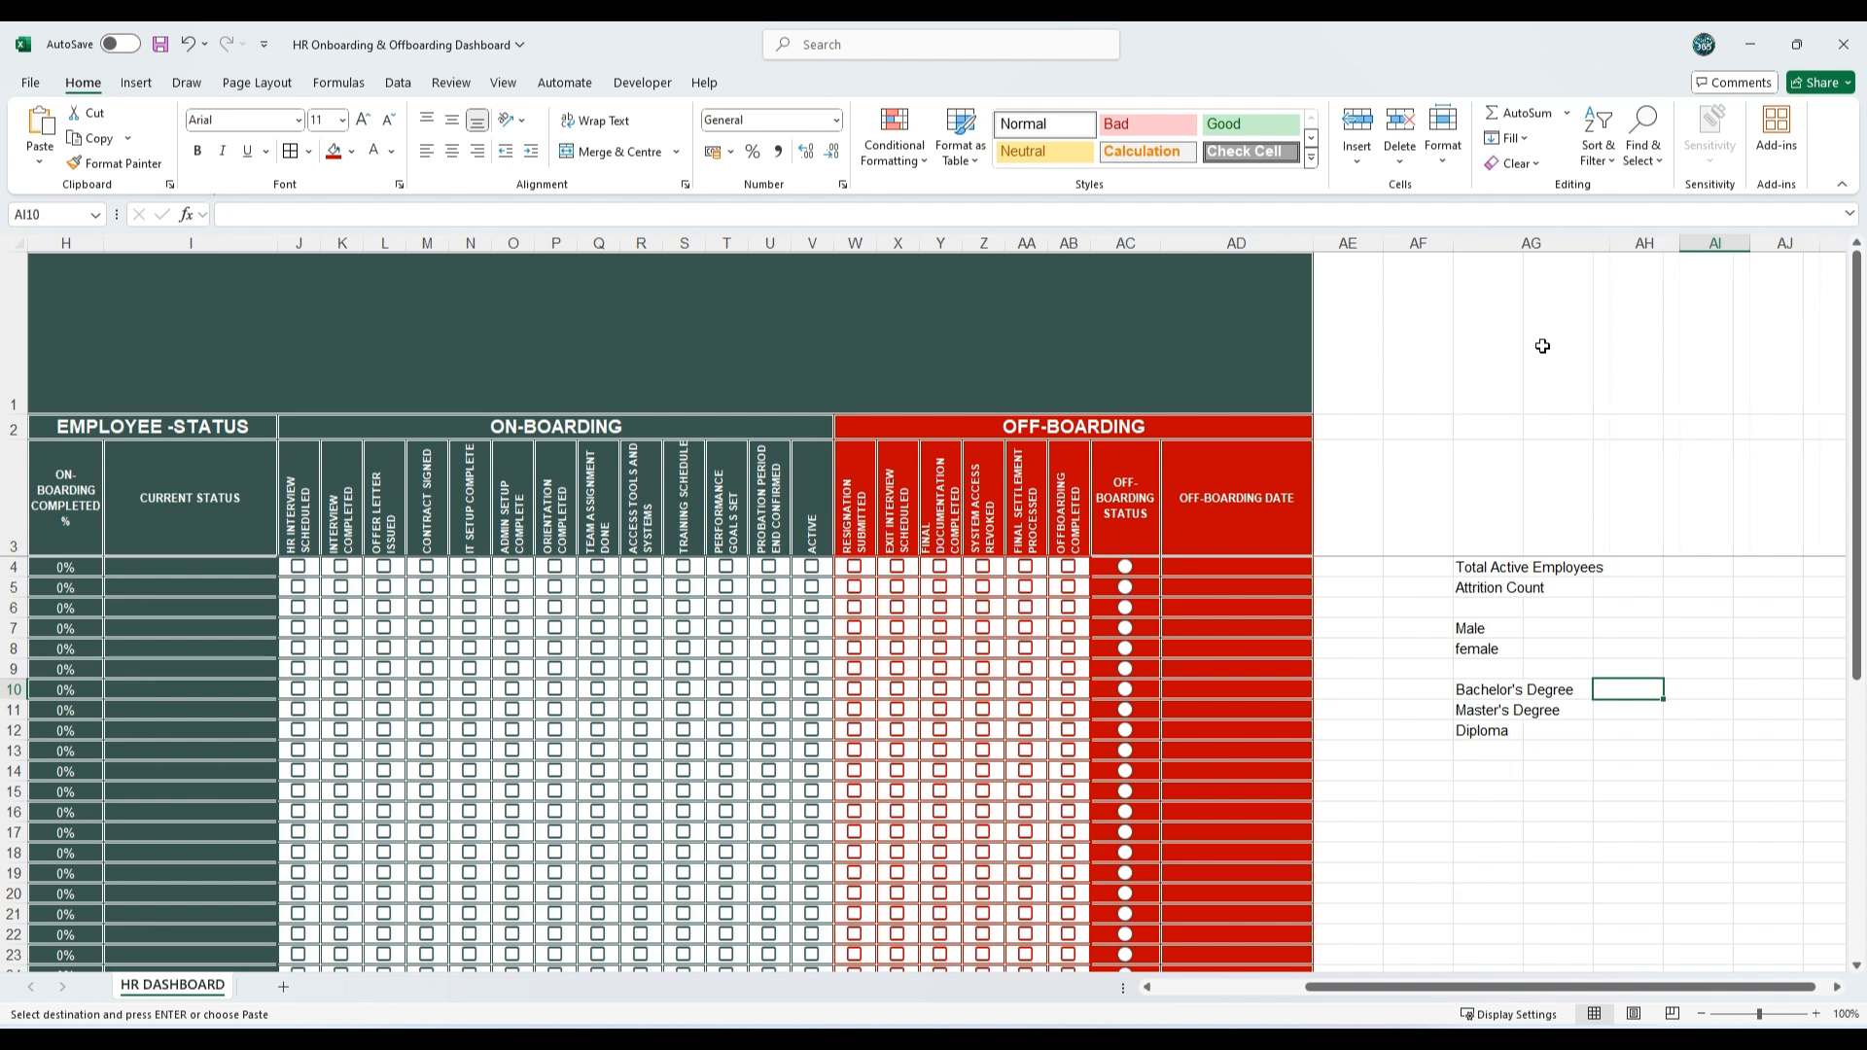
click(1643, 730)
drag(1517, 568, 1546, 728)
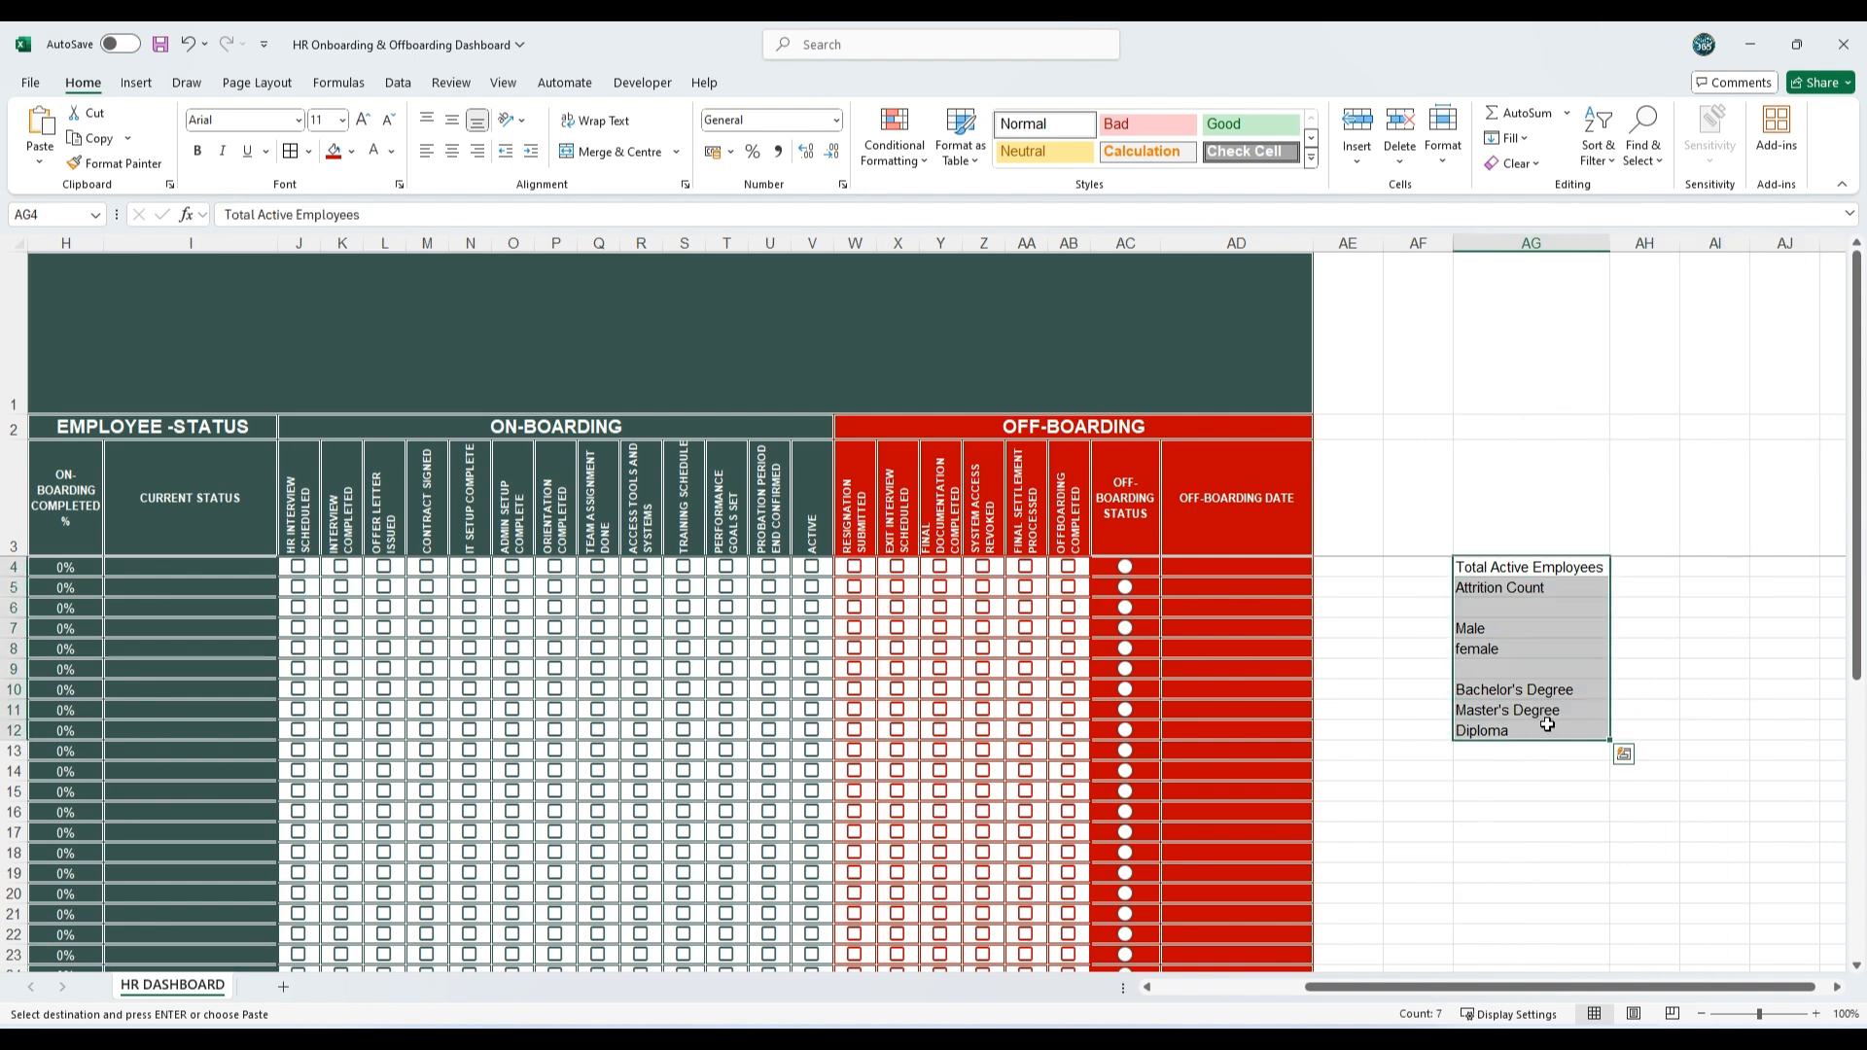
Step: Enter United States, United Kingdom, Canada and Australia in AG14:AG17 and convert the four cells to the Geography data type
click(1524, 770)
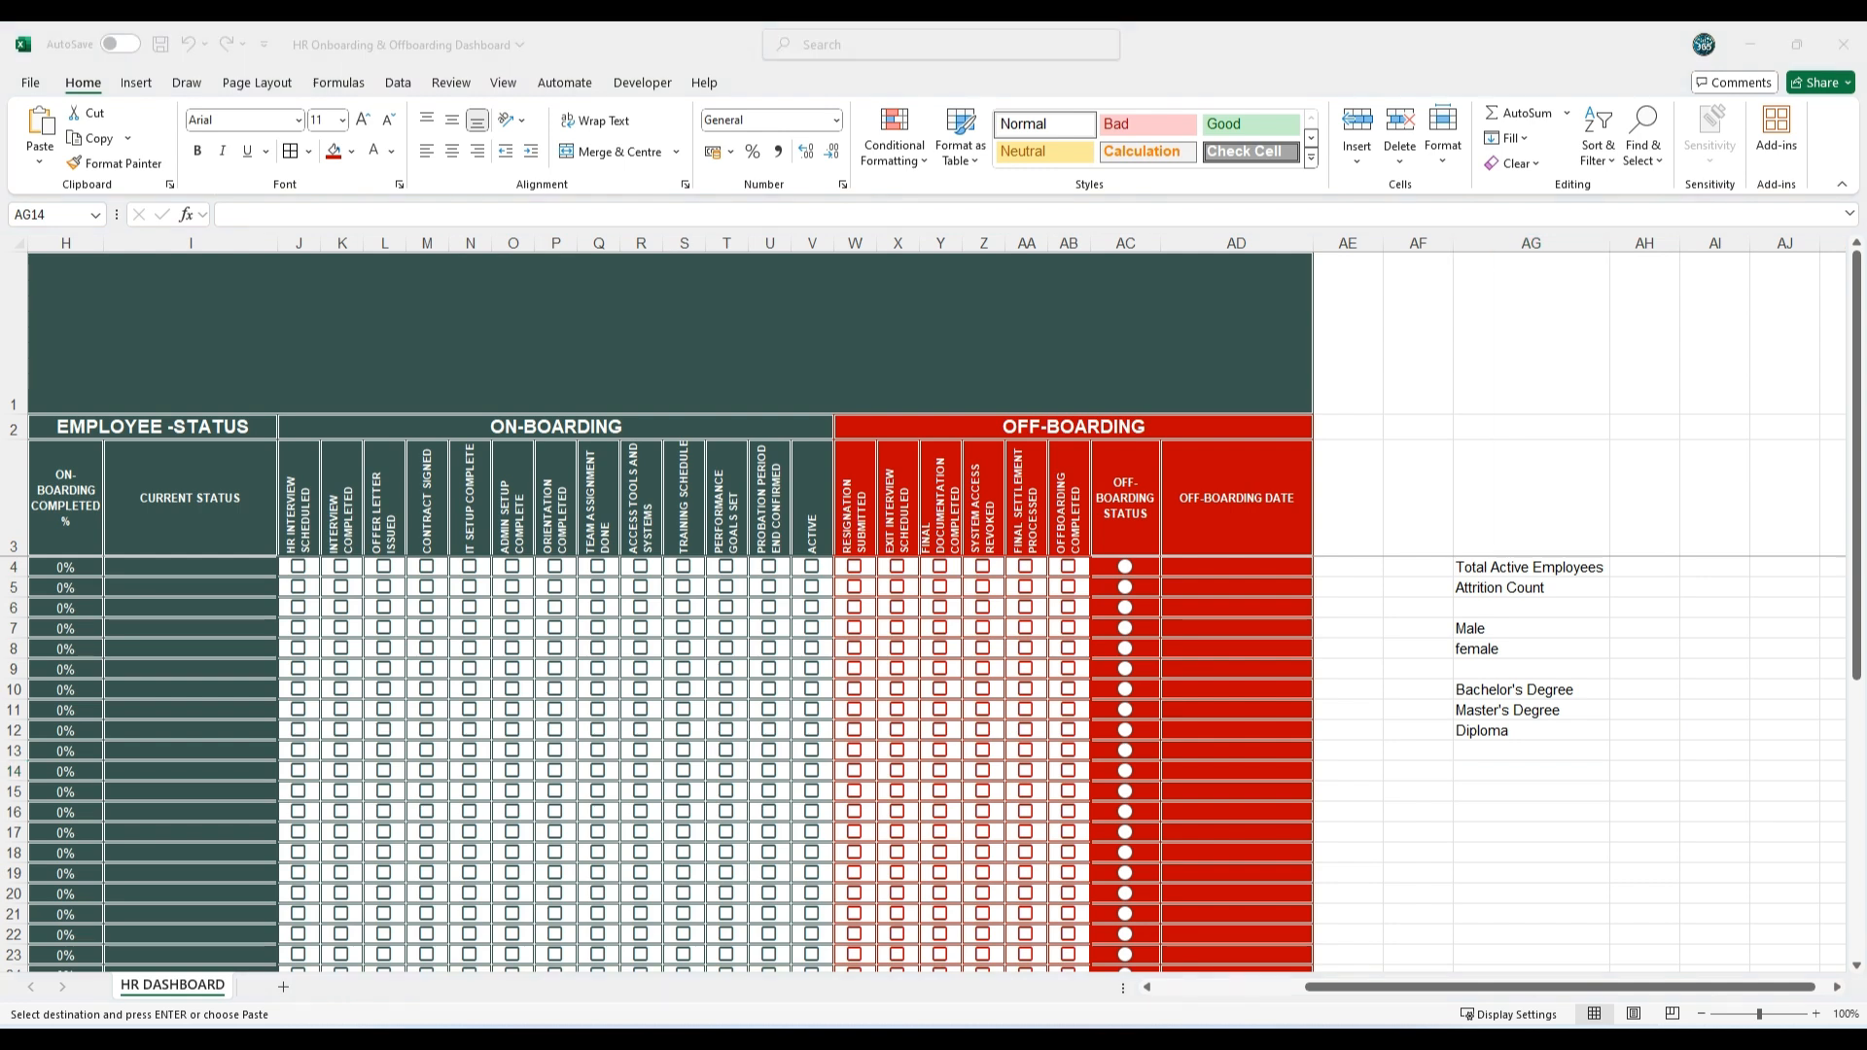
click(1497, 771)
text(United States)
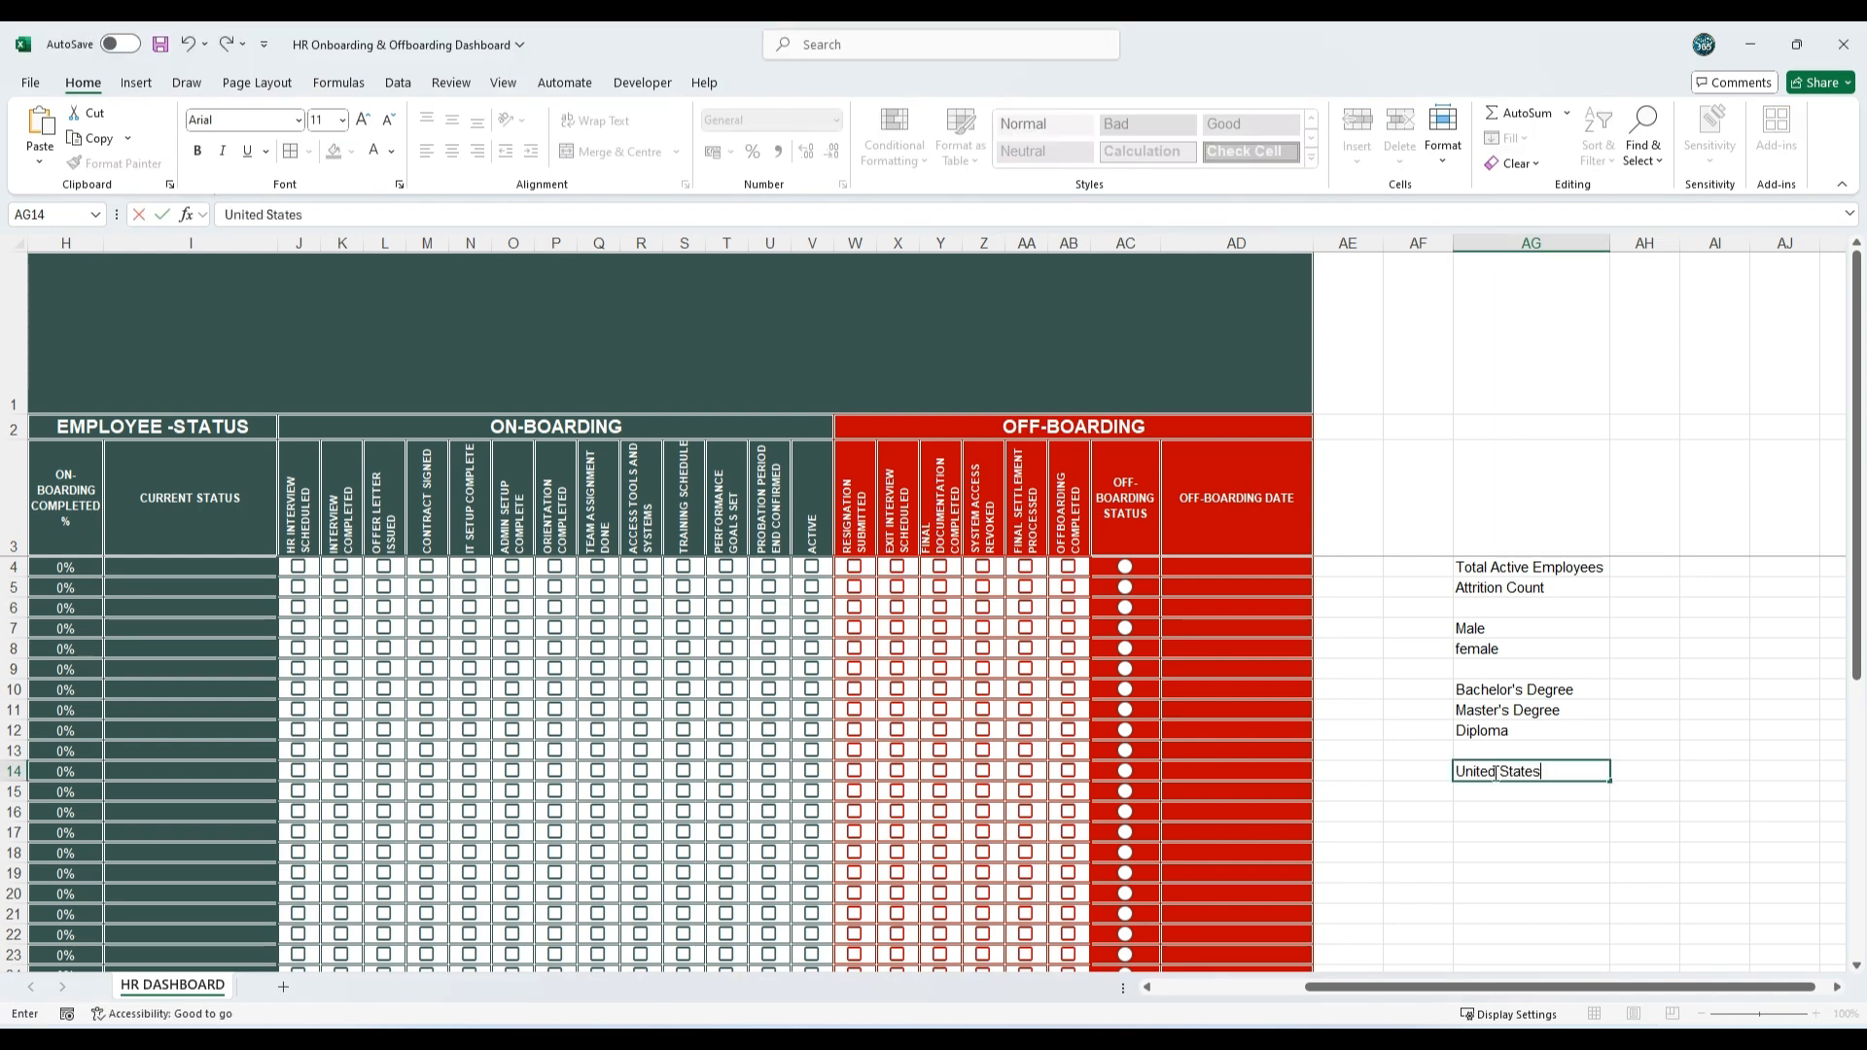
key(Return)
text(United Kingdom)
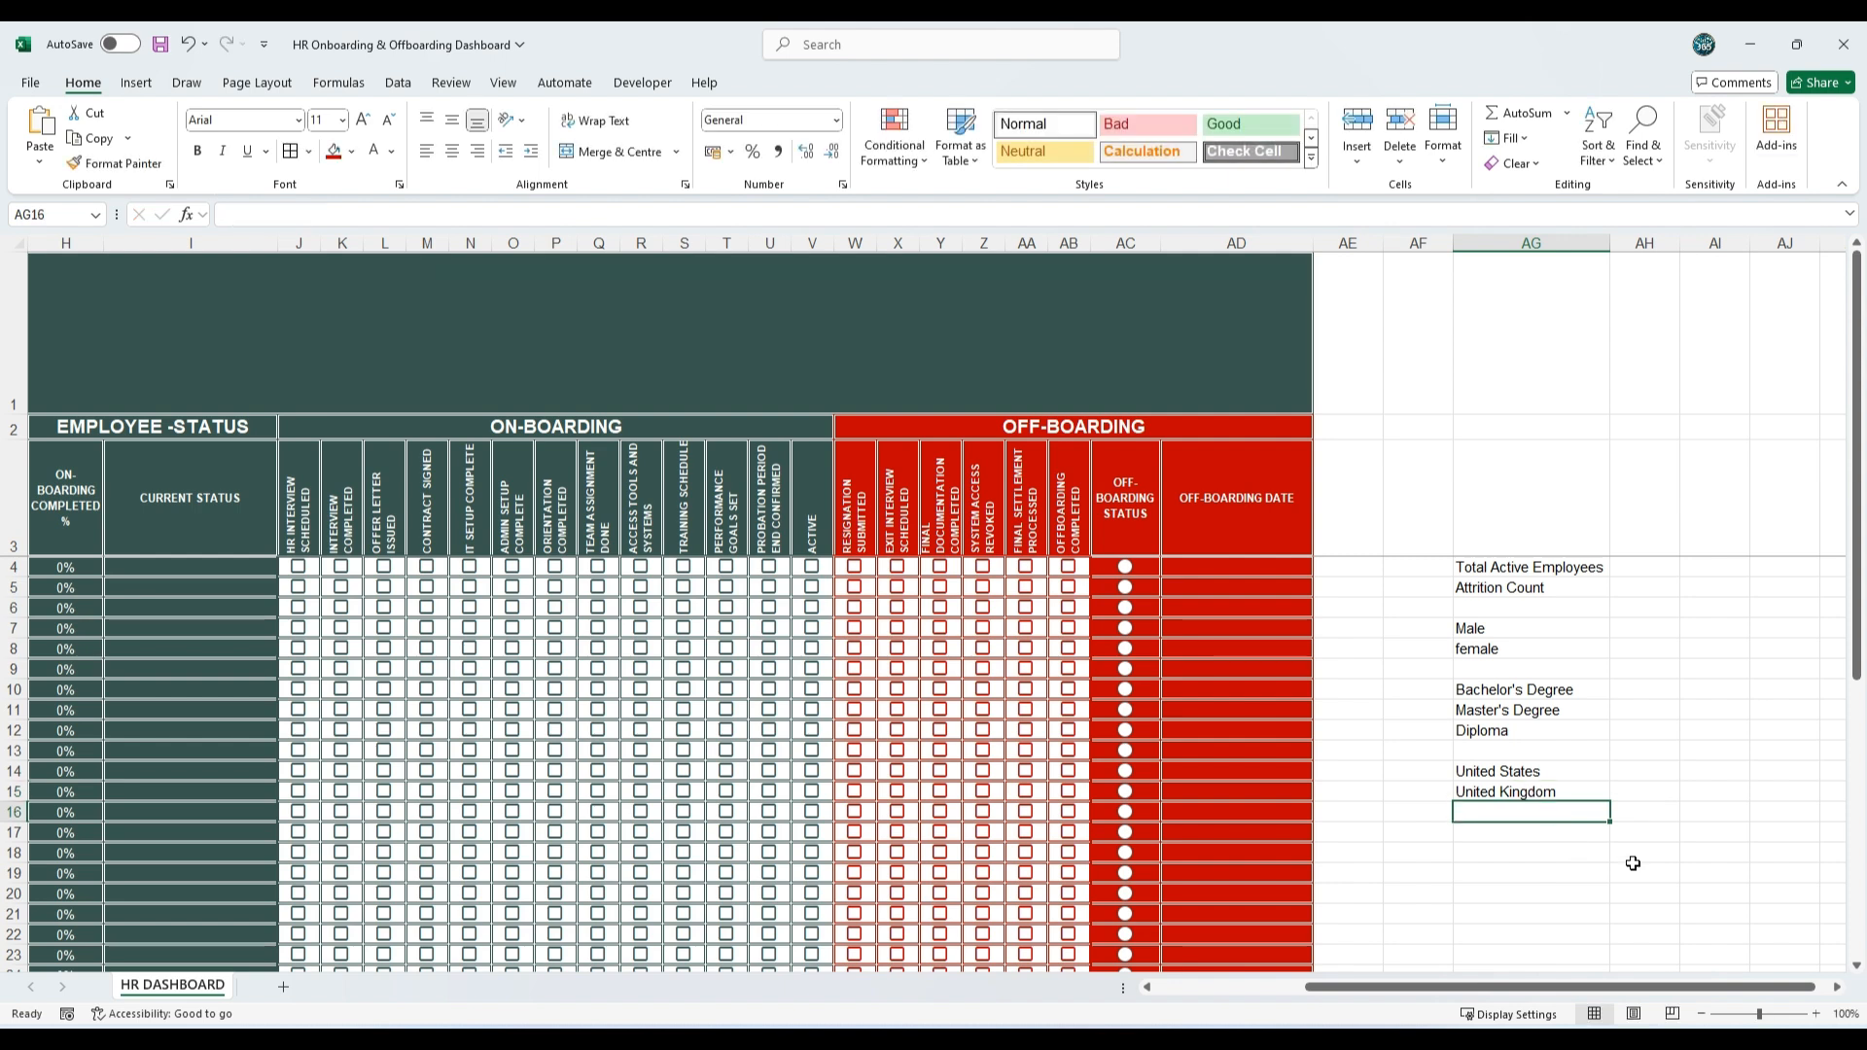
click(1538, 813)
text(Canada)
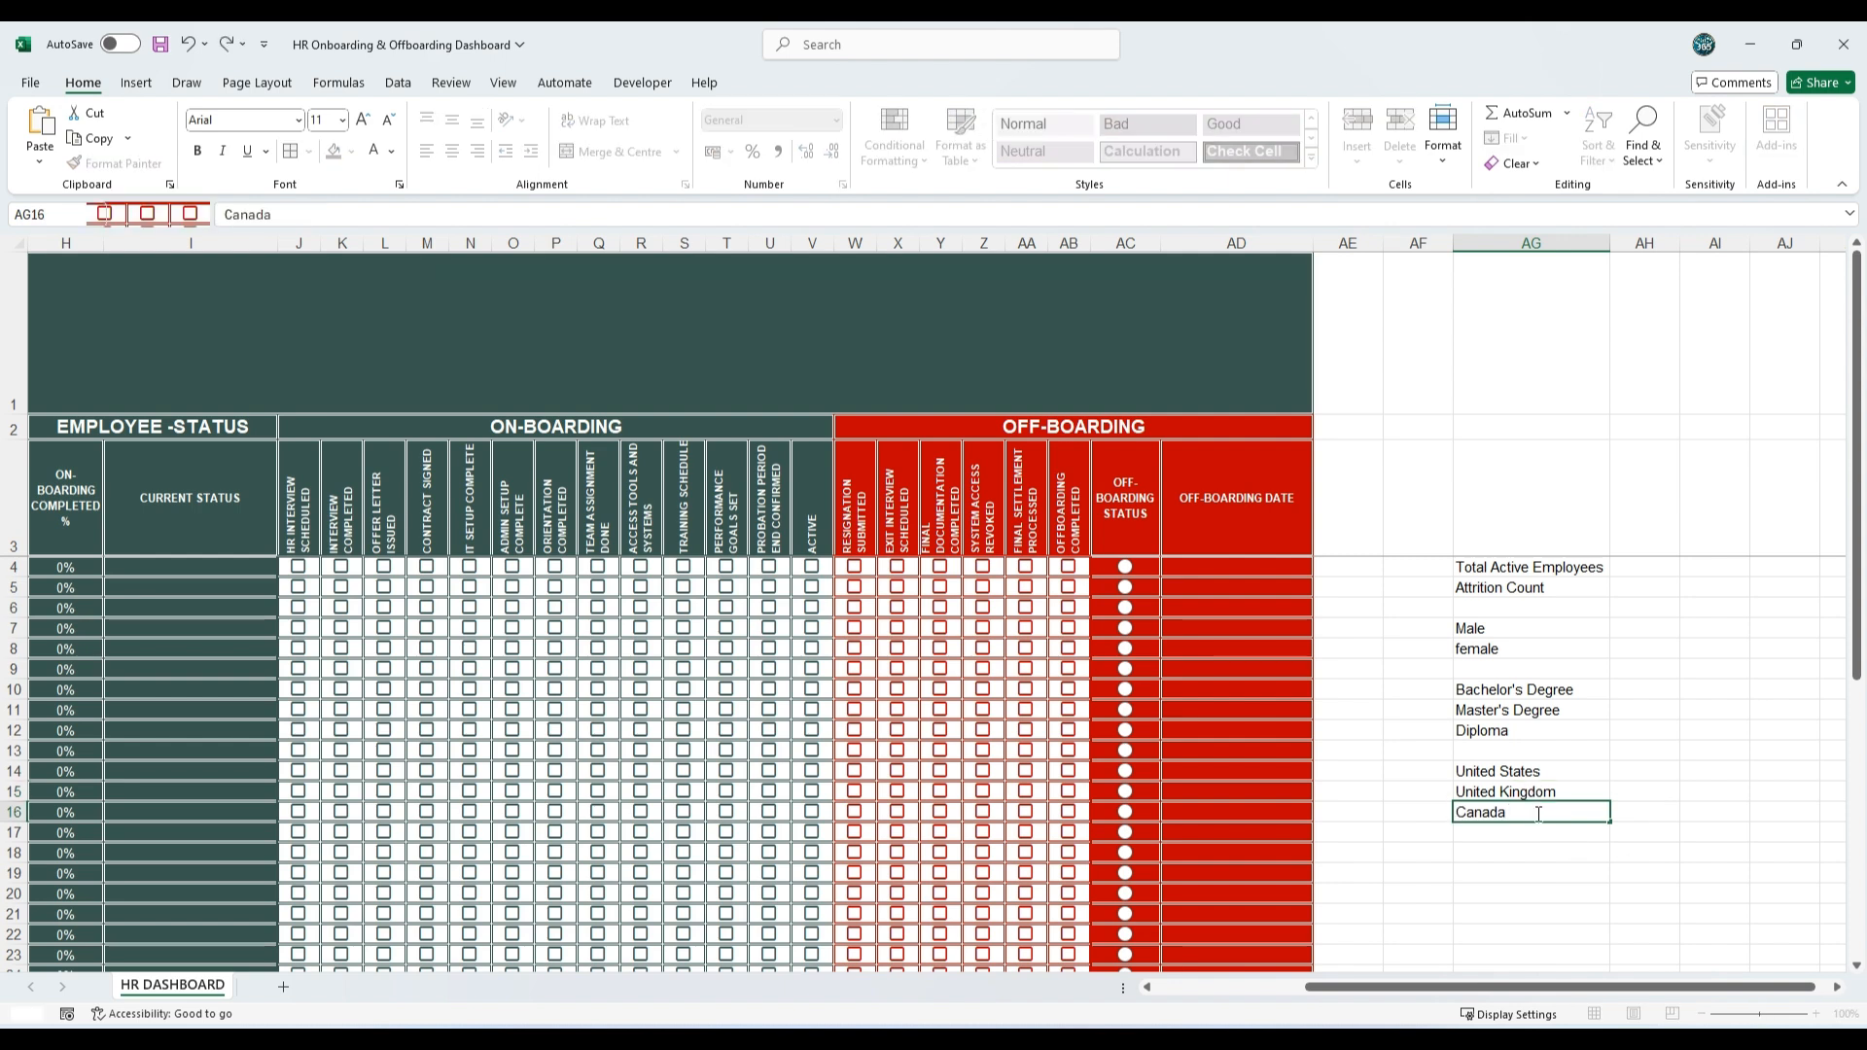
click(1476, 835)
text(Australia)
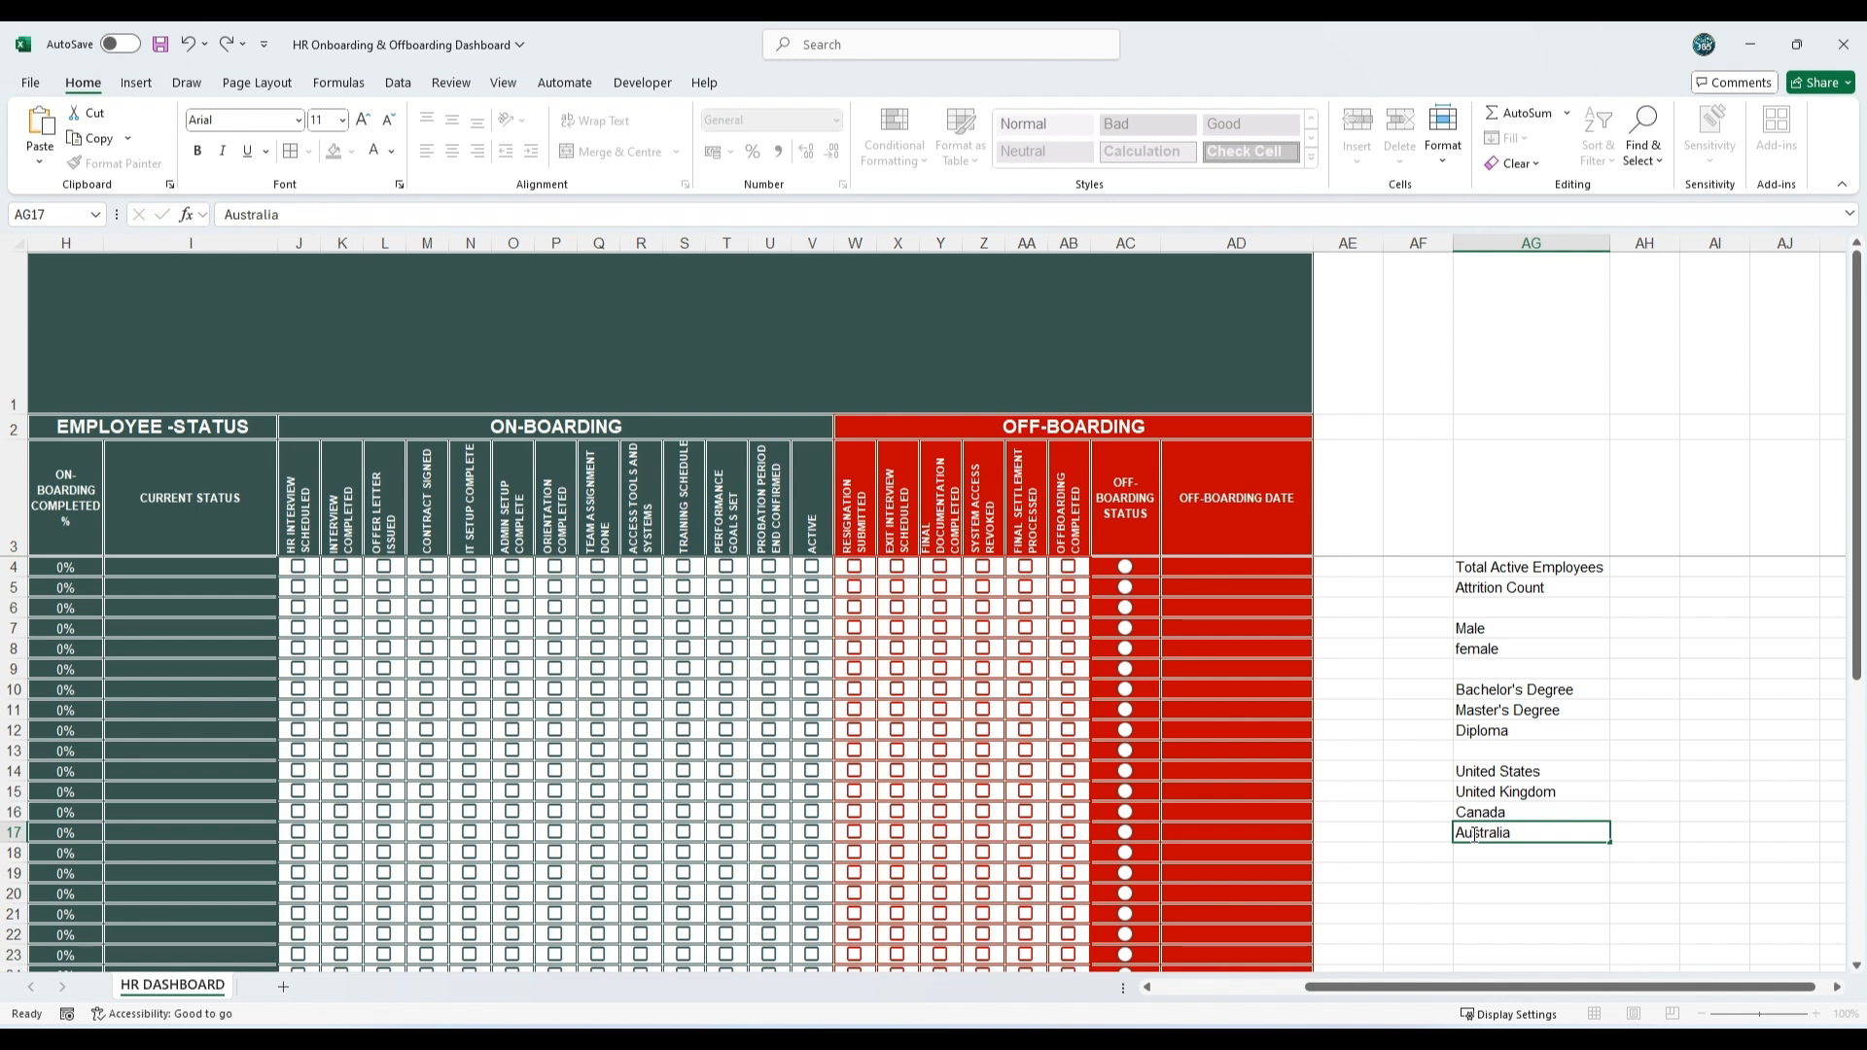
key(Return)
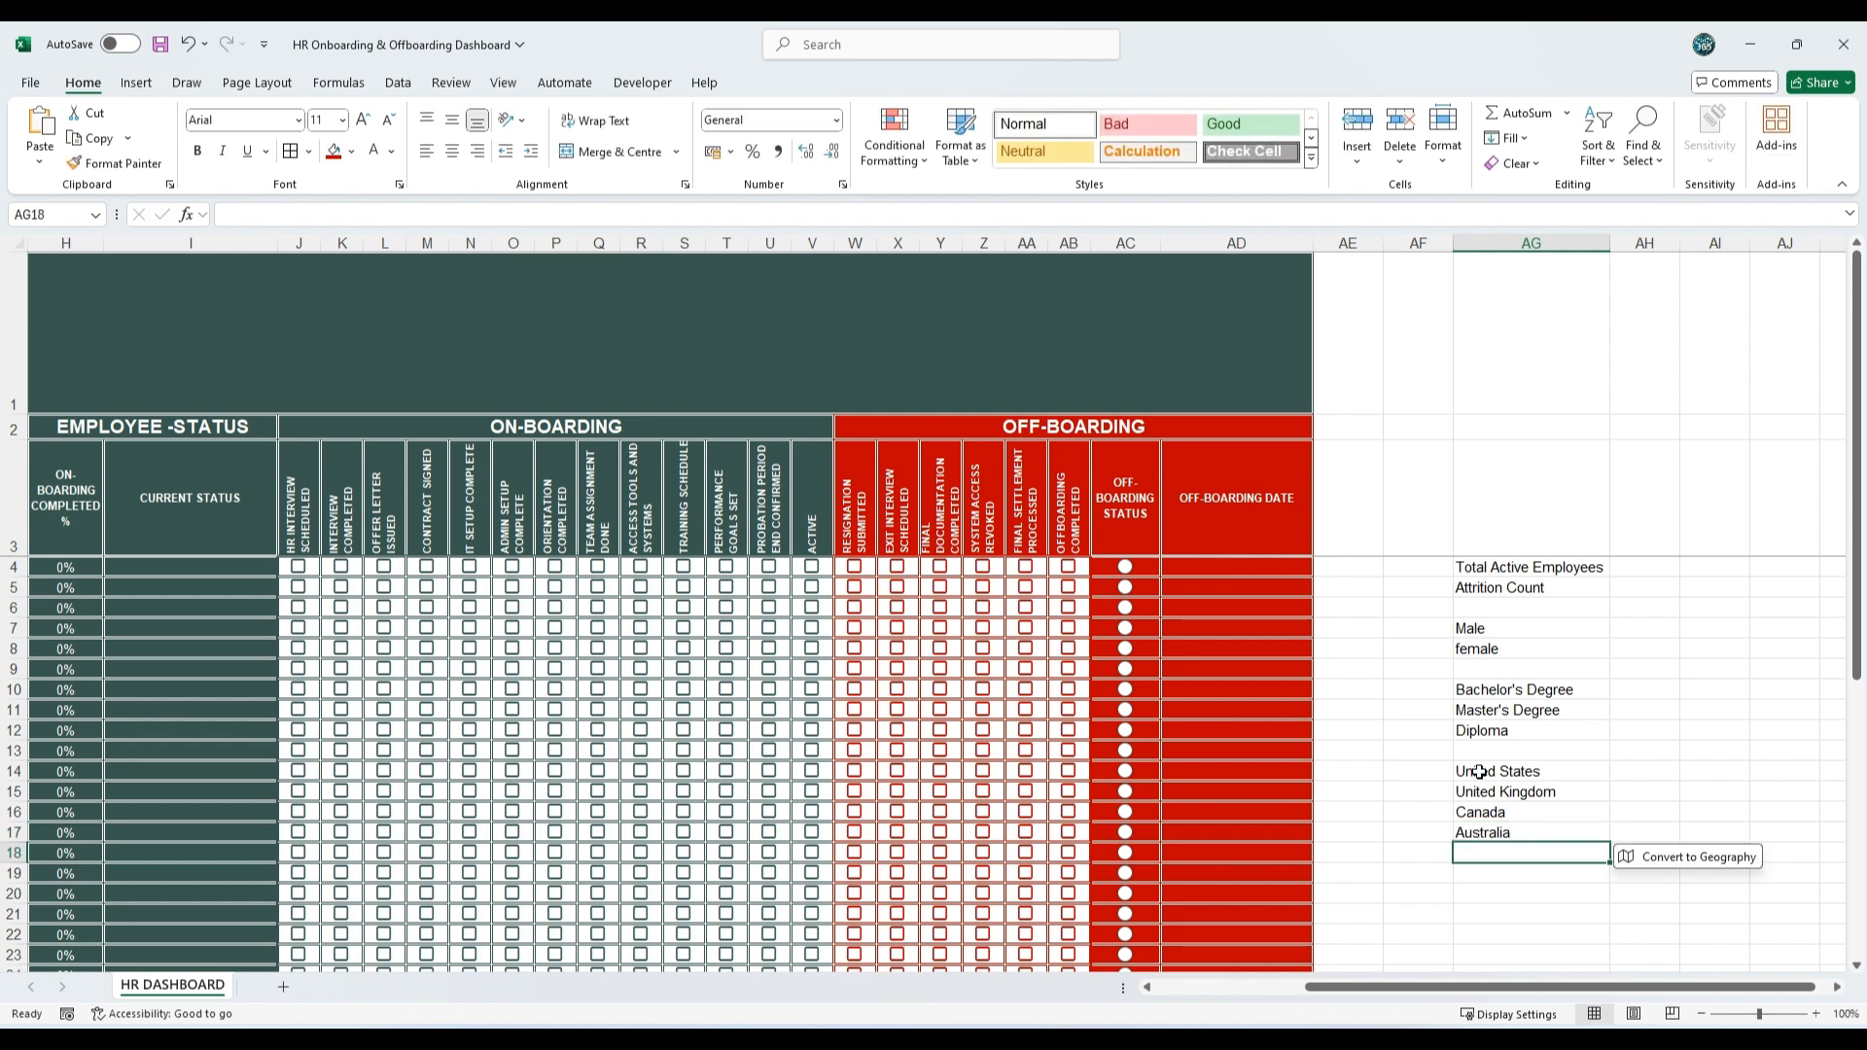
click(1668, 860)
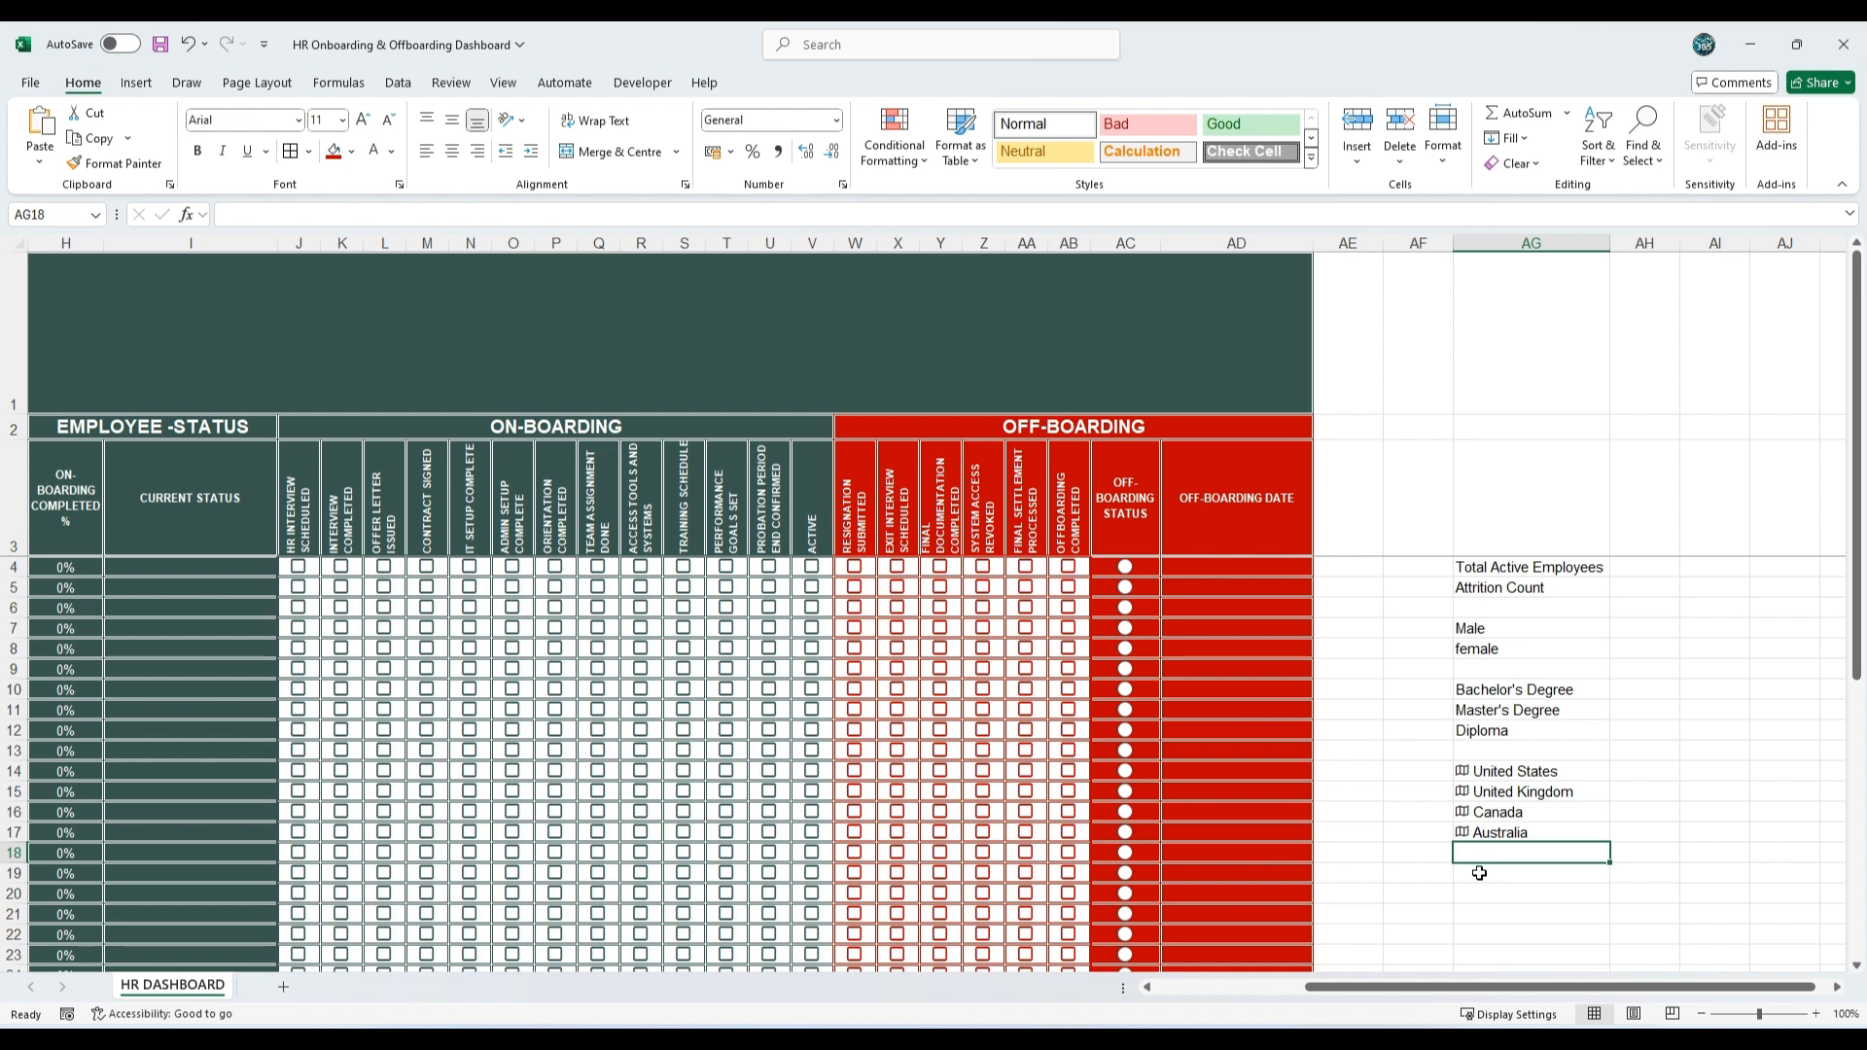
click(1516, 896)
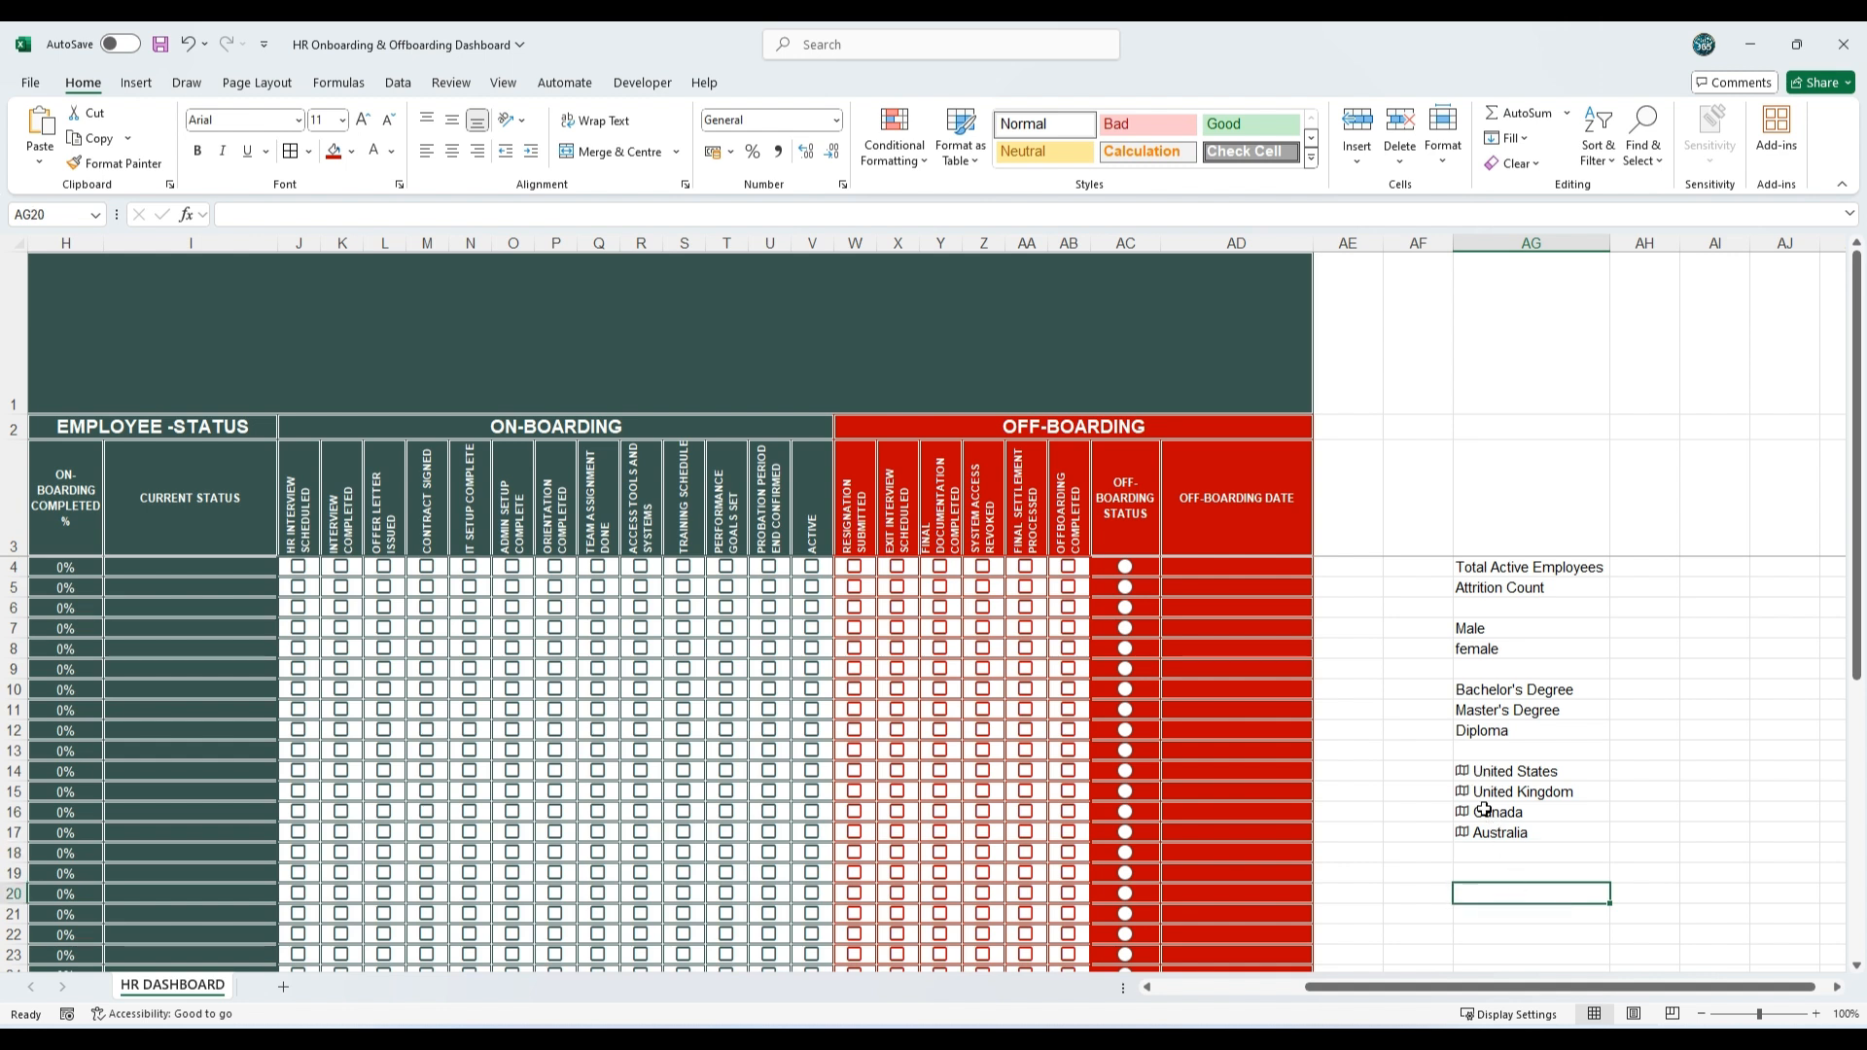
Step: Enter =COUNTIF(I4:I35,"Active") in AH4 to count the total active employees
click(1630, 552)
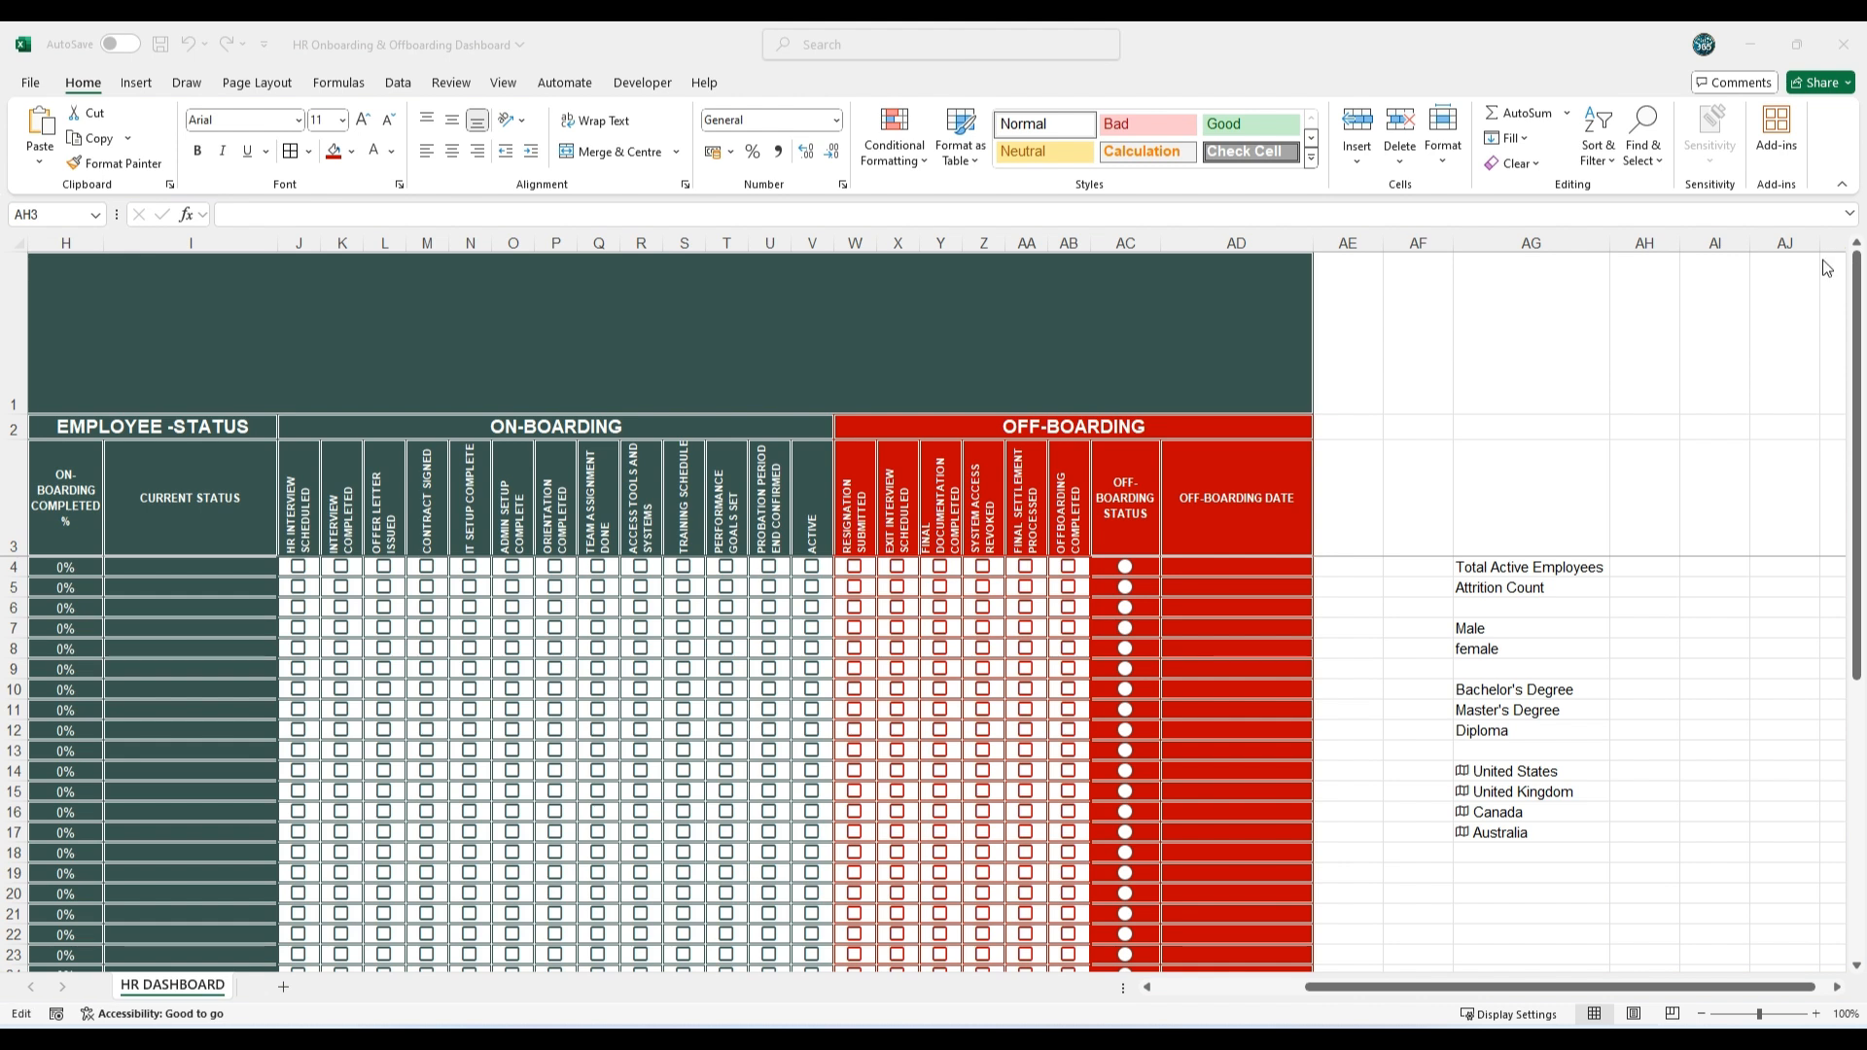
click(1638, 556)
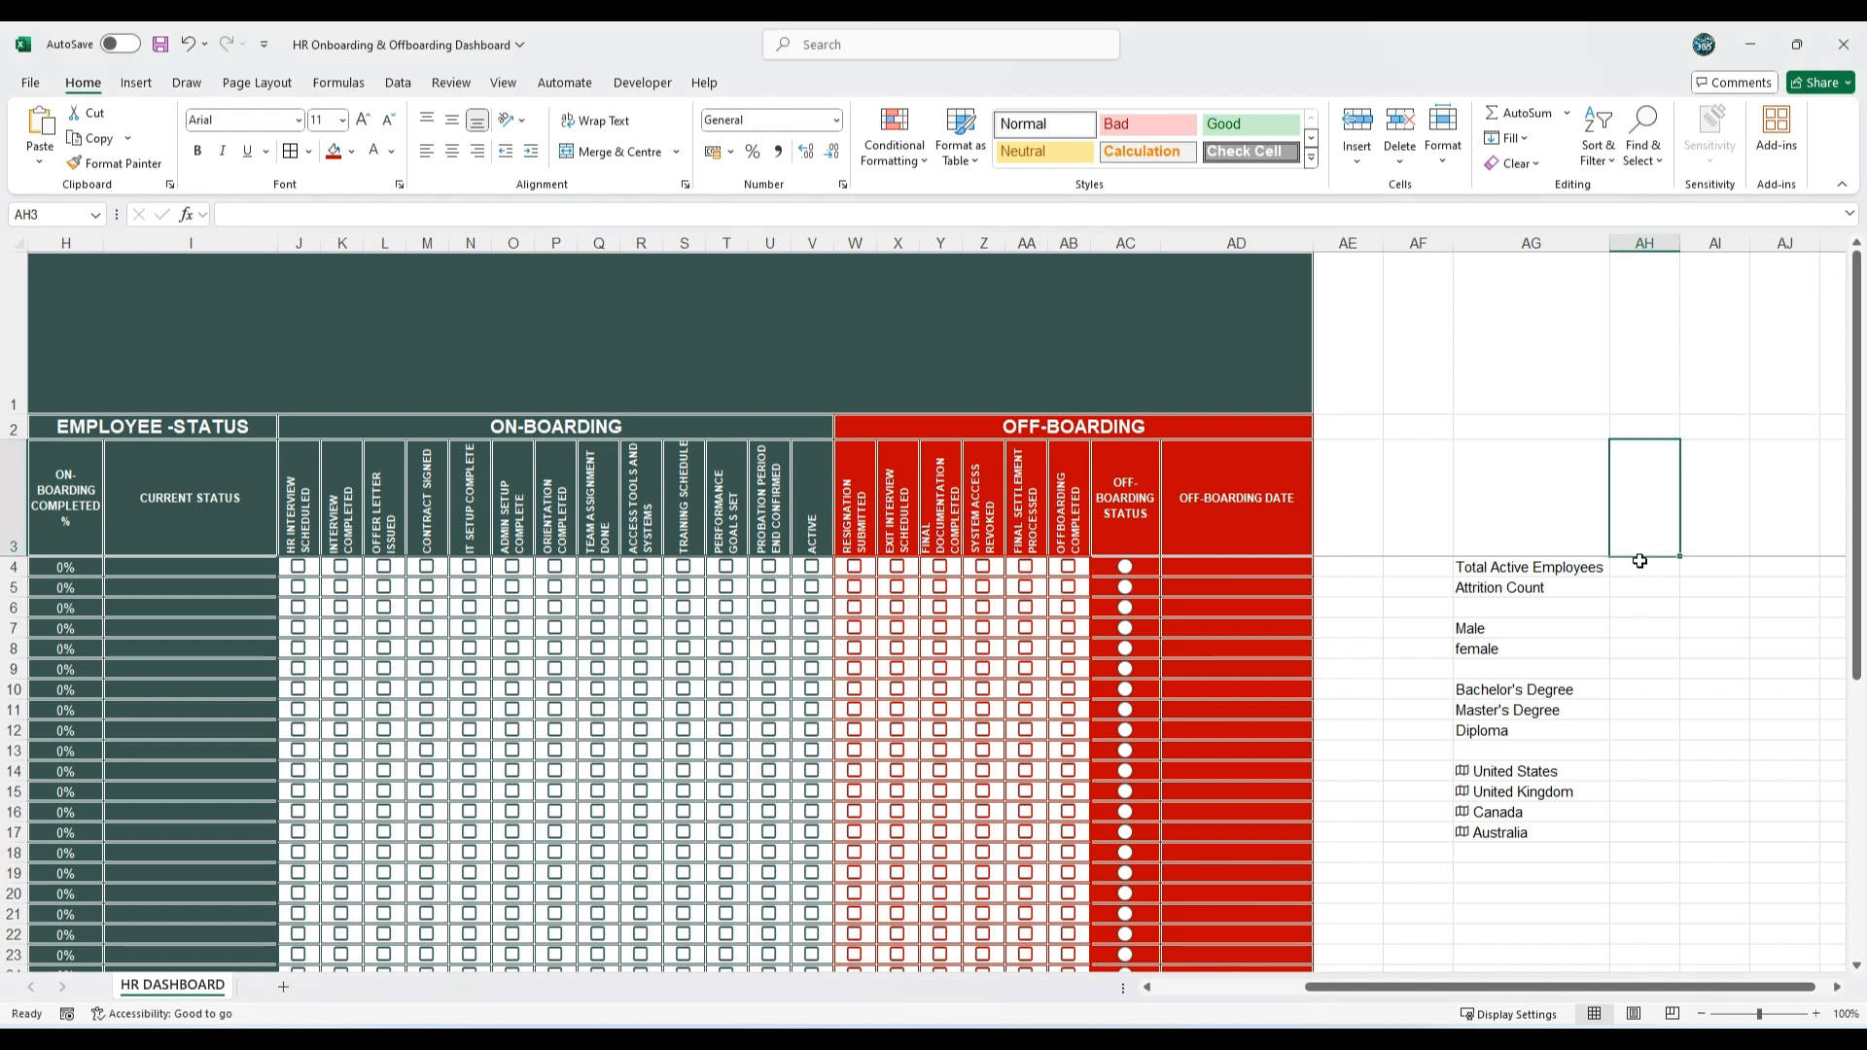
click(1640, 564)
text(=COUNTIF(I4:I35,"Active"))
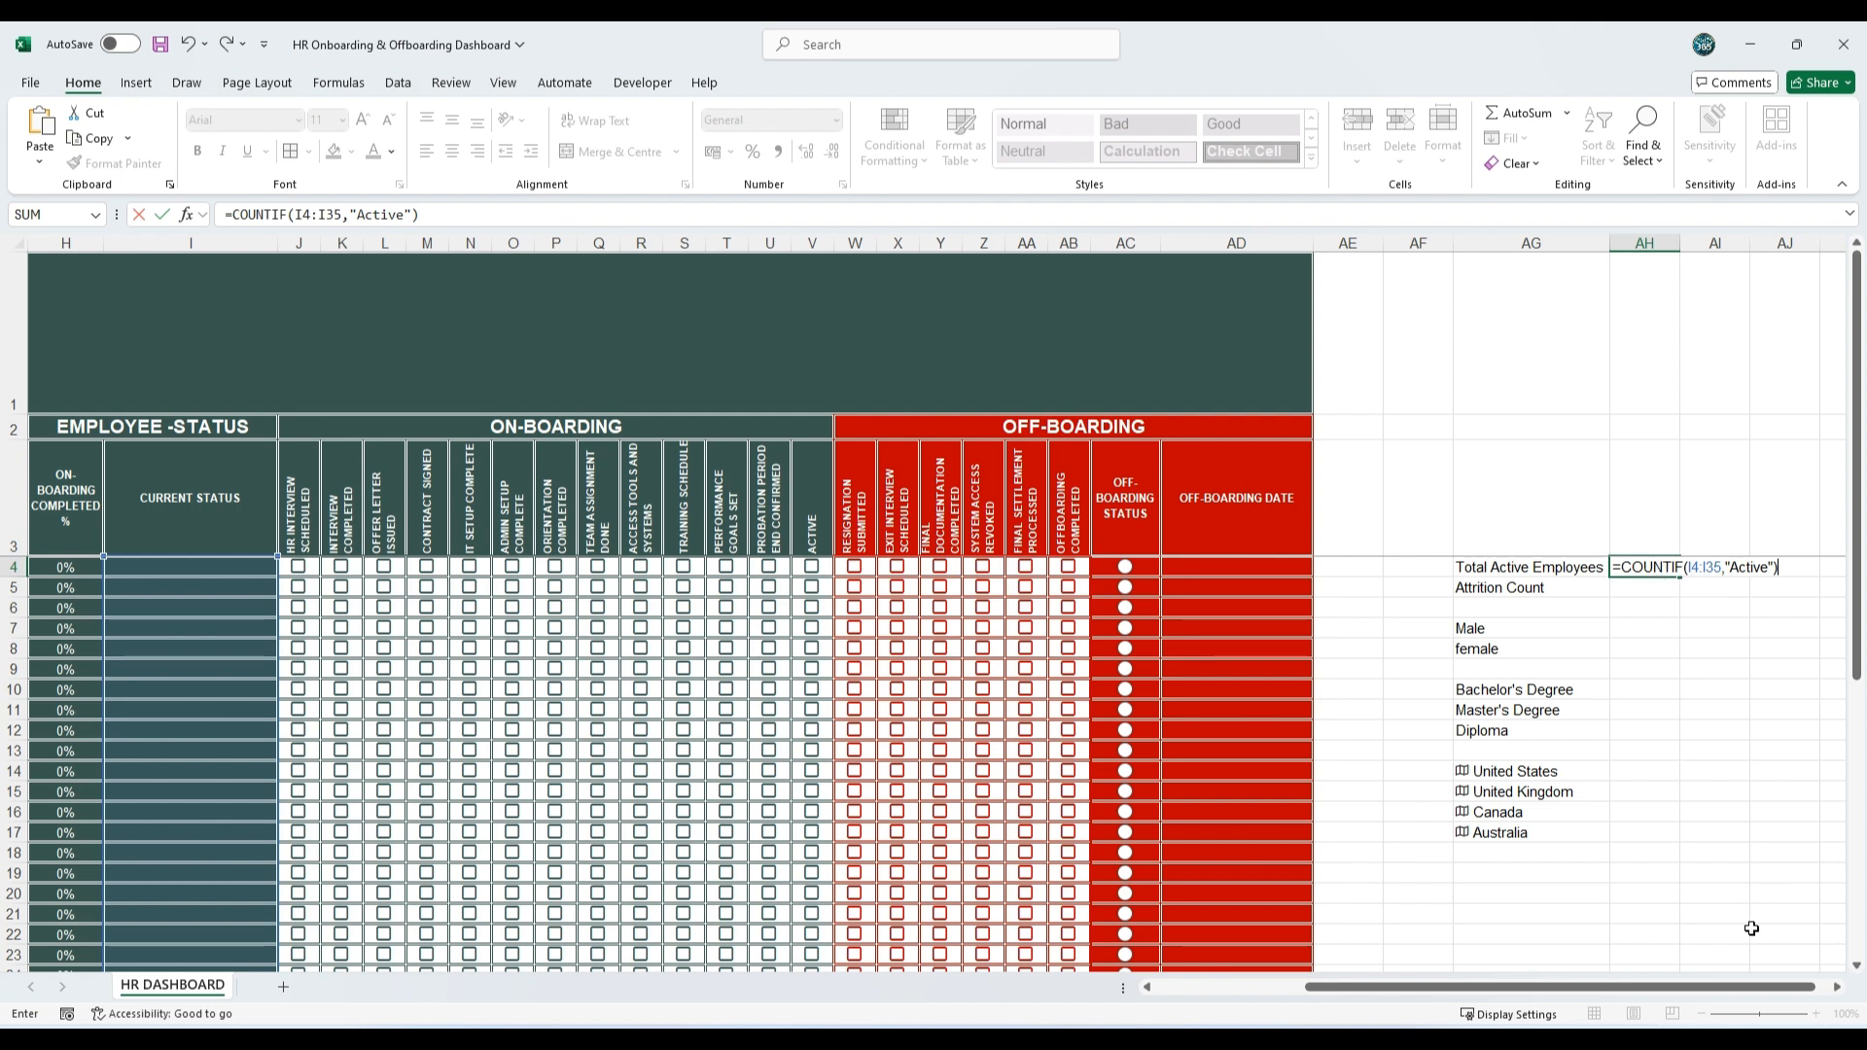
drag(1723, 988, 1573, 991)
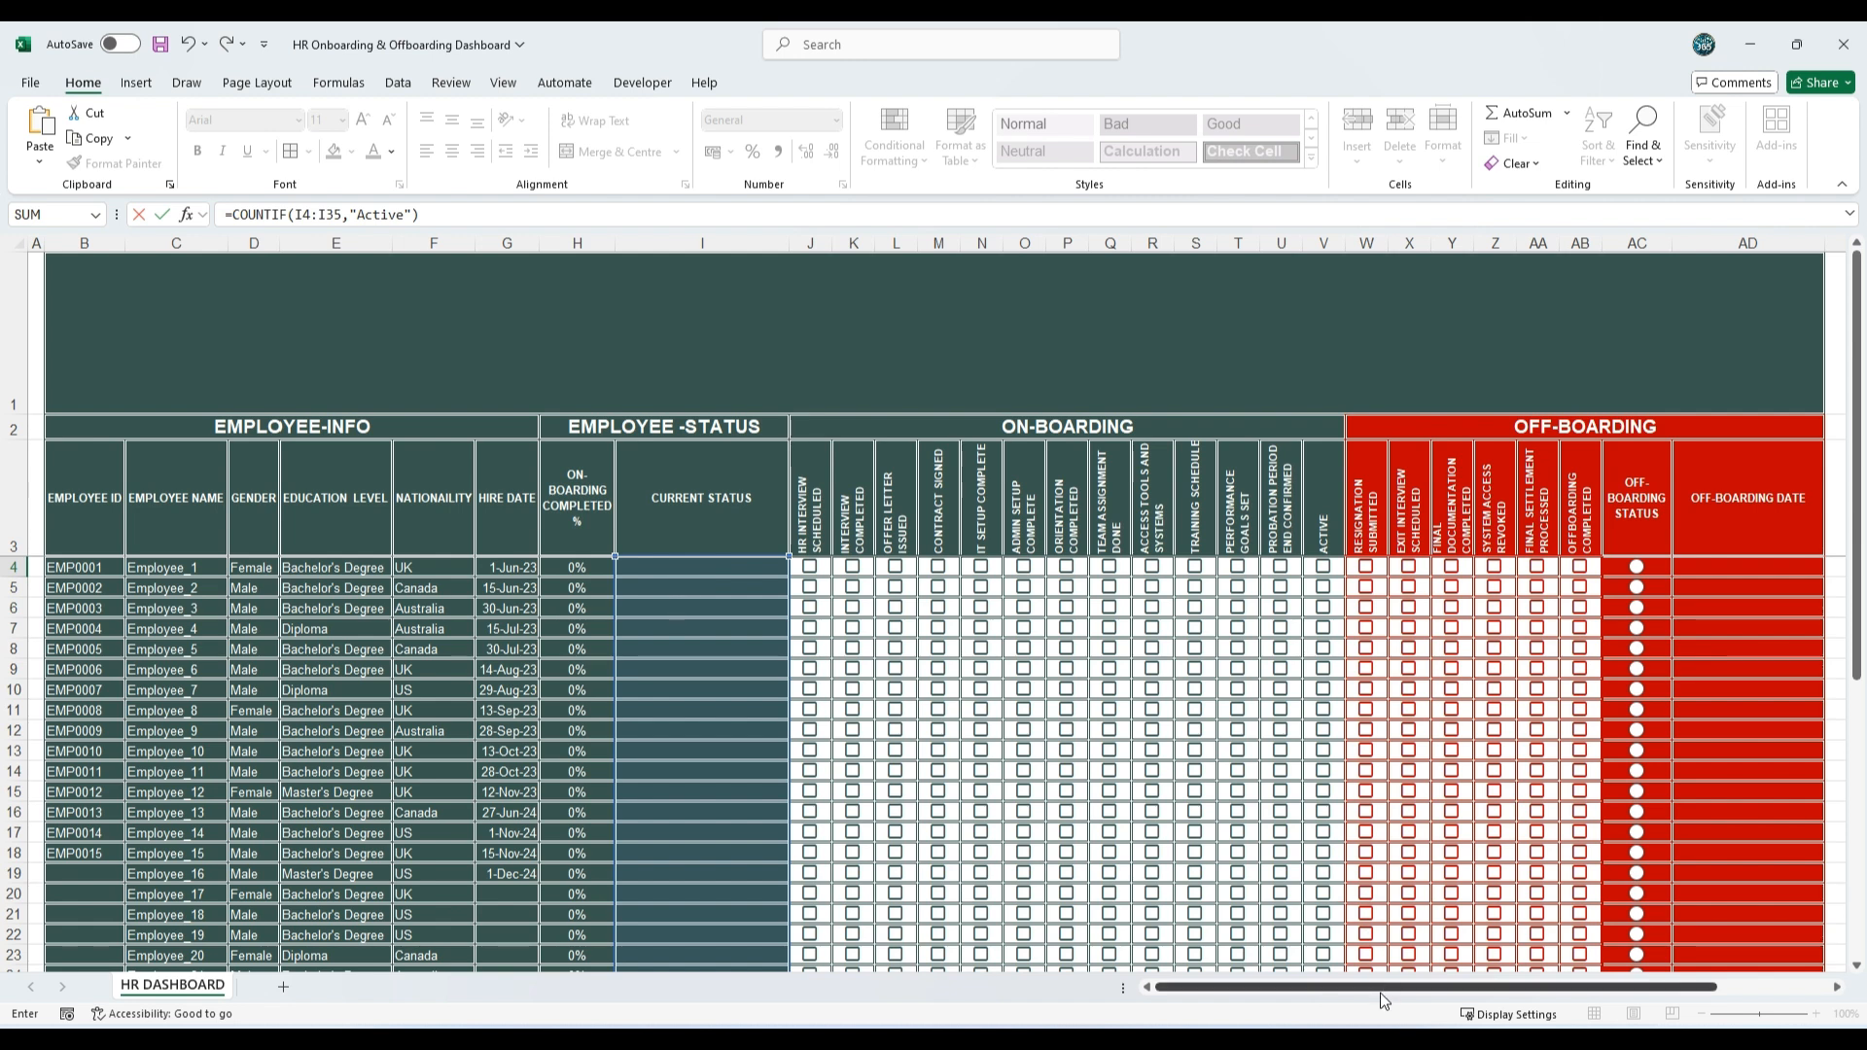
drag(1389, 997, 1500, 994)
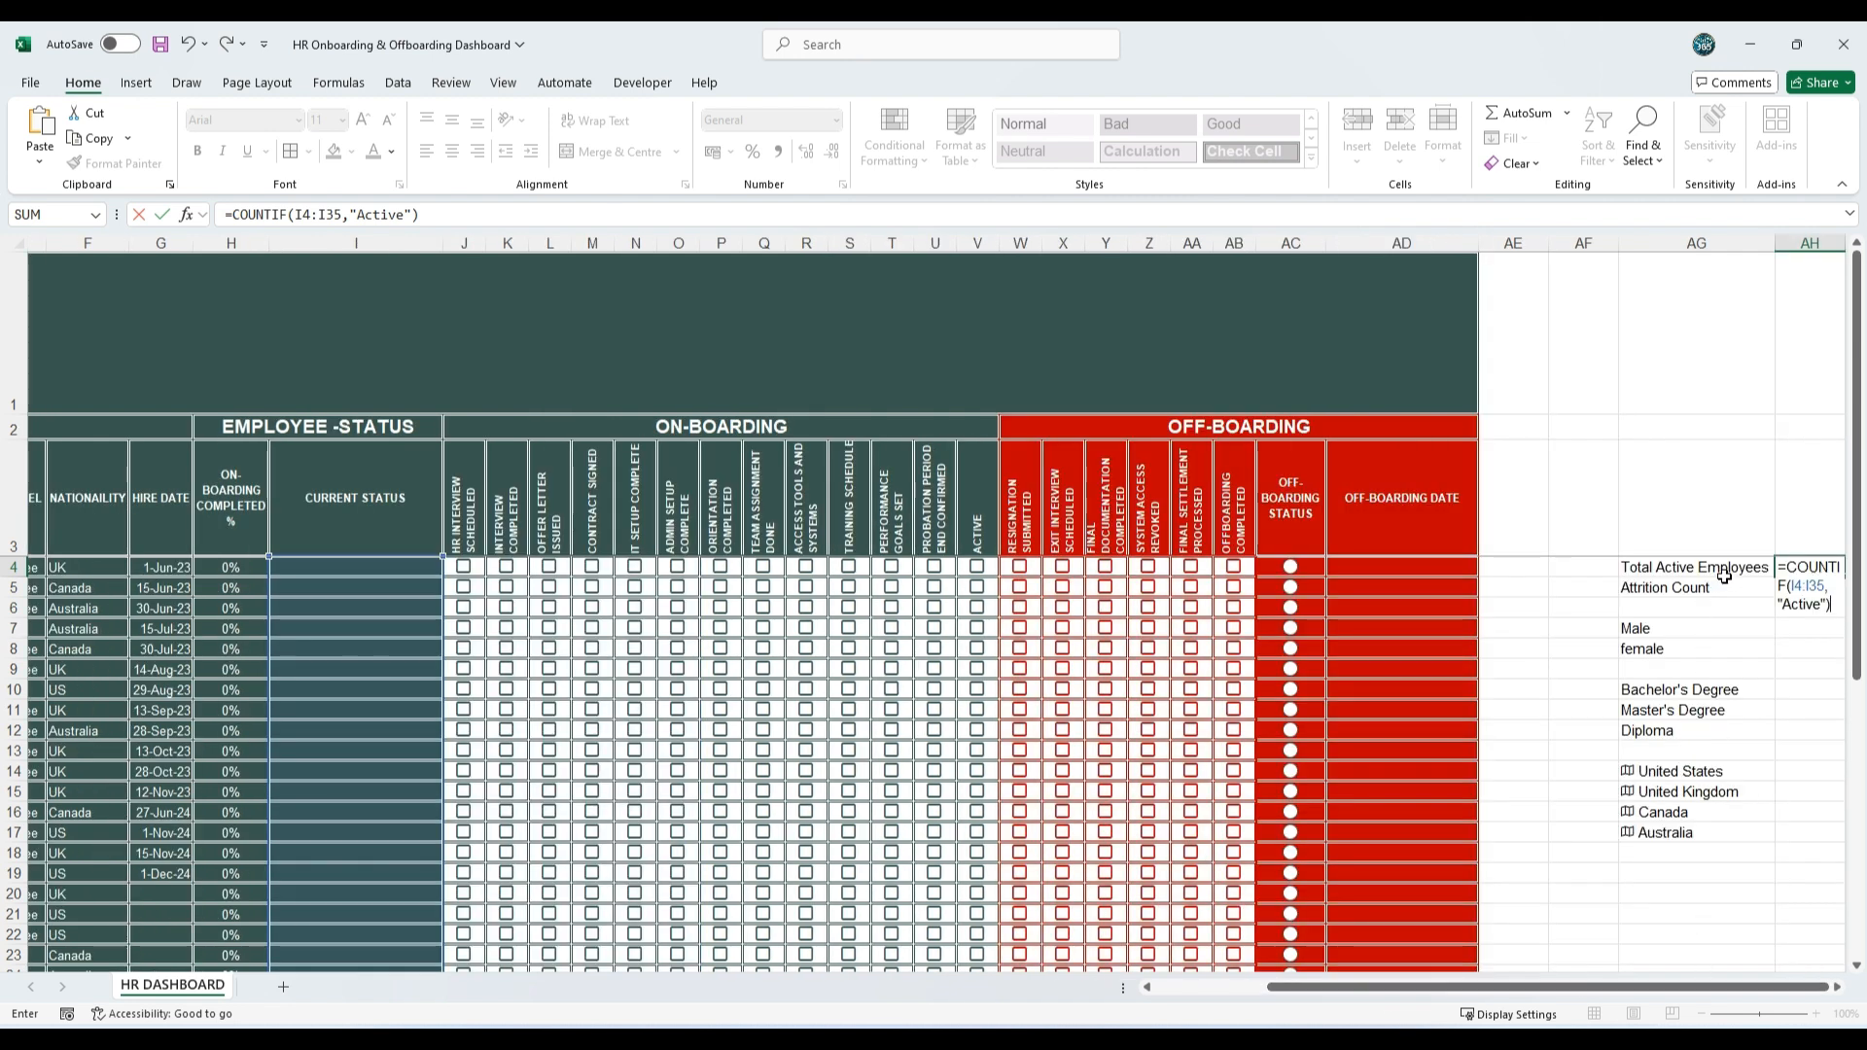
key(Return)
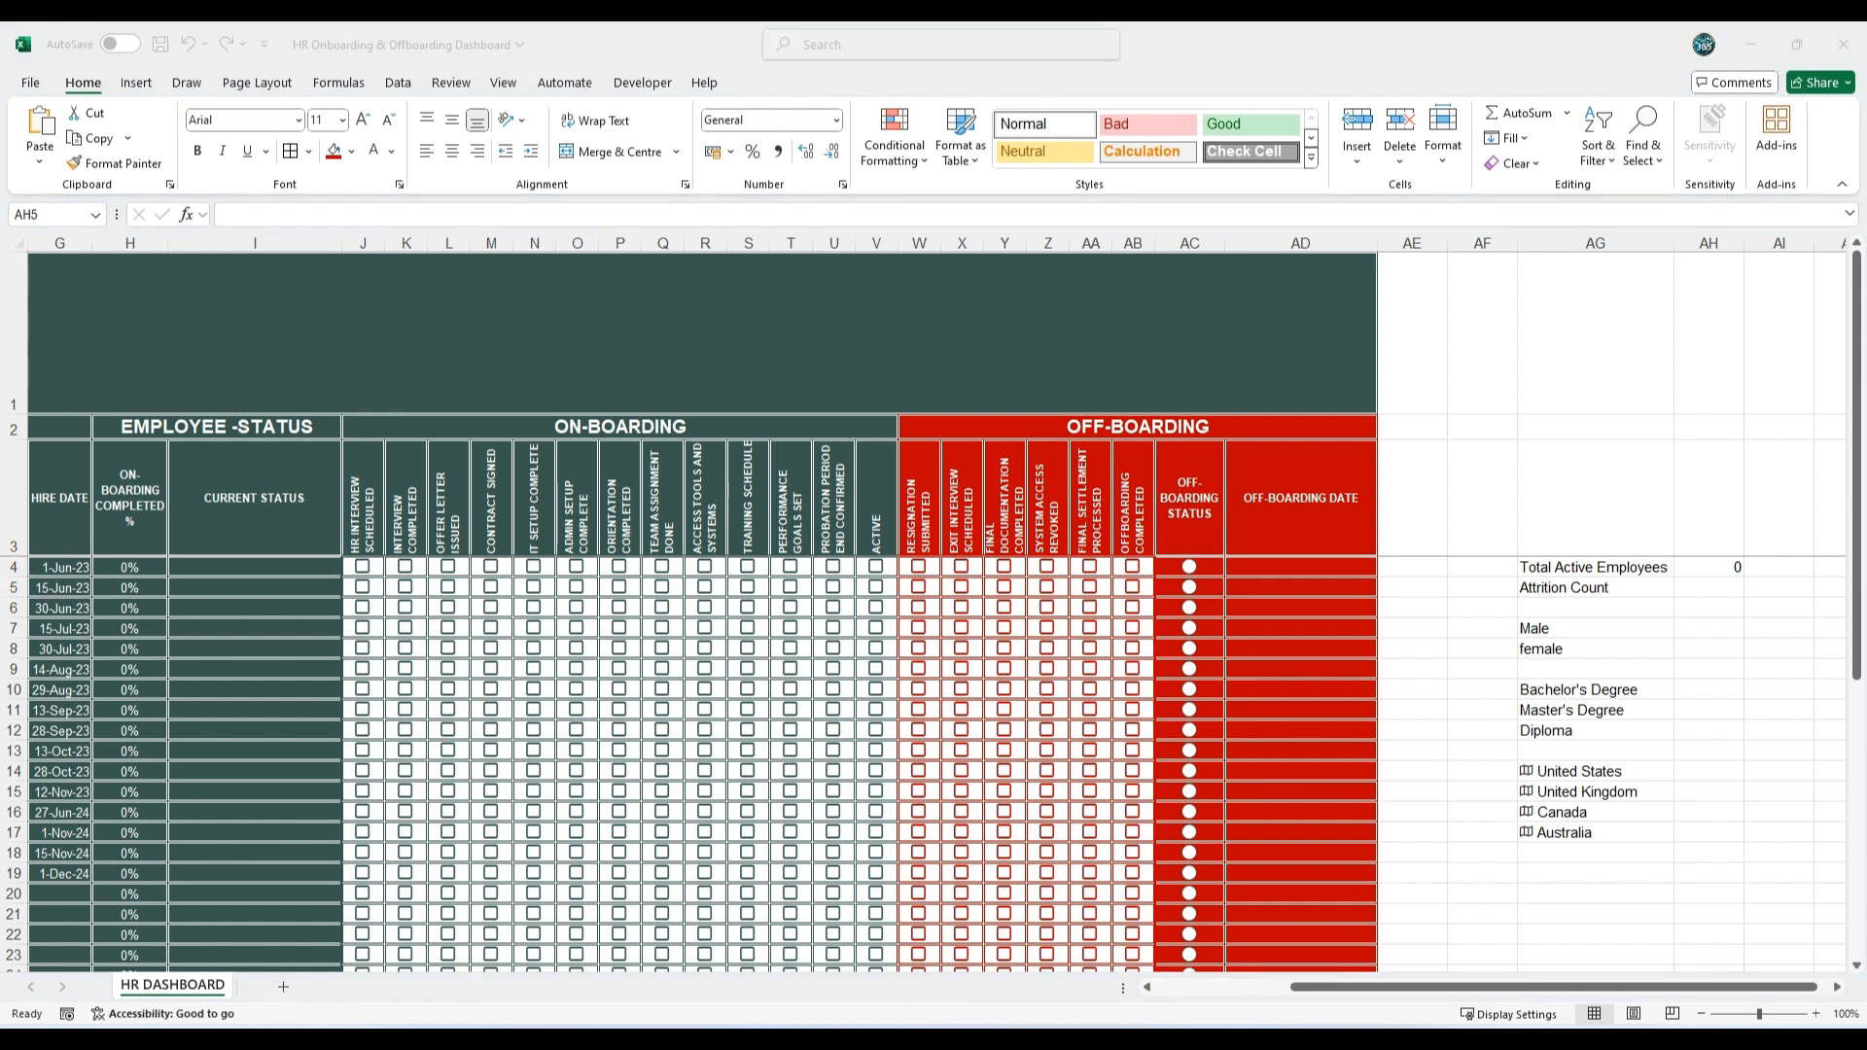
Step: Paste =COUNTIF(I4:I35,"Off-boarding Completed") into AH5 as the attrition count
double_click(1708, 588)
text(=COUNTIF(I4:I35,"Off-boarding Completed"))
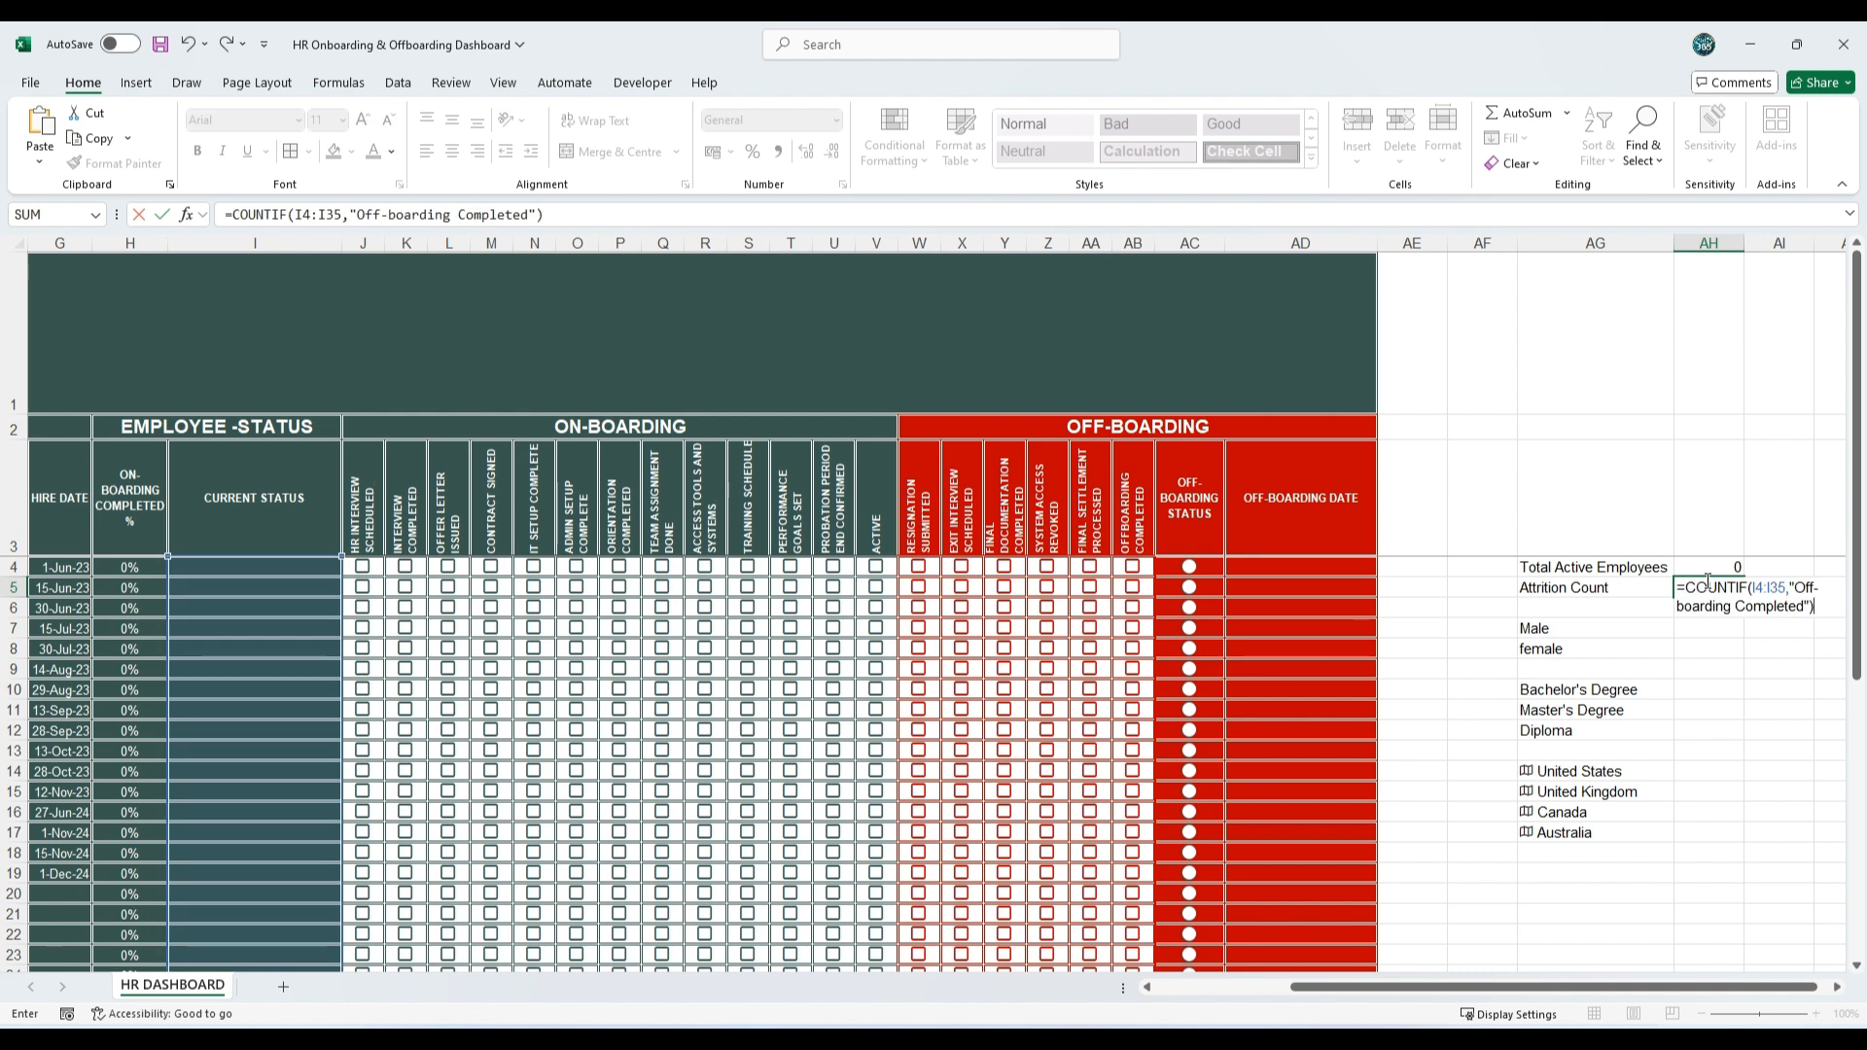
key(Return)
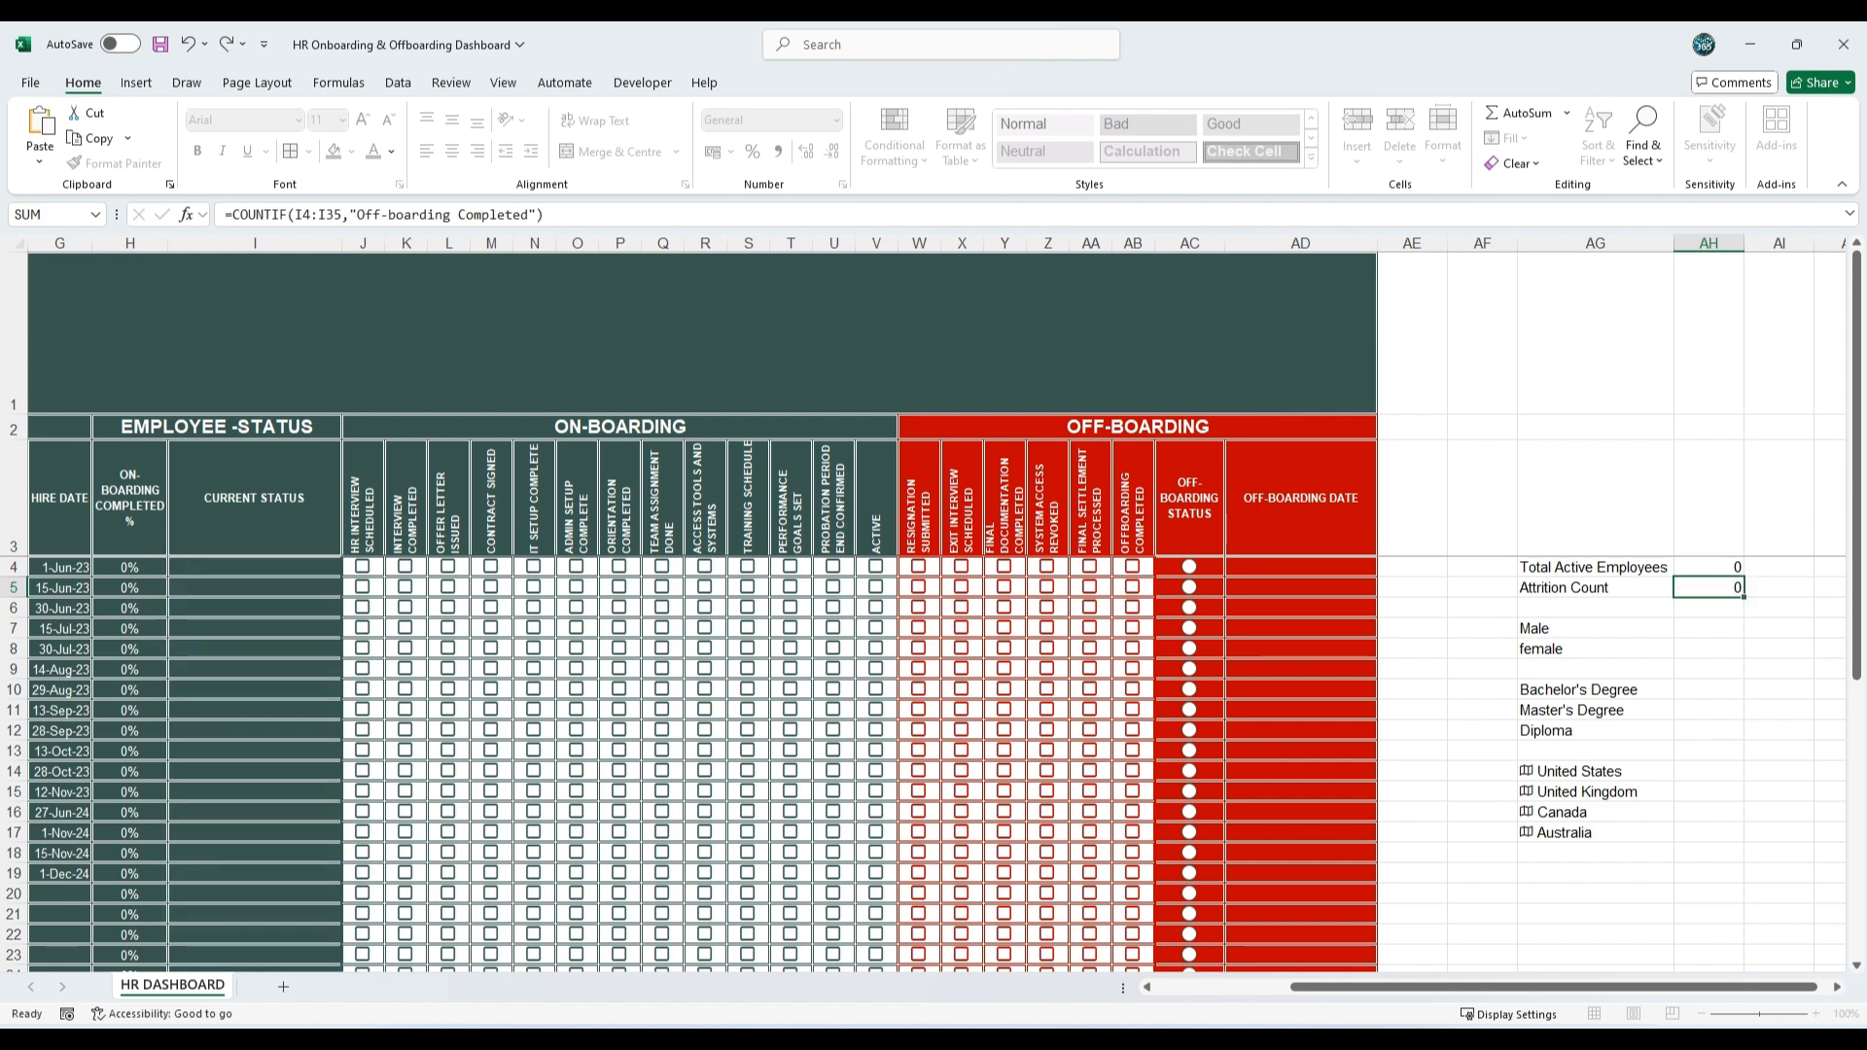
Step: Copy the male count formula from the other window and paste =COUNTIF(D4:D35,"Male") into AH7
key(alt+Tab)
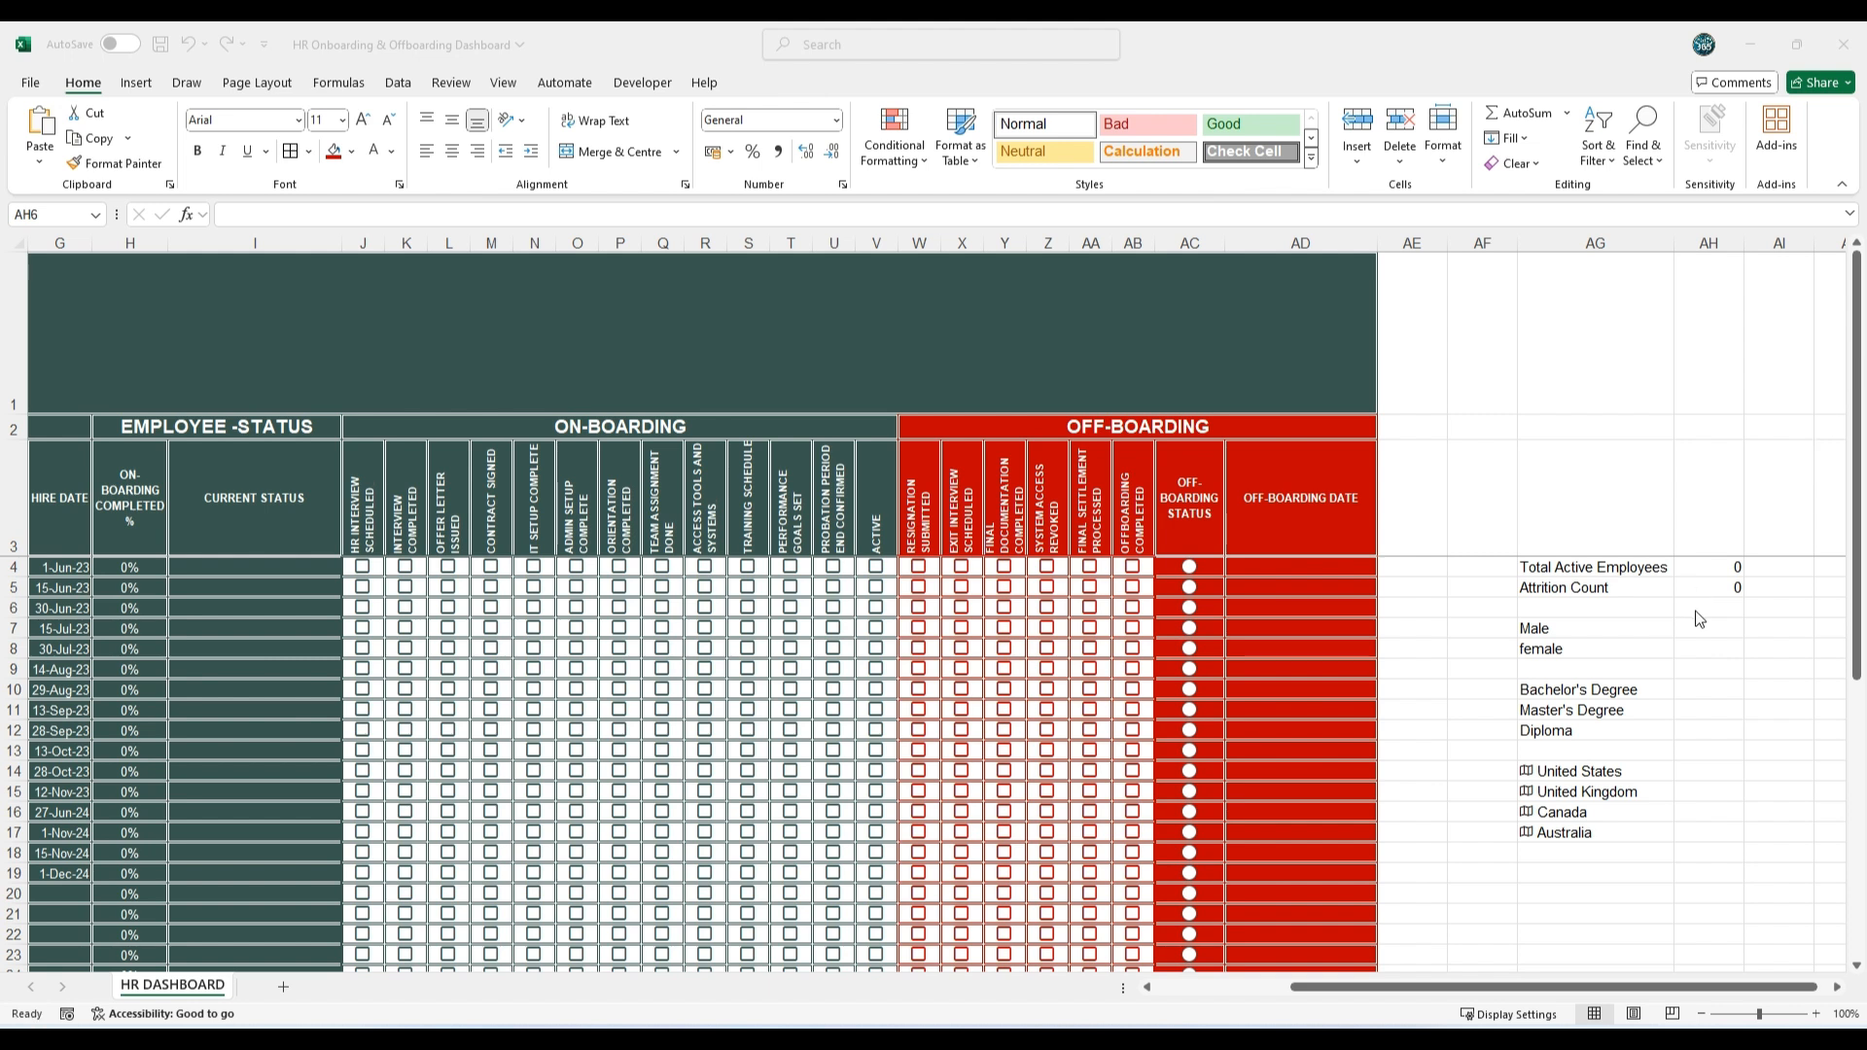
key(alt+Tab)
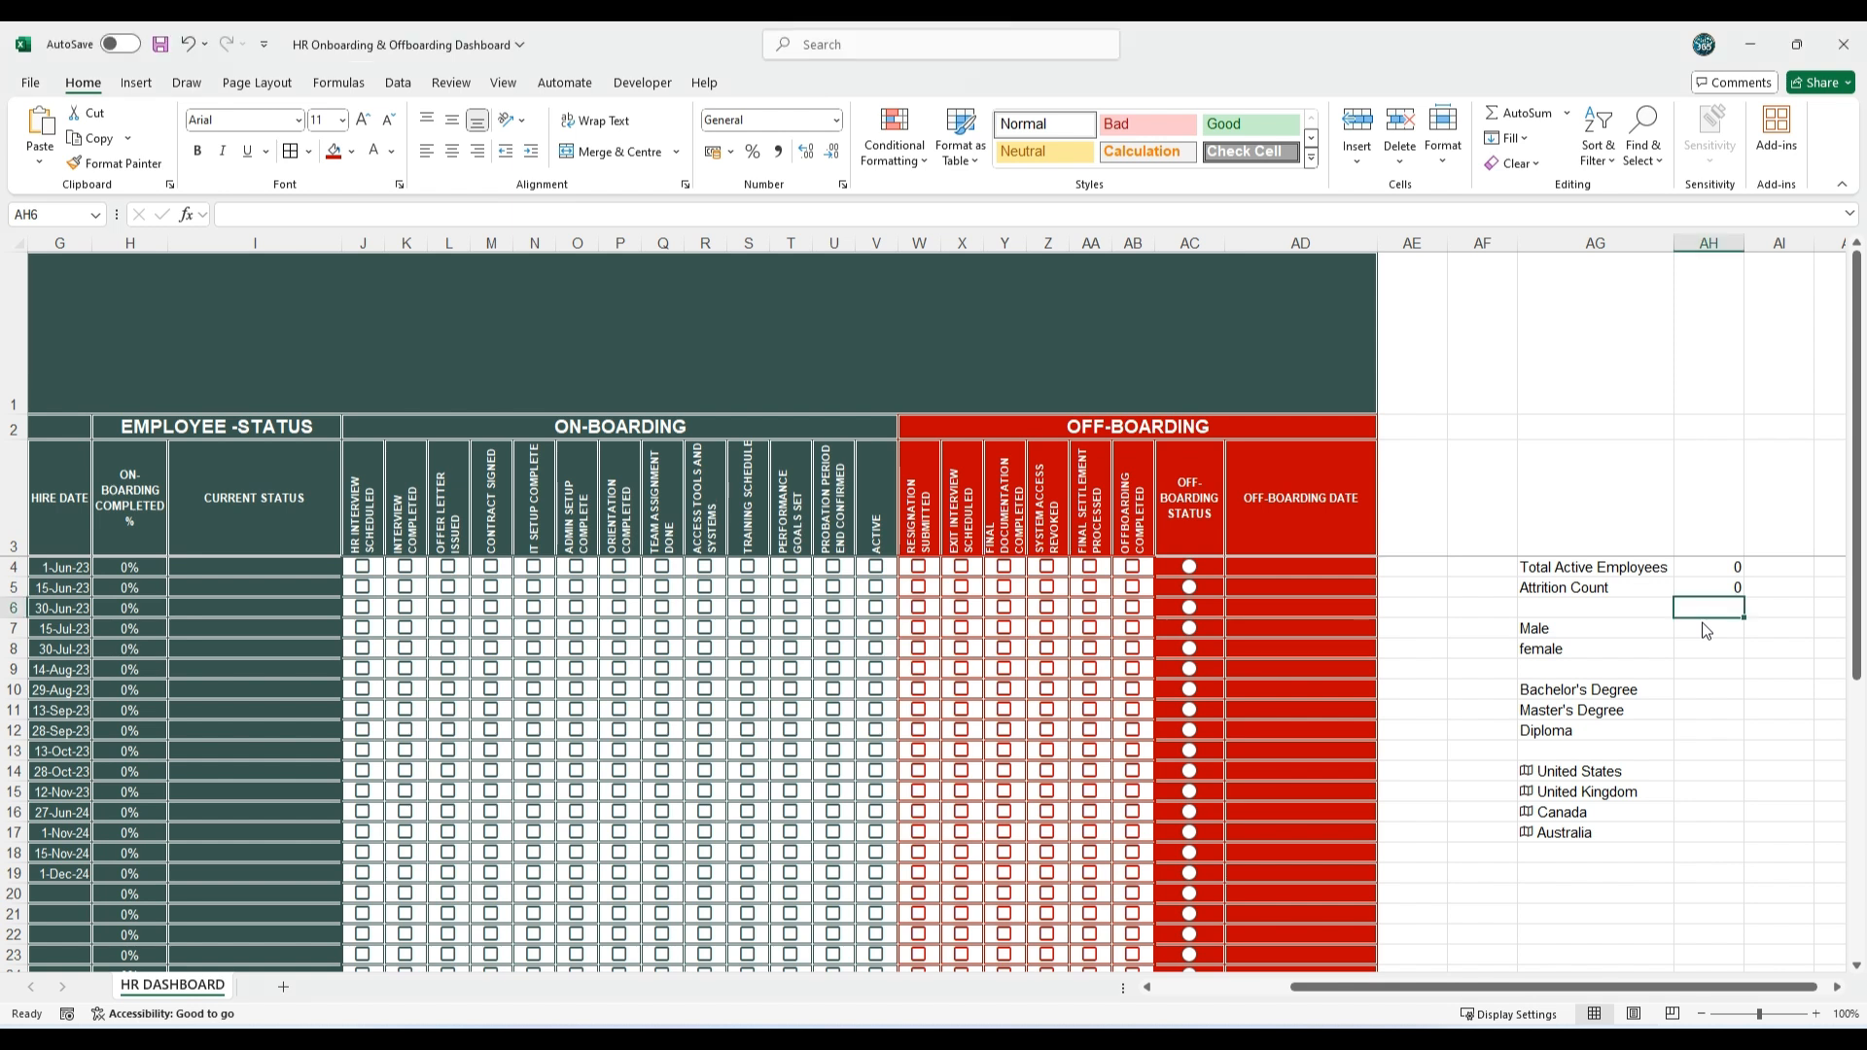
double_click(1704, 627)
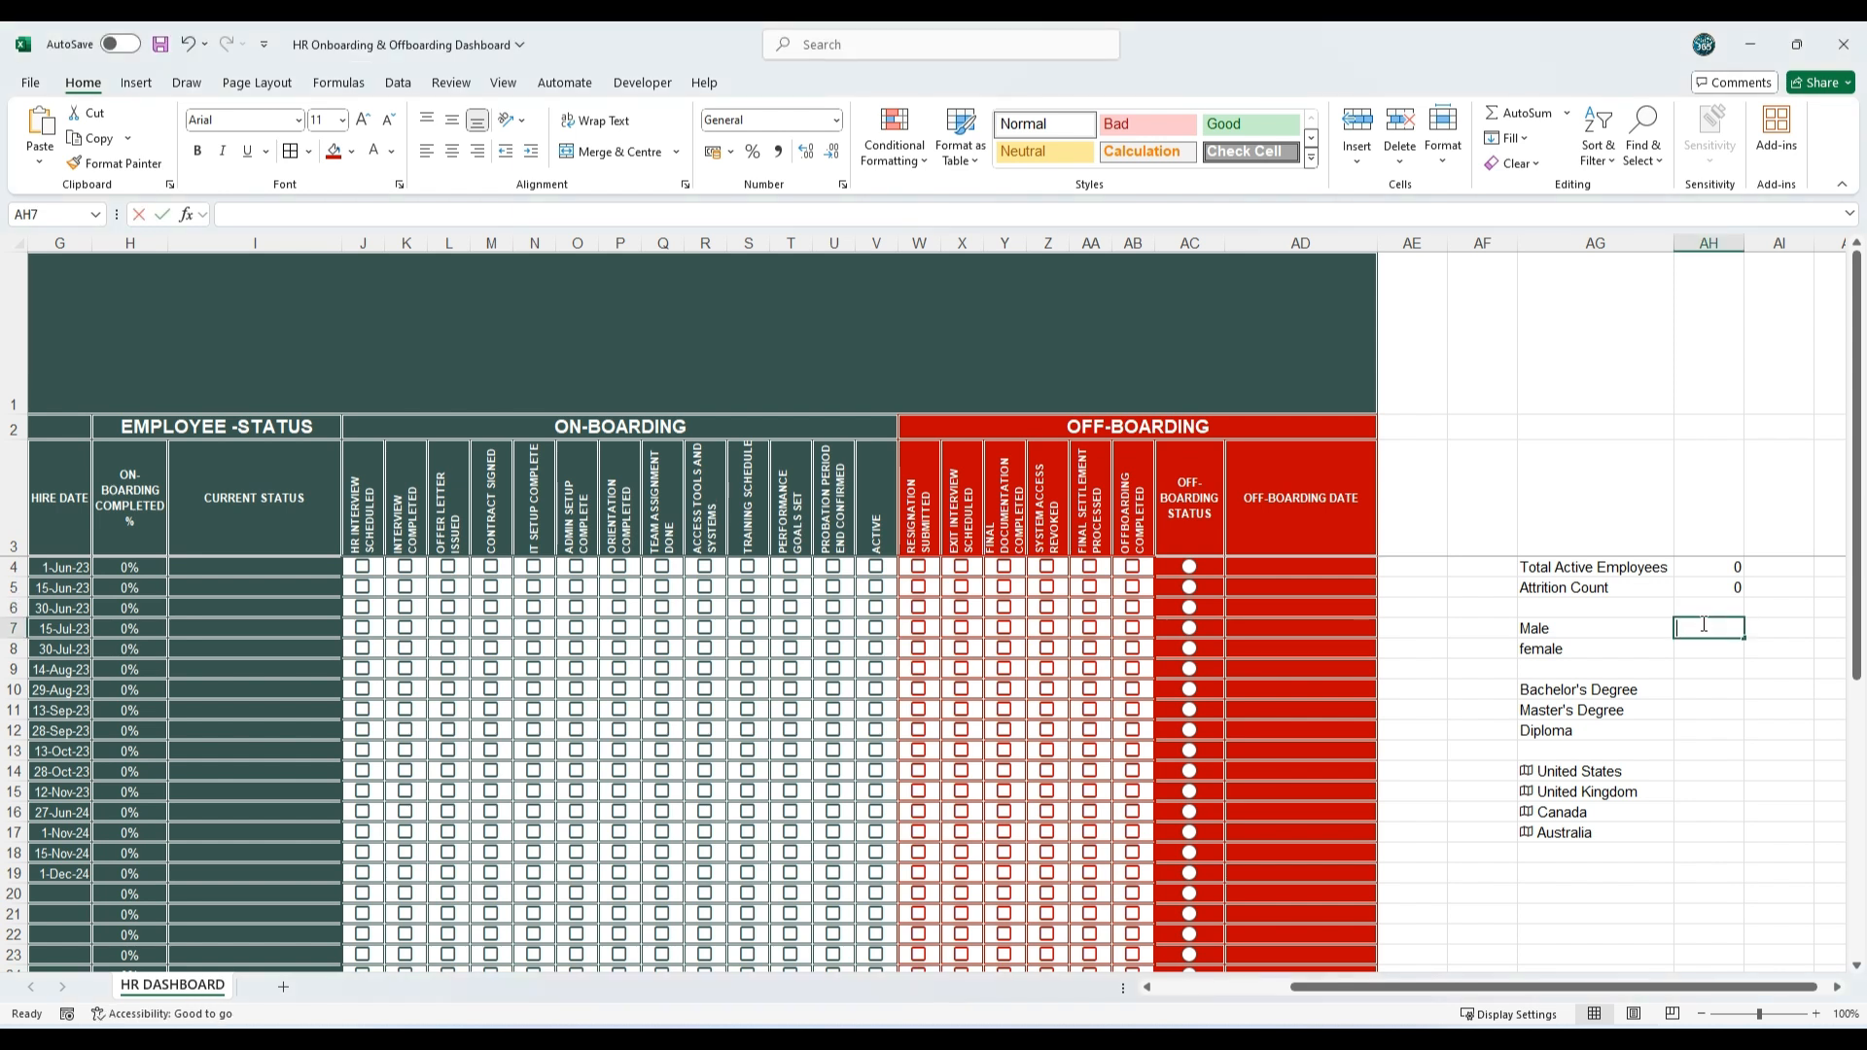
text(=COUNTIF(D4:D35,"Male"))
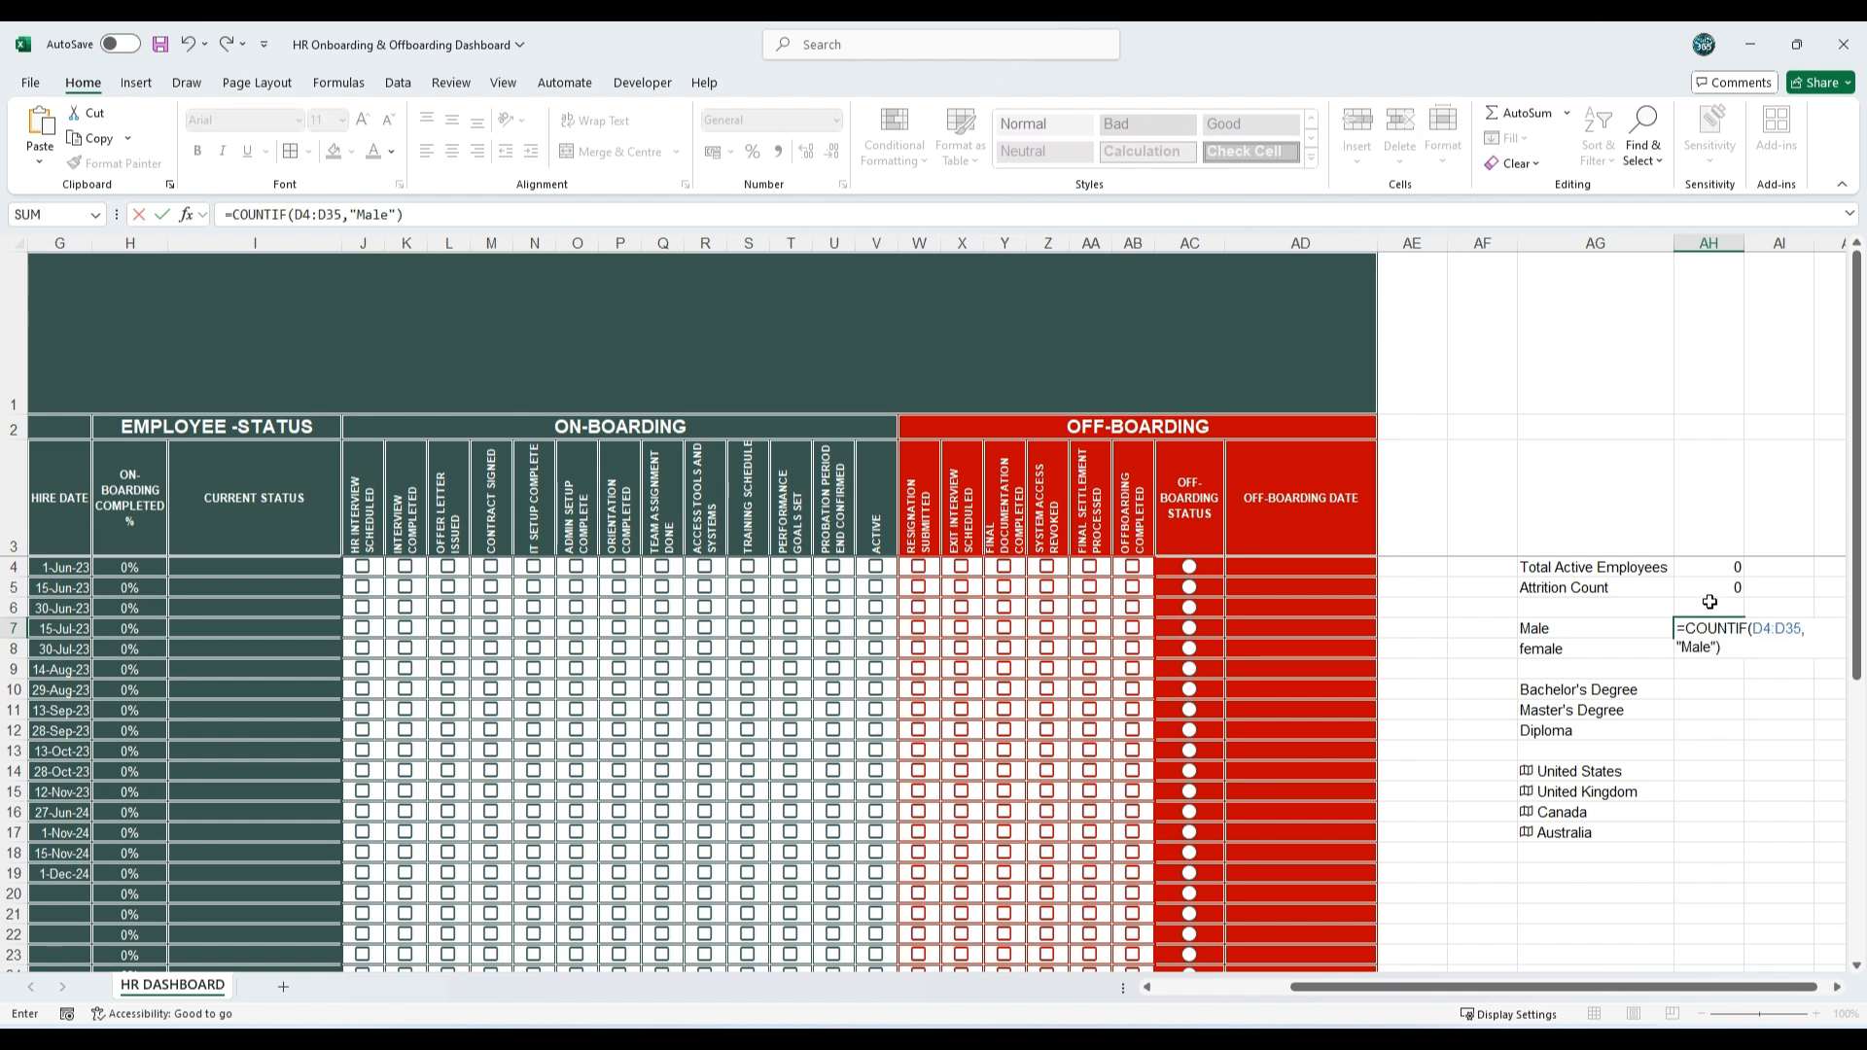
key(Return)
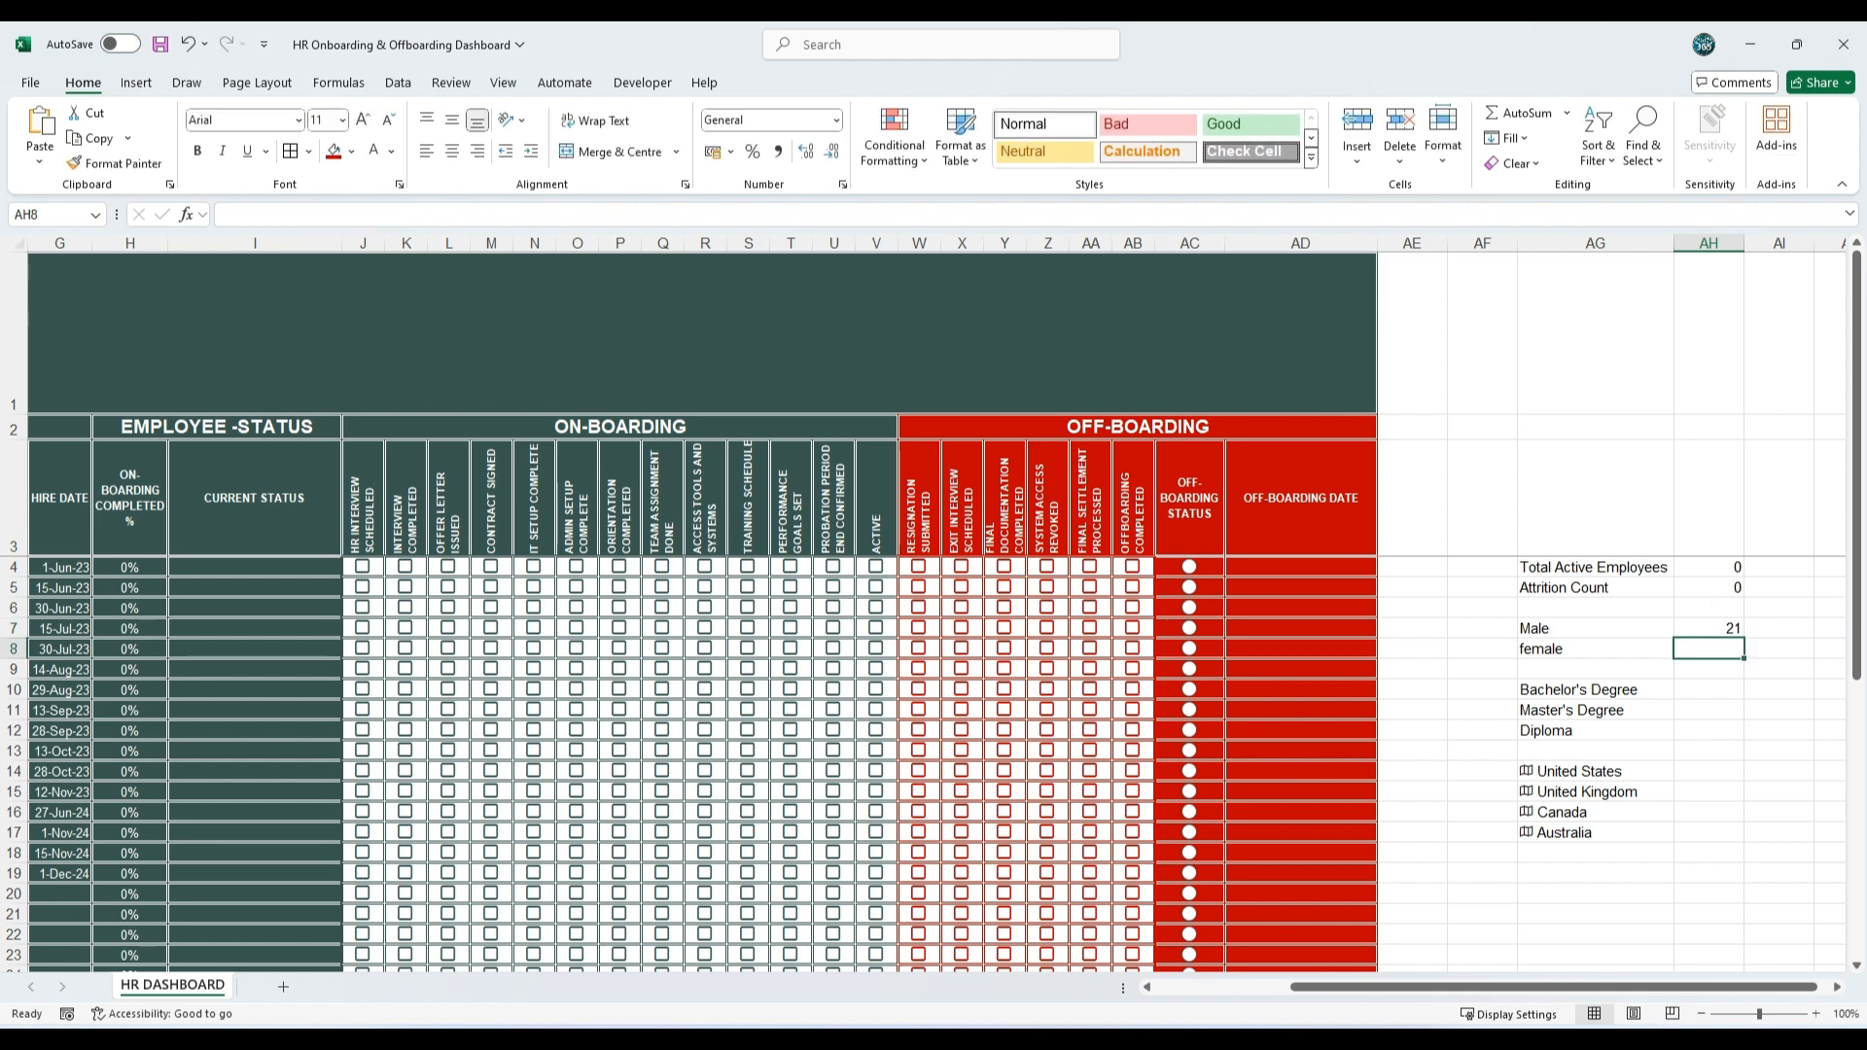
Step: Copy the female count formula from the other window and paste it into AH8
key(alt+Tab)
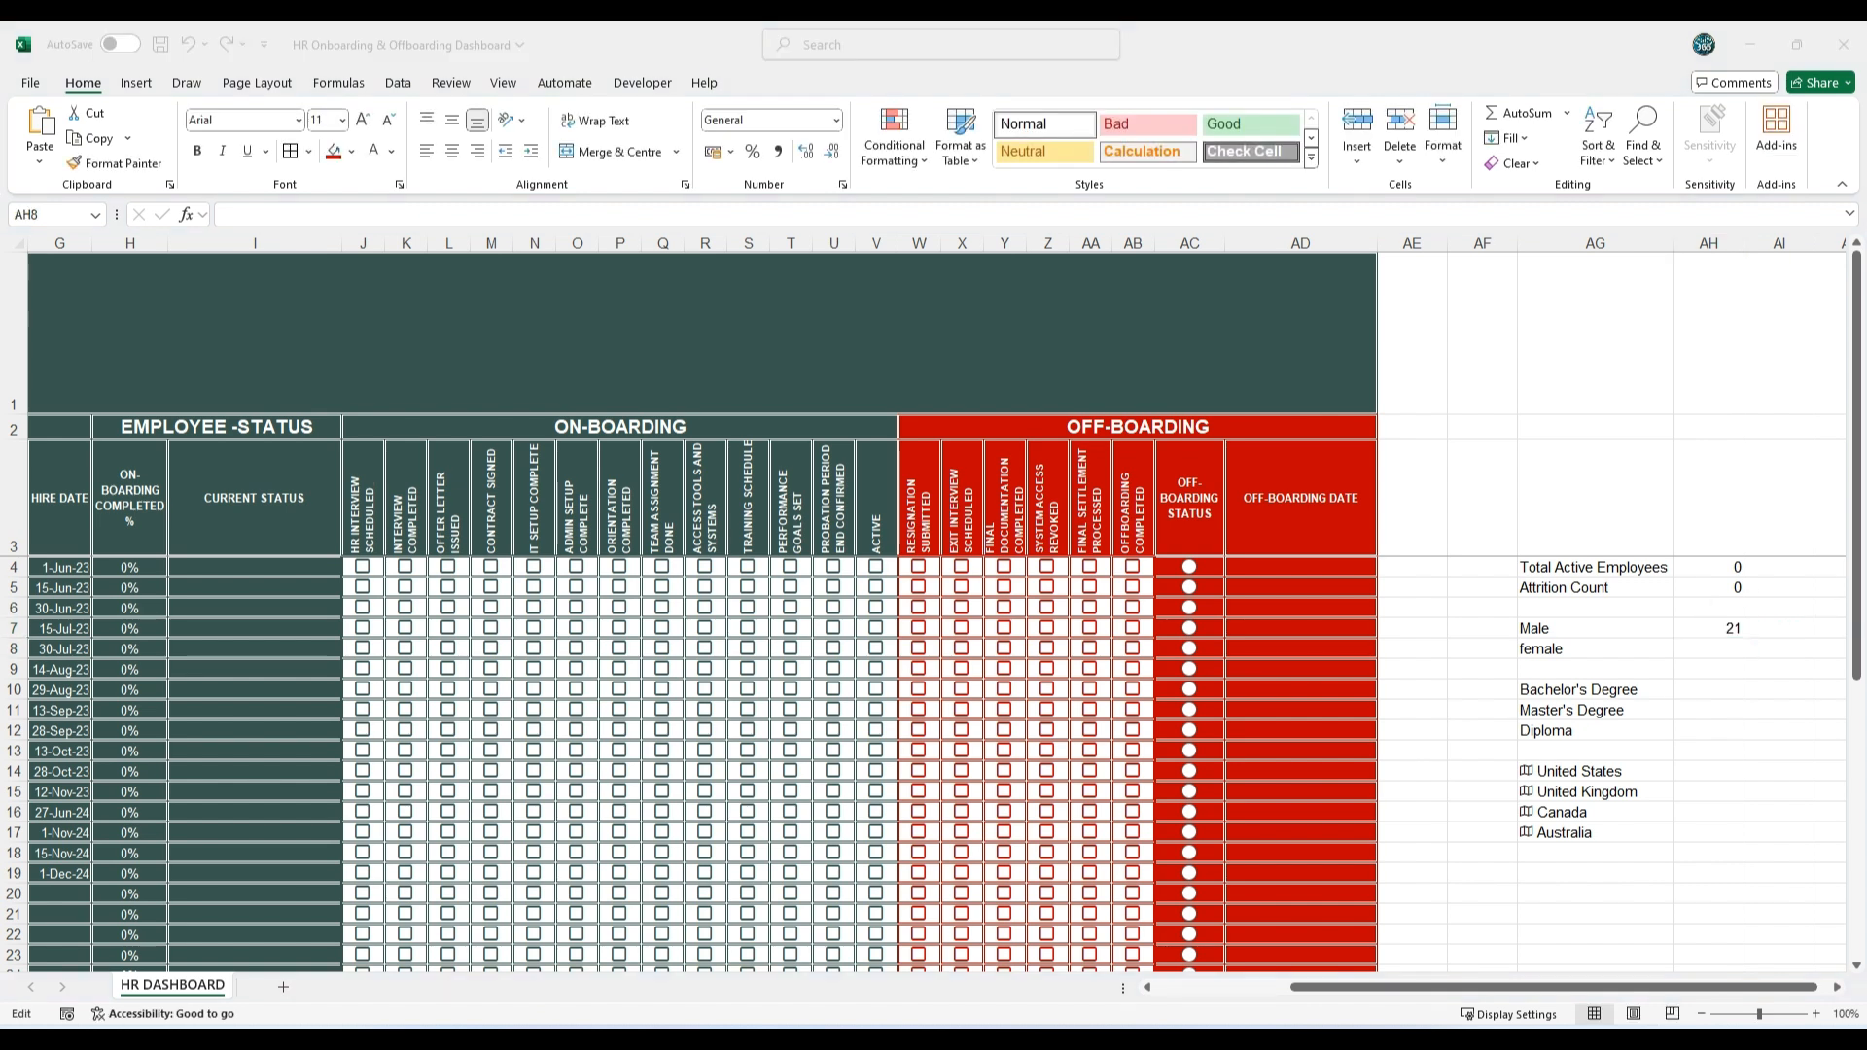
double_click(1708, 653)
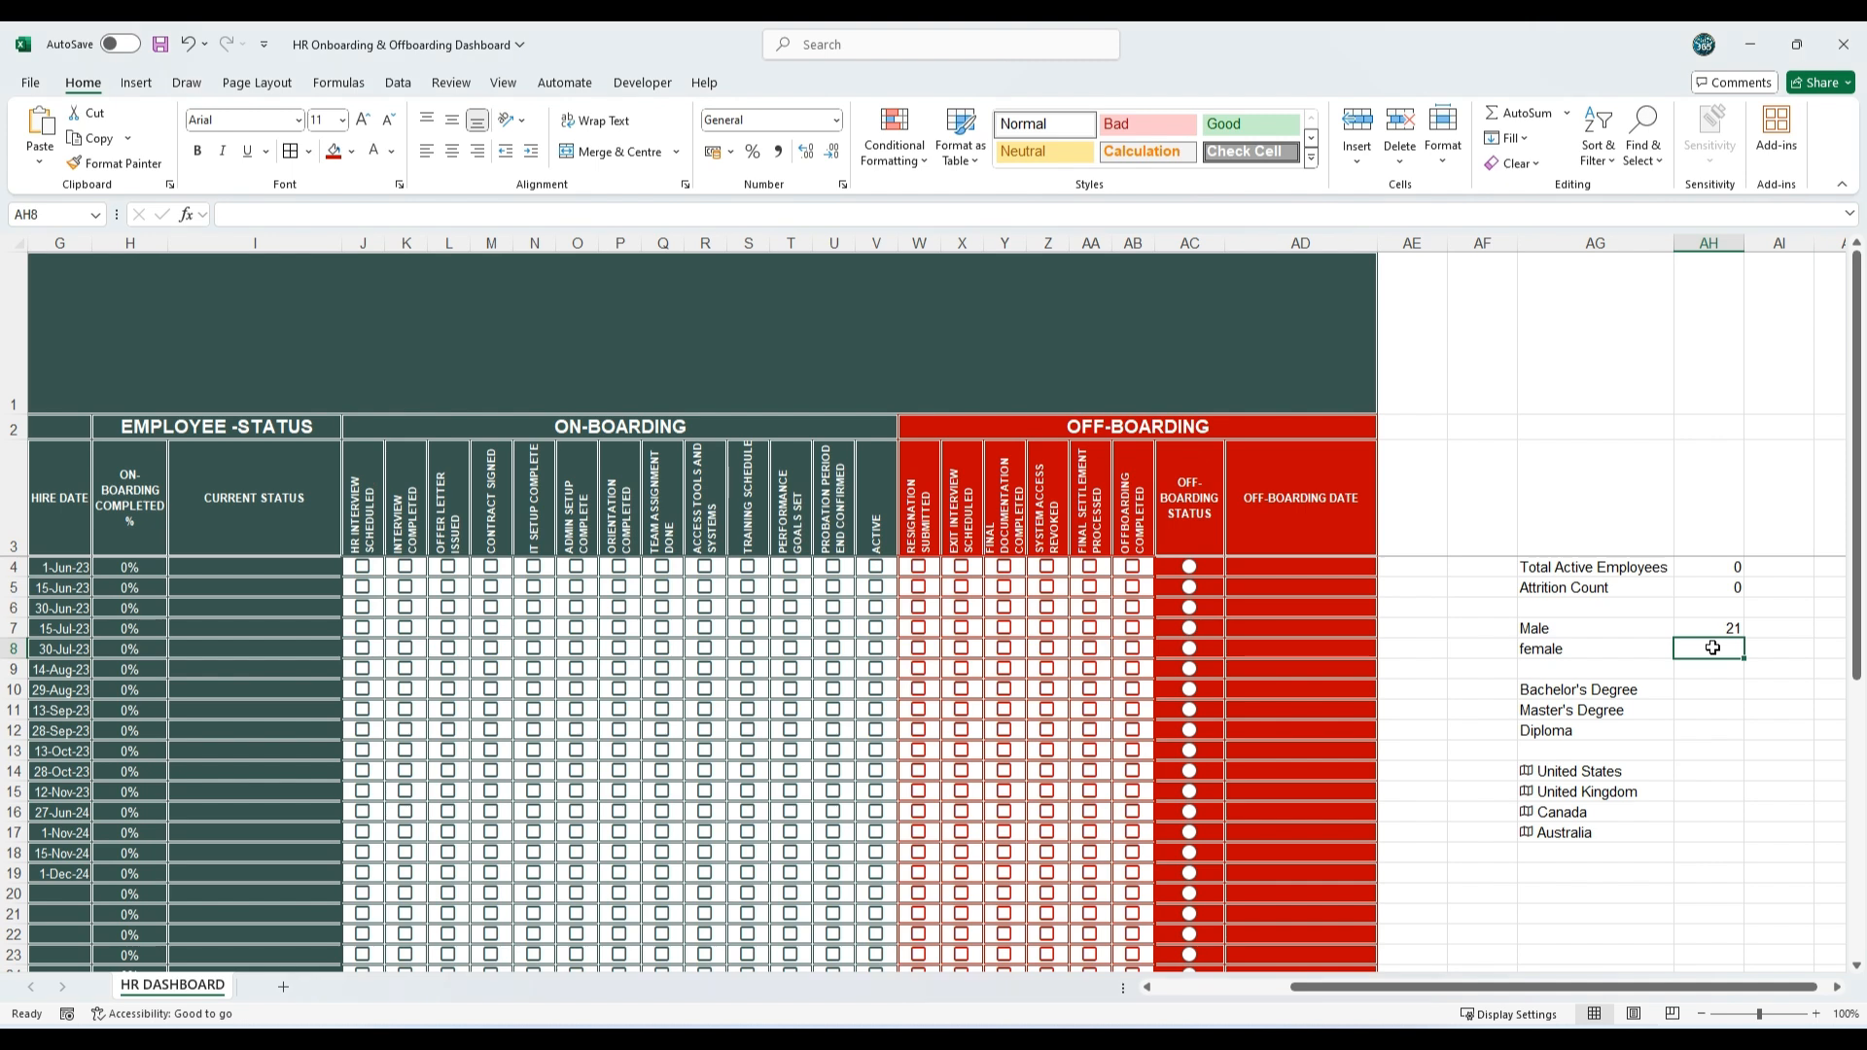
text(=COUNTIF(D4:D35,"female"))
key(Return)
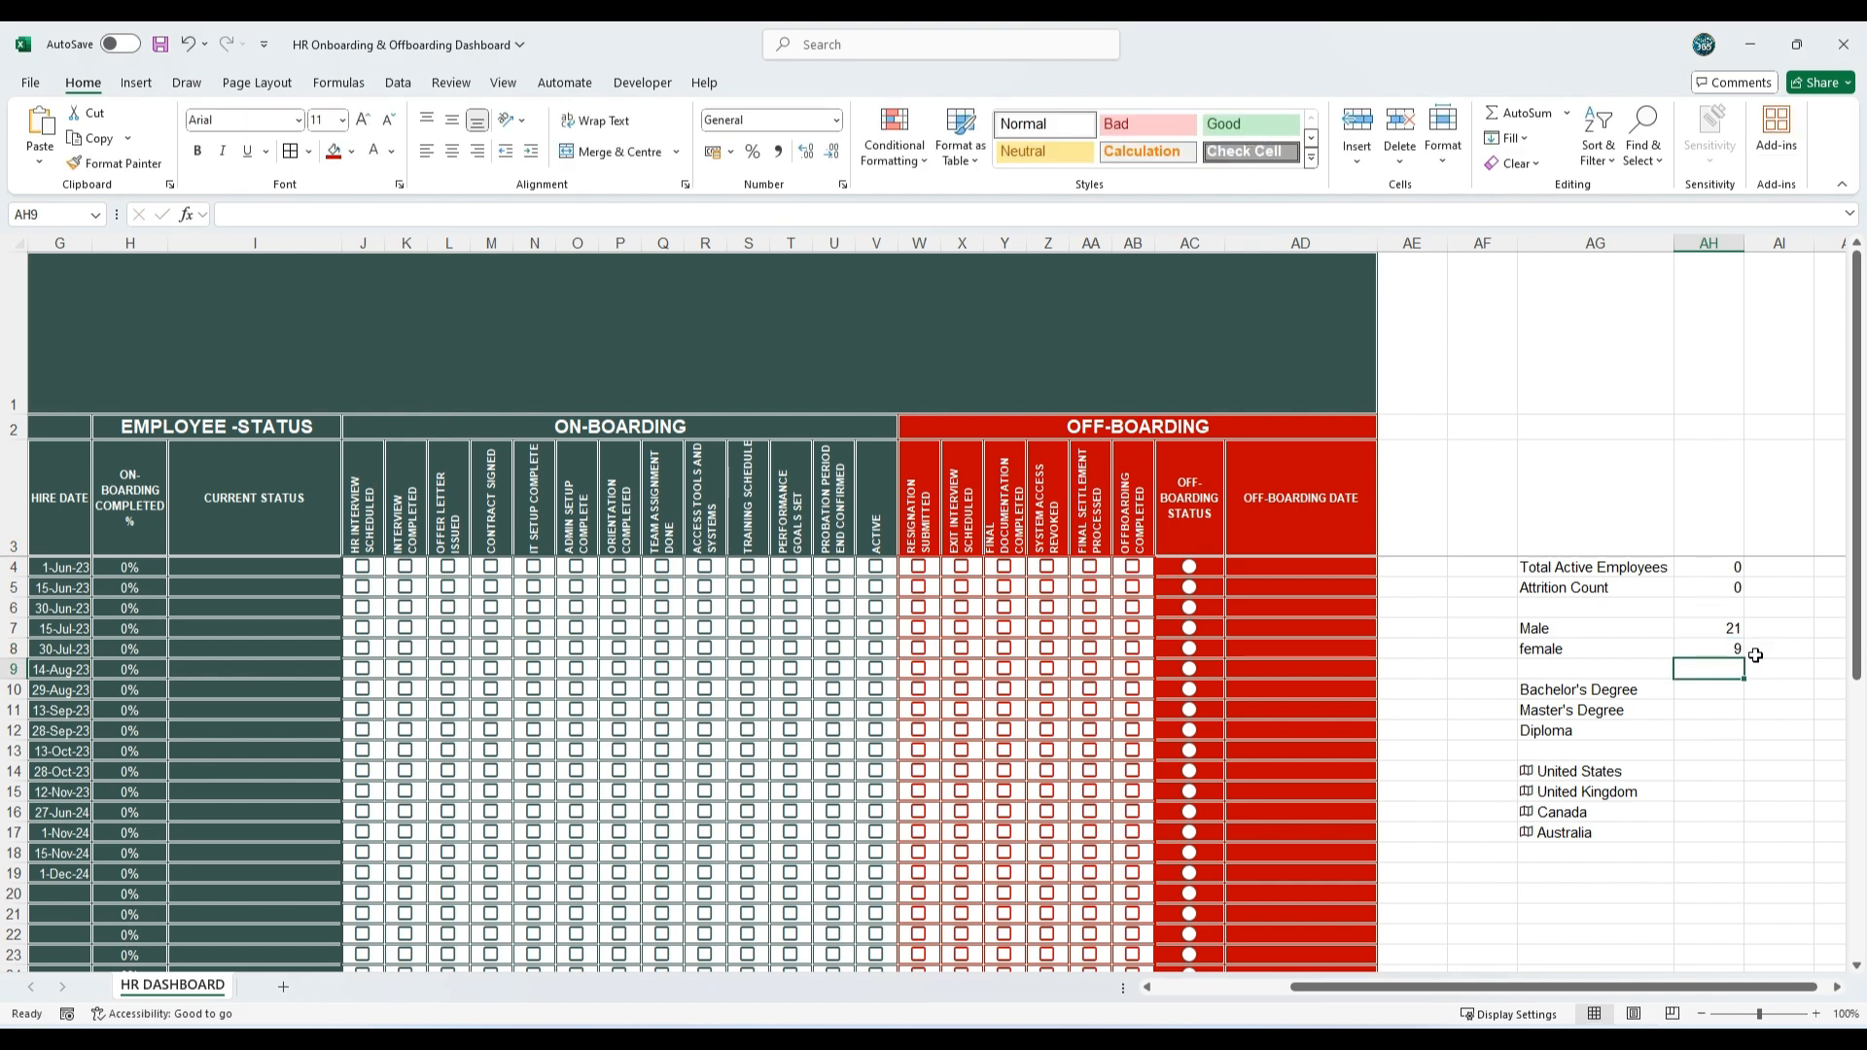
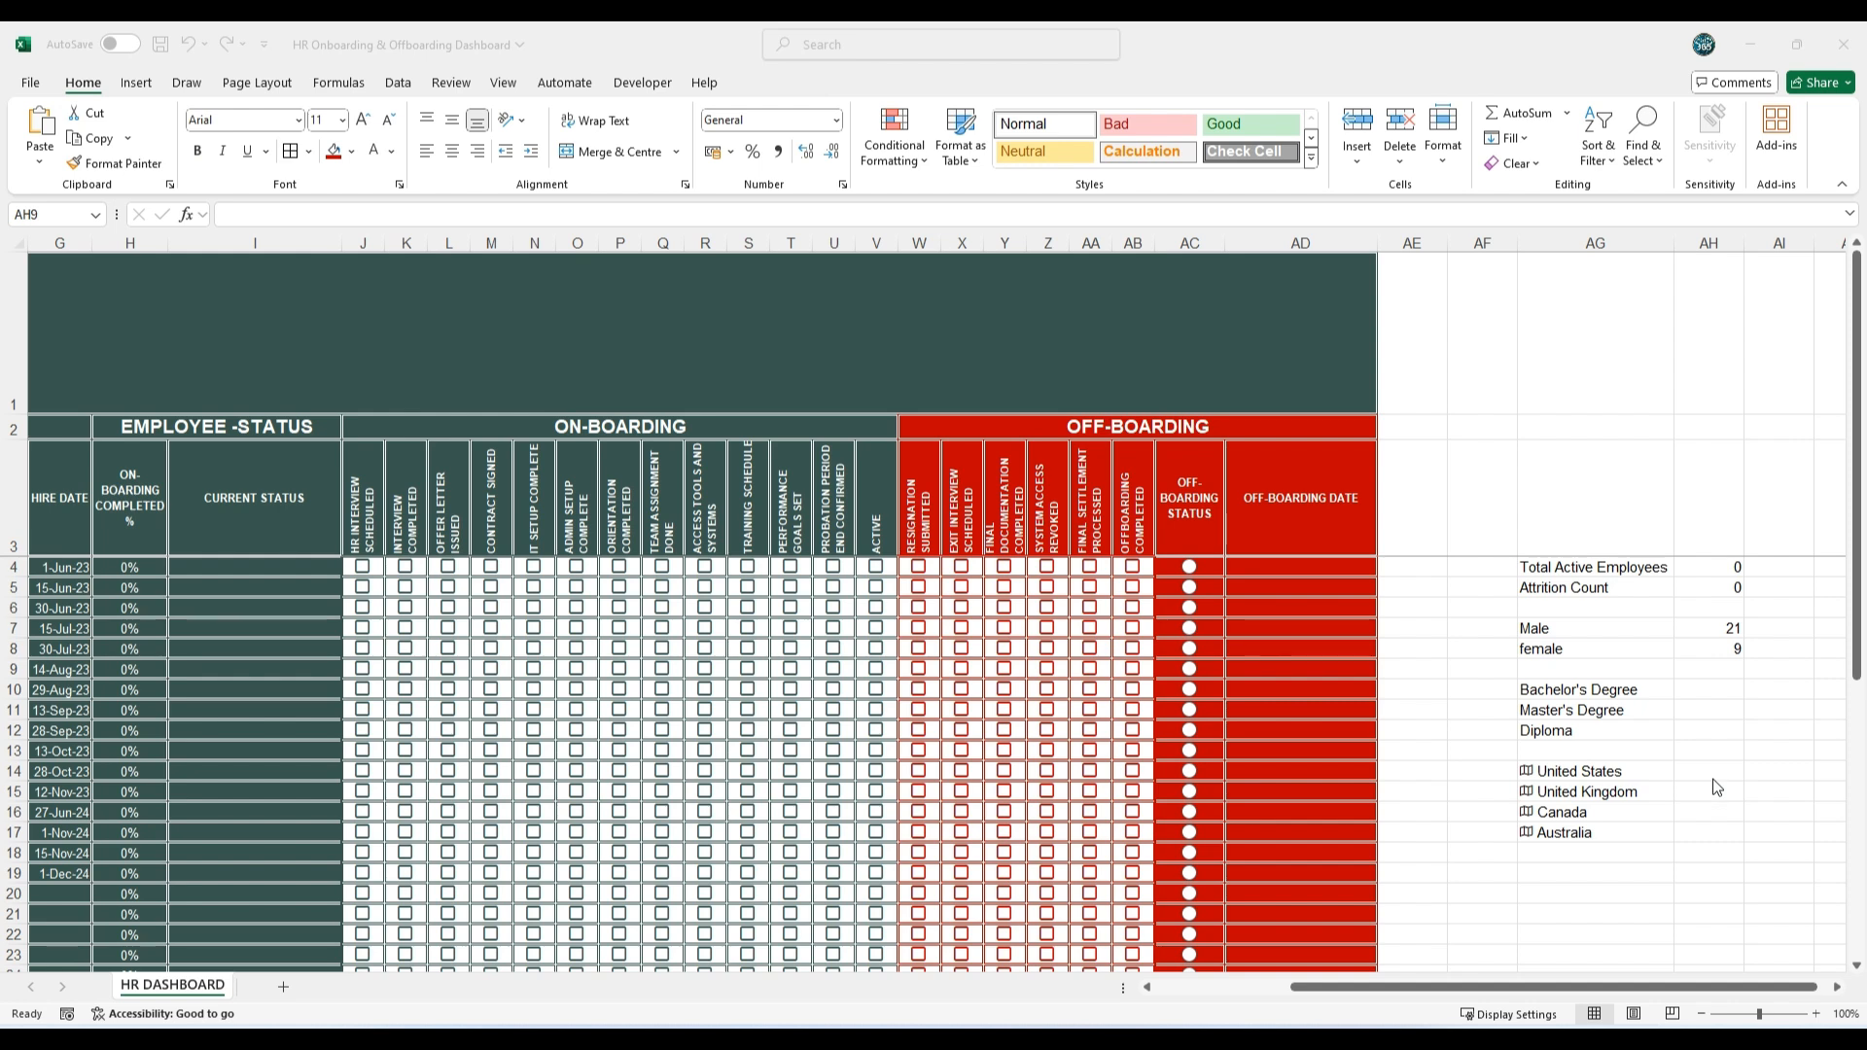
Step: Paste =COUNTIF(E4:E35,"Bachelor's Degree") into AH10 as the Bachelor's Degree count
click(1724, 690)
double_click(1723, 691)
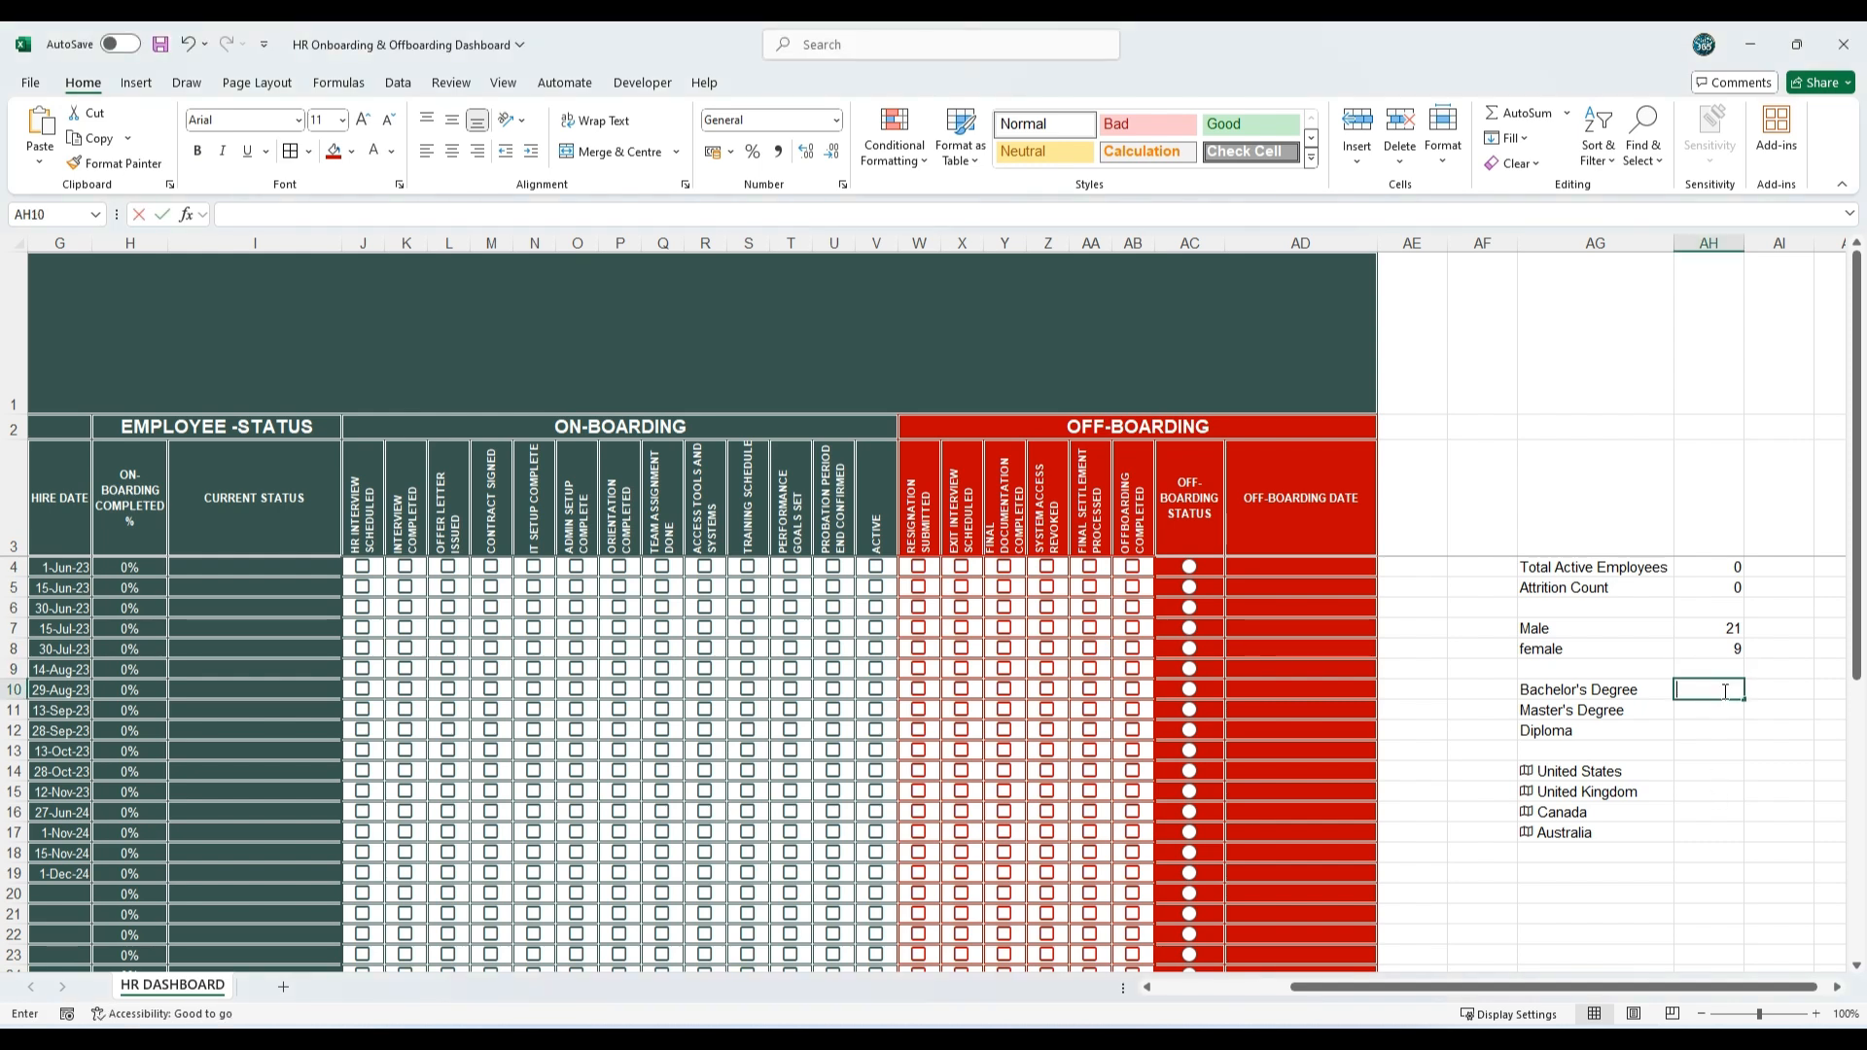
text(=COUNTIF(E4:E35,"Bachelor's Degree"))
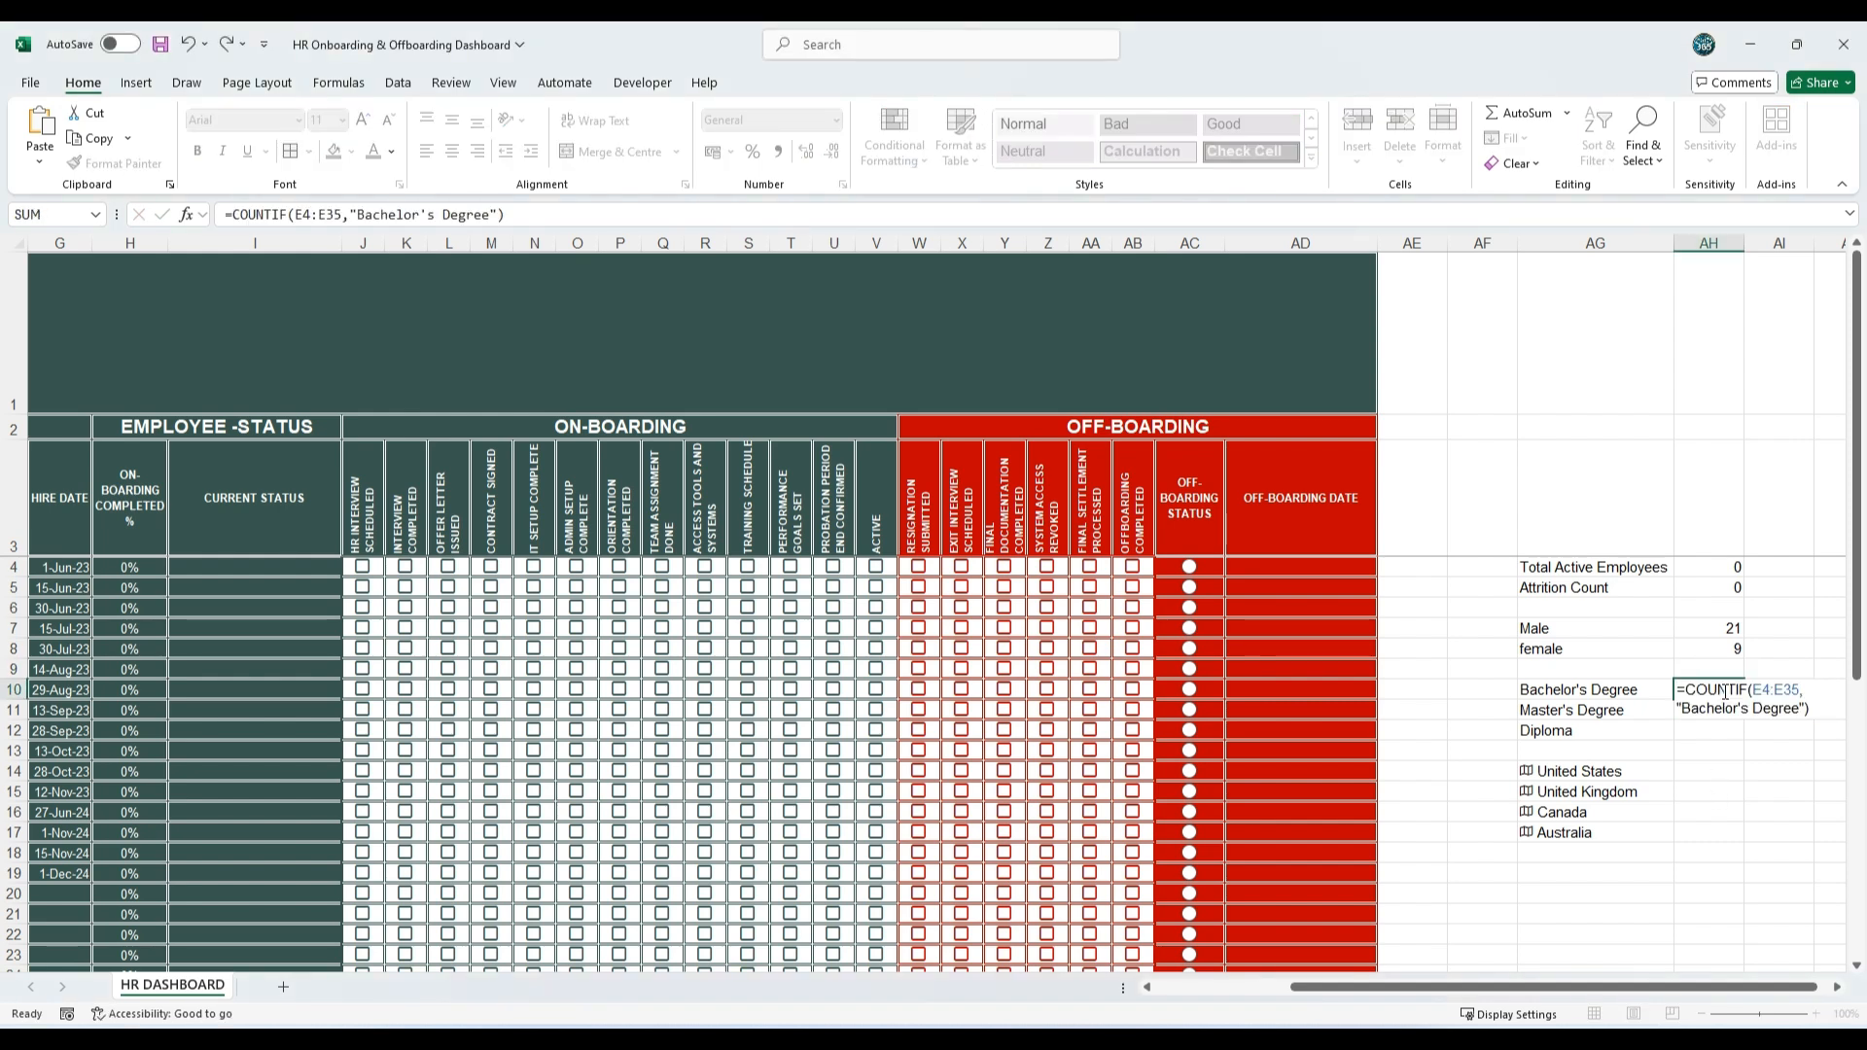
key(Return)
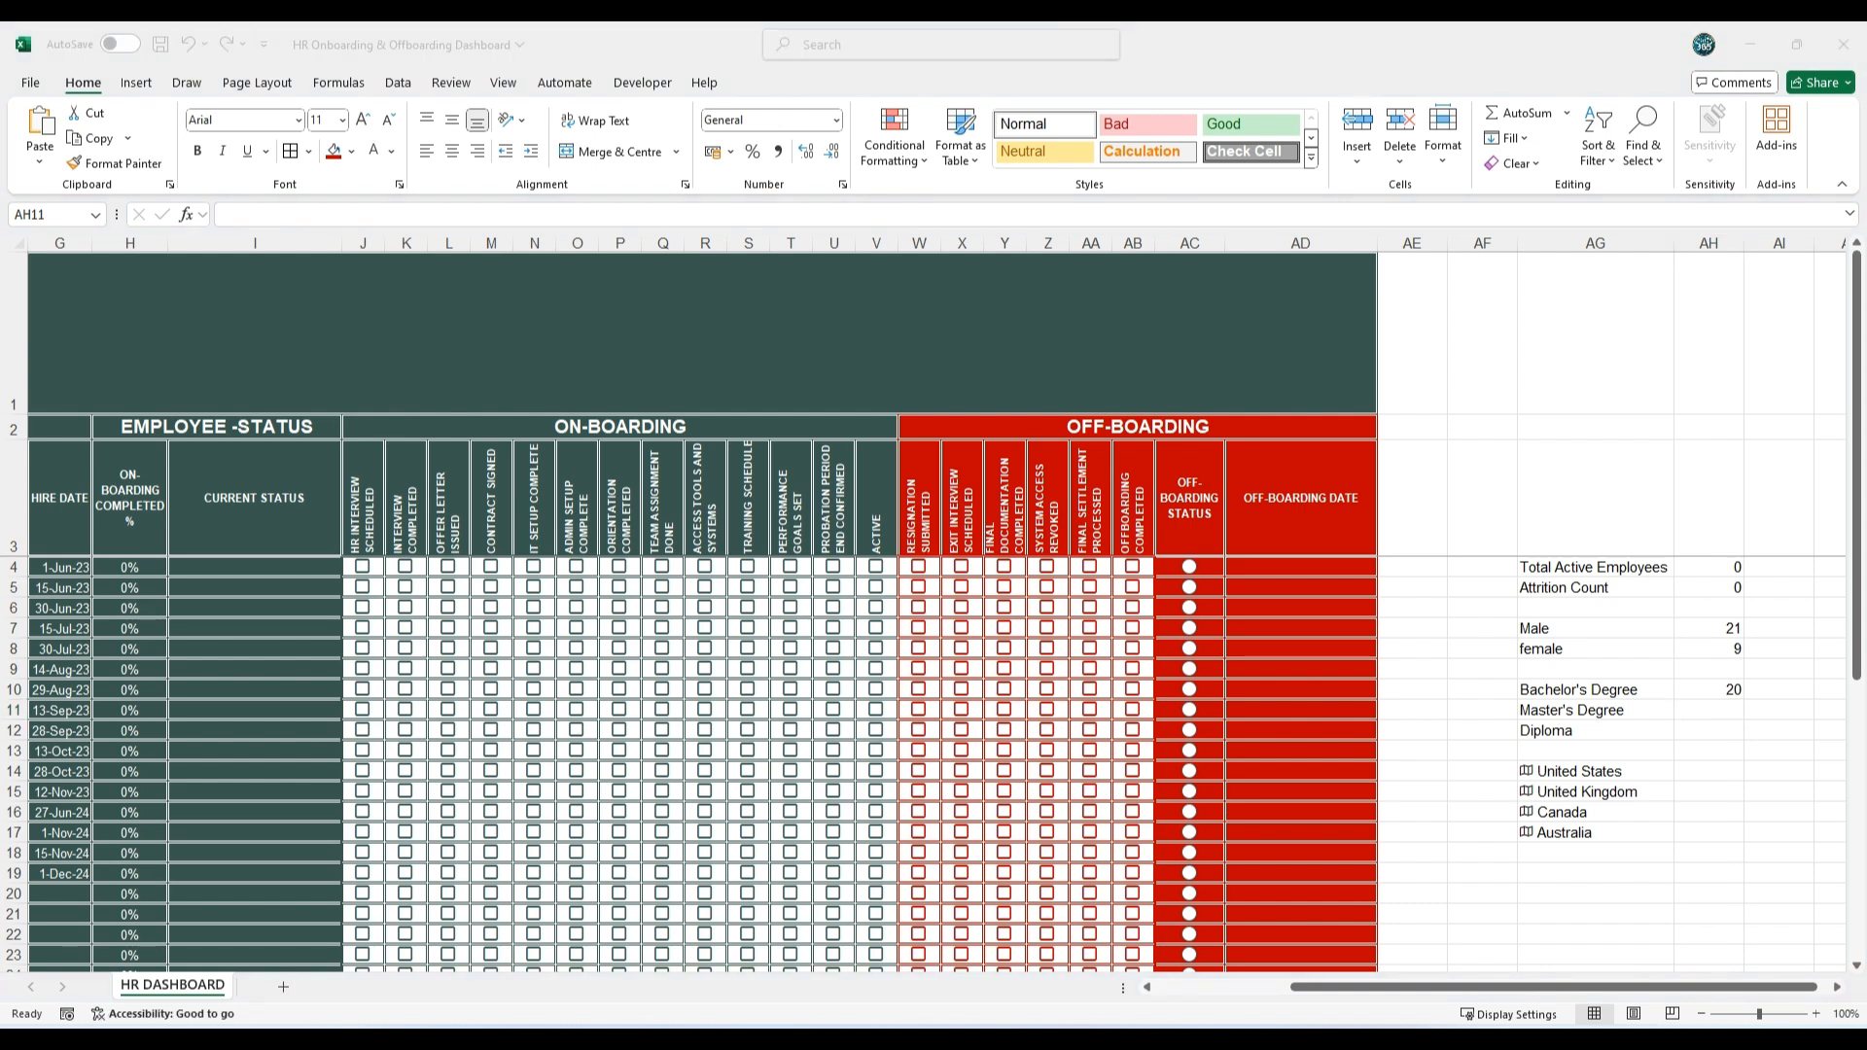
Step: Paste =COUNTIF(E4:E35,"Master's Degree") into AH11 and the matching Diploma count formula into AH12
double_click(1695, 708)
text(=COUNTIF(E4:E35,"Master's Degree"))
key(Return)
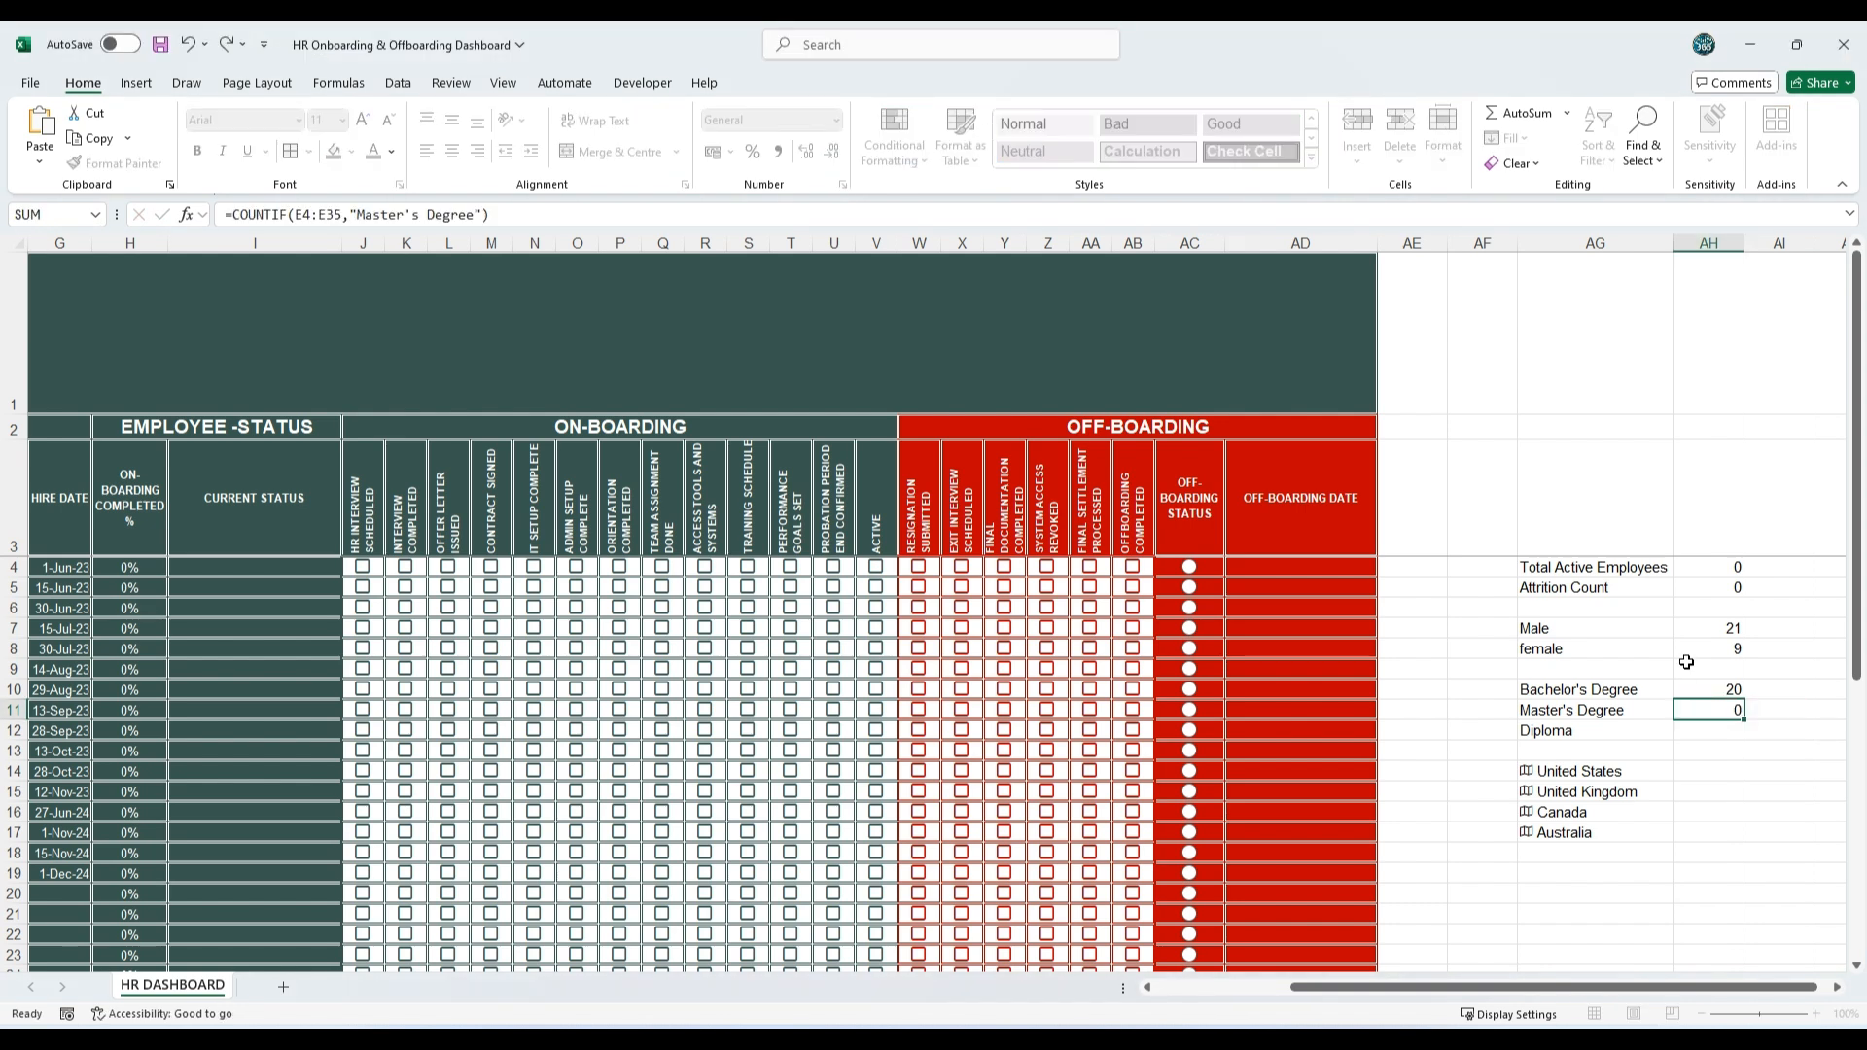
double_click(1706, 731)
text(=COUNTIF(E4:E35,"Diploma"))
key(Return)
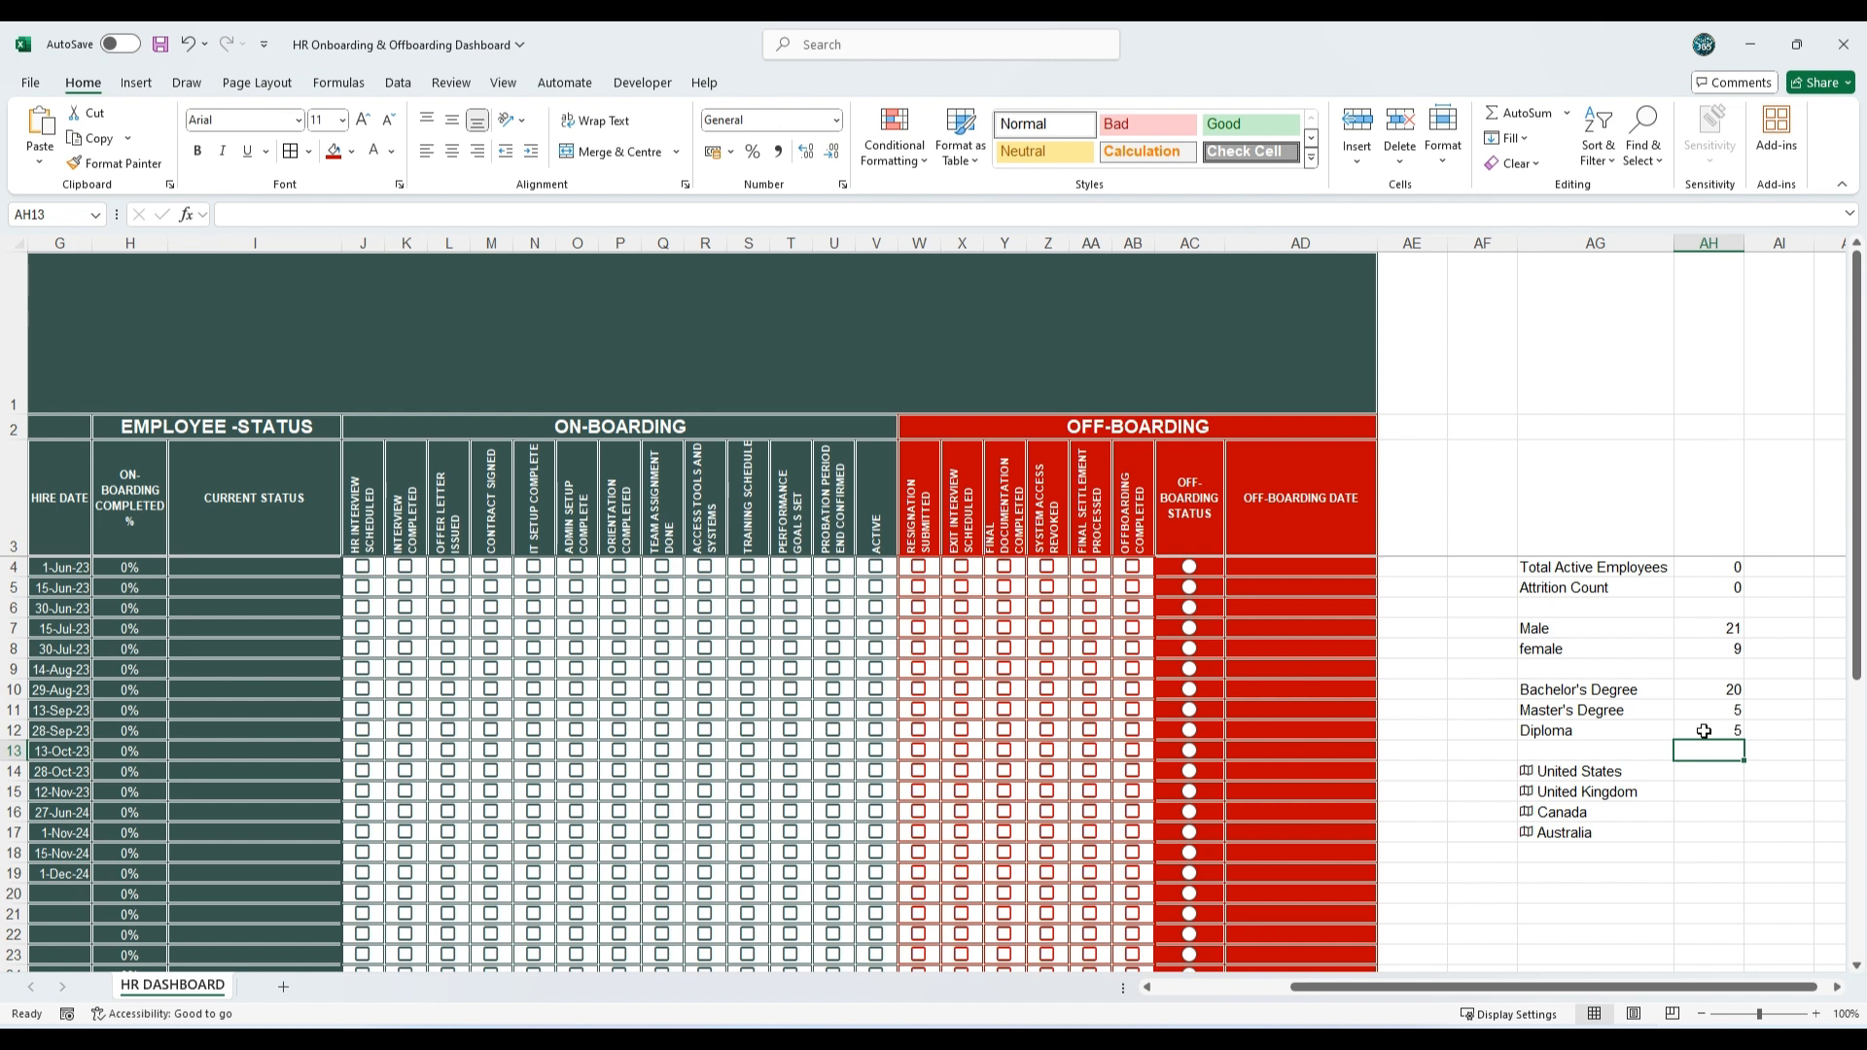
Step: Enter =COUNTIF(F4:F35,"US") in AH14 to count the United States employees
key(alt+Tab)
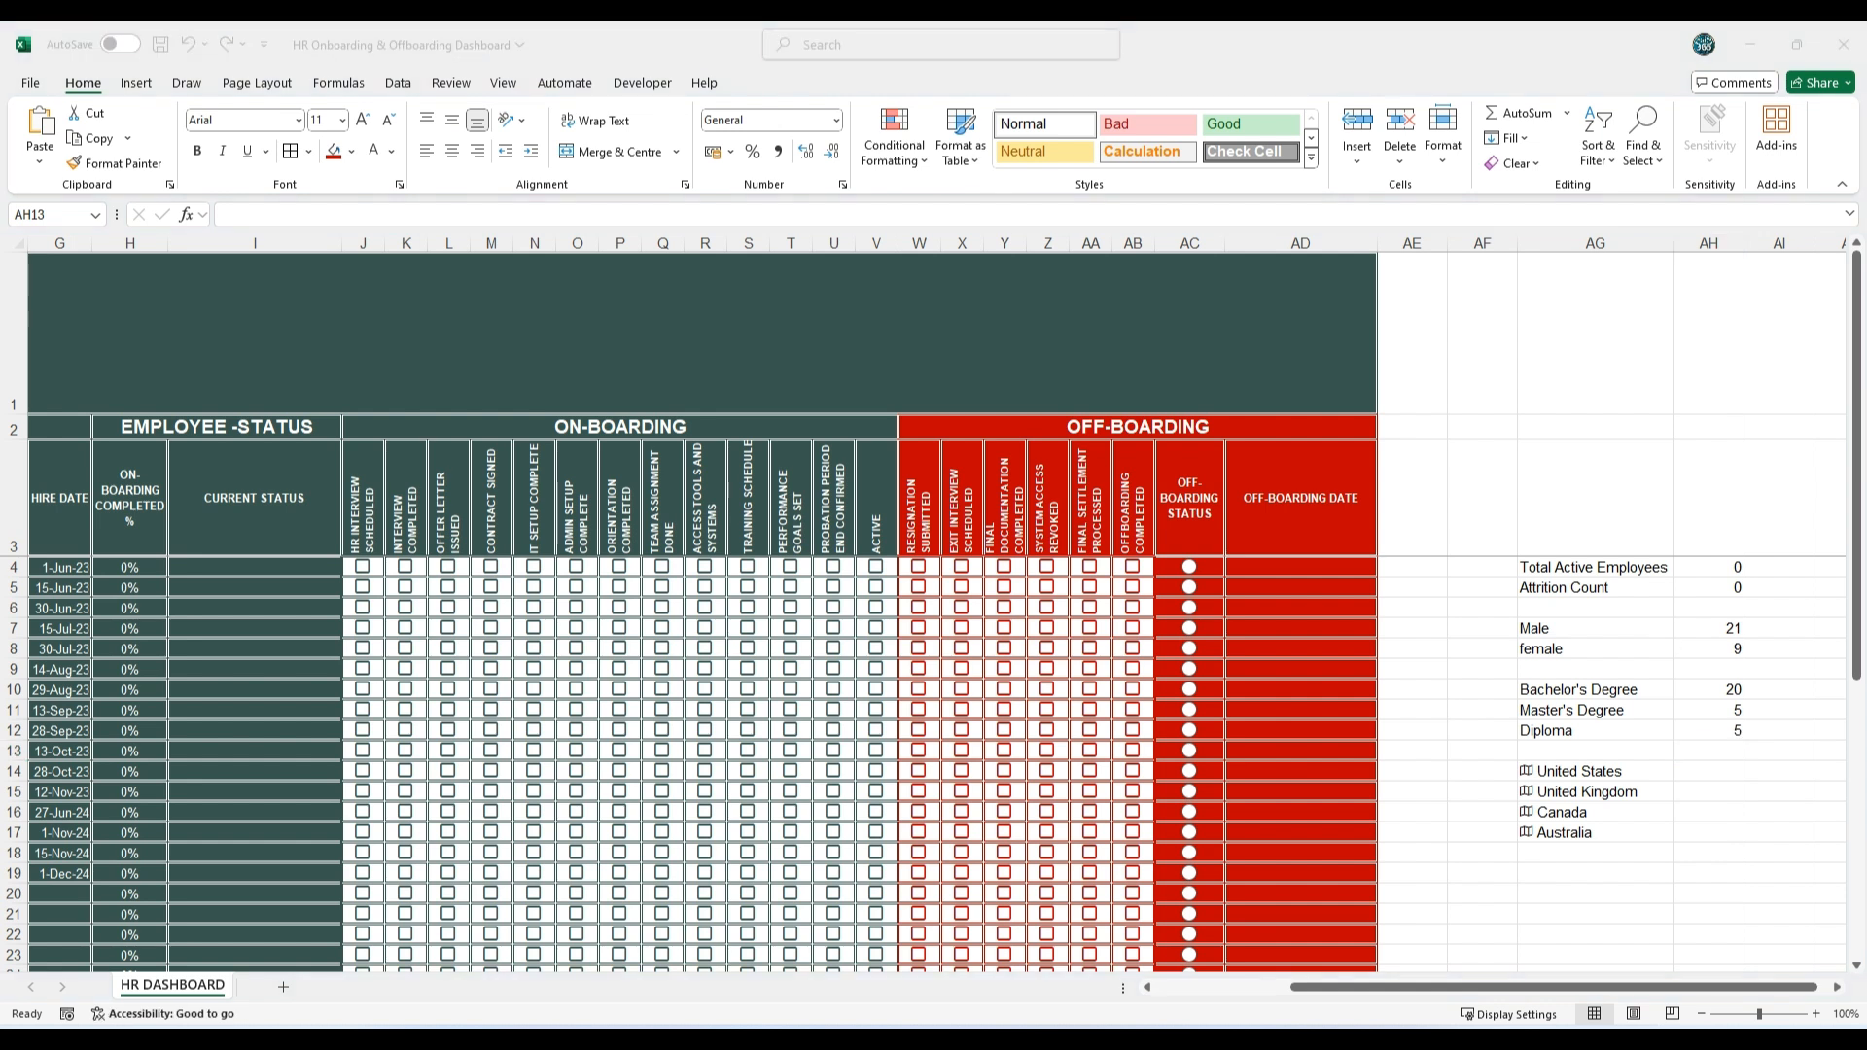
double_click(1852, 260)
click(1702, 771)
text(=COUNTIF(F4:F35,"US"))
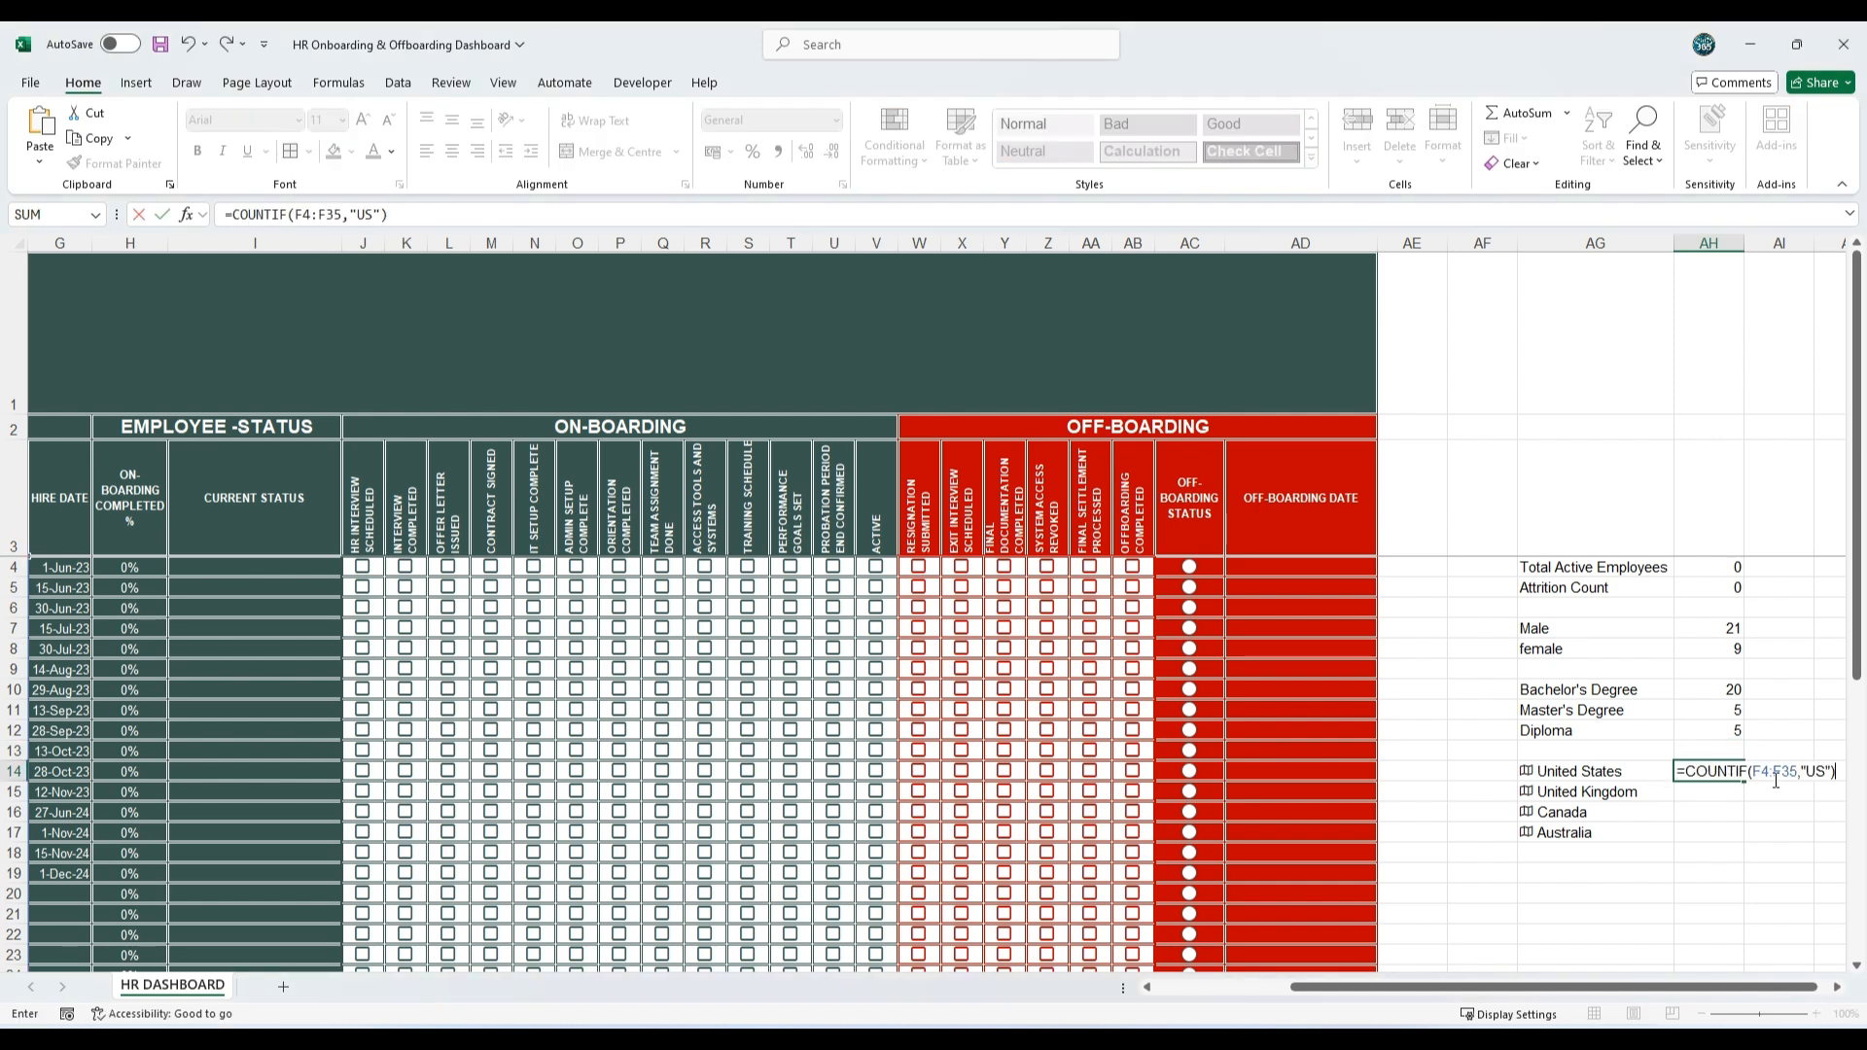
drag(1577, 990, 1303, 994)
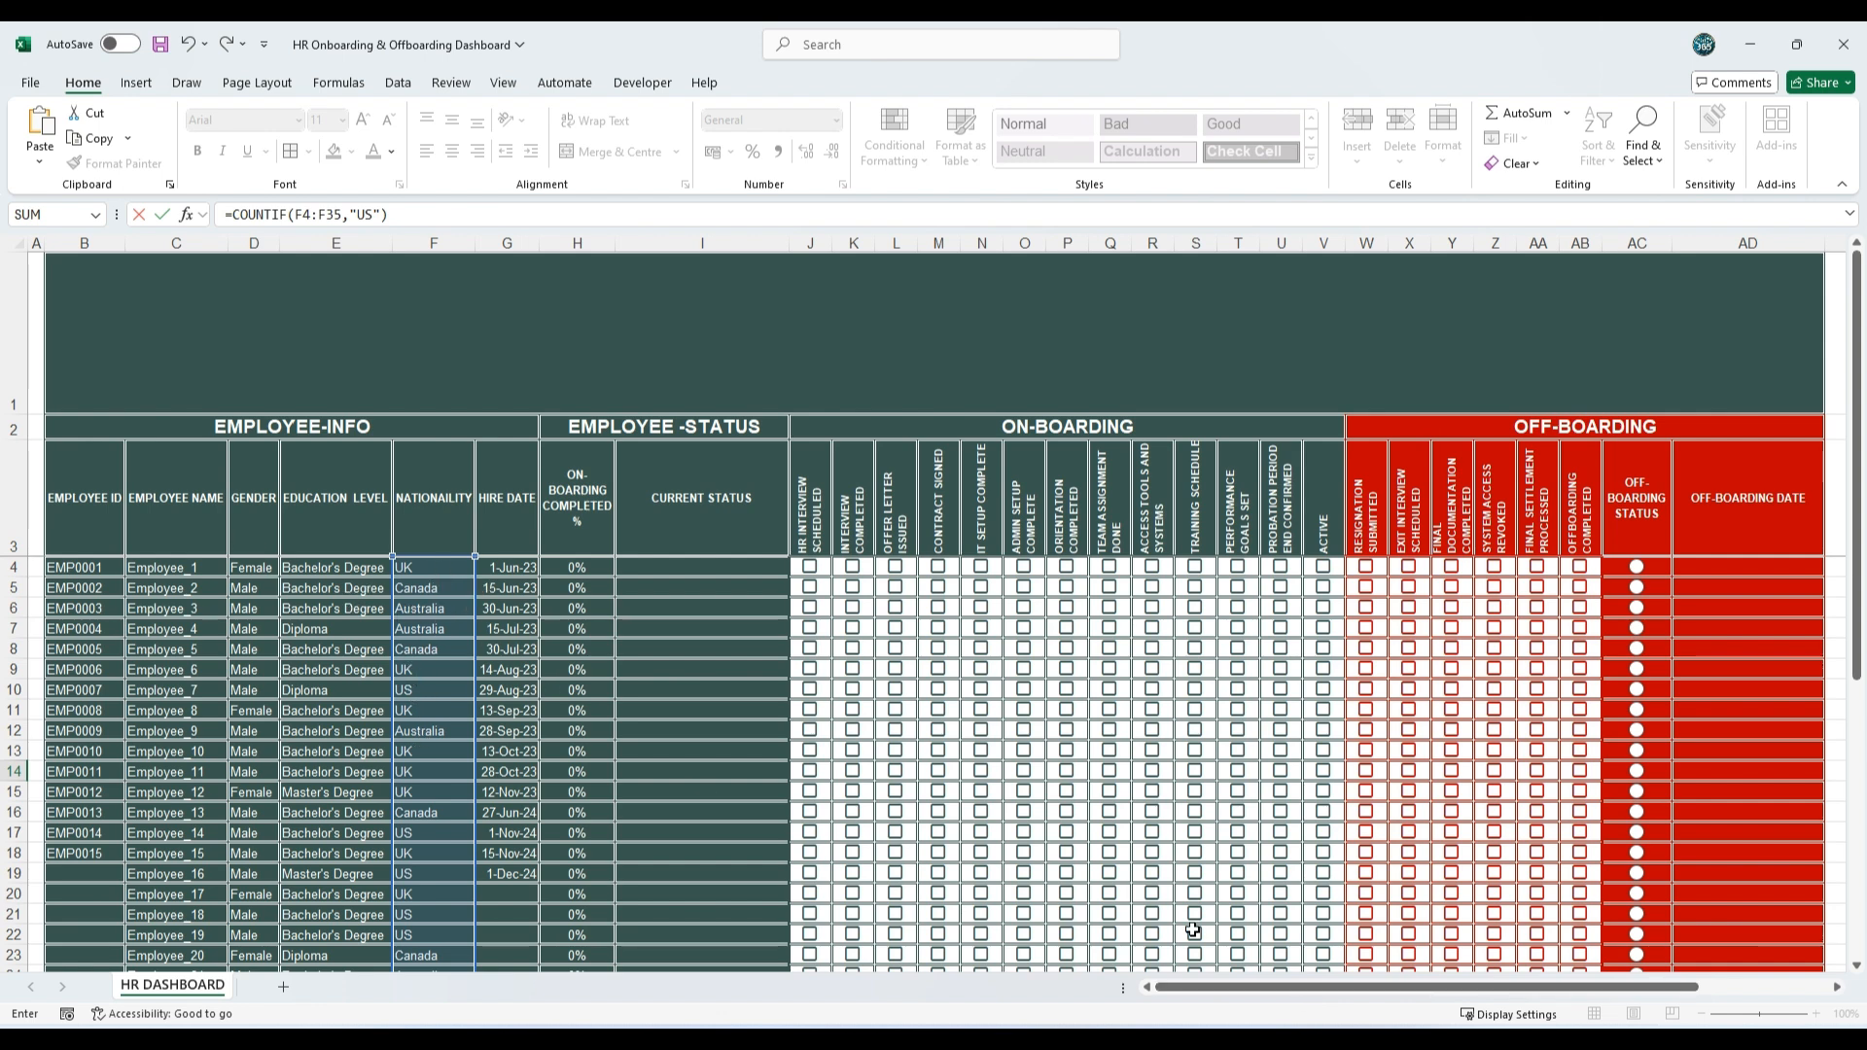
drag(1225, 990, 1355, 990)
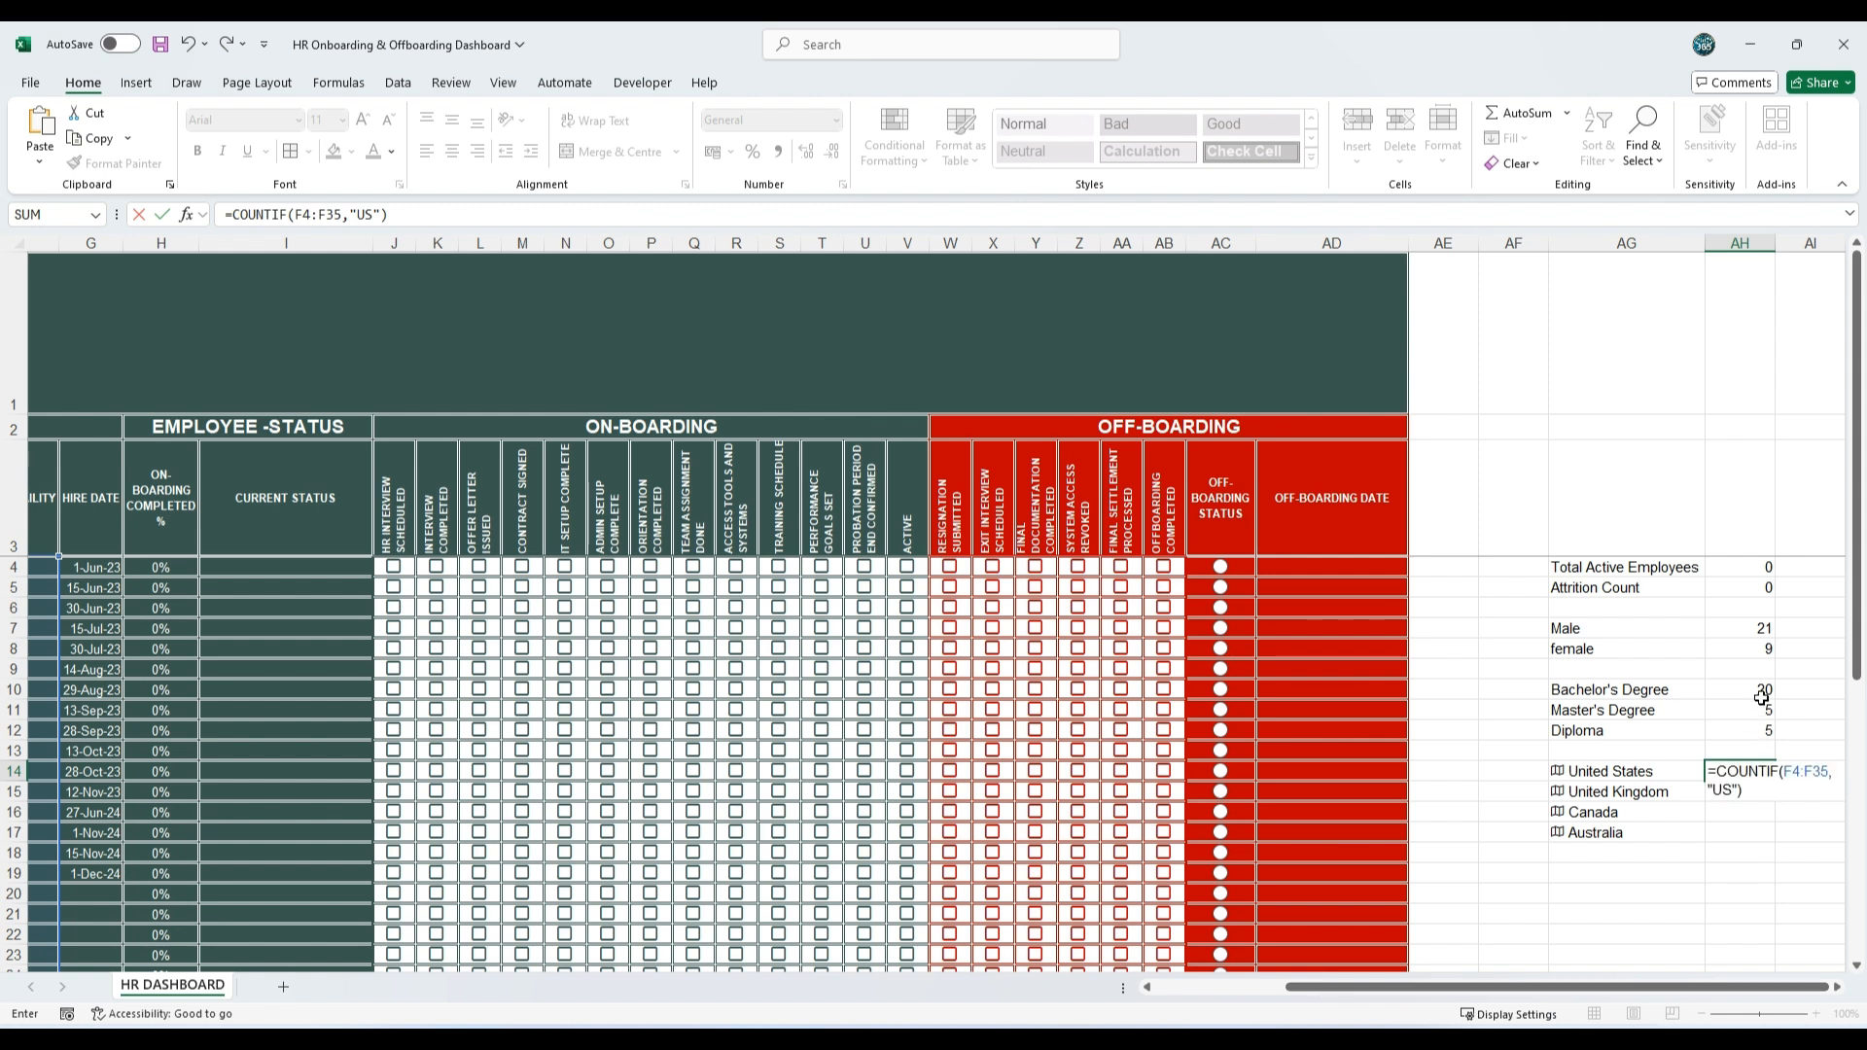
key(Return)
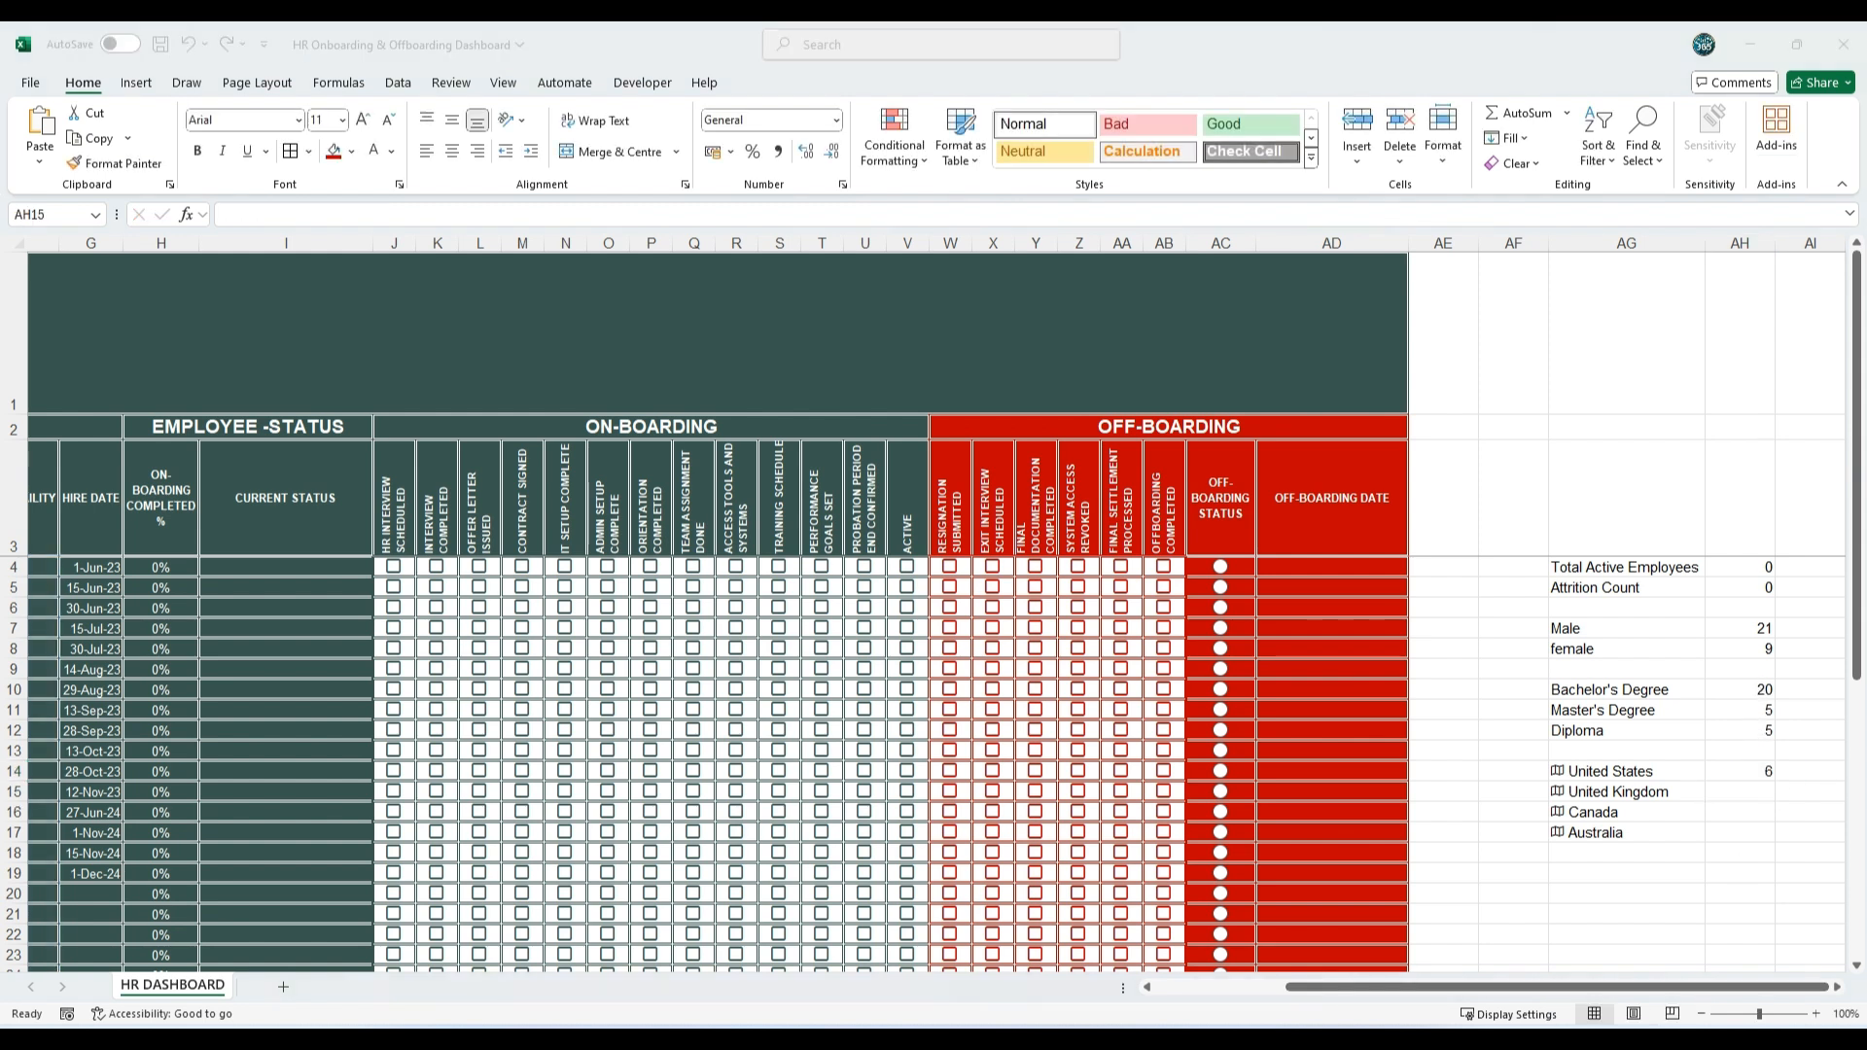
Step: Paste the nationality count formulas for United Kingdom, Canada and Australia into AH15, AH16 and AH17
double_click(1740, 791)
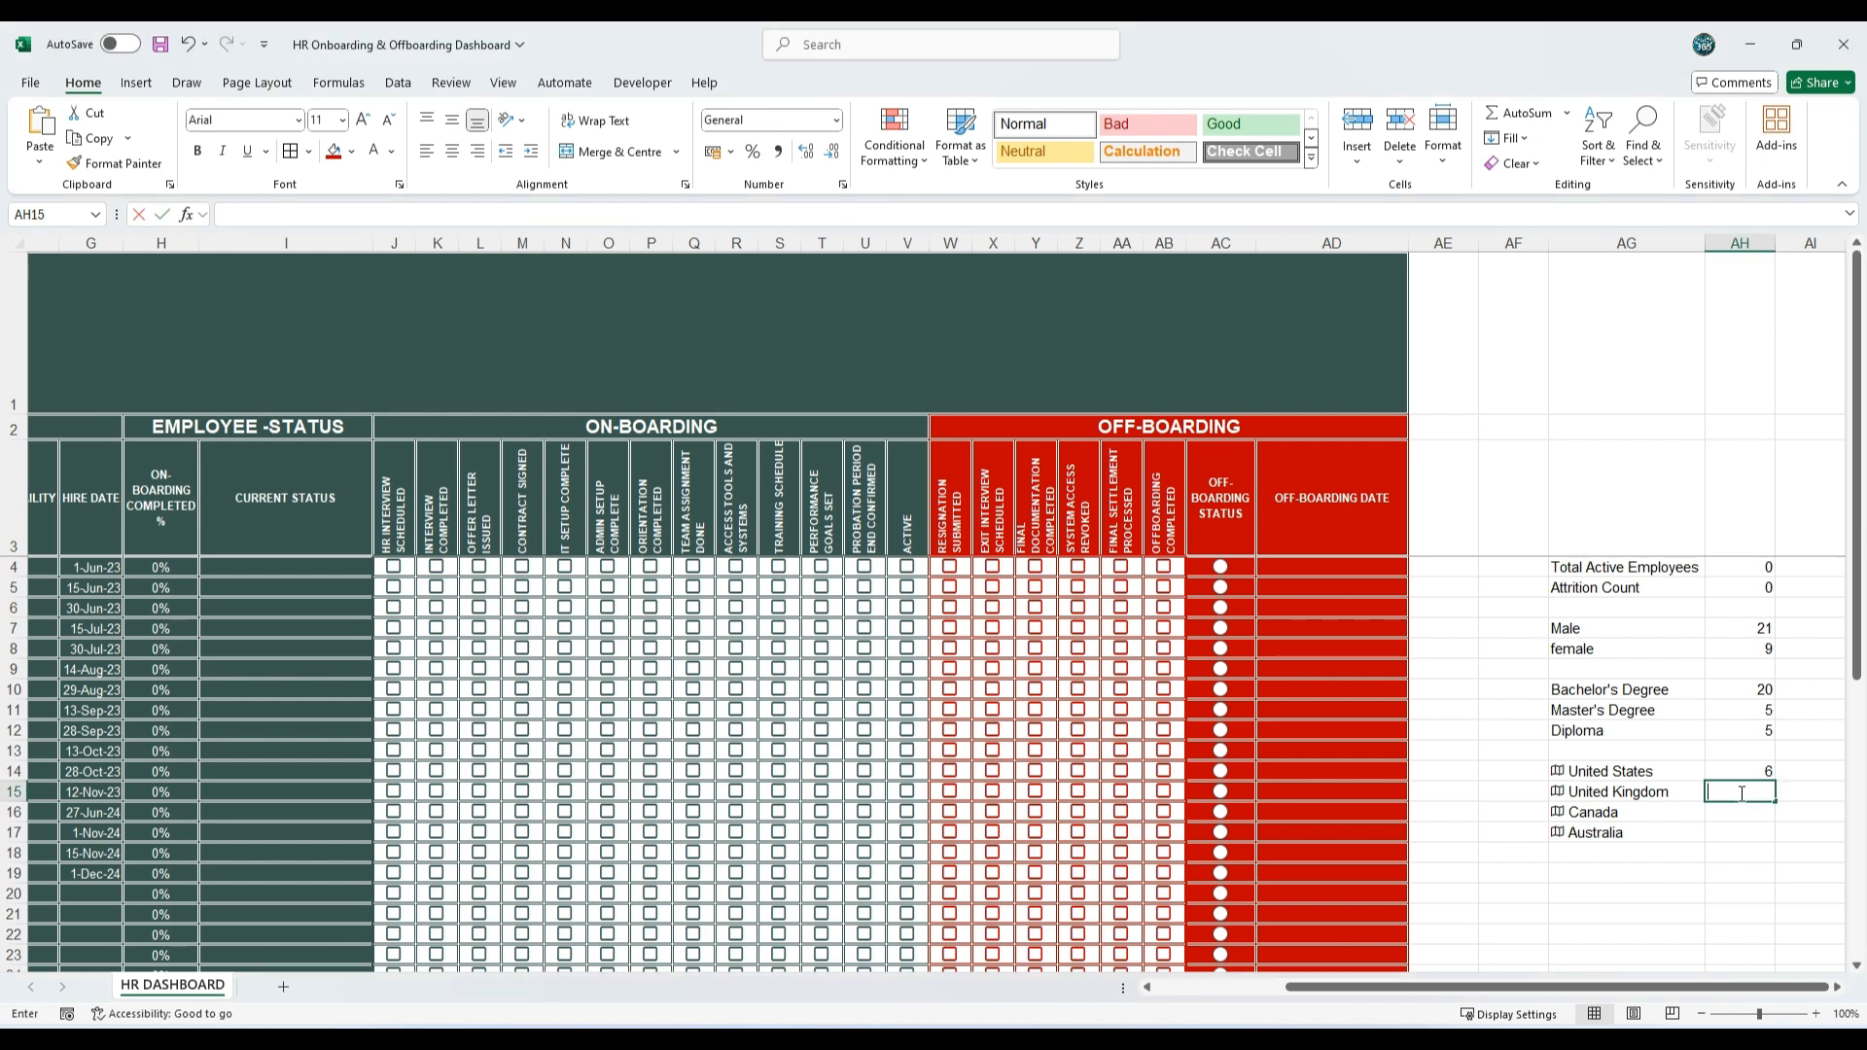
key(ctrl+v)
key(Return)
double_click(1736, 812)
text(=COUNTIF(F4:F35,"CANADA"))
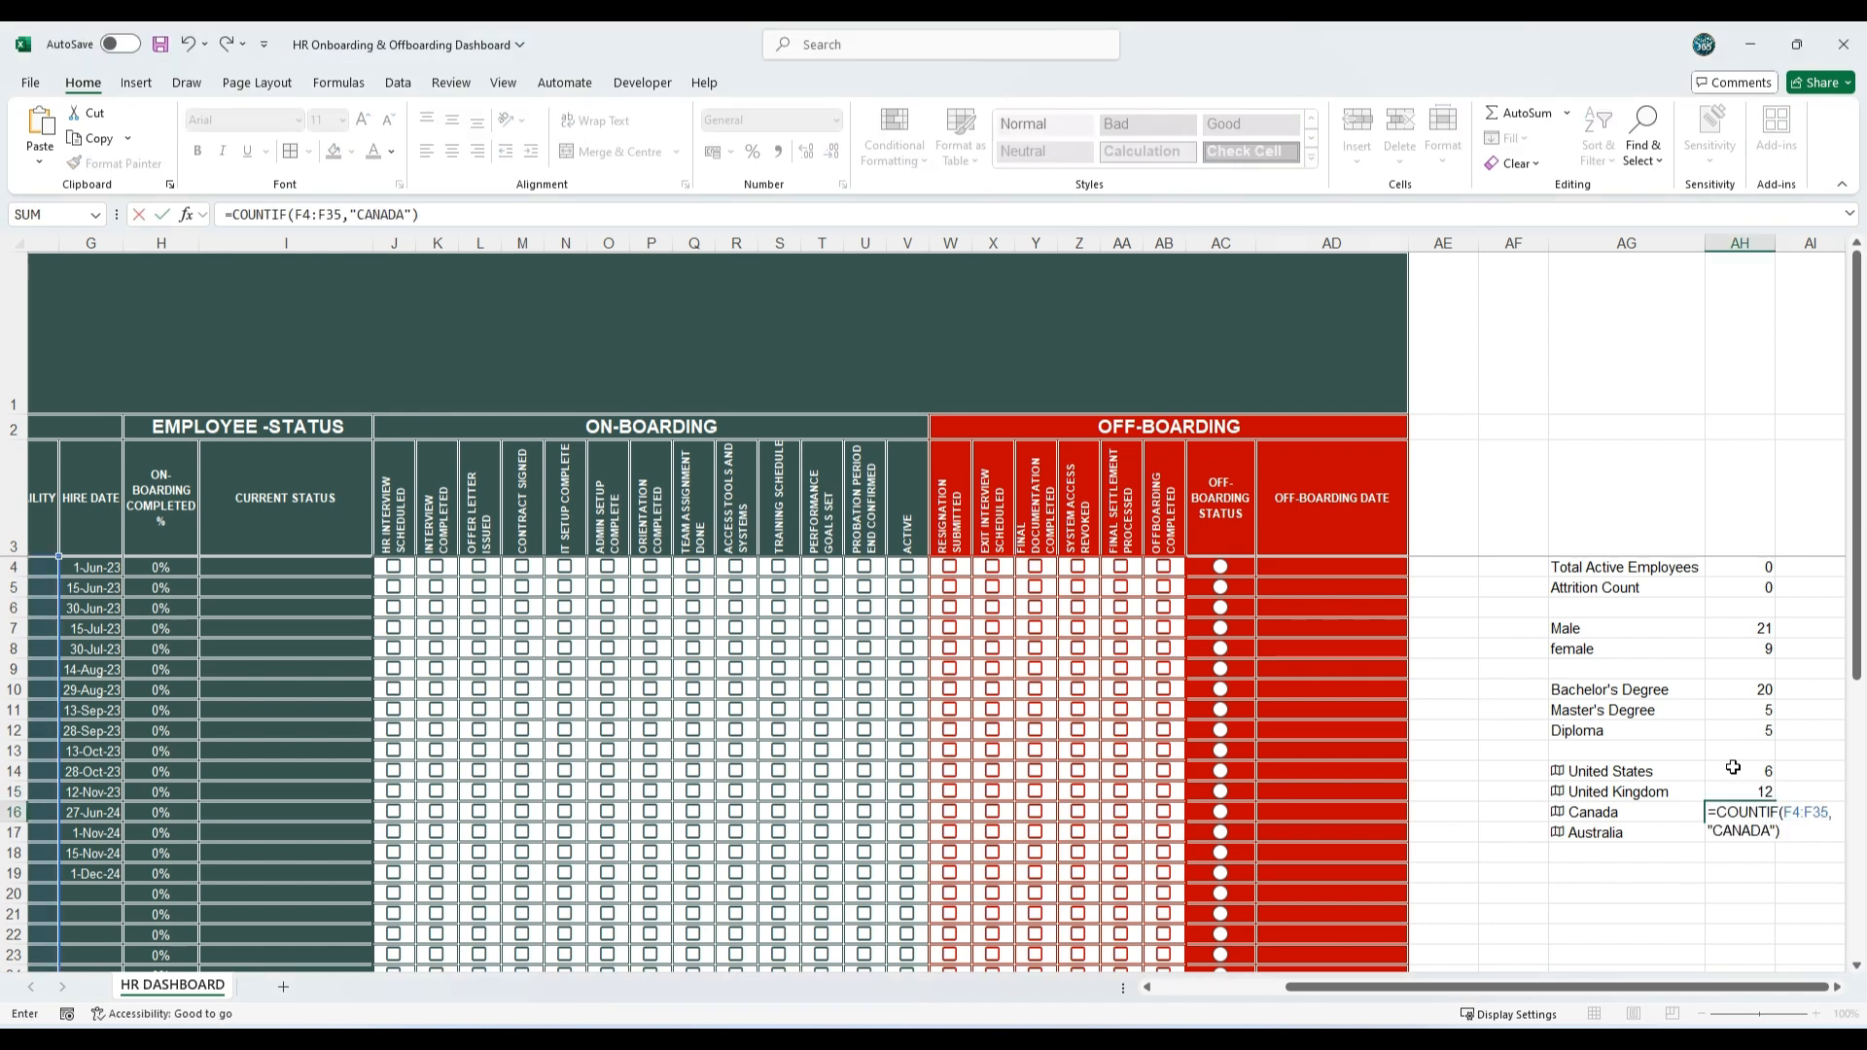
key(Return)
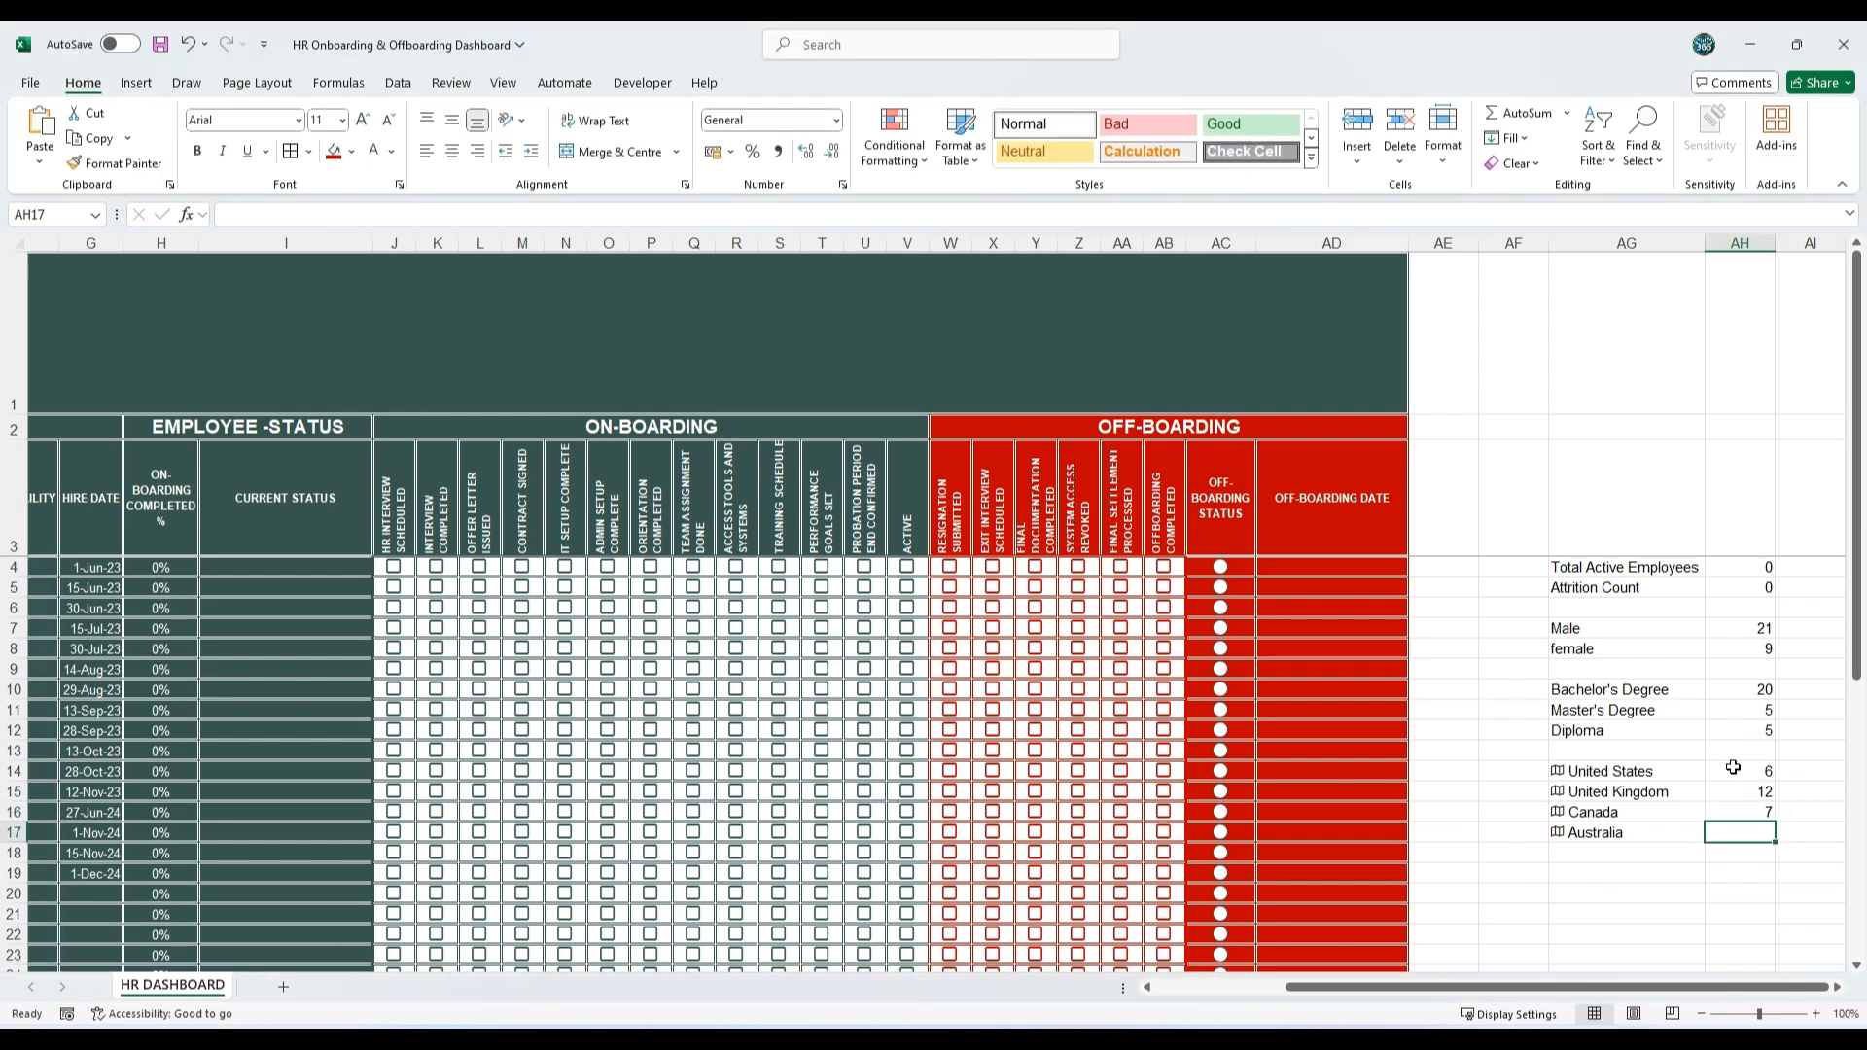
double_click(1743, 828)
text(=COUNTIF(F4:F35,"AUSTRALIA"))
key(Return)
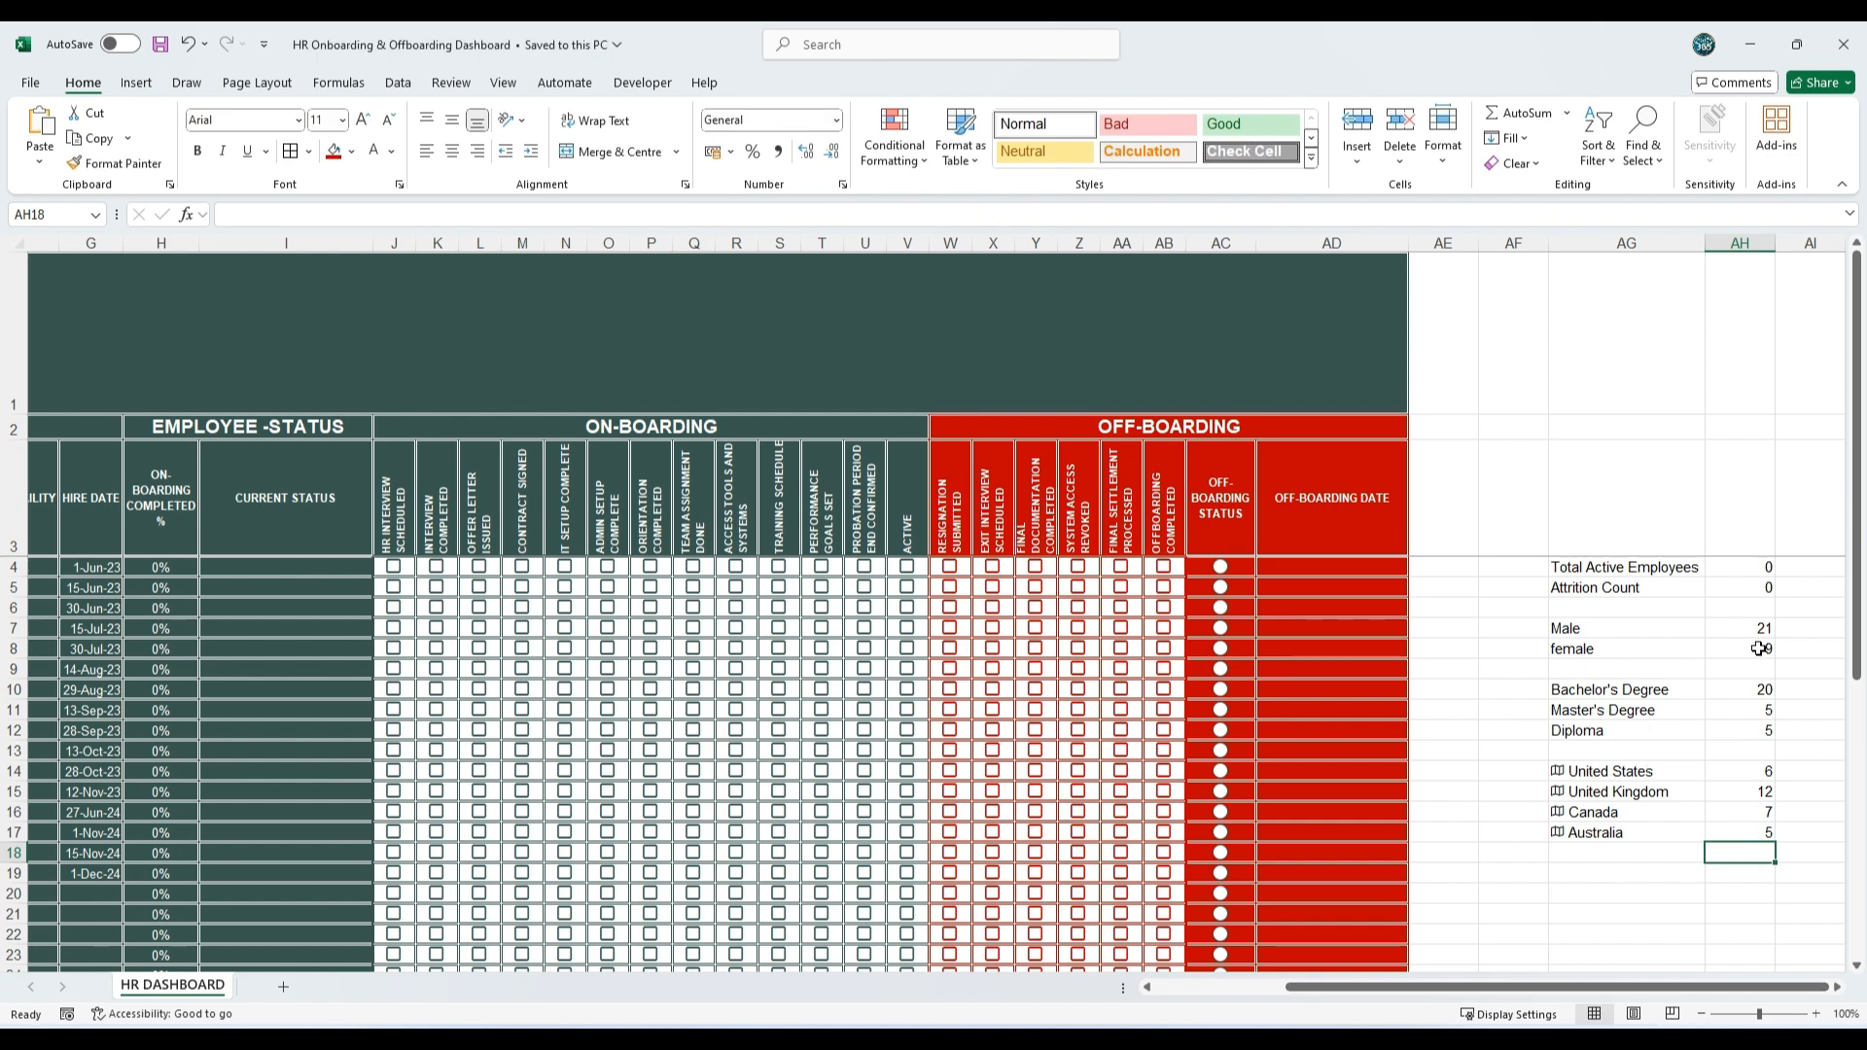
Step: Draw a rectangle about 2.09 cm high and 5.16 cm wide in the dark banner above the EMPLOYEE-INFO header
drag(1593, 567, 1767, 821)
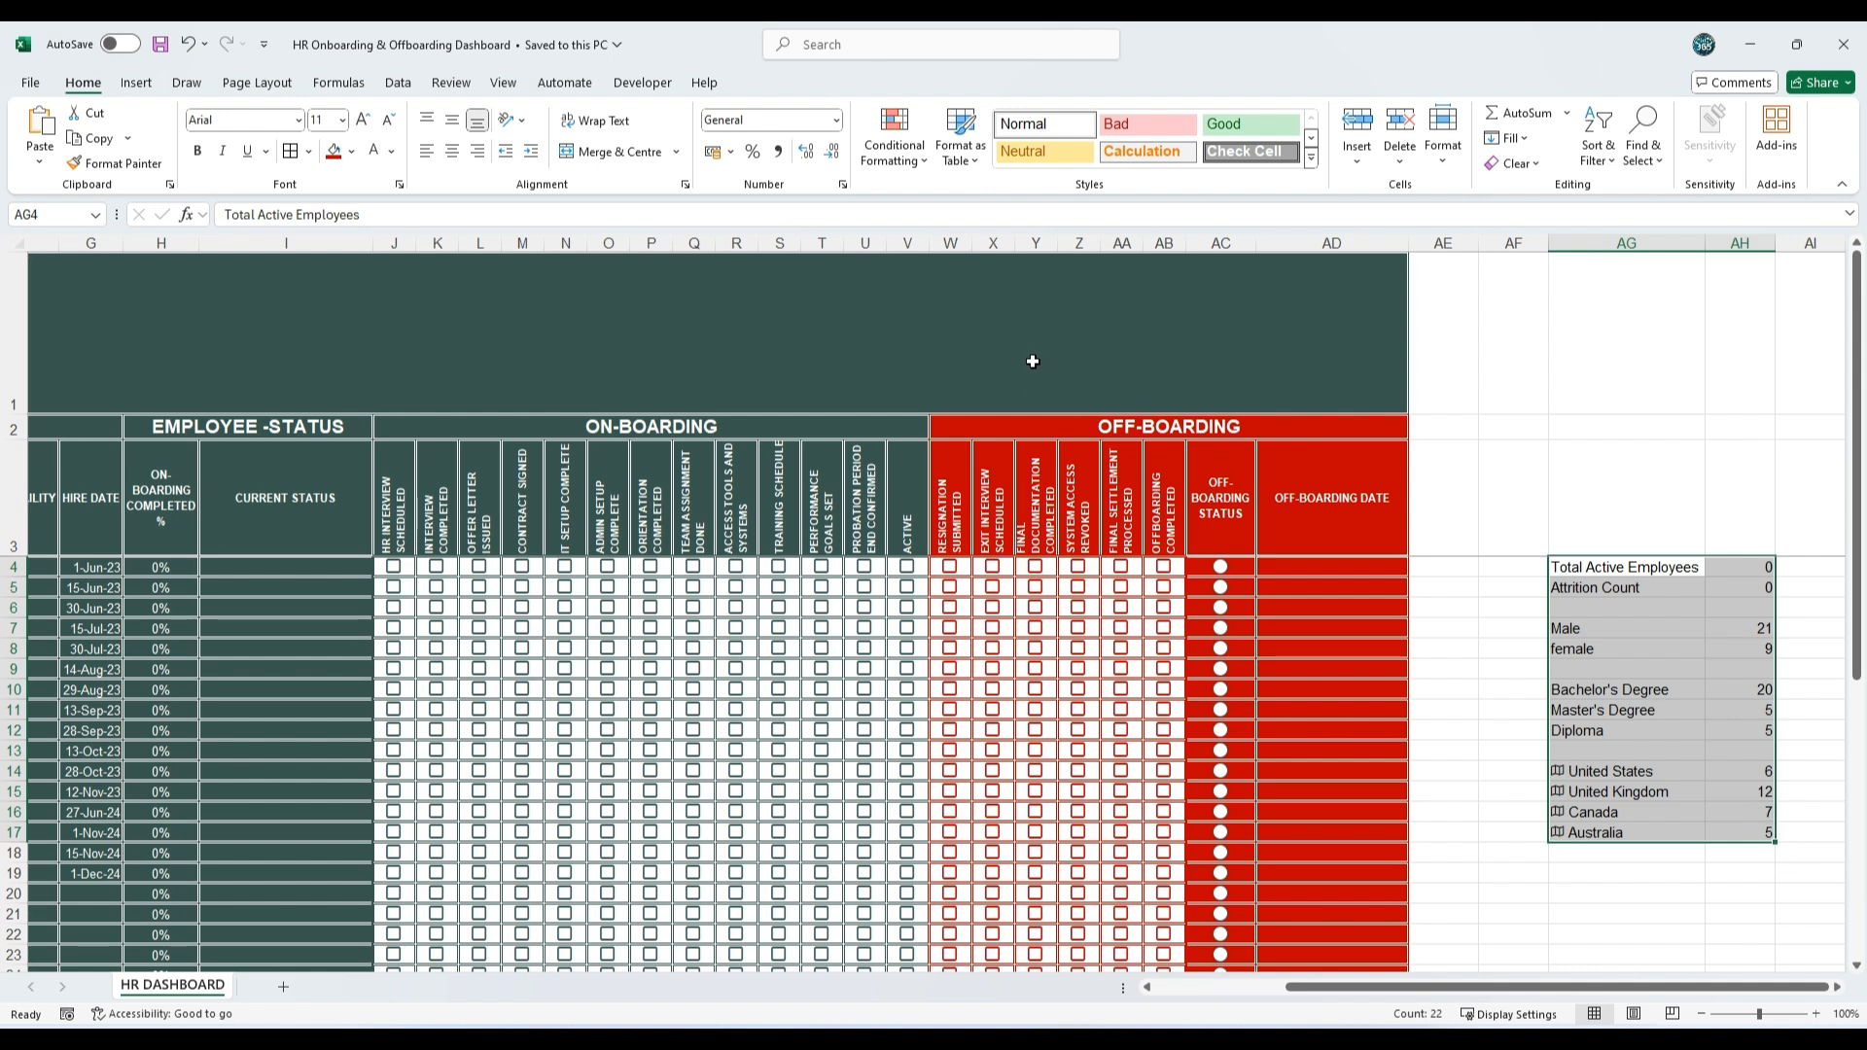
drag(1539, 989, 1065, 970)
click(250, 317)
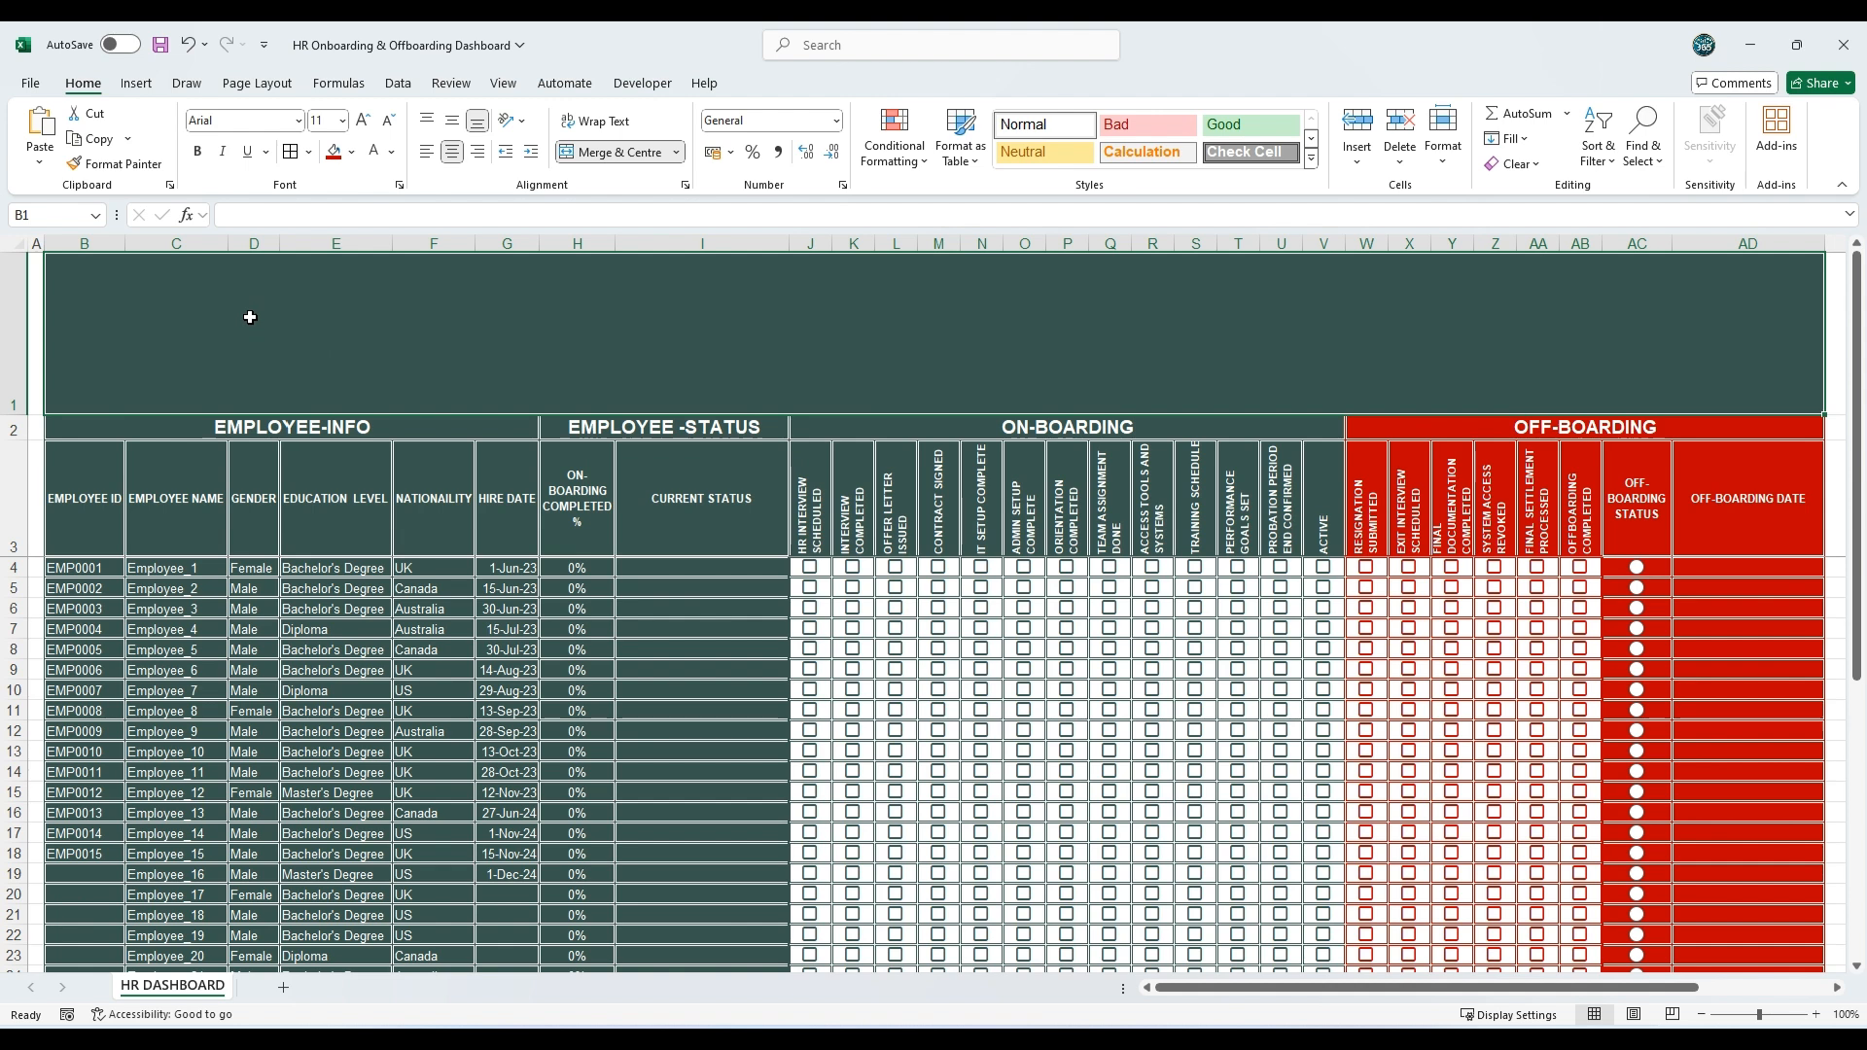
click(136, 84)
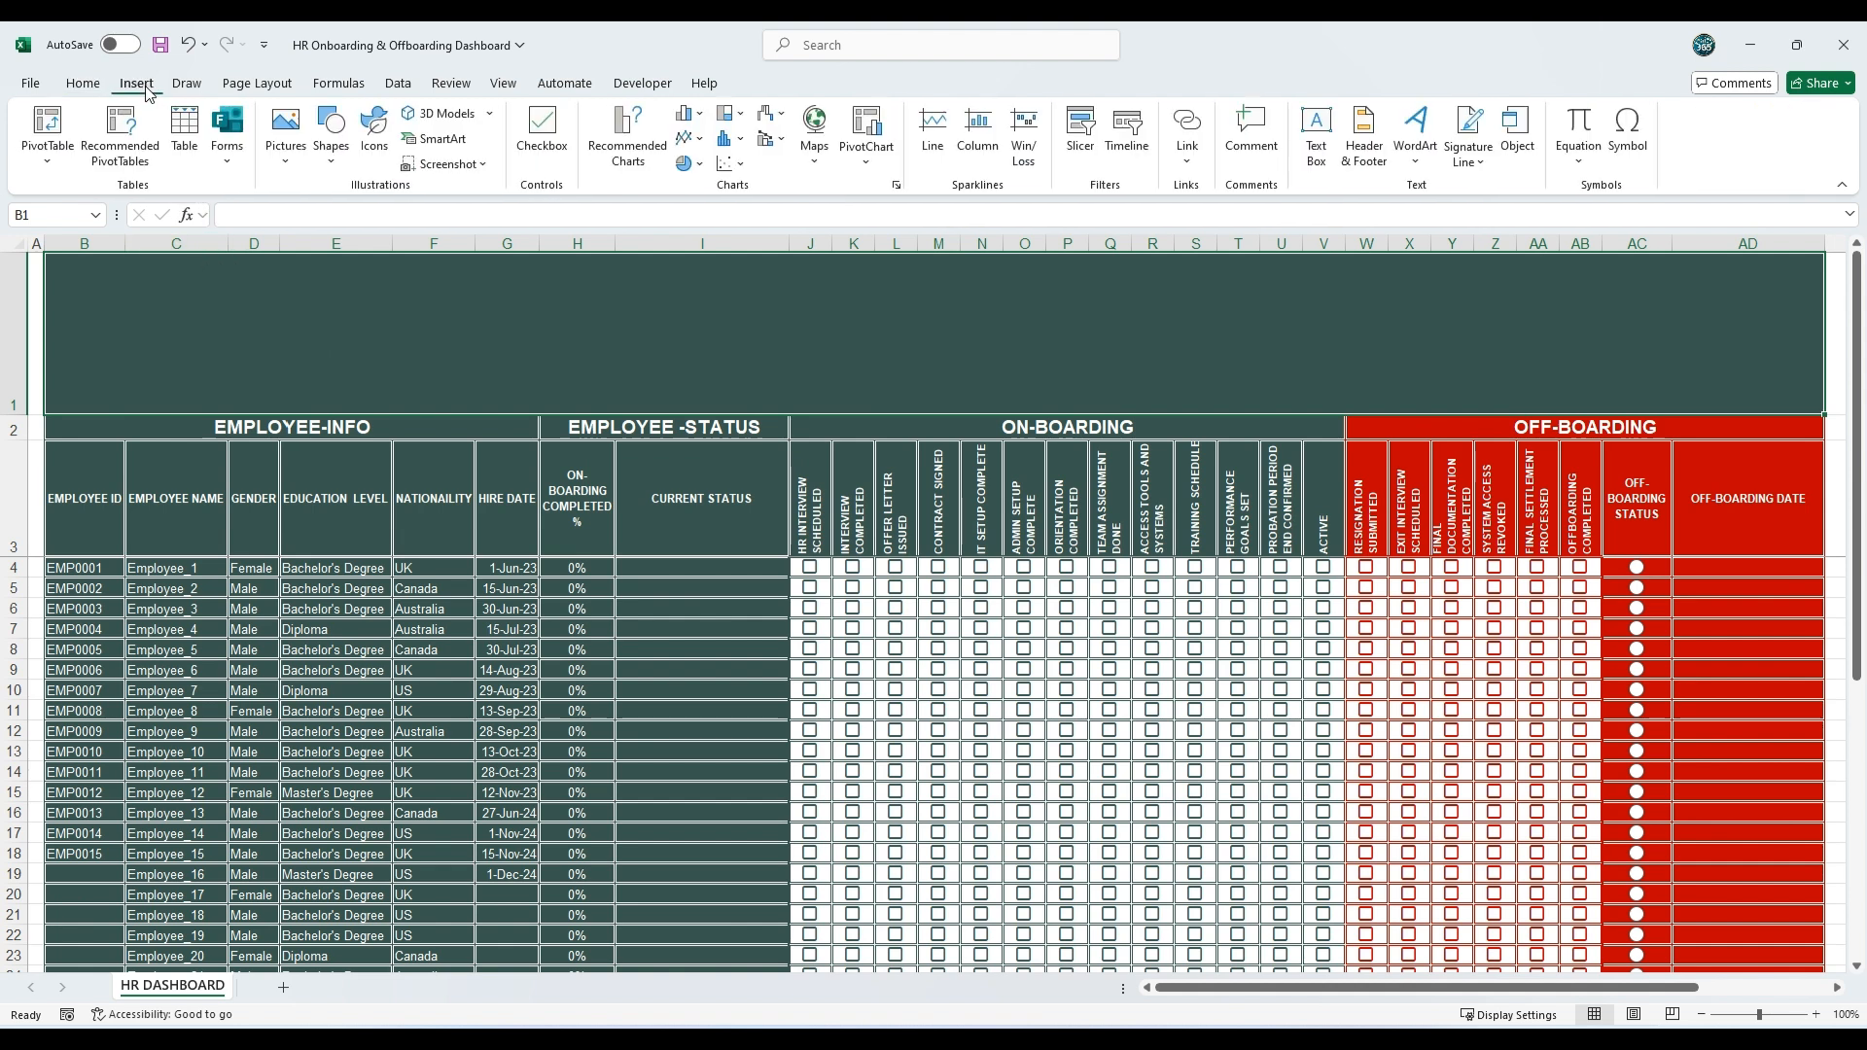
click(345, 164)
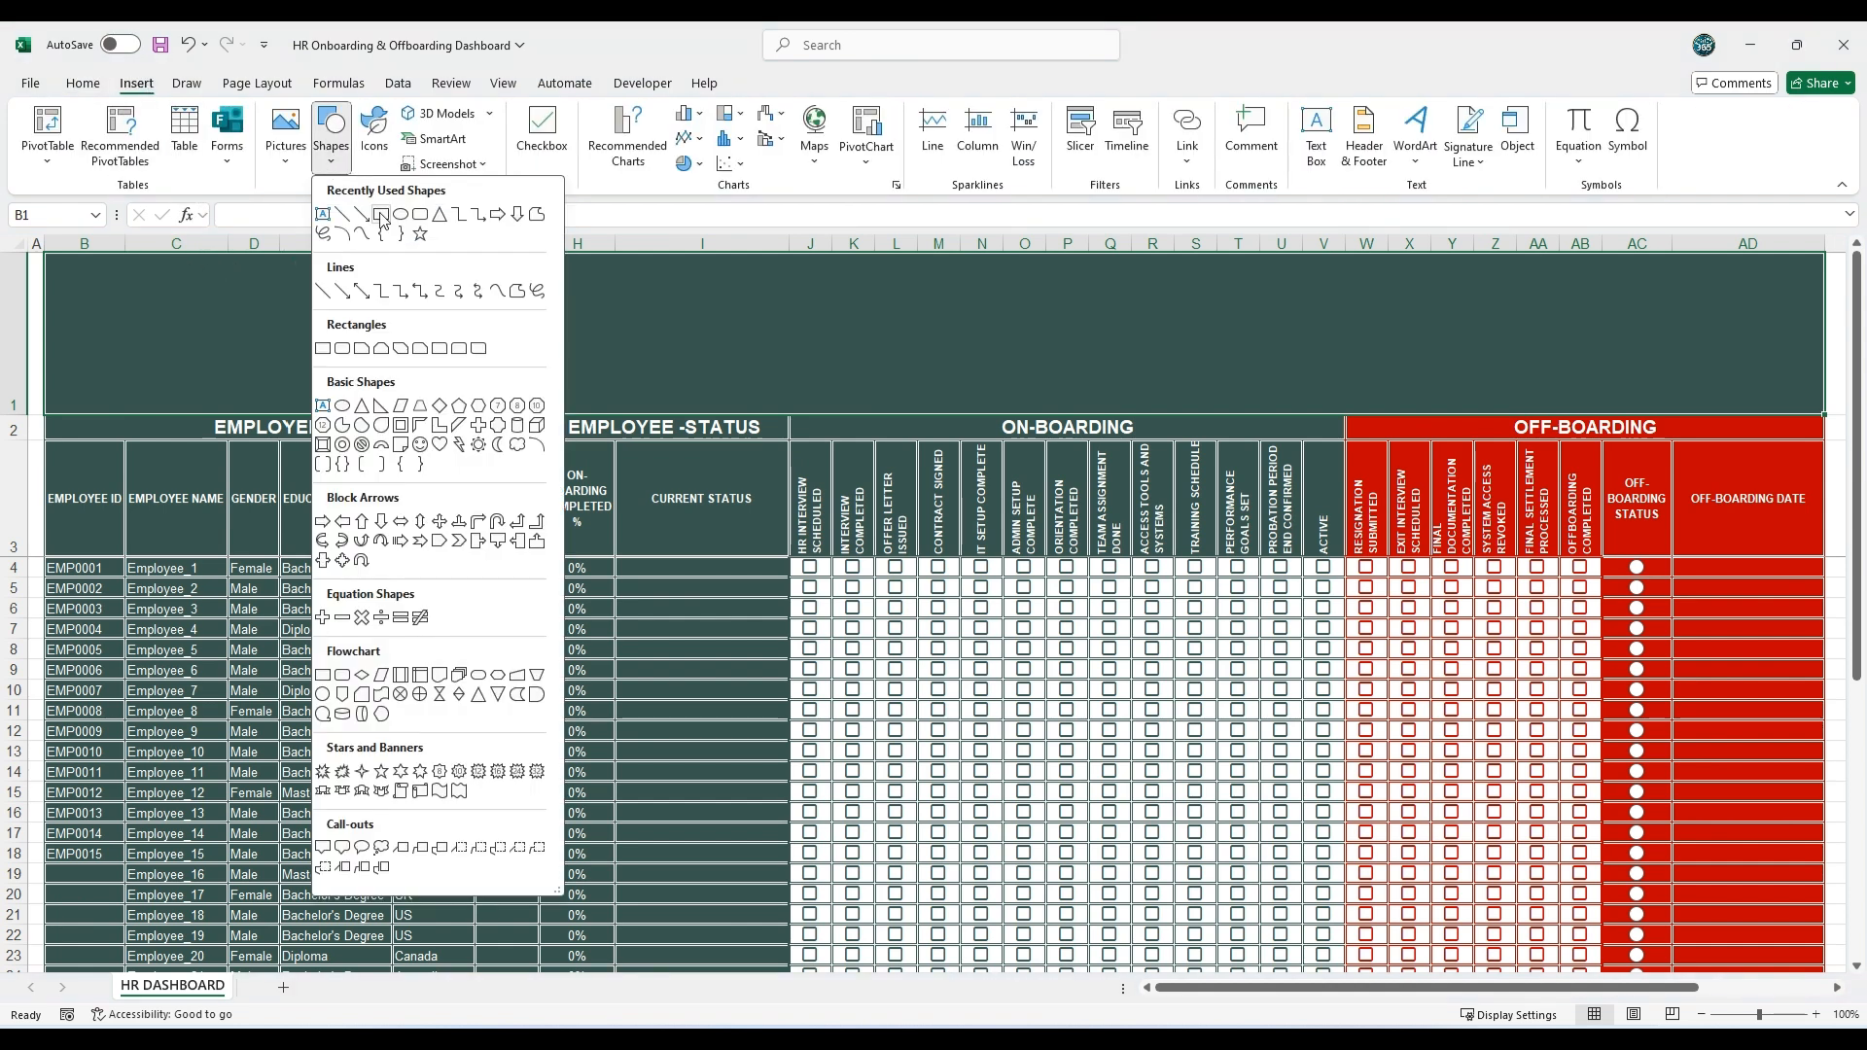
click(381, 216)
drag(98, 285, 290, 364)
Step: Apply the Intense Effect – Green, Accent 5 style and a white outline to the banner rectangle
click(665, 161)
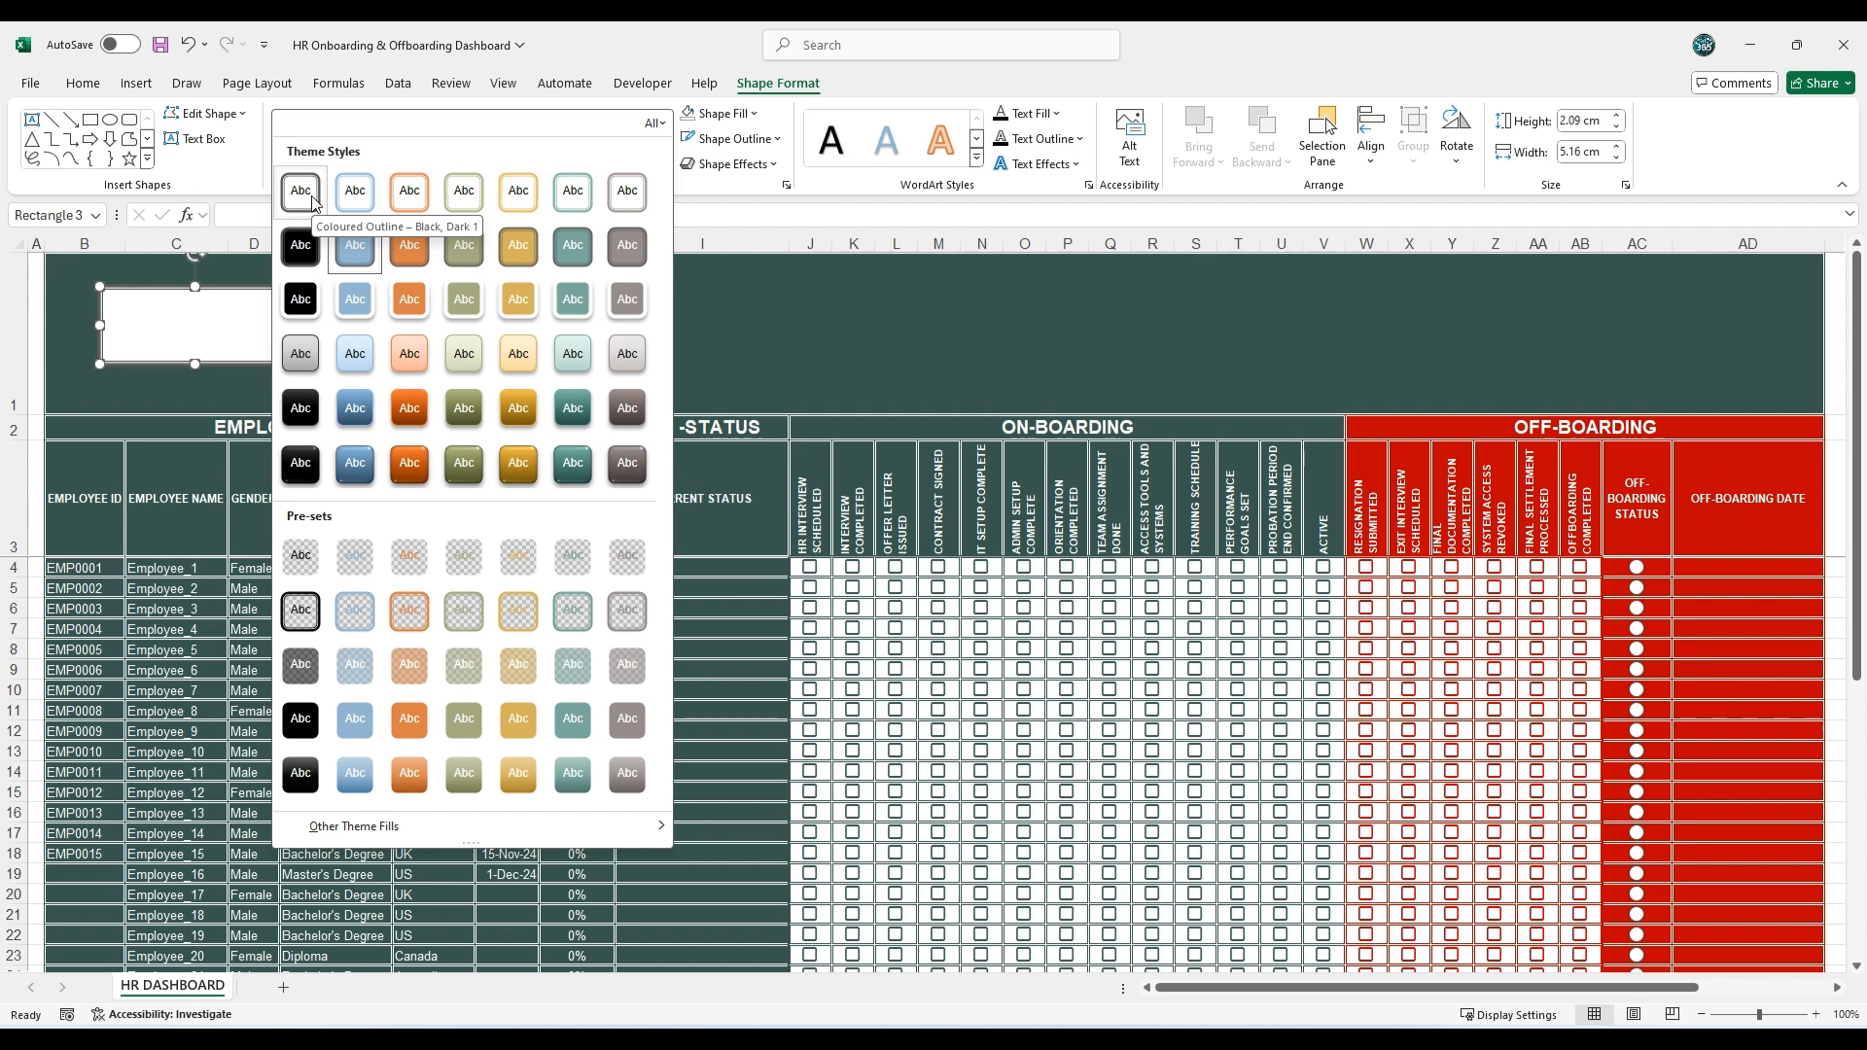
click(579, 463)
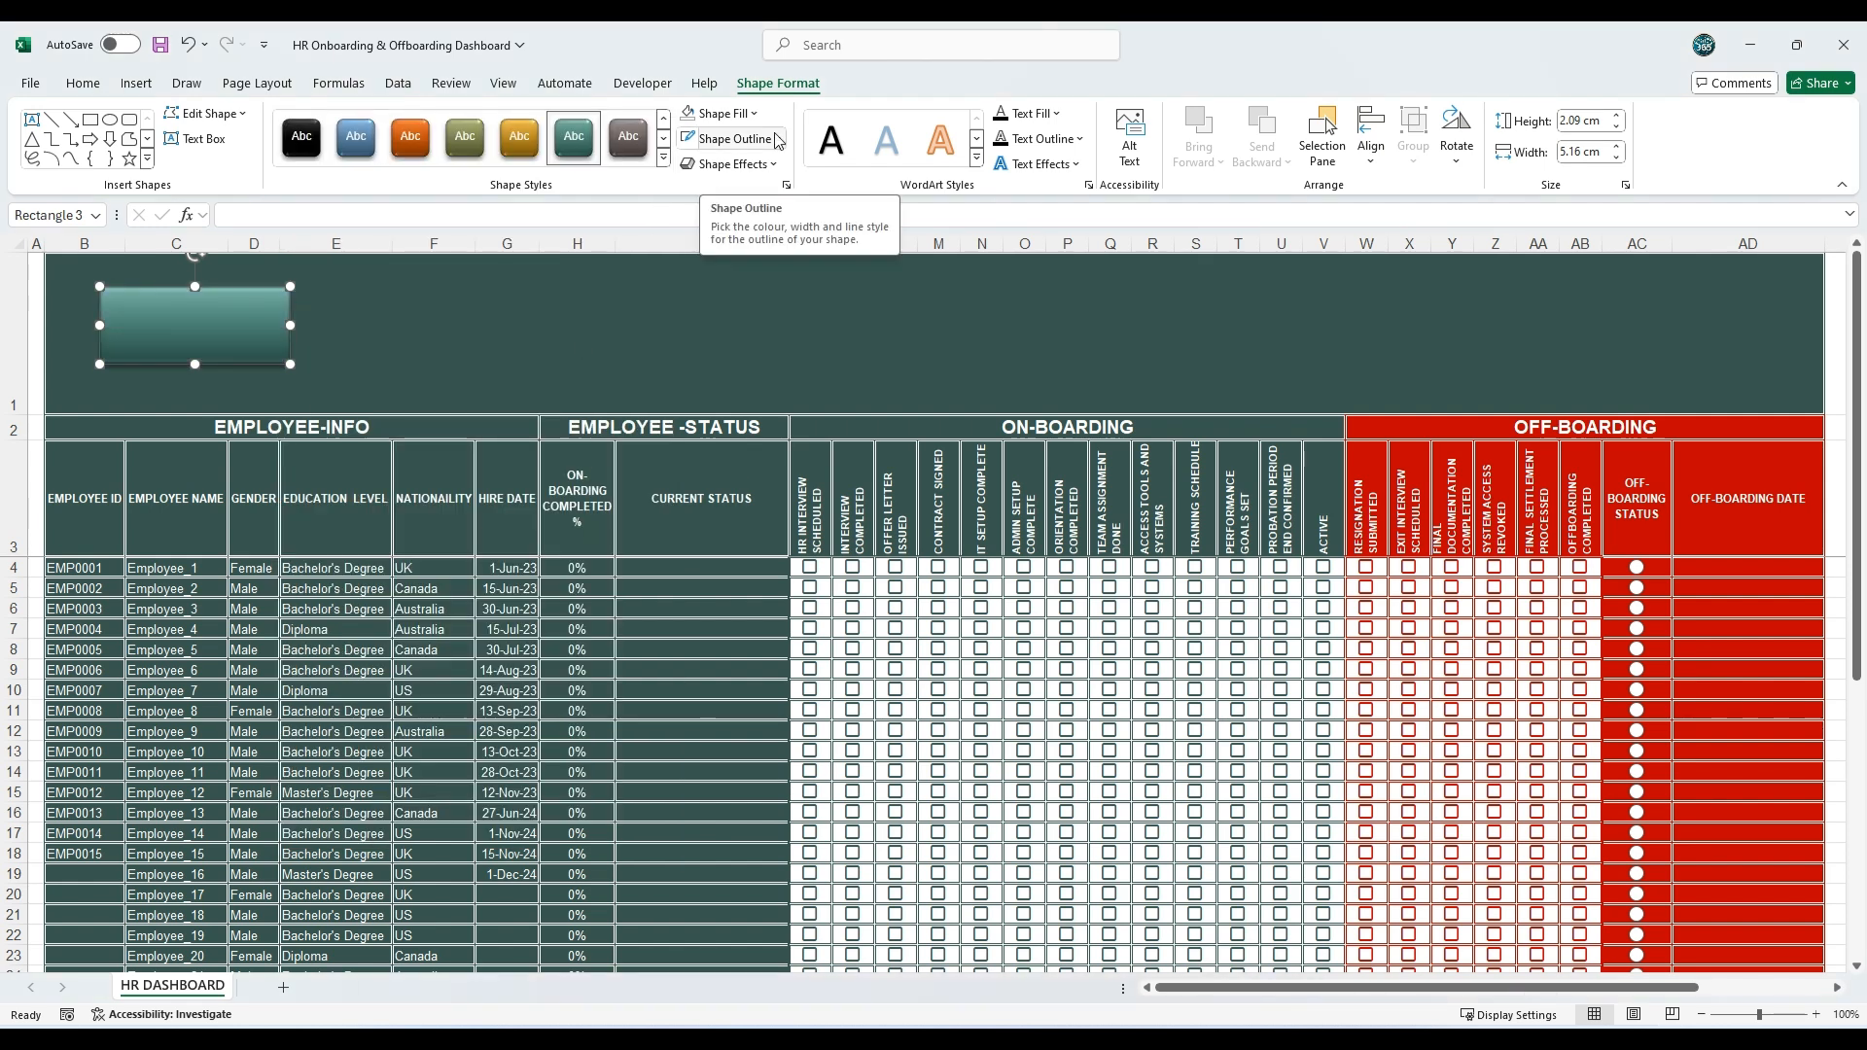
click(731, 139)
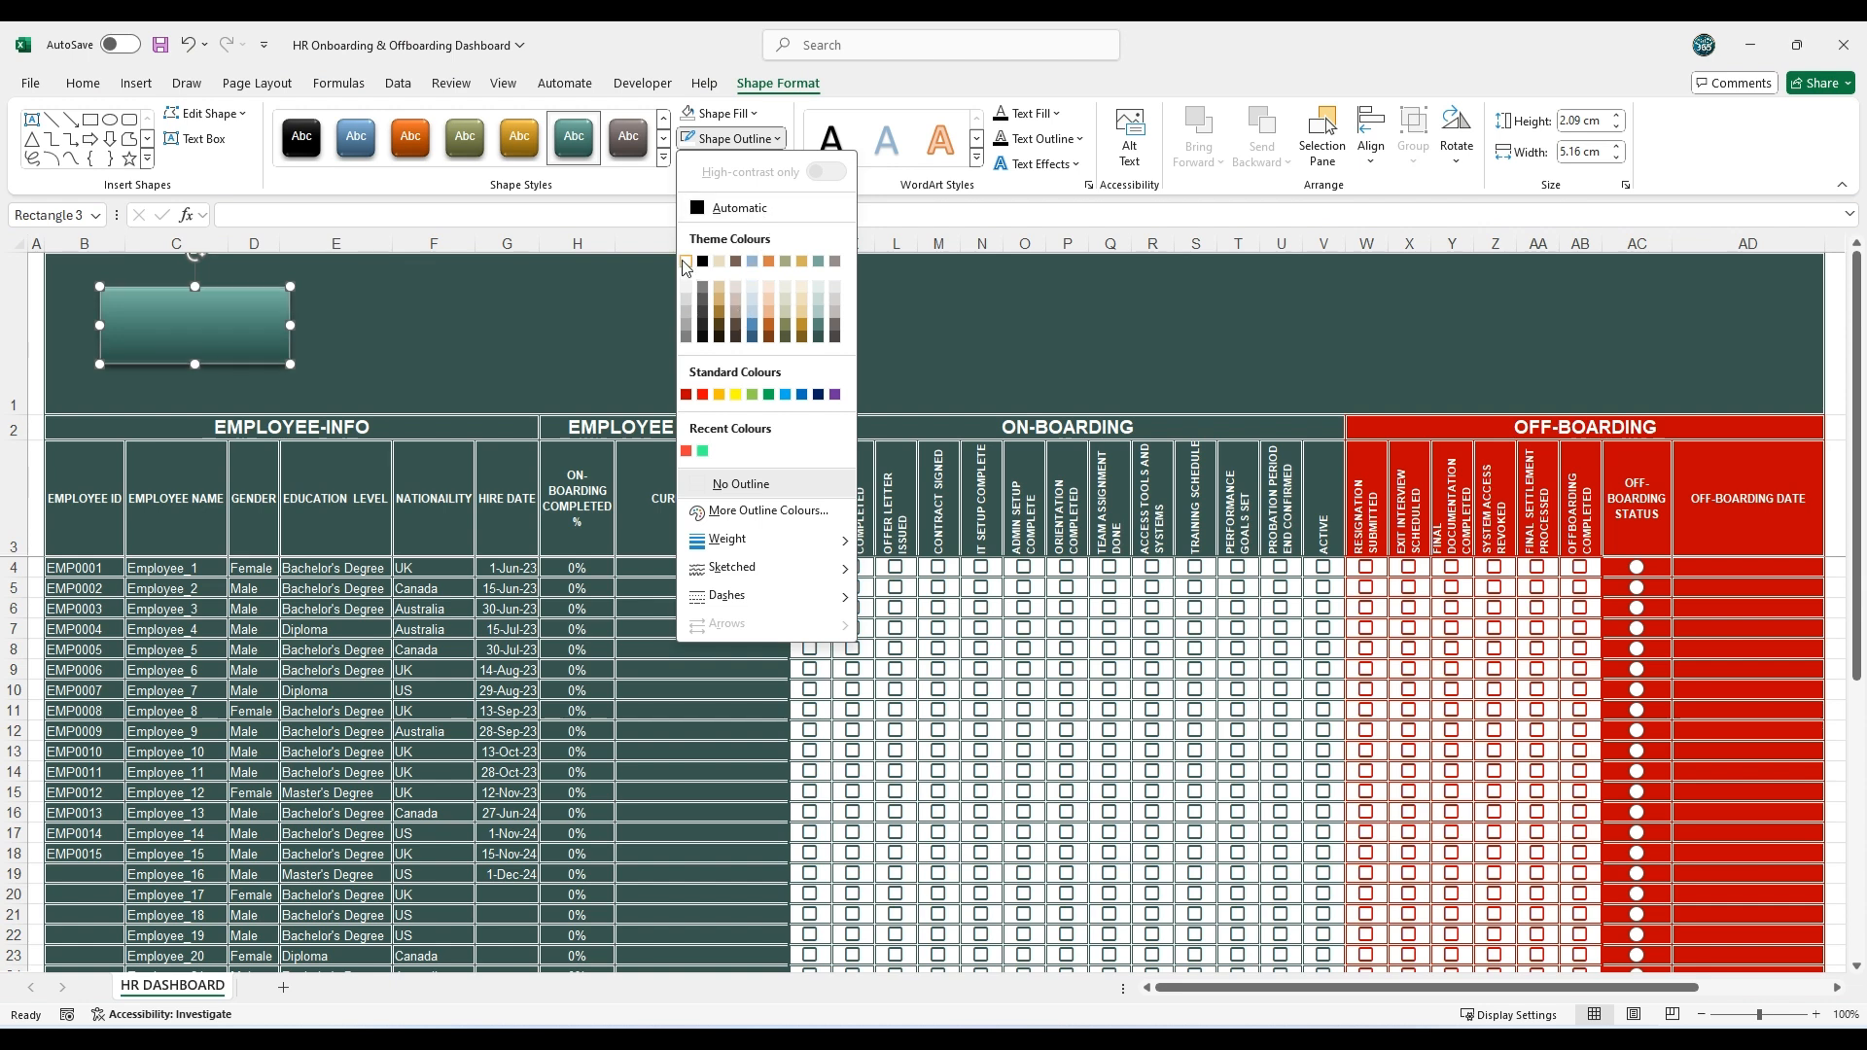
click(685, 263)
Step: Give the banner rectangle the second bevelled preset effect and a white glow
click(772, 164)
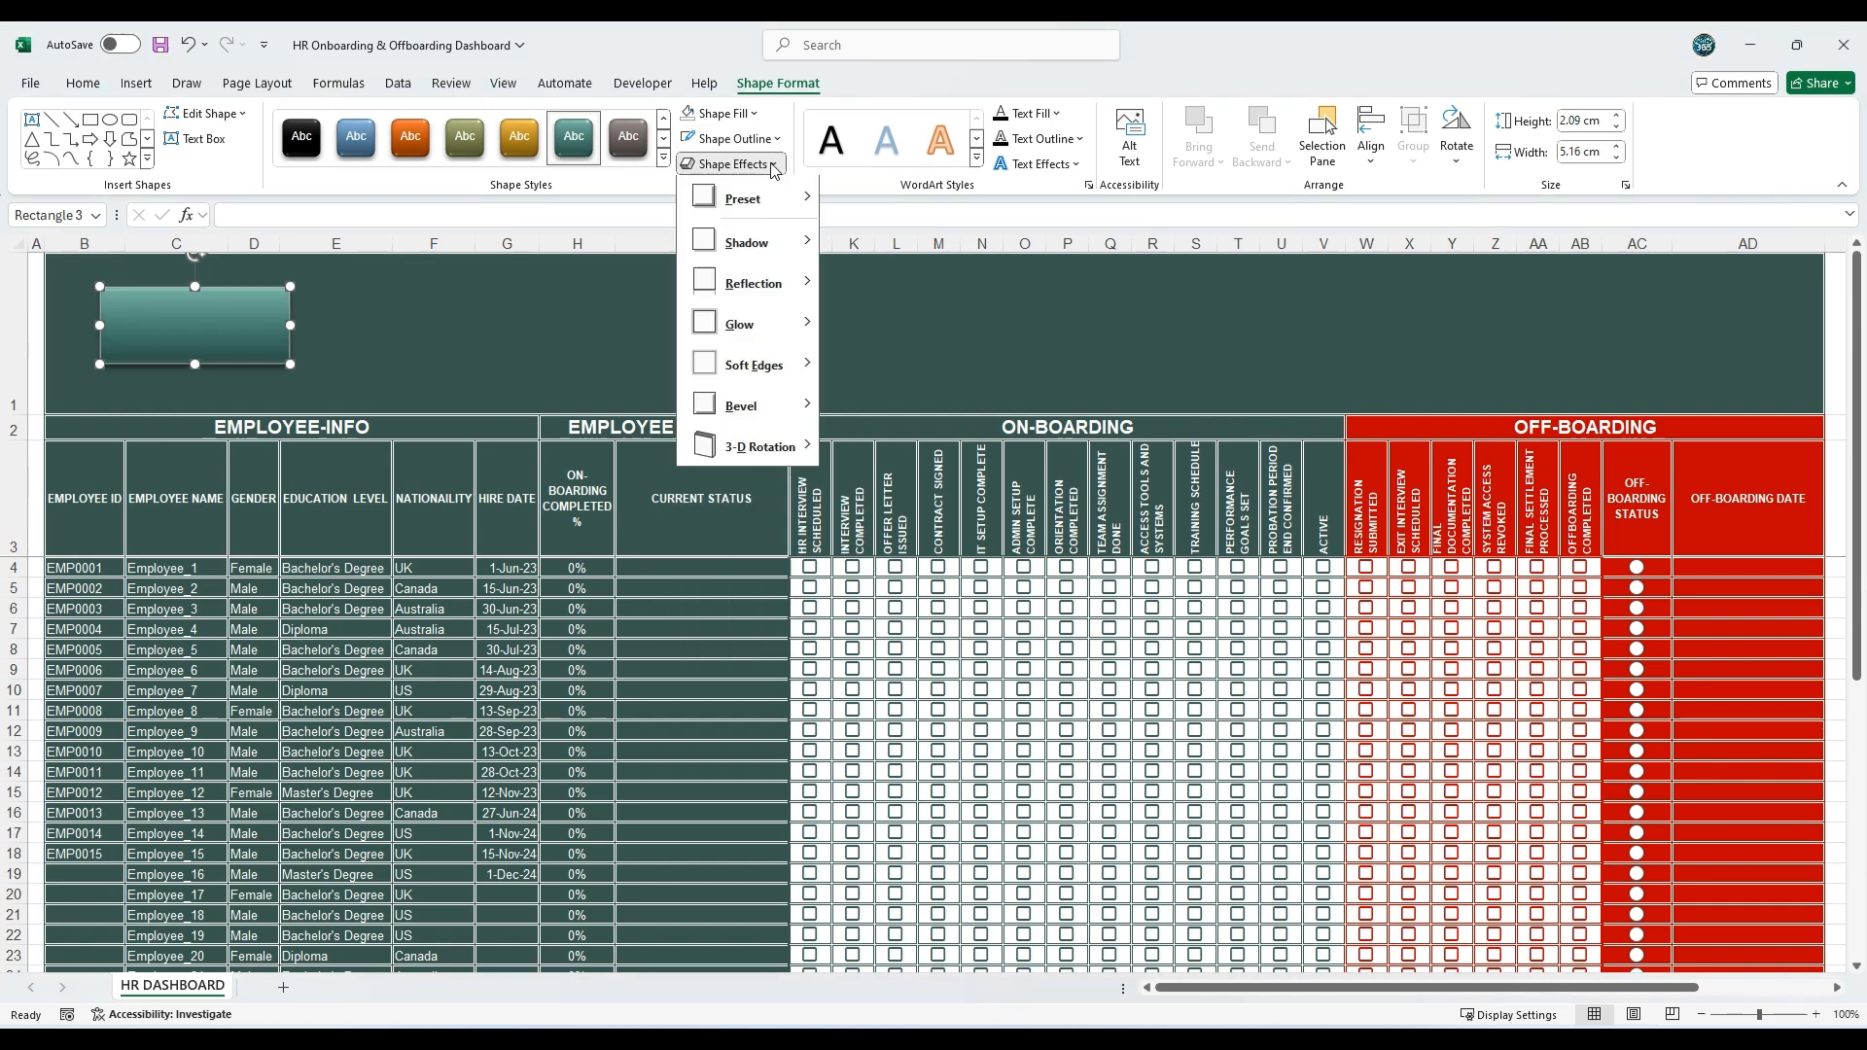
mouse_move(749, 199)
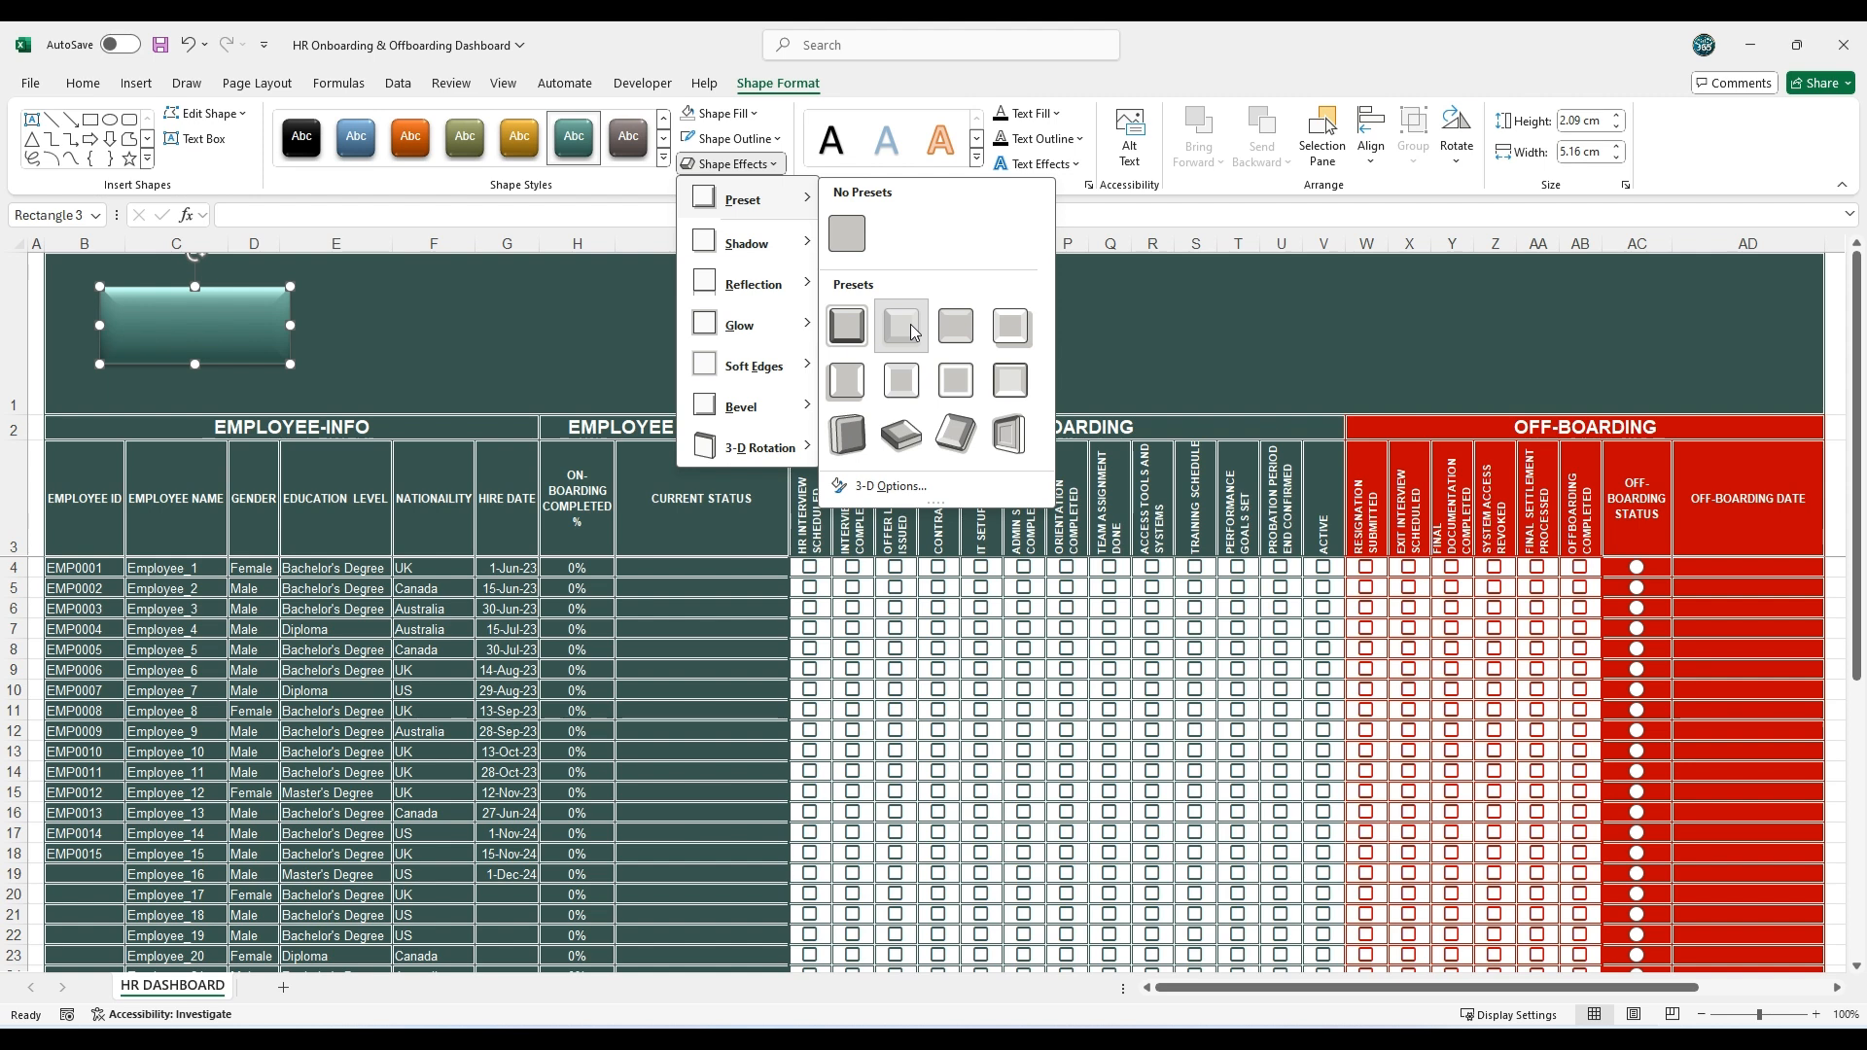
click(910, 324)
click(773, 165)
mouse_move(748, 325)
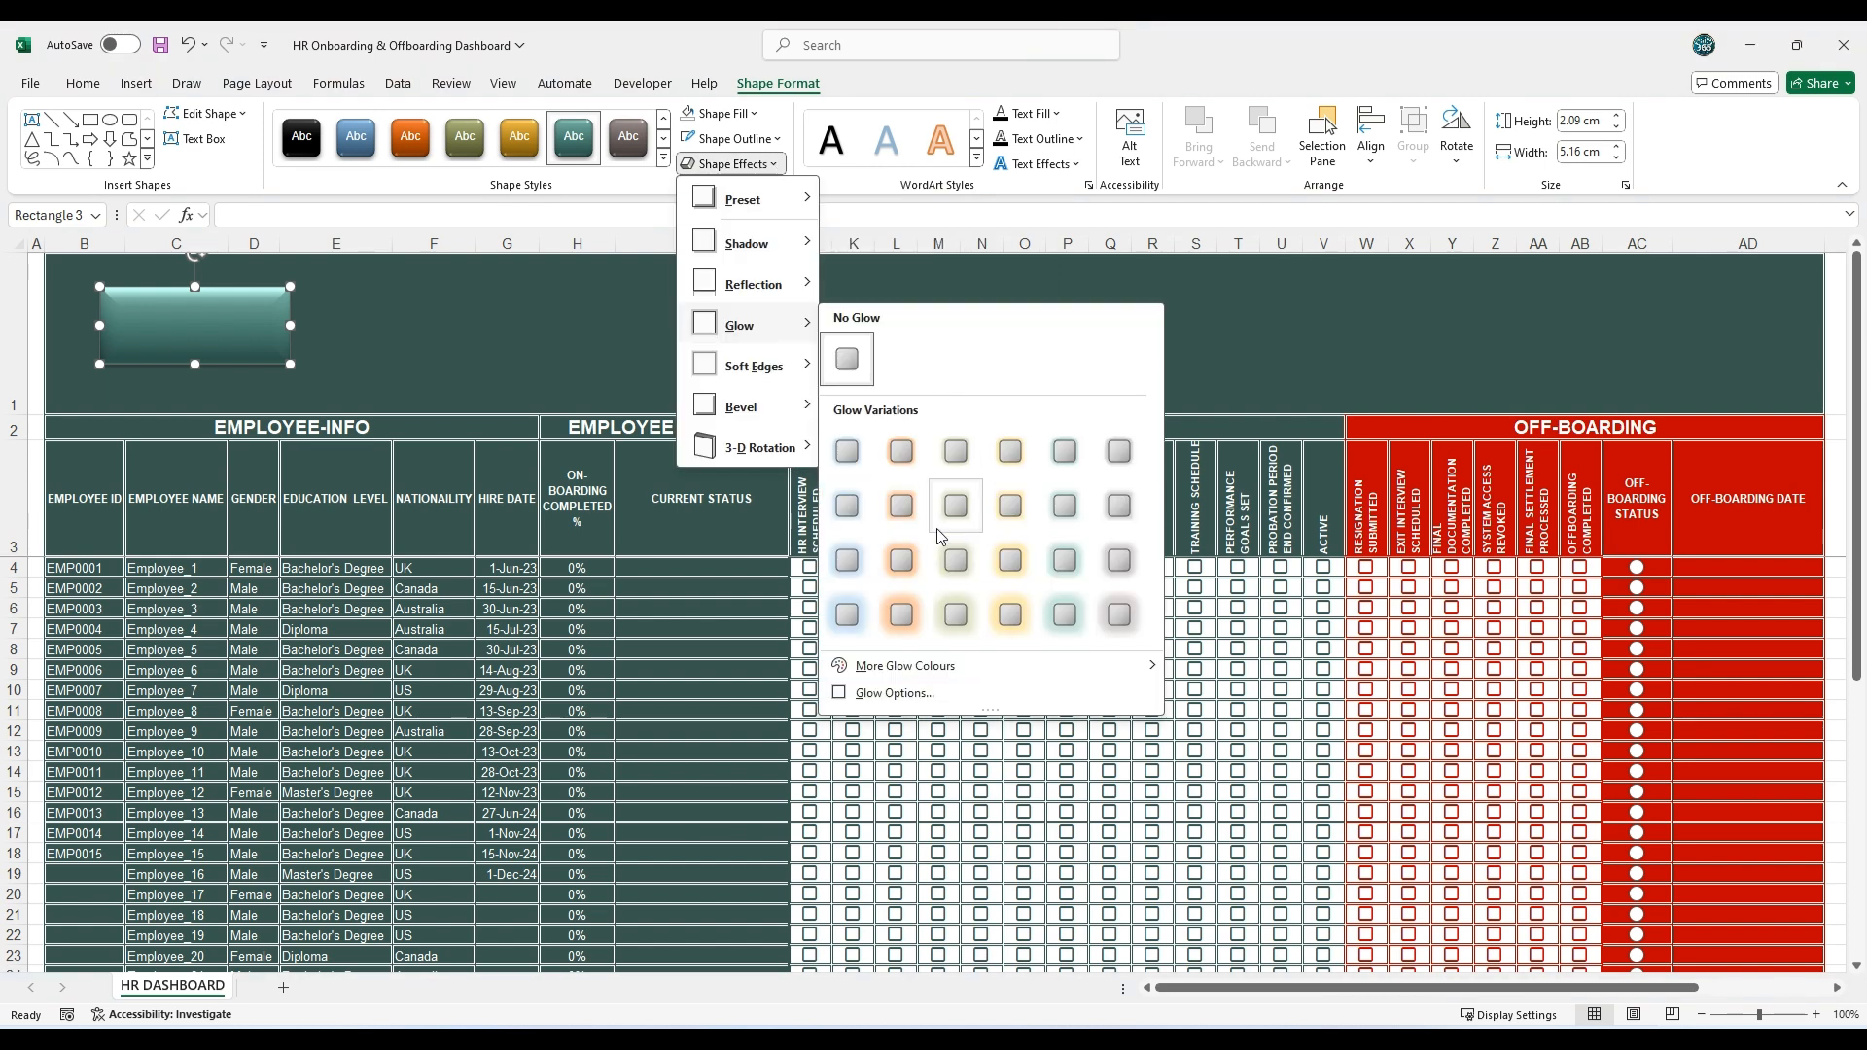
mouse_move(920, 678)
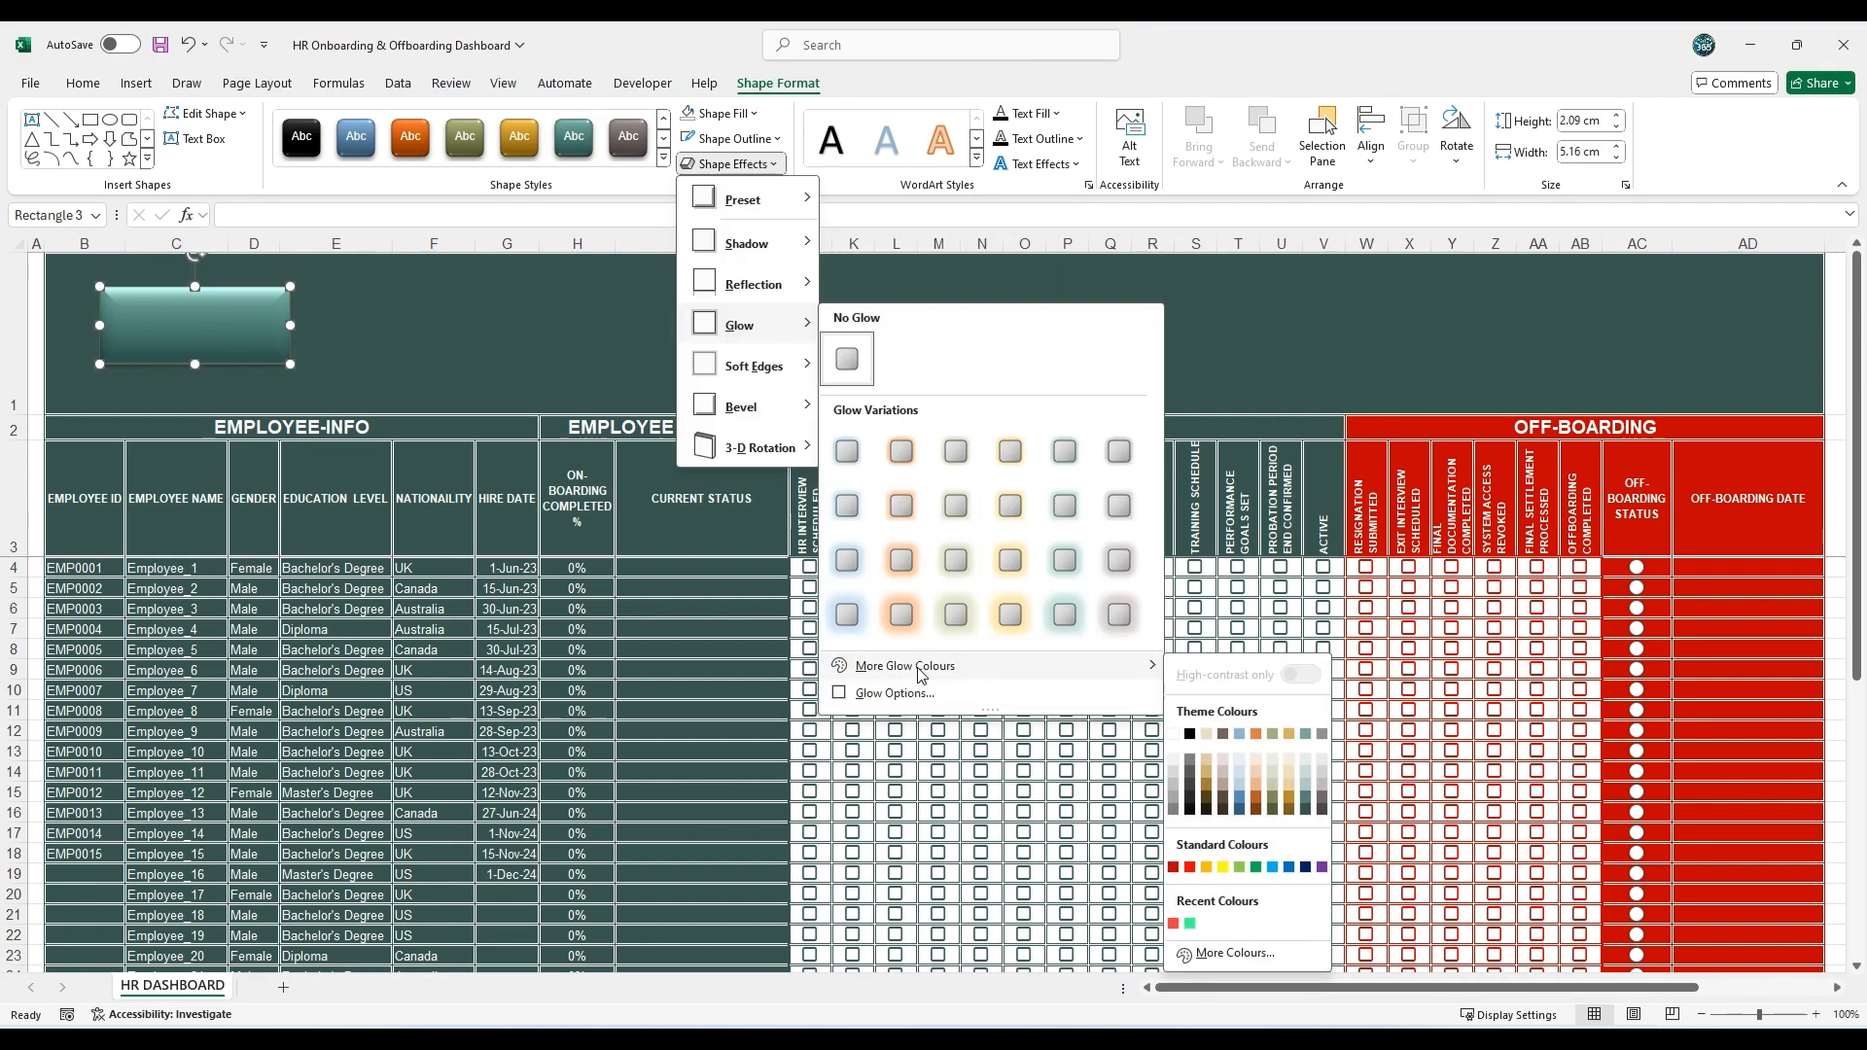
click(1174, 737)
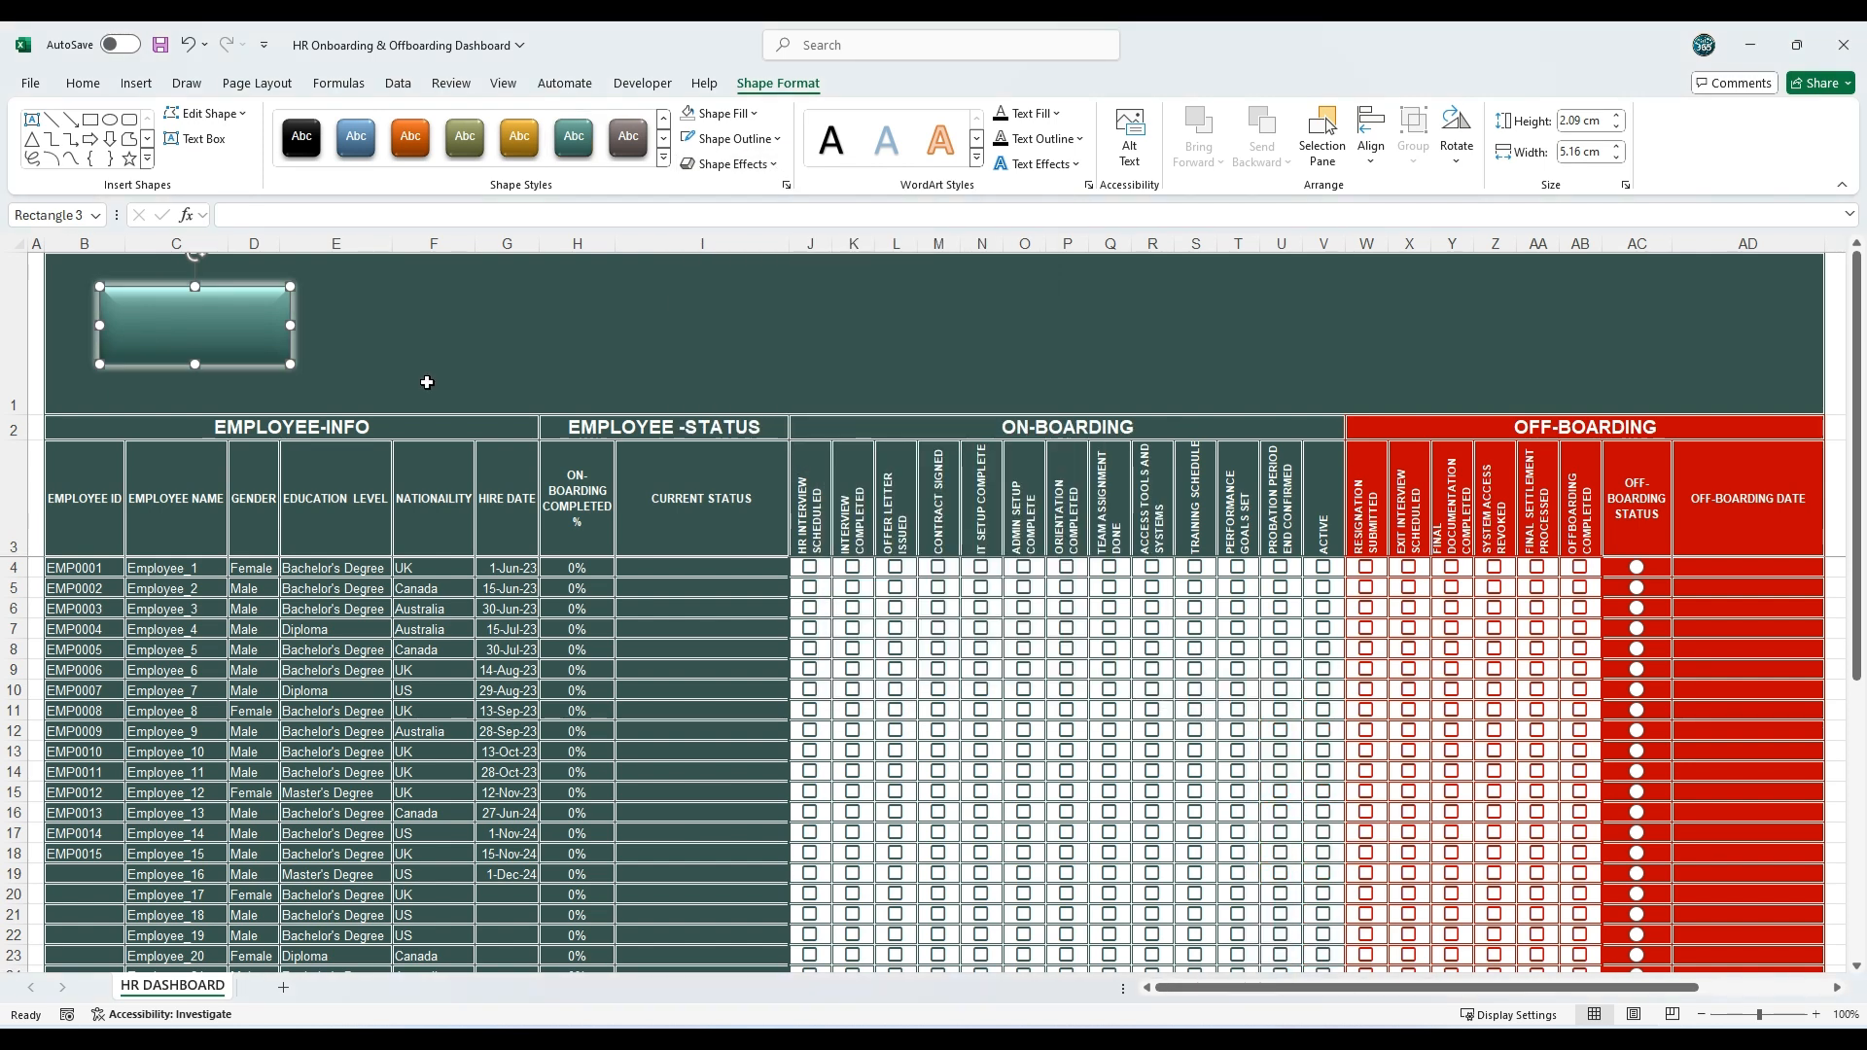
Step: Resize the rectangle to 2 cm high and 5.5 cm wide and move it into the banner's upper-left corner
click(1617, 129)
click(1618, 146)
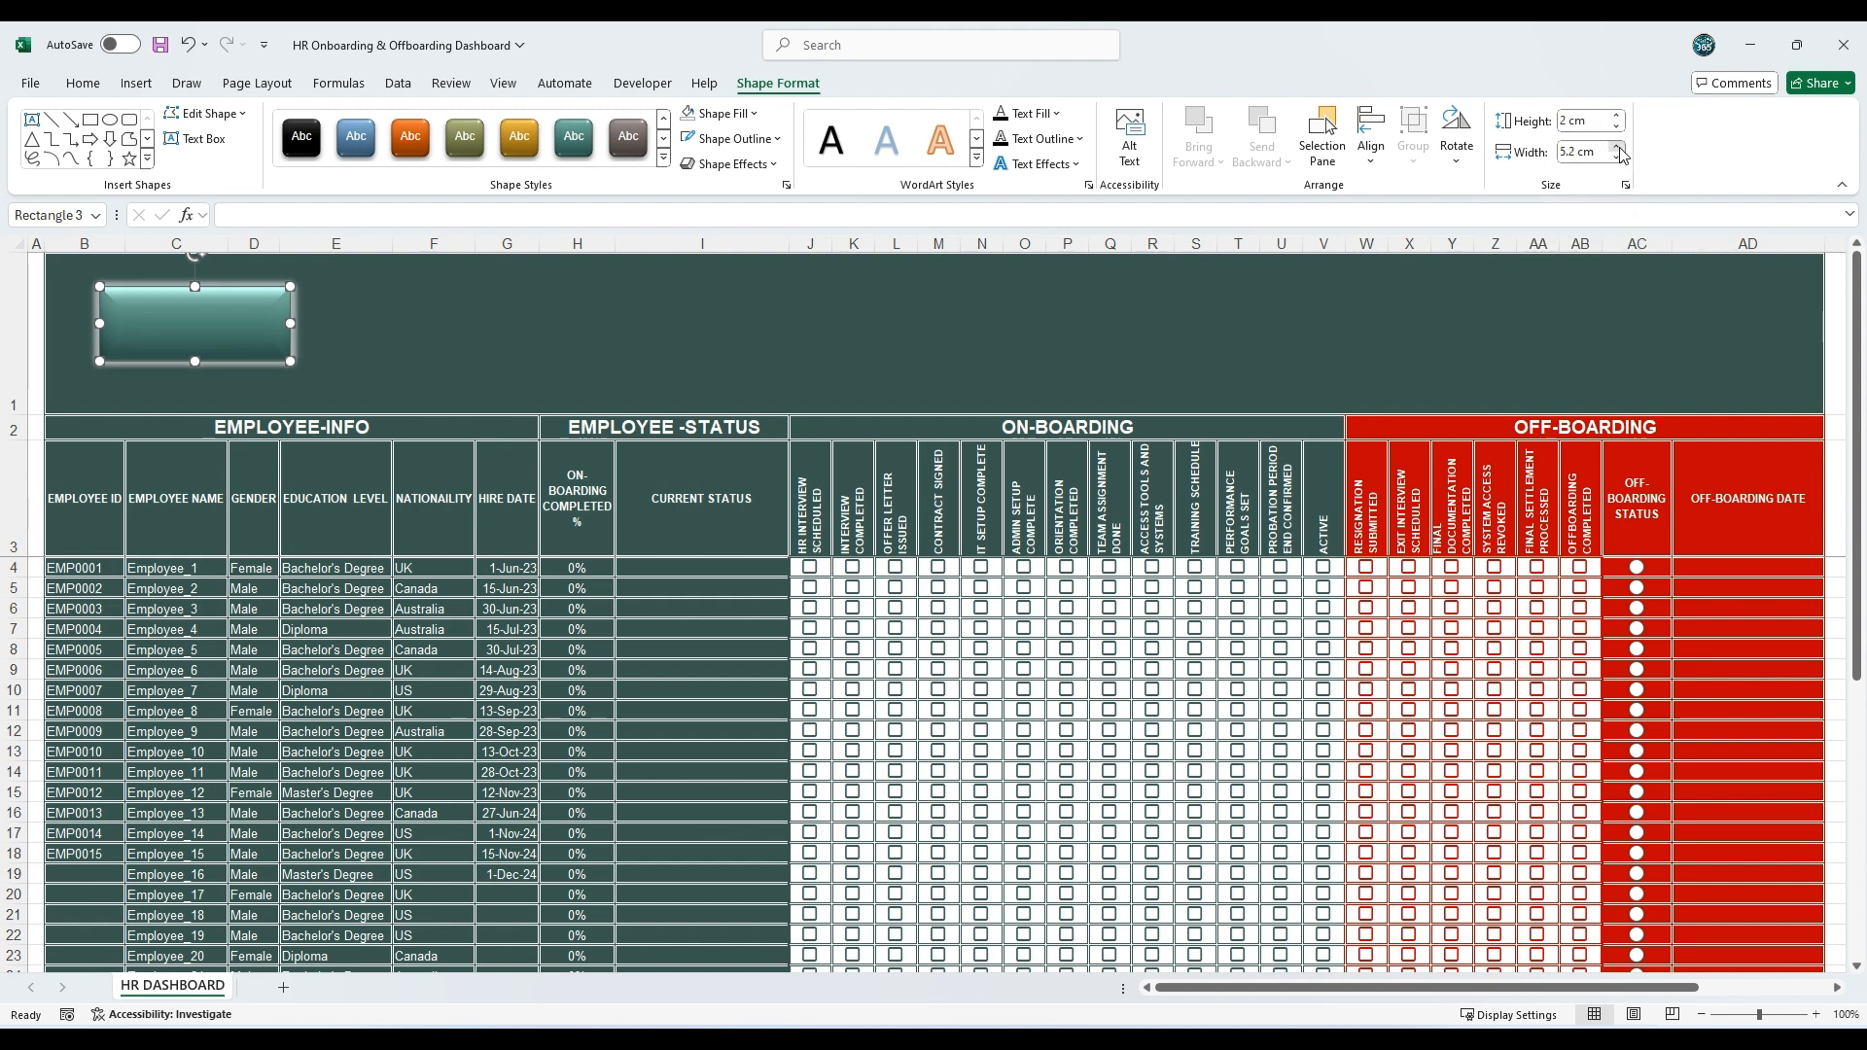
click(1618, 147)
click(1618, 147)
click(1618, 147)
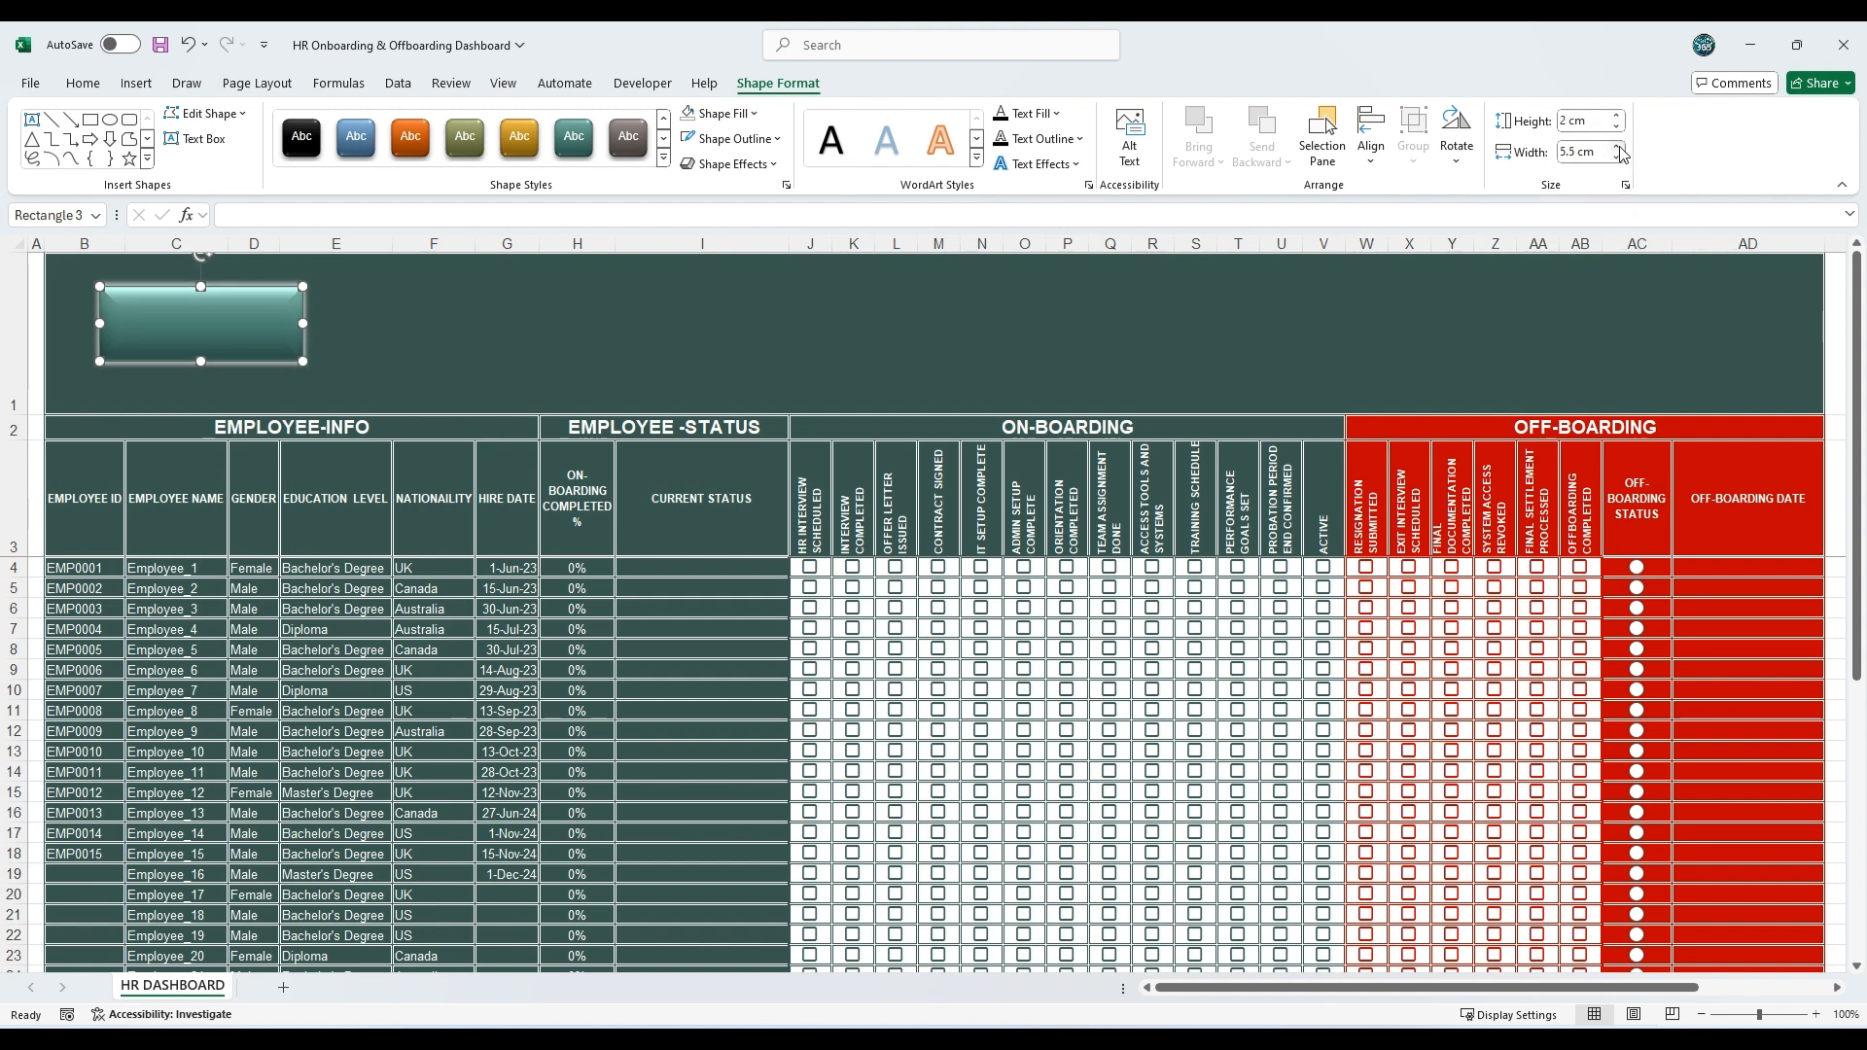
drag(237, 312, 185, 276)
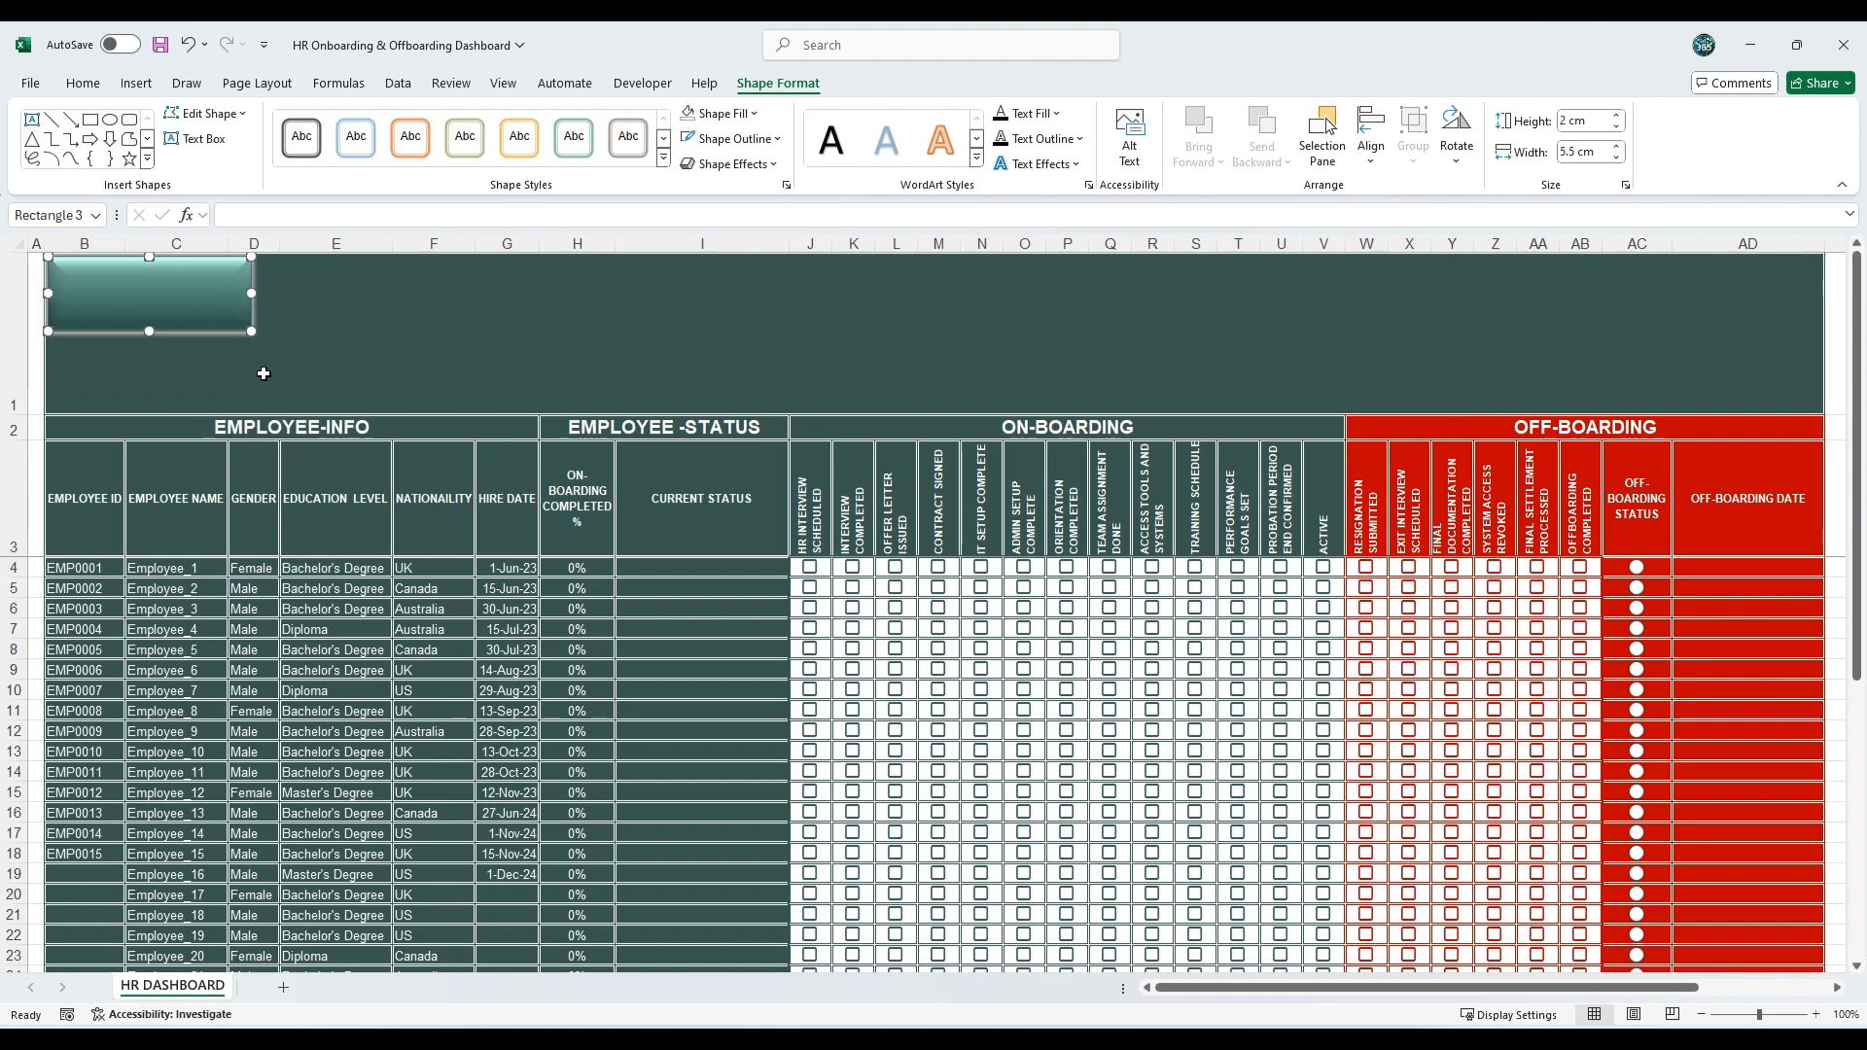
Step: Duplicate the wide rectangle and place the copy directly beneath the first one
click(311, 357)
key(ctrl+v)
drag(173, 303, 171, 372)
click(318, 335)
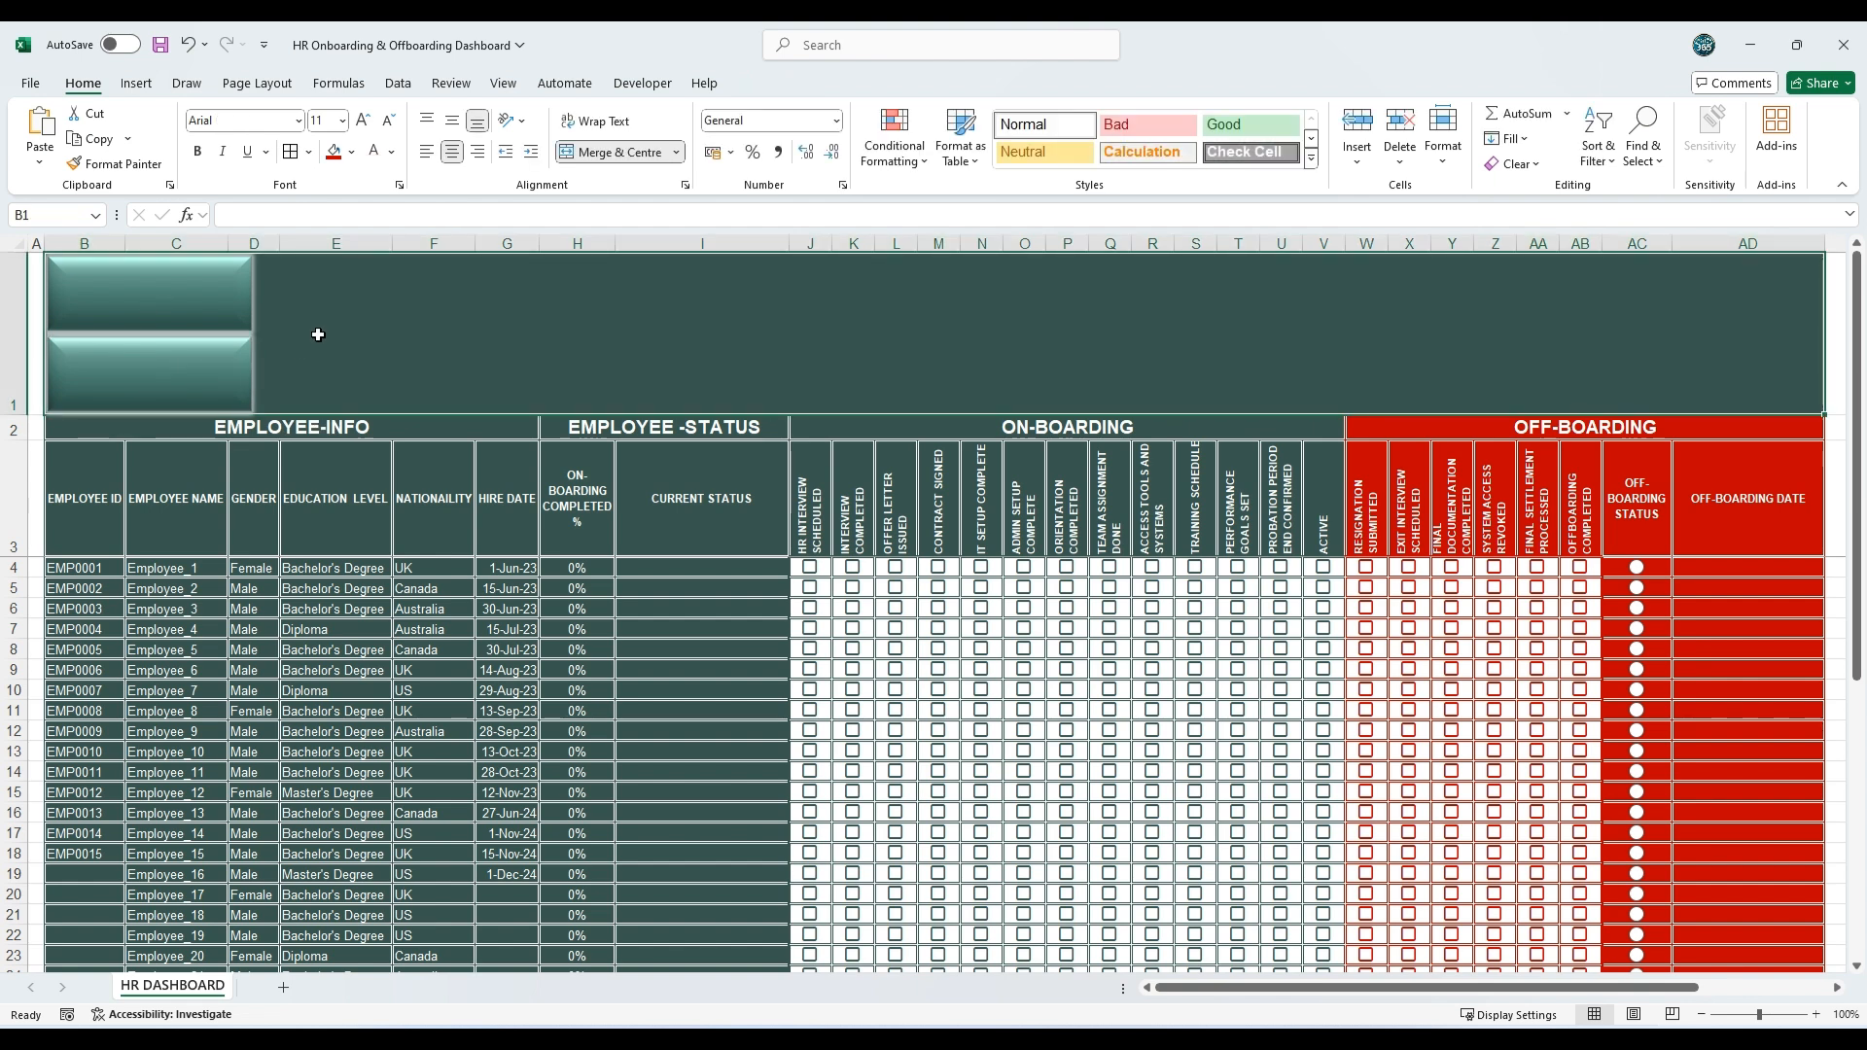
Step: Add a second stacked pair of wide rectangle copies above columns F to H, aligned with the first pair
click(200, 289)
drag(199, 289, 539, 287)
click(498, 358)
key(ctrl+v)
drag(196, 299, 540, 380)
Step: Paste another rectangle copy above column I and set its width to 2 cm to make a square
click(608, 355)
key(ctrl+v)
drag(236, 304, 843, 331)
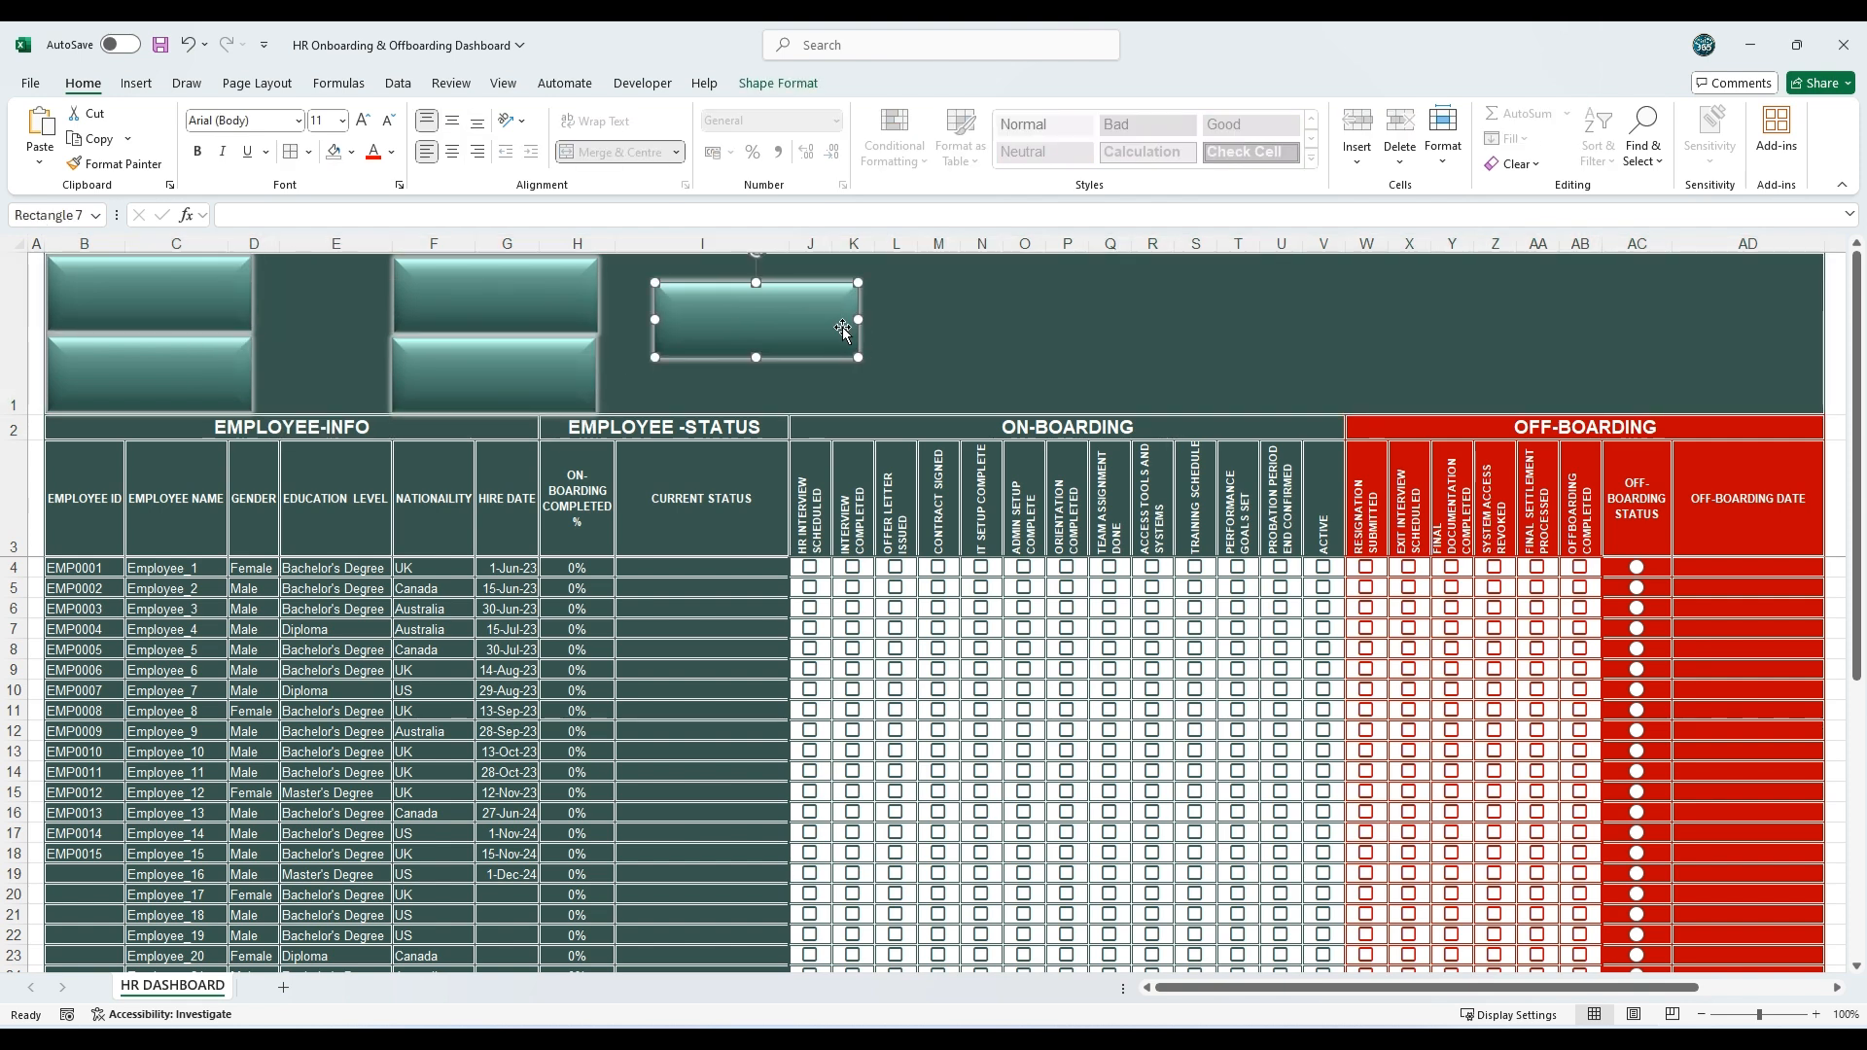
click(721, 303)
click(778, 83)
click(1577, 153)
text(2)
key(Return)
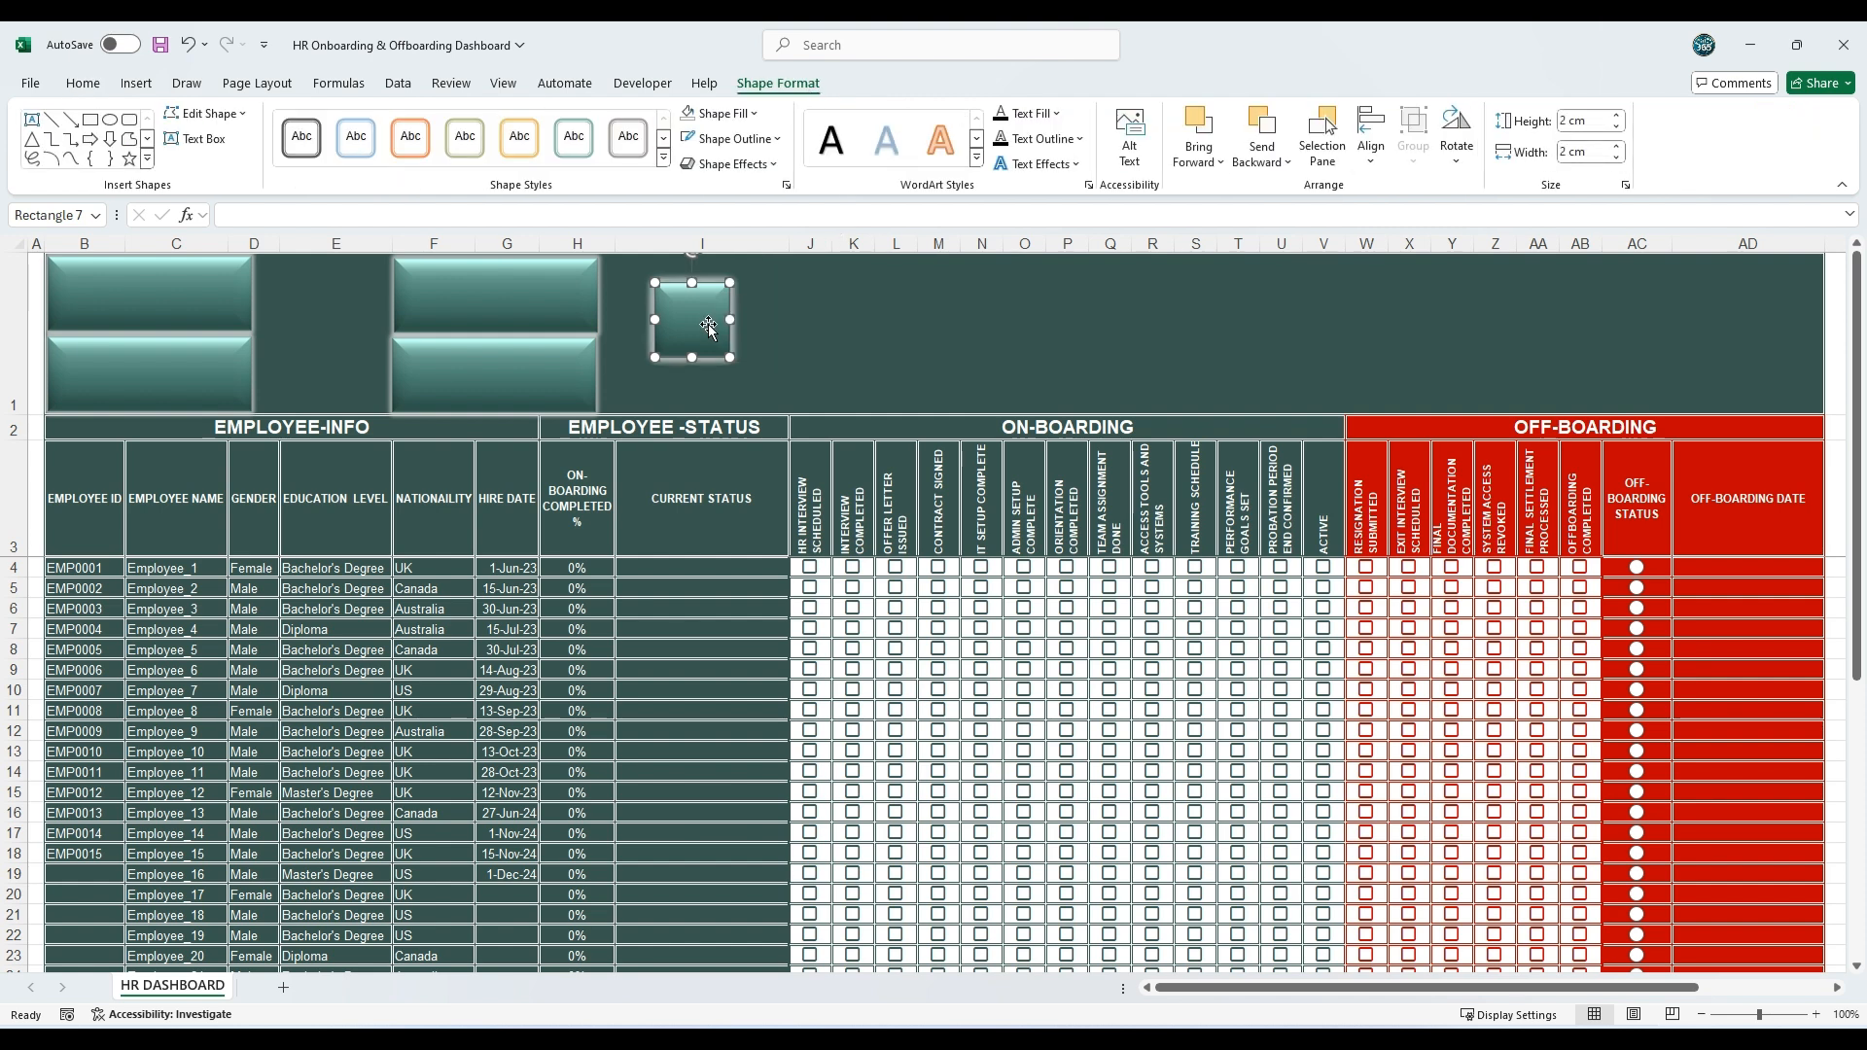
Step: Move the square beside the first wide rectangle and place a copy of it beside the rectangle below
drag(709, 327, 315, 304)
key(ctrl+c)
click(654, 355)
key(ctrl+v)
drag(72, 282, 287, 358)
Step: Shift the second pair of wide rectangles closer to the first group of boxes, keeping a small gap
click(657, 327)
drag(489, 295, 451, 292)
drag(465, 364, 426, 363)
Step: Paste two more square copies and place one beside each wide rectangle of the second pair
click(625, 324)
key(ctrl+v)
drag(94, 280, 613, 279)
click(680, 331)
key(ctrl+v)
drag(92, 292, 609, 374)
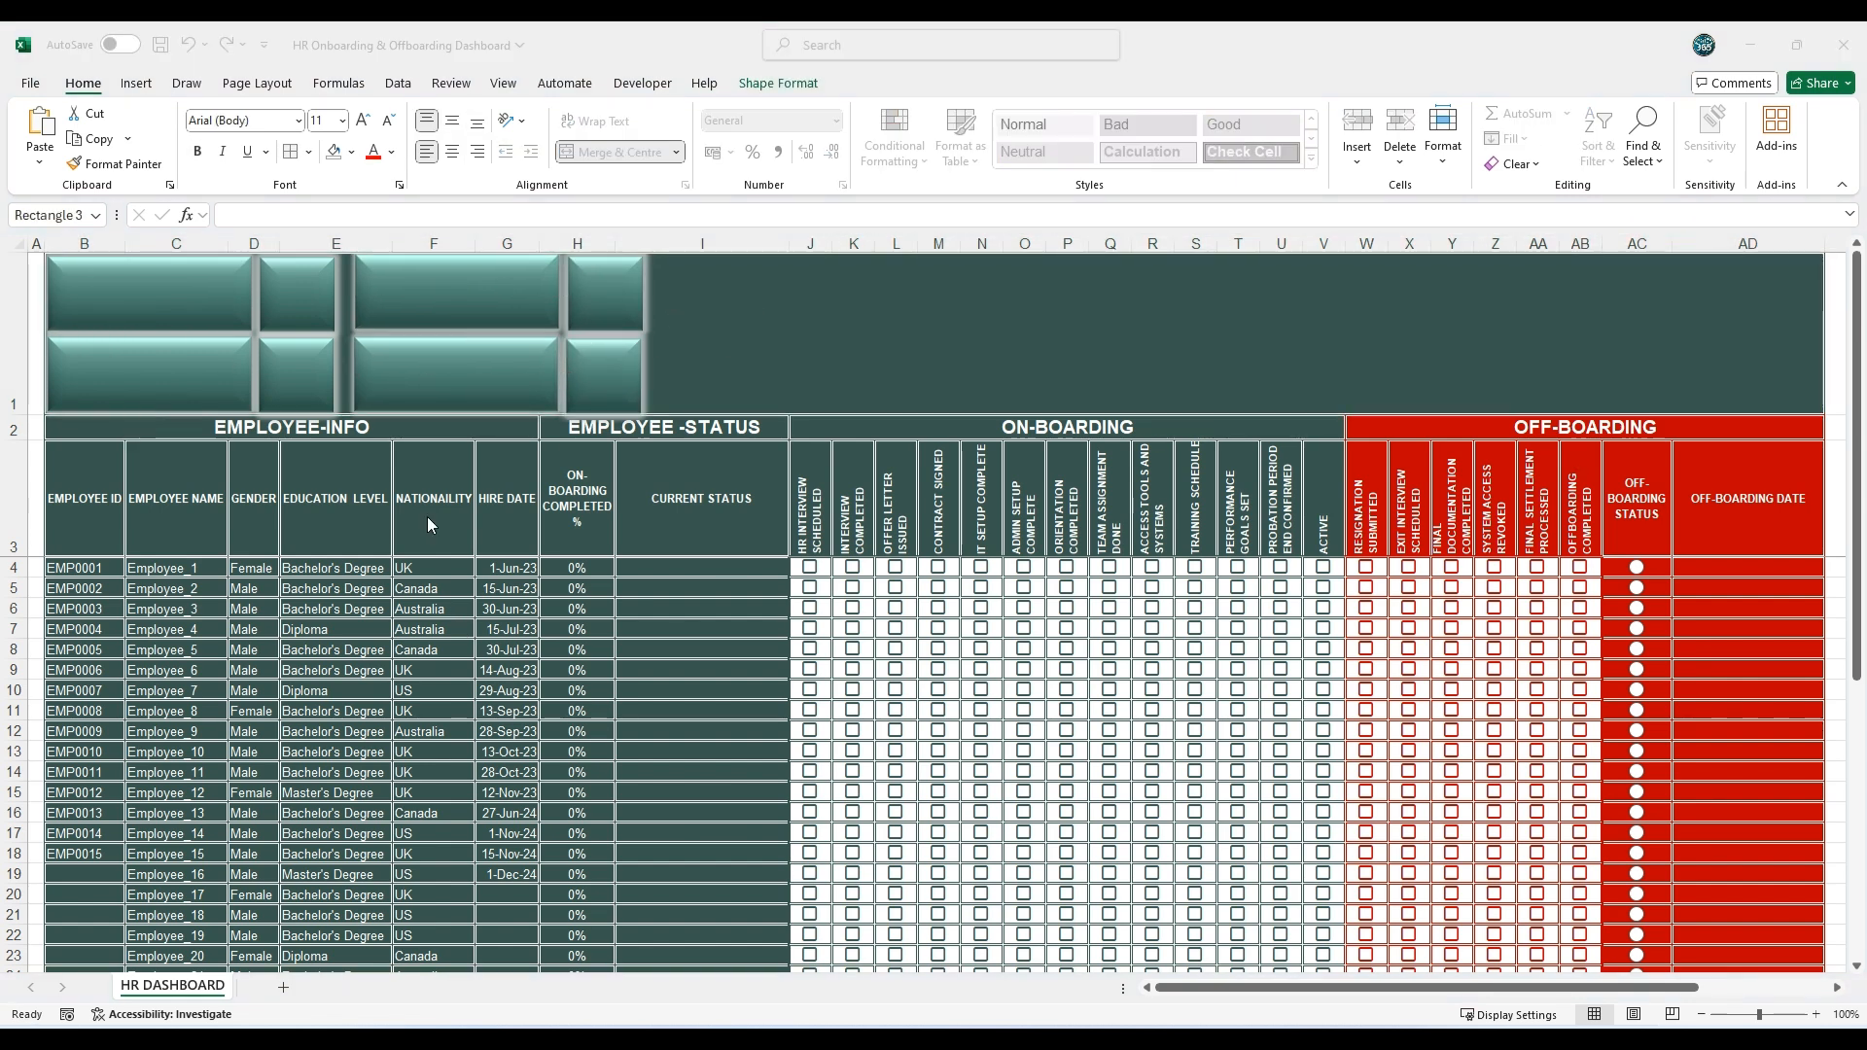
Step: Select all the banner shapes and set their font colour to white
click(180, 291)
key(ctrl+a)
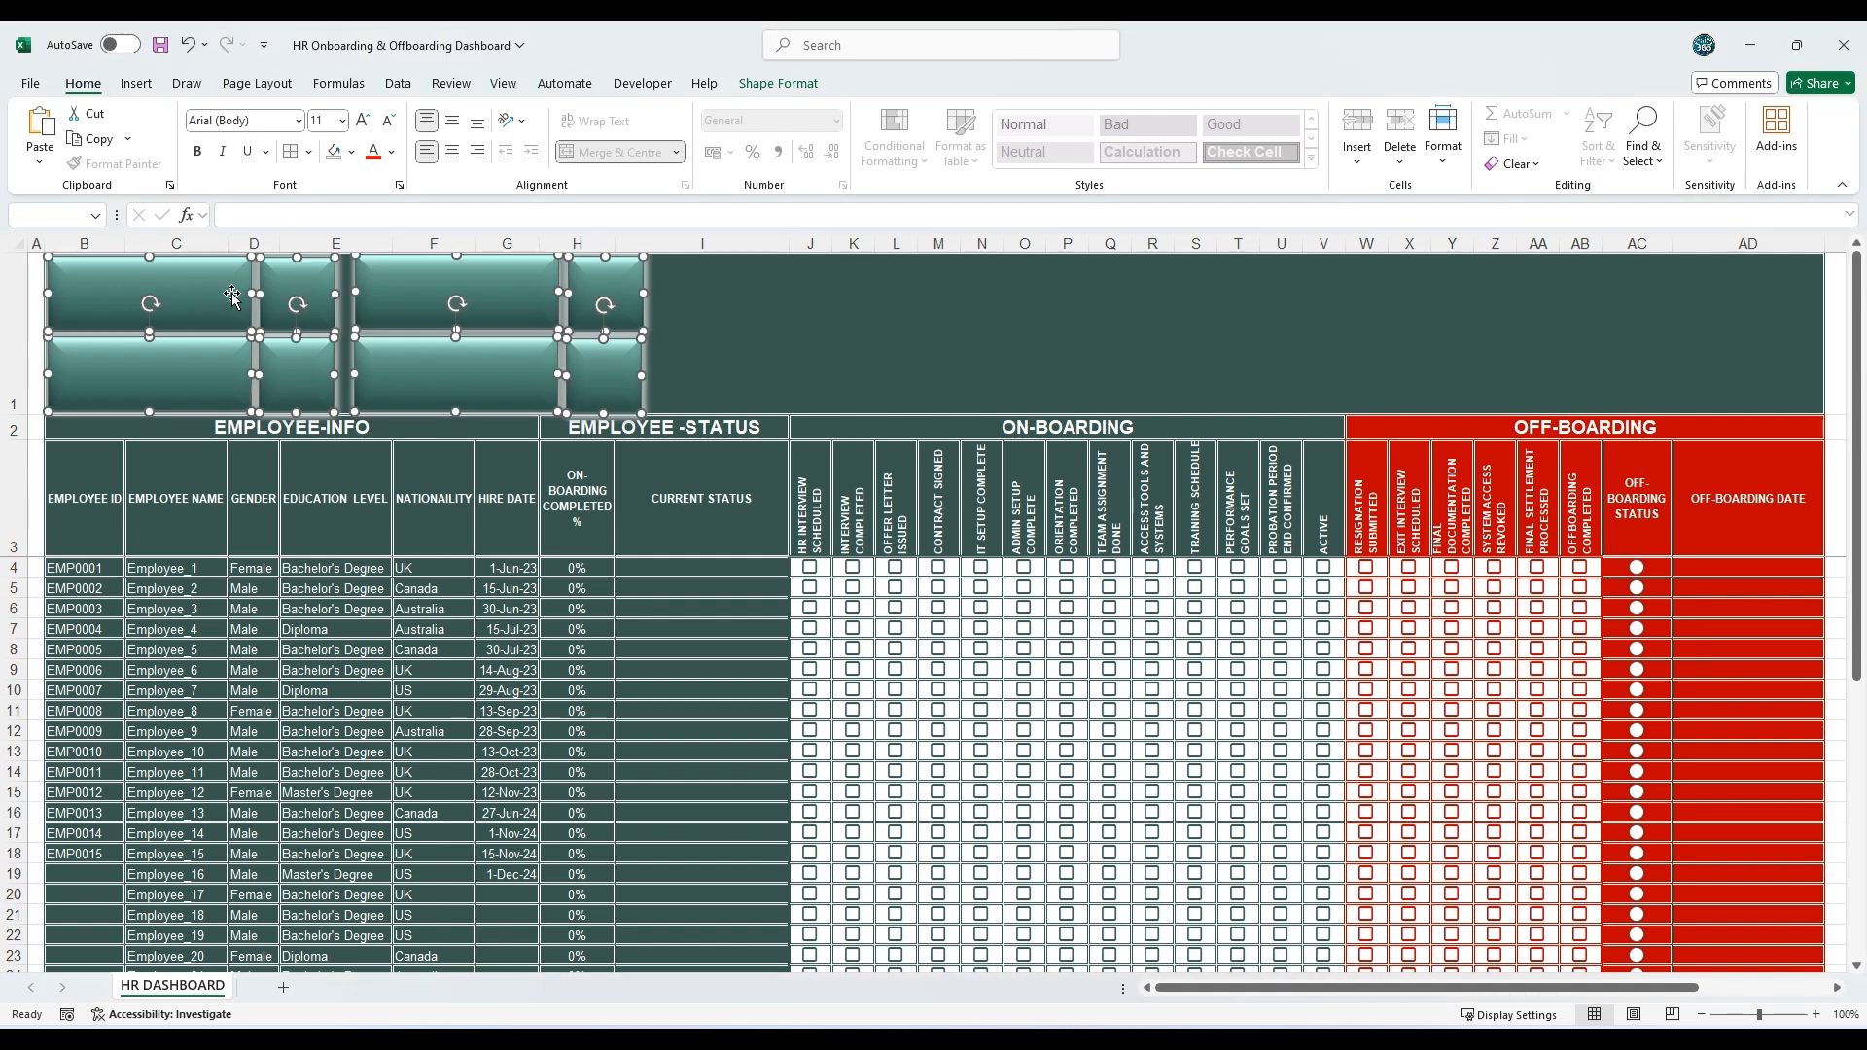
click(391, 152)
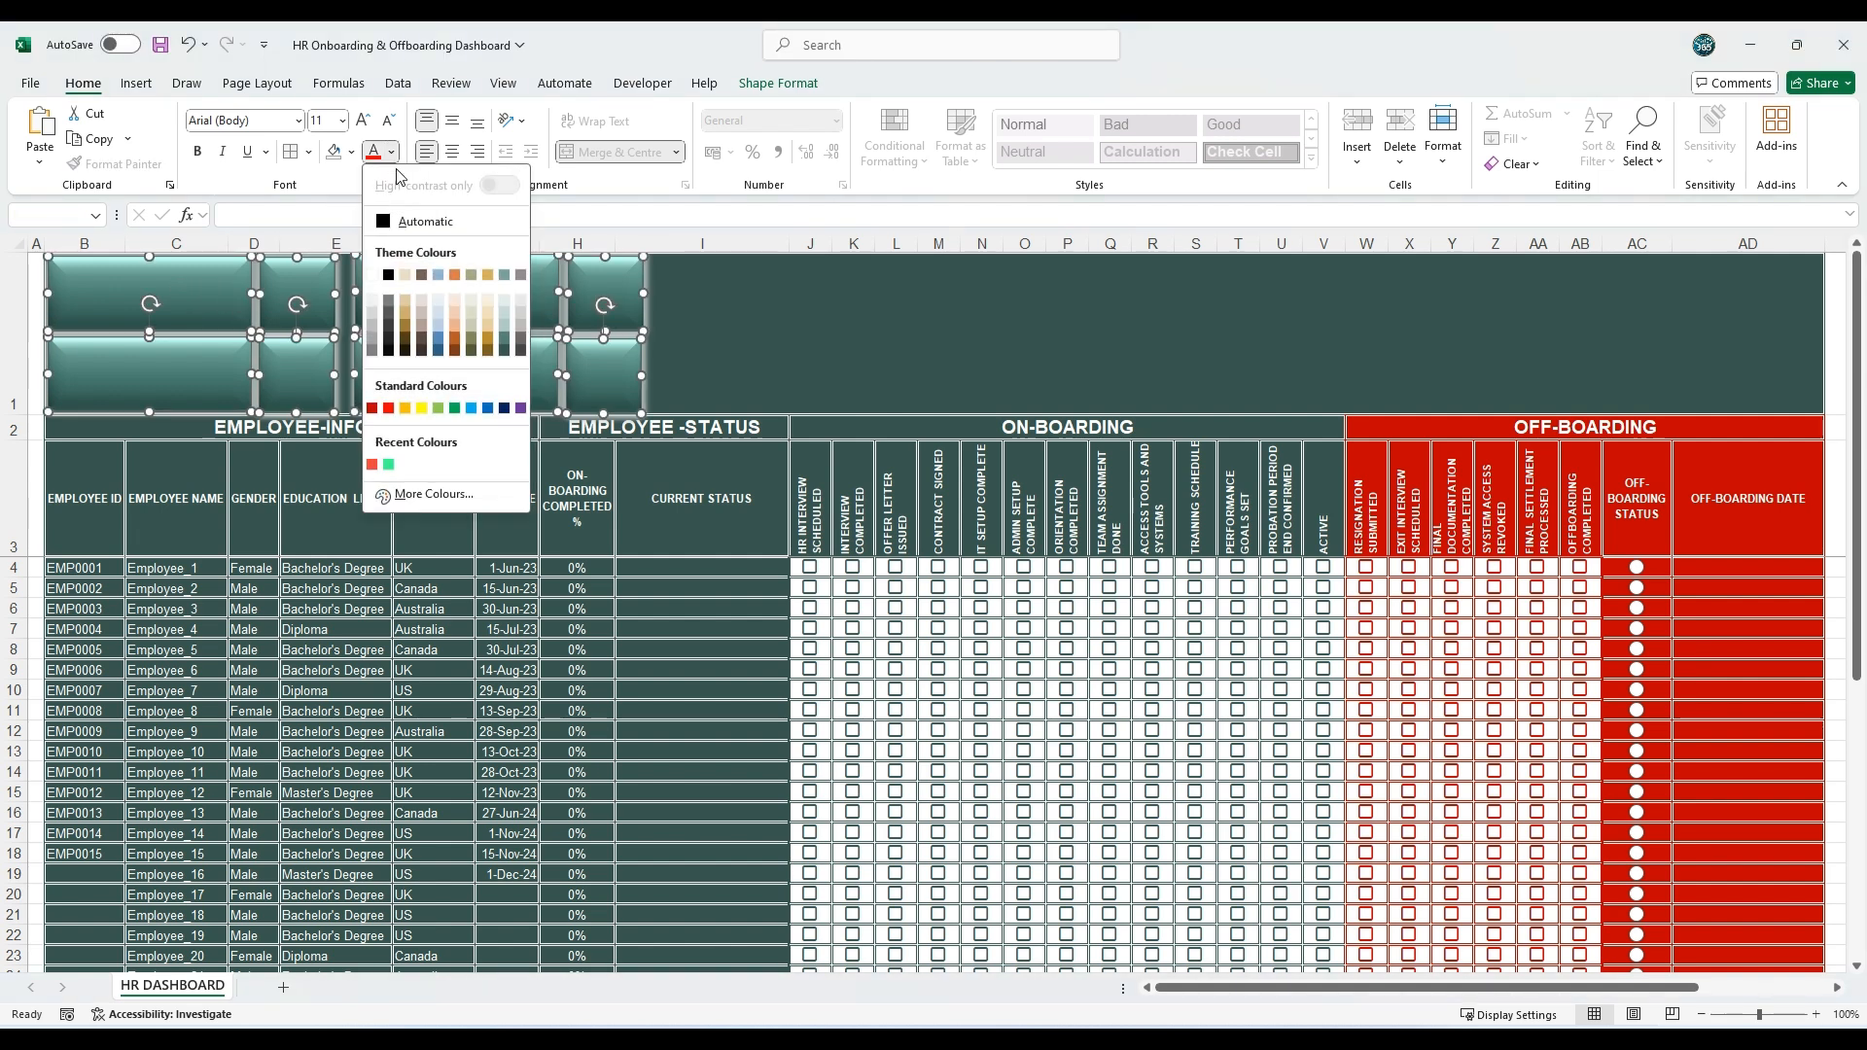
click(375, 277)
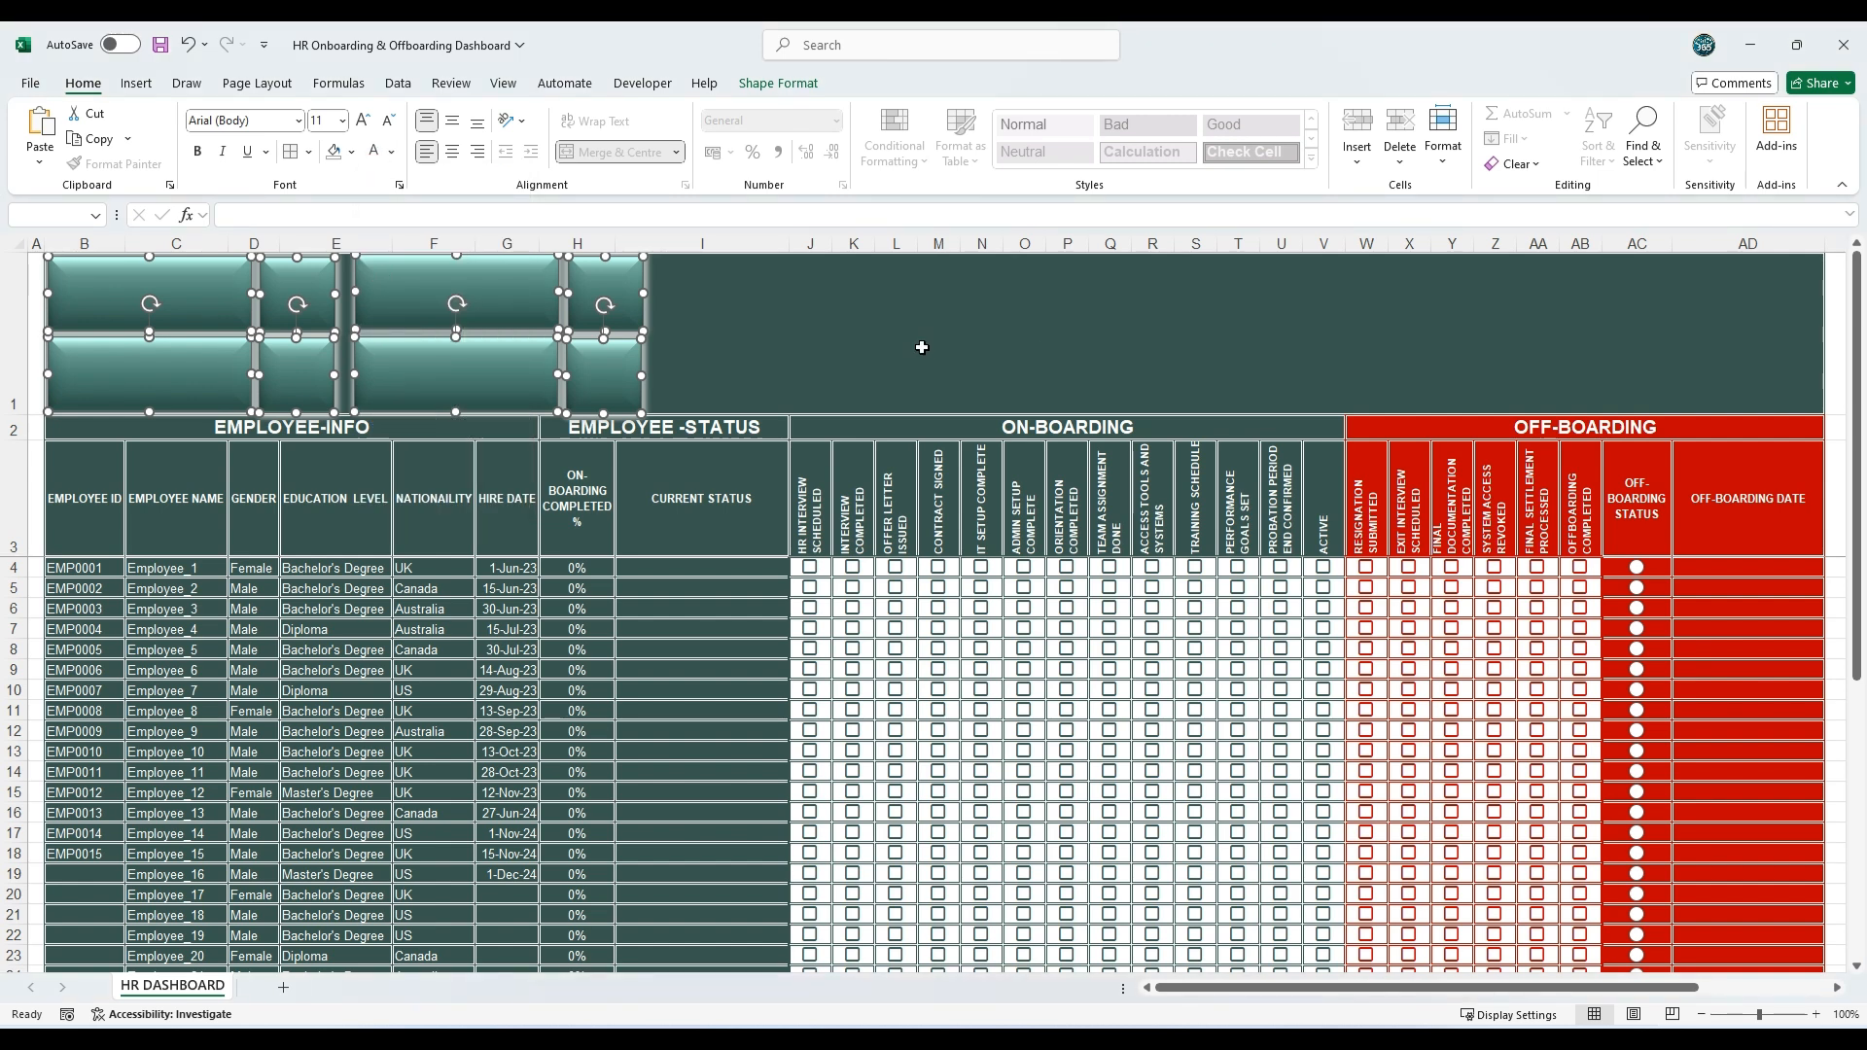
Step: Centre the text of all banner shapes horizontally and vertically, and set their font to DAGGERSQUARE at size 12
click(452, 151)
click(452, 119)
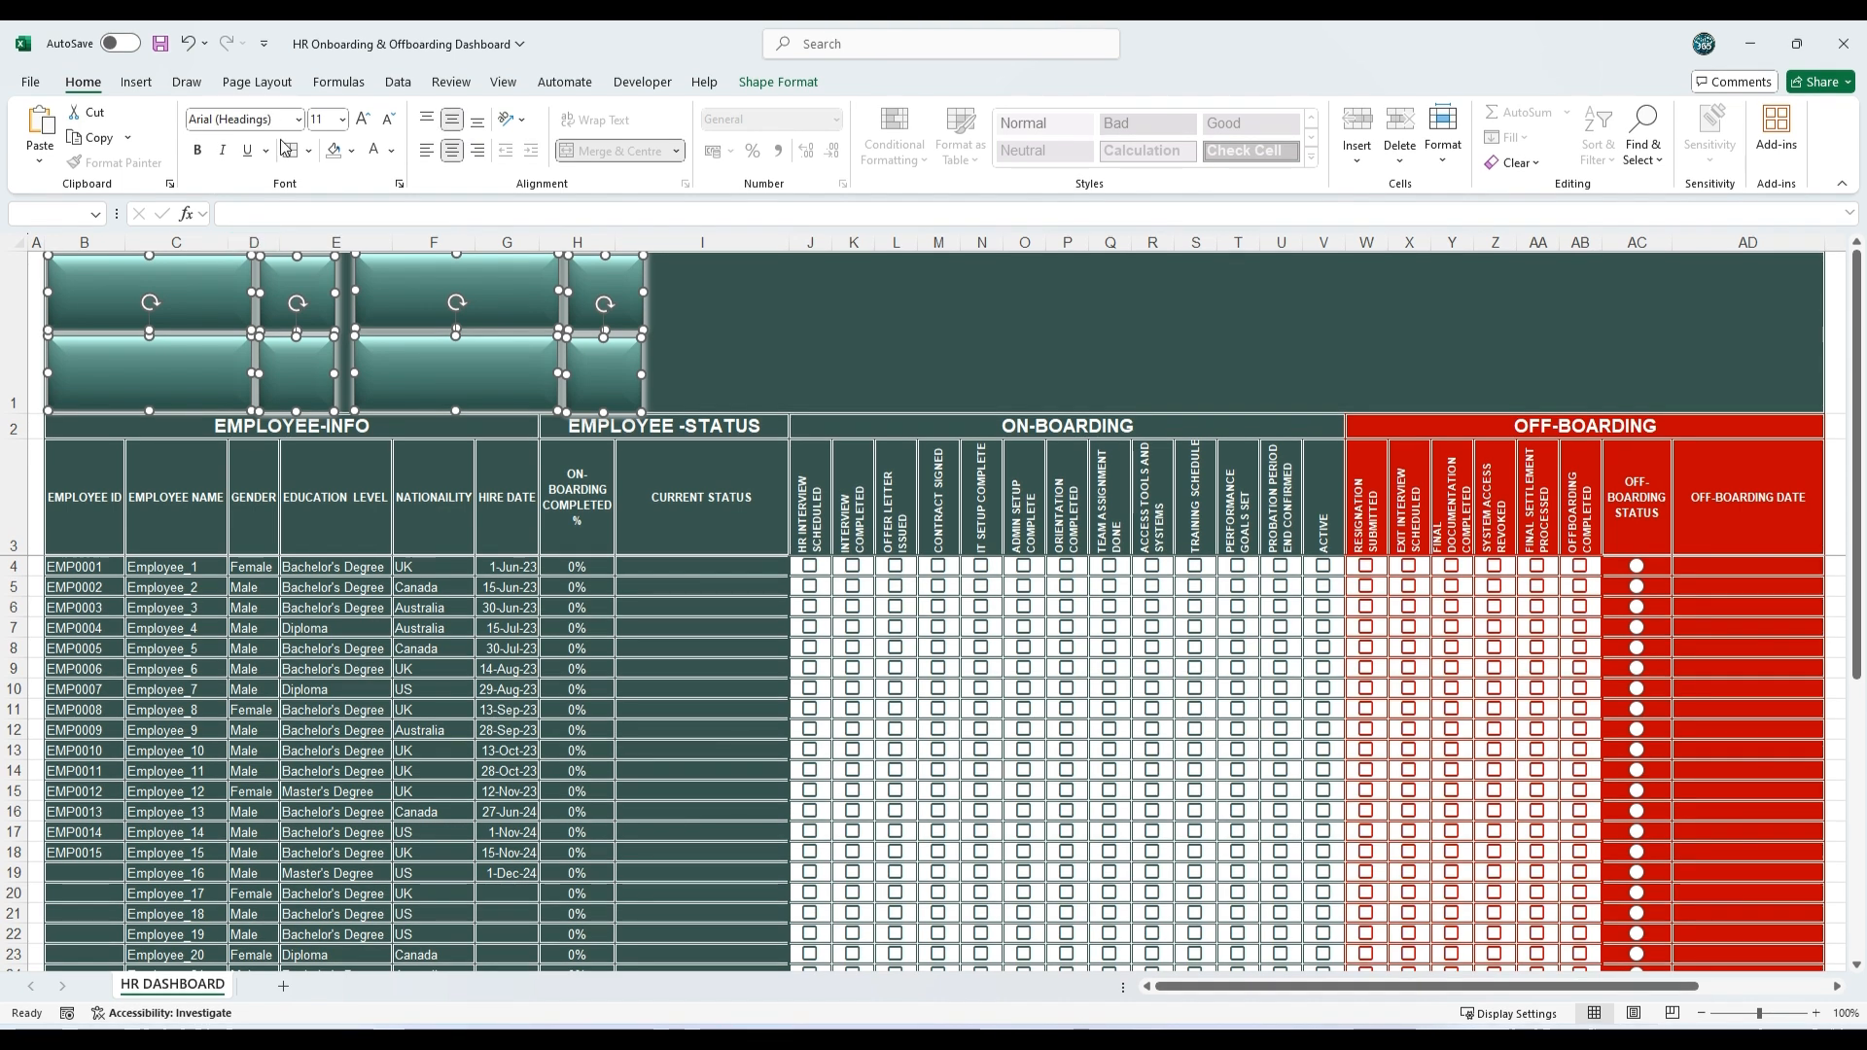
click(368, 122)
click(298, 119)
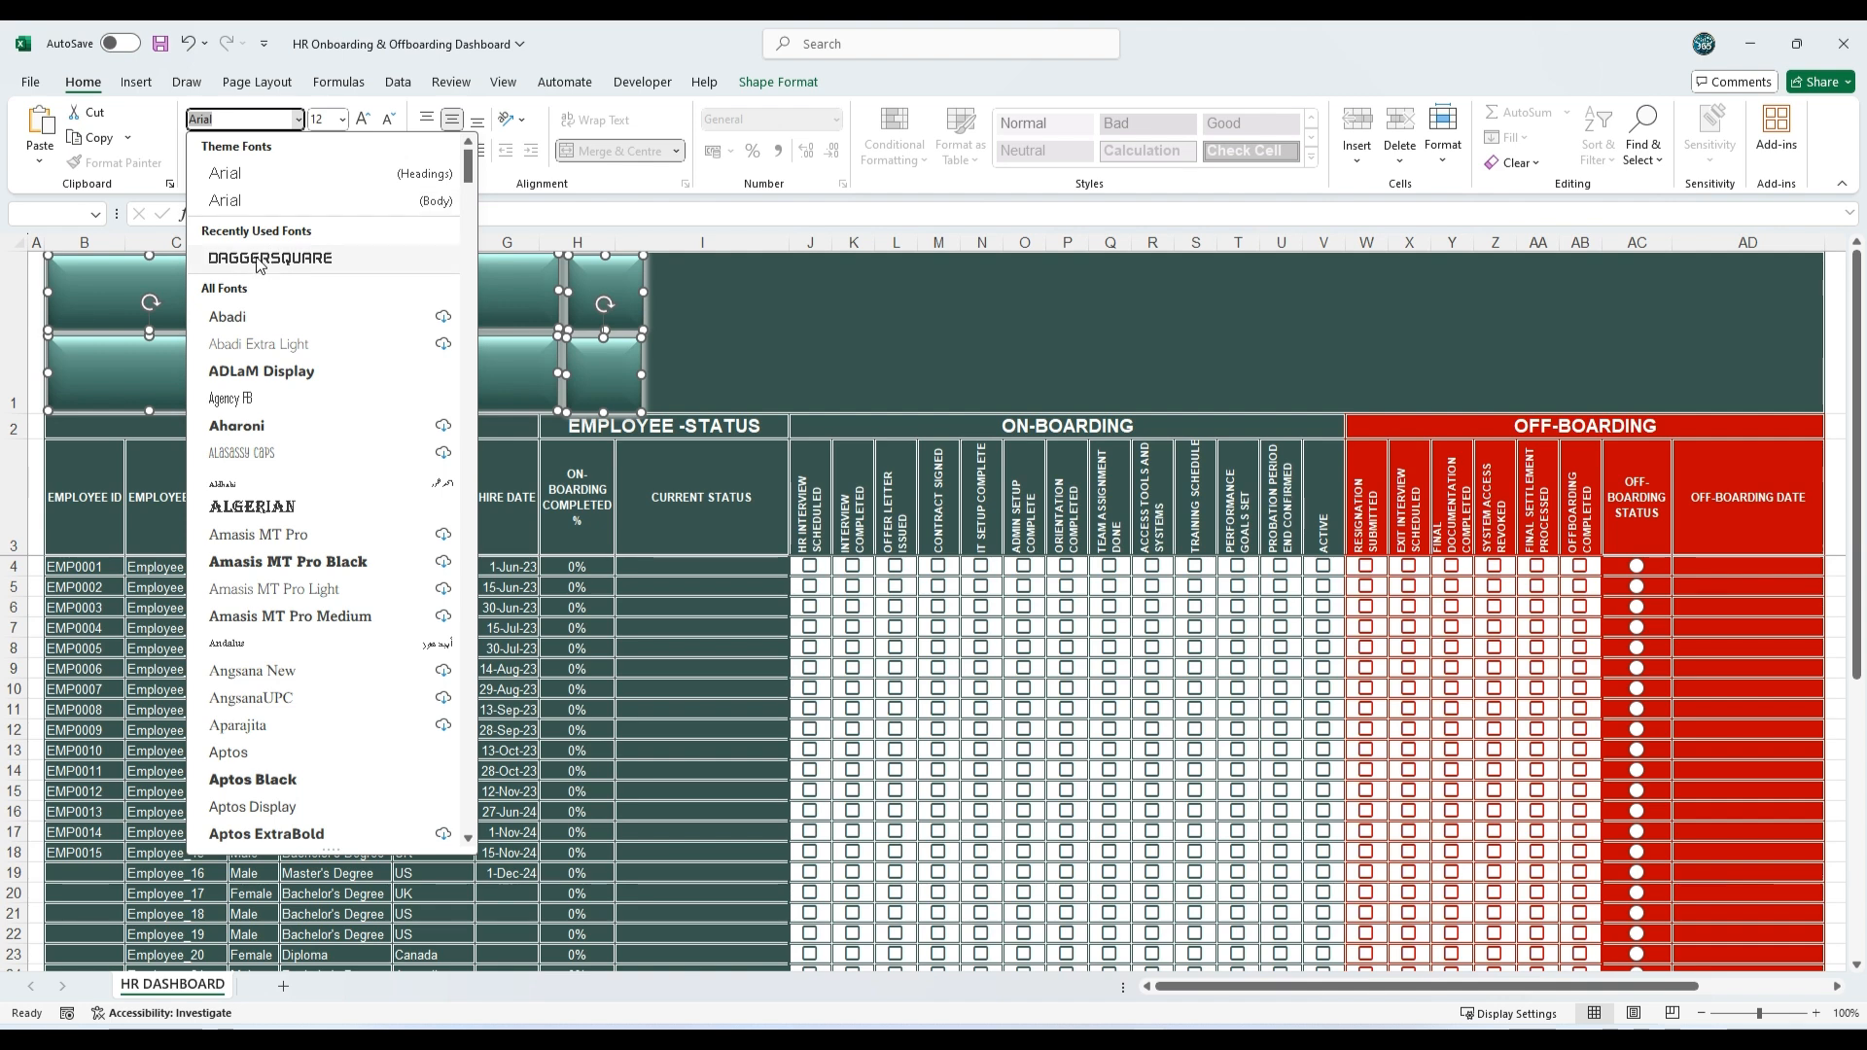
click(258, 260)
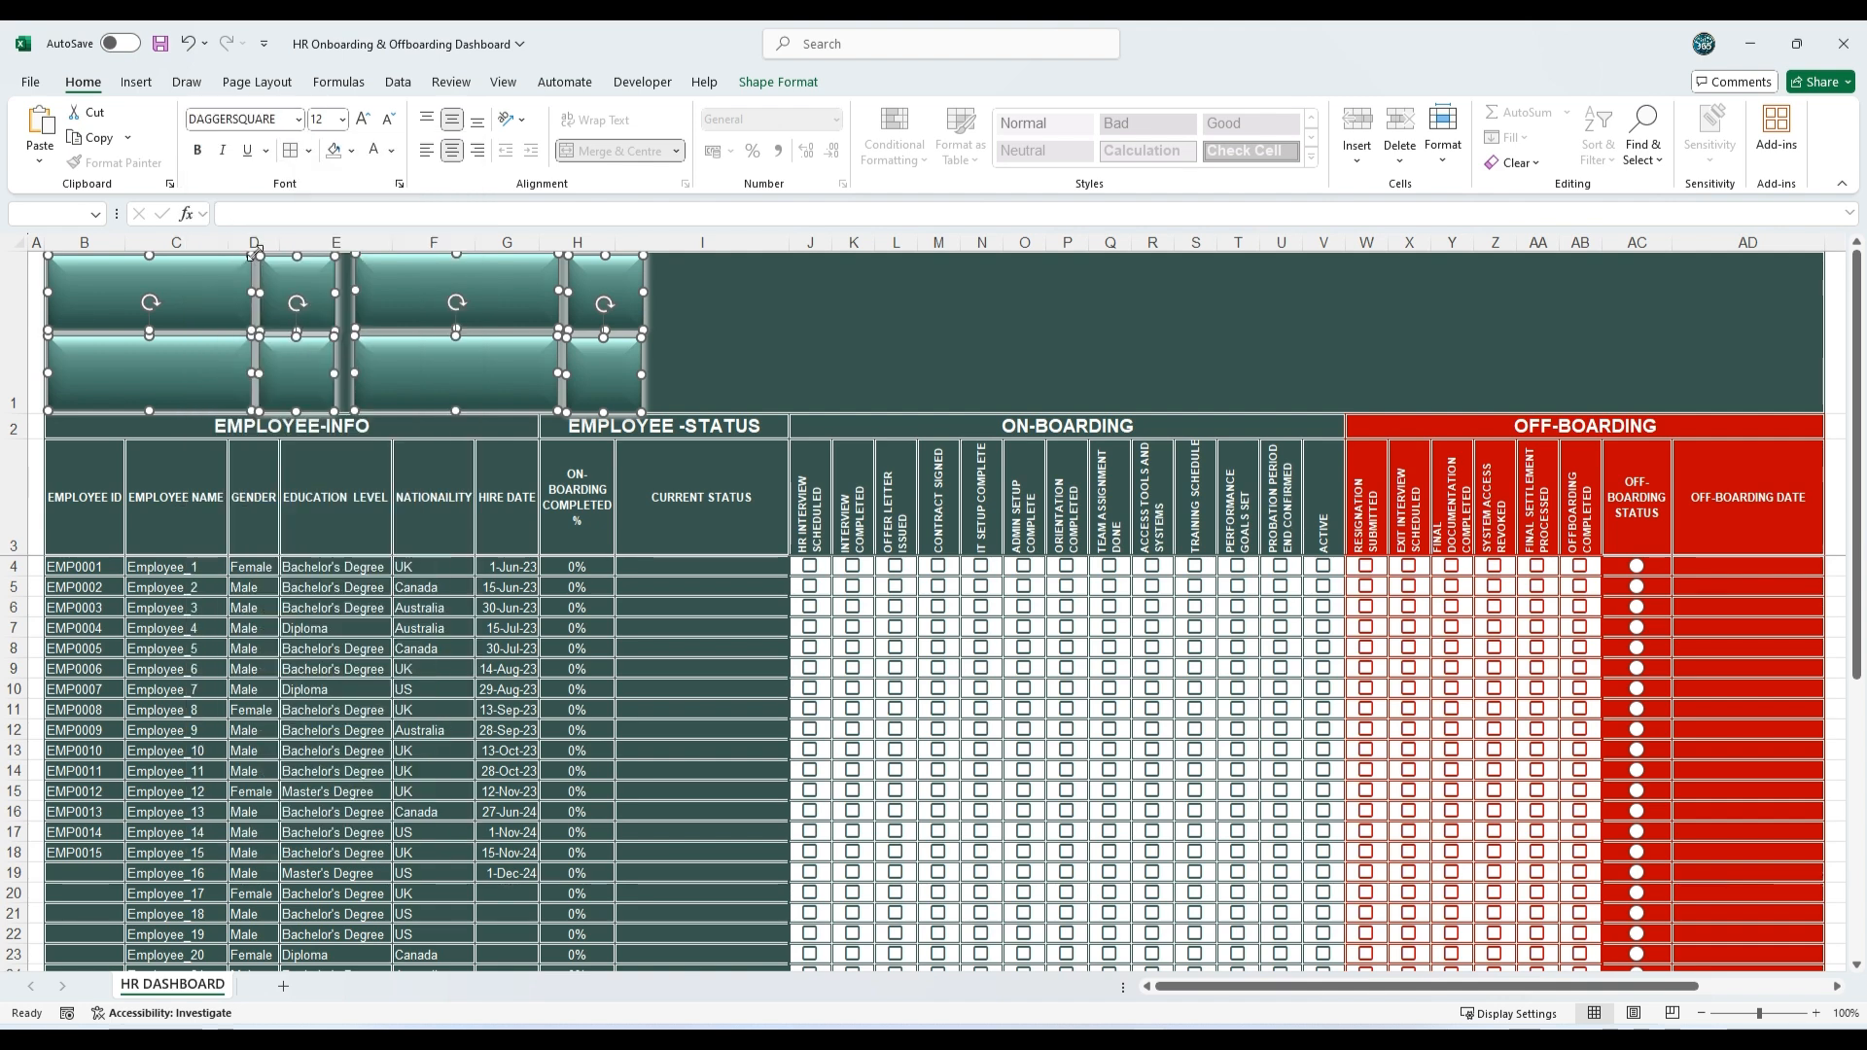
Step: Paste the label TOTAL ACTIVE EMPLOYEE into the first wide rectangle, using the shape's own text formatting
right_click(168, 292)
click(234, 459)
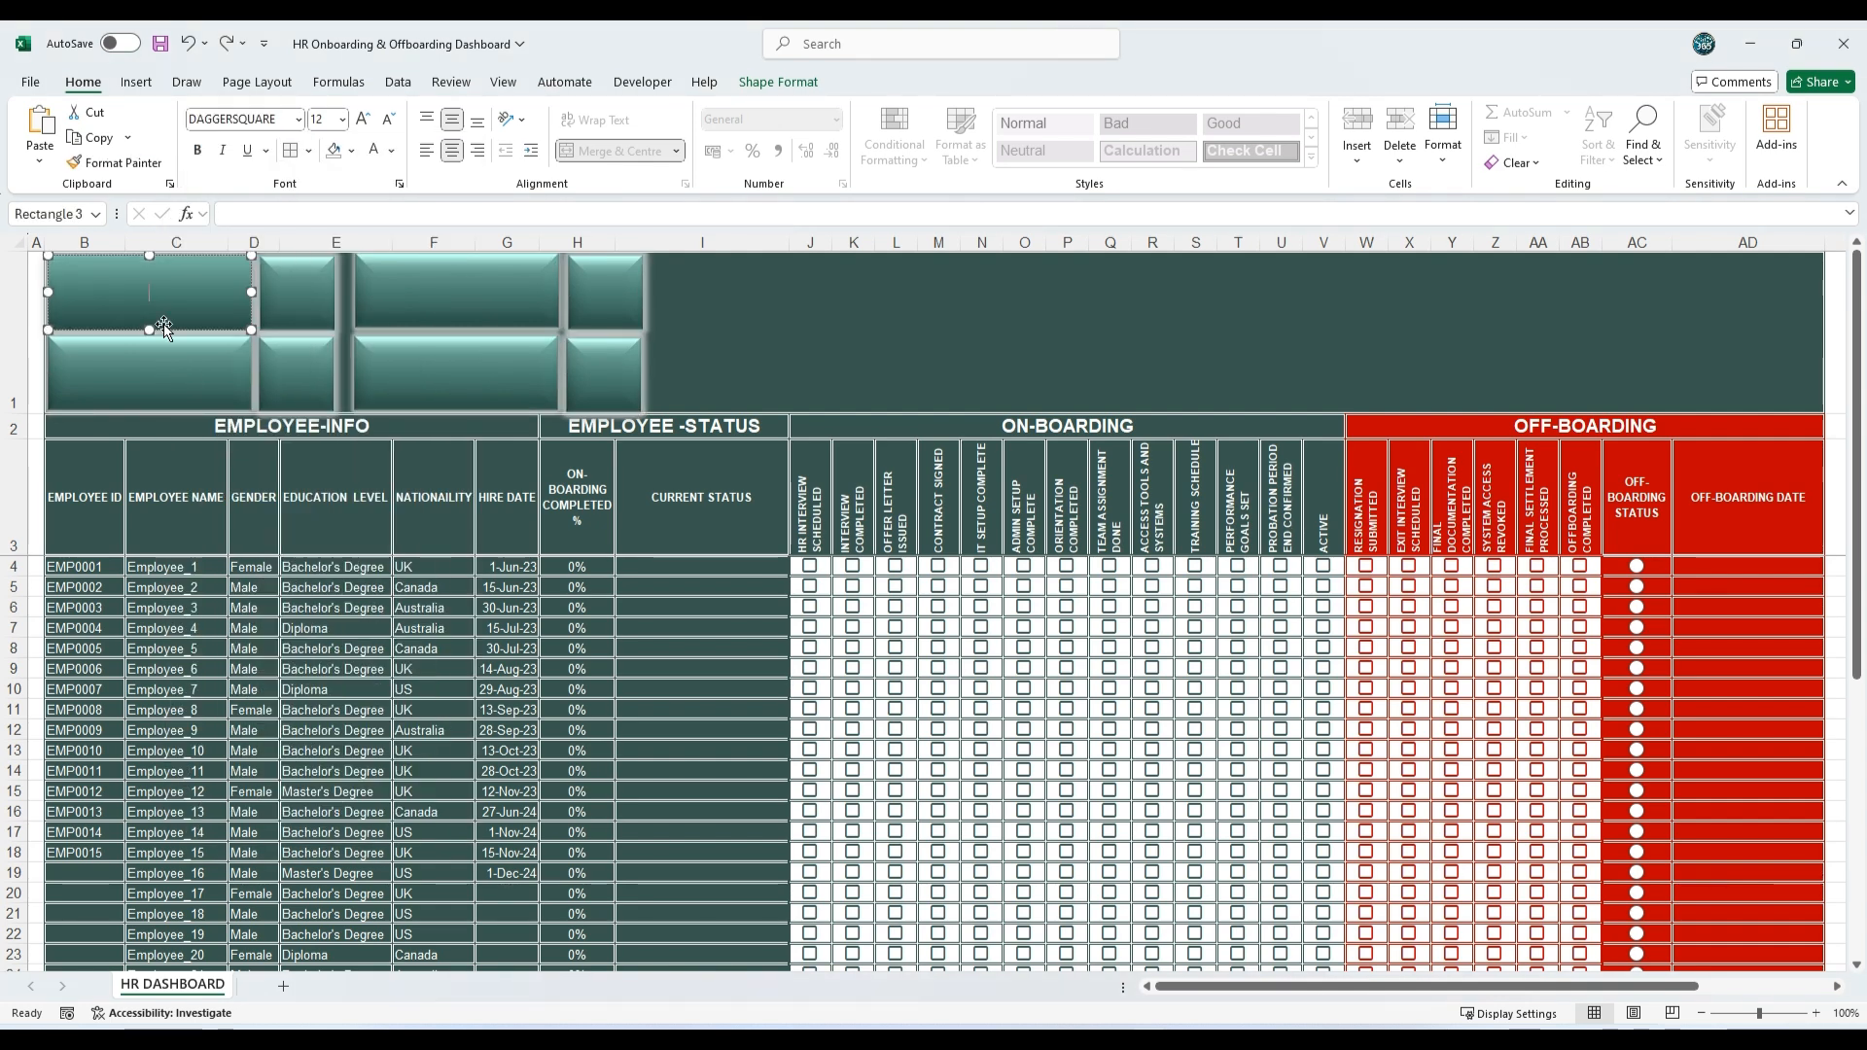
key(ctrl+v)
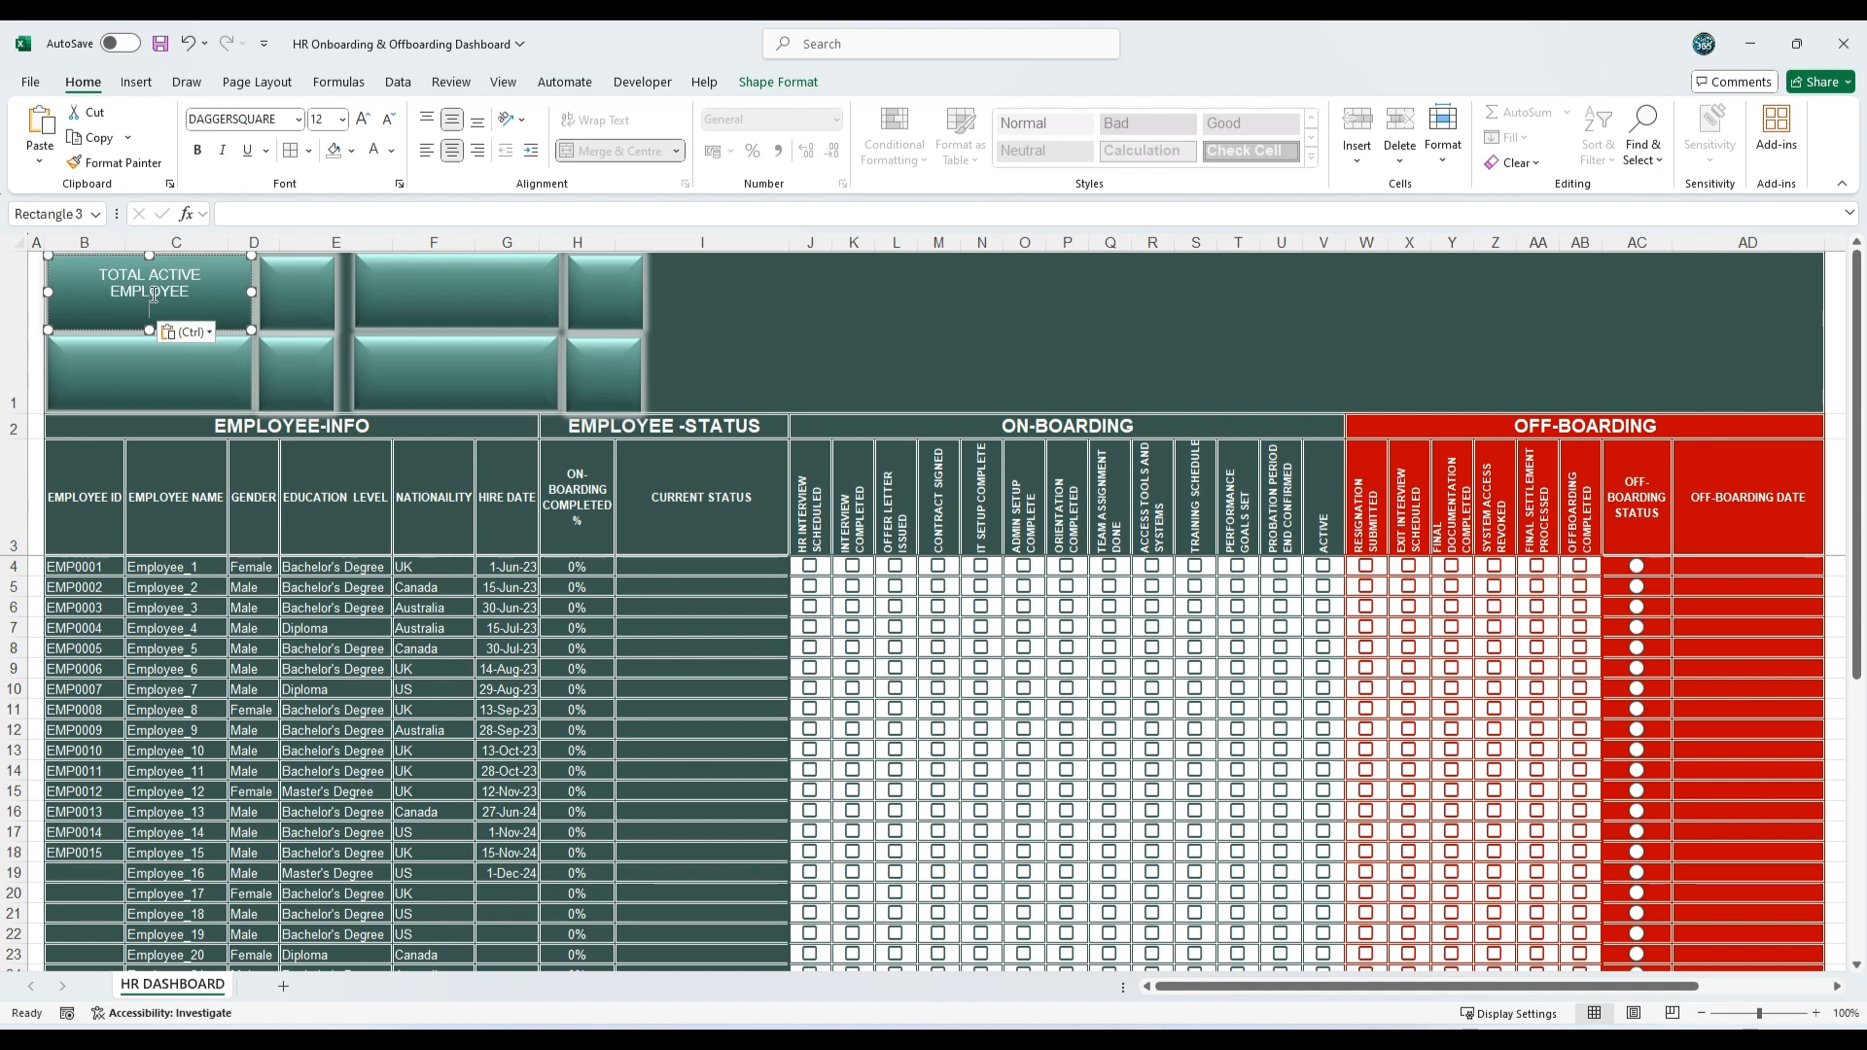
click(185, 331)
click(231, 388)
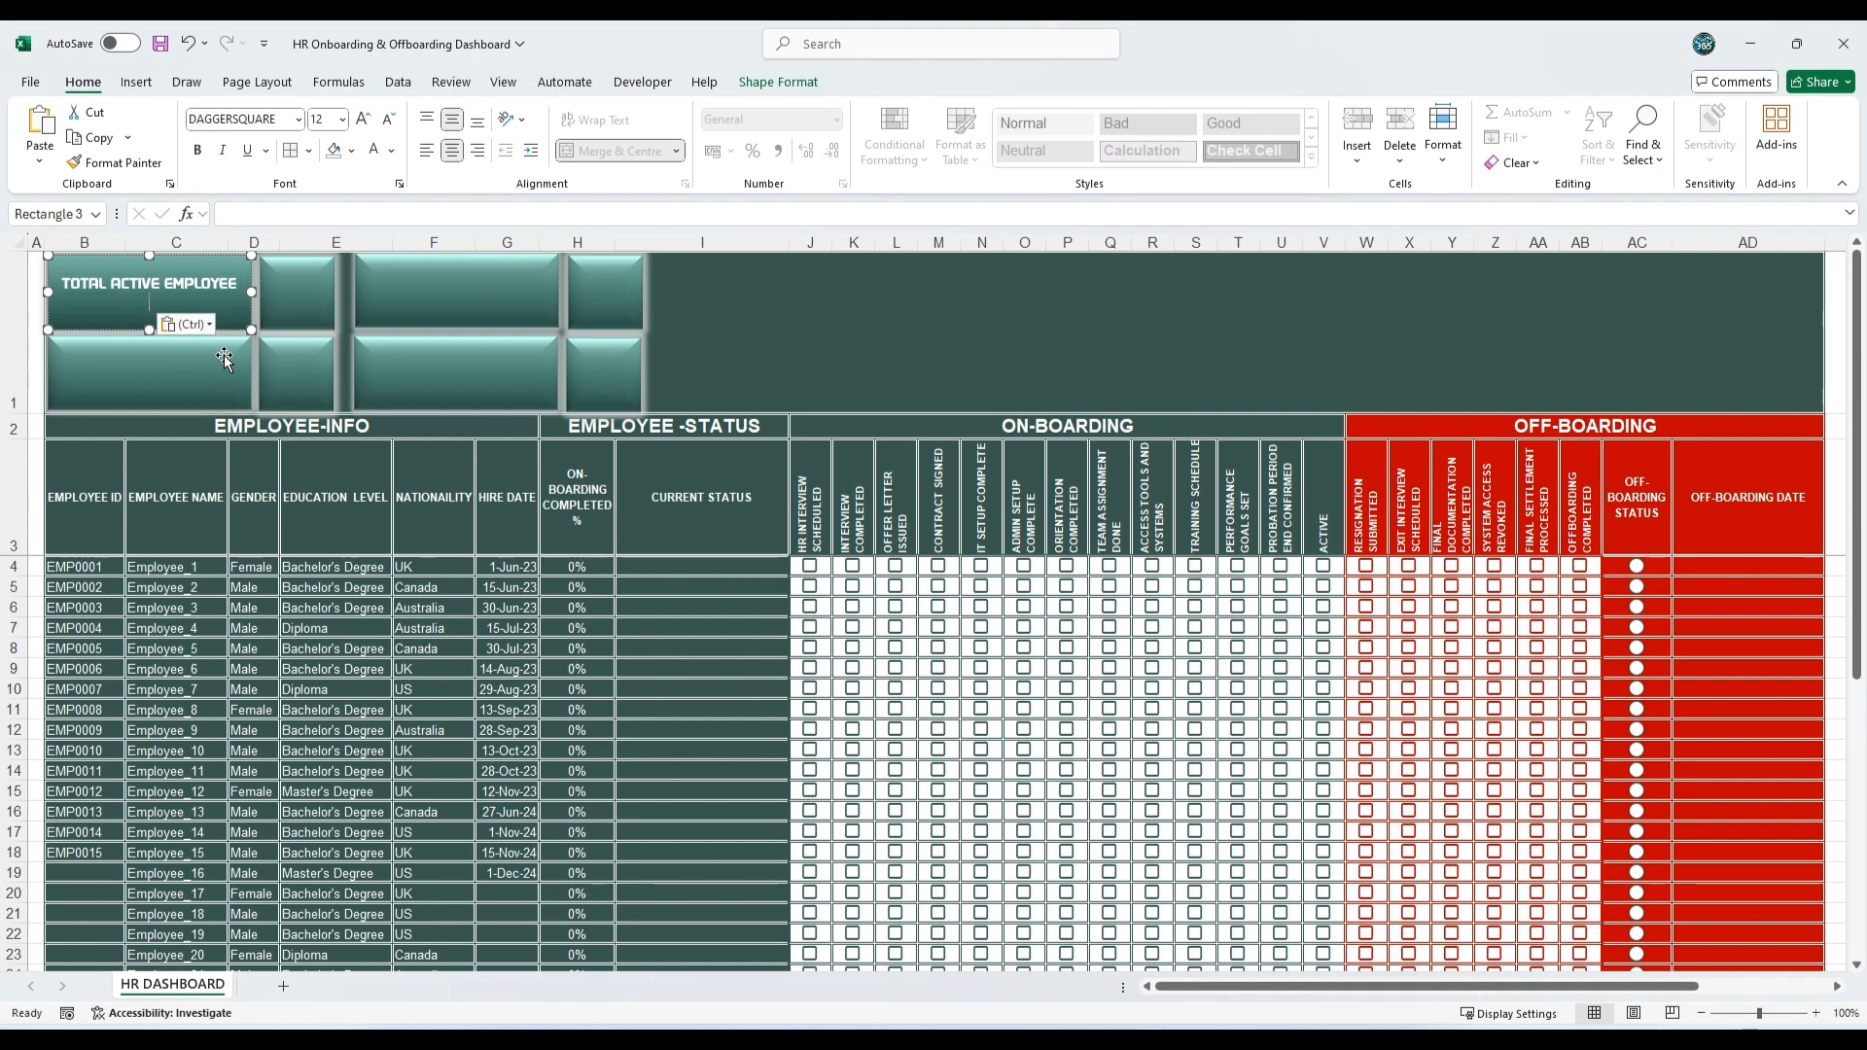
Step: Paste the label ATTRITION COUNT into the wide rectangle below TOTAL ACTIVE EMPLOYEE, using the shape's own text formatting
click(222, 355)
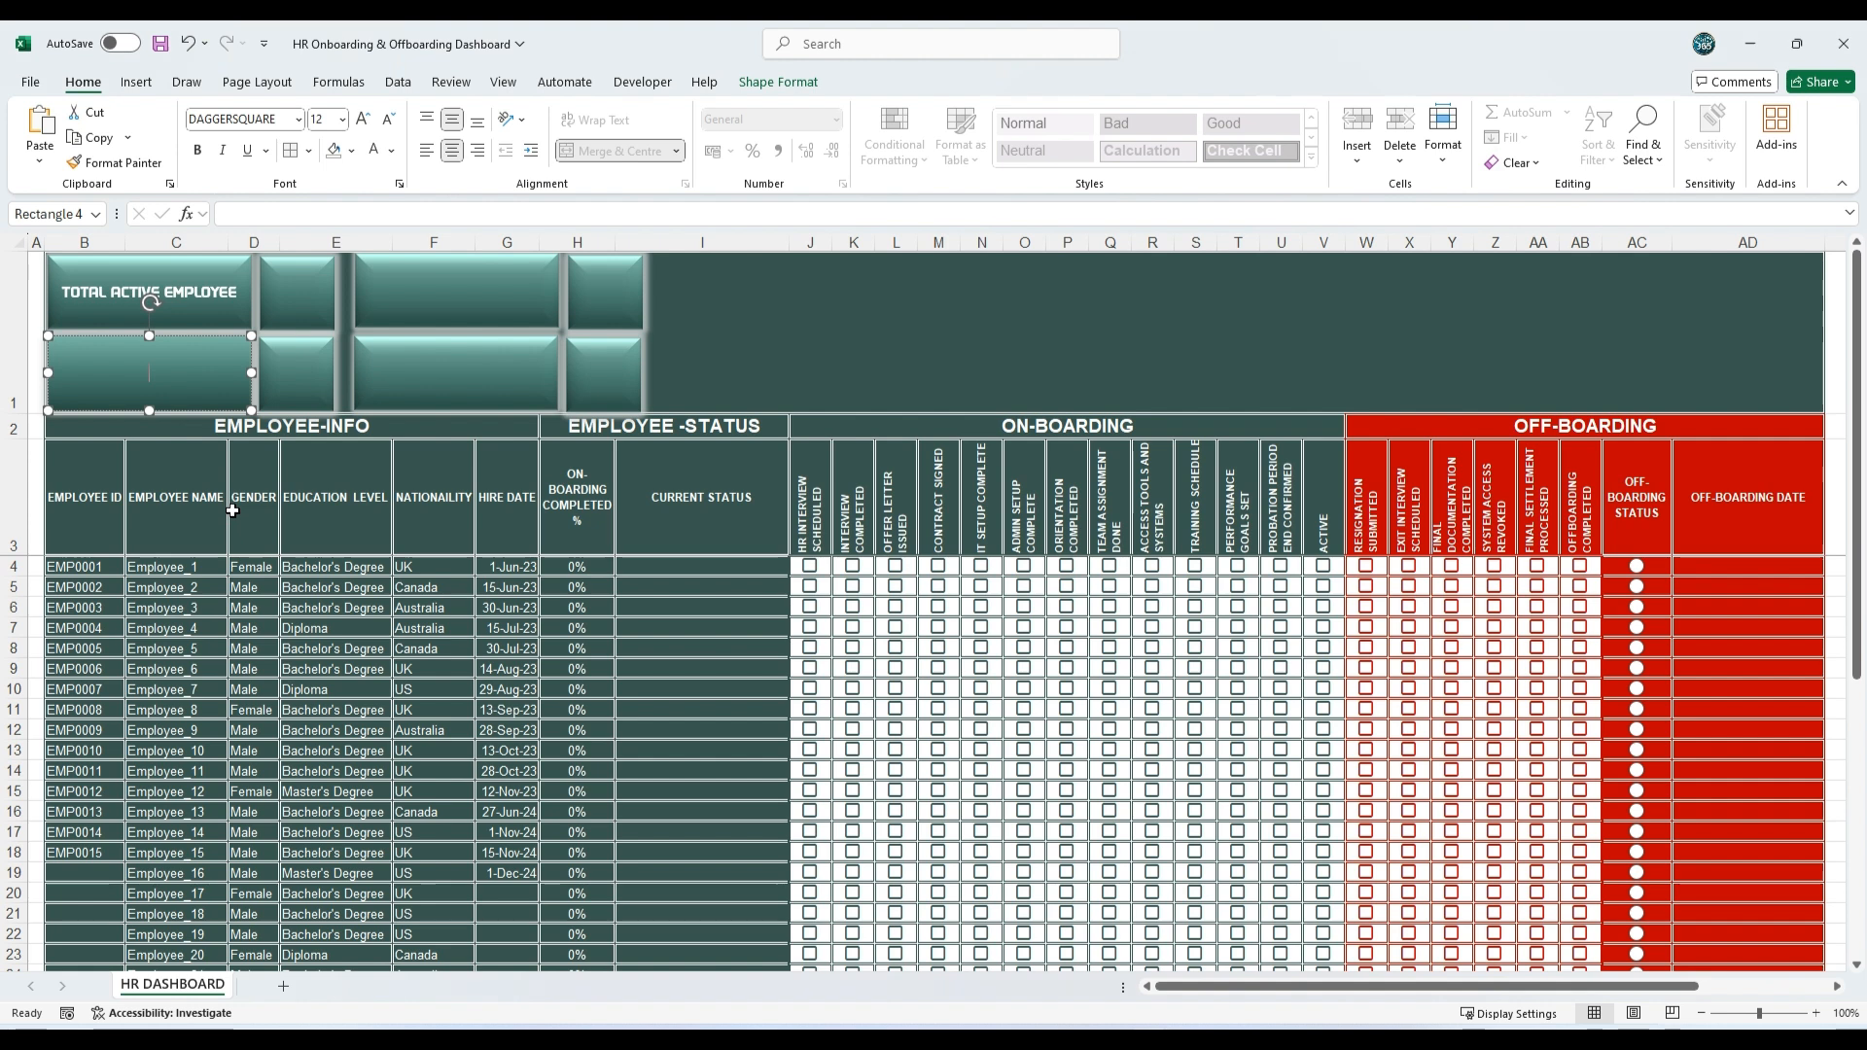
text(ATTRITION COUNT)
click(269, 401)
click(293, 450)
Step: Label the second pair of wide rectangles MALE and FEMALE, using the shapes' own text formatting
click(489, 302)
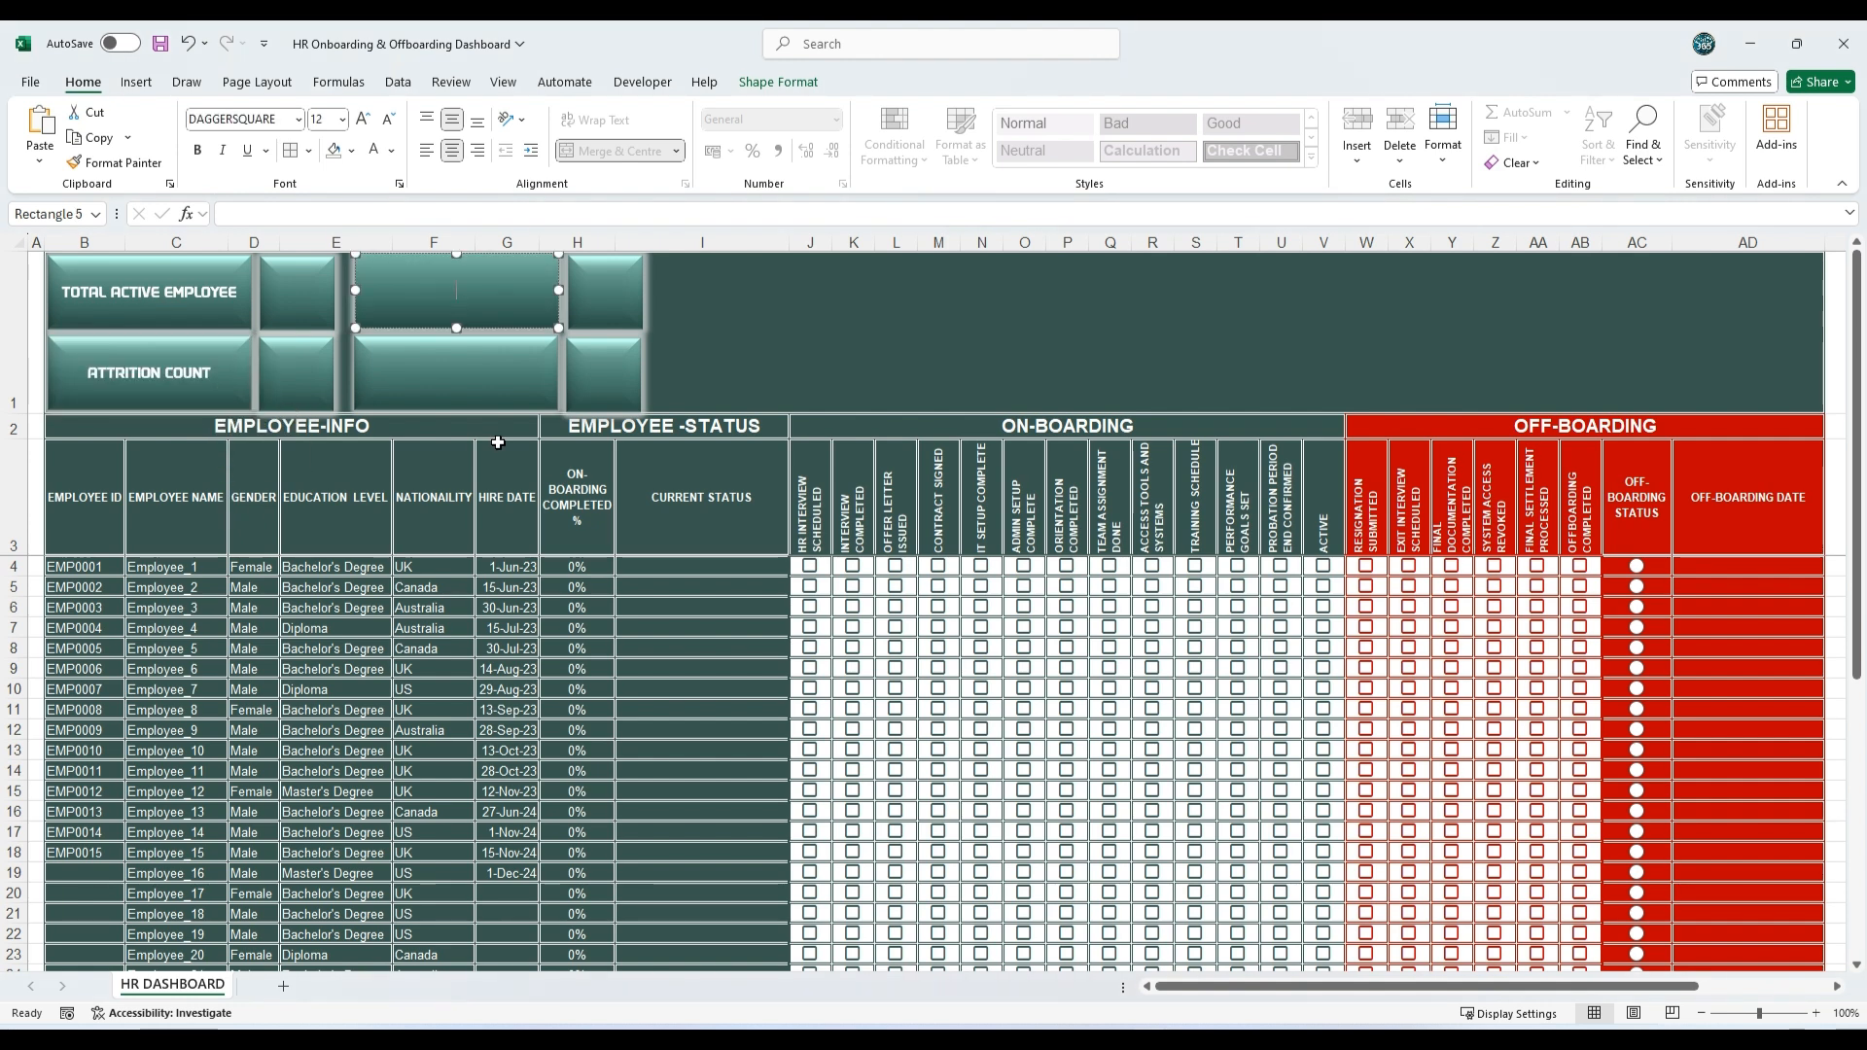
text(MALE)
click(494, 321)
click(507, 372)
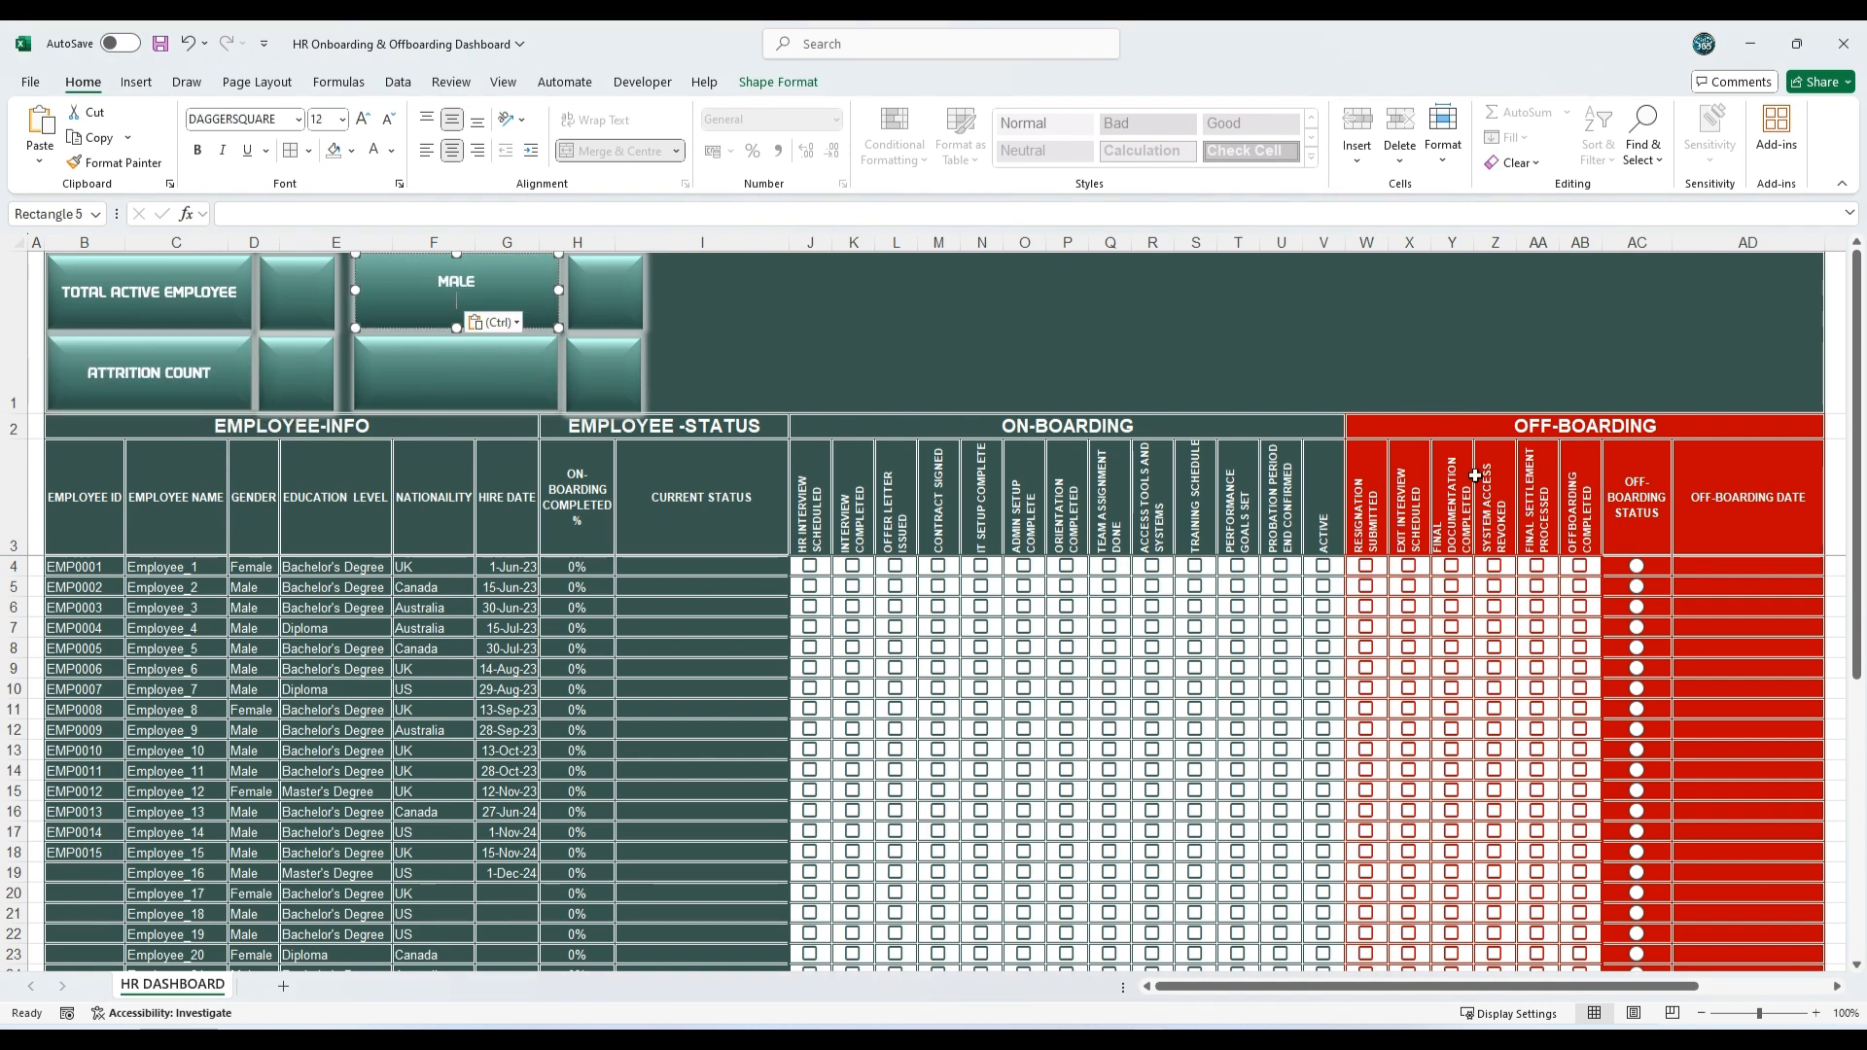
click(530, 394)
text(FEMALE)
click(855, 375)
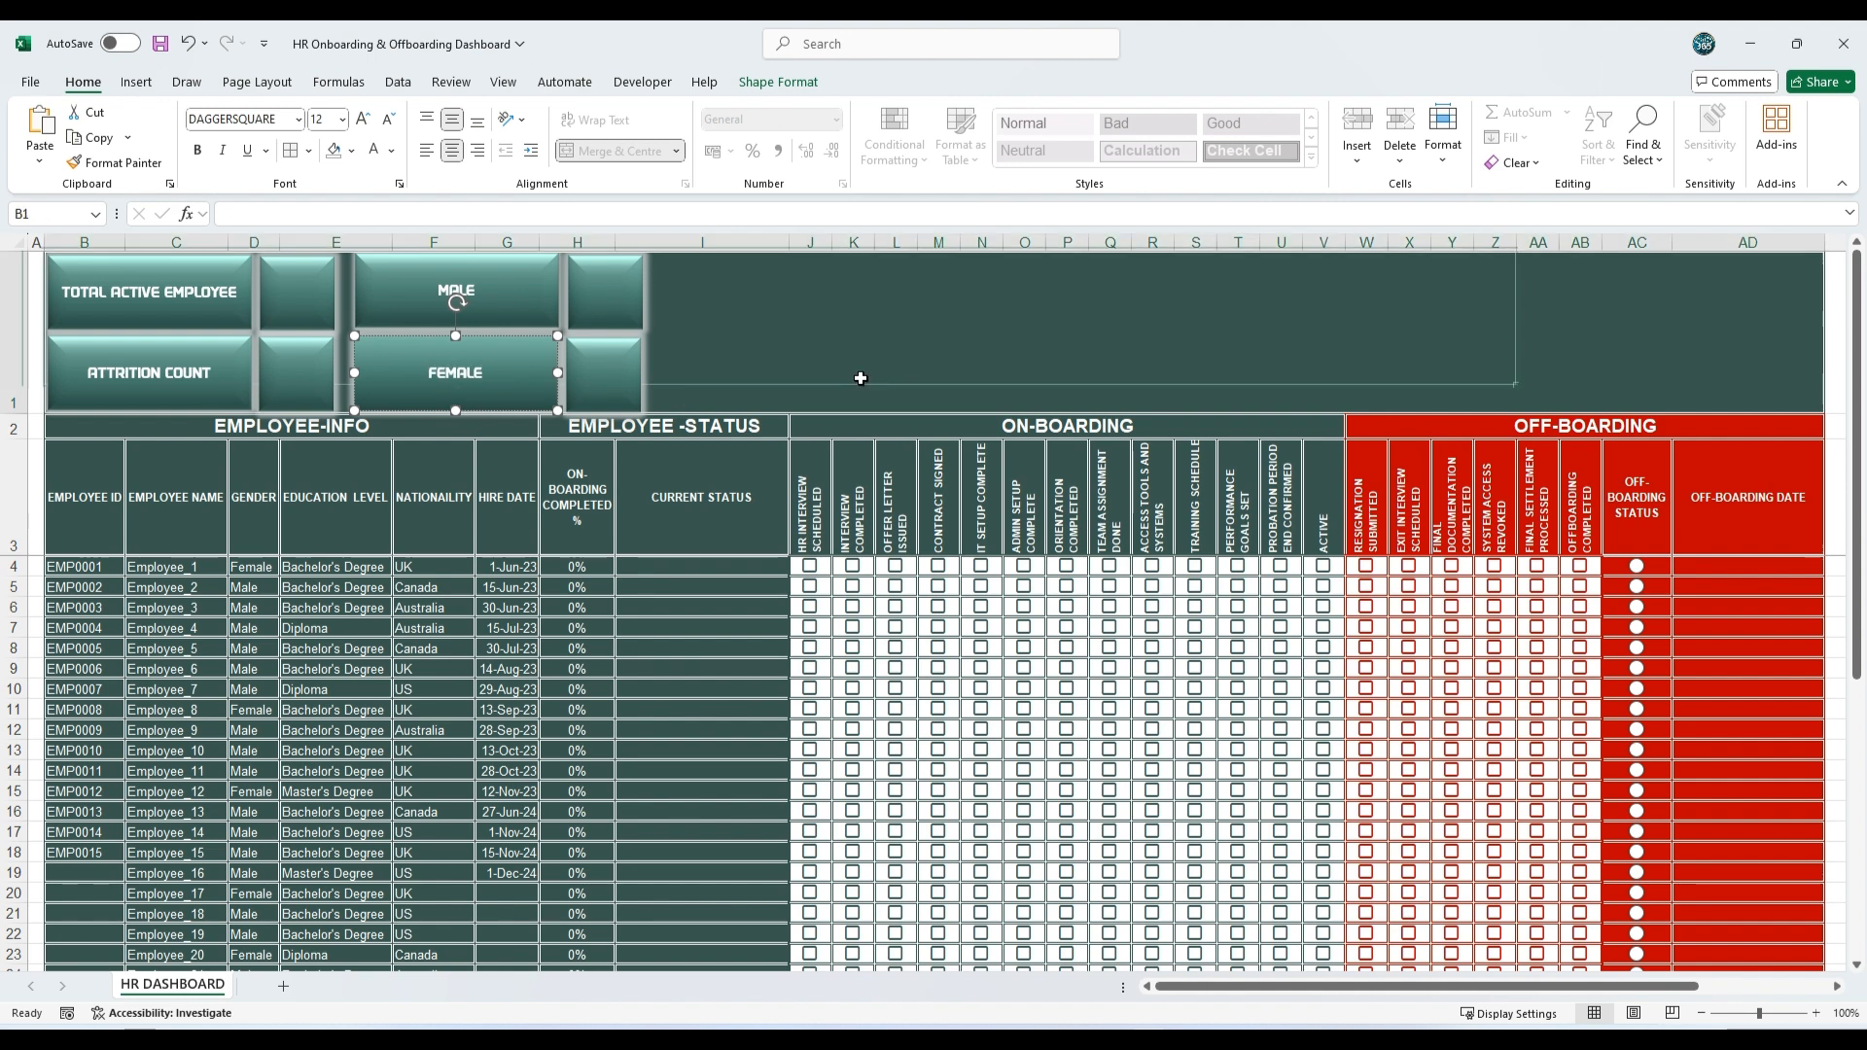
key(alt+Tab)
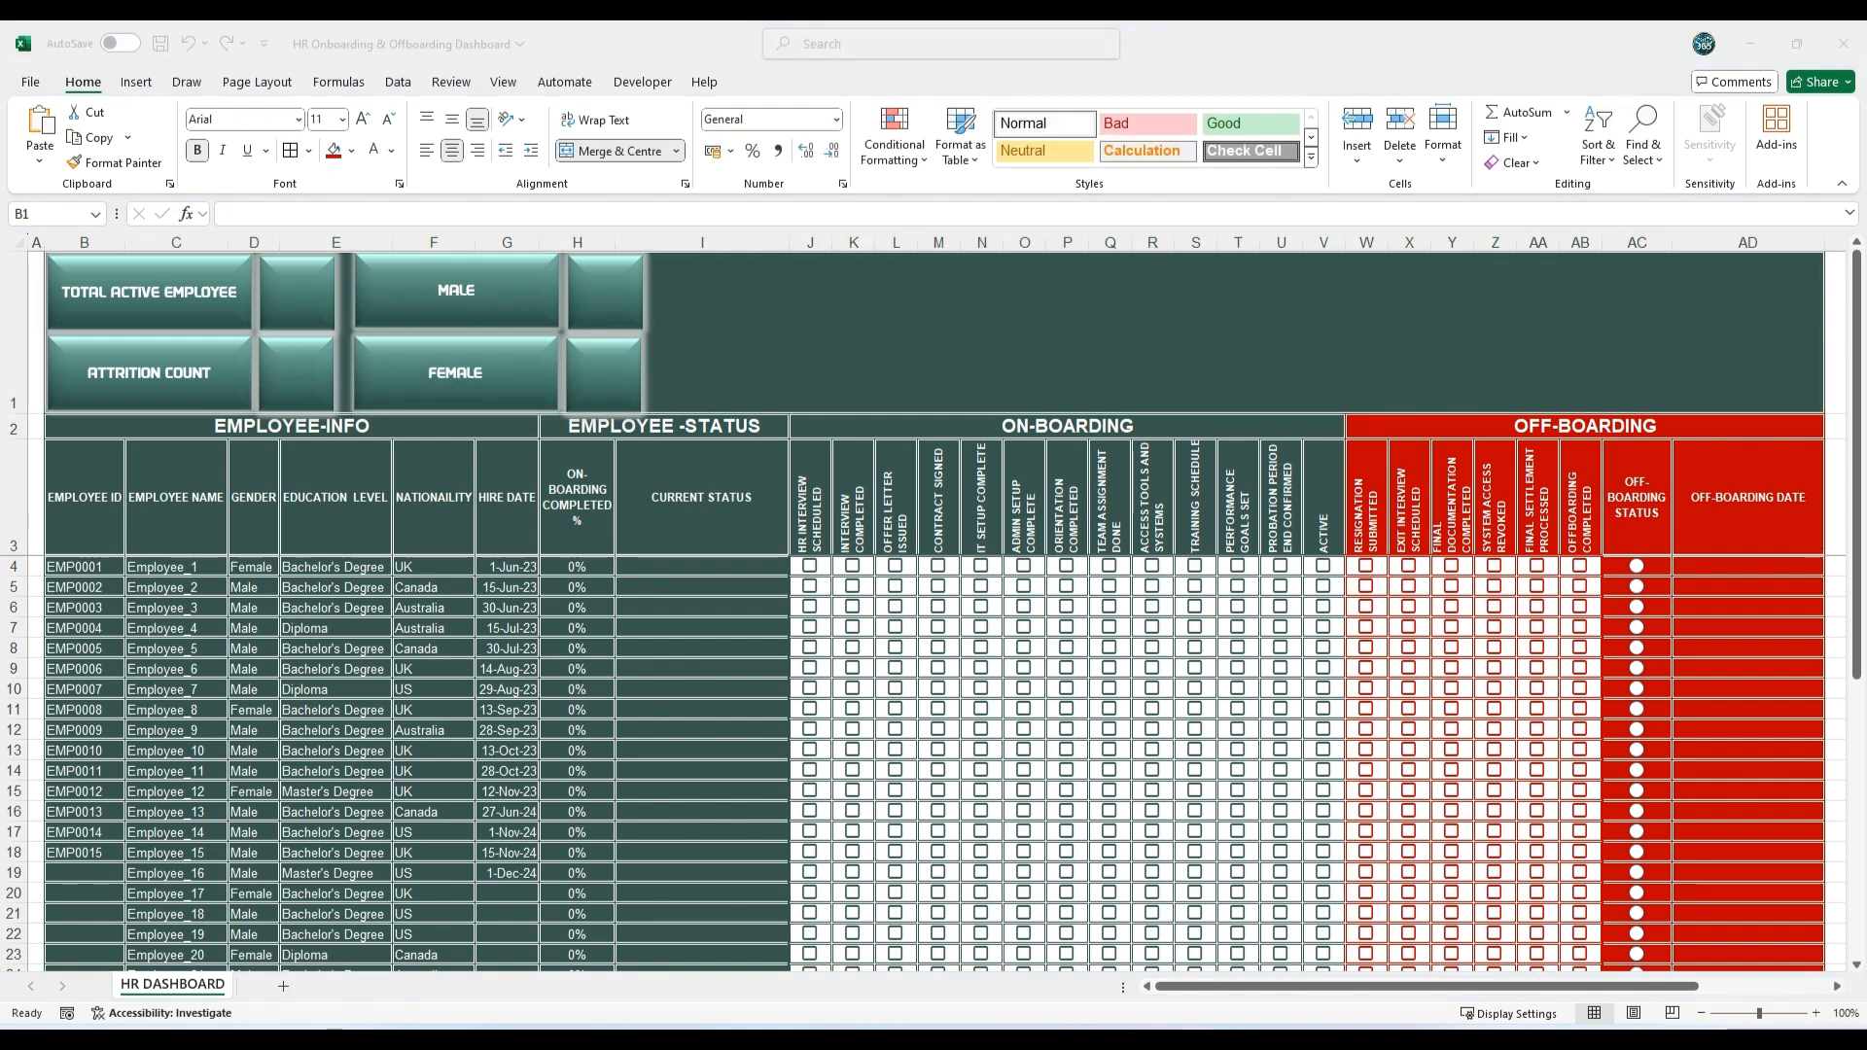
key(alt+Tab)
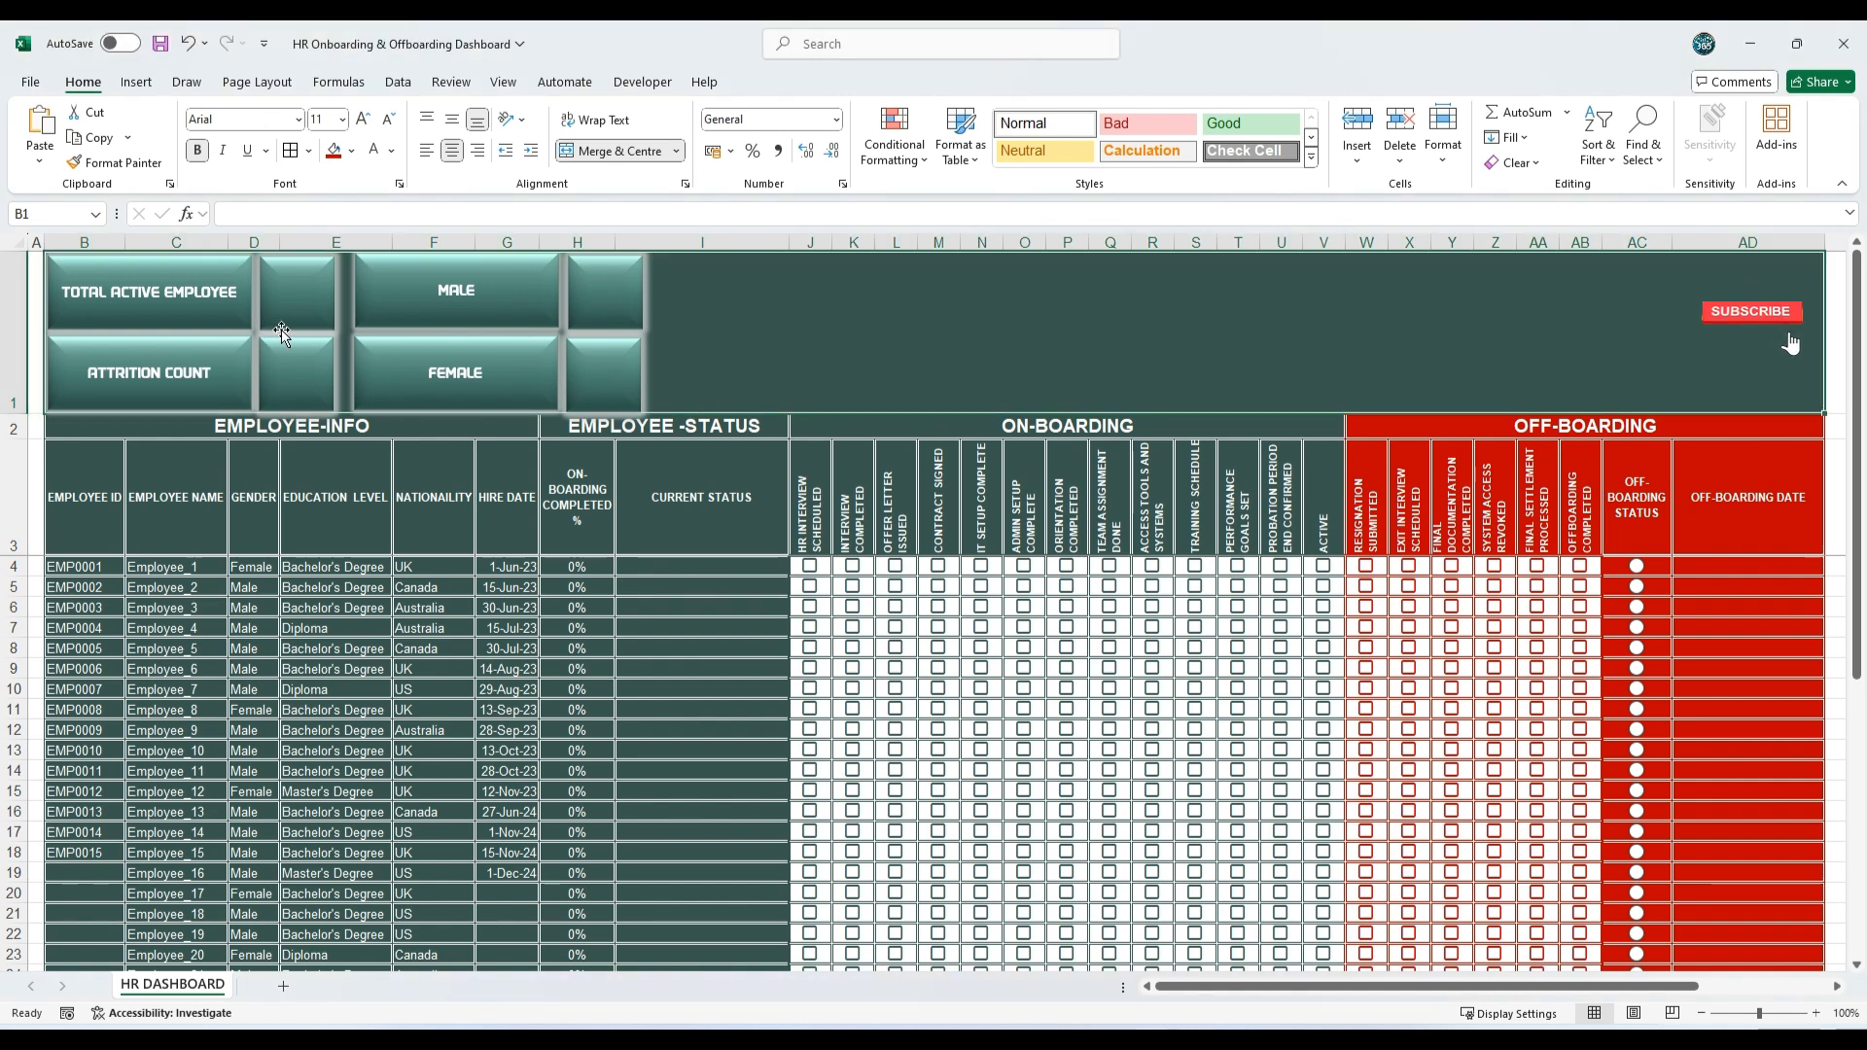
Step: Link the square beside TOTAL ACTIVE EMPLOYEE to the Total Active Employees figure with the formula =$AH$4
click(292, 294)
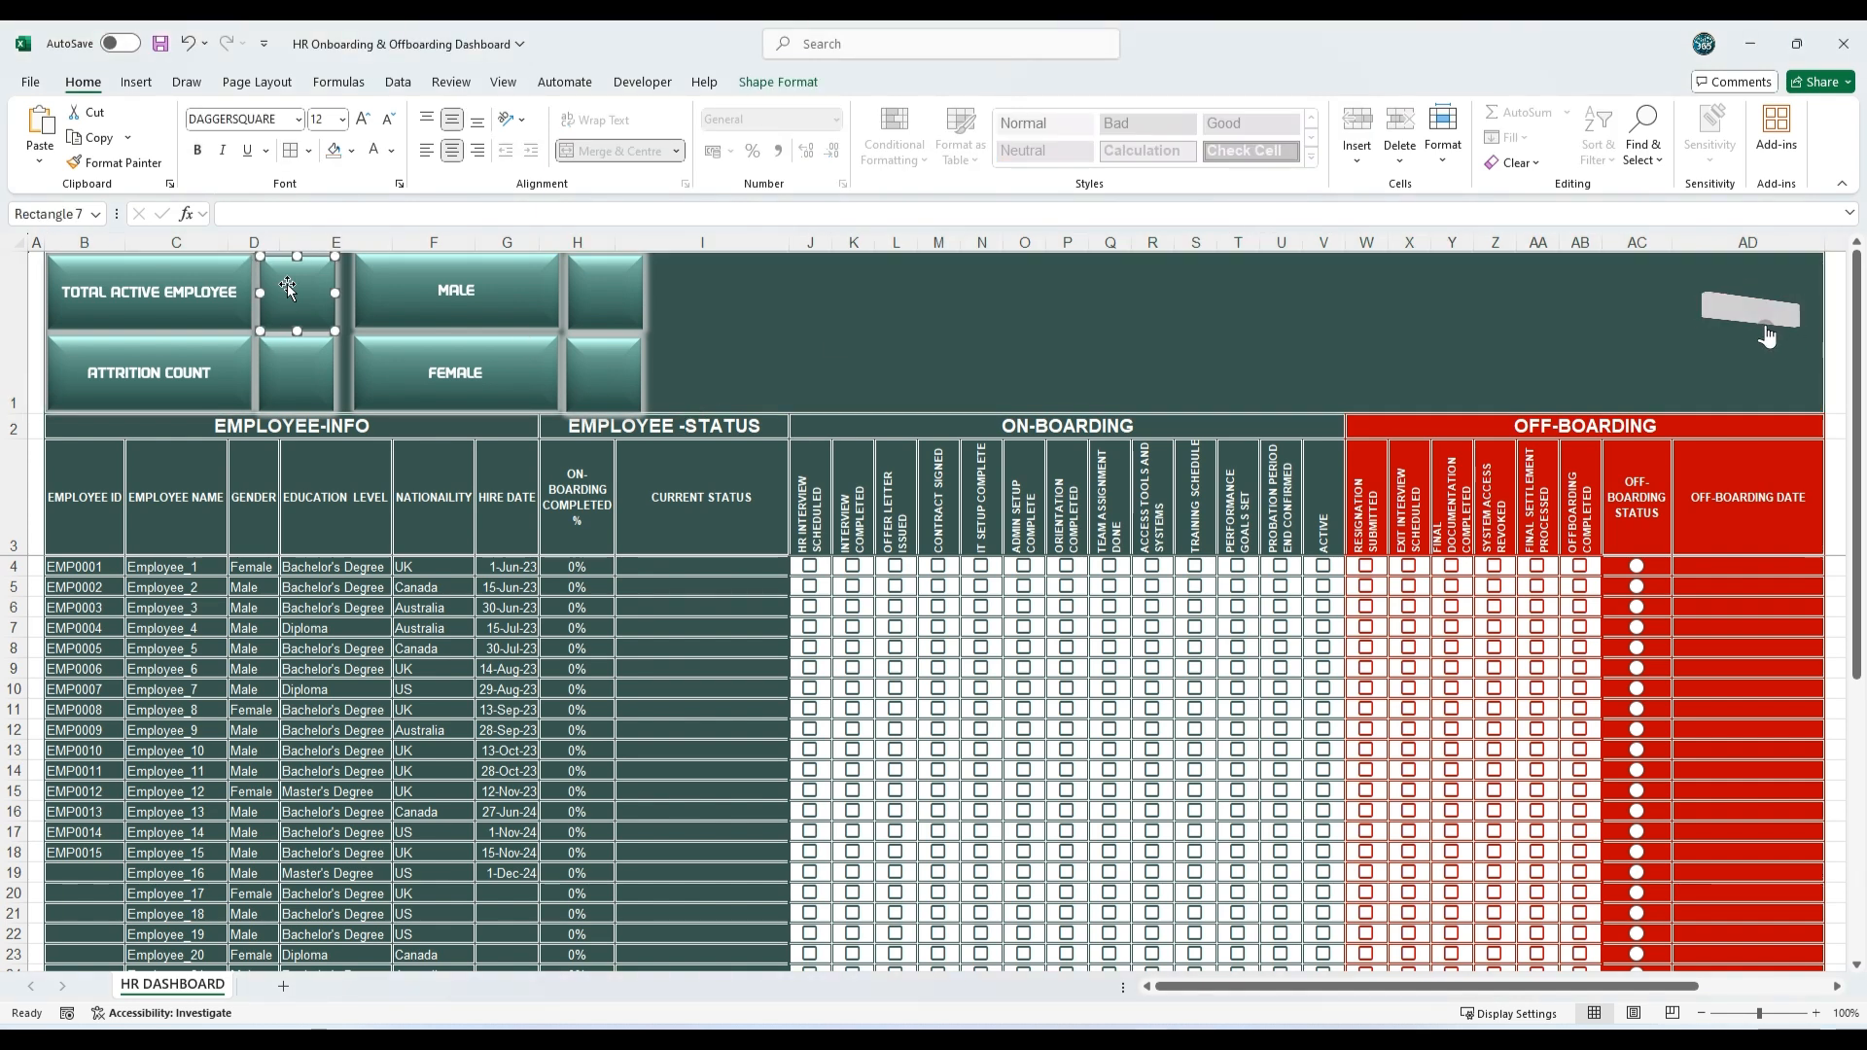
click(228, 212)
text(=)
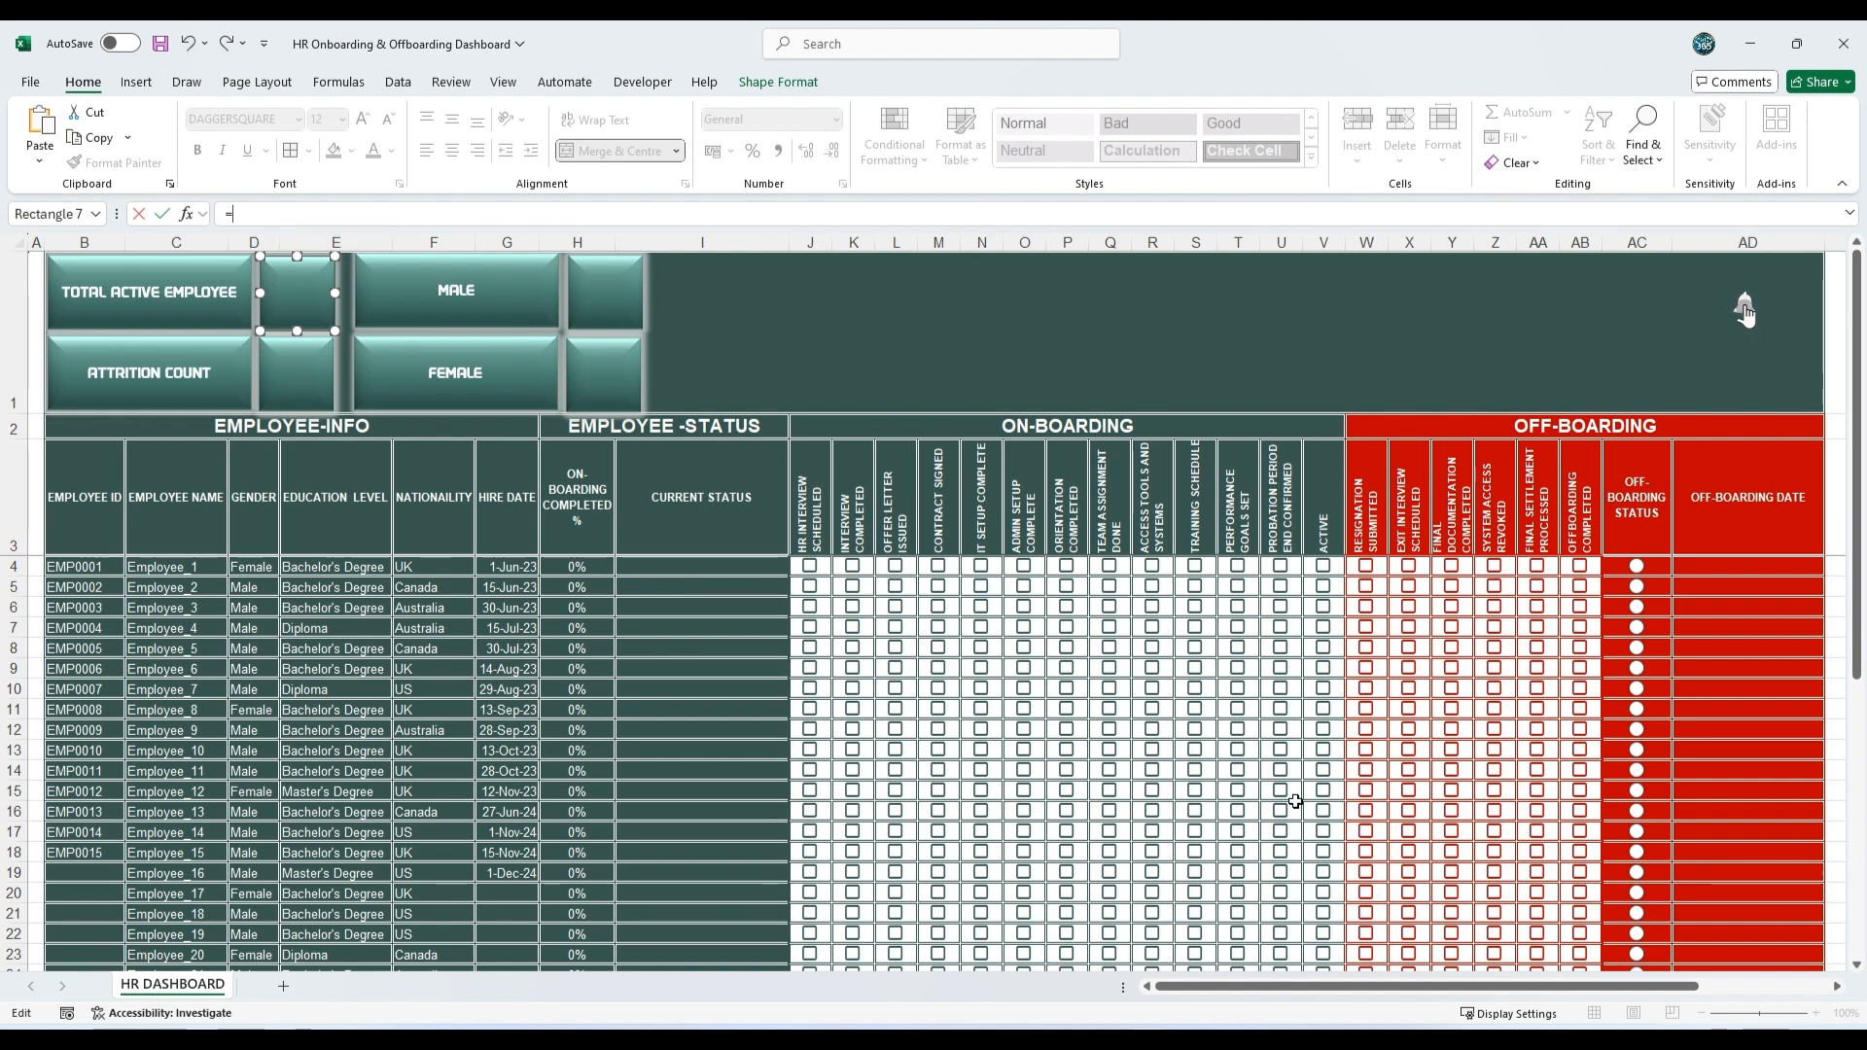
drag(1254, 987, 1546, 1001)
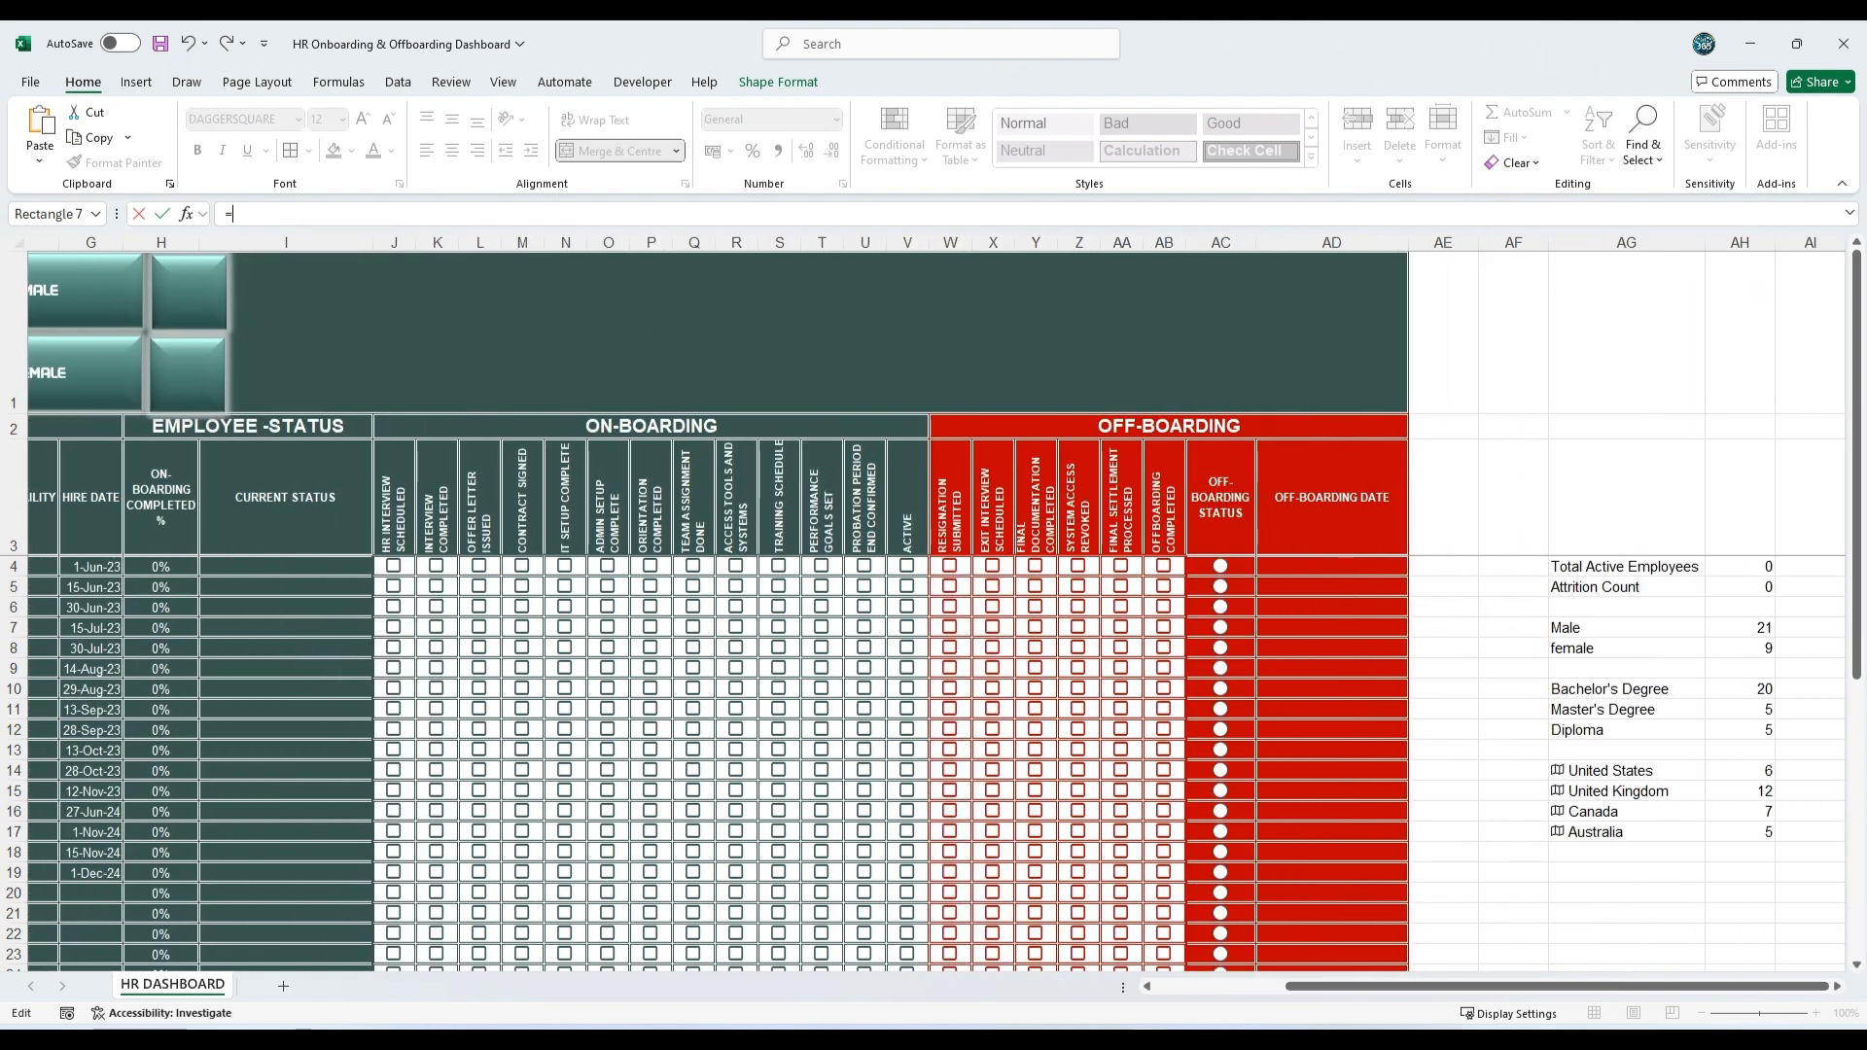
click(1755, 566)
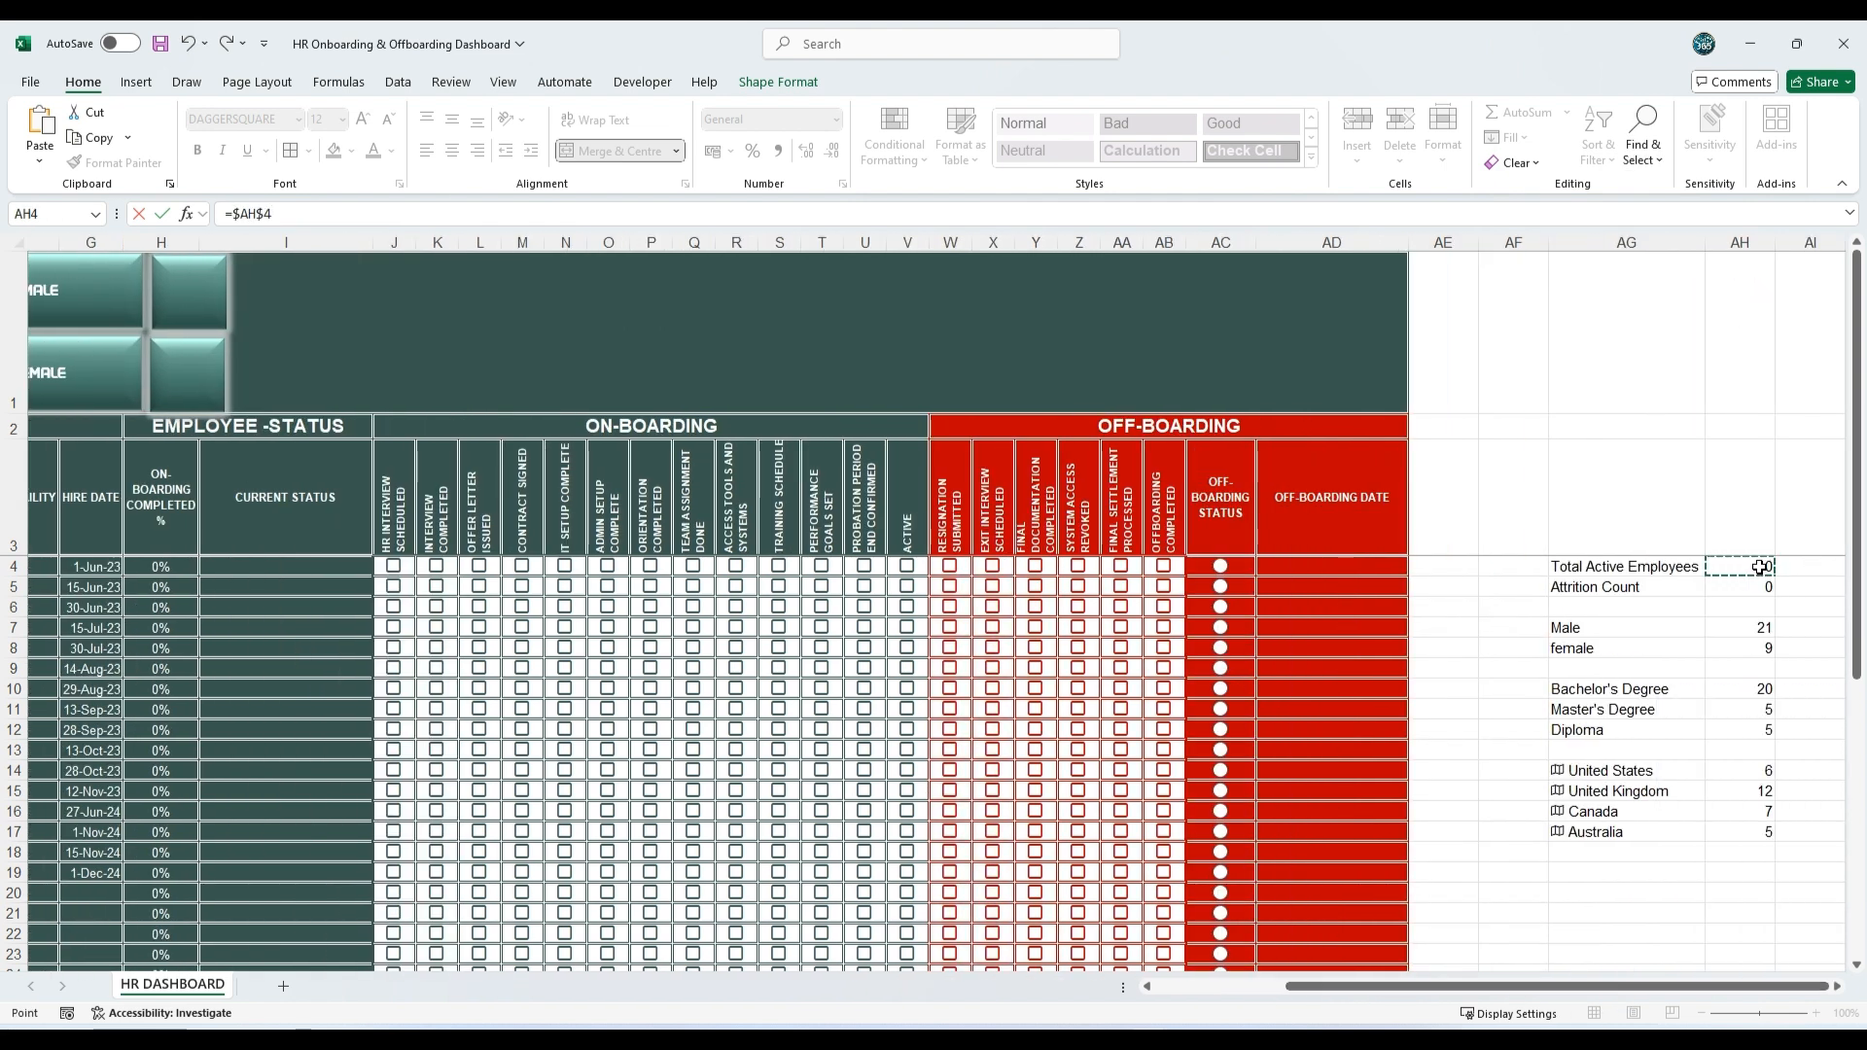
key(Return)
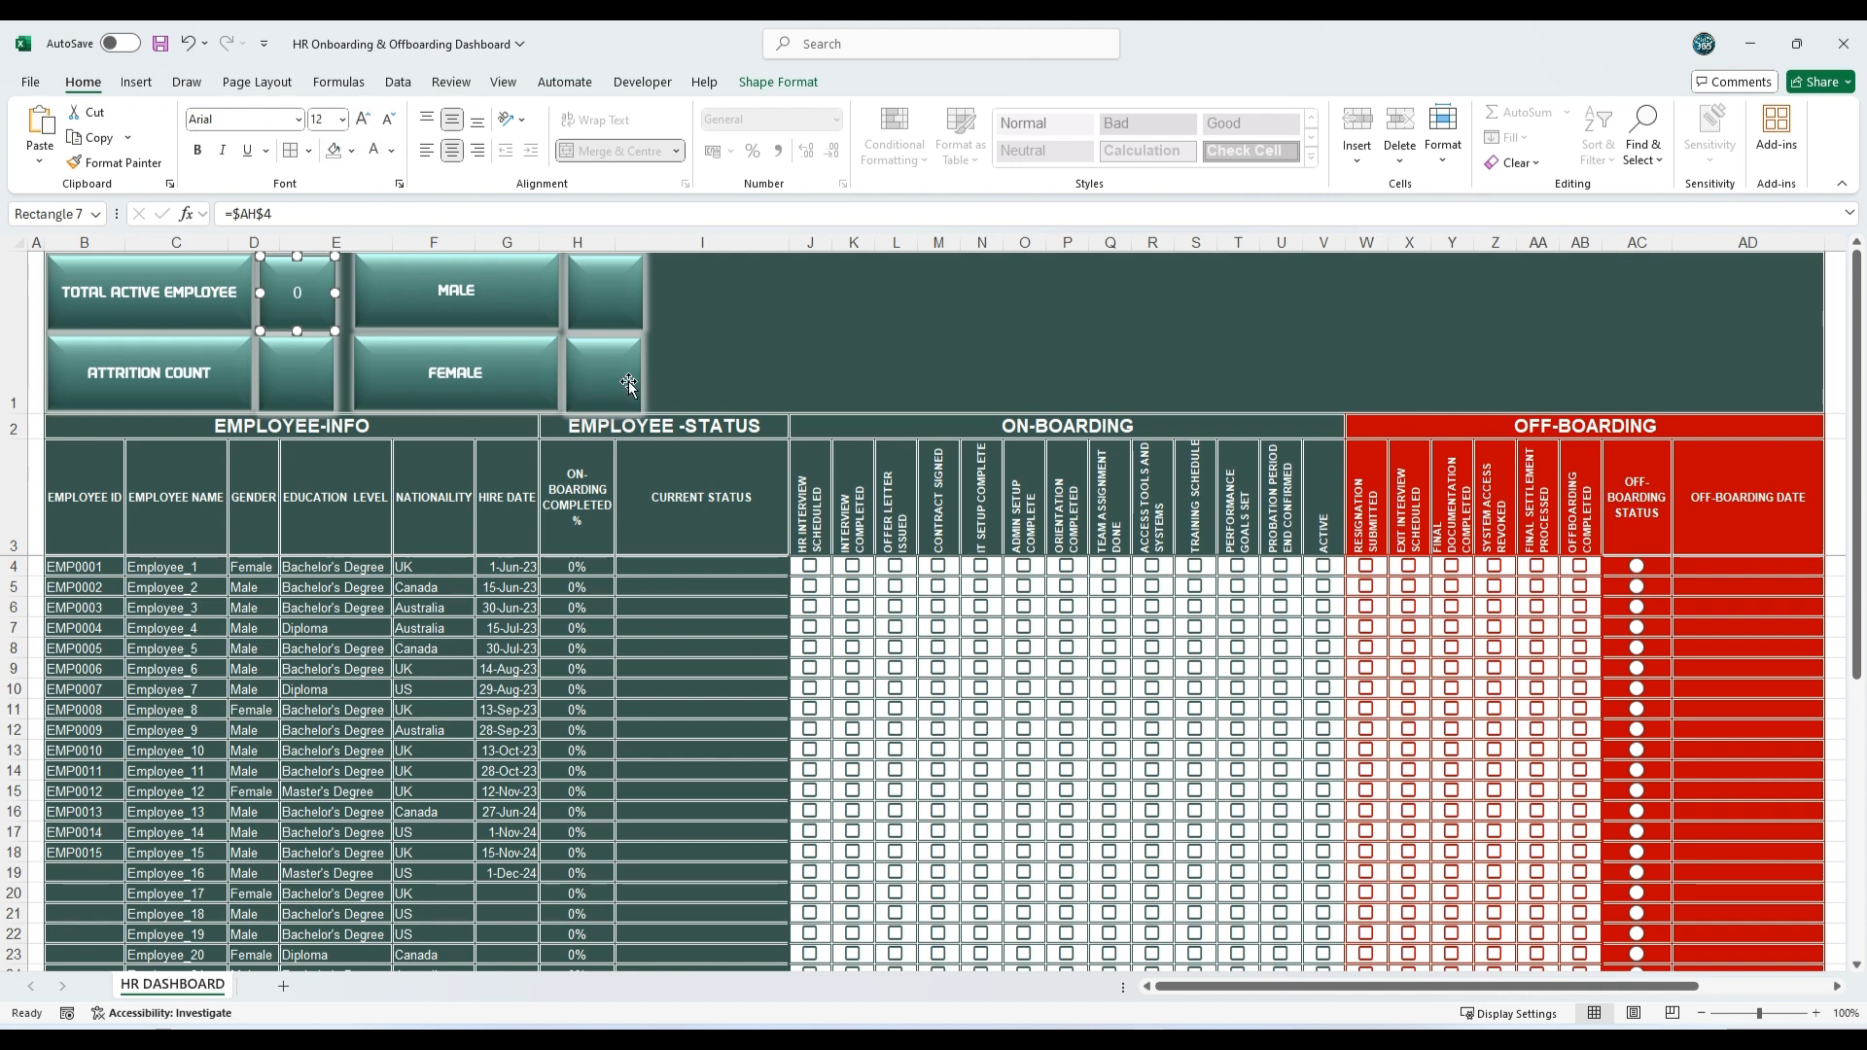
Step: Set the font of the linked value beside TOTAL ACTIVE EMPLOYEE to DAGGERSQUARE
click(298, 121)
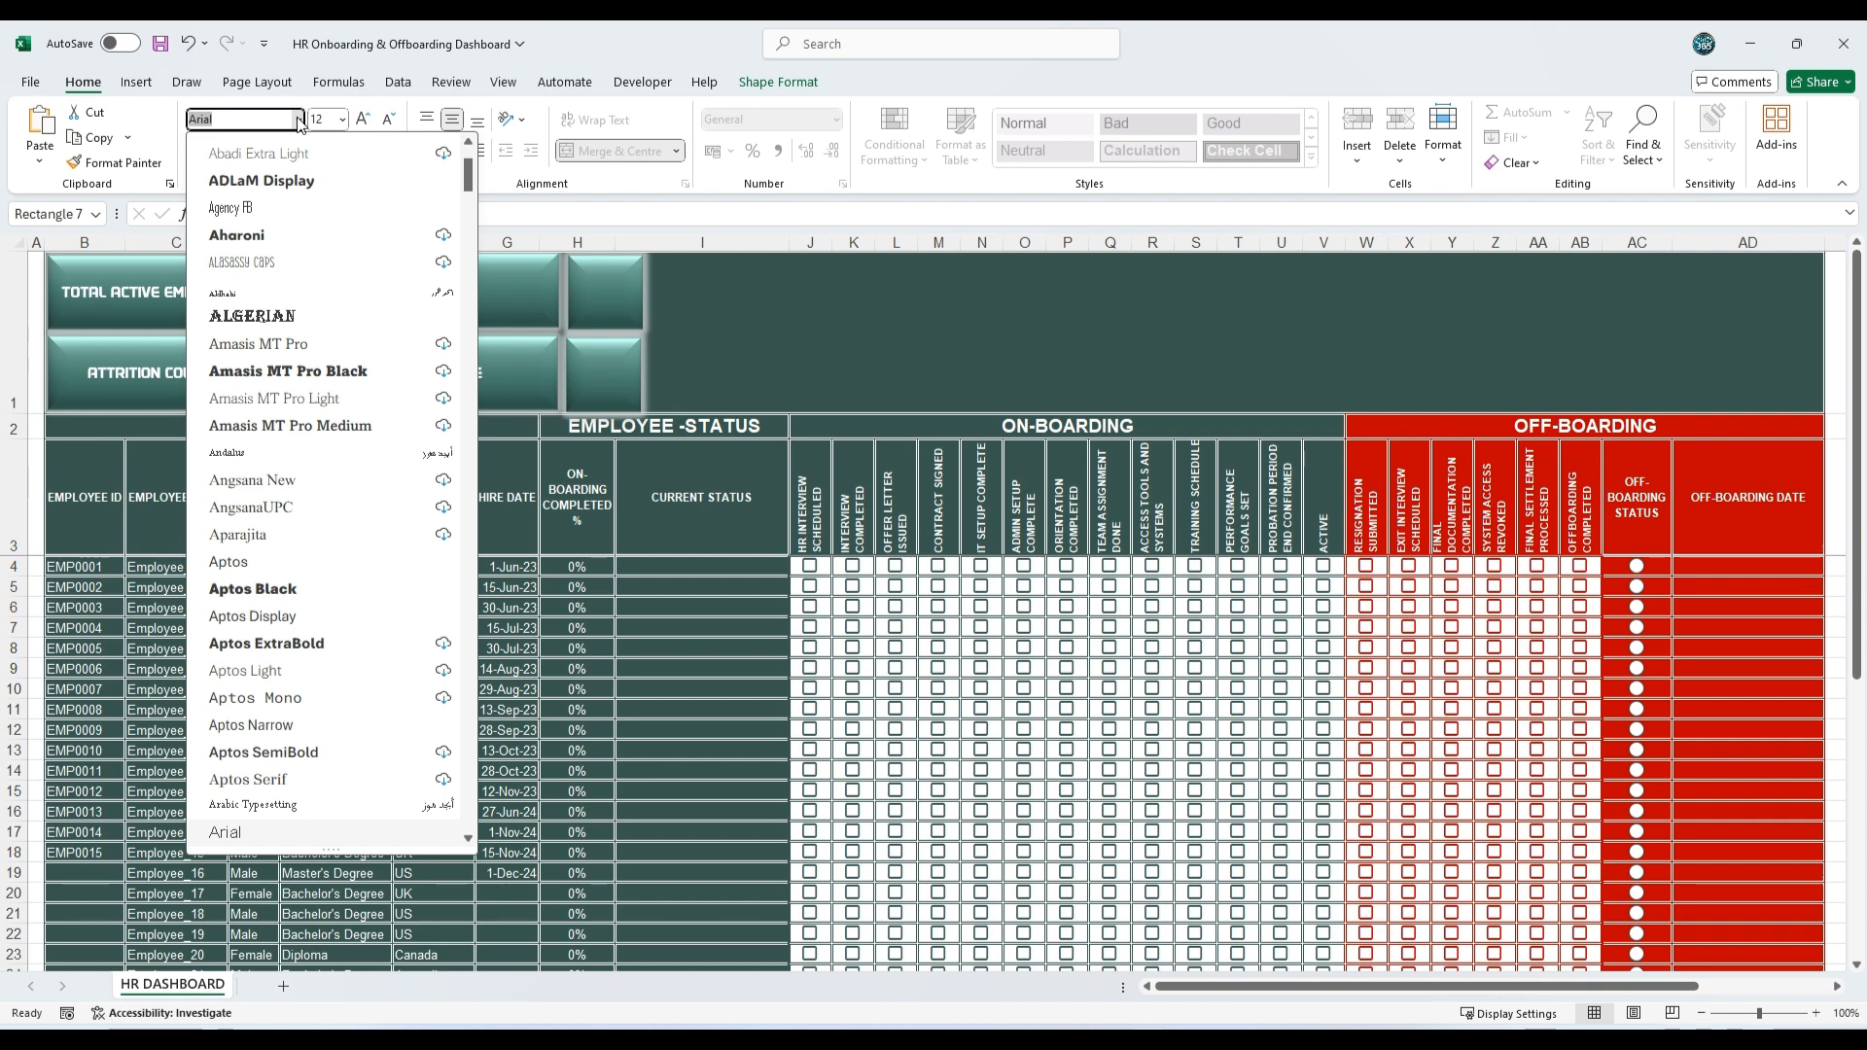
text(DAGGERSQUARE)
key(Return)
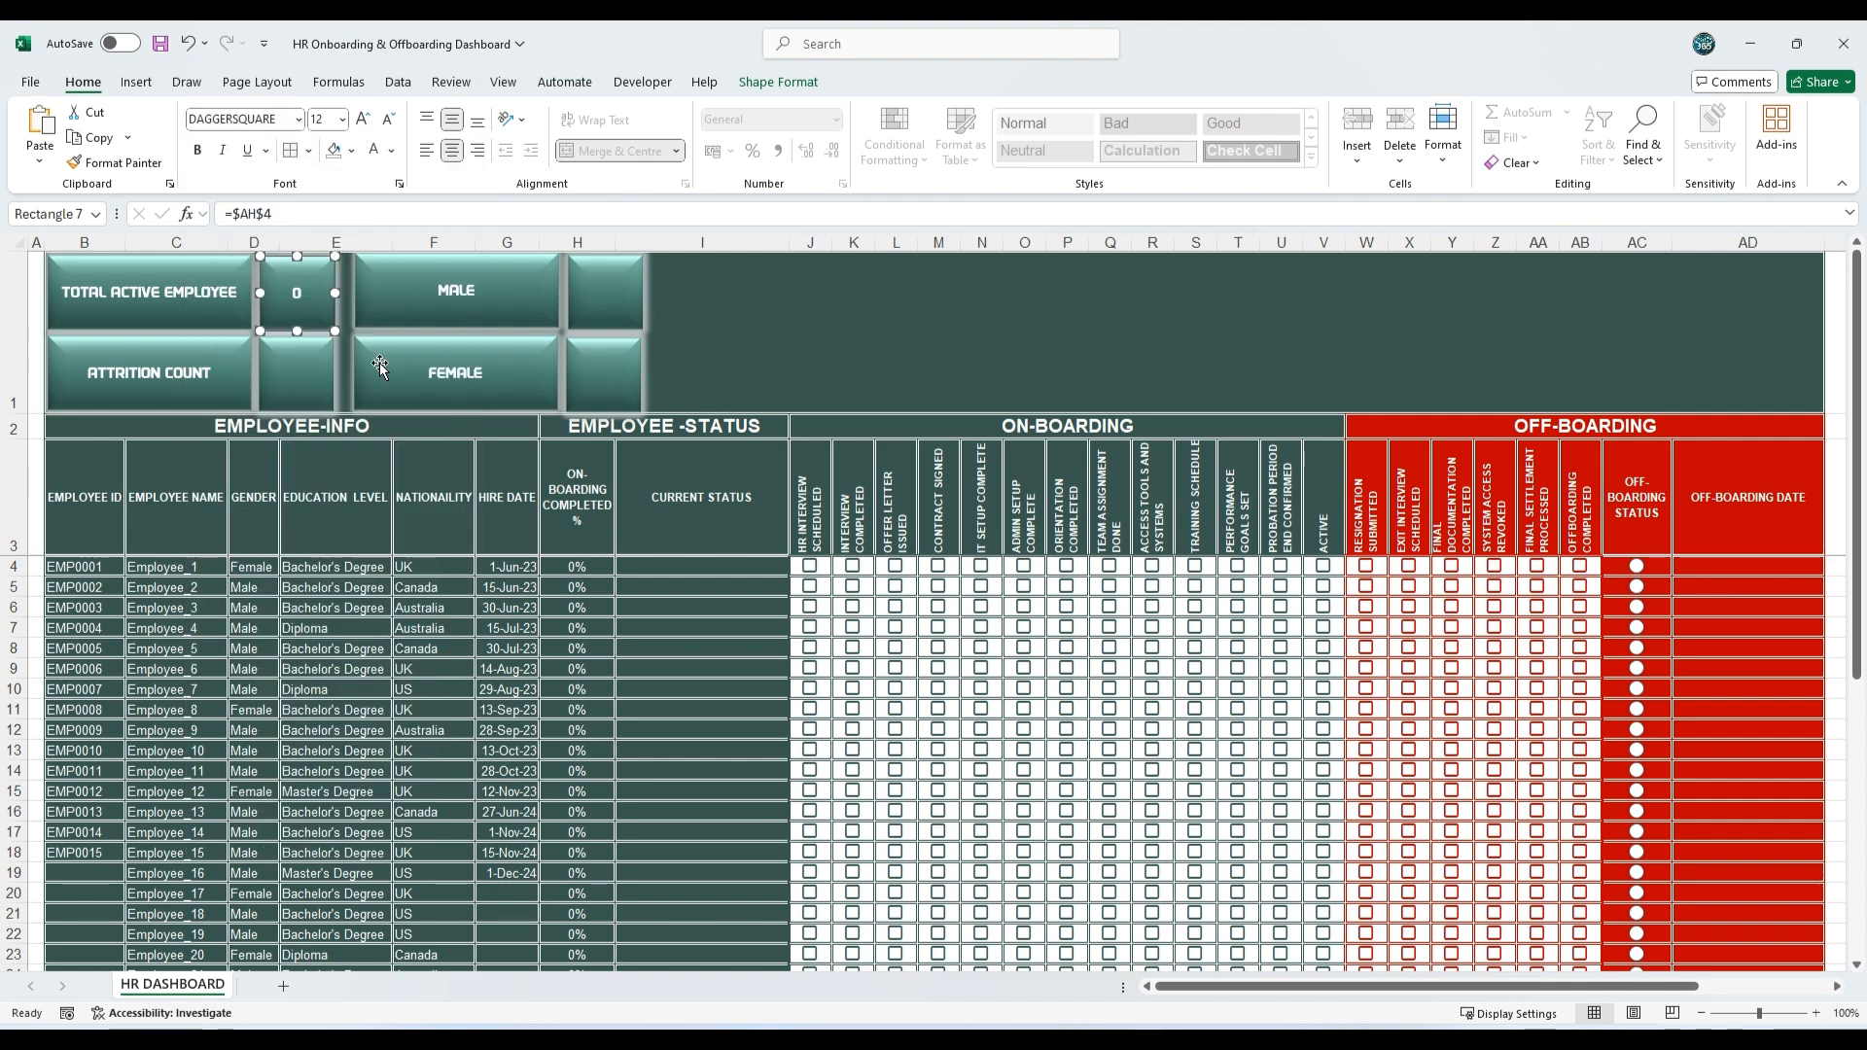
Step: Link the square beside ATTRITION COUNT to the attrition figure with the formula =$AH$5
click(296, 373)
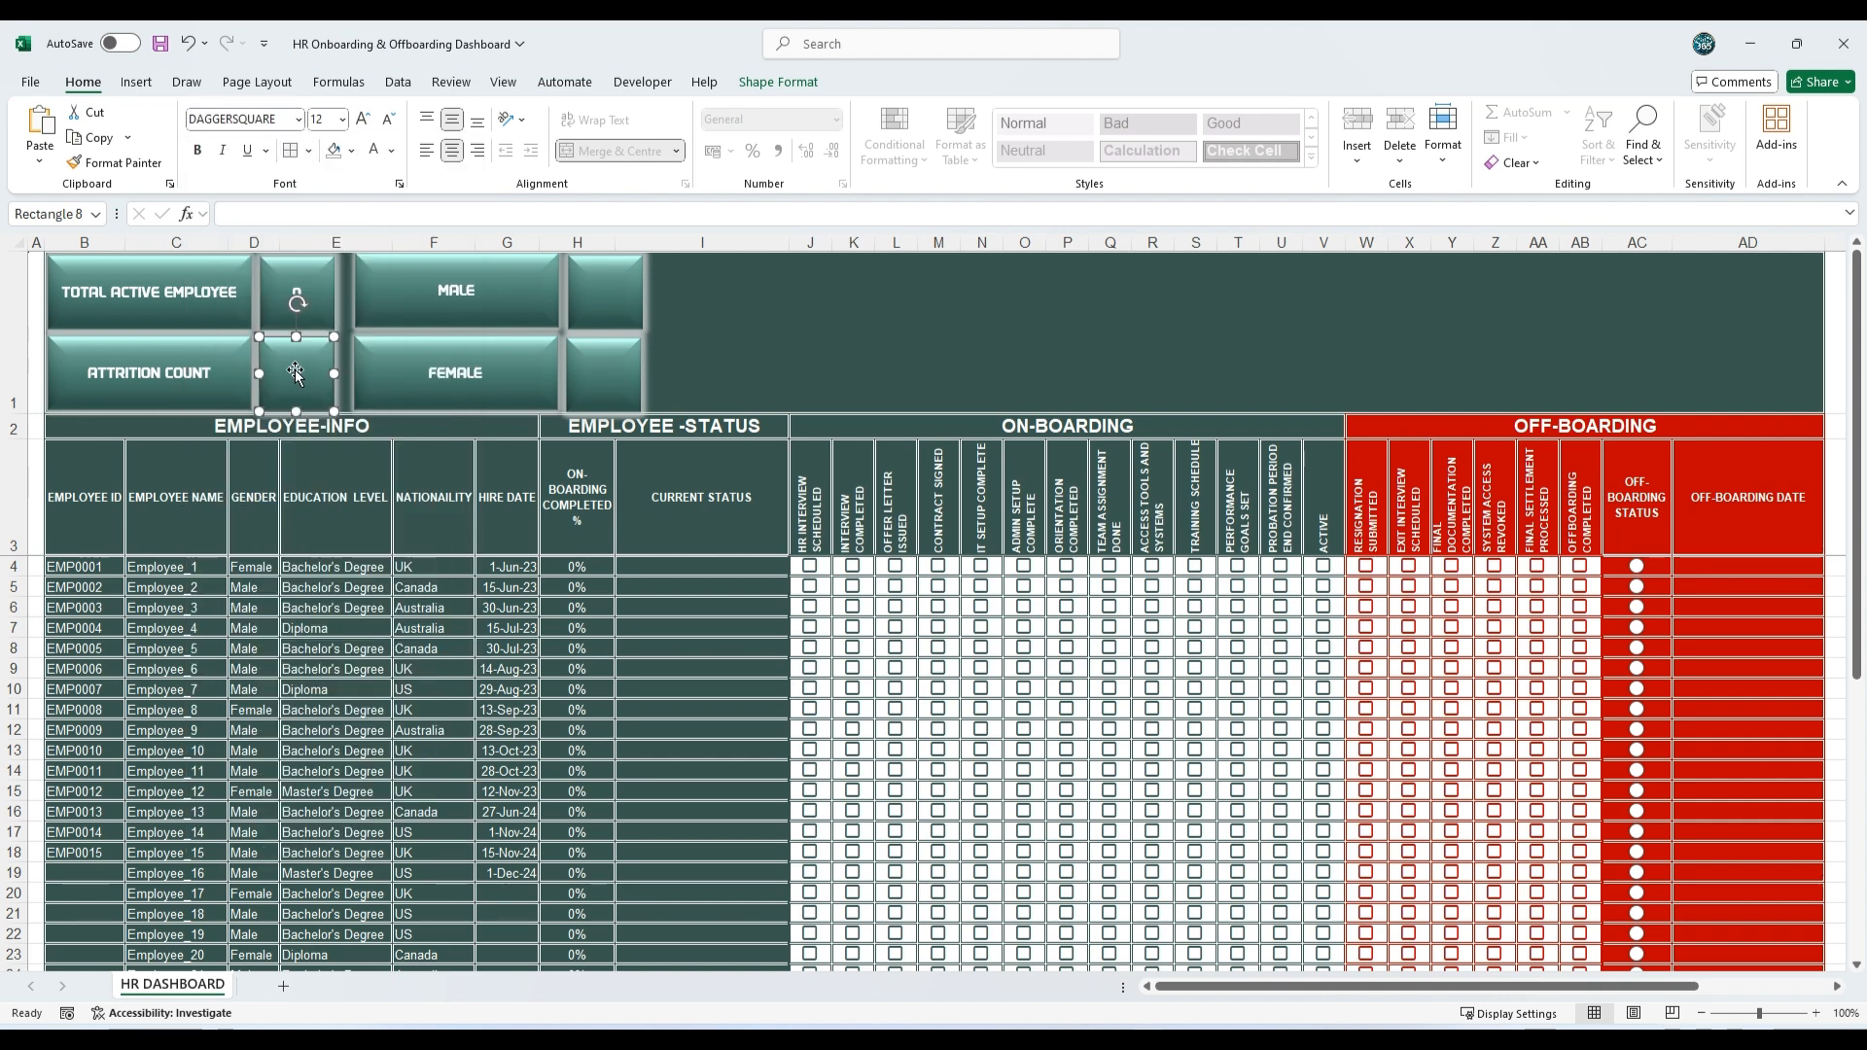
click(272, 218)
text(=)
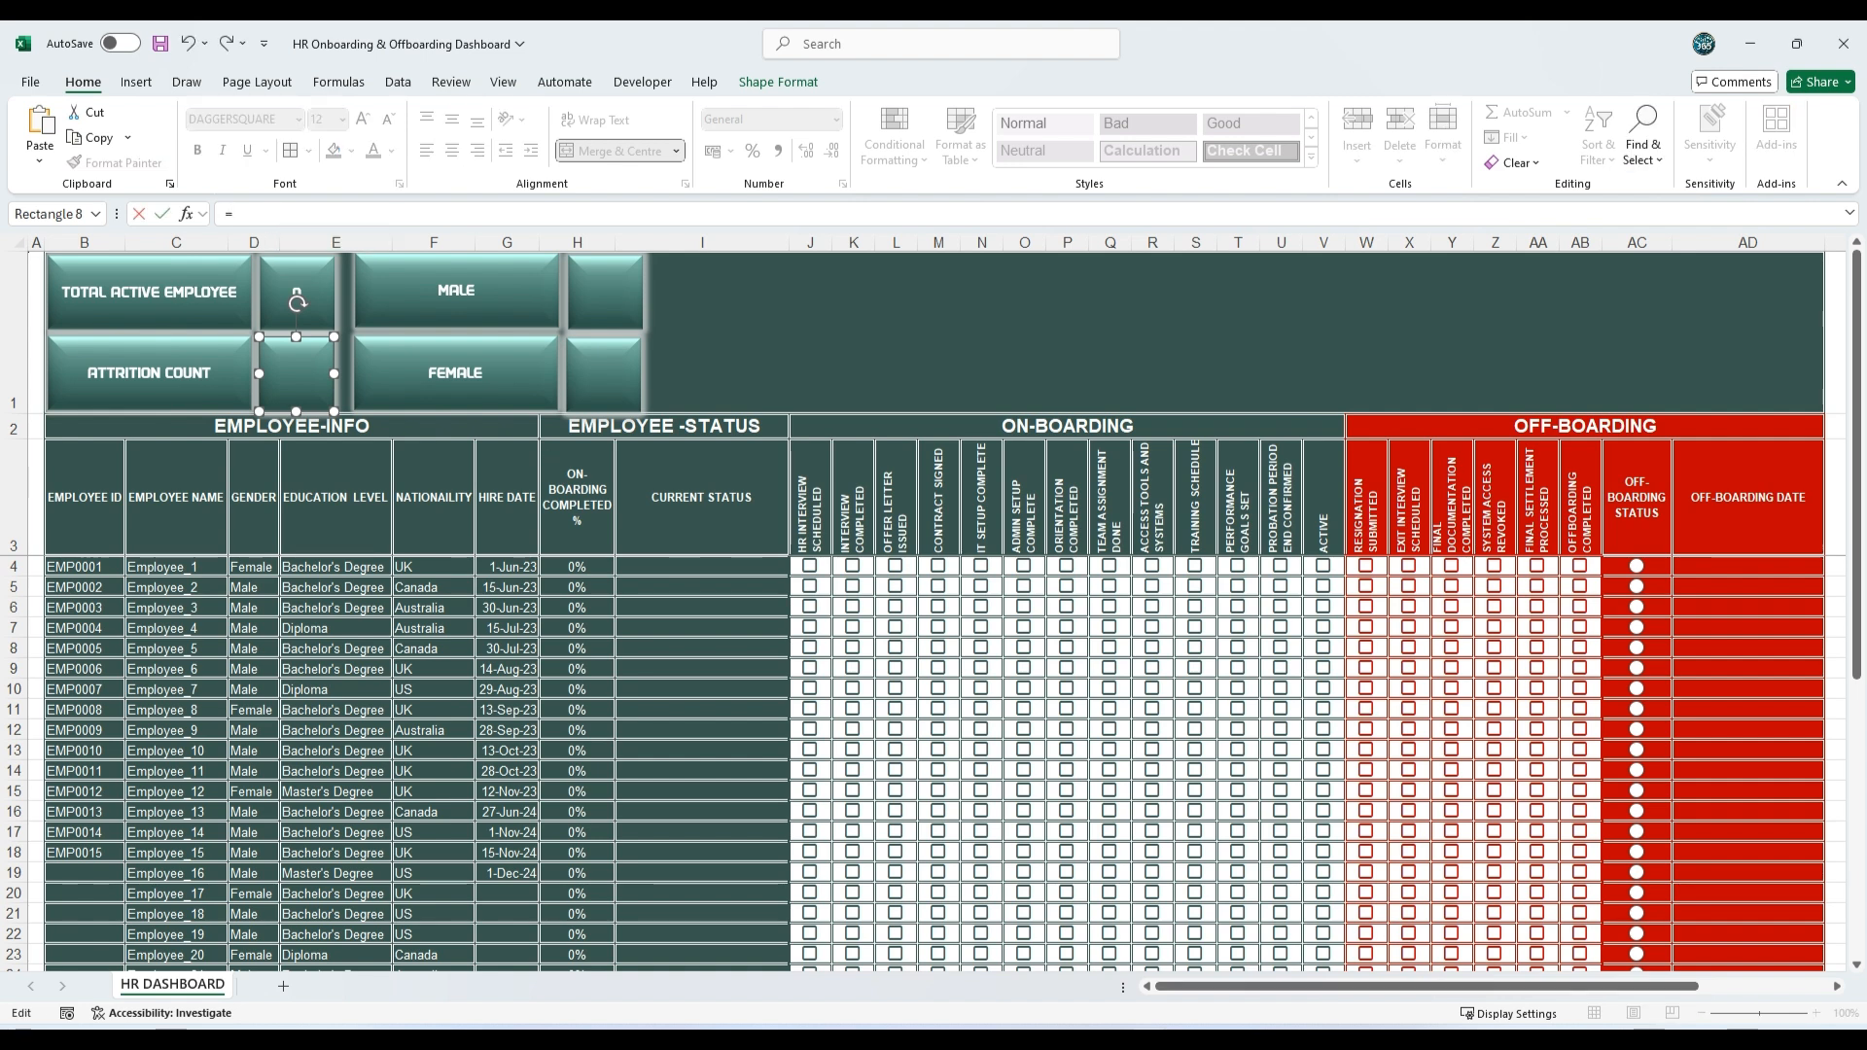
drag(1606, 988, 1832, 990)
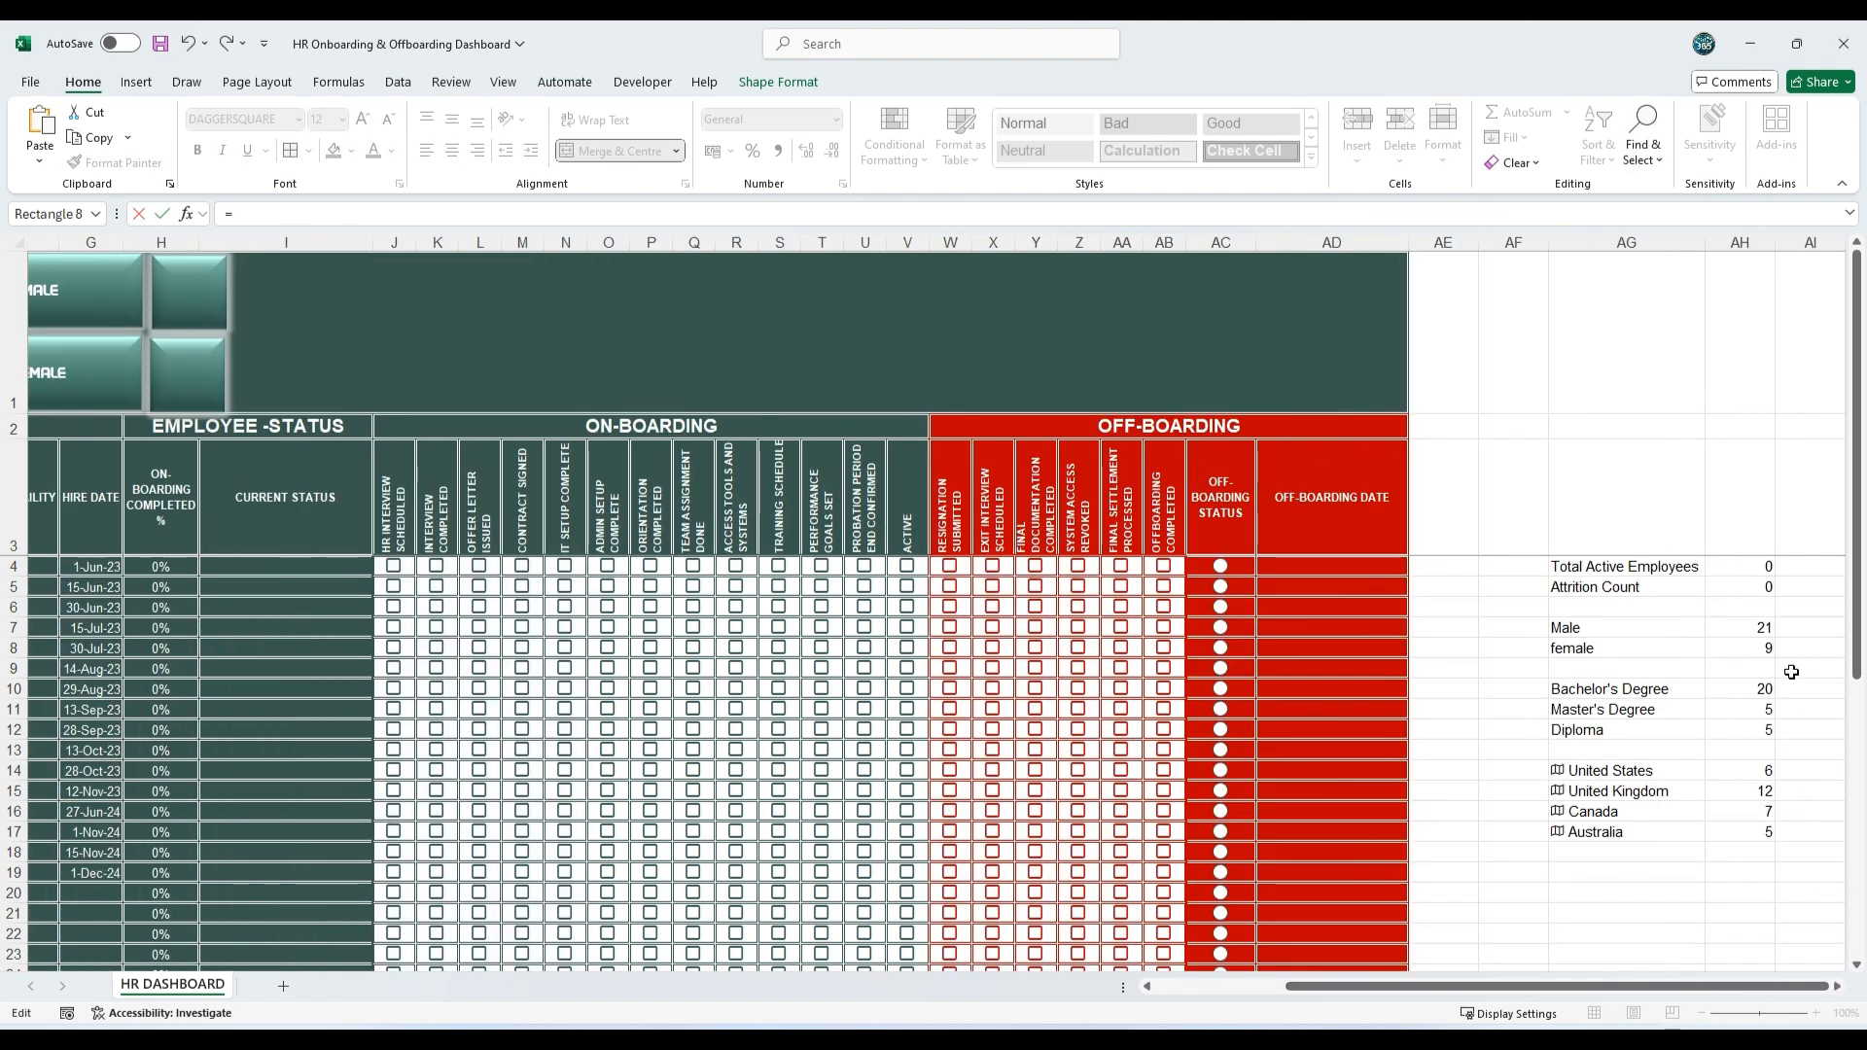
click(1764, 594)
key(Return)
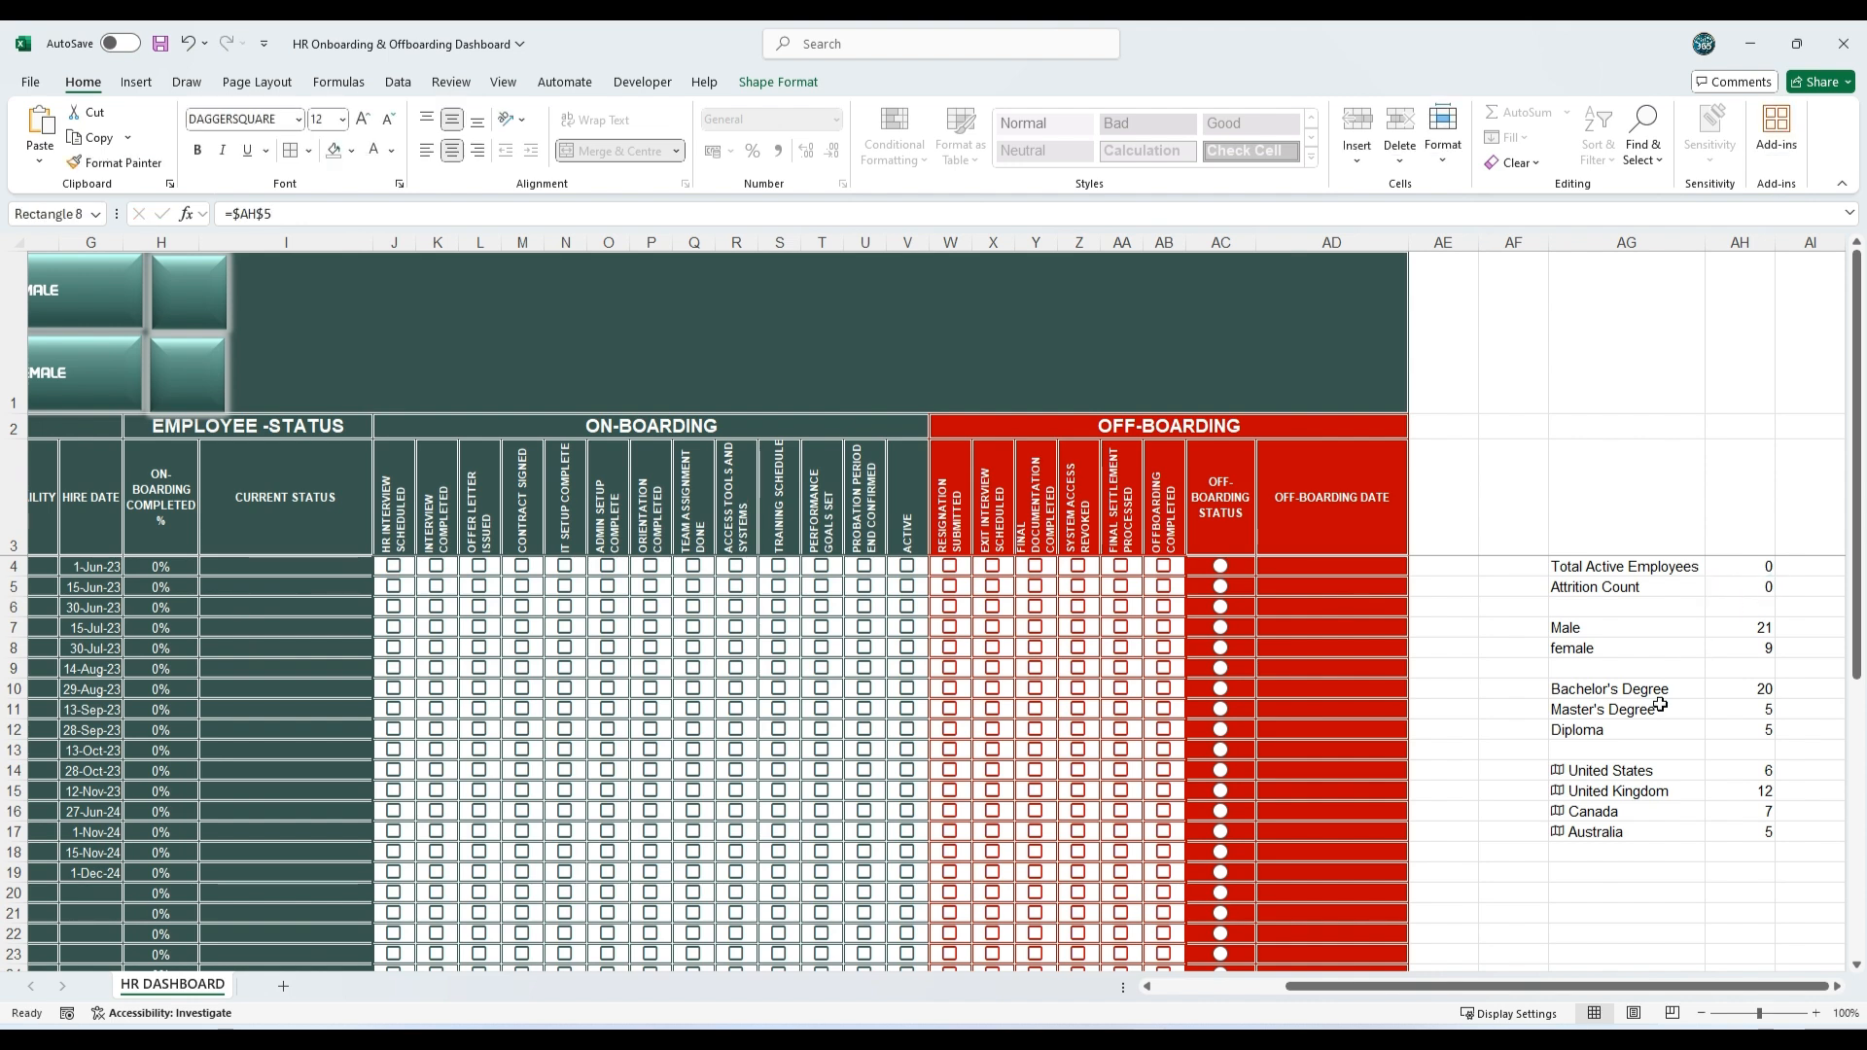
Step: Copy the formatting of the TOTAL ACTIVE EMPLOYEE value square onto the ATTRITION COUNT value square with Format Painter
drag(1579, 988, 1451, 988)
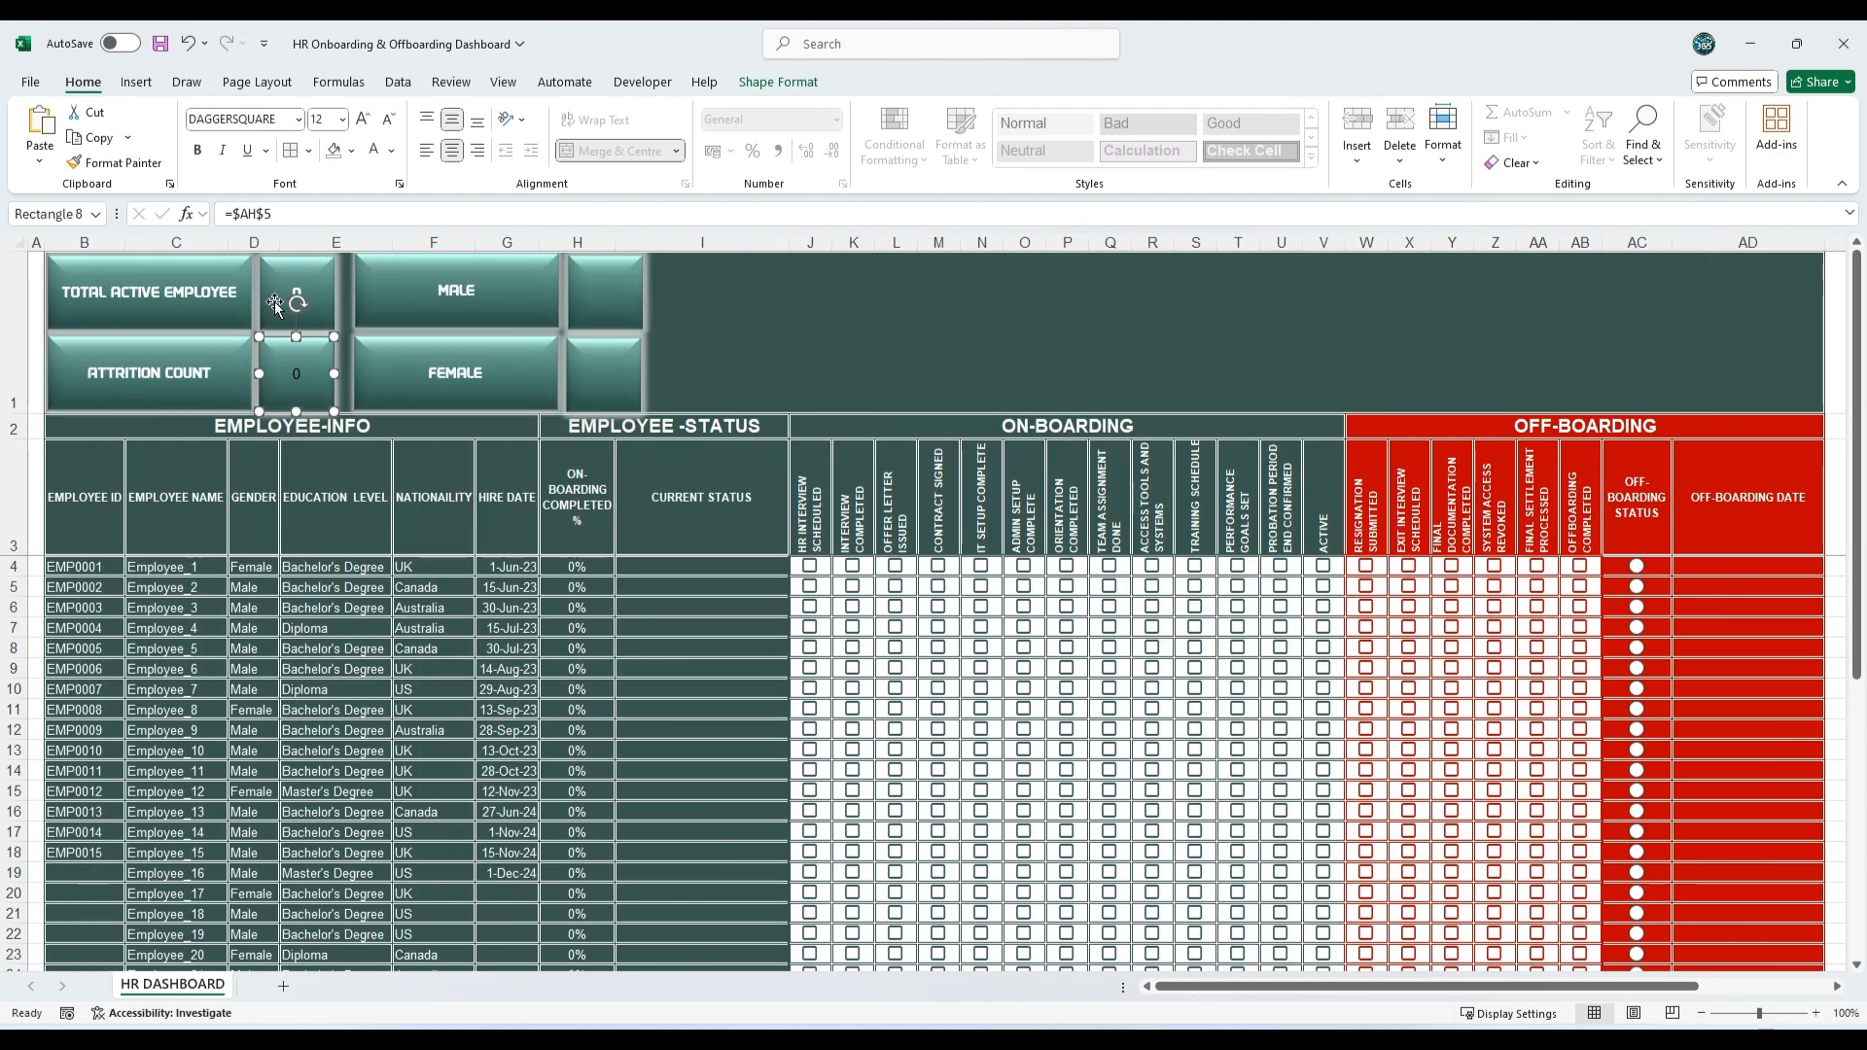
click(317, 277)
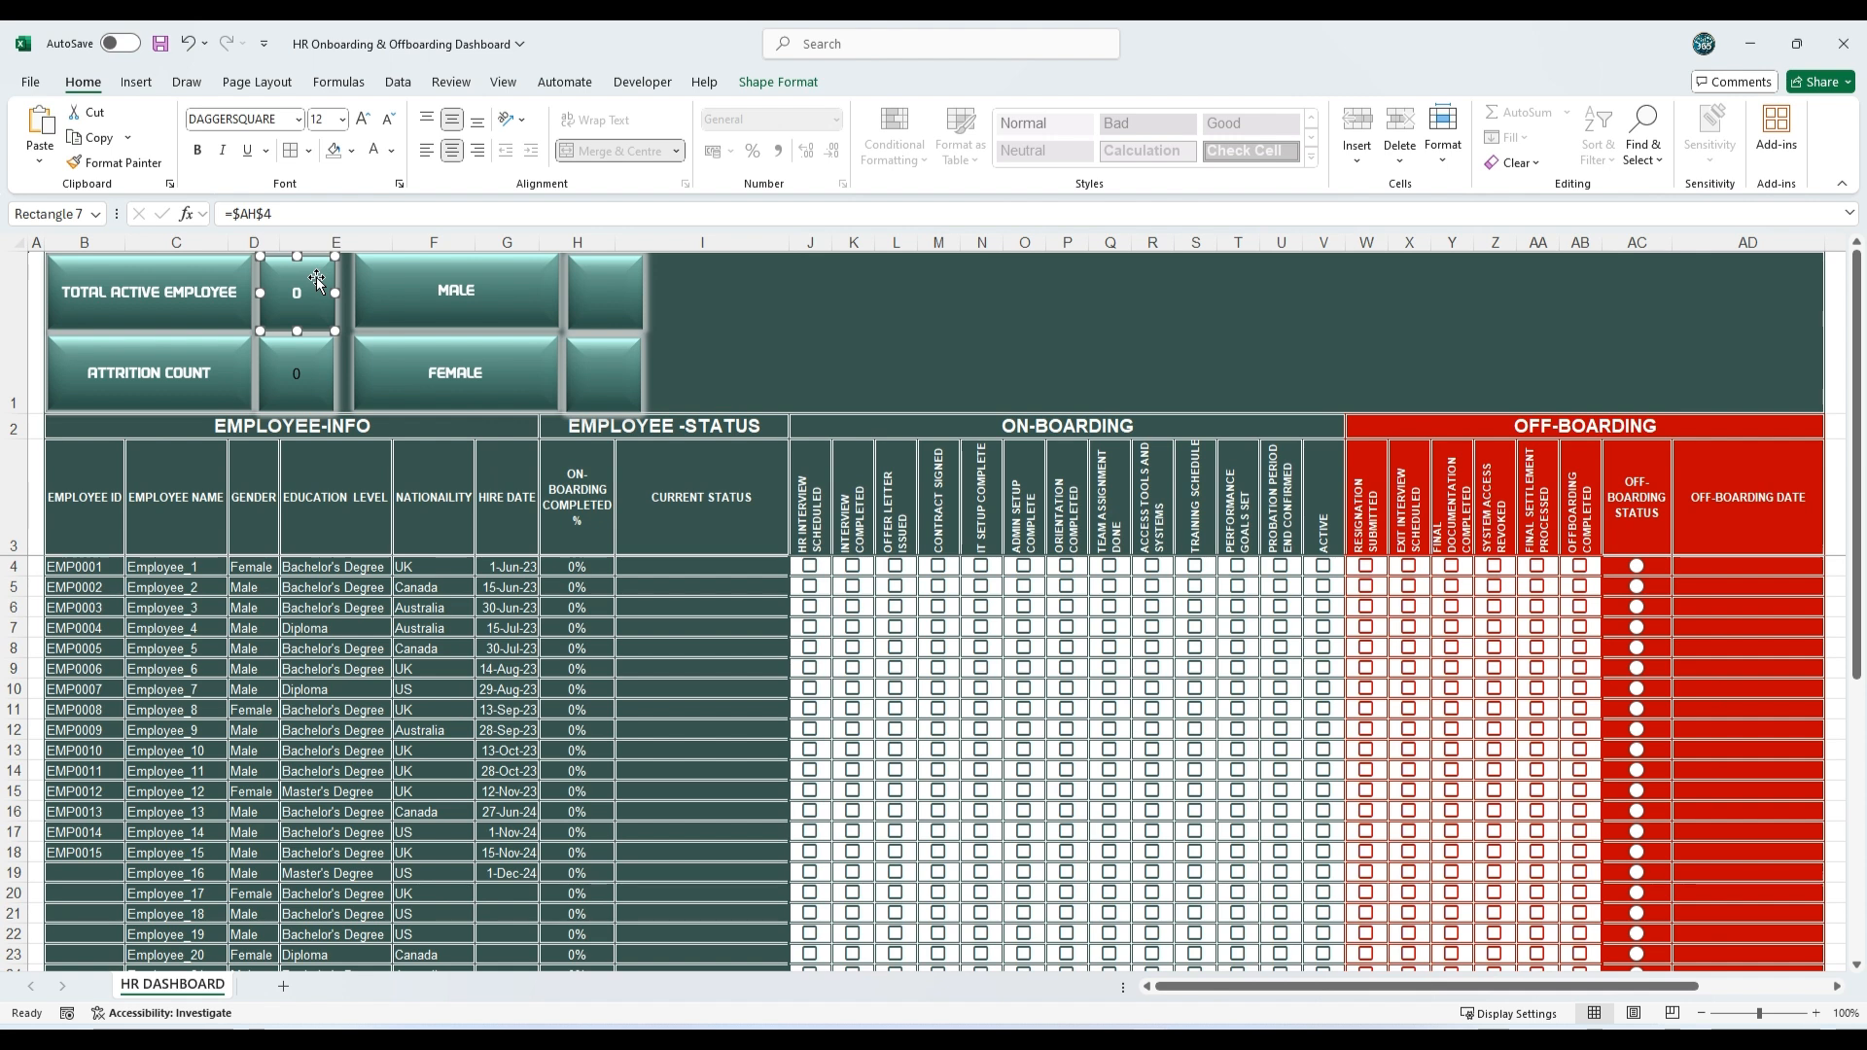
click(110, 165)
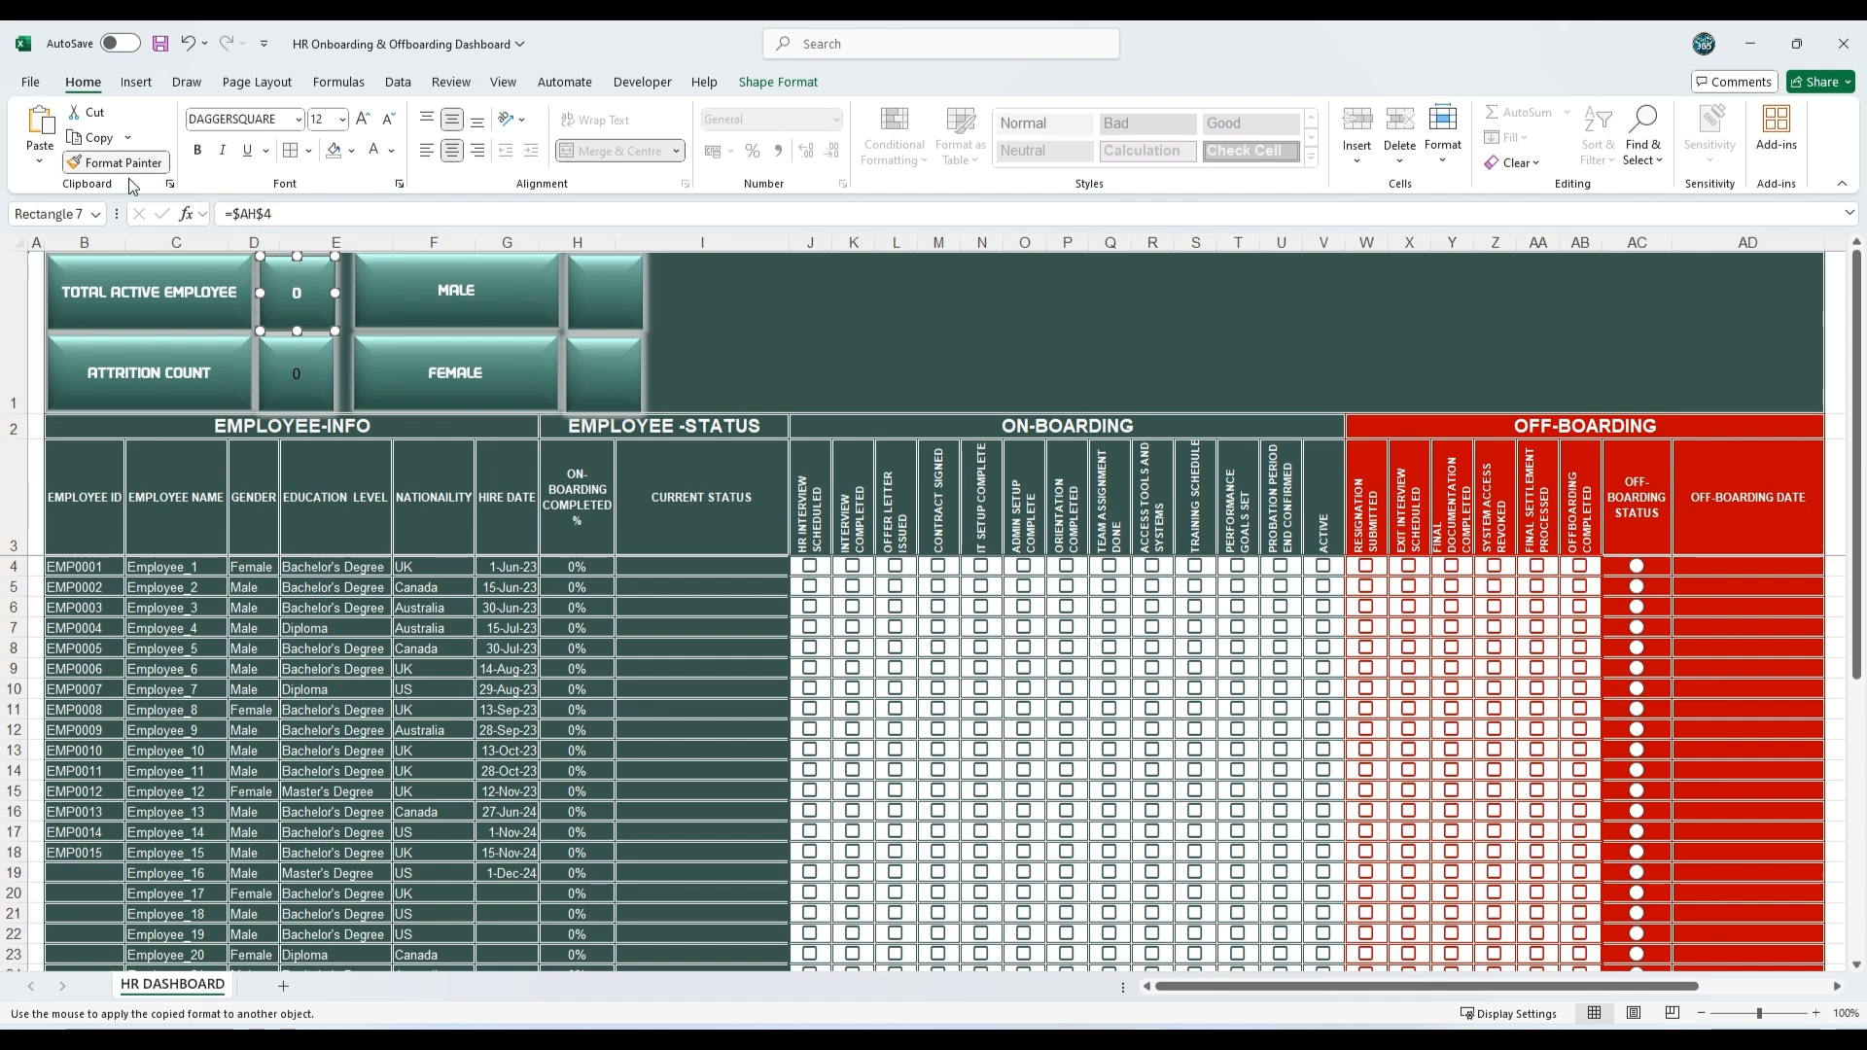
click(290, 350)
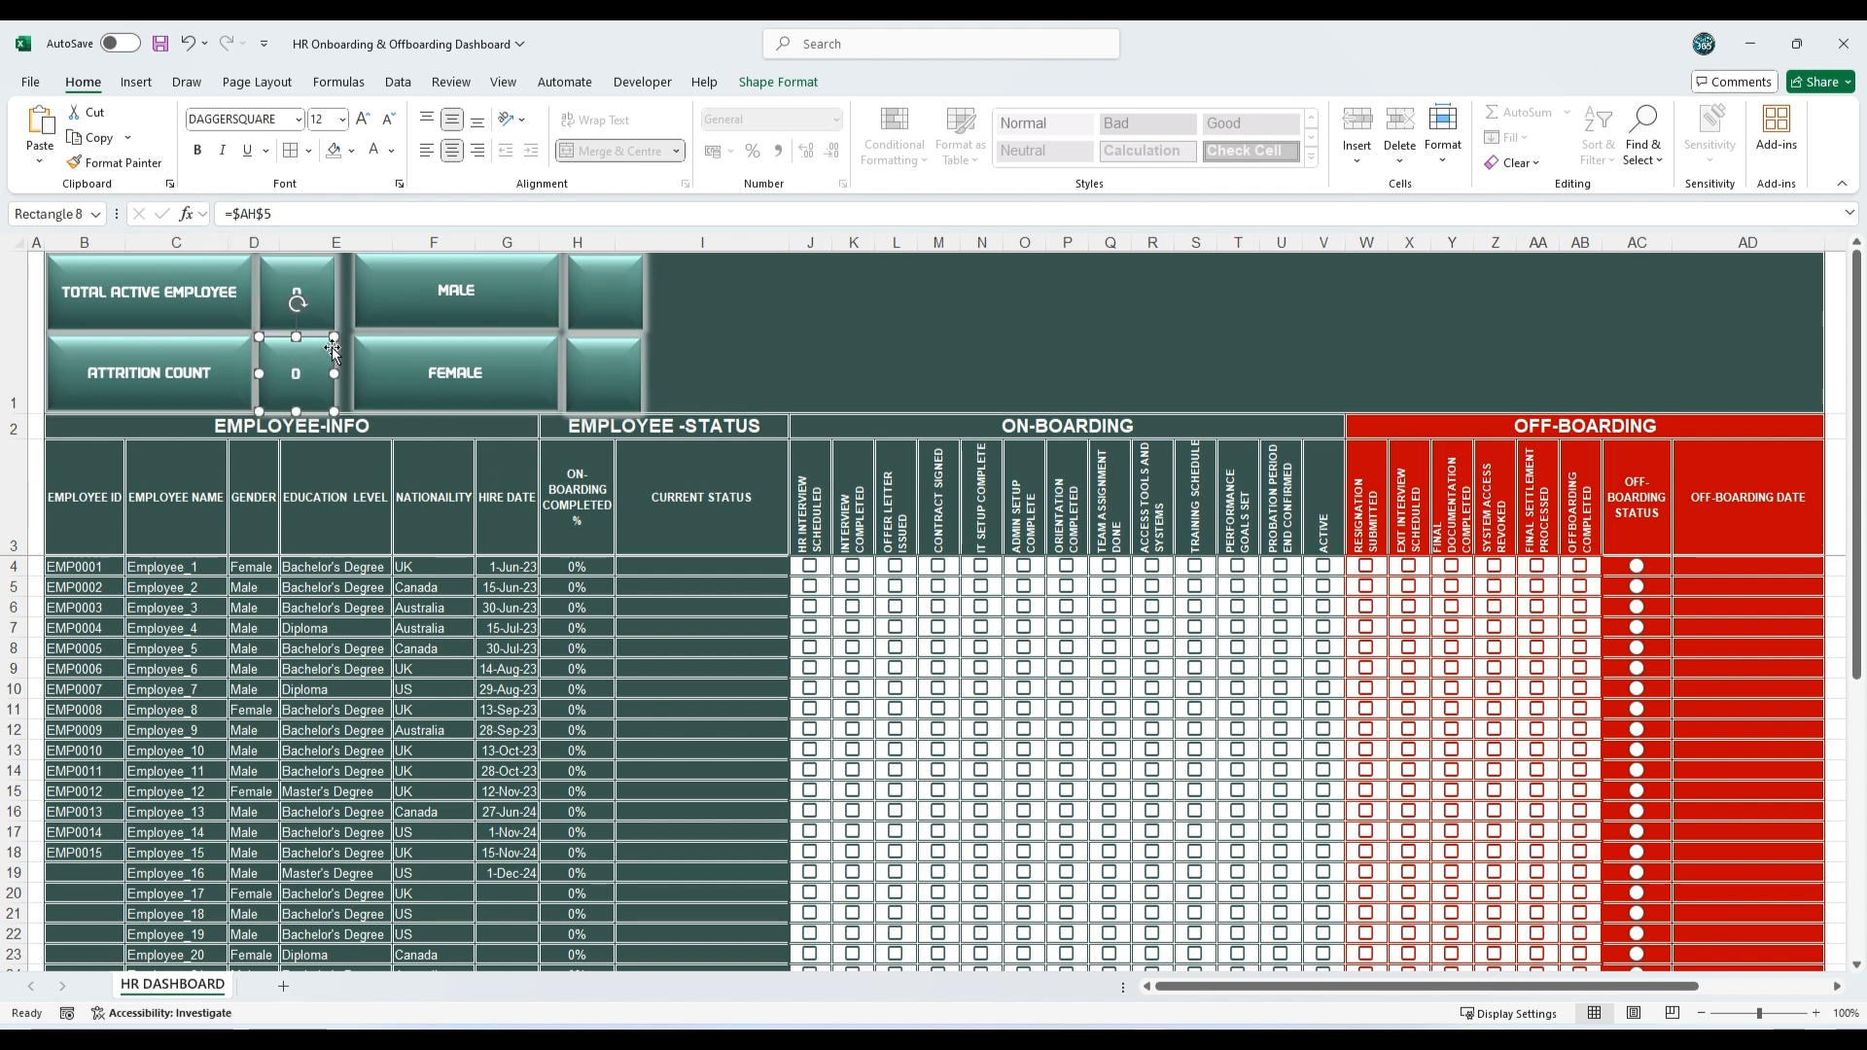
Step: Link the square beside MALE to the Male count in cell AH7
click(615, 303)
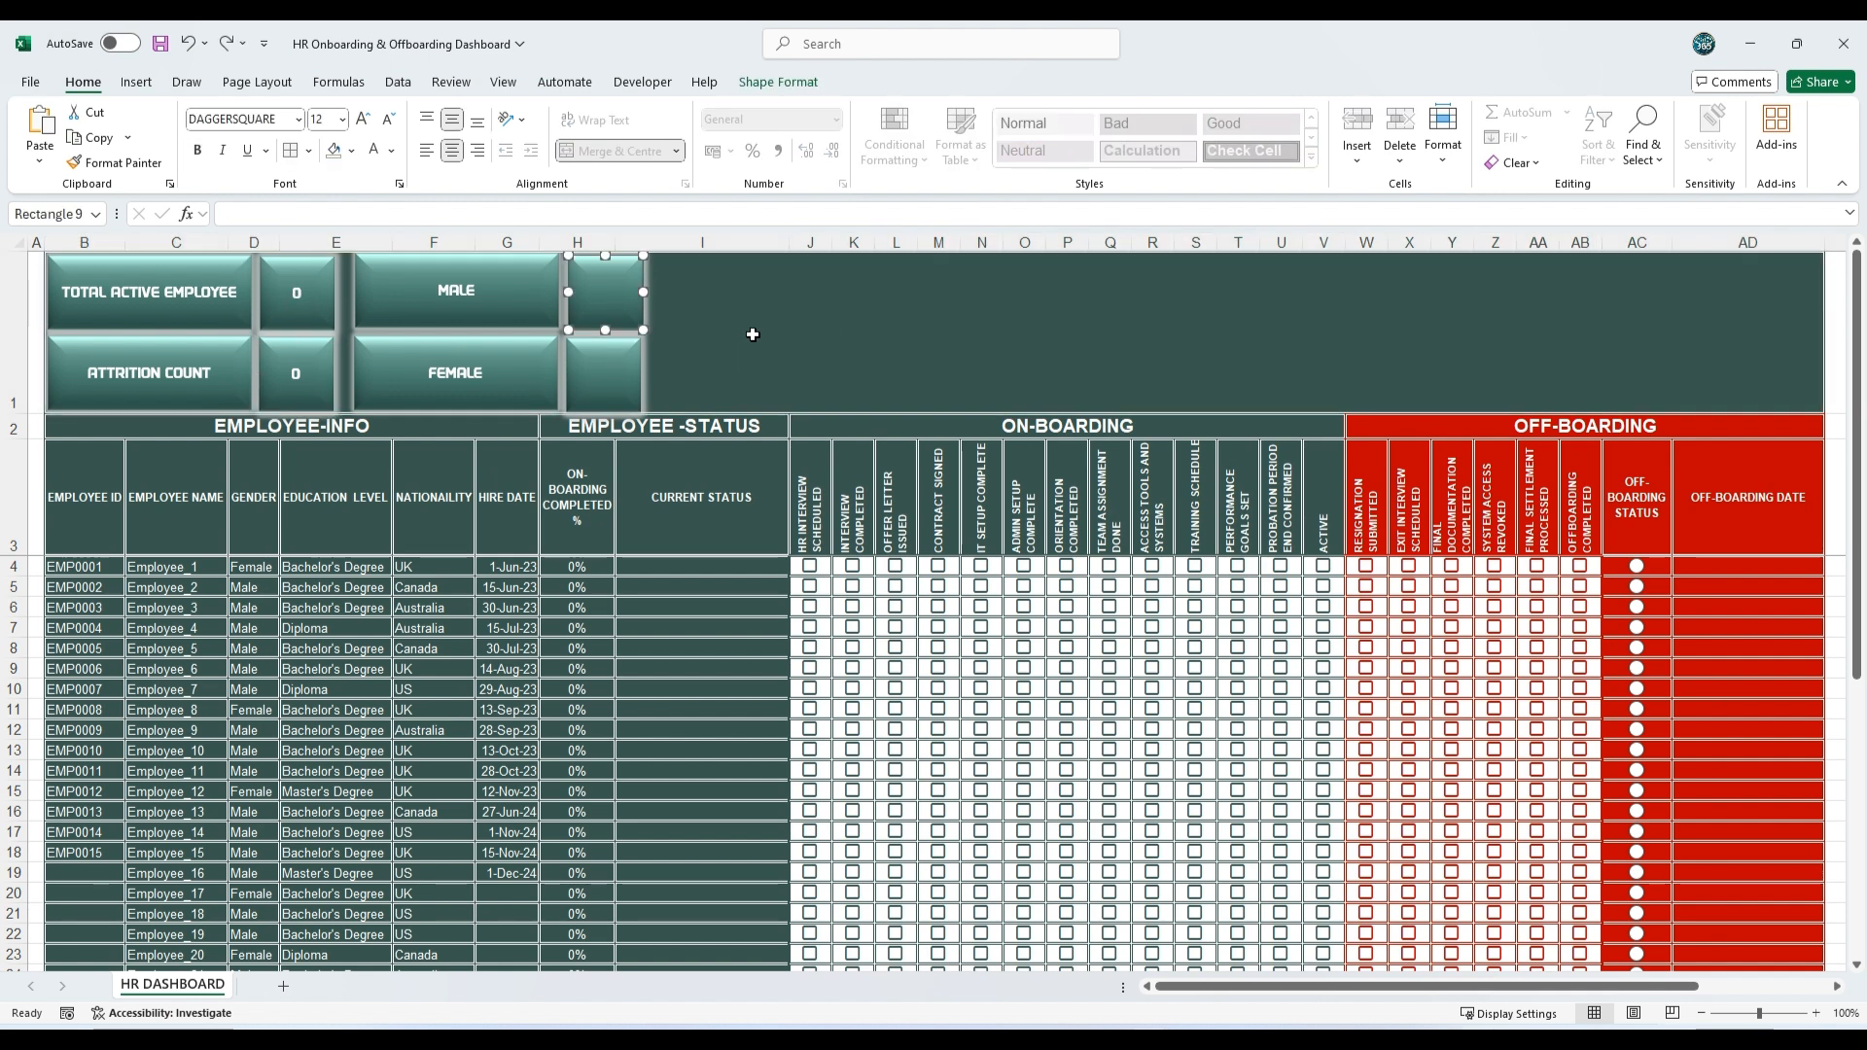
click(338, 208)
text(=)
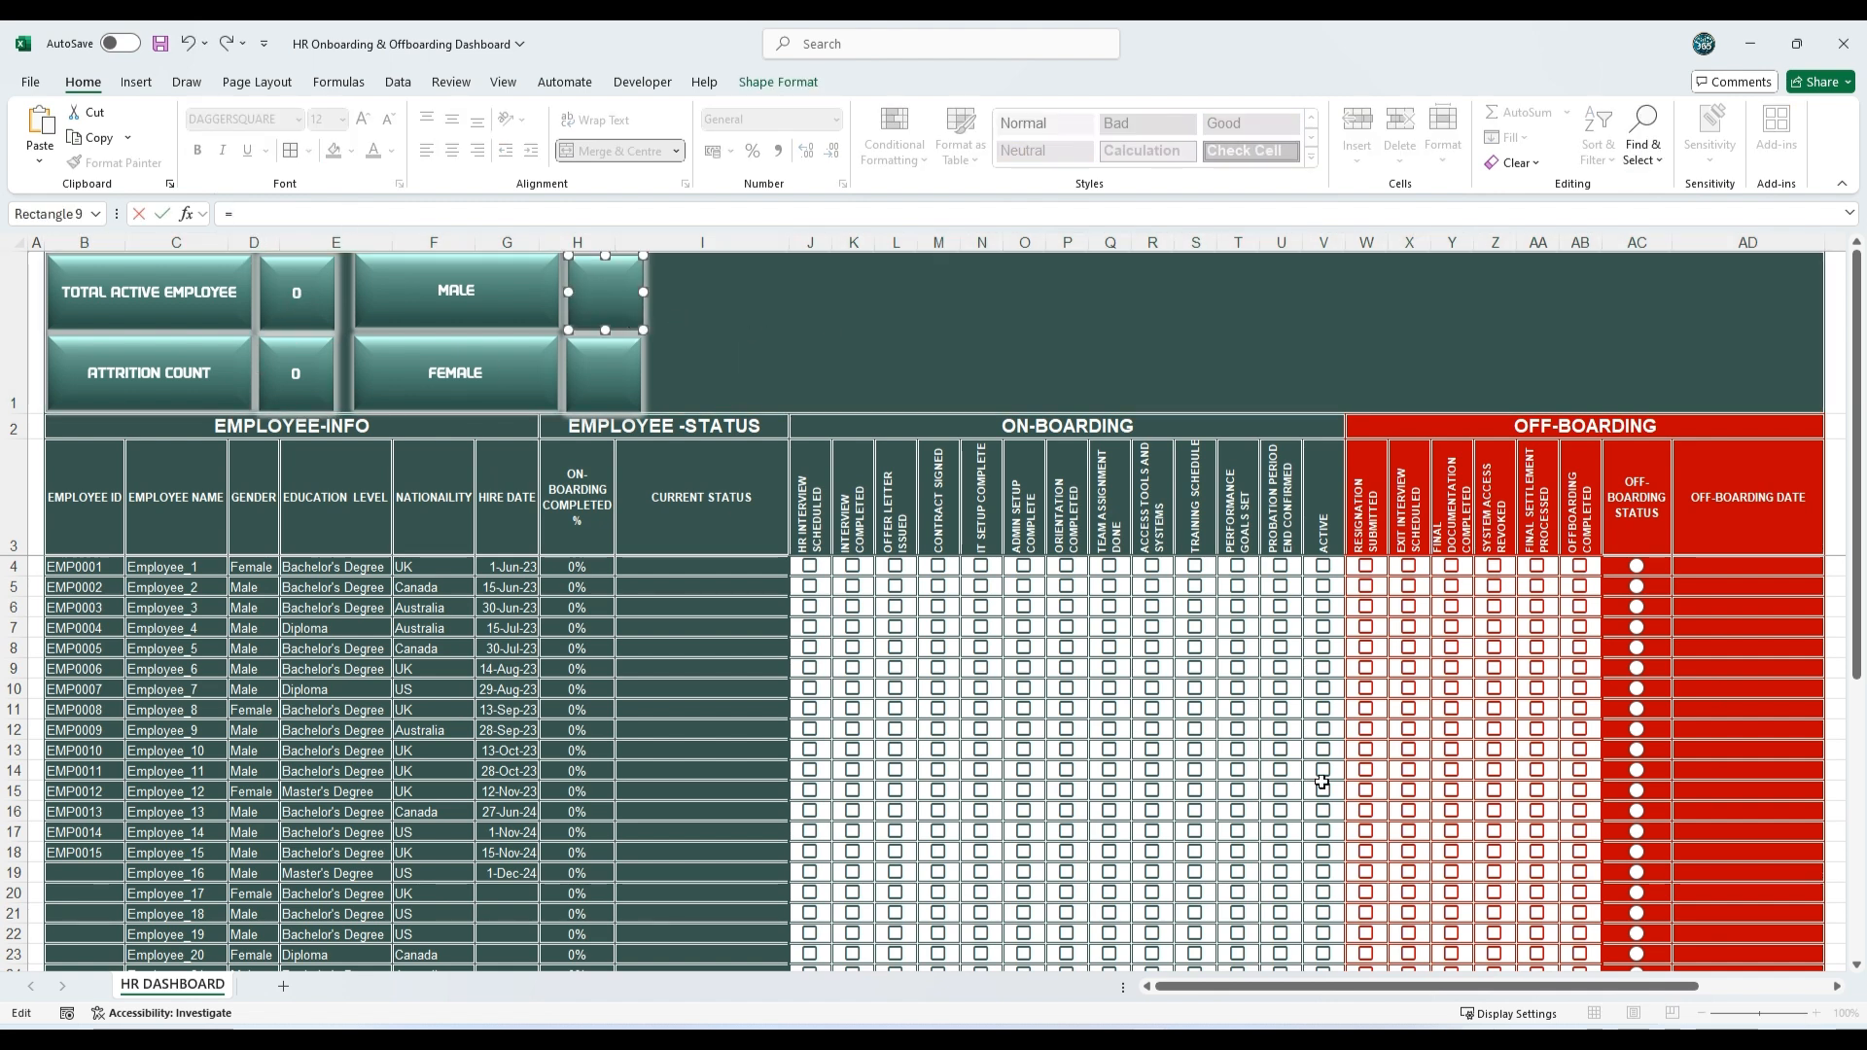
mouse_move(1301, 986)
mouse_down()
mouse_move(1430, 986)
mouse_move(1309, 986)
mouse_up()
click(1750, 628)
key(Return)
Step: Link the square beside FEMALE to the female count with the formula =$AH$8
click(610, 370)
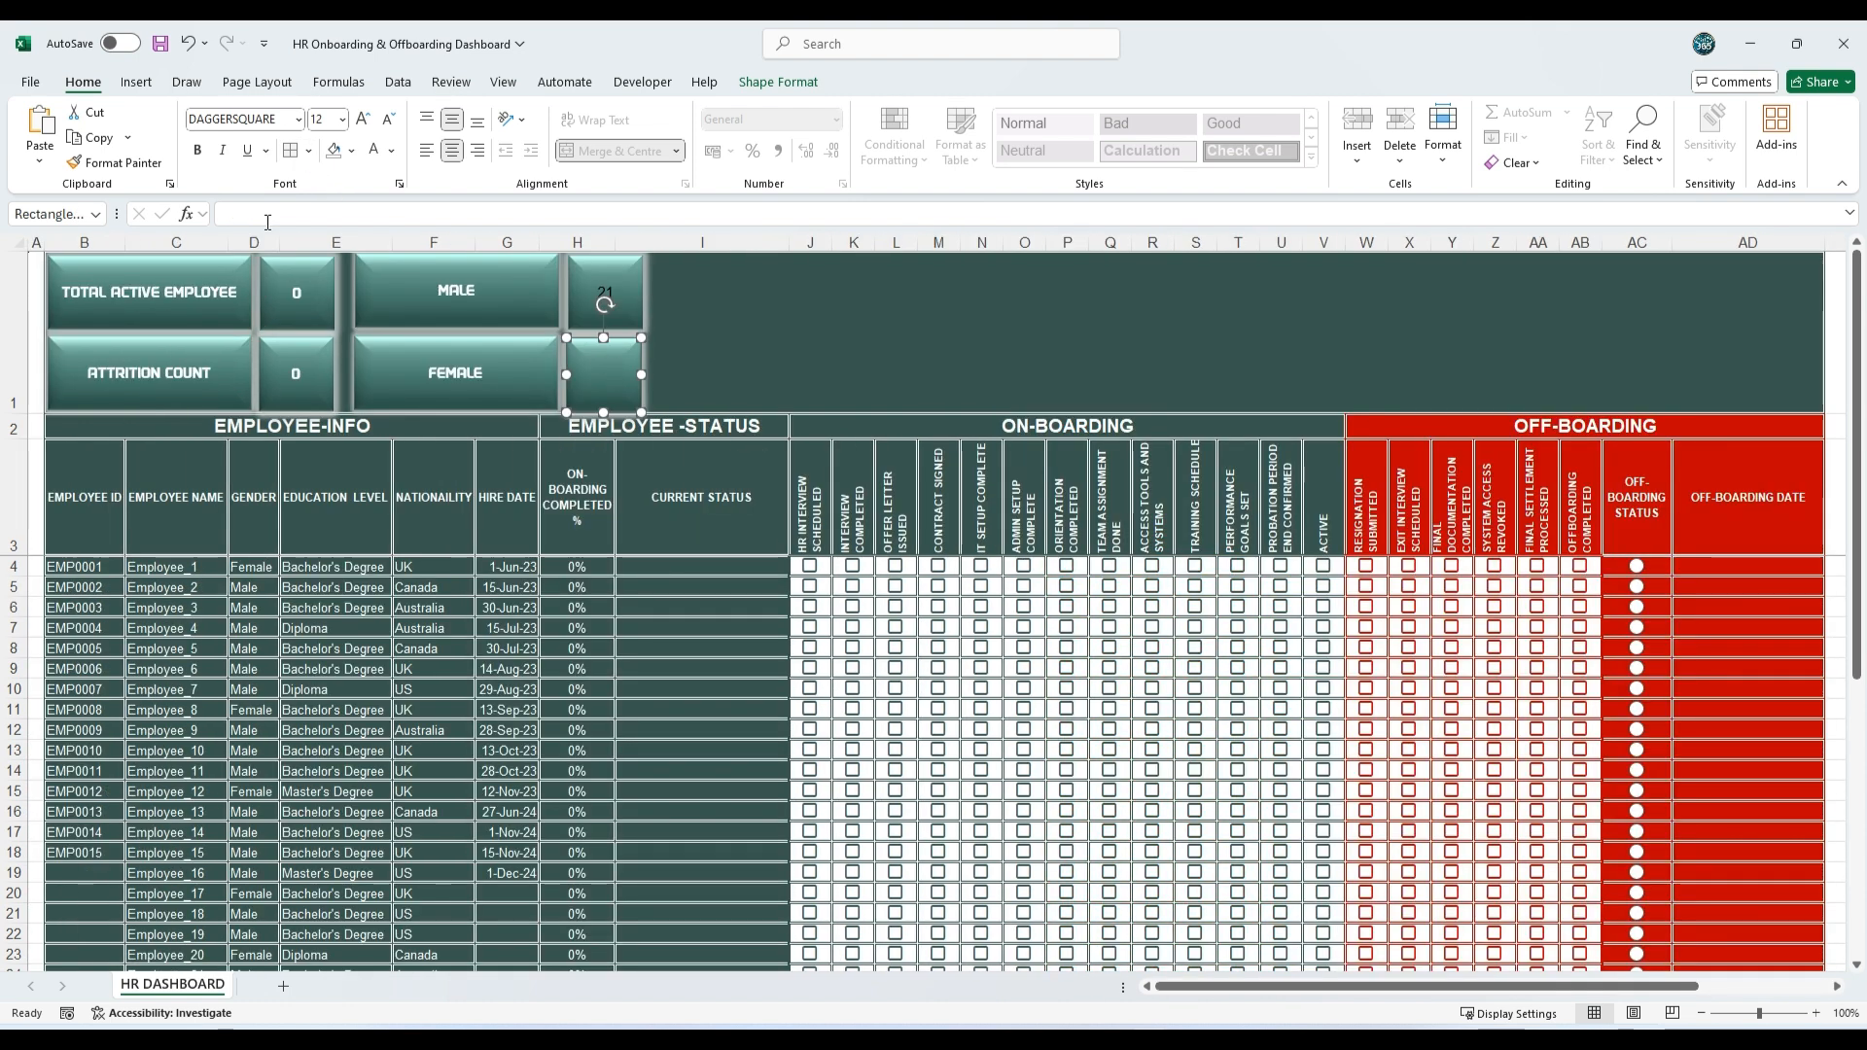
text(=)
drag(1360, 979, 1689, 984)
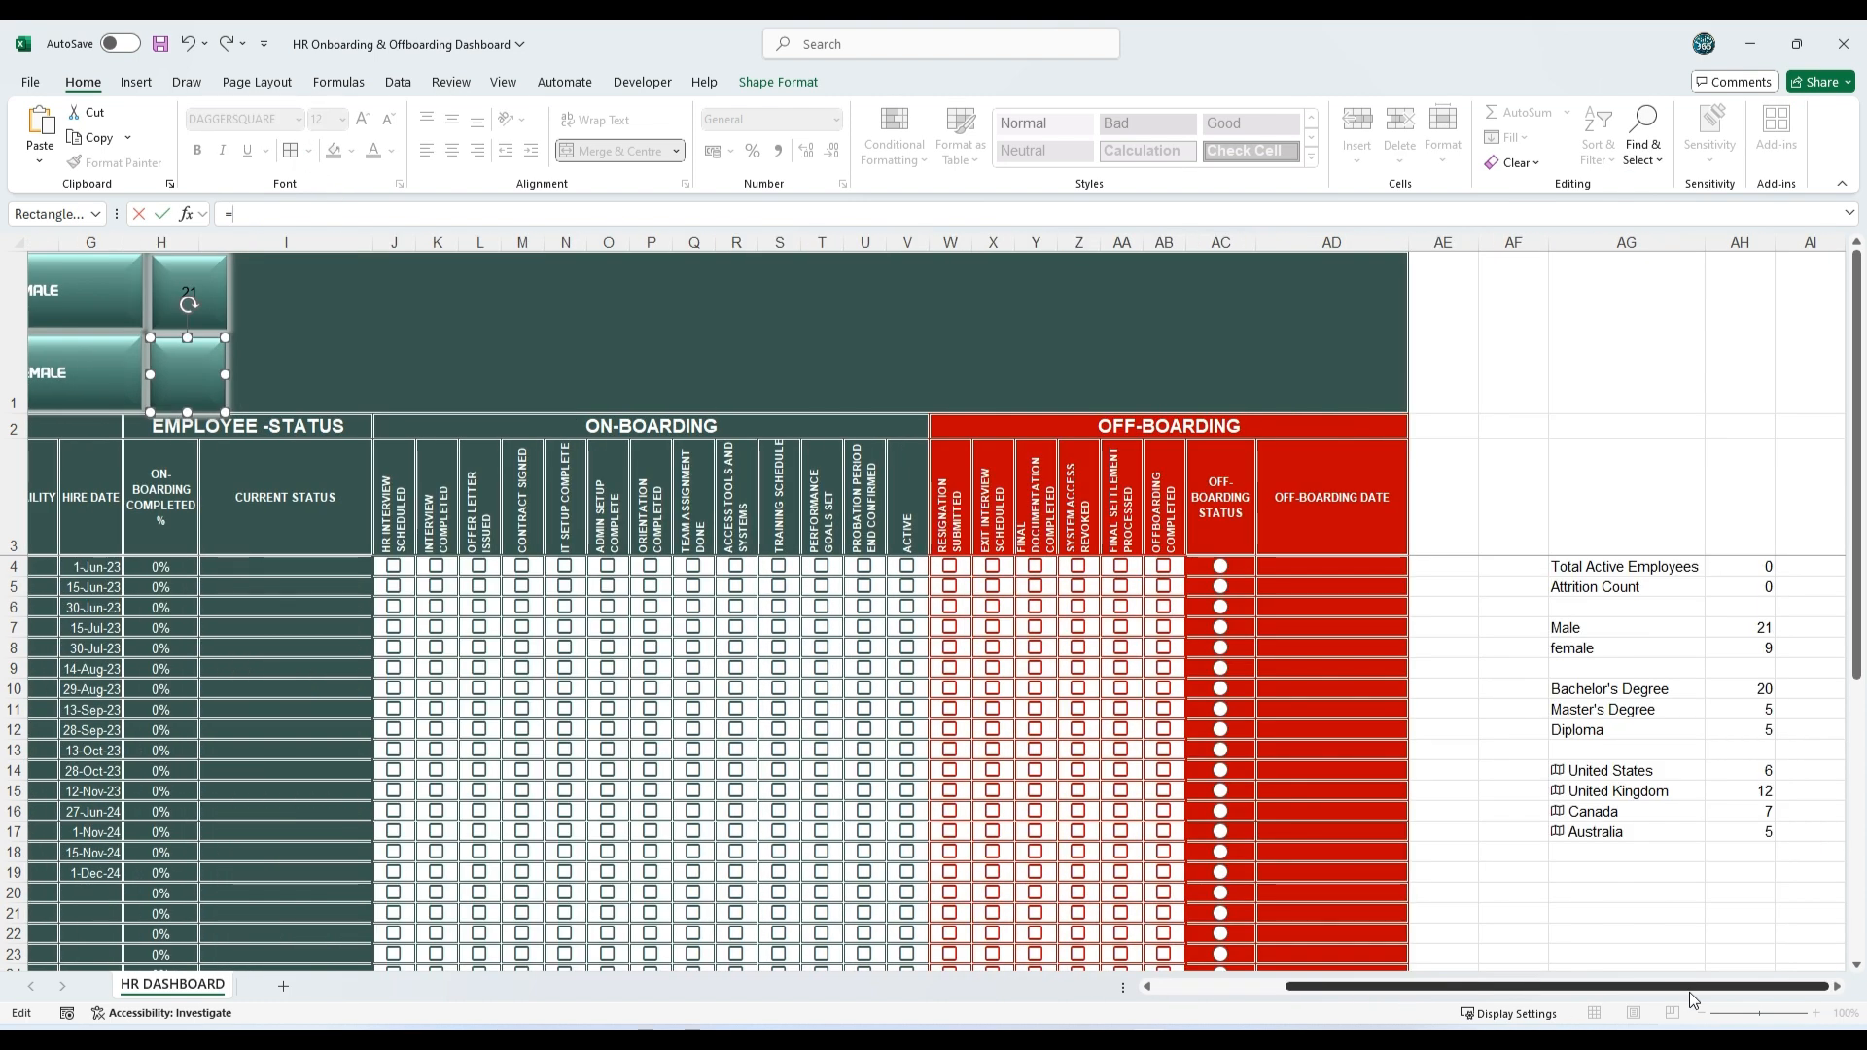
click(1750, 649)
key(Return)
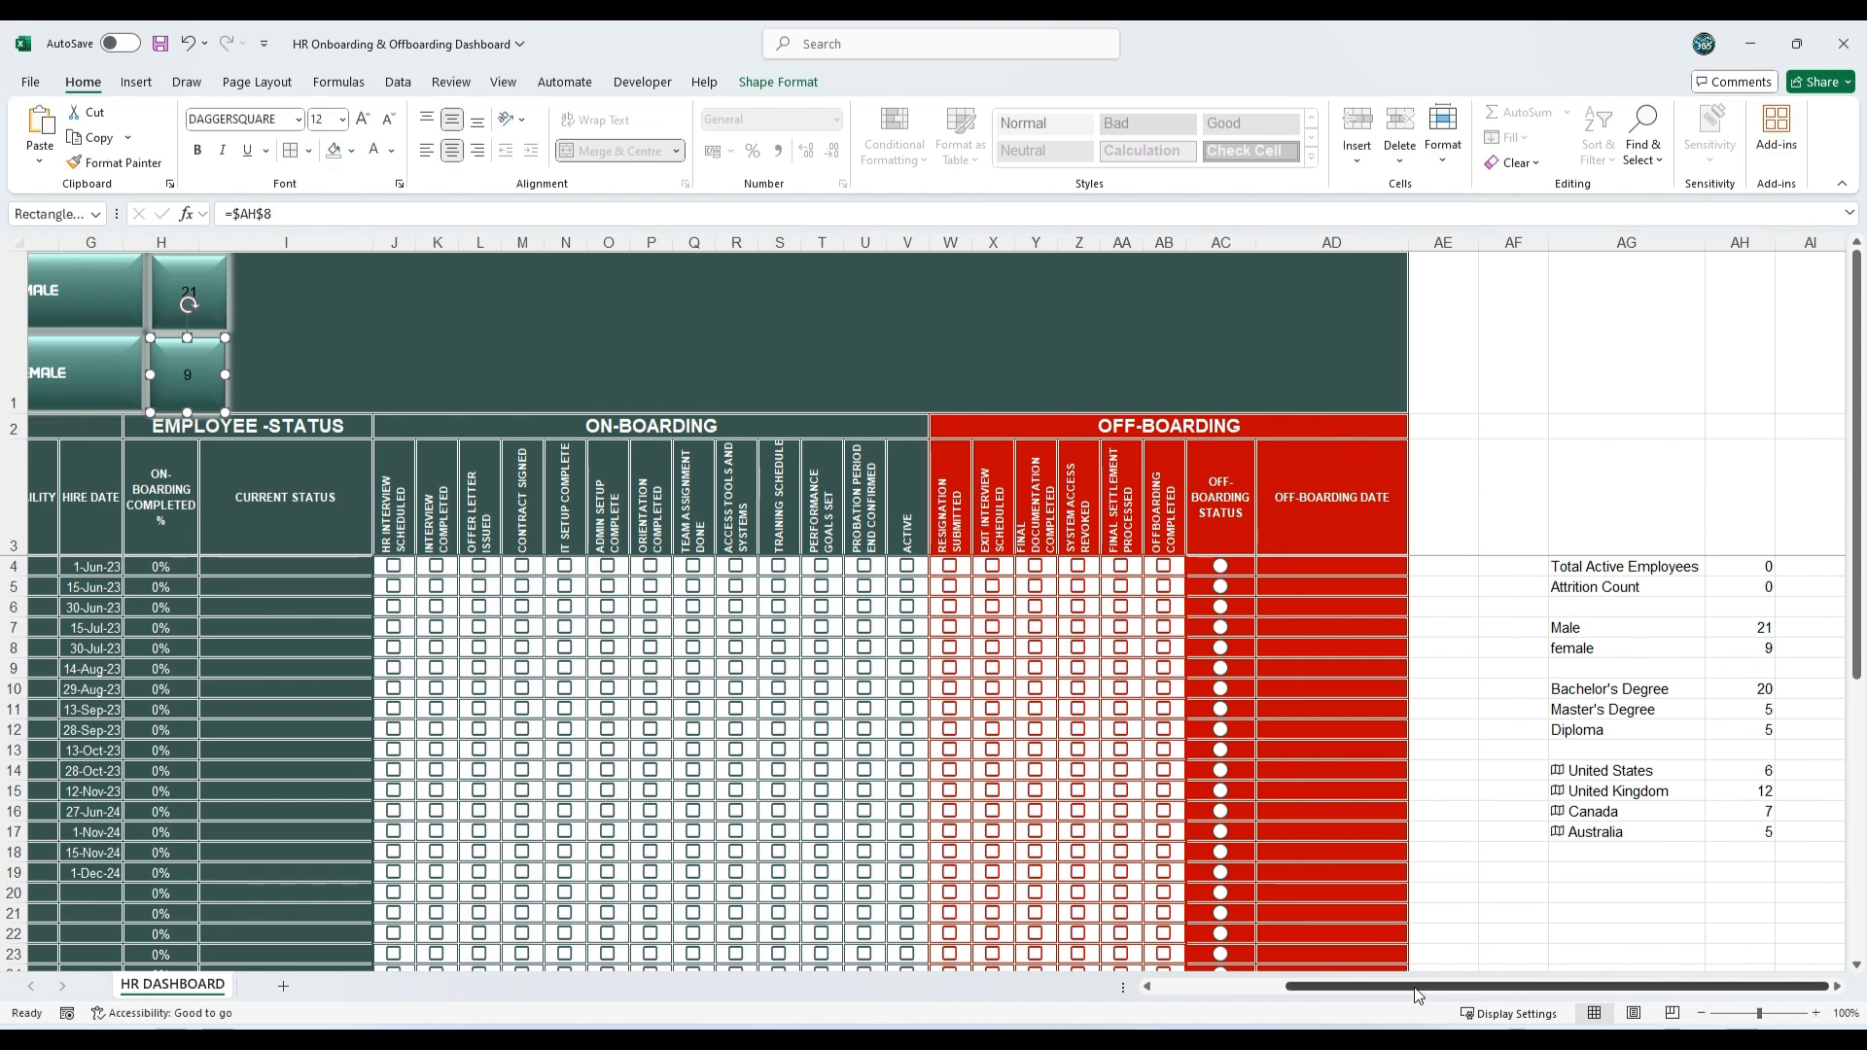
Step: Copy the TOTAL ACTIVE EMPLOYEE value square's formatting onto the MALE and FEMALE value squares with Format Painter, and deselect the shapes
drag(1417, 988, 1196, 977)
click(117, 162)
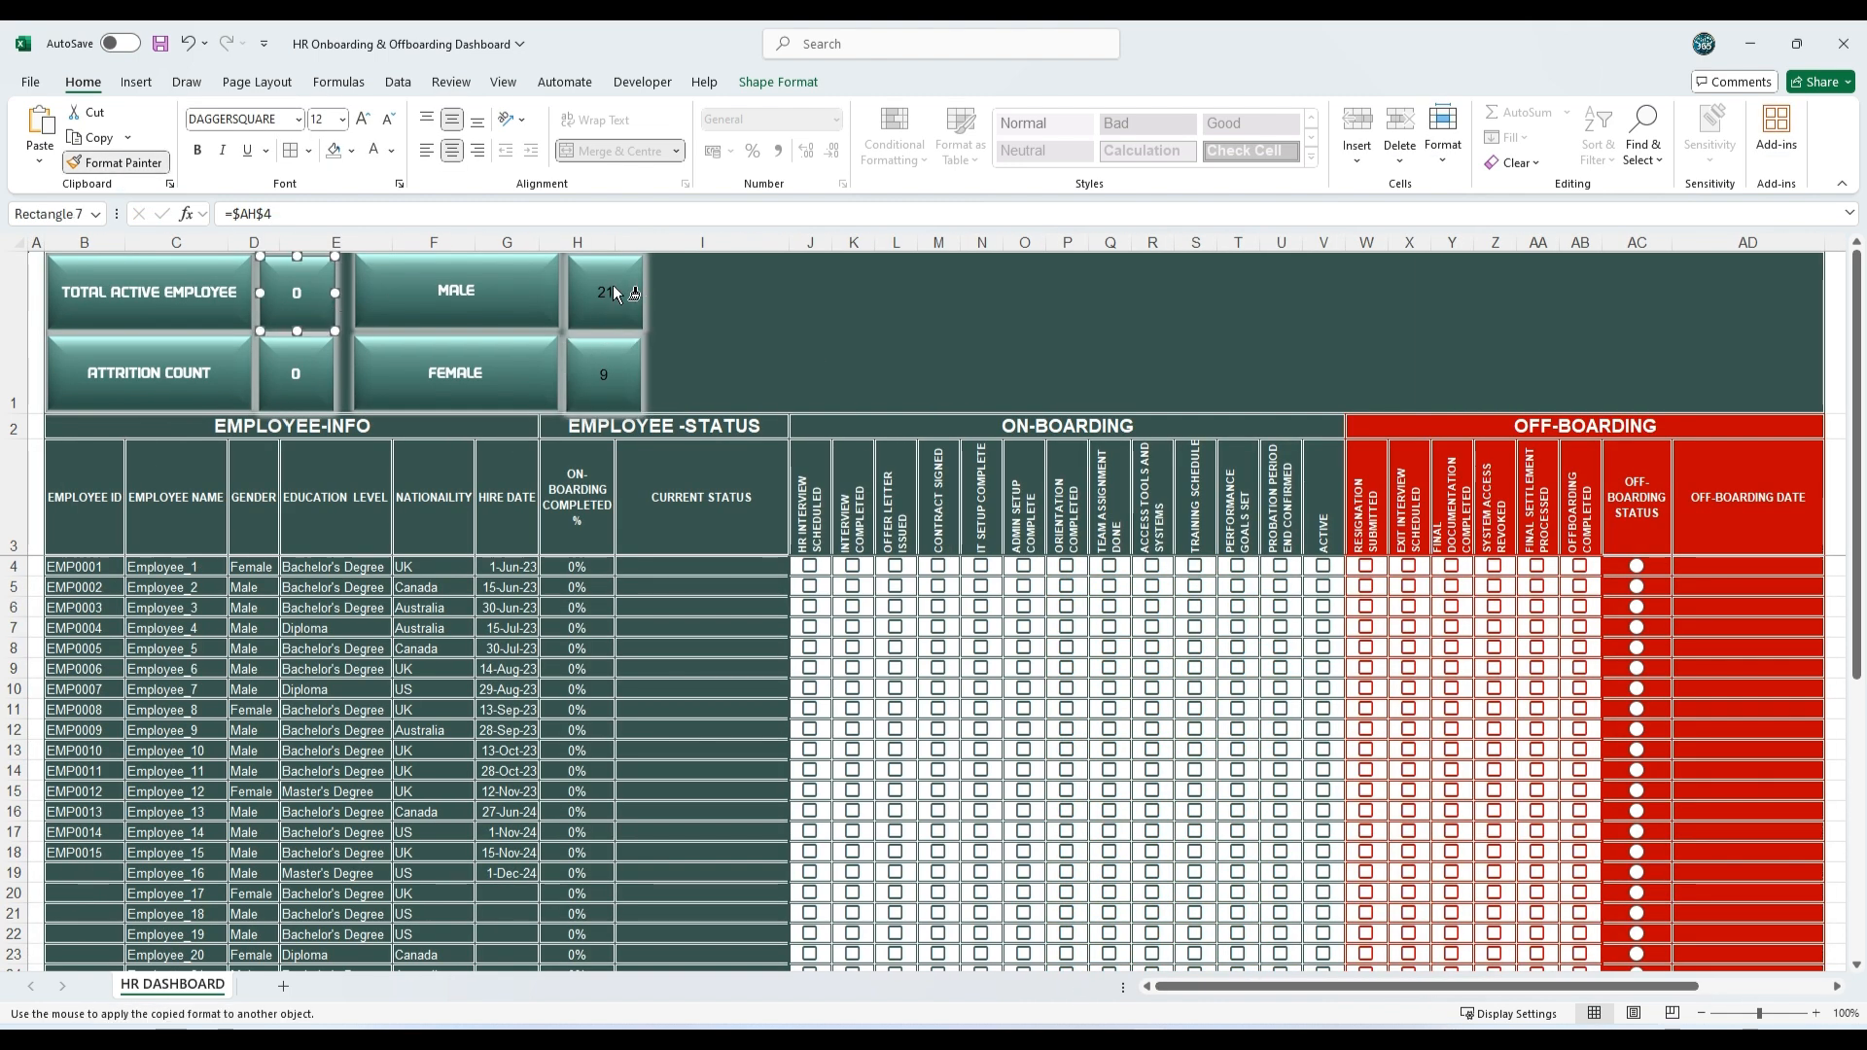
click(610, 289)
click(134, 167)
click(611, 394)
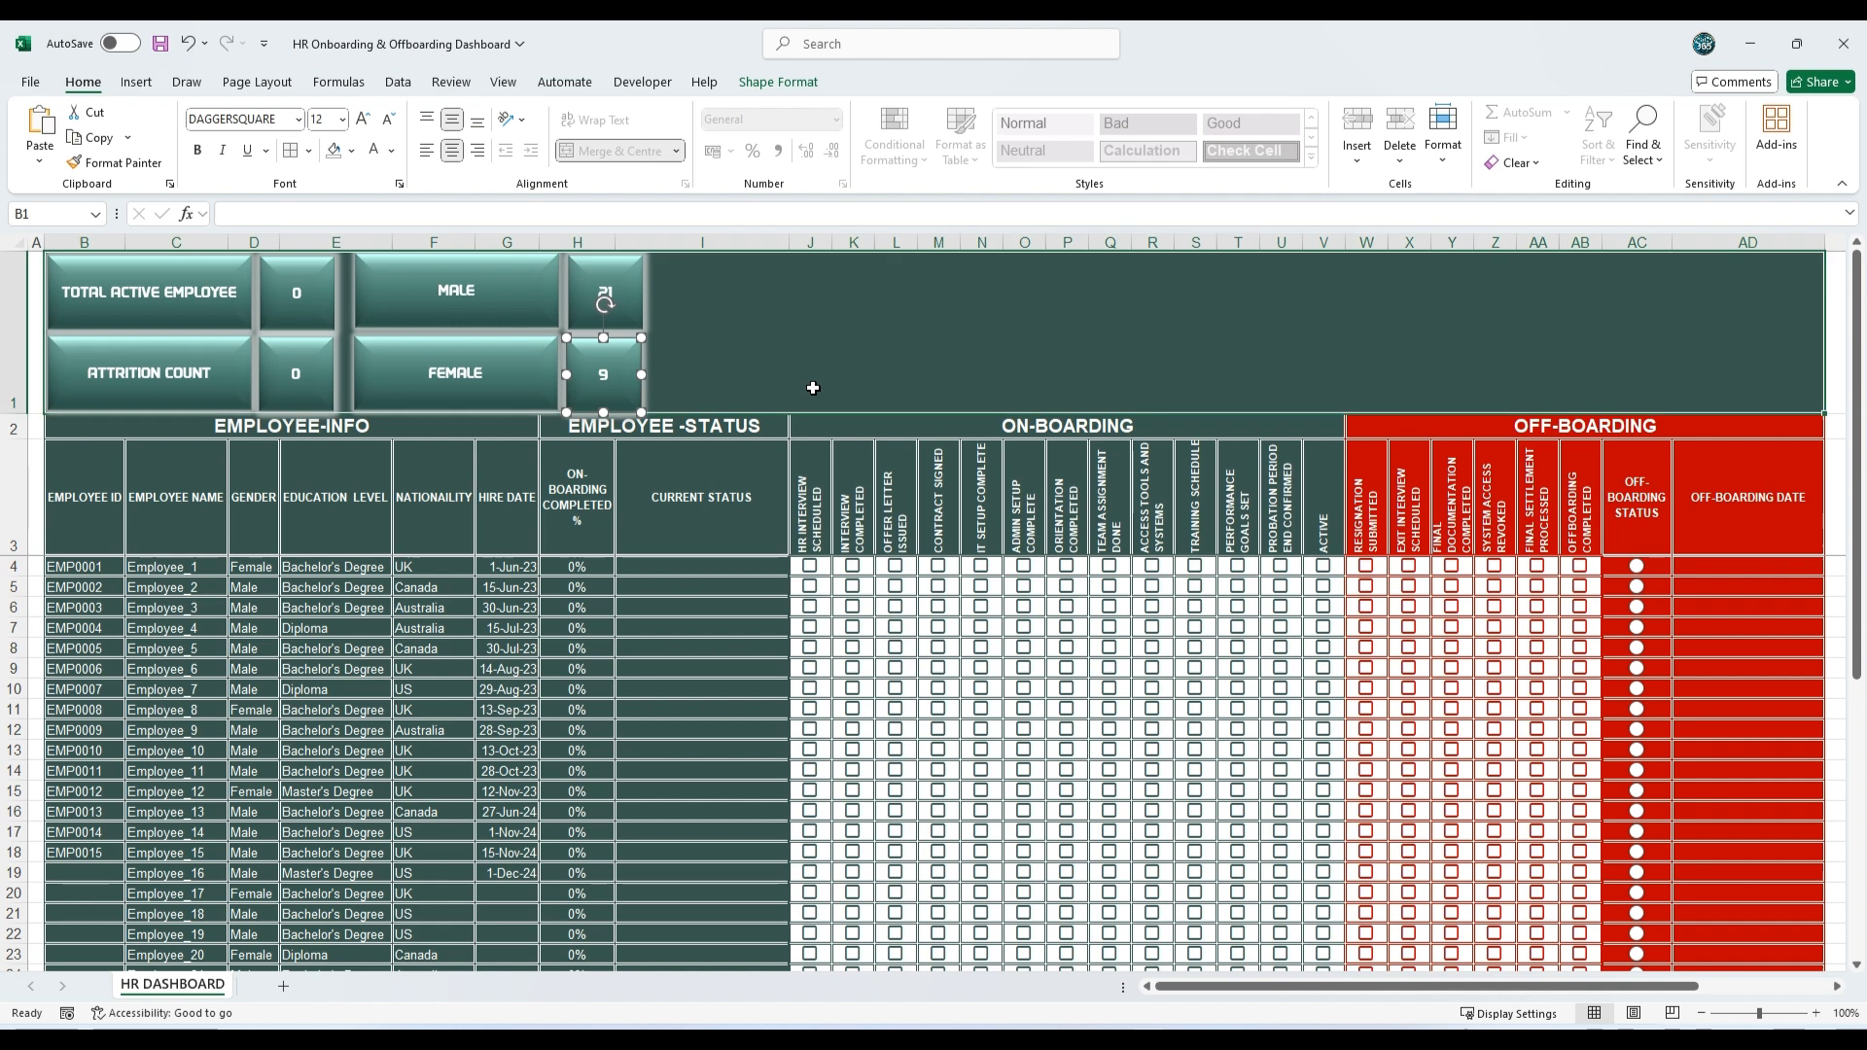
click(813, 388)
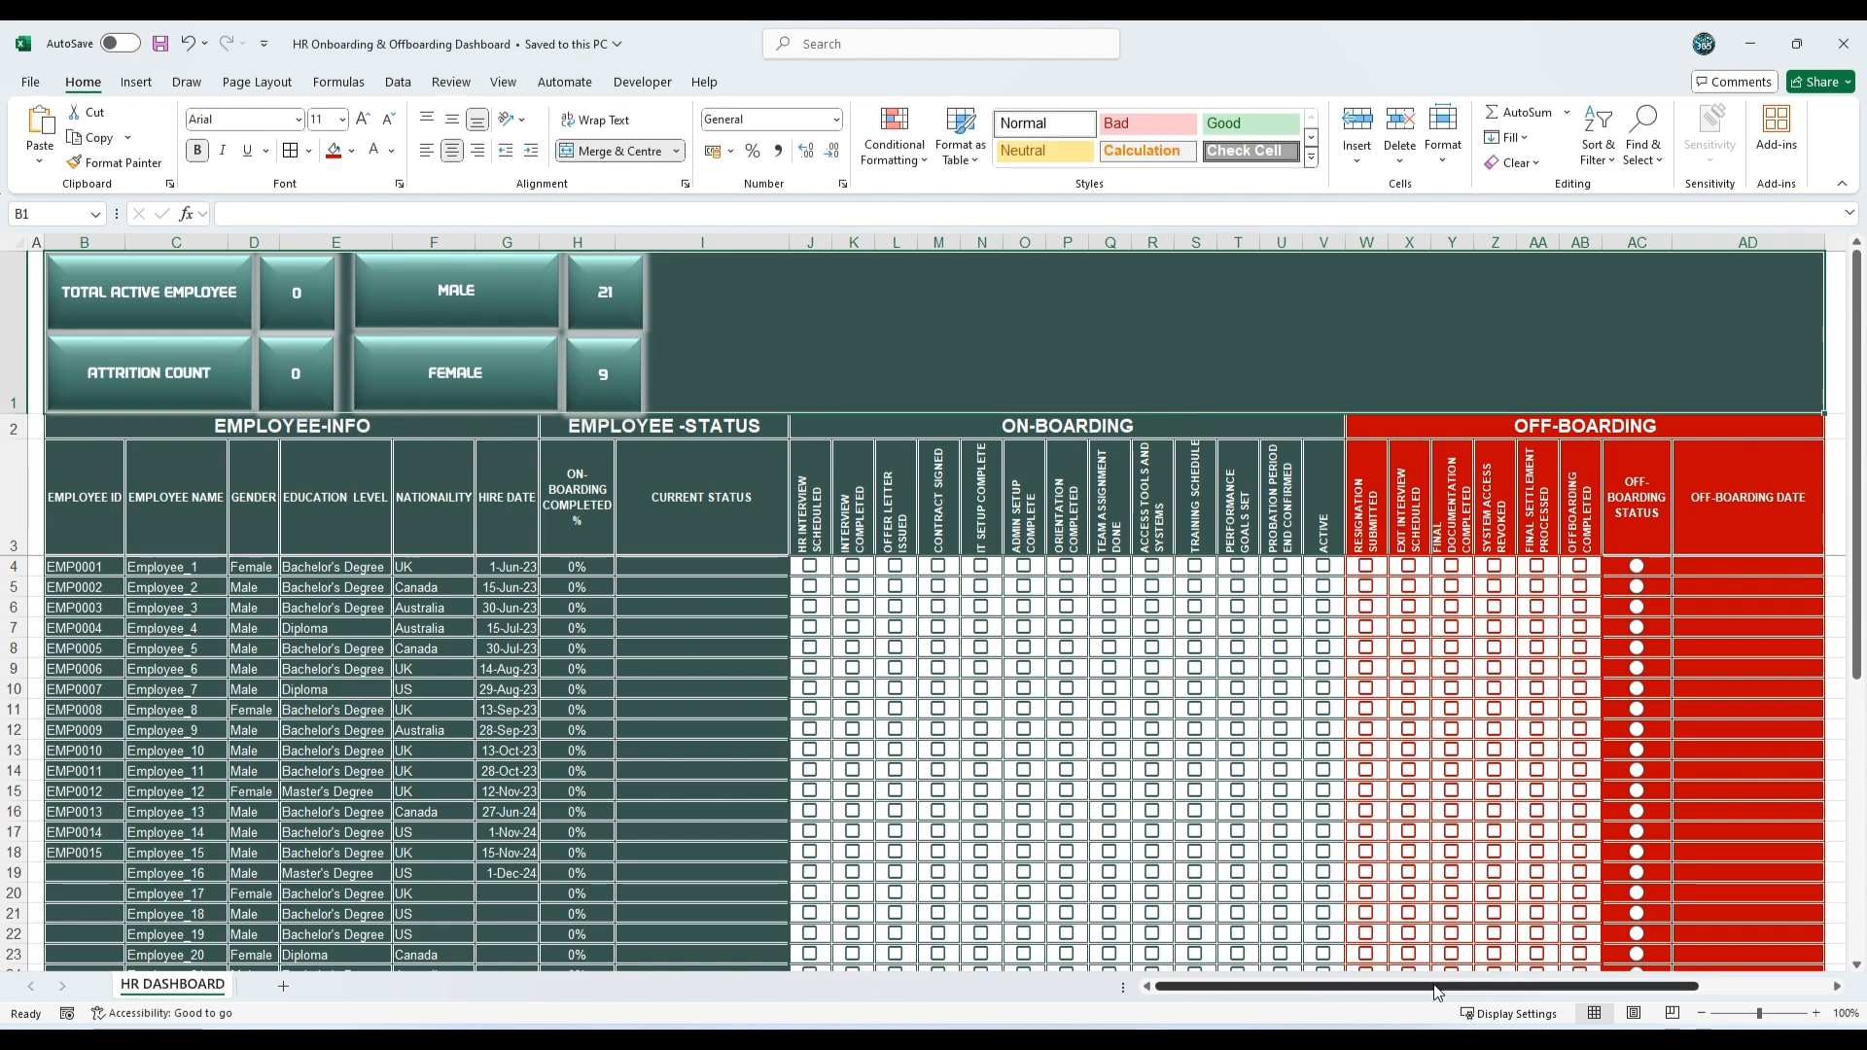
Step: Insert a 3D pie chart from the education level labels and counts in AG10:AH12
drag(1420, 987, 1548, 987)
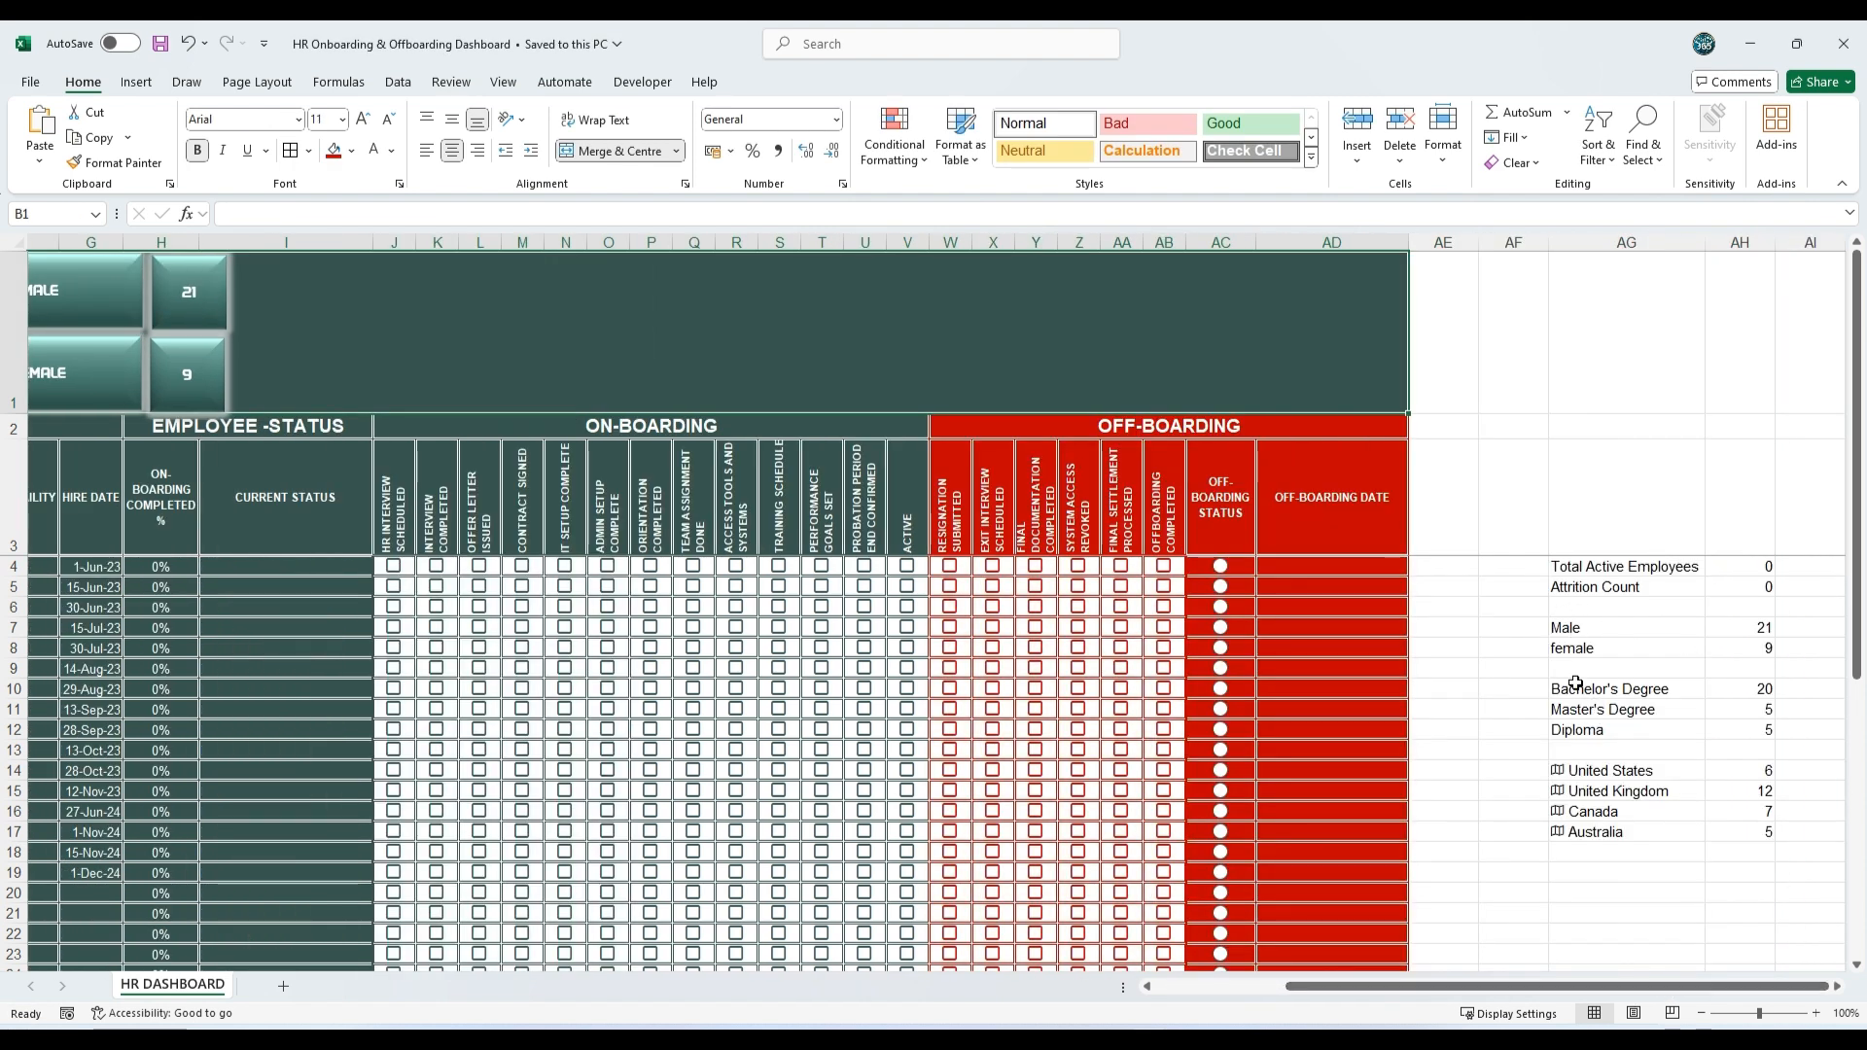
drag(1575, 683, 1741, 729)
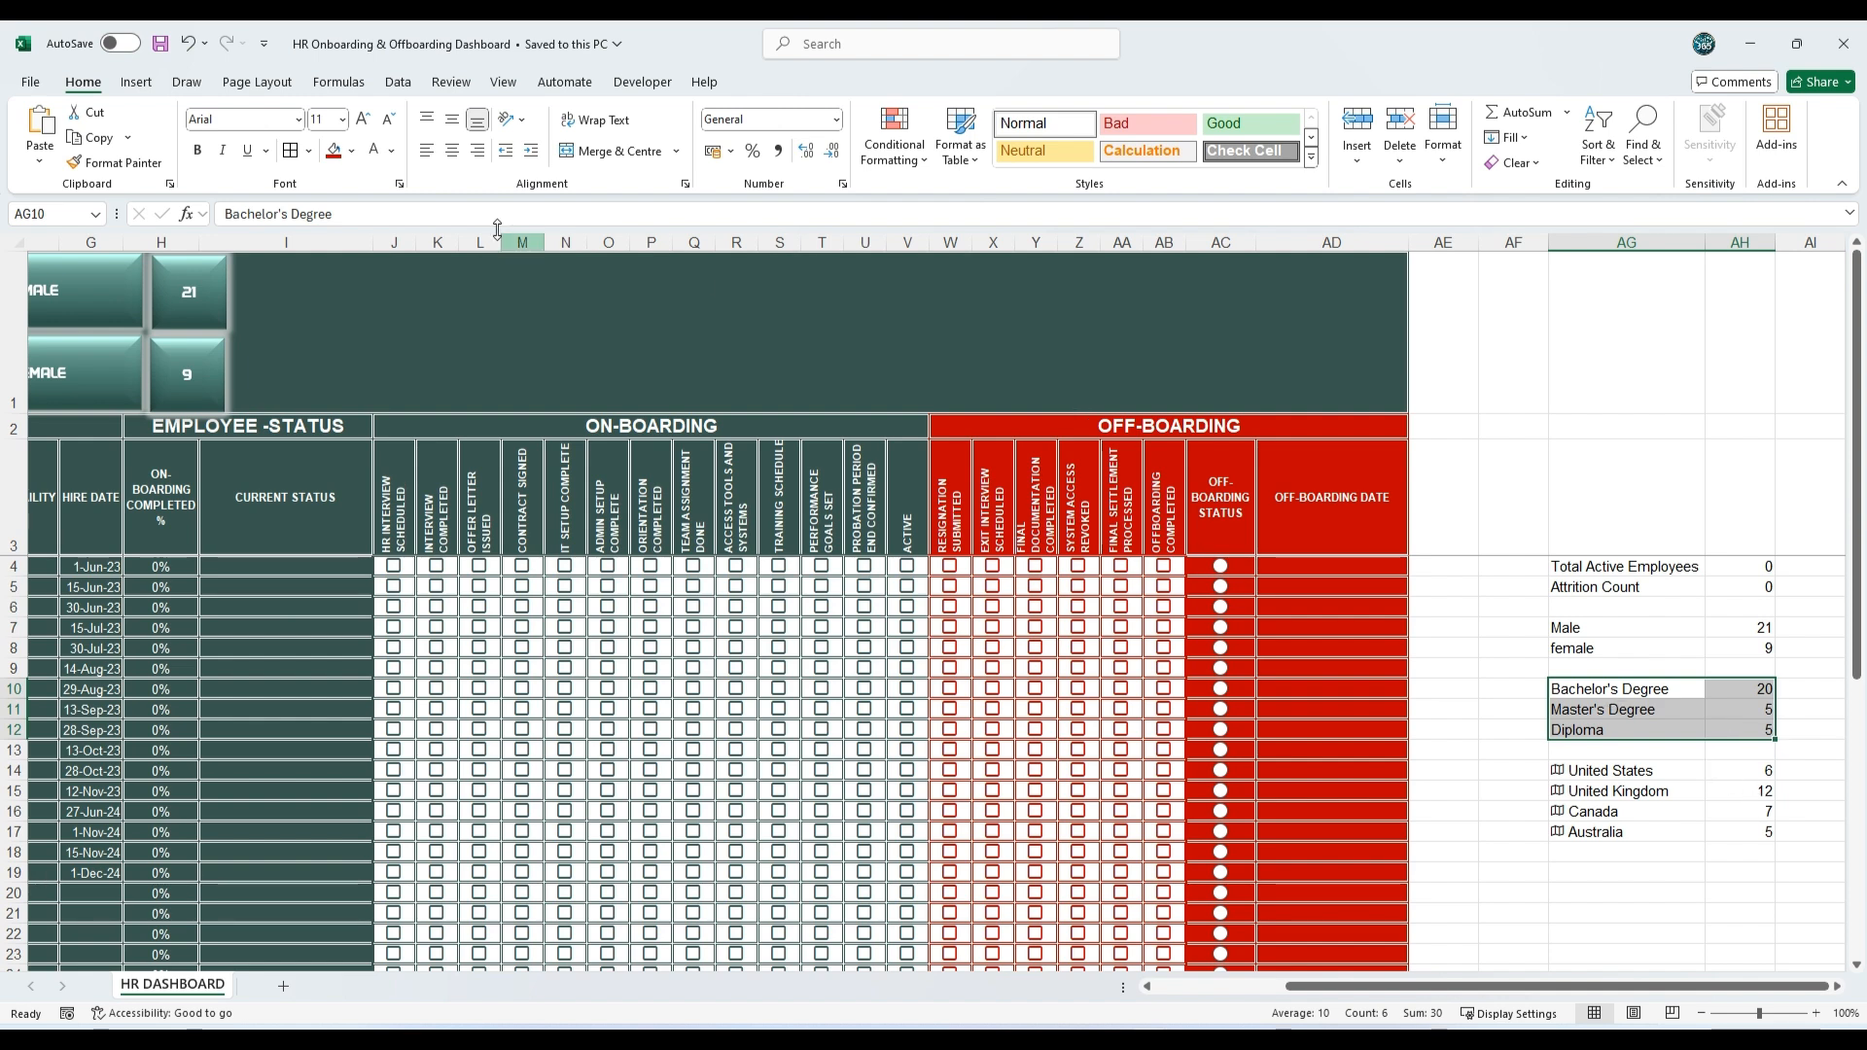
click(138, 84)
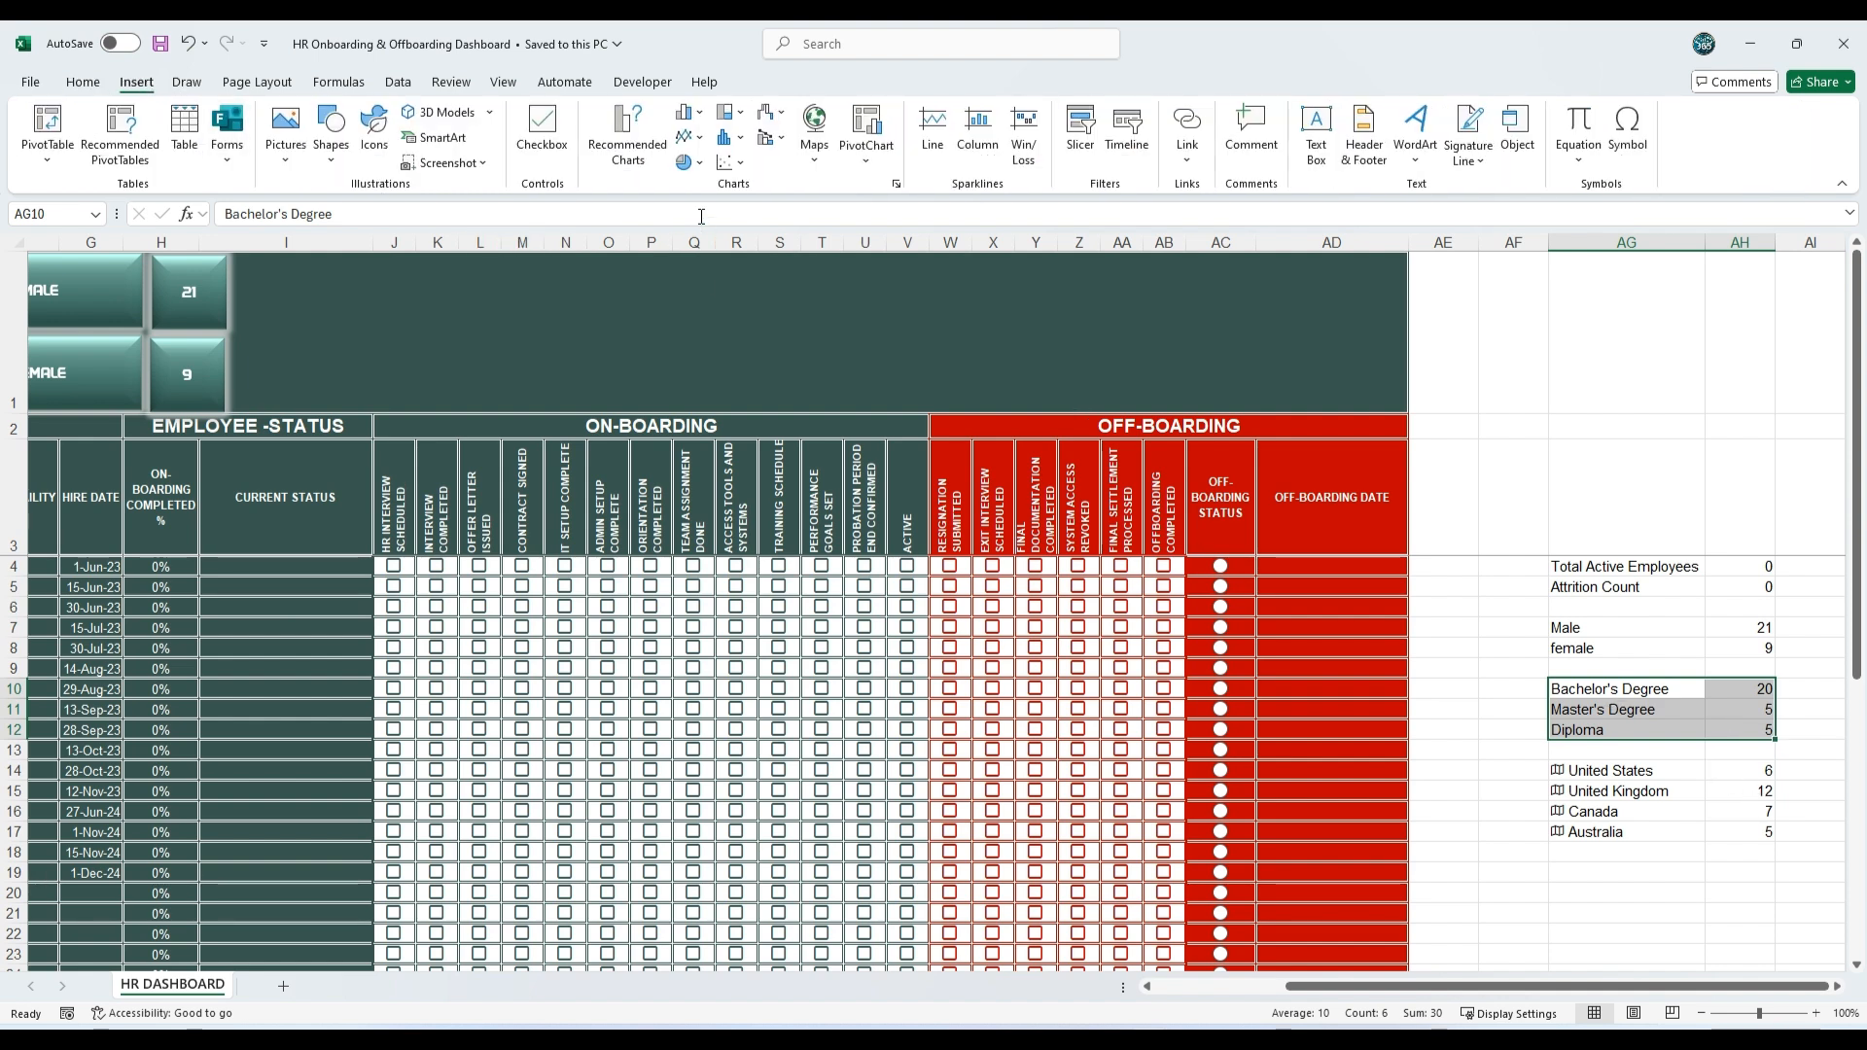
click(689, 162)
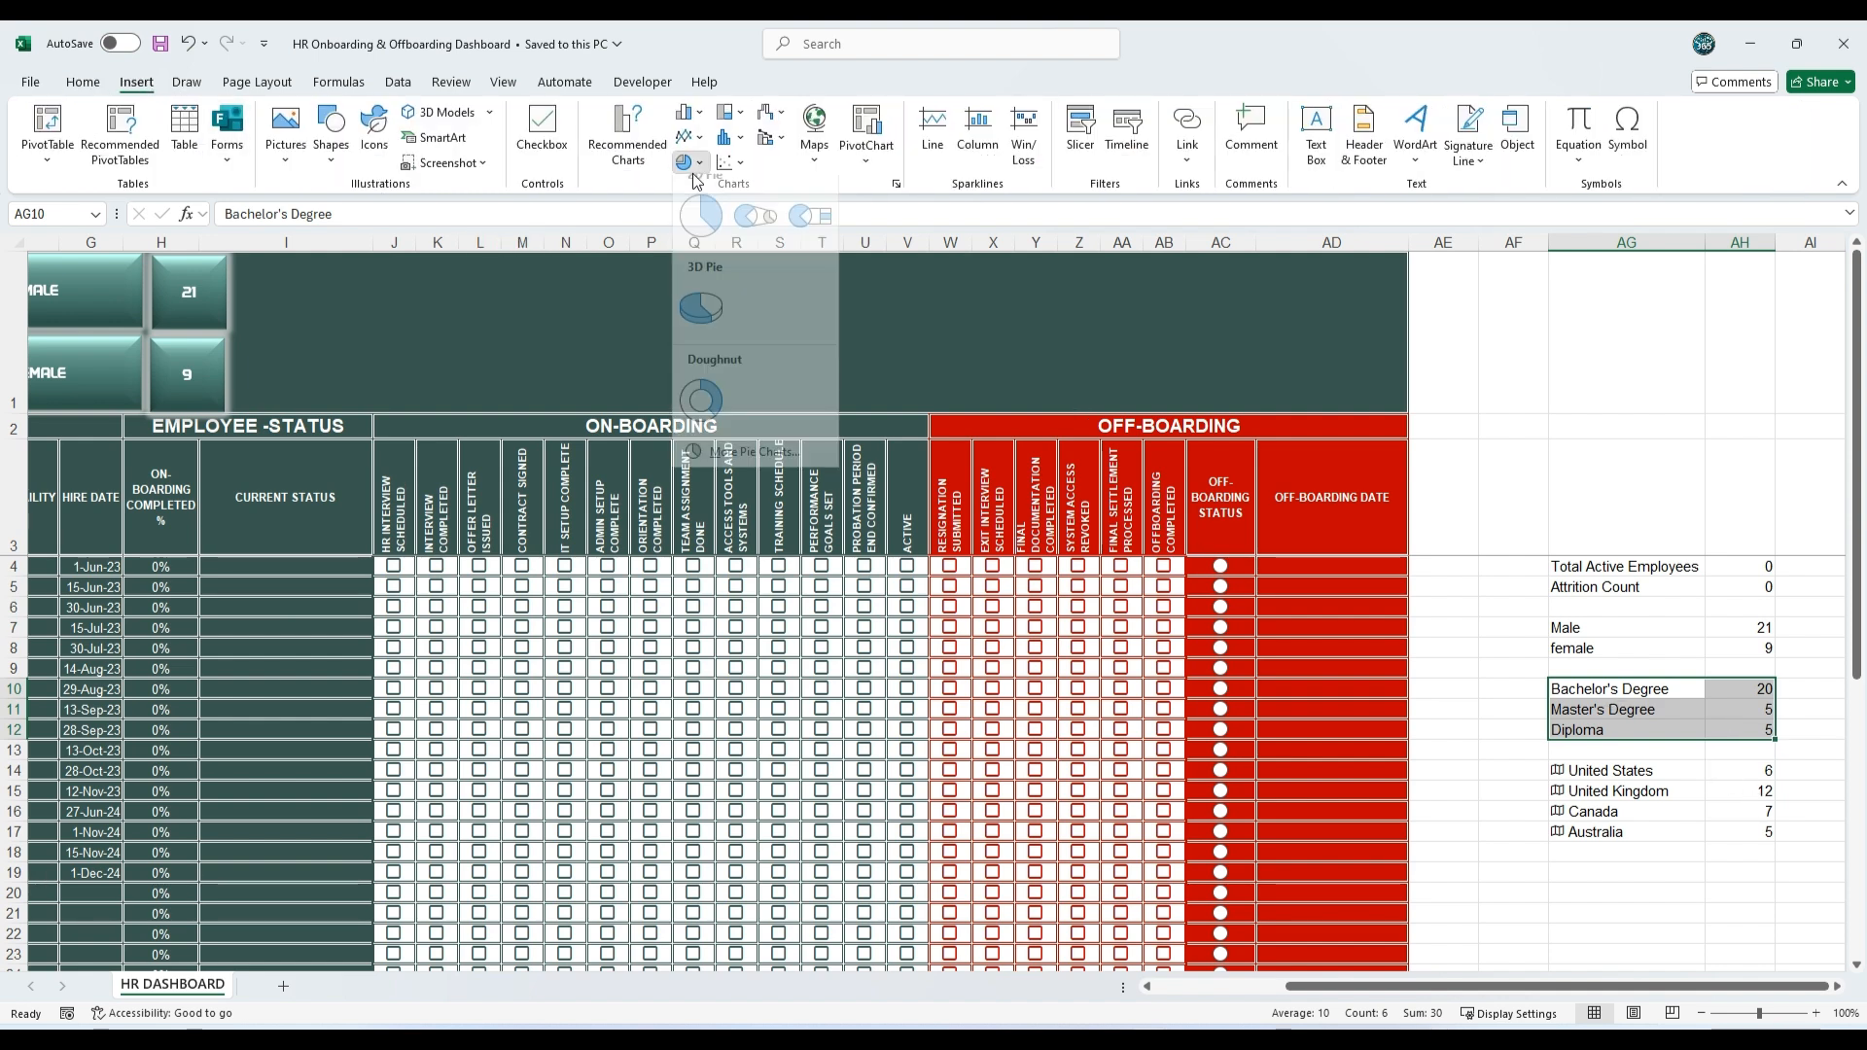
click(702, 324)
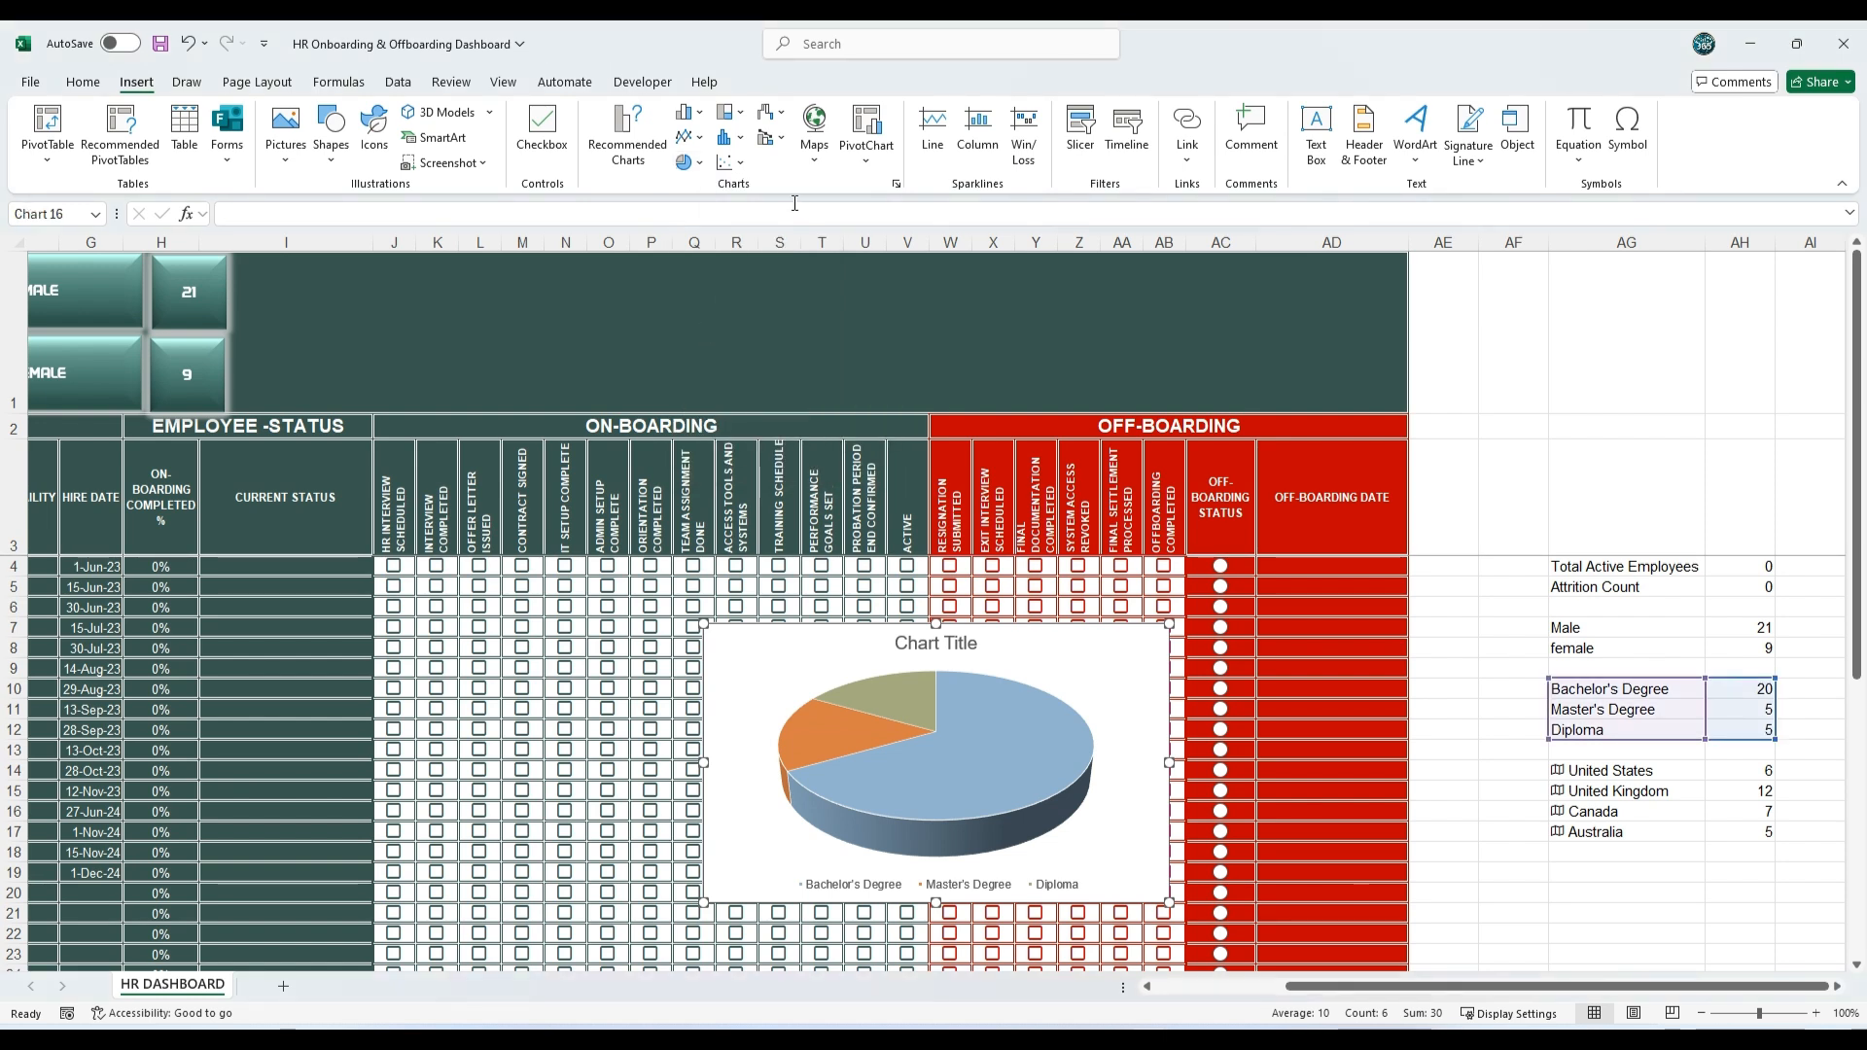
Step: Apply the pie chart style with bold outside category labels and an uppercase title, and recolour it with the monochromatic teal palette
click(805, 673)
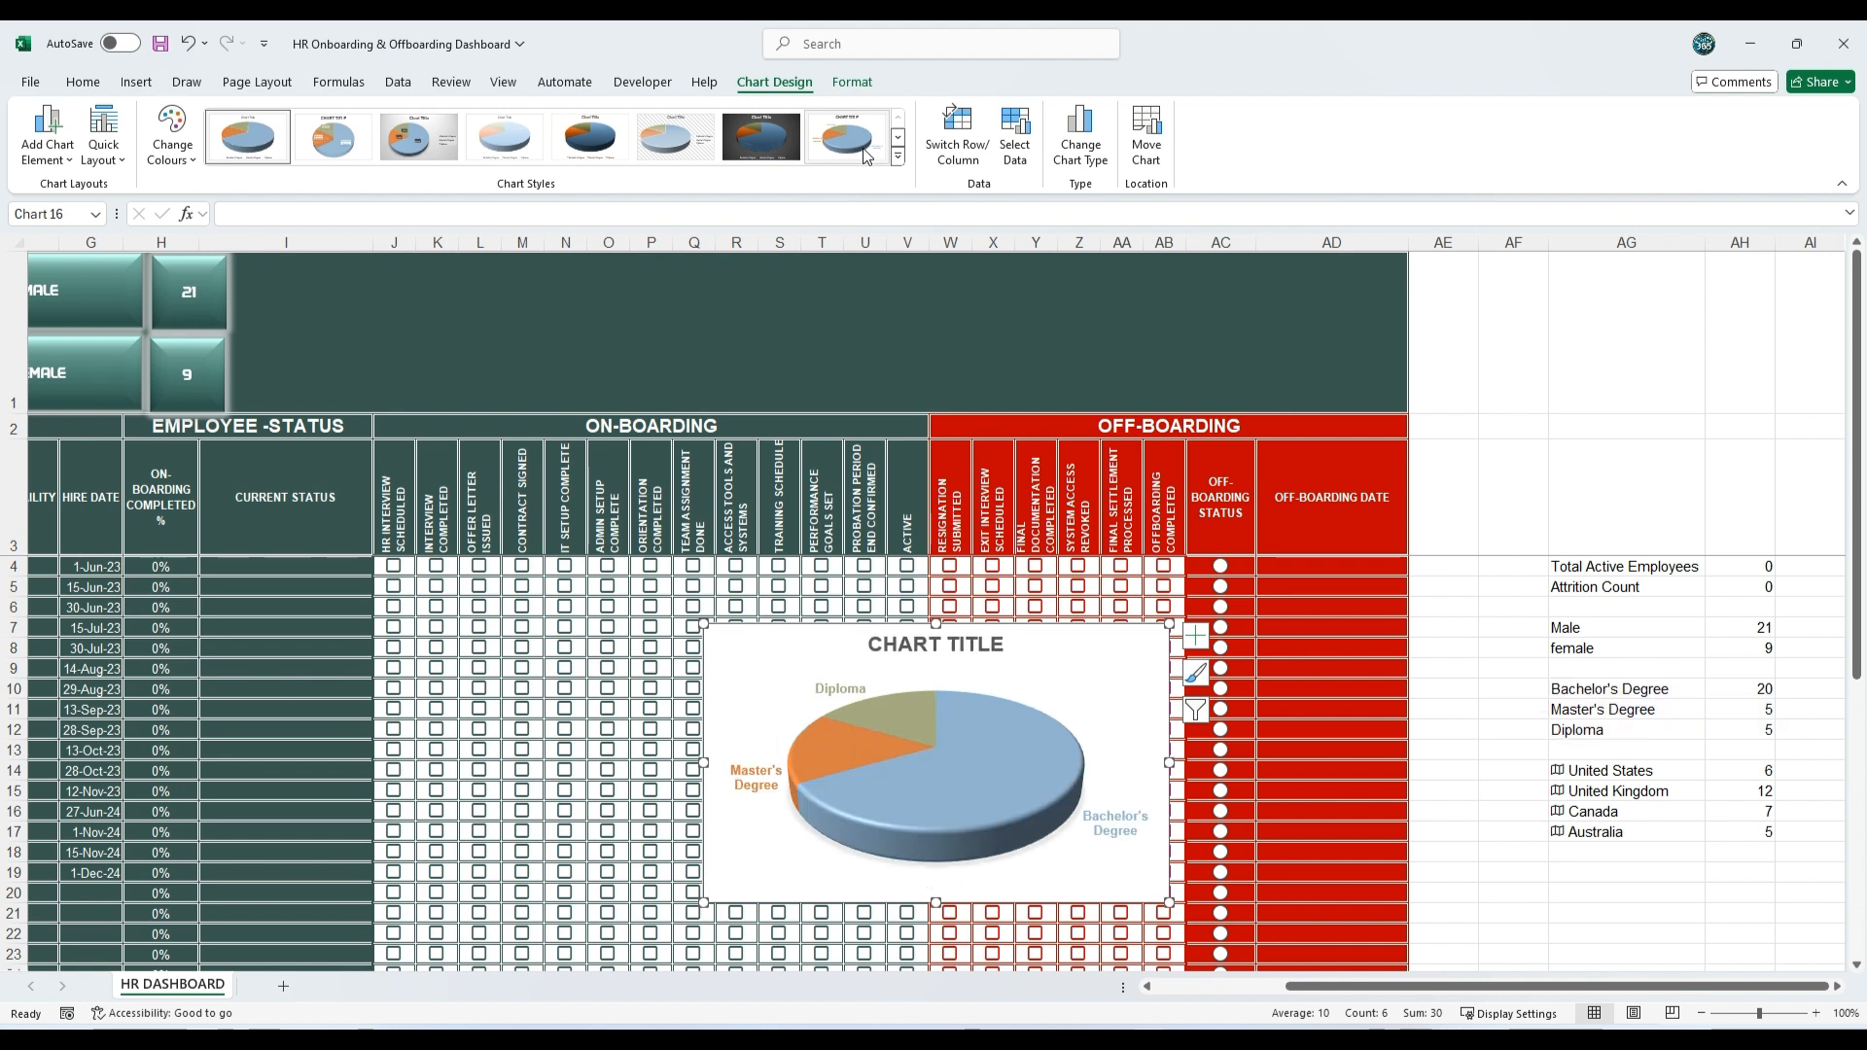
click(863, 156)
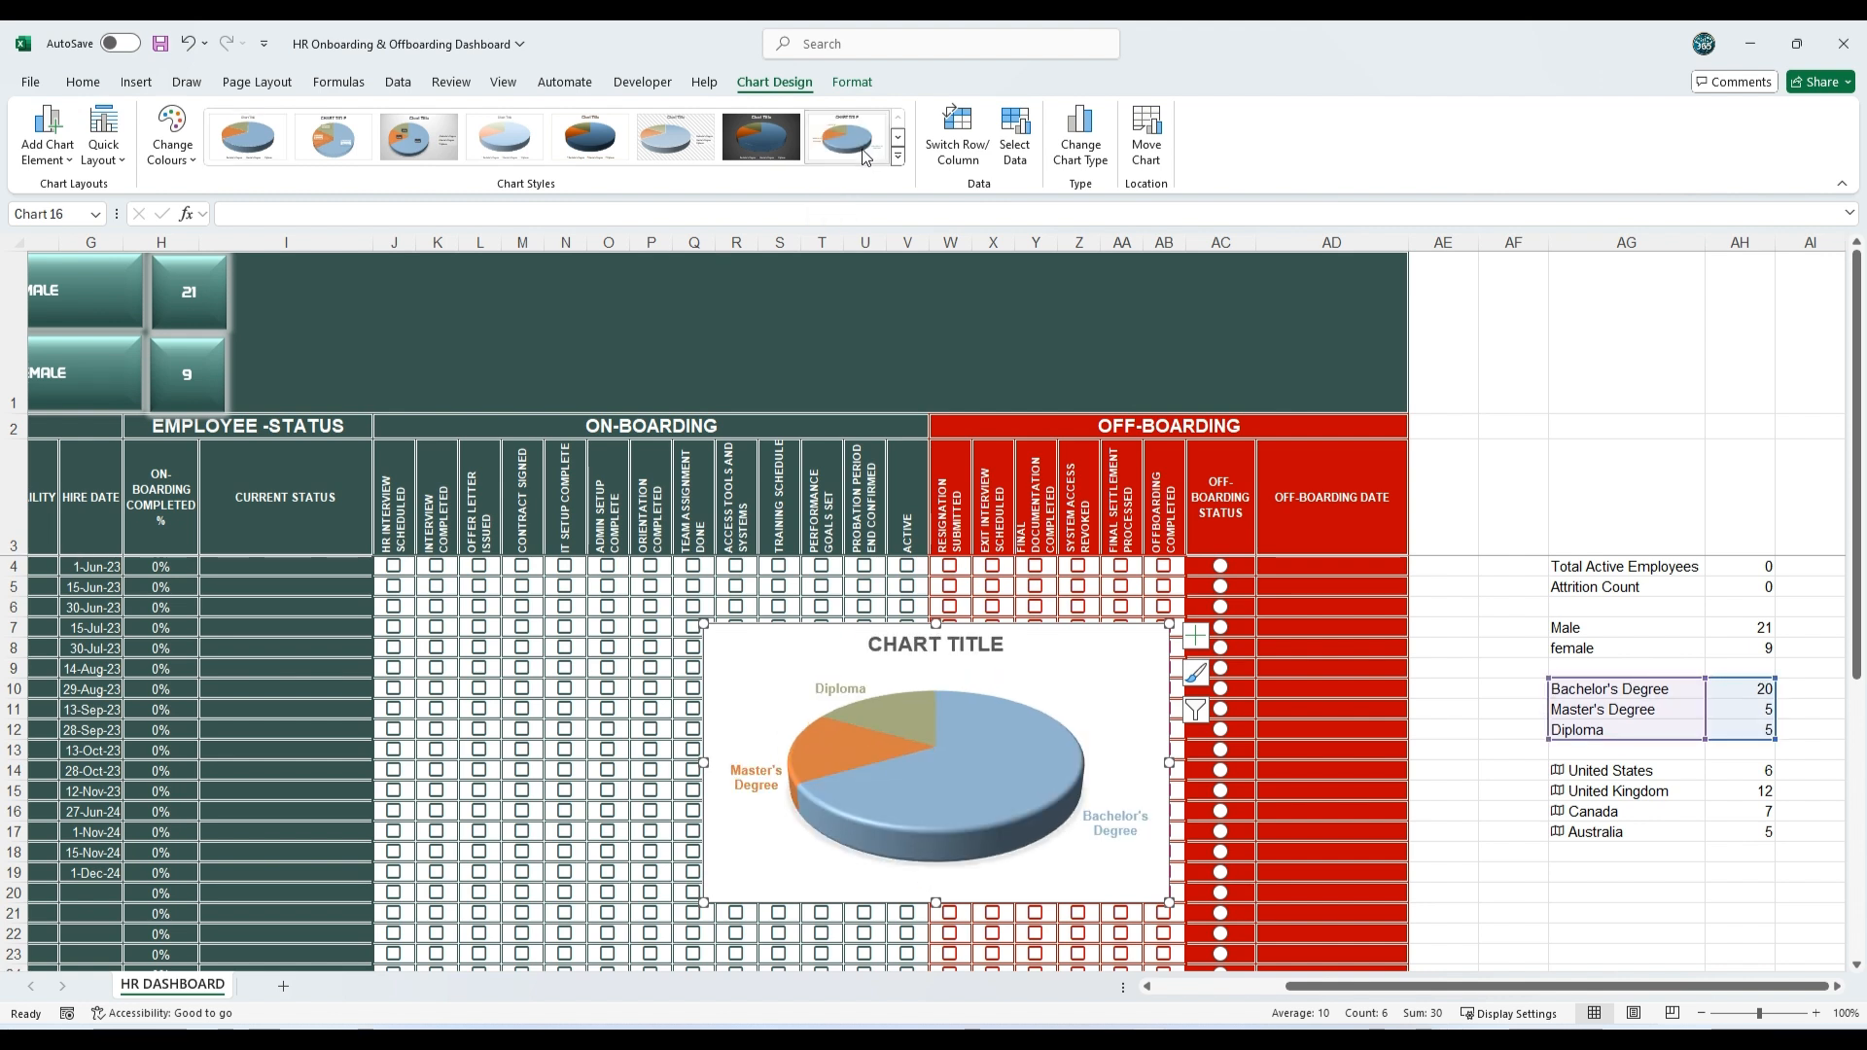
click(172, 138)
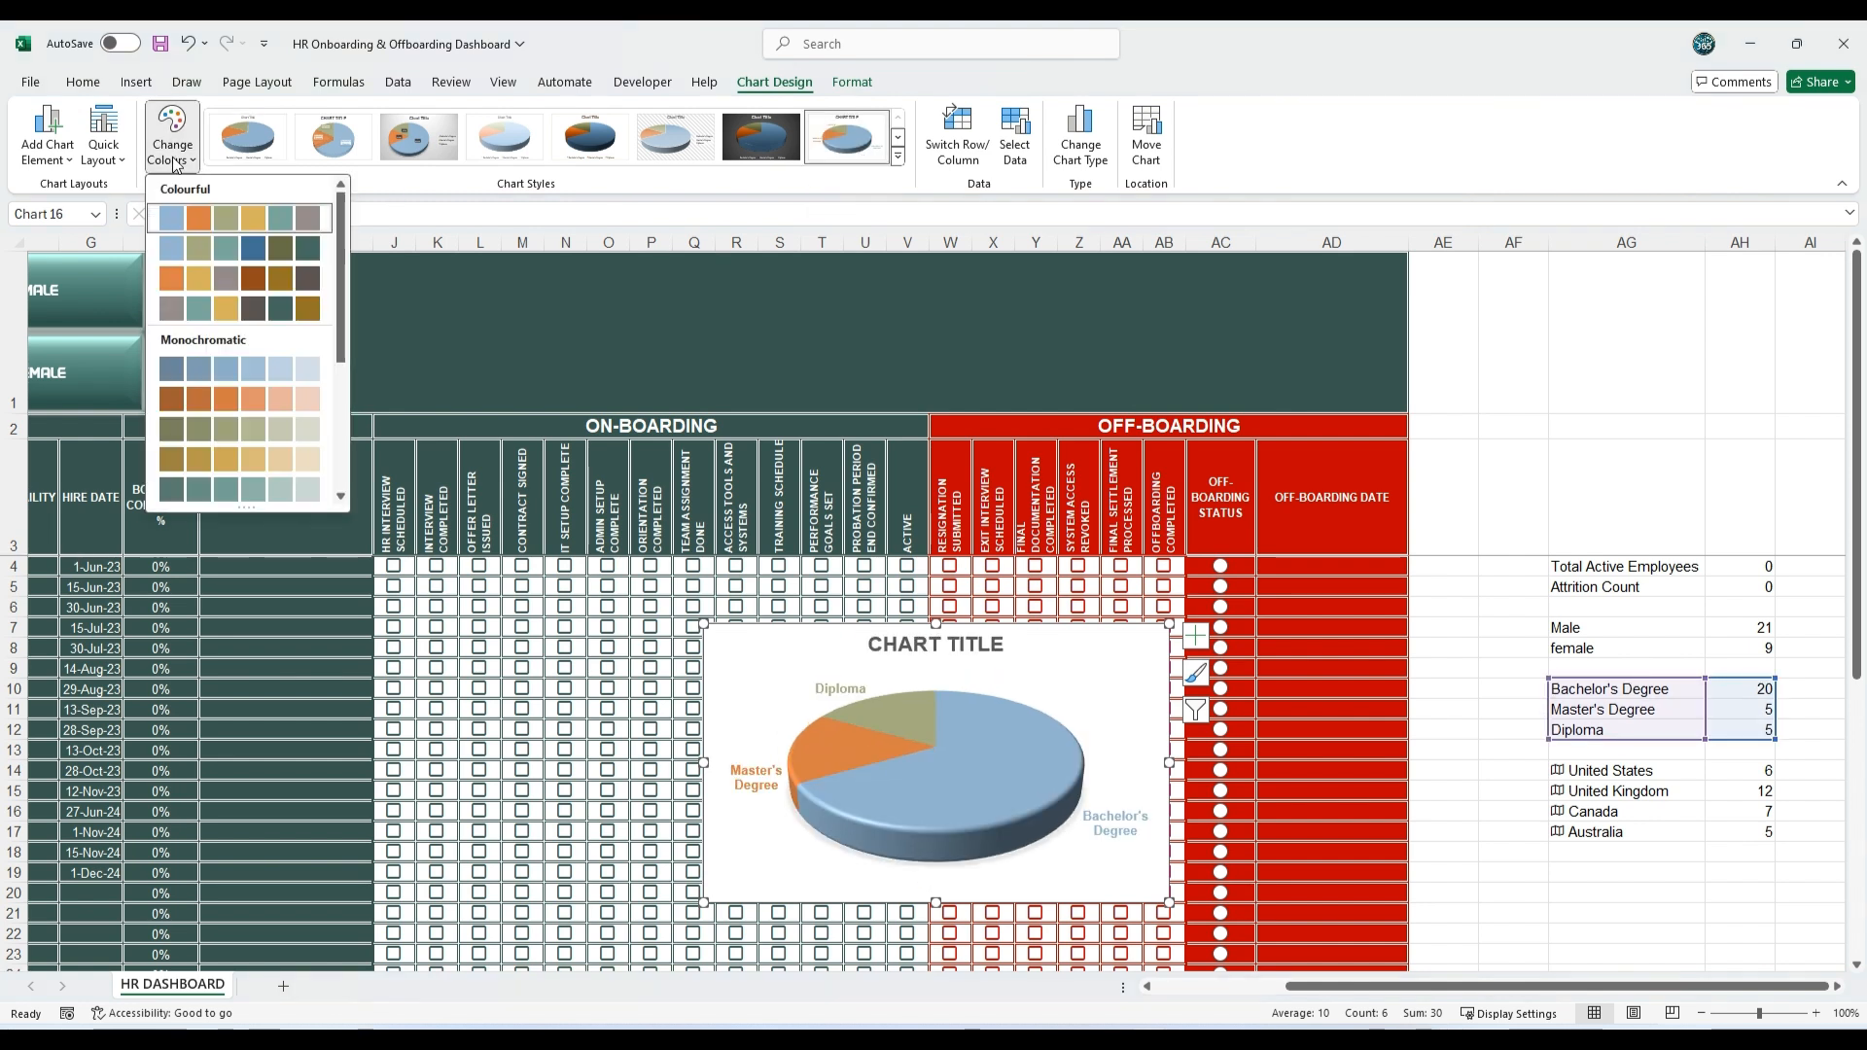
click(212, 489)
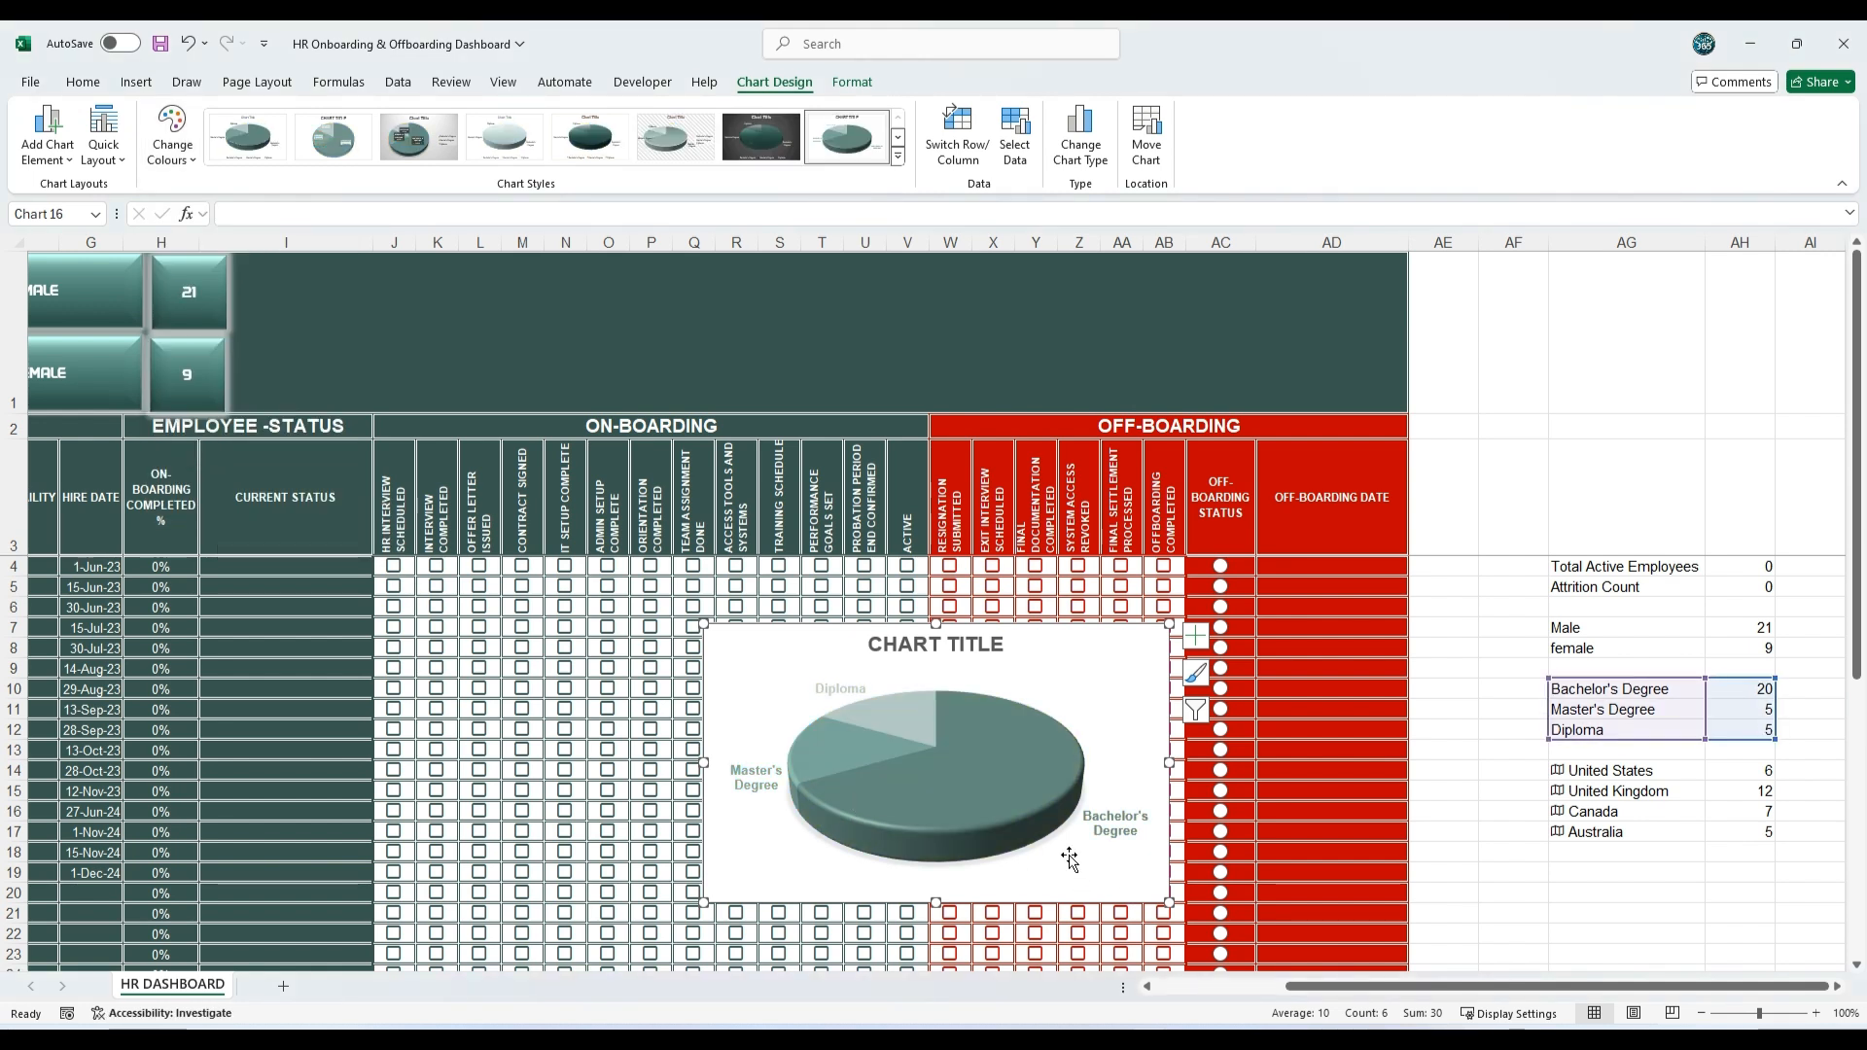
Step: Pull the Bachelor's Degree slice slightly out of the pie
click(1019, 802)
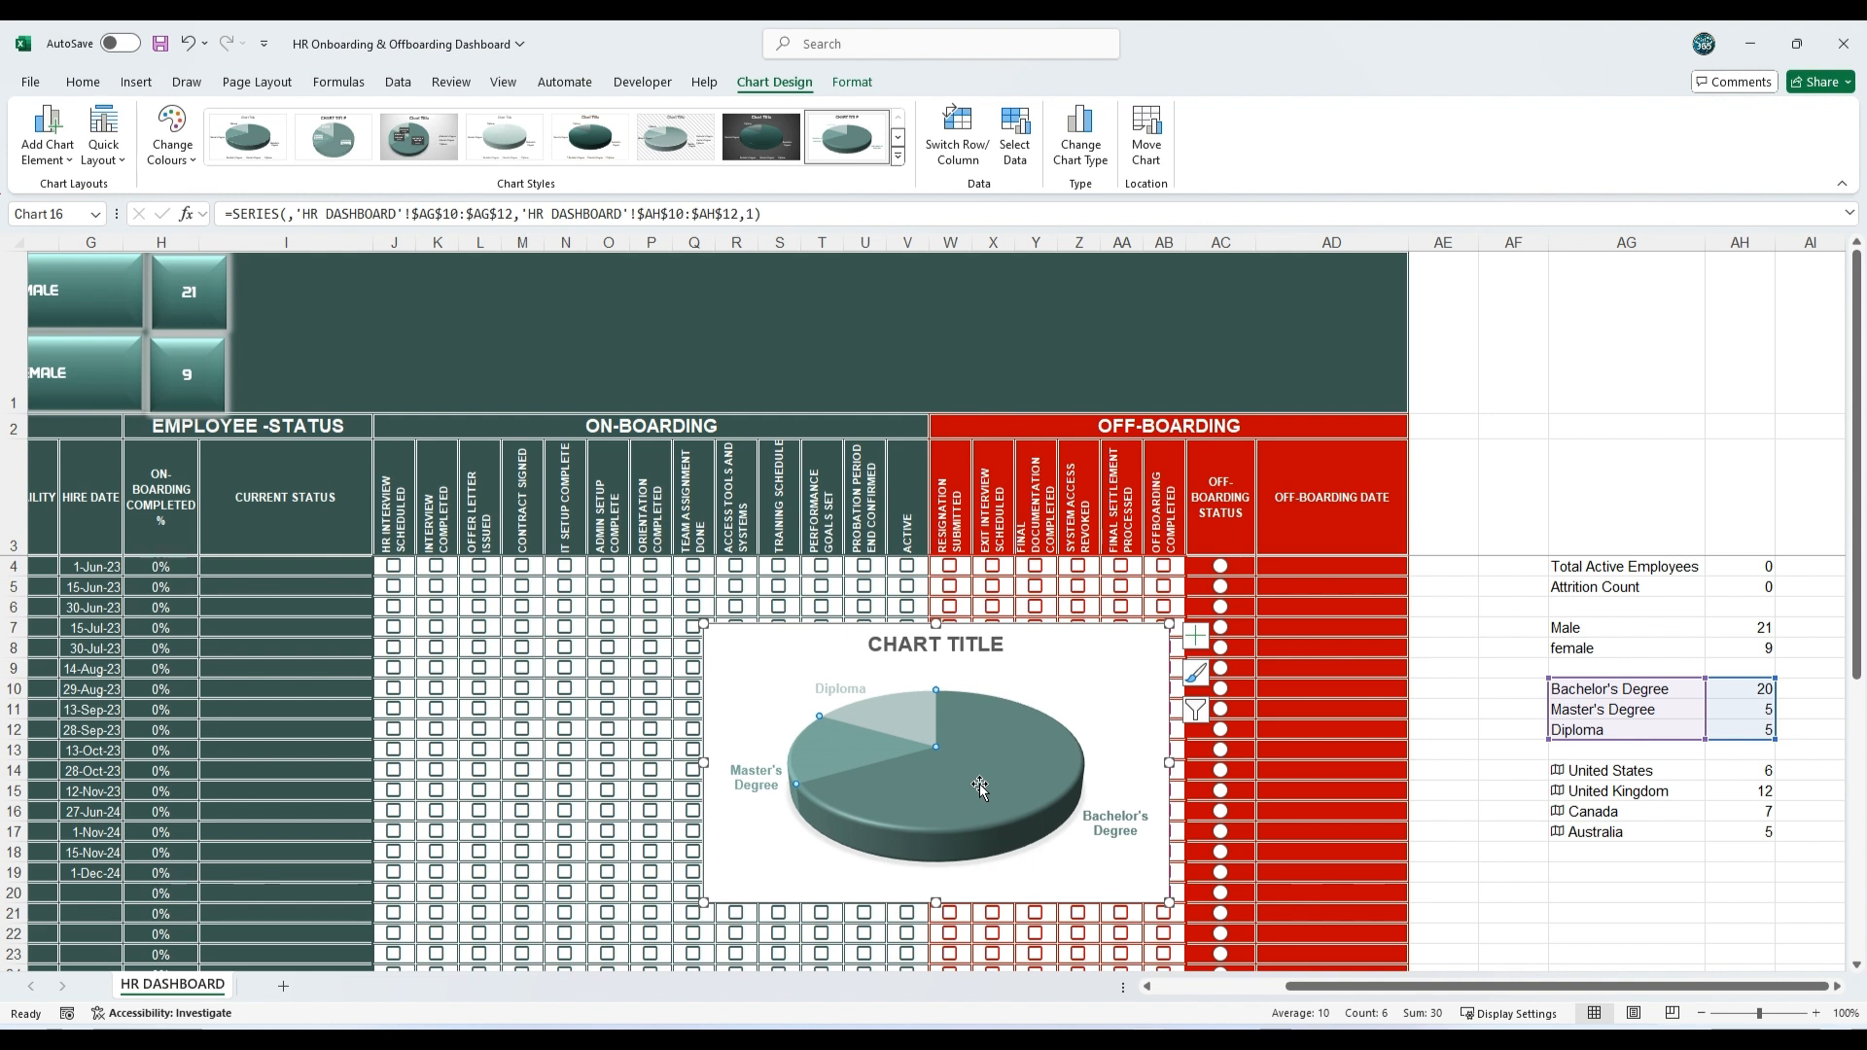
click(977, 778)
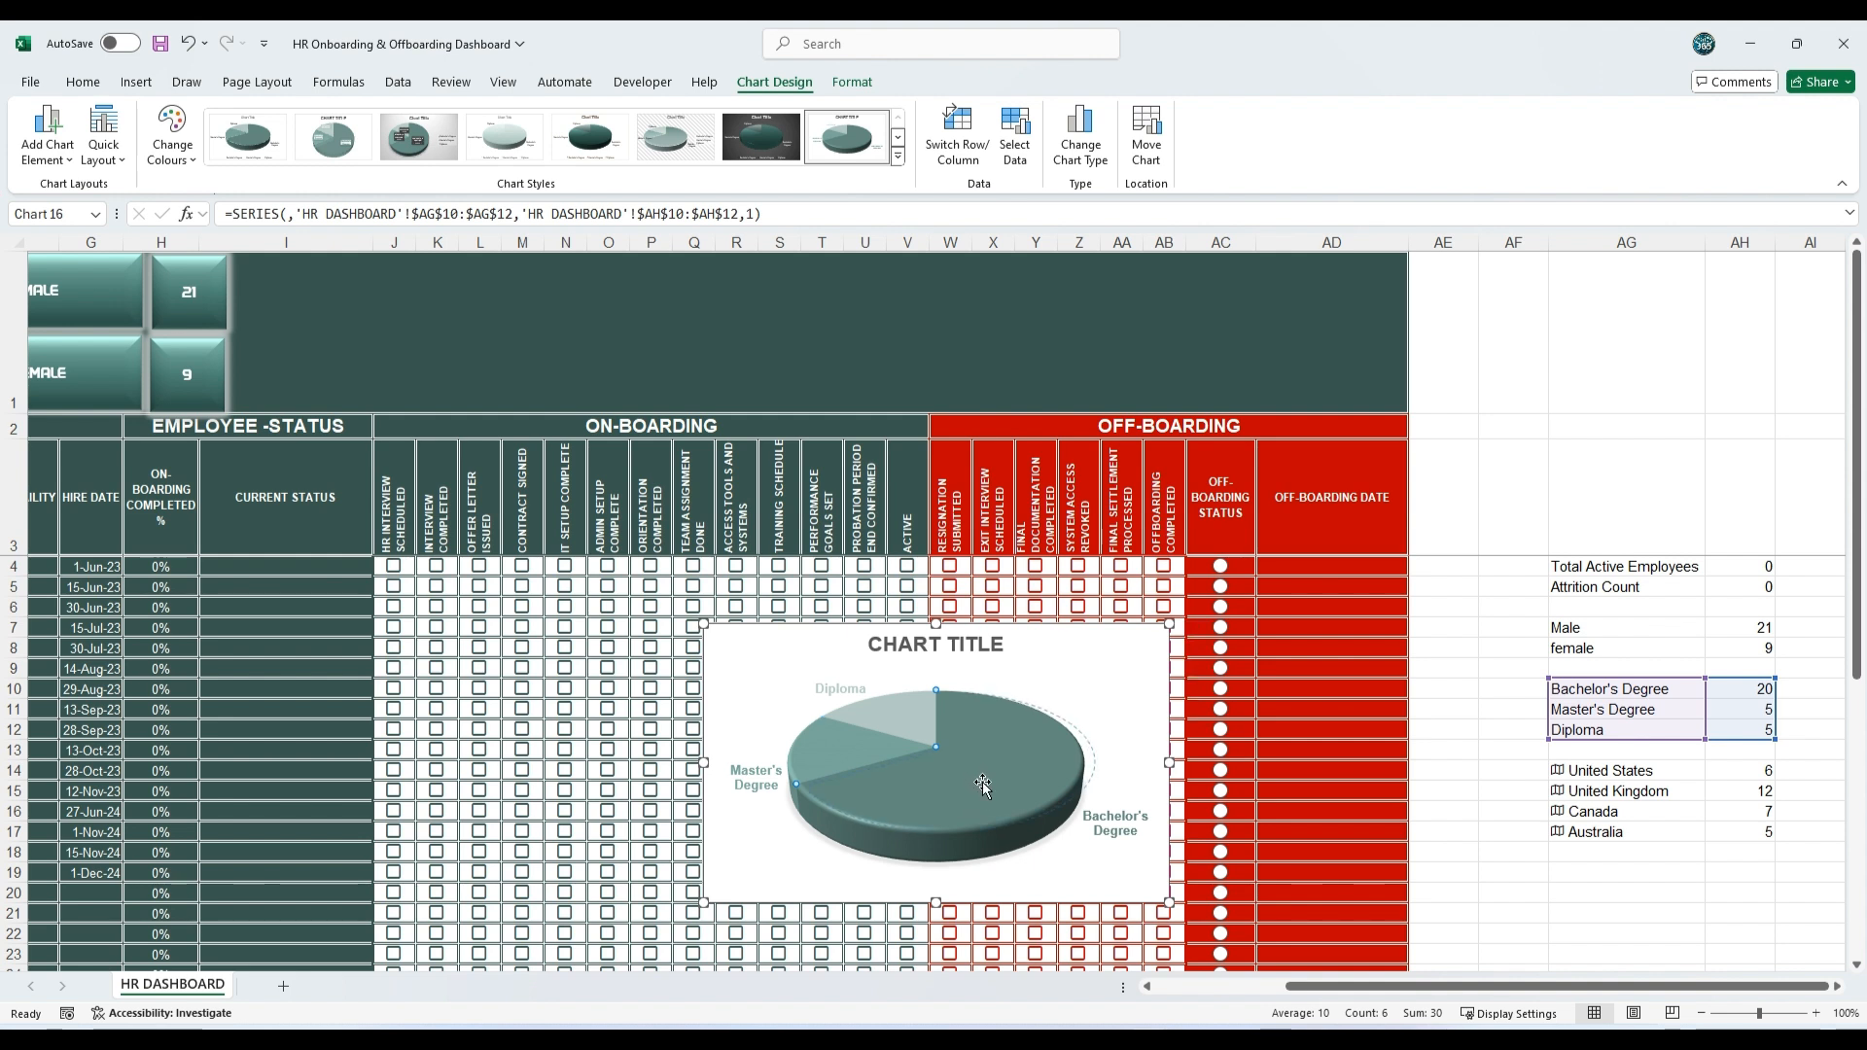
drag(982, 784, 982, 783)
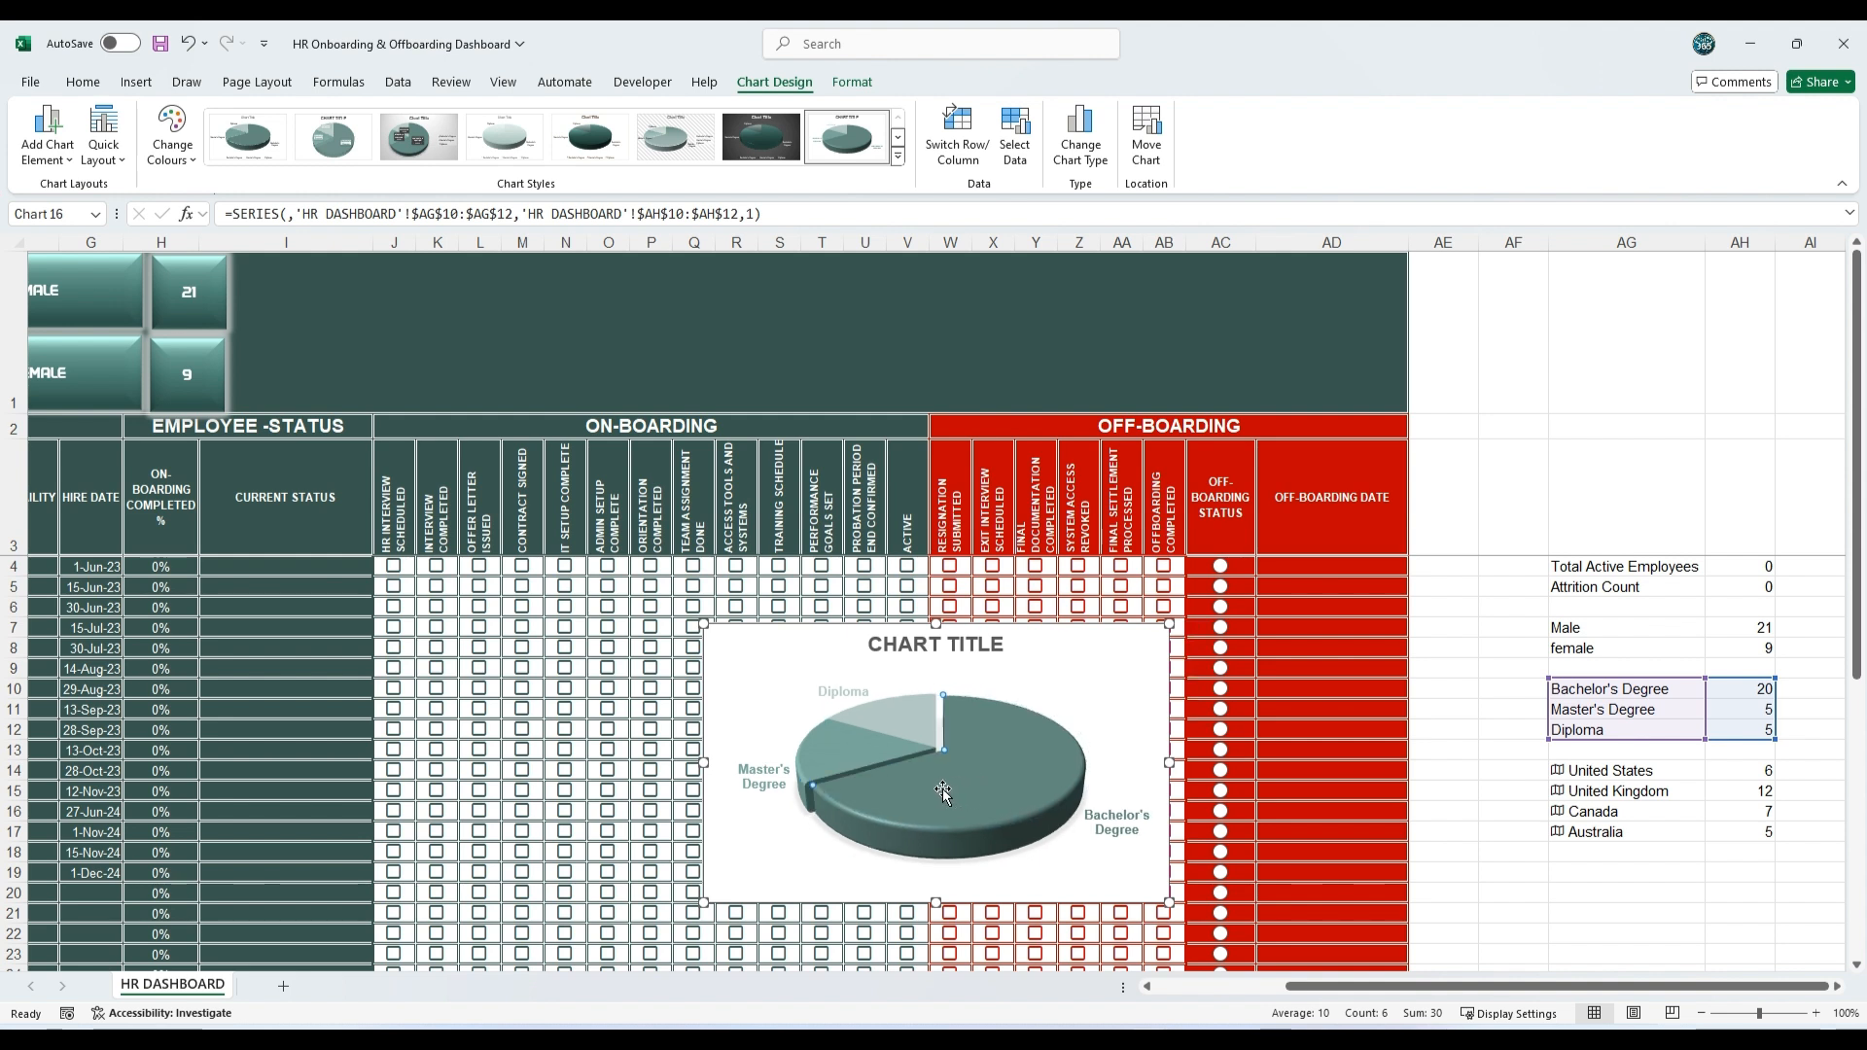
Step: Reduce the font size of the pie chart's data labels
click(826, 696)
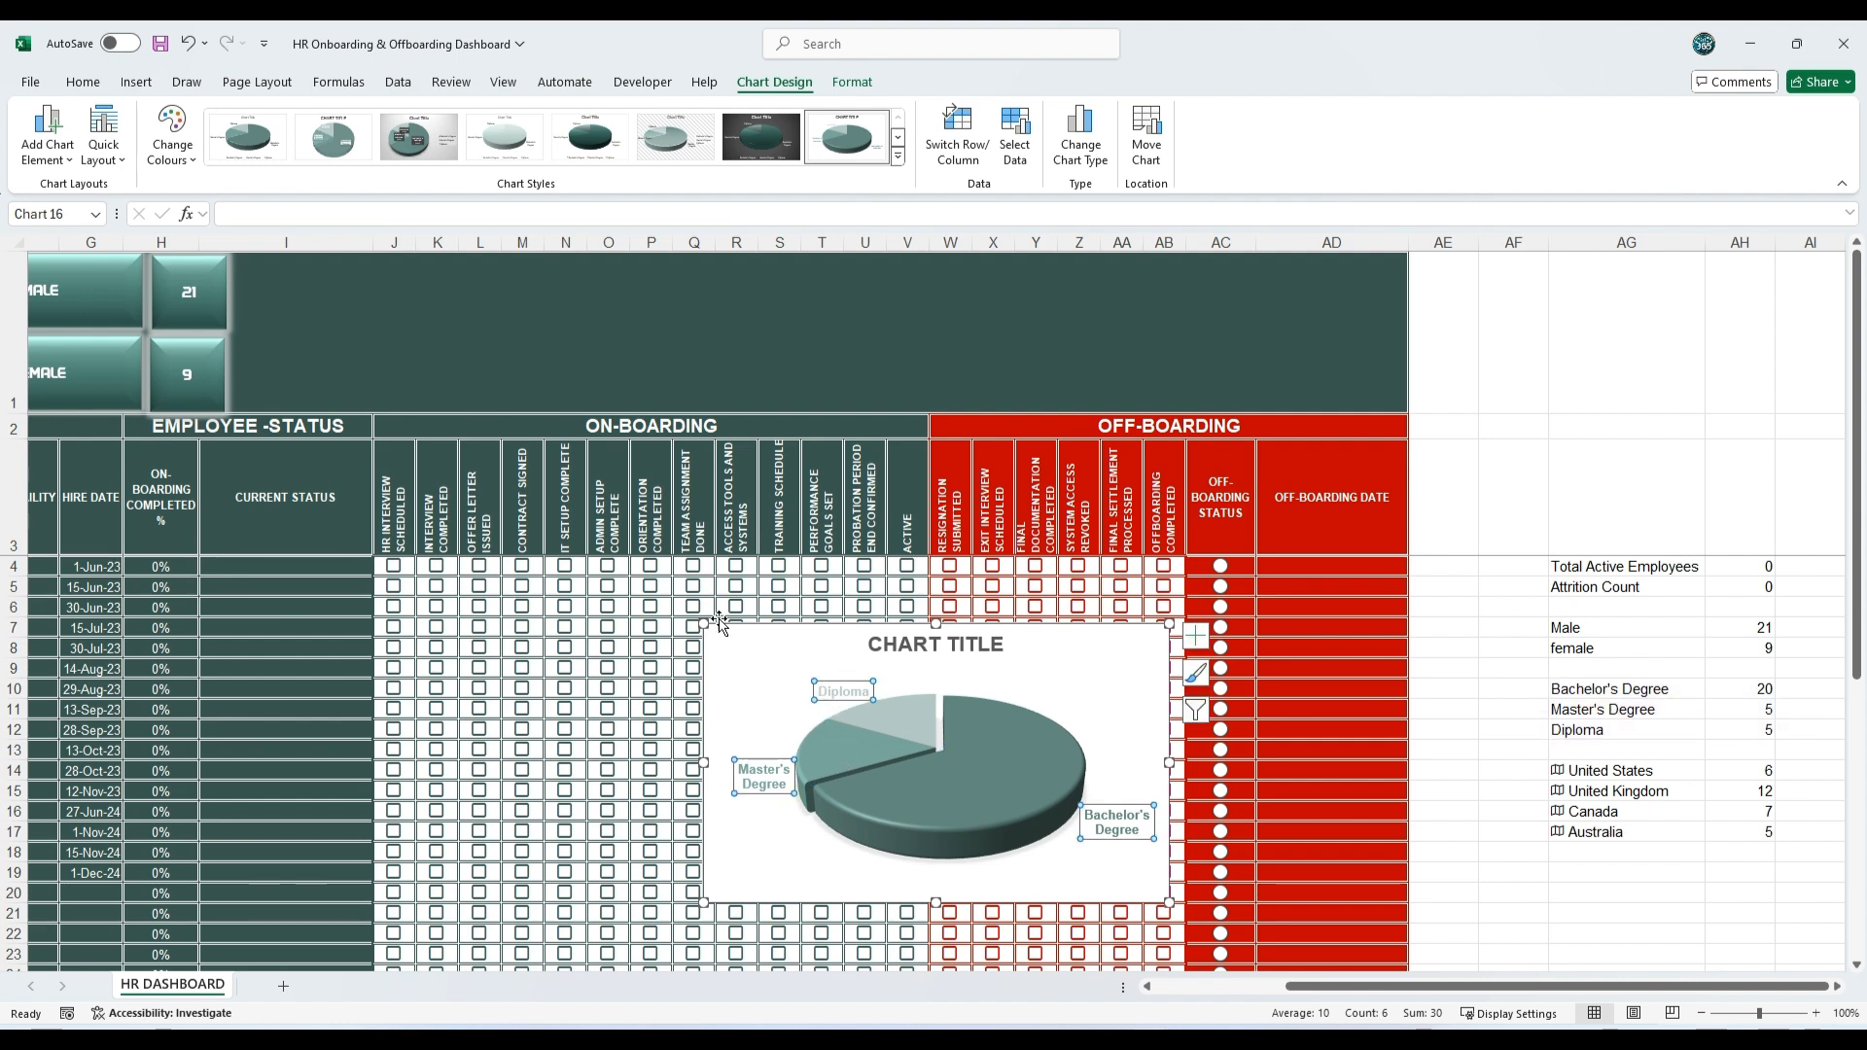
click(82, 83)
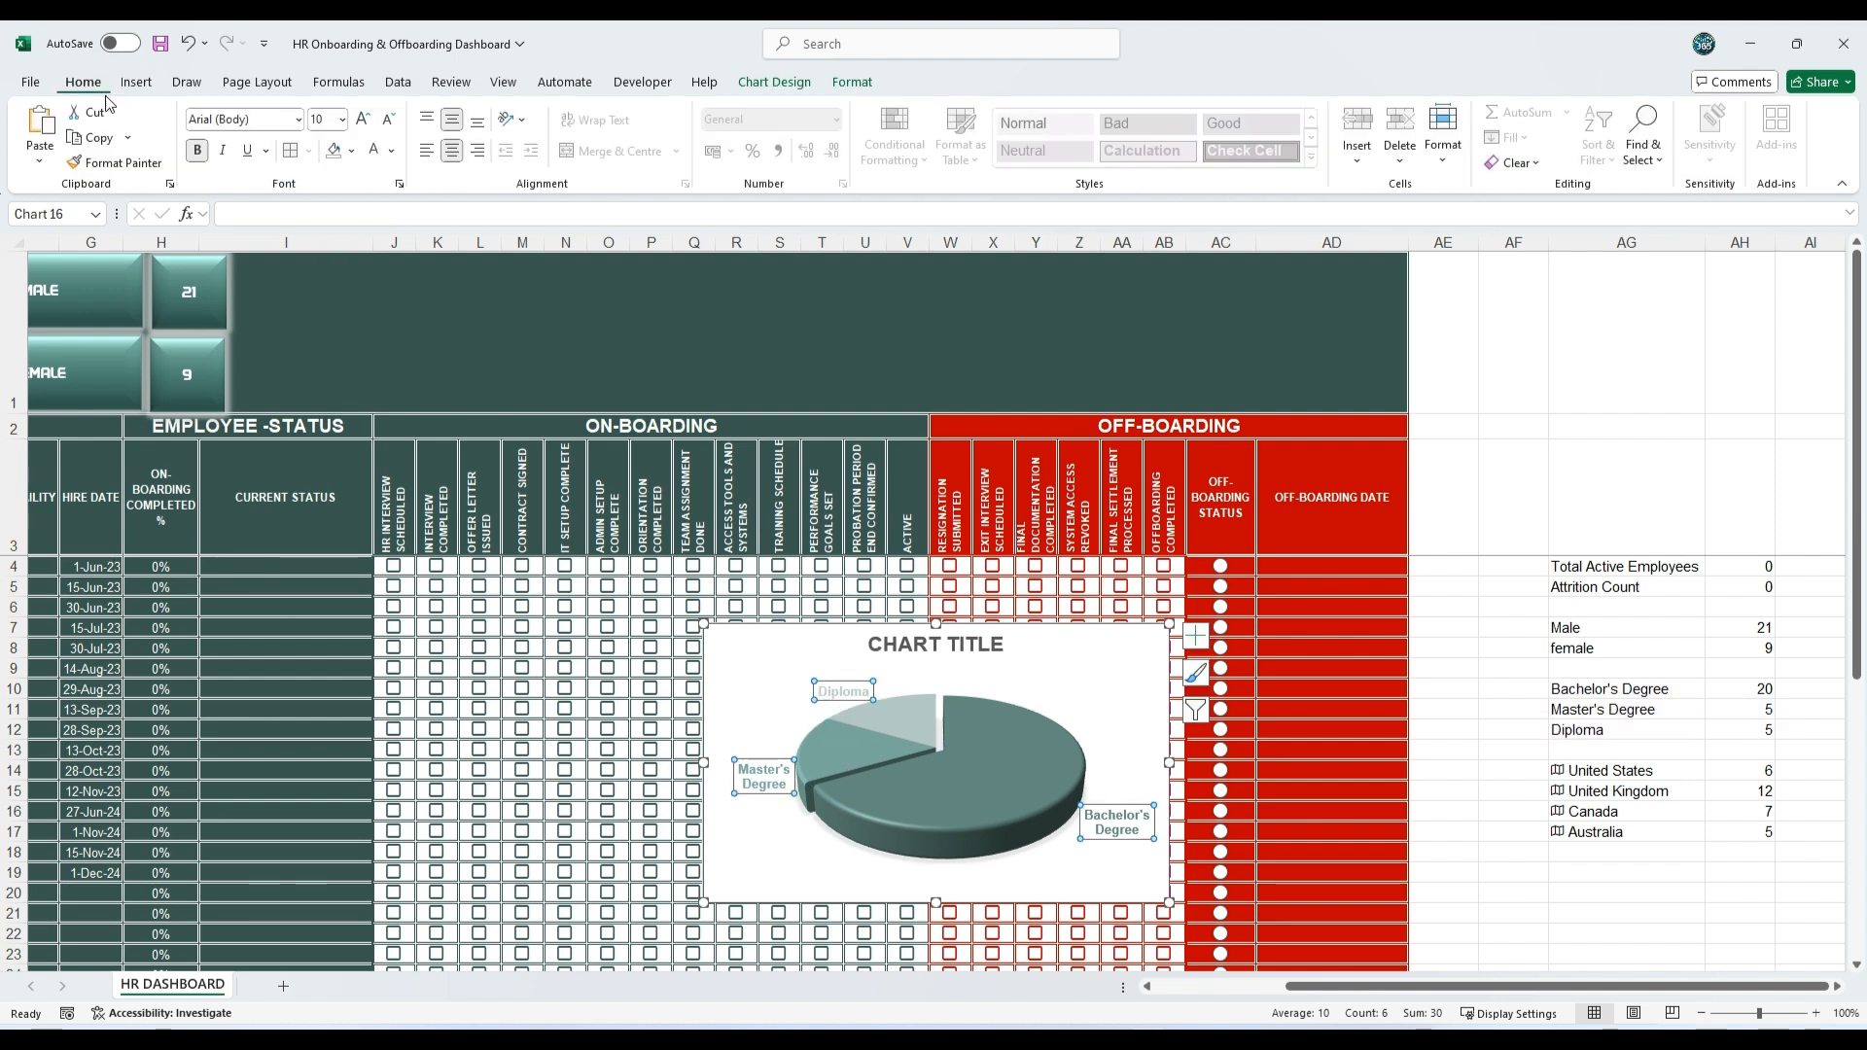
click(392, 128)
Step: Remove the fill from the pie chart's background
click(775, 82)
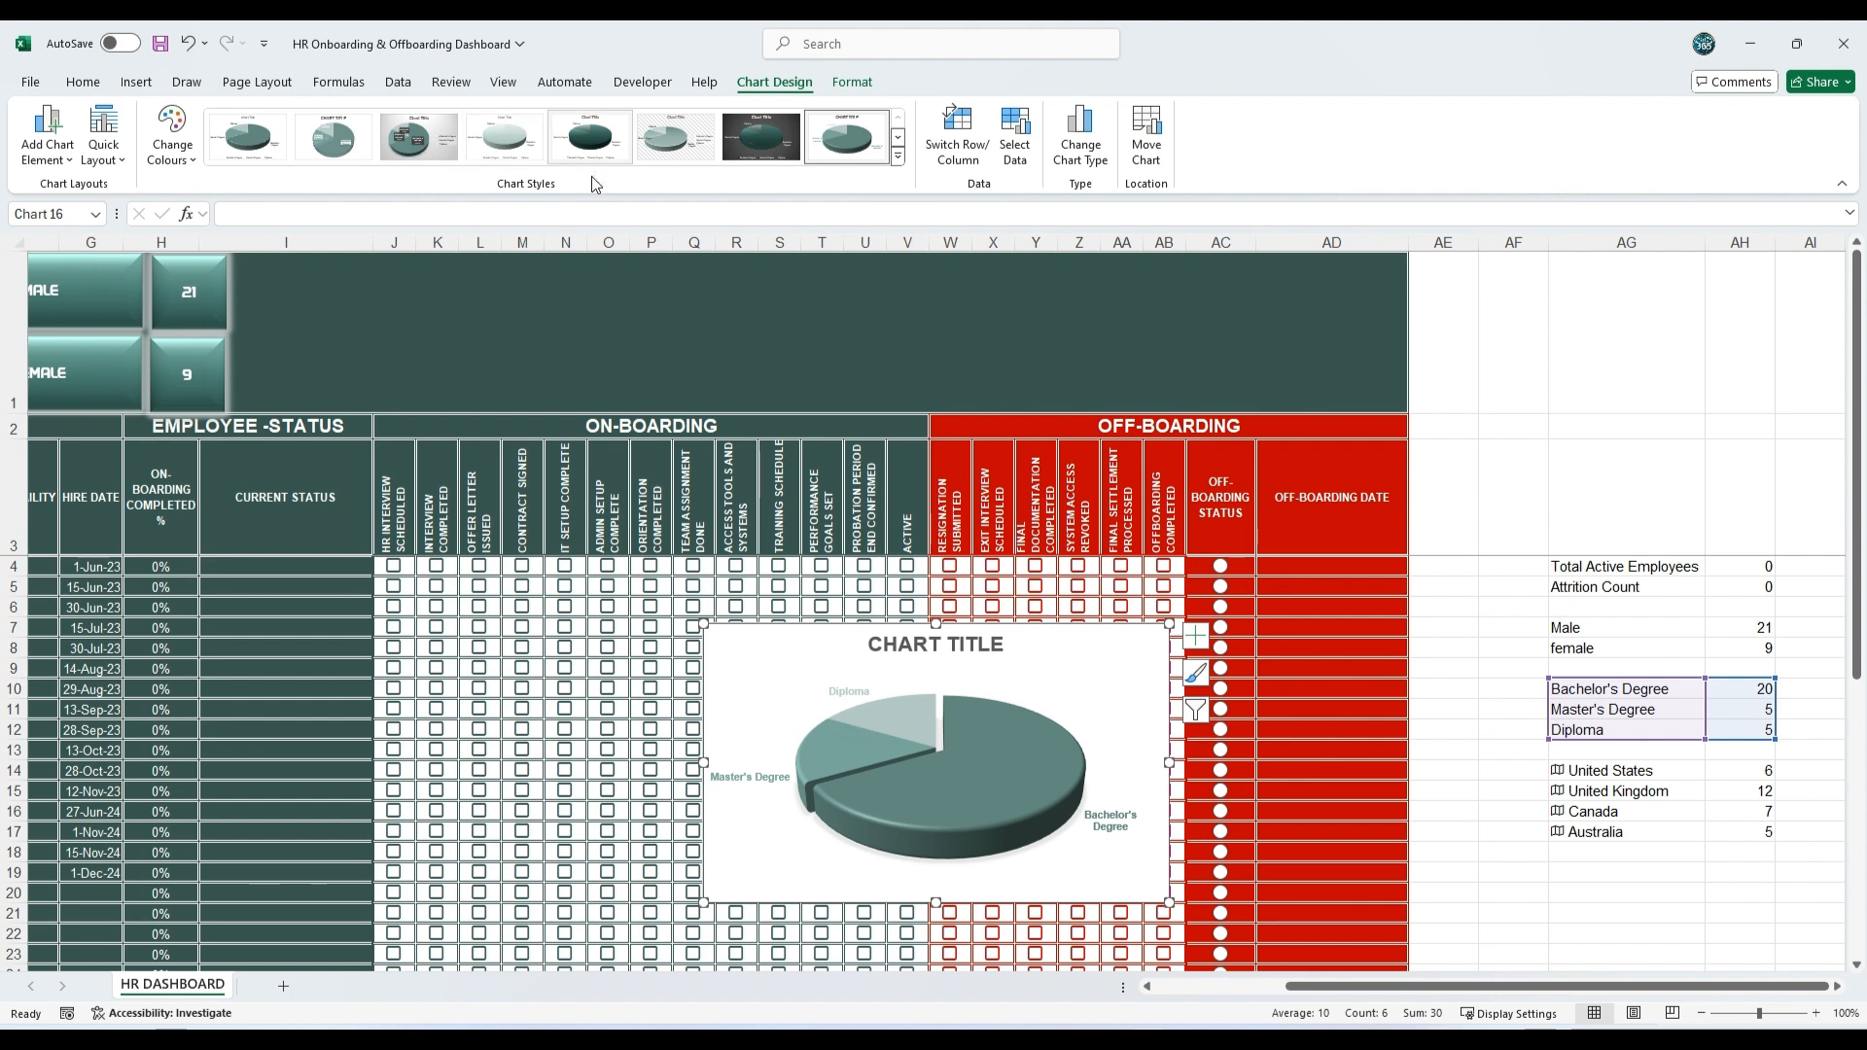
click(853, 83)
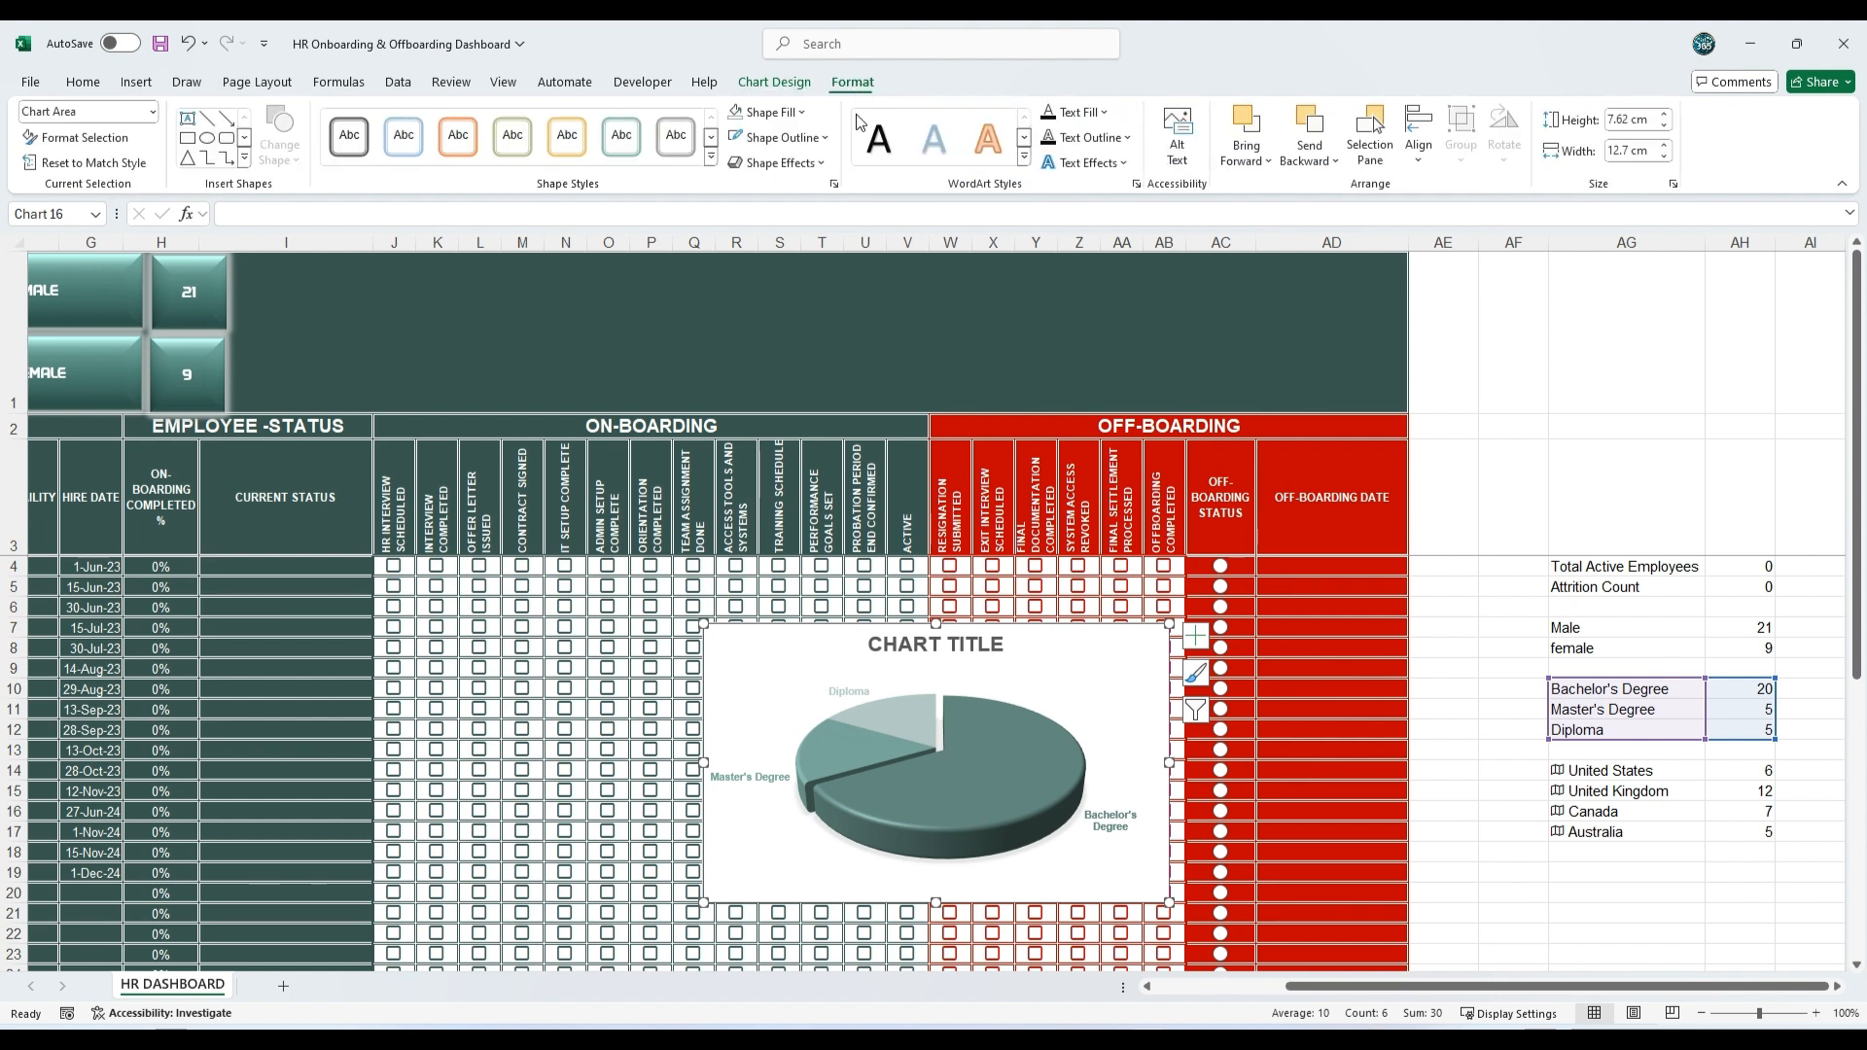
click(805, 112)
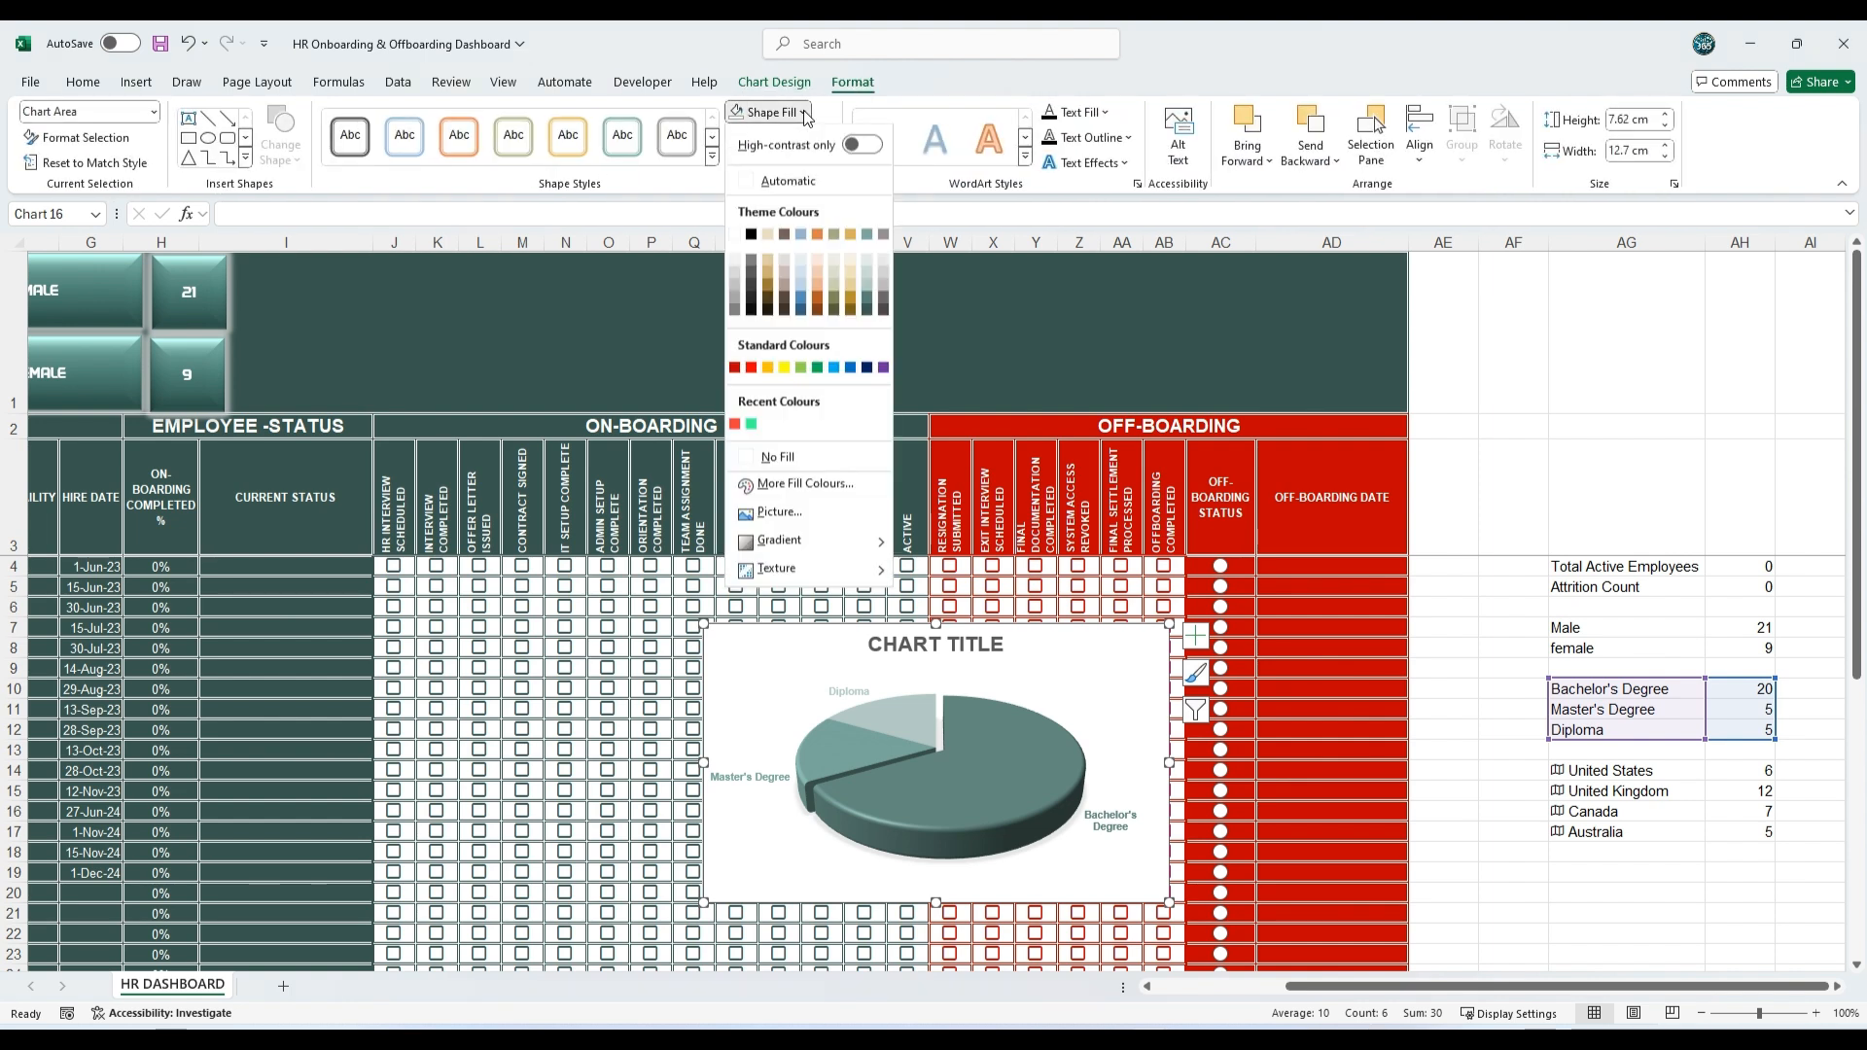
click(778, 457)
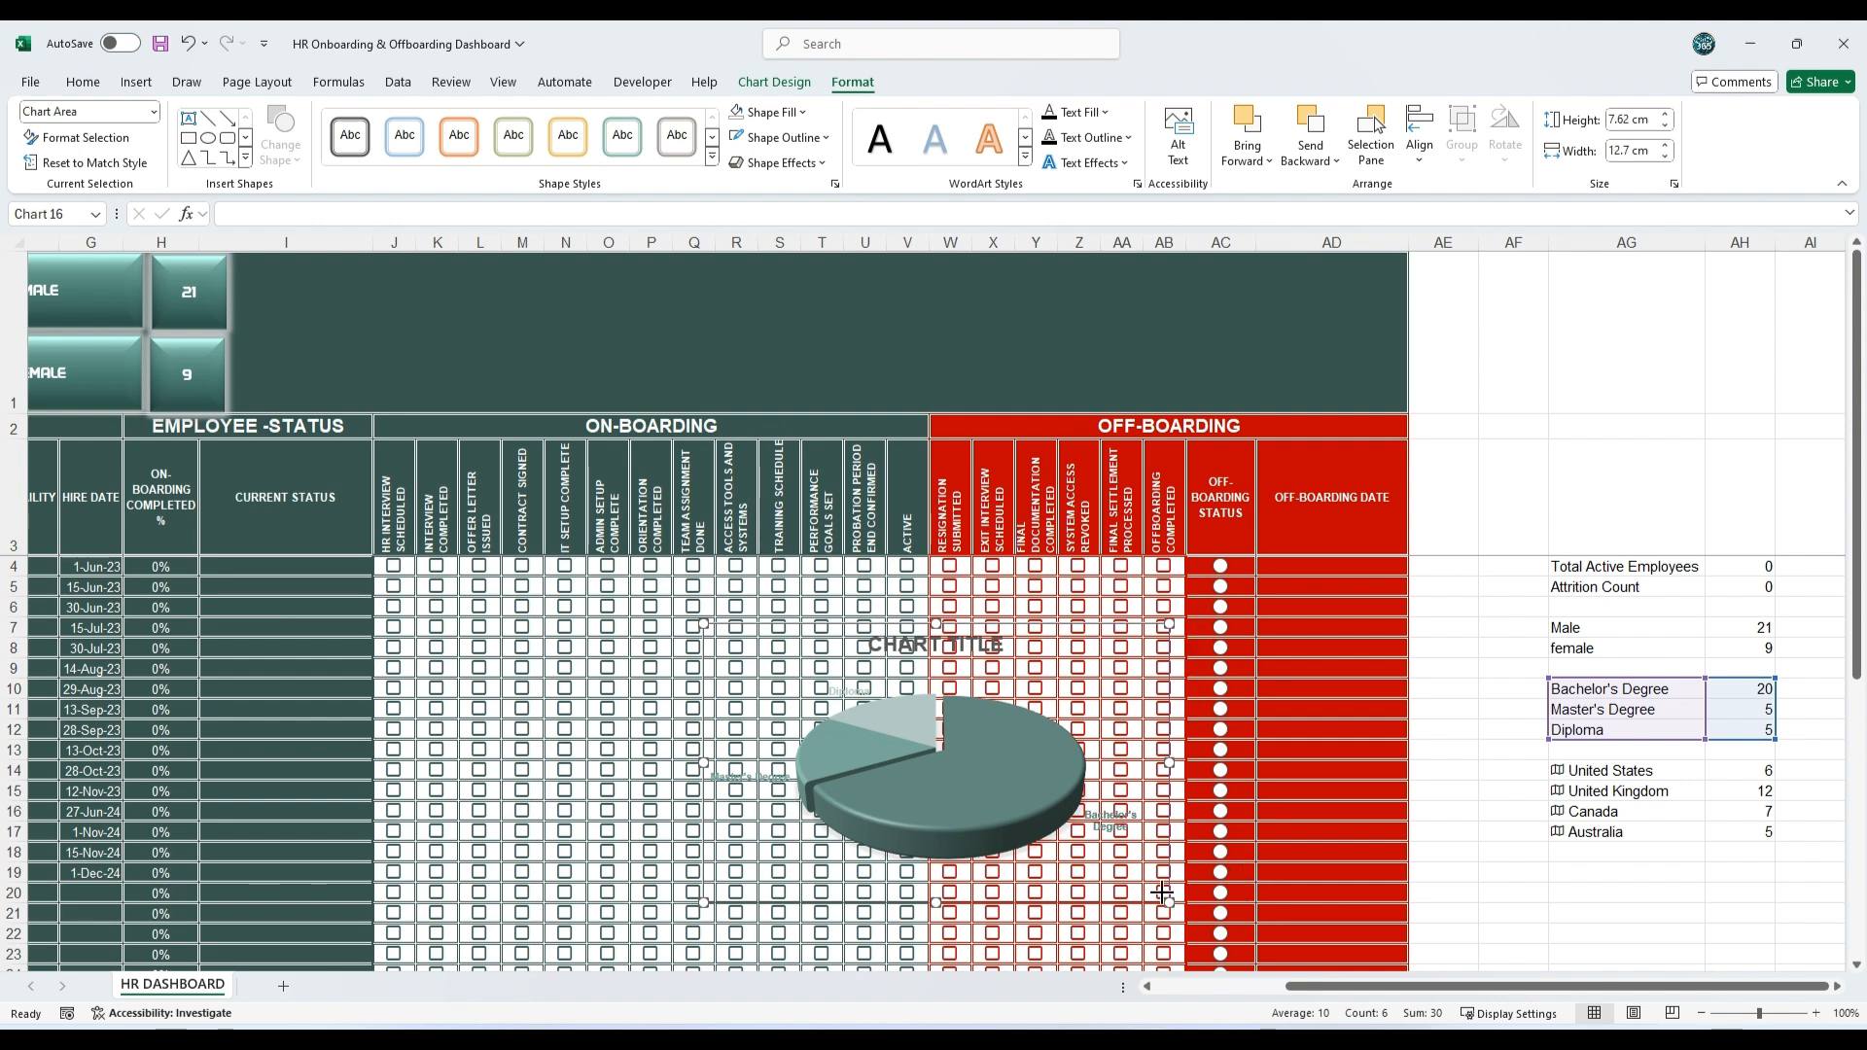
Step: Resize the pie chart to about 4.3 by 6.55 cm and place it in the banner above the OFF-BOARDING STATUS and DATE columns
drag(1167, 902, 943, 729)
drag(773, 627, 1235, 258)
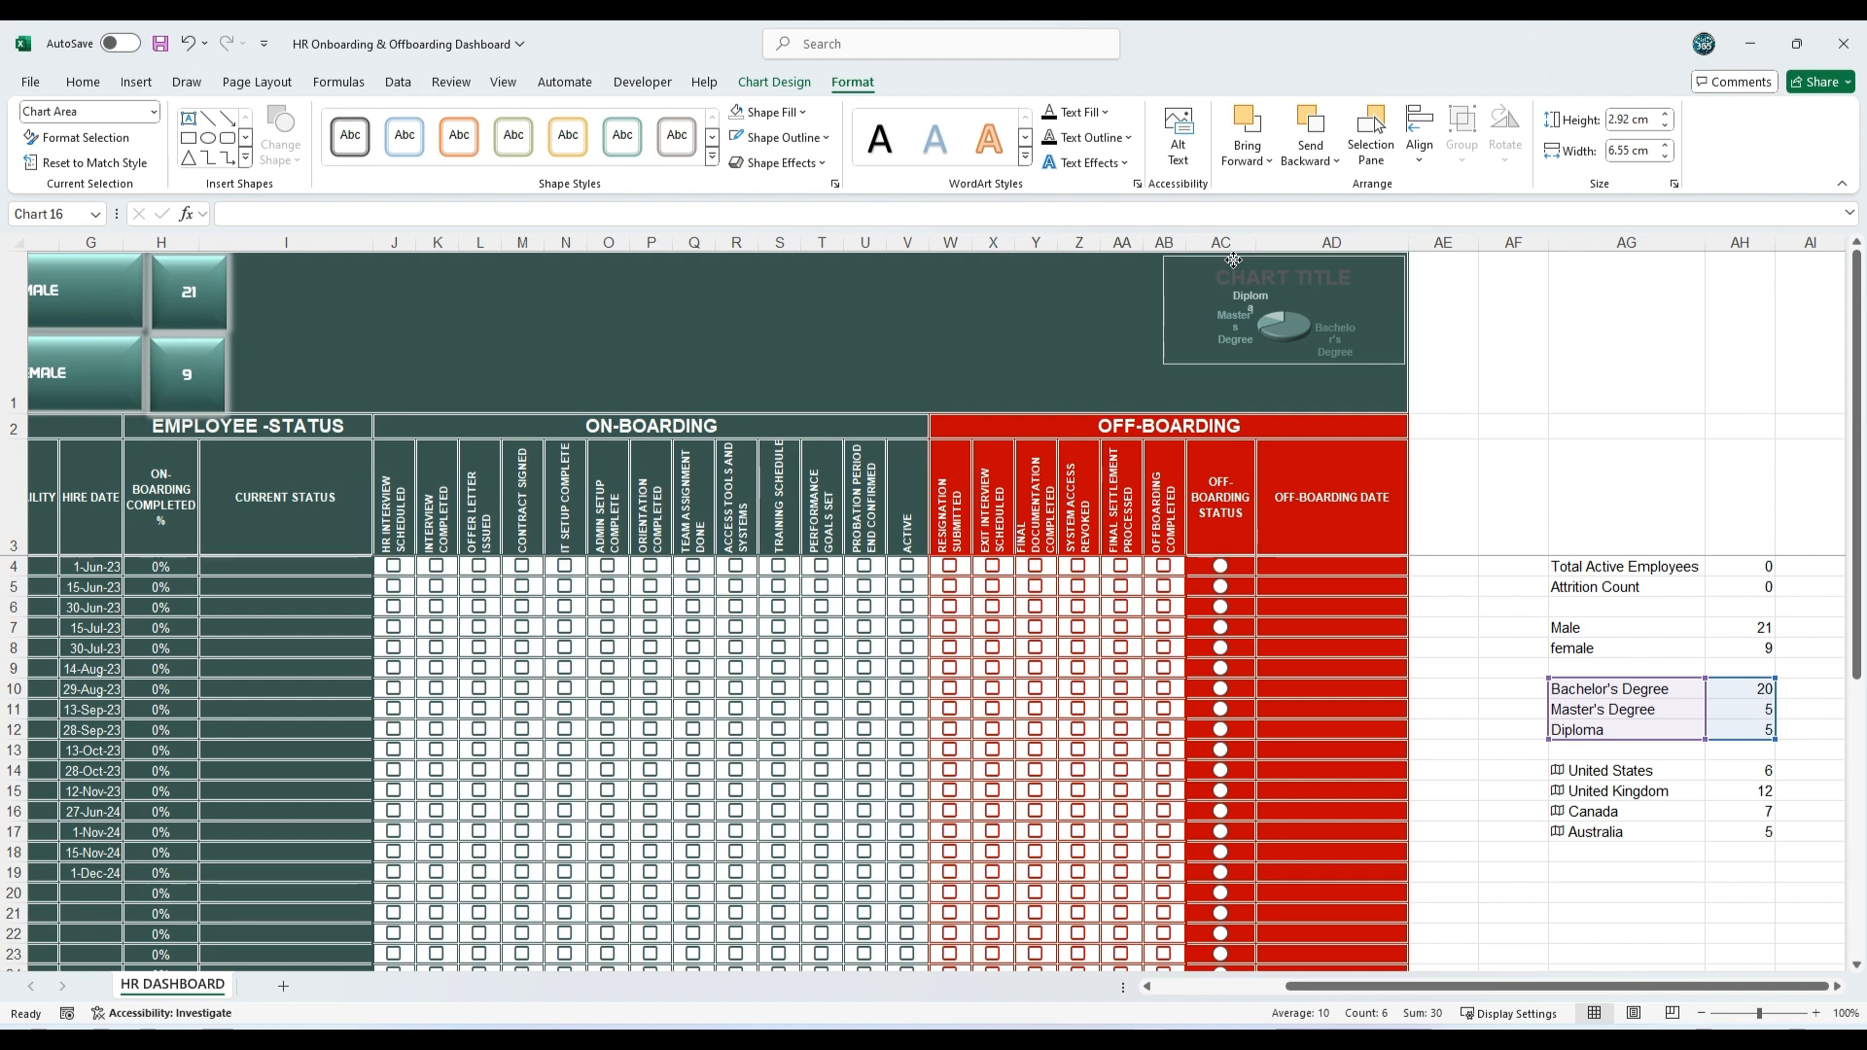
drag(1285, 361, 1286, 411)
Step: Give the pie chart a white outline and a white glow, and deselect it
click(830, 141)
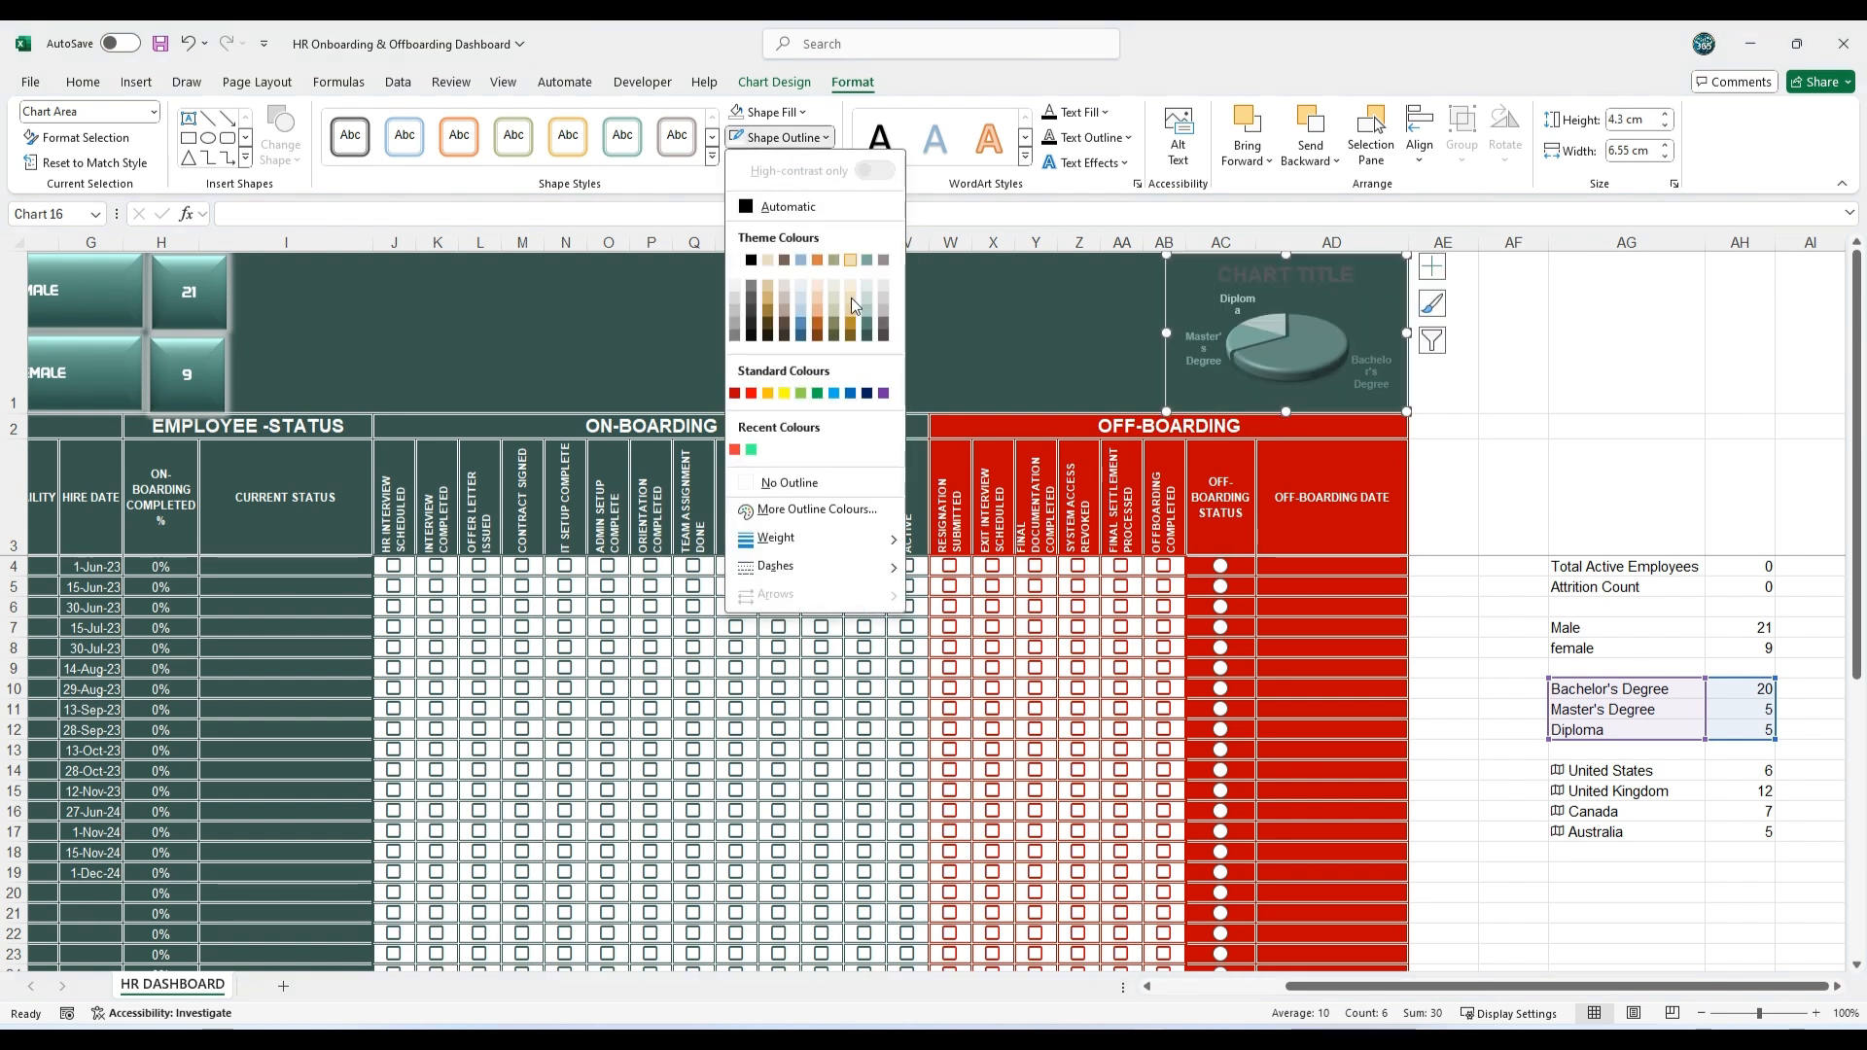
click(735, 261)
click(778, 162)
mouse_move(789, 324)
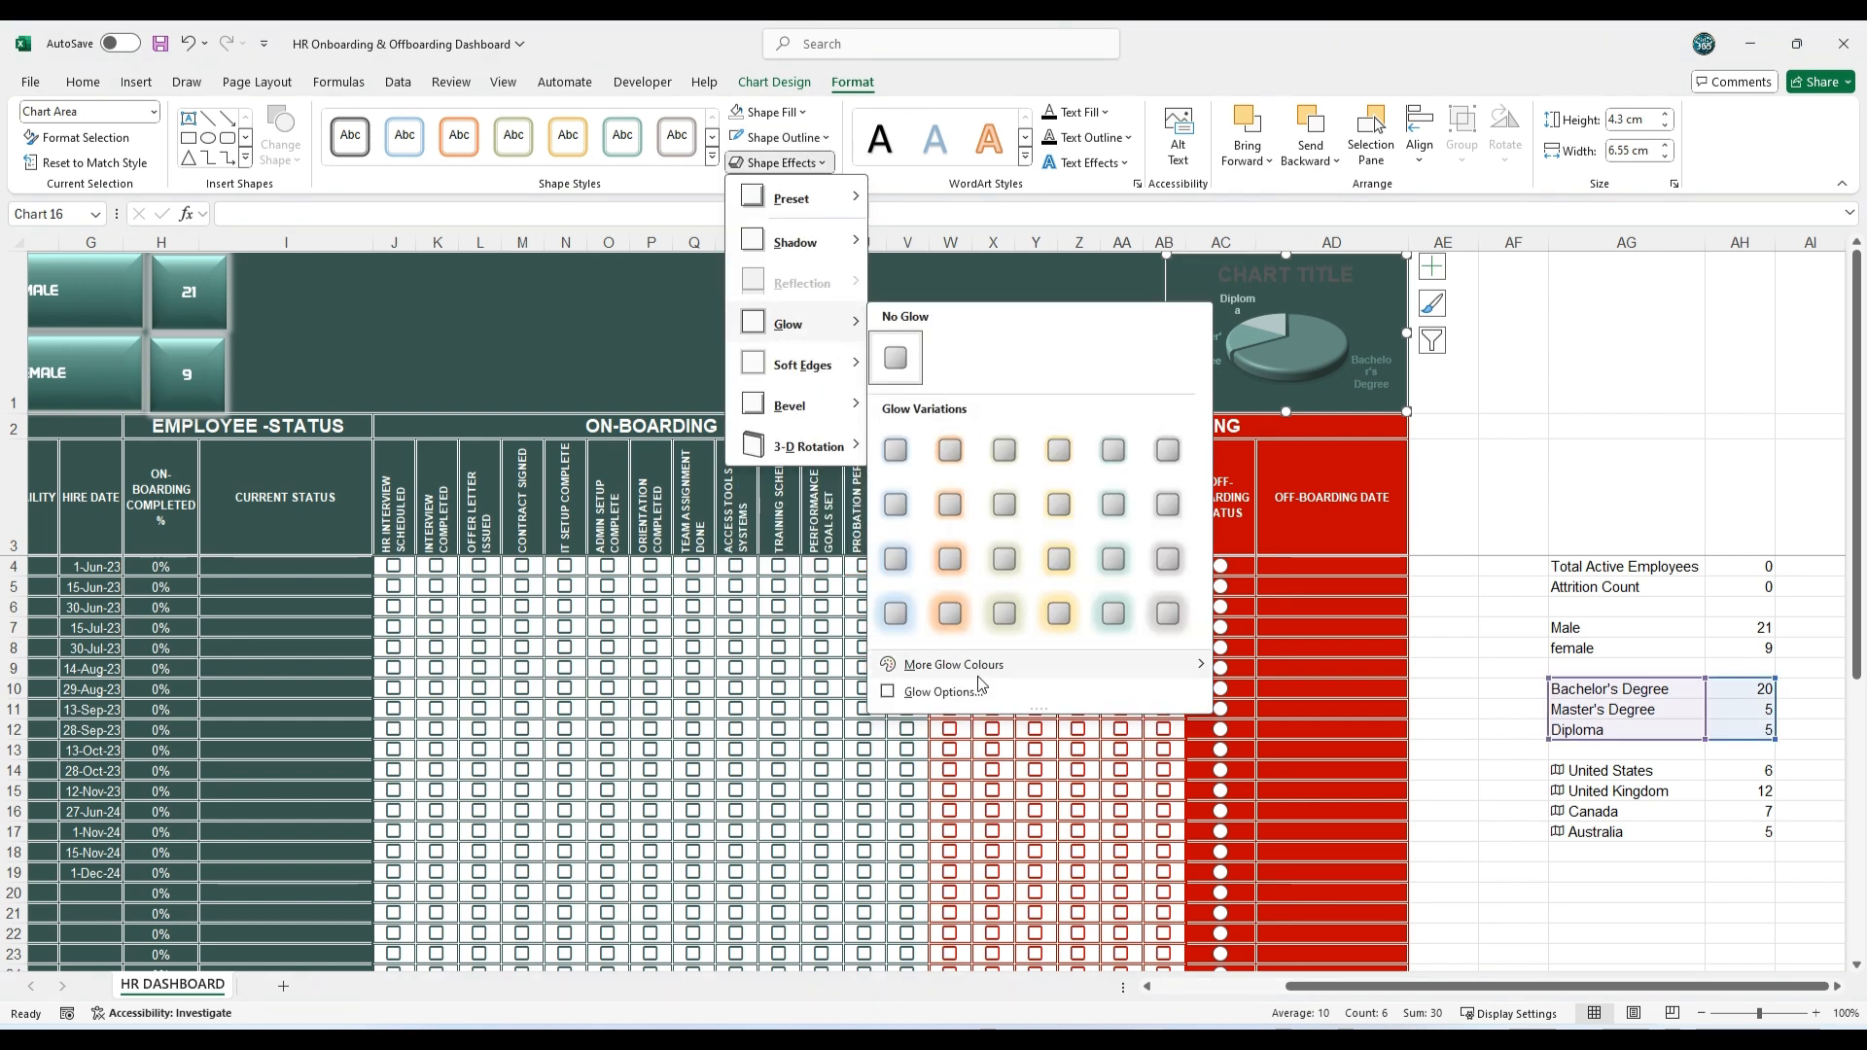
mouse_move(972, 664)
click(1221, 733)
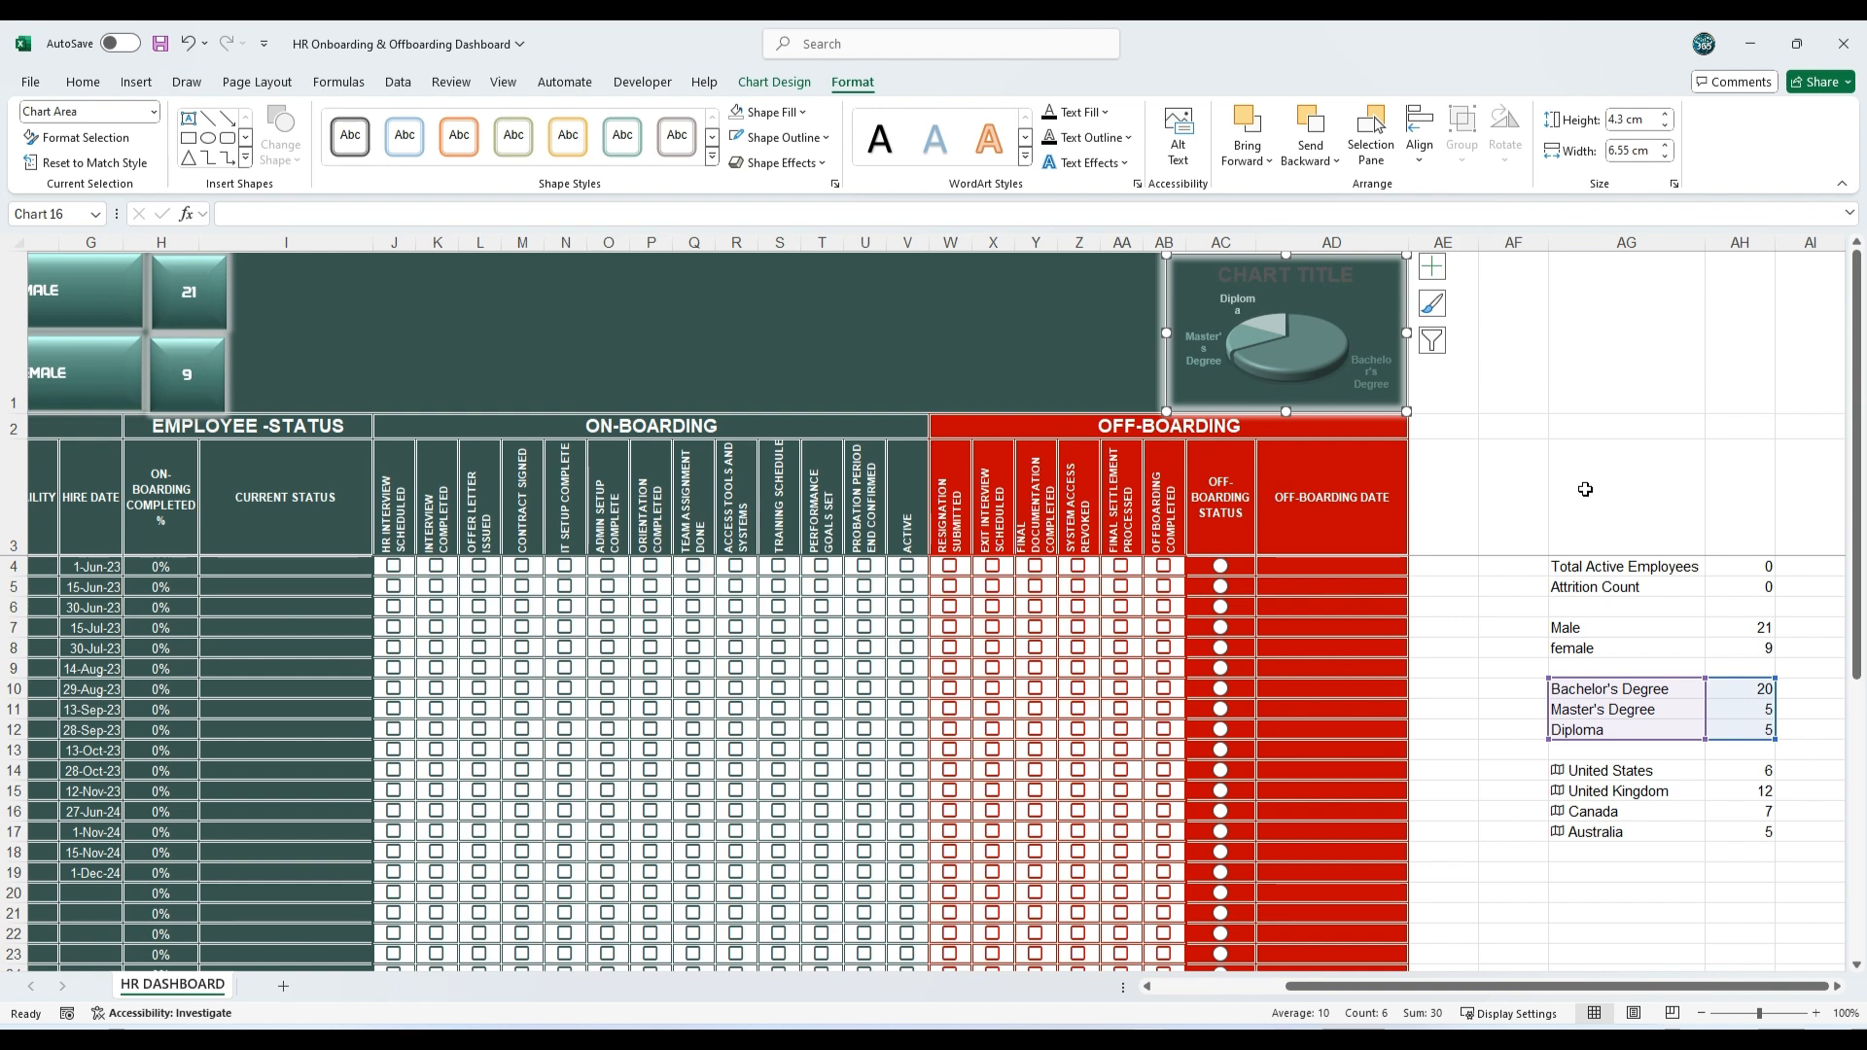
click(1579, 428)
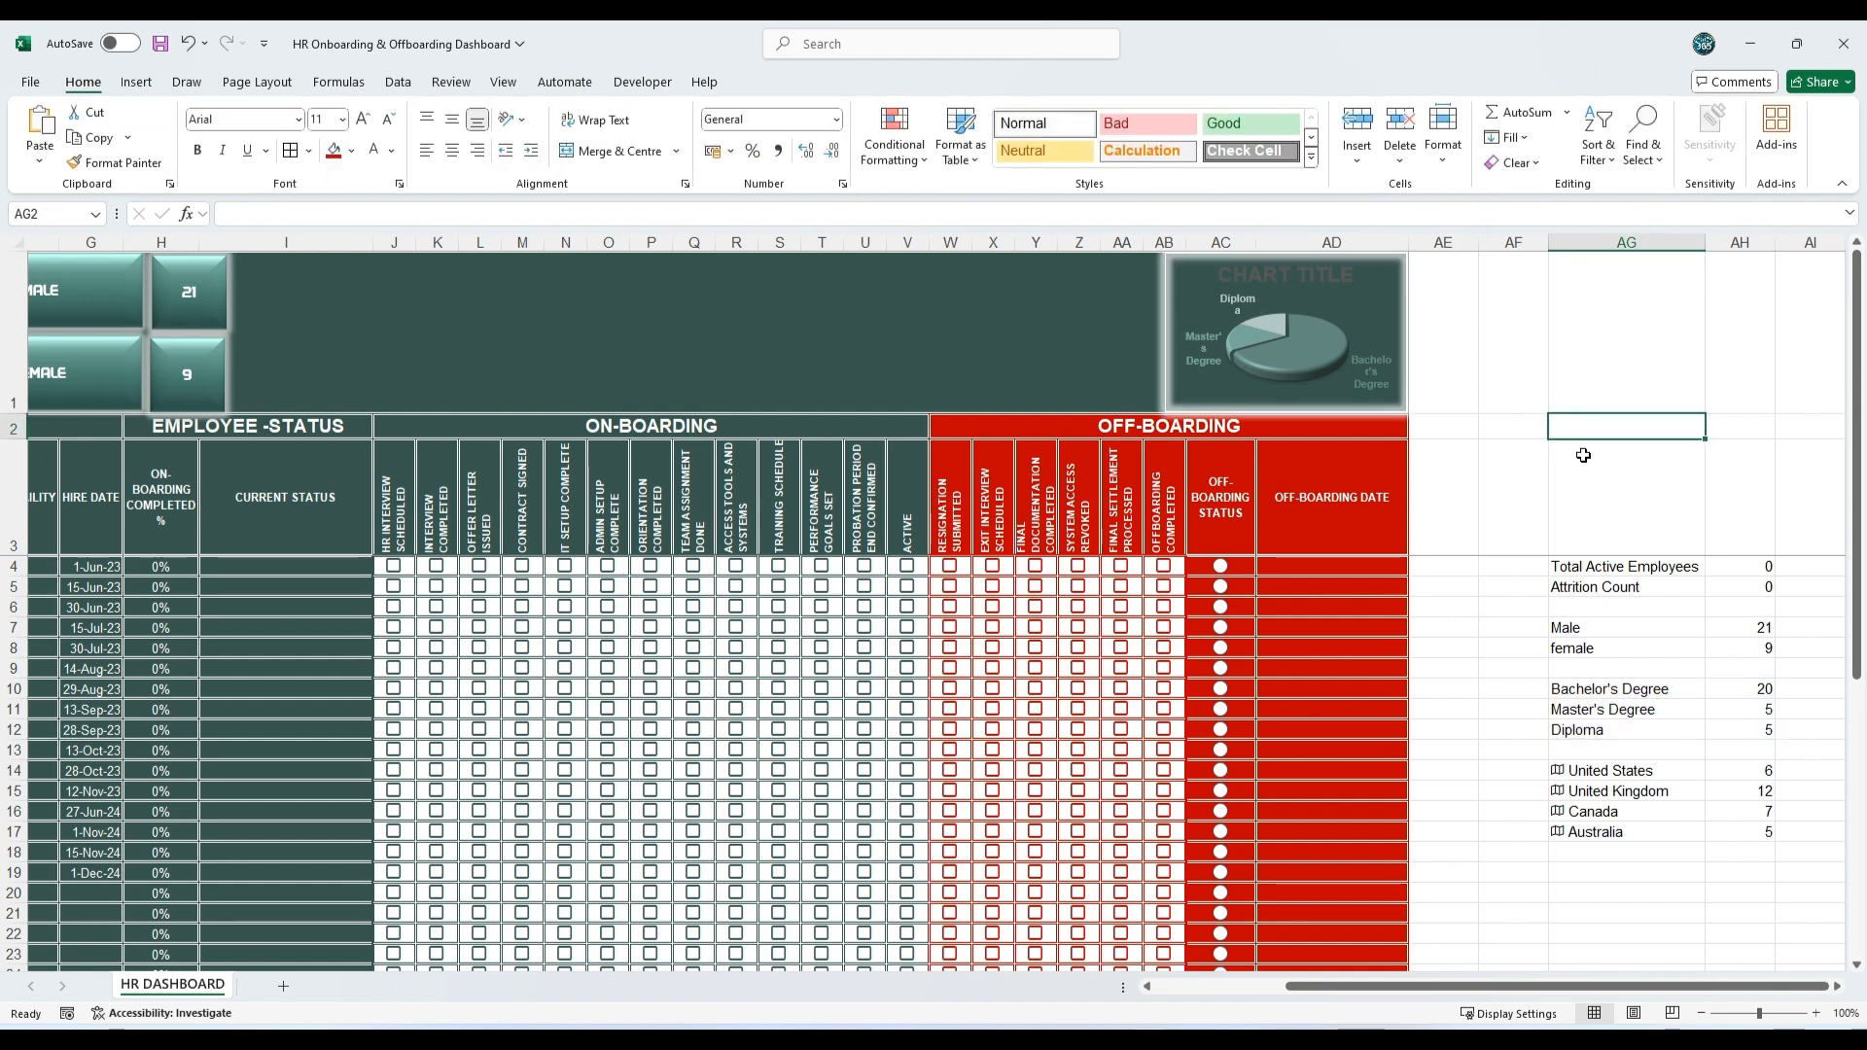
Step: Replace the pie chart's title with EMPLOYEE BY EDUCATION LEVEL and colour the title text white
double_click(1303, 275)
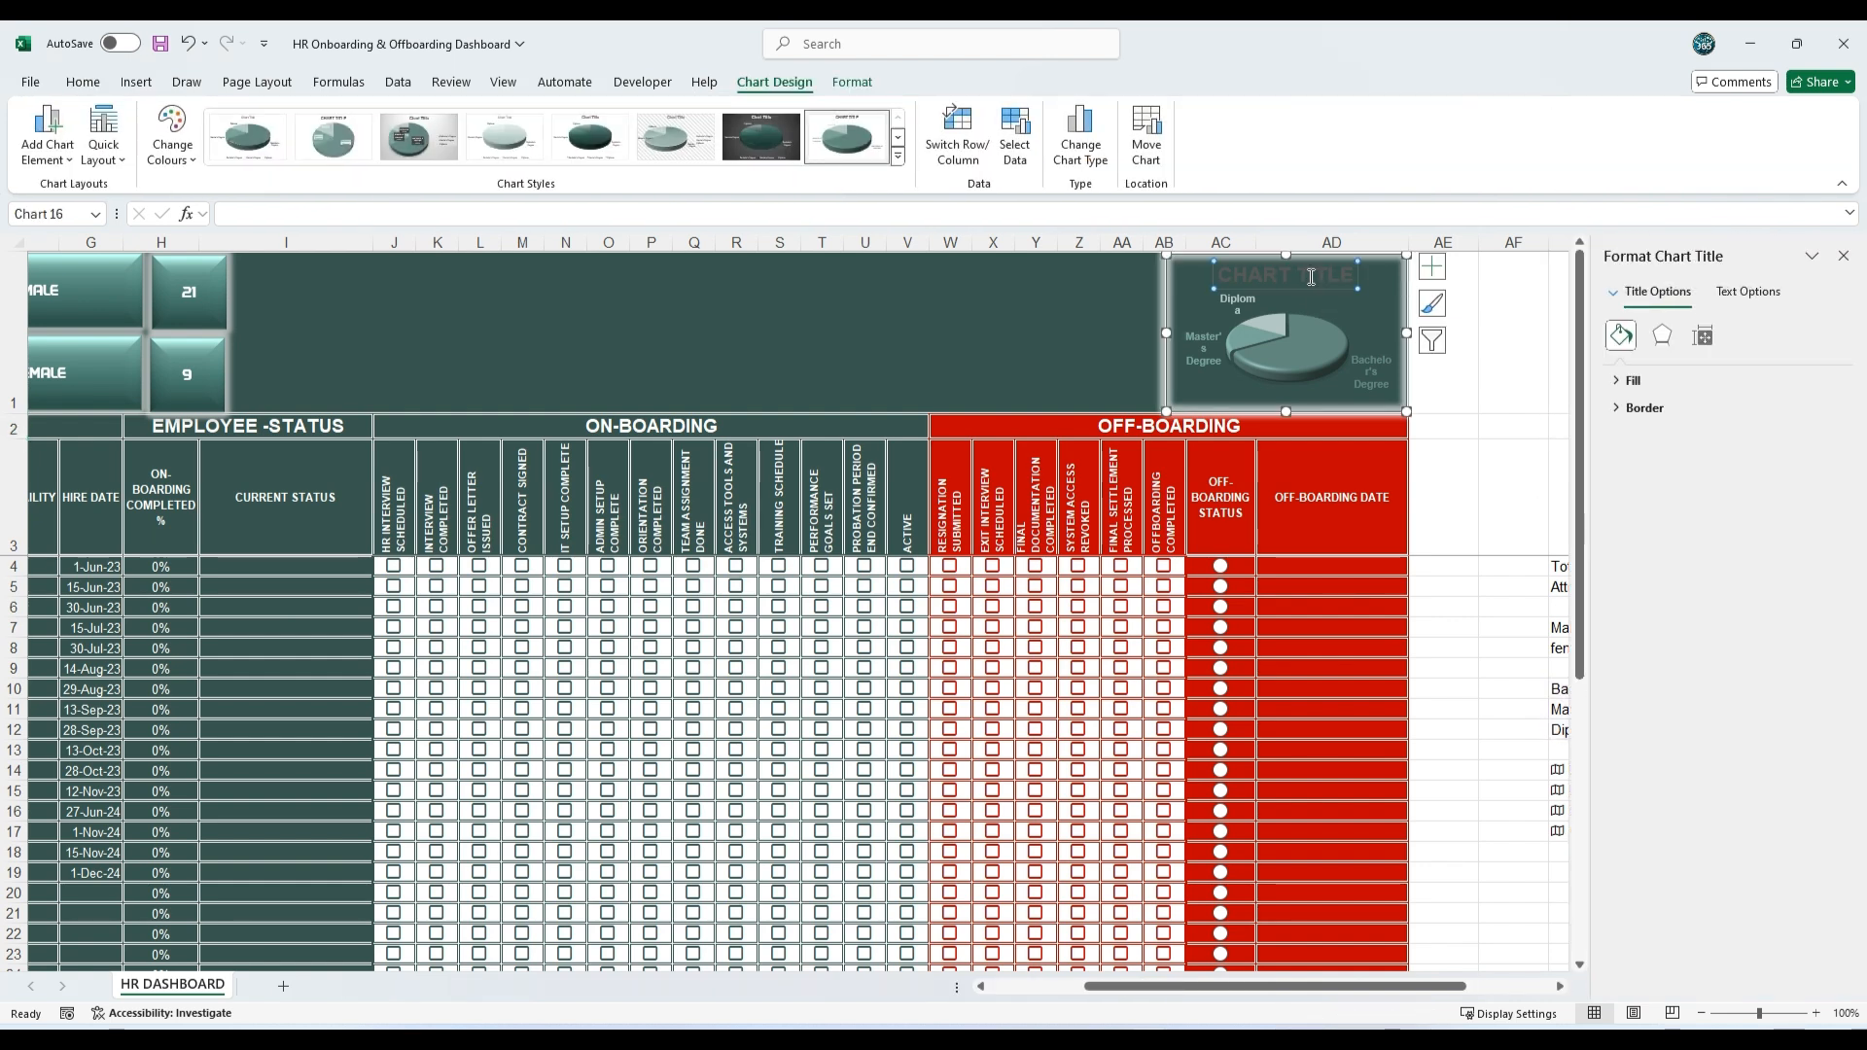
text(EMPLOYEE BY EDUCATION LEVEL)
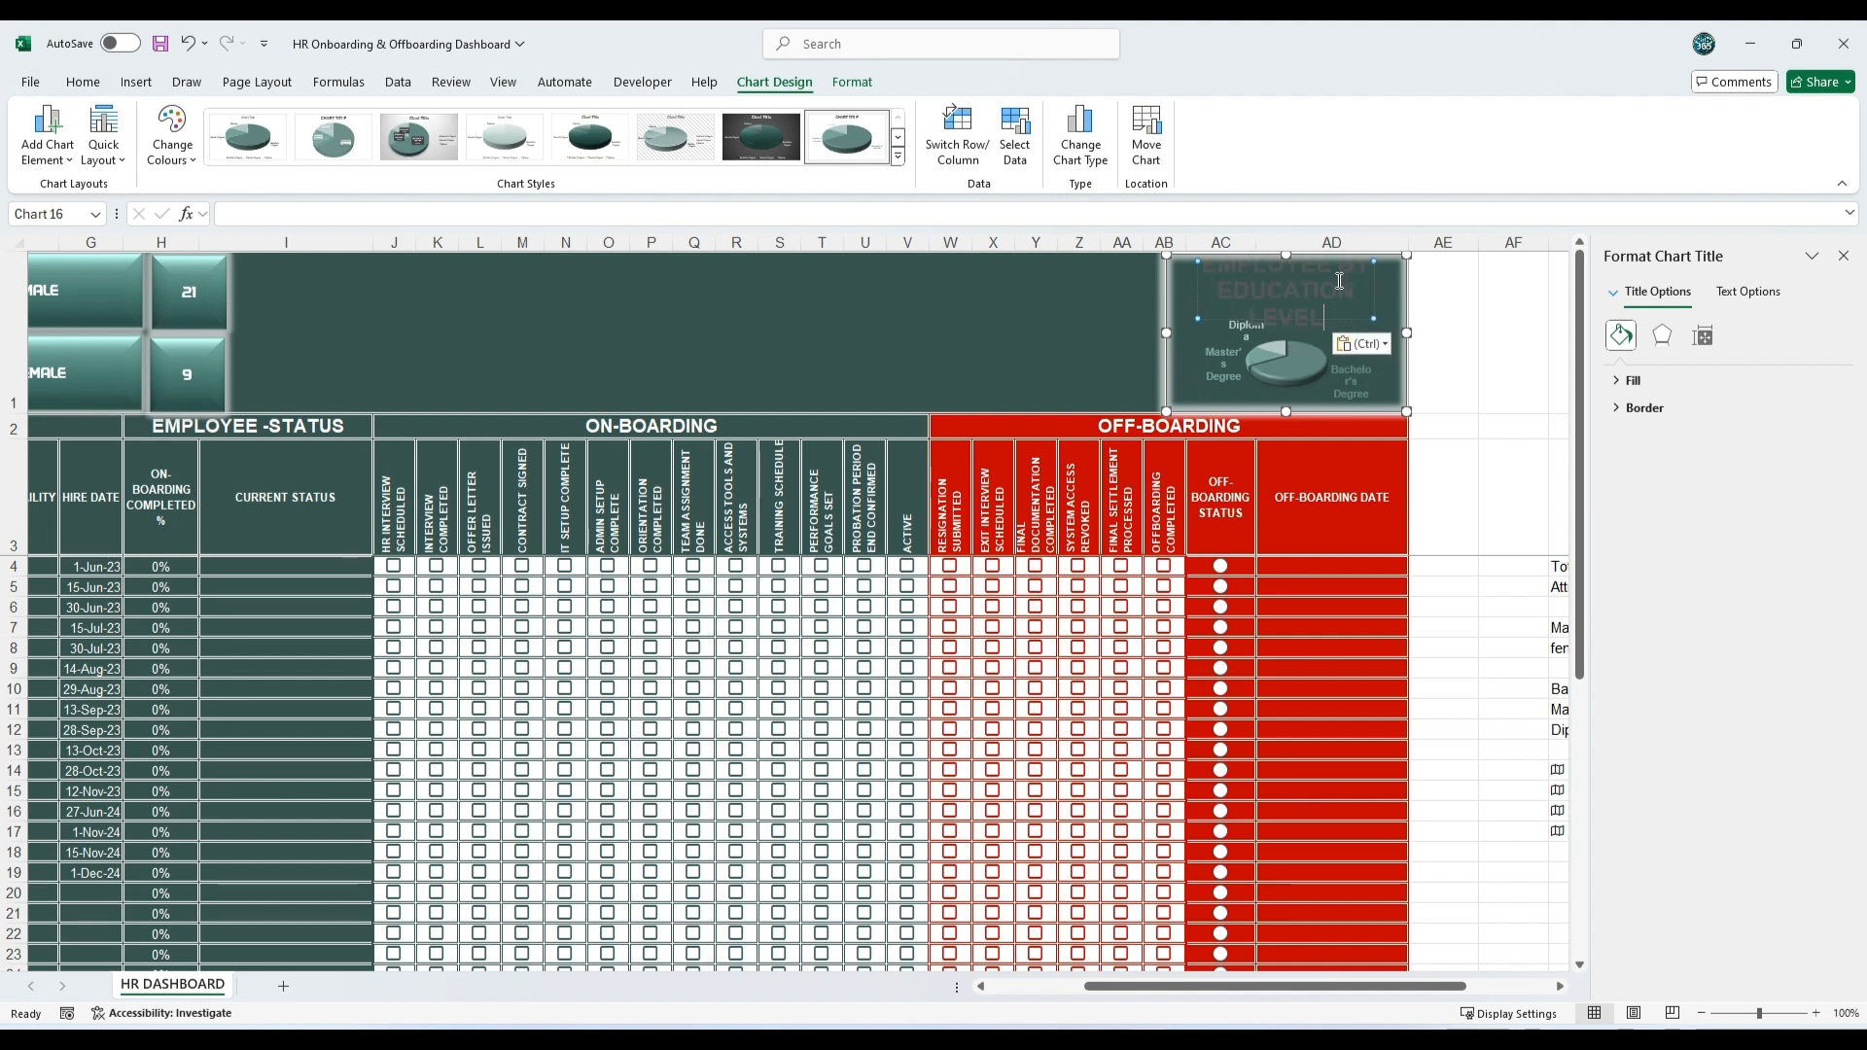
click(1198, 313)
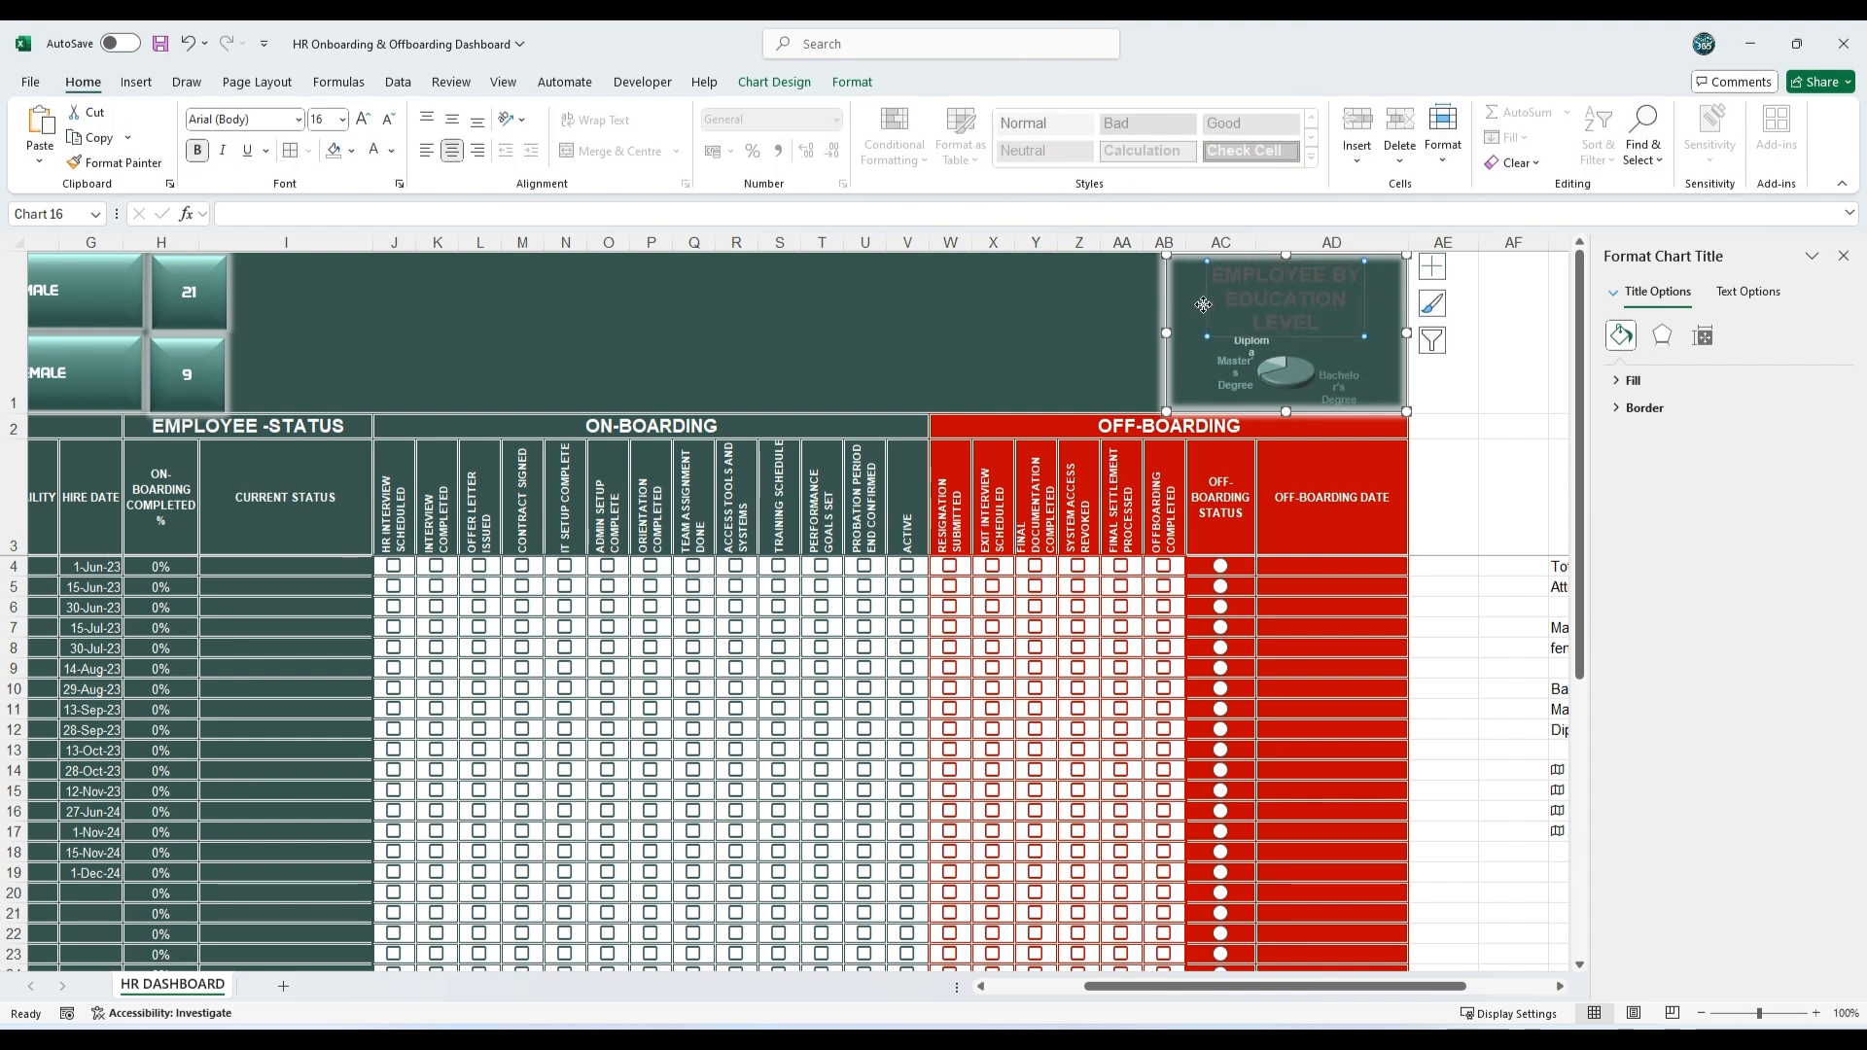
click(374, 153)
Step: Reduce the pie chart title's font size to 9
click(387, 120)
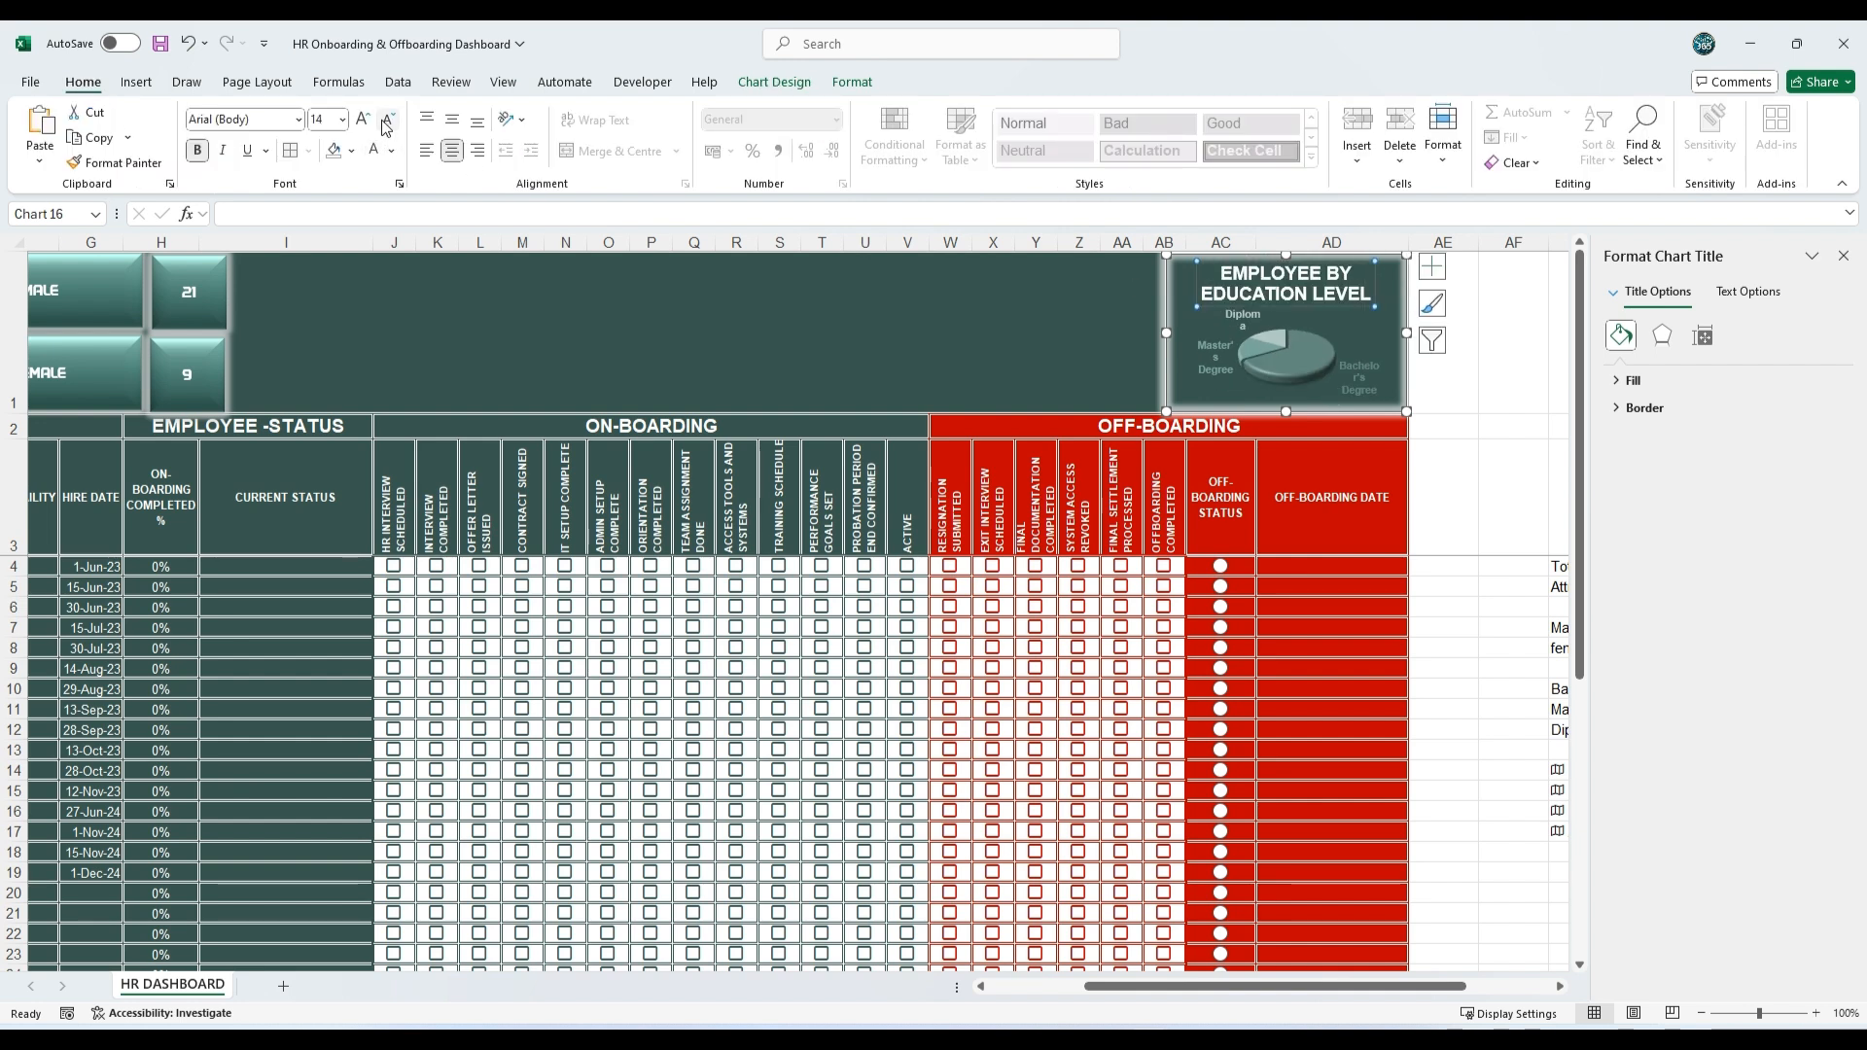
click(387, 120)
click(387, 119)
click(387, 119)
click(387, 119)
click(387, 119)
click(387, 119)
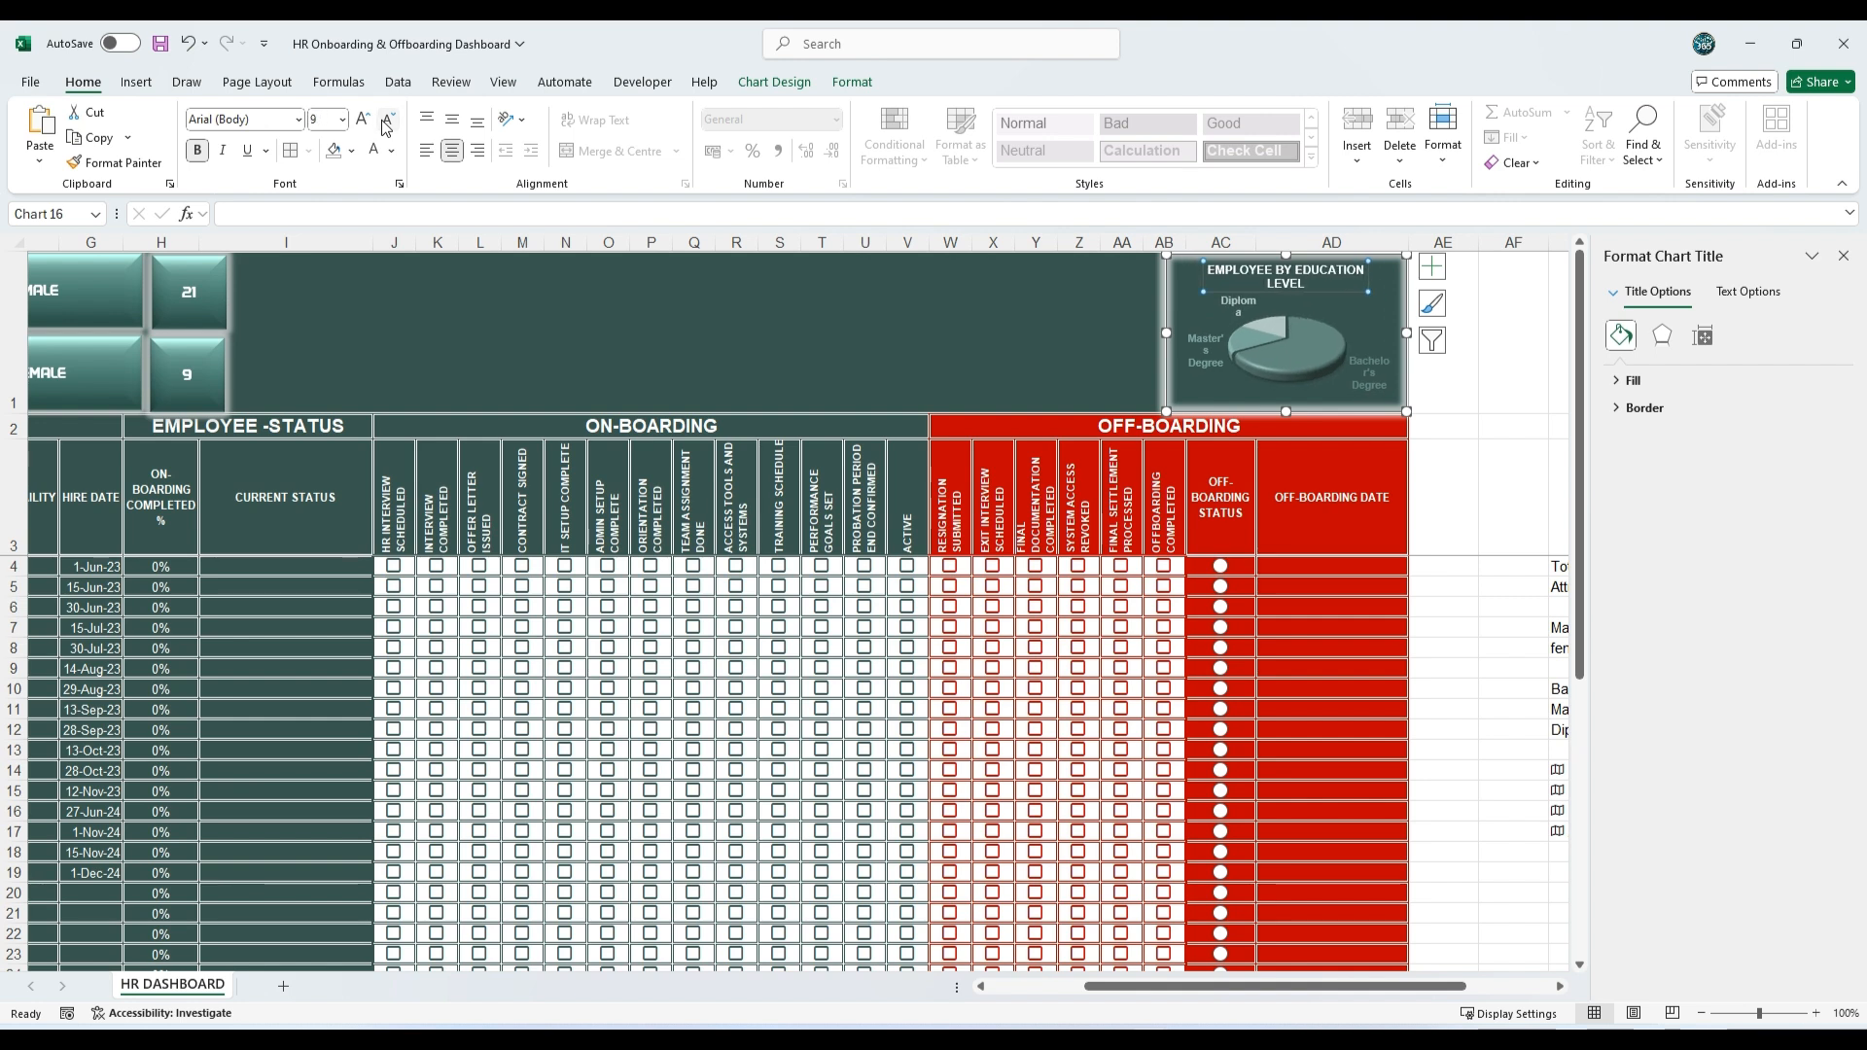
Step: Match the pie chart title's font to the banner cards' lettering and show values beside the category names in the data labels
click(297, 118)
click(264, 258)
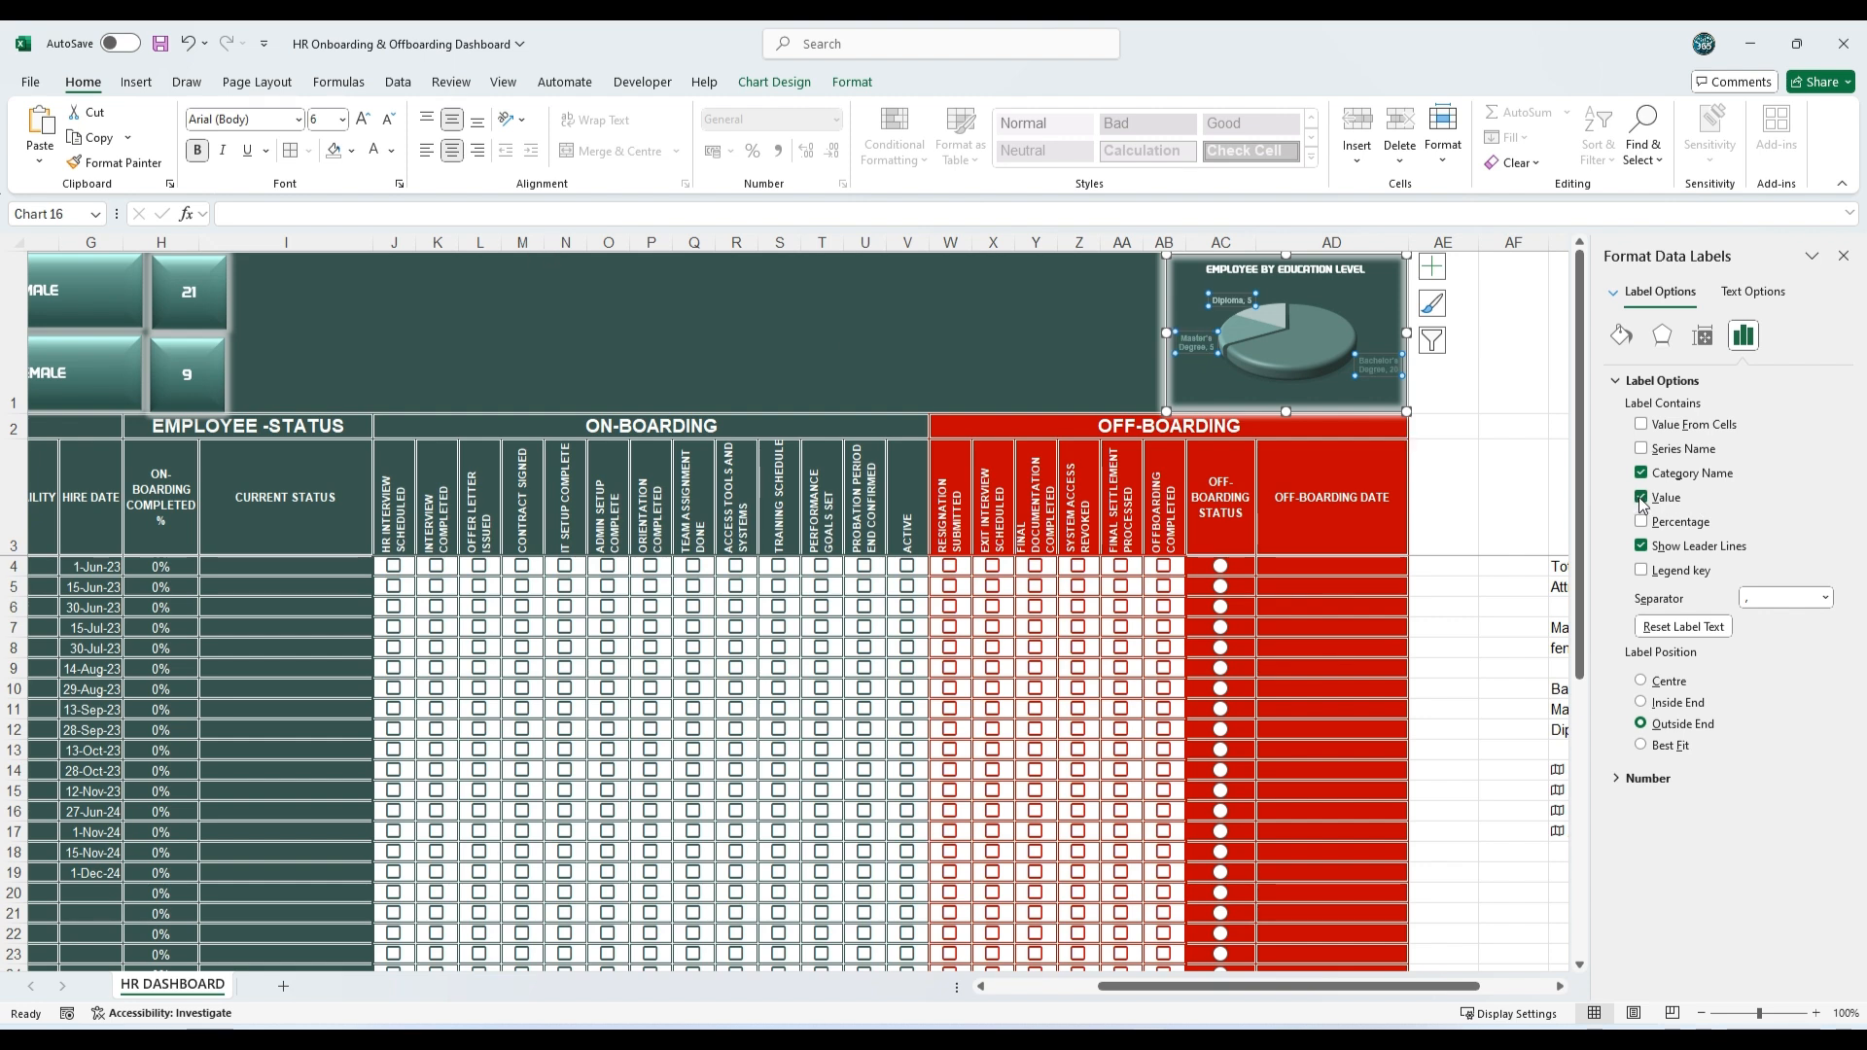
click(1050, 357)
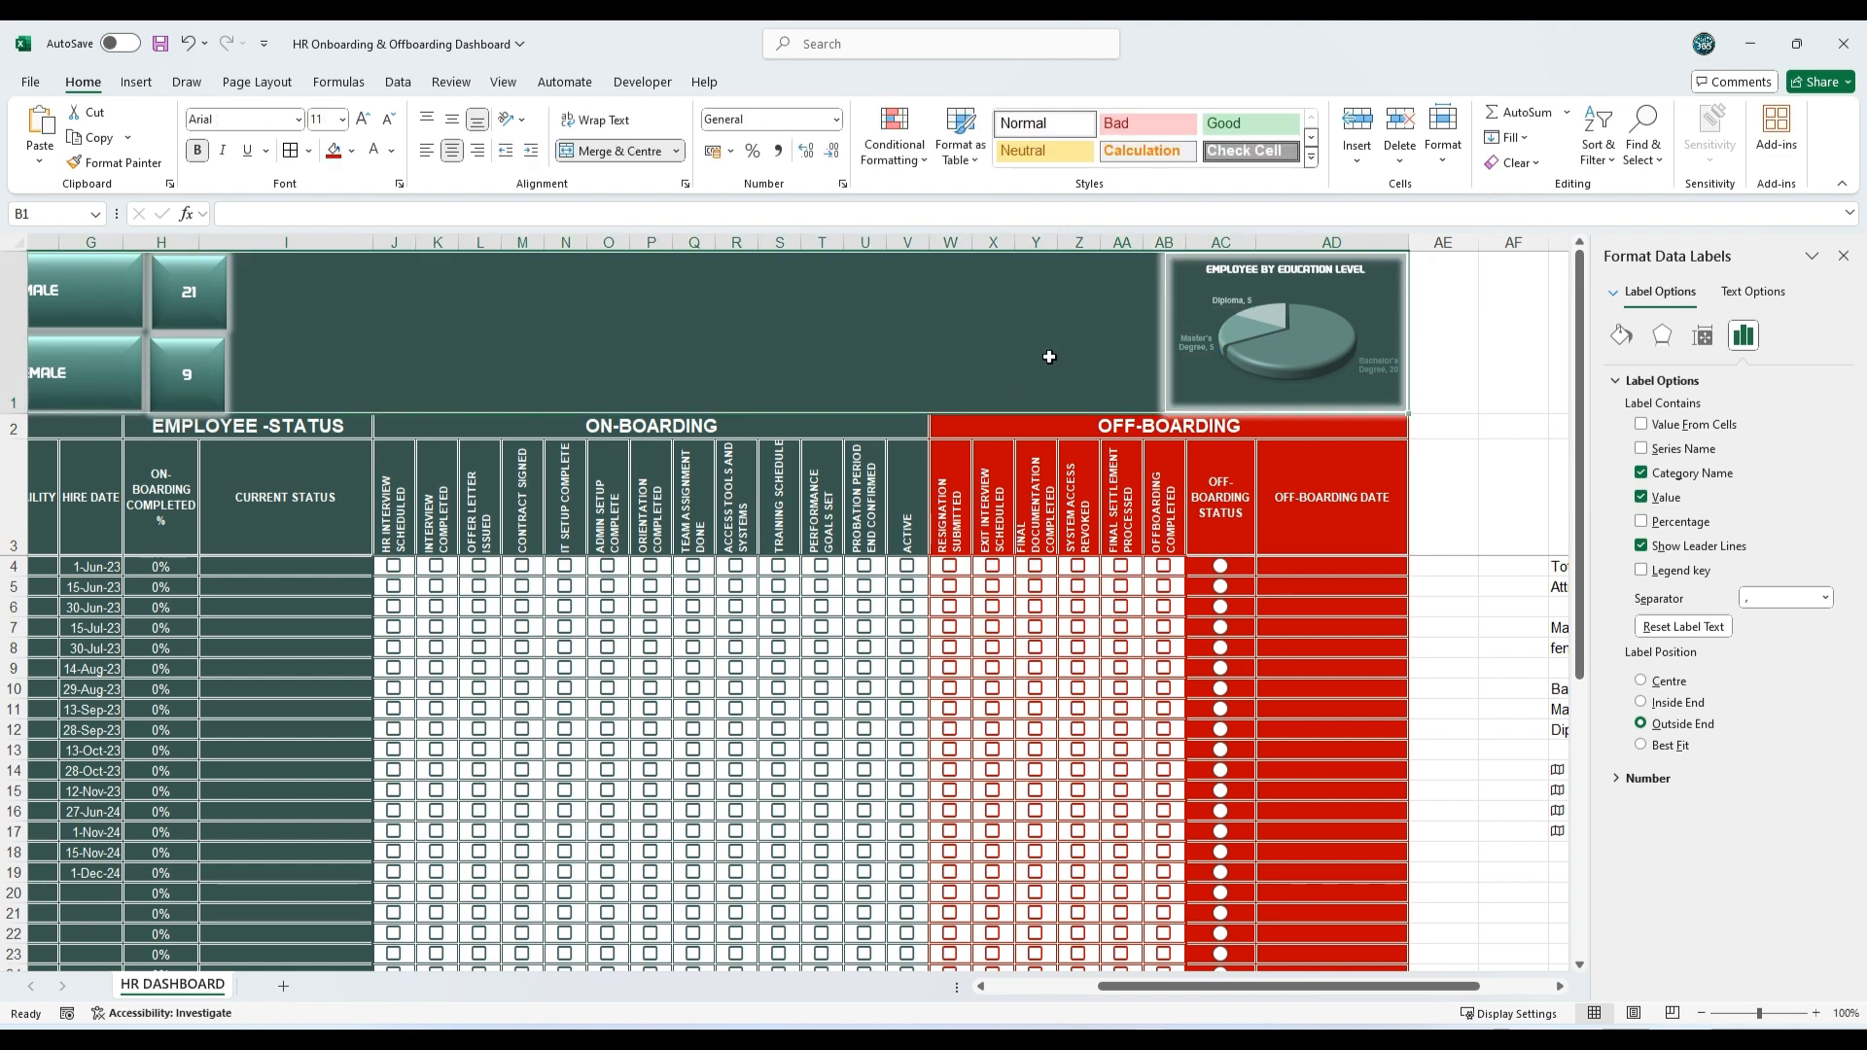
click(1840, 258)
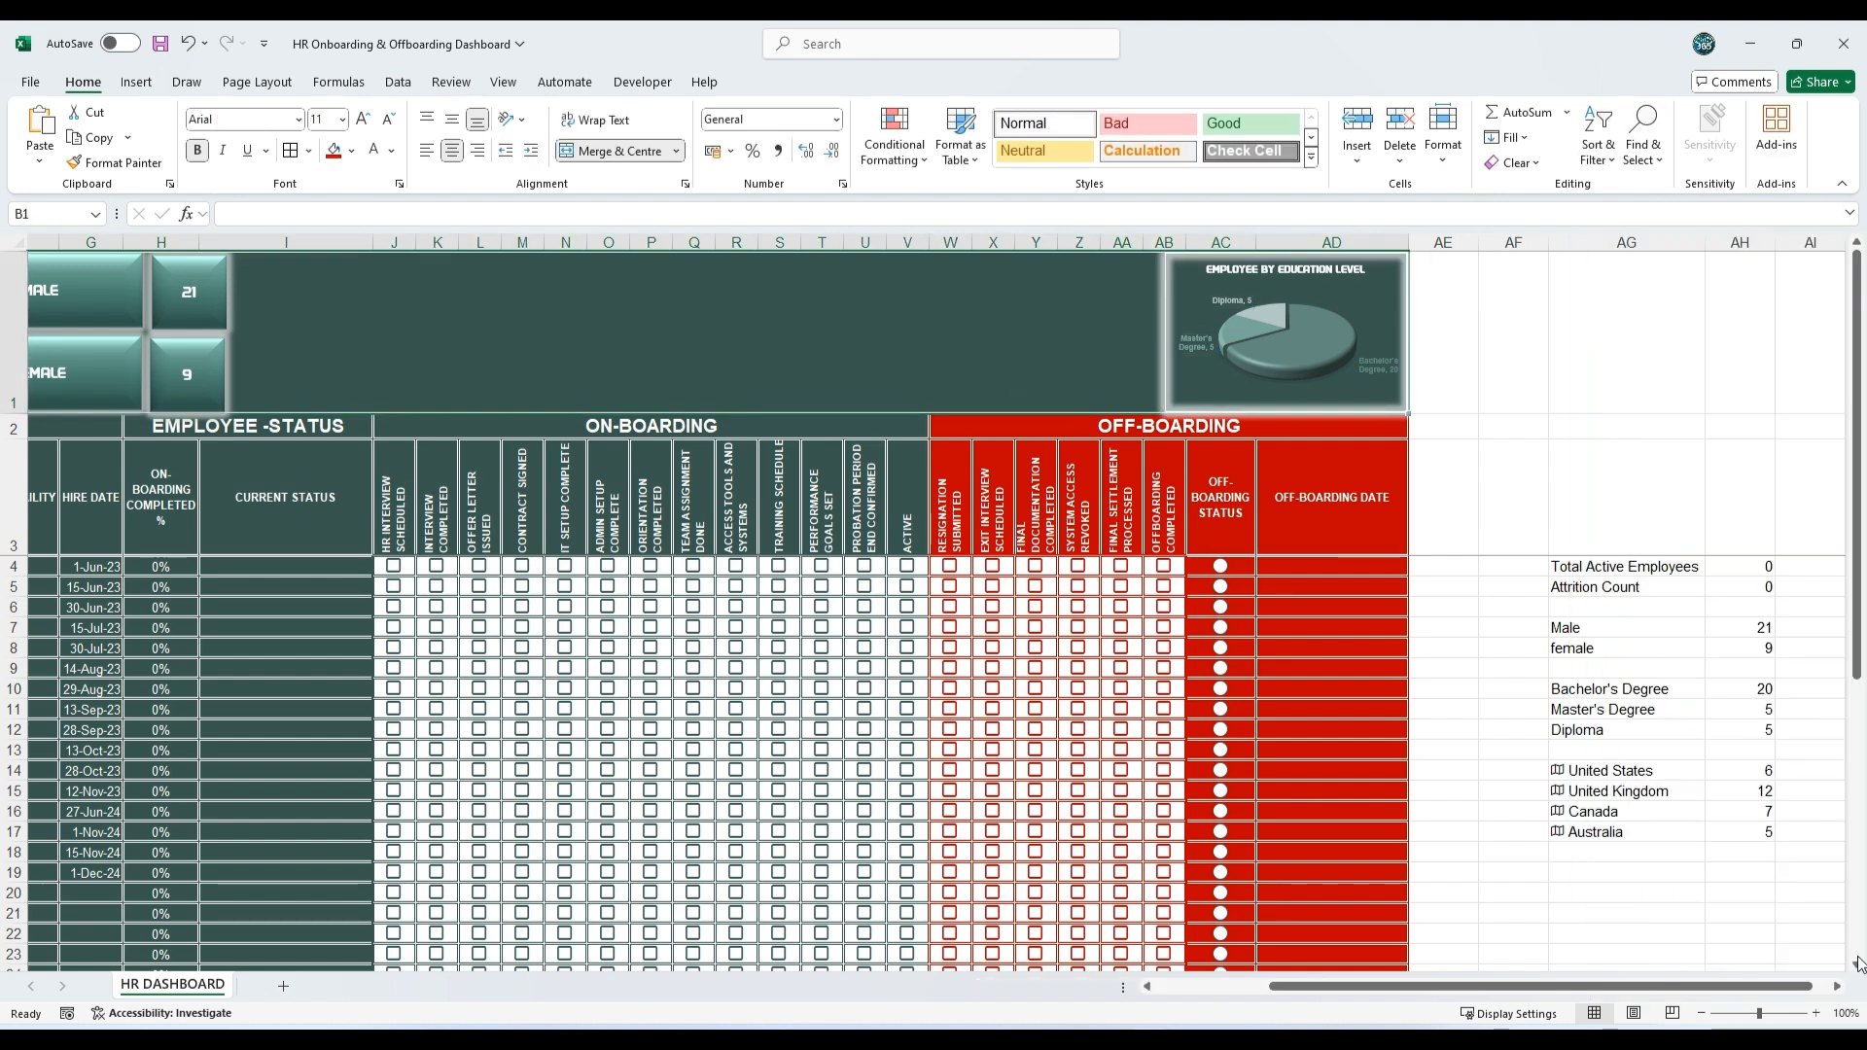
Step: Insert a filled map chart from the country names and counts in AG14:AH17
drag(1604, 772, 1727, 827)
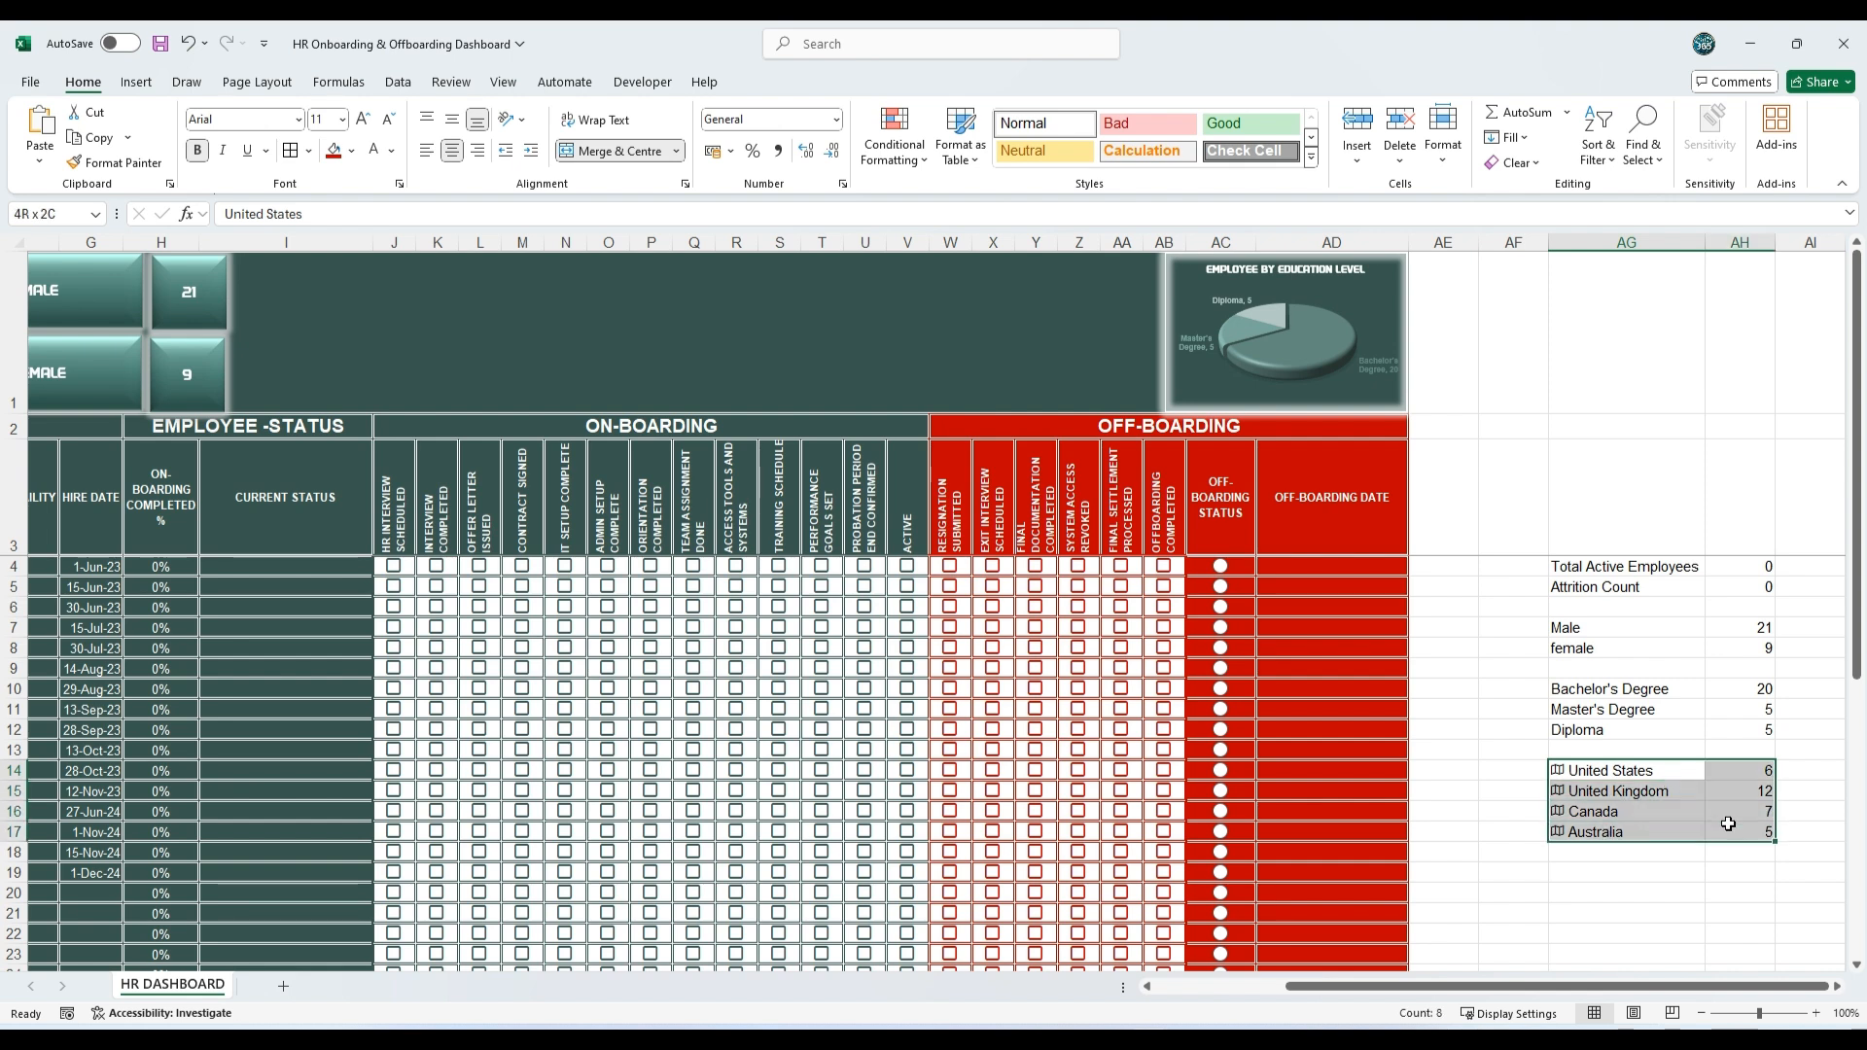
click(137, 83)
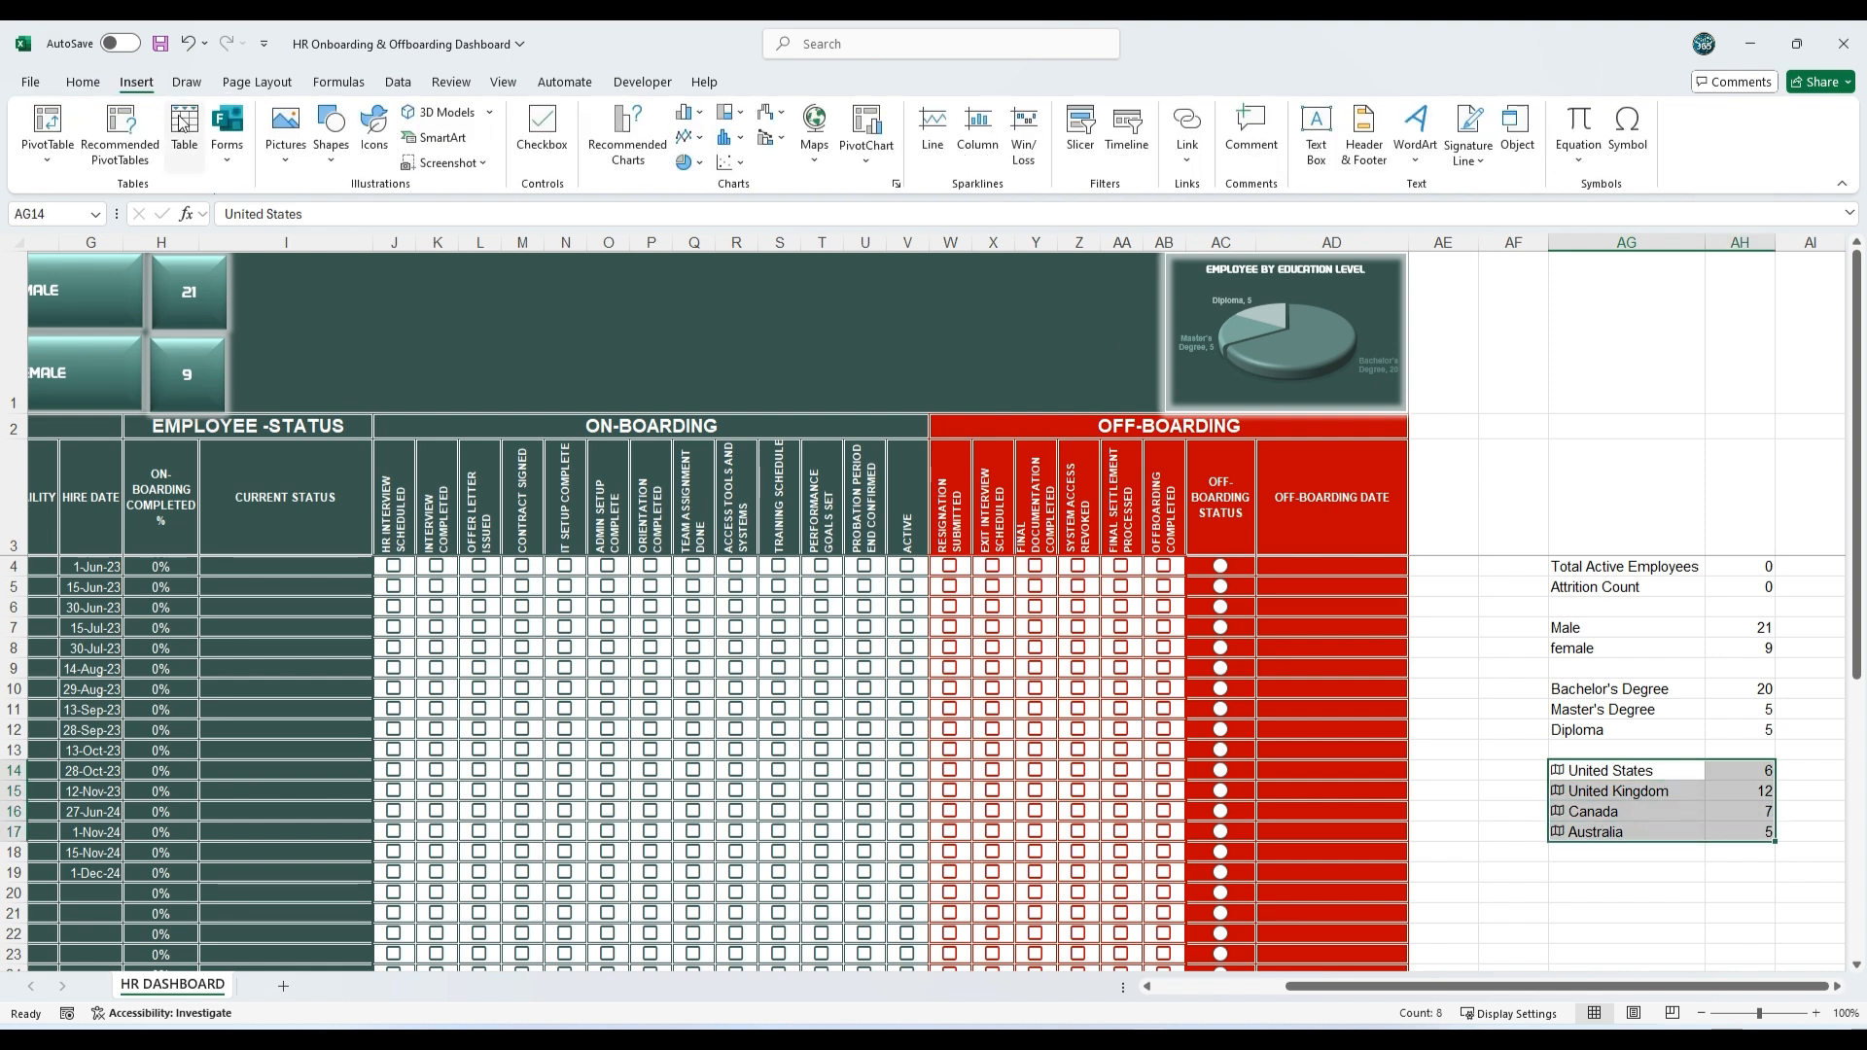
click(809, 163)
click(825, 230)
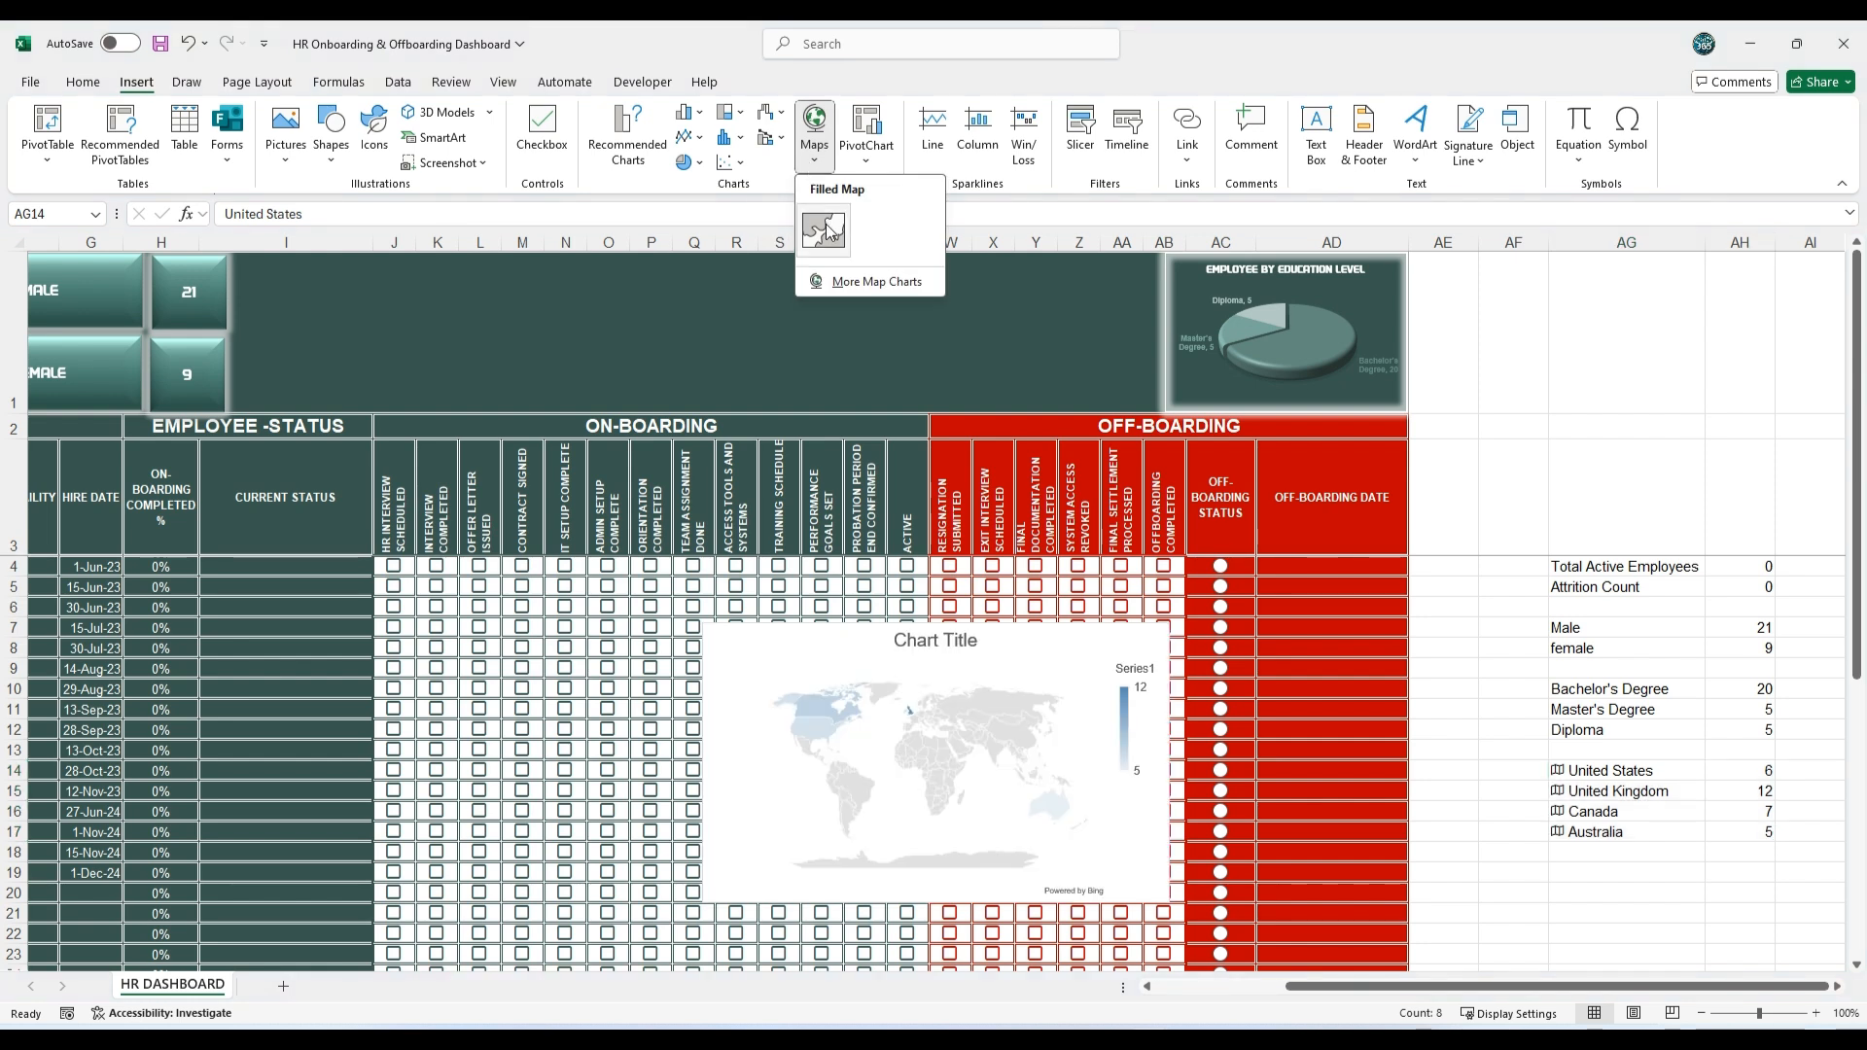
click(825, 231)
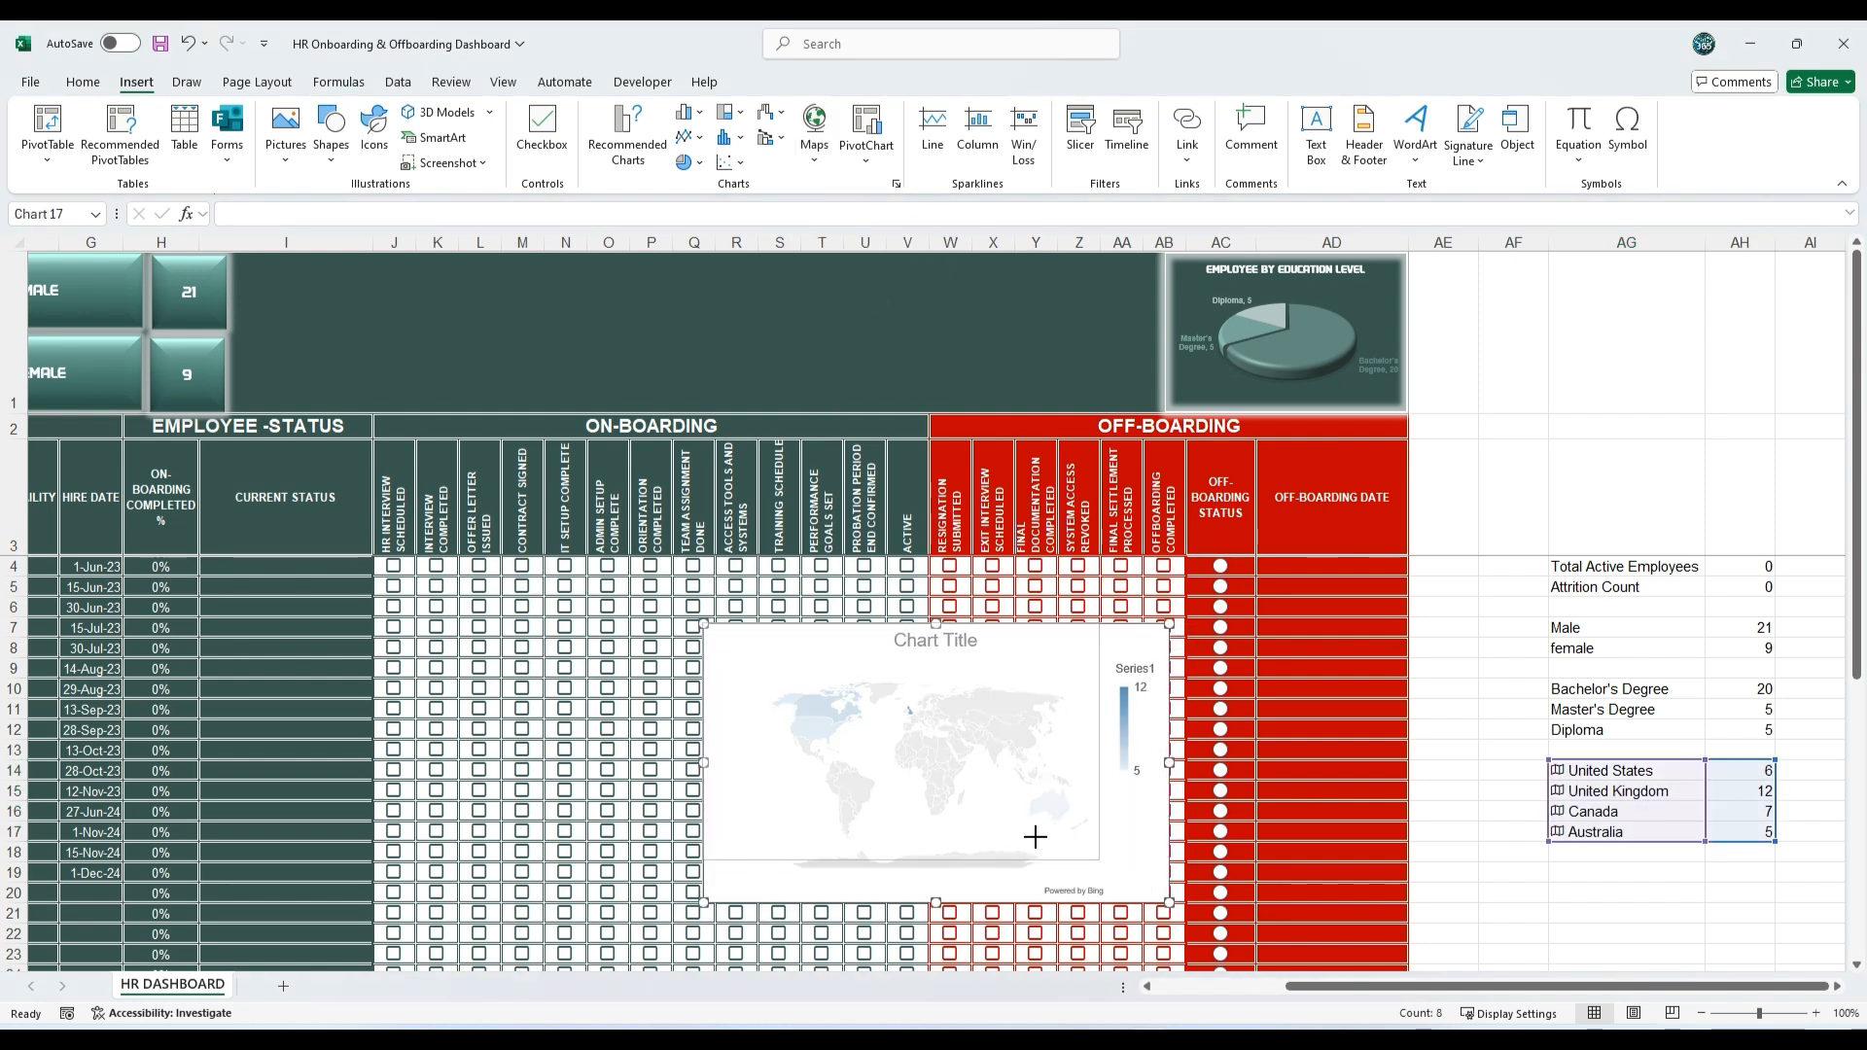
Step: Shrink the map chart, move it into the top banner beside the pie chart, and delete its legend
drag(1036, 838, 935, 752)
drag(837, 624, 997, 257)
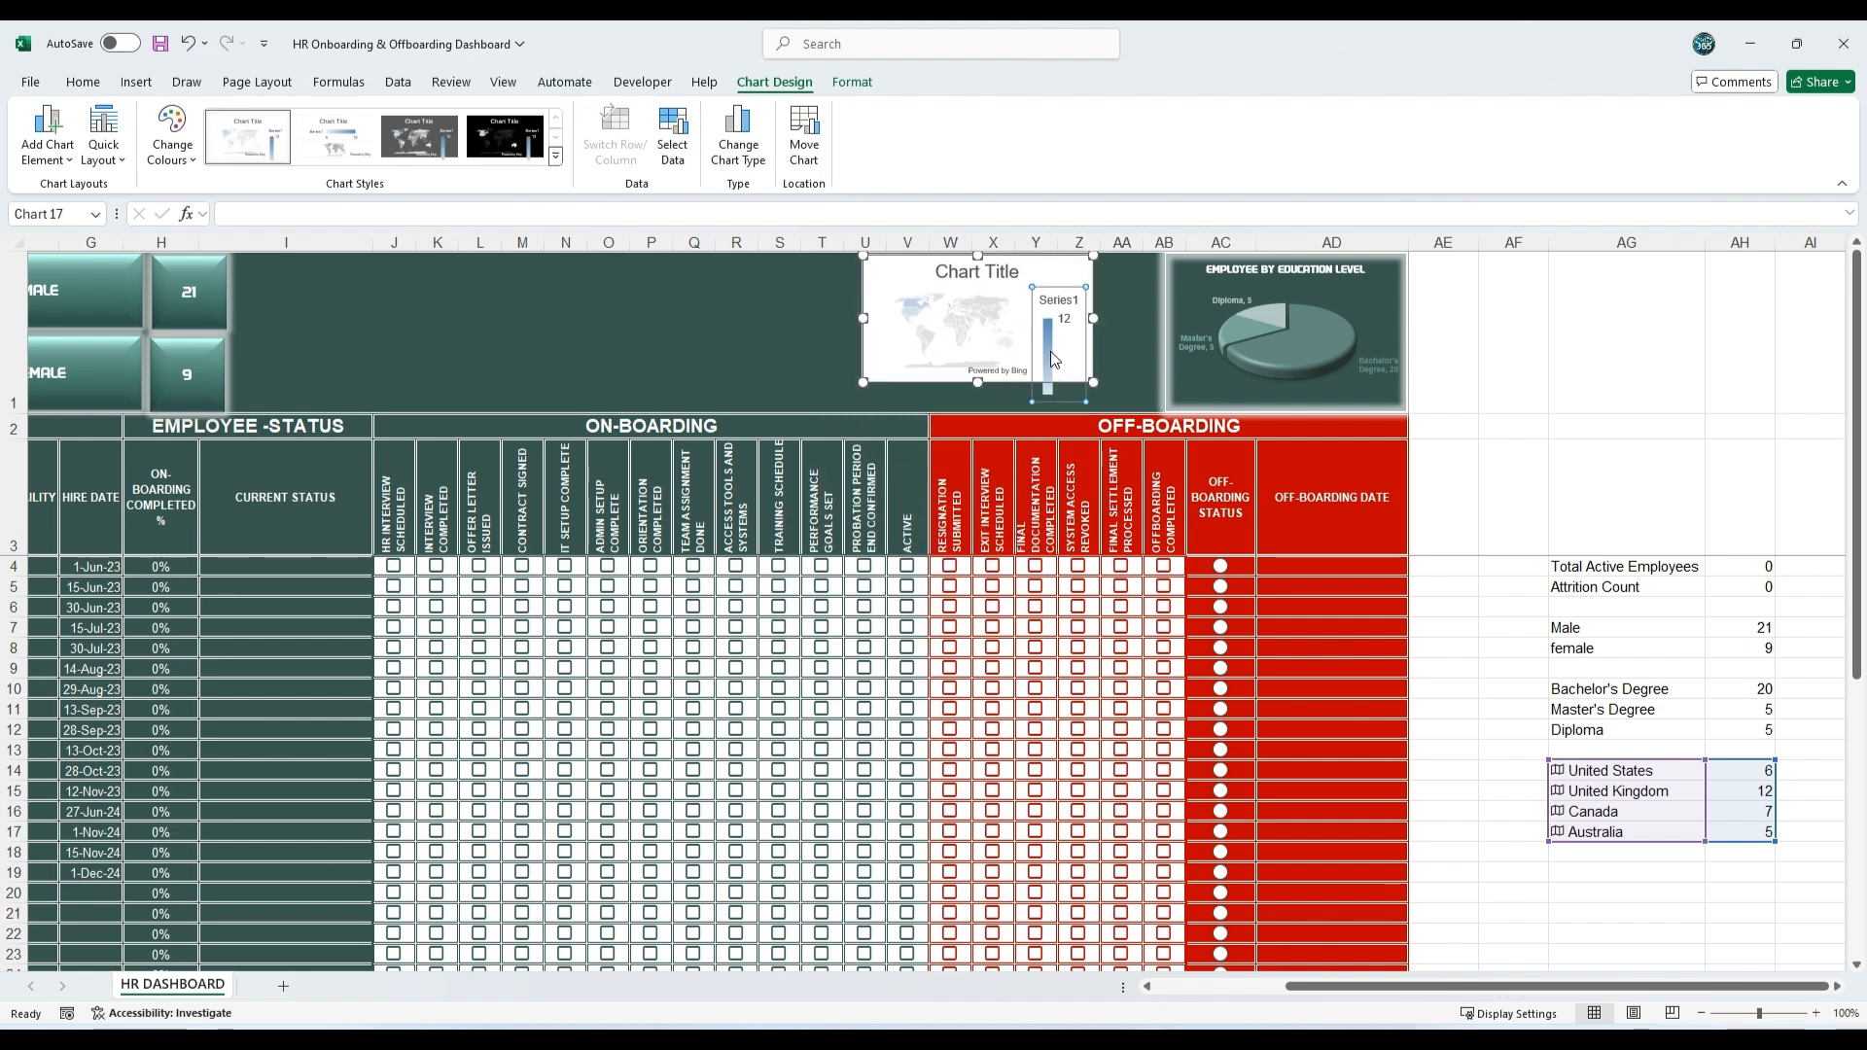
key(Delete)
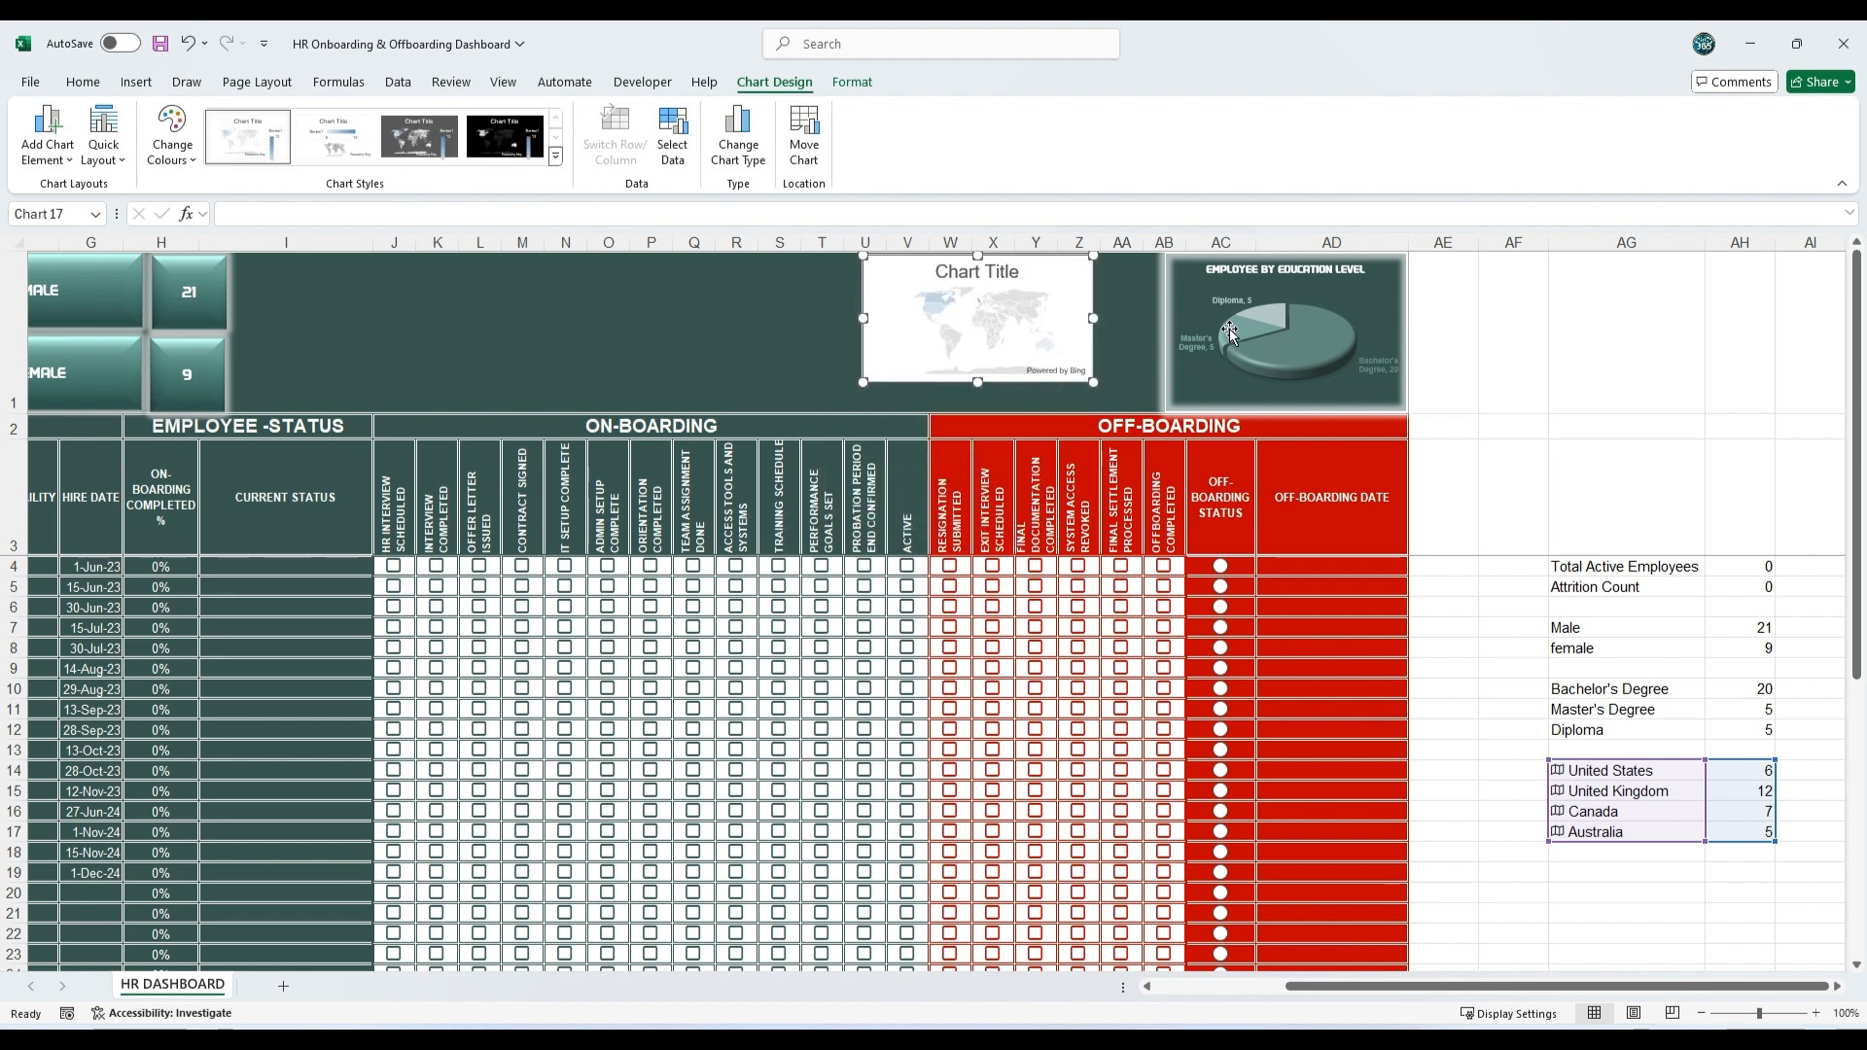
Step: Match the map chart to the pie chart's size, 4.3 cm high by 6.55 cm wide, and move it closer to the pie chart
click(1177, 301)
click(854, 83)
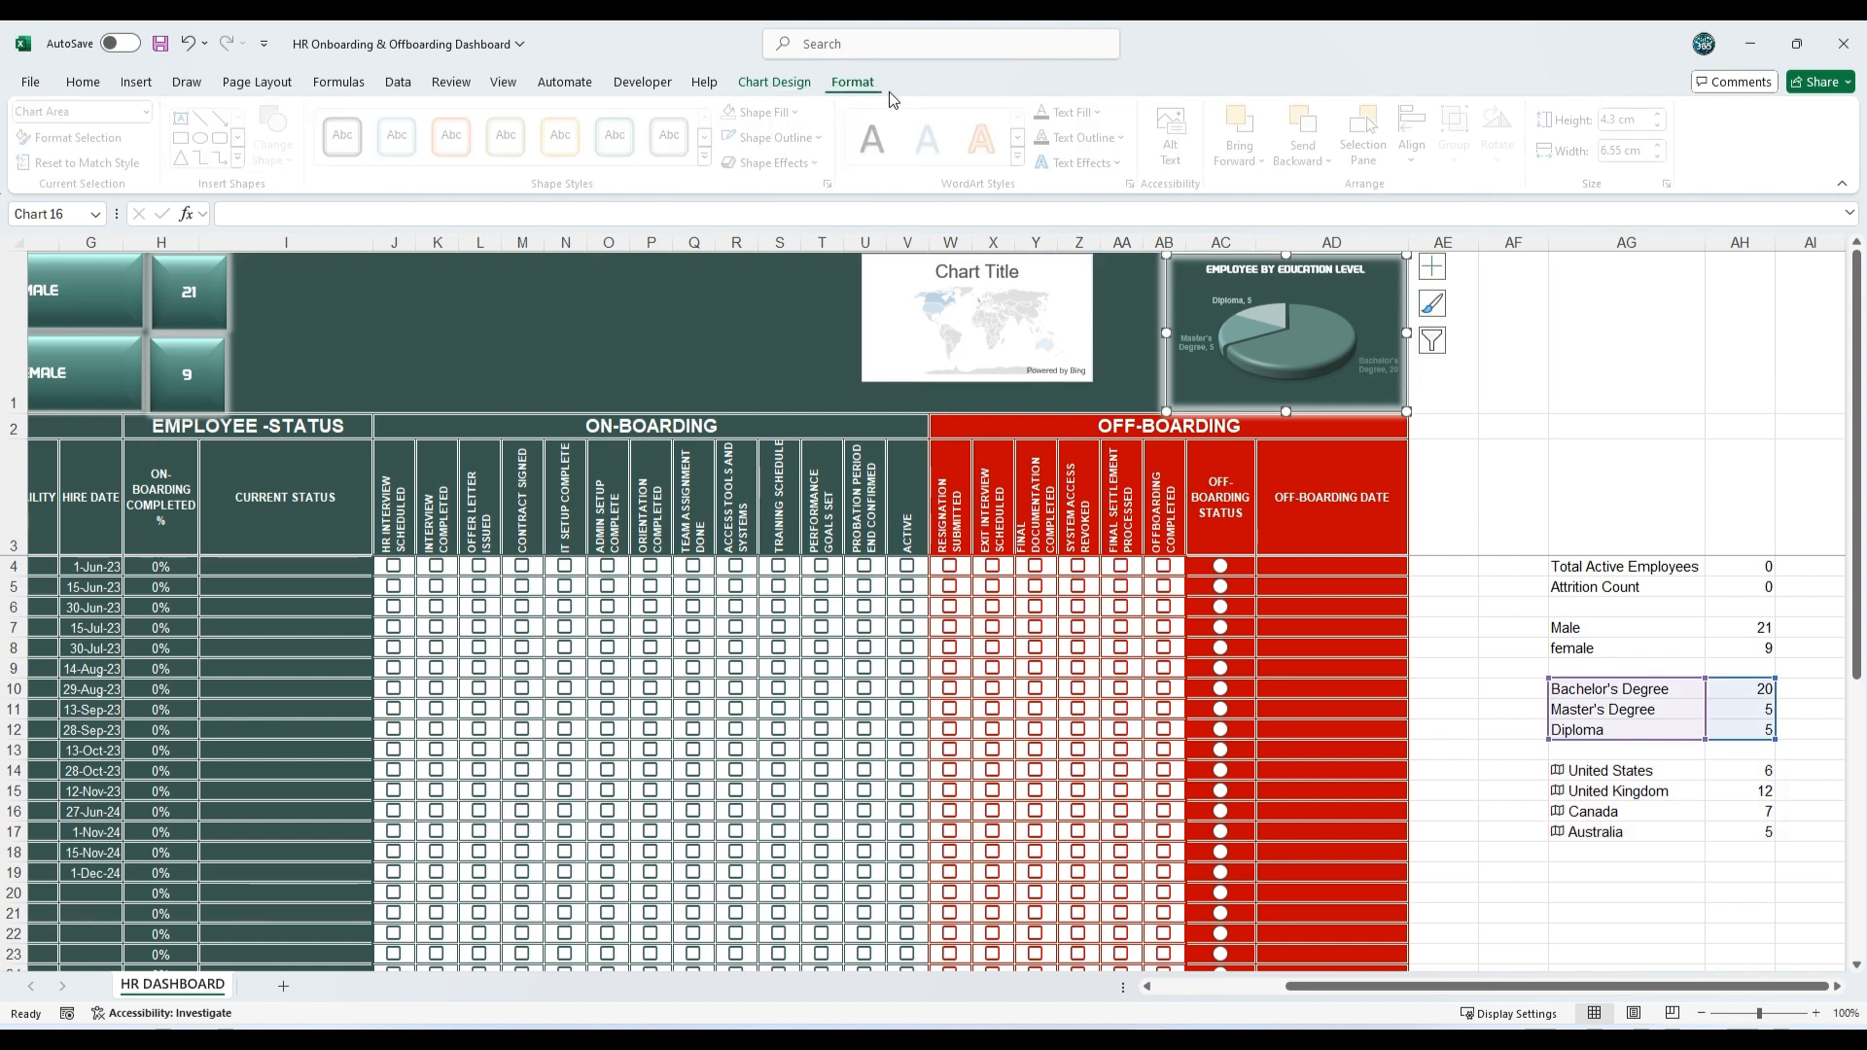
key(Tab)
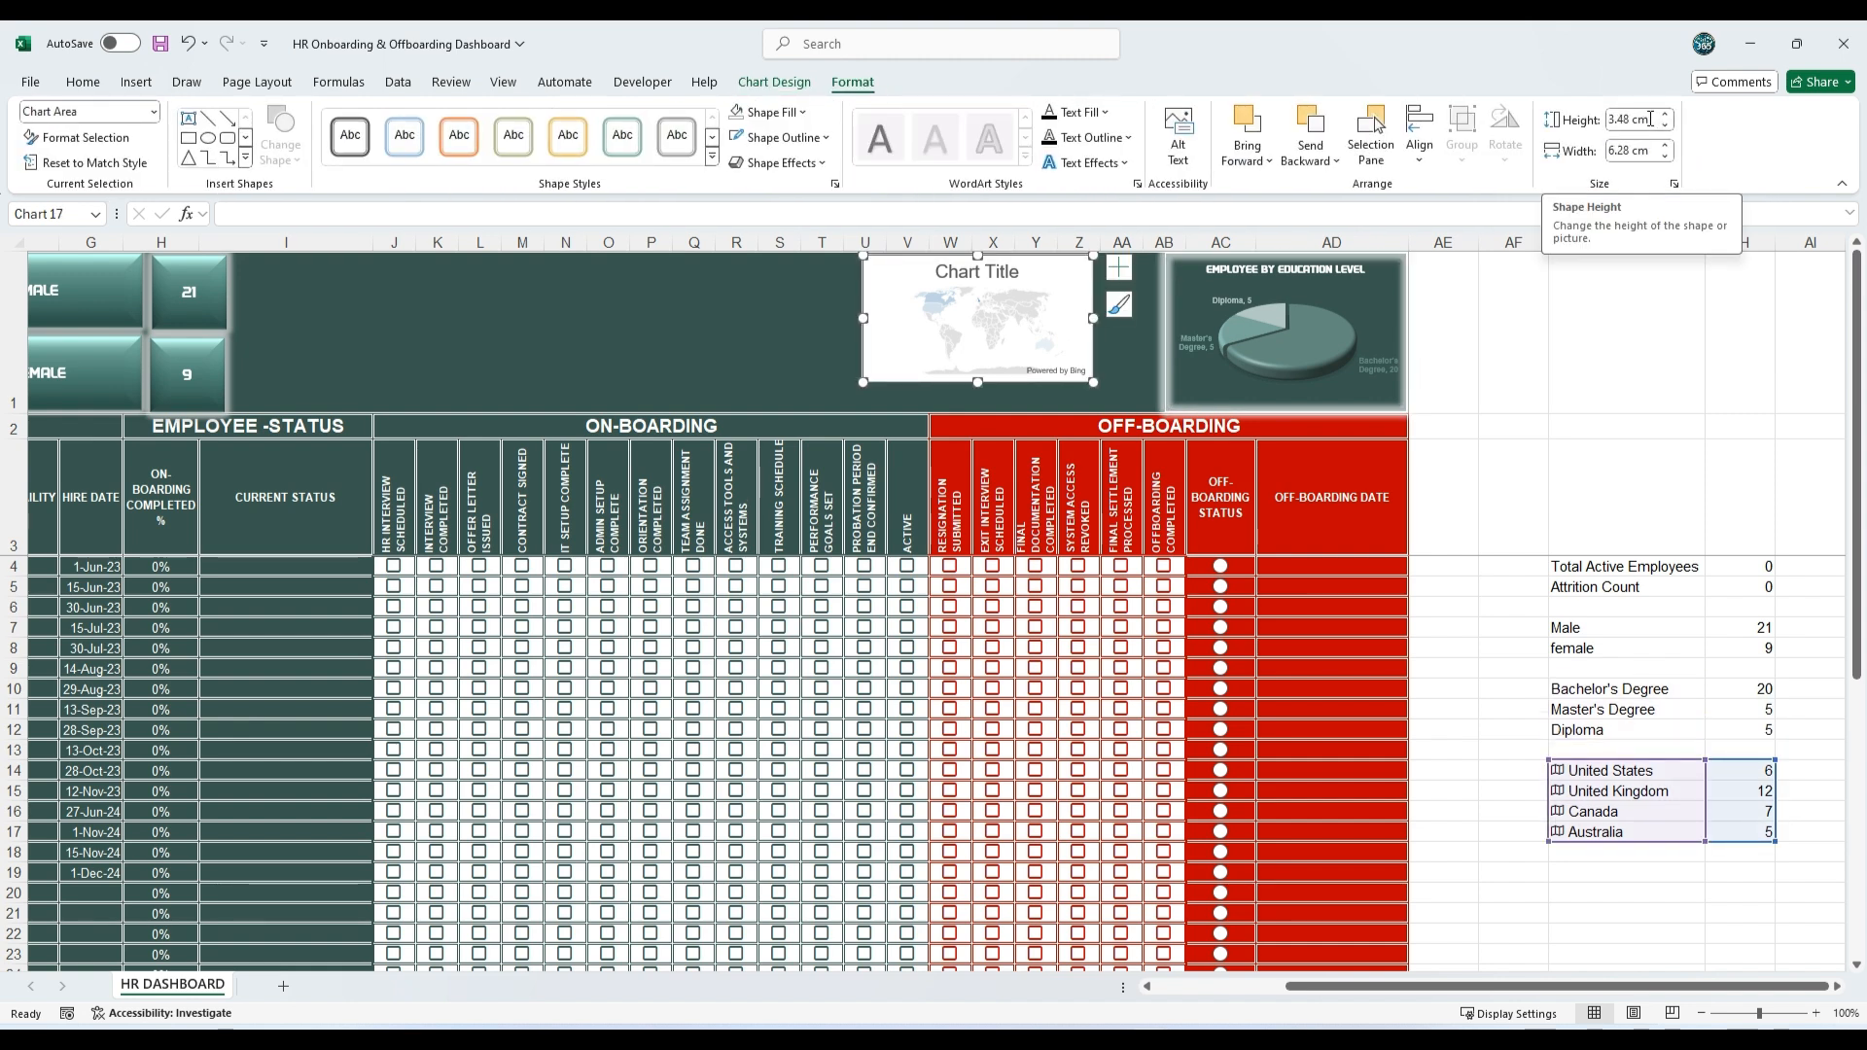
click(1653, 118)
text(4.3)
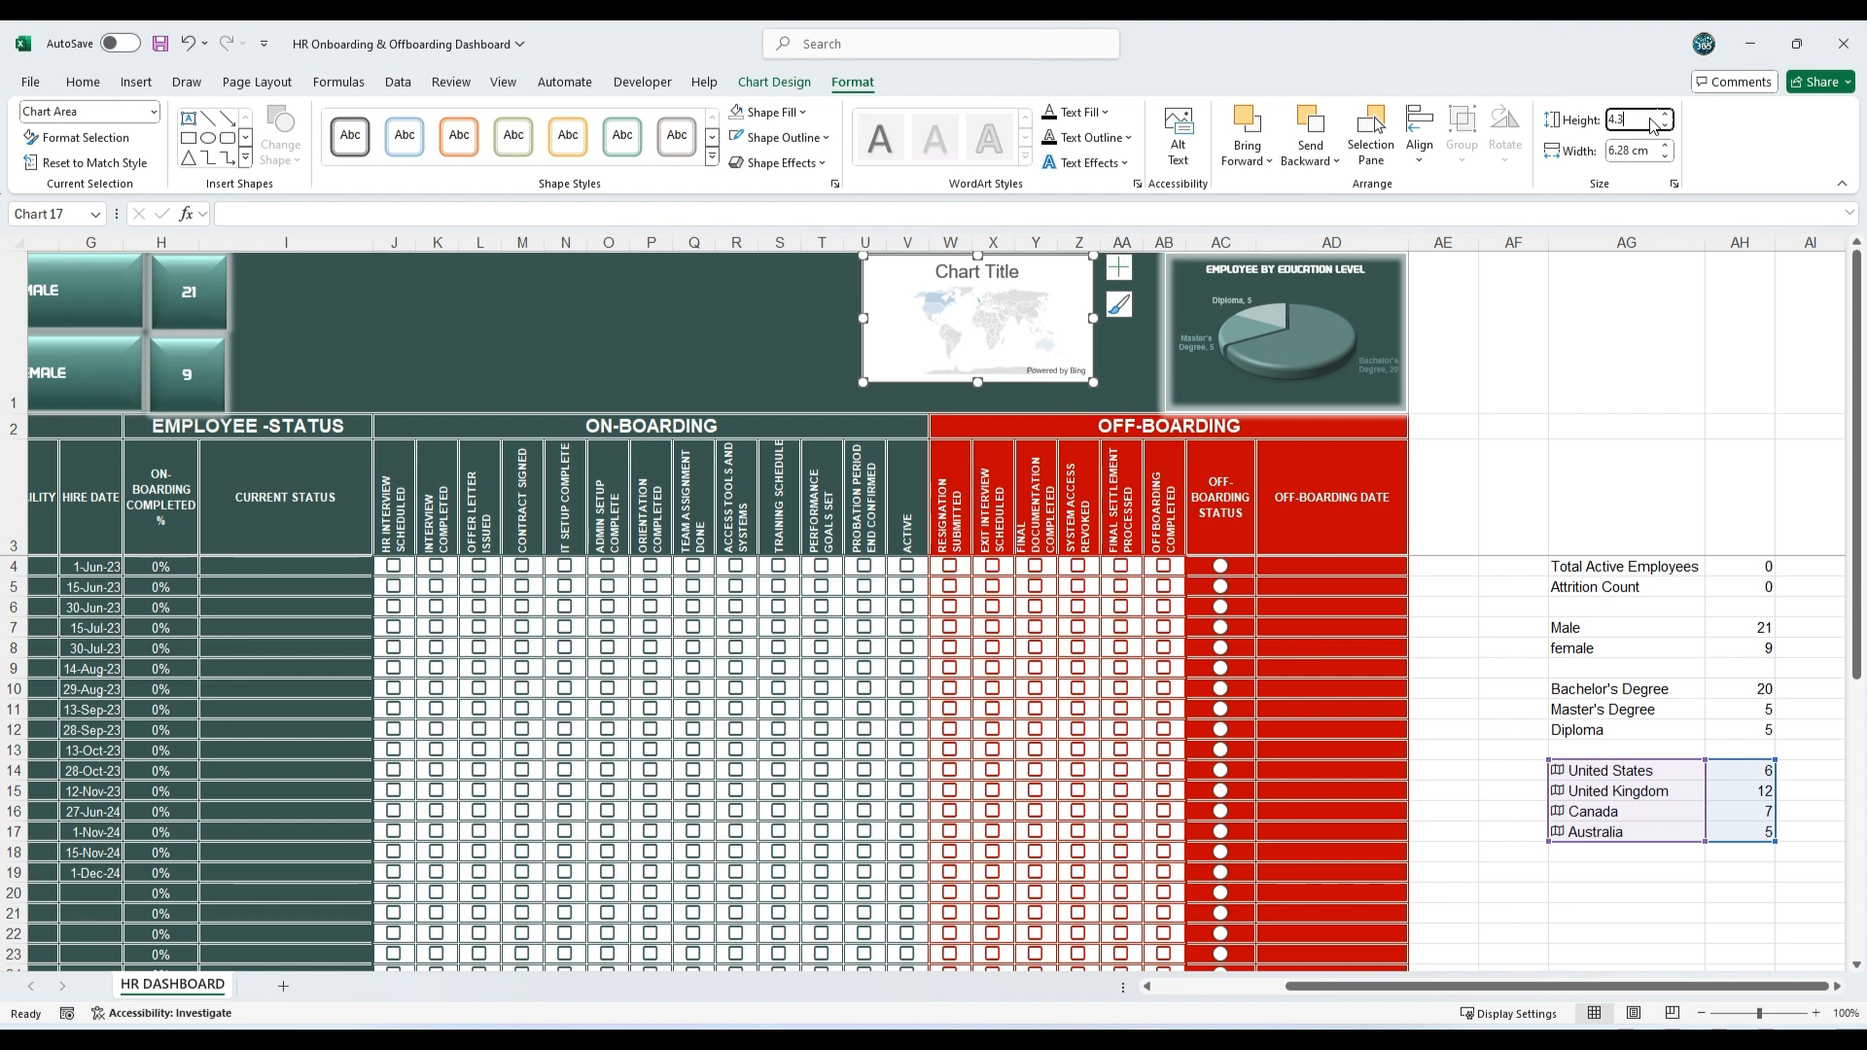
click(1640, 152)
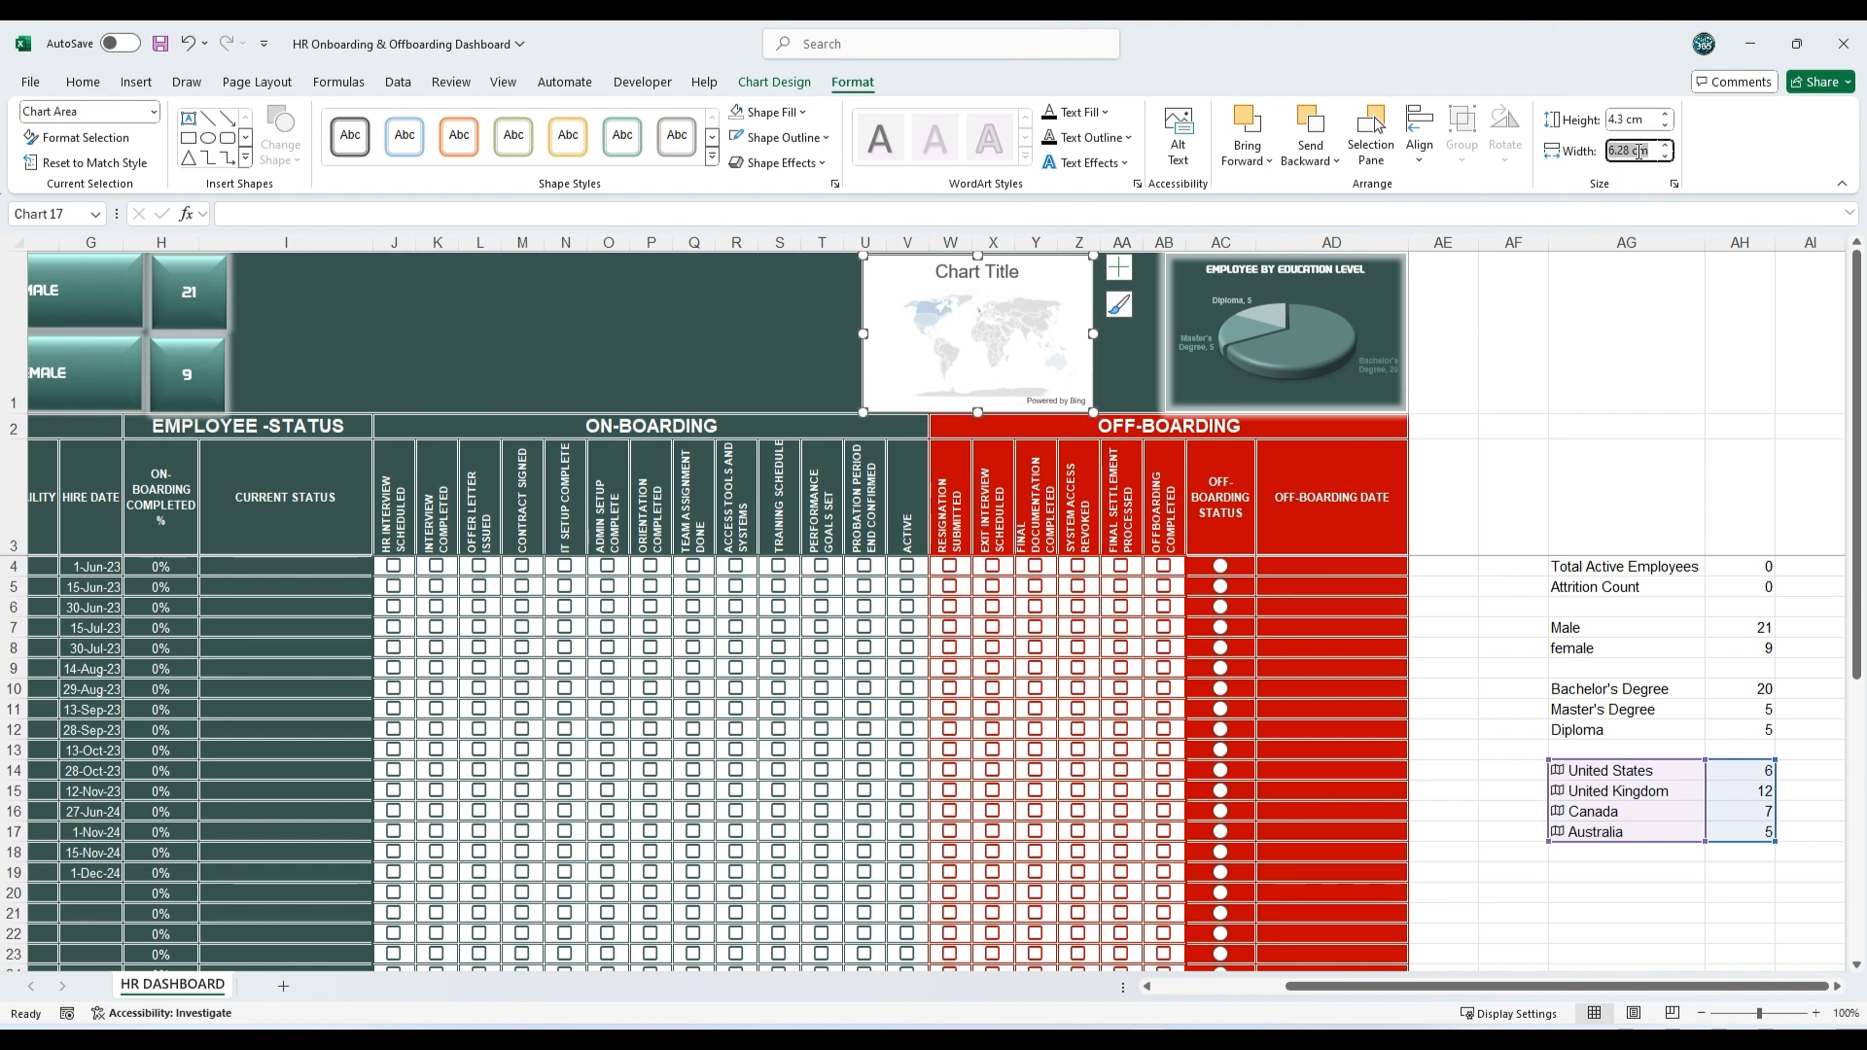
key(Return)
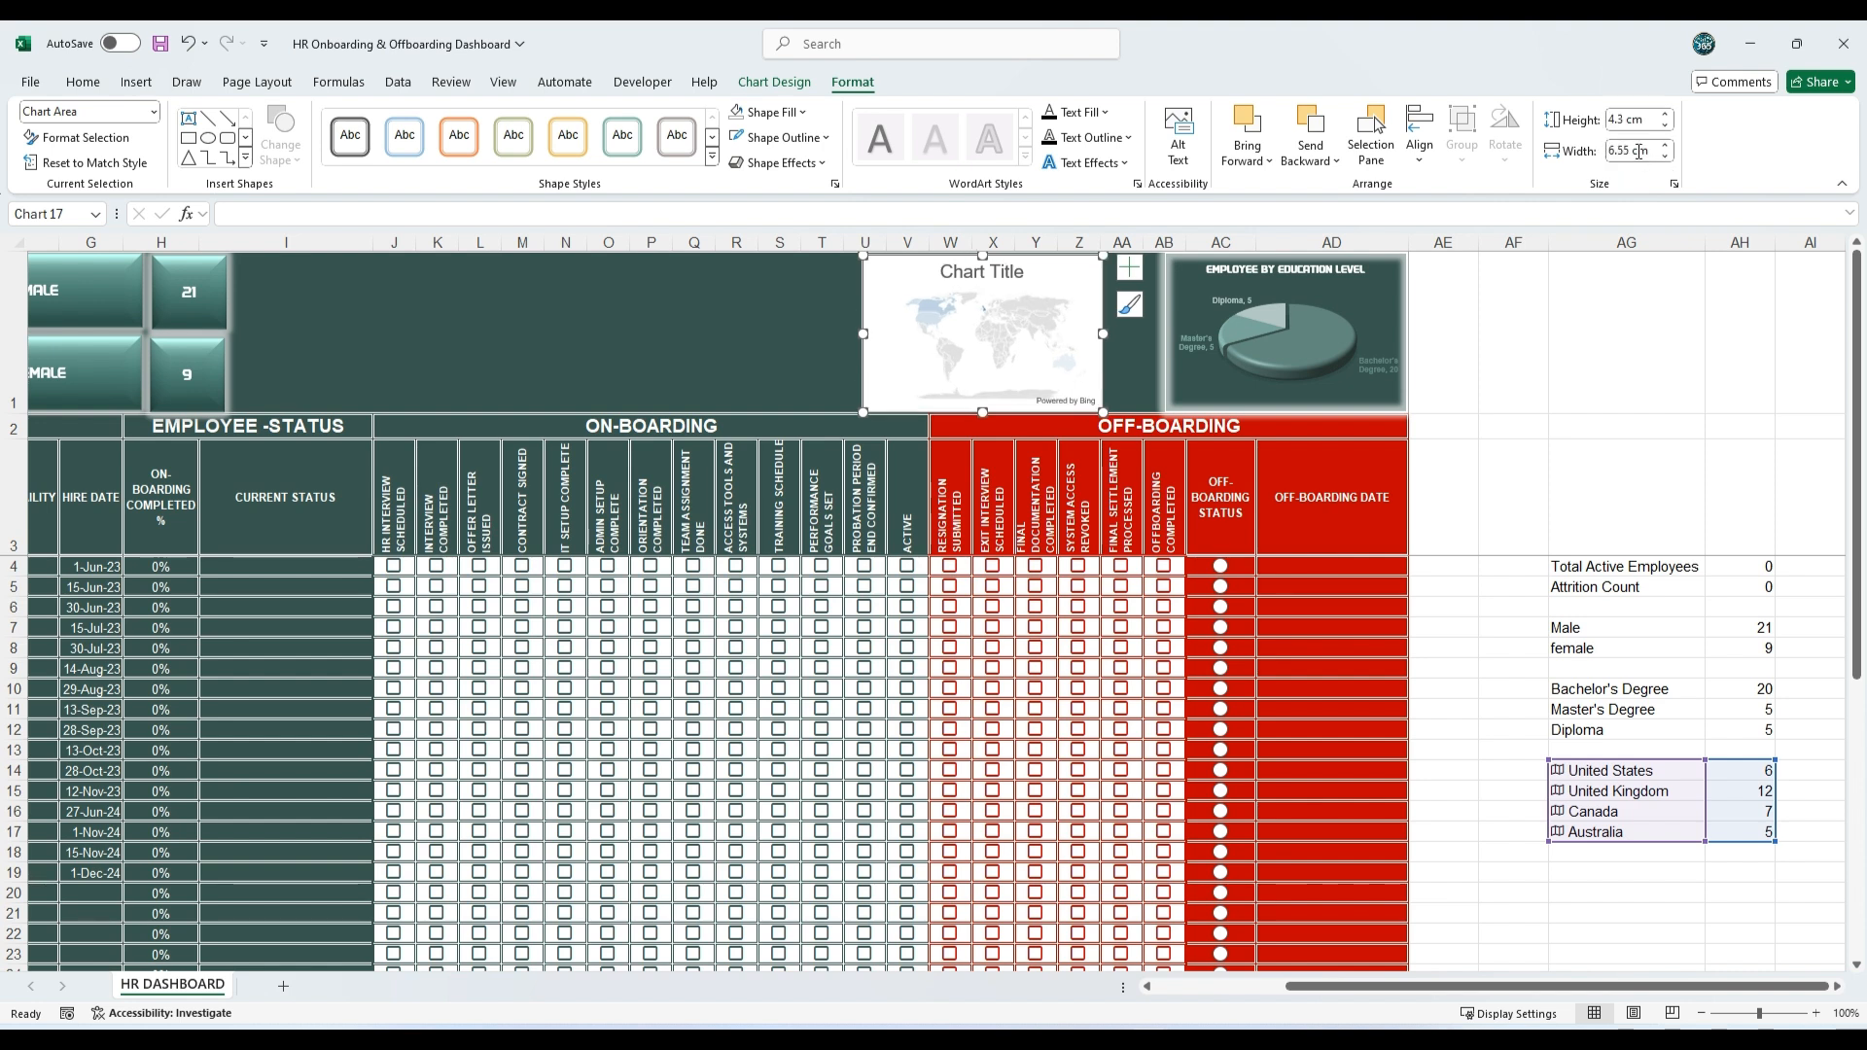
drag(1104, 278, 1150, 277)
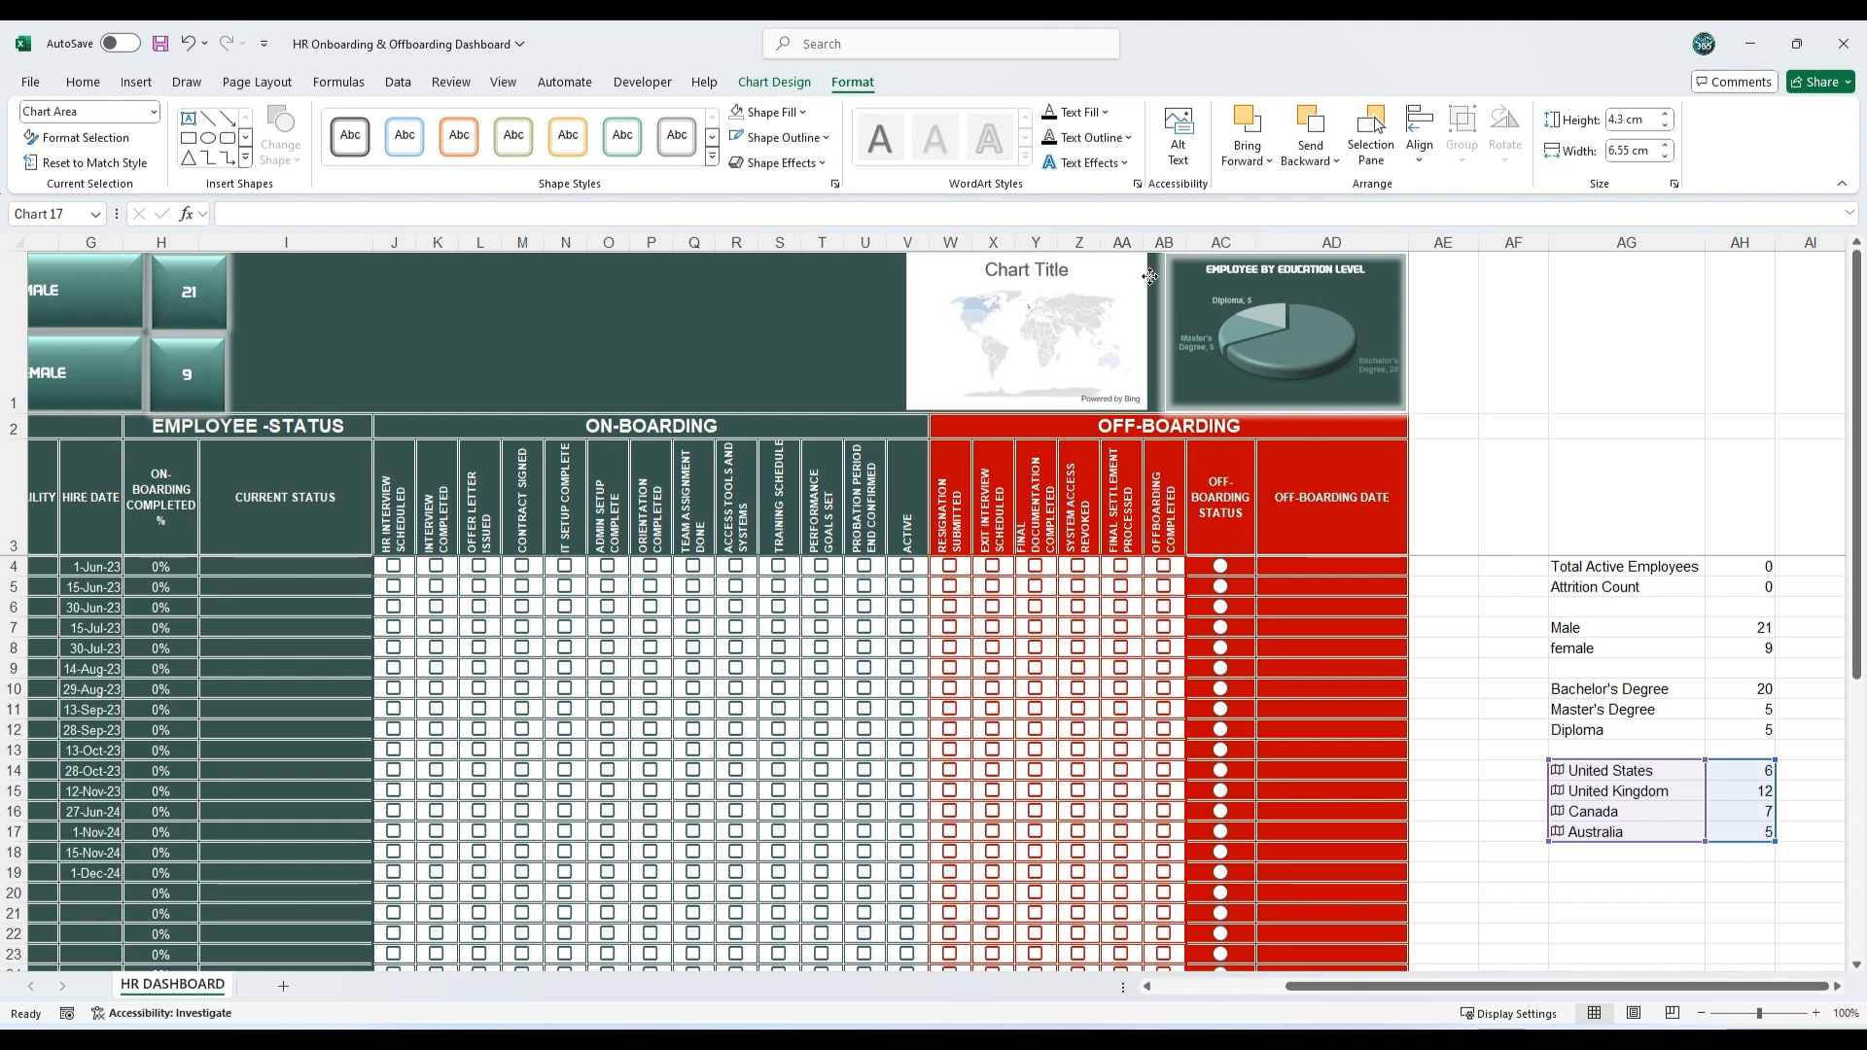
Step: Remove the map chart's fill and give its border a white glow like the pie chart's
click(769, 112)
click(794, 458)
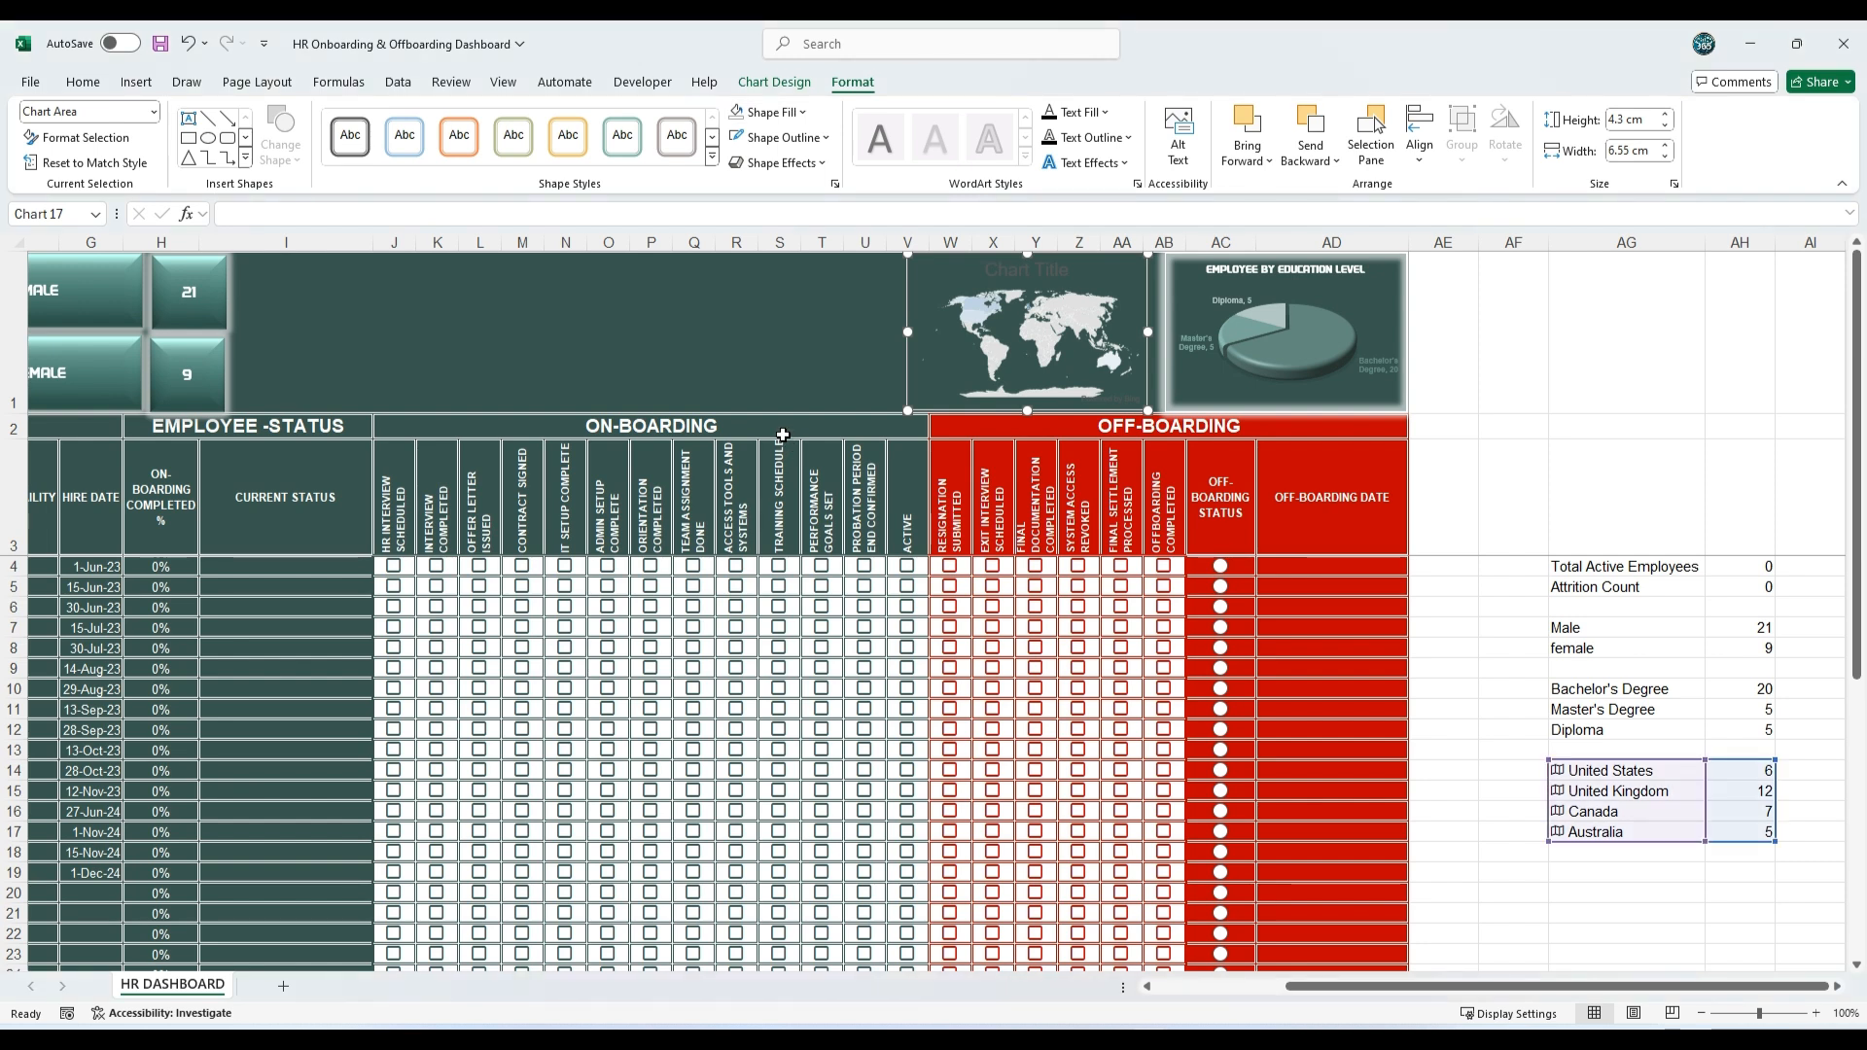
click(778, 137)
click(768, 331)
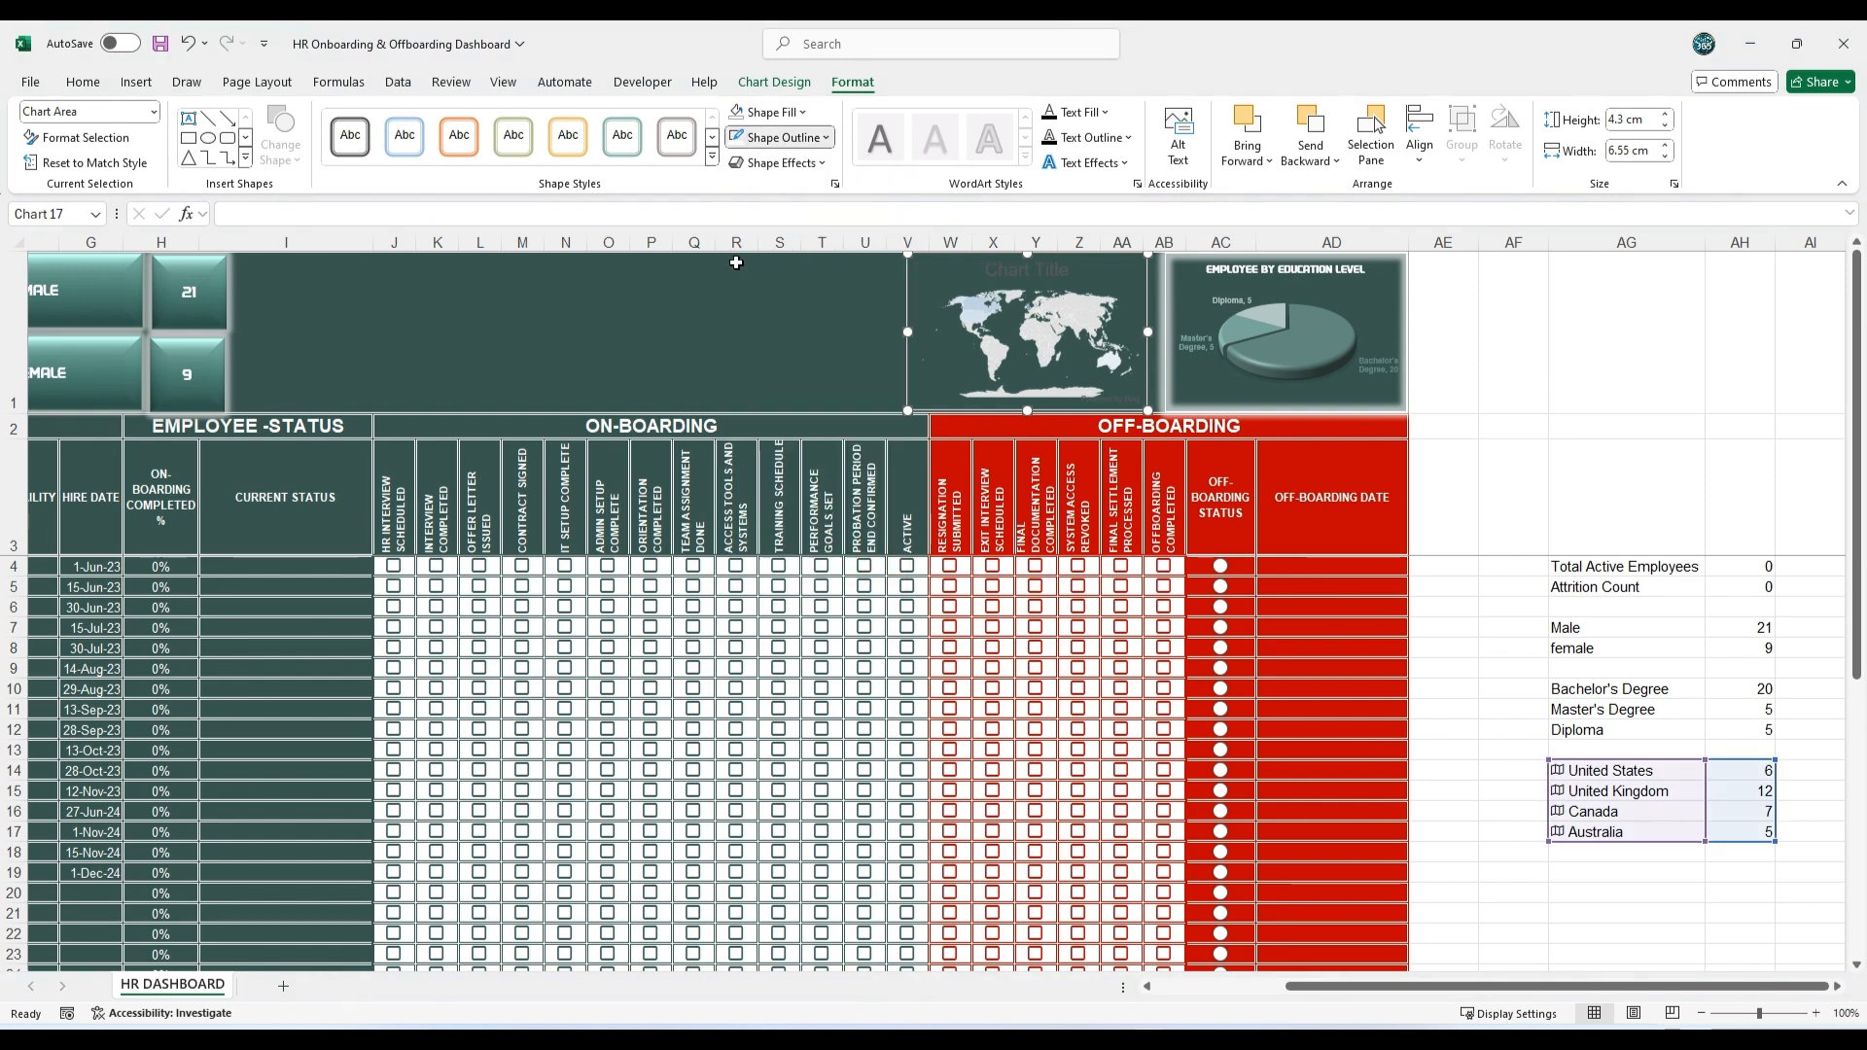
click(778, 163)
mouse_move(797, 324)
mouse_move(1141, 675)
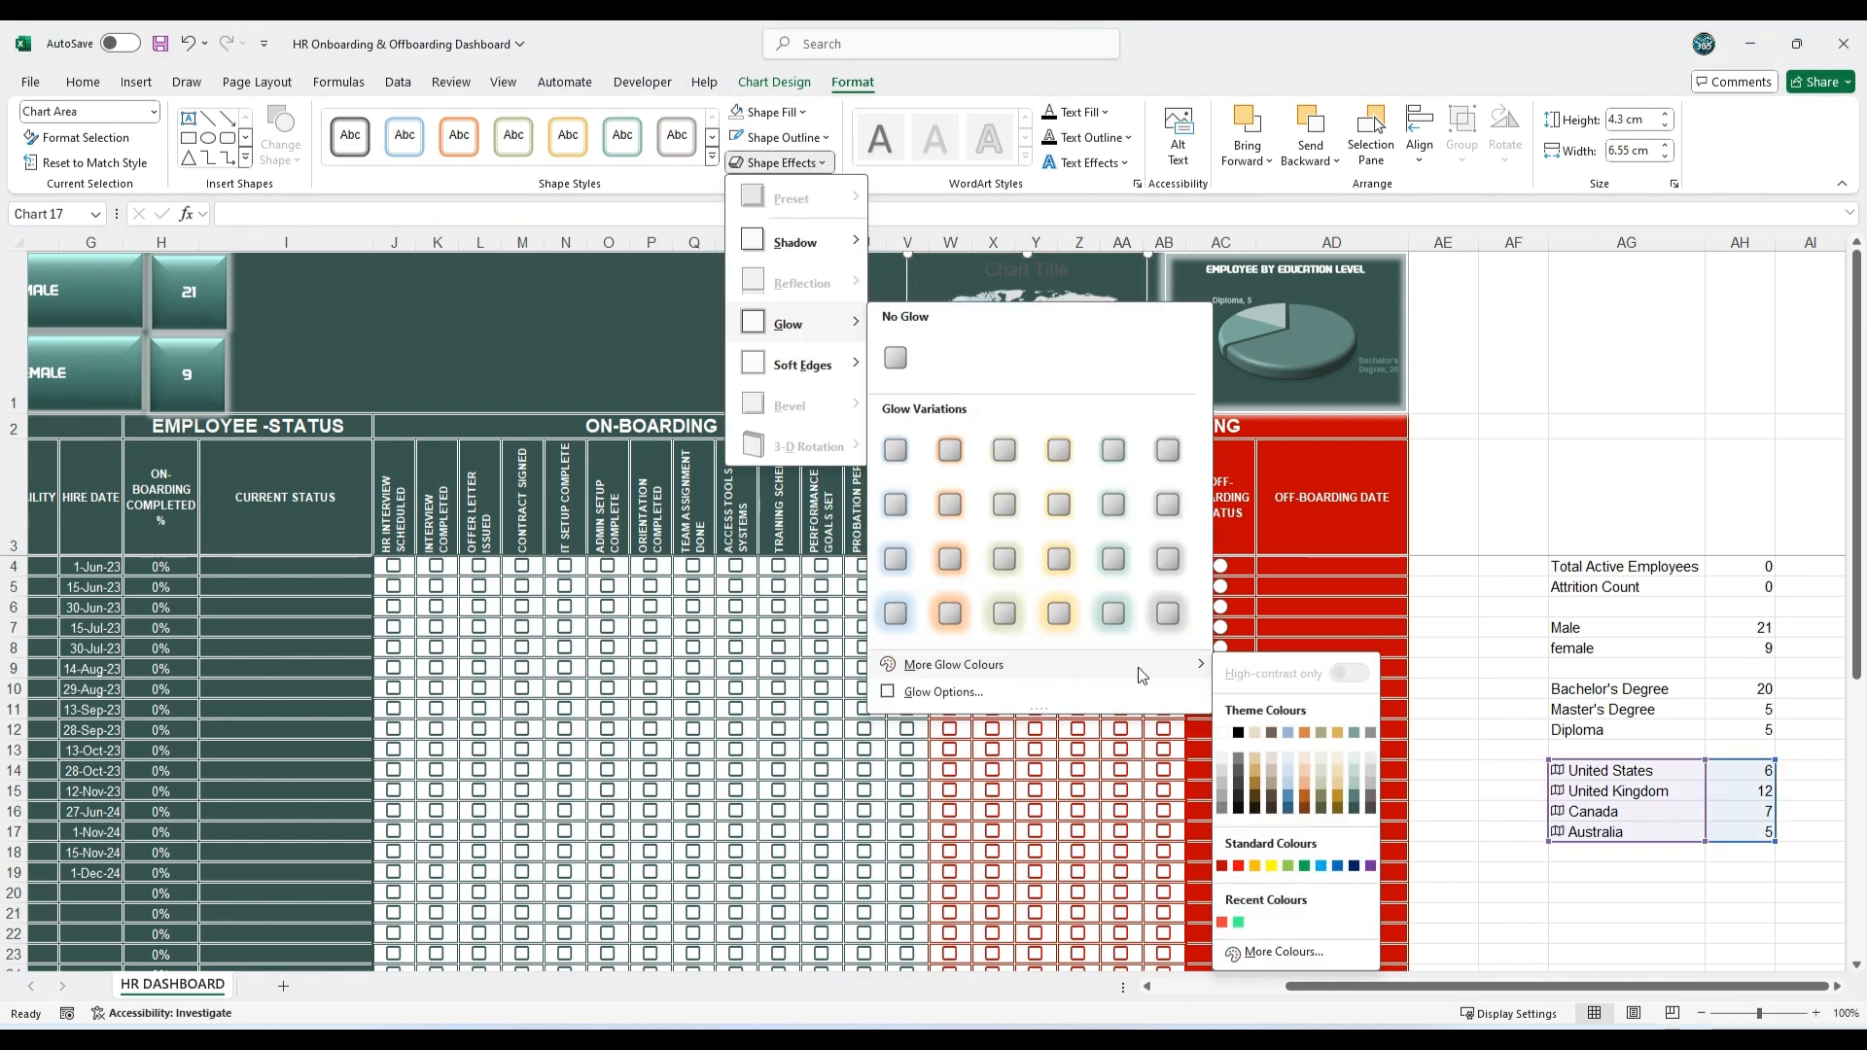
click(1231, 729)
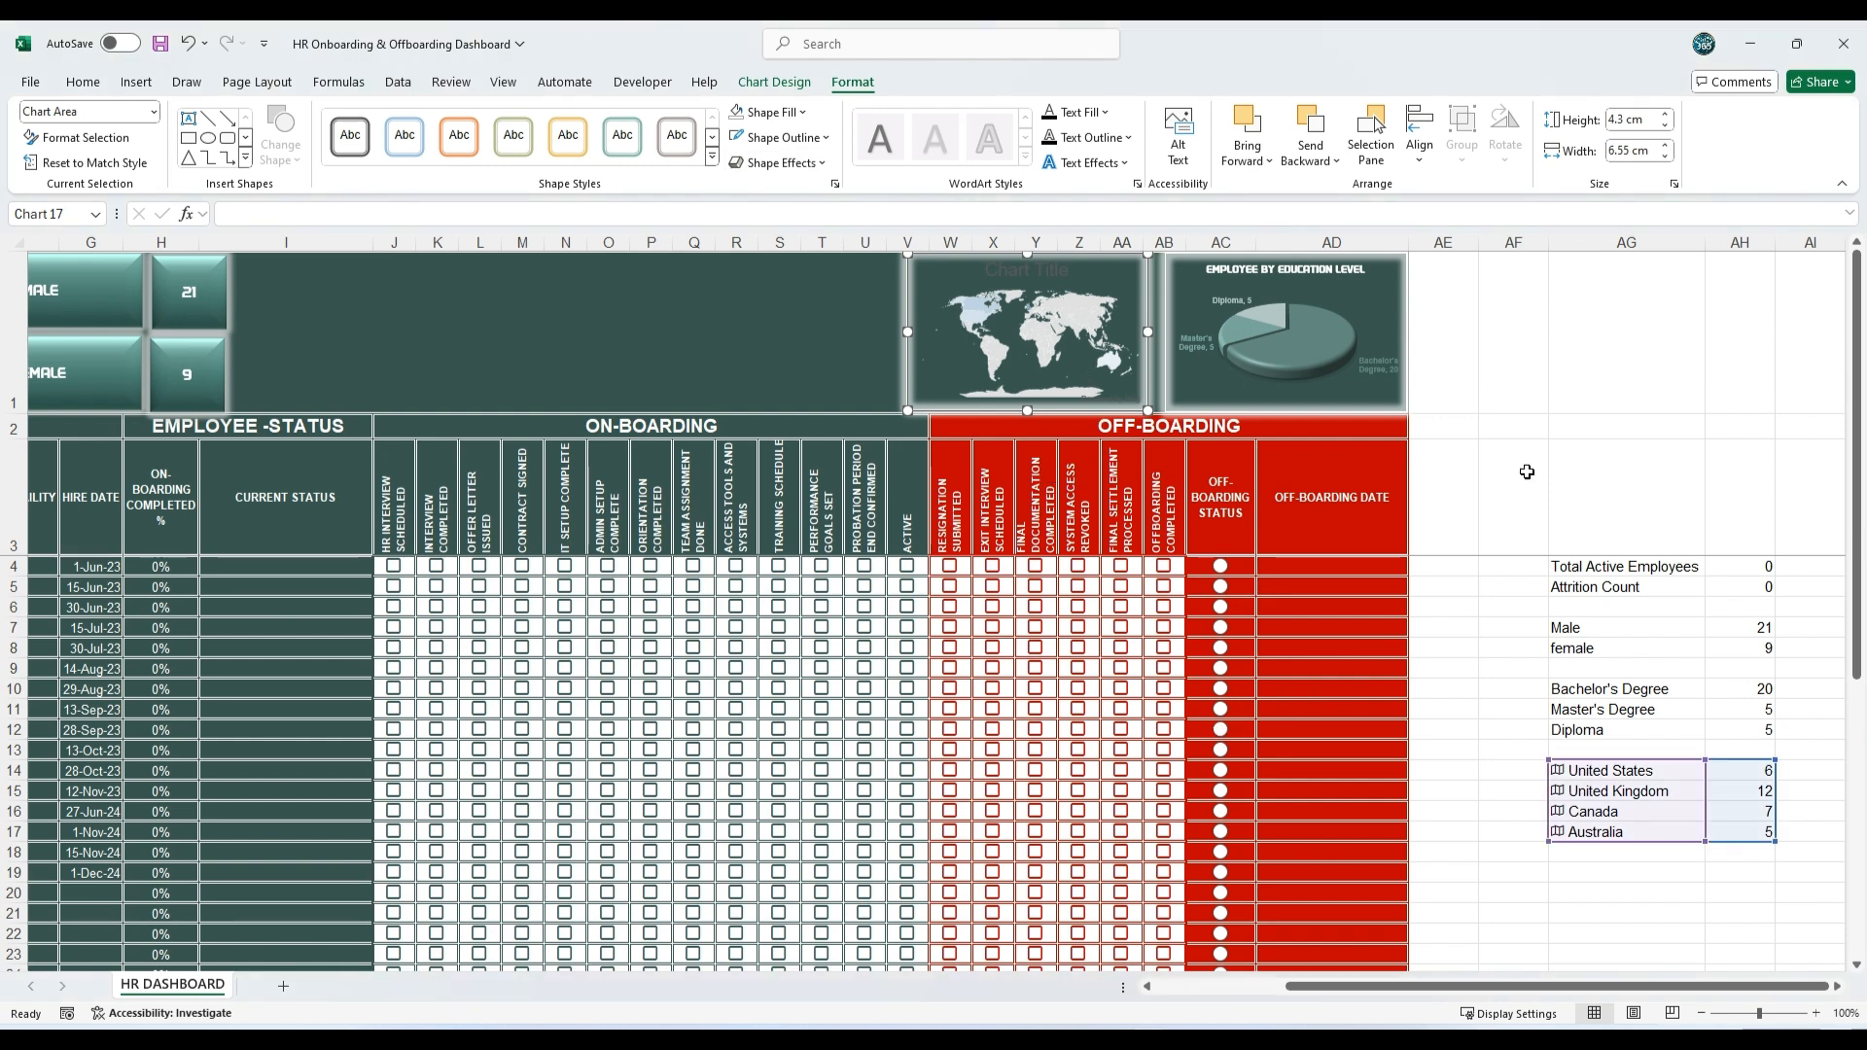
Step: Title the map chart EMPLOYEE BY COUNTRY in the pie chart title's style and show data labels on the map
text(EMPLOYEE BY COUNTRY)
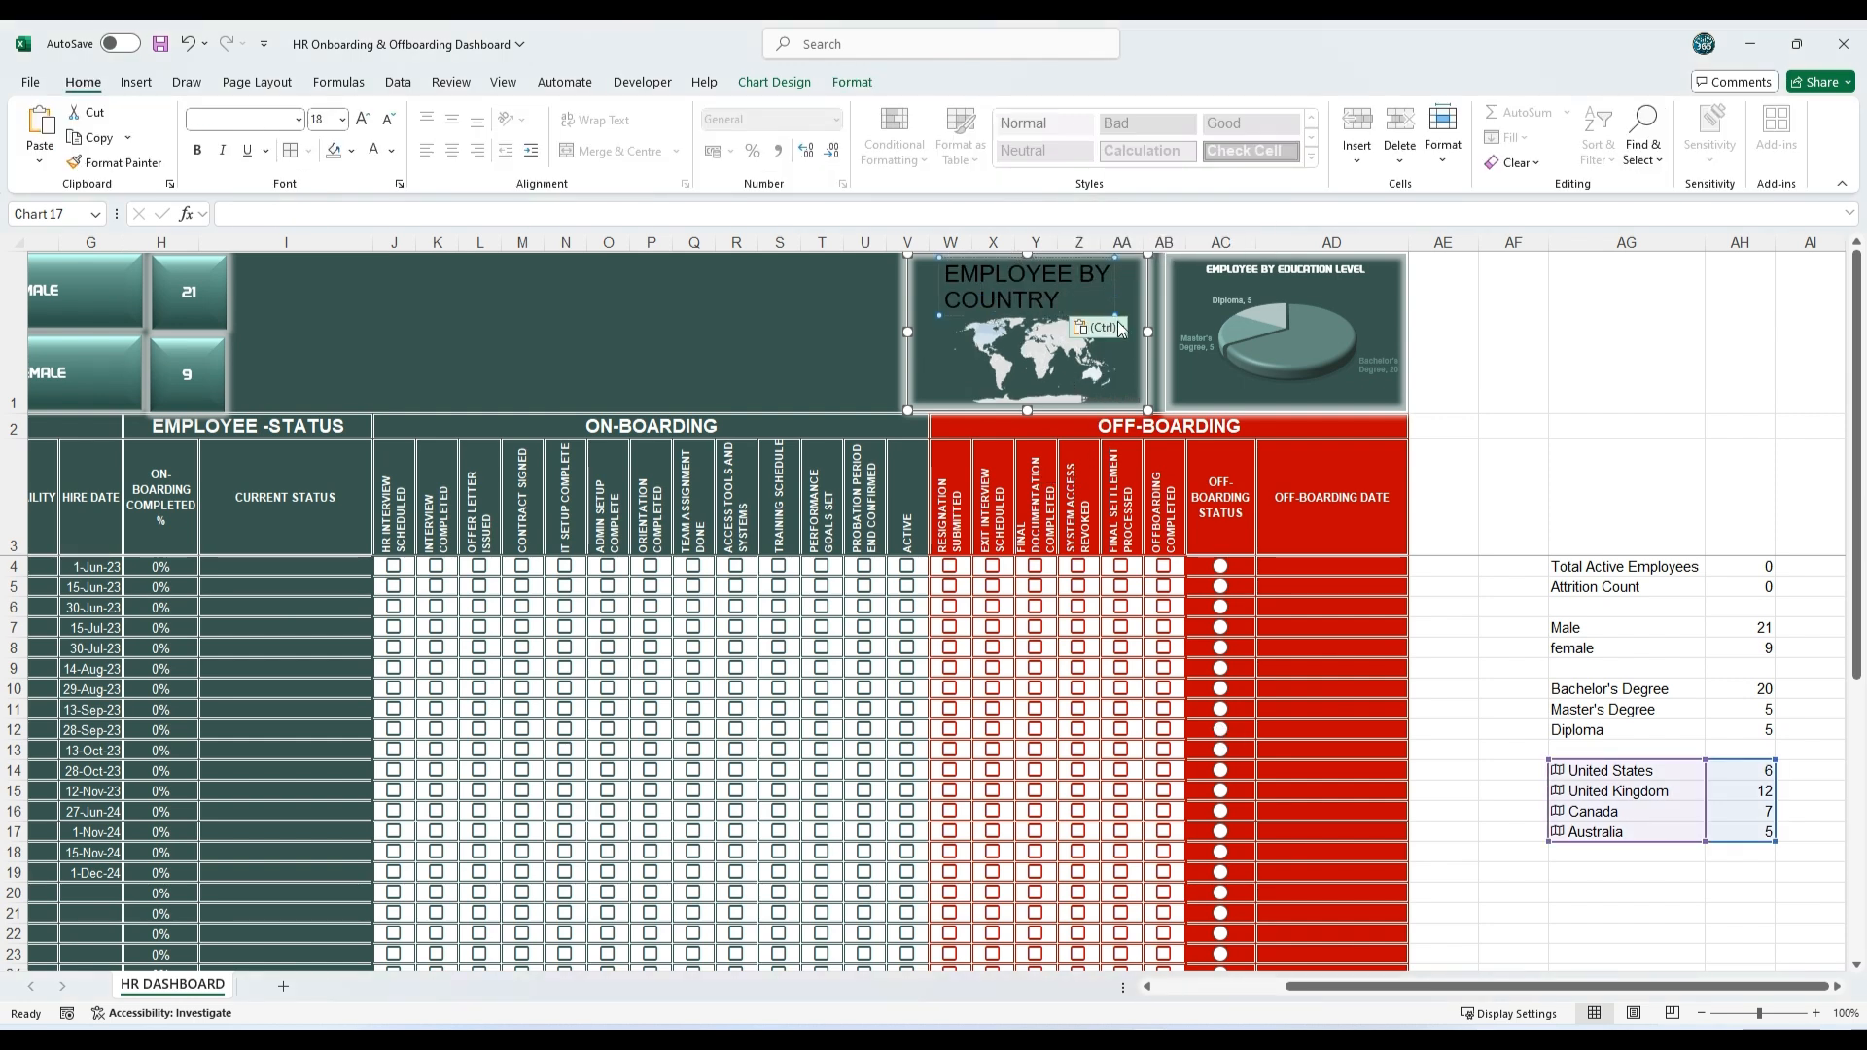
click(1119, 328)
click(1142, 384)
click(1530, 401)
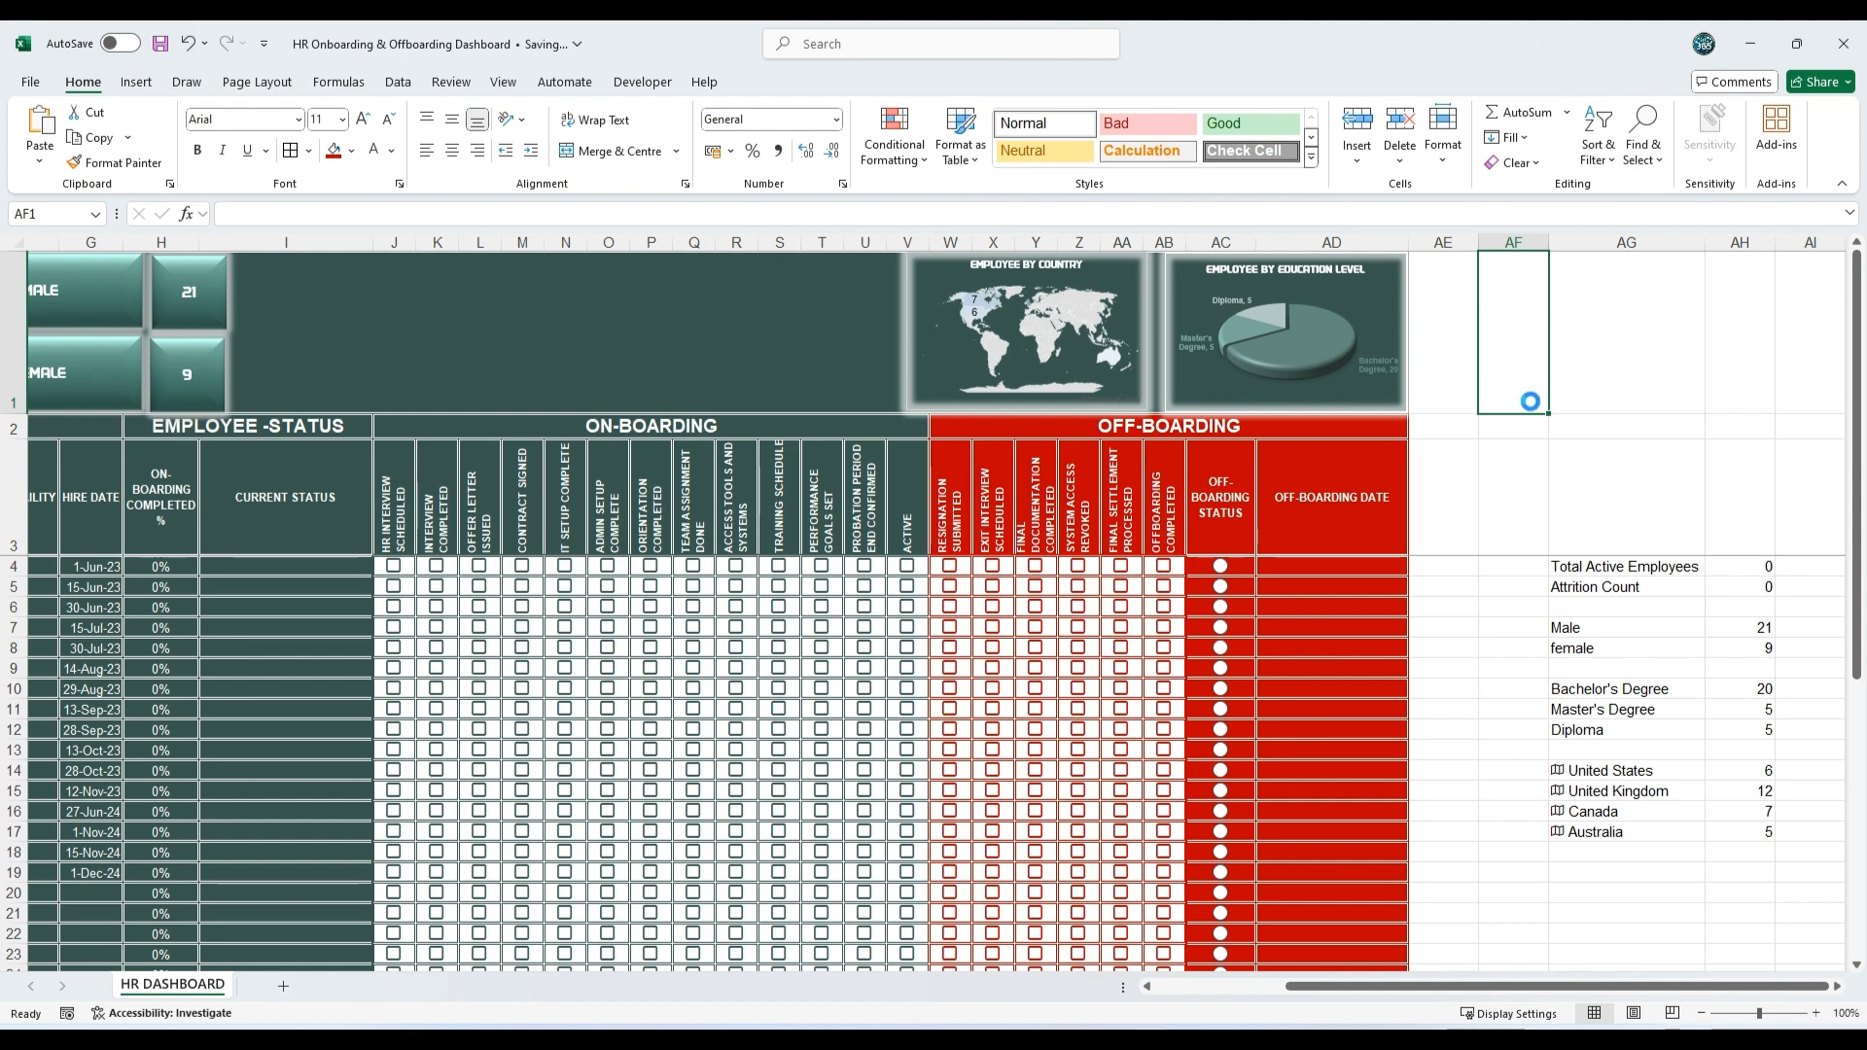
Step: Insert a text box in the empty banner area between the cards and the map chart, containing the text HR Dashboard
scroll(1310, 929, left, 5)
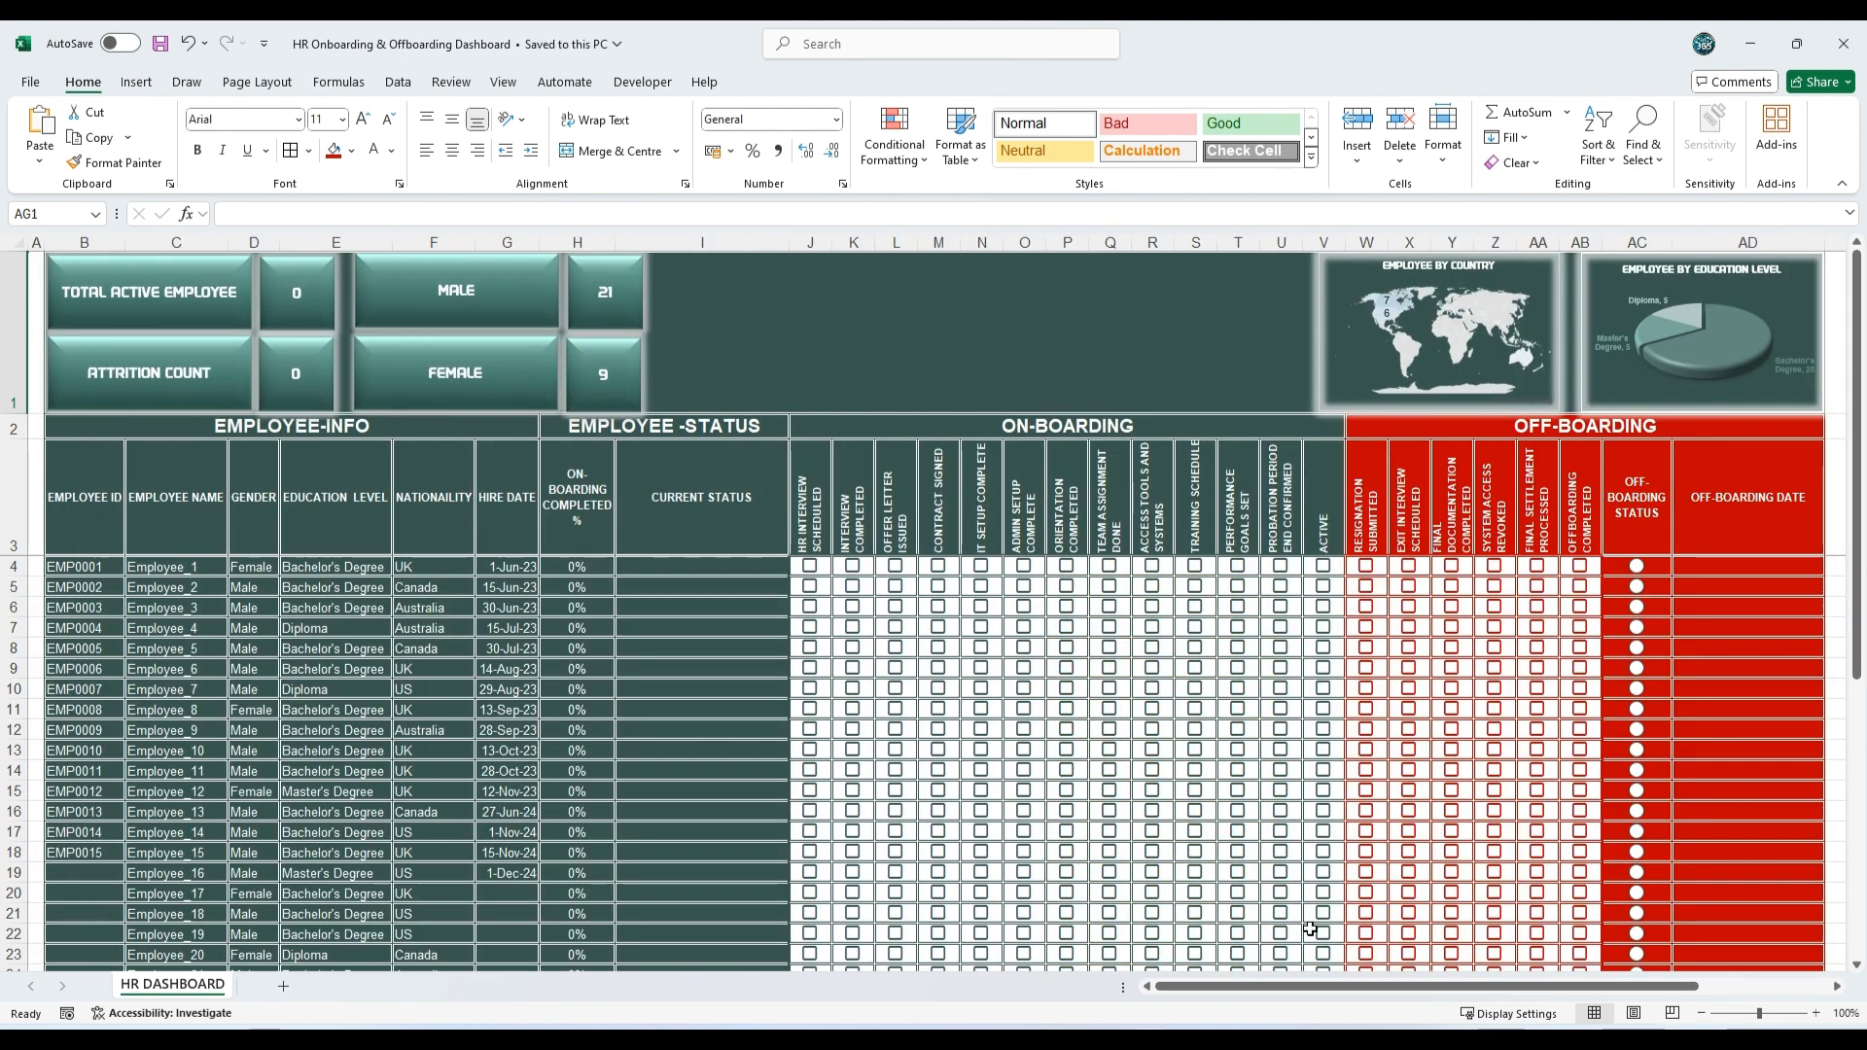
click(773, 298)
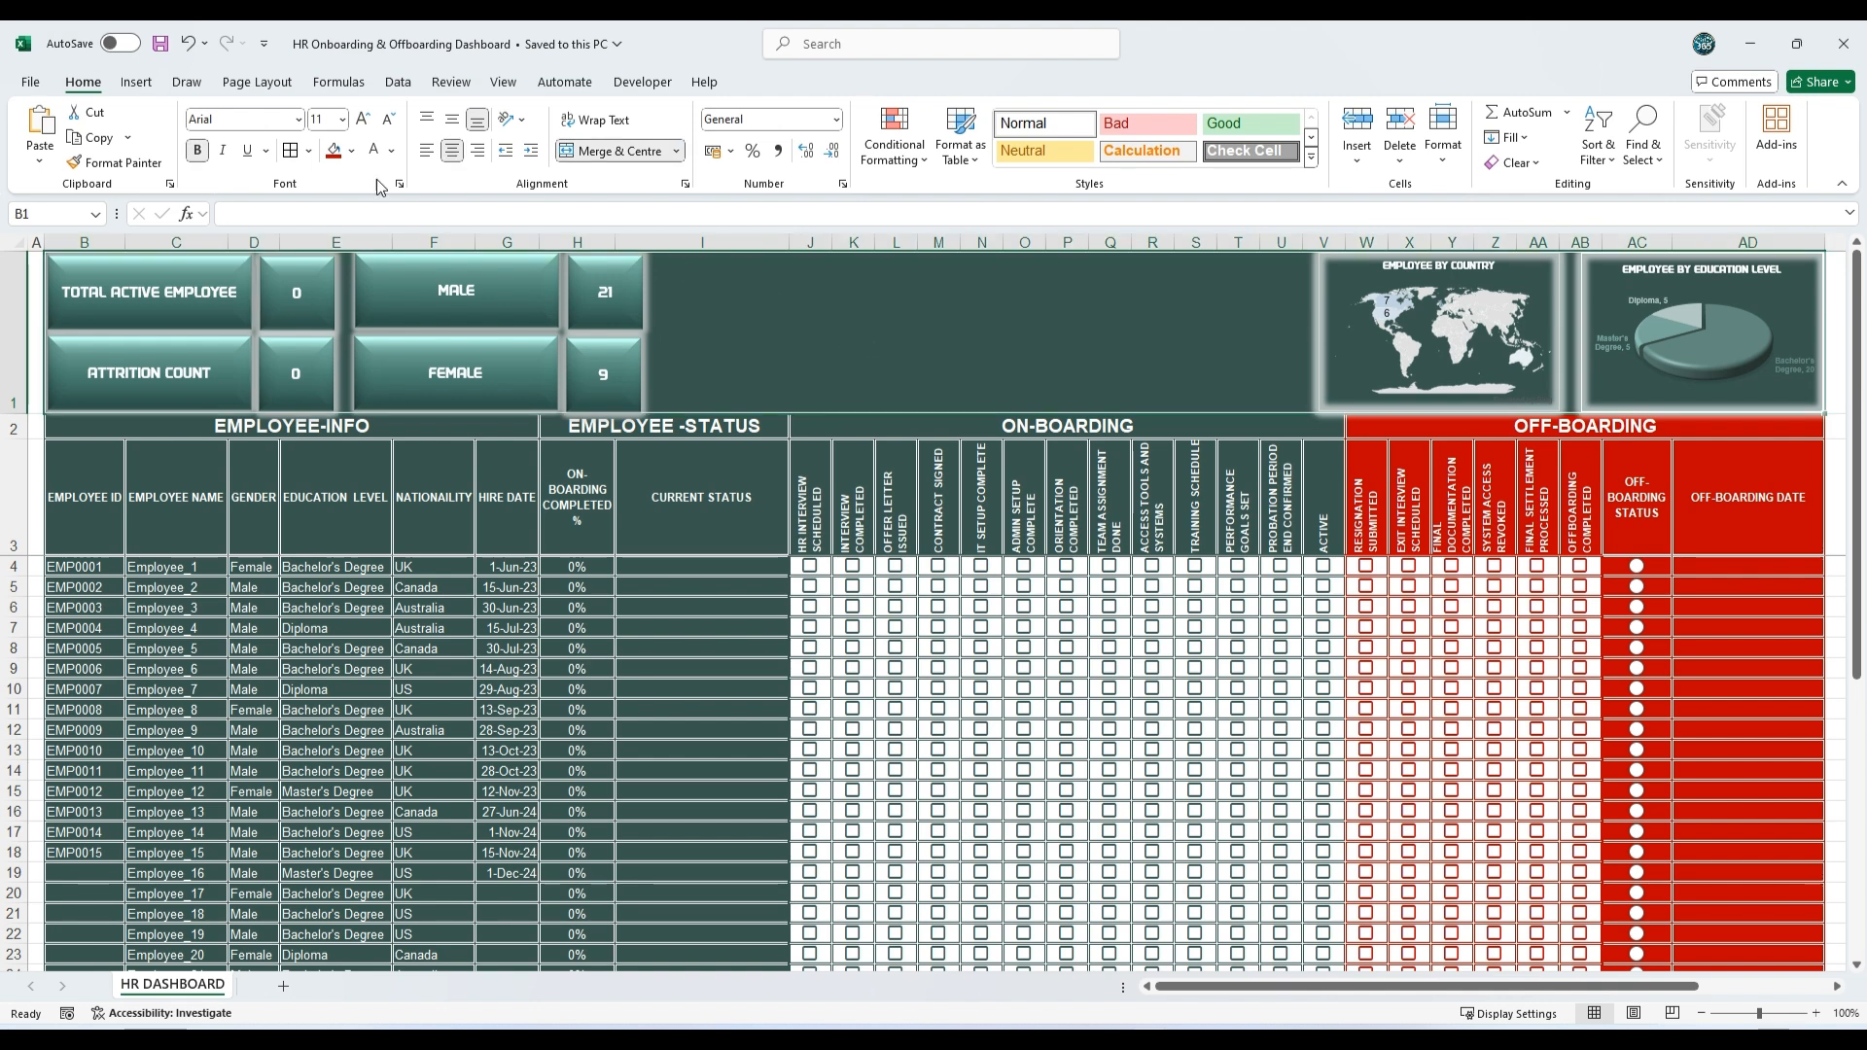
click(137, 82)
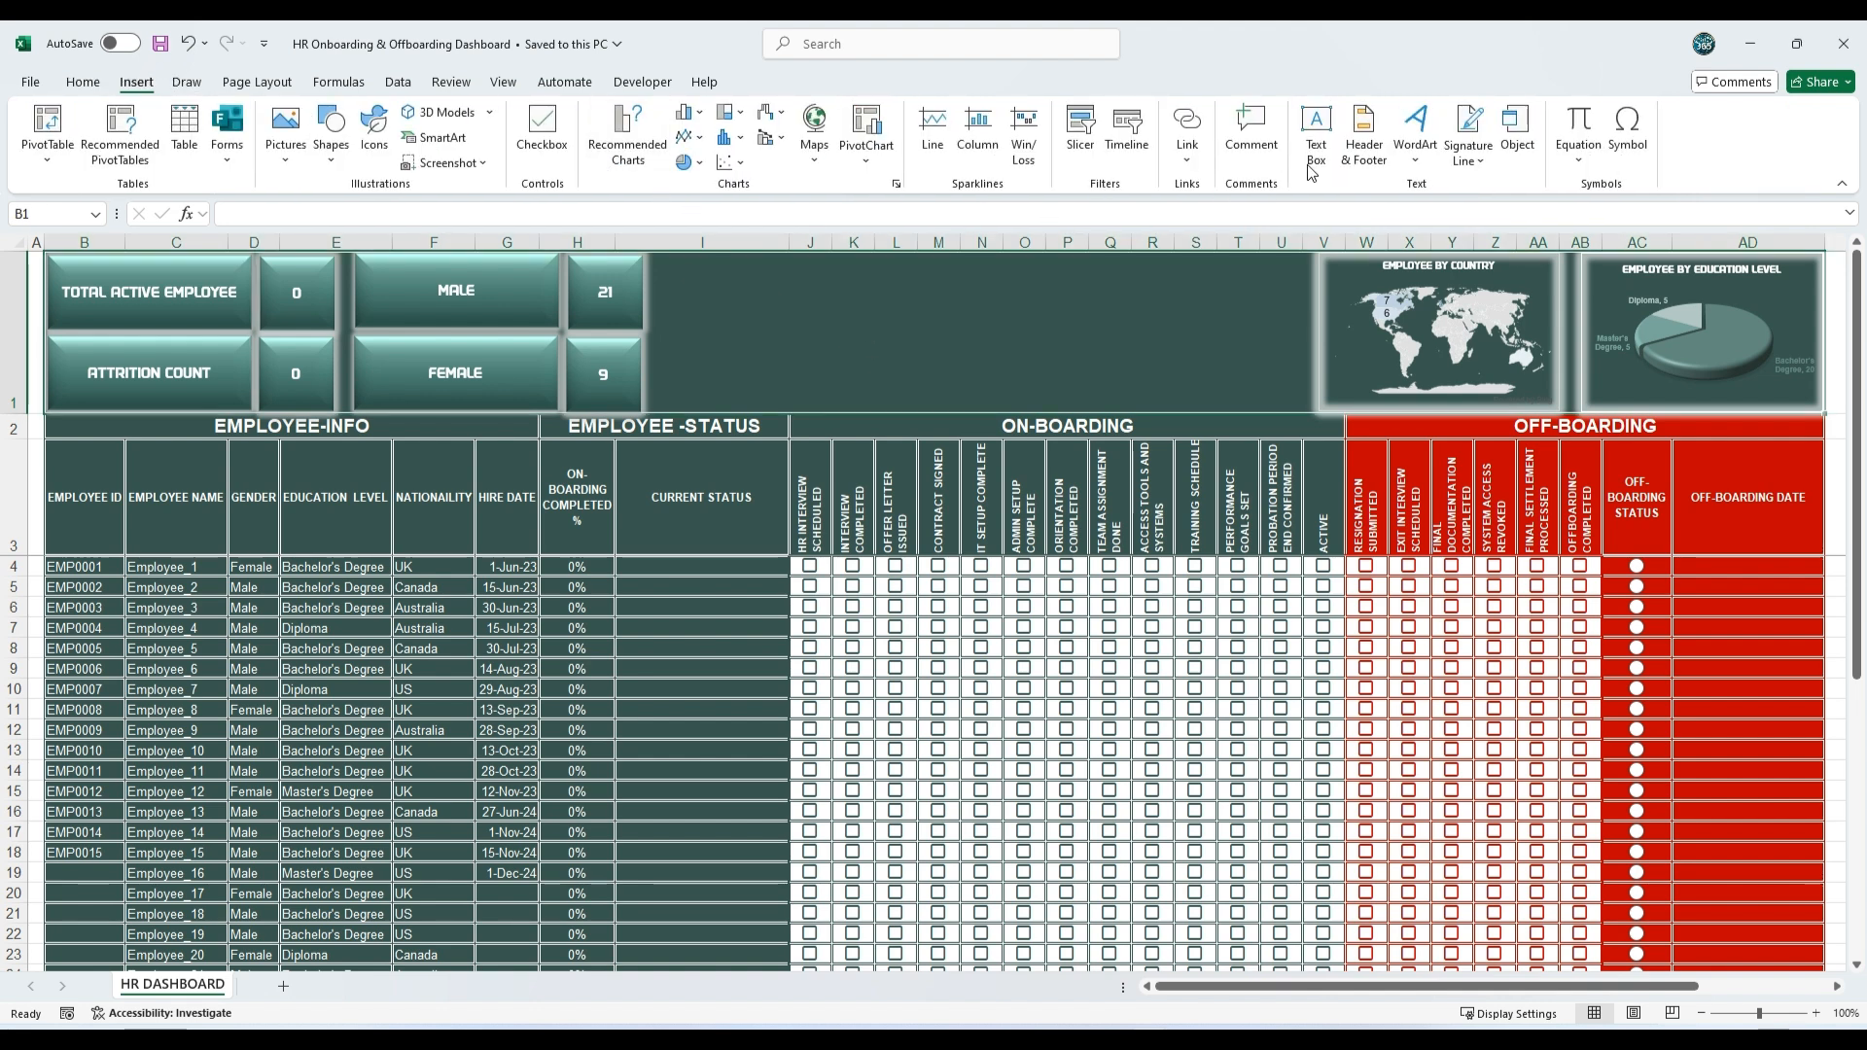
click(1316, 134)
drag(716, 278, 1227, 388)
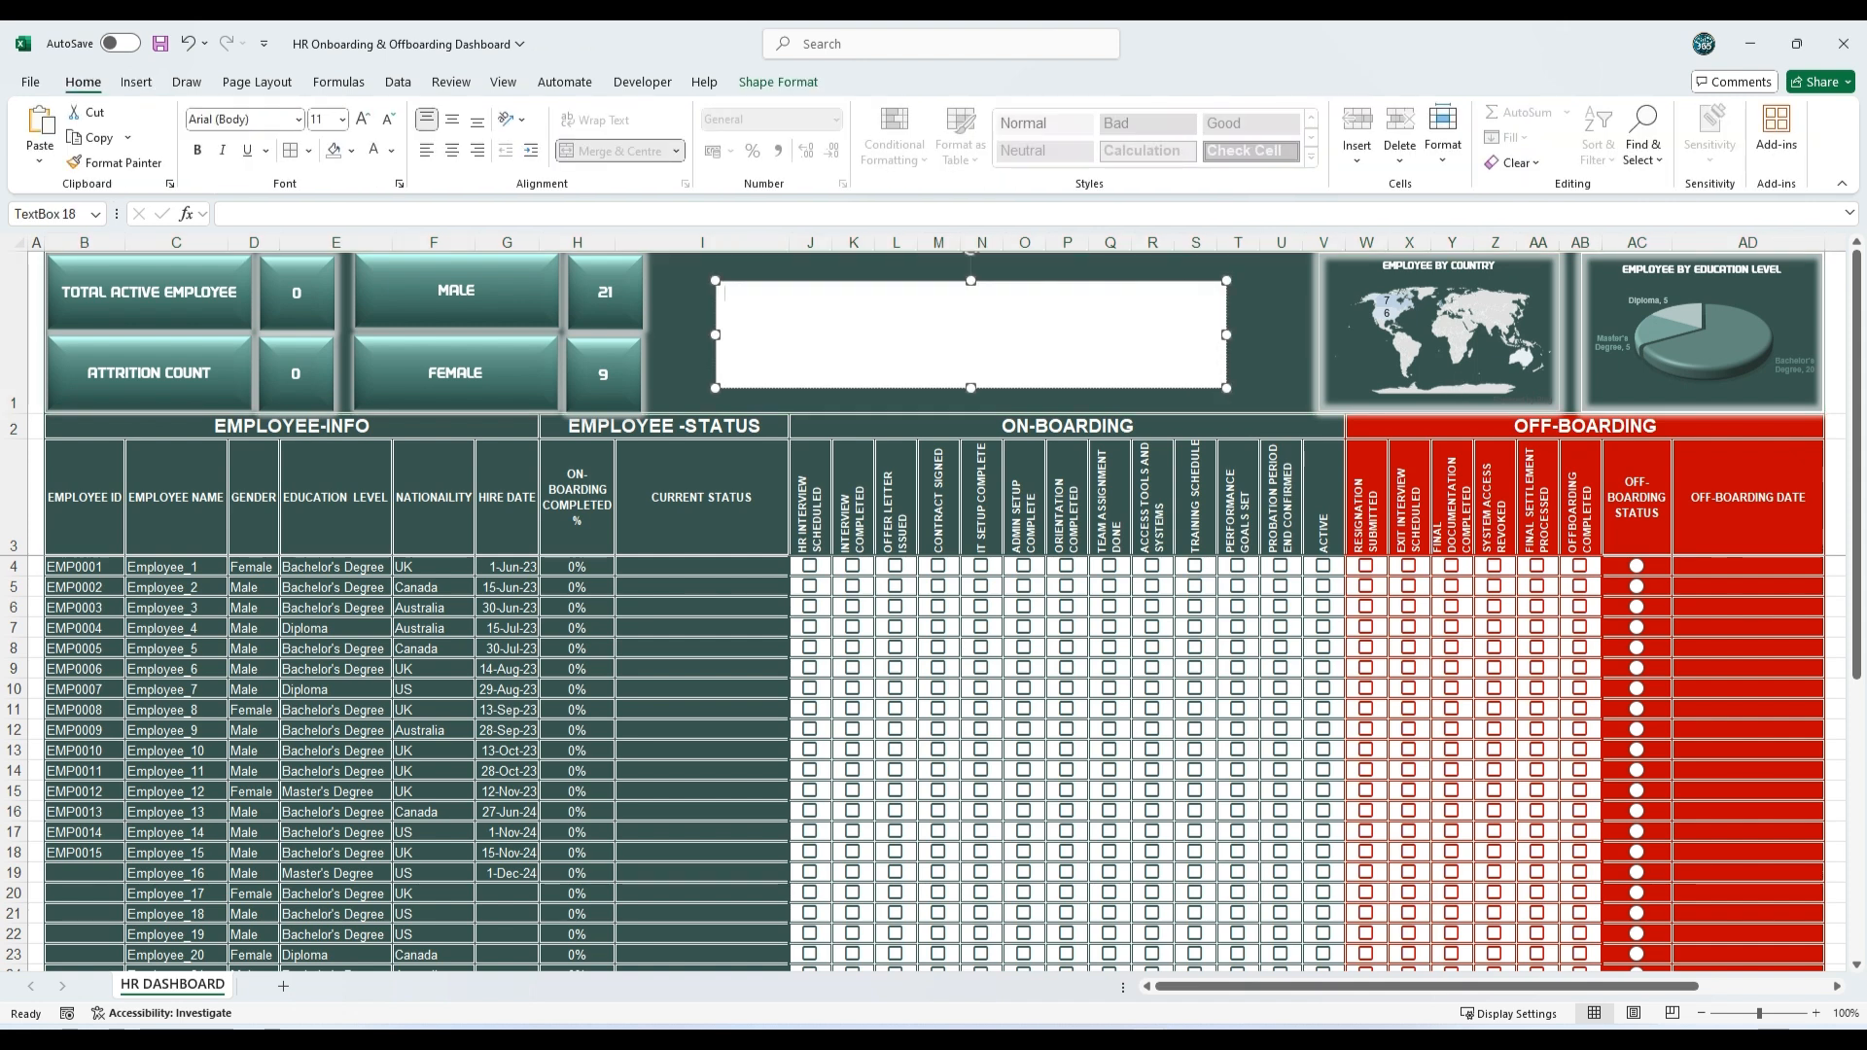
right_click(725, 300)
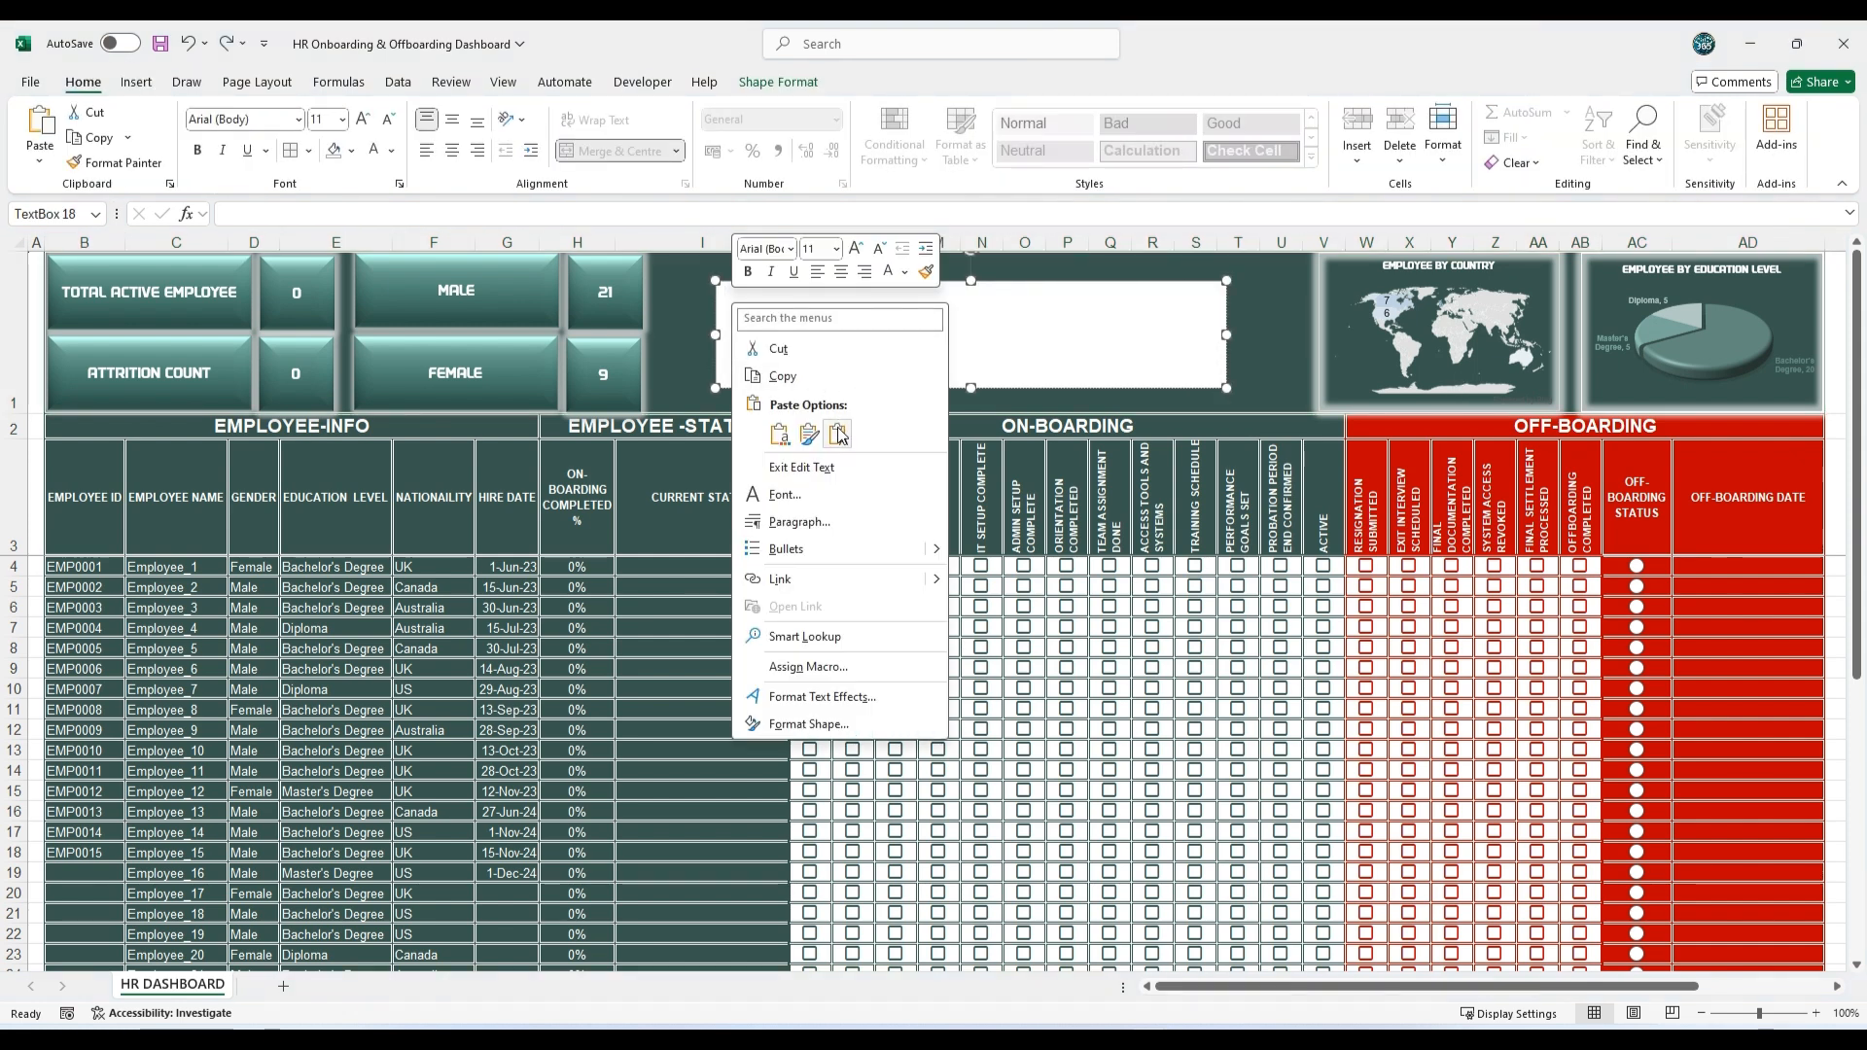
click(837, 433)
click(940, 281)
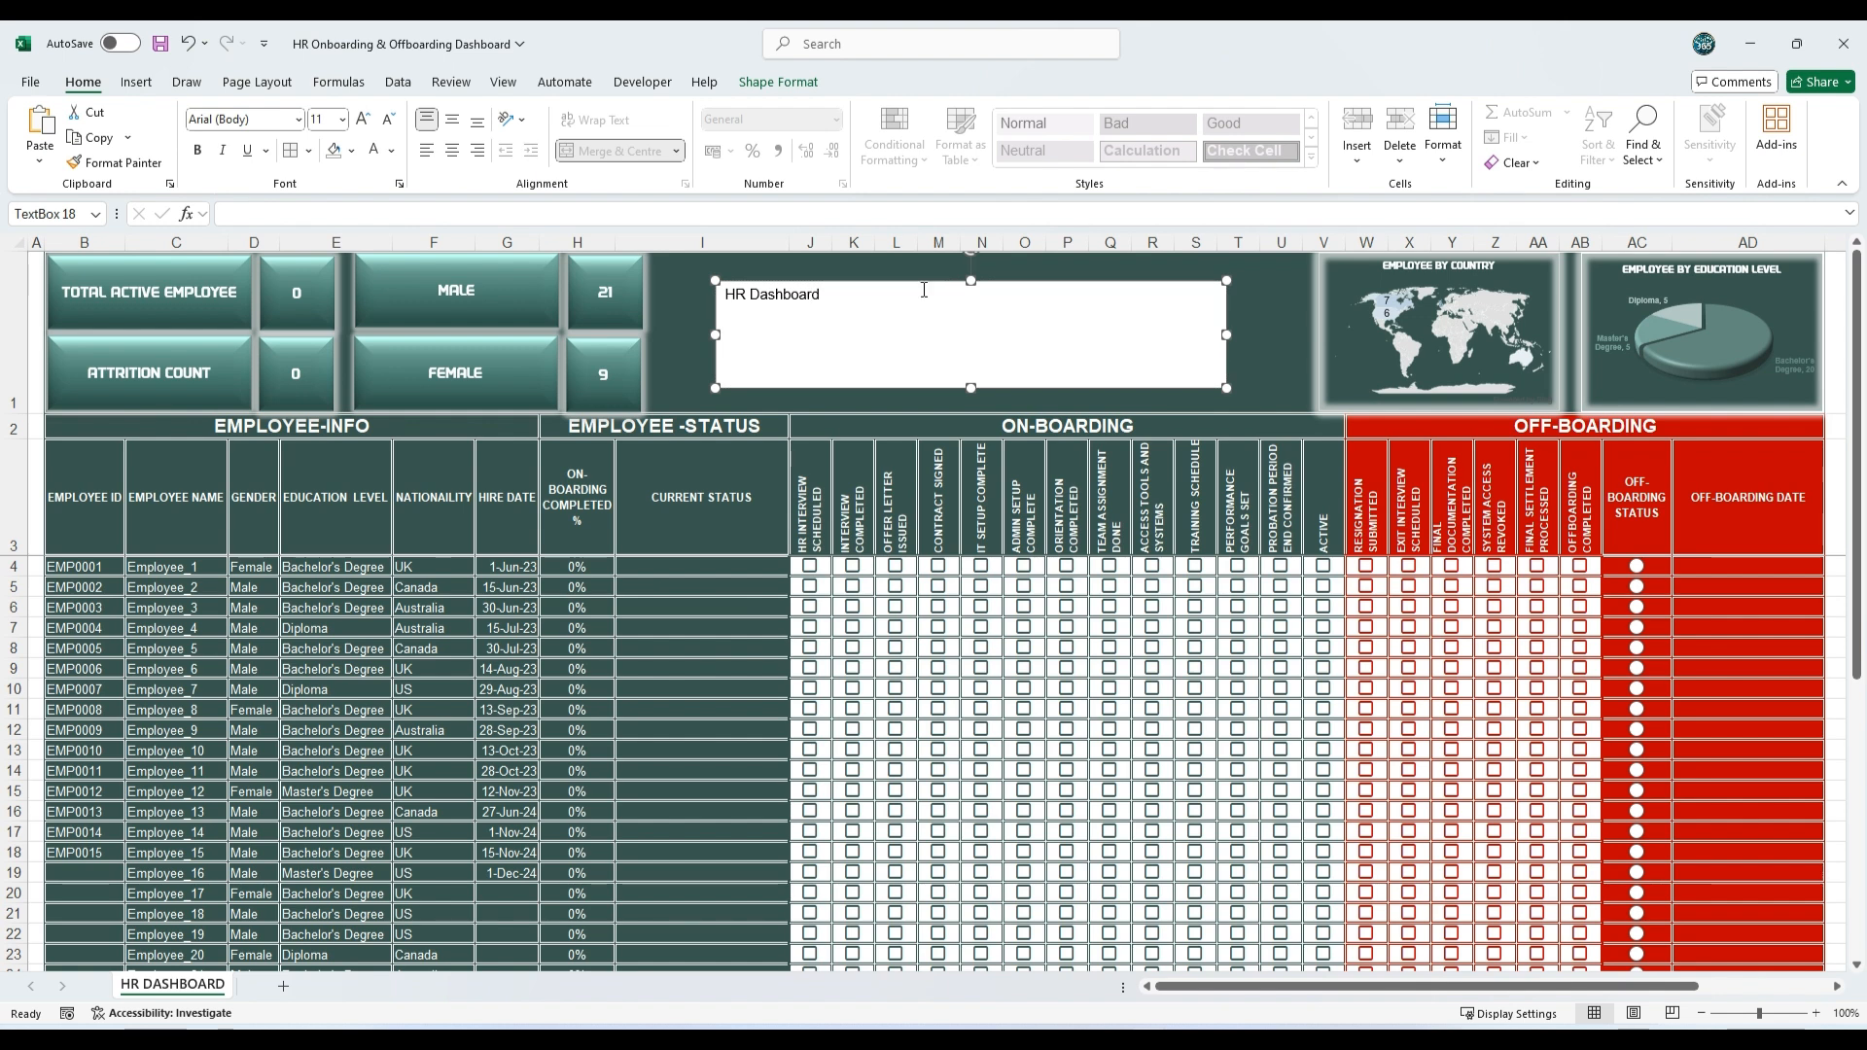
Step: Centre the HR Dashboard text horizontally and vertically in its box and set its font size to 48
click(453, 151)
click(451, 121)
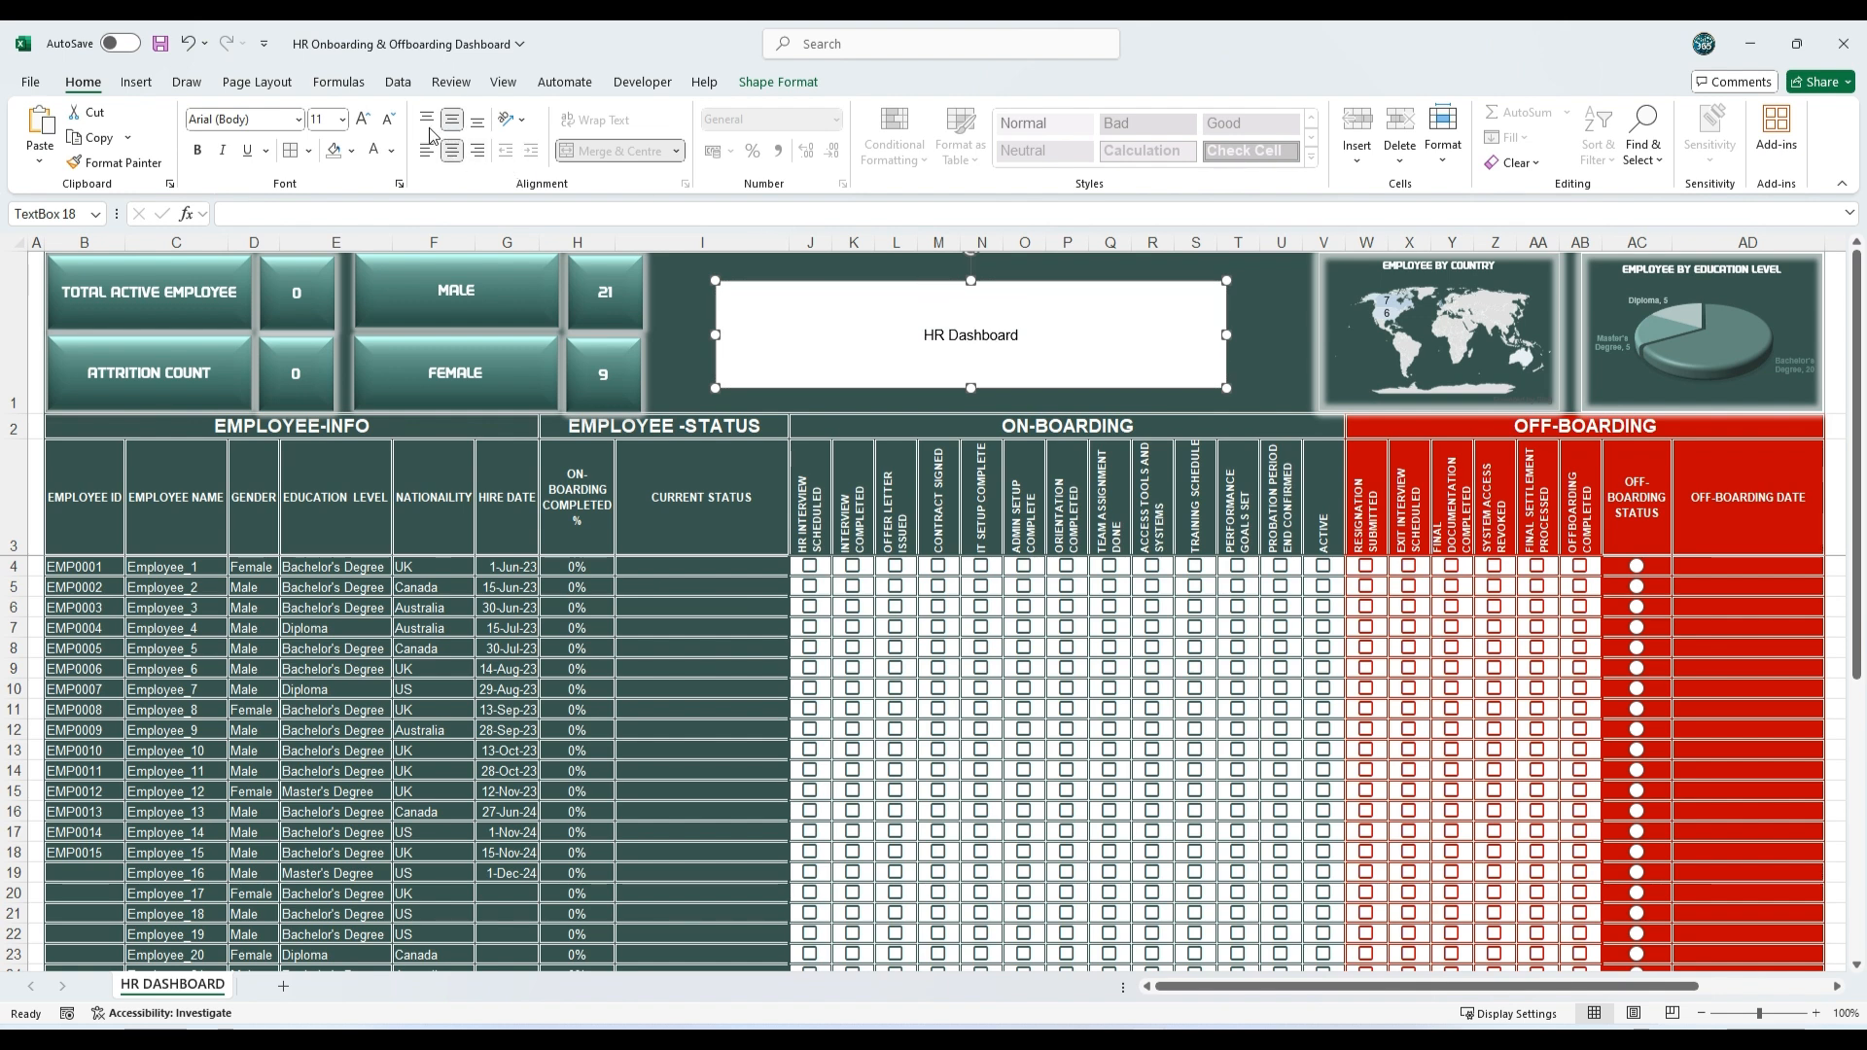
click(345, 118)
click(331, 502)
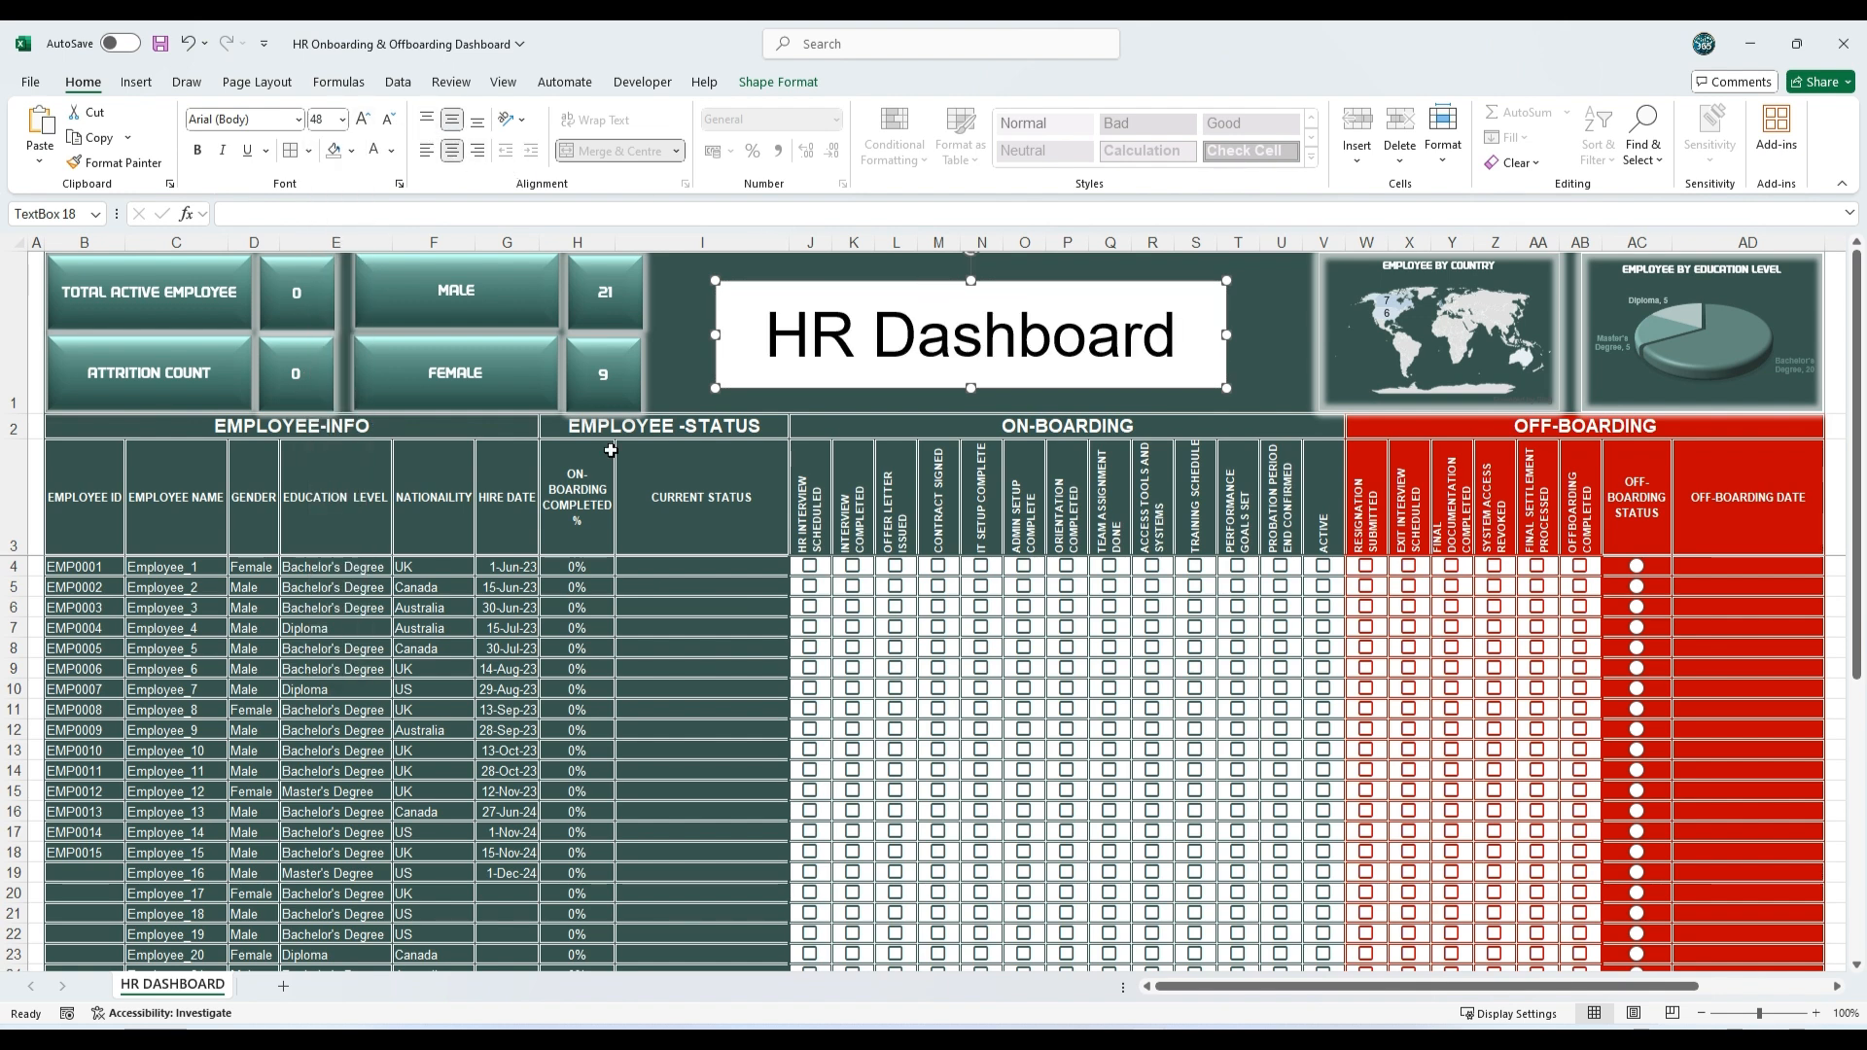
Step: Remove the HR Dashboard text box's fill and colour its text a pale green theme colour
right_click(838, 284)
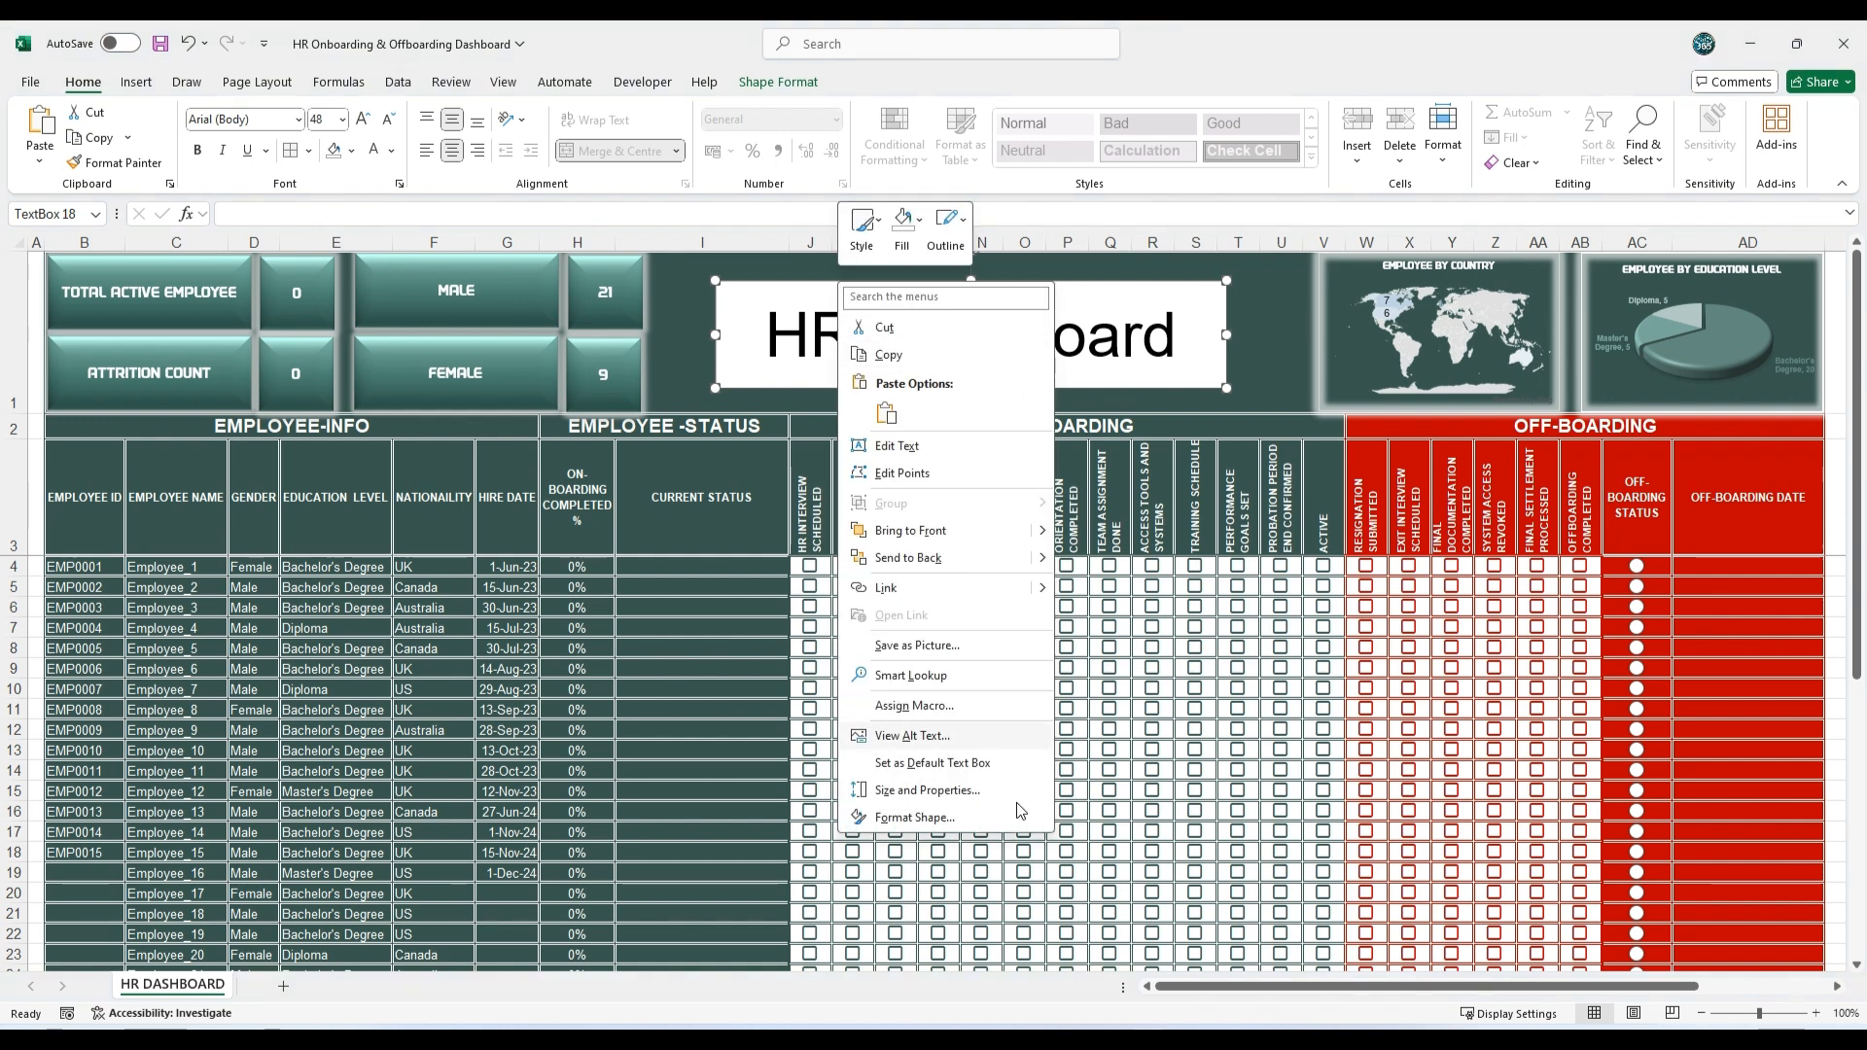
click(915, 818)
click(1633, 381)
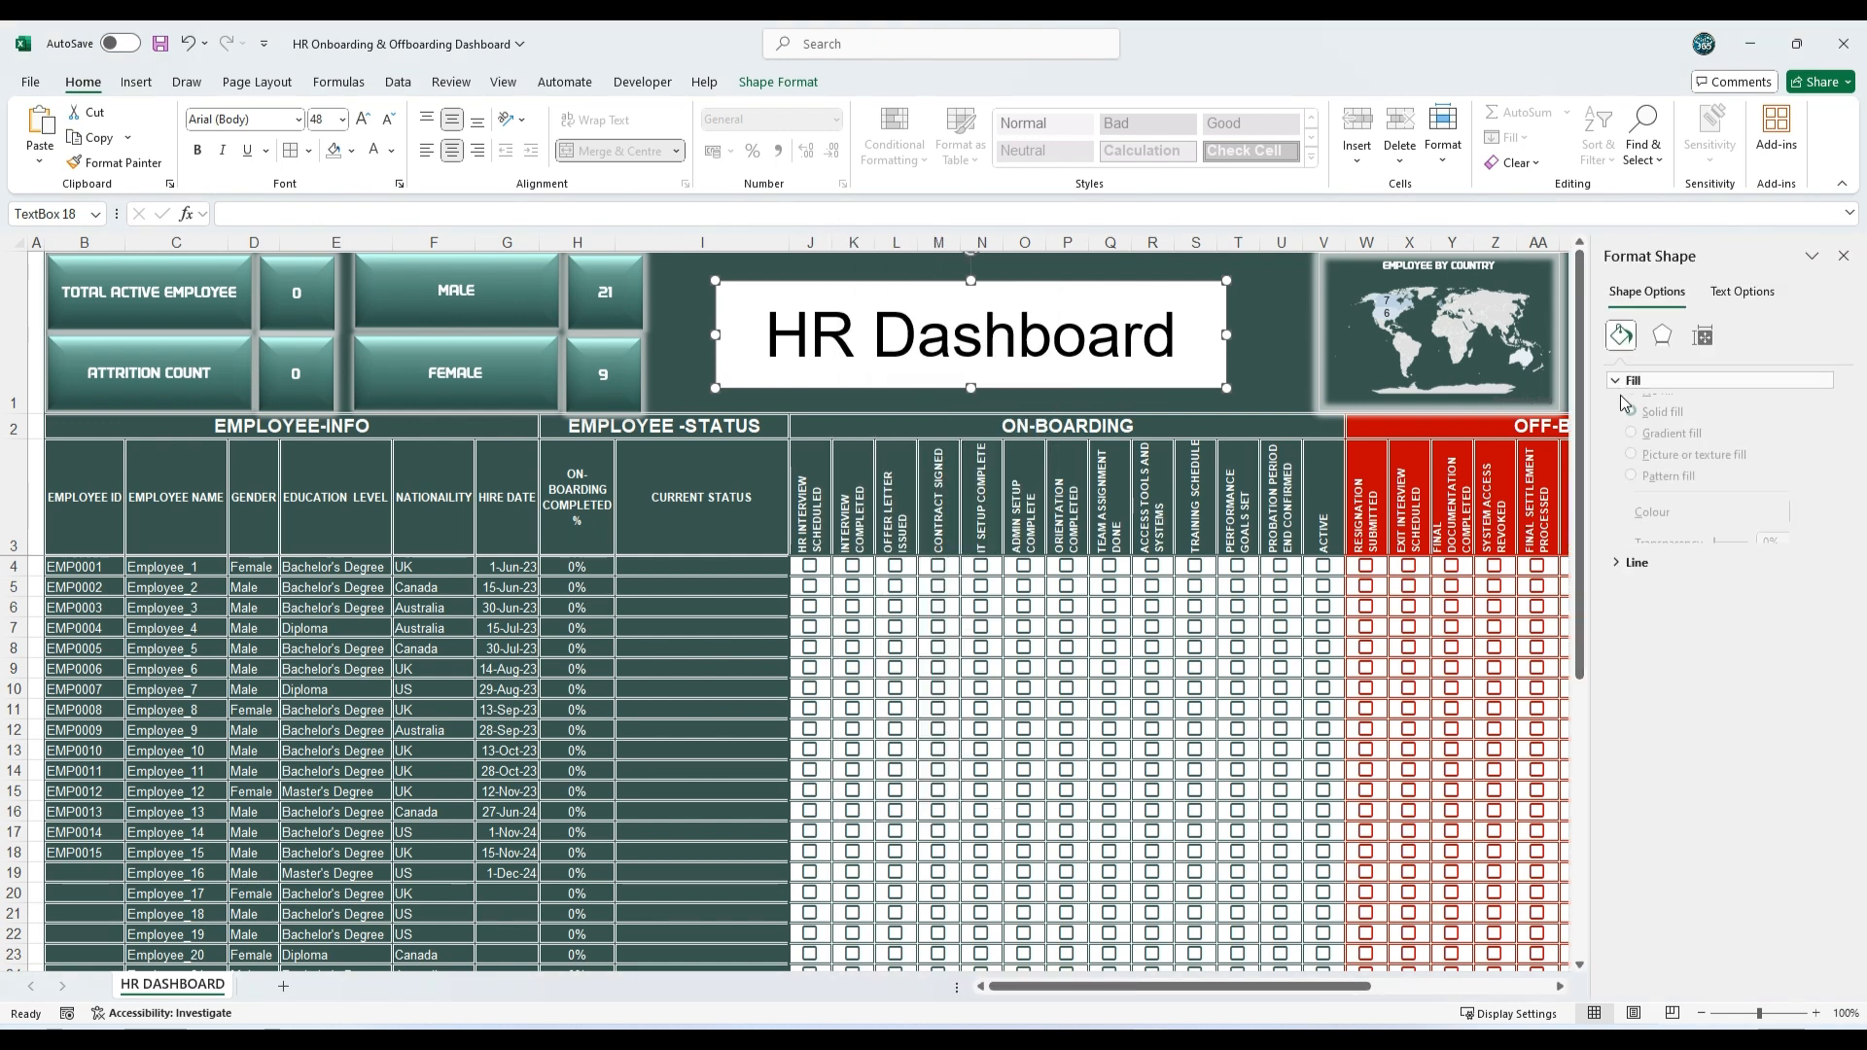
click(1631, 410)
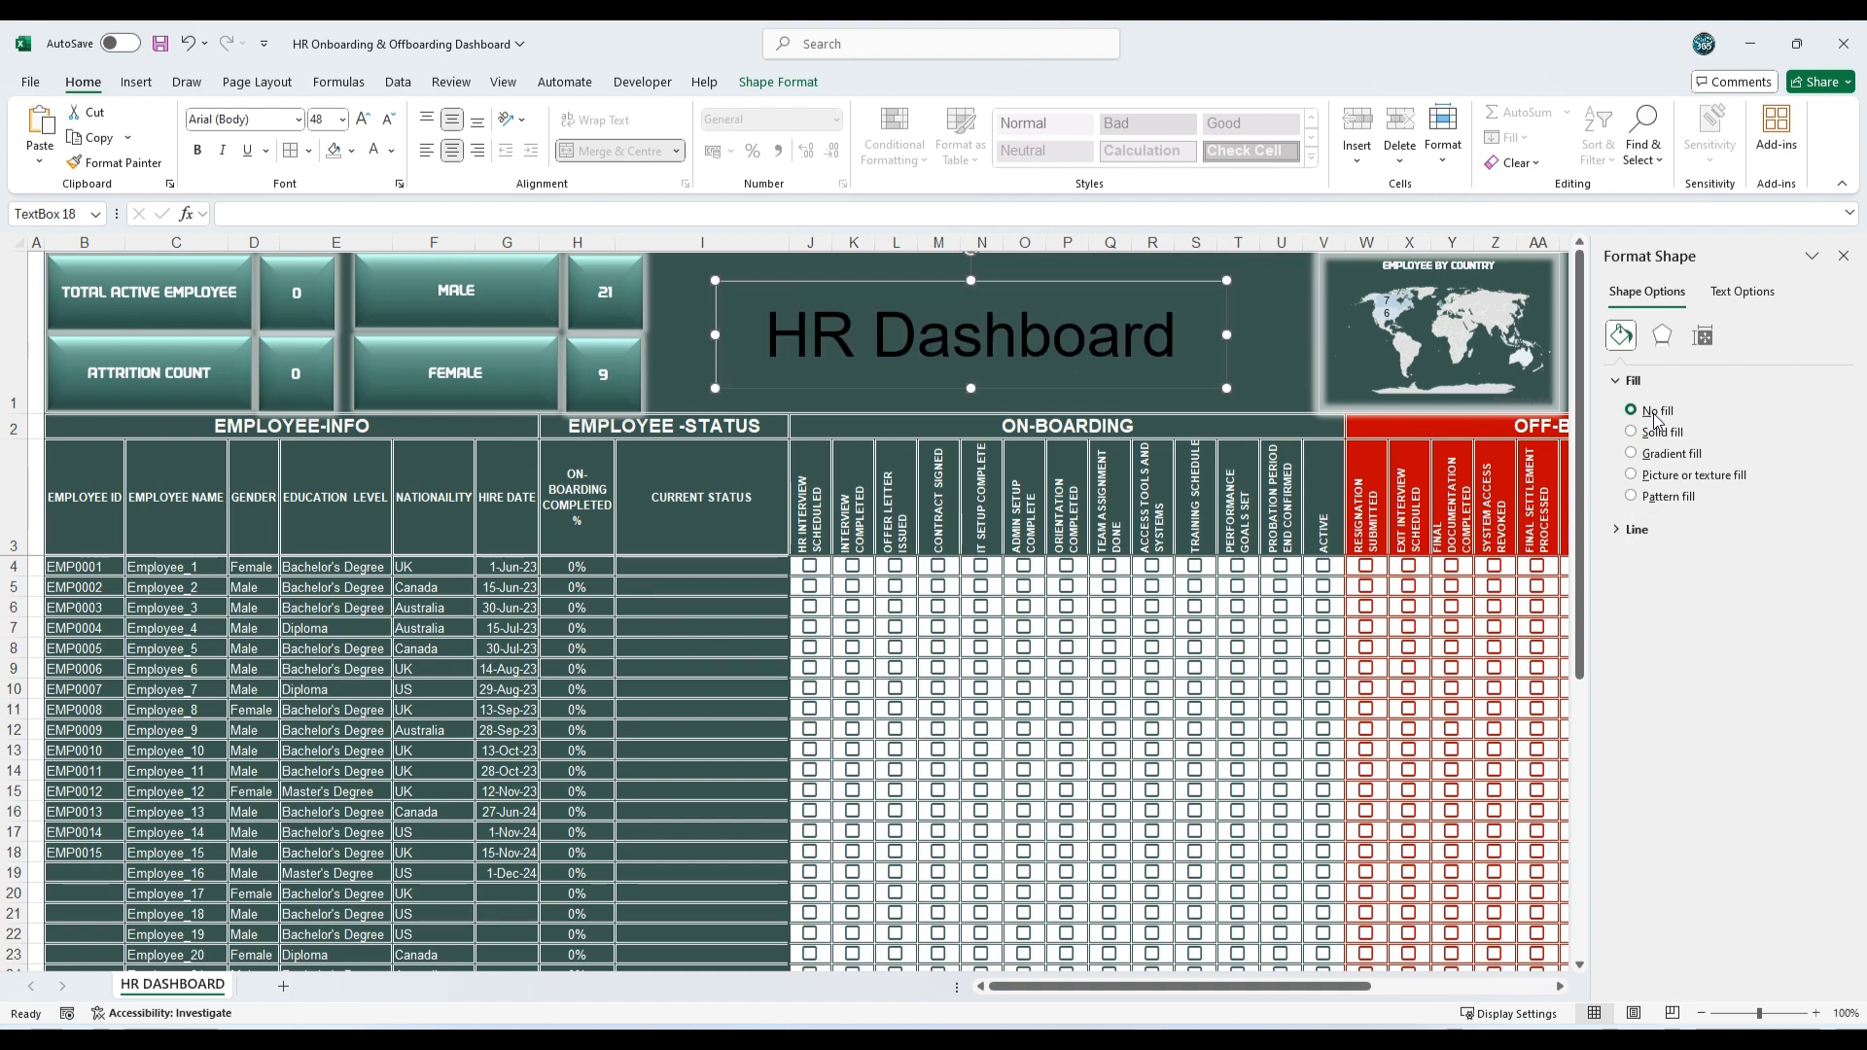
click(1742, 292)
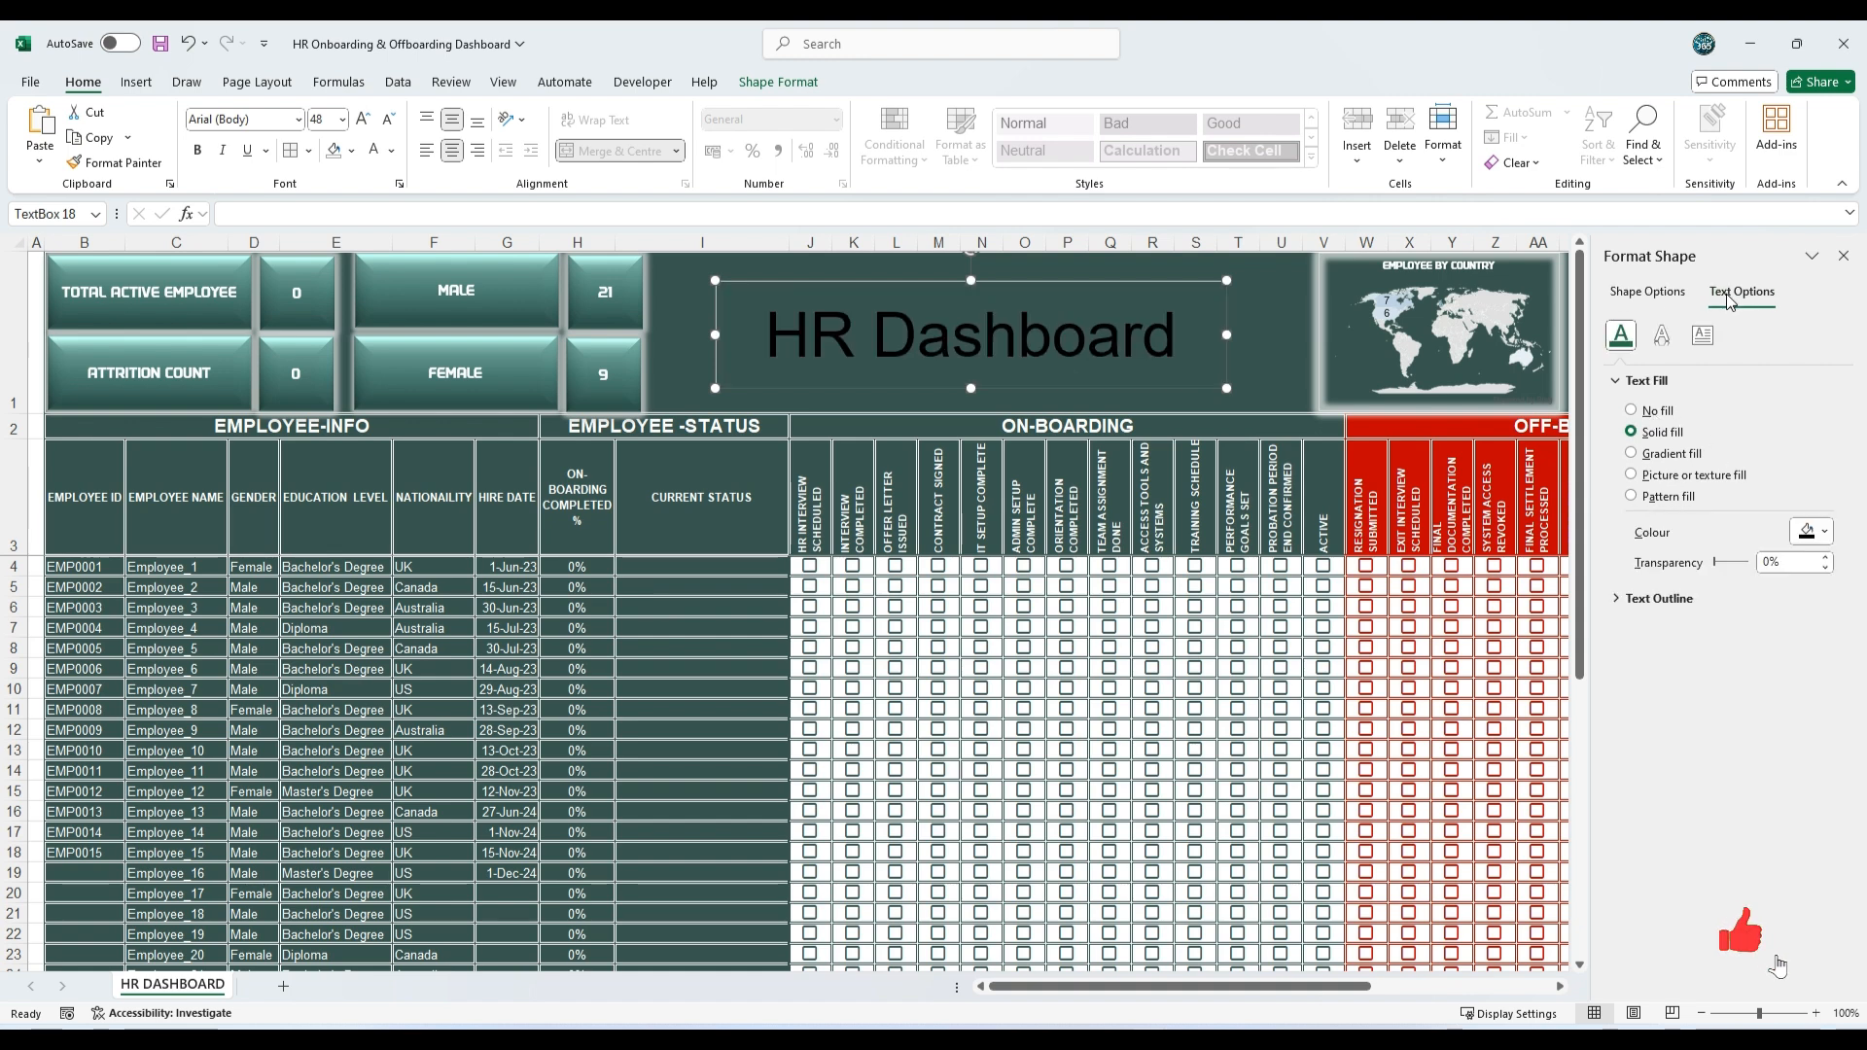
click(1824, 539)
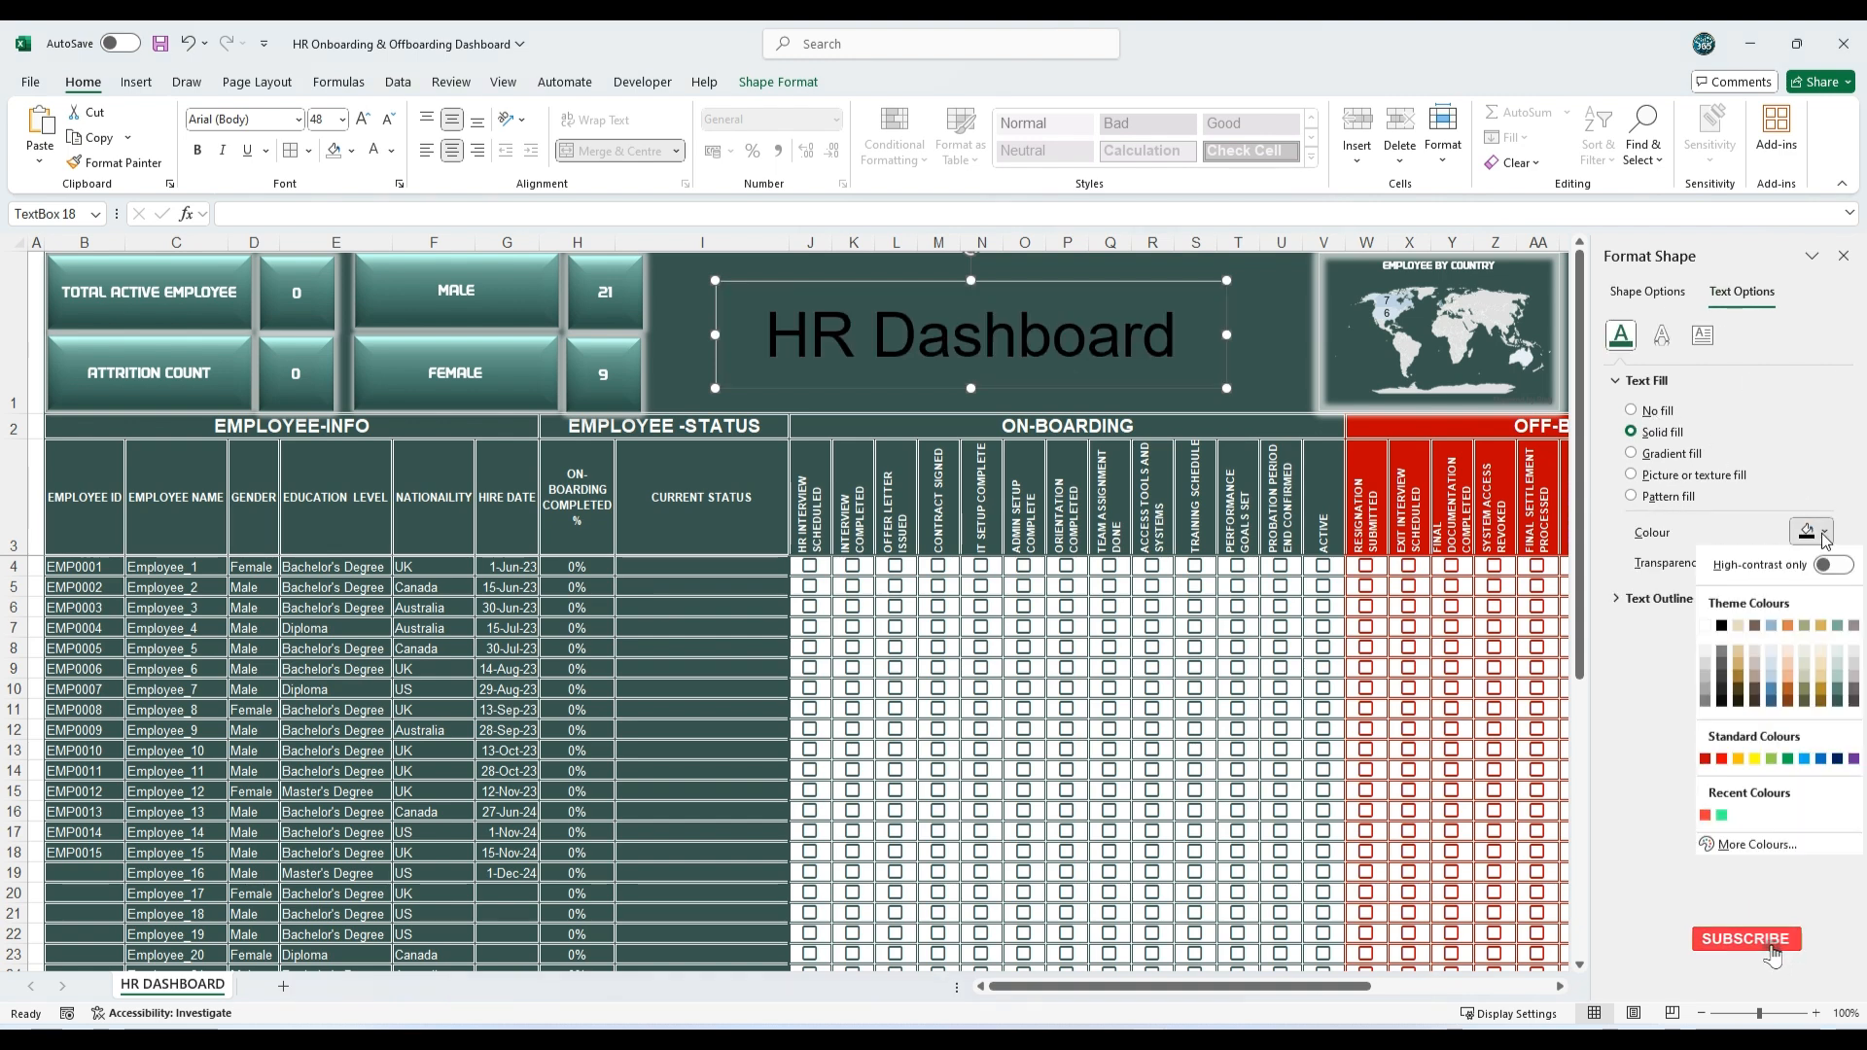
click(1838, 685)
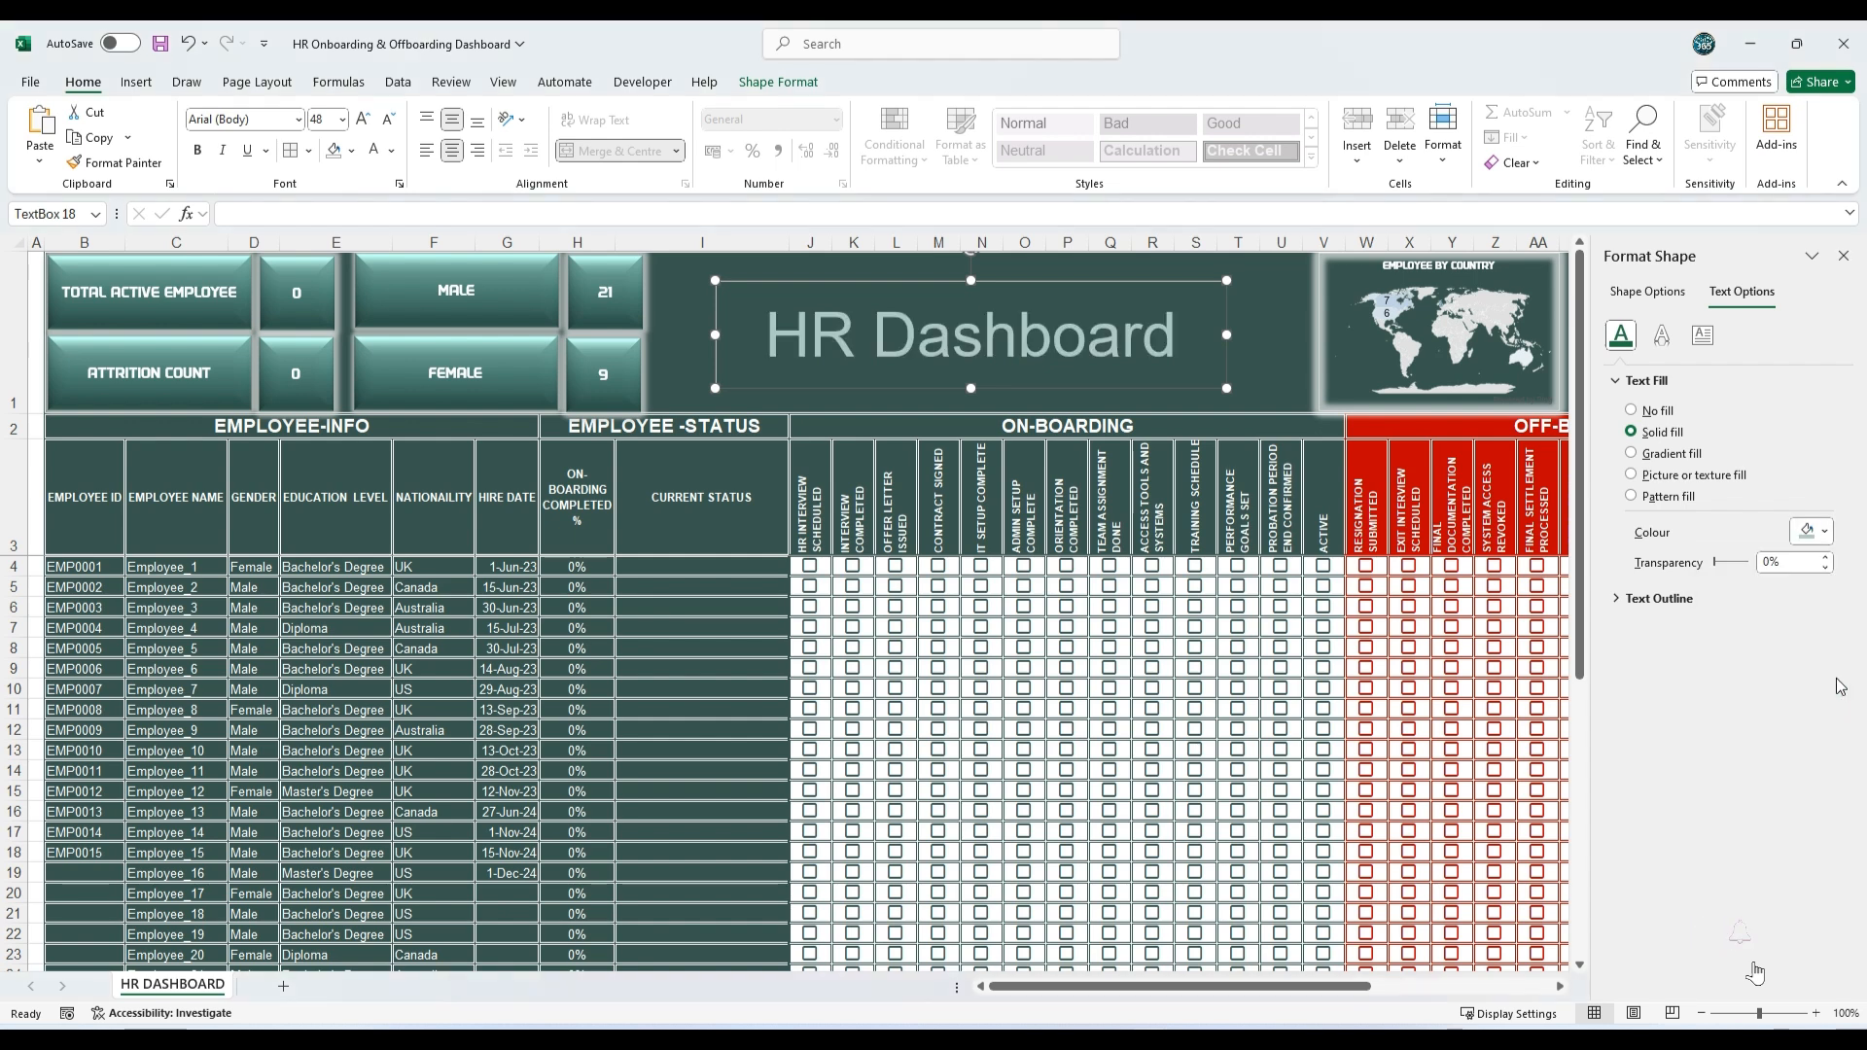
Step: Apply an Angle top bevel to the HR Dashboard text
click(1662, 336)
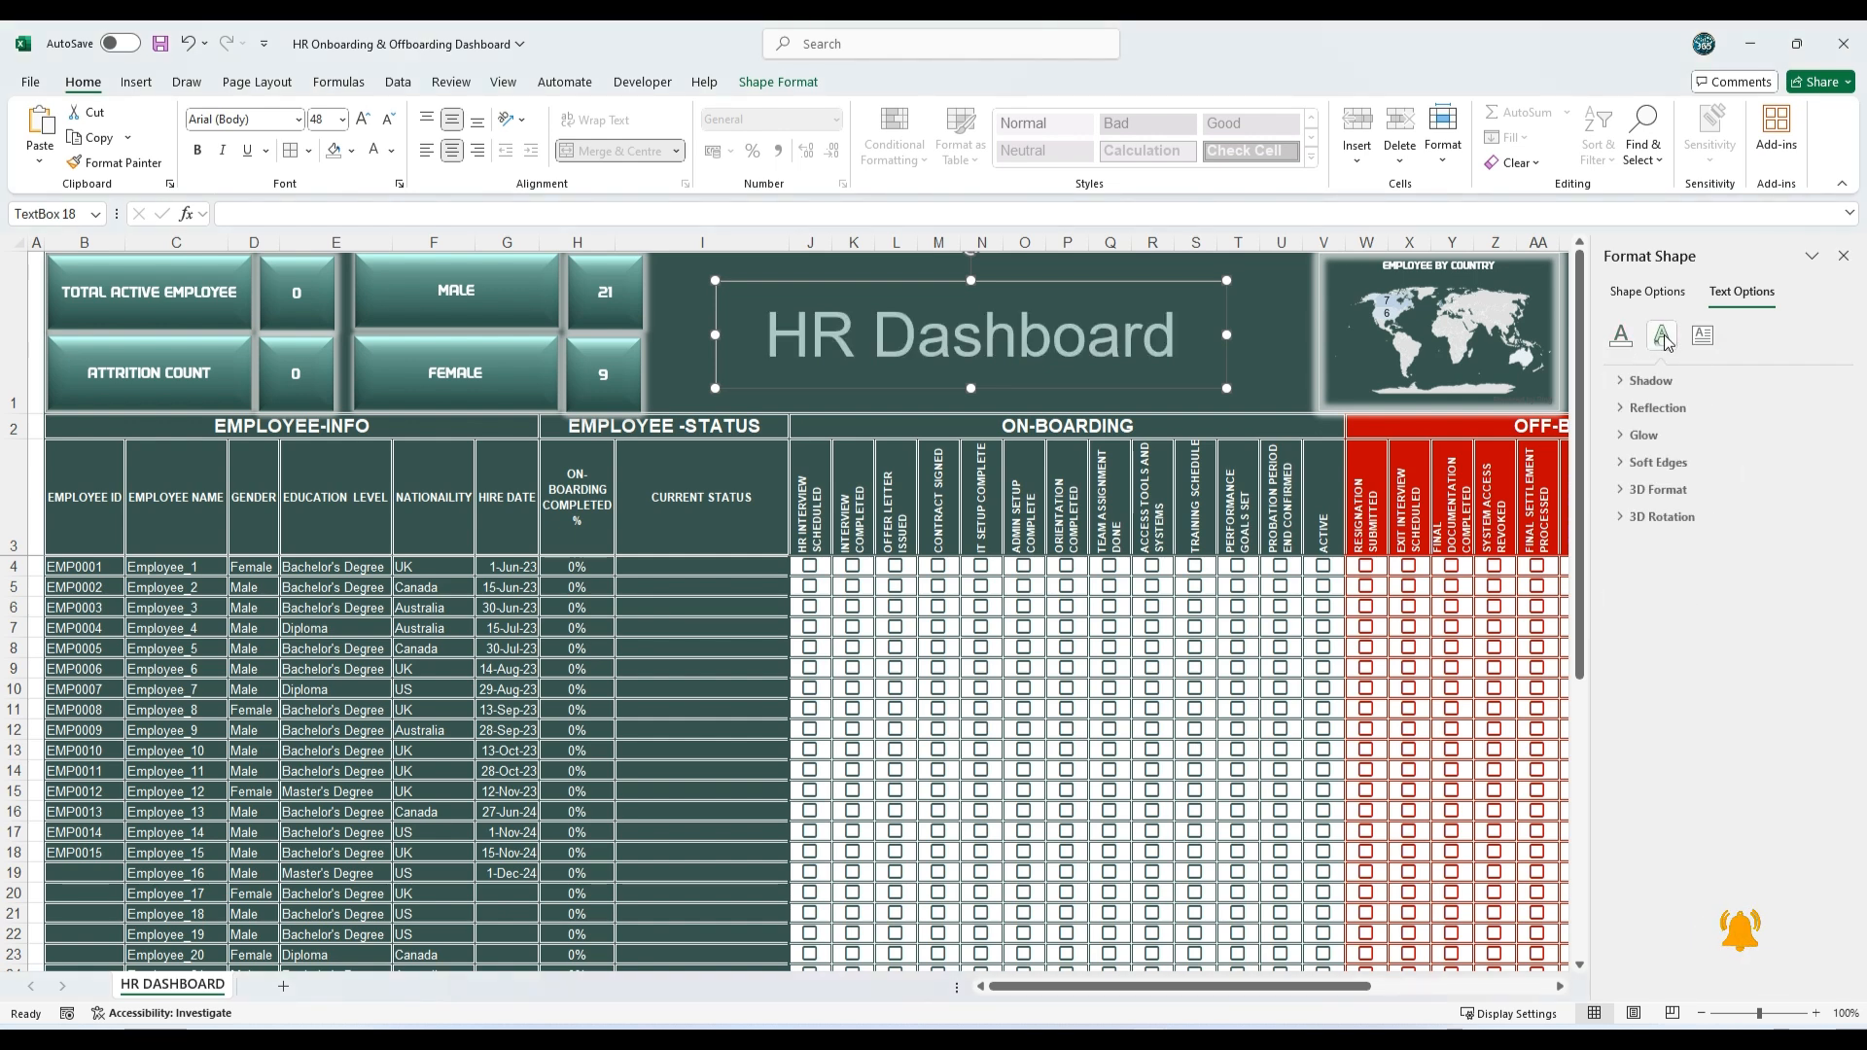
click(1630, 492)
click(1688, 547)
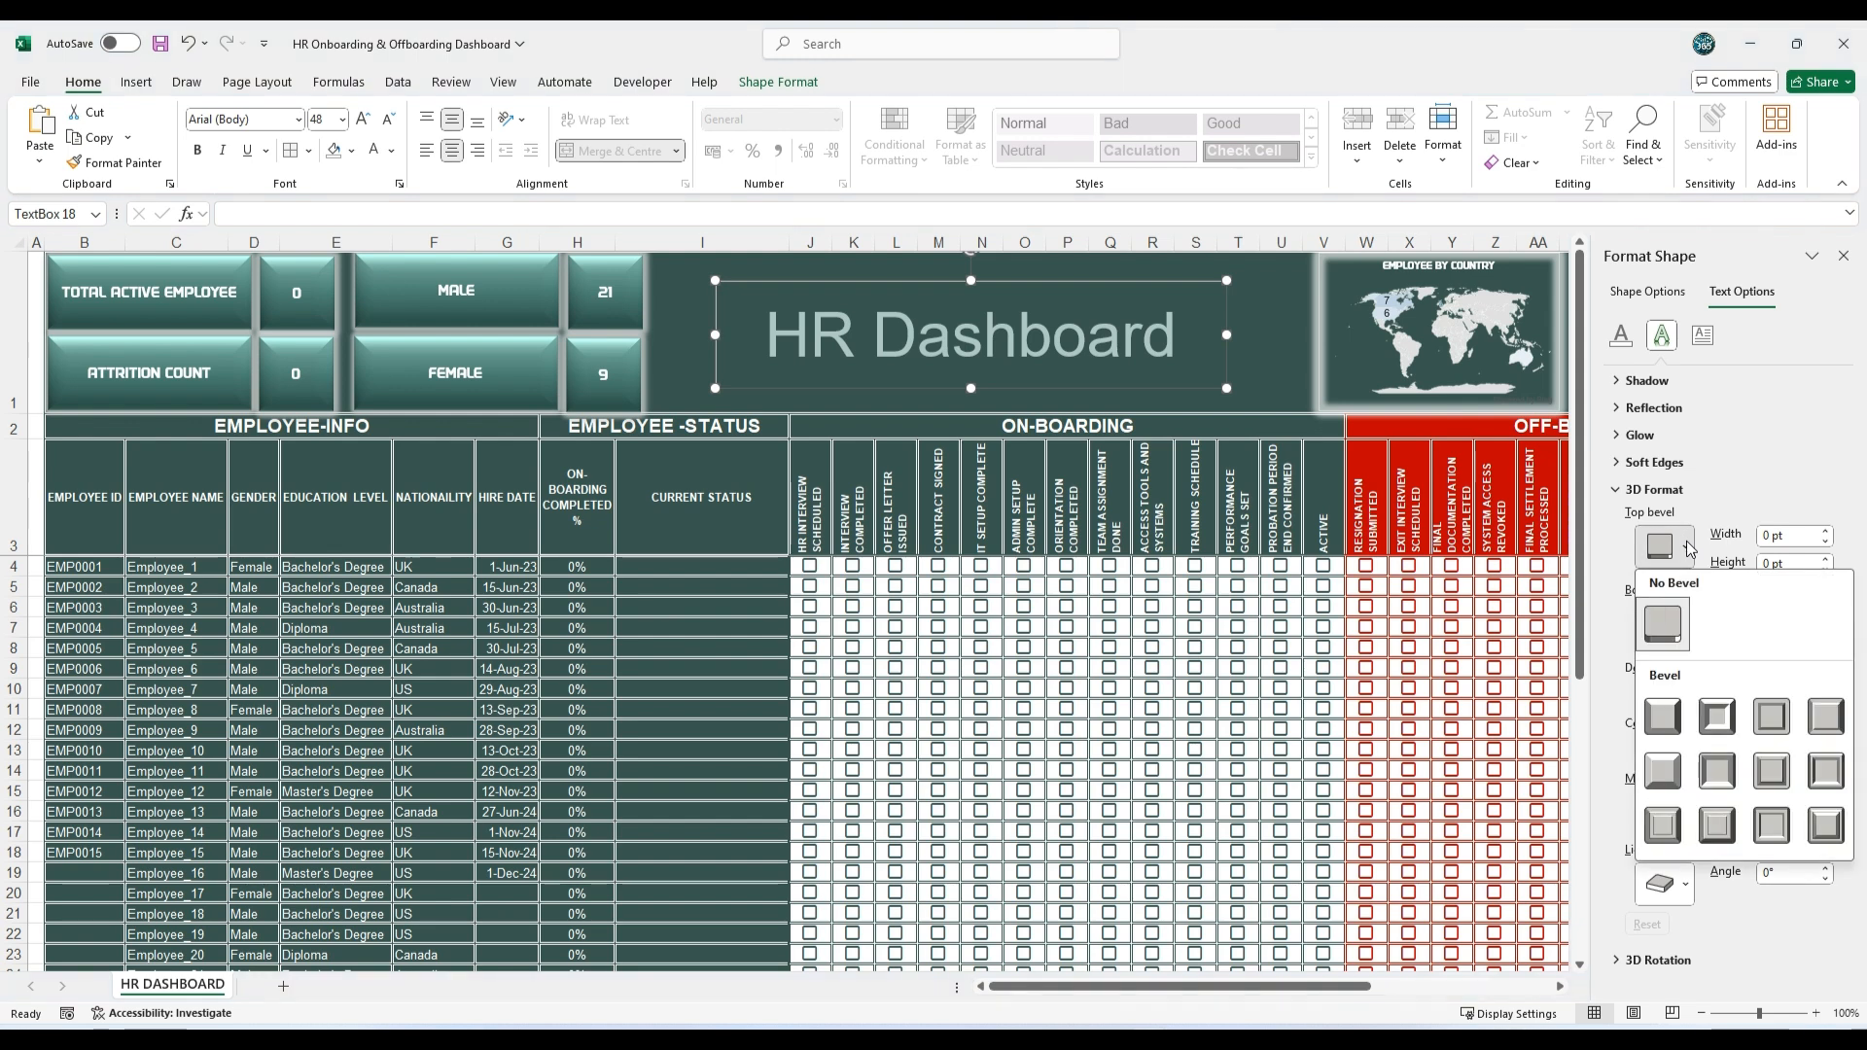
click(1665, 773)
Step: Add a shadow to the HR Dashboard text with 20 pt blur and 15 pt distance
click(1643, 382)
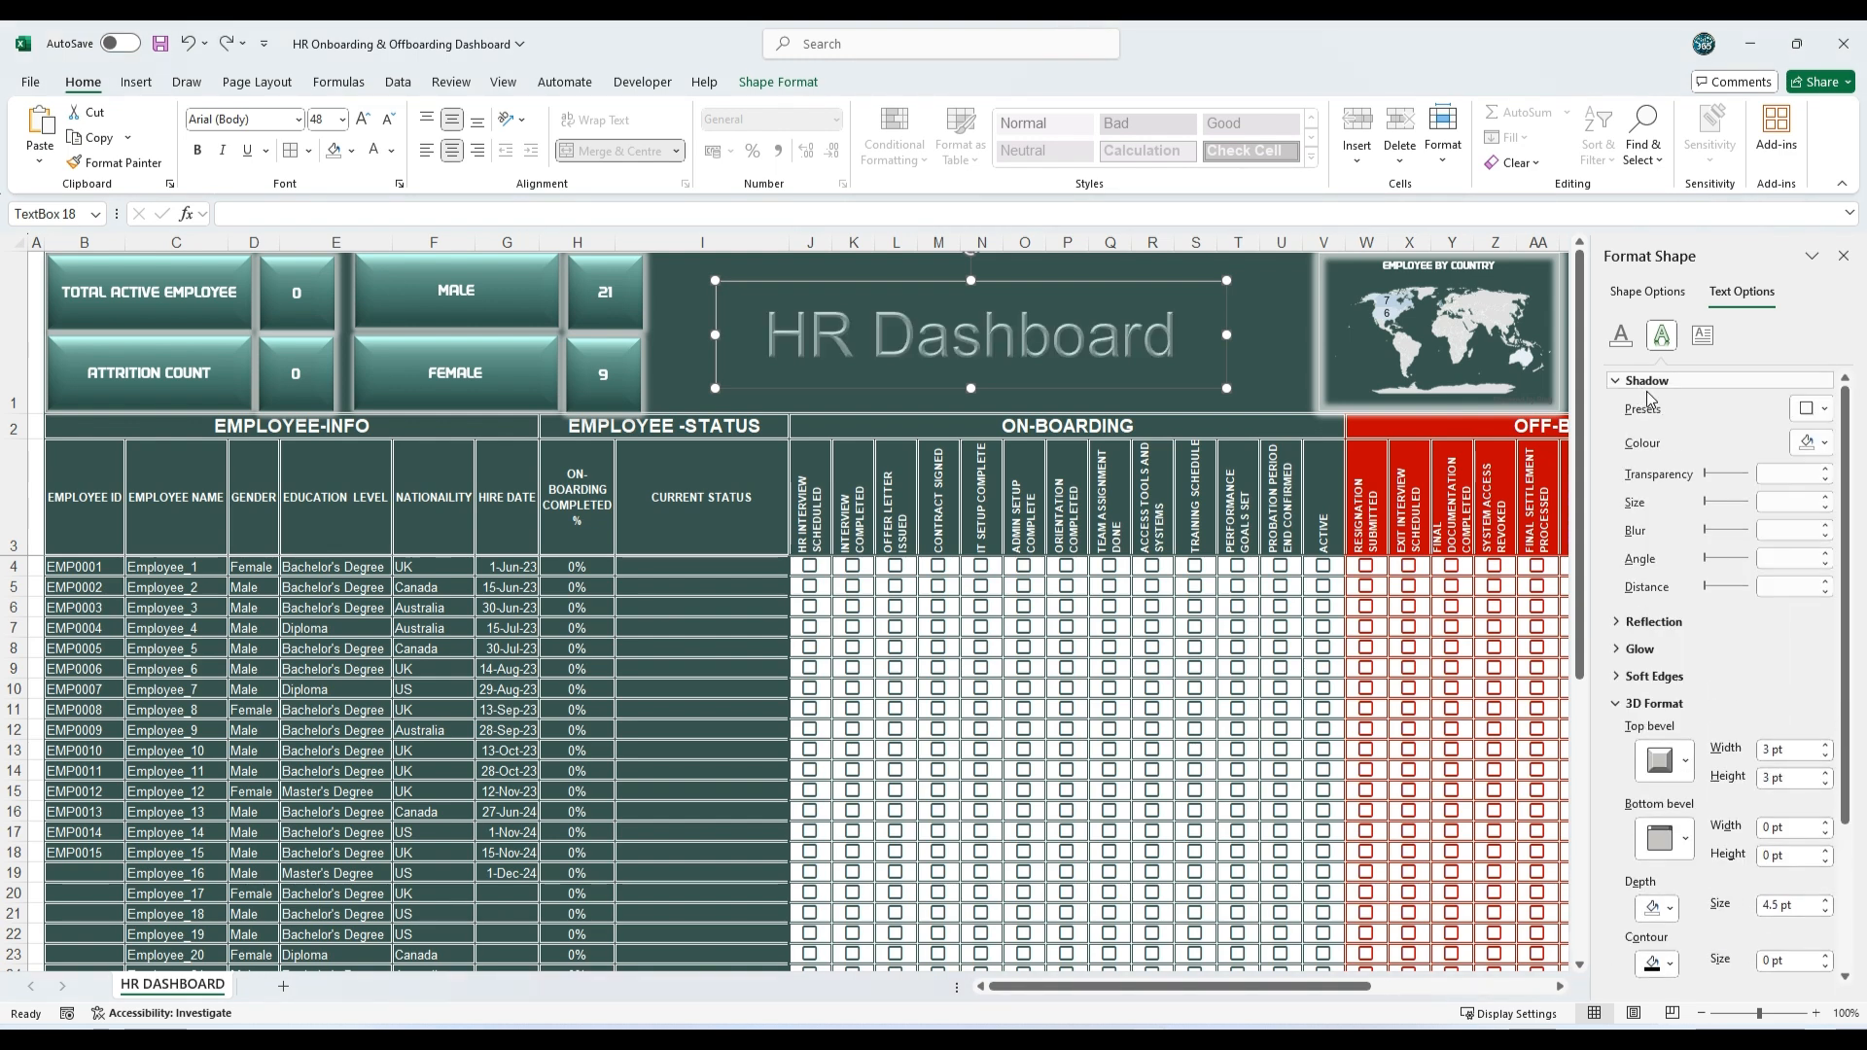
click(1777, 527)
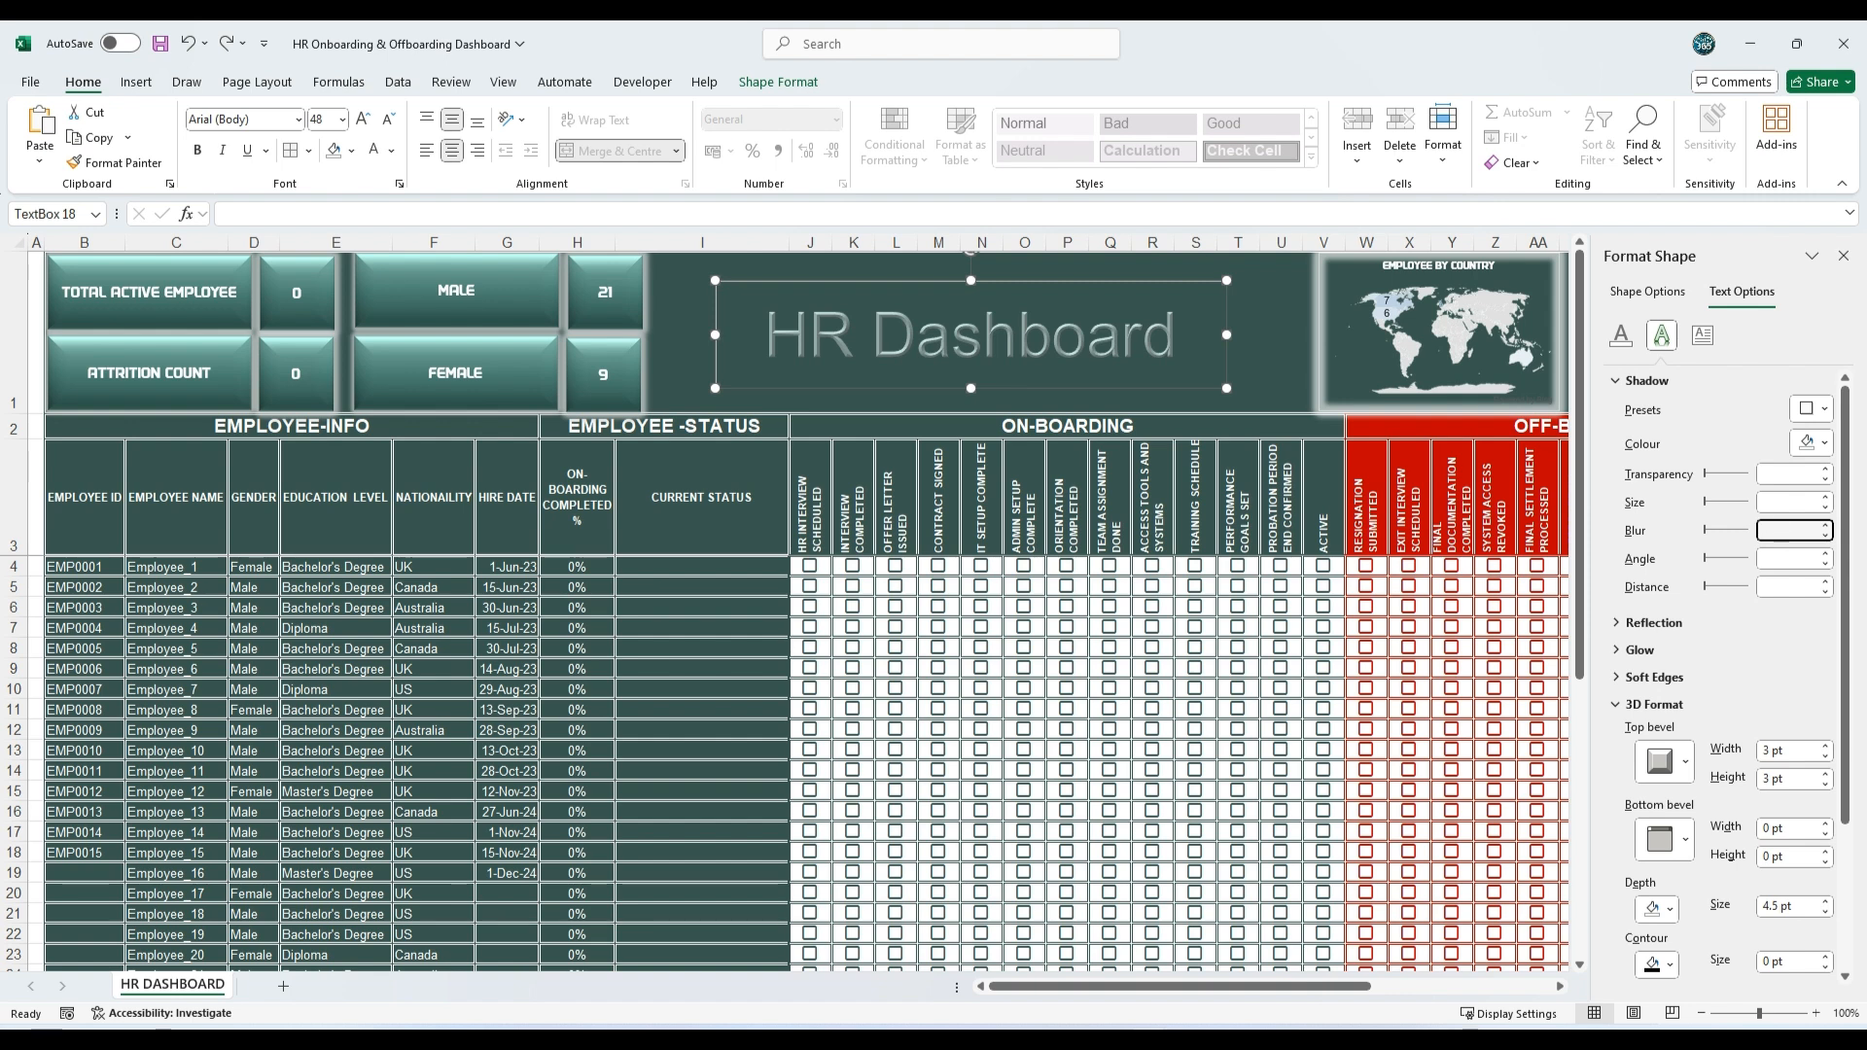
text(20)
click(1796, 585)
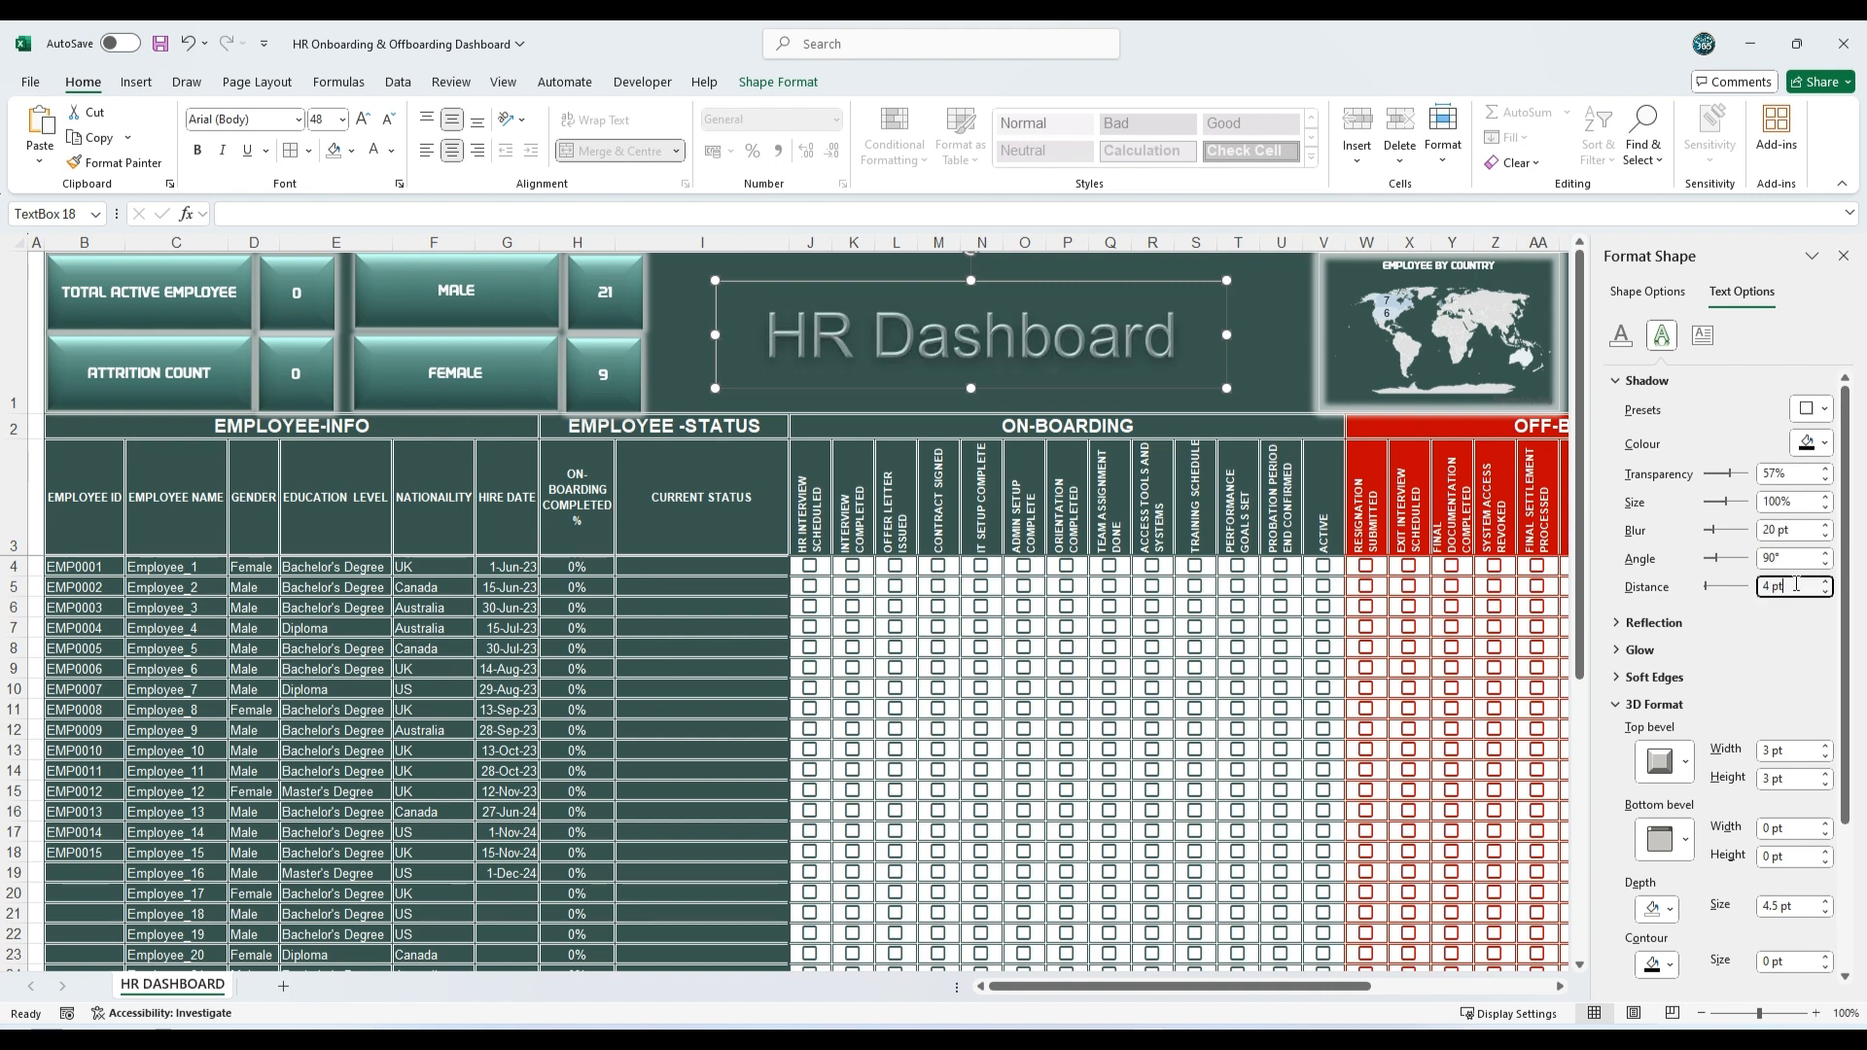
text(15)
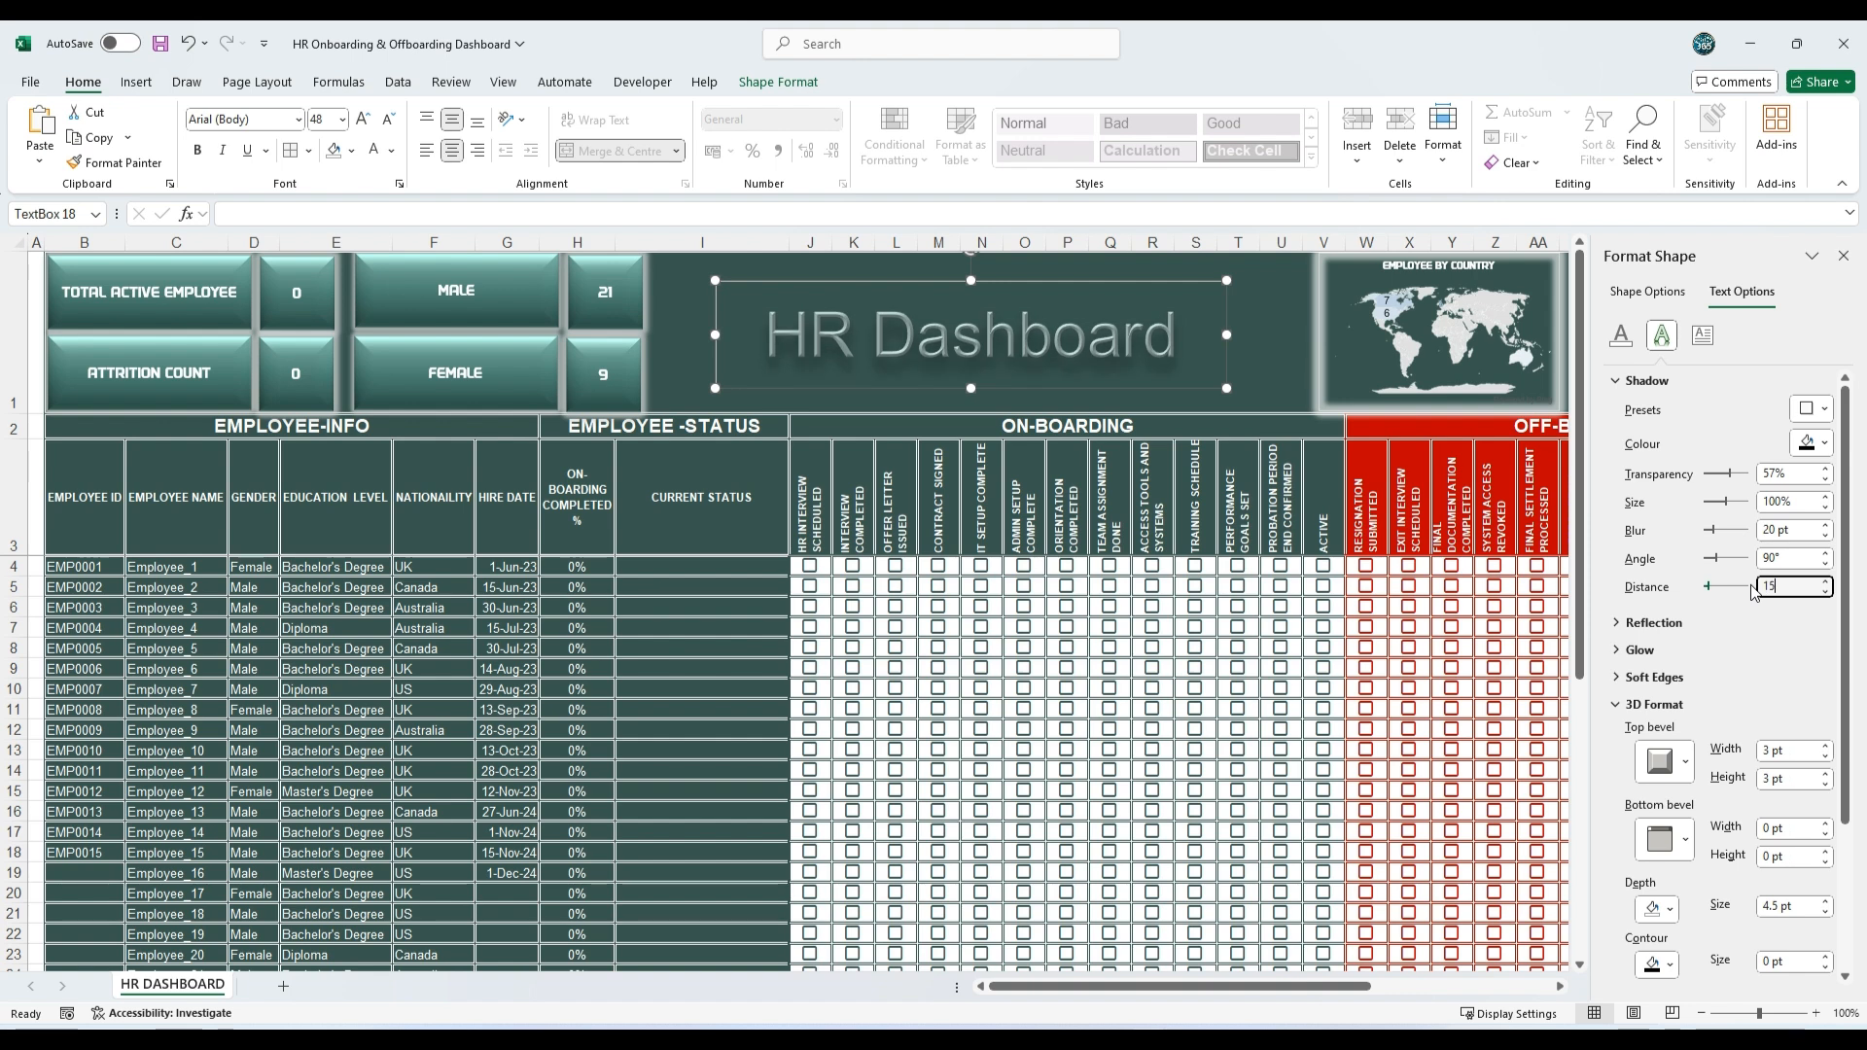
Step: Set the HR Dashboard title's font to DAGGERSQUARE
click(298, 119)
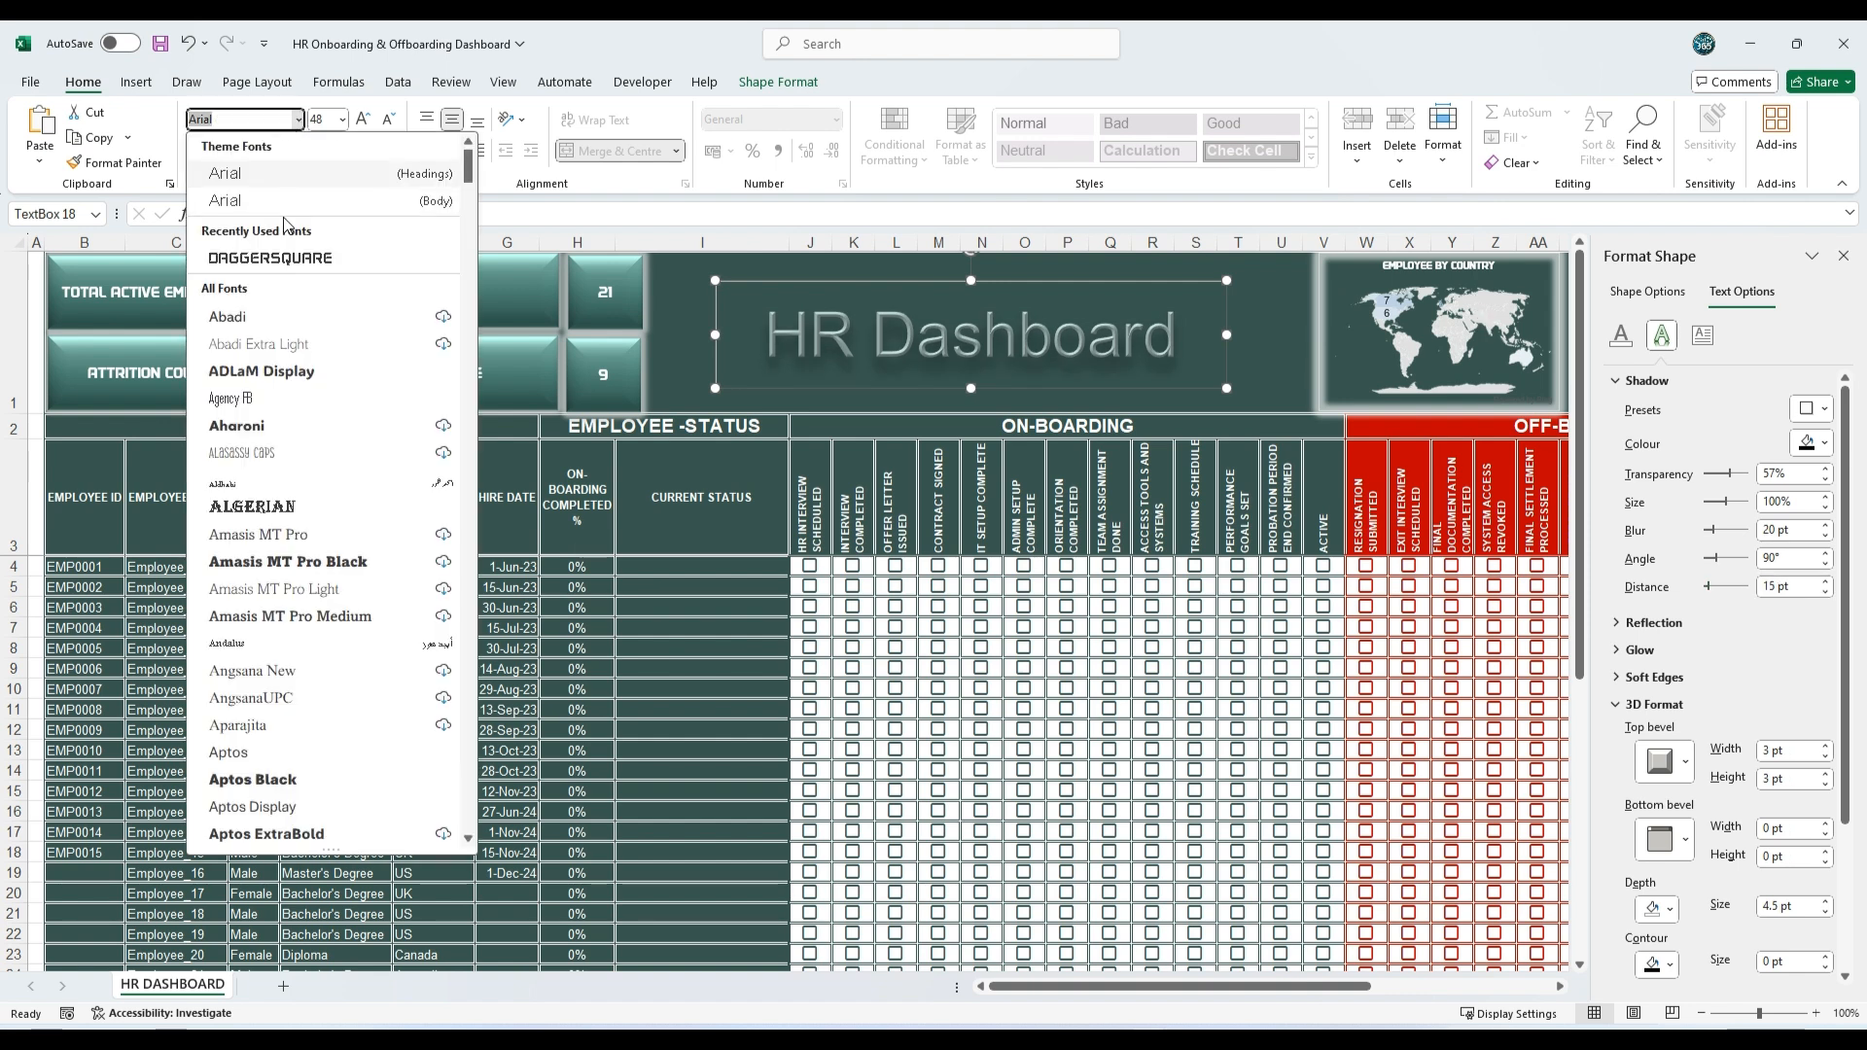
click(282, 260)
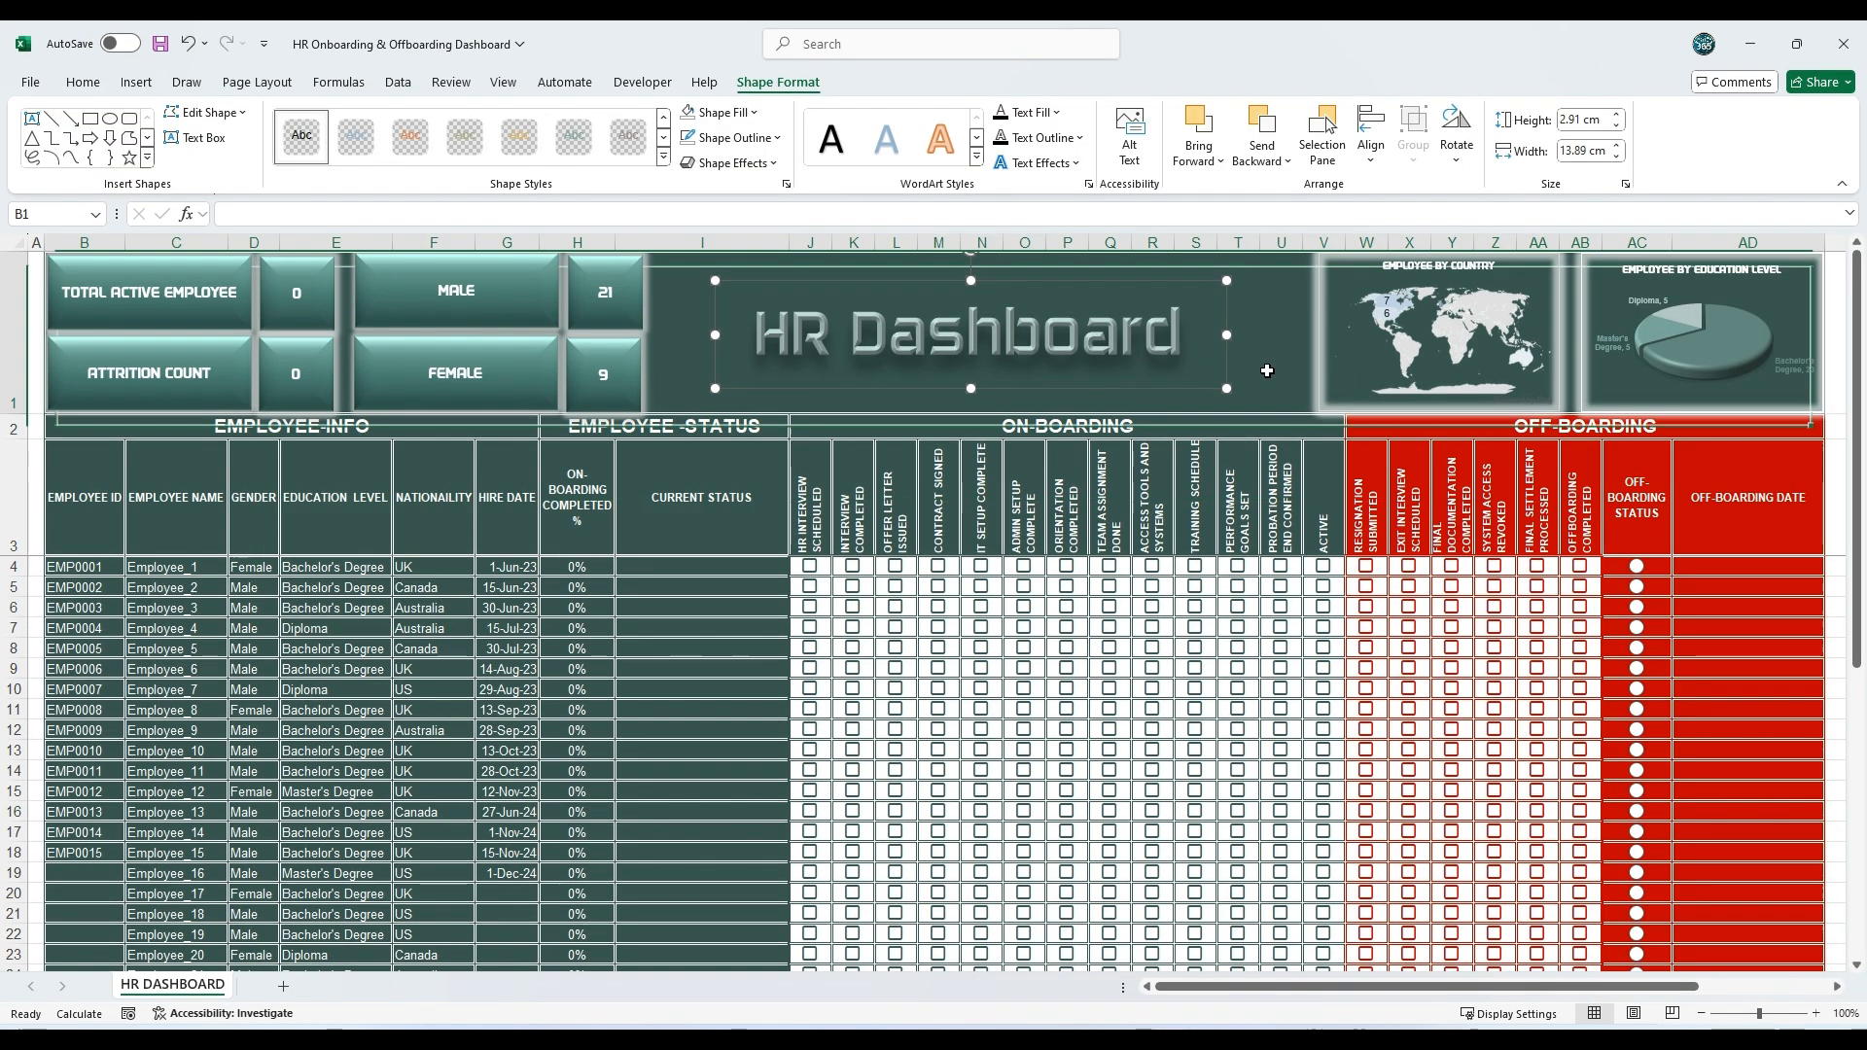
click(677, 387)
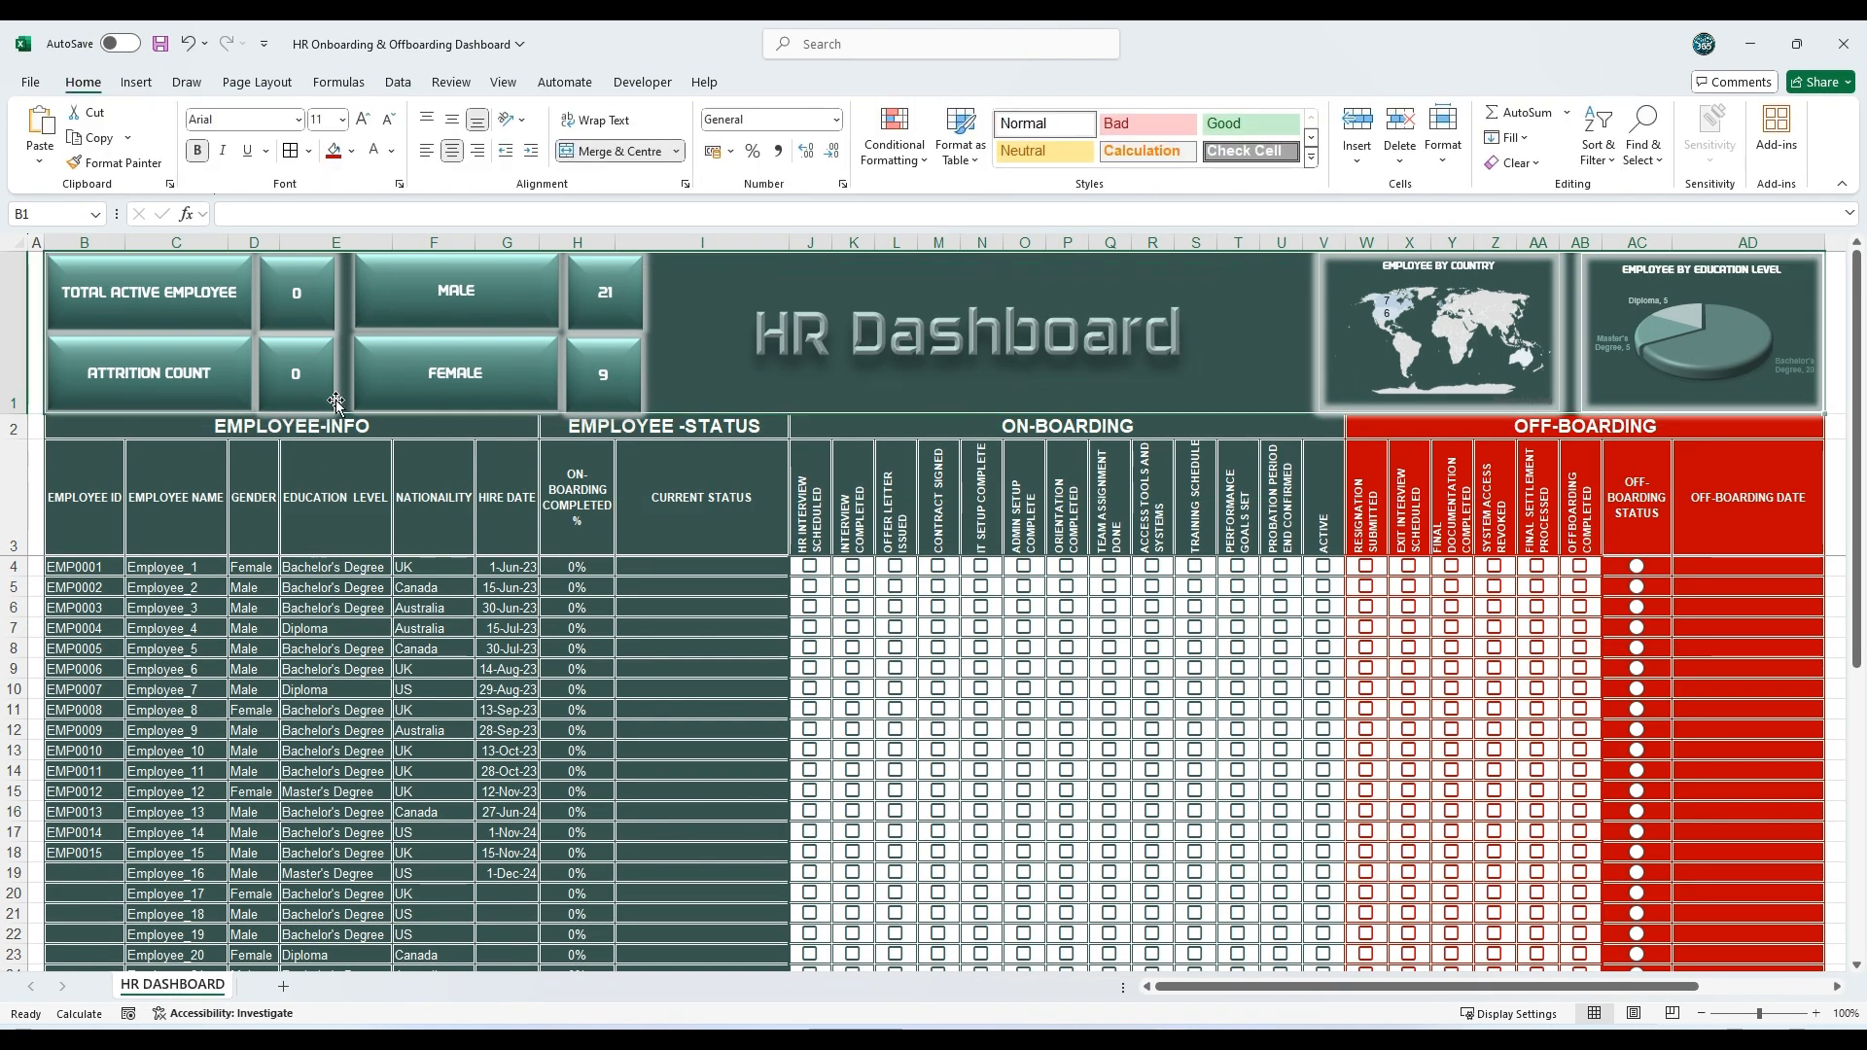
Step: Insert the outlined male person icon from the stock icons, size it 1.5 cm by 1.5 cm and place it on the MALE card
click(135, 82)
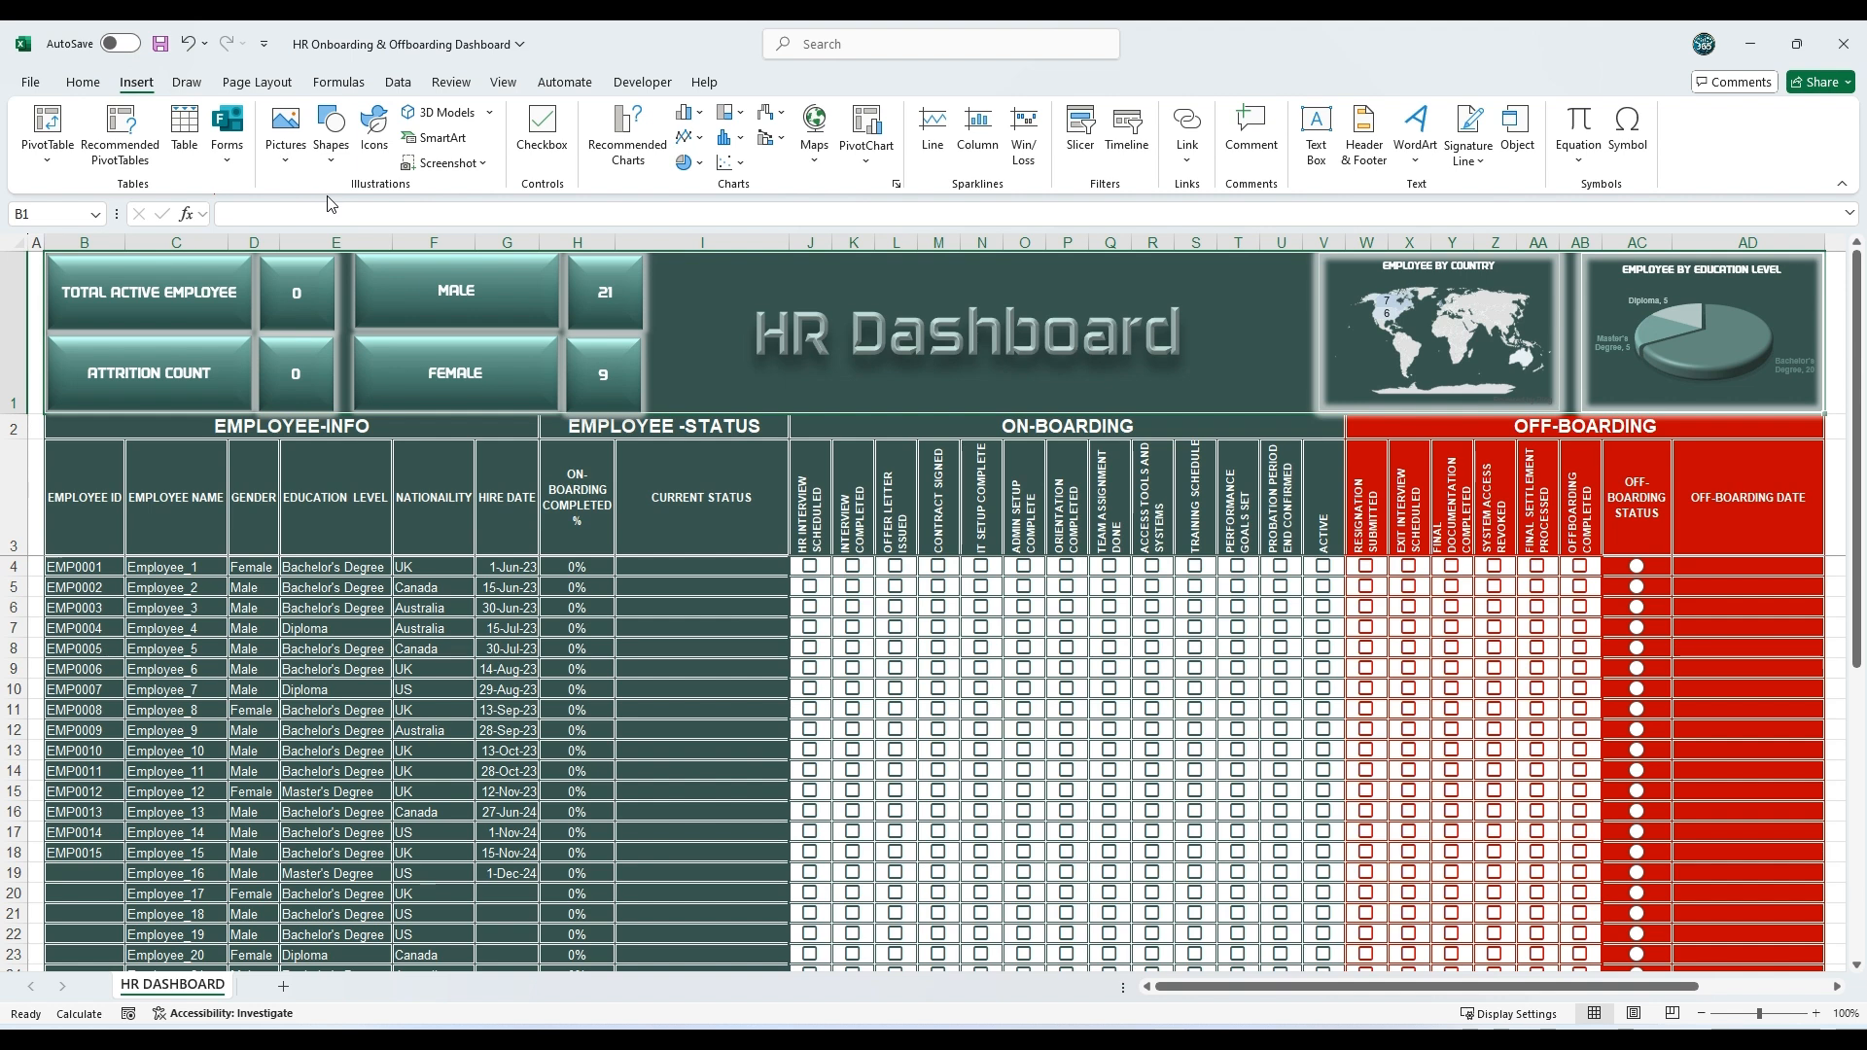
click(374, 126)
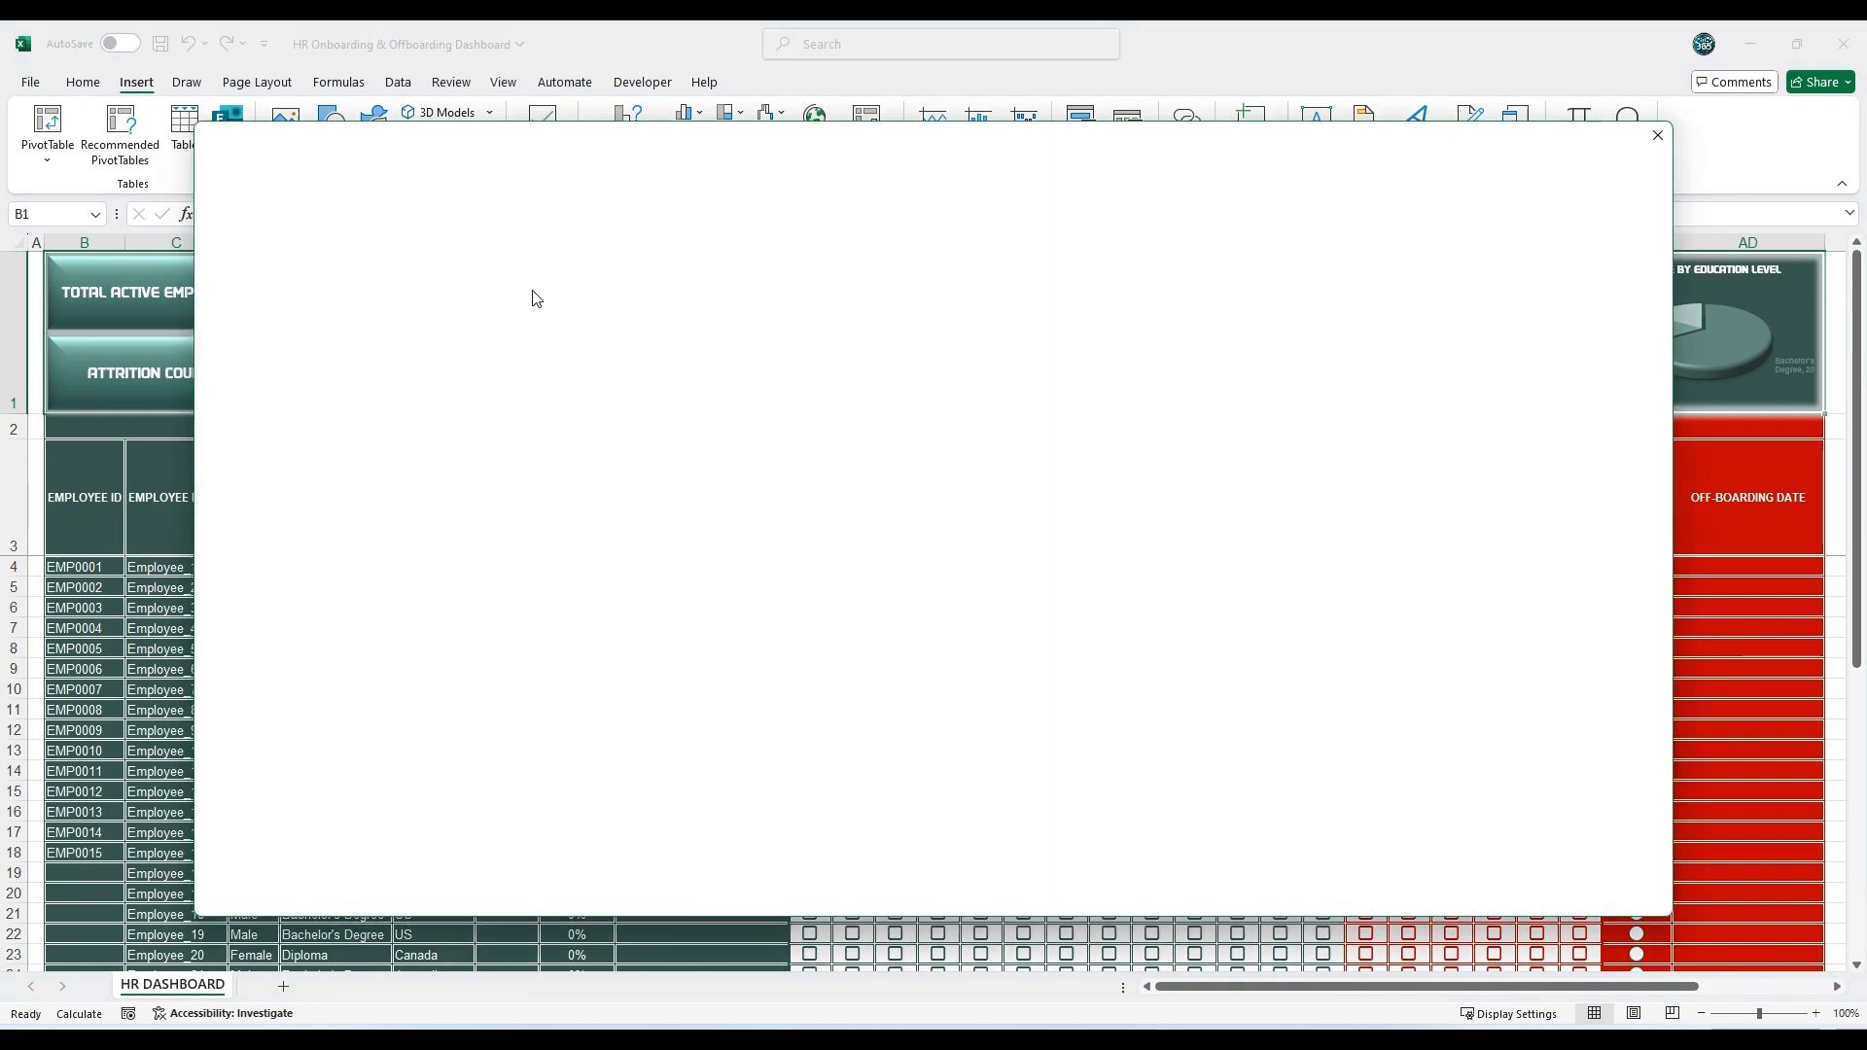
text(male)
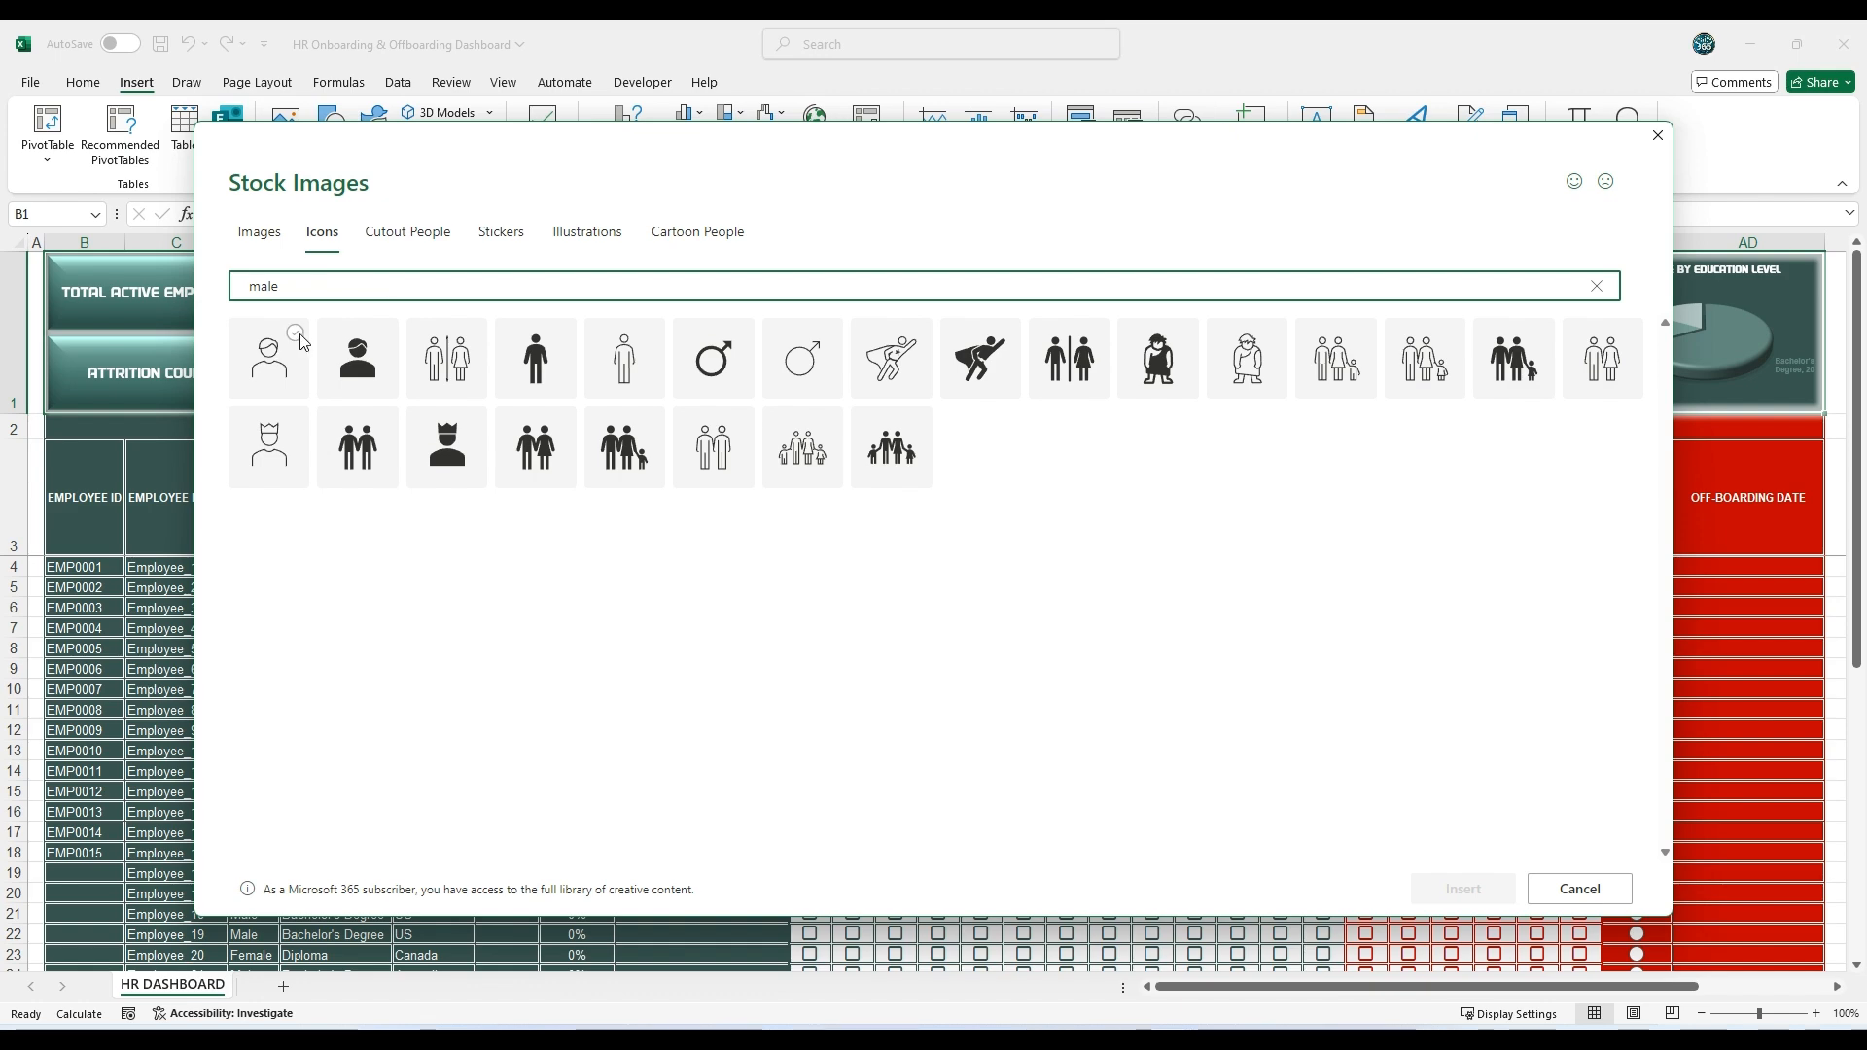
click(301, 340)
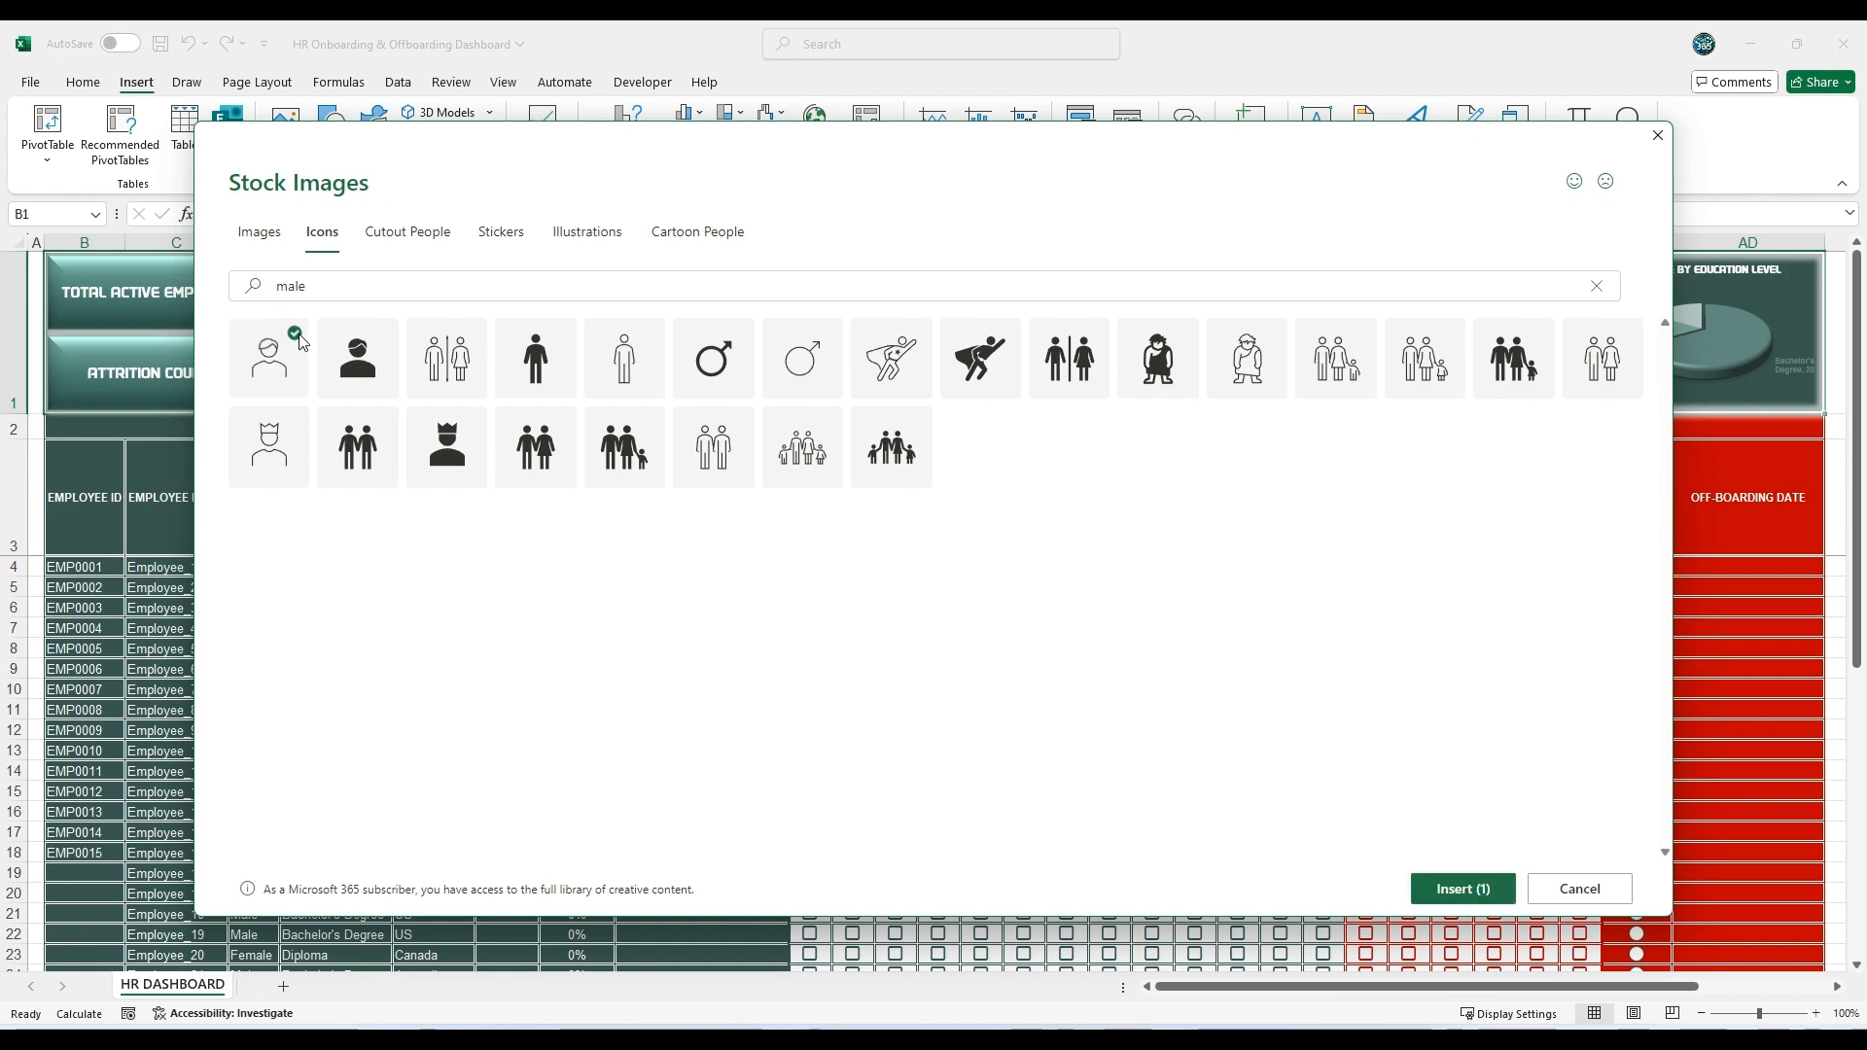
click(1410, 885)
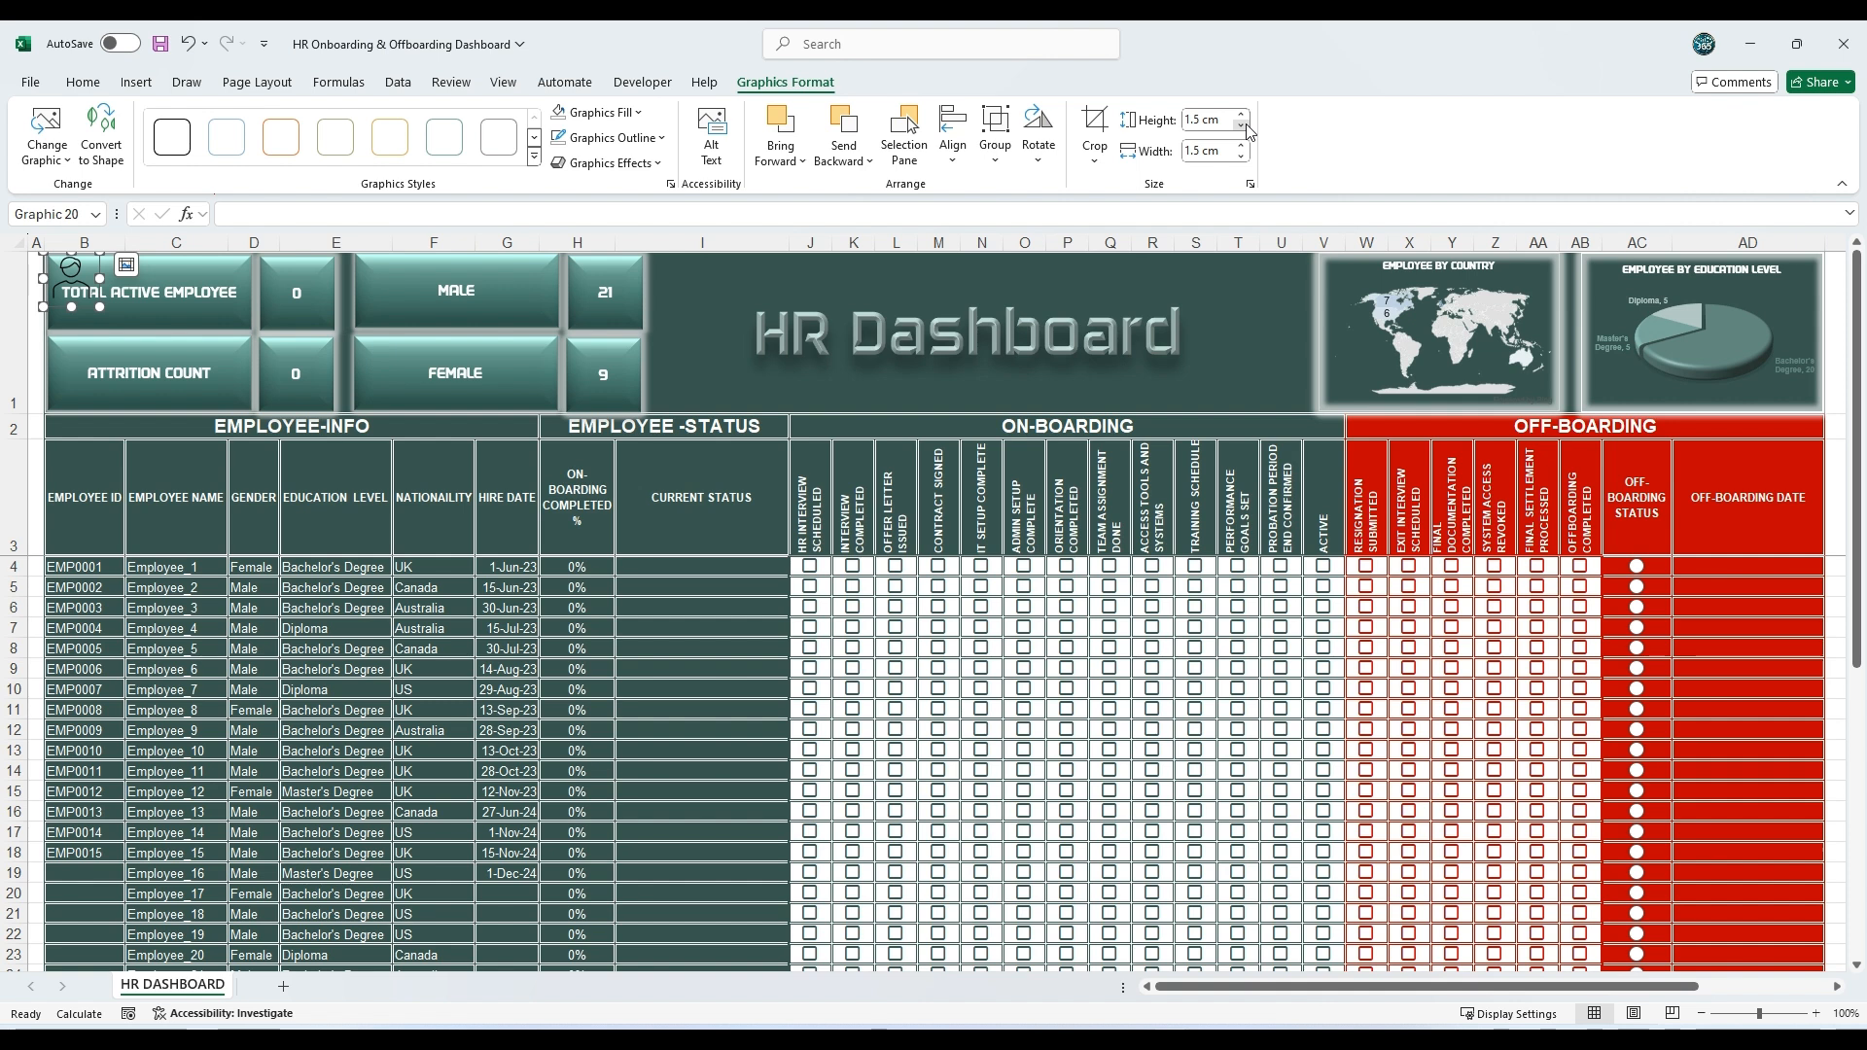
click(1241, 156)
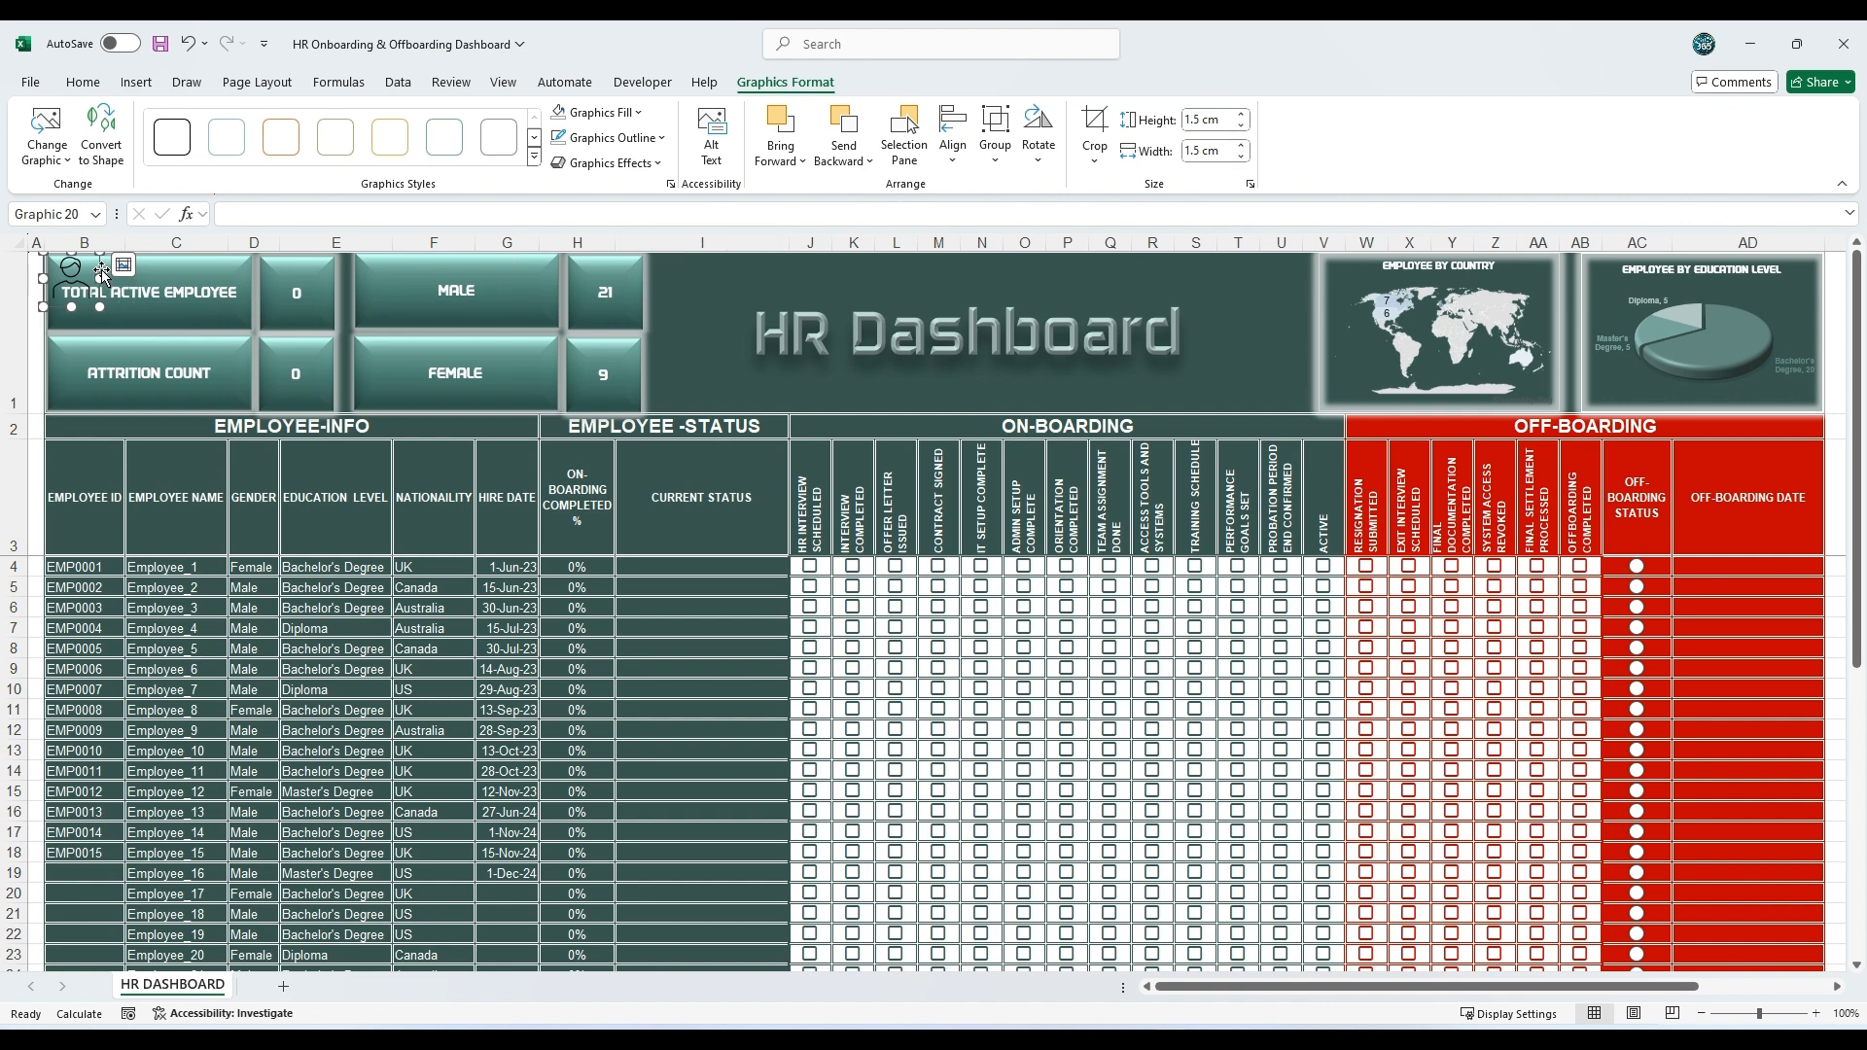
drag(101, 272, 419, 279)
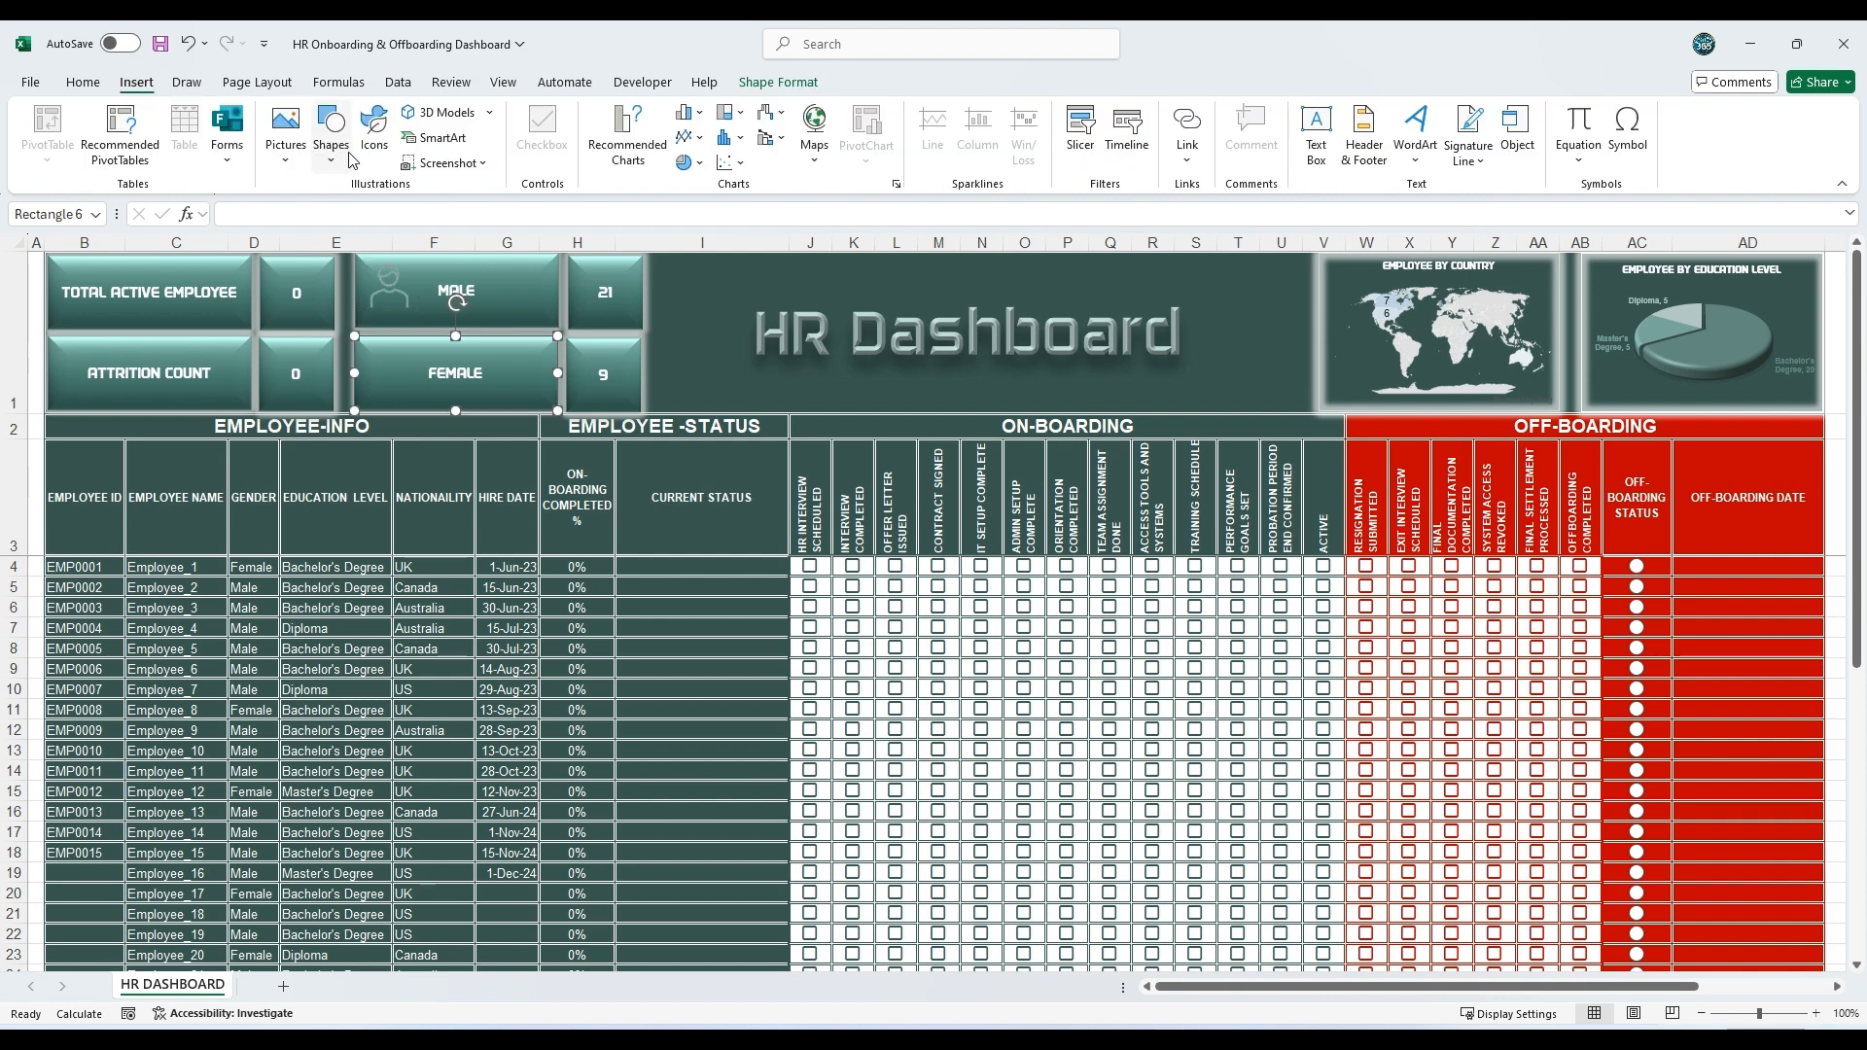
Step: Search the stock icons for female and insert the outlined female person icon
click(373, 136)
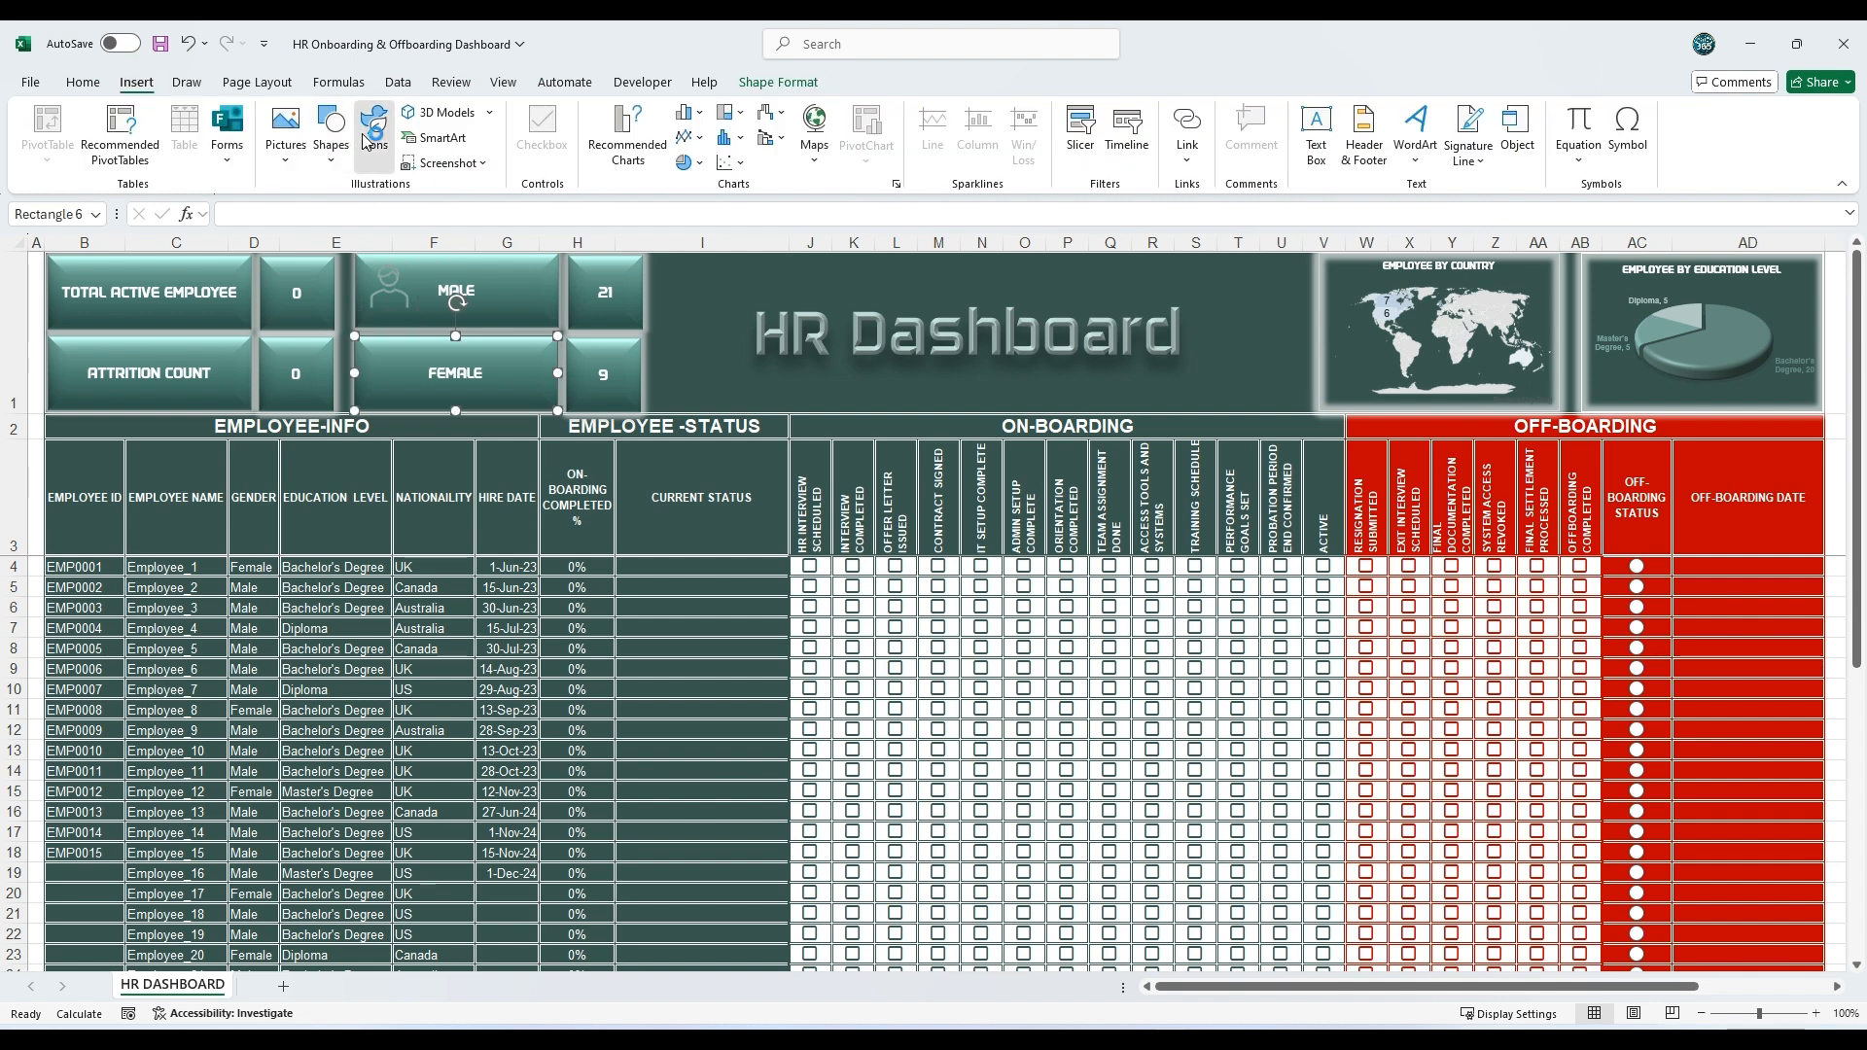
click(406, 284)
text(female)
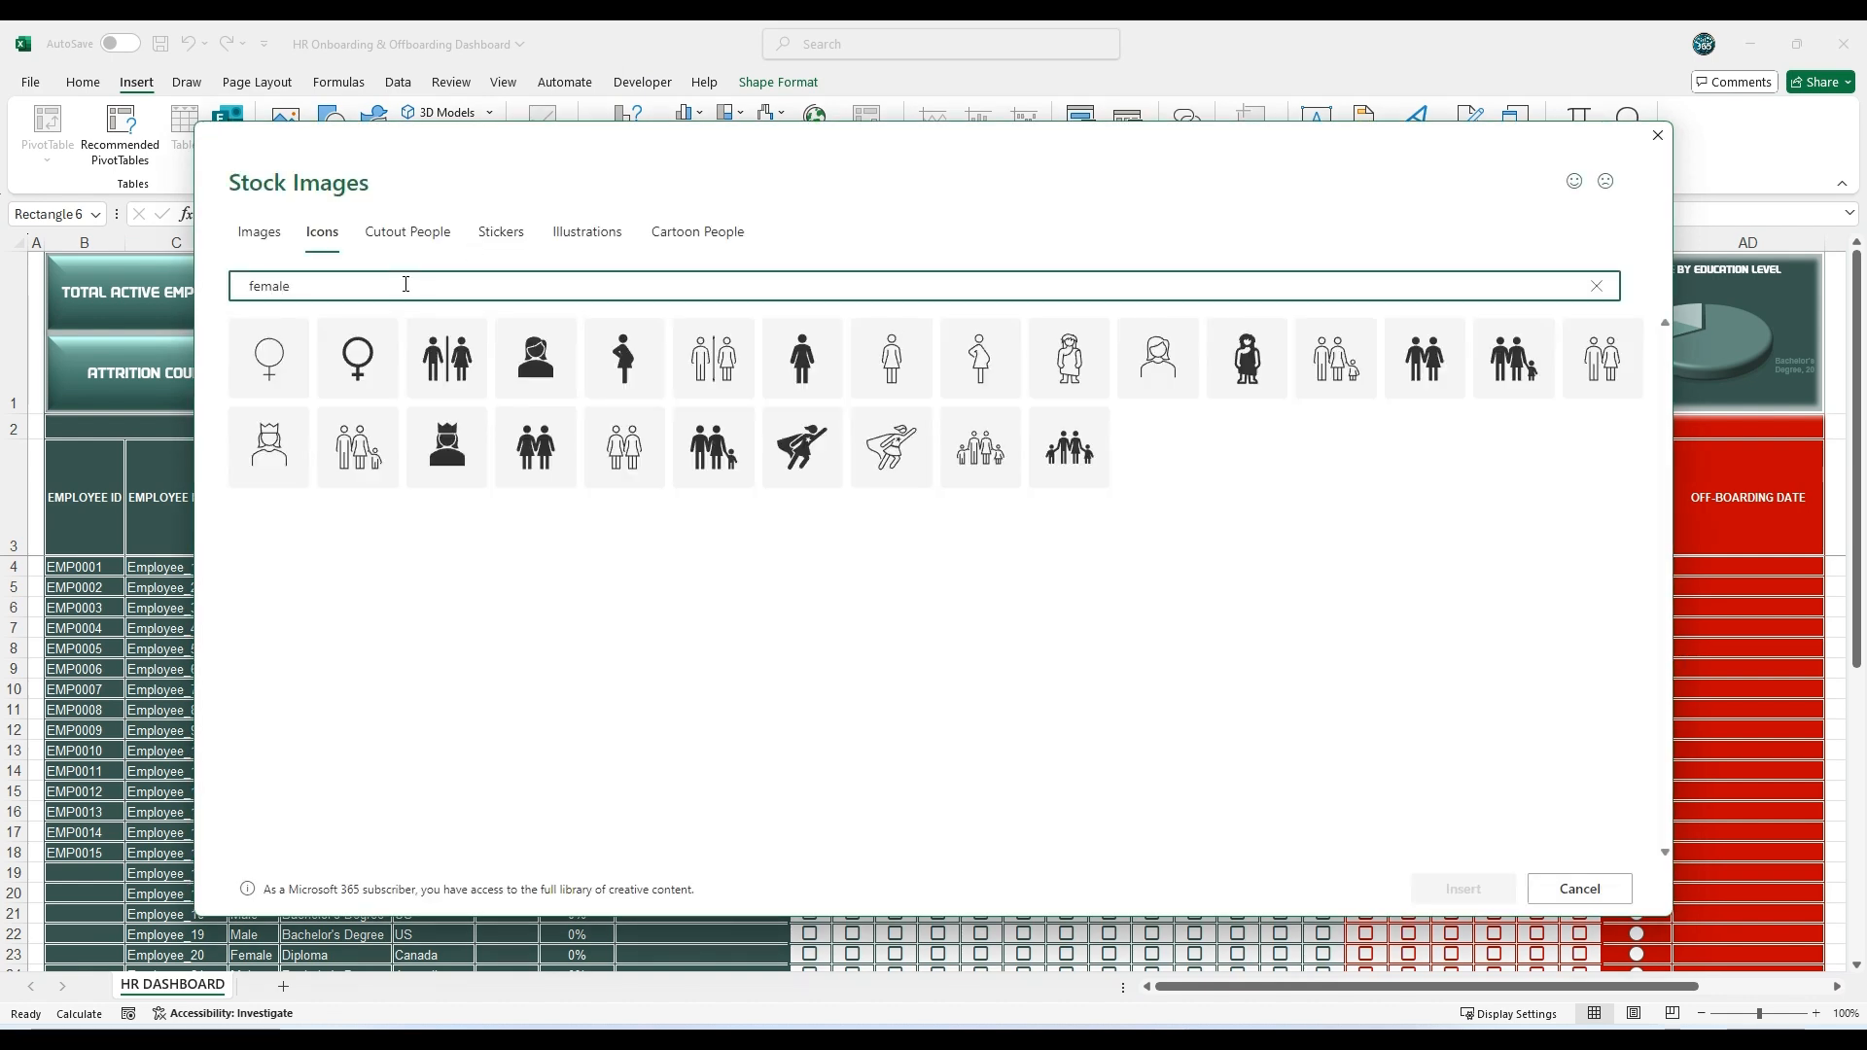
click(1184, 334)
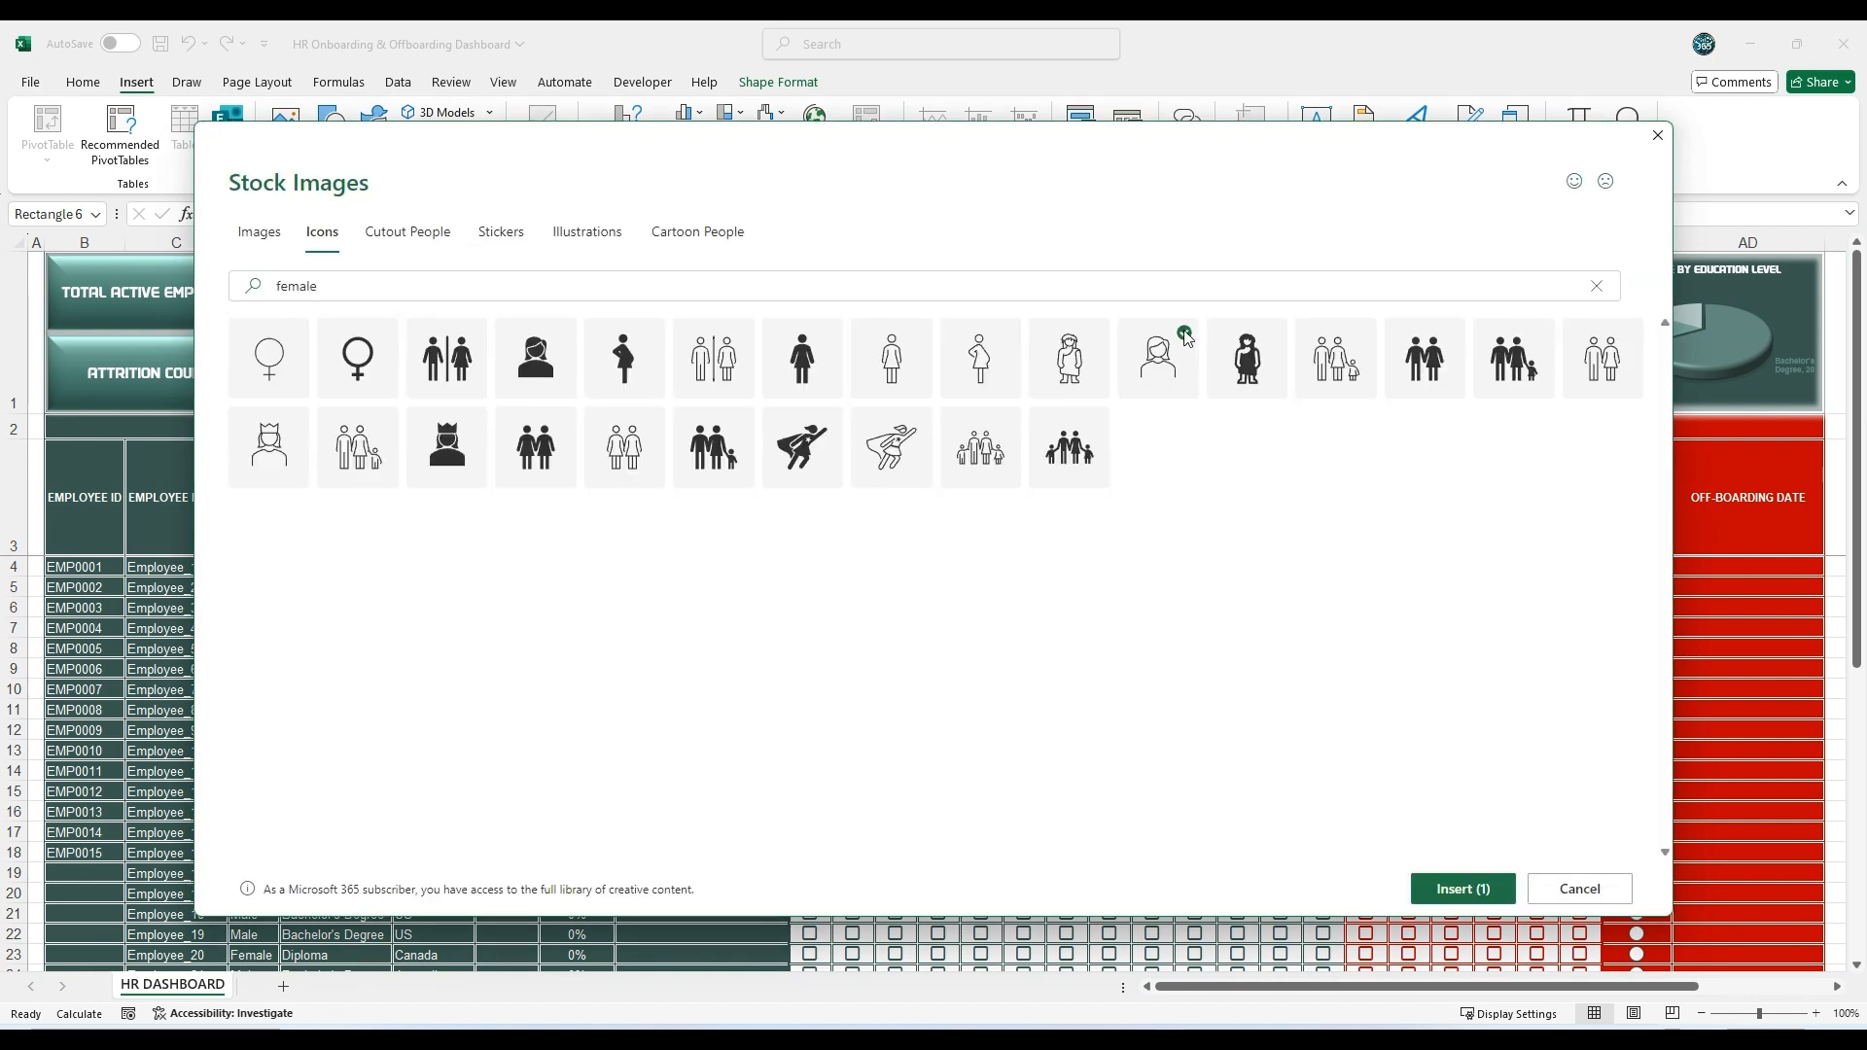
click(1466, 888)
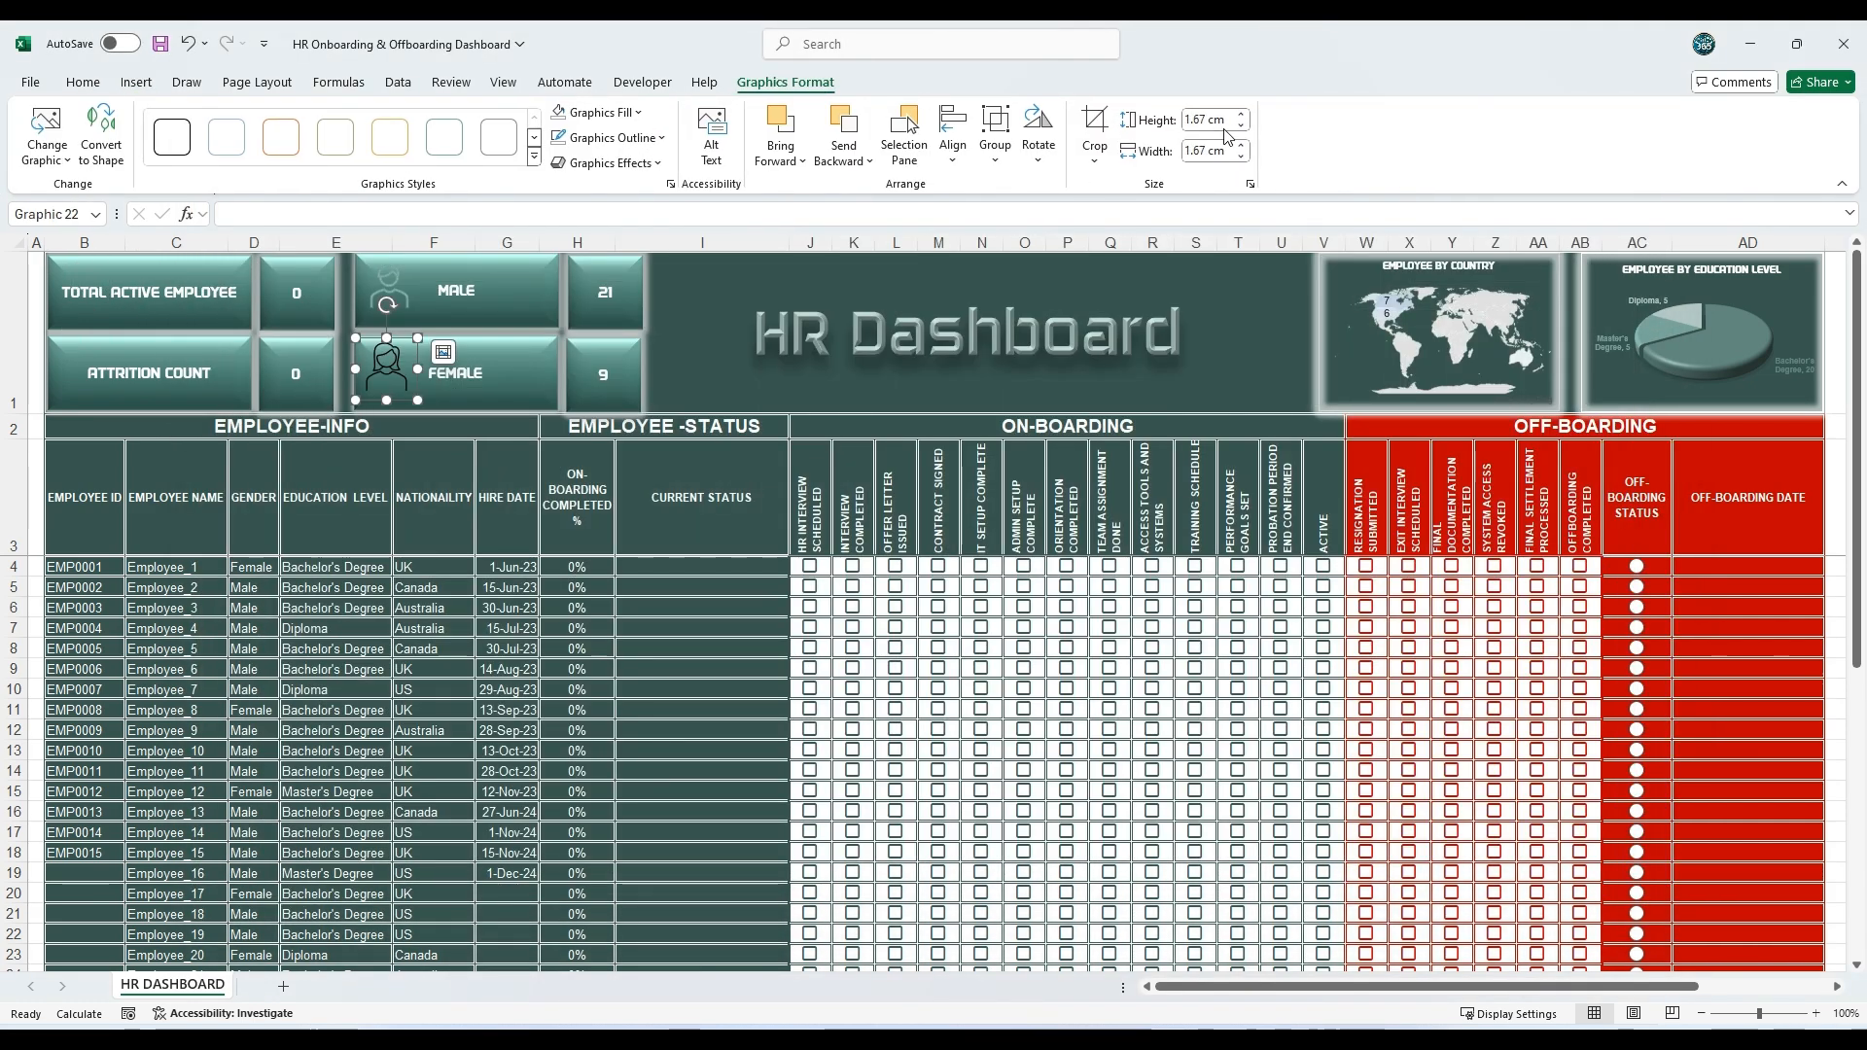
Step: Resize the female icon to 1.5 cm by 1.5 cm and position it on the FEMALE card
click(1240, 125)
click(1241, 125)
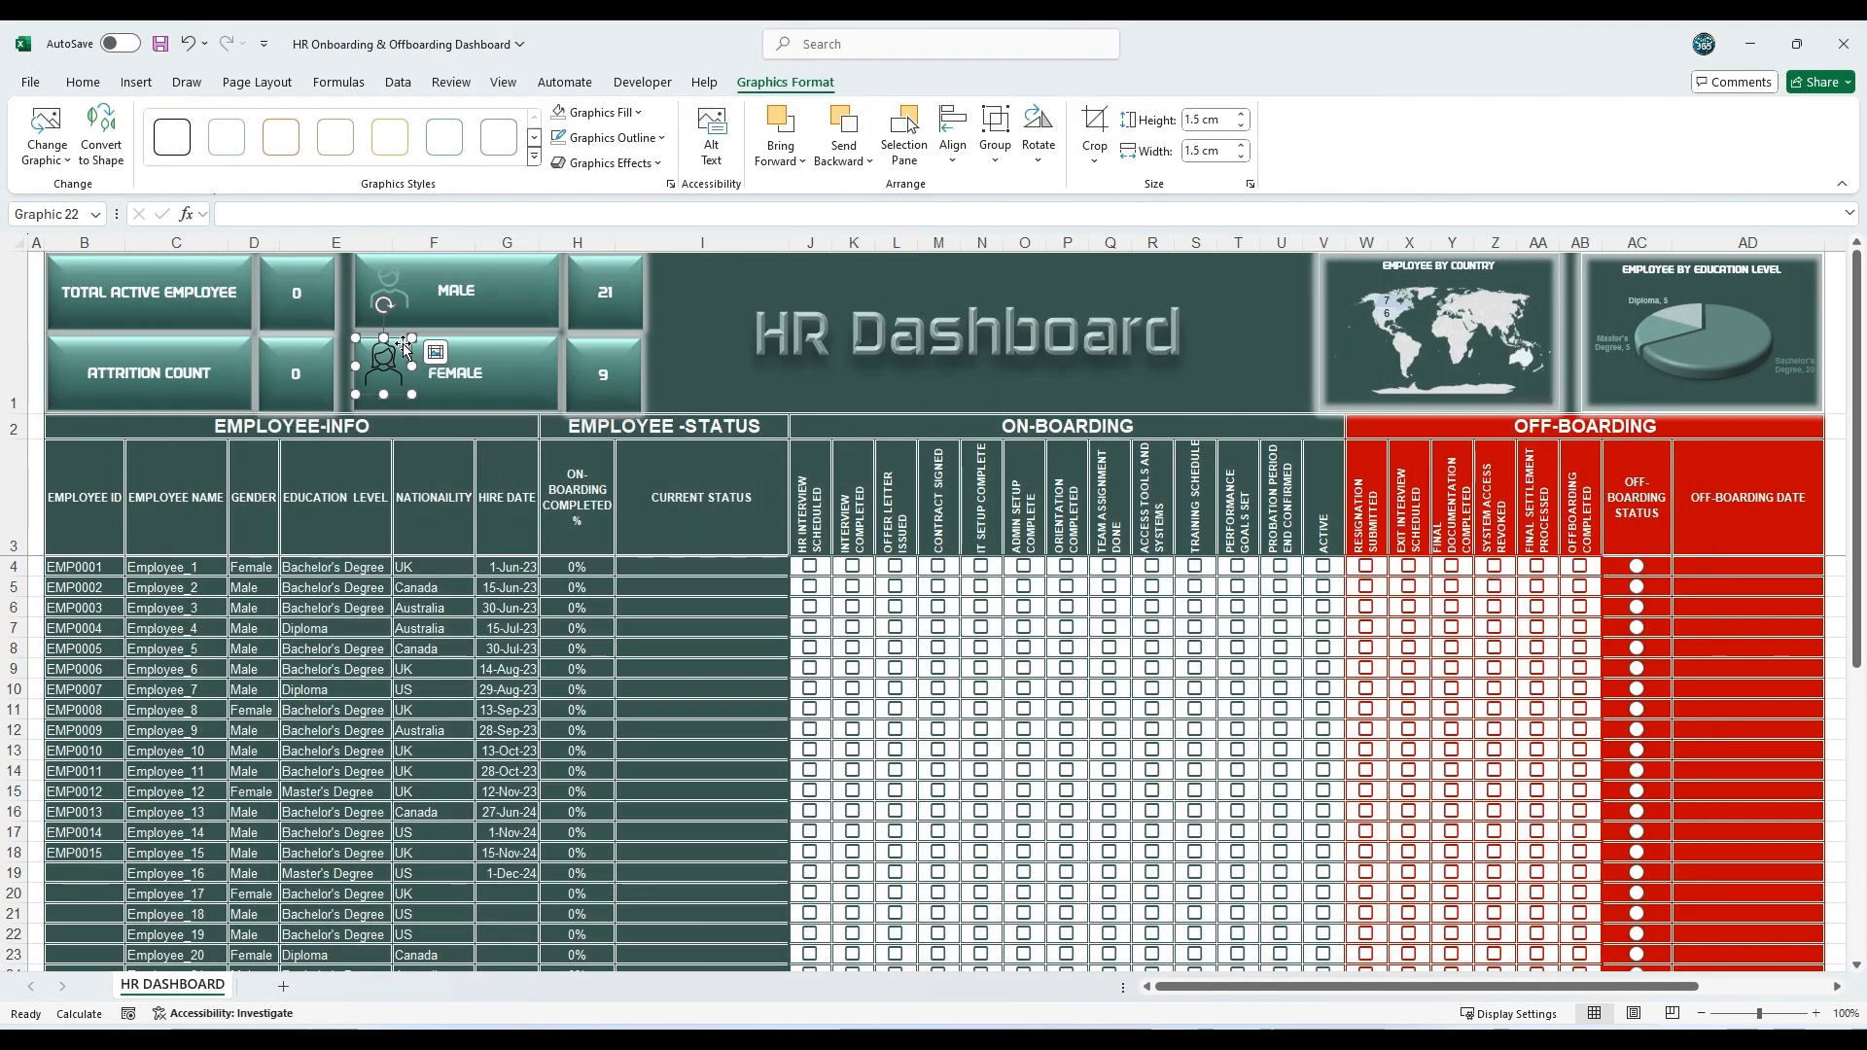
drag(408, 352, 408, 359)
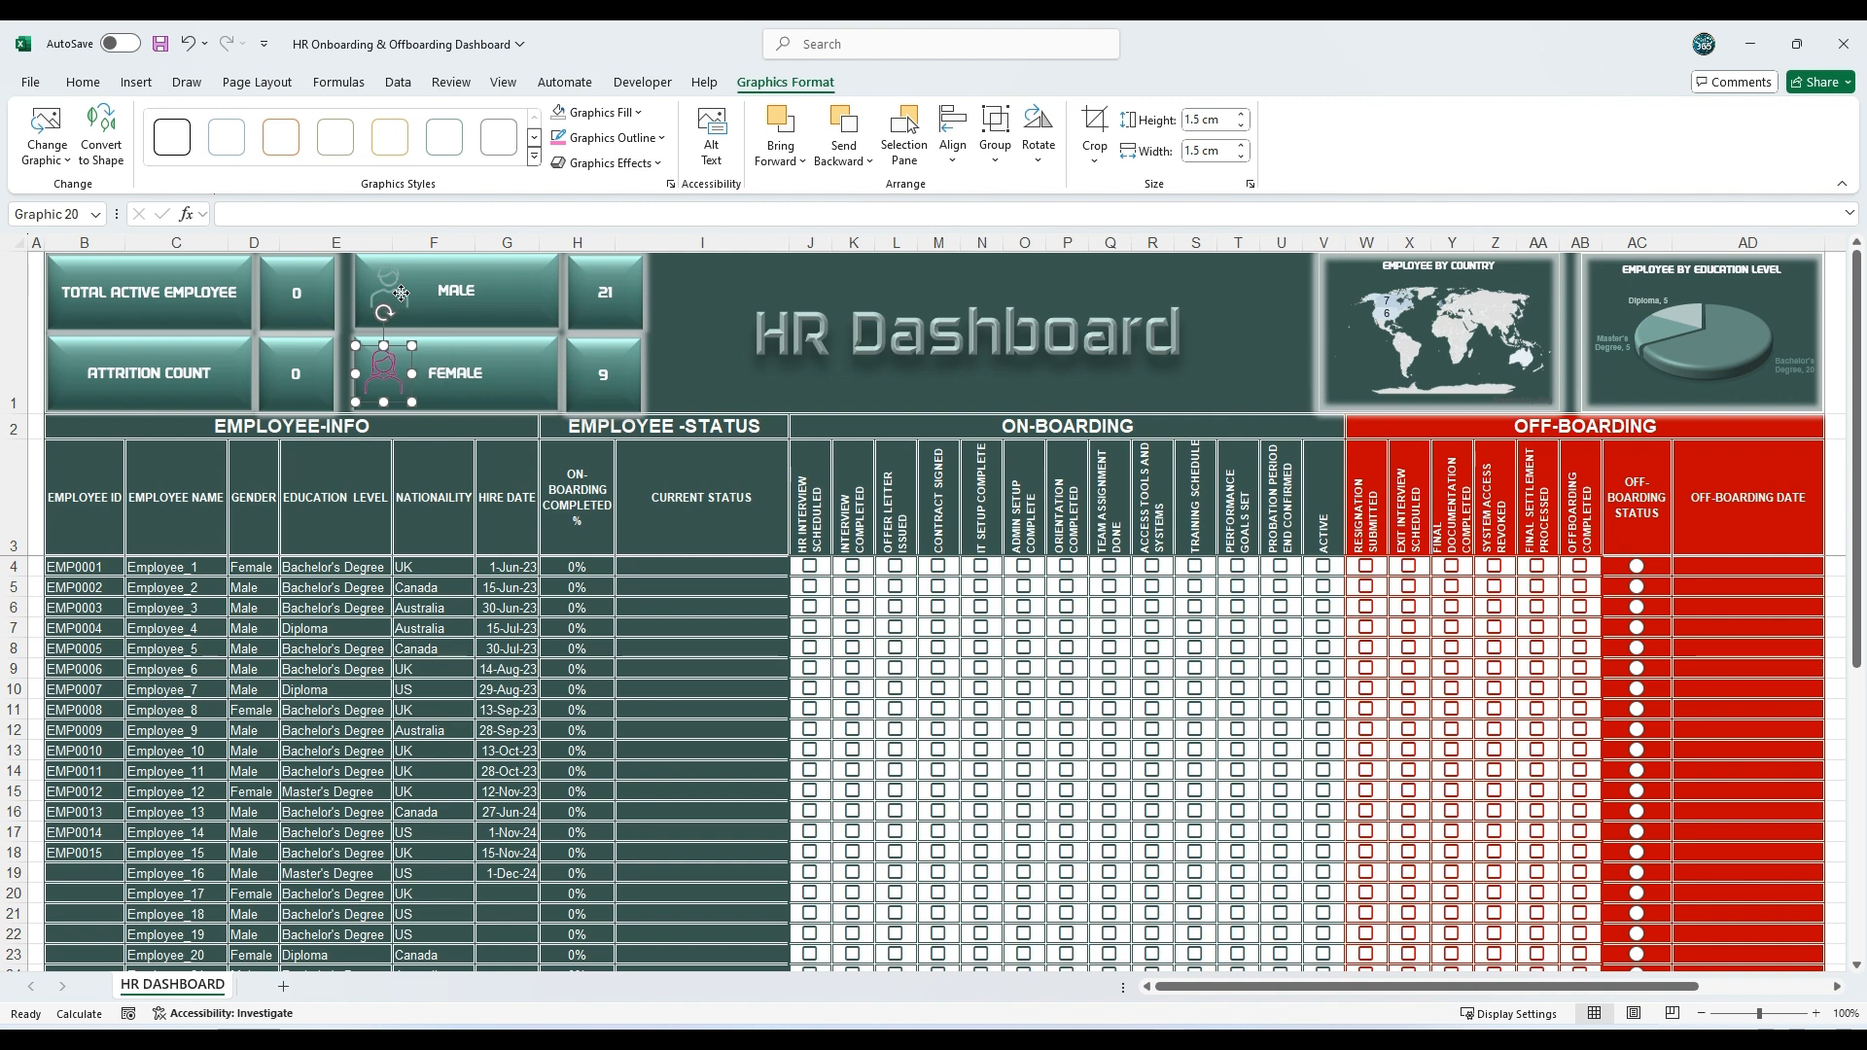
click(1245, 376)
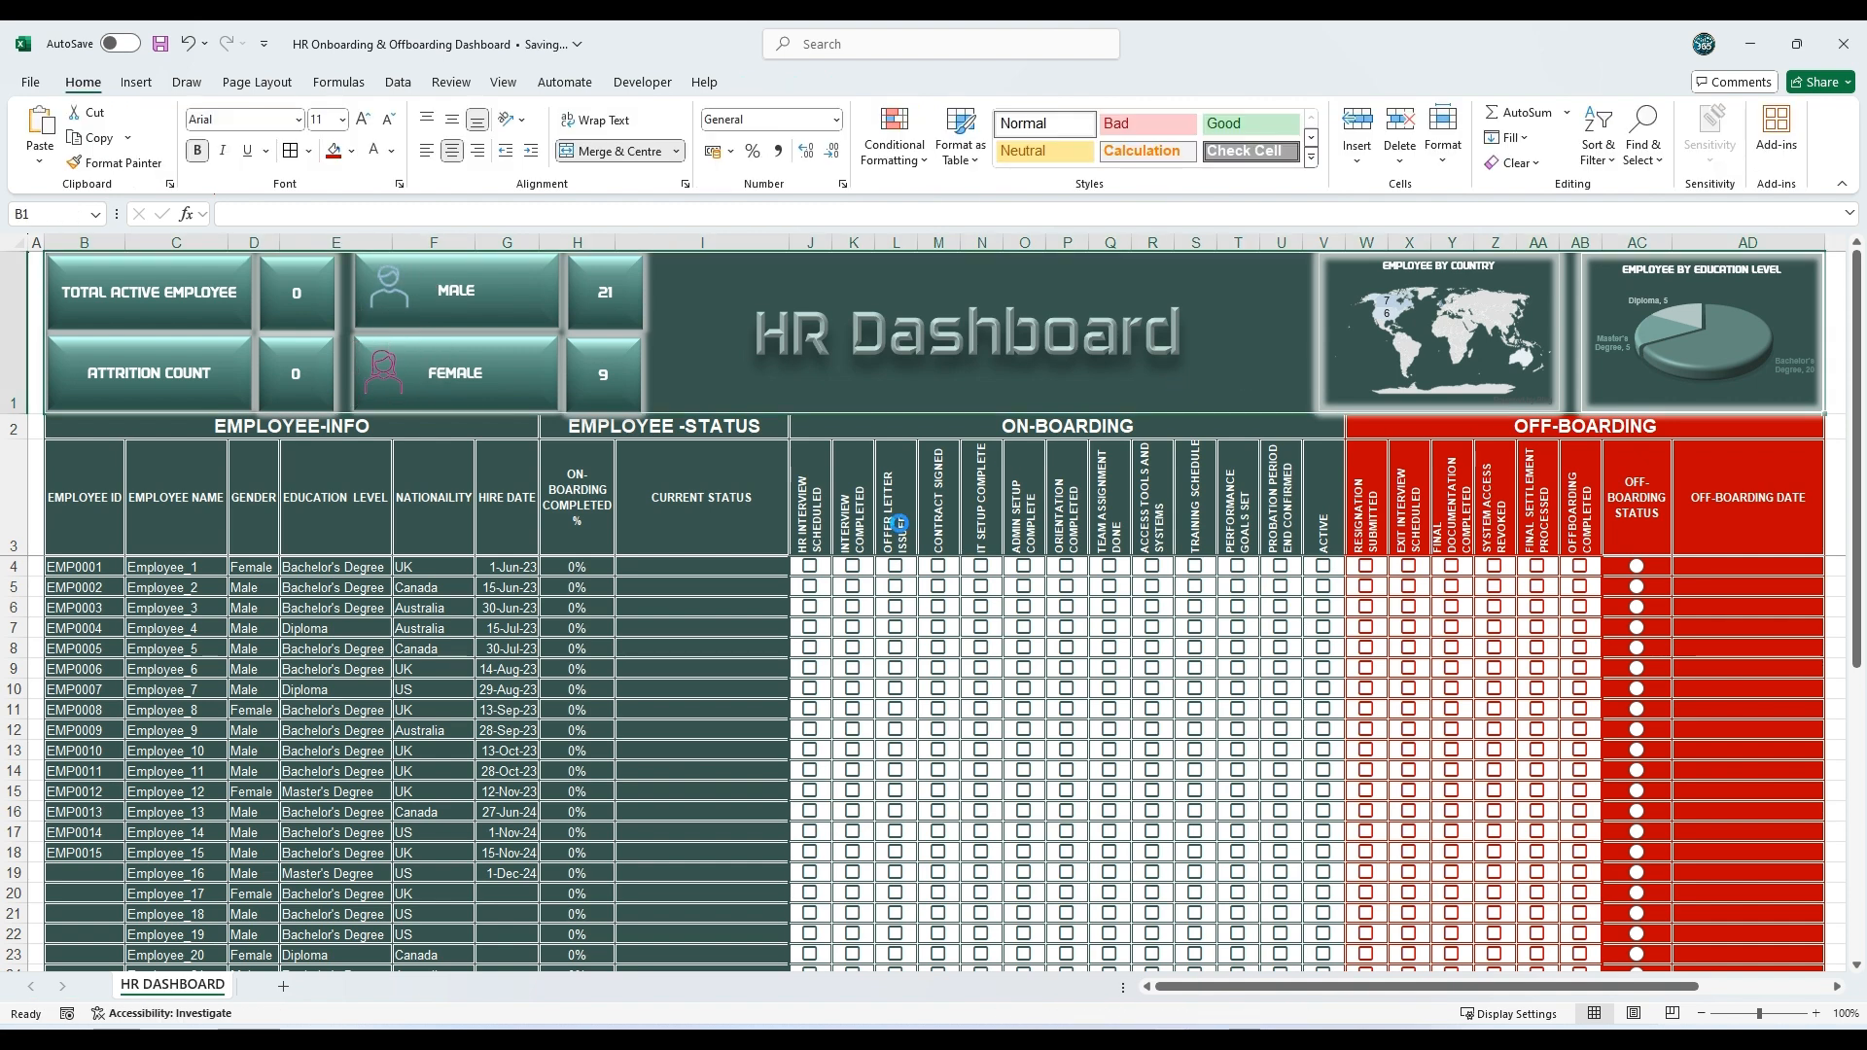
Step: Insert a new row at row 34, above the last blank row of the employee table
scroll(895, 671, down, 5)
scroll(895, 669, down, 4)
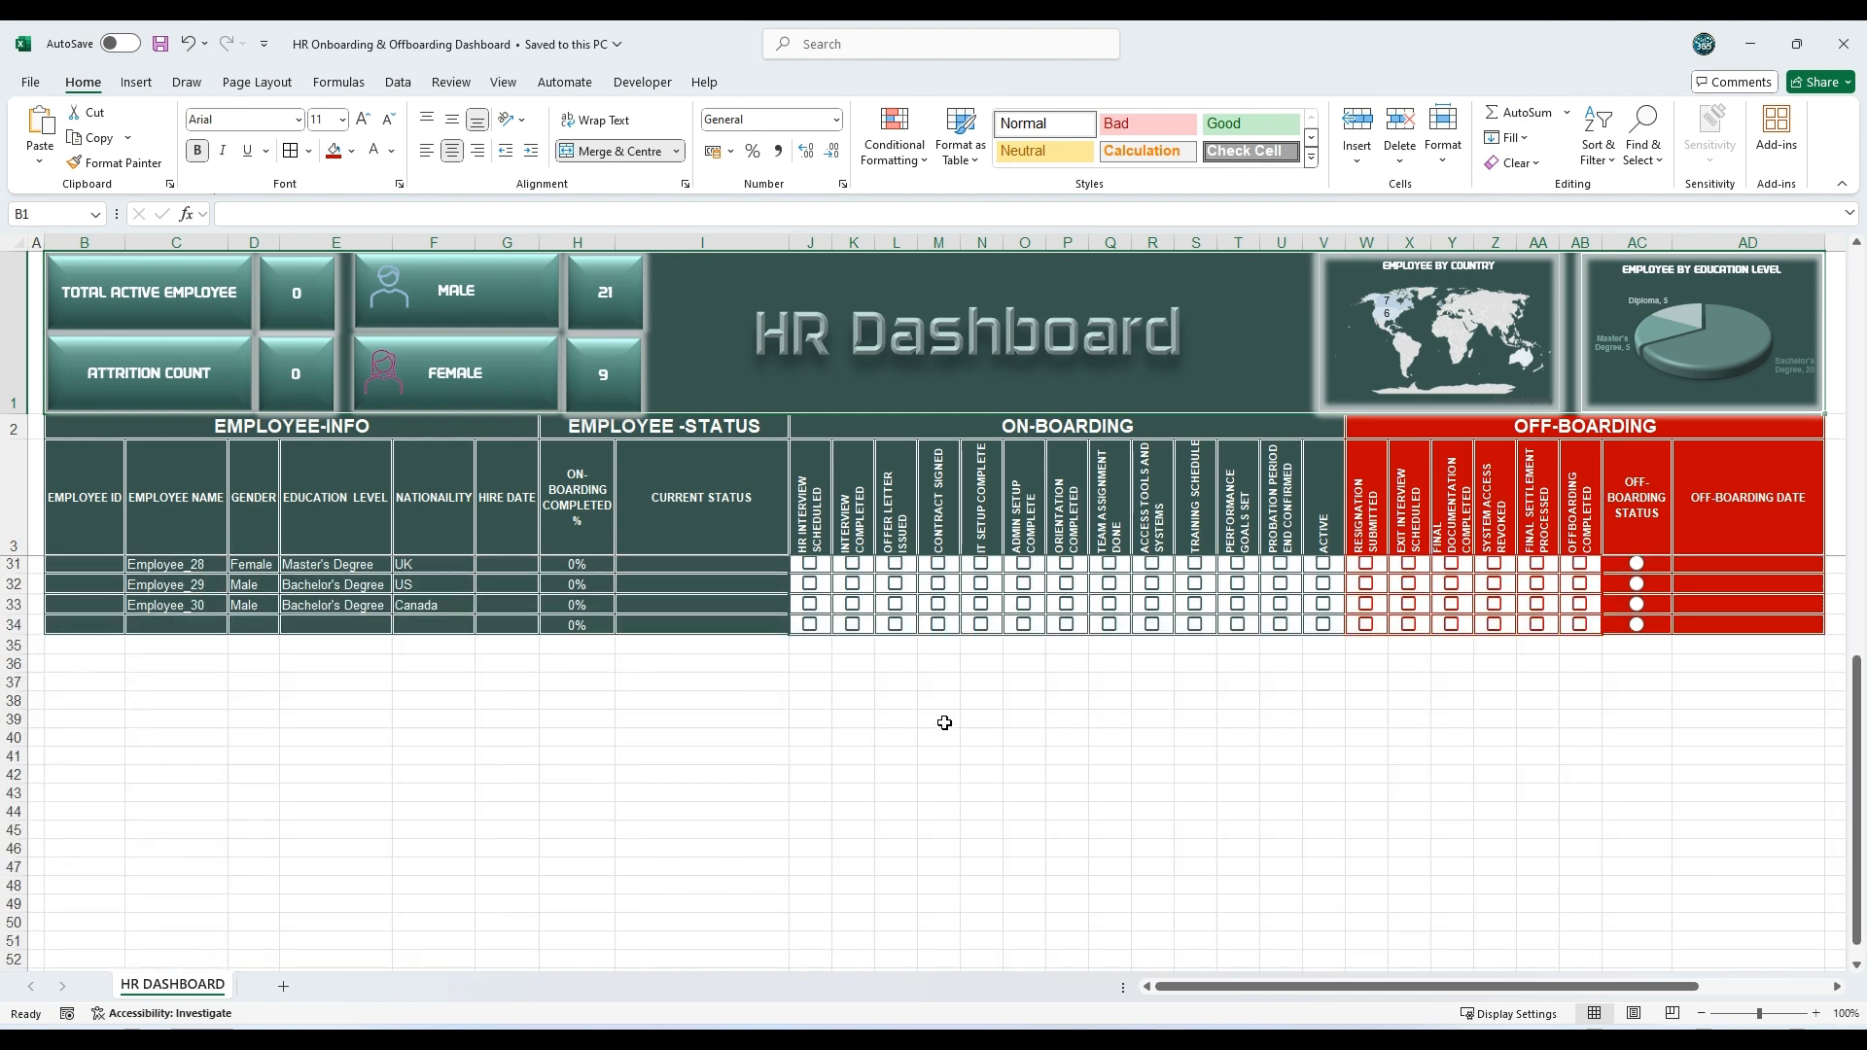
click(648, 775)
click(17, 626)
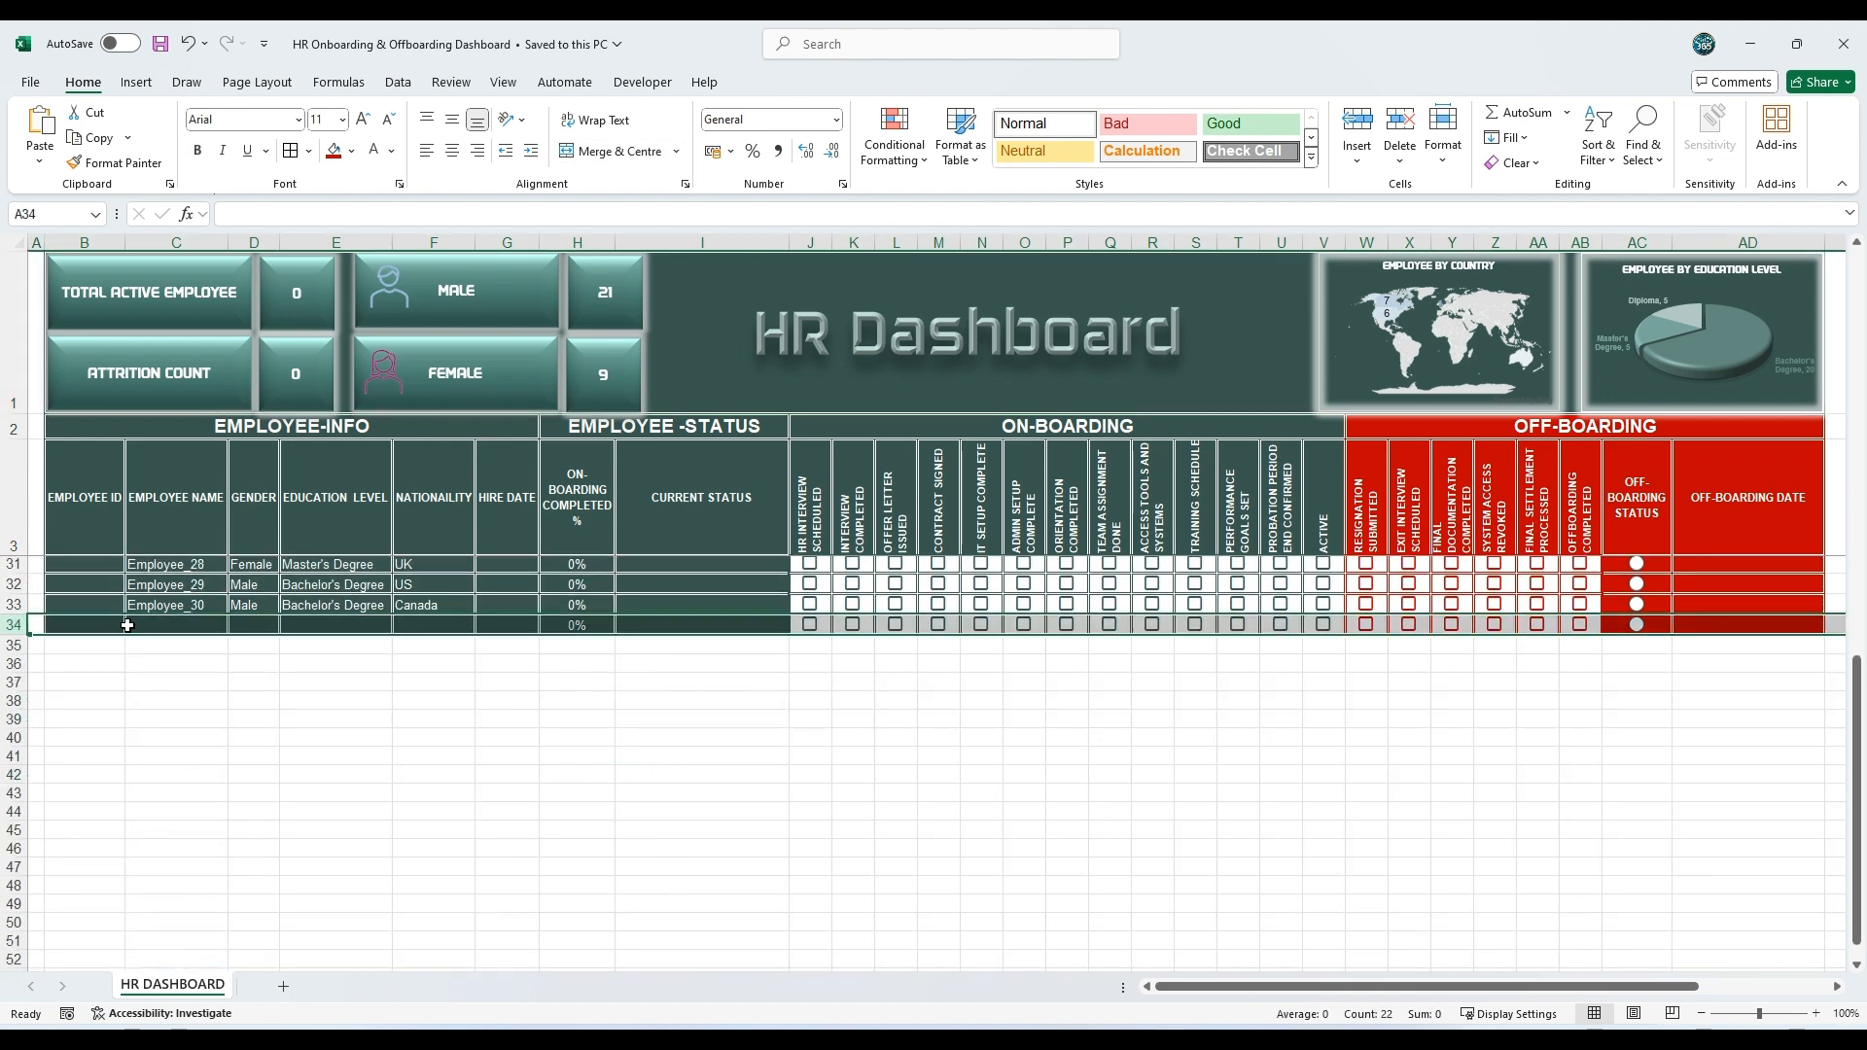
right_click(30, 627)
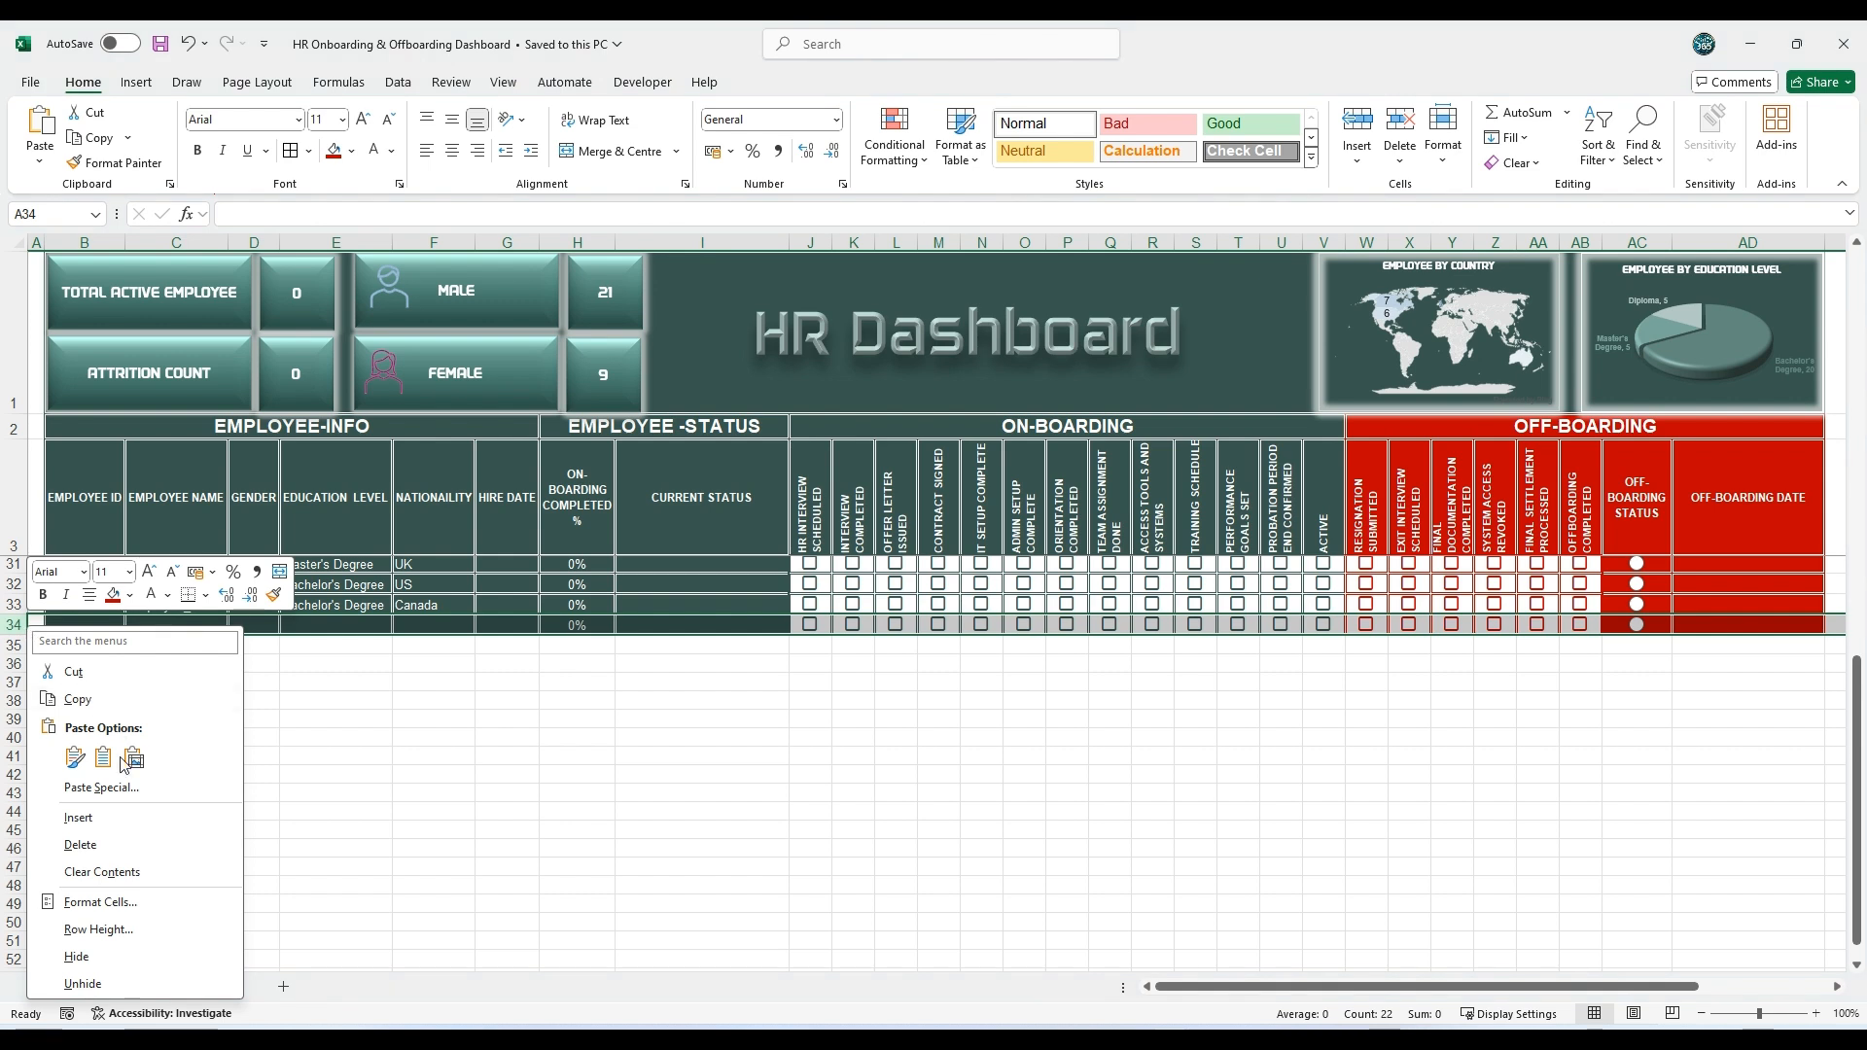
click(121, 820)
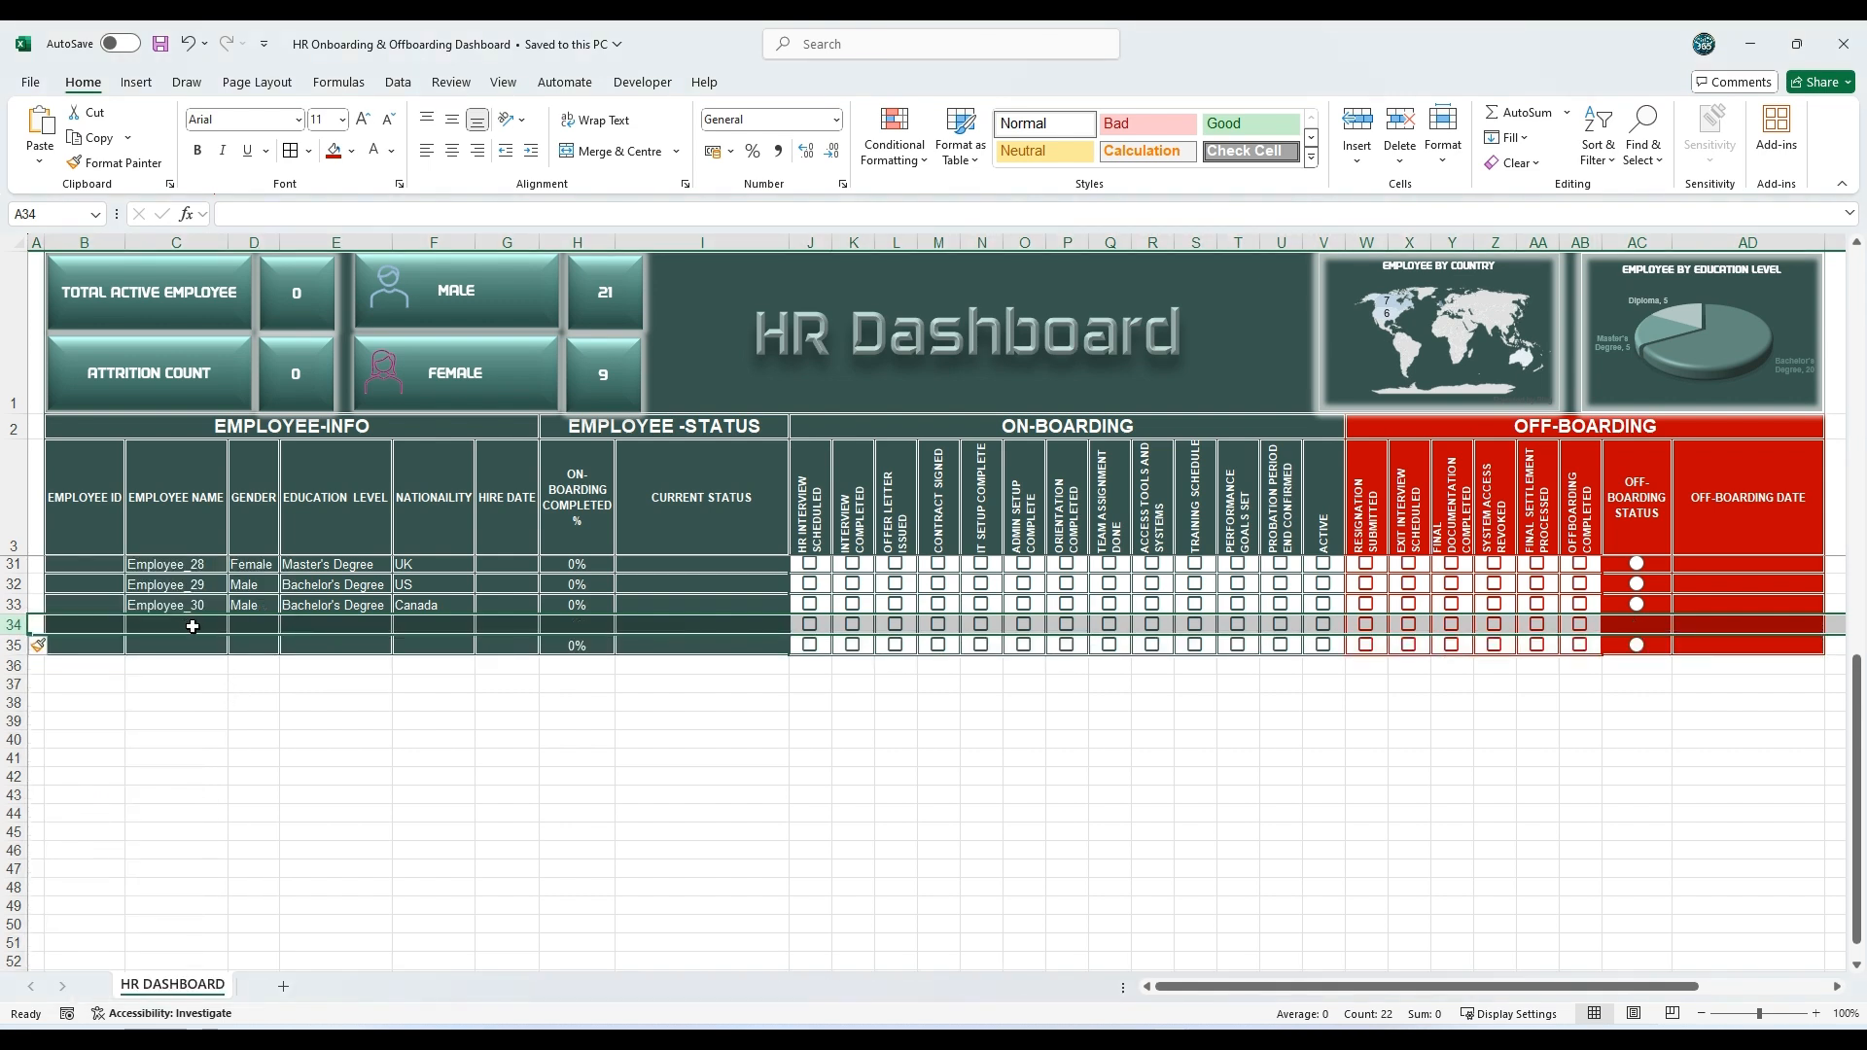
click(226, 689)
Step: Fill the completion percentage and current status formulas from H33:I33 into row 34, and the off-boarding status from AC33 into AC34
click(596, 605)
drag(596, 605, 790, 635)
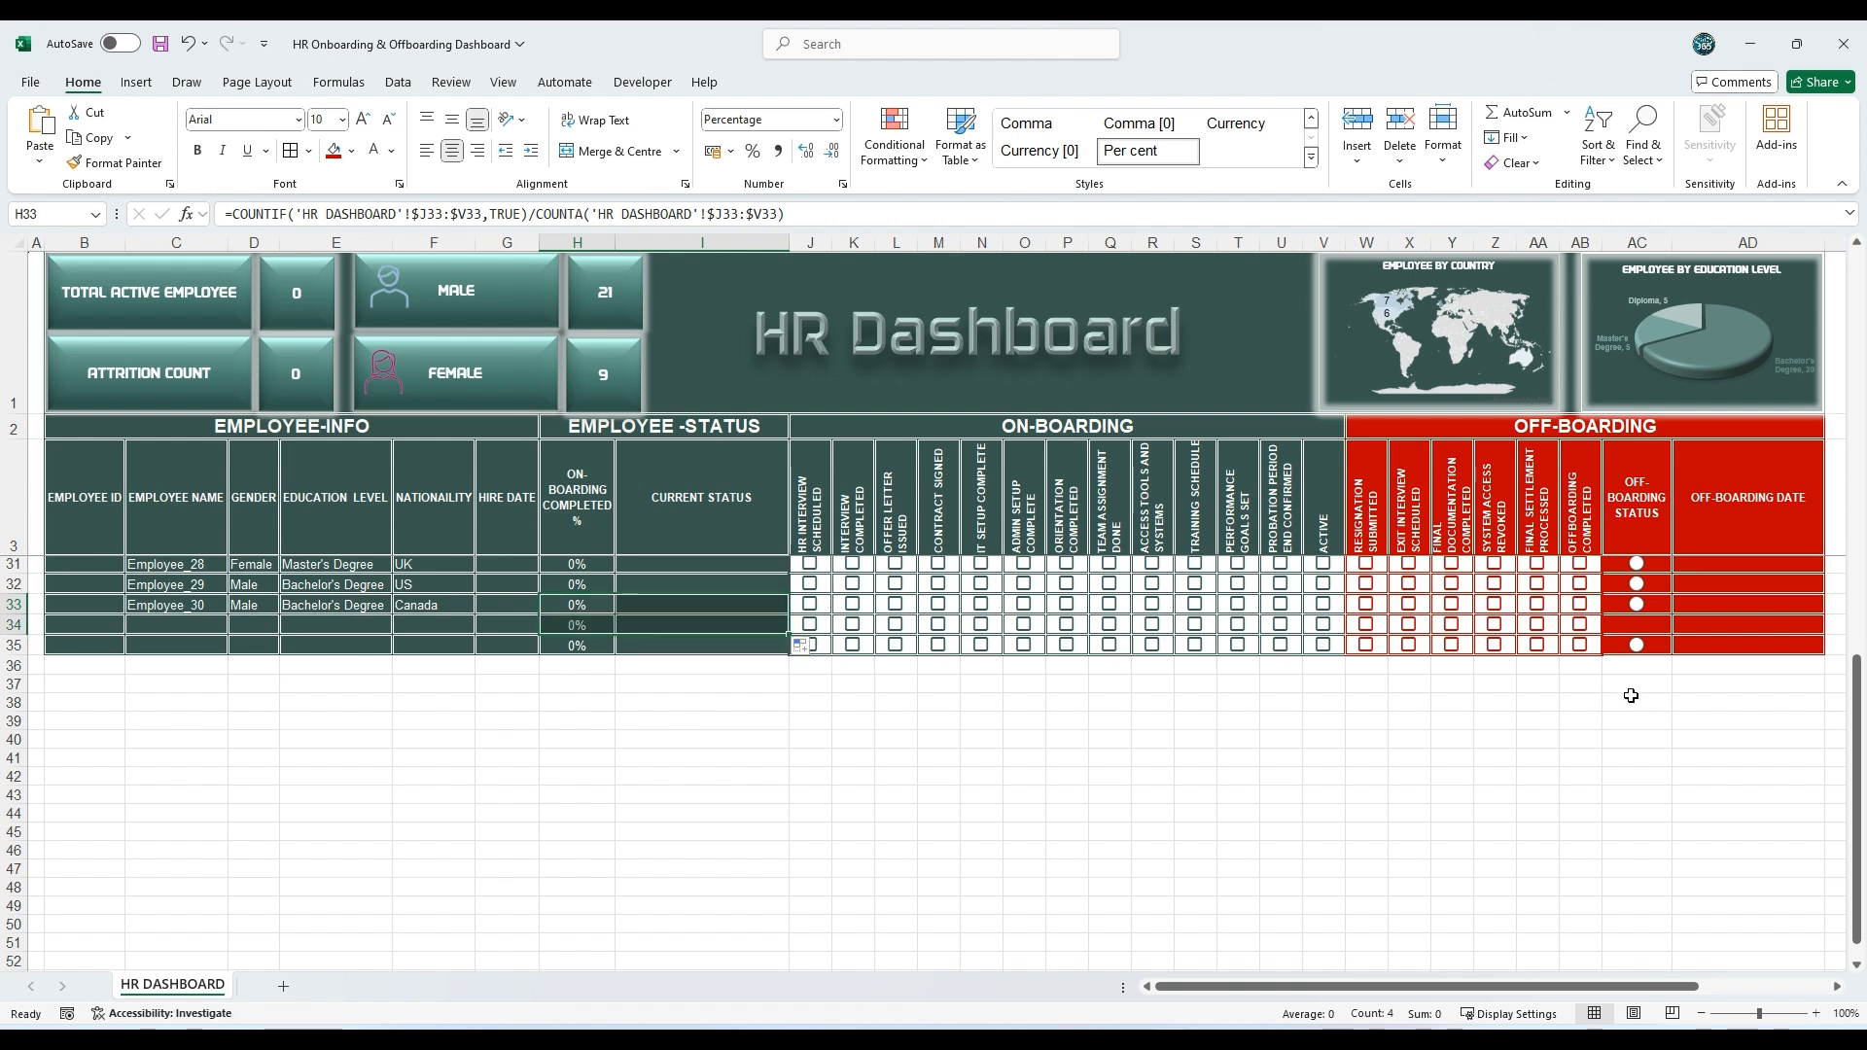
click(1634, 603)
drag(1672, 613, 1672, 634)
click(652, 627)
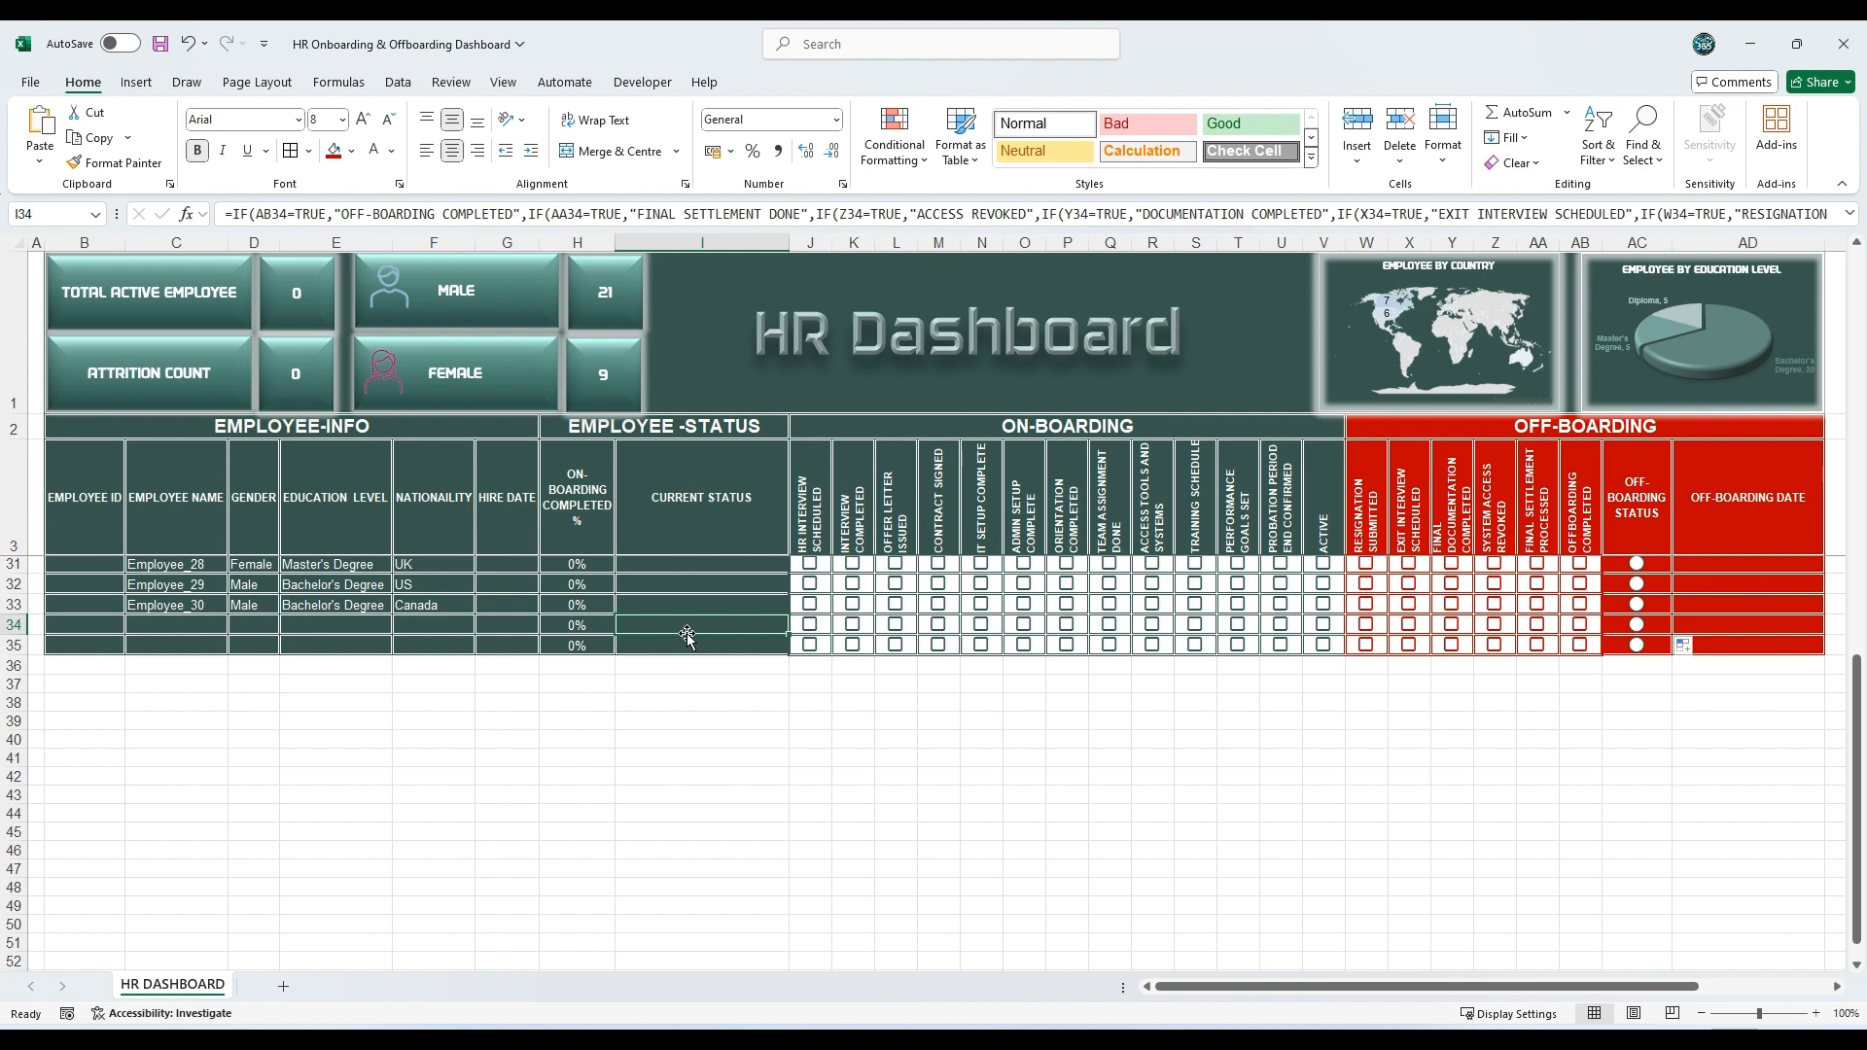
Step: Test the row 34 and 35 status formulas by ticking their HR Interview Scheduled checkboxes and clearing them again
click(811, 626)
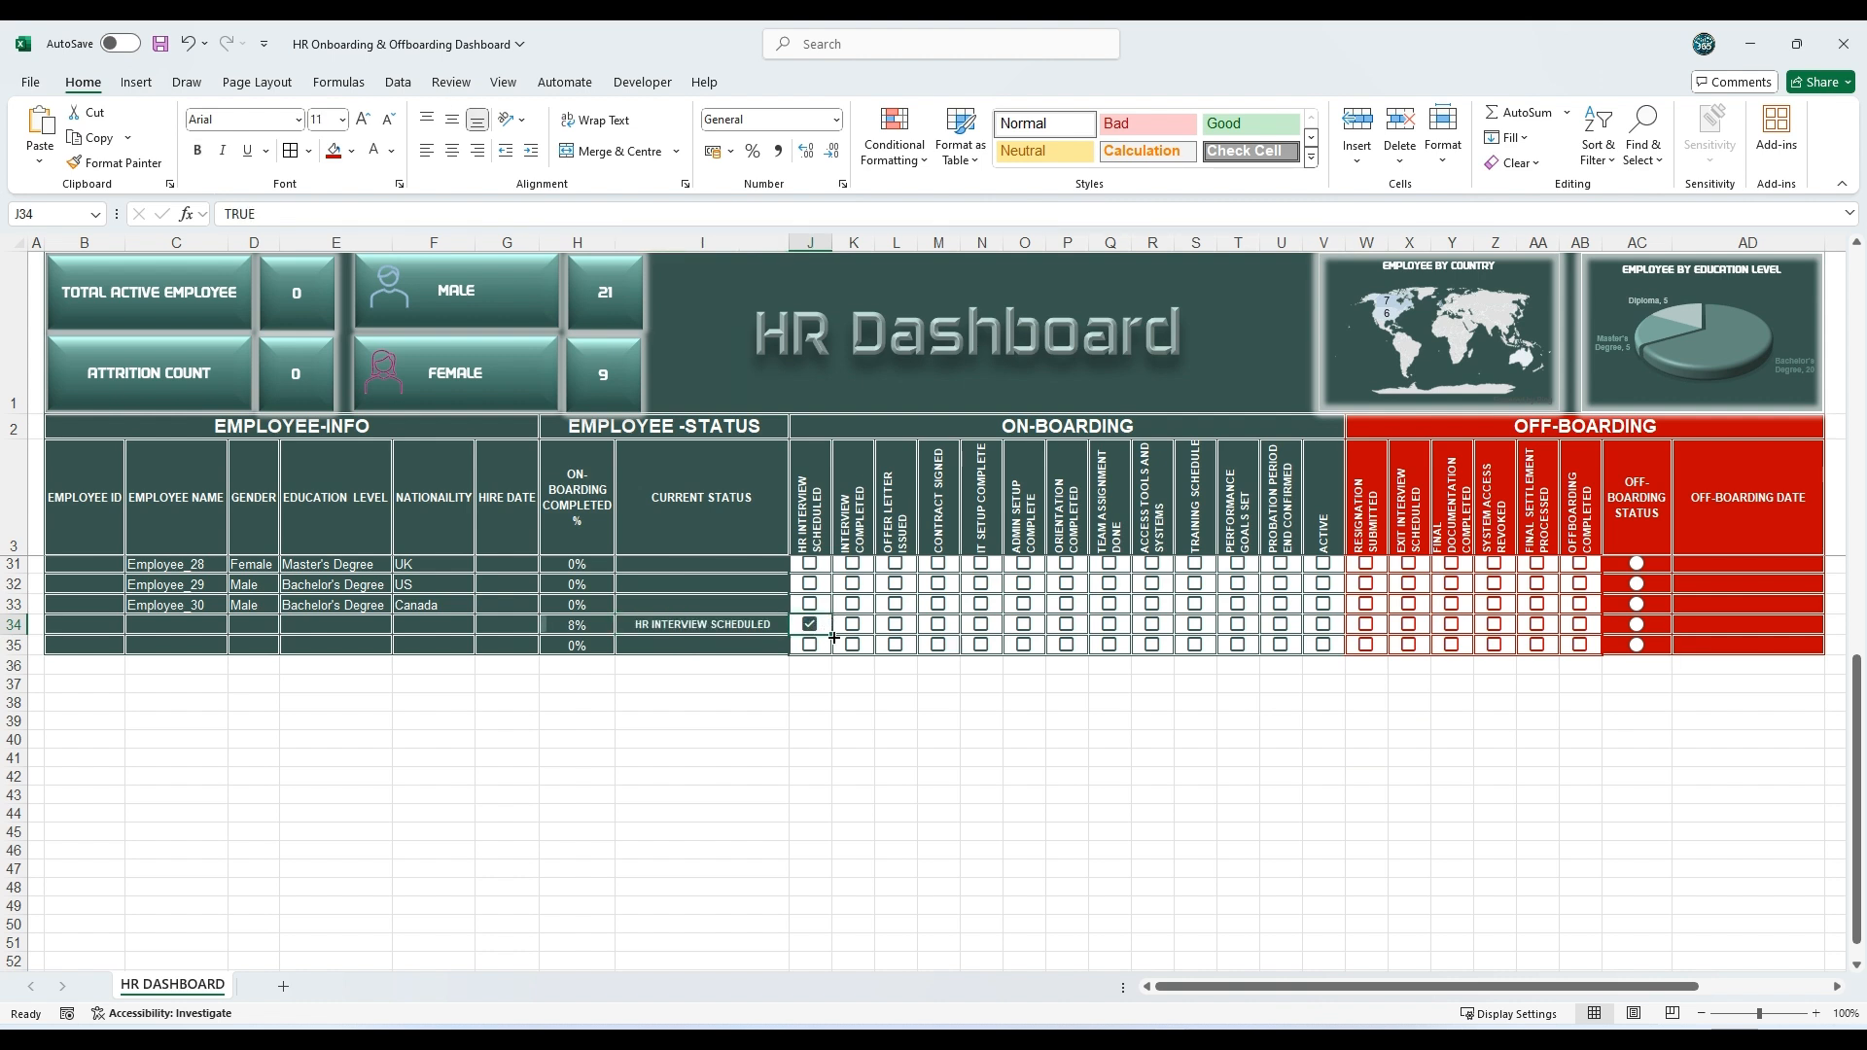
click(811, 646)
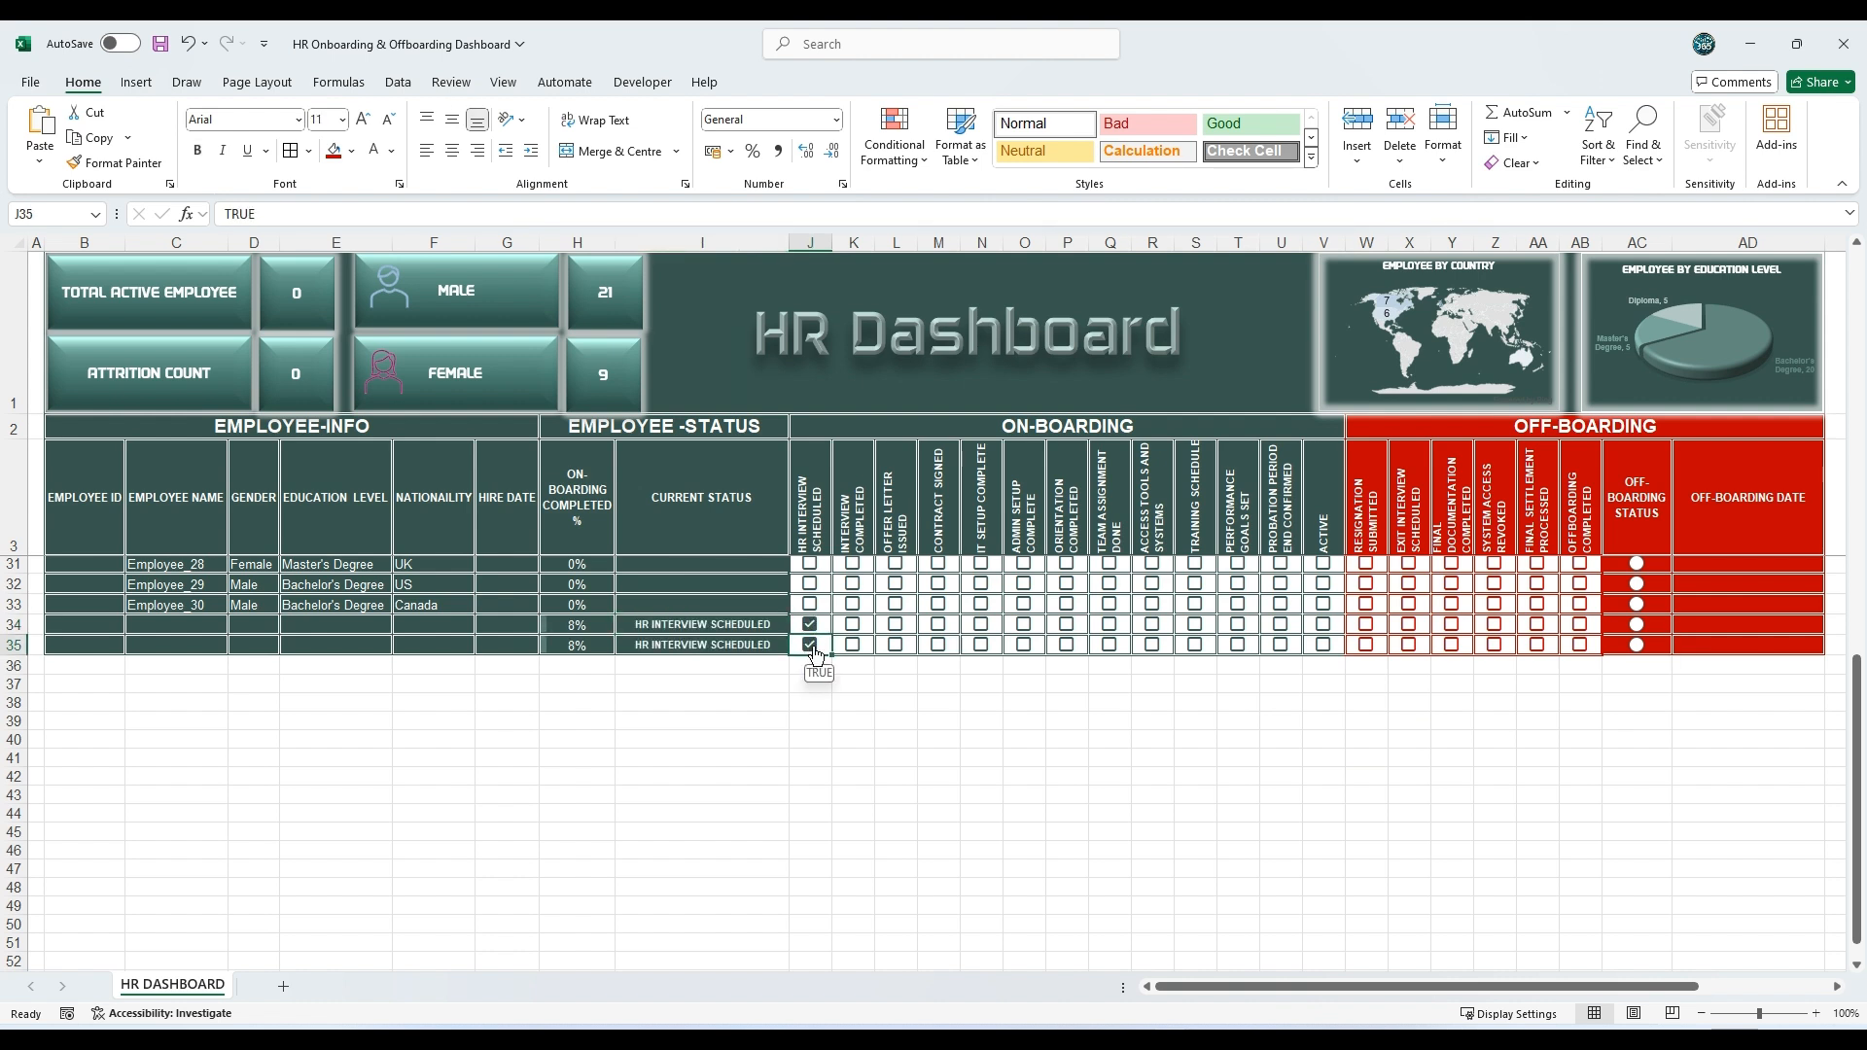
click(811, 626)
click(811, 646)
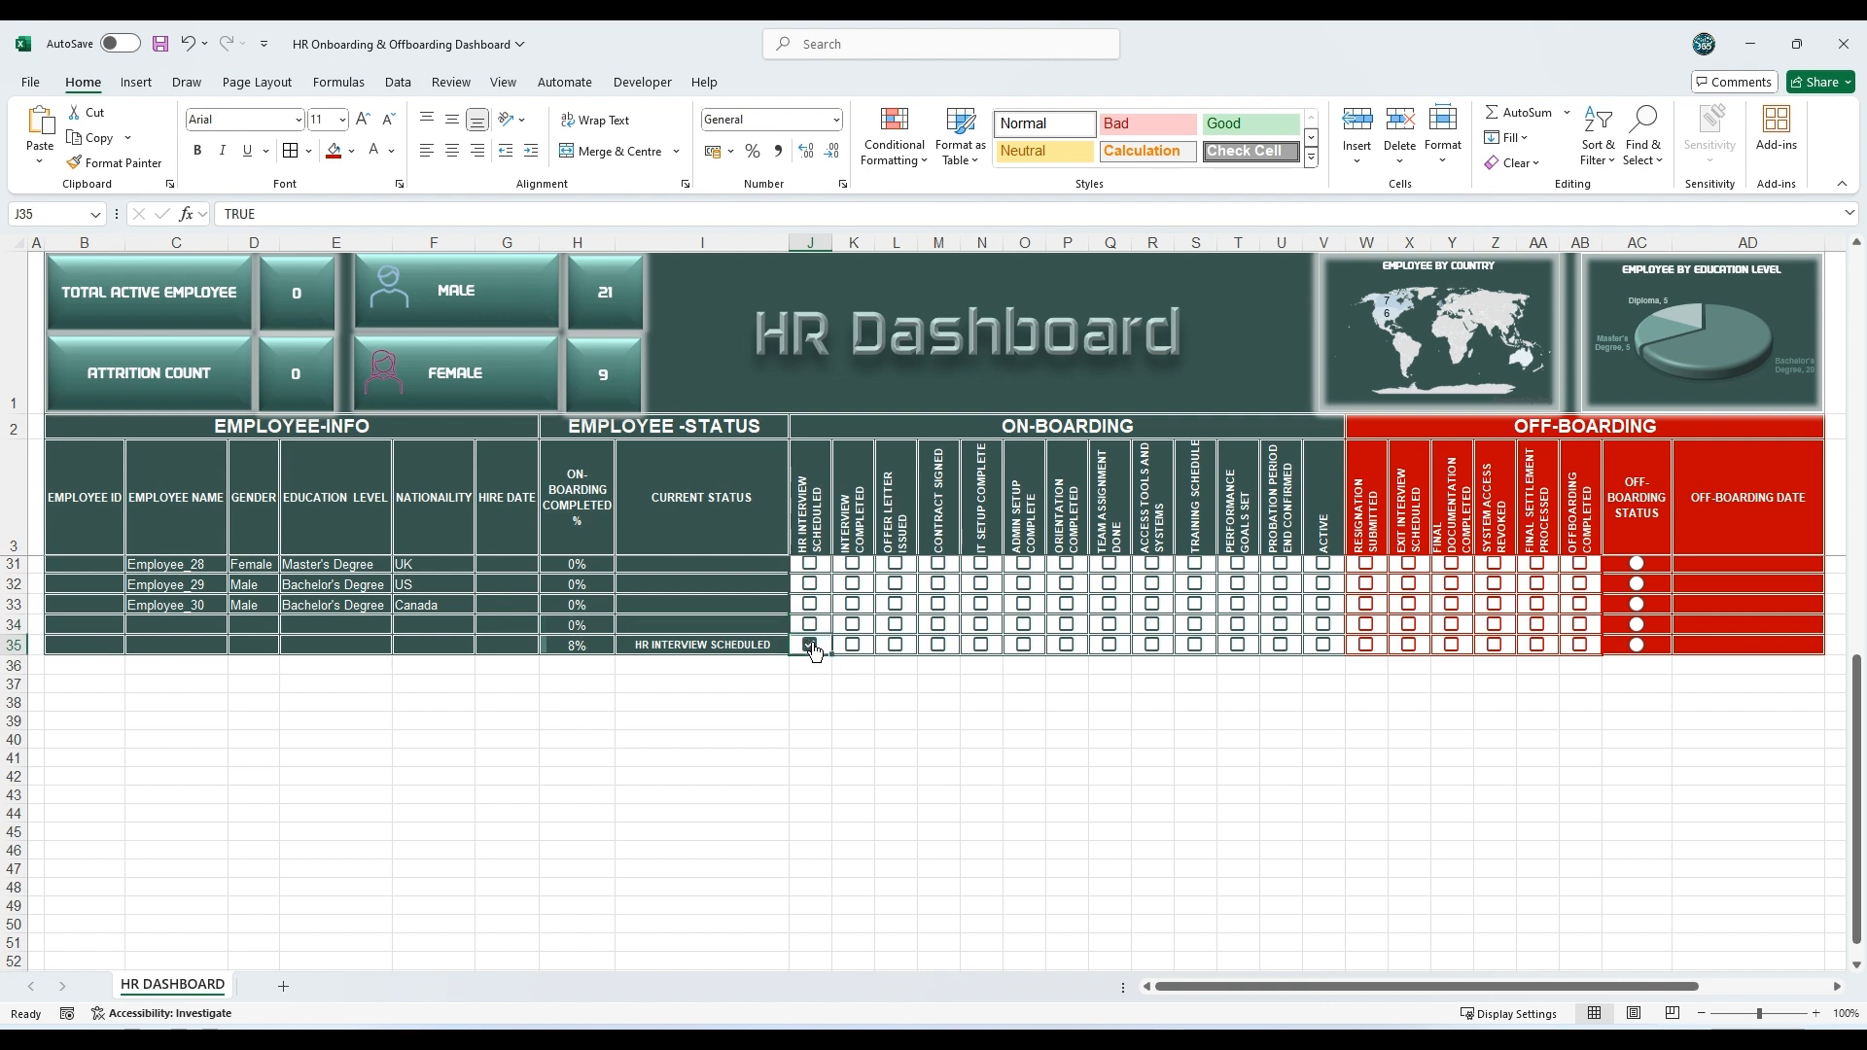
click(811, 646)
click(780, 742)
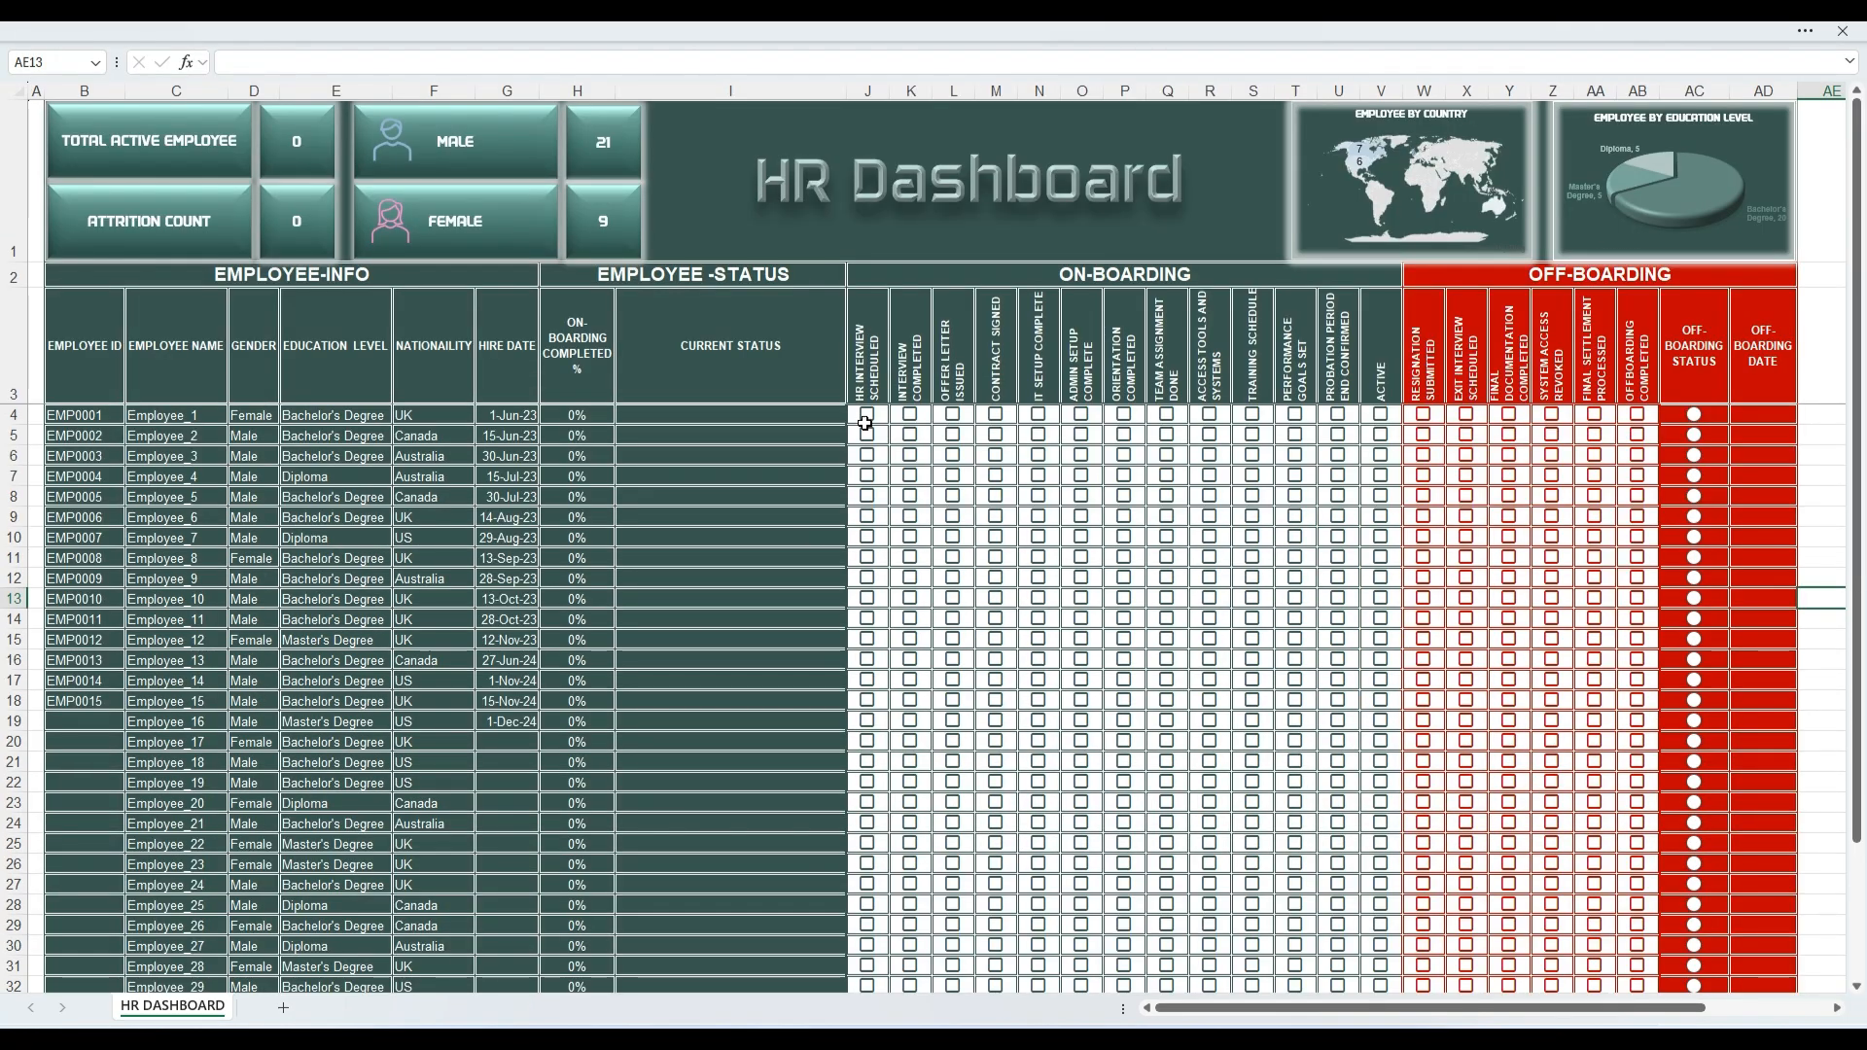
Step: Tick every on-boarding checkbox from HR Interview Scheduled through Active for rows 4 to 16
click(867, 415)
drag(889, 425, 1399, 666)
Step: Tick all off-boarding checkboxes in row 7 and enter 30-Dec-23 as its off-boarding date
click(1423, 476)
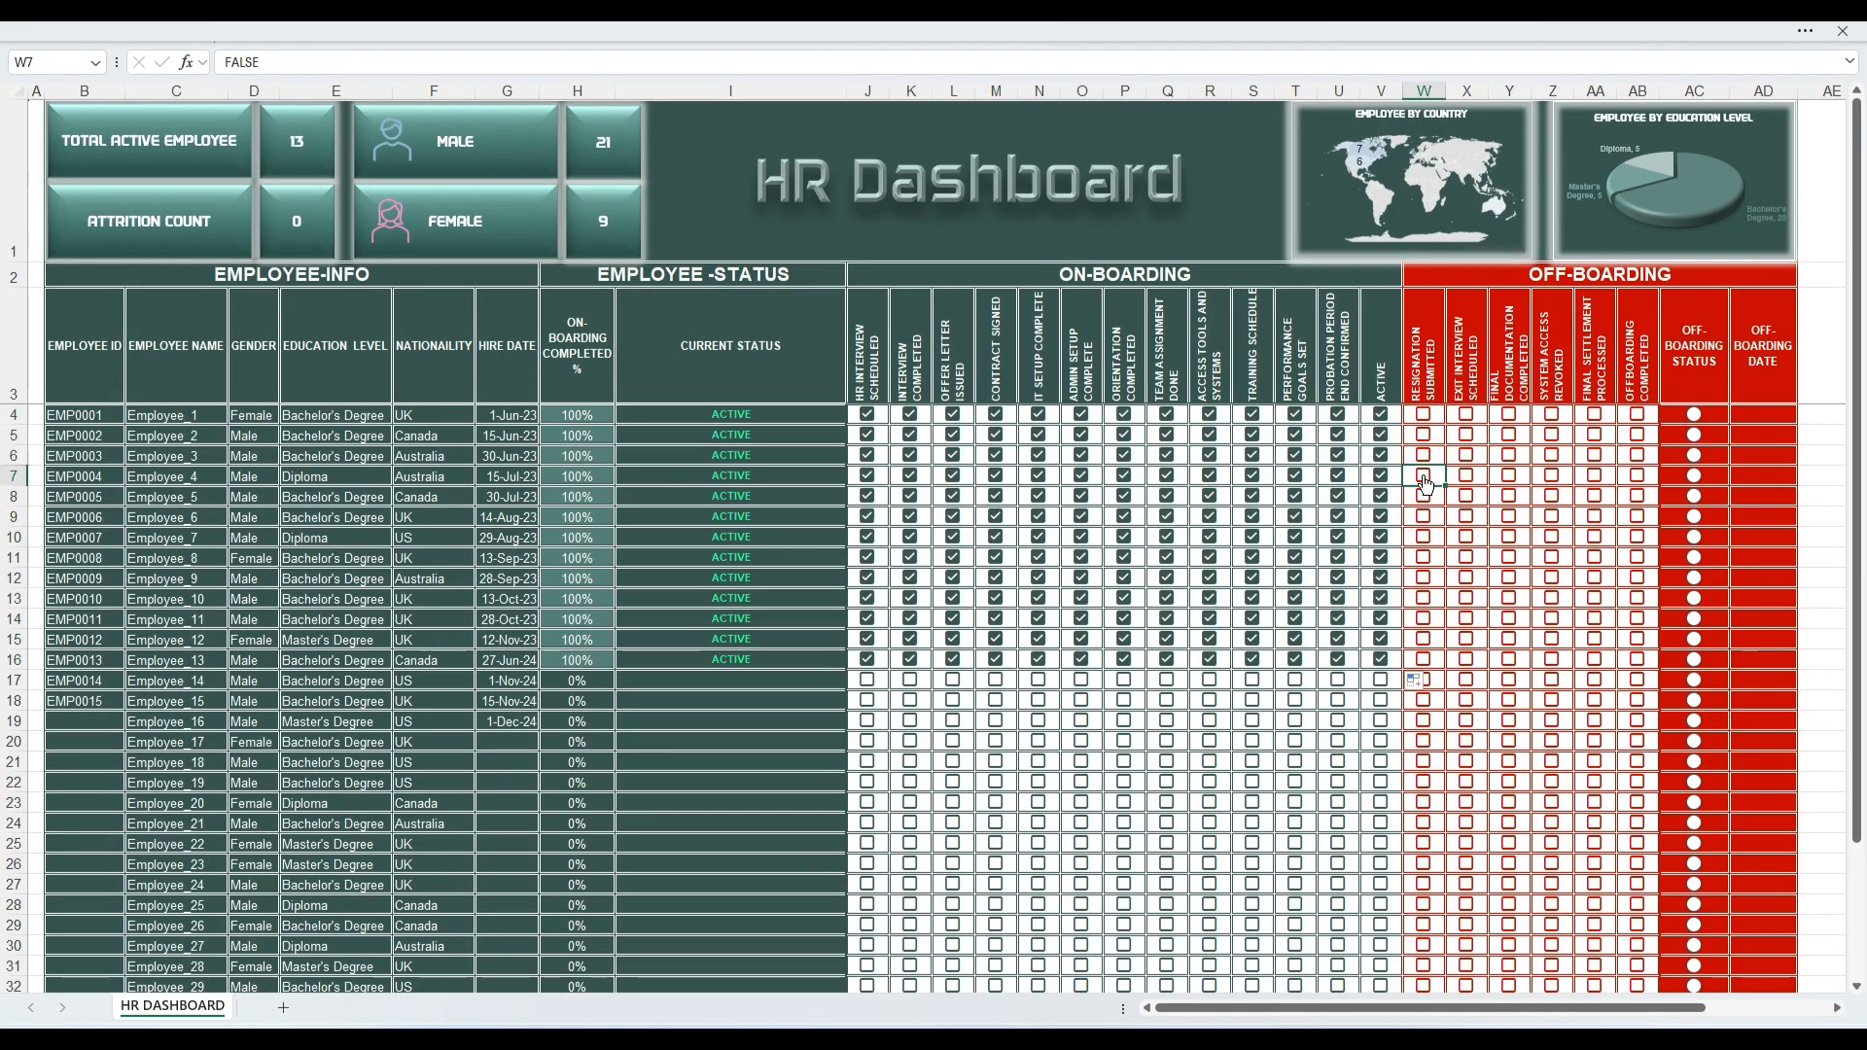
drag(1445, 486, 1644, 486)
click(1763, 476)
text(30-Dec-23)
key(Return)
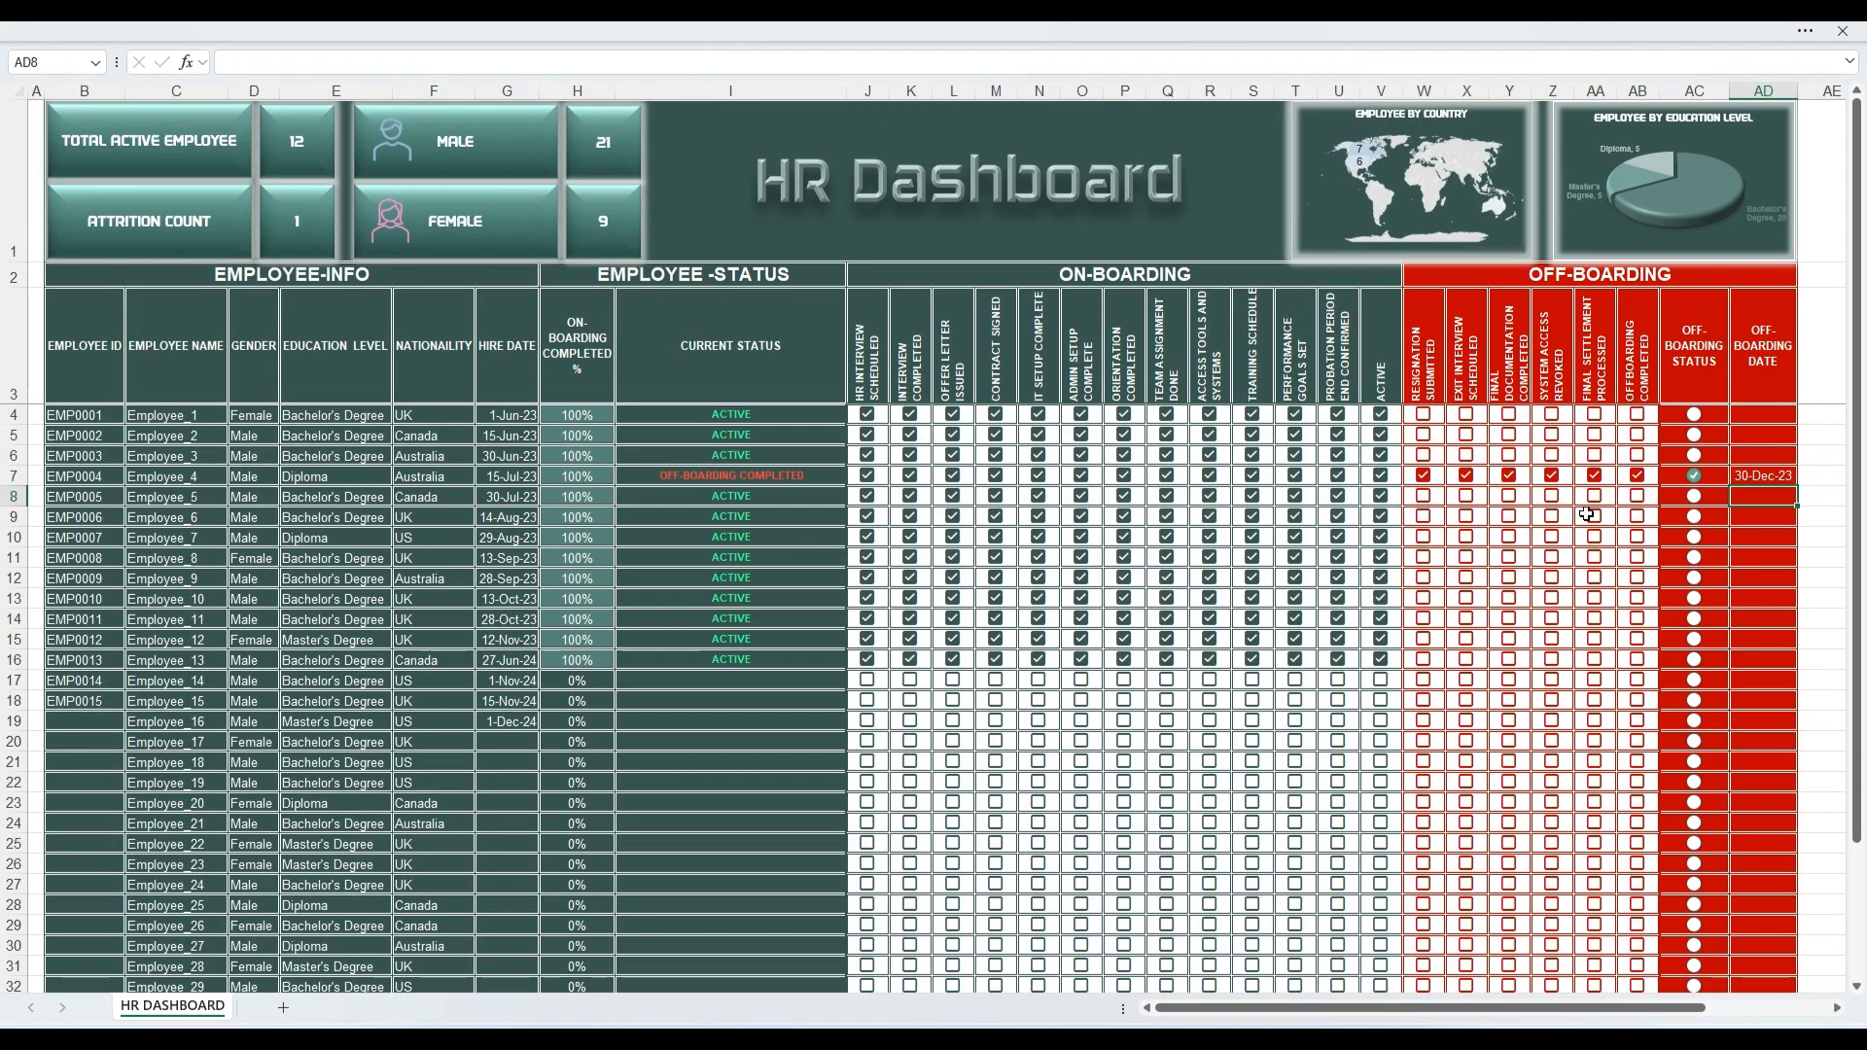
Step: Tick all off-boarding checkboxes in row 13 and enter 13-Oct-24 as its off-boarding date
click(1424, 599)
drag(1445, 609, 1643, 608)
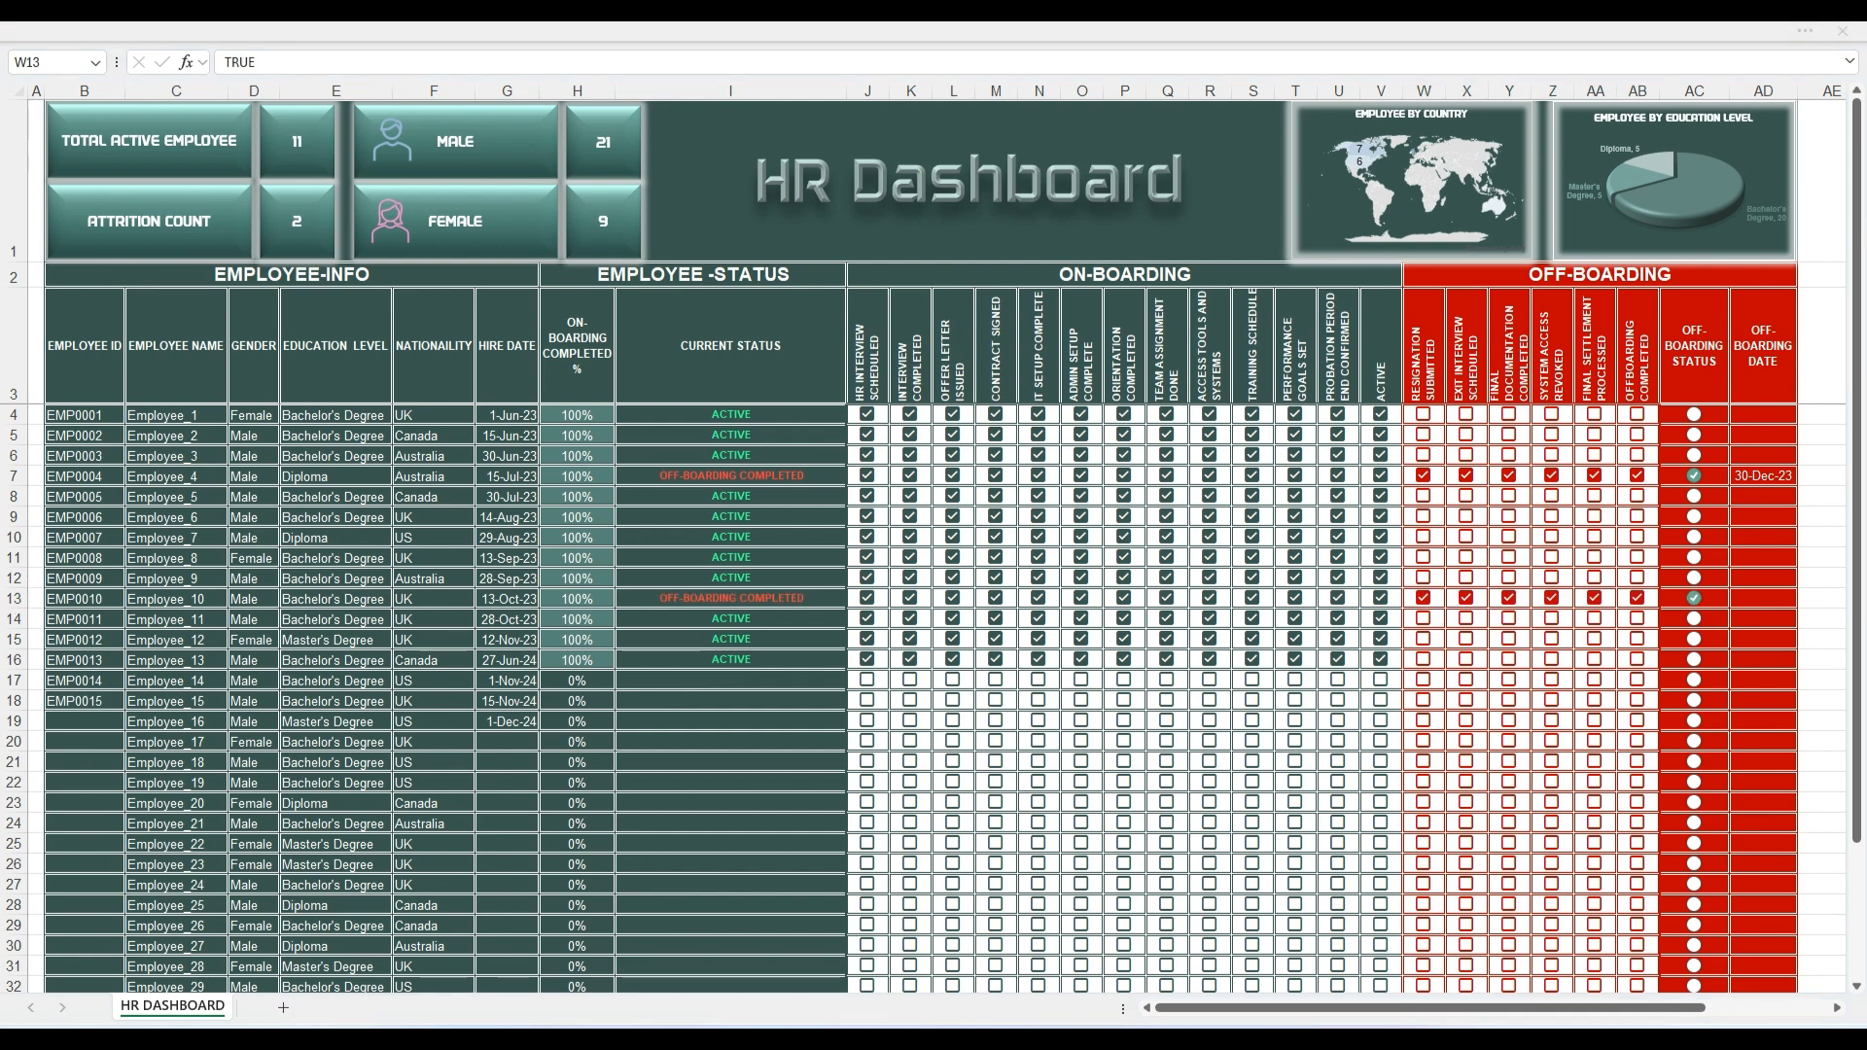
click(1763, 598)
text(13-Oct-24)
key(Return)
Step: Tick the on-boarding checkboxes through Orientation Completed in row 17 and through Admin Setup Complete in row 18
click(867, 680)
drag(888, 690, 1126, 693)
click(867, 700)
drag(888, 710, 1104, 711)
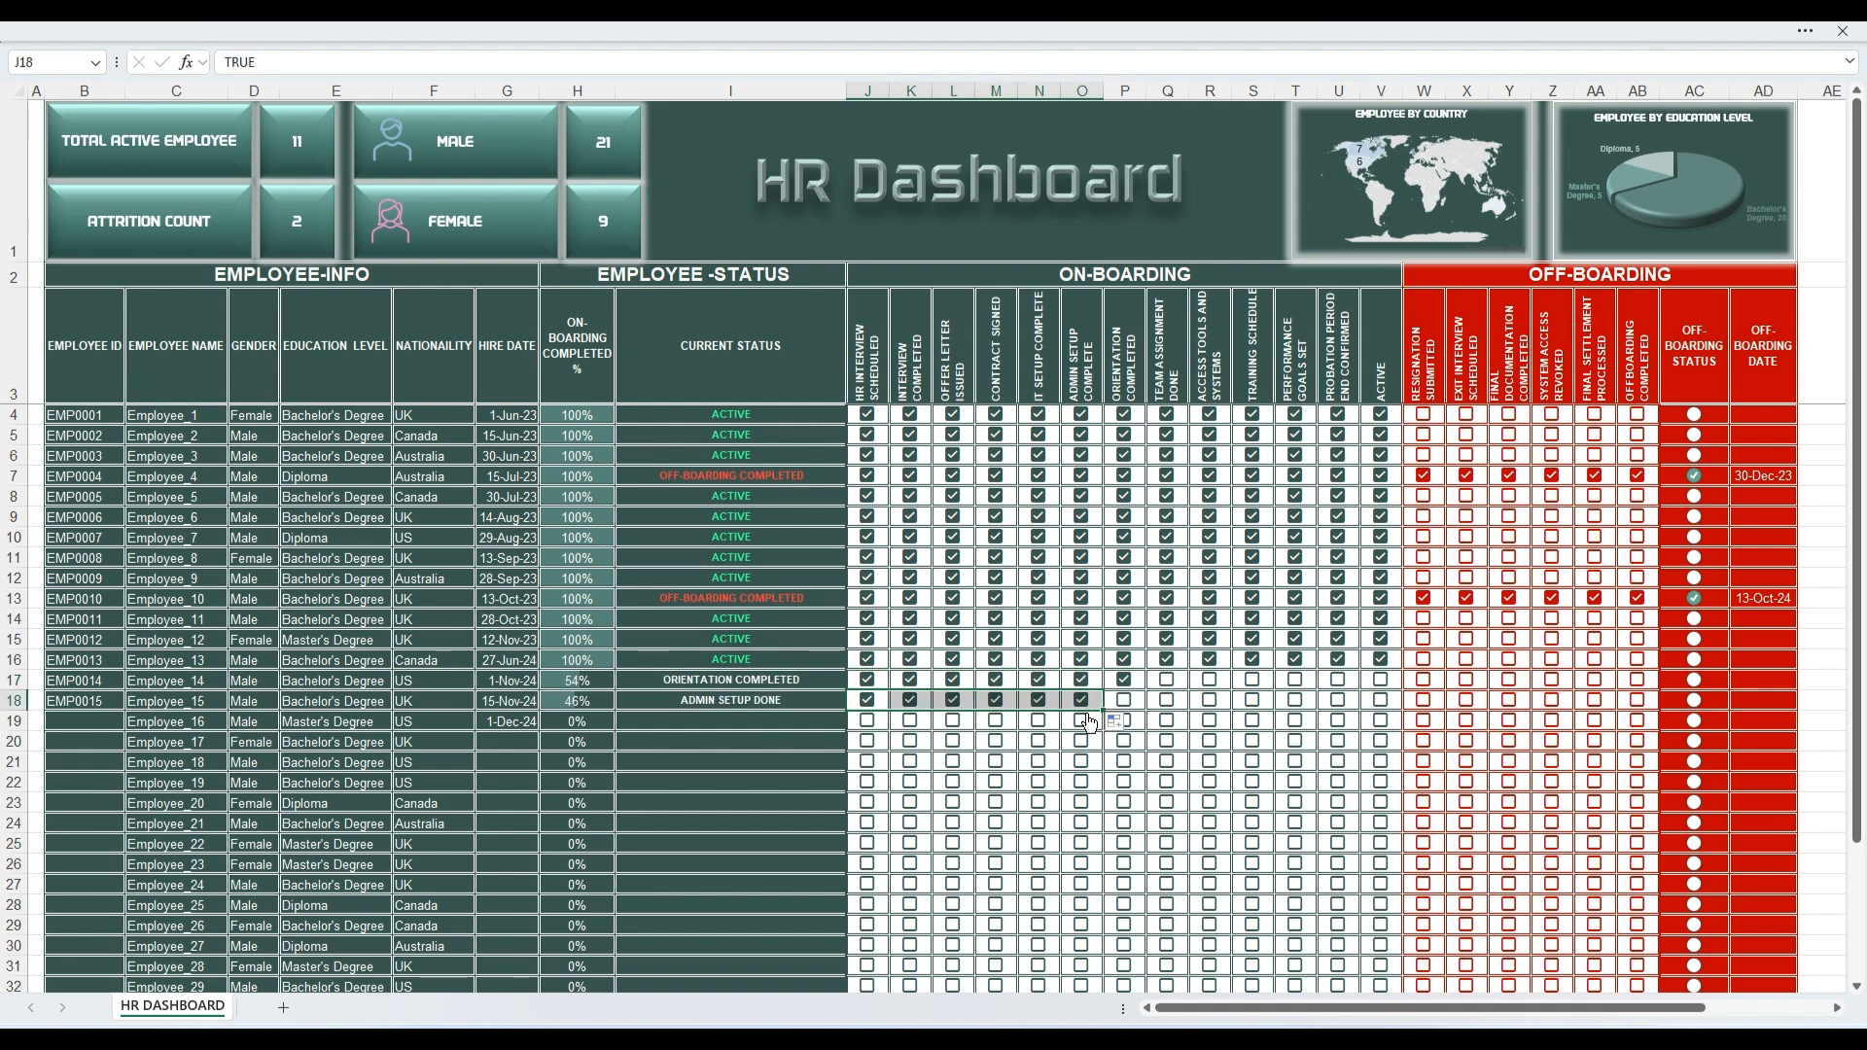
click(1115, 722)
click(1340, 767)
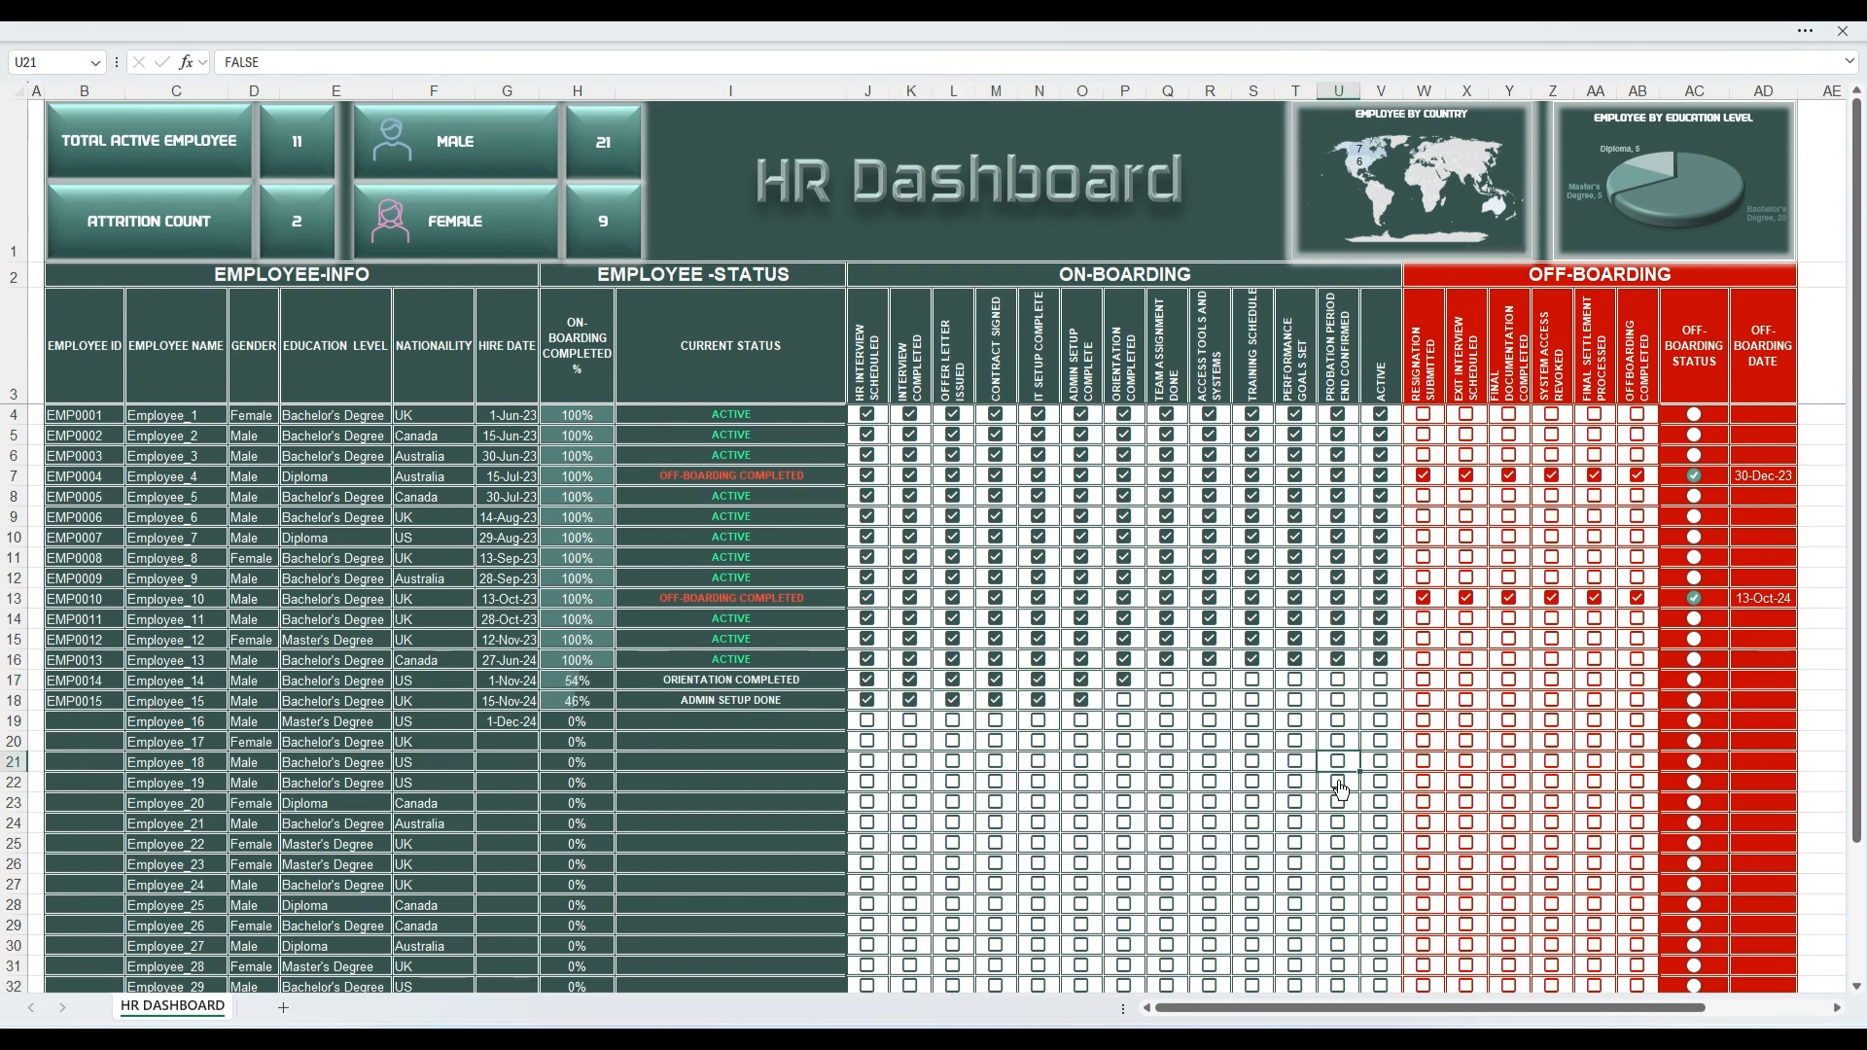
Step: Tick on-boarding checkboxes through Contract Signed for rows 19–21, Offer Letter Issued for rows 22–29 and Interview Completed for rows 30–32
drag(856, 701, 1039, 720)
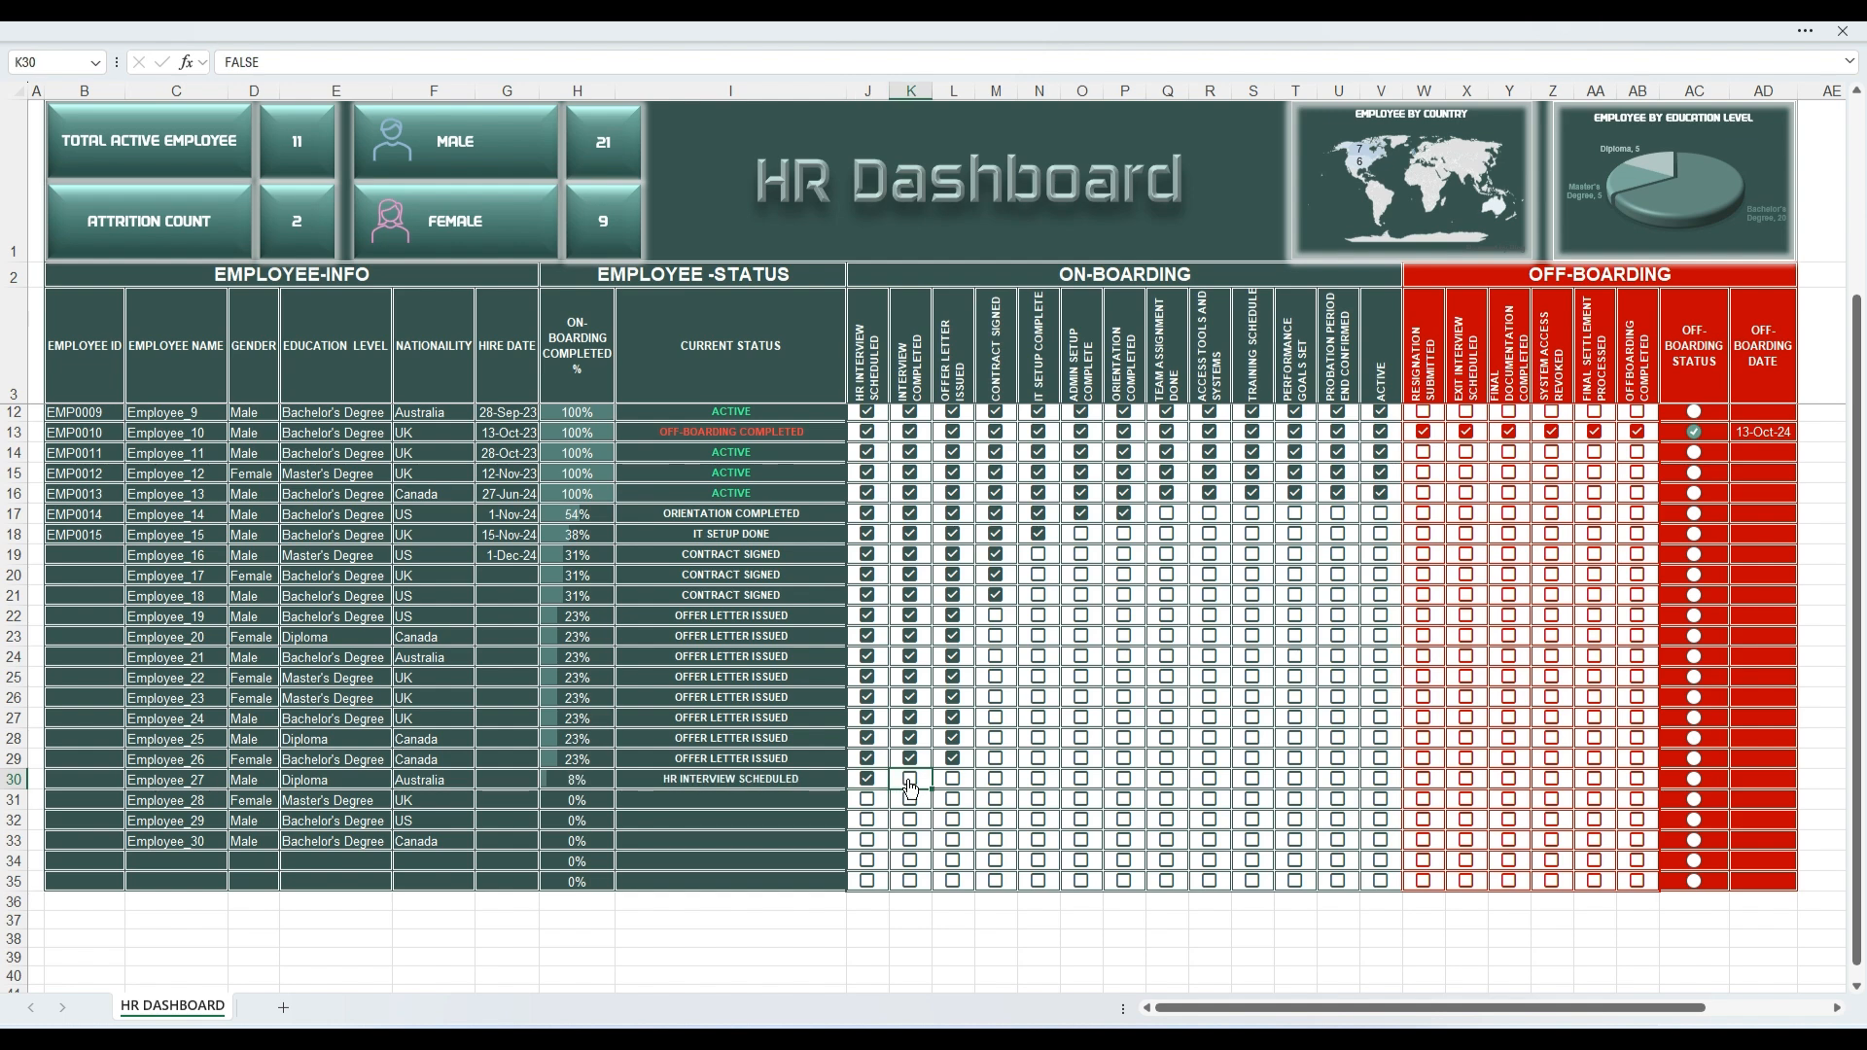
click(911, 779)
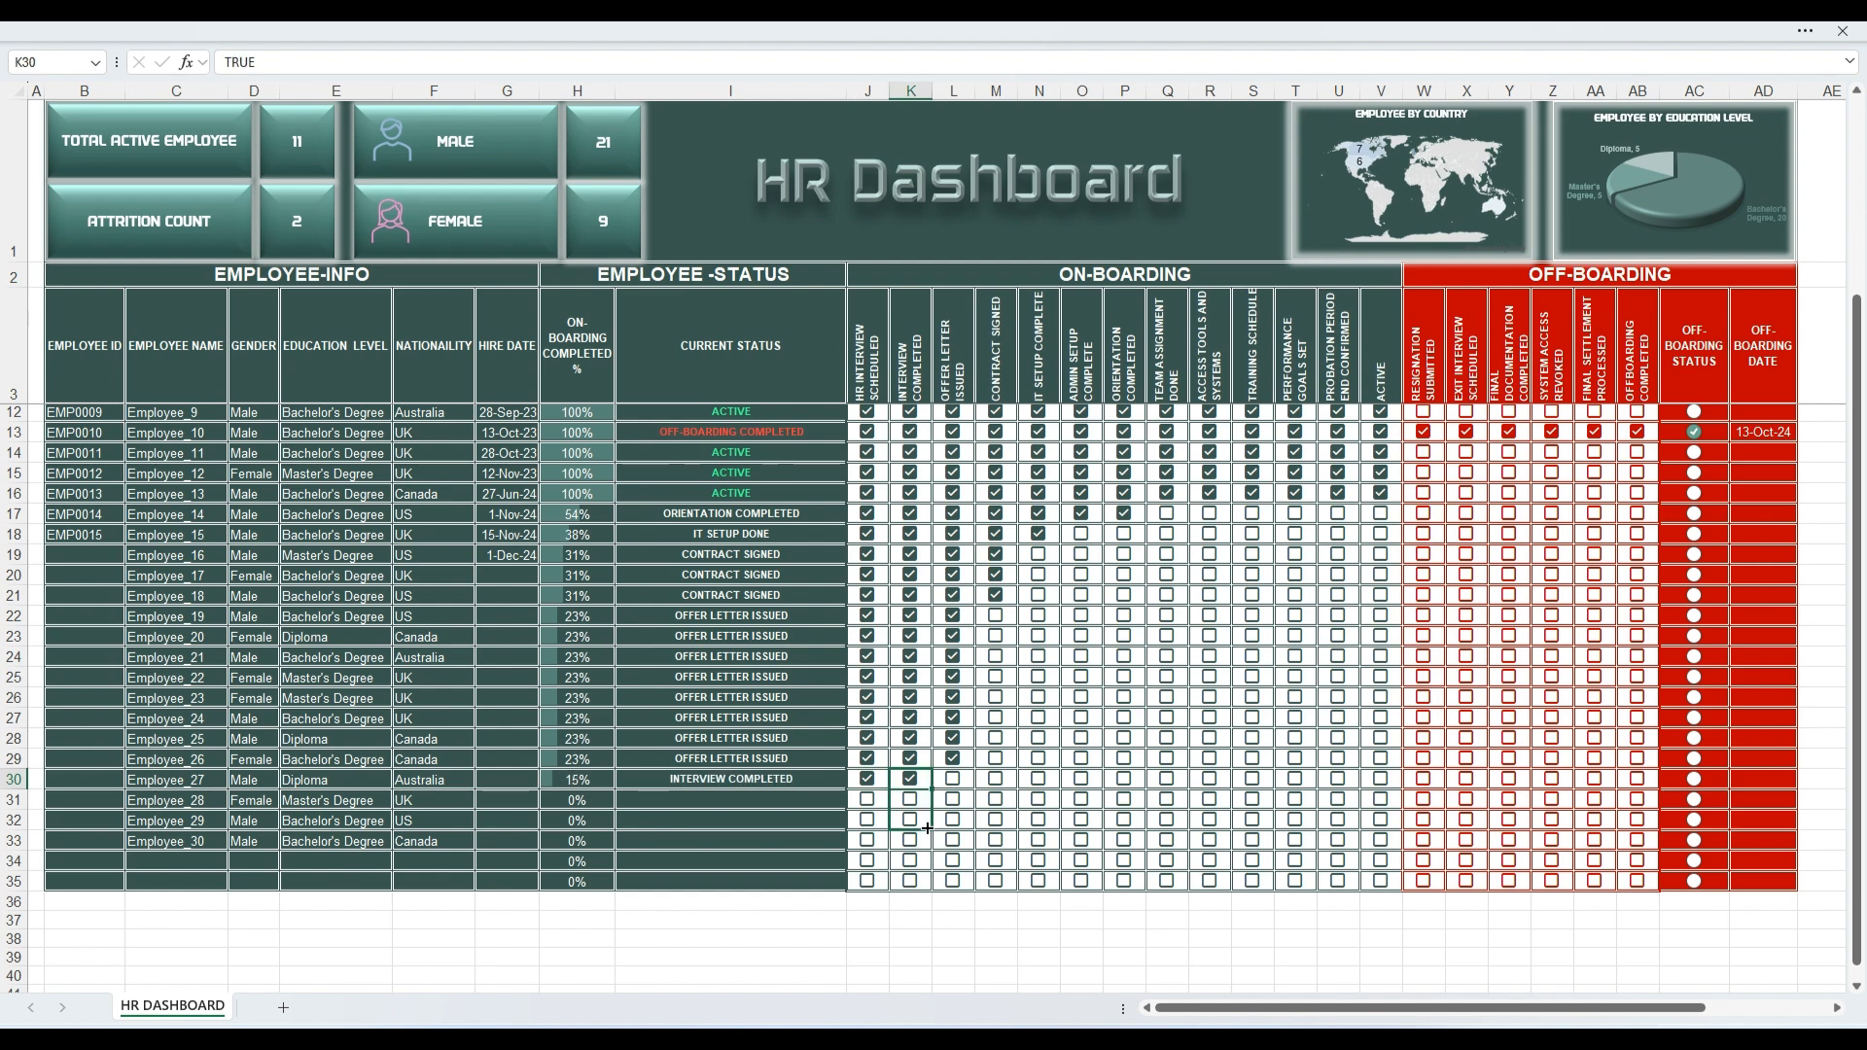
mouse_move(928, 829)
mouse_down()
mouse_move(916, 781)
mouse_move(924, 829)
mouse_up()
key(ctrl+z)
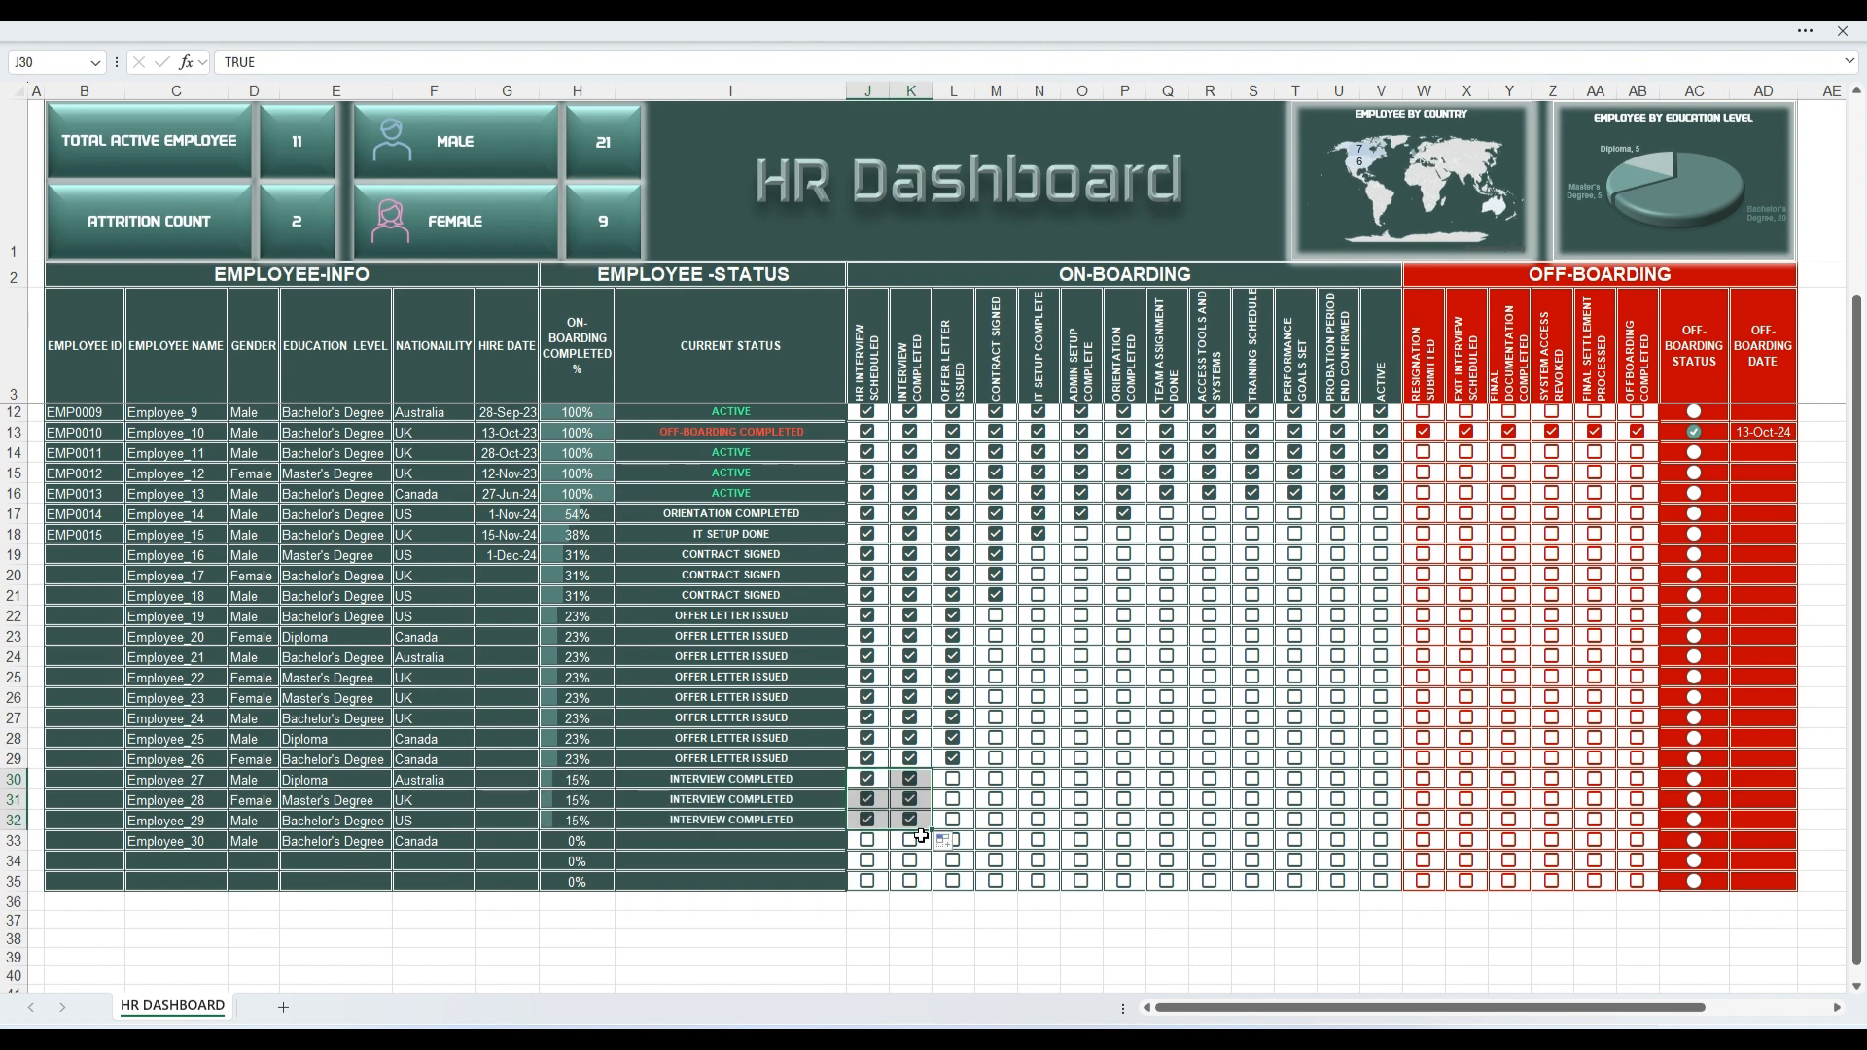
Step: Tick the HR Interview Scheduled on-boarding checkbox in row 33
click(922, 916)
click(869, 841)
click(1038, 955)
scroll(886, 840, up, 3)
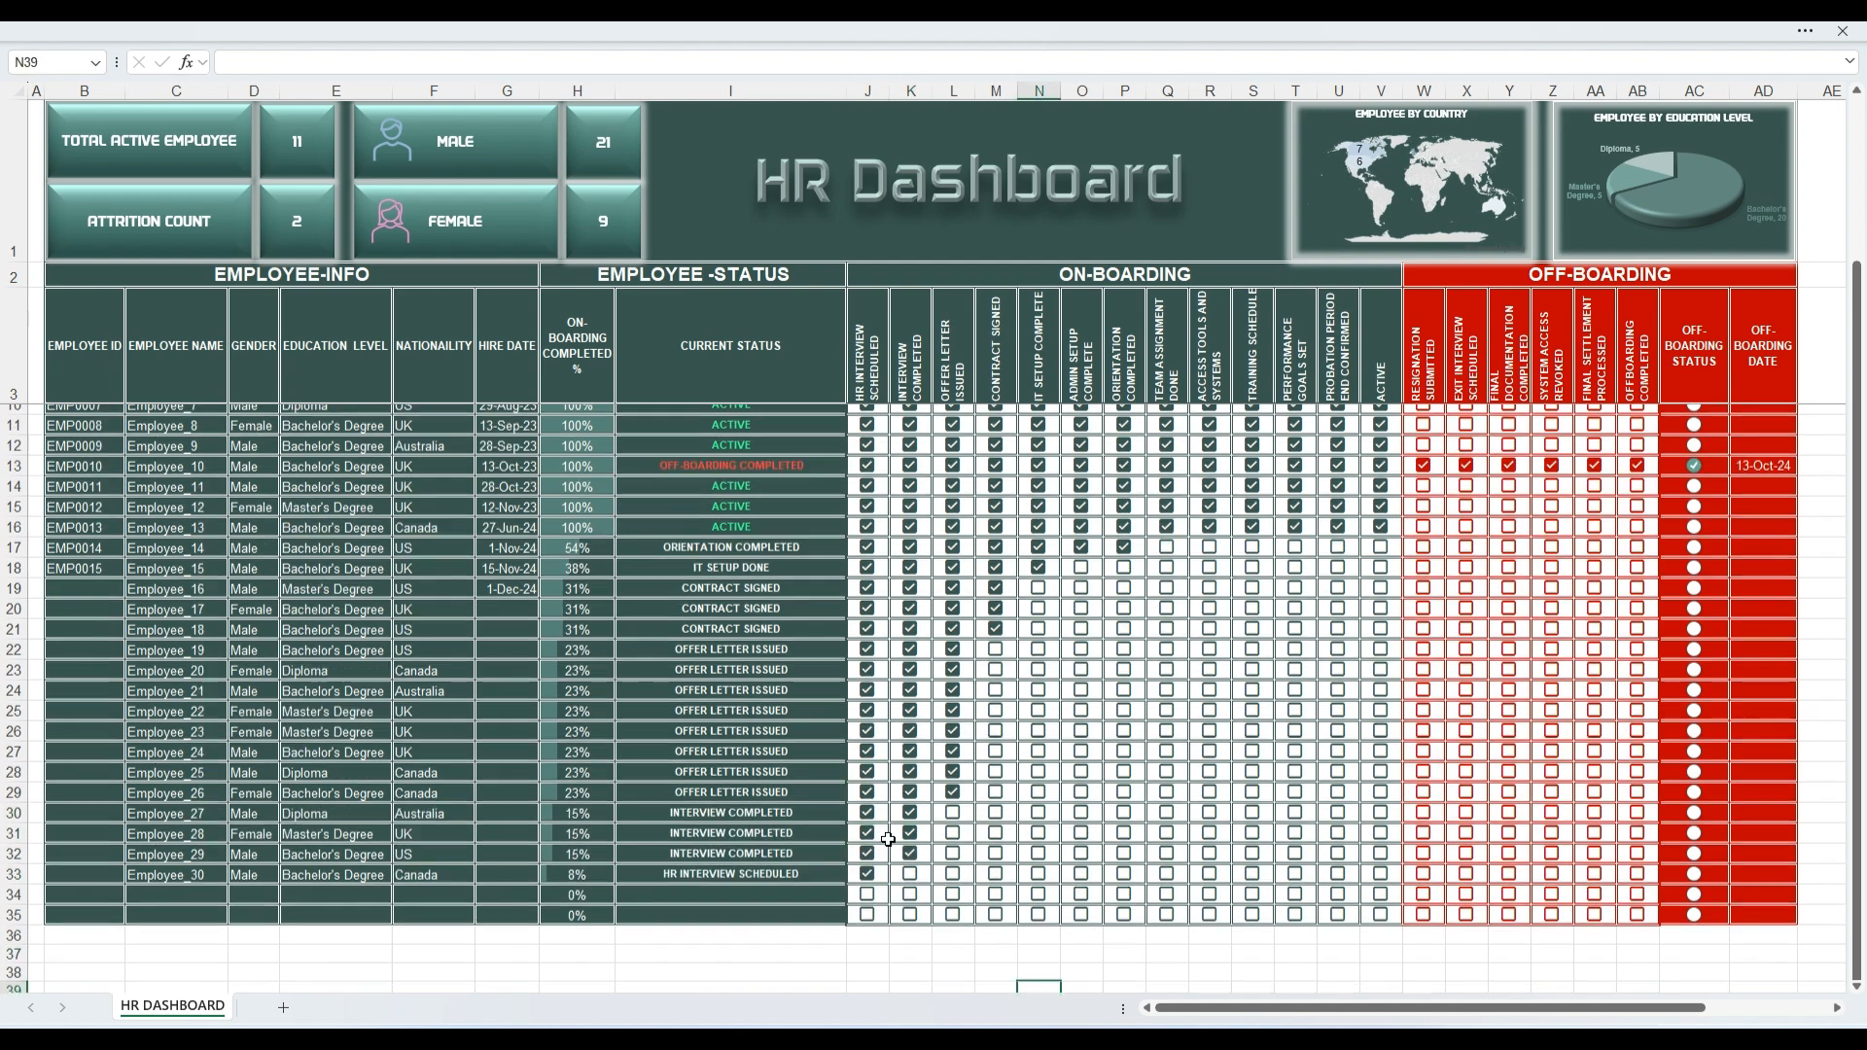
Step: Tick the off-boarding checkboxes in row 16 from Resignation Submitted through Offboarding Completed and check its current status and the attrition count
click(1426, 661)
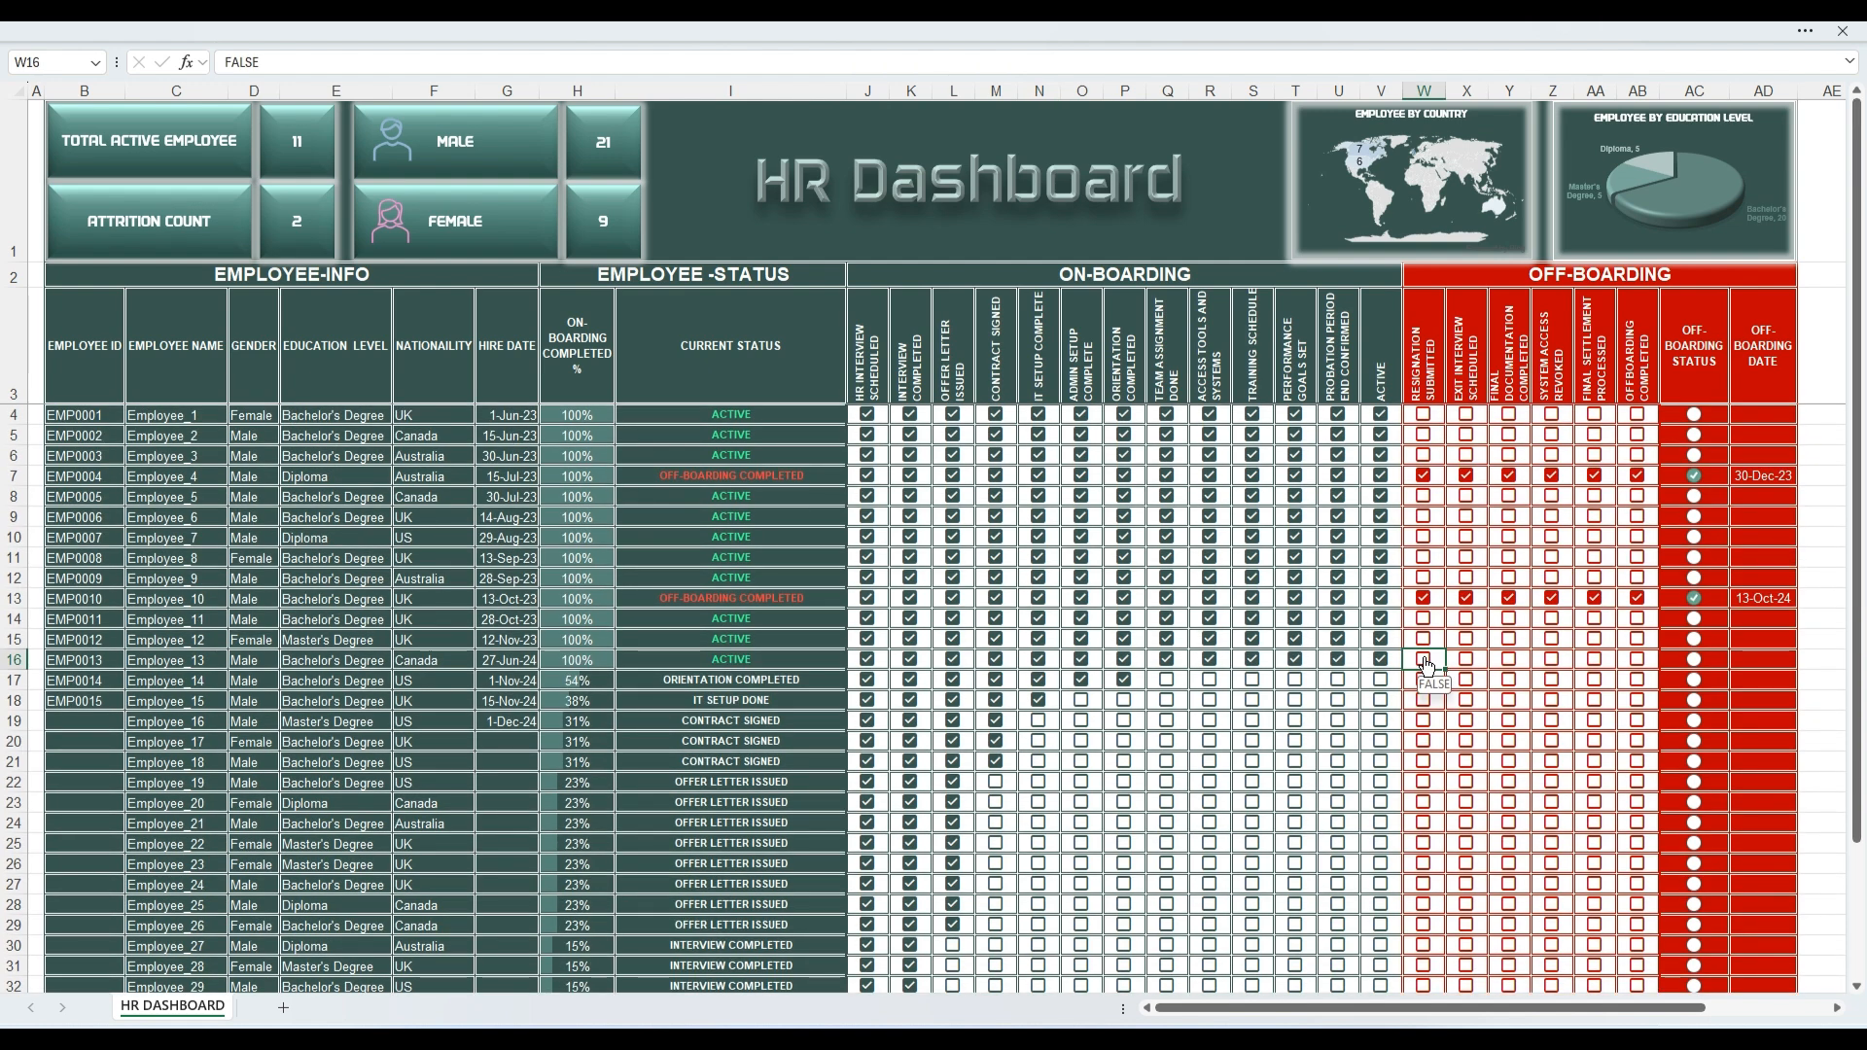
click(1423, 660)
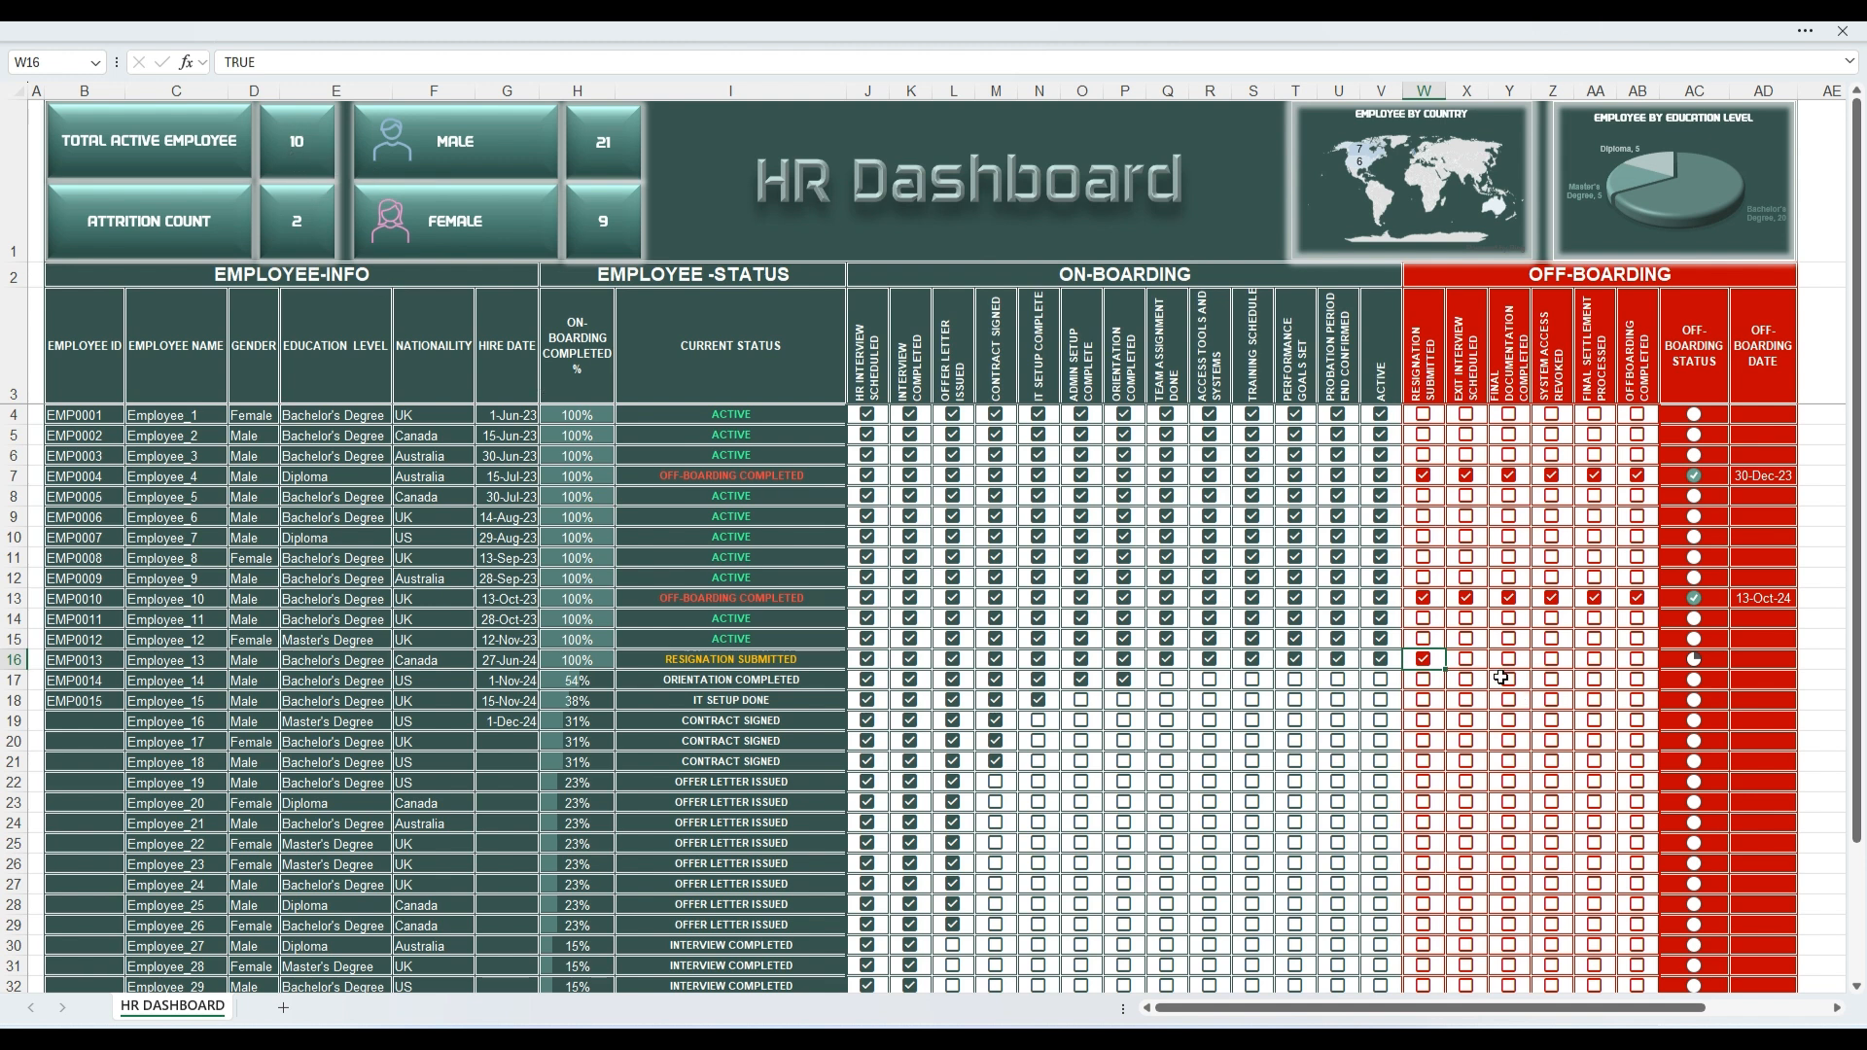
click(1467, 663)
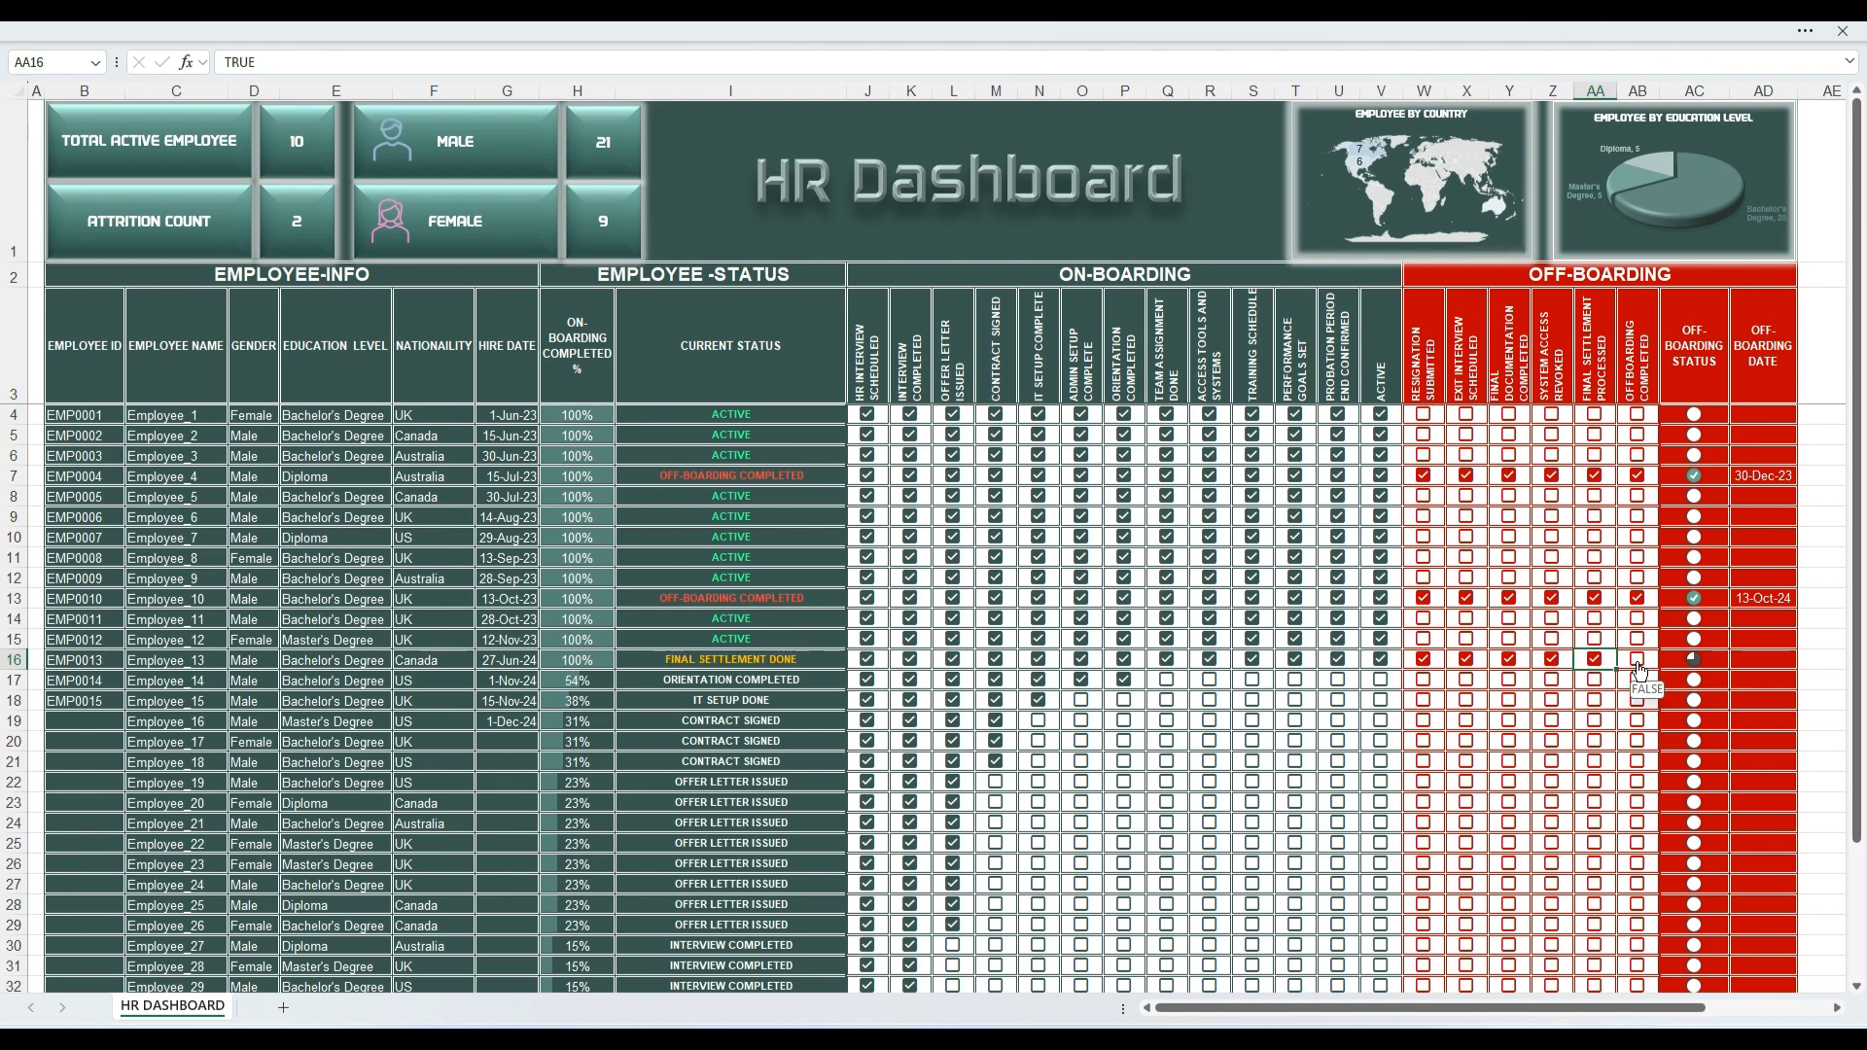
click(1637, 661)
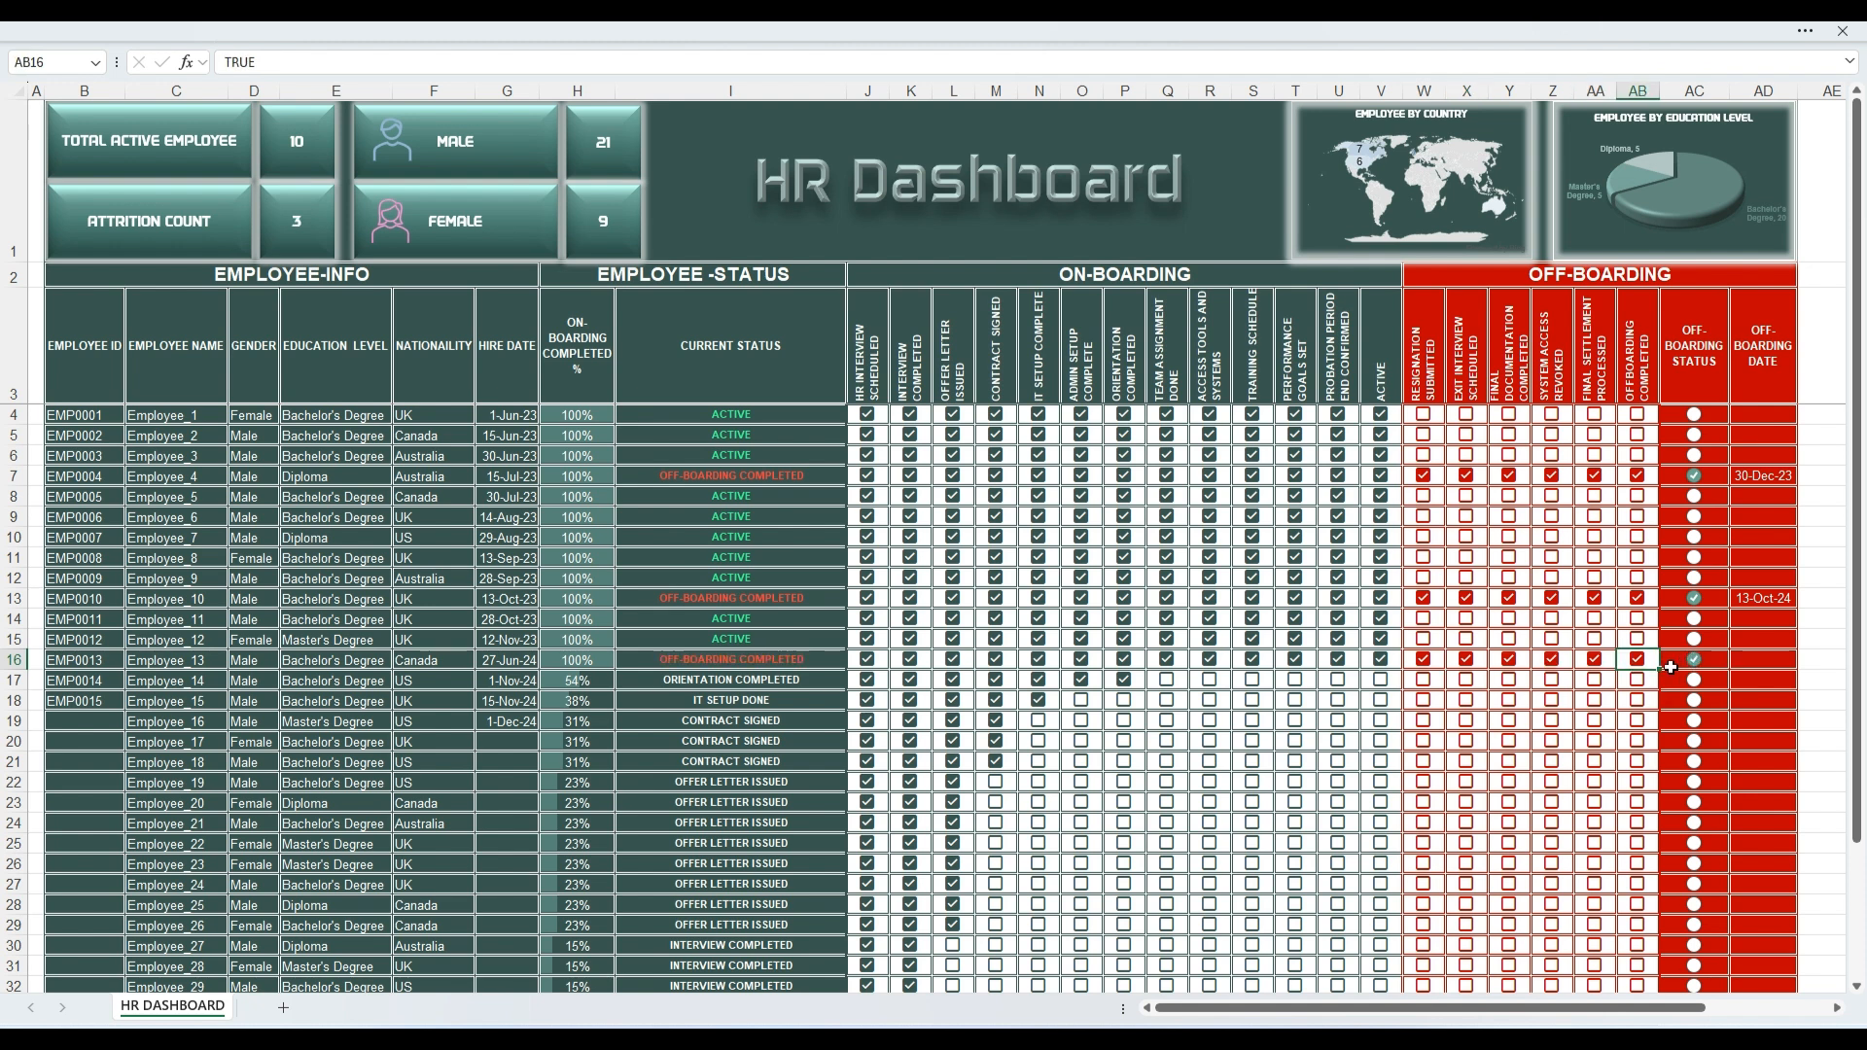
click(732, 659)
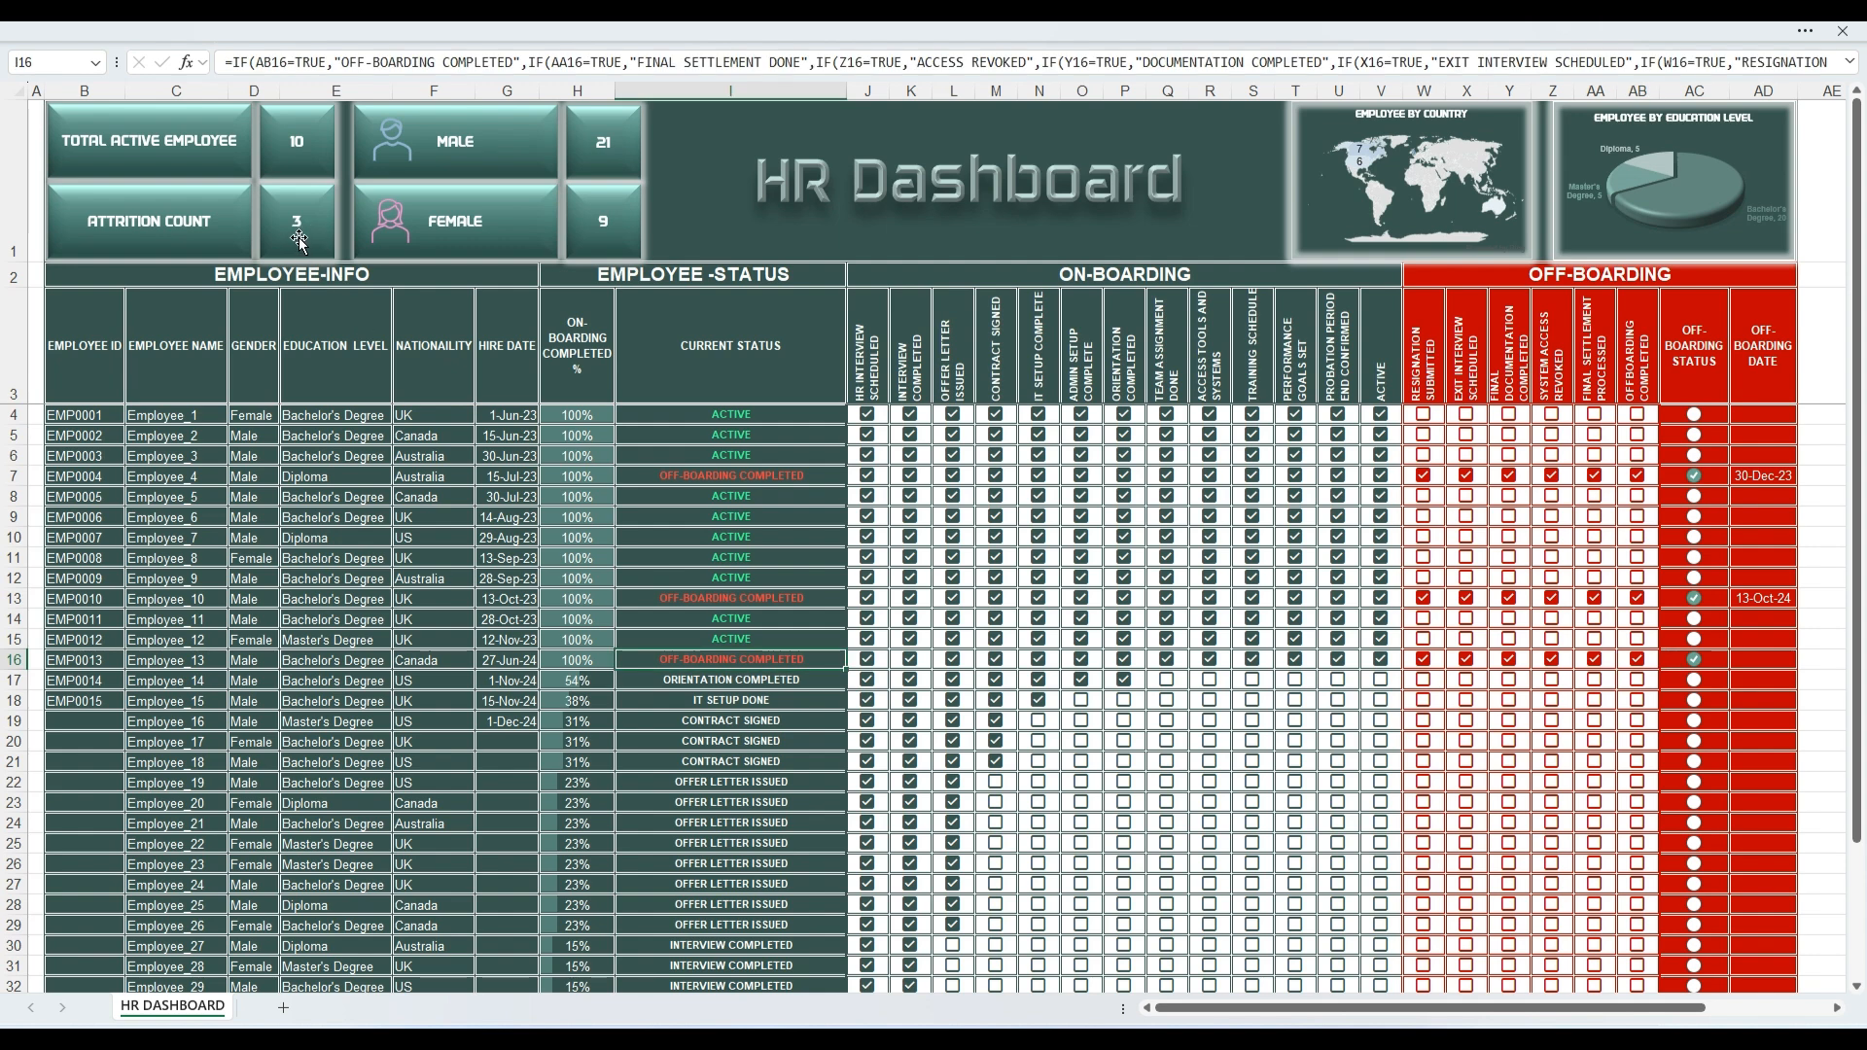
scroll(1231, 799, down, 7)
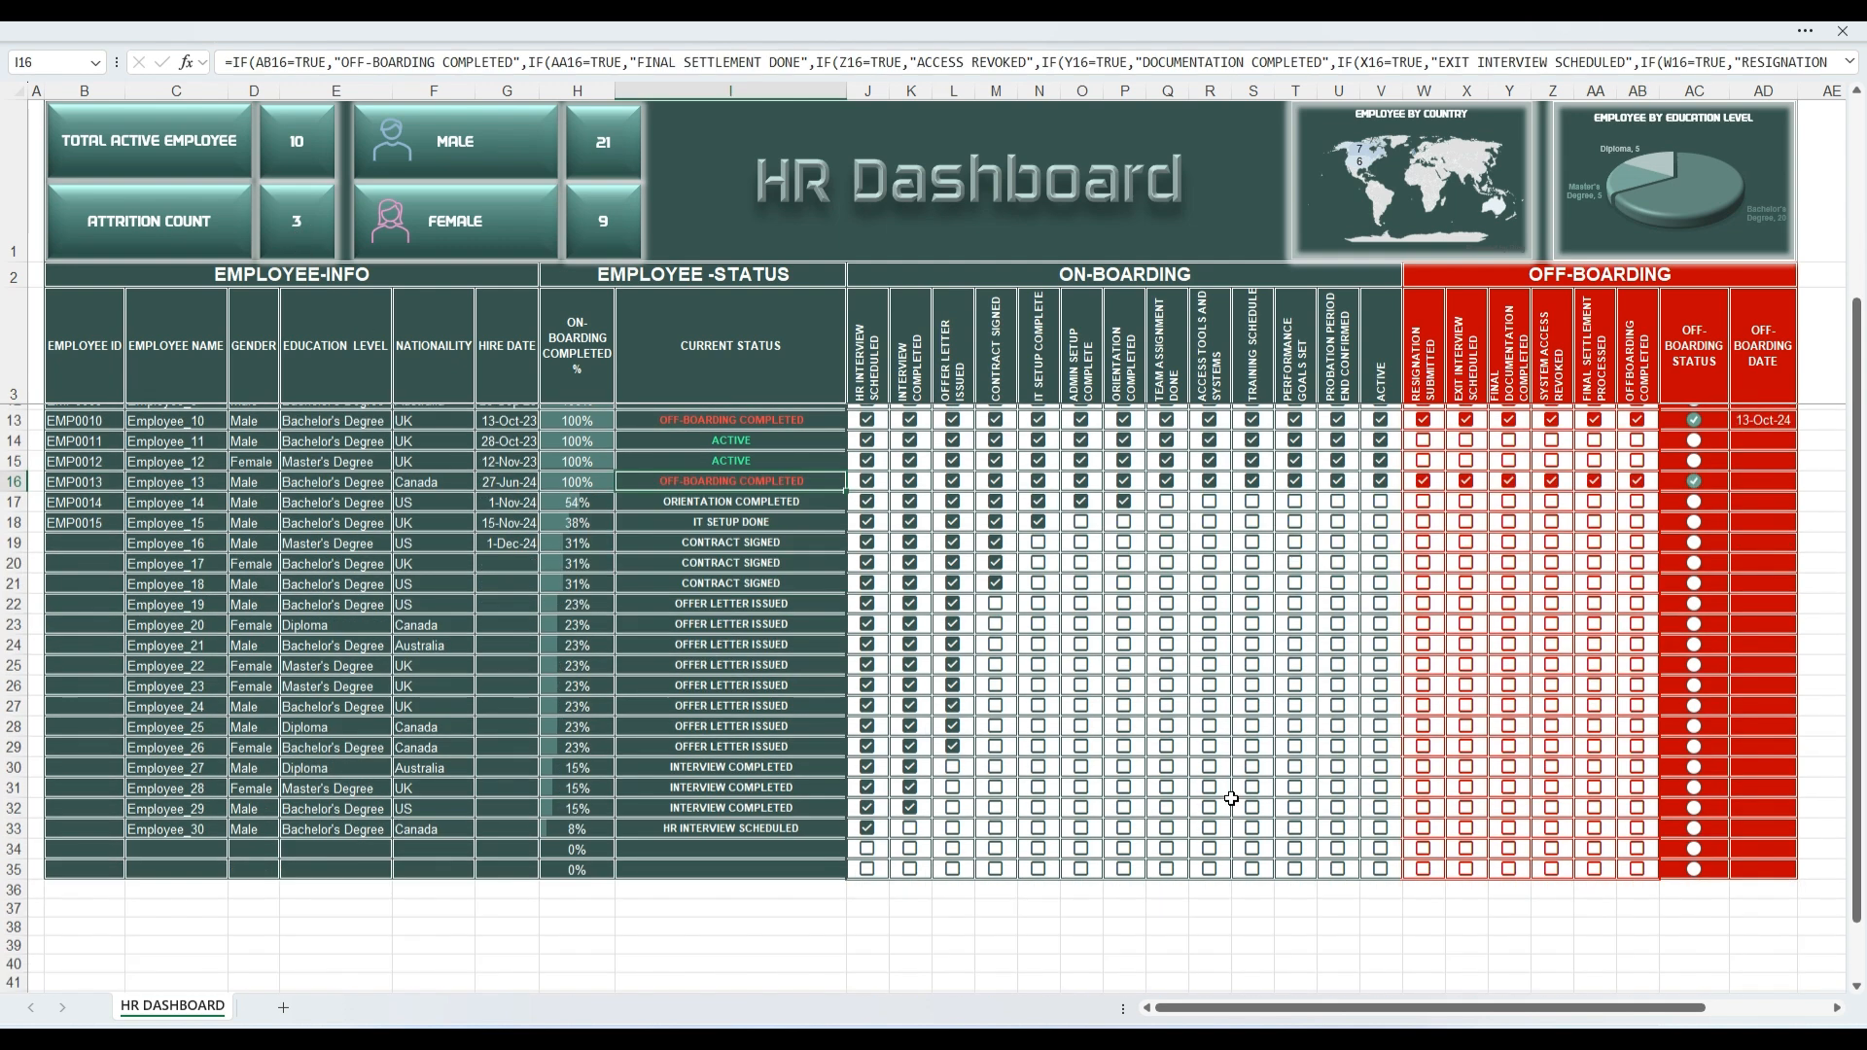
scroll(1231, 793, up, 7)
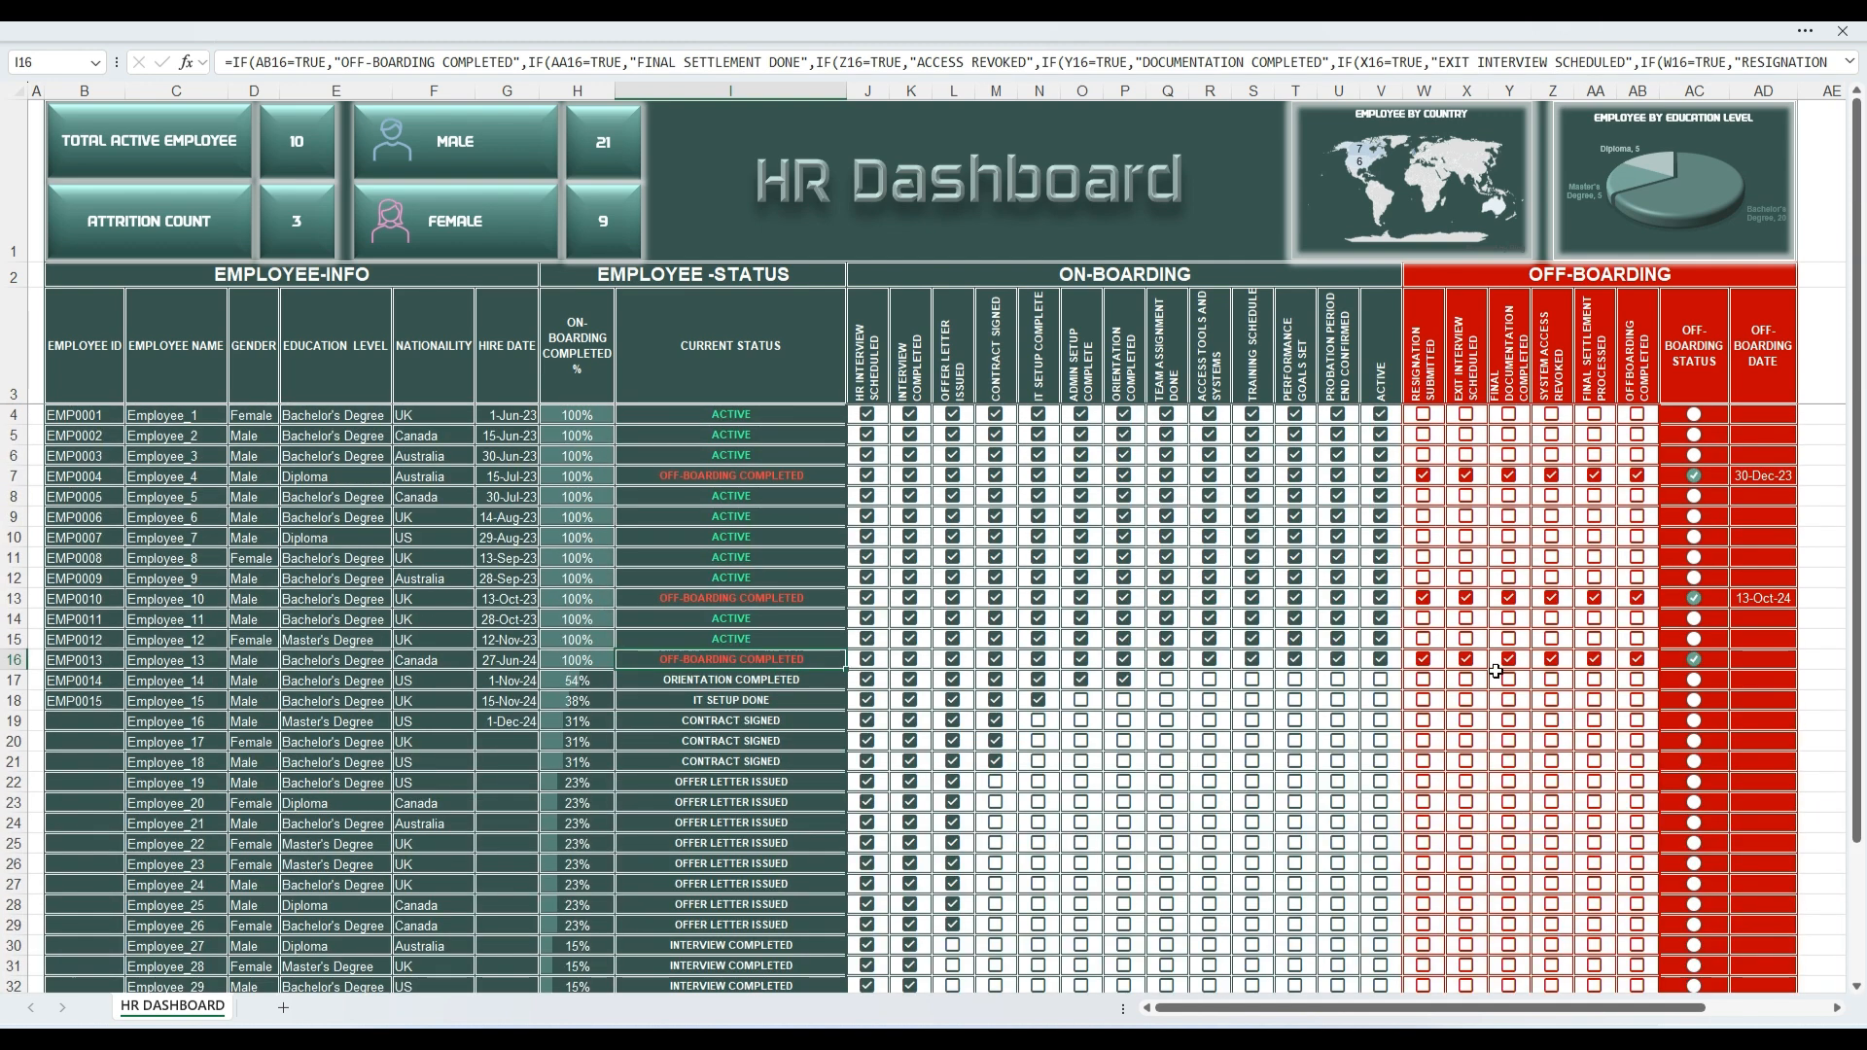
Step: Clear all six off-boarding checkboxes in row 16, from Offboarding Completed back to Resignation Submitted
click(1637, 659)
click(1594, 659)
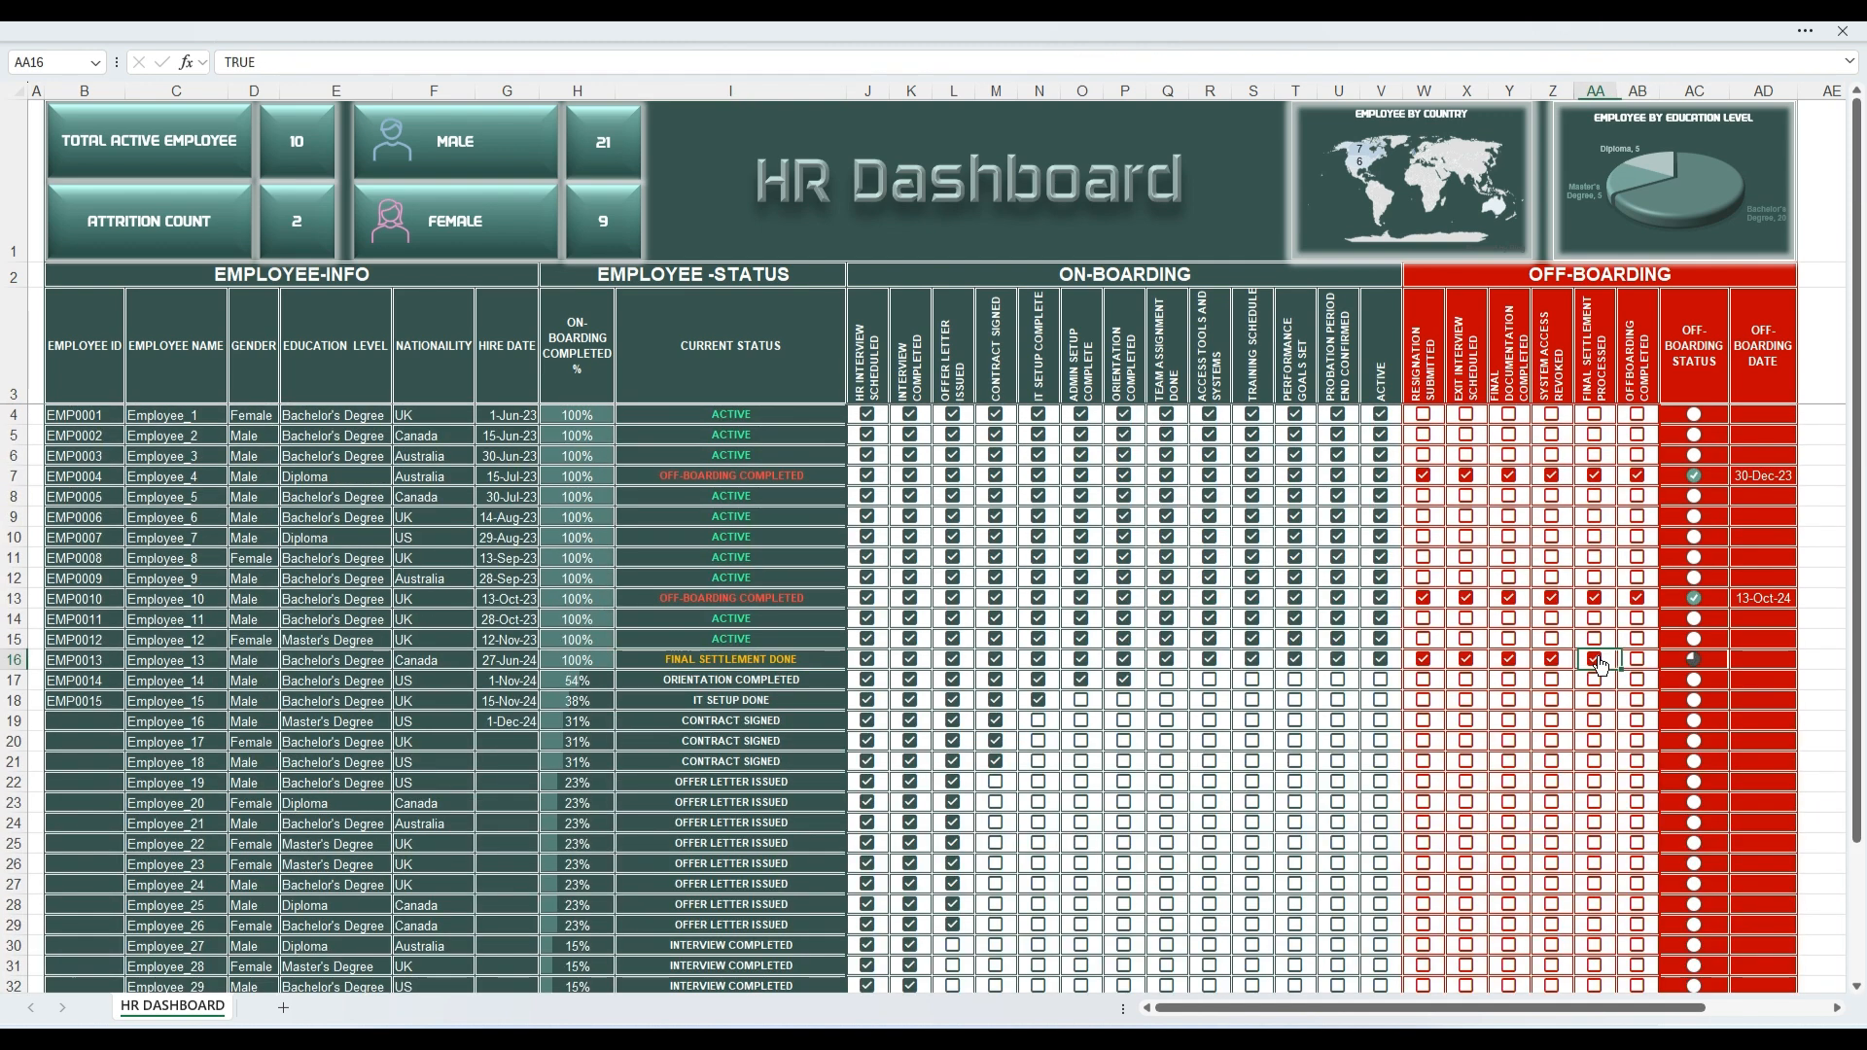
click(1552, 659)
click(1509, 659)
click(1466, 659)
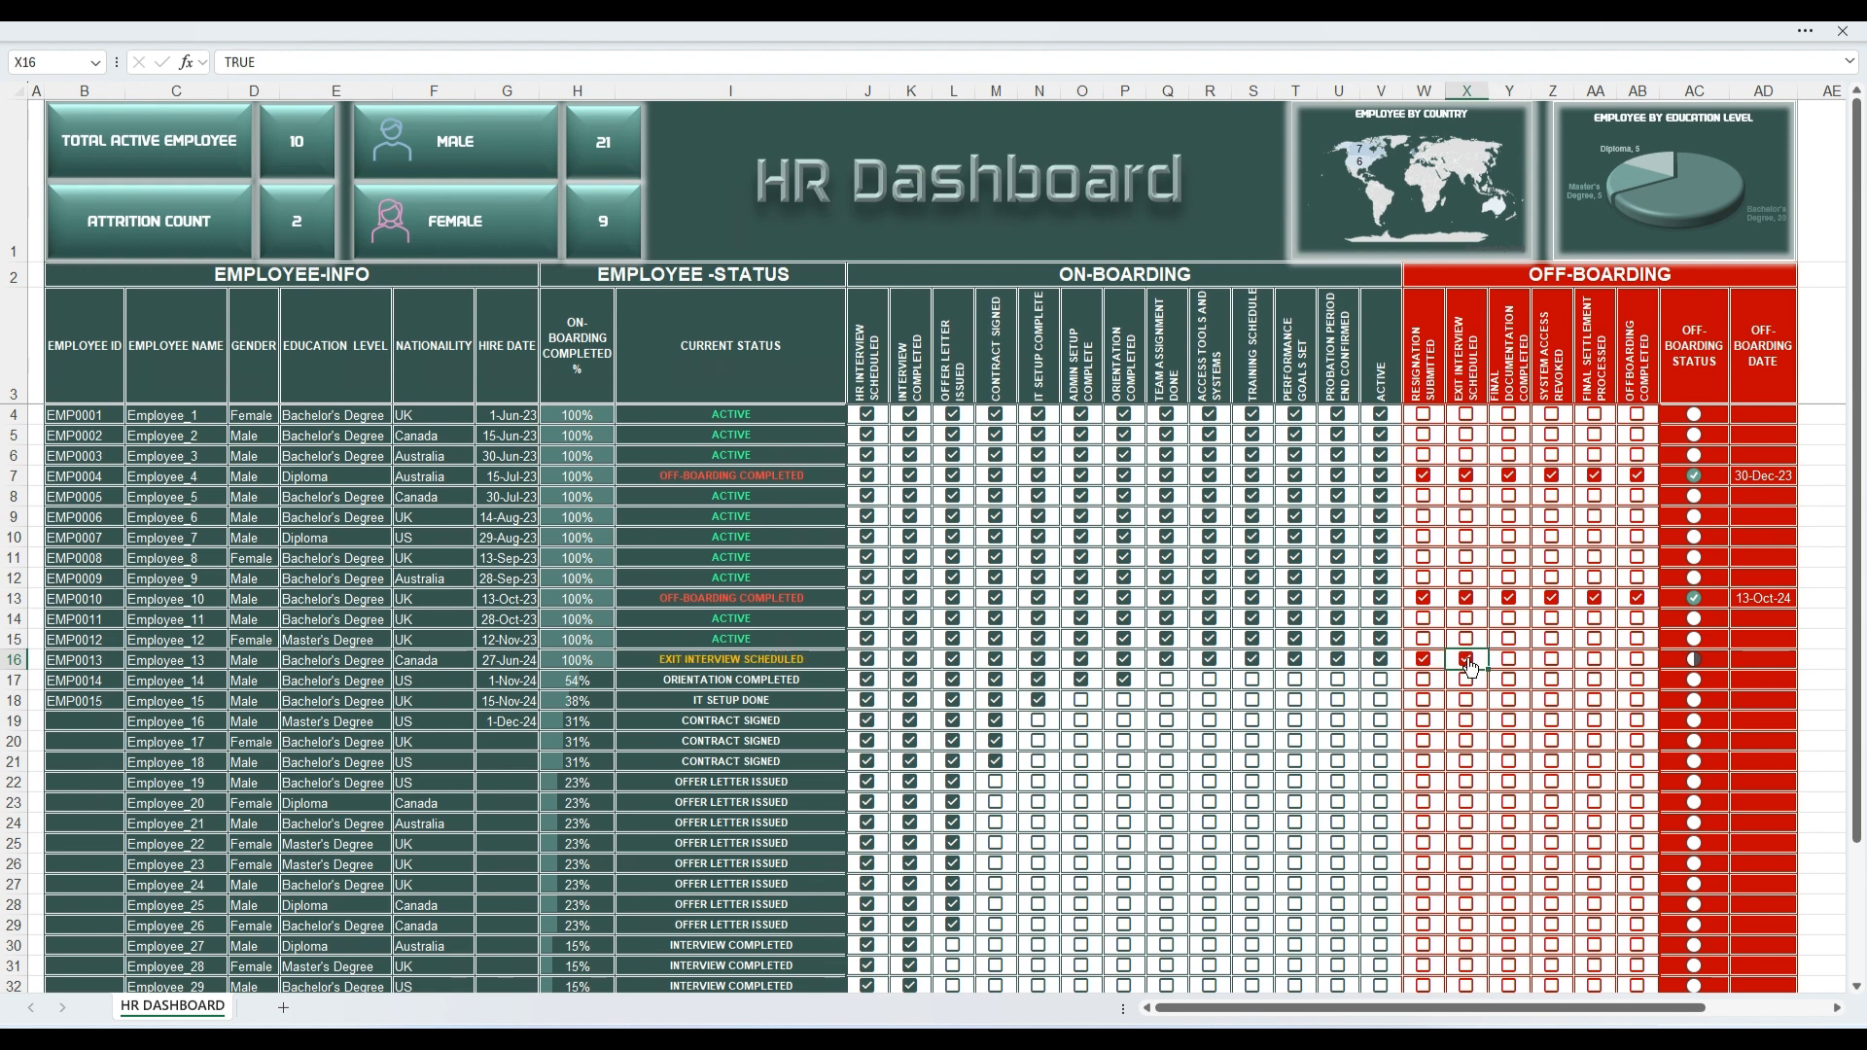
click(1427, 661)
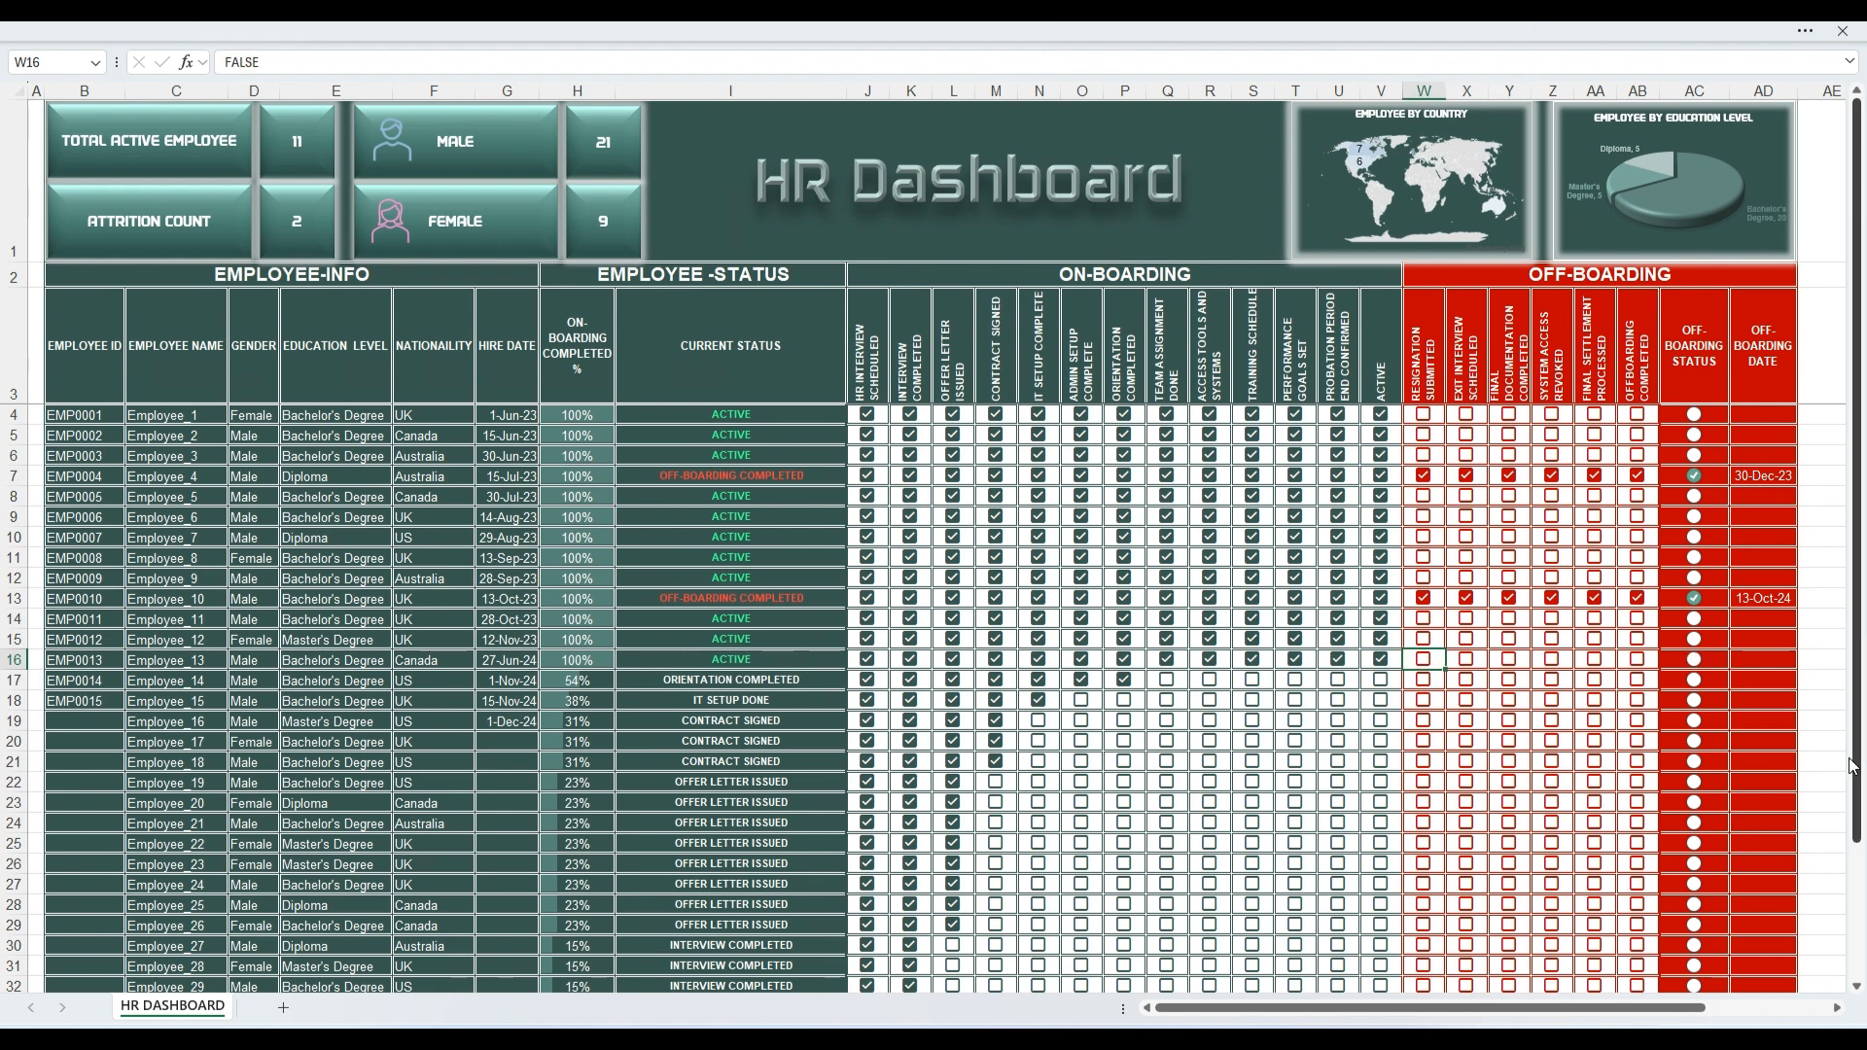
click(1833, 788)
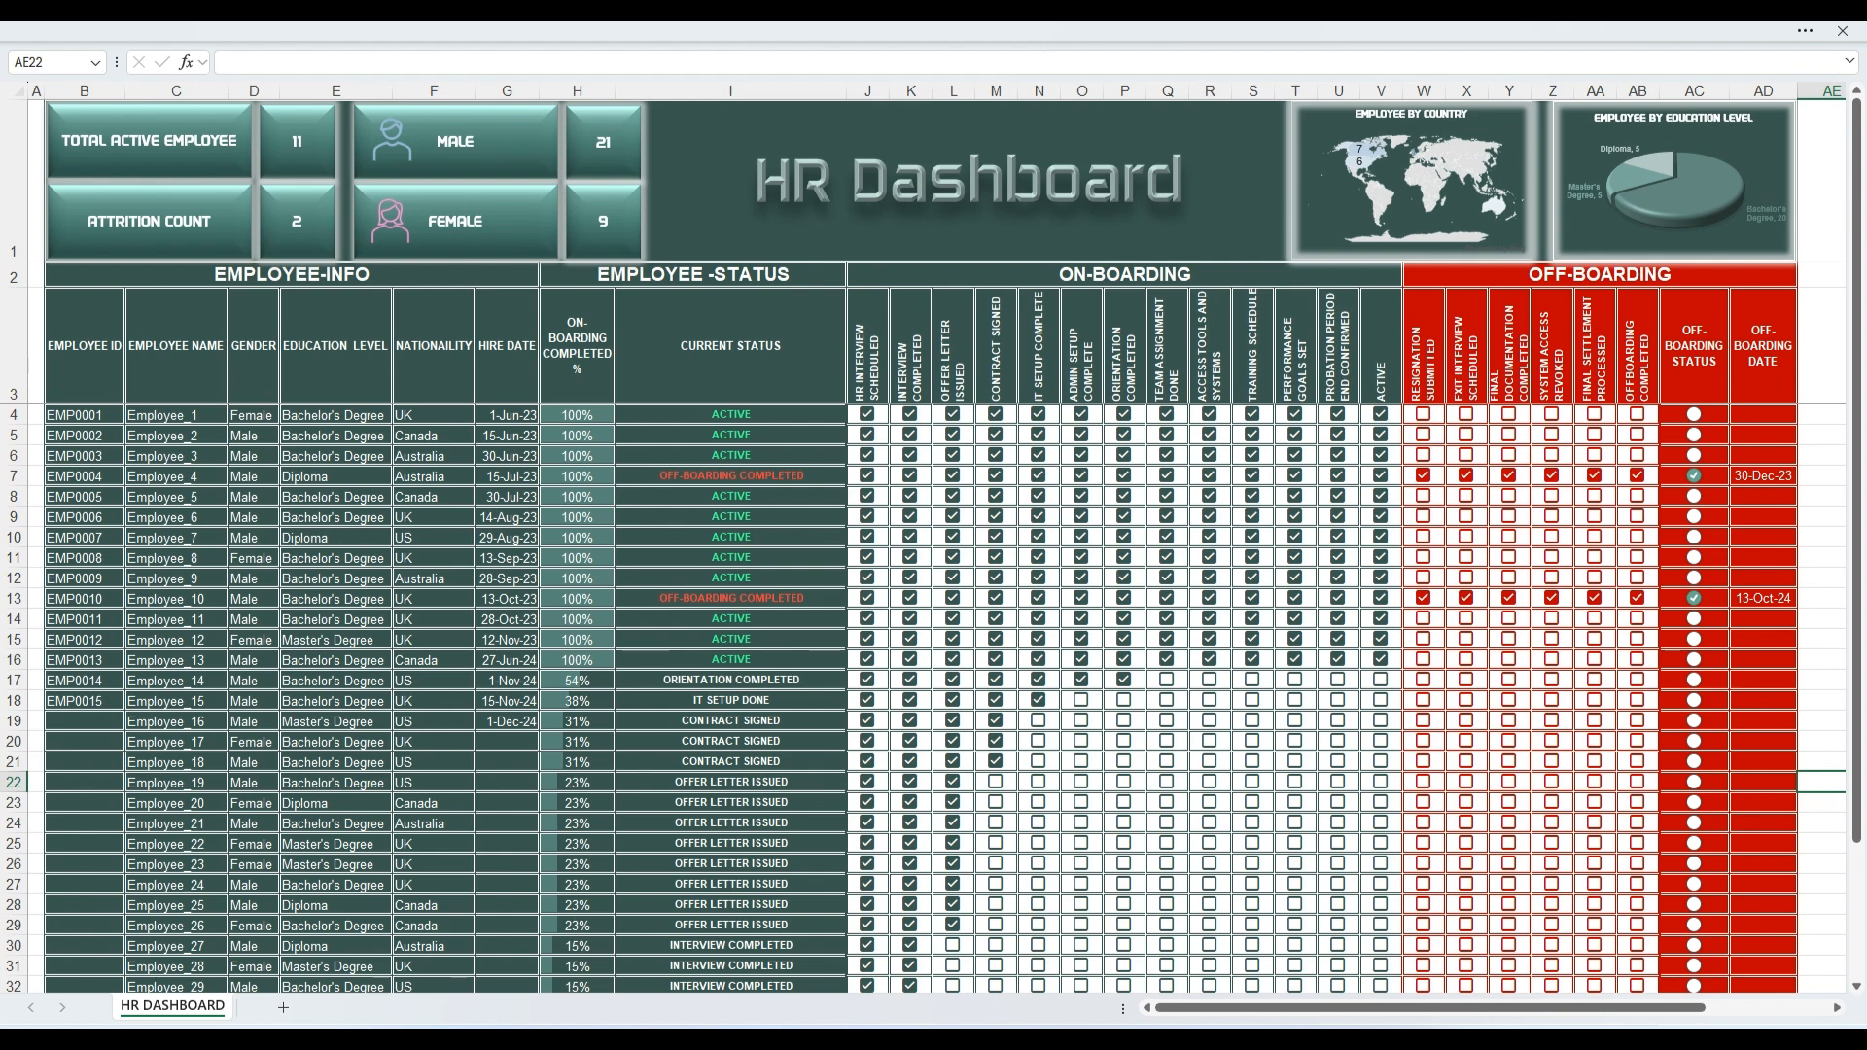
scroll(1662, 855, down, 5)
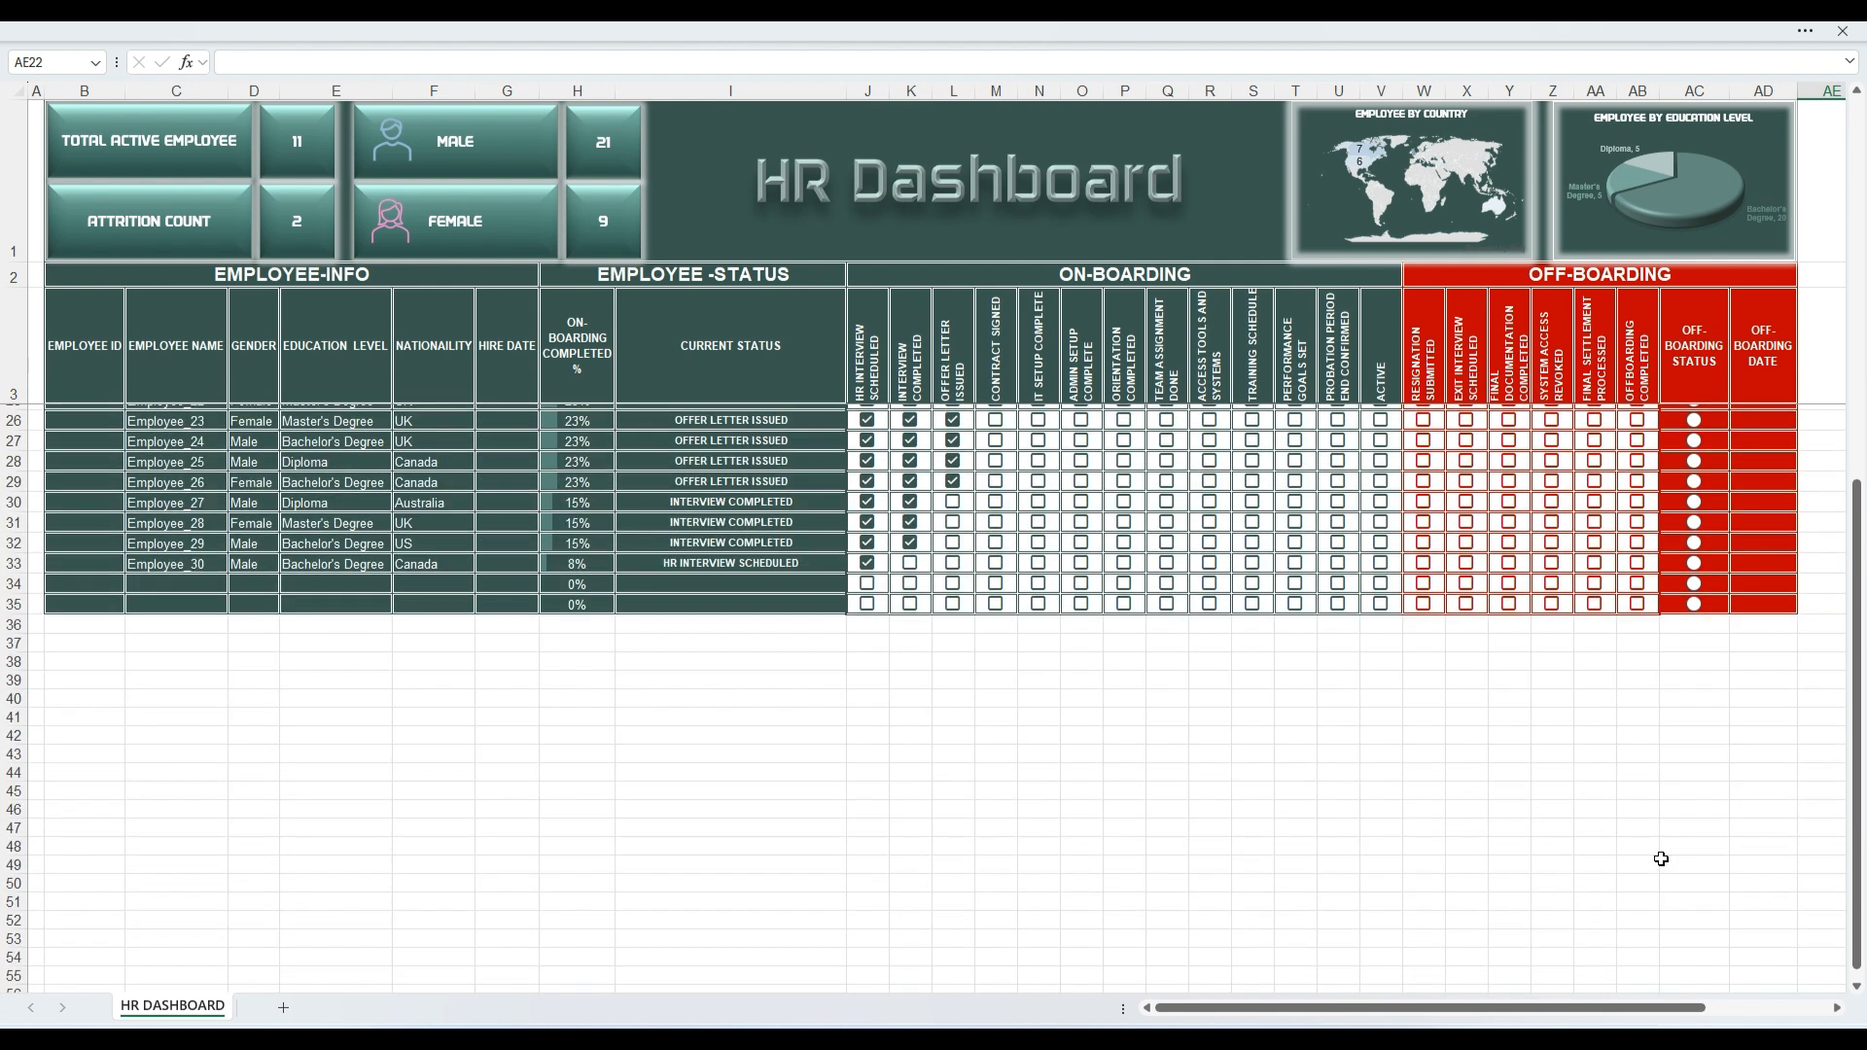
scroll(1660, 859, up, 5)
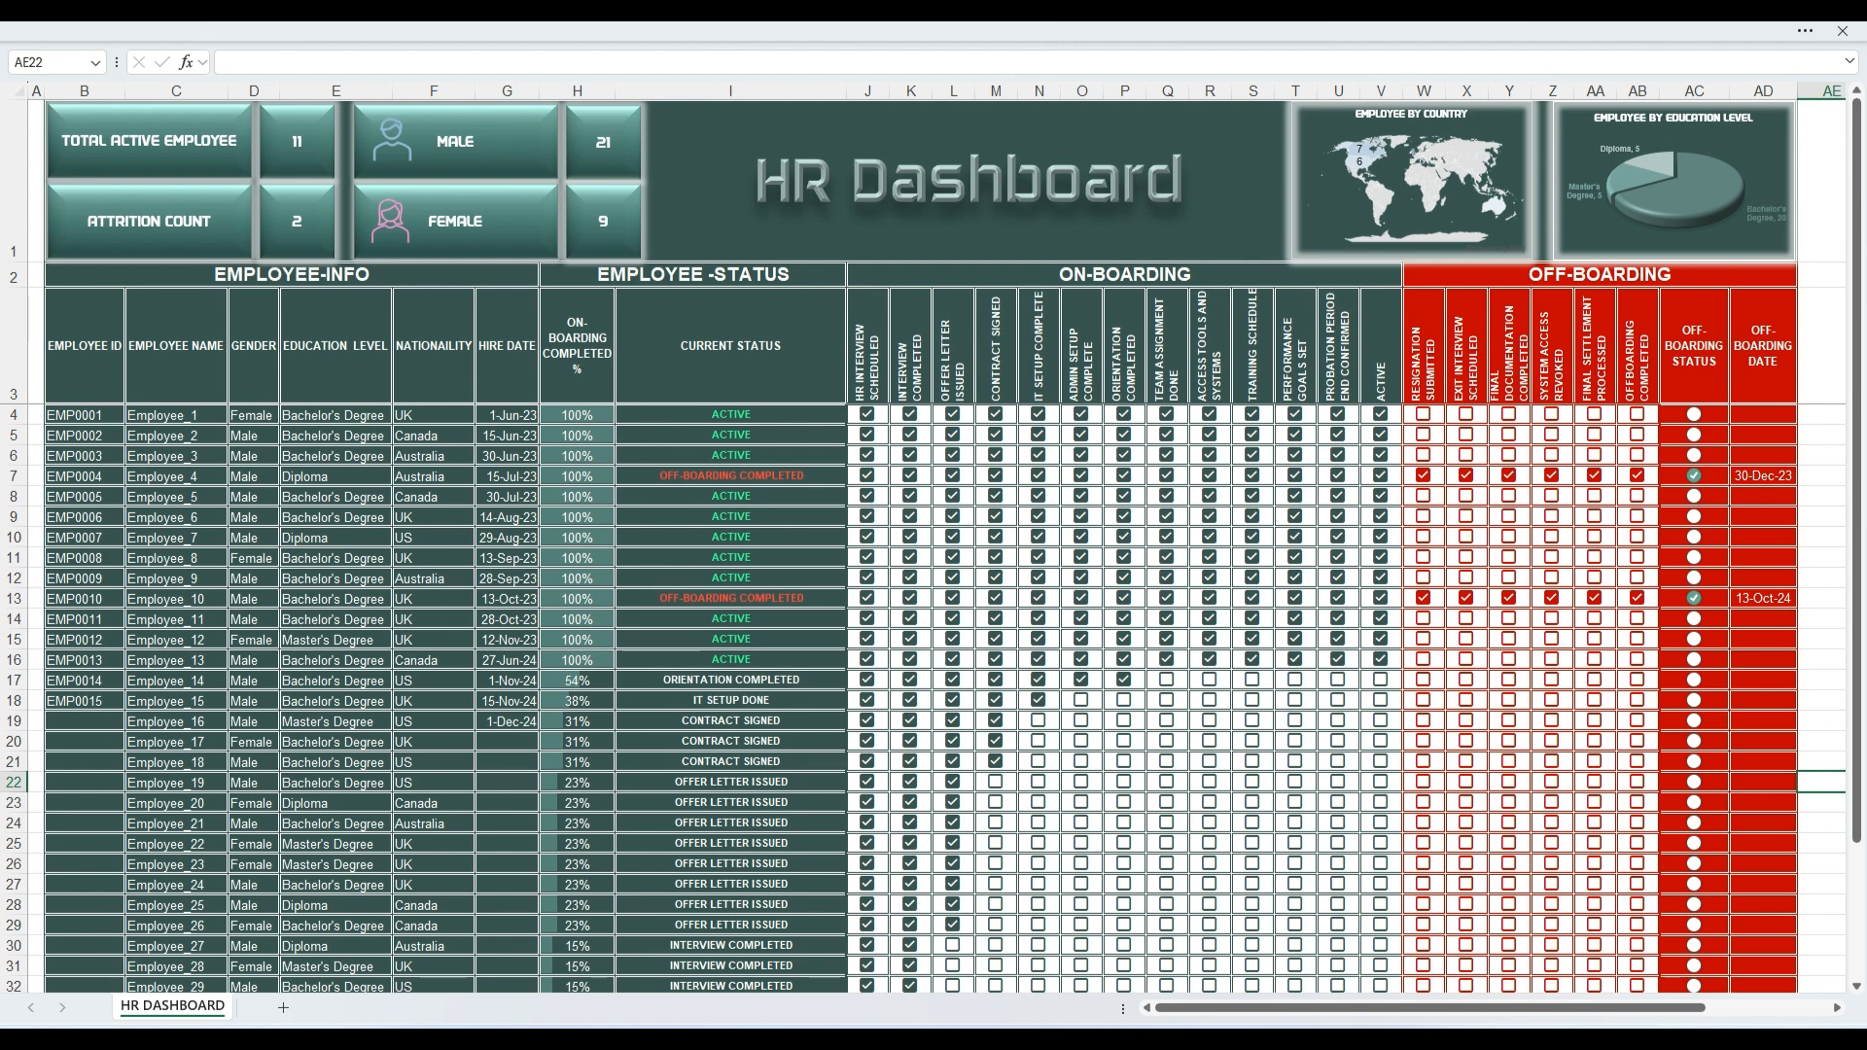
Step: Untick row 16's off-boarding stages once more, leaving none selected, and review the rest of the employee table
click(1637, 659)
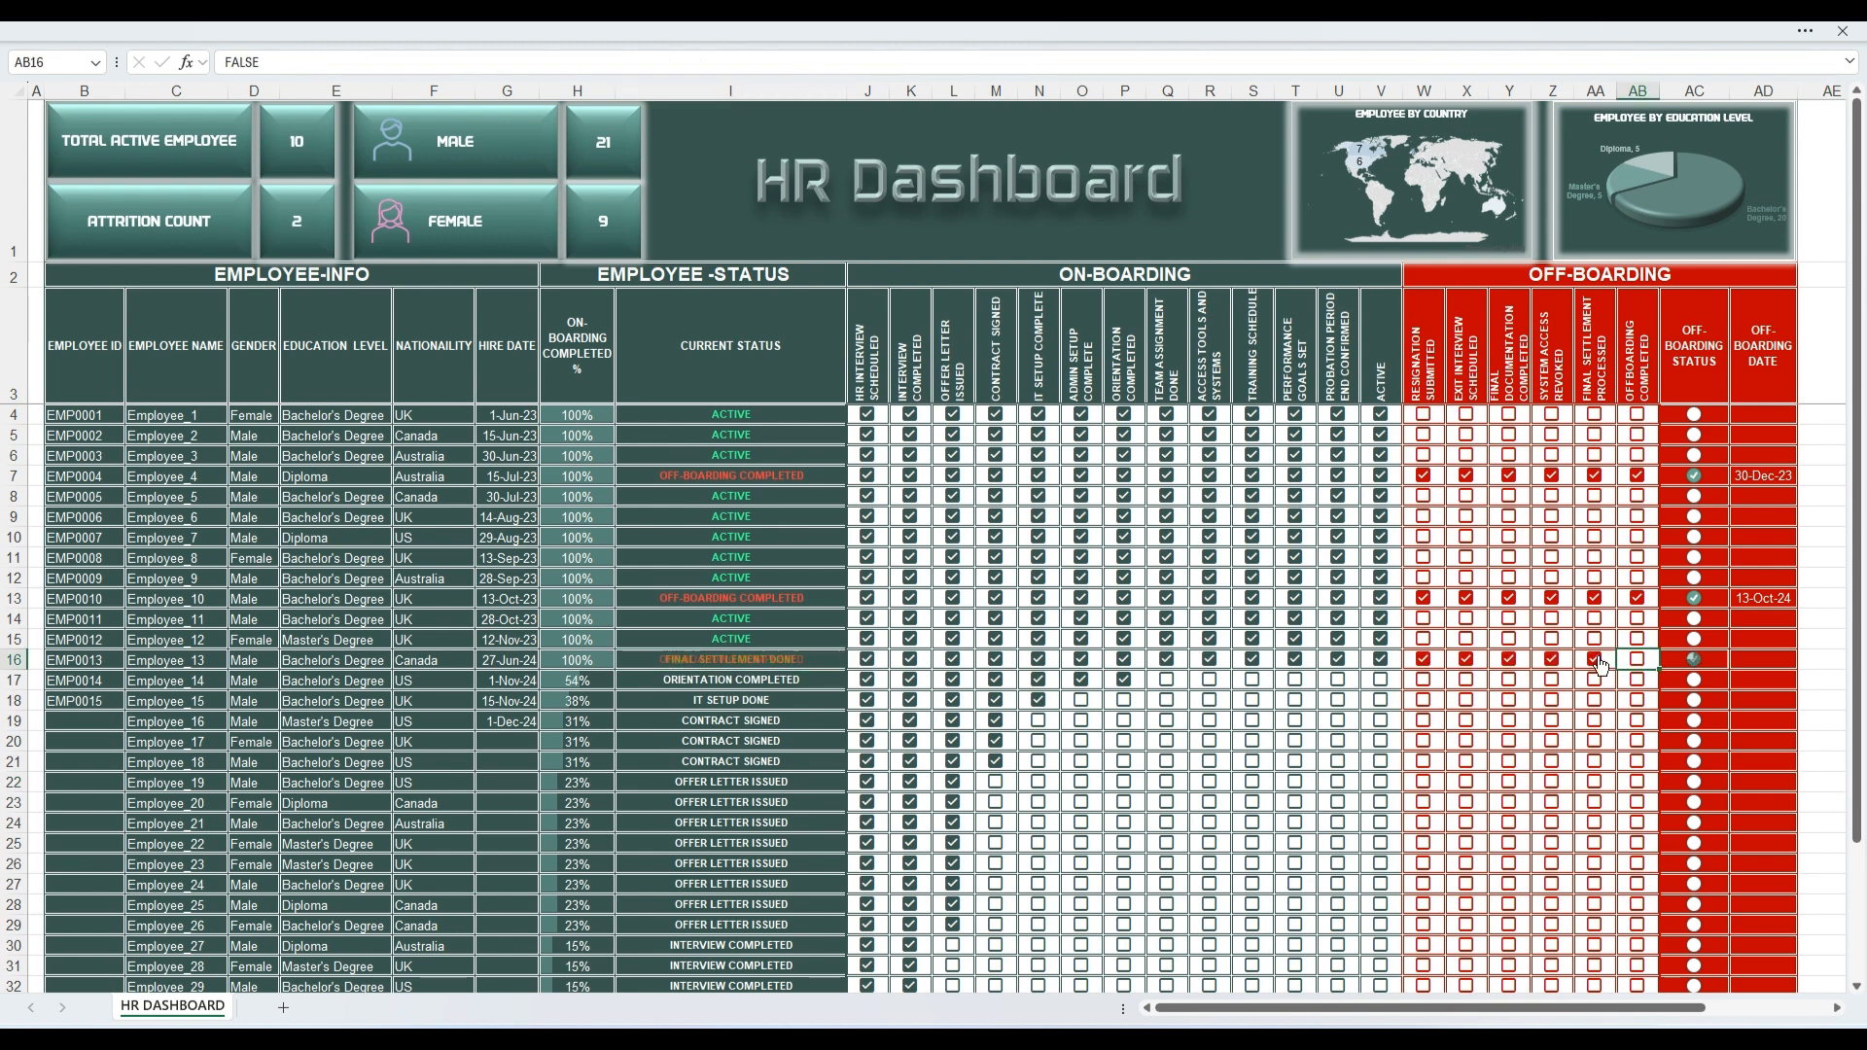
click(1595, 660)
click(1552, 659)
click(1510, 659)
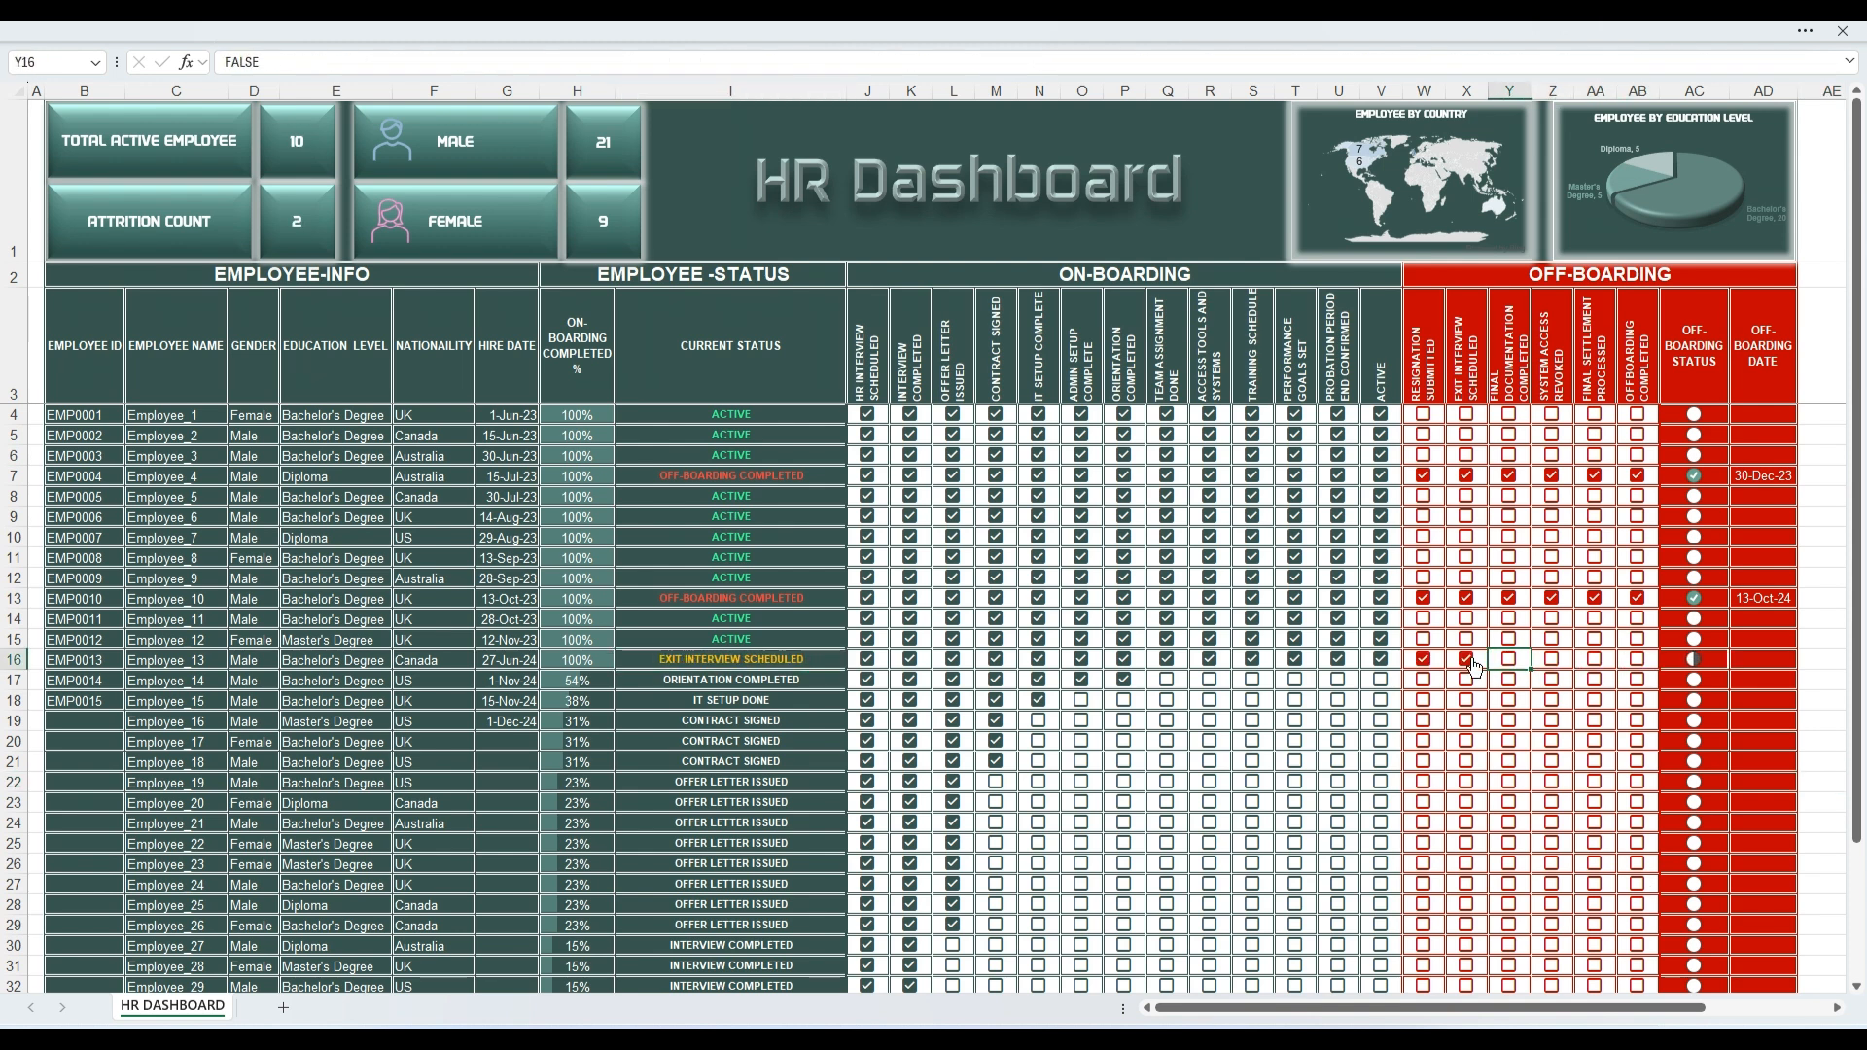
click(1467, 659)
click(1428, 664)
click(1428, 663)
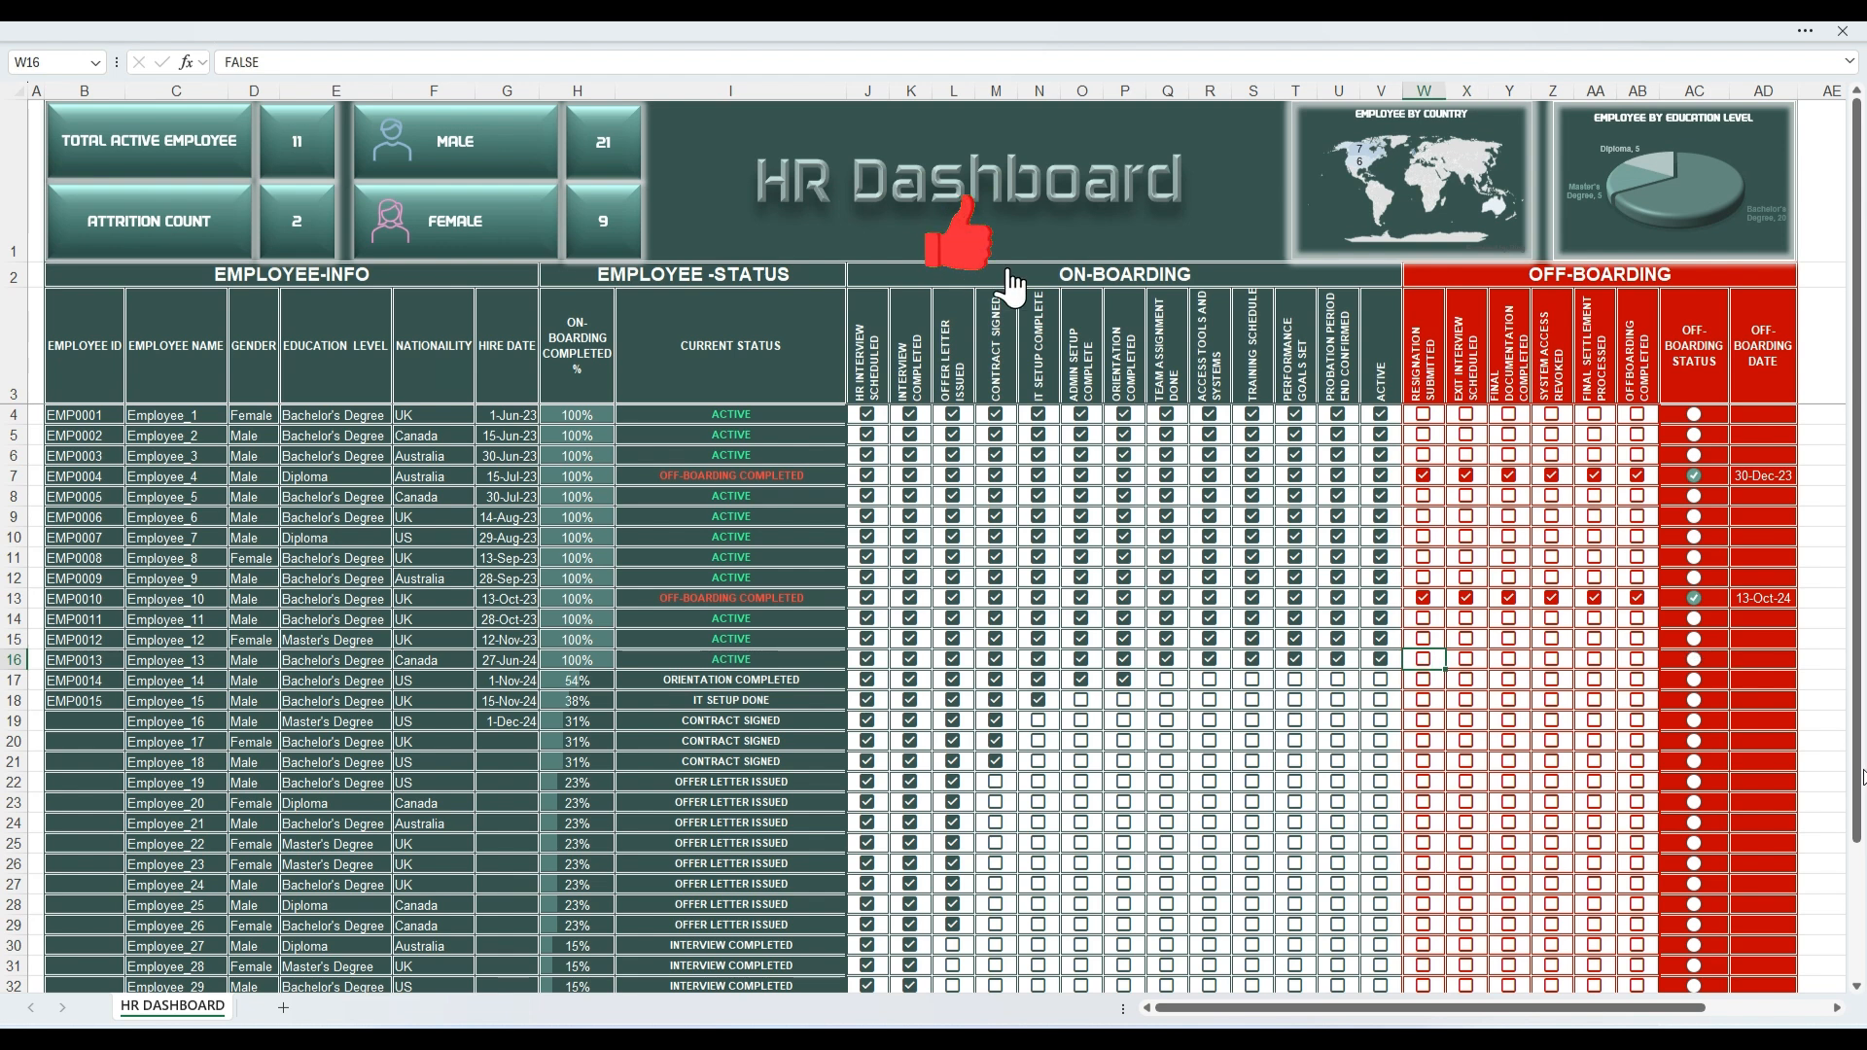
click(1835, 790)
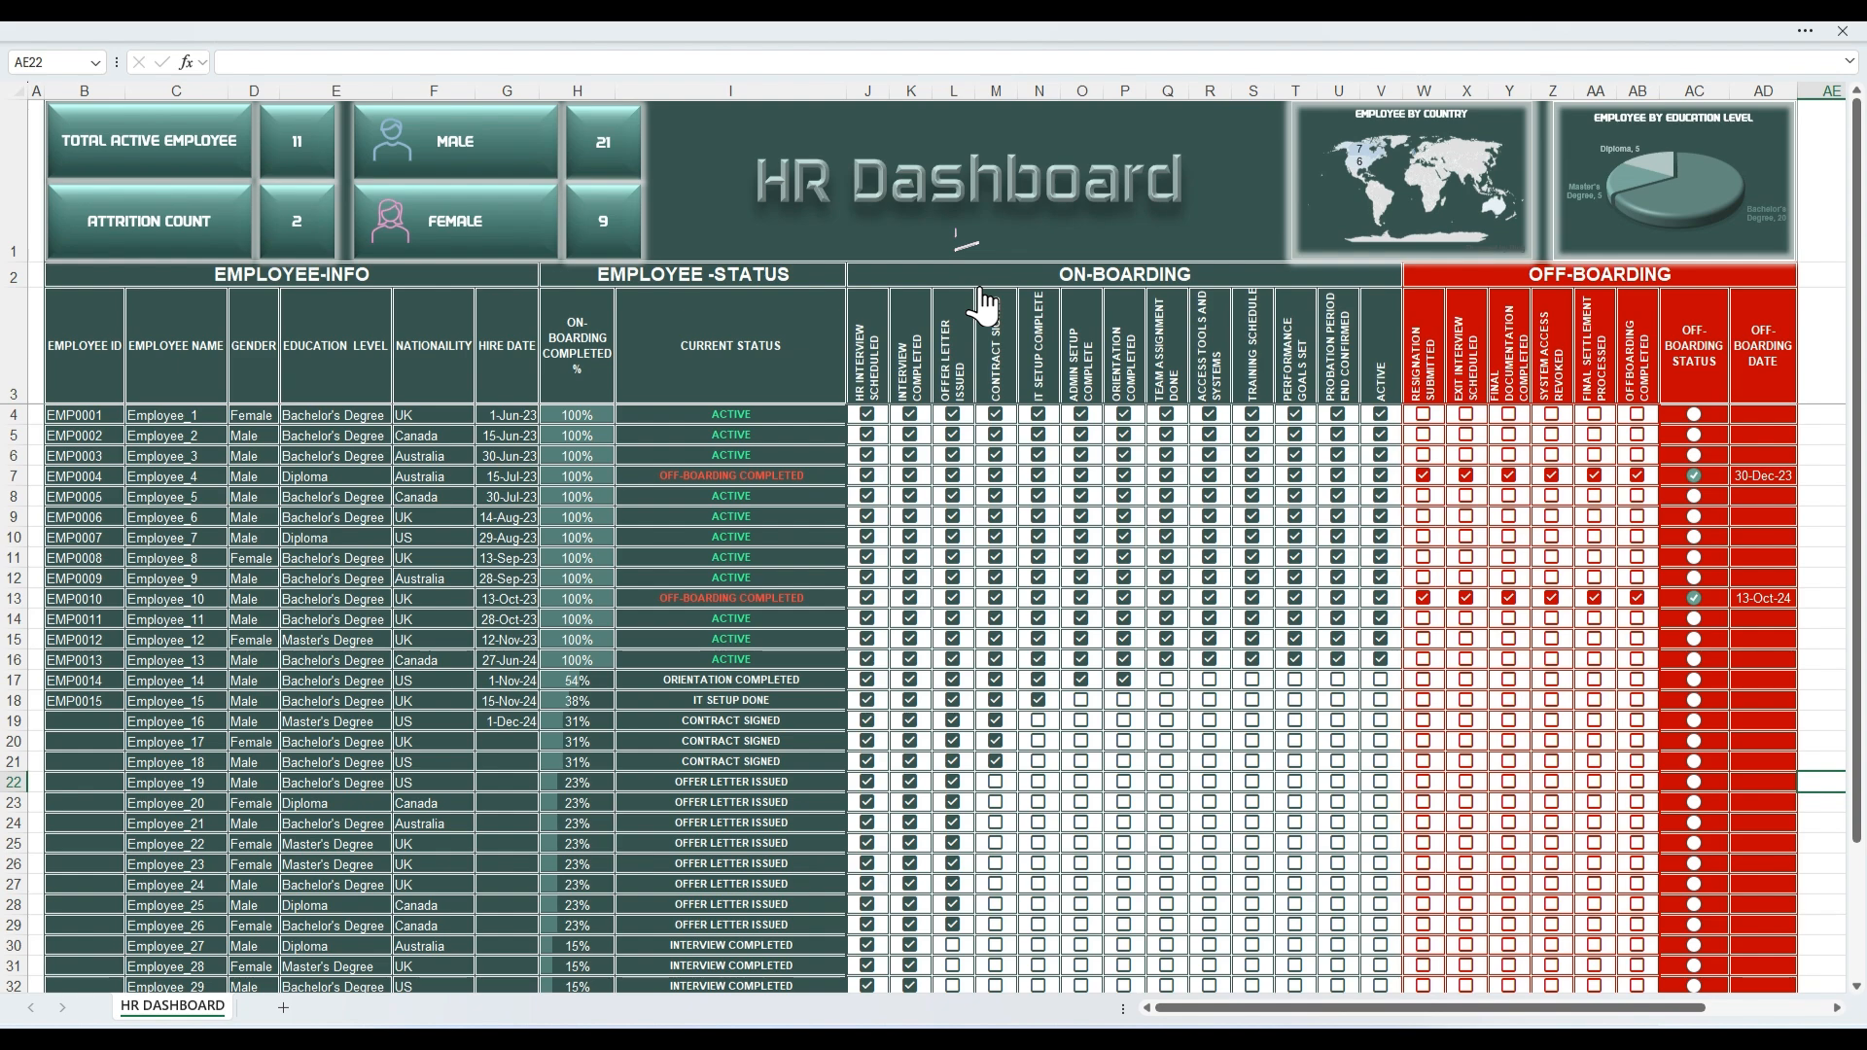
scroll(1661, 854, down, 7)
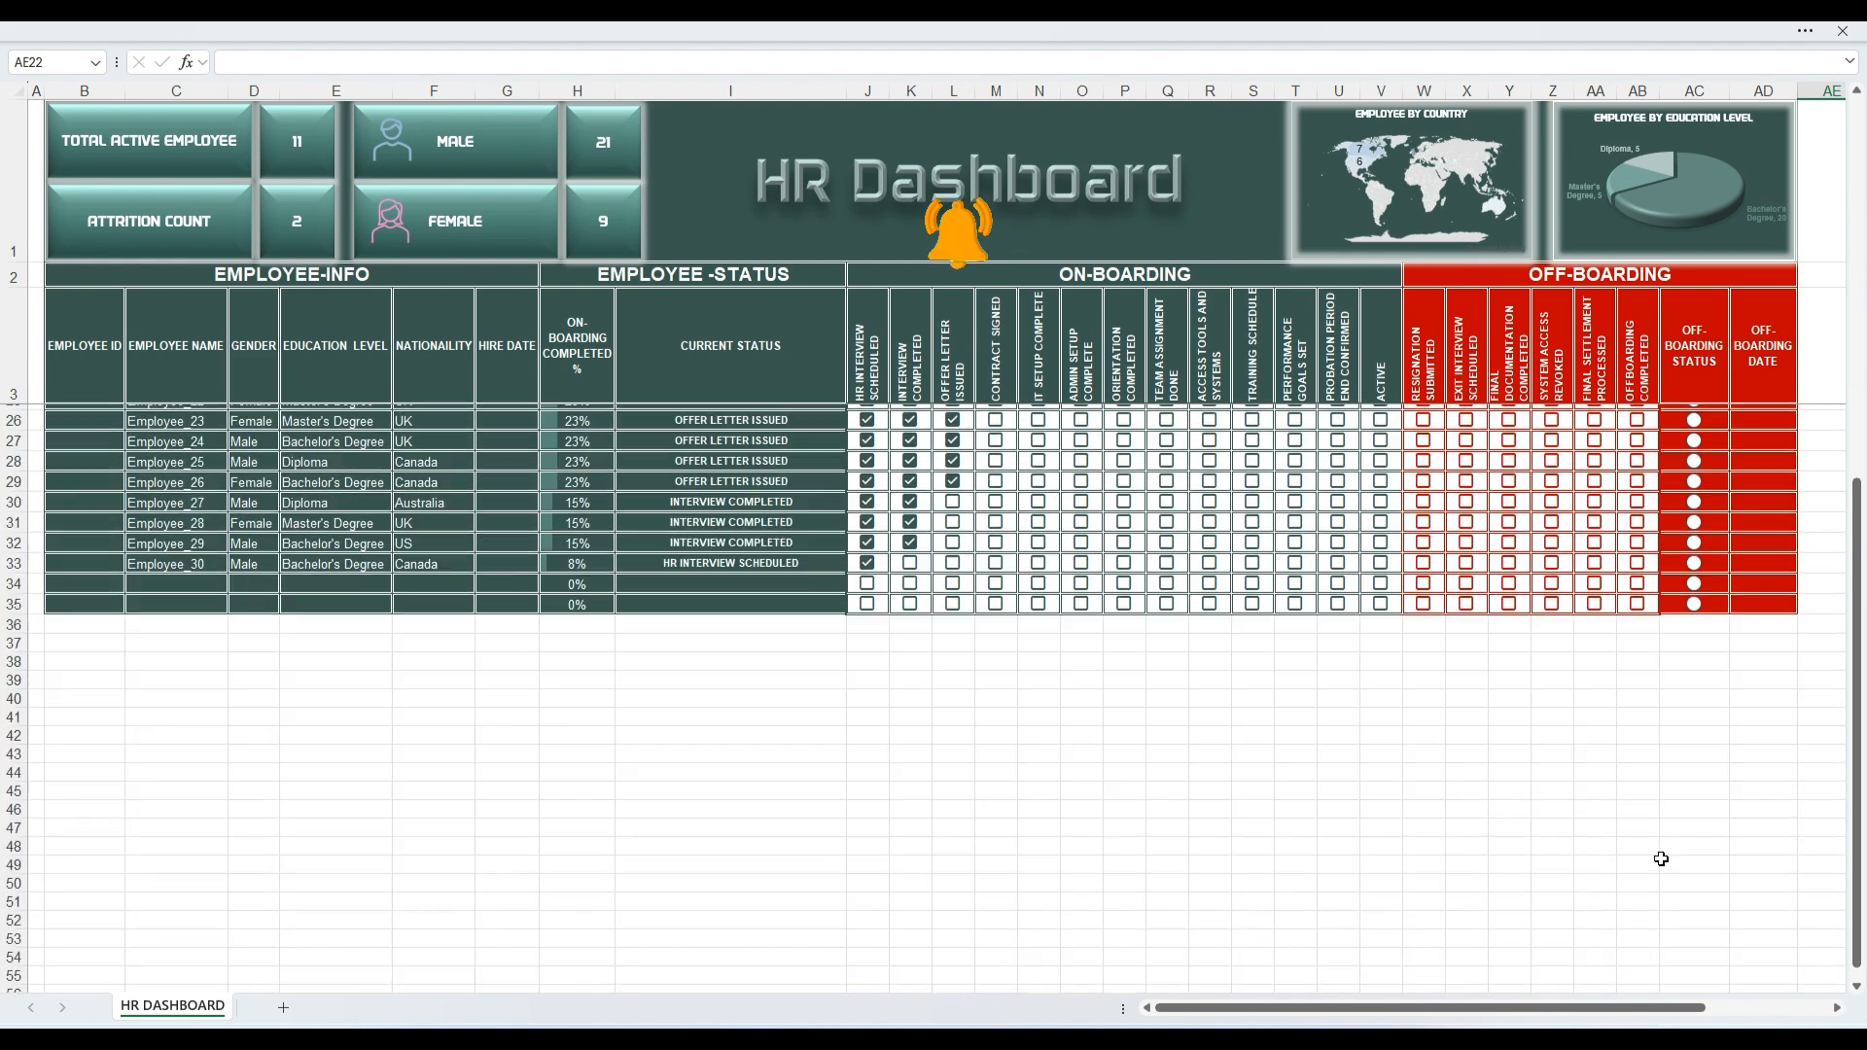